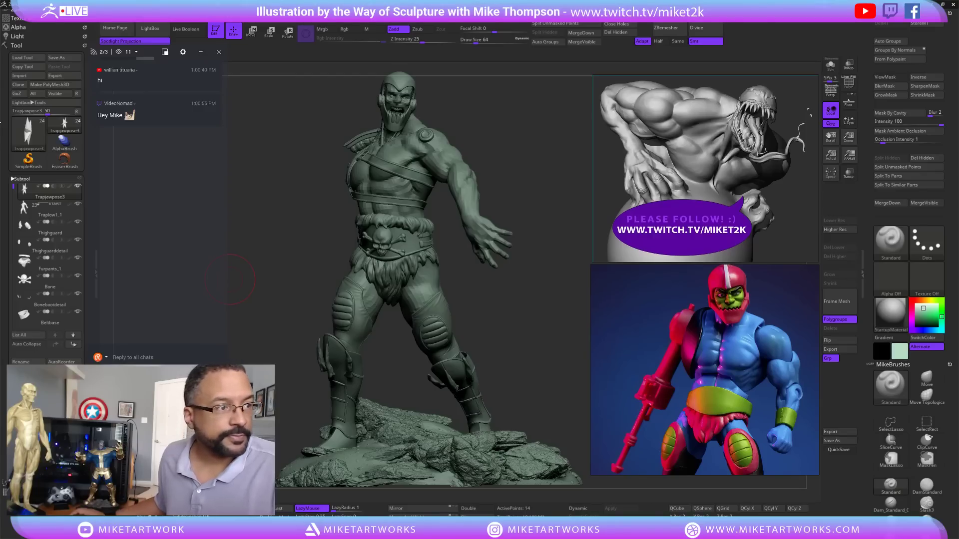
- Switch to Windows Media Player, play the turntable video of the sculpted figure and pause it
{"action": "key", "text": "ctrl+s"}
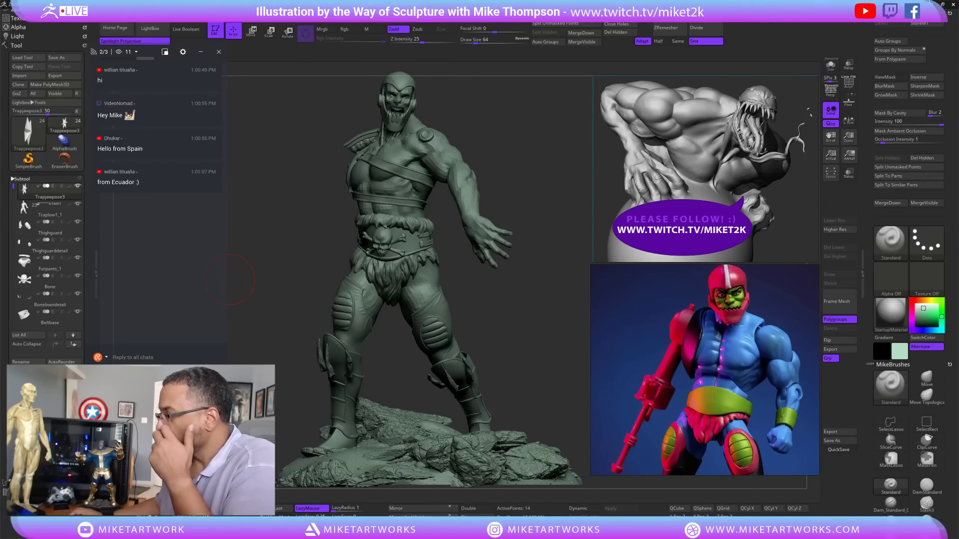
{"action": "left_click", "coordinate": [931, 4]}
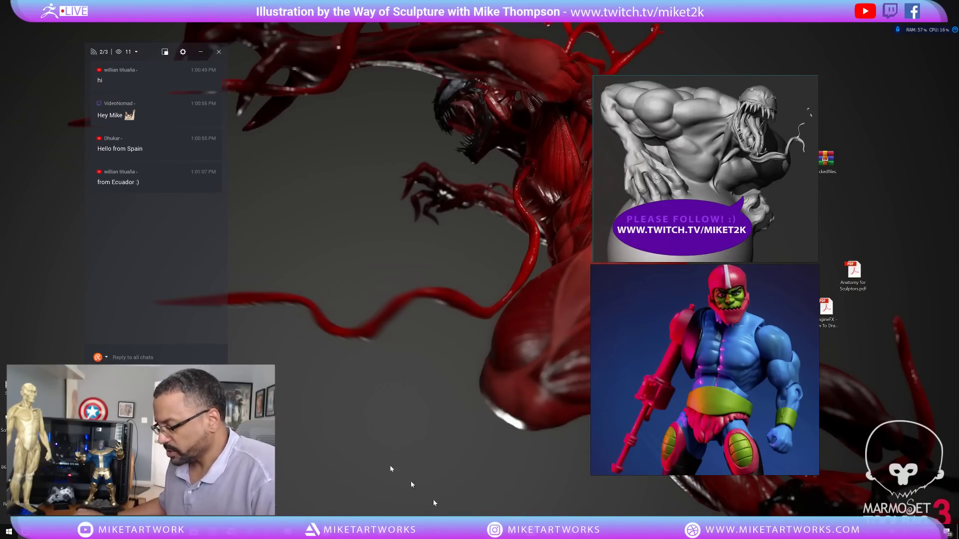
{"action": "left_click", "coordinate": [531, 531]}
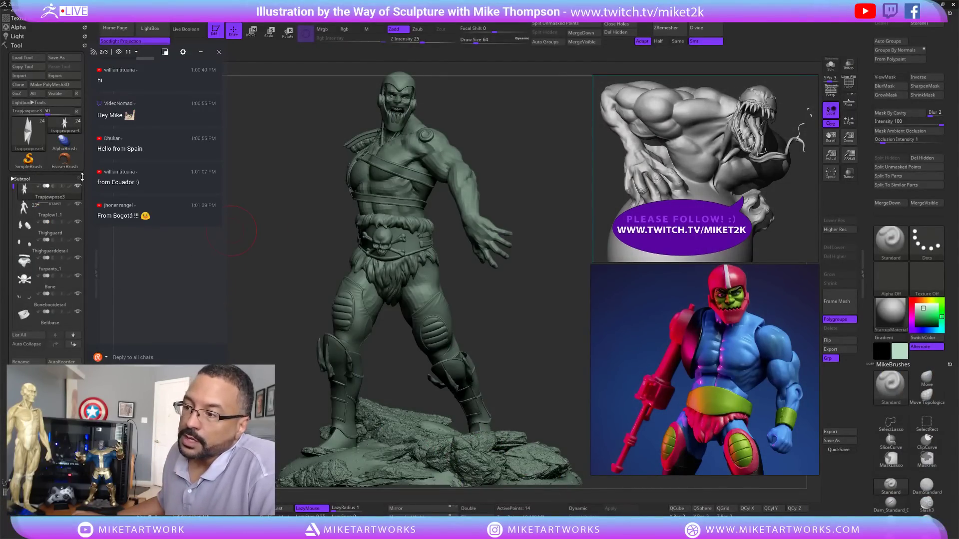
{"action": "mouse_move", "coordinate": [74, 131]}
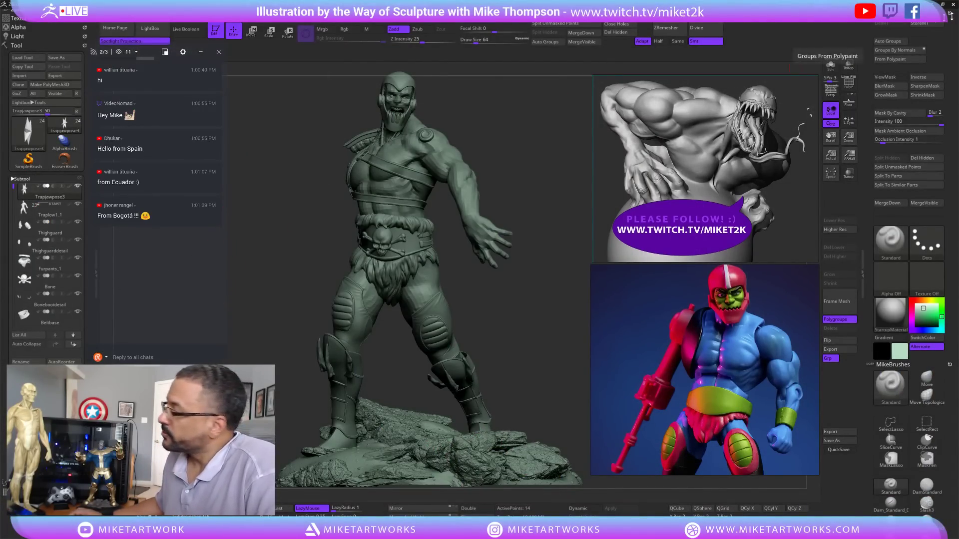
{"action": "left_click", "coordinate": [934, 4]}
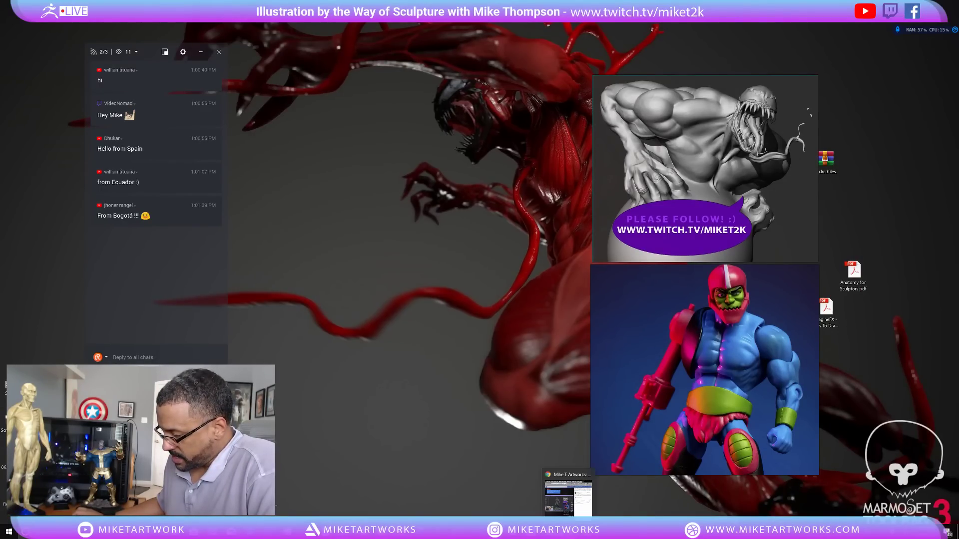
{"action": "mouse_move", "coordinate": [549, 530]}
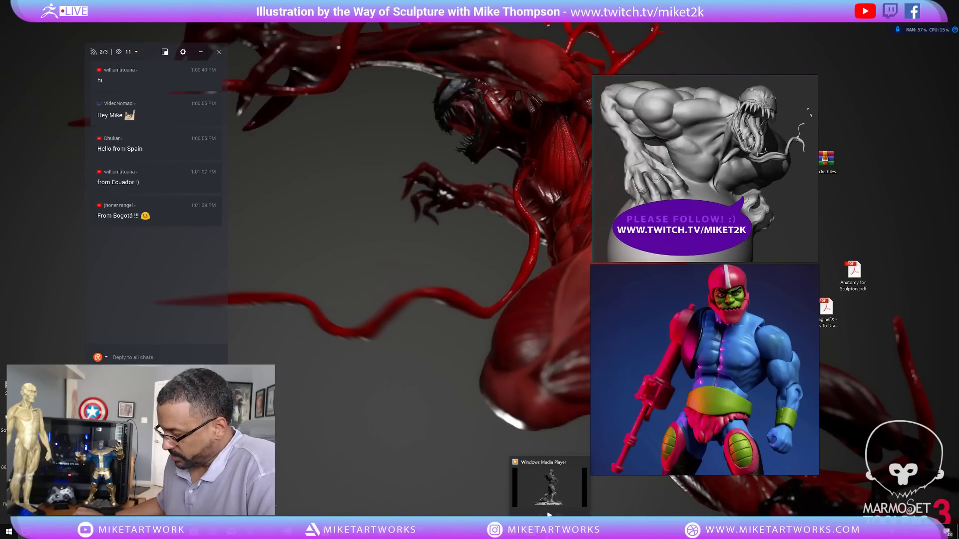
{"action": "left_click", "coordinate": [526, 505]}
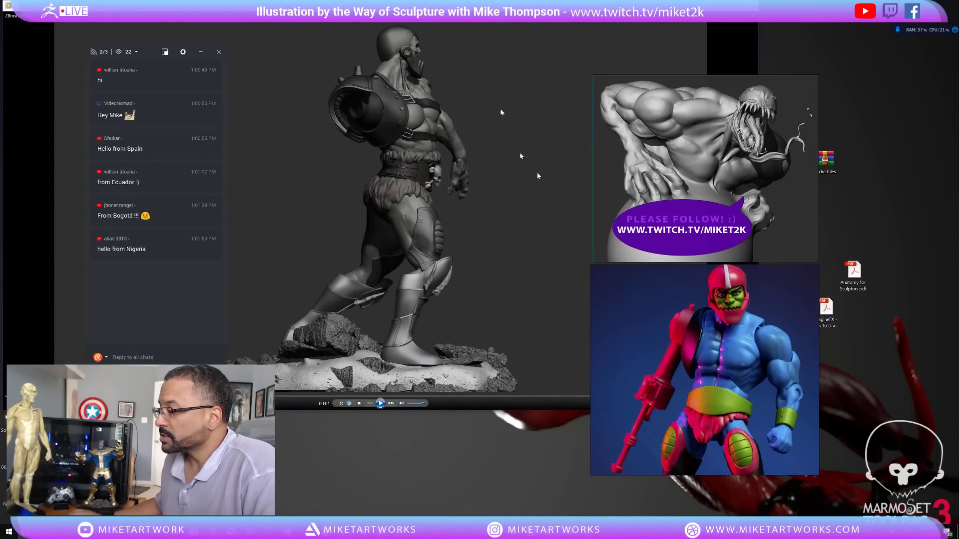
{"action": "left_click", "coordinate": [380, 404]}
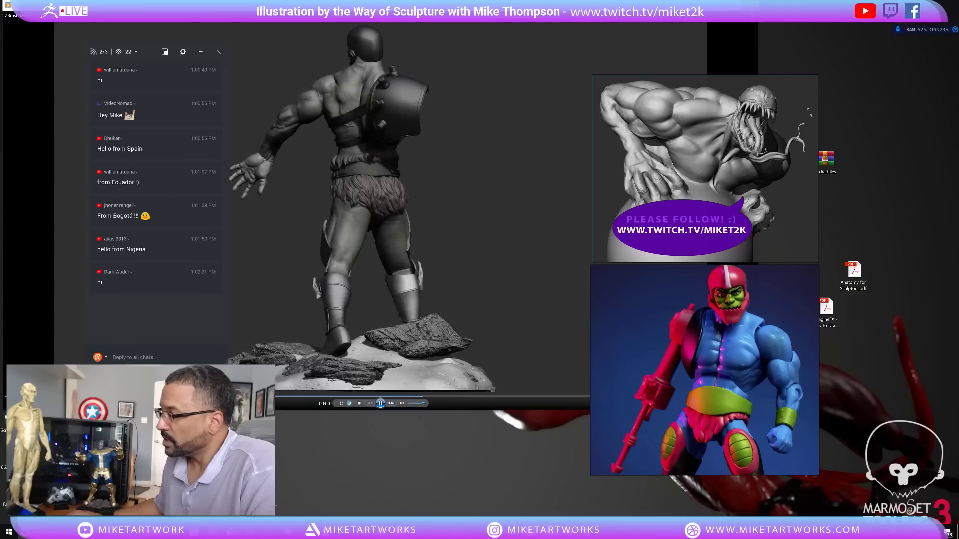
{"action": "left_click", "coordinate": [381, 403]}
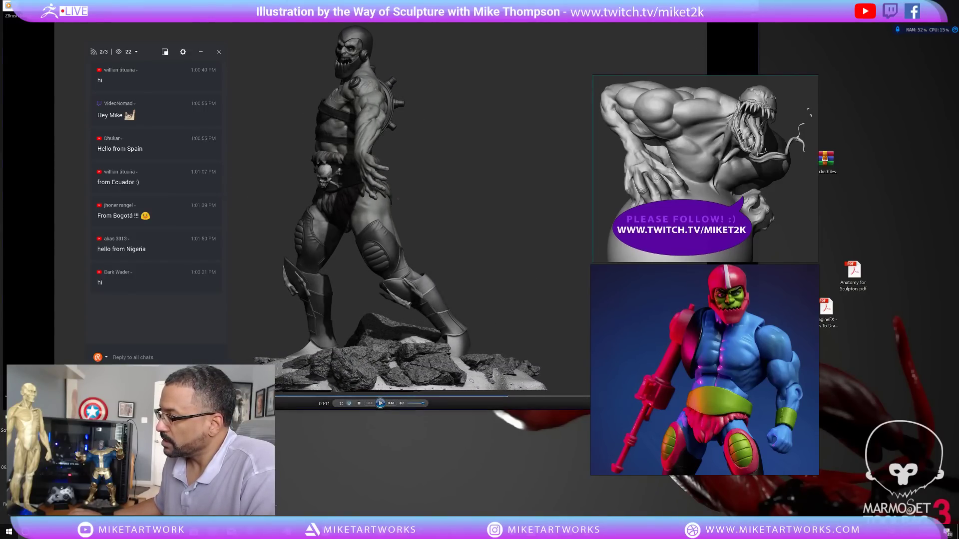
- Switch back to ZBrush, turn on the polypaint display for all subtools and view the figure from a three-quarter angle
{"action": "key", "text": "alt+F4"}
{"action": "key", "text": "alt+Tab"}
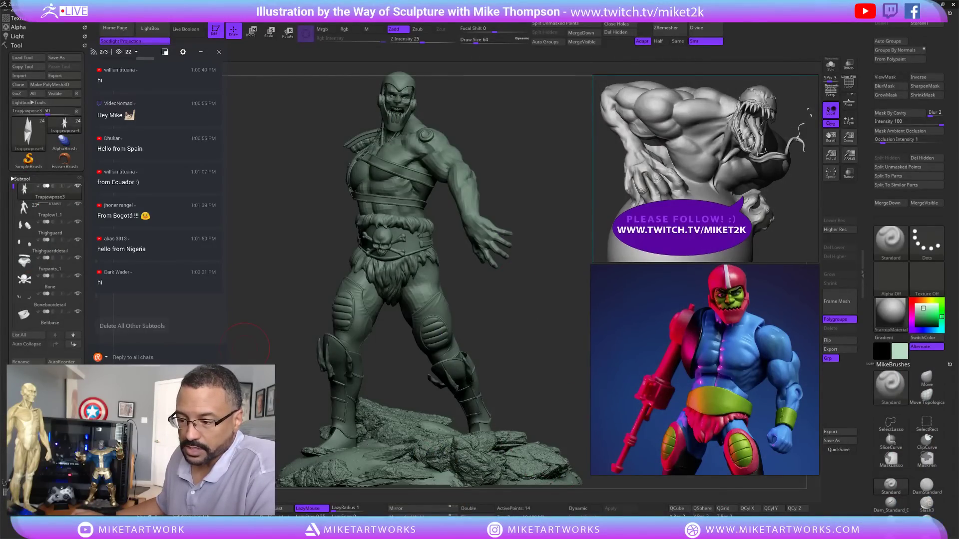
{"action": "left_click", "coordinate": [61, 371]}
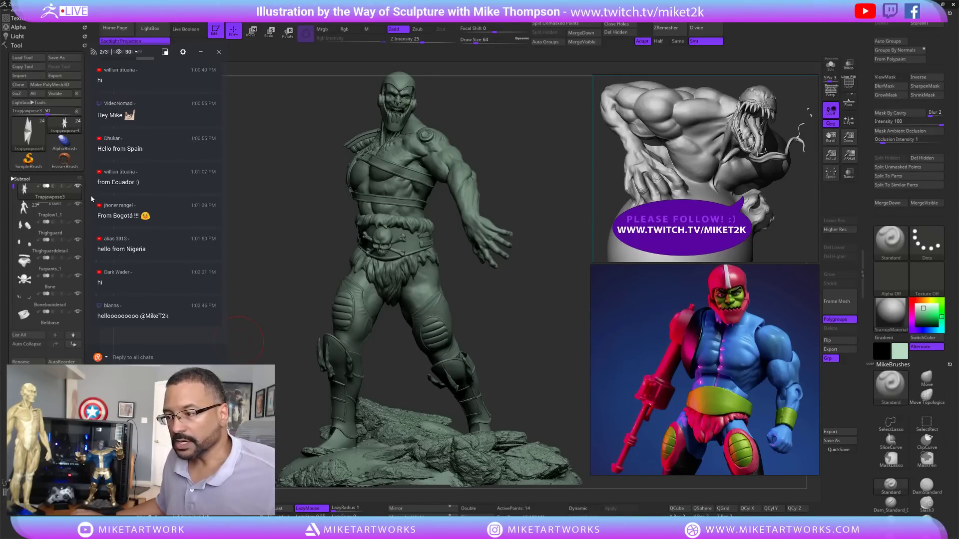
{"action": "key", "text": "shift"}
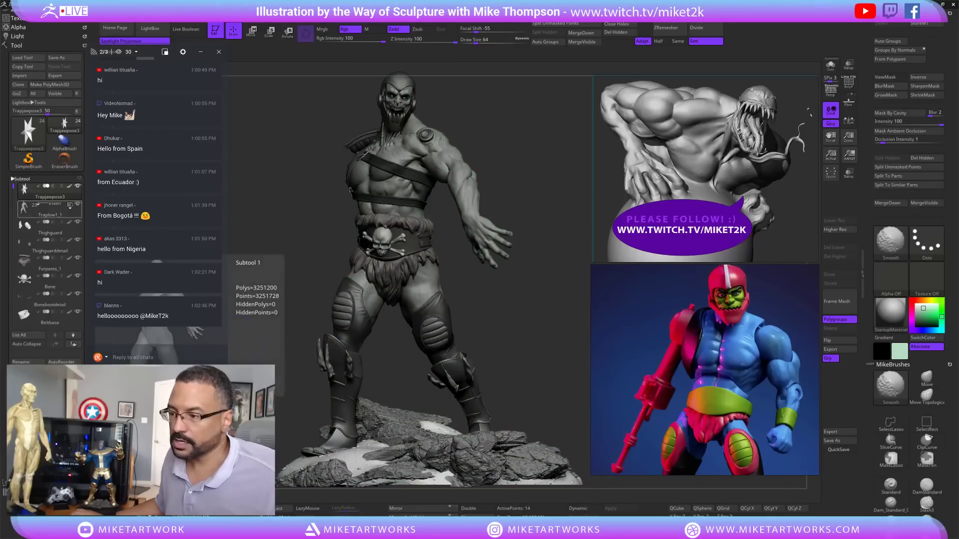
{"action": "mouse_move", "coordinate": [553, 353]}
{"action": "left_mouse_down"}
{"action": "mouse_move", "coordinate": [589, 339]}
{"action": "mouse_move", "coordinate": [650, 279]}
{"action": "left_mouse_up"}
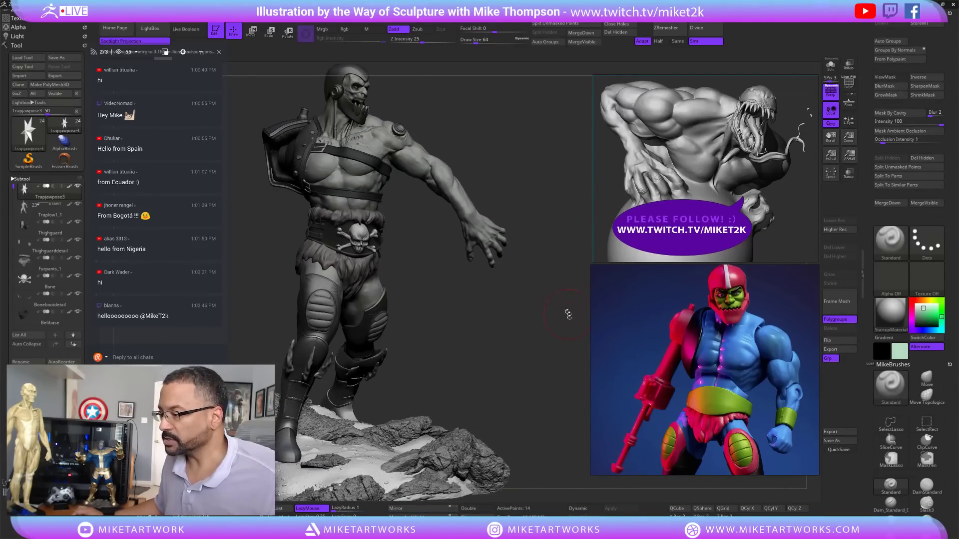
{"action": "left_click_drag", "start_coordinate": [568, 315], "coordinate": [547, 320]}
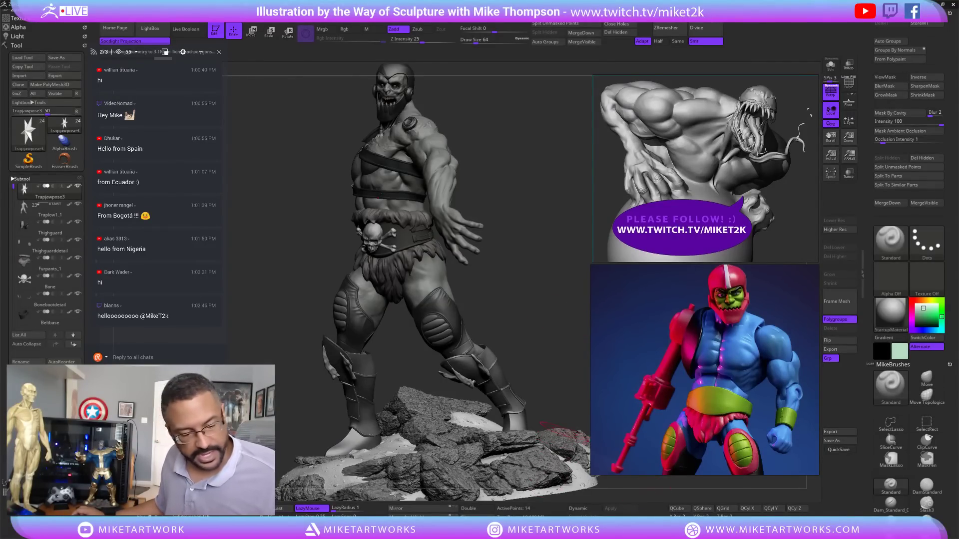
- Switch to Photoshop, uncover the layer list and hide the notes group, the Arm layer and Layer 9
{"action": "key", "text": "alt+Tab"}
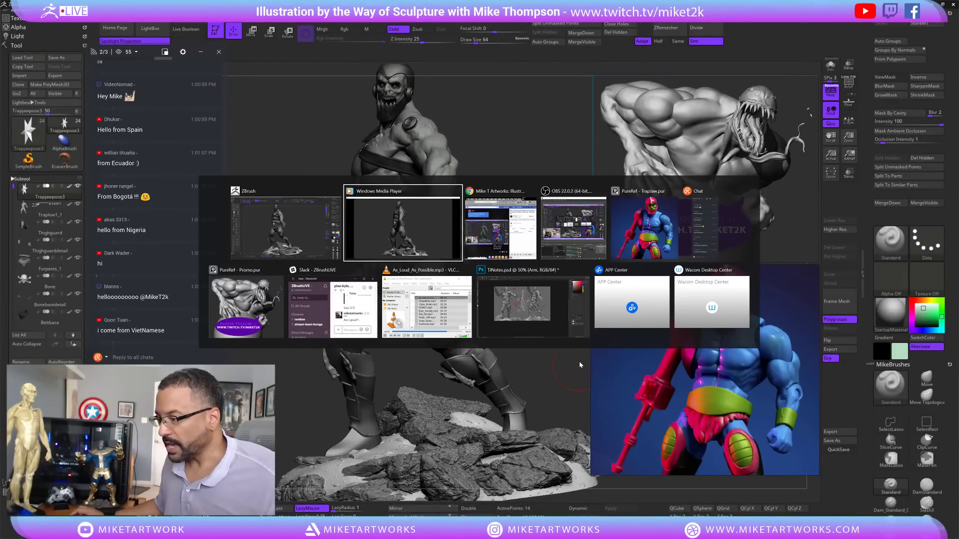
{"action": "left_click", "coordinate": [547, 312]}
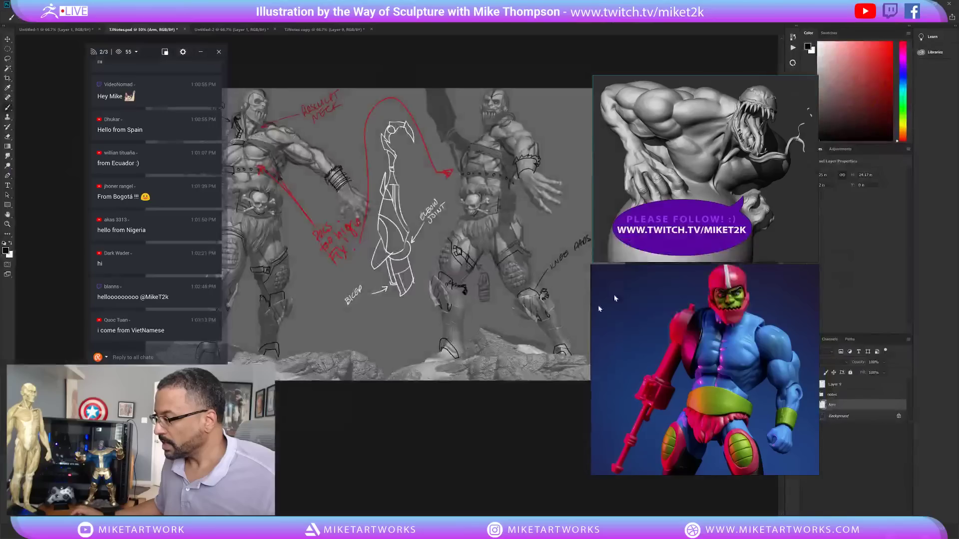
{"action": "left_click_drag", "start_coordinate": [732, 293], "coordinate": [697, 345]}
{"action": "left_click", "coordinate": [806, 394]}
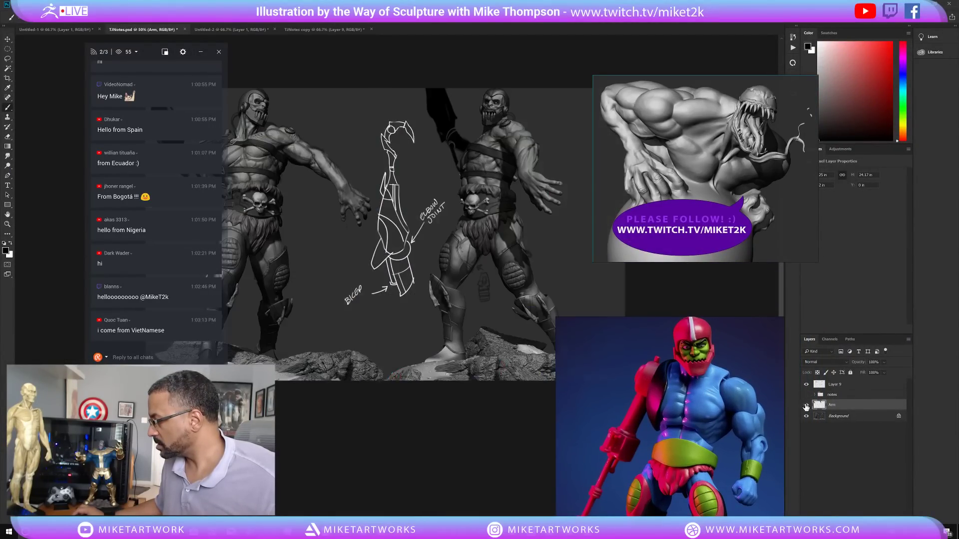
{"action": "left_click", "coordinate": [806, 404]}
{"action": "left_click", "coordinate": [806, 385]}
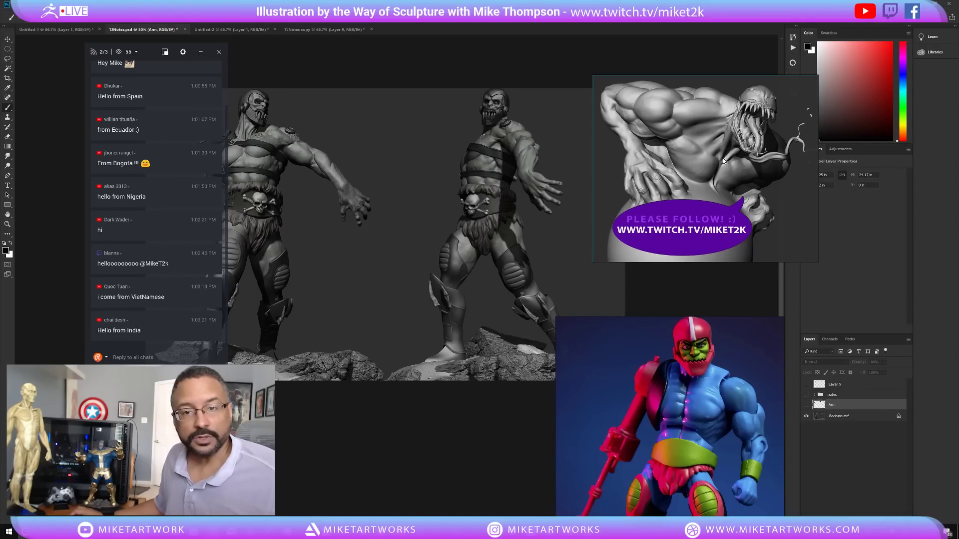
- Move both floating reference images and the chat window clear of the two posed figures
{"action": "mouse_move", "coordinate": [740, 161]}
{"action": "left_mouse_down"}
{"action": "mouse_move", "coordinate": [909, 218]}
{"action": "mouse_move", "coordinate": [914, 197]}
{"action": "mouse_move", "coordinate": [885, 178]}
{"action": "mouse_move", "coordinate": [894, 191]}
{"action": "left_mouse_up"}
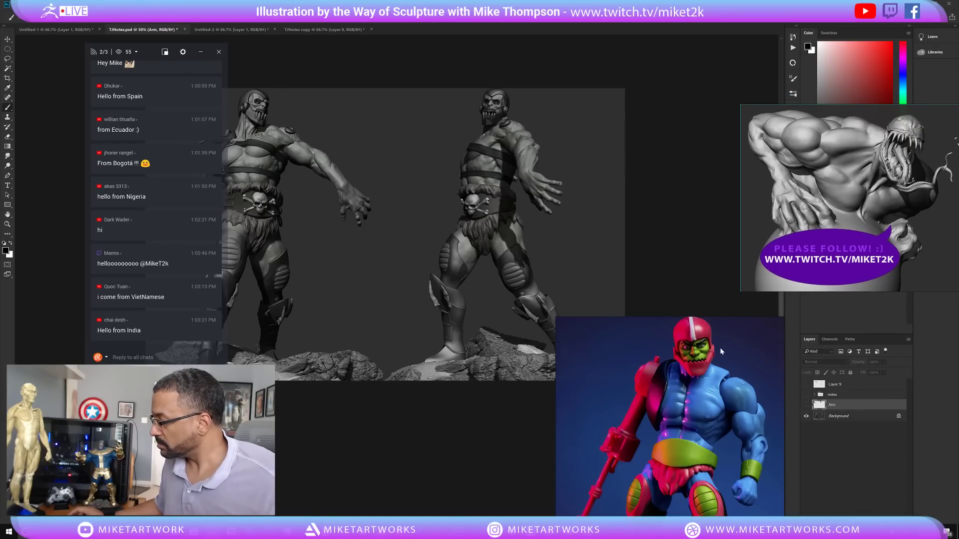
{"action": "left_click_drag", "start_coordinate": [721, 352], "coordinate": [746, 537]}
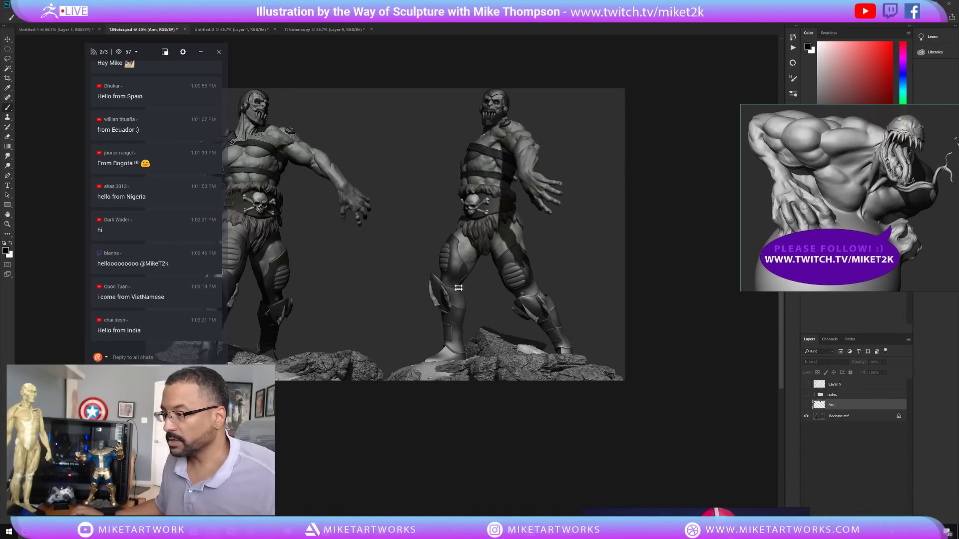
{"action": "key", "text": "space"}
{"action": "left_click_drag", "start_coordinate": [532, 235], "coordinate": [544, 278]}
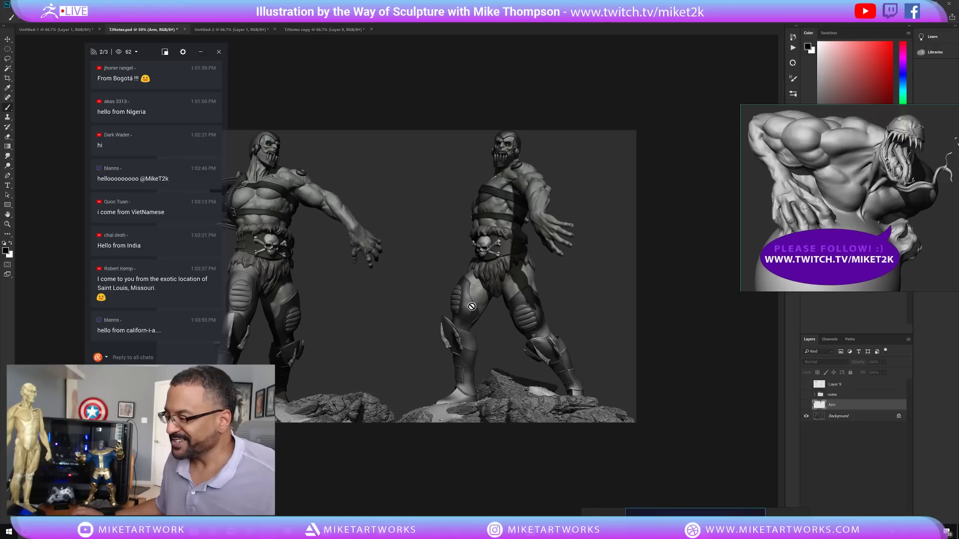
{"action": "key", "text": "ctrl+plus"}
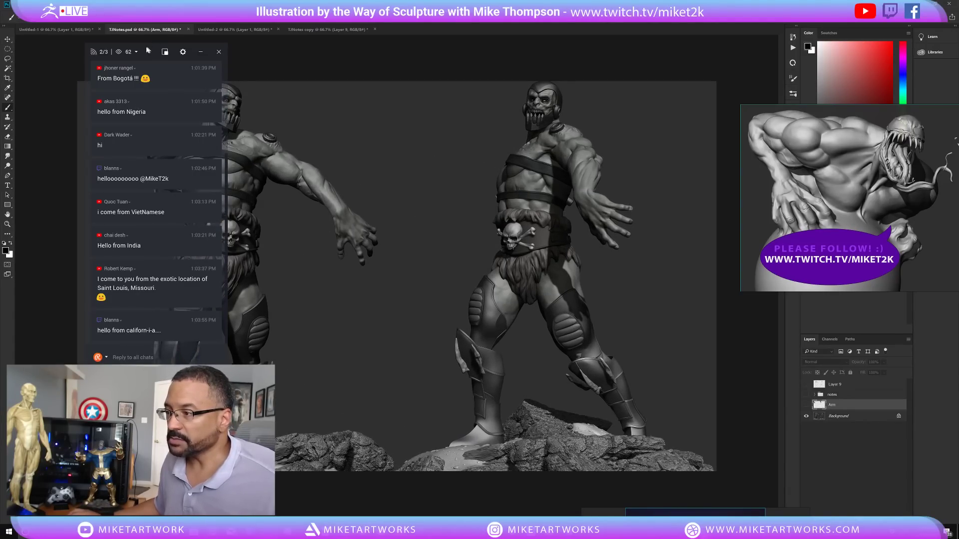
{"action": "left_click_drag", "start_coordinate": [141, 47], "coordinate": [72, 44]}
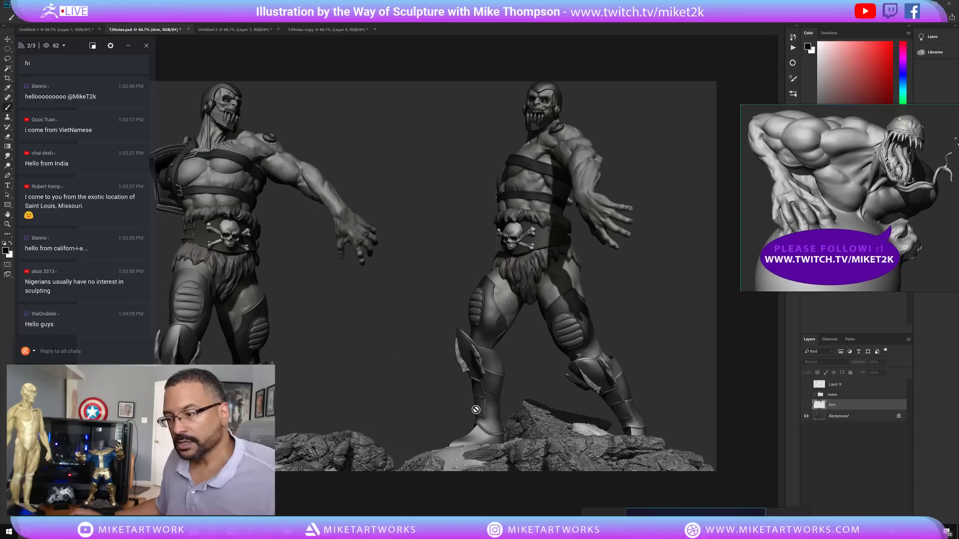
- Show the Arm layer with the mechanical arm sketch and check the chat window's list of connected channels
{"action": "left_click", "coordinate": [805, 405]}
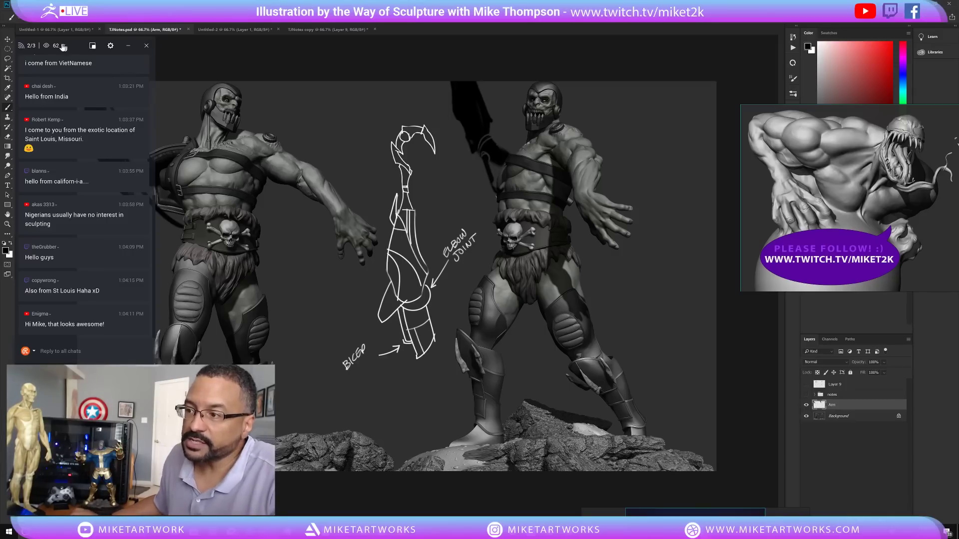
{"action": "left_click", "coordinate": [30, 46]}
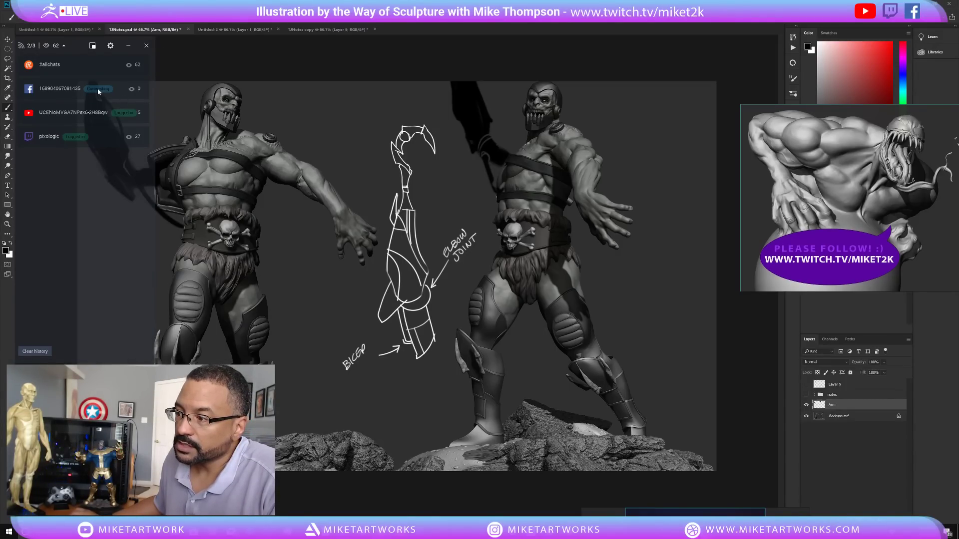
{"action": "left_click", "coordinate": [29, 46]}
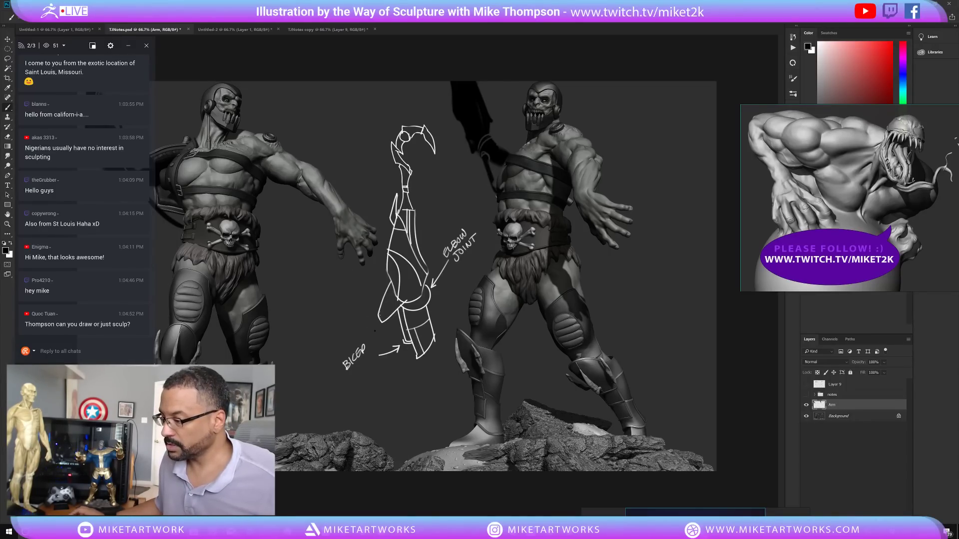
{"action": "left_click", "coordinate": [377, 310], "text": "ctrl"}
{"action": "mouse_move", "coordinate": [361, 316]}
{"action": "left_mouse_down"}
{"action": "mouse_move", "coordinate": [622, 448]}
{"action": "mouse_move", "coordinate": [599, 428]}
{"action": "mouse_move", "coordinate": [572, 427]}
{"action": "mouse_move", "coordinate": [570, 403]}
{"action": "left_mouse_up"}
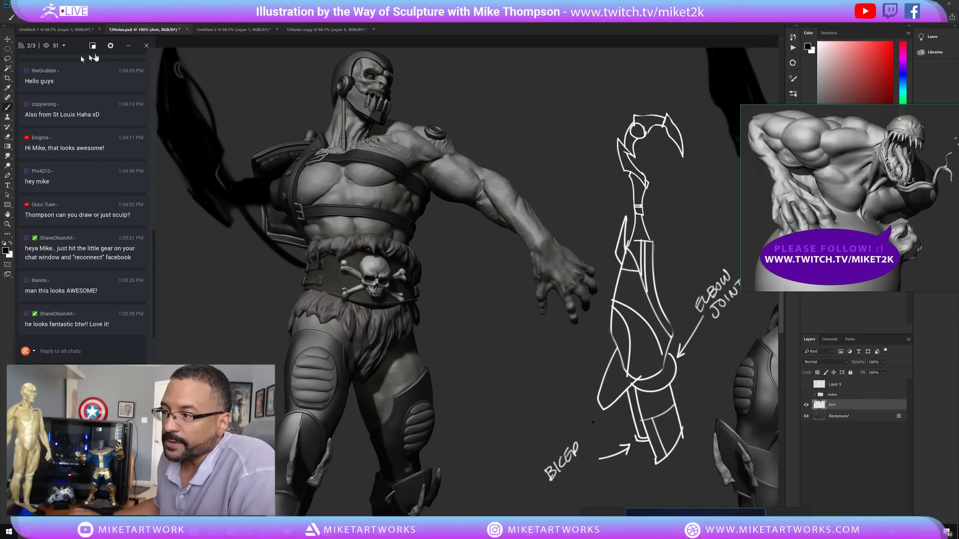
- Reconnect the Facebook account in the chat window's account settings and close the settings
{"action": "left_click", "coordinate": [110, 46]}
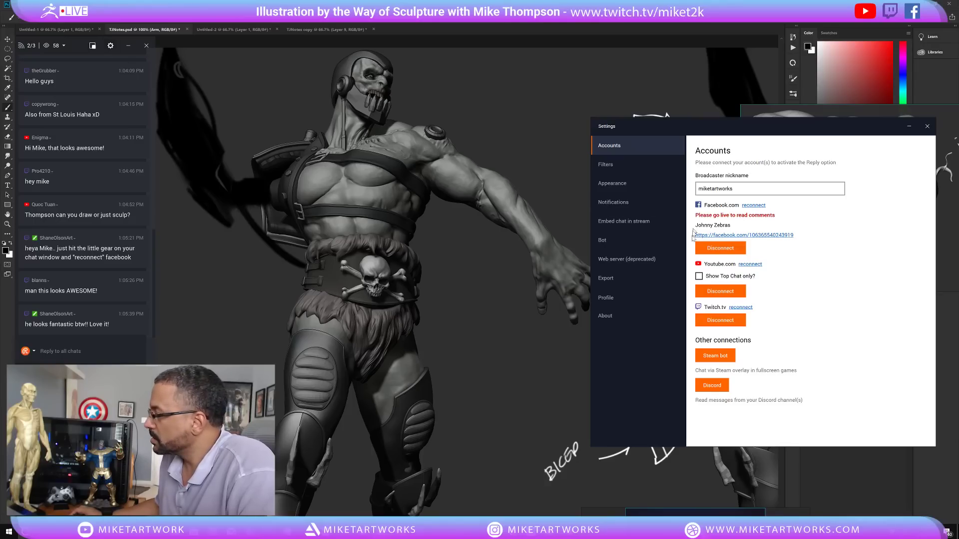
{"action": "left_click", "coordinate": [755, 206]}
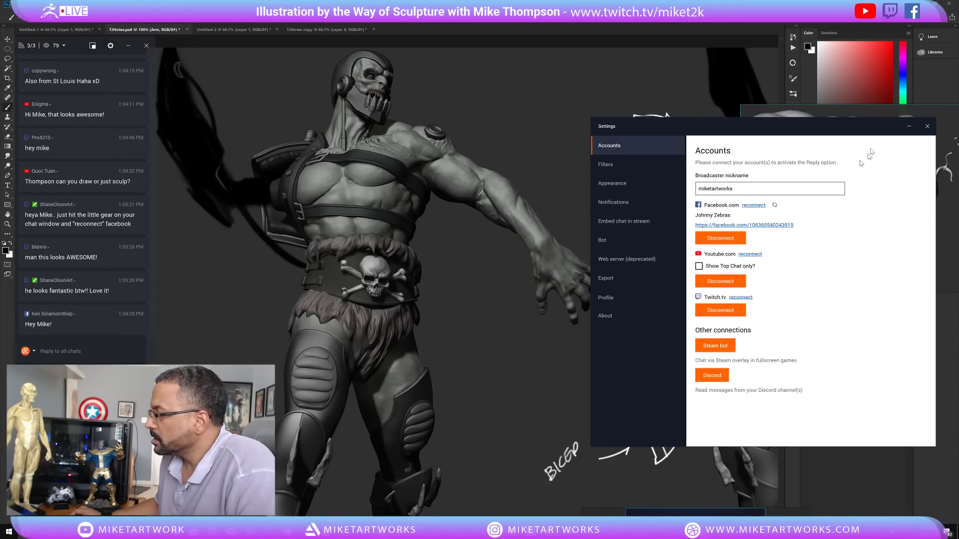
{"action": "left_click", "coordinate": [927, 127]}
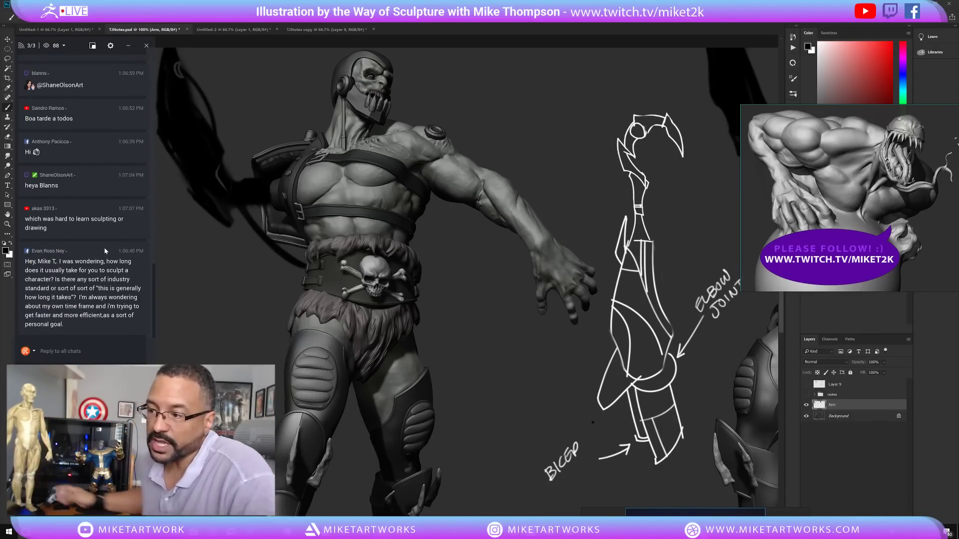
- Read back through the chat messages and examine the mechanical arm sketch between the two posed figures
{"action": "scroll", "coordinate": [90, 173], "scroll_direction": "up", "scroll_amount": 1}
{"action": "scroll", "coordinate": [90, 172], "scroll_direction": "up", "scroll_amount": 1}
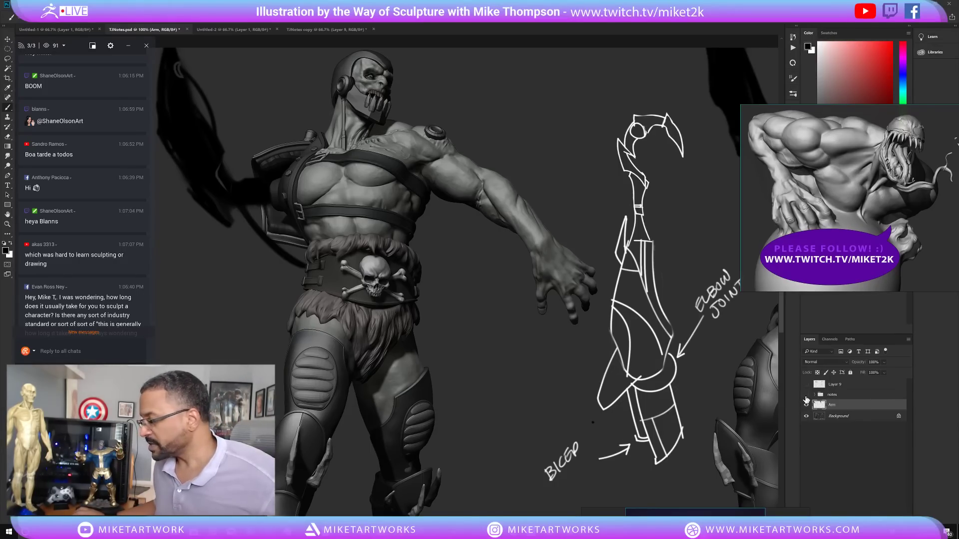
{"action": "mouse_move", "coordinate": [540, 416]}
{"action": "left_mouse_down"}
{"action": "mouse_move", "coordinate": [492, 381]}
{"action": "mouse_move", "coordinate": [392, 402]}
{"action": "mouse_move", "coordinate": [391, 422]}
{"action": "mouse_move", "coordinate": [447, 390]}
{"action": "left_mouse_up"}
{"action": "left_click_drag", "start_coordinate": [507, 387], "coordinate": [490, 393]}
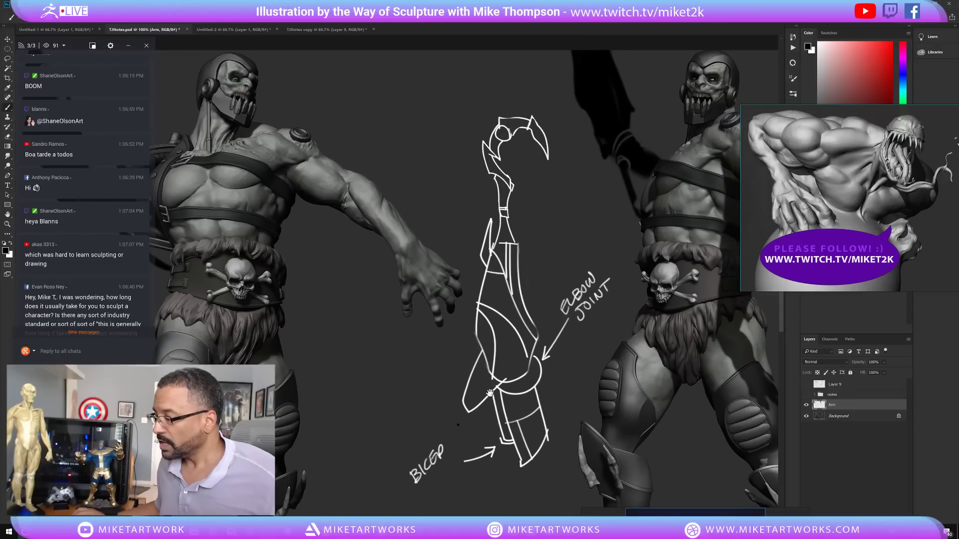
{"action": "left_click_drag", "start_coordinate": [549, 370], "coordinate": [536, 373]}
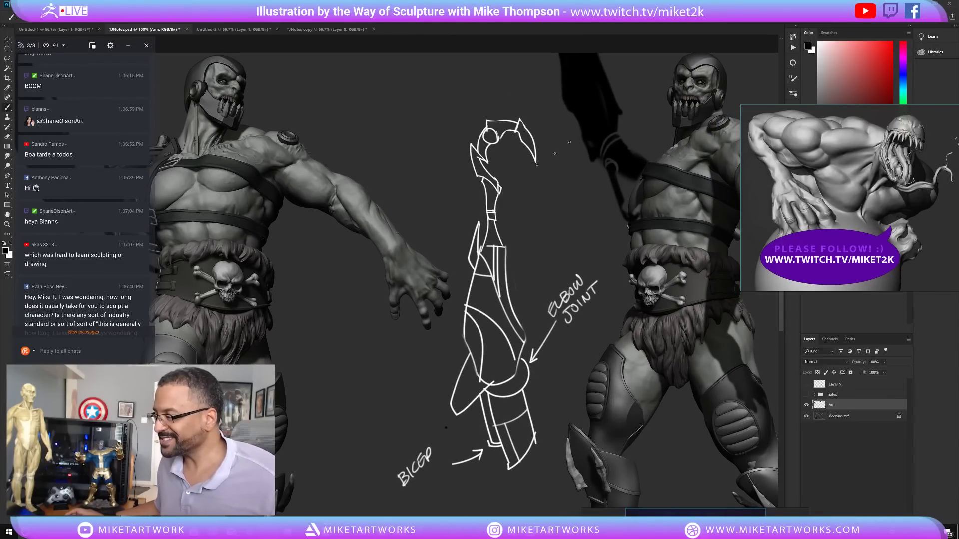
{"action": "left_click_drag", "start_coordinate": [523, 385], "coordinate": [502, 404]}
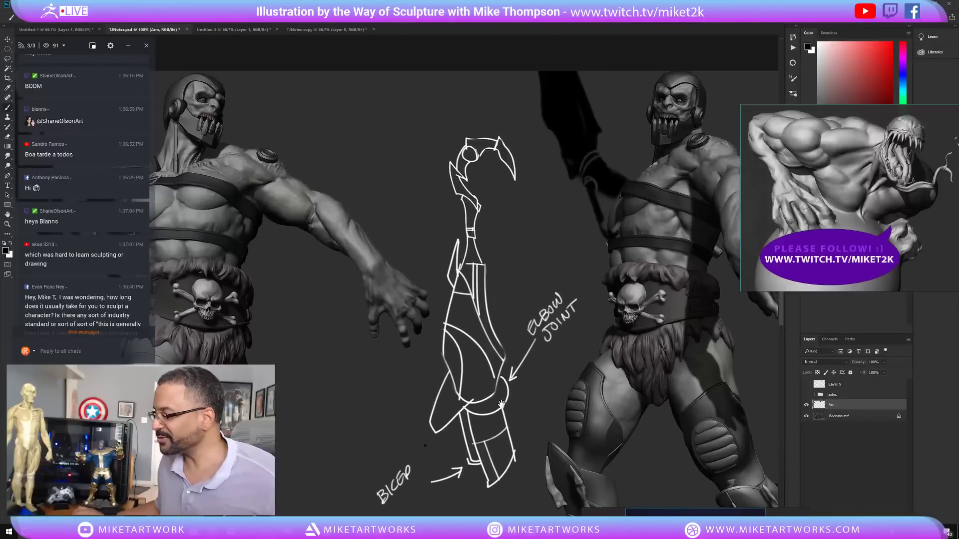
{"action": "mouse_move", "coordinate": [595, 326]}
{"action": "left_mouse_down"}
{"action": "mouse_move", "coordinate": [565, 381]}
{"action": "mouse_move", "coordinate": [636, 328]}
{"action": "mouse_move", "coordinate": [692, 343]}
{"action": "mouse_move", "coordinate": [551, 322]}
{"action": "mouse_move", "coordinate": [769, 330]}
{"action": "mouse_move", "coordinate": [671, 329]}
{"action": "mouse_move", "coordinate": [649, 301]}
{"action": "left_mouse_up"}
{"action": "left_click_drag", "start_coordinate": [672, 338], "coordinate": [669, 339]}
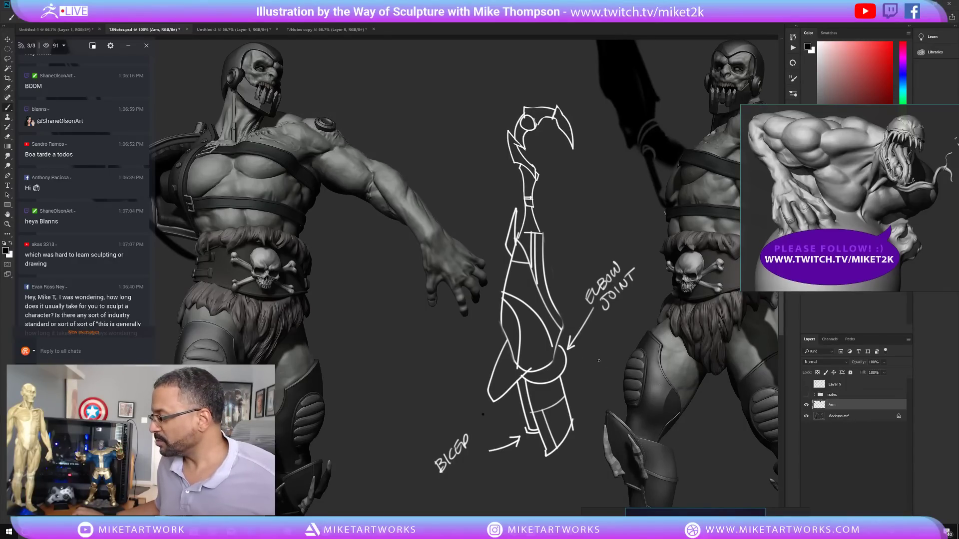
- Show the notes layer group over the two posed figures and check the annotations across the whole image
{"action": "left_click_drag", "start_coordinate": [624, 353], "coordinate": [617, 355]}
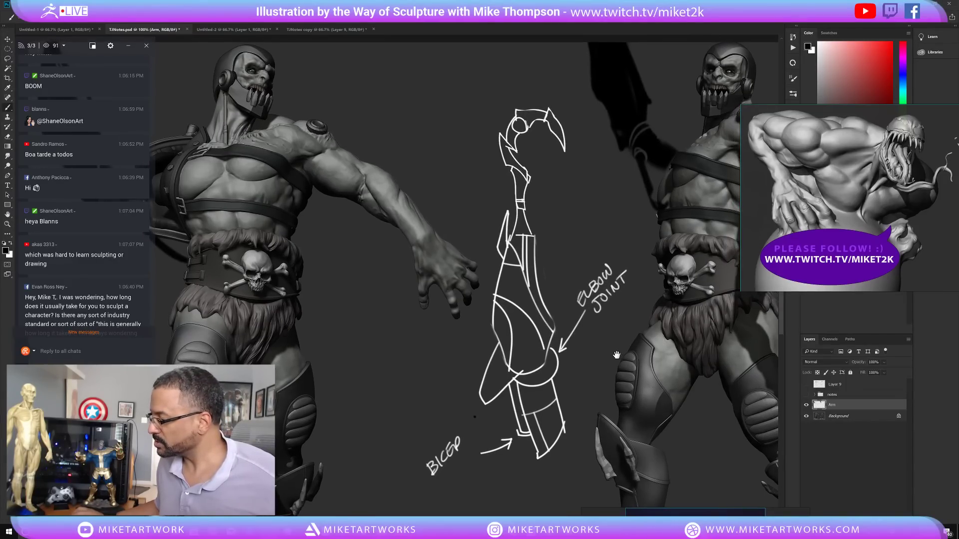
{"action": "left_click_drag", "start_coordinate": [674, 398], "coordinate": [636, 400]}
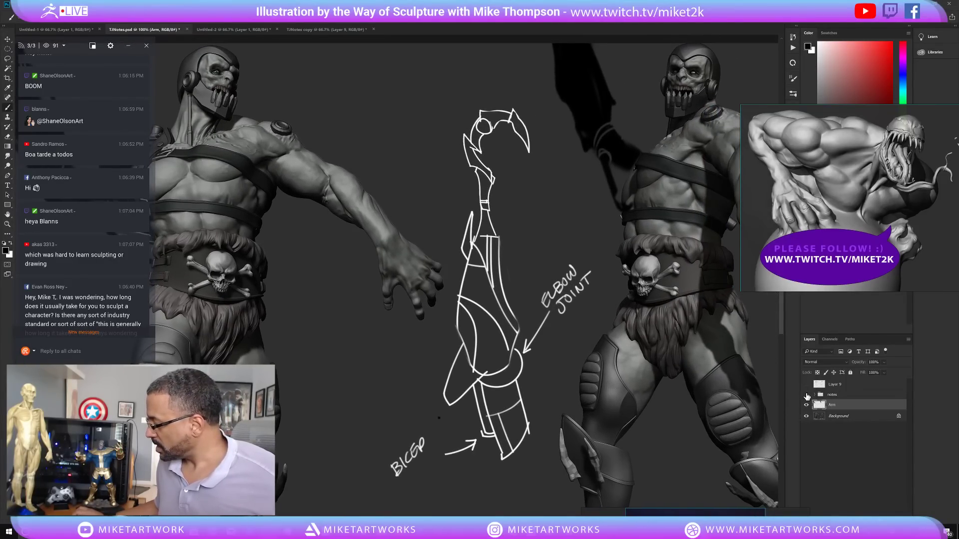
{"action": "left_click", "coordinate": [806, 395]}
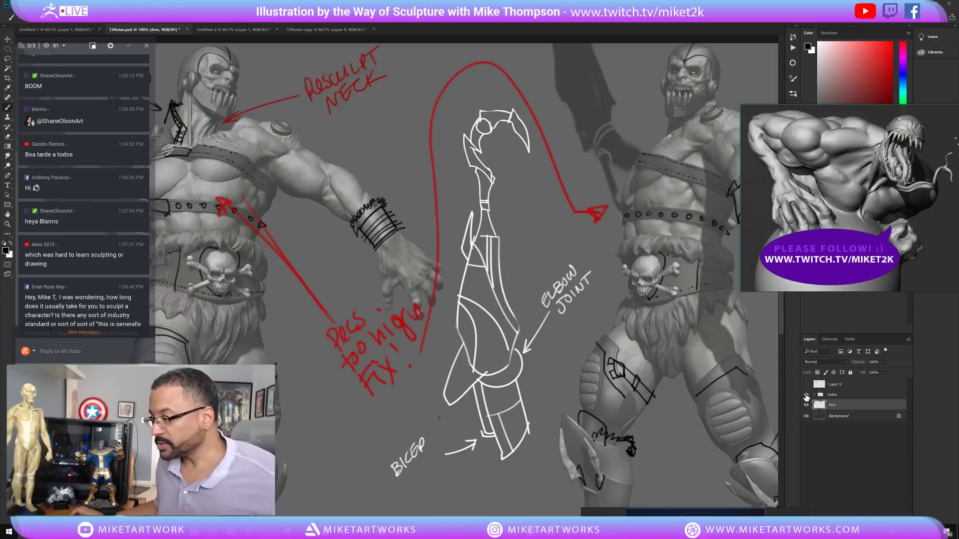
{"action": "left_click", "coordinate": [540, 413], "text": "alt"}
{"action": "left_click_drag", "start_coordinate": [519, 370], "coordinate": [615, 421]}
{"action": "left_click_drag", "start_coordinate": [579, 396], "coordinate": [576, 387]}
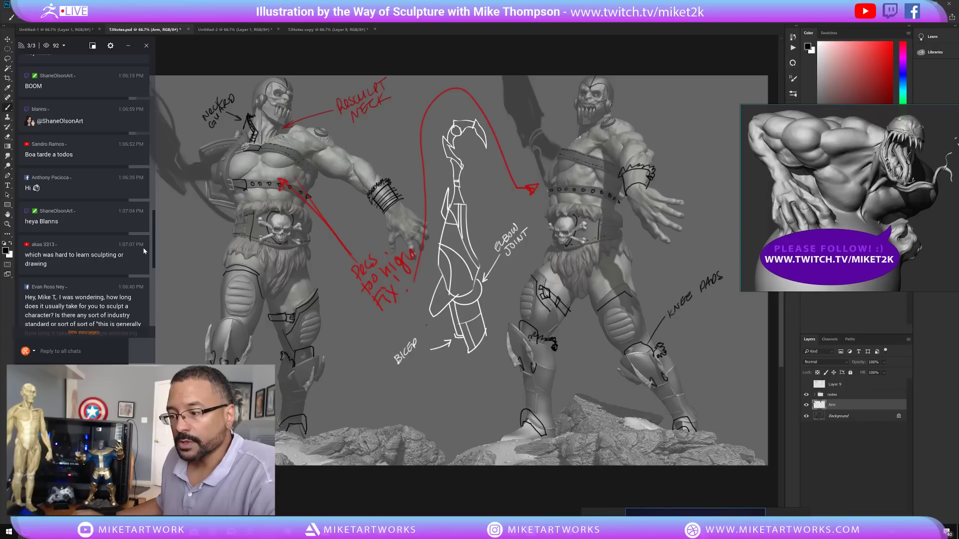
- Read through the newer viewer messages in the chat window
{"action": "scroll", "coordinate": [142, 251], "scroll_direction": "down", "scroll_amount": 5}
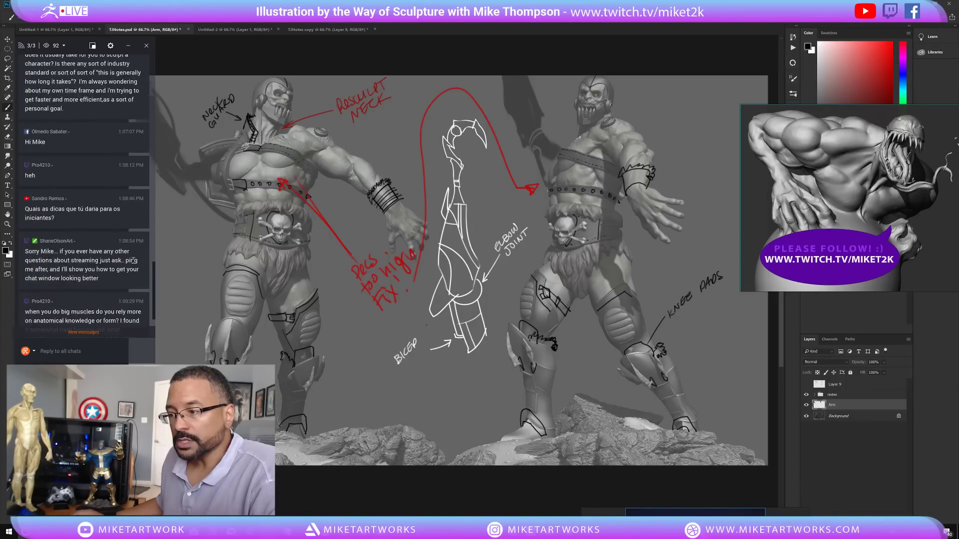
{"action": "scroll", "coordinate": [133, 260], "scroll_direction": "down", "scroll_amount": 1}
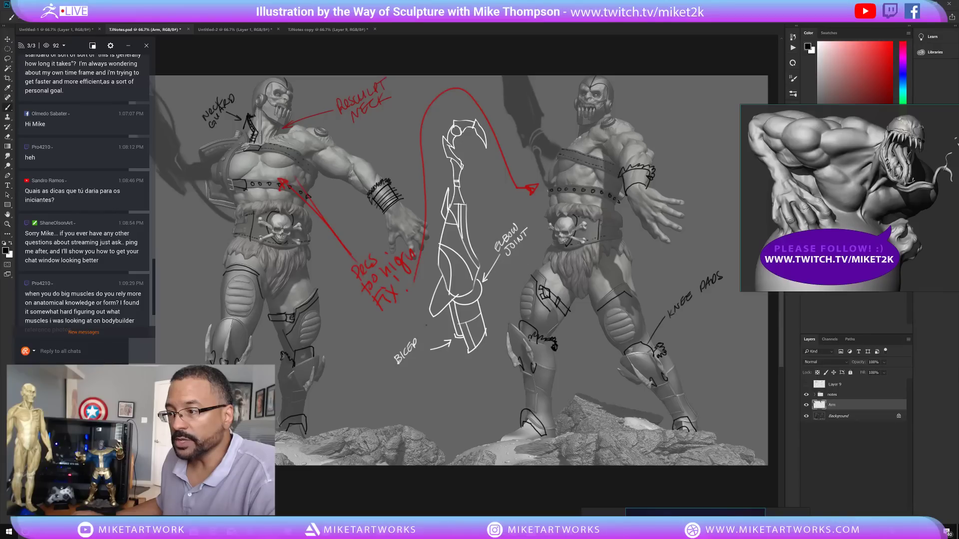
{"action": "scroll", "coordinate": [110, 216], "scroll_direction": "down", "scroll_amount": 1}
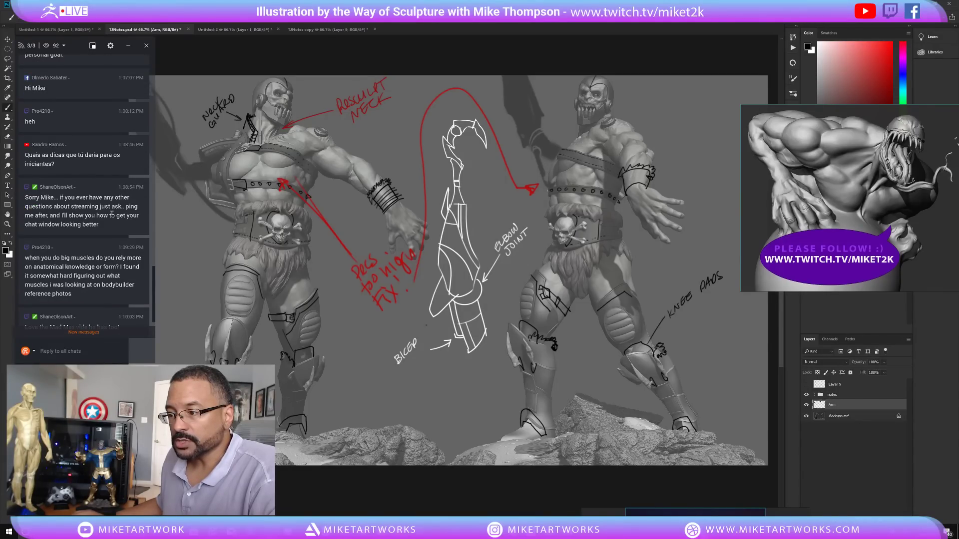
{"action": "scroll", "coordinate": [111, 215], "scroll_direction": "down", "scroll_amount": 1}
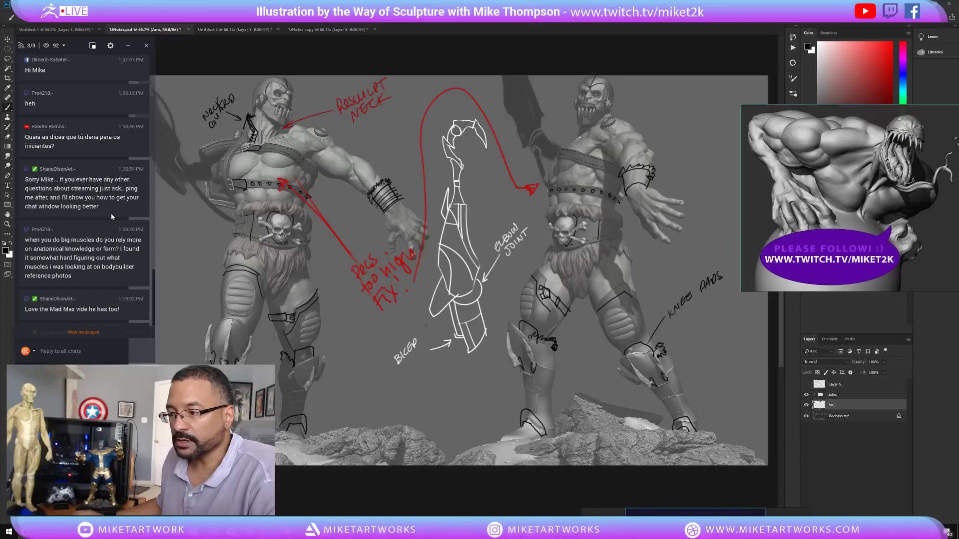
{"action": "scroll", "coordinate": [111, 214], "scroll_direction": "down", "scroll_amount": 3}
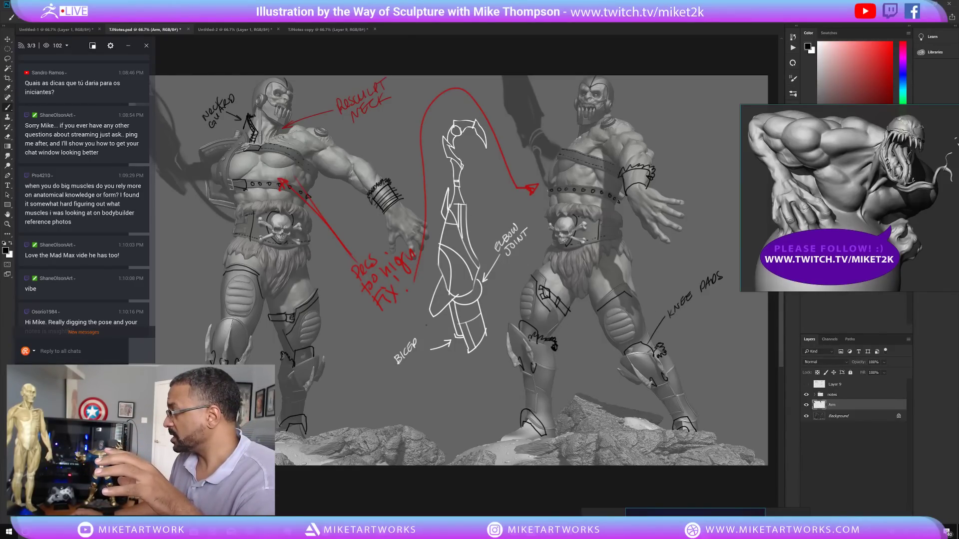
- Switch to the media player and play the sculpture's turntable video, pausing it to examine the shoulder armor and pose
{"action": "left_click", "coordinate": [920, 4]}
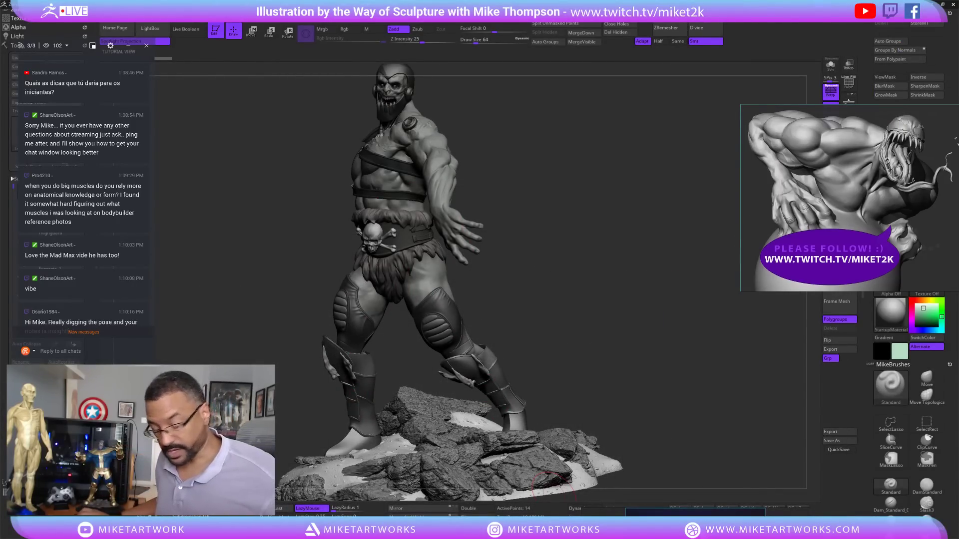
{"action": "key", "text": "super"}
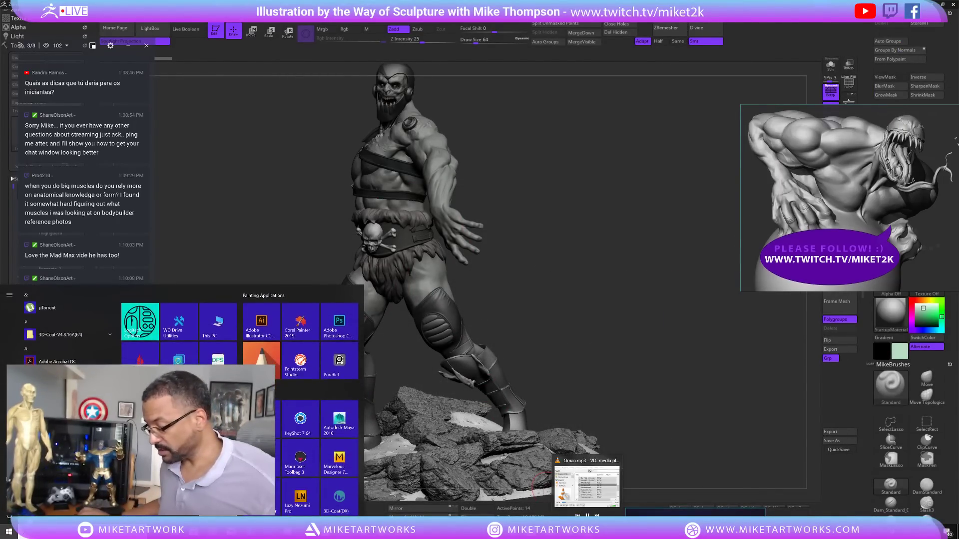
{"action": "left_click", "coordinate": [549, 531]}
{"action": "mouse_move", "coordinate": [378, 404]}
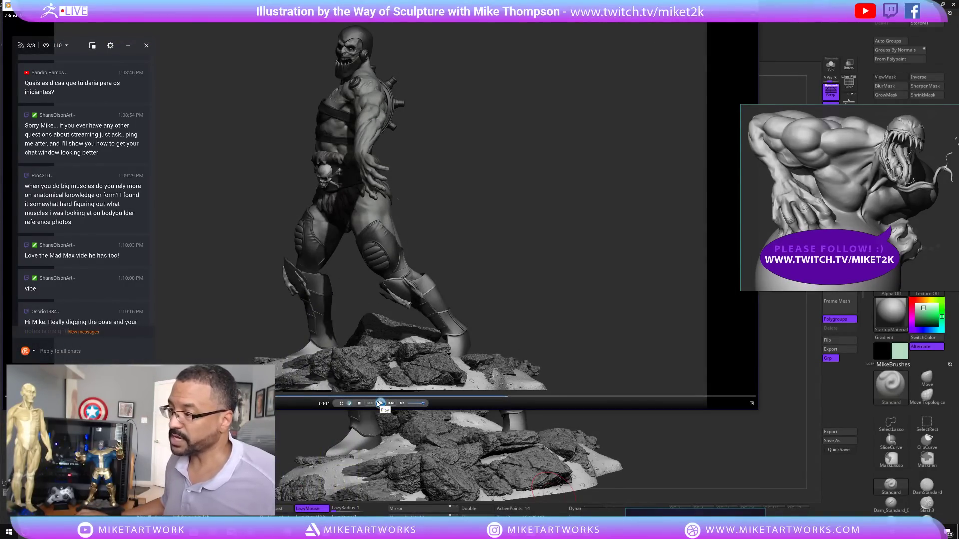
{"action": "left_click", "coordinate": [379, 404]}
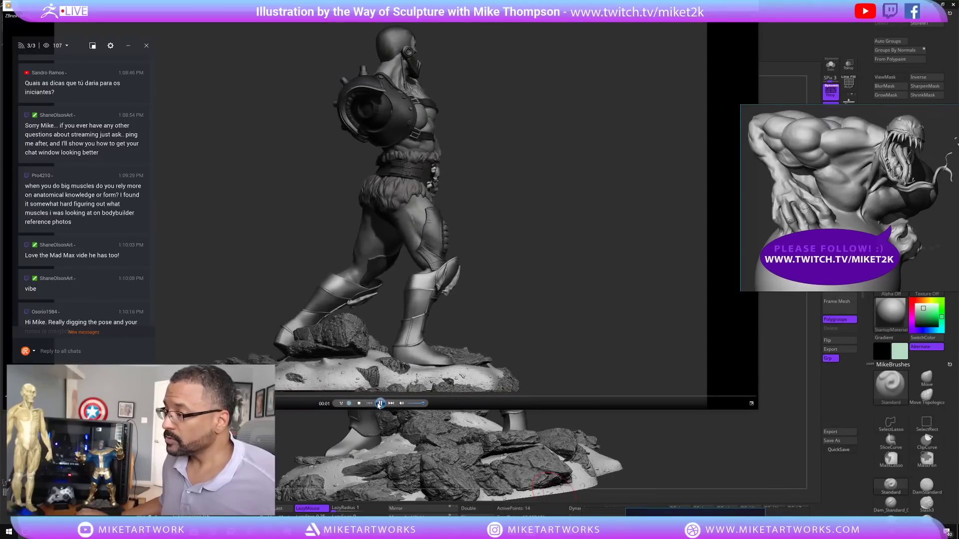
{"action": "left_click", "coordinate": [379, 404]}
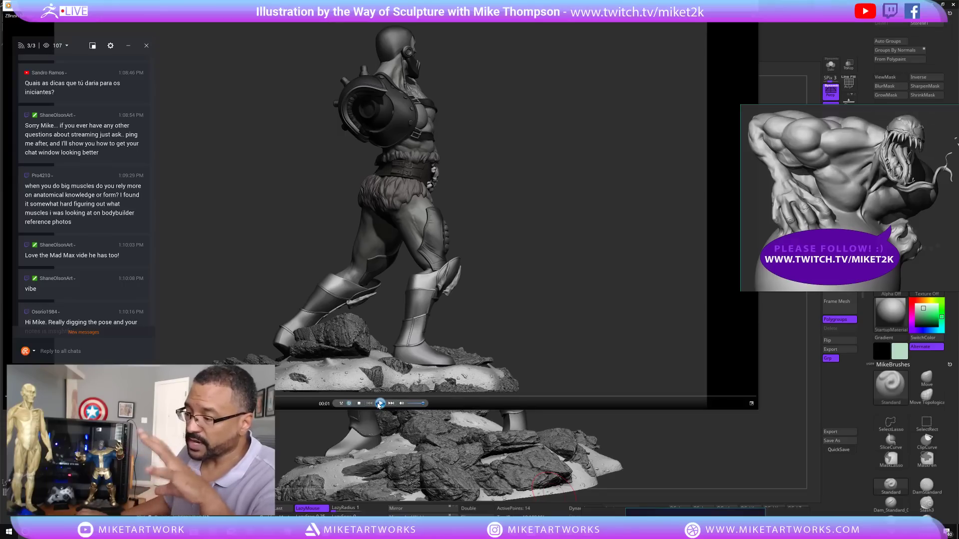
{"action": "left_click", "coordinate": [379, 403]}
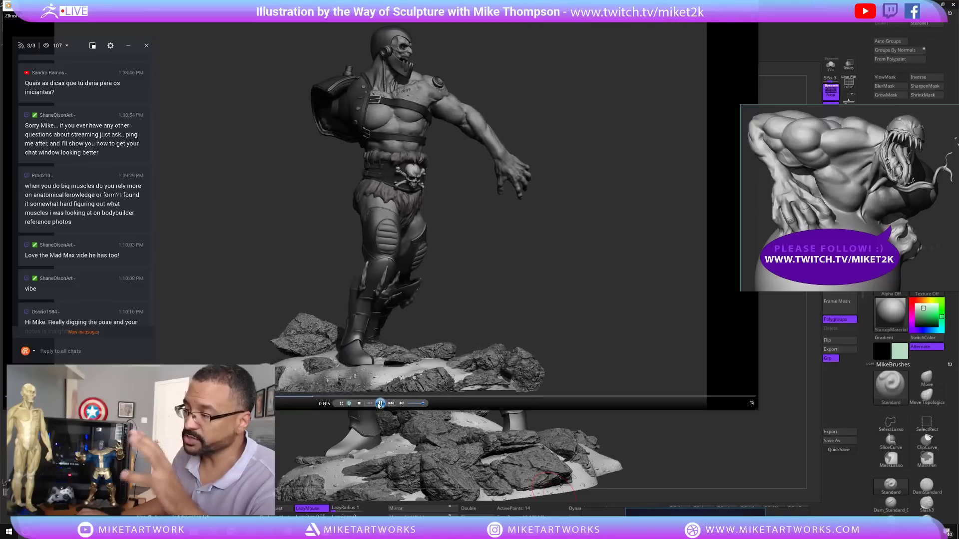
{"action": "left_click", "coordinate": [379, 404]}
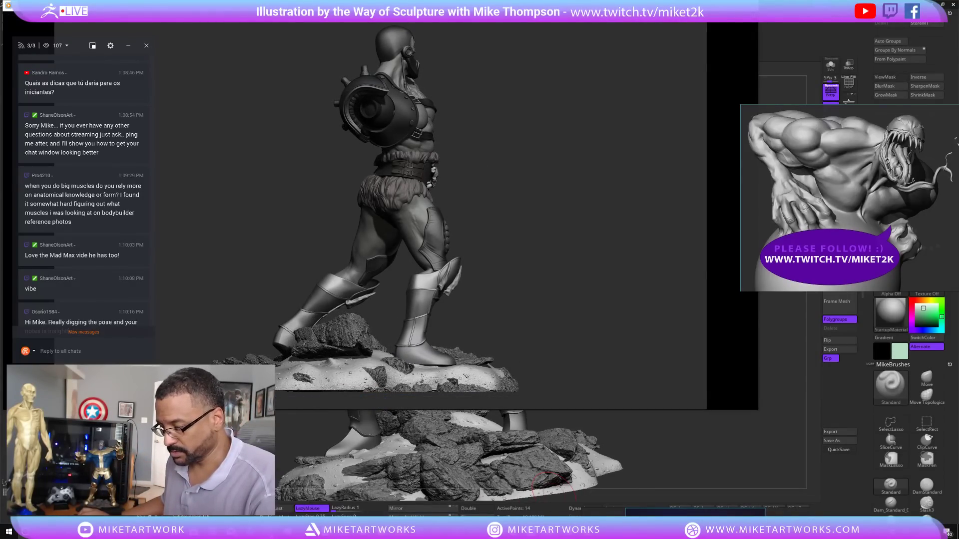
- Return to the annotated figures in Photoshop and read the next chat messages
{"action": "key", "text": "alt+Tab"}
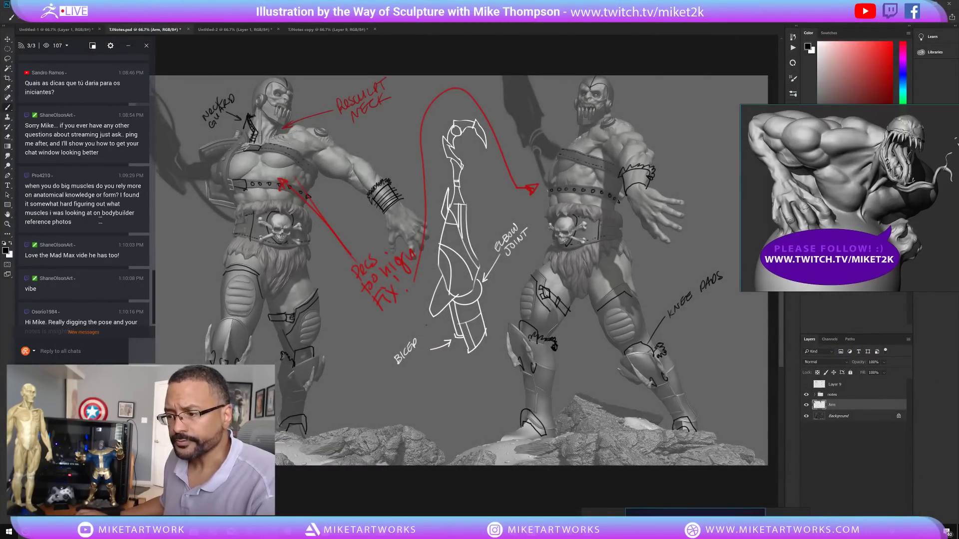
{"action": "scroll", "coordinate": [100, 220], "scroll_direction": "down", "scroll_amount": 1}
{"action": "scroll", "coordinate": [100, 220], "scroll_direction": "down", "scroll_amount": 1}
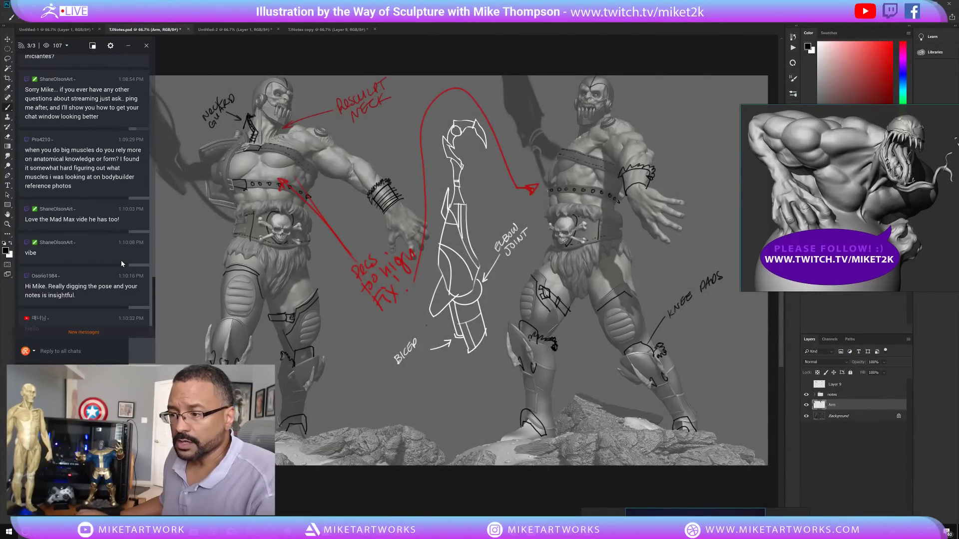
{"action": "scroll", "coordinate": [124, 261], "scroll_direction": "down", "scroll_amount": 4}
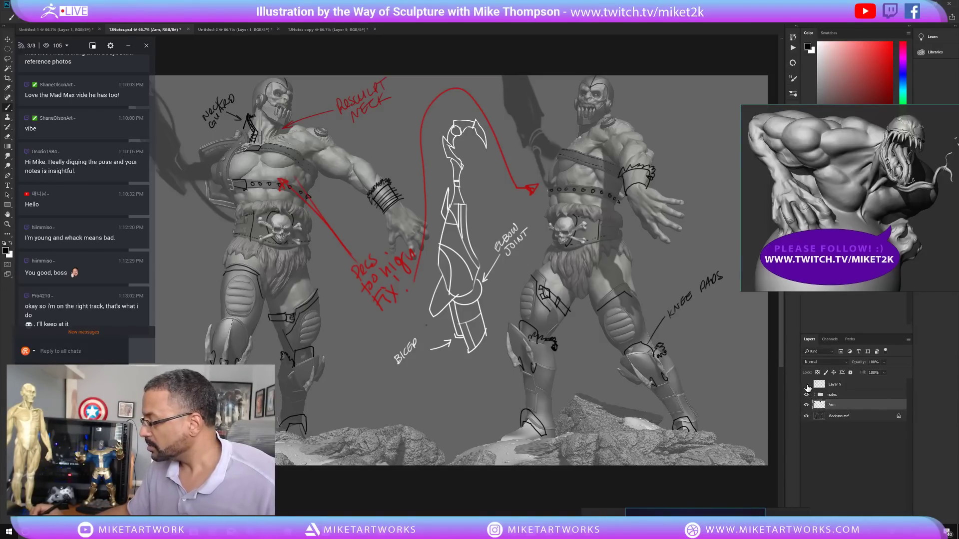
- Turn on the Layer 9 sketch overlay, comparing the figures with and without it
{"action": "left_click", "coordinate": [806, 385]}
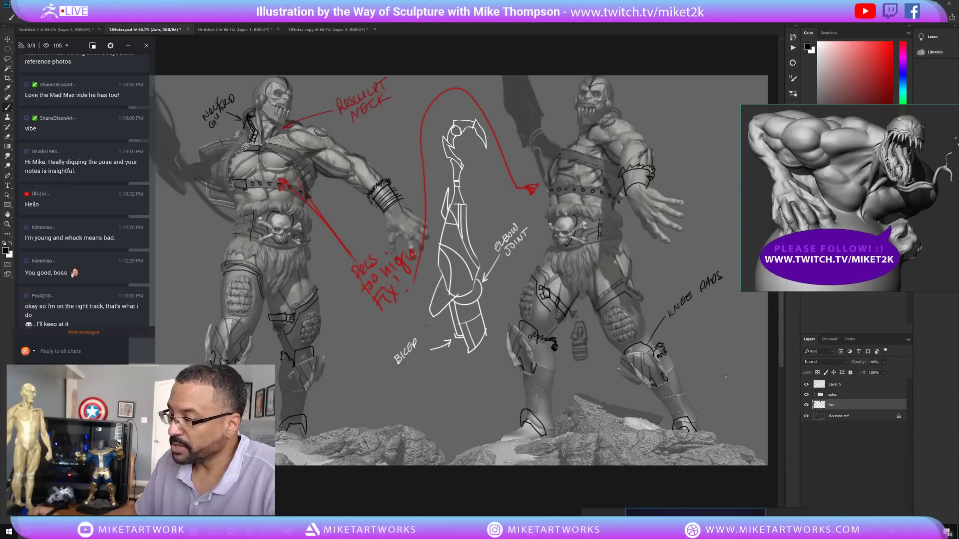
{"action": "left_click", "coordinate": [806, 385]}
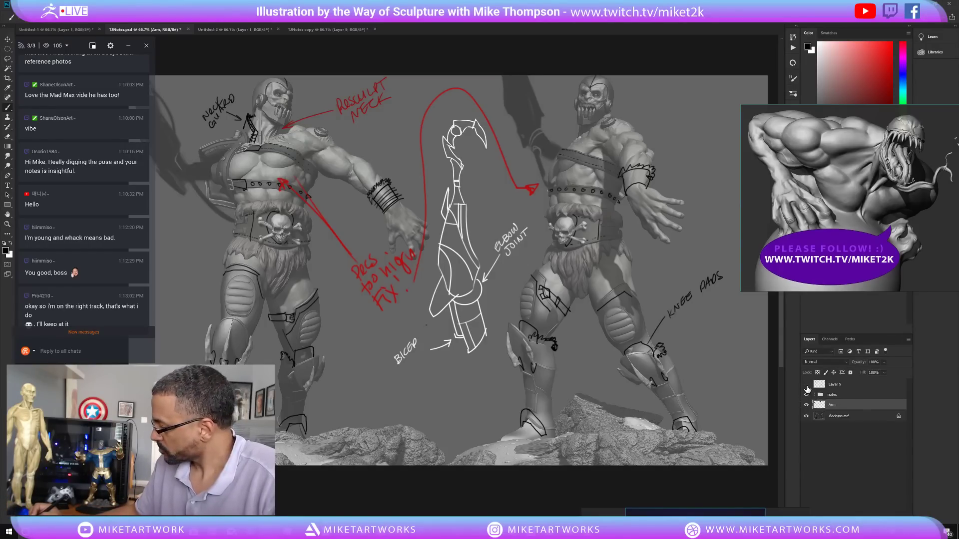
{"action": "left_click", "coordinate": [806, 385]}
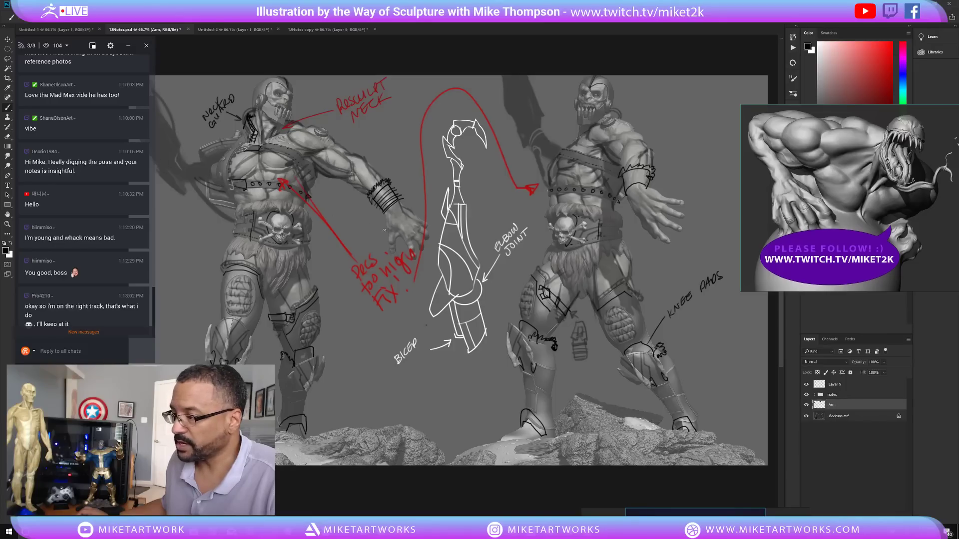
- Start saving the annotated image under a new format, with the Desktop folder as the destination
{"action": "left_click", "coordinate": [19, 6]}
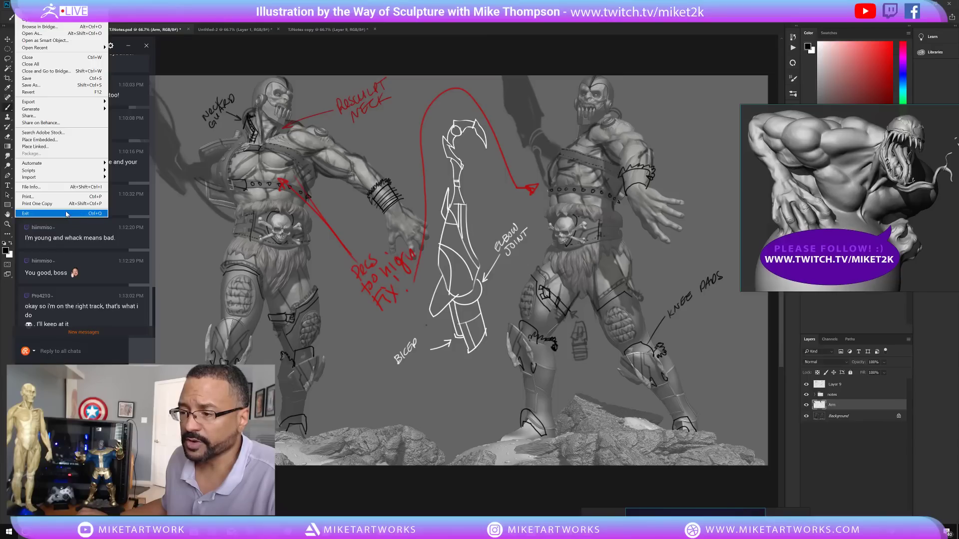
{"action": "mouse_move", "coordinate": [67, 105]}
{"action": "left_click", "coordinate": [55, 85]}
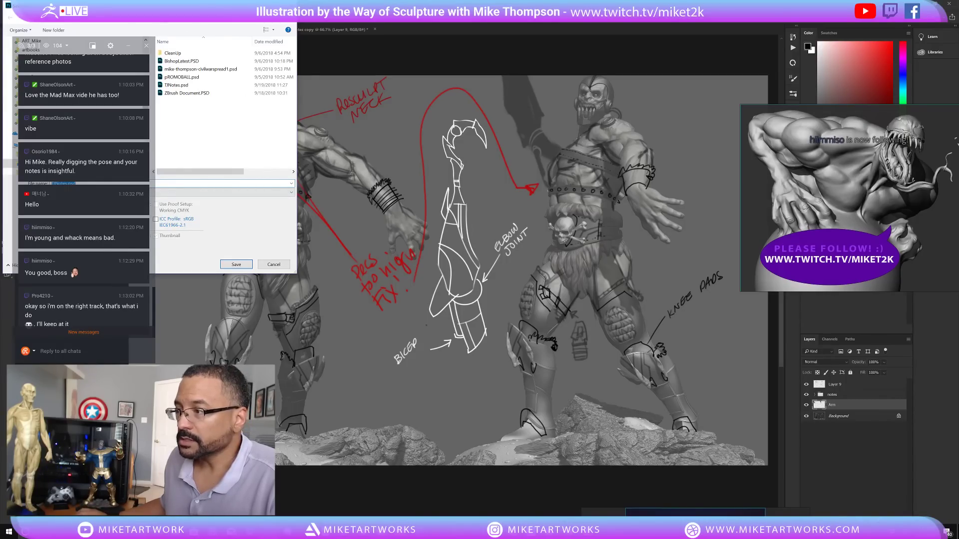
{"action": "left_click_drag", "start_coordinate": [150, 2], "coordinate": [440, 58]}
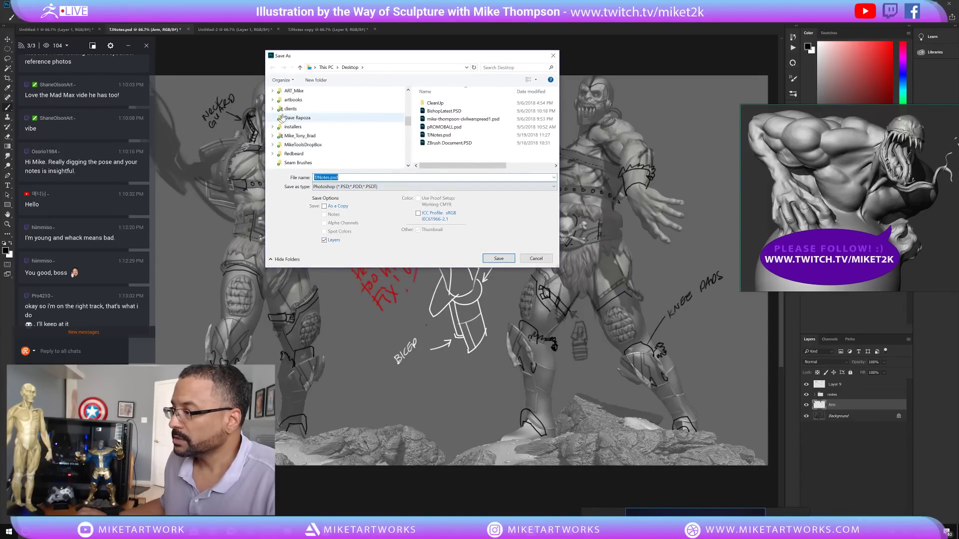
{"action": "scroll", "coordinate": [359, 129], "scroll_direction": "down", "scroll_amount": 3}
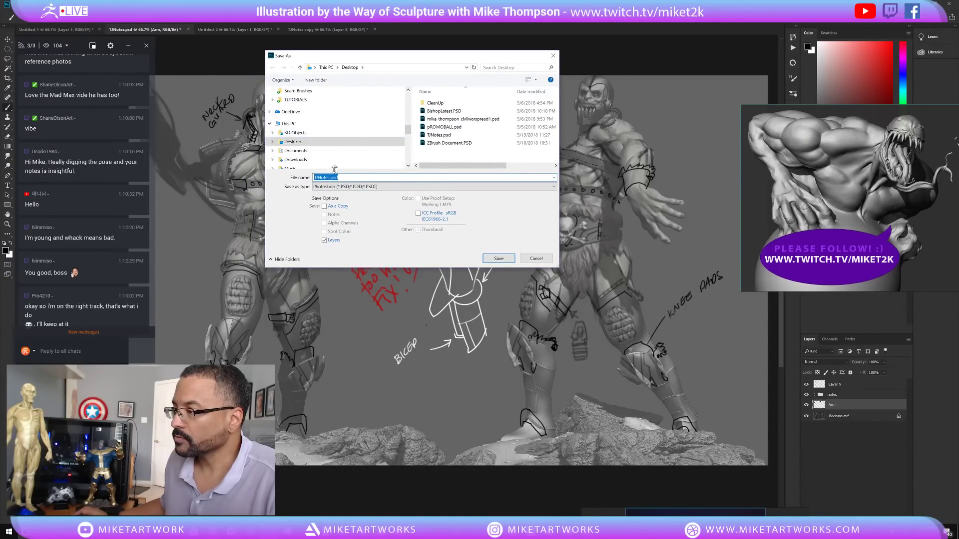
{"action": "left_click", "coordinate": [309, 143]}
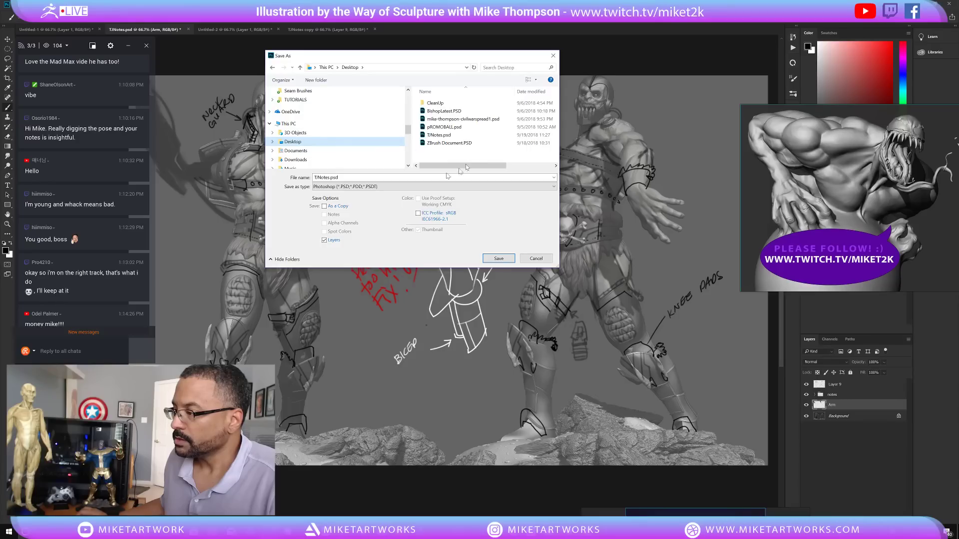
- Save the image as the JPEG file TJNotes.jpg with quality 12 and the Baseline ("Standard") format option
{"action": "left_click", "coordinate": [370, 186]}
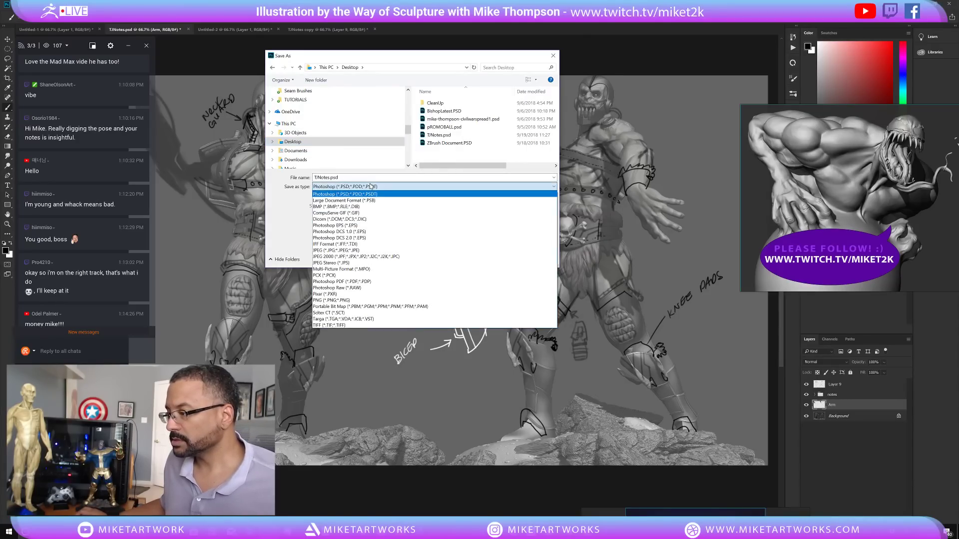
{"action": "left_click", "coordinate": [362, 250]}
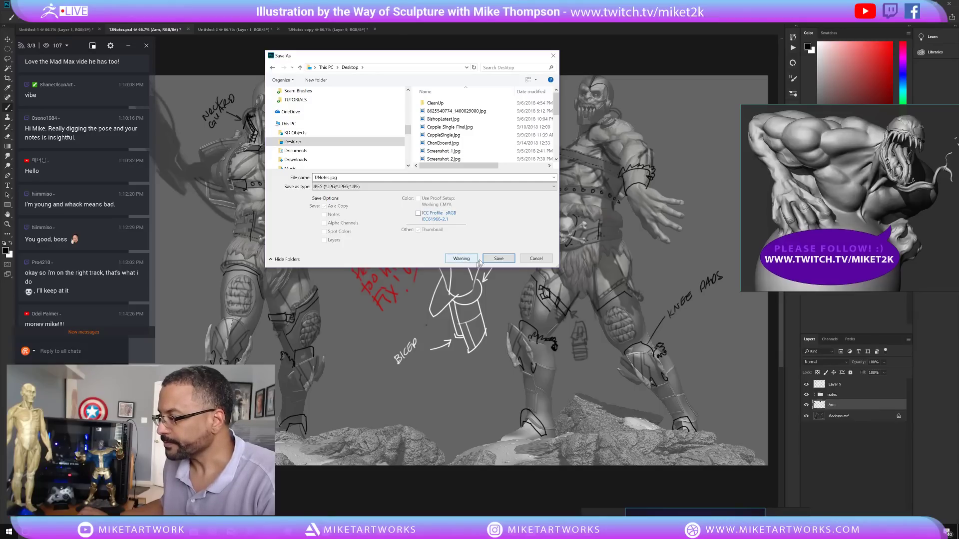
{"action": "left_click", "coordinate": [499, 258]}
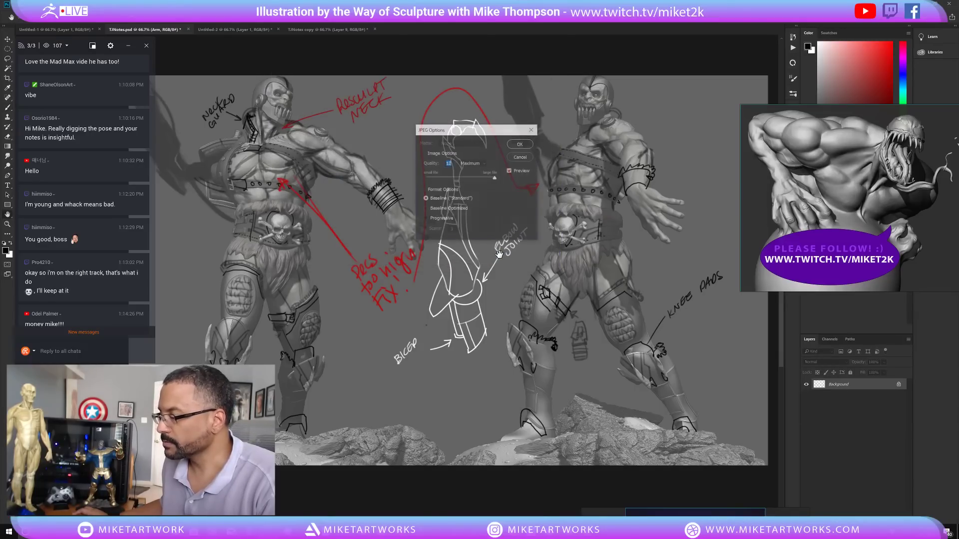
{"action": "left_click", "coordinate": [520, 144]}
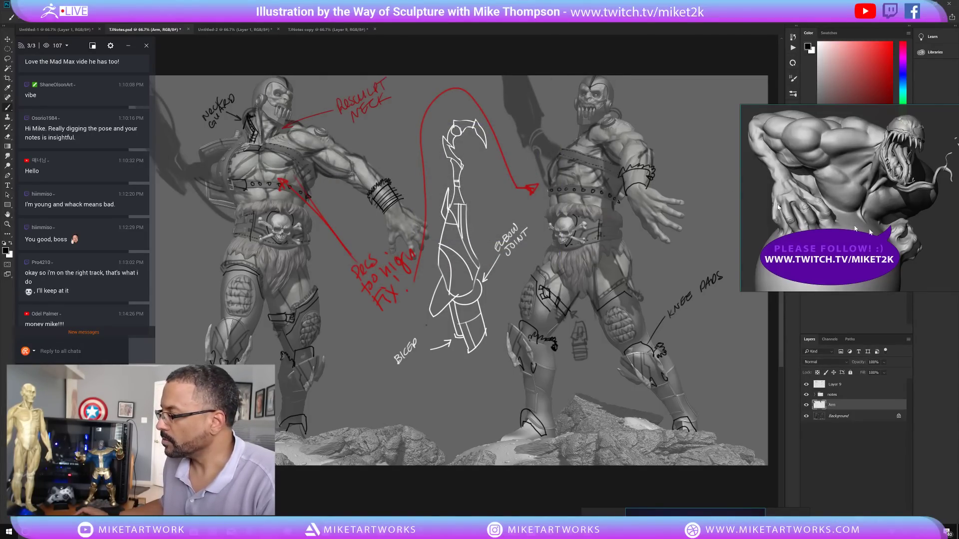
- Move the floating reference board over the figures and enlarge its window to survey the whole image collection
{"action": "right_click_drag", "start_coordinate": [772, 524], "coordinate": [587, 147]}
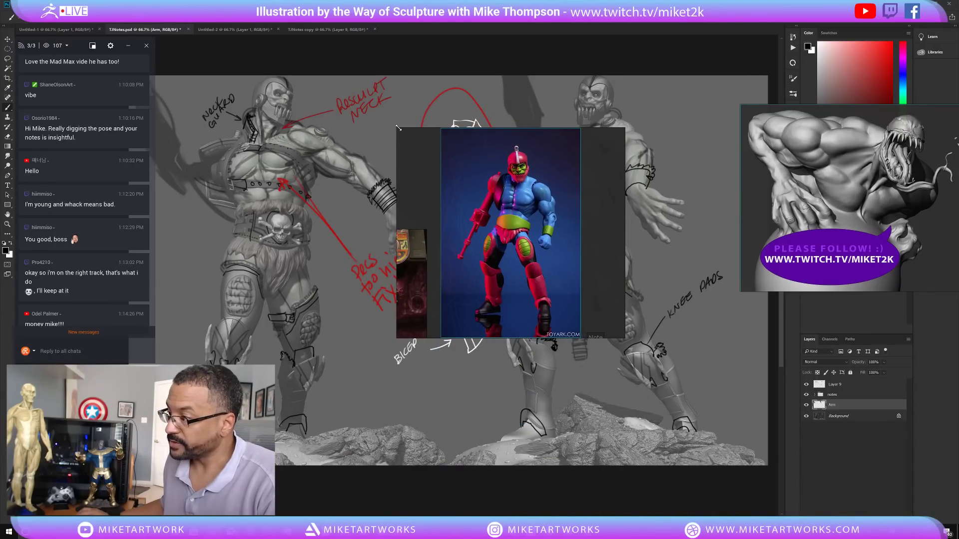
{"action": "left_click_drag", "start_coordinate": [398, 128], "coordinate": [304, 45]}
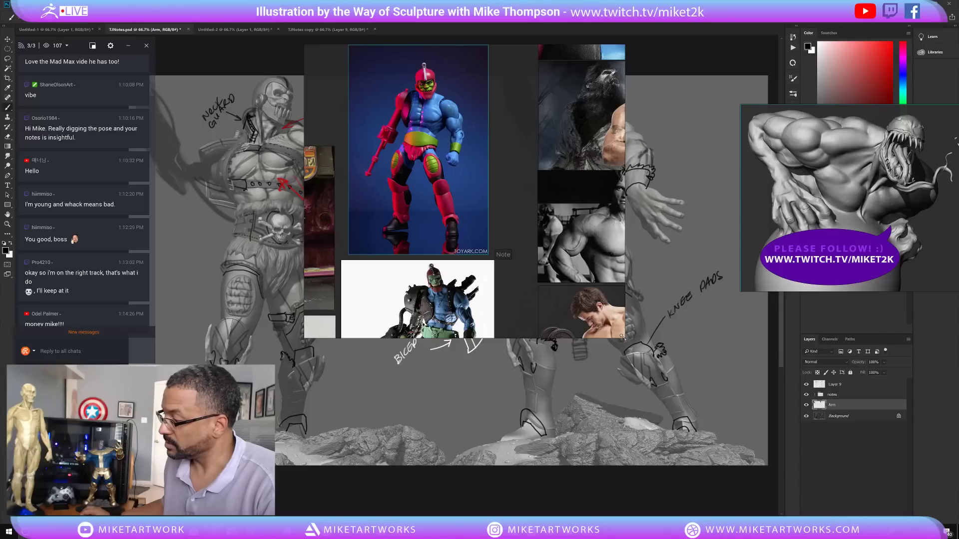
{"action": "left_click_drag", "start_coordinate": [623, 337], "coordinate": [758, 464]}
{"action": "scroll", "coordinate": [501, 293], "scroll_direction": "down", "scroll_amount": 3}
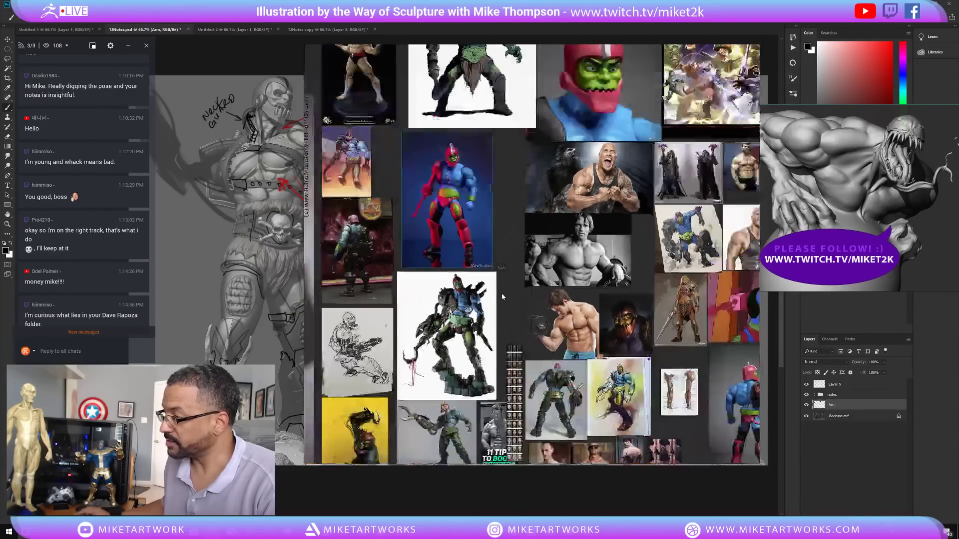
{"action": "scroll", "coordinate": [502, 296], "scroll_direction": "down", "scroll_amount": 5}
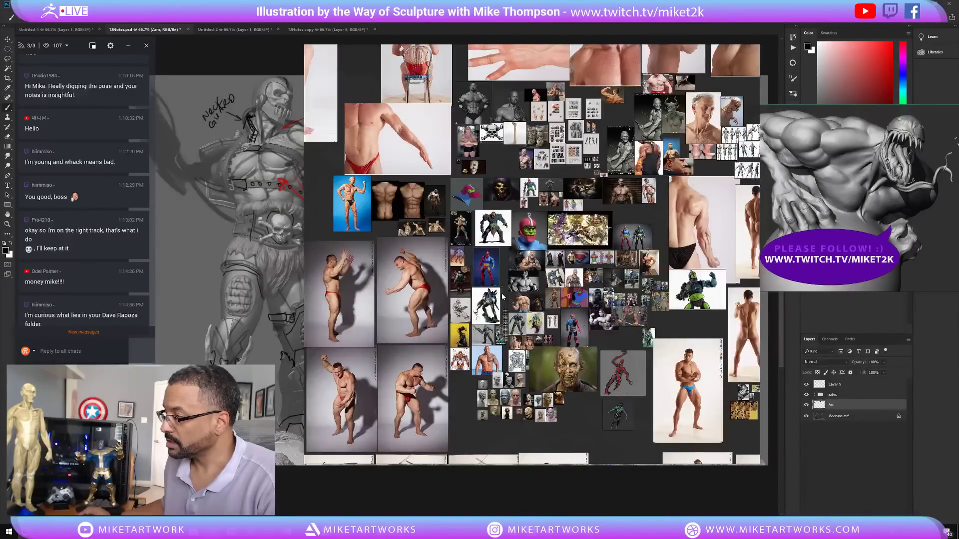
- Examine the full-body sword-pose photos along the upper rows of the reference board
{"action": "scroll", "coordinate": [502, 296], "scroll_direction": "down", "scroll_amount": 5}
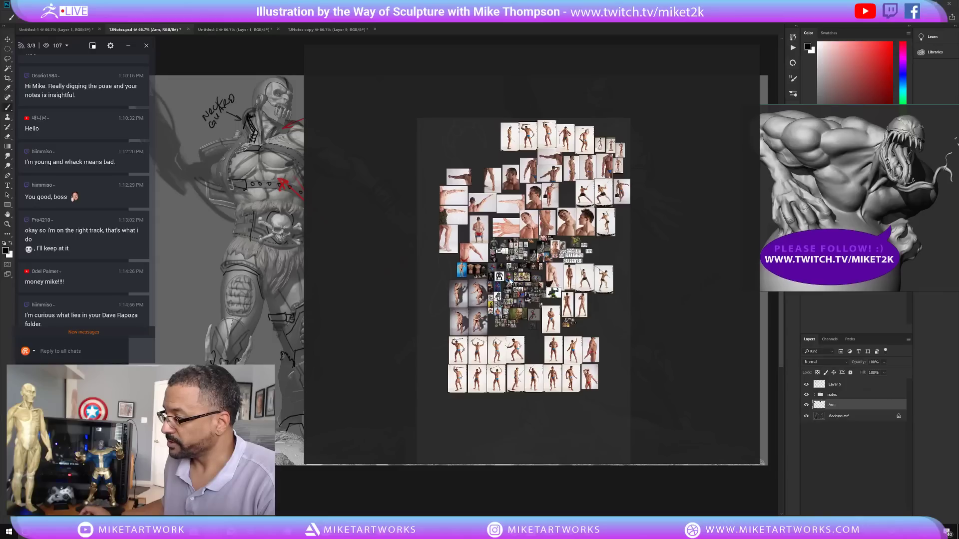
{"action": "scroll", "coordinate": [509, 281], "scroll_direction": "up", "scroll_amount": 1}
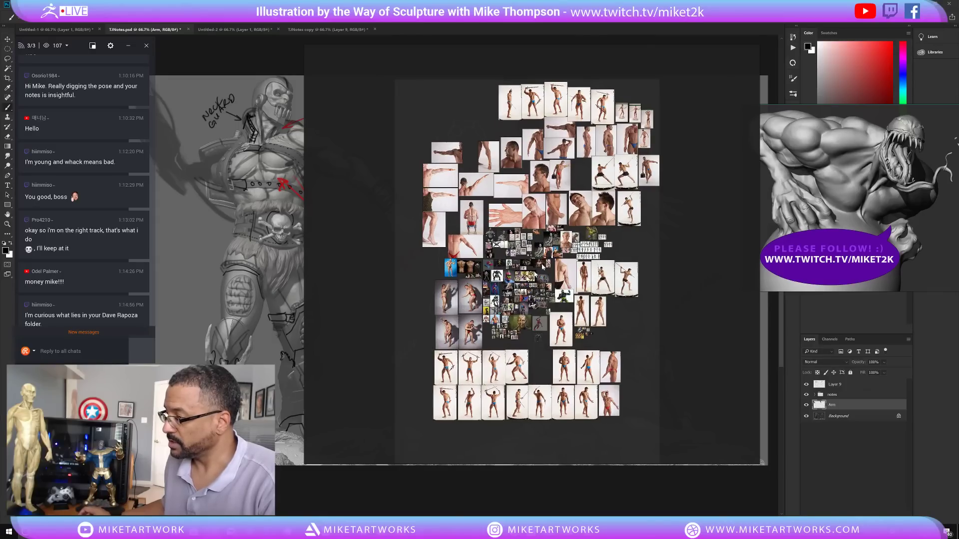
{"action": "double_click", "coordinate": [512, 108]}
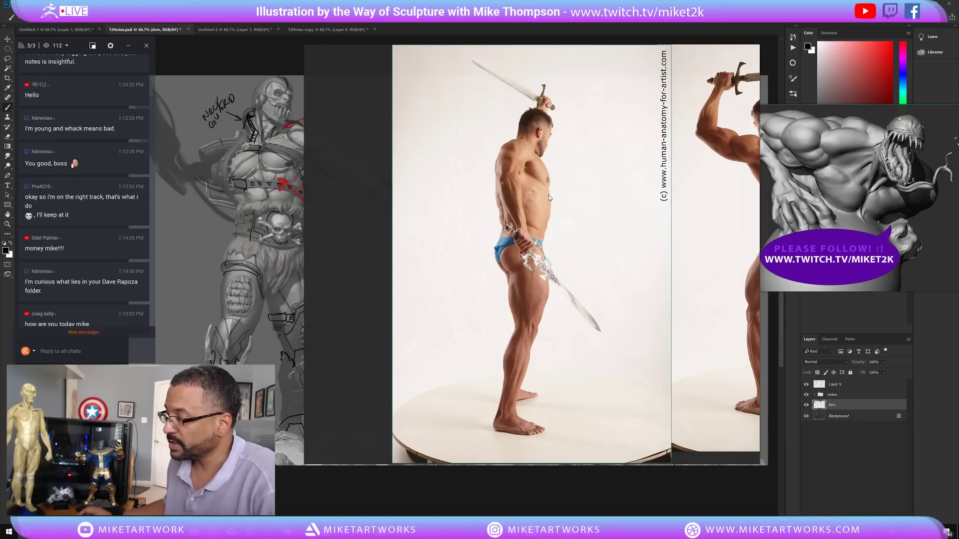
{"action": "scroll", "coordinate": [548, 194], "scroll_direction": "down", "scroll_amount": 3}
{"action": "middle_click_drag", "start_coordinate": [627, 258], "coordinate": [356, 222]}
{"action": "middle_click_drag", "start_coordinate": [572, 280], "coordinate": [506, 252]}
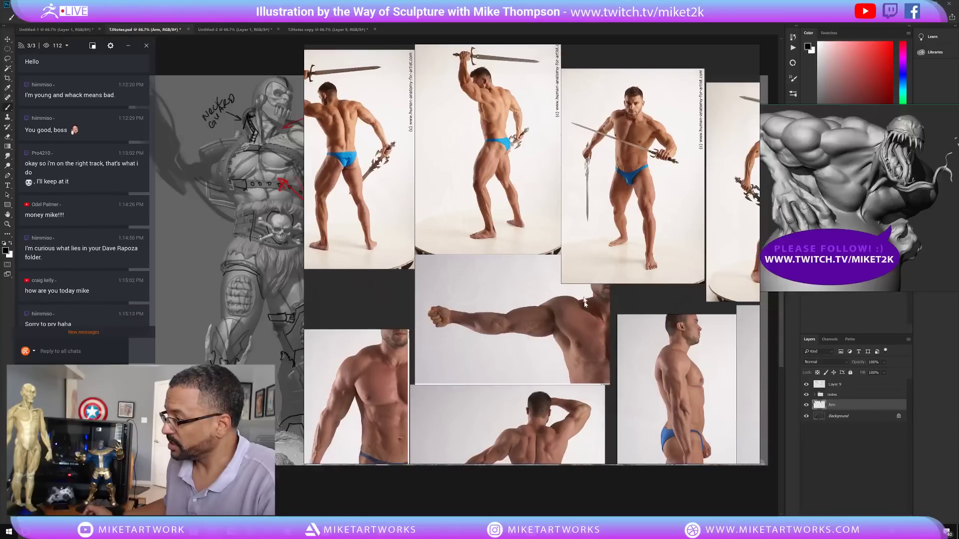
{"action": "middle_click_drag", "start_coordinate": [587, 305], "coordinate": [520, 263]}
{"action": "middle_click_drag", "start_coordinate": [739, 212], "coordinate": [611, 307]}
{"action": "middle_click_drag", "start_coordinate": [643, 342], "coordinate": [605, 309]}
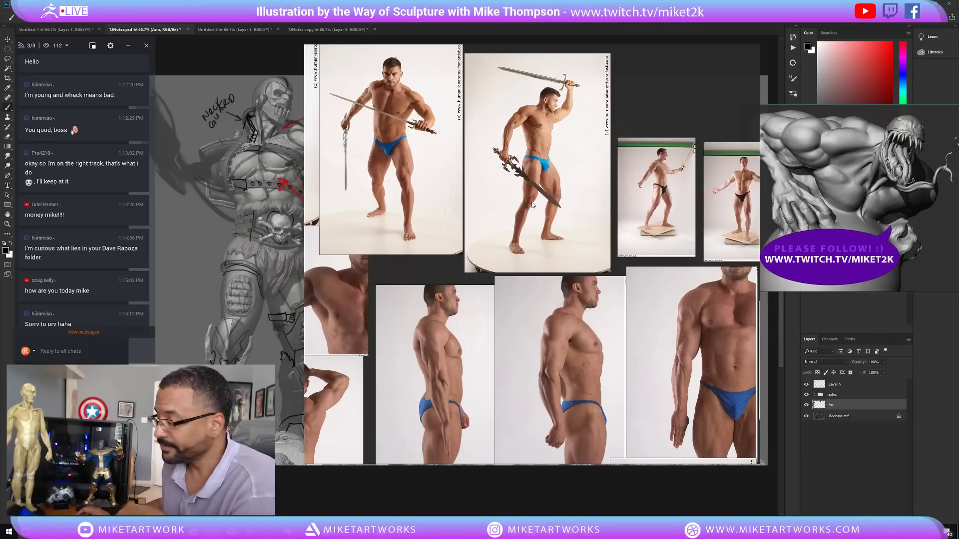
- Examine the torso, staff-pose, head, neck and hand photos further down the reference board
{"action": "scroll", "coordinate": [574, 253], "scroll_direction": "down", "scroll_amount": 1}
{"action": "middle_click_drag", "start_coordinate": [560, 327], "coordinate": [541, 278]}
{"action": "middle_click_drag", "start_coordinate": [613, 302], "coordinate": [584, 258]}
{"action": "middle_click_drag", "start_coordinate": [603, 322], "coordinate": [618, 266]}
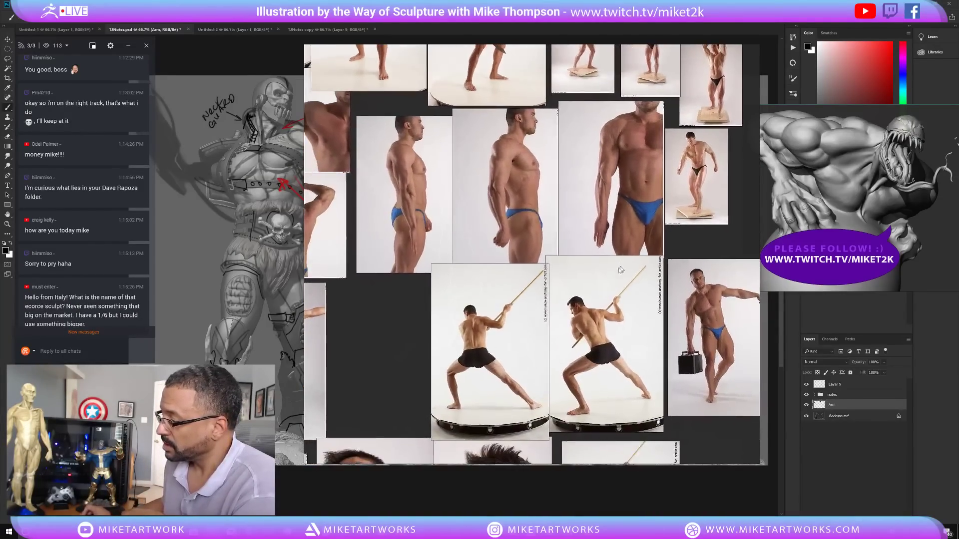
{"action": "middle_click_drag", "start_coordinate": [552, 318], "coordinate": [565, 265]}
{"action": "middle_click_drag", "start_coordinate": [485, 344], "coordinate": [584, 288]}
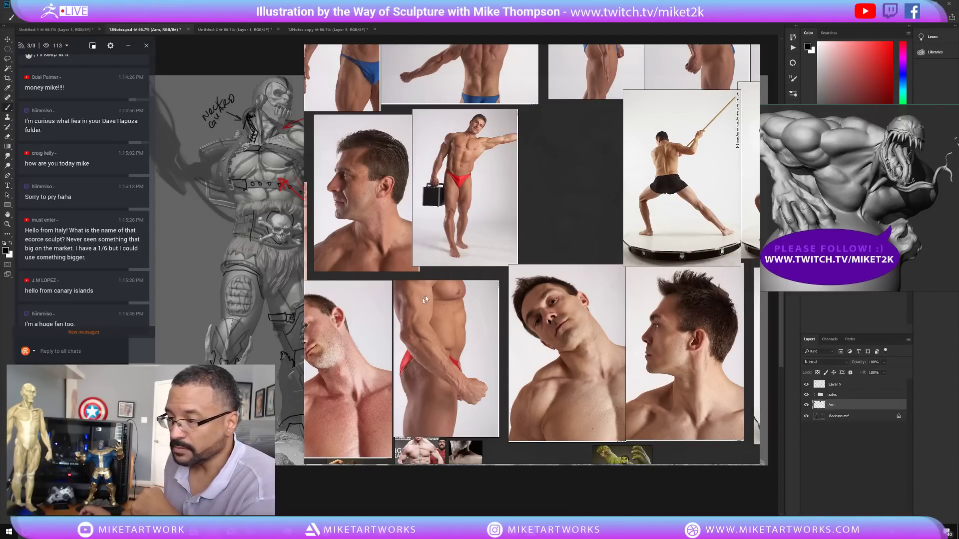
{"action": "middle_click_drag", "start_coordinate": [431, 300], "coordinate": [472, 262]}
{"action": "middle_click_drag", "start_coordinate": [453, 354], "coordinate": [475, 296]}
{"action": "middle_click_drag", "start_coordinate": [510, 339], "coordinate": [501, 311]}
{"action": "middle_click_drag", "start_coordinate": [430, 350], "coordinate": [486, 324]}
{"action": "middle_click_drag", "start_coordinate": [424, 327], "coordinate": [499, 300]}
{"action": "middle_click_drag", "start_coordinate": [445, 330], "coordinate": [463, 346]}
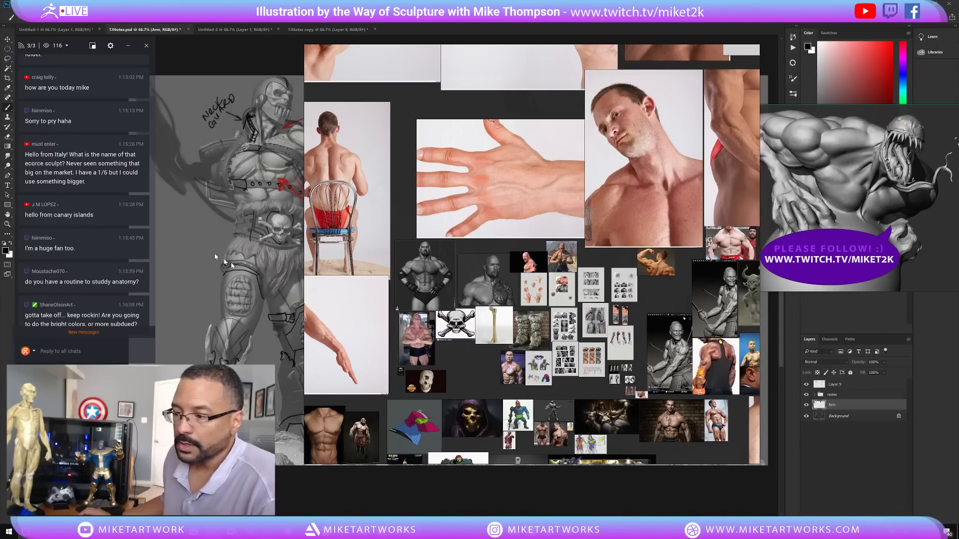
- Survey the wider board, from the small character and anatomy images to the outstretched-arm and leg photos
{"action": "scroll", "coordinate": [564, 264], "scroll_direction": "down", "scroll_amount": 2, "text": "alt"}
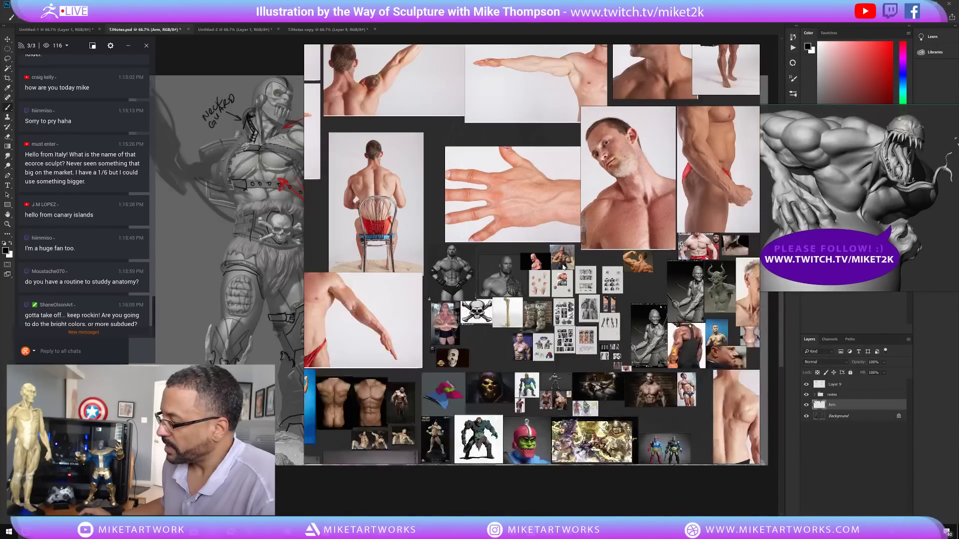
{"action": "middle_click_drag", "start_coordinate": [569, 419], "coordinate": [542, 357]}
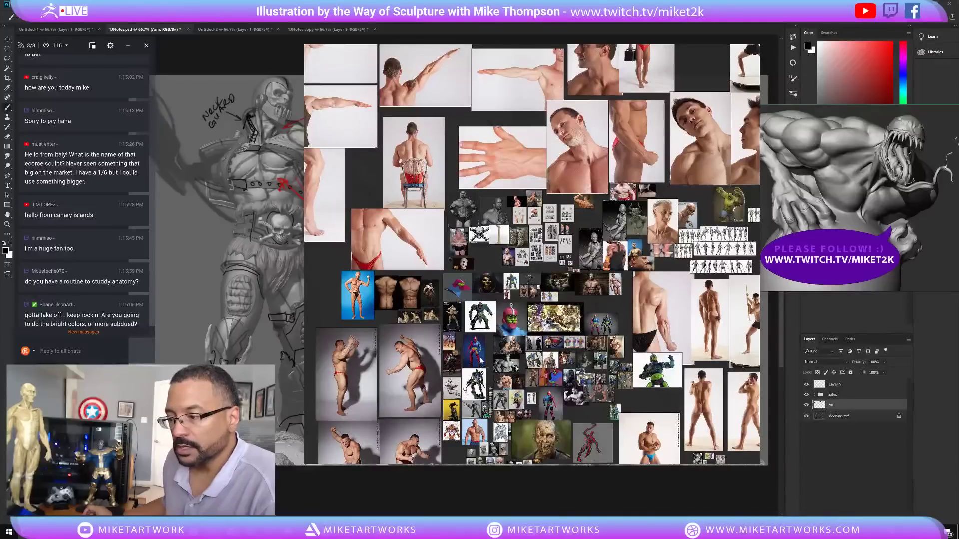
{"action": "middle_click_drag", "start_coordinate": [494, 421], "coordinate": [498, 353]}
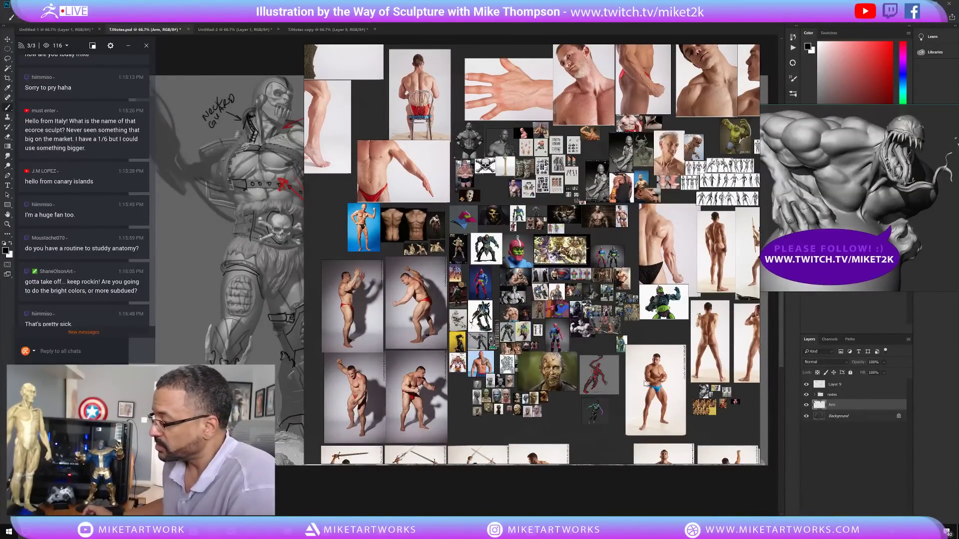
{"action": "middle_click_drag", "start_coordinate": [646, 384], "coordinate": [658, 413]}
{"action": "middle_click_drag", "start_coordinate": [546, 263], "coordinate": [597, 372]}
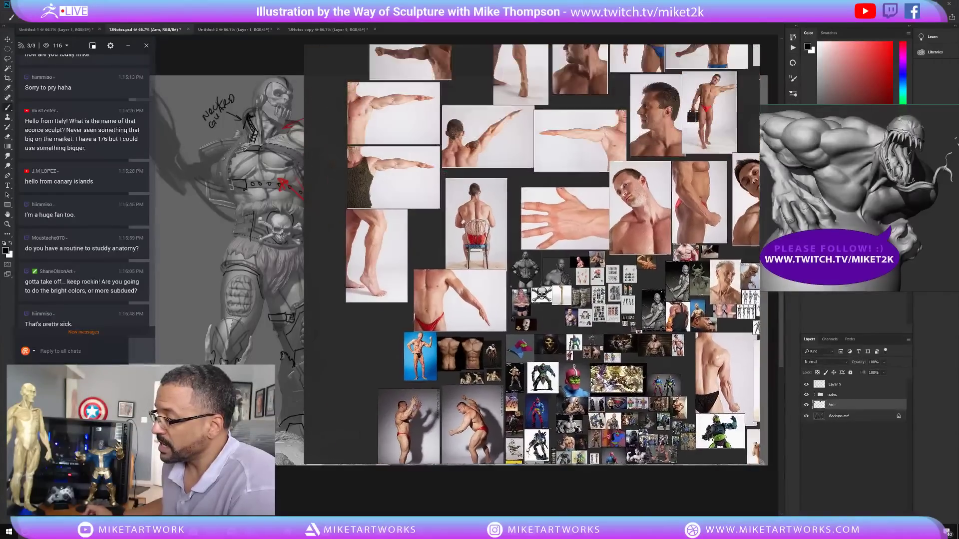
{"action": "middle_click_drag", "start_coordinate": [618, 205], "coordinate": [556, 376]}
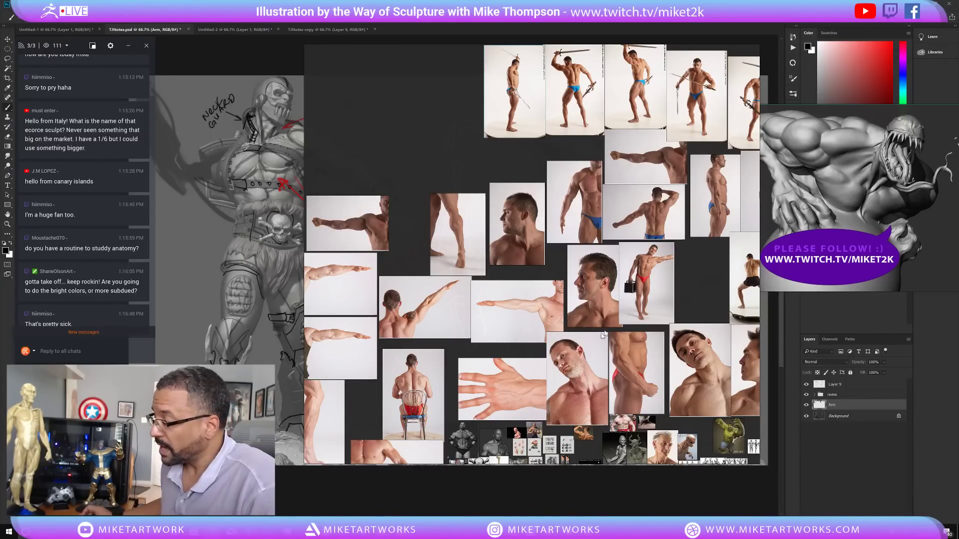
{"action": "middle_click_drag", "start_coordinate": [597, 337], "coordinate": [565, 339]}
{"action": "middle_click_drag", "start_coordinate": [598, 254], "coordinate": [571, 292]}
{"action": "middle_click_drag", "start_coordinate": [459, 318], "coordinate": [599, 308]}
{"action": "scroll", "coordinate": [539, 333], "scroll_direction": "down", "scroll_amount": 5}
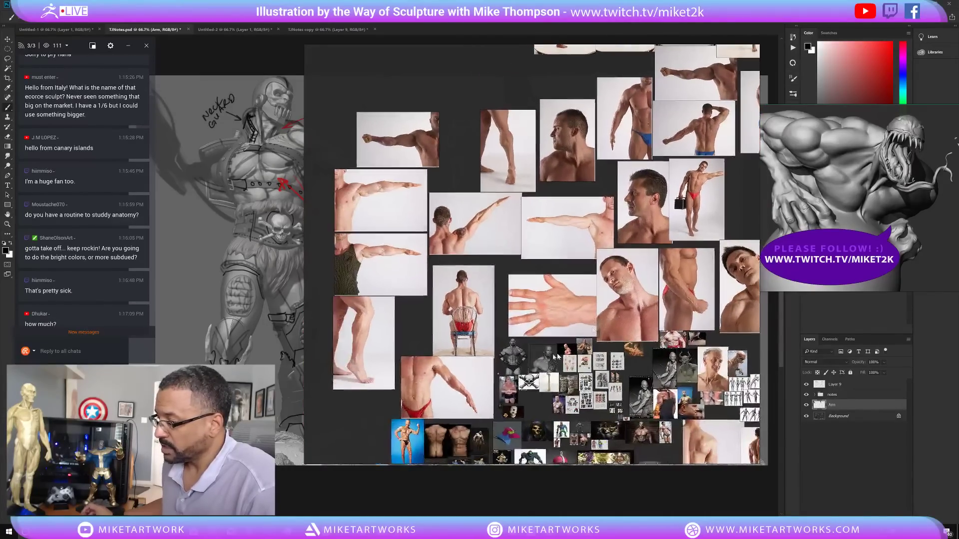
{"action": "middle_click_drag", "start_coordinate": [545, 349], "coordinate": [539, 317]}
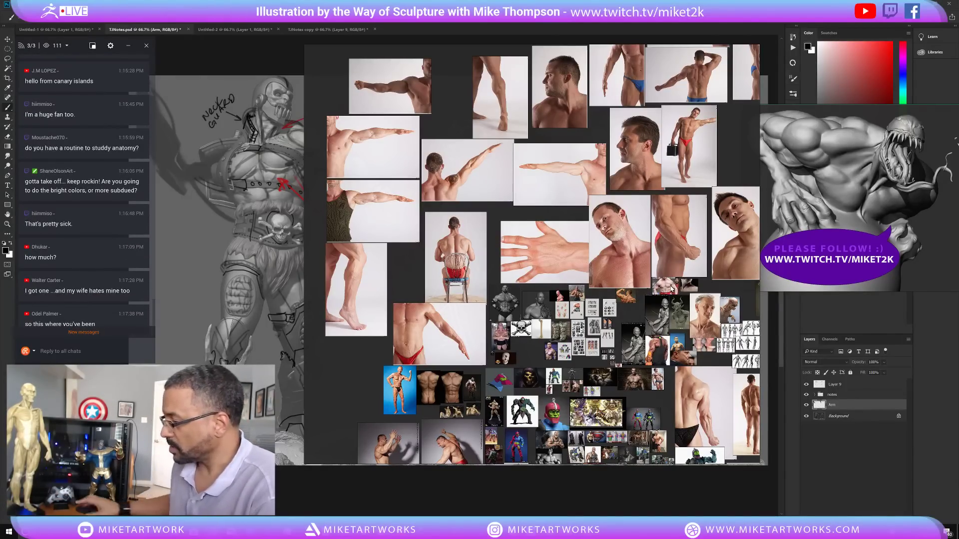
- Study the arrow-pierced warrior sculpture, the horned demon bust and the older man's neck photo up close on the board
{"action": "double_click", "coordinate": [633, 356]}
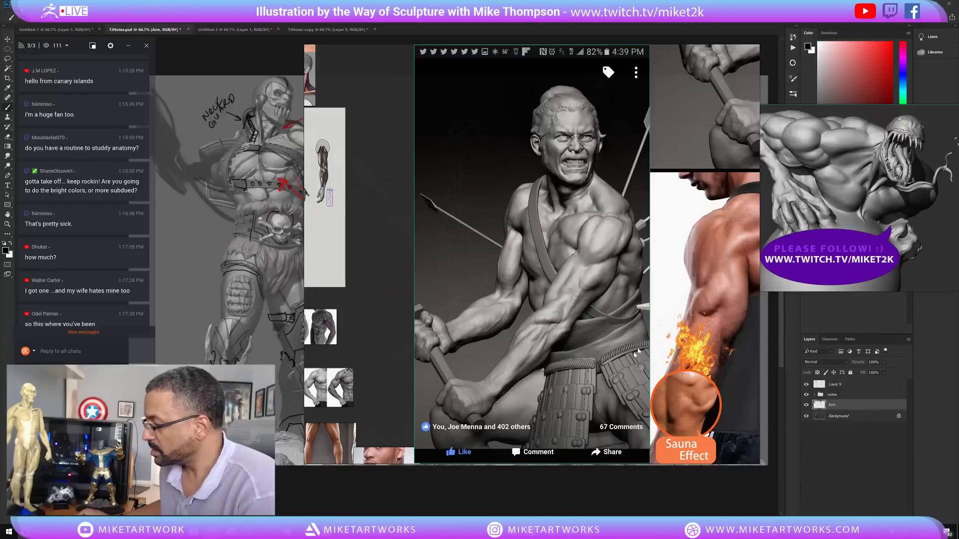
{"action": "middle_click_drag", "start_coordinate": [628, 286], "coordinate": [542, 302]}
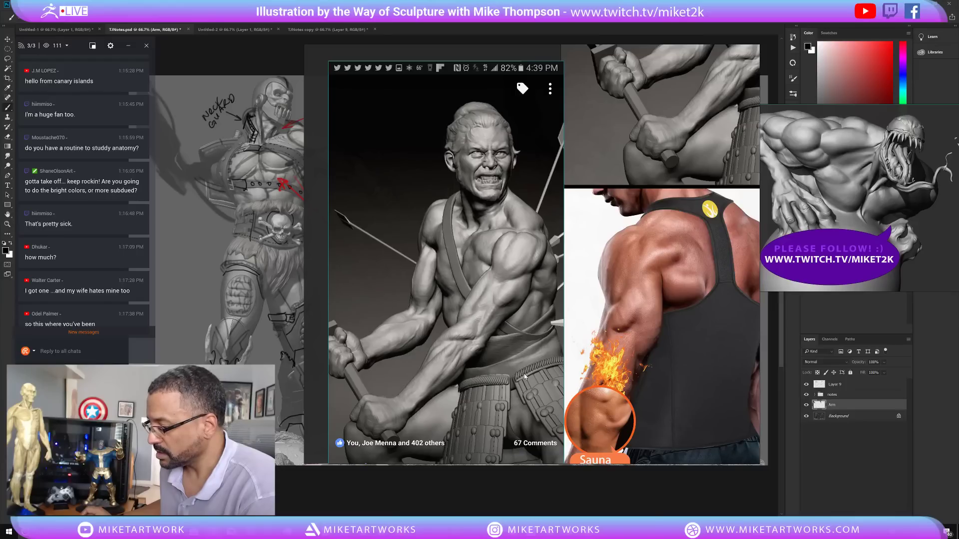
{"action": "middle_click_drag", "start_coordinate": [592, 353], "coordinate": [553, 352]}
{"action": "right_click_drag", "start_coordinate": [565, 341], "coordinate": [551, 348]}
{"action": "scroll", "coordinate": [446, 339], "scroll_direction": "down", "scroll_amount": 3}
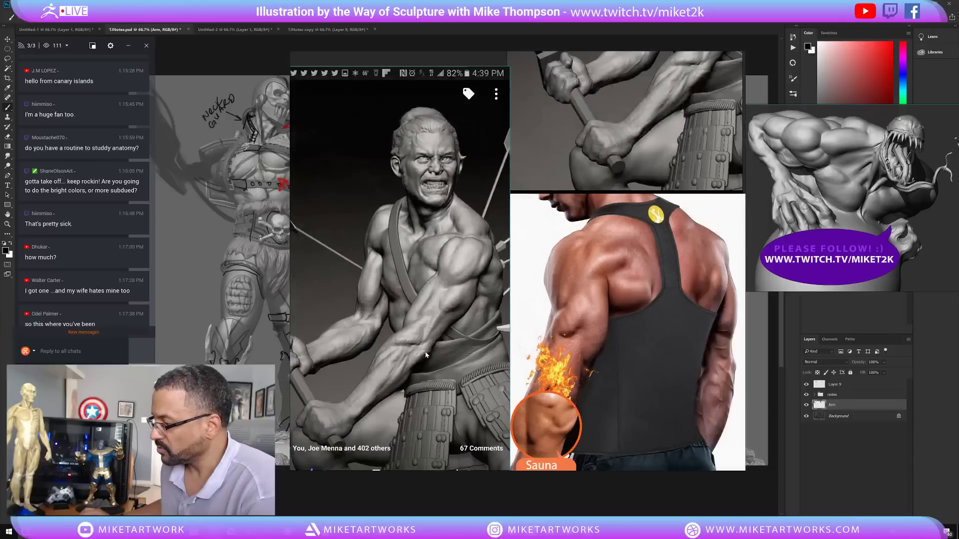
{"action": "middle_click_drag", "start_coordinate": [446, 339], "coordinate": [363, 413]}
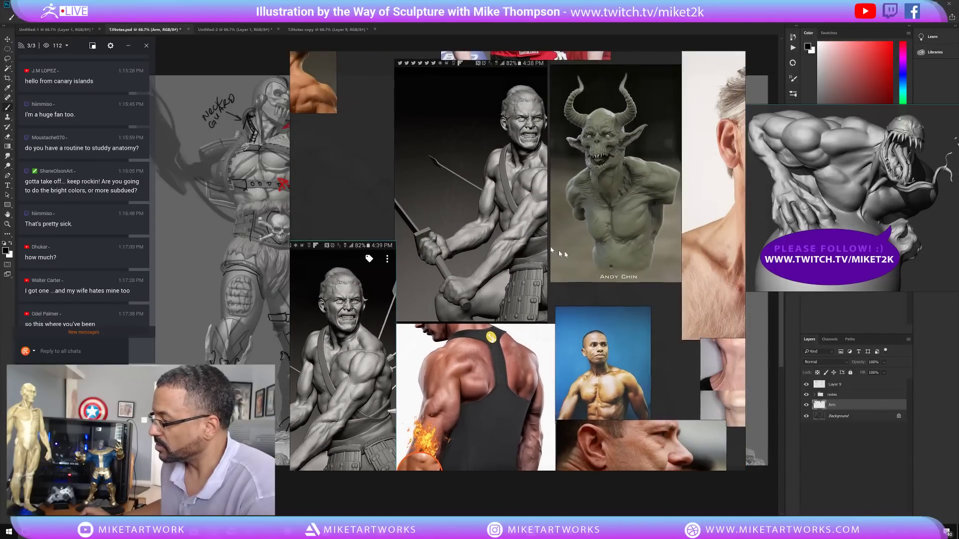
{"action": "middle_click_drag", "start_coordinate": [558, 250], "coordinate": [475, 246]}
{"action": "middle_click_drag", "start_coordinate": [668, 216], "coordinate": [564, 225]}
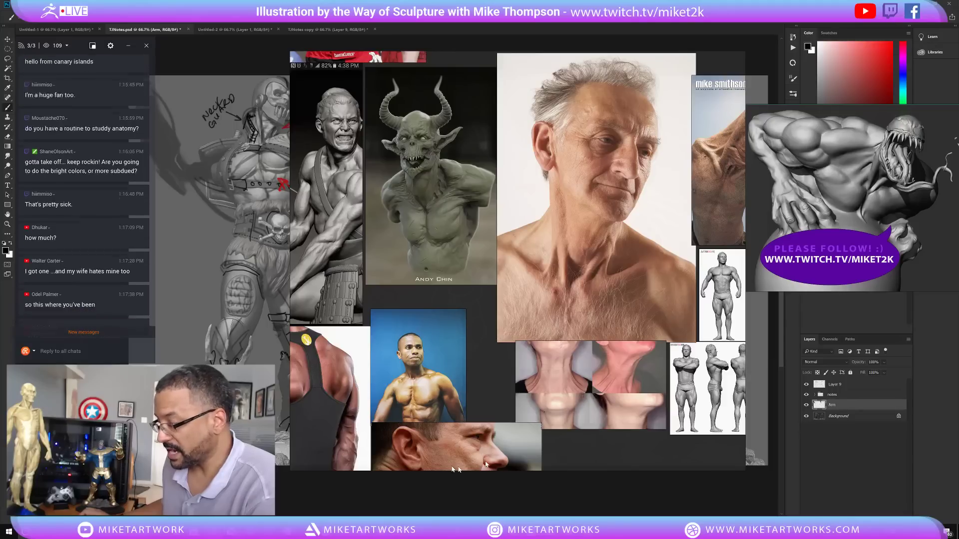
- Shrink the reference board's window around the demon bust and the older man's photo to uncover the annotated figures
{"action": "mouse_move", "coordinate": [531, 531]}
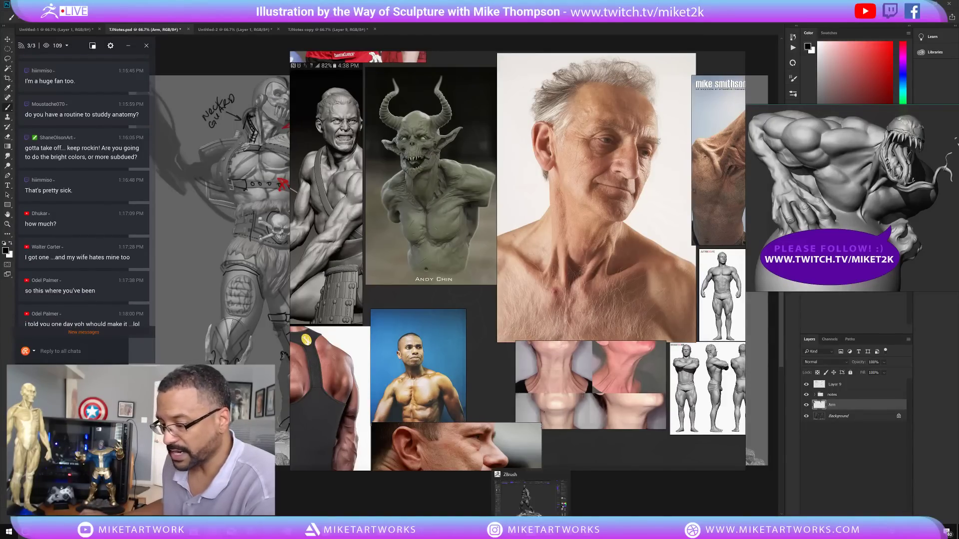
{"action": "left_click", "coordinate": [480, 159]}
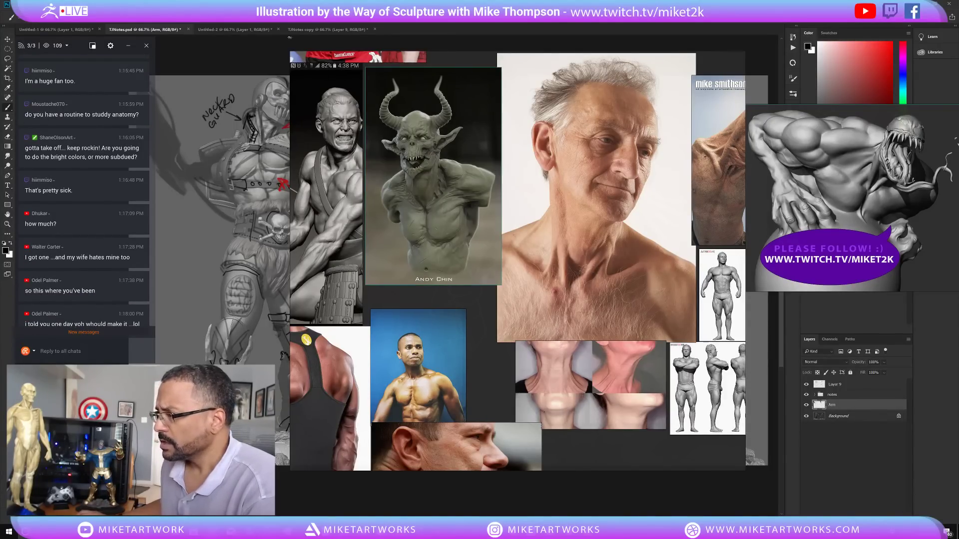
{"action": "left_click_drag", "start_coordinate": [289, 51], "coordinate": [387, 195]}
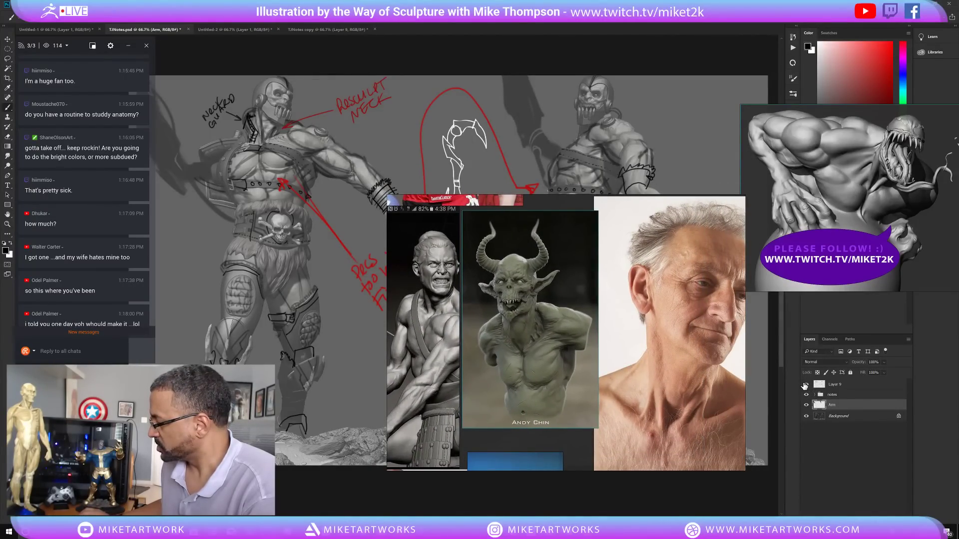
- Hide the Layer 9, notes and Arm layers and inspect the larger figure's neck and chest up close
{"action": "left_click", "coordinate": [805, 385]}
{"action": "left_click", "coordinate": [806, 395]}
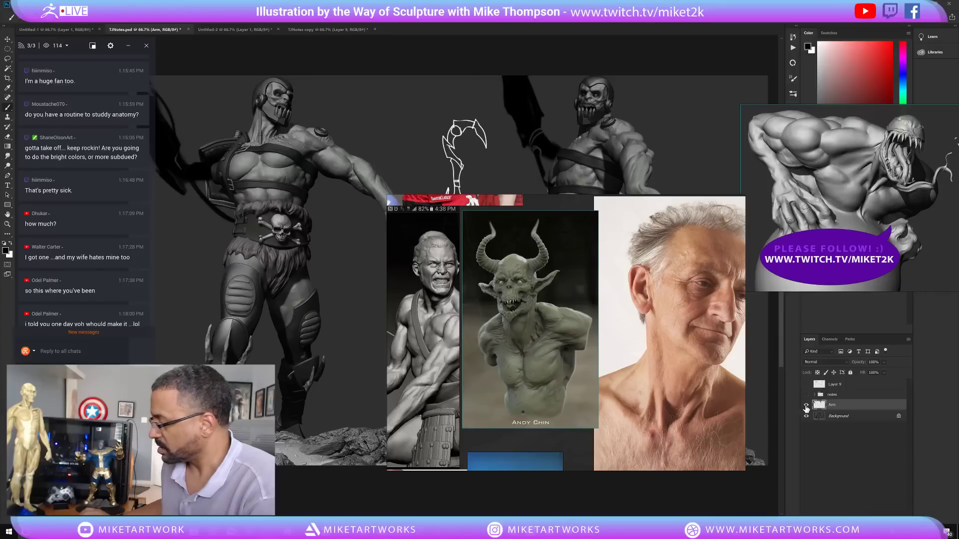
{"action": "left_click", "coordinate": [805, 406]}
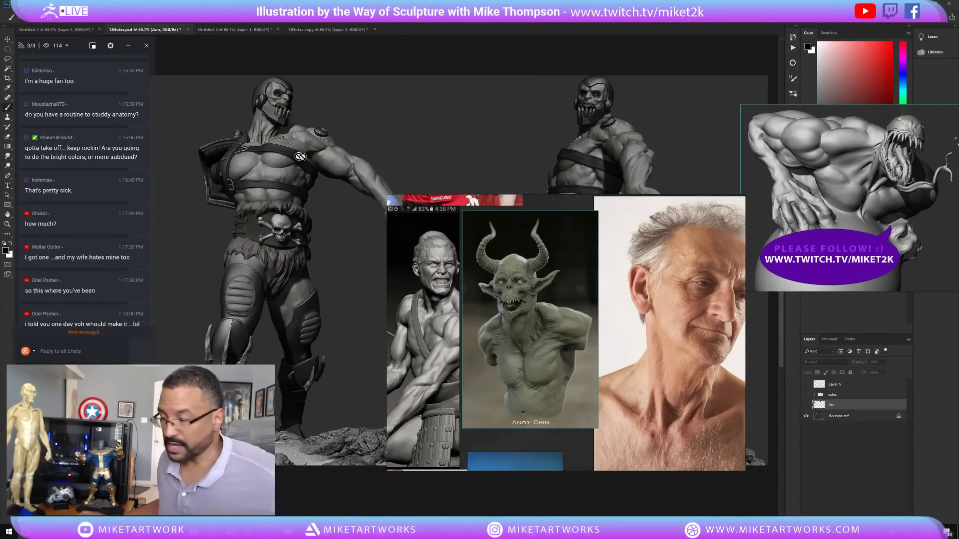
{"action": "left_click", "coordinate": [276, 139], "text": "ctrl"}
{"action": "left_click", "coordinate": [275, 138], "text": "ctrl"}
{"action": "left_click_drag", "start_coordinate": [274, 162], "coordinate": [392, 258]}
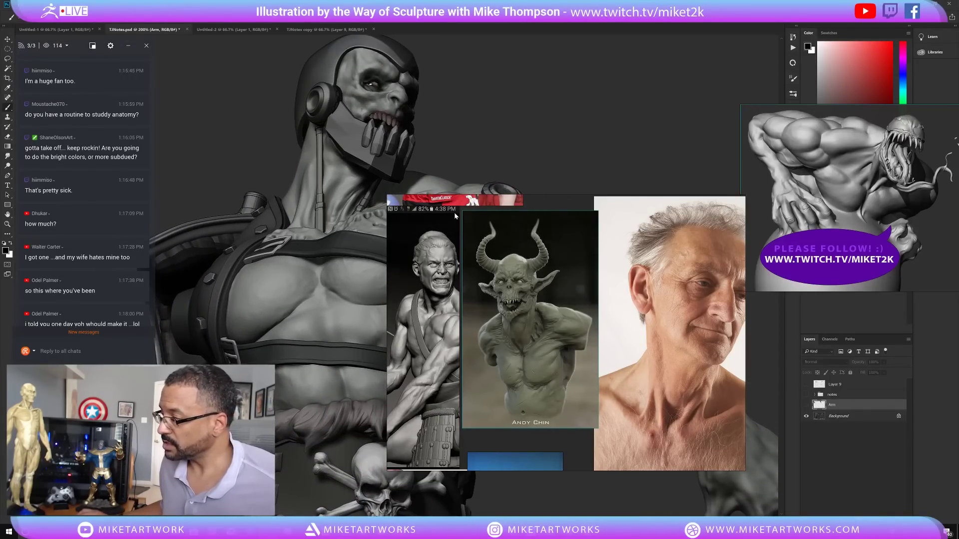
{"action": "left_click_drag", "start_coordinate": [325, 336], "coordinate": [313, 322]}
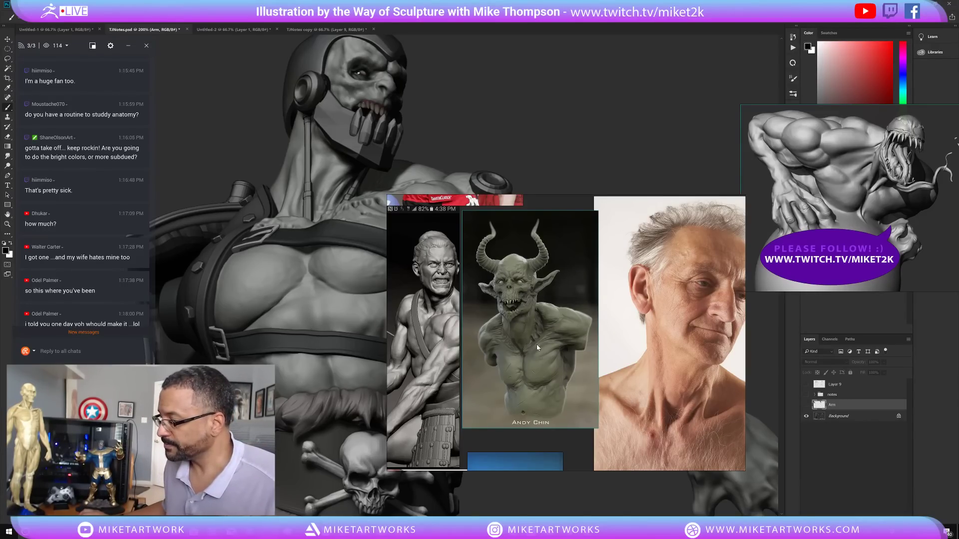
- Browse the board's grey anatomy figures and bring the neck close-up photos into view beside the figure
{"action": "middle_click_drag", "start_coordinate": [620, 386], "coordinate": [535, 380]}
{"action": "middle_click_drag", "start_coordinate": [647, 399], "coordinate": [535, 326]}
{"action": "middle_click_drag", "start_coordinate": [590, 379], "coordinate": [545, 347]}
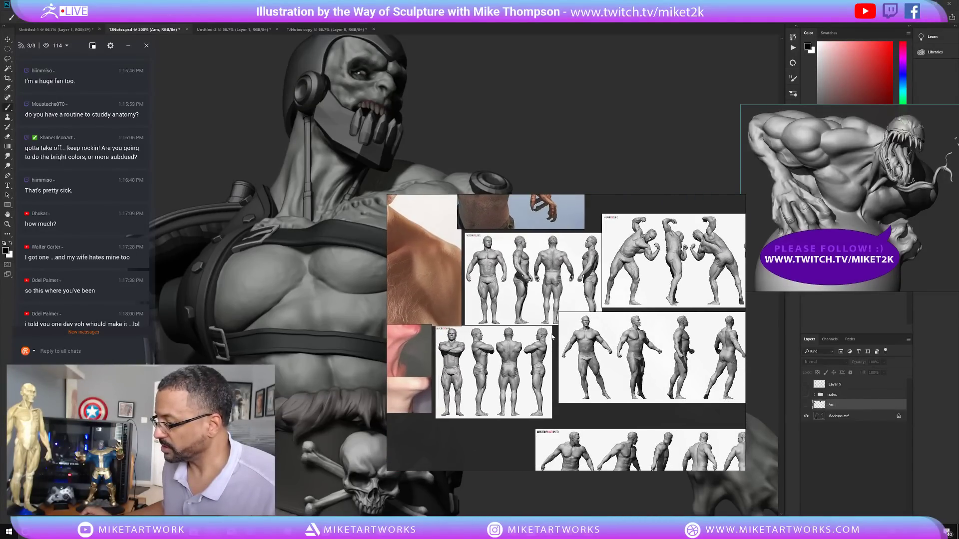
{"action": "middle_click_drag", "start_coordinate": [418, 348], "coordinate": [521, 368]}
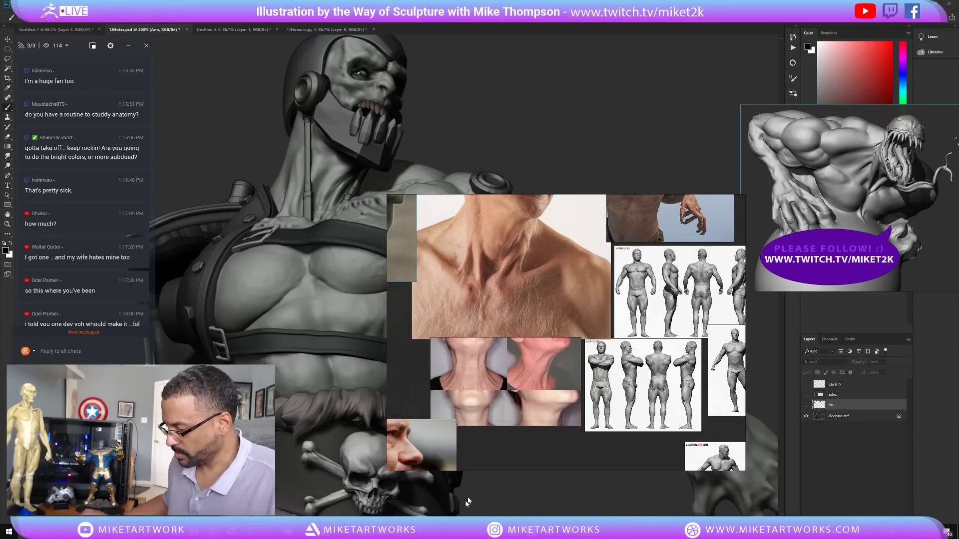
- Switch to ZBrush and move the chat window clear of the subtool list
{"action": "left_click", "coordinate": [530, 531]}
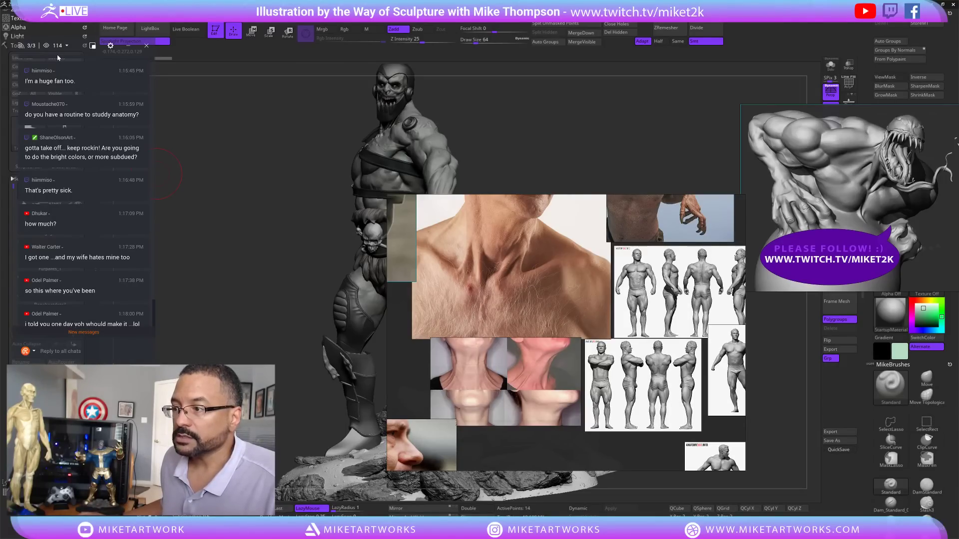
{"action": "left_click_drag", "start_coordinate": [58, 56], "coordinate": [130, 72]}
{"action": "left_click", "coordinate": [121, 63]}
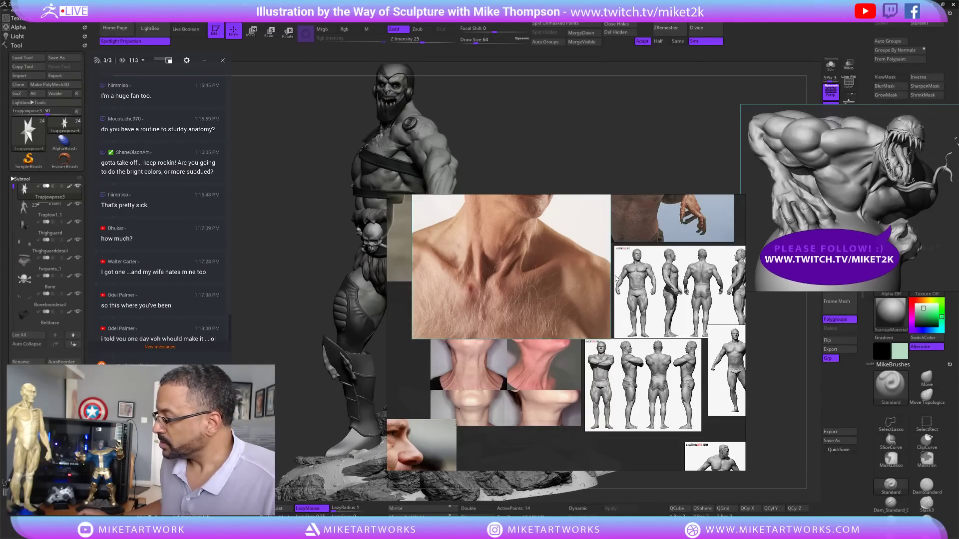
- Move the reference board off the Trap Jaw model and shrink its window around the neck photos
{"action": "left_click_drag", "start_coordinate": [615, 275], "coordinate": [588, 221]}
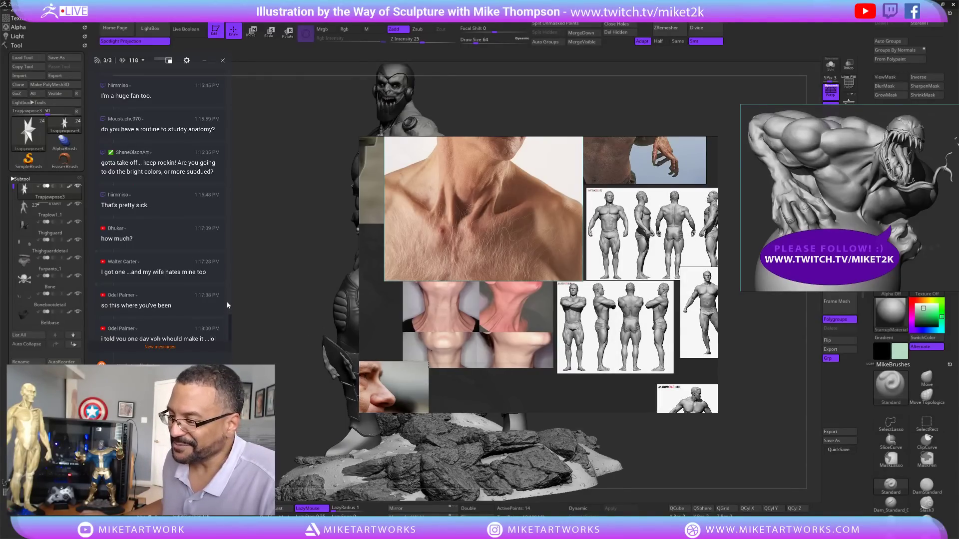
{"action": "left_click", "coordinate": [170, 349]}
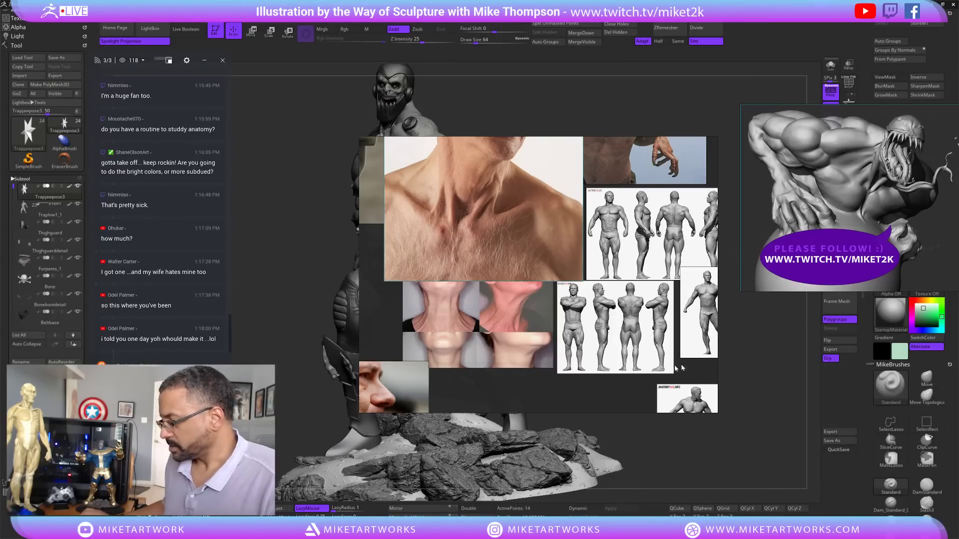
{"action": "mouse_move", "coordinate": [503, 221]}
{"action": "left_mouse_down"}
{"action": "mouse_move", "coordinate": [644, 284]}
{"action": "mouse_move", "coordinate": [684, 325]}
{"action": "mouse_move", "coordinate": [641, 362]}
{"action": "mouse_move", "coordinate": [655, 287]}
{"action": "mouse_move", "coordinate": [668, 302]}
{"action": "left_mouse_up"}
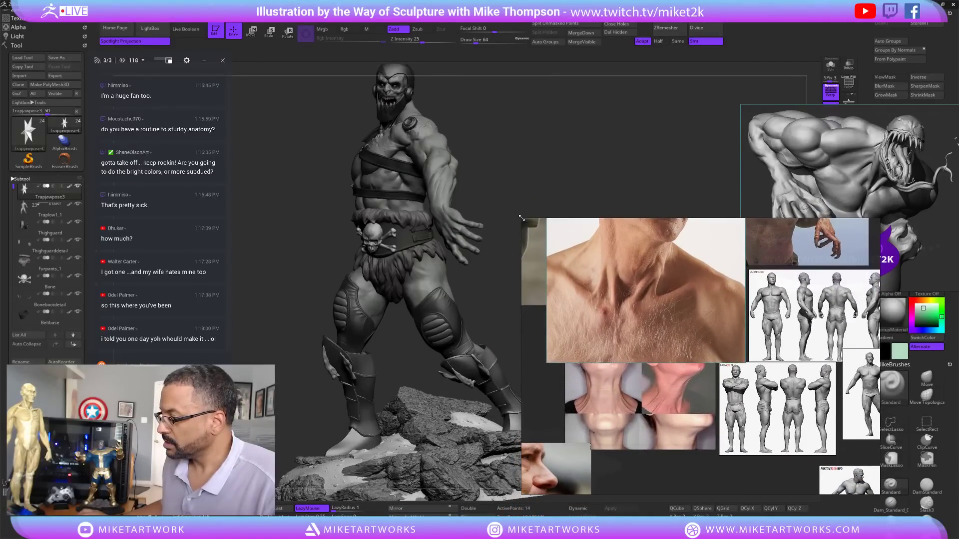
{"action": "mouse_move", "coordinate": [514, 218]}
{"action": "left_mouse_down"}
{"action": "mouse_move", "coordinate": [646, 284]}
{"action": "mouse_move", "coordinate": [664, 307]}
{"action": "mouse_move", "coordinate": [656, 290]}
{"action": "left_mouse_up"}
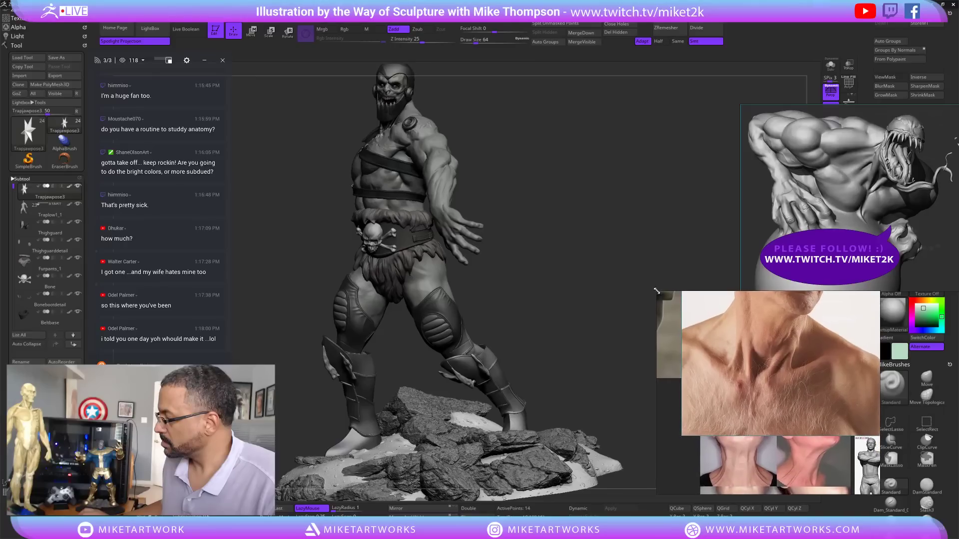
- Shift the reference board slightly clear of the brush palette and turn off perspective for the full character view
{"action": "mouse_move", "coordinate": [771, 367]}
{"action": "right_mouse_down"}
{"action": "mouse_move", "coordinate": [721, 365]}
{"action": "mouse_move", "coordinate": [746, 368]}
{"action": "right_mouse_up"}
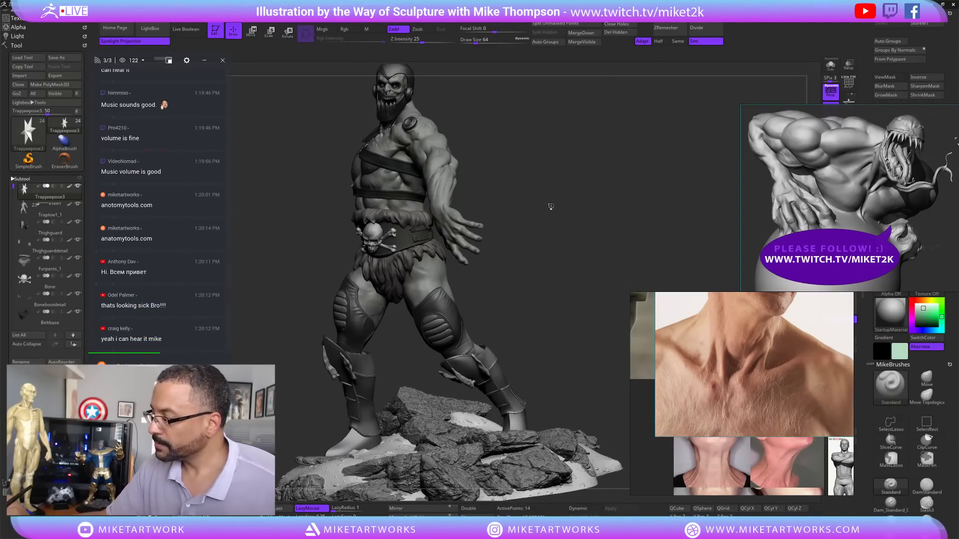
{"action": "left_click_drag", "start_coordinate": [555, 207], "coordinate": [607, 320]}
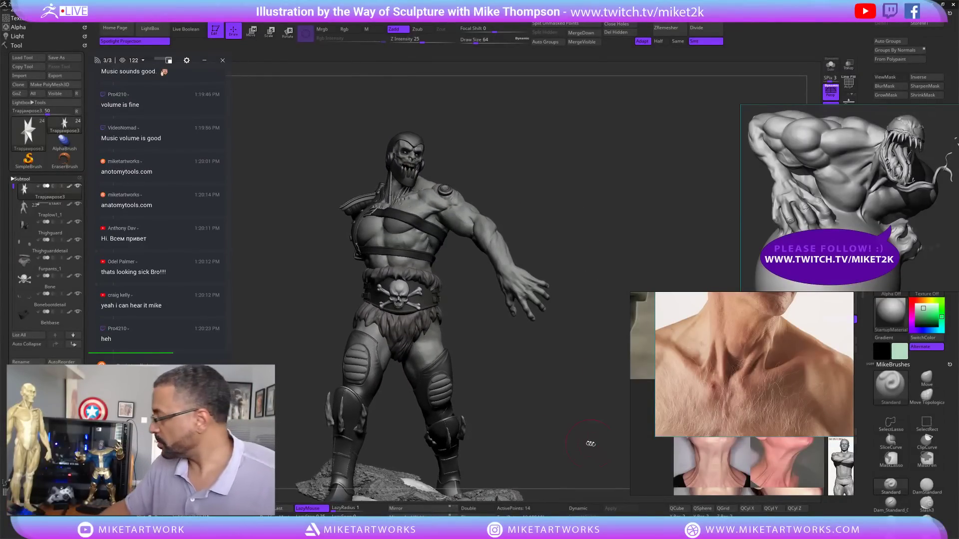
{"action": "left_click", "coordinate": [830, 91]}
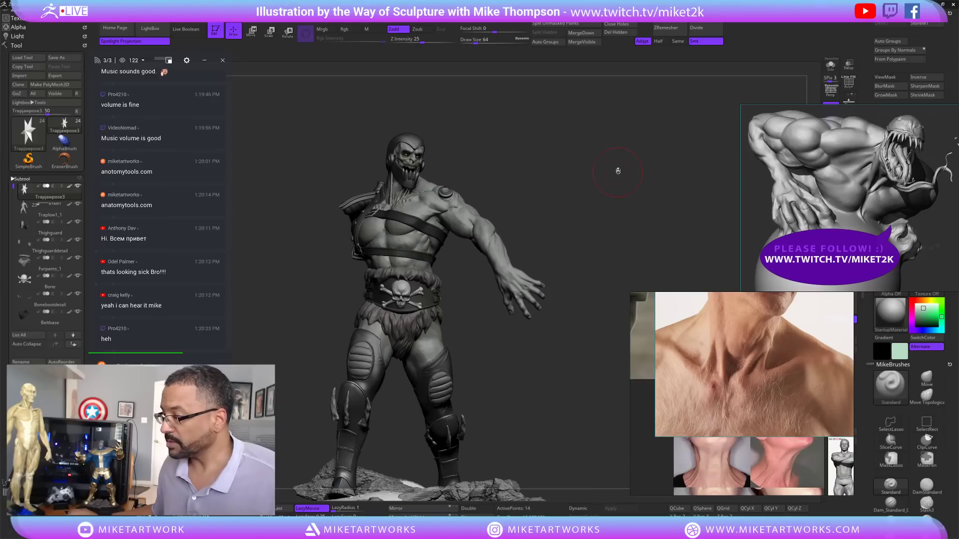
{"action": "left_click_drag", "start_coordinate": [611, 234], "coordinate": [606, 238]}
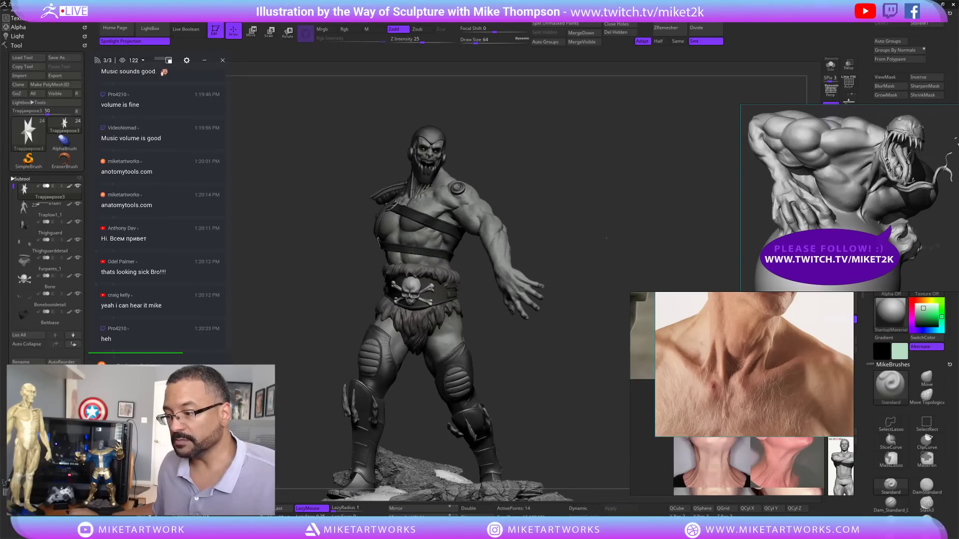
- Isolate the Traplow1_1 body subtool with Solo and step it down to a lower subdivision level
{"action": "left_click", "coordinate": [831, 66]}
{"action": "left_click", "coordinate": [831, 67]}
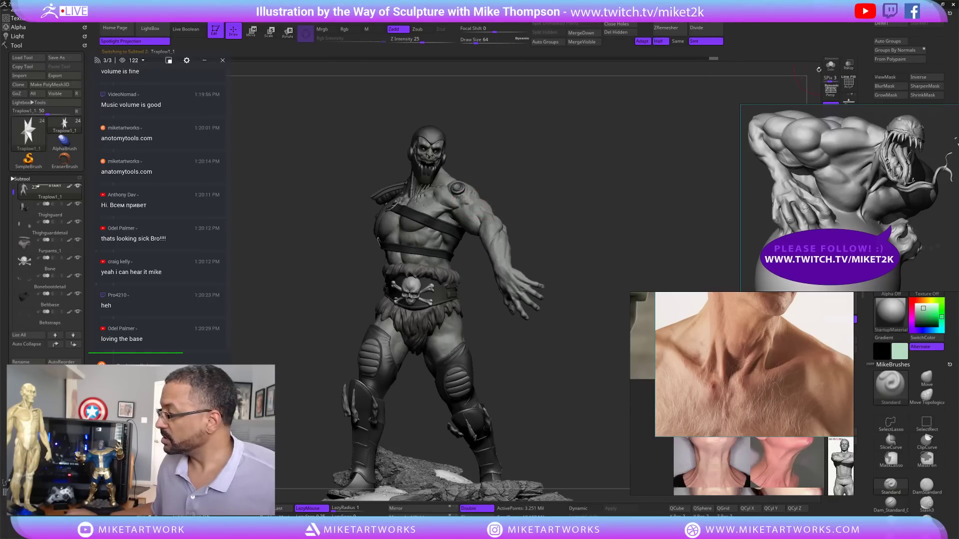
{"action": "left_click", "coordinate": [833, 69]}
{"action": "left_click_drag", "start_coordinate": [622, 203], "coordinate": [624, 239], "text": "alt"}
{"action": "mouse_move", "coordinate": [649, 165]}
{"action": "left_mouse_down", "text": "alt"}
{"action": "mouse_move", "coordinate": [592, 271]}
{"action": "mouse_move", "coordinate": [494, 153]}
{"action": "mouse_move", "coordinate": [631, 214]}
{"action": "mouse_move", "coordinate": [640, 208]}
{"action": "mouse_move", "coordinate": [589, 215]}
{"action": "mouse_move", "coordinate": [562, 231]}
{"action": "mouse_move", "coordinate": [575, 152]}
{"action": "mouse_move", "coordinate": [669, 174]}
{"action": "mouse_move", "coordinate": [586, 220]}
{"action": "mouse_move", "coordinate": [592, 206]}
{"action": "mouse_move", "coordinate": [606, 211]}
{"action": "left_mouse_up", "text": "alt"}
{"action": "key", "text": "shift"}
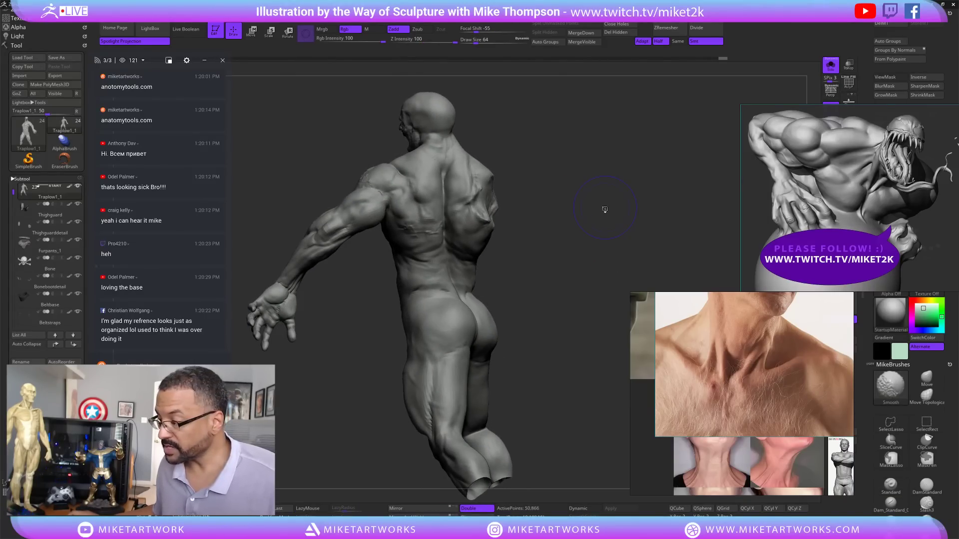
{"action": "key", "text": "shift+d"}
{"action": "mouse_move", "coordinate": [552, 233]}
{"action": "left_mouse_down"}
{"action": "mouse_move", "coordinate": [635, 212]}
{"action": "mouse_move", "coordinate": [638, 198]}
{"action": "mouse_move", "coordinate": [555, 203]}
{"action": "mouse_move", "coordinate": [634, 192]}
{"action": "mouse_move", "coordinate": [589, 199]}
{"action": "mouse_move", "coordinate": [634, 200]}
{"action": "mouse_move", "coordinate": [640, 221]}
{"action": "left_mouse_up"}
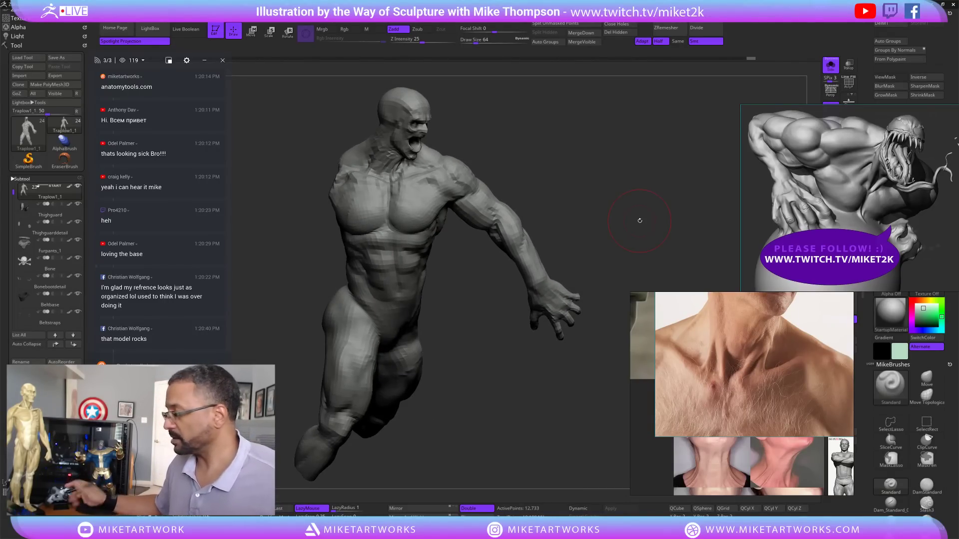
- Browse the reference board's body photos and focus on the man with his arm stretched out sideways
{"action": "scroll", "coordinate": [741, 410], "scroll_direction": "down", "scroll_amount": 8}
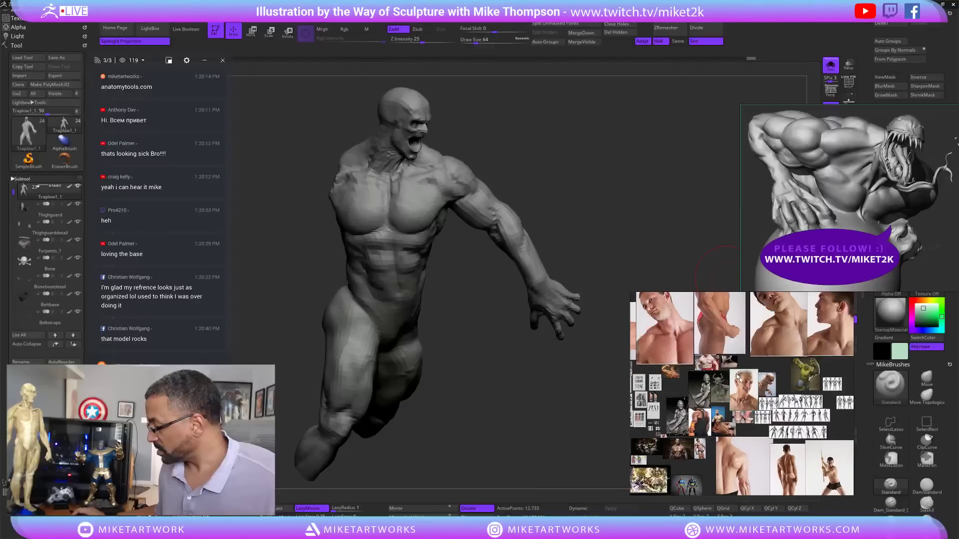
{"action": "middle_click_drag", "start_coordinate": [734, 324], "coordinate": [744, 444]}
{"action": "middle_click_drag", "start_coordinate": [775, 388], "coordinate": [683, 442]}
{"action": "middle_click_drag", "start_coordinate": [765, 438], "coordinate": [778, 378]}
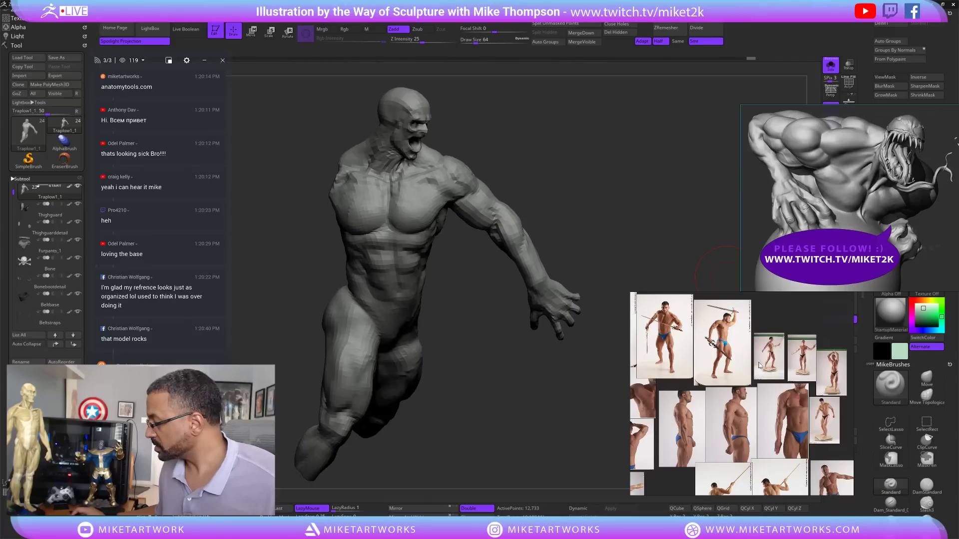
{"action": "middle_click_drag", "start_coordinate": [669, 411], "coordinate": [722, 383]}
{"action": "middle_click_drag", "start_coordinate": [789, 431], "coordinate": [791, 346]}
{"action": "middle_click_drag", "start_coordinate": [719, 372], "coordinate": [831, 356]}
{"action": "middle_click_drag", "start_coordinate": [724, 391], "coordinate": [826, 377]}
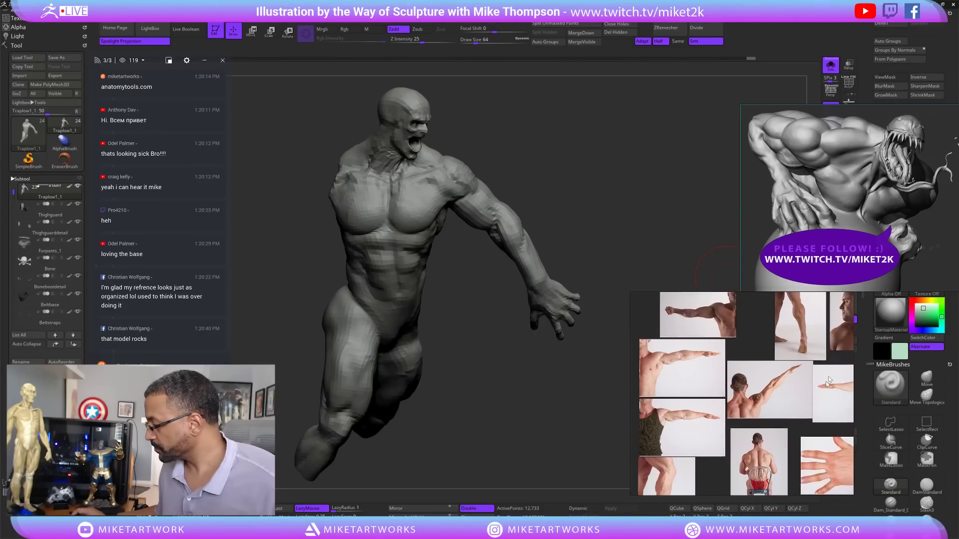
{"action": "middle_click_drag", "start_coordinate": [690, 395], "coordinate": [727, 443]}
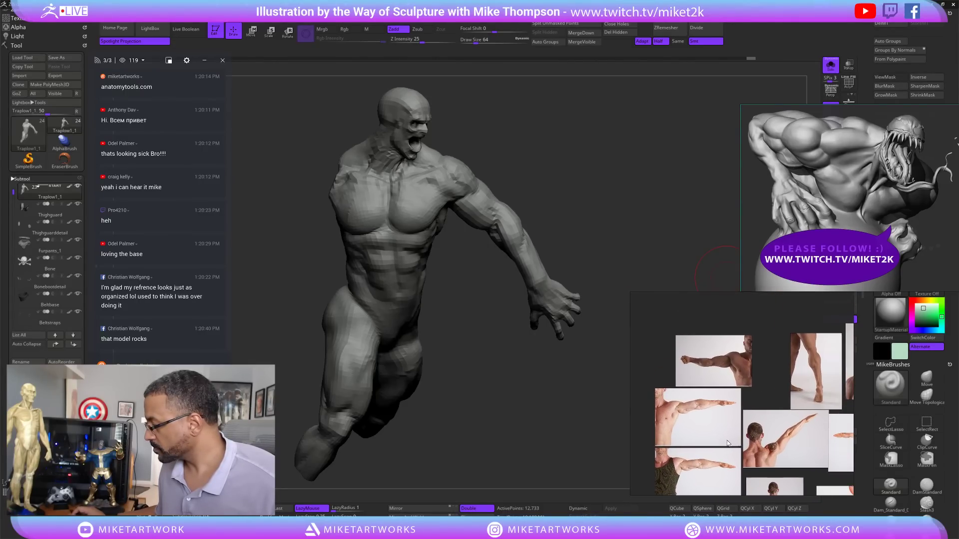
{"action": "left_click_drag", "start_coordinate": [685, 417], "coordinate": [687, 419]}
{"action": "double_click", "coordinate": [687, 420]}
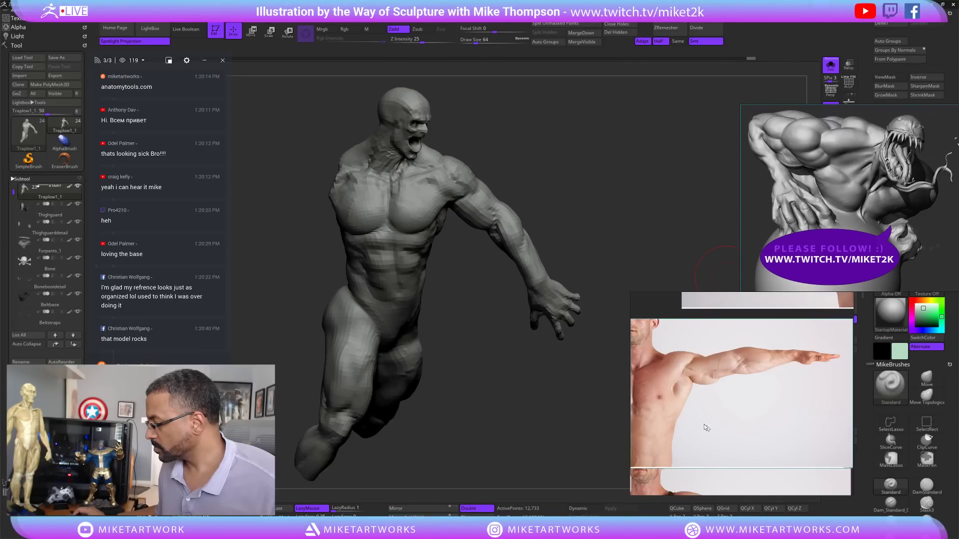
{"action": "middle_click_drag", "start_coordinate": [706, 425], "coordinate": [712, 418]}
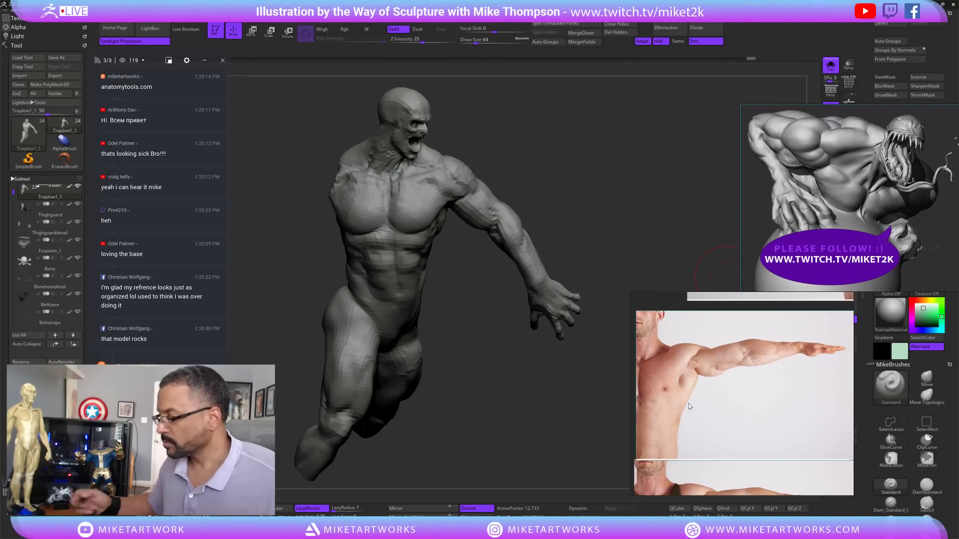
- Choose the Move brush and roughly reshape the chest muscles on the isolated body
{"action": "left_click_drag", "start_coordinate": [515, 414], "coordinate": [555, 388]}
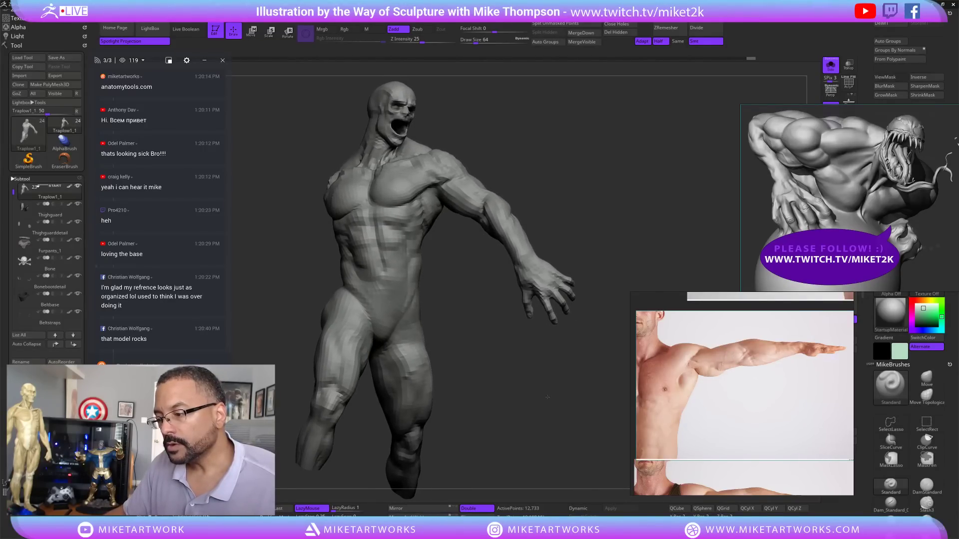
{"action": "mouse_move", "coordinate": [547, 180]}
{"action": "left_mouse_down"}
{"action": "mouse_move", "coordinate": [557, 213]}
{"action": "mouse_move", "coordinate": [517, 422]}
{"action": "mouse_move", "coordinate": [521, 416]}
{"action": "mouse_move", "coordinate": [539, 432]}
{"action": "left_mouse_up"}
{"action": "left_click_drag", "start_coordinate": [574, 233], "coordinate": [554, 304], "text": "alt"}
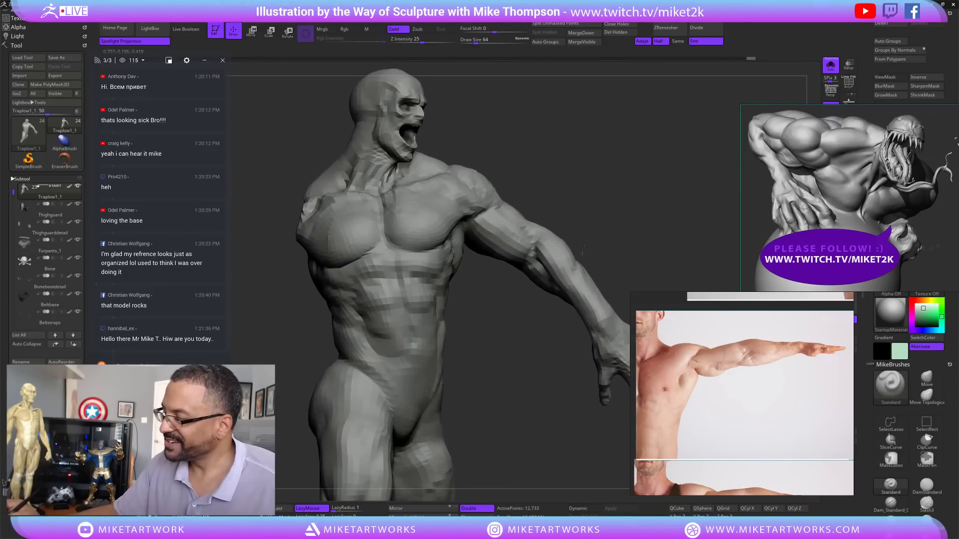
{"action": "mouse_move", "coordinate": [610, 235]}
{"action": "left_mouse_down", "text": "alt"}
{"action": "mouse_move", "coordinate": [591, 272]}
{"action": "mouse_move", "coordinate": [603, 261]}
{"action": "mouse_move", "coordinate": [603, 273]}
{"action": "left_mouse_up", "text": "alt"}
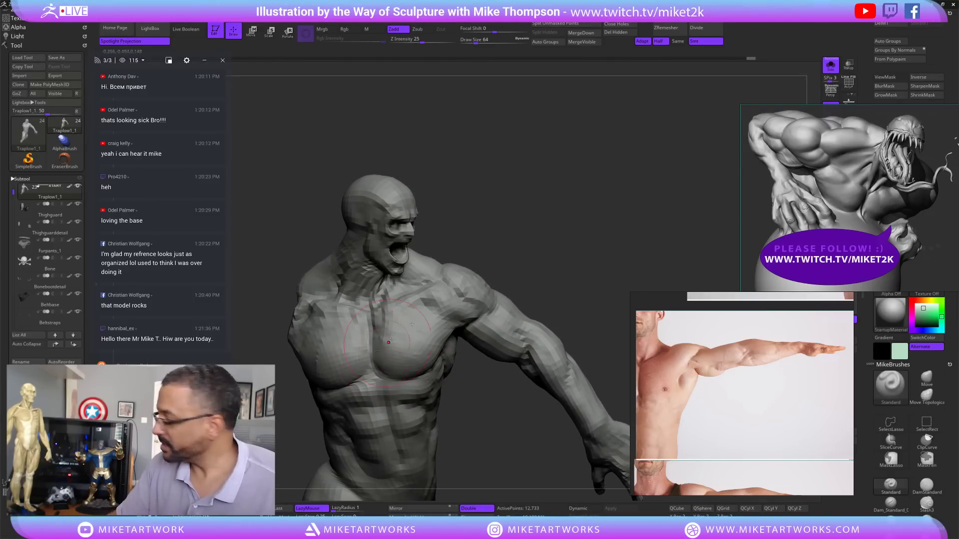
{"action": "left_click", "coordinate": [927, 379]}
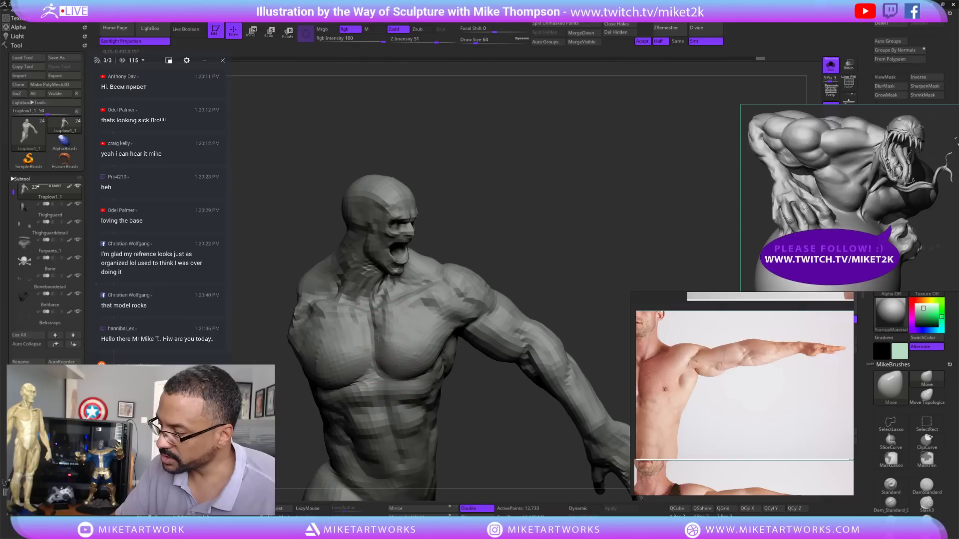
{"action": "left_click_drag", "start_coordinate": [501, 434], "coordinate": [489, 417]}
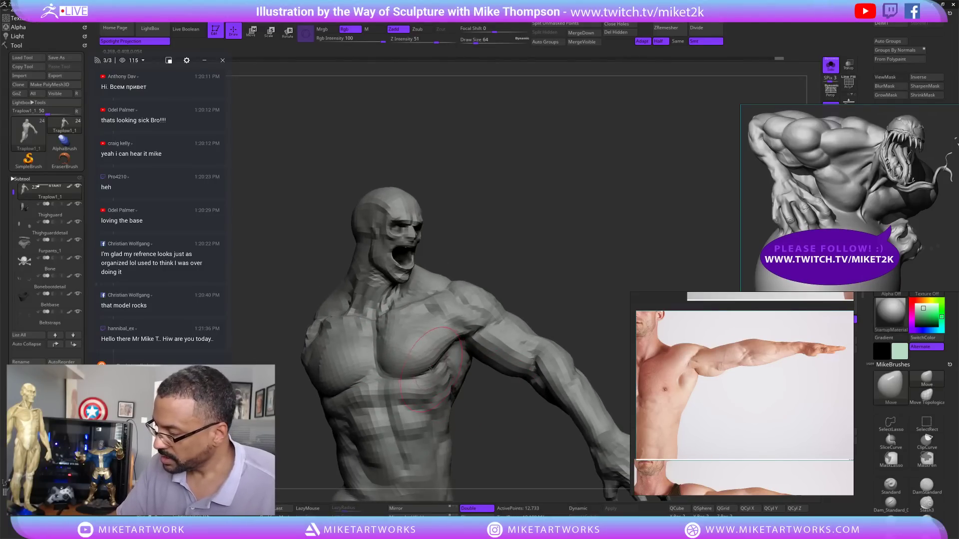
{"action": "left_click_drag", "start_coordinate": [432, 367], "coordinate": [381, 367]}
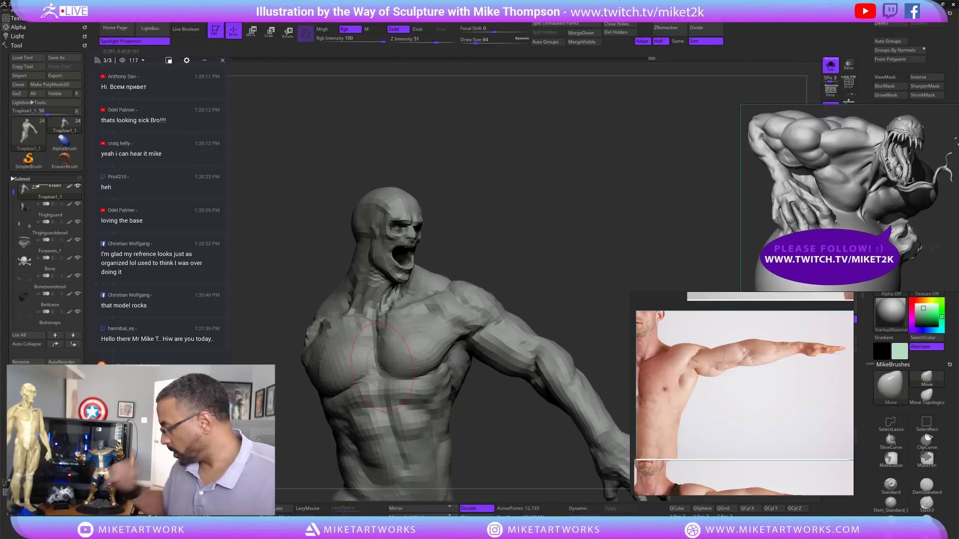
- Focus the reference board on the green Hulk image and enlarge the board window
{"action": "scroll", "coordinate": [717, 439], "scroll_direction": "down", "scroll_amount": 6}
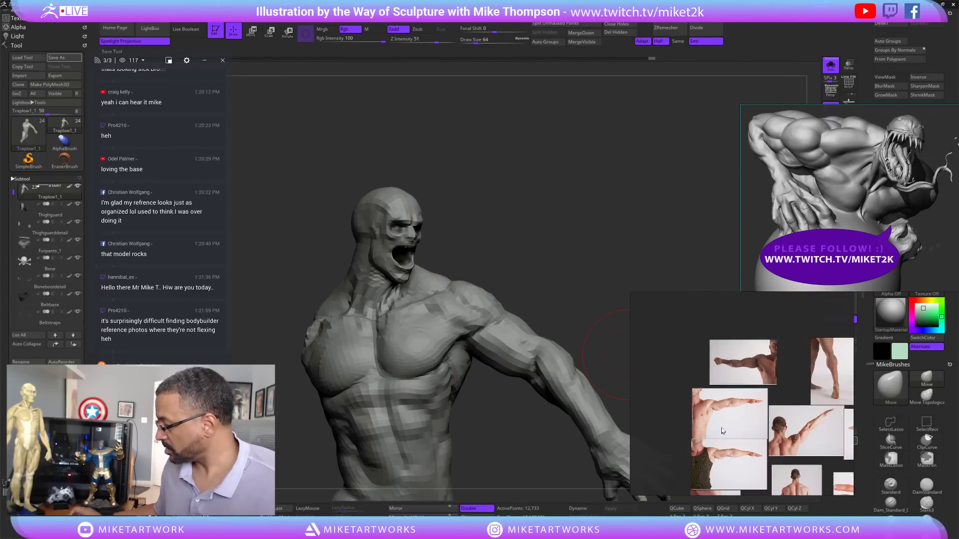
{"action": "middle_click_drag", "start_coordinate": [726, 394], "coordinate": [690, 344]}
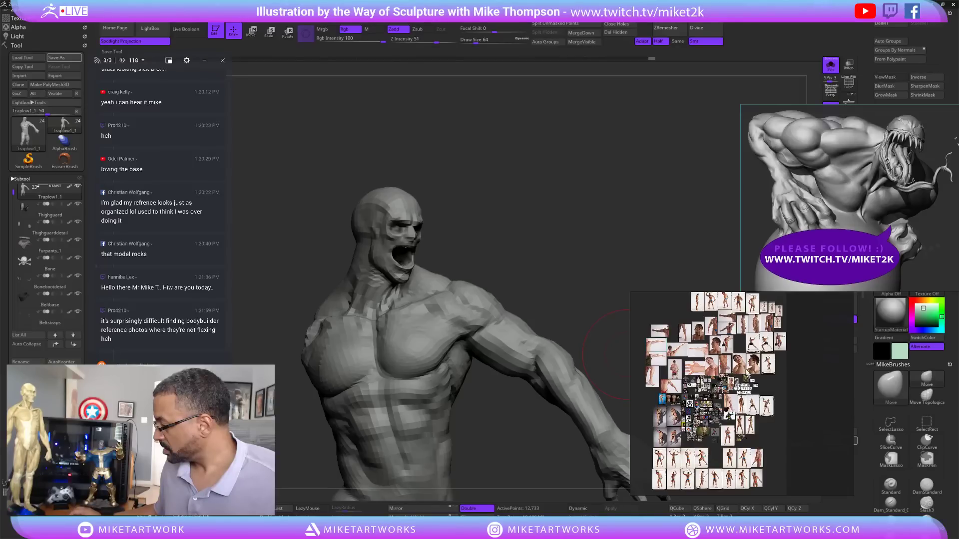
{"action": "double_click", "coordinate": [745, 379]}
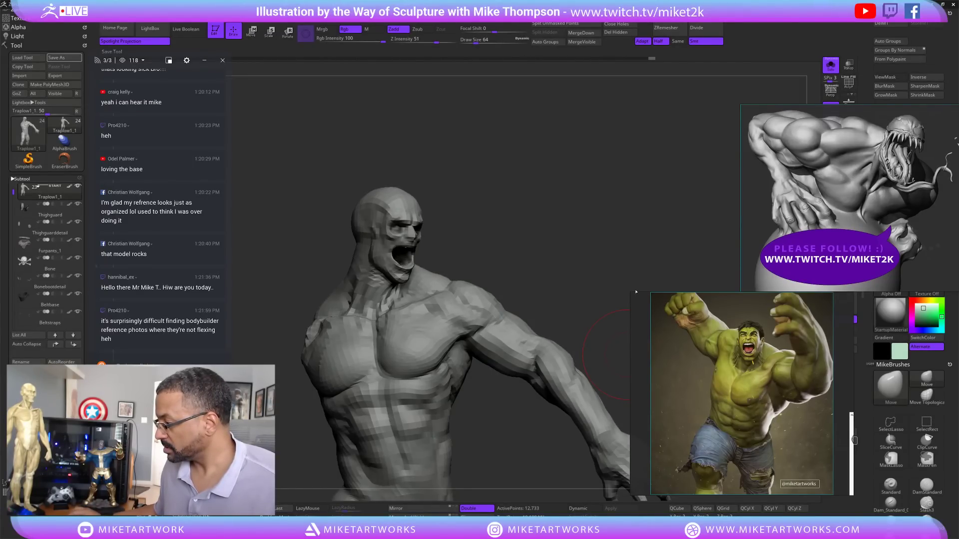
{"action": "left_click_drag", "start_coordinate": [630, 293], "coordinate": [603, 169]}
{"action": "double_click", "coordinate": [707, 278]}
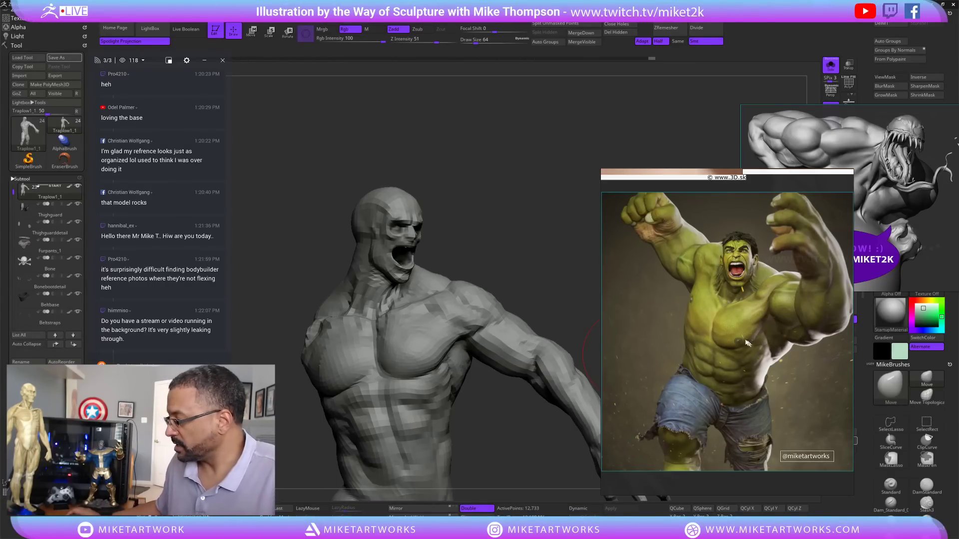
{"action": "middle_click_drag", "start_coordinate": [778, 352], "coordinate": [793, 367]}
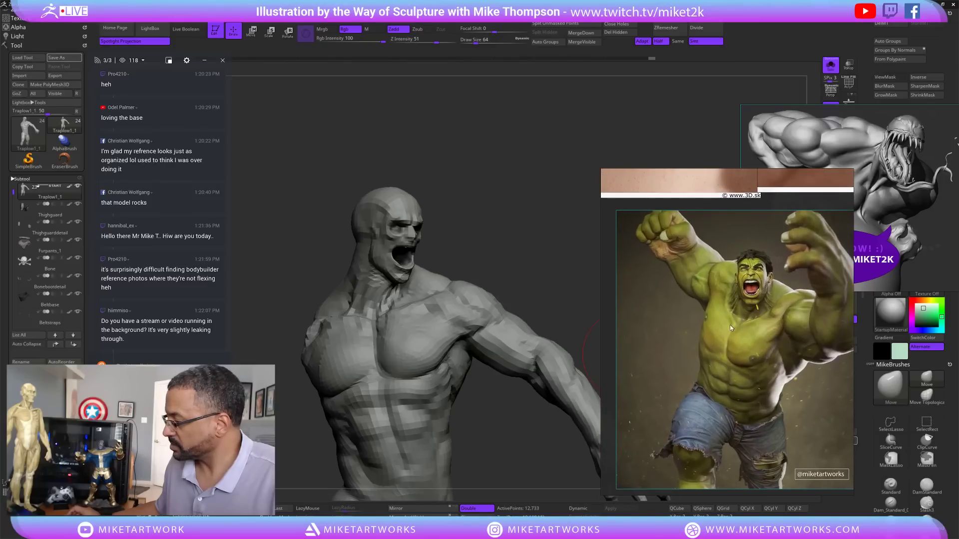
- Return the reference board to the outstretched-arm photos and enlarge them for comparison with the model
{"action": "scroll", "coordinate": [730, 365], "scroll_direction": "down", "scroll_amount": 10}
{"action": "middle_click_drag", "start_coordinate": [706, 349], "coordinate": [809, 475]}
{"action": "middle_click_drag", "start_coordinate": [619, 259], "coordinate": [804, 406]}
{"action": "middle_click_drag", "start_coordinate": [721, 313], "coordinate": [811, 316]}
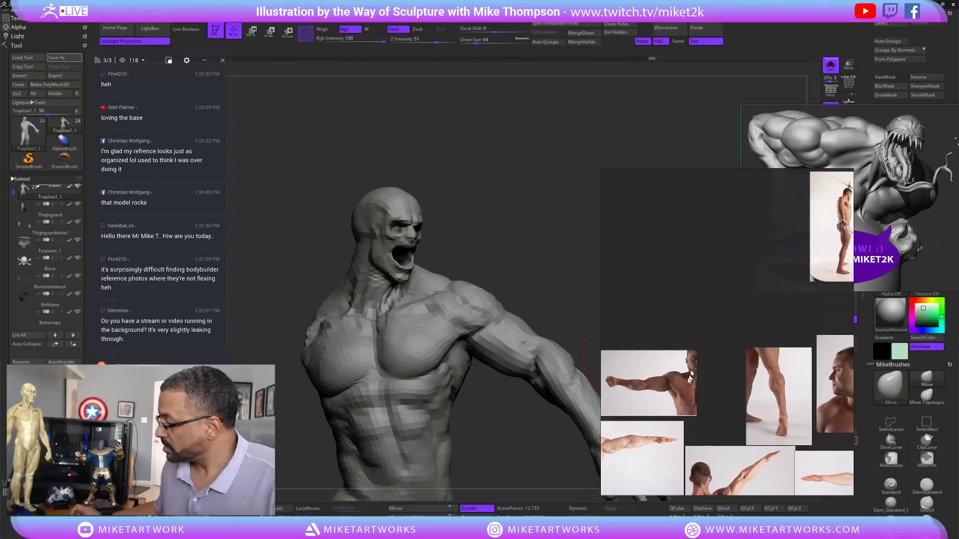
{"action": "middle_click_drag", "start_coordinate": [638, 468], "coordinate": [724, 311]}
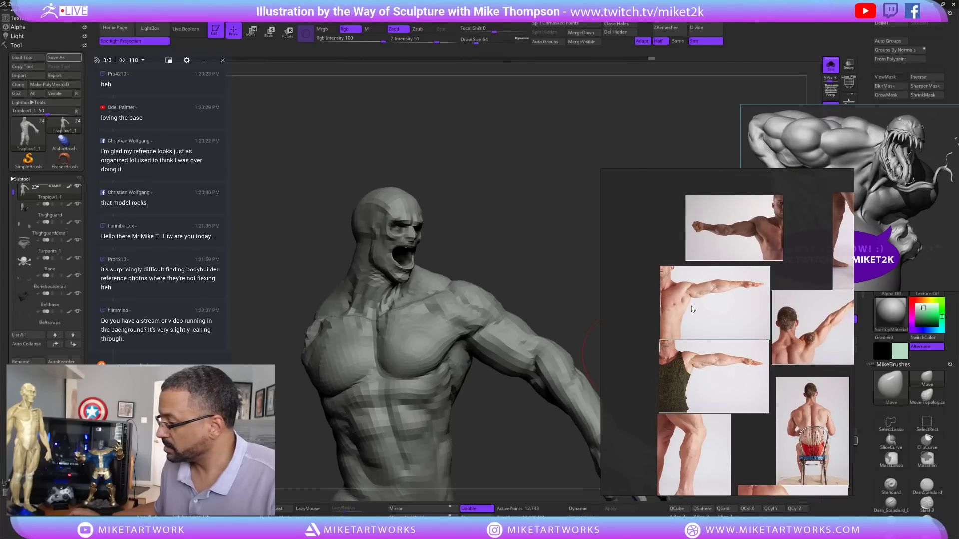
{"action": "scroll", "coordinate": [692, 309], "scroll_direction": "up", "scroll_amount": 5}
- Reduce the Move brush's draw size to 23, then reshape and smooth the left pectoral's outer edge near the armpit
{"action": "mouse_move", "coordinate": [494, 285]}
{"action": "left_mouse_down"}
{"action": "mouse_move", "coordinate": [519, 266]}
{"action": "mouse_move", "coordinate": [492, 295]}
{"action": "left_mouse_up"}
{"action": "mouse_move", "coordinate": [542, 276]}
{"action": "left_mouse_down"}
{"action": "mouse_move", "coordinate": [542, 254]}
{"action": "mouse_move", "coordinate": [569, 242]}
{"action": "mouse_move", "coordinate": [583, 269]}
{"action": "mouse_move", "coordinate": [599, 258]}
{"action": "mouse_move", "coordinate": [592, 272]}
{"action": "left_mouse_up"}
{"action": "key", "text": "s"}
{"action": "key", "text": "s"}
{"action": "left_click_drag", "start_coordinate": [525, 377], "coordinate": [549, 429]}
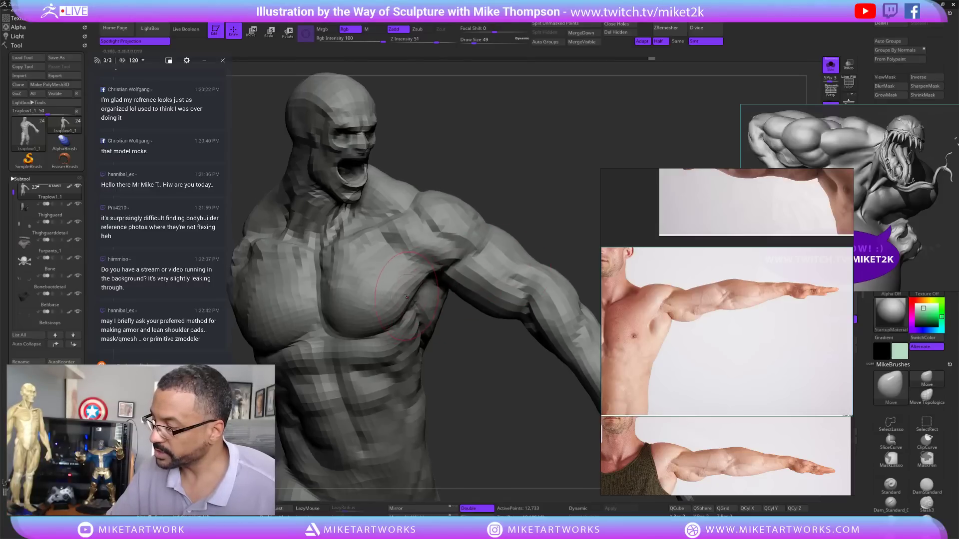
{"action": "key", "text": "s"}
{"action": "left_click_drag", "start_coordinate": [479, 358], "coordinate": [468, 320]}
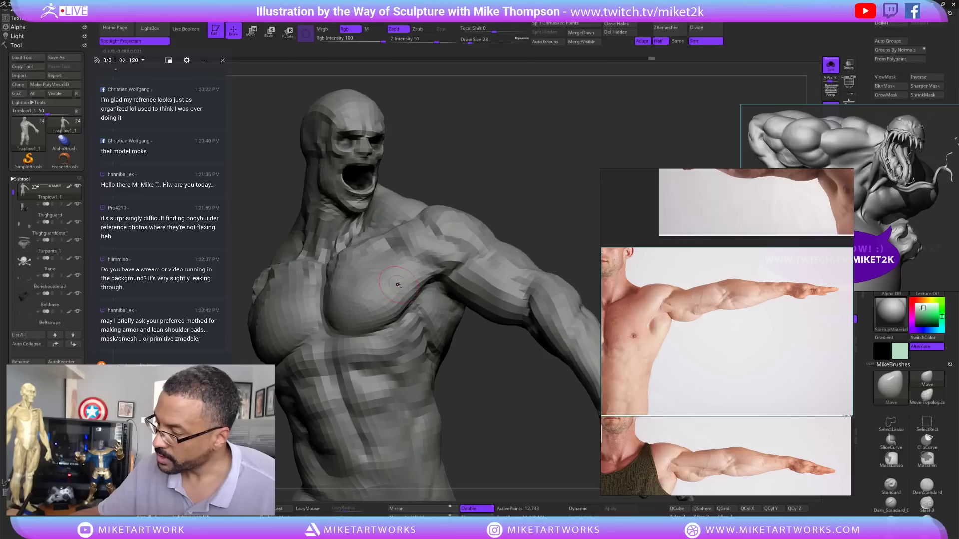
{"action": "left_click_drag", "start_coordinate": [392, 289], "coordinate": [410, 272]}
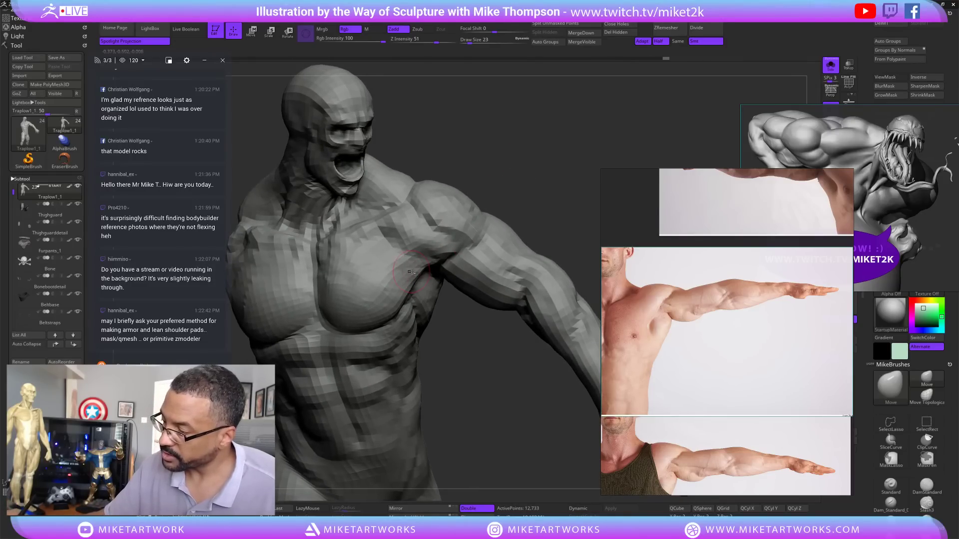
{"action": "key", "text": "shift"}
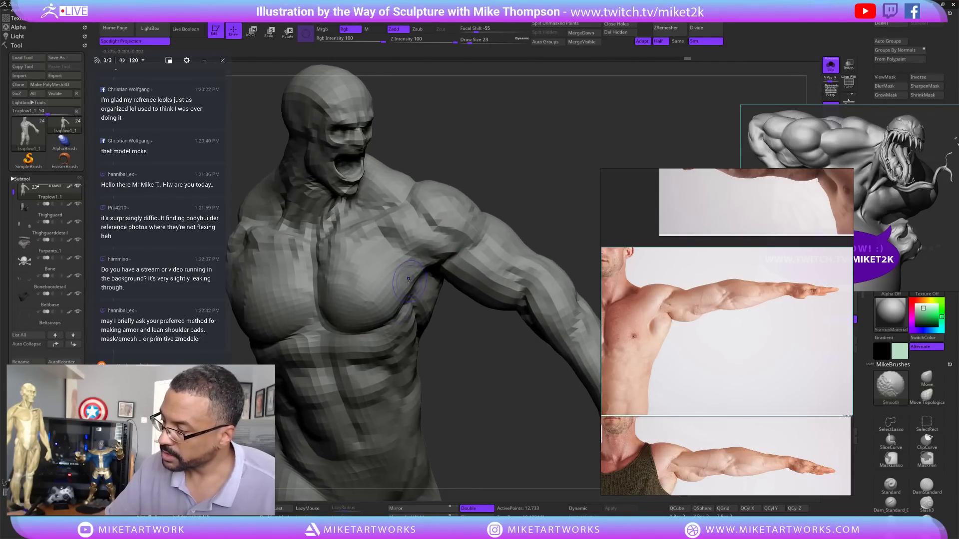
{"action": "mouse_move", "coordinate": [460, 326]}
{"action": "left_mouse_down"}
{"action": "mouse_move", "coordinate": [511, 402]}
{"action": "mouse_move", "coordinate": [422, 305]}
{"action": "left_mouse_up"}
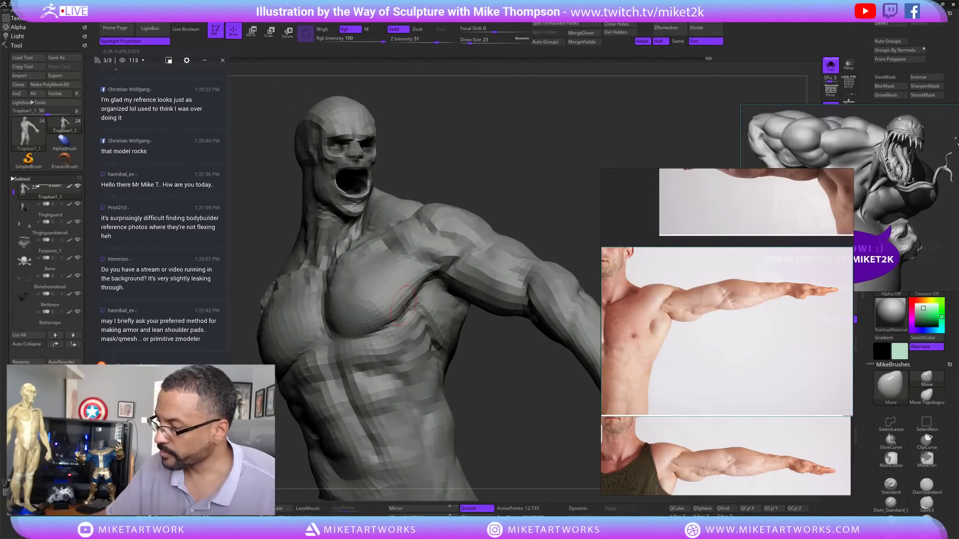
- Refine the left pectoral's lower contour and its transition into the ribcage, working from several angles
{"action": "key", "text": "shift"}
{"action": "mouse_move", "coordinate": [452, 349]}
{"action": "left_mouse_down"}
{"action": "mouse_move", "coordinate": [486, 381]}
{"action": "mouse_move", "coordinate": [475, 356]}
{"action": "left_mouse_up"}
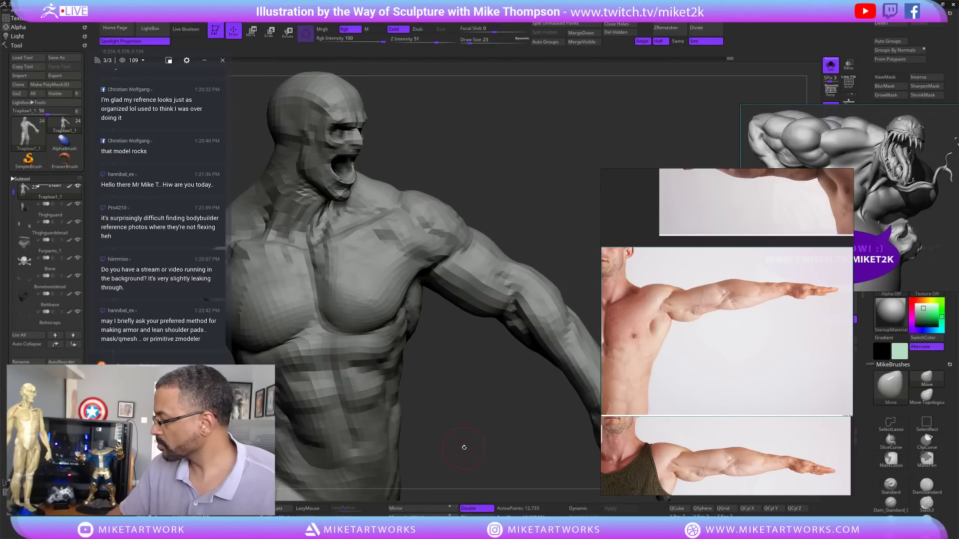
{"action": "left_click_drag", "start_coordinate": [464, 447], "coordinate": [390, 331]}
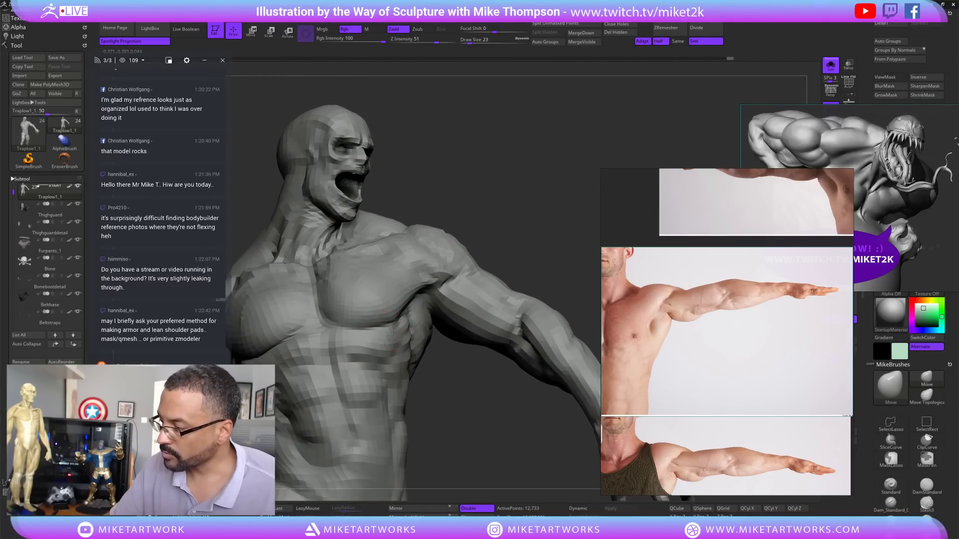
{"action": "mouse_move", "coordinate": [450, 379]}
{"action": "left_mouse_down"}
{"action": "mouse_move", "coordinate": [452, 400]}
{"action": "mouse_move", "coordinate": [460, 388]}
{"action": "left_mouse_up"}
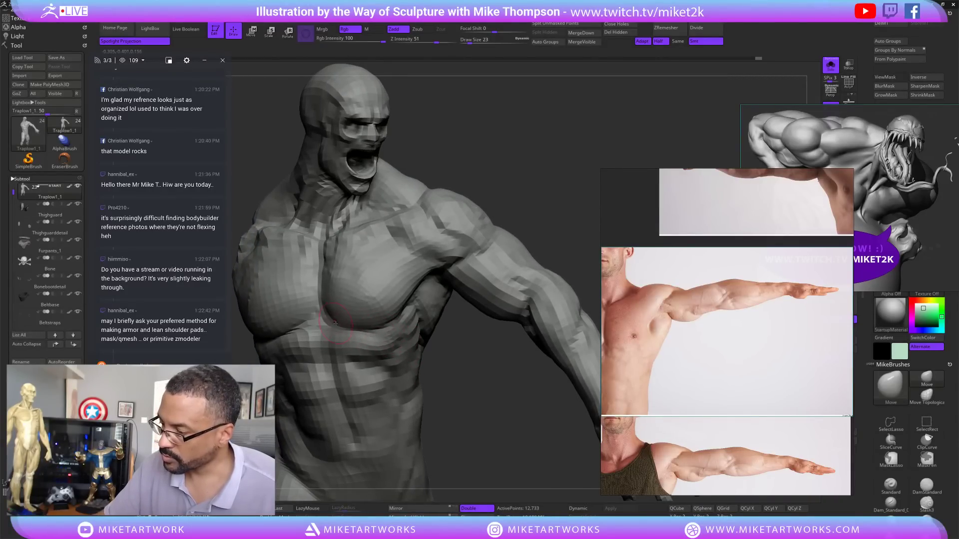
{"action": "mouse_move", "coordinate": [479, 390]}
{"action": "left_mouse_down"}
{"action": "mouse_move", "coordinate": [509, 440]}
{"action": "mouse_move", "coordinate": [499, 426]}
{"action": "mouse_move", "coordinate": [512, 426]}
{"action": "mouse_move", "coordinate": [383, 313]}
{"action": "left_mouse_up"}
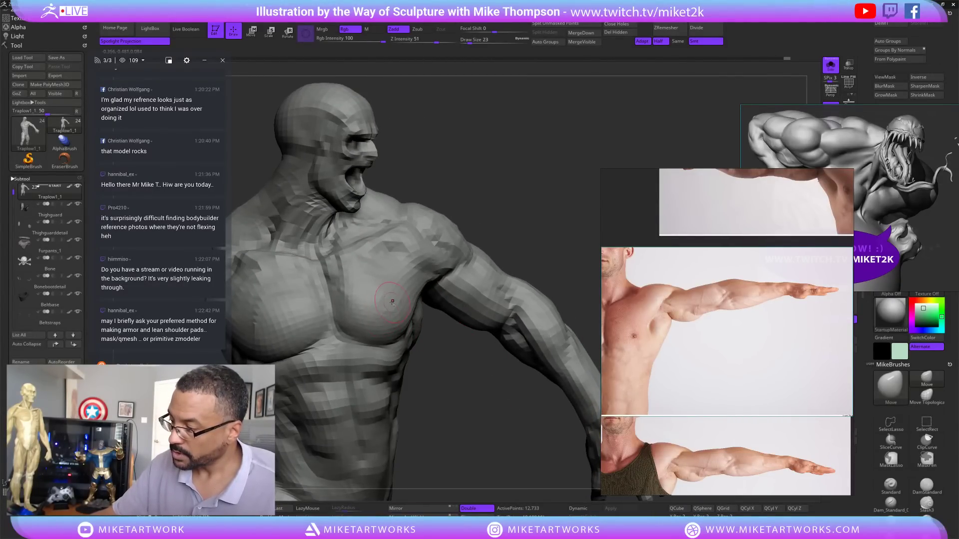
- Turn on the polygroup wireframe display and refine the left pectoral's outer edge at the armpit
{"action": "key", "text": "shift"}
{"action": "mouse_move", "coordinate": [426, 345]}
{"action": "left_mouse_down"}
{"action": "mouse_move", "coordinate": [574, 230]}
{"action": "mouse_move", "coordinate": [362, 288]}
{"action": "mouse_move", "coordinate": [430, 372]}
{"action": "mouse_move", "coordinate": [510, 444]}
{"action": "left_mouse_up"}
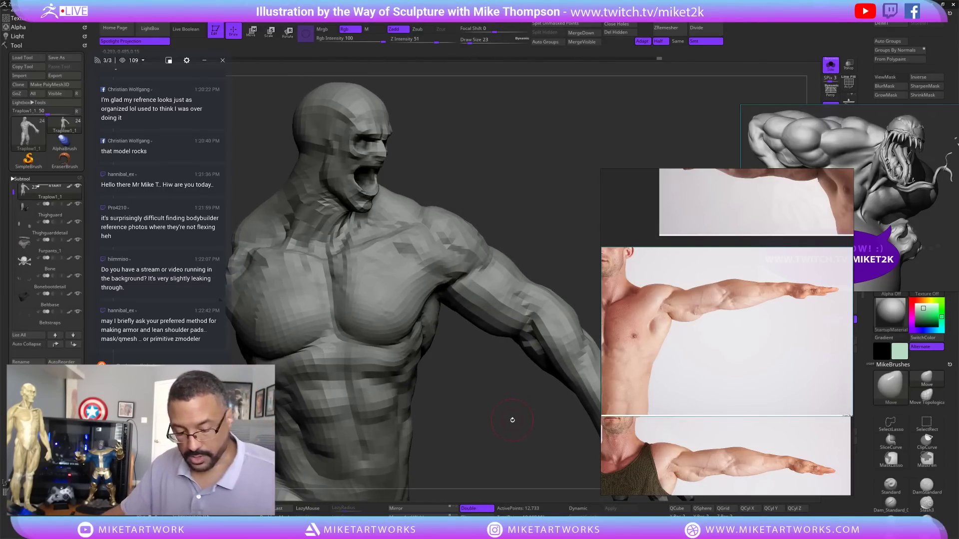
{"action": "key", "text": "space"}
{"action": "key", "text": "shift+f"}
{"action": "mouse_move", "coordinate": [535, 444]}
{"action": "left_mouse_down"}
{"action": "mouse_move", "coordinate": [533, 405]}
{"action": "mouse_move", "coordinate": [509, 395]}
{"action": "left_mouse_up"}
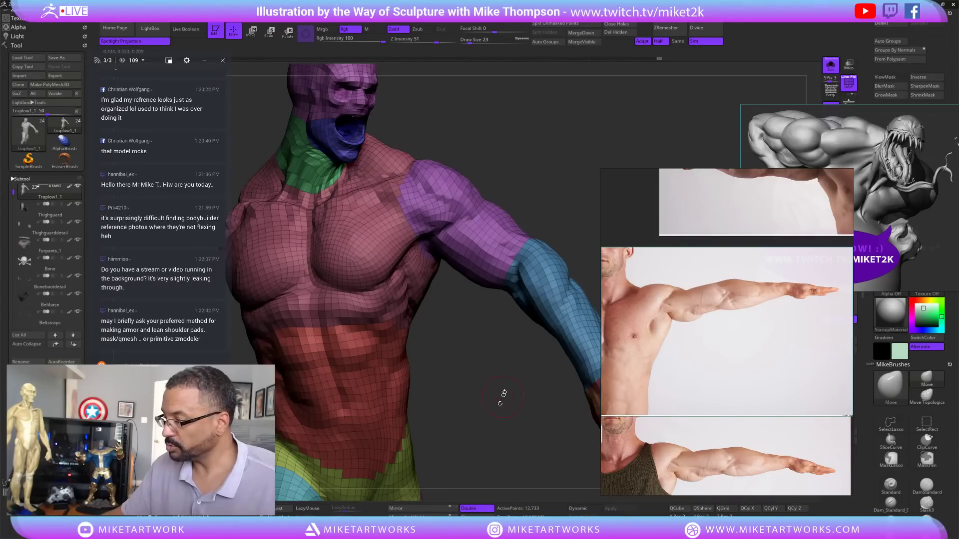
{"action": "mouse_move", "coordinate": [503, 394]}
{"action": "left_mouse_down"}
{"action": "mouse_move", "coordinate": [507, 378]}
{"action": "mouse_move", "coordinate": [539, 420]}
{"action": "mouse_move", "coordinate": [432, 319]}
{"action": "left_mouse_up"}
{"action": "right_click_drag", "start_coordinate": [409, 298], "coordinate": [441, 301]}
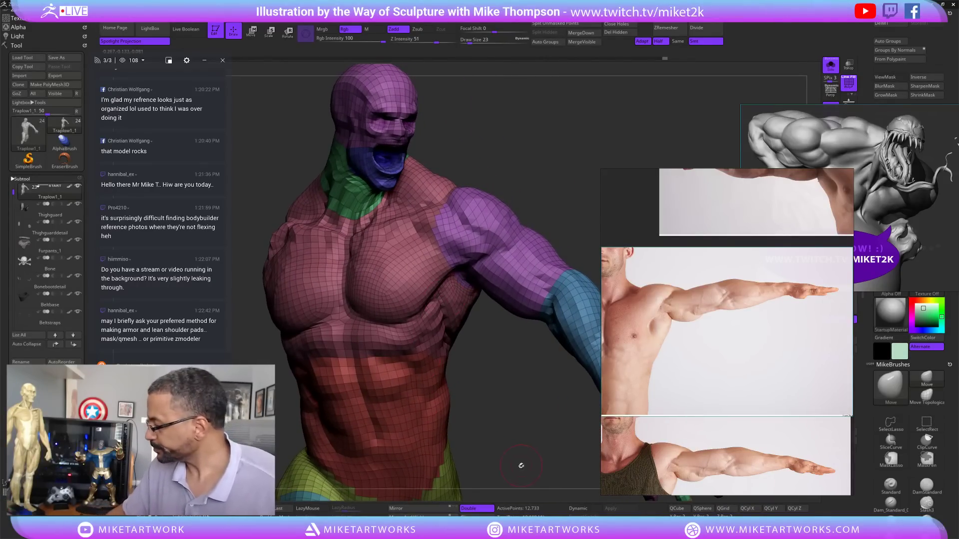
- Adjust the left pectoral's transition into the deltoid with the Move brush, checking it from above and from the front
{"action": "mouse_move", "coordinate": [521, 466]}
{"action": "right_mouse_down"}
{"action": "mouse_move", "coordinate": [552, 216]}
{"action": "mouse_move", "coordinate": [544, 215]}
{"action": "right_mouse_up"}
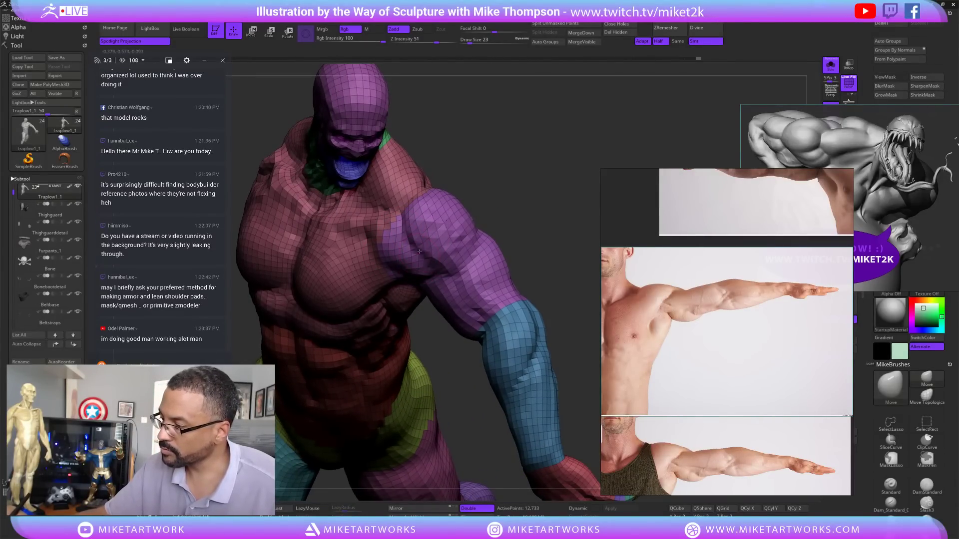
{"action": "right_click_drag", "start_coordinate": [420, 251], "coordinate": [398, 276]}
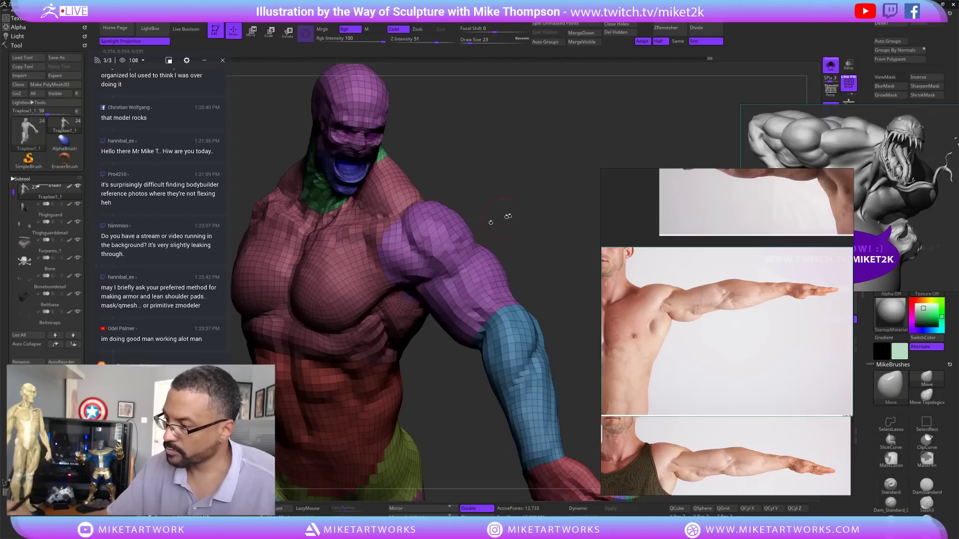
{"action": "mouse_move", "coordinate": [508, 216]}
{"action": "right_mouse_down"}
{"action": "mouse_move", "coordinate": [545, 201]}
{"action": "mouse_move", "coordinate": [559, 219]}
{"action": "mouse_move", "coordinate": [535, 277]}
{"action": "right_mouse_up"}
{"action": "mouse_move", "coordinate": [460, 438]}
{"action": "right_mouse_down", "text": "alt"}
{"action": "mouse_move", "coordinate": [534, 453]}
{"action": "mouse_move", "coordinate": [502, 439]}
{"action": "right_mouse_up", "text": "alt"}
{"action": "mouse_move", "coordinate": [589, 231]}
{"action": "right_mouse_down"}
{"action": "mouse_move", "coordinate": [572, 205]}
{"action": "mouse_move", "coordinate": [506, 278]}
{"action": "mouse_move", "coordinate": [514, 273]}
{"action": "mouse_move", "coordinate": [511, 297]}
{"action": "right_mouse_up"}
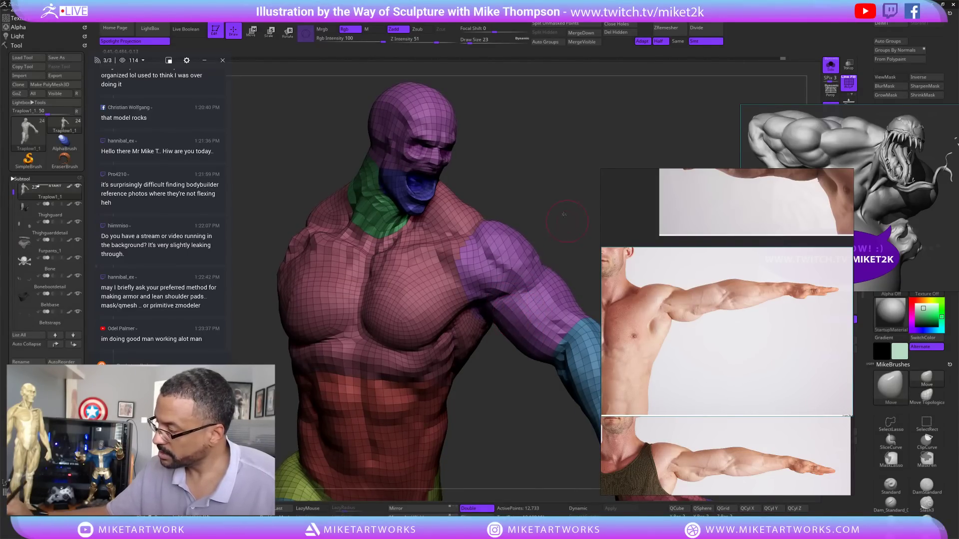
- Refine the left deltoid and upper arm from low and high angles, and hide the polygroup wireframe
{"action": "right_click_drag", "start_coordinate": [564, 215], "coordinate": [577, 211]}
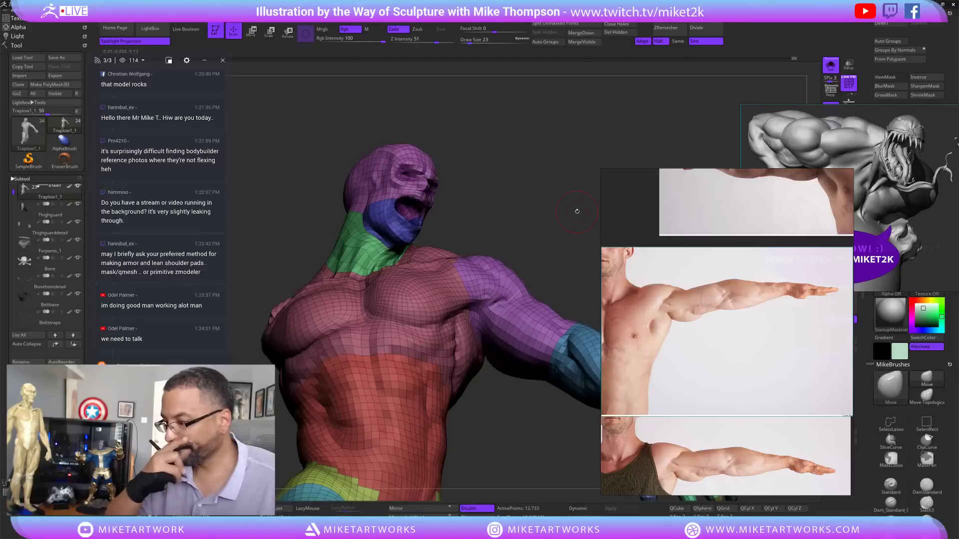
{"action": "mouse_move", "coordinate": [511, 443]}
{"action": "right_mouse_down"}
{"action": "mouse_move", "coordinate": [550, 302]}
{"action": "mouse_move", "coordinate": [483, 281]}
{"action": "right_mouse_up"}
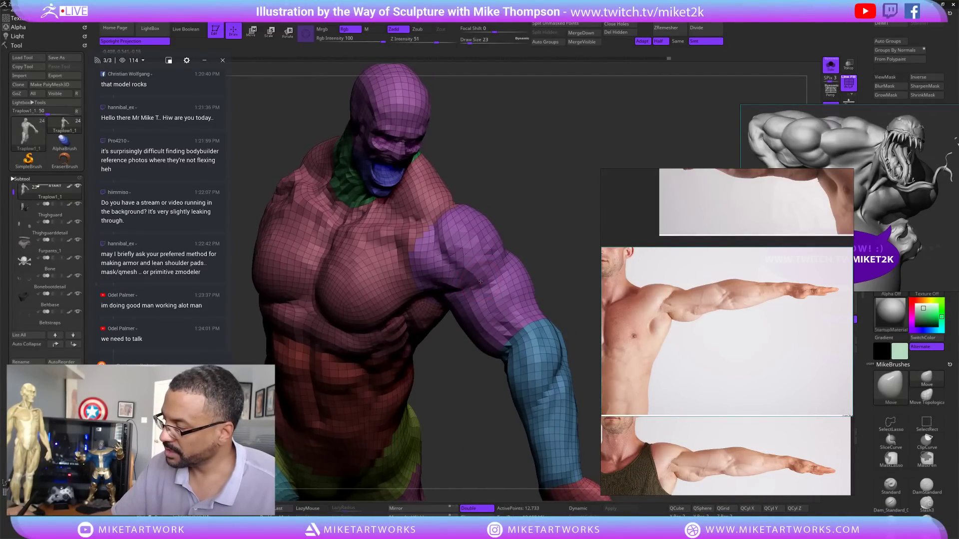
{"action": "right_click_drag", "start_coordinate": [480, 282], "coordinate": [512, 270]}
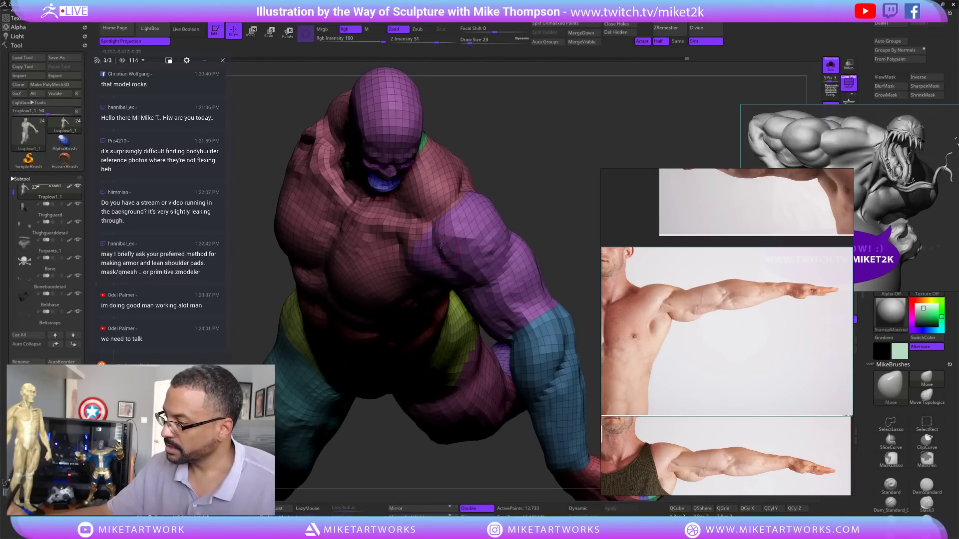
{"action": "right_click_drag", "start_coordinate": [541, 215], "coordinate": [561, 230]}
{"action": "right_click", "coordinate": [560, 248]}
{"action": "left_click", "coordinate": [575, 325]}
{"action": "mouse_move", "coordinate": [575, 326]}
{"action": "right_mouse_down"}
{"action": "mouse_move", "coordinate": [566, 365]}
{"action": "mouse_move", "coordinate": [406, 232]}
{"action": "right_mouse_up"}
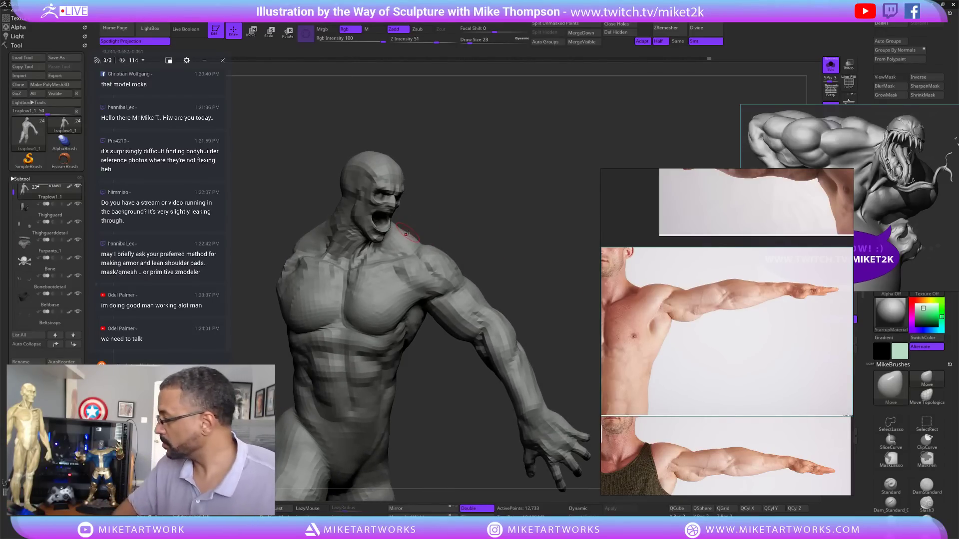
- Zoom out the reference board to free empty space above the arm photos, and switch to the Trap Jaw notes document in Photoshop
{"action": "scroll", "coordinate": [730, 329], "scroll_direction": "down", "scroll_amount": 5}
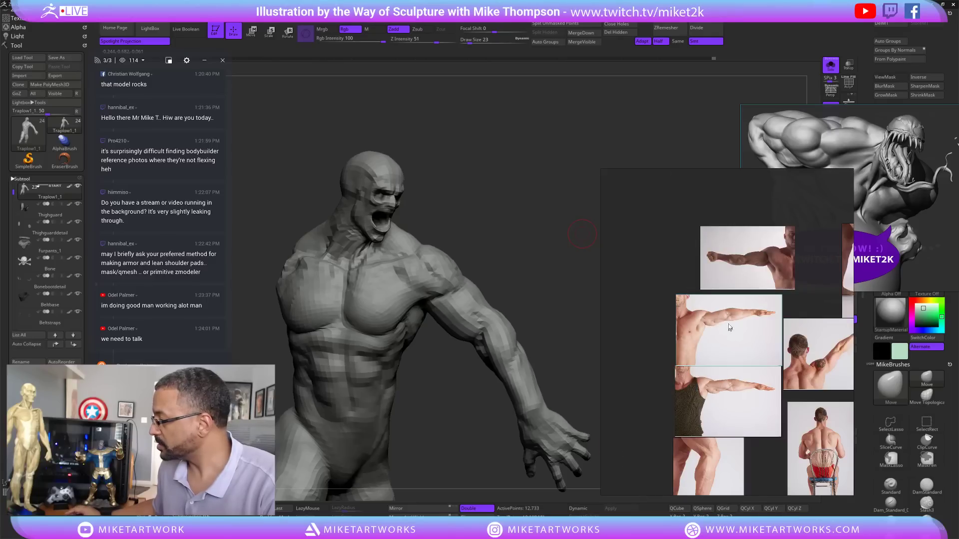
{"action": "middle_click_drag", "start_coordinate": [730, 329], "coordinate": [732, 449]}
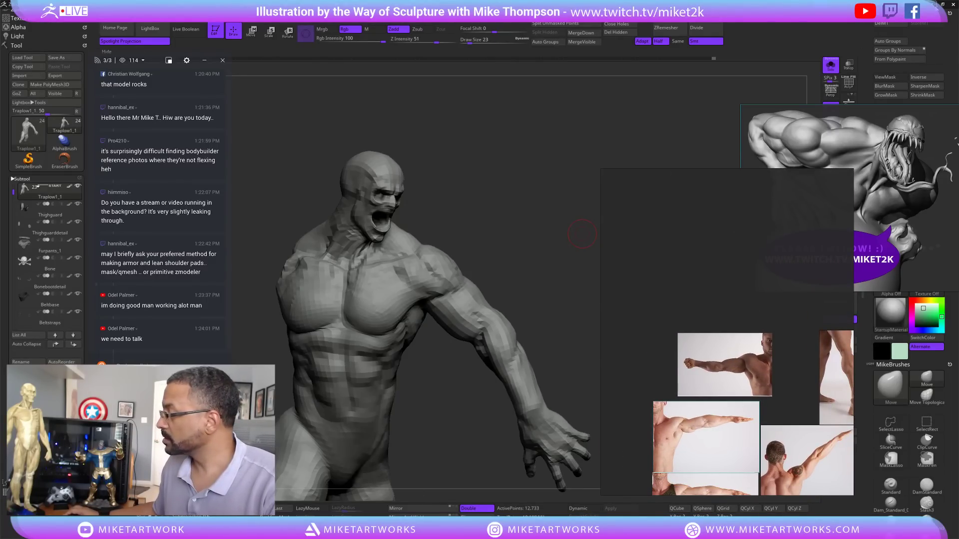
{"action": "key", "text": "alt+Tab"}
{"action": "key", "text": "alt+Tab"}
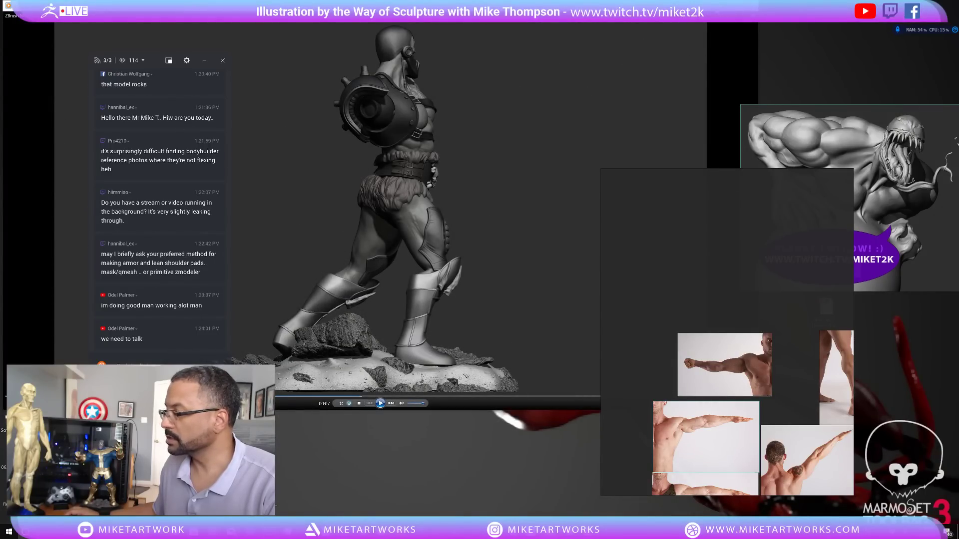
{"action": "key", "text": "alt+Tab"}
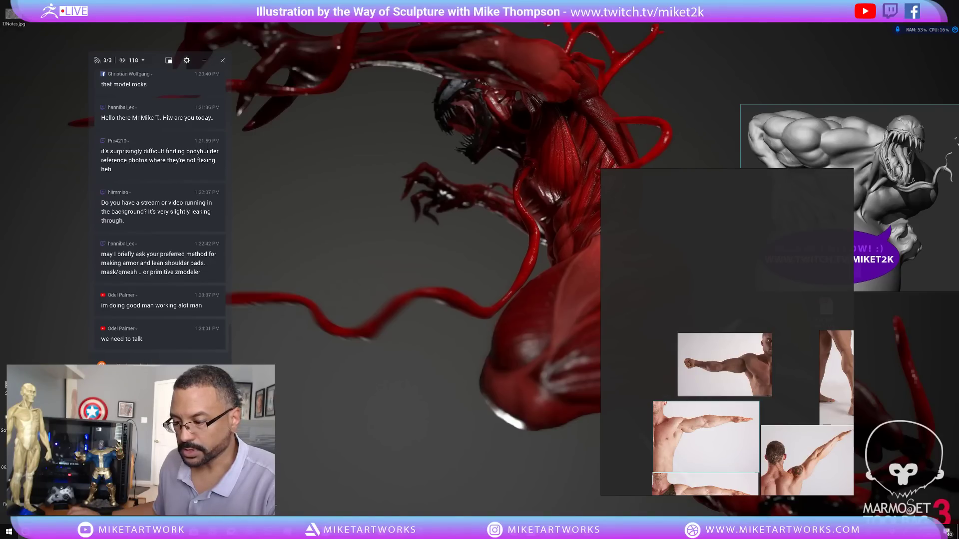
{"action": "key", "text": "alt+Tab"}
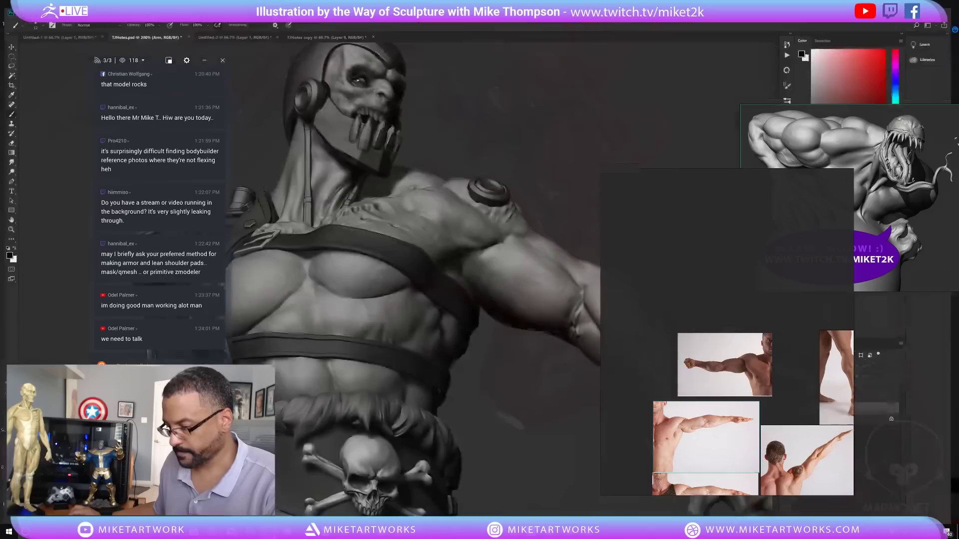
{"action": "left_click", "coordinate": [580, 110]}
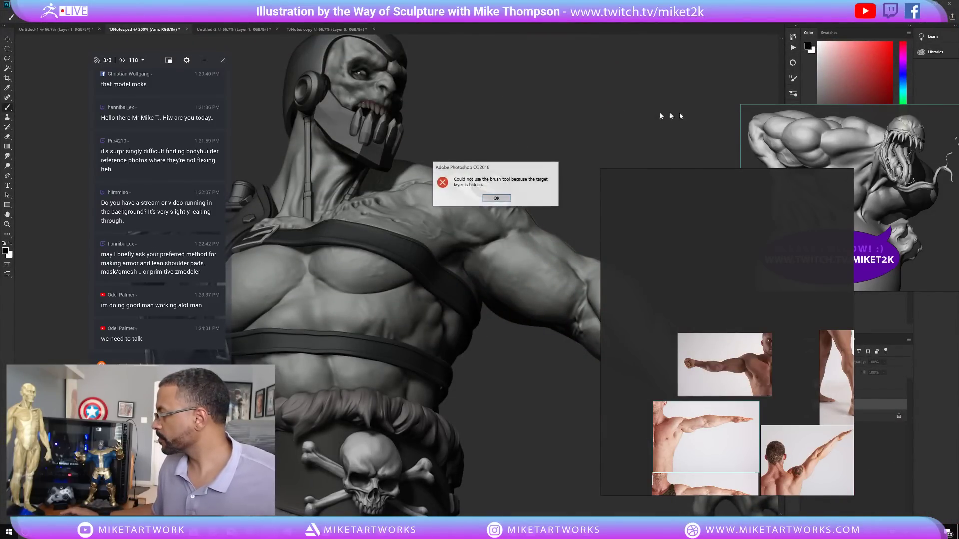
{"action": "left_click", "coordinate": [503, 199]}
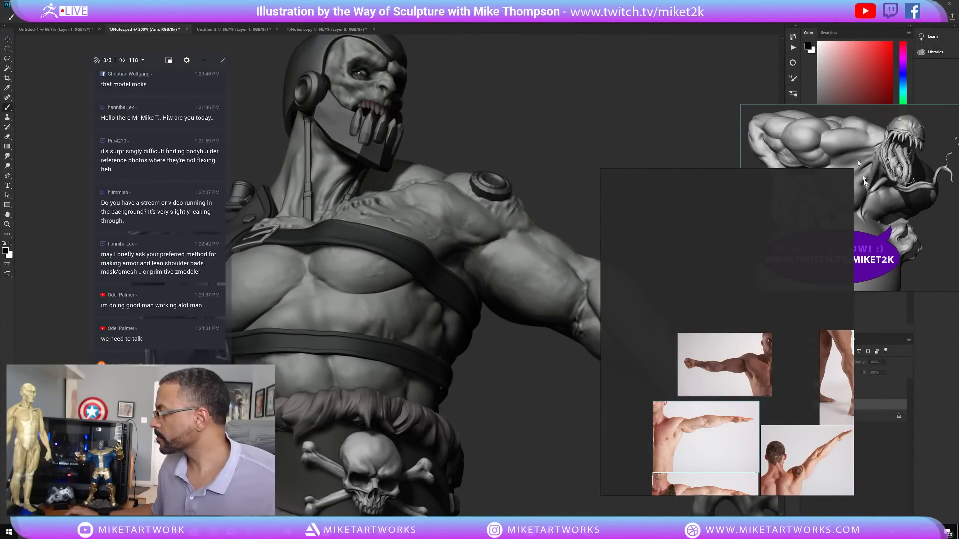
- Open TJNotes.jpg from the Desktop in Photoshop, moving the reference board clear of the file dialog
{"action": "right_click_drag", "start_coordinate": [771, 272], "coordinate": [627, 191]}
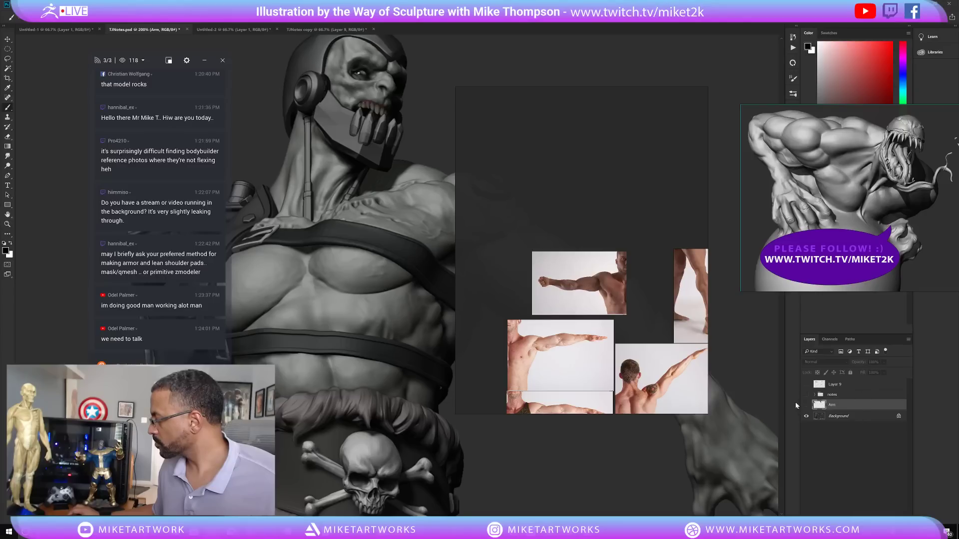
{"action": "left_click", "coordinate": [11, 17]}
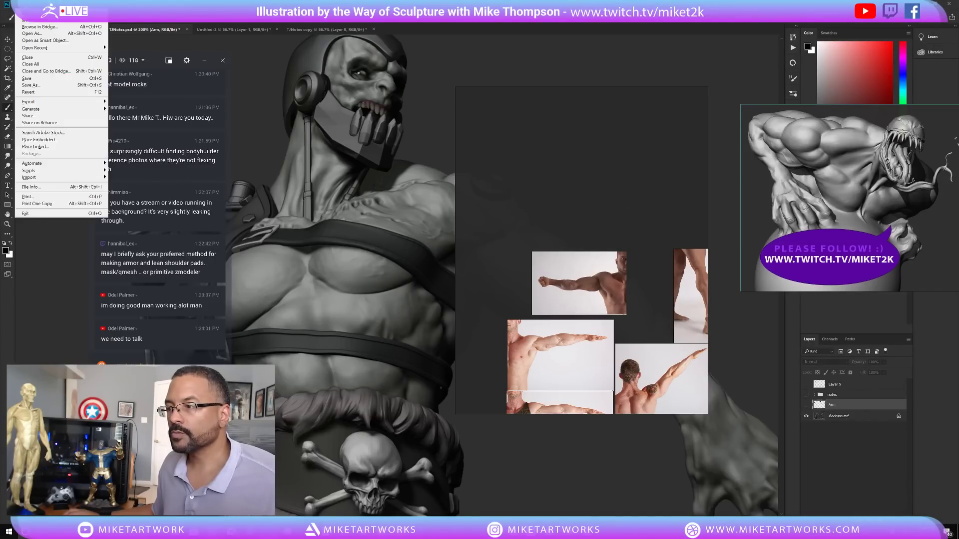
{"action": "left_click", "coordinate": [28, 22]}
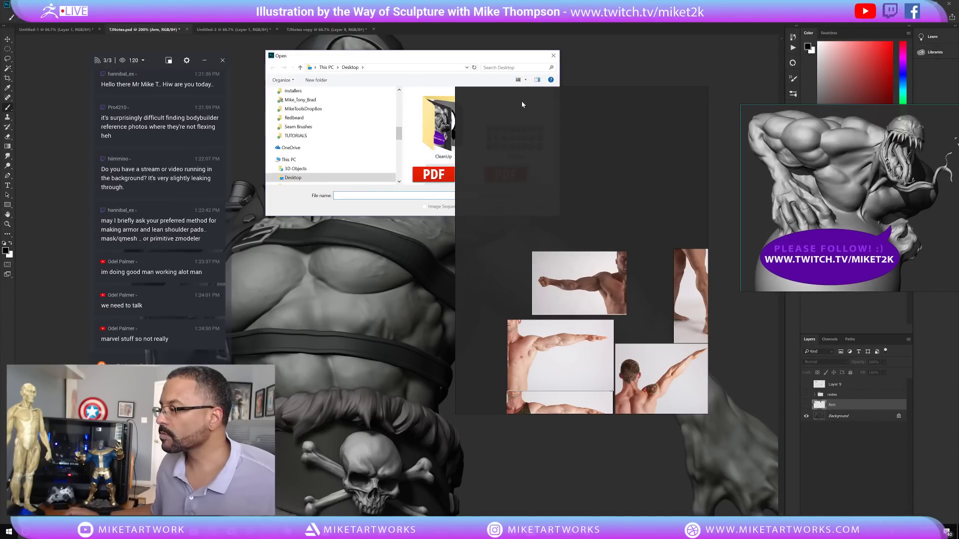
{"action": "mouse_move", "coordinate": [522, 105]}
{"action": "right_mouse_down"}
{"action": "mouse_move", "coordinate": [695, 284]}
{"action": "mouse_move", "coordinate": [706, 266]}
{"action": "right_mouse_up"}
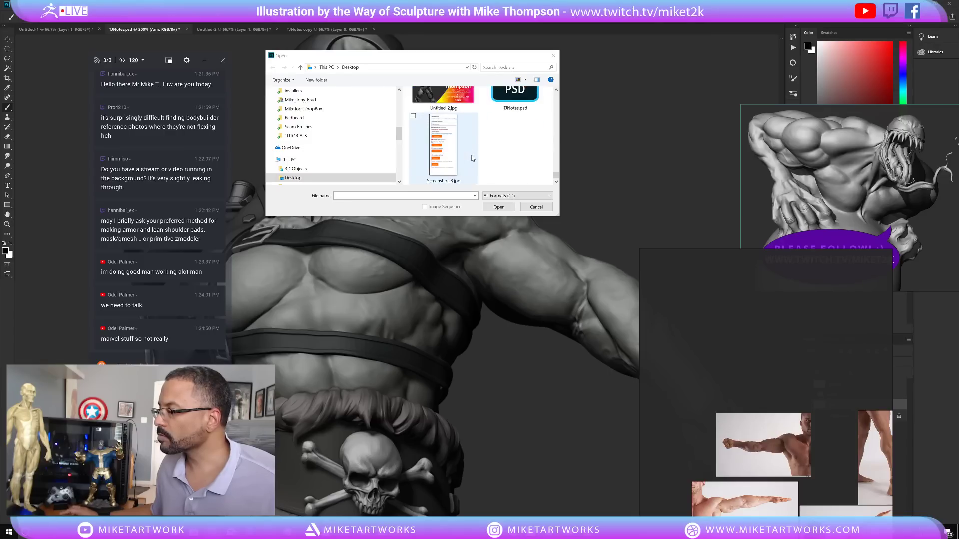
{"action": "scroll", "coordinate": [475, 167], "scroll_direction": "up", "scroll_amount": 5}
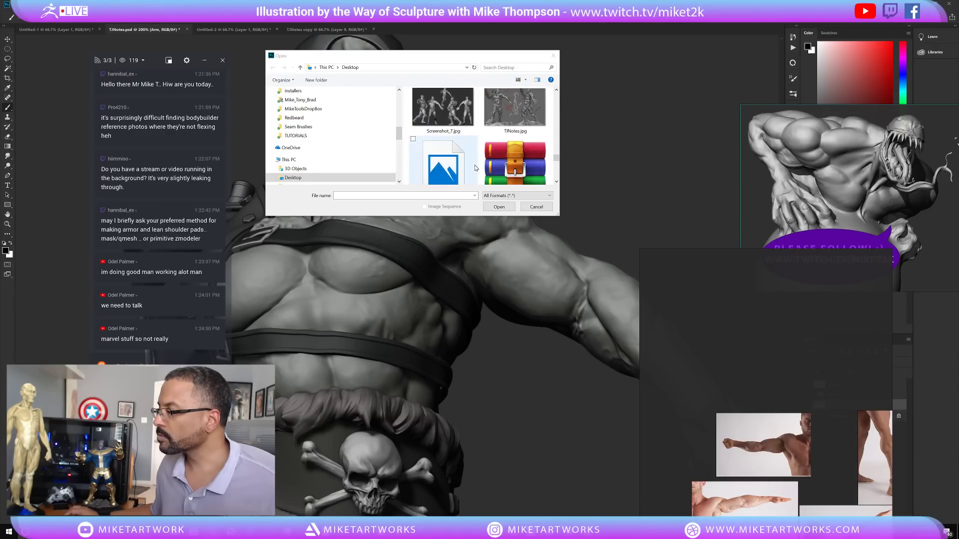
{"action": "double_click", "coordinate": [515, 107]}
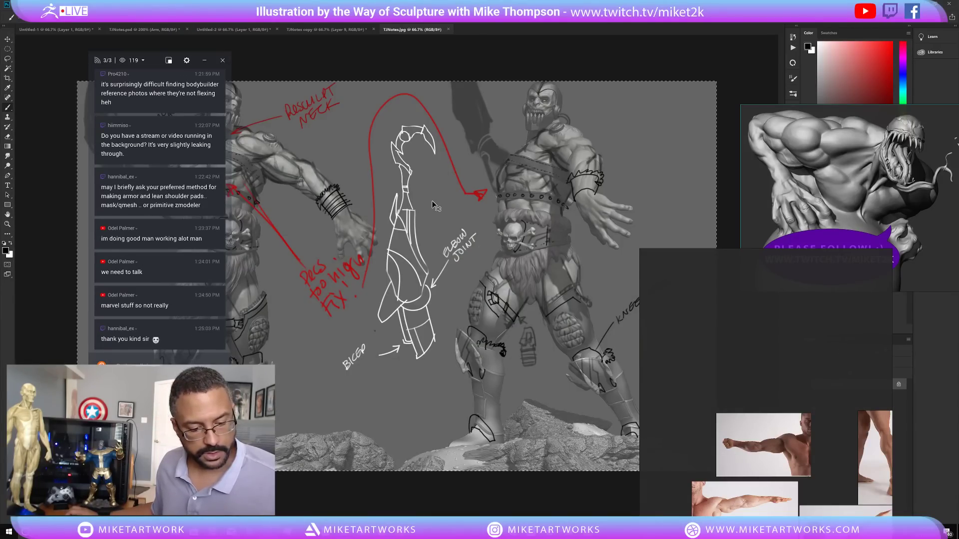
- Paste the annotated TJNotes image into the reference board and enlarge the figure with the neck and pec notes
{"action": "right_click", "coordinate": [781, 314]}
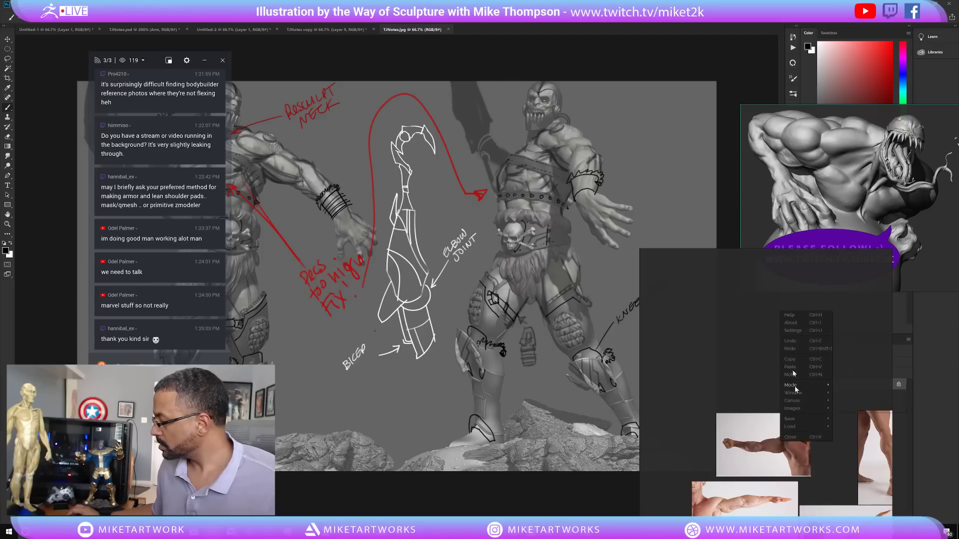
{"action": "left_click", "coordinate": [790, 367]}
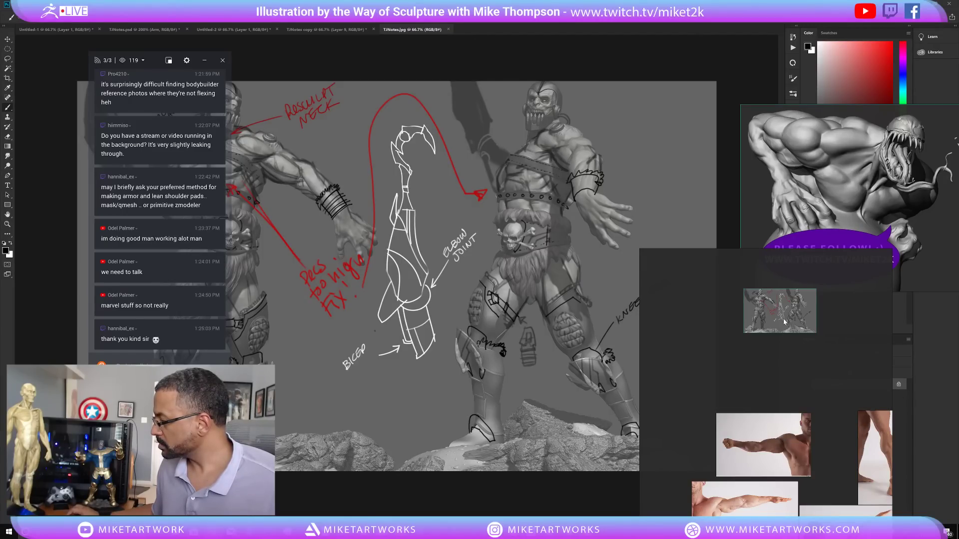
{"action": "left_click_drag", "start_coordinate": [784, 321], "coordinate": [758, 376]}
{"action": "double_click", "coordinate": [756, 380]}
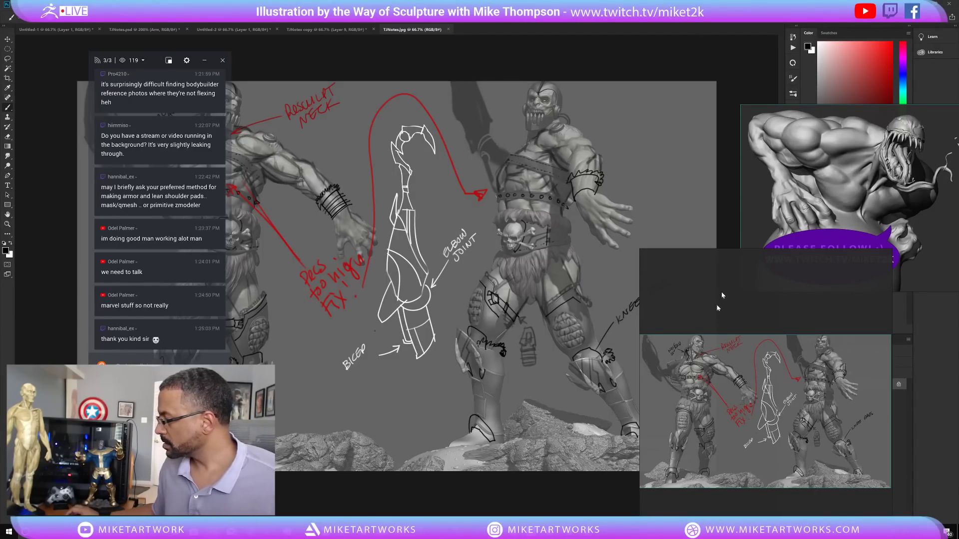
{"action": "scroll", "coordinate": [709, 406], "scroll_direction": "up", "scroll_amount": 5}
{"action": "middle_click_drag", "start_coordinate": [709, 406], "coordinate": [802, 464]}
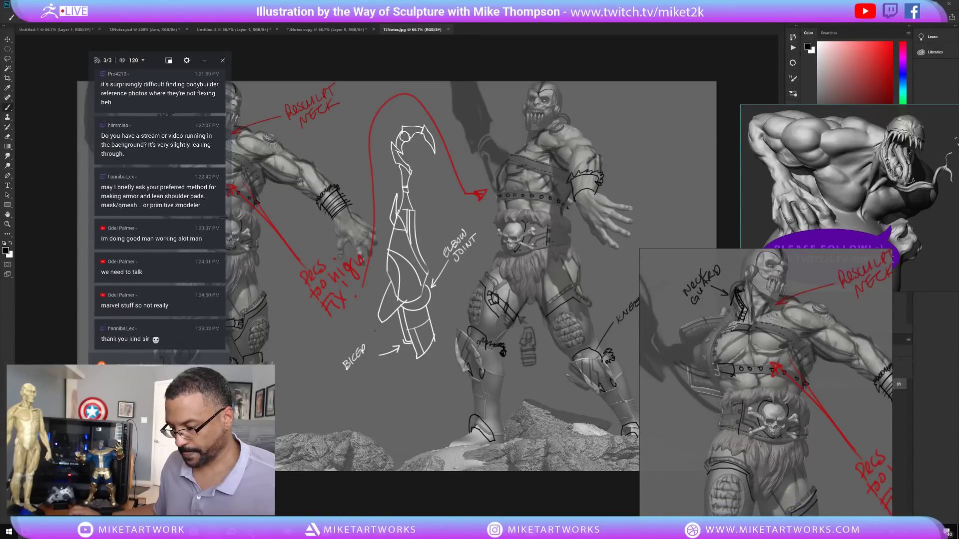
- Switch back to ZBrush and smooth the front base of the neck above the collarbones
{"action": "key", "text": "ctrl+a"}
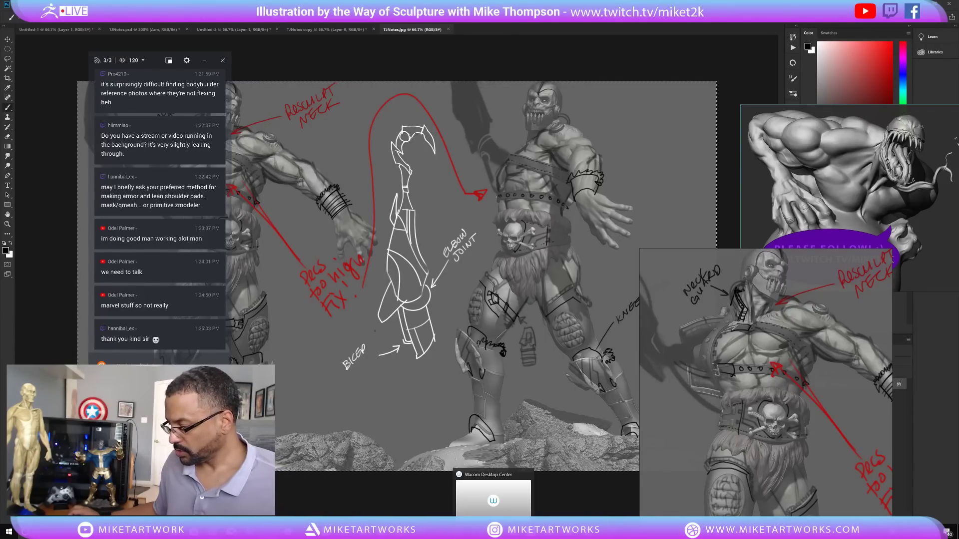
{"action": "left_click", "coordinate": [531, 531]}
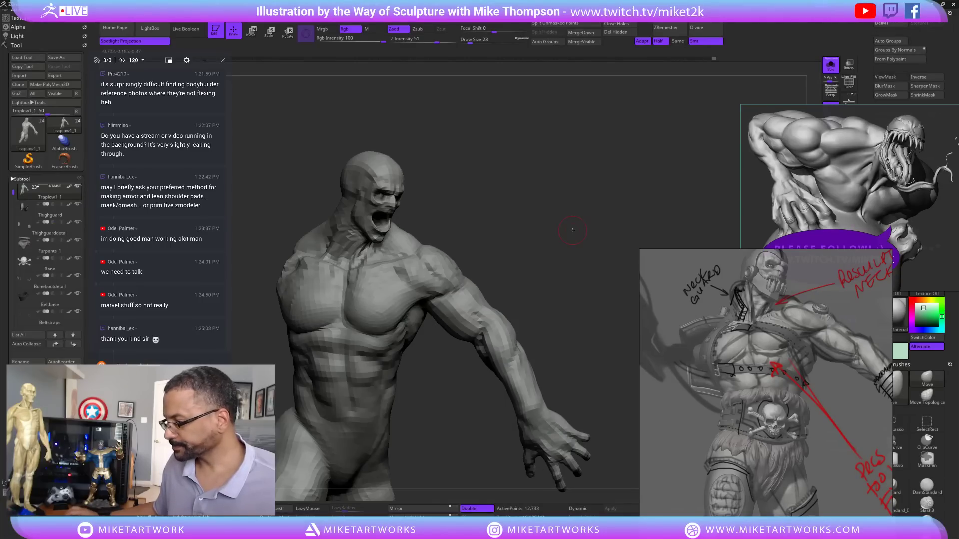
{"action": "left_click_drag", "start_coordinate": [572, 230], "coordinate": [610, 332]}
{"action": "mouse_move", "coordinate": [606, 252]}
{"action": "left_mouse_down"}
{"action": "mouse_move", "coordinate": [545, 250]}
{"action": "mouse_move", "coordinate": [564, 252]}
{"action": "left_mouse_up"}
{"action": "left_click_drag", "start_coordinate": [404, 308], "coordinate": [390, 310]}
{"action": "left_click_drag", "start_coordinate": [524, 212], "coordinate": [482, 220]}
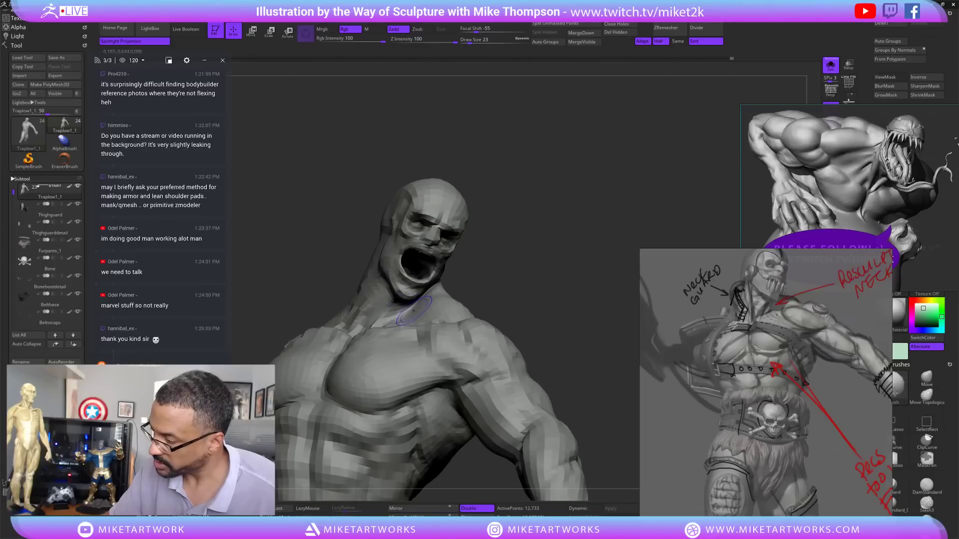
{"action": "left_click_drag", "start_coordinate": [397, 310], "coordinate": [407, 306], "text": "shift"}
- Smooth the side of the neck from below the jaw into the trapezius
{"action": "left_click_drag", "start_coordinate": [509, 225], "coordinate": [554, 219]}
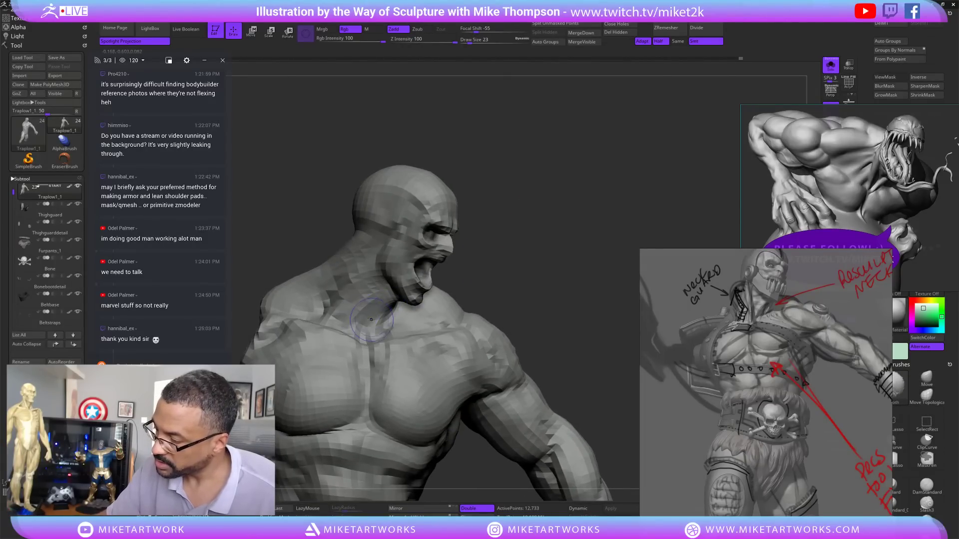
{"action": "left_click_drag", "start_coordinate": [373, 312], "coordinate": [384, 309], "text": "shift"}
{"action": "left_click_drag", "start_coordinate": [466, 243], "coordinate": [479, 245]}
{"action": "left_click_drag", "start_coordinate": [347, 312], "coordinate": [342, 315], "text": "shift"}
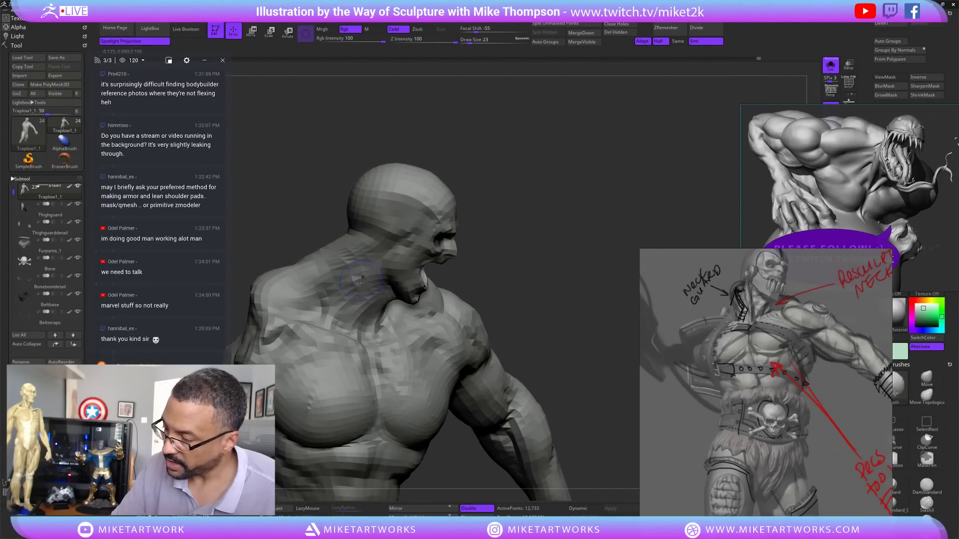
{"action": "left_click_drag", "start_coordinate": [362, 280], "coordinate": [369, 286], "text": "shift"}
- Check the neck and shoulder transition from several angles and raise the body mesh by one subdivision level
{"action": "mouse_move", "coordinate": [609, 227]}
{"action": "left_mouse_down"}
{"action": "mouse_move", "coordinate": [575, 230]}
{"action": "mouse_move", "coordinate": [598, 227]}
{"action": "mouse_move", "coordinate": [454, 279]}
{"action": "left_mouse_up"}
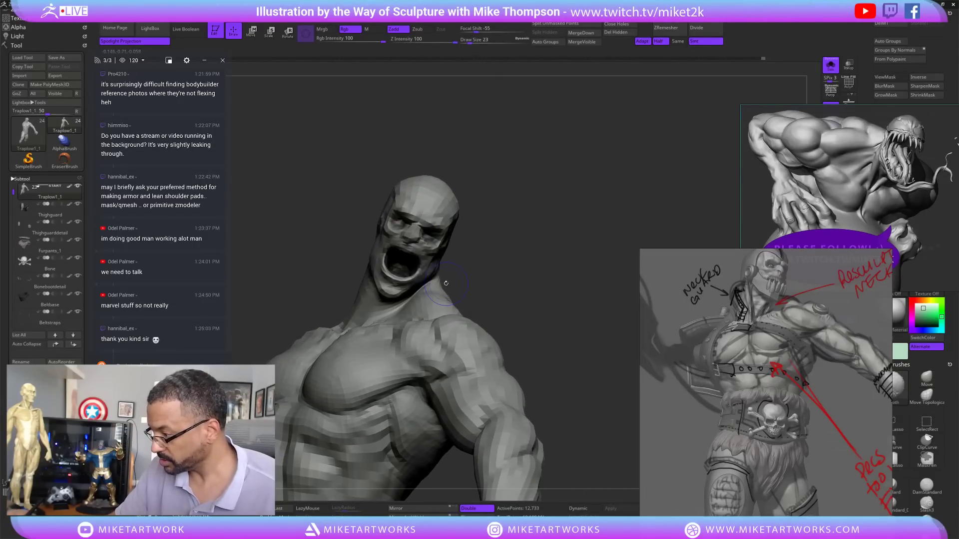
{"action": "mouse_move", "coordinate": [554, 261]}
{"action": "left_mouse_down"}
{"action": "mouse_move", "coordinate": [458, 274]}
{"action": "mouse_move", "coordinate": [462, 290]}
{"action": "left_mouse_up"}
{"action": "mouse_move", "coordinate": [515, 260]}
{"action": "left_mouse_down"}
{"action": "mouse_move", "coordinate": [592, 217]}
{"action": "mouse_move", "coordinate": [428, 322]}
{"action": "mouse_move", "coordinate": [445, 303]}
{"action": "left_mouse_up"}
{"action": "left_click_drag", "start_coordinate": [586, 221], "coordinate": [595, 240]}
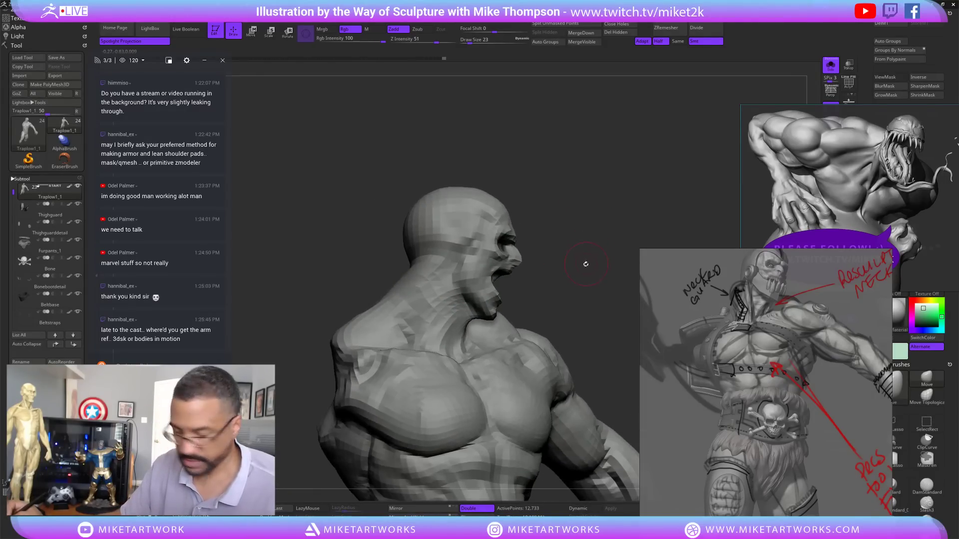
{"action": "key", "text": "d"}
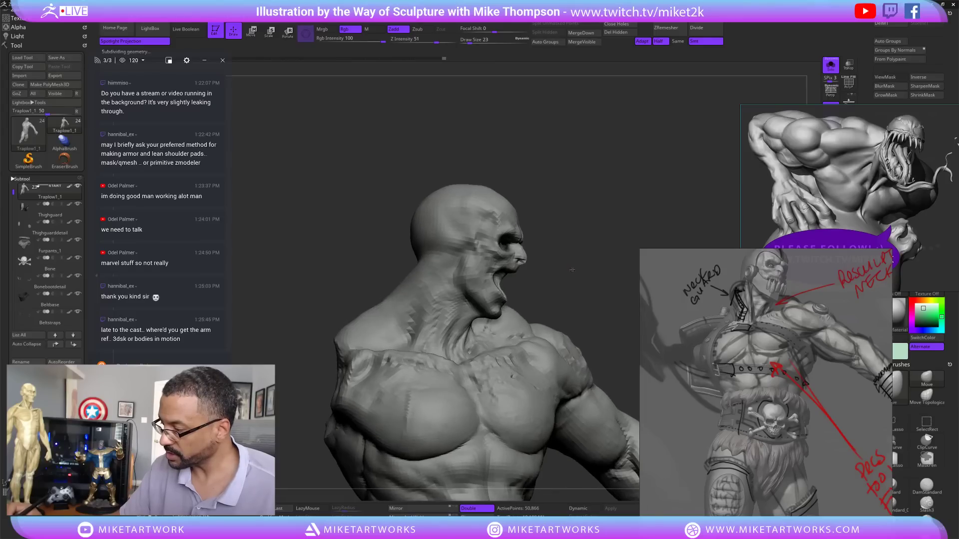
- Smooth the neck muscle from the collarbone up toward the jaw and the back of the neck
{"action": "key", "text": "shift"}
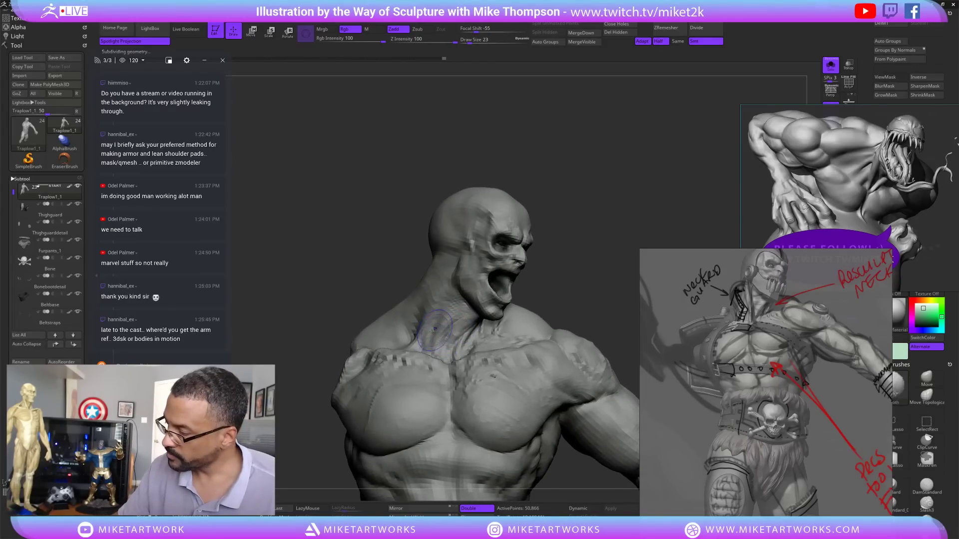
{"action": "left_click_drag", "start_coordinate": [455, 346], "coordinate": [450, 335], "text": "shift"}
{"action": "right_click_drag", "start_coordinate": [439, 330], "coordinate": [472, 322]}
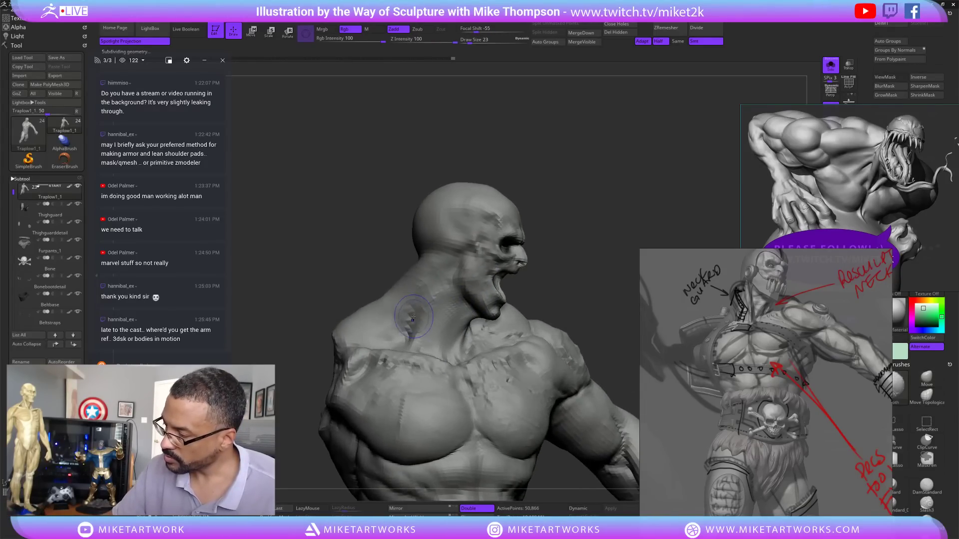
{"action": "left_click_drag", "start_coordinate": [442, 288], "coordinate": [445, 282], "text": "shift"}
- Refine the neck's silhouette below the jaw and along the throat with the Move brush and light smoothing
{"action": "mouse_move", "coordinate": [615, 250]}
{"action": "left_mouse_down"}
{"action": "mouse_move", "coordinate": [644, 227]}
{"action": "mouse_move", "coordinate": [607, 206]}
{"action": "mouse_move", "coordinate": [597, 235]}
{"action": "left_mouse_up"}
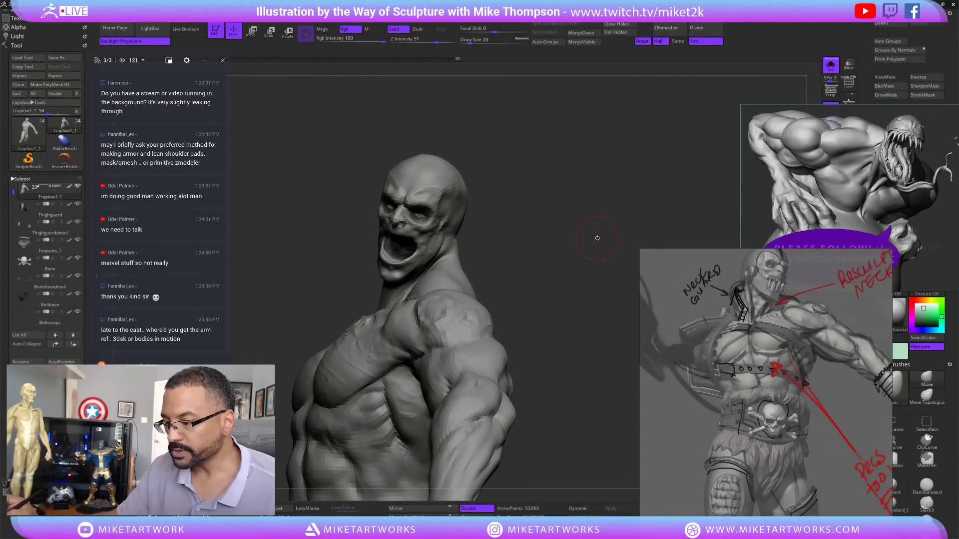
{"action": "mouse_move", "coordinate": [552, 310]}
{"action": "left_mouse_down"}
{"action": "mouse_move", "coordinate": [552, 286]}
{"action": "mouse_move", "coordinate": [443, 289]}
{"action": "left_mouse_up"}
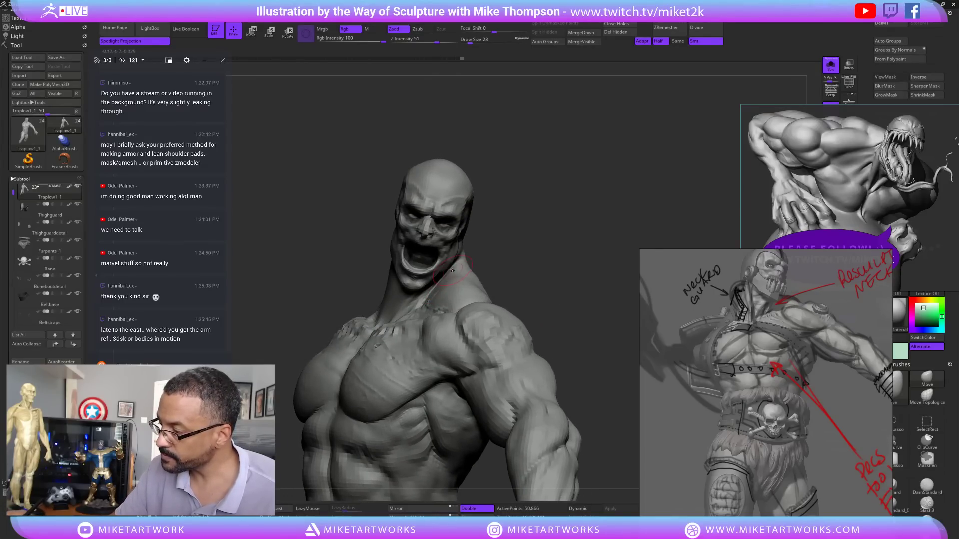
{"action": "mouse_move", "coordinate": [553, 235]}
{"action": "left_mouse_down"}
{"action": "mouse_move", "coordinate": [532, 233]}
{"action": "mouse_move", "coordinate": [594, 246]}
{"action": "left_mouse_up"}
{"action": "key", "text": "shift"}
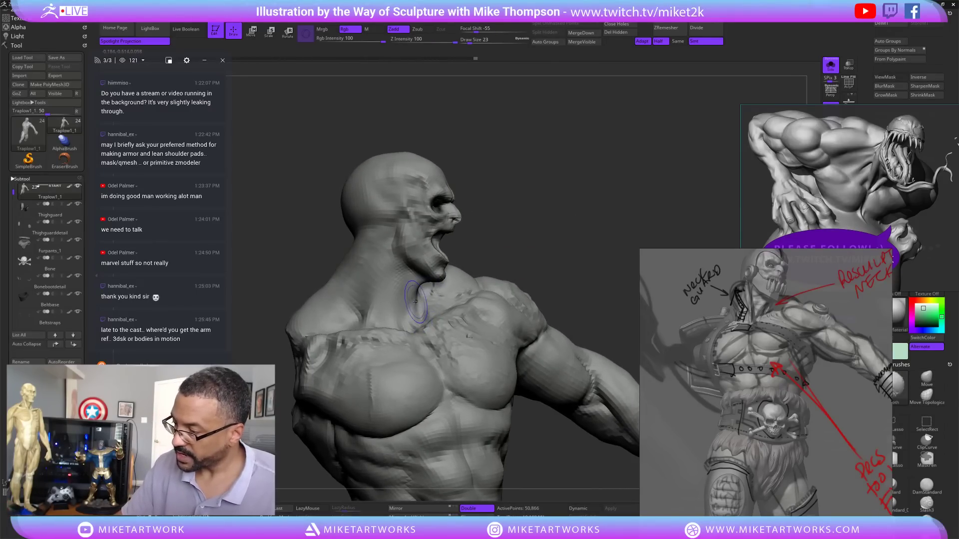
{"action": "mouse_move", "coordinate": [535, 240]}
{"action": "left_mouse_down"}
{"action": "mouse_move", "coordinate": [590, 239]}
{"action": "mouse_move", "coordinate": [535, 250]}
{"action": "mouse_move", "coordinate": [519, 222]}
{"action": "mouse_move", "coordinate": [584, 211]}
{"action": "left_mouse_up"}
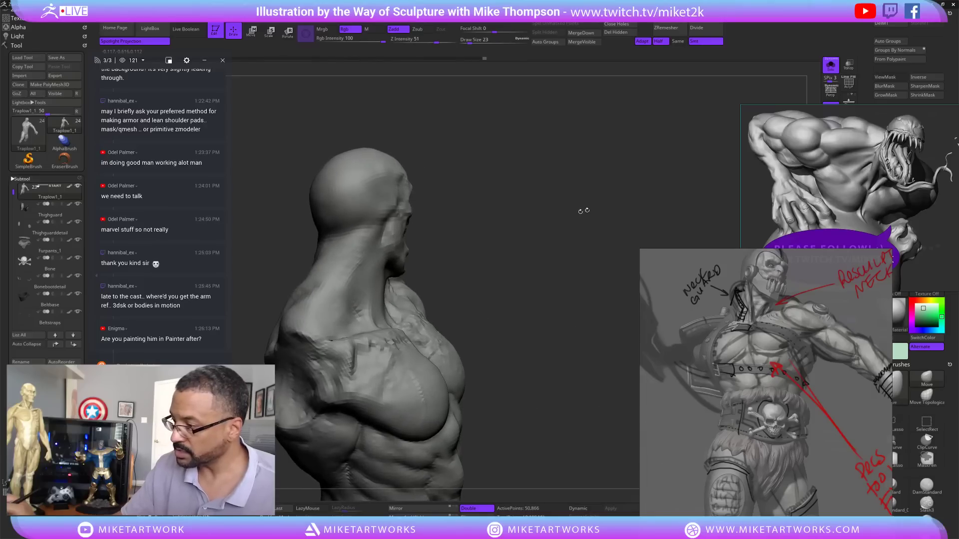
{"action": "left_click_drag", "start_coordinate": [490, 223], "coordinate": [533, 229]}
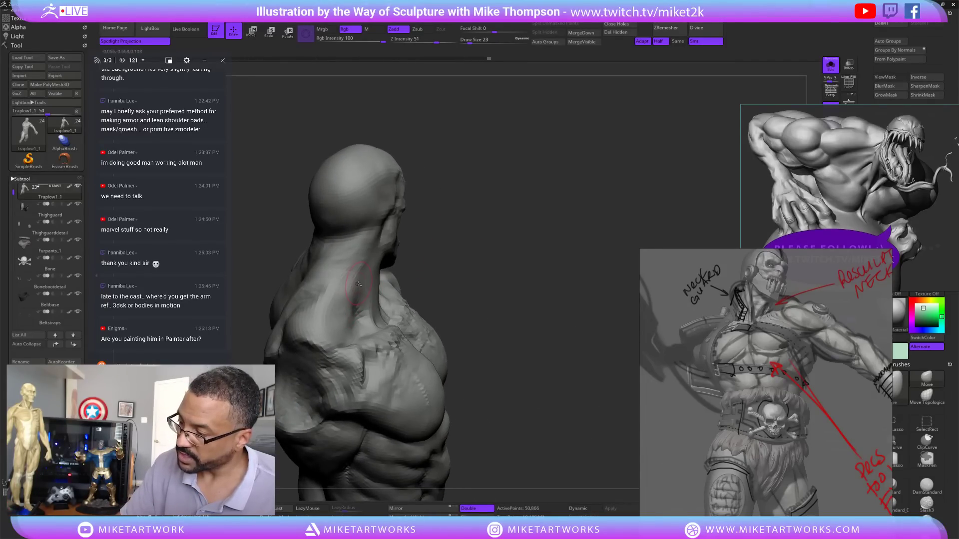
- Reshape the side of the neck behind the jaw and smooth its flow into the trapezius
{"action": "mouse_move", "coordinate": [550, 245]}
{"action": "left_mouse_down"}
{"action": "mouse_move", "coordinate": [491, 251]}
{"action": "mouse_move", "coordinate": [552, 229]}
{"action": "mouse_move", "coordinate": [410, 270]}
{"action": "left_mouse_up"}
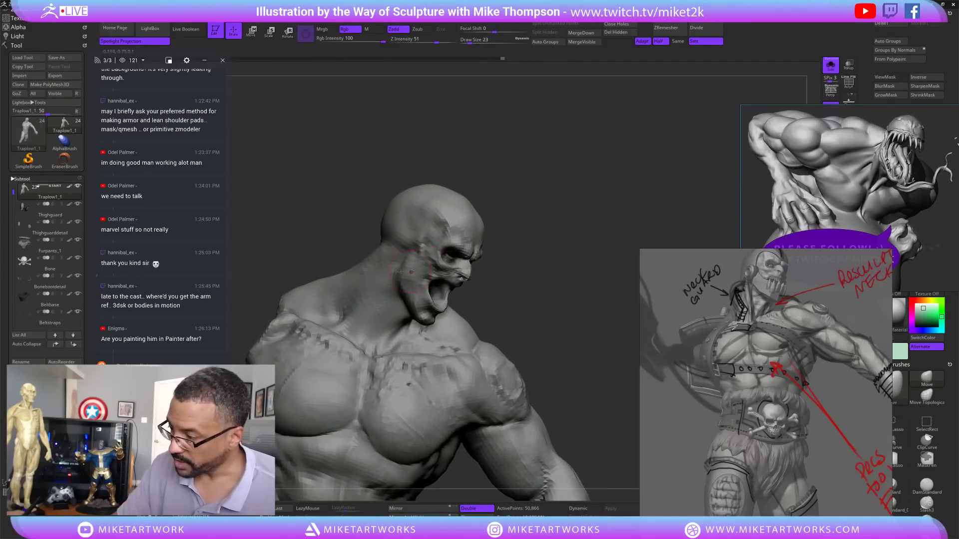
{"action": "mouse_move", "coordinate": [442, 226]}
{"action": "left_mouse_down"}
{"action": "mouse_move", "coordinate": [553, 350]}
{"action": "mouse_move", "coordinate": [573, 336]}
{"action": "mouse_move", "coordinate": [591, 347]}
{"action": "mouse_move", "coordinate": [553, 389]}
{"action": "mouse_move", "coordinate": [579, 341]}
{"action": "mouse_move", "coordinate": [589, 266]}
{"action": "mouse_move", "coordinate": [574, 225]}
{"action": "mouse_move", "coordinate": [606, 215]}
{"action": "mouse_move", "coordinate": [606, 239]}
{"action": "mouse_move", "coordinate": [589, 237]}
{"action": "mouse_move", "coordinate": [482, 313]}
{"action": "left_mouse_up"}
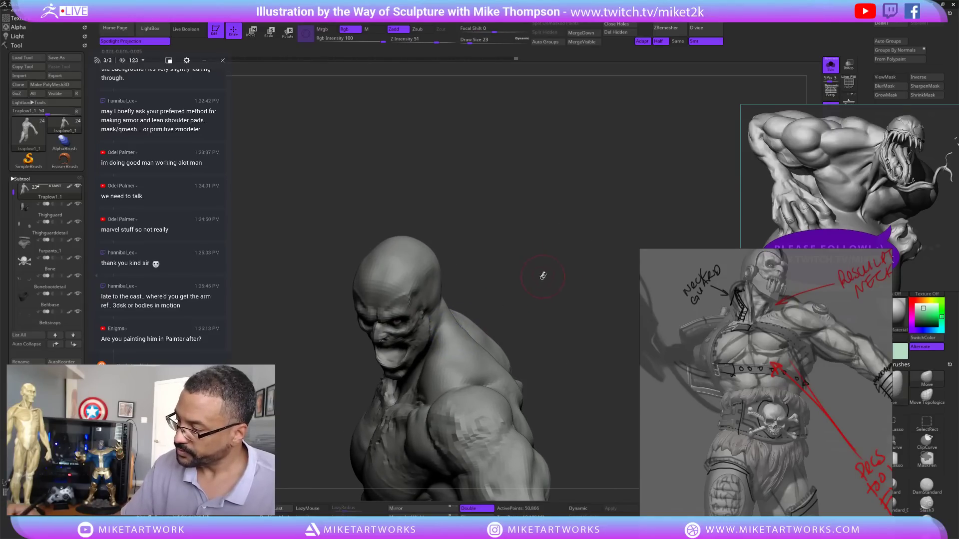
{"action": "mouse_move", "coordinate": [542, 275]}
{"action": "left_mouse_down"}
{"action": "mouse_move", "coordinate": [582, 271]}
{"action": "mouse_move", "coordinate": [456, 330]}
{"action": "left_mouse_up"}
{"action": "key", "text": "shift"}
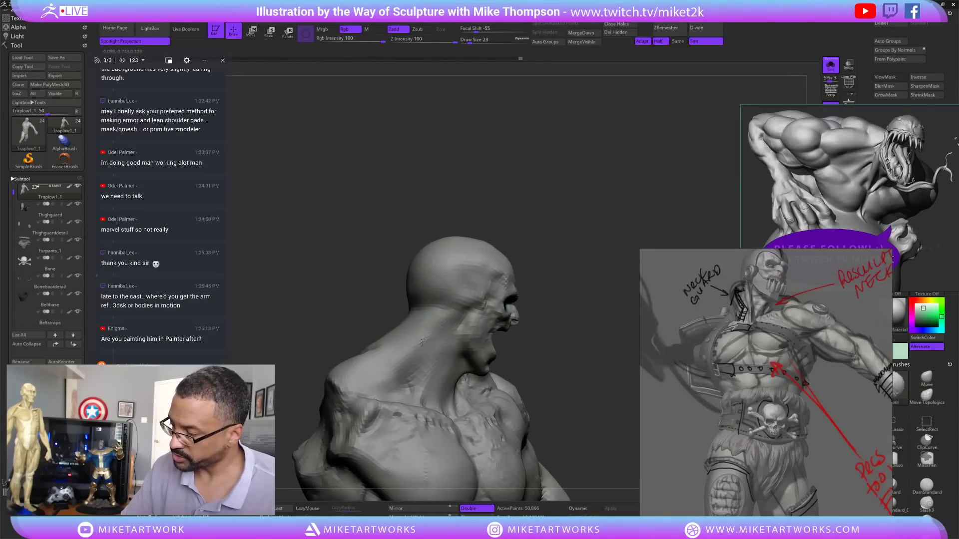
{"action": "mouse_move", "coordinate": [625, 266]}
{"action": "left_mouse_down"}
{"action": "mouse_move", "coordinate": [601, 267]}
{"action": "mouse_move", "coordinate": [620, 271]}
{"action": "mouse_move", "coordinate": [601, 298]}
{"action": "mouse_move", "coordinate": [480, 304]}
{"action": "mouse_move", "coordinate": [415, 319]}
{"action": "mouse_move", "coordinate": [388, 338]}
{"action": "left_mouse_up"}
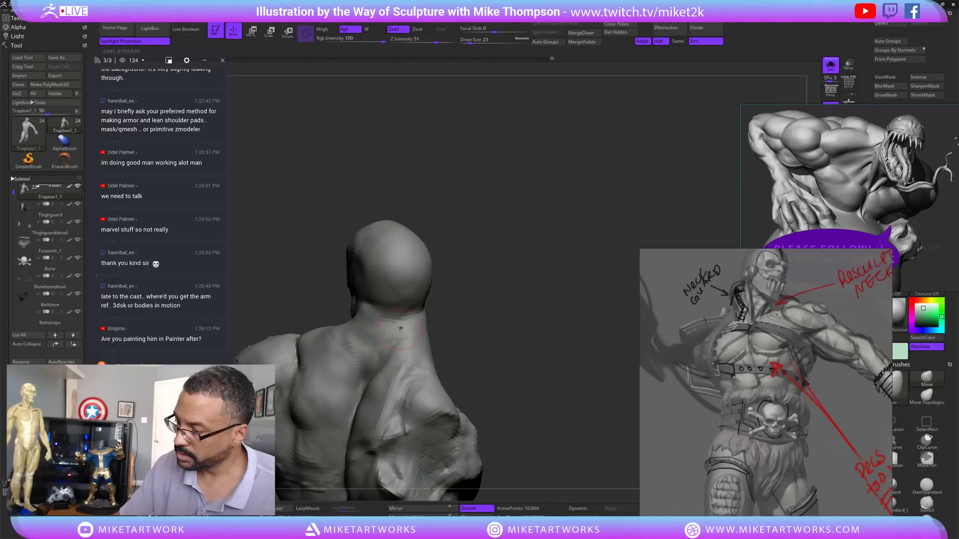
- Set the draw size to 14 and adjust the back of the neck where it meets the base of the skull
{"action": "left_click_drag", "start_coordinate": [480, 302], "coordinate": [439, 290]}
{"action": "key", "text": "s"}
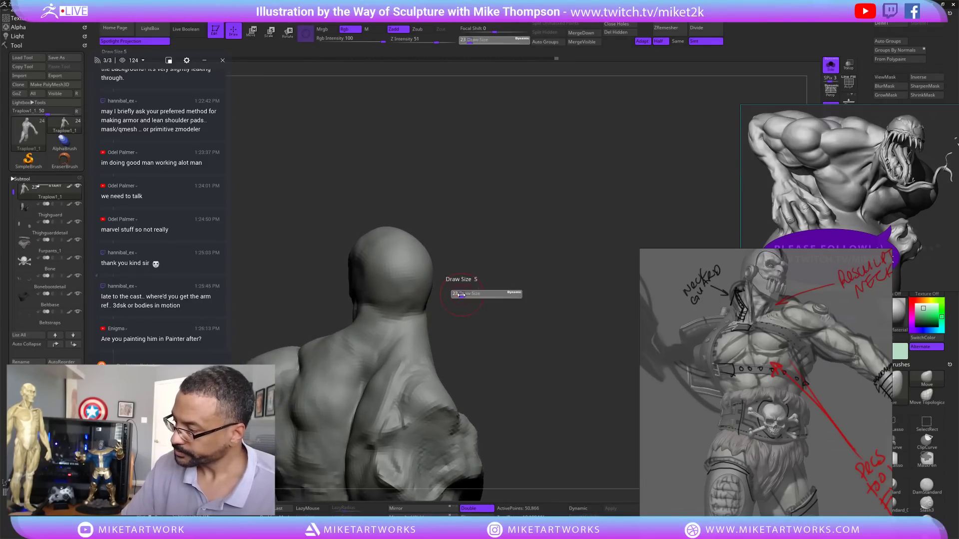
{"action": "key", "text": "Return"}
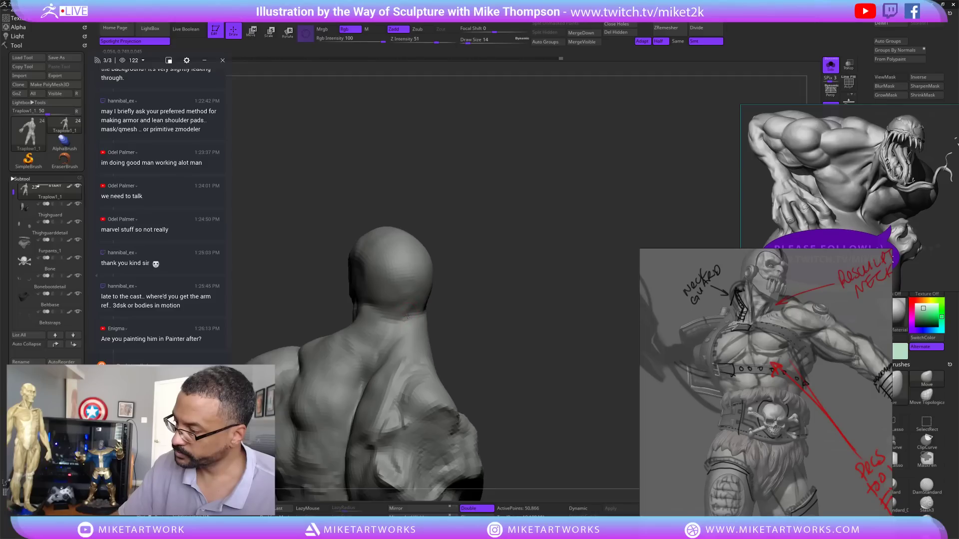
{"action": "left_click_drag", "start_coordinate": [477, 298], "coordinate": [420, 310]}
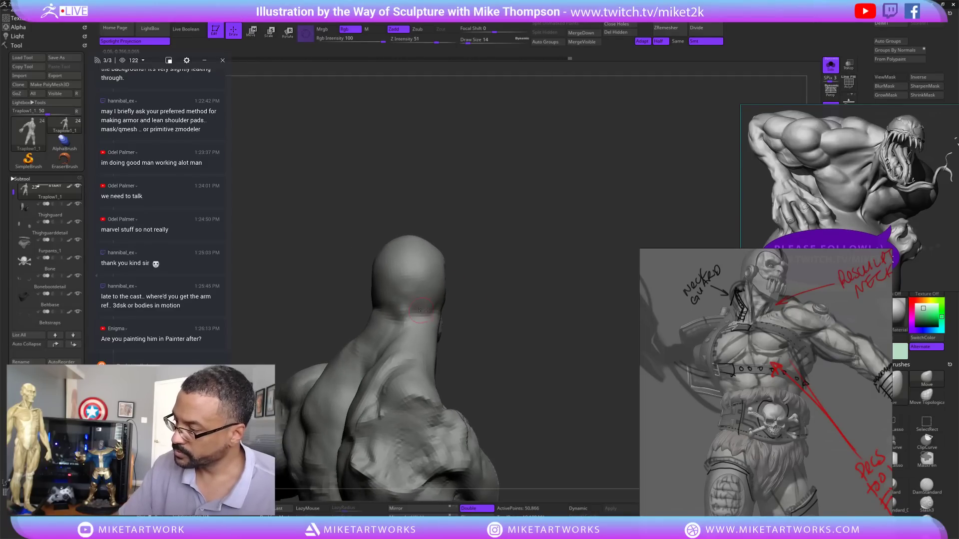
{"action": "mouse_move", "coordinate": [499, 314]}
{"action": "left_mouse_down"}
{"action": "mouse_move", "coordinate": [579, 310]}
{"action": "mouse_move", "coordinate": [583, 299]}
{"action": "mouse_move", "coordinate": [547, 259]}
{"action": "left_mouse_up"}
- Set the draw size to 45 and check the neck and chest proportions on the whole torso
{"action": "key", "text": "s"}
{"action": "mouse_move", "coordinate": [544, 218]}
{"action": "left_mouse_down"}
{"action": "mouse_move", "coordinate": [570, 293]}
{"action": "mouse_move", "coordinate": [548, 269]}
{"action": "mouse_move", "coordinate": [585, 273]}
{"action": "mouse_move", "coordinate": [594, 263]}
{"action": "mouse_move", "coordinate": [517, 422]}
{"action": "mouse_move", "coordinate": [429, 336]}
{"action": "mouse_move", "coordinate": [462, 321]}
{"action": "mouse_move", "coordinate": [528, 352]}
{"action": "mouse_move", "coordinate": [483, 422]}
{"action": "left_mouse_up"}
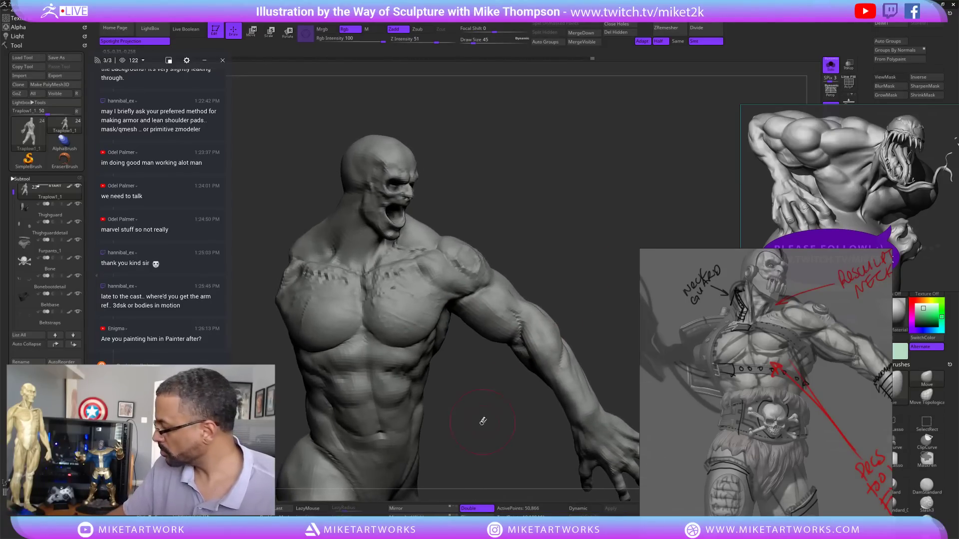
{"action": "mouse_move", "coordinate": [561, 208]}
{"action": "left_mouse_down"}
{"action": "mouse_move", "coordinate": [555, 202]}
{"action": "mouse_move", "coordinate": [563, 223]}
{"action": "mouse_move", "coordinate": [591, 235]}
{"action": "mouse_move", "coordinate": [578, 244]}
{"action": "left_mouse_up"}
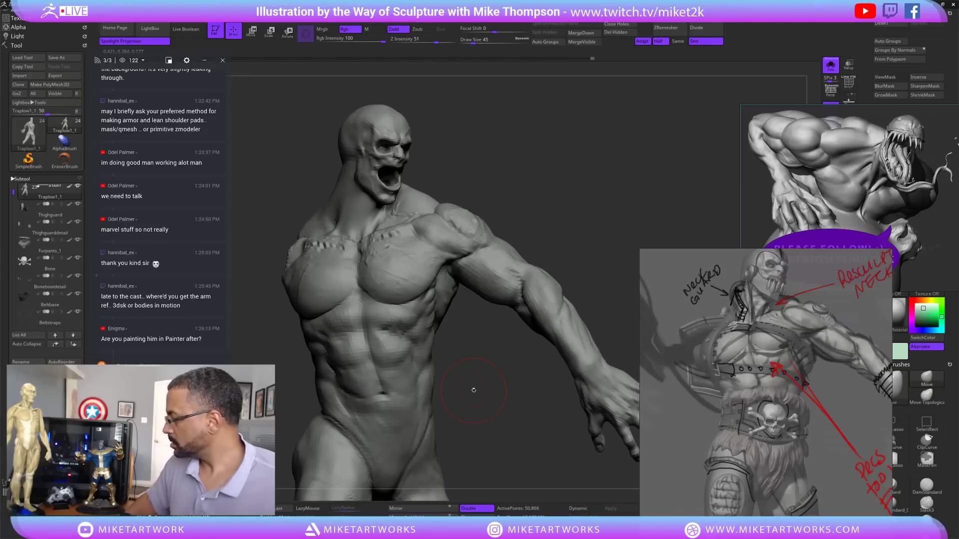
- Leave the annotated notes on the reference board and enlarge the photo of the tilted head, neck and shoulder
{"action": "scroll", "coordinate": [768, 410], "scroll_direction": "down", "scroll_amount": 10}
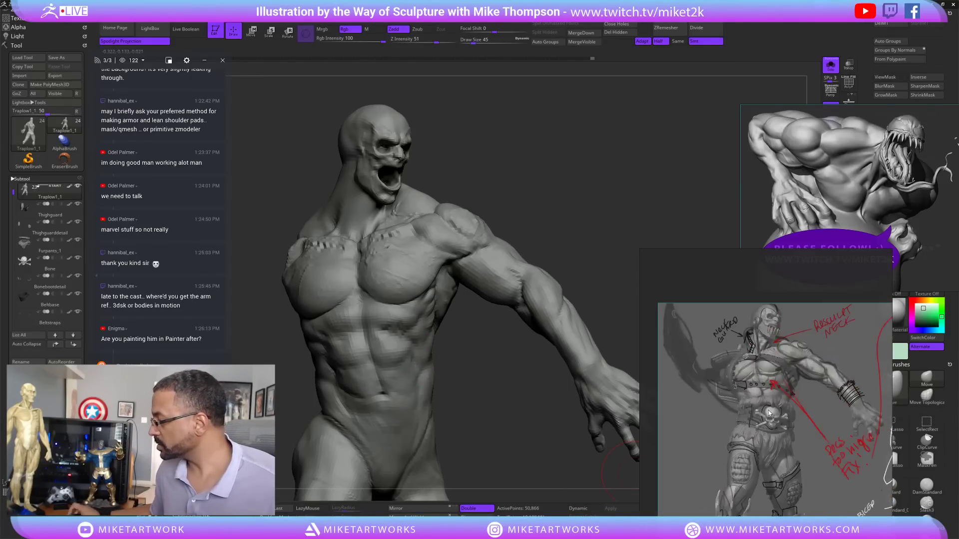
{"action": "middle_click_drag", "start_coordinate": [808, 473], "coordinate": [691, 277]}
{"action": "mouse_move", "coordinate": [786, 440]}
{"action": "middle_mouse_down"}
{"action": "mouse_move", "coordinate": [760, 332]}
{"action": "mouse_move", "coordinate": [767, 374]}
{"action": "mouse_move", "coordinate": [733, 418]}
{"action": "middle_mouse_up"}
{"action": "scroll", "coordinate": [761, 328], "scroll_direction": "down", "scroll_amount": 8}
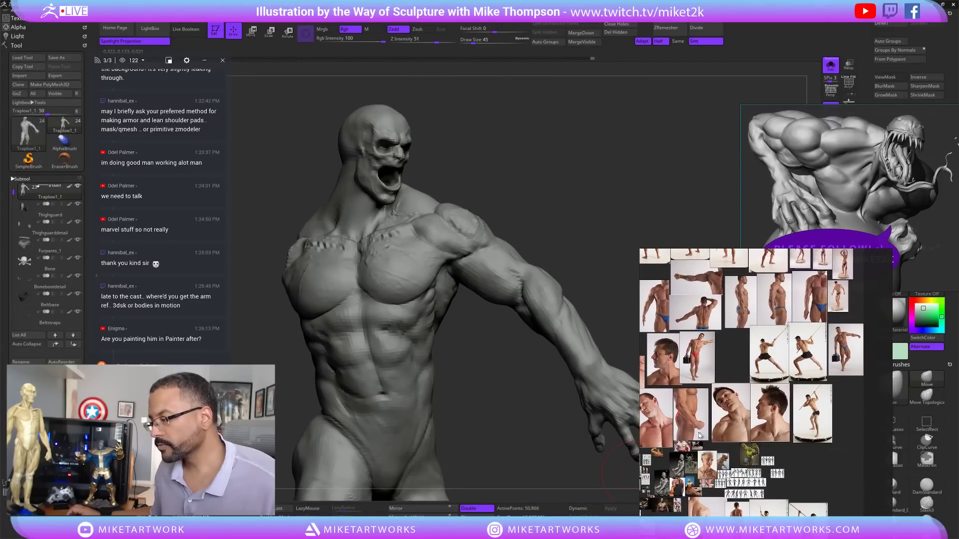
{"action": "double_click", "coordinate": [719, 422]}
{"action": "middle_click_drag", "start_coordinate": [788, 497], "coordinate": [767, 423]}
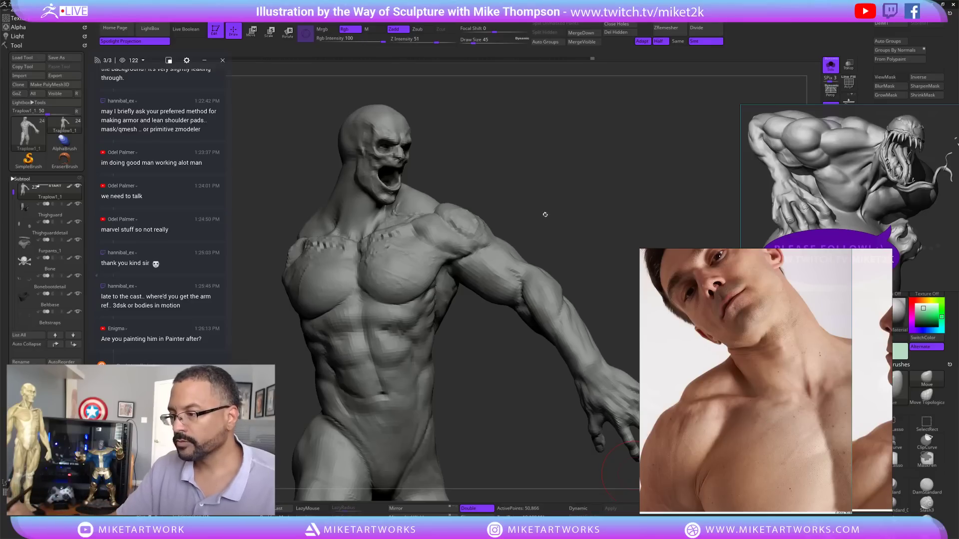
- Set the draw size to 31 and reshape the shoulder of the outstretched arm to follow the reference photo
{"action": "left_click_drag", "start_coordinate": [539, 189], "coordinate": [558, 181]}
{"action": "mouse_move", "coordinate": [539, 216]}
{"action": "left_mouse_down", "text": "alt"}
{"action": "mouse_move", "coordinate": [546, 259]}
{"action": "mouse_move", "coordinate": [538, 303]}
{"action": "mouse_move", "coordinate": [498, 303]}
{"action": "left_mouse_up", "text": "alt"}
{"action": "key", "text": "s"}
{"action": "mouse_move", "coordinate": [549, 285]}
{"action": "left_mouse_down"}
{"action": "mouse_move", "coordinate": [519, 280]}
{"action": "mouse_move", "coordinate": [533, 278]}
{"action": "left_mouse_up"}
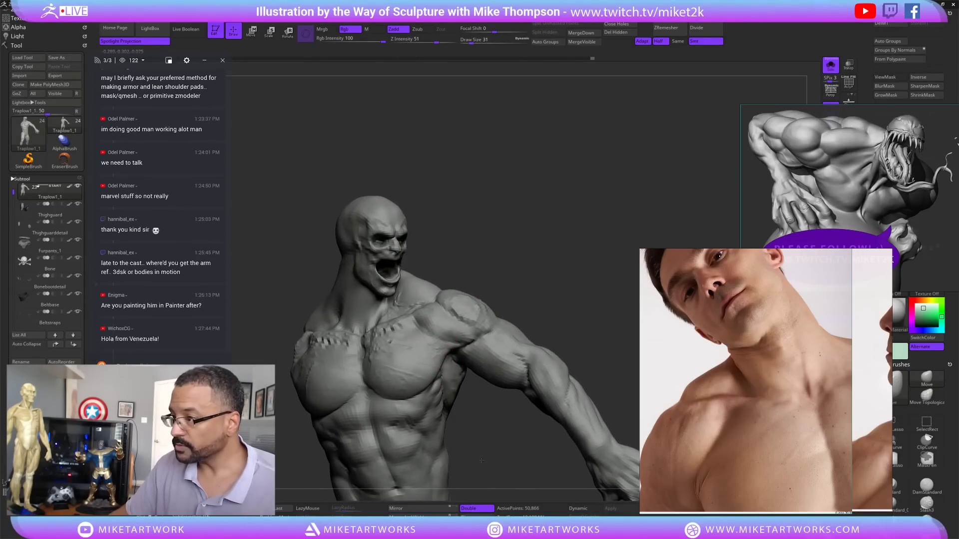
{"action": "left_click_drag", "start_coordinate": [472, 448], "coordinate": [490, 459]}
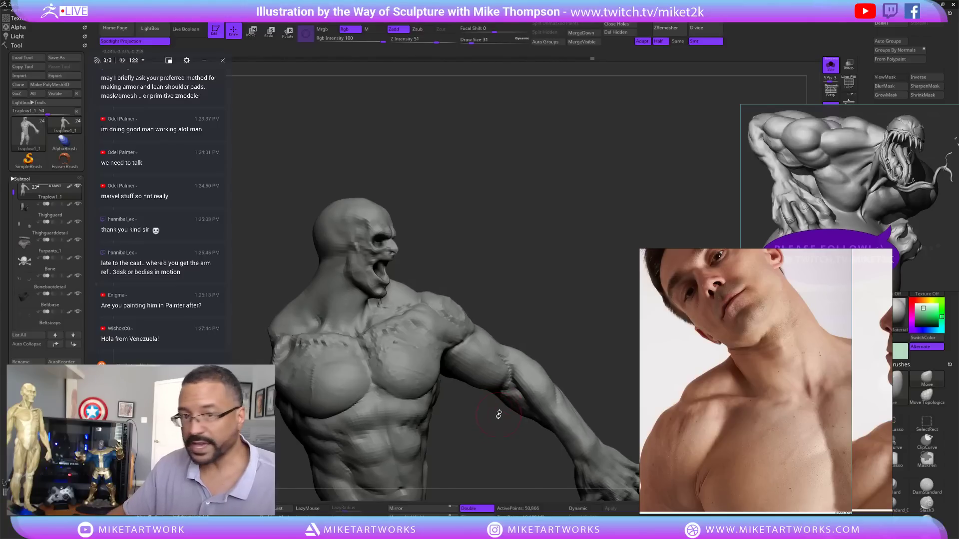
{"action": "left_click_drag", "start_coordinate": [535, 309], "coordinate": [534, 286]}
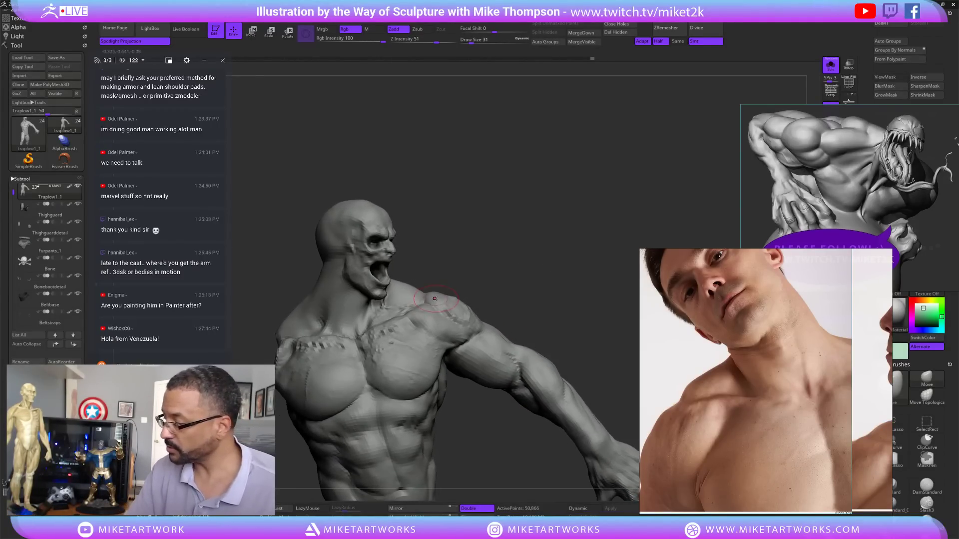
{"action": "left_click_drag", "start_coordinate": [483, 271], "coordinate": [415, 320]}
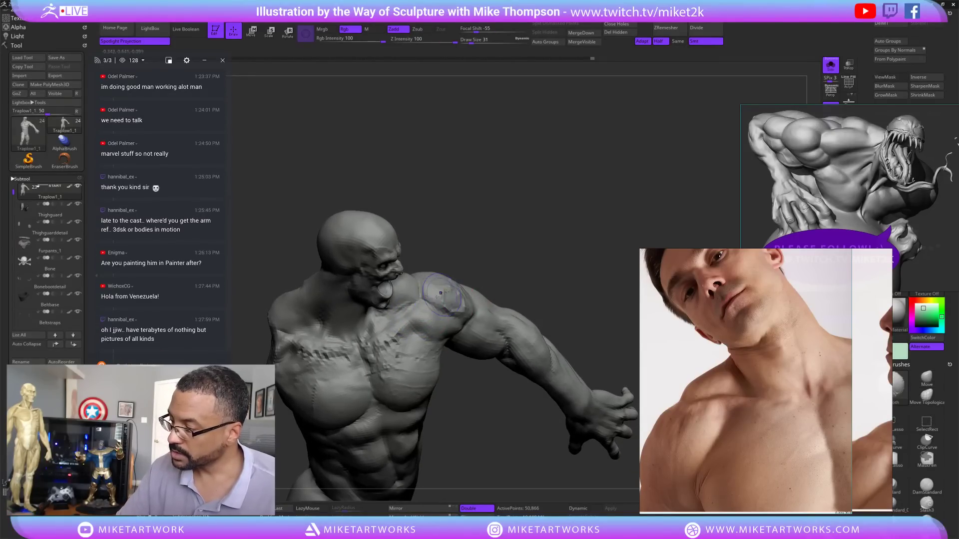
- Refine the transition from the collarbone into the outstretched arm's deltoid, checking it from above
{"action": "left_click_drag", "start_coordinate": [518, 238], "coordinate": [519, 253]}
{"action": "left_click_drag", "start_coordinate": [485, 207], "coordinate": [486, 238]}
{"action": "mouse_move", "coordinate": [420, 288]}
{"action": "right_mouse_down"}
{"action": "mouse_move", "coordinate": [421, 298]}
{"action": "mouse_move", "coordinate": [419, 286]}
{"action": "mouse_move", "coordinate": [492, 216]}
{"action": "right_mouse_up"}
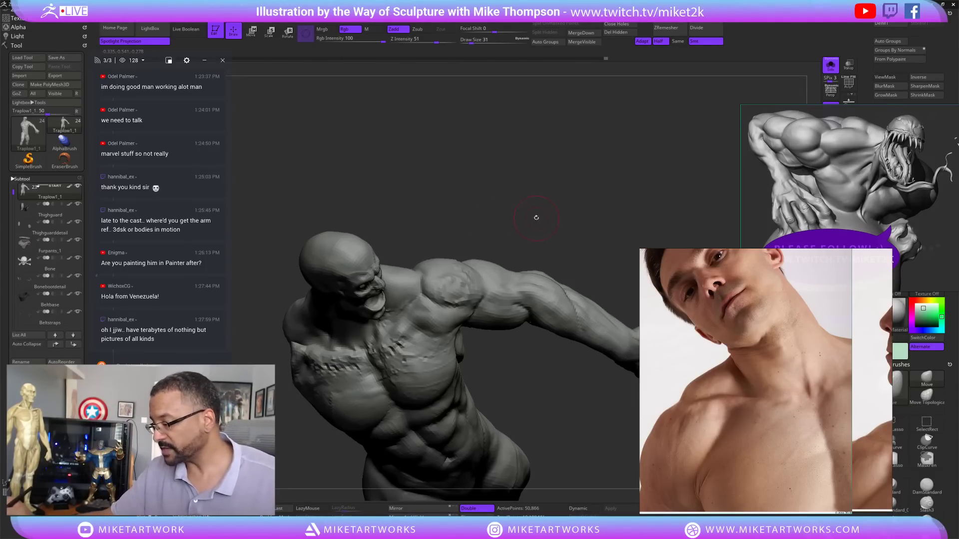
{"action": "mouse_move", "coordinate": [536, 218]}
{"action": "left_mouse_down"}
{"action": "mouse_move", "coordinate": [541, 235]}
{"action": "mouse_move", "coordinate": [546, 220]}
{"action": "left_mouse_up"}
{"action": "mouse_move", "coordinate": [514, 484]}
{"action": "left_mouse_down"}
{"action": "mouse_move", "coordinate": [507, 424]}
{"action": "mouse_move", "coordinate": [471, 320]}
{"action": "left_mouse_up"}
- Set the draw size to 27 and reshape the front deltoid where it meets the upper chest
{"action": "key", "text": "s"}
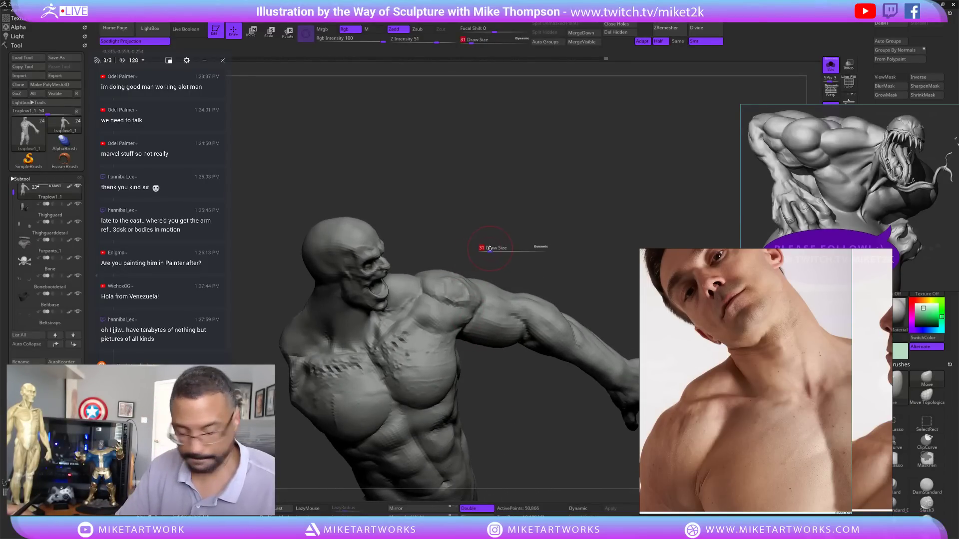
{"action": "left_click_drag", "start_coordinate": [489, 249], "coordinate": [485, 250]}
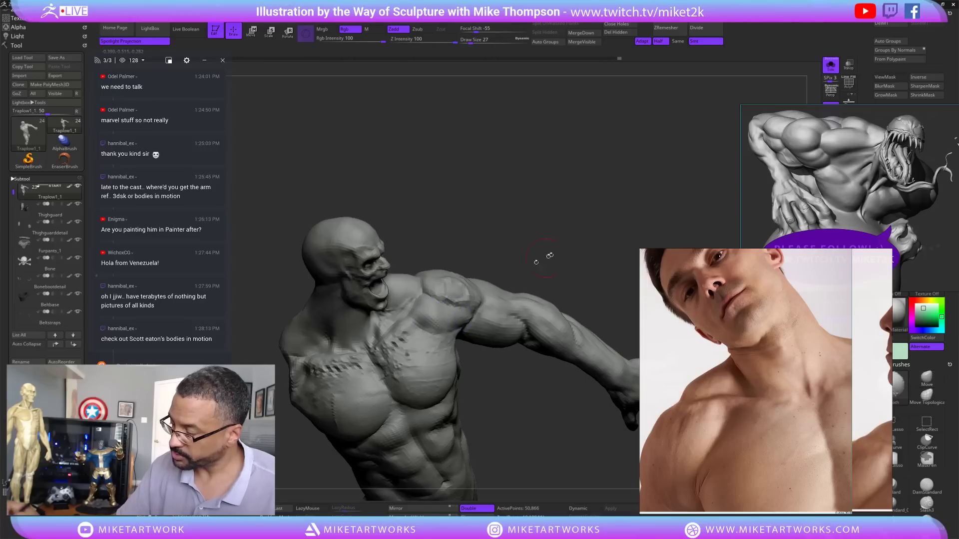
{"action": "left_click_drag", "start_coordinate": [545, 253], "coordinate": [454, 308]}
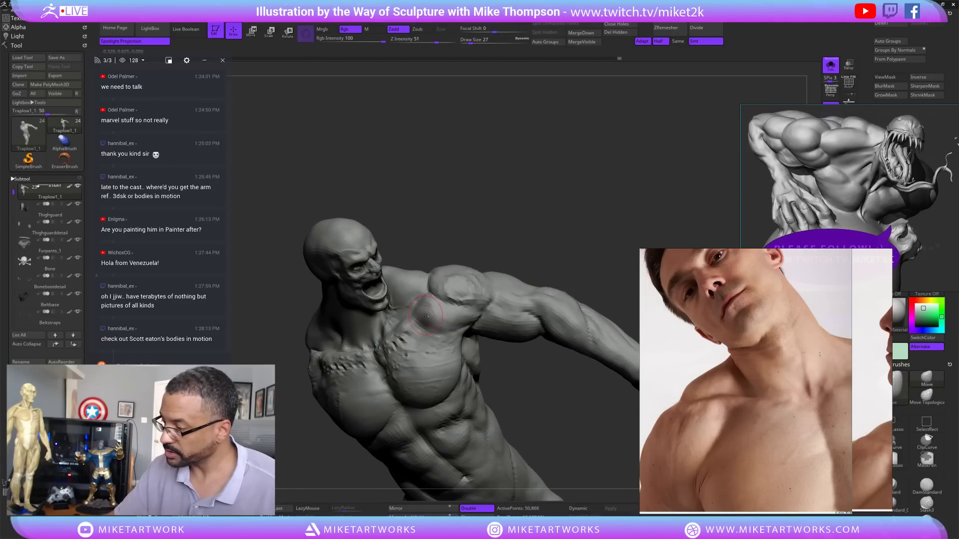
{"action": "left_click_drag", "start_coordinate": [521, 242], "coordinate": [438, 296]}
{"action": "mouse_move", "coordinate": [482, 205]}
{"action": "left_mouse_down"}
{"action": "mouse_move", "coordinate": [544, 223]}
{"action": "mouse_move", "coordinate": [430, 272]}
{"action": "mouse_move", "coordinate": [462, 286]}
{"action": "left_mouse_up"}
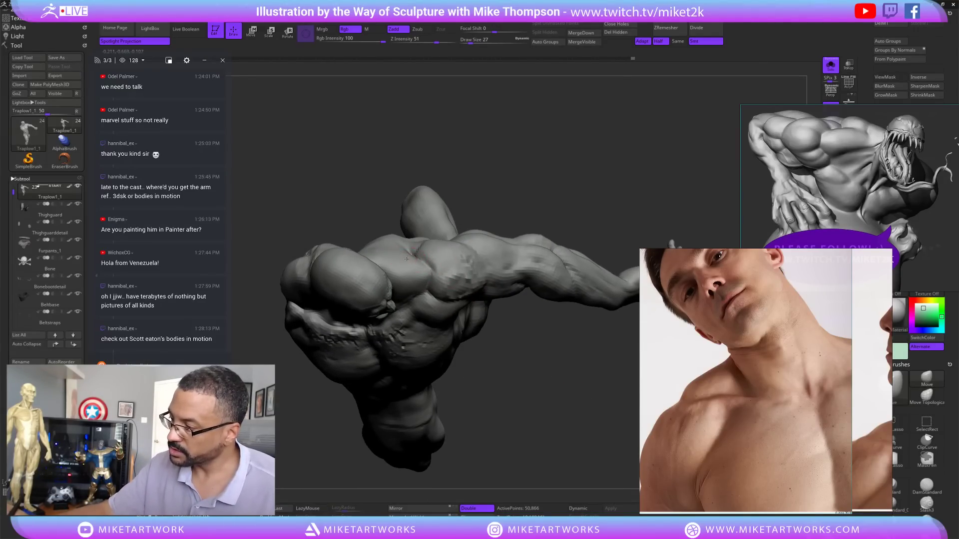
- Adjust the top of the outstretched arm's deltoid and smooth it into the upper pec
{"action": "left_click_drag", "start_coordinate": [524, 215], "coordinate": [514, 172]}
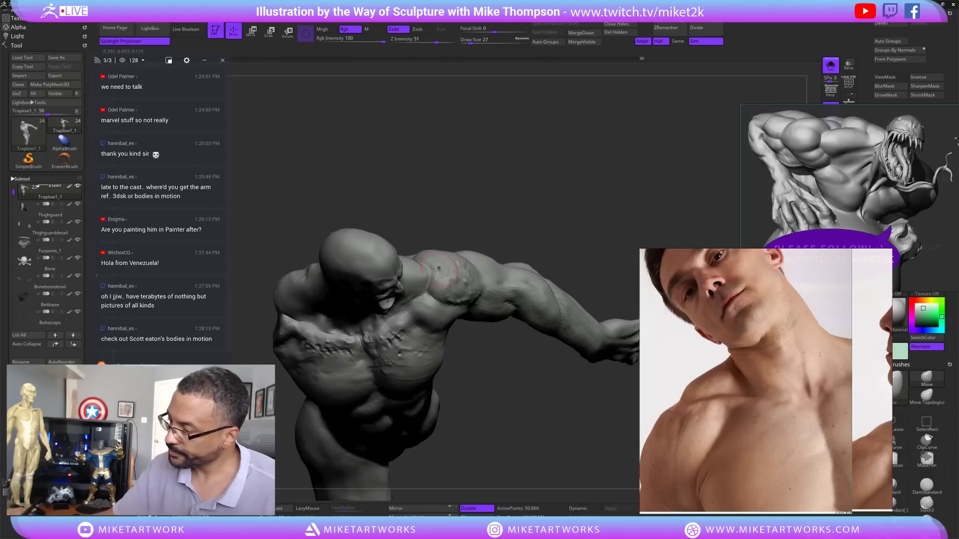
{"action": "left_click_drag", "start_coordinate": [480, 225], "coordinate": [444, 277]}
{"action": "left_click_drag", "start_coordinate": [496, 200], "coordinate": [493, 189]}
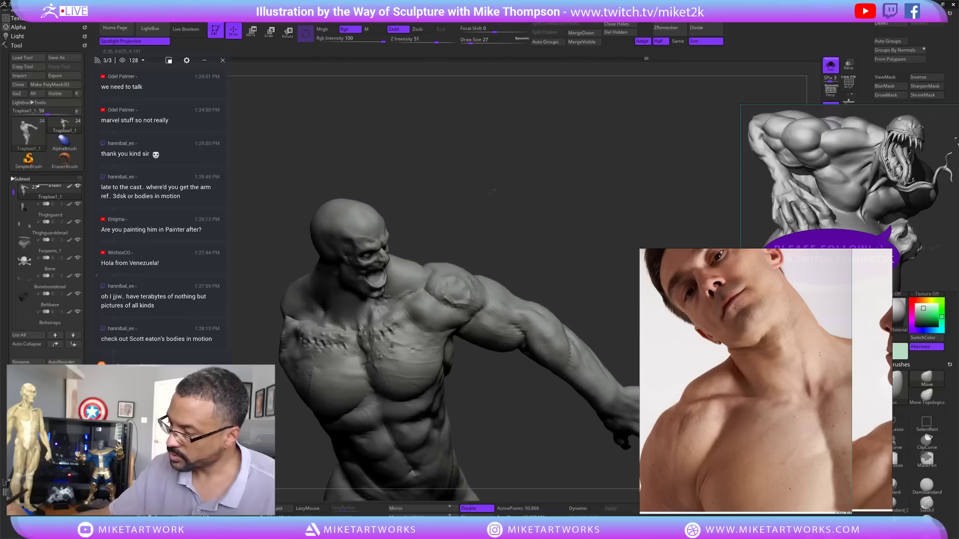
{"action": "left_click_drag", "start_coordinate": [446, 286], "coordinate": [455, 294], "text": "shift"}
{"action": "mouse_move", "coordinate": [516, 422]}
{"action": "left_mouse_down"}
{"action": "mouse_move", "coordinate": [514, 432]}
{"action": "mouse_move", "coordinate": [509, 395]}
{"action": "left_mouse_up"}
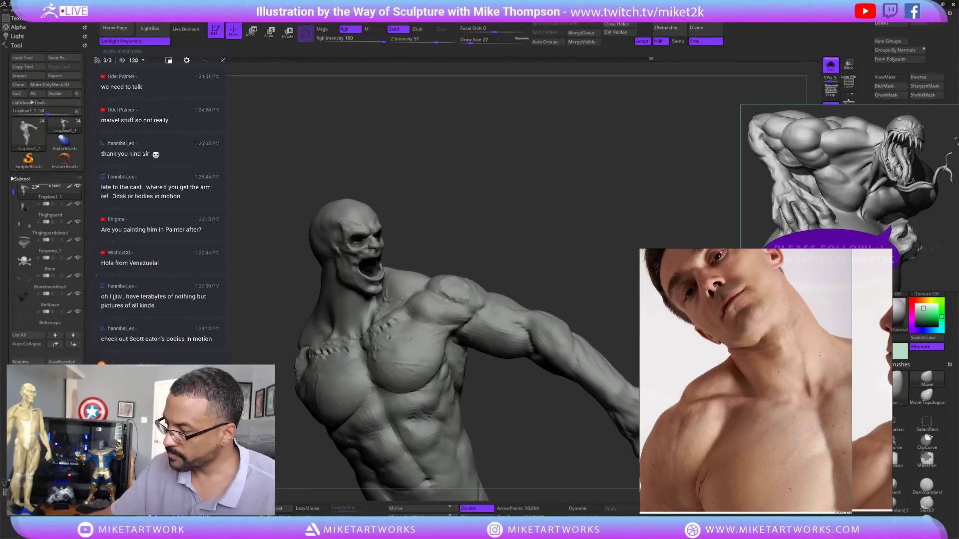
{"action": "left_click_drag", "start_coordinate": [422, 308], "coordinate": [430, 313], "text": "shift"}
- Raise the body mesh by one subdivision level and smooth the side of the neck beneath the jaw and ear
{"action": "left_click_drag", "start_coordinate": [488, 375], "coordinate": [565, 391]}
{"action": "left_click_drag", "start_coordinate": [557, 299], "coordinate": [563, 237], "text": "alt"}
{"action": "mouse_move", "coordinate": [530, 392]}
{"action": "left_mouse_down"}
{"action": "mouse_move", "coordinate": [524, 402]}
{"action": "mouse_move", "coordinate": [561, 384]}
{"action": "left_mouse_up"}
{"action": "key", "text": "d"}
{"action": "left_click_drag", "start_coordinate": [448, 157], "coordinate": [450, 138]}
{"action": "left_click_drag", "start_coordinate": [342, 246], "coordinate": [339, 232], "text": "shift"}
{"action": "mouse_move", "coordinate": [447, 170]}
{"action": "left_mouse_down"}
{"action": "mouse_move", "coordinate": [425, 173]}
{"action": "mouse_move", "coordinate": [322, 255]}
{"action": "left_mouse_up"}
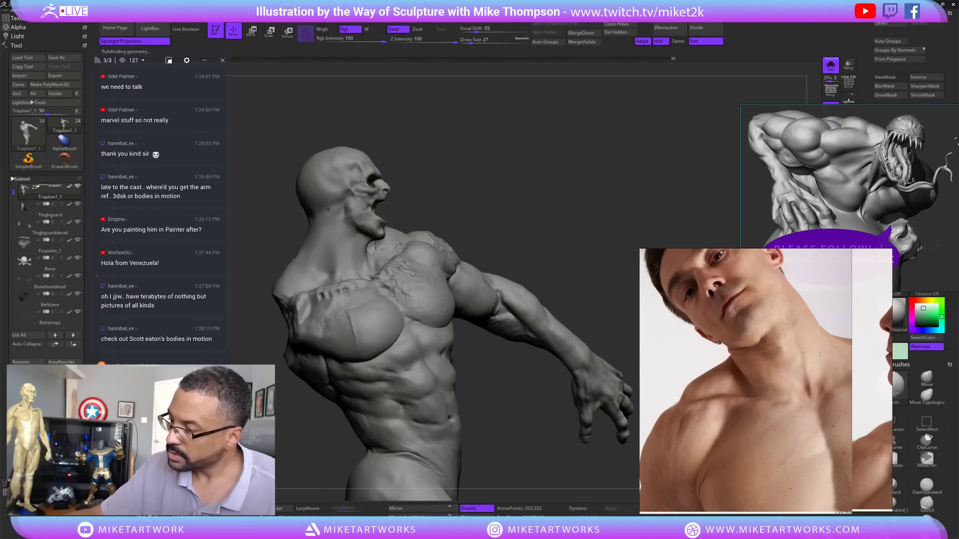
{"action": "left_click_drag", "start_coordinate": [328, 209], "coordinate": [326, 214], "text": "shift"}
{"action": "mouse_move", "coordinate": [523, 176]}
{"action": "left_mouse_down"}
{"action": "mouse_move", "coordinate": [480, 182]}
{"action": "mouse_move", "coordinate": [496, 185]}
{"action": "left_mouse_up"}
- Set the draw size to 13 and smooth the pit of the neck between the collarbones
{"action": "key", "text": "s"}
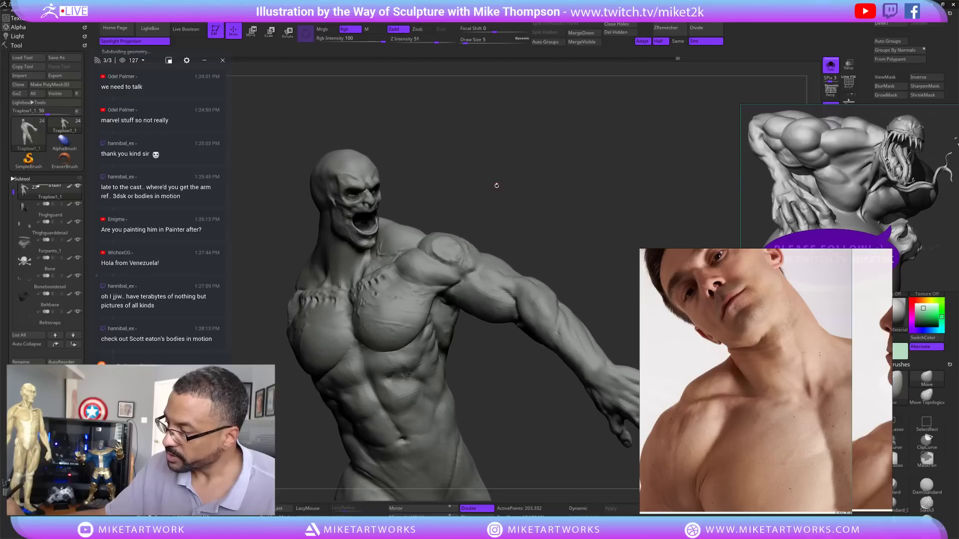
{"action": "key", "text": "s"}
{"action": "key", "text": "shift"}
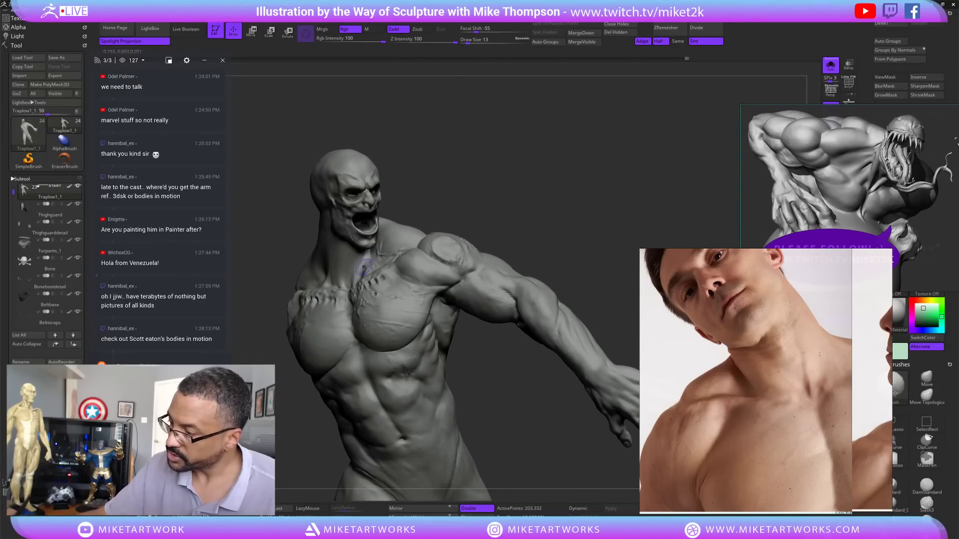
{"action": "mouse_move", "coordinate": [463, 187]}
{"action": "left_mouse_down"}
{"action": "mouse_move", "coordinate": [499, 184]}
{"action": "mouse_move", "coordinate": [472, 176]}
{"action": "mouse_move", "coordinate": [495, 175]}
{"action": "mouse_move", "coordinate": [517, 216]}
{"action": "mouse_move", "coordinate": [547, 219]}
{"action": "mouse_move", "coordinate": [507, 366]}
{"action": "left_mouse_up"}
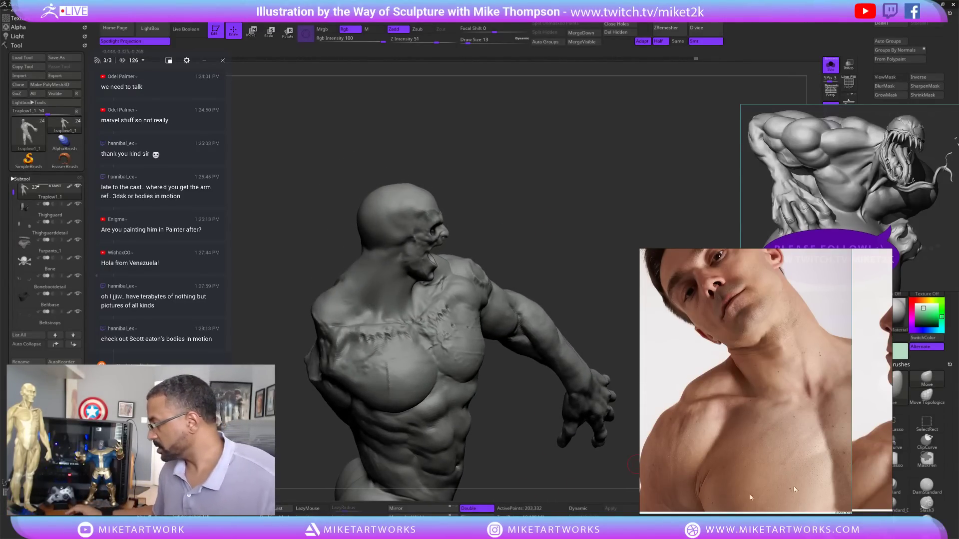
- Bring up the side-profile head and neck photo on the reference board and smooth the base of the neck above the collarbones
{"action": "scroll", "coordinate": [757, 394], "scroll_direction": "down", "scroll_amount": 6}
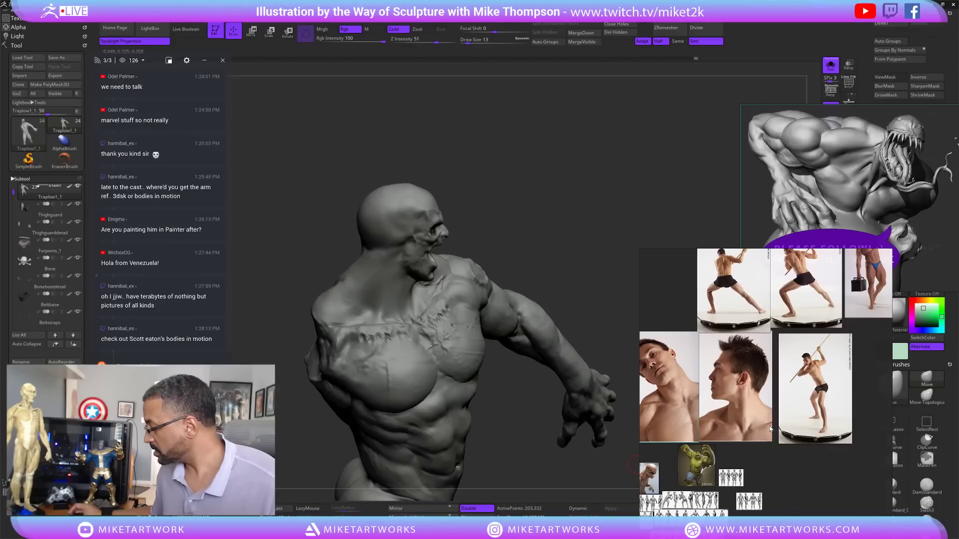
{"action": "scroll", "coordinate": [707, 413], "scroll_direction": "up", "scroll_amount": 4}
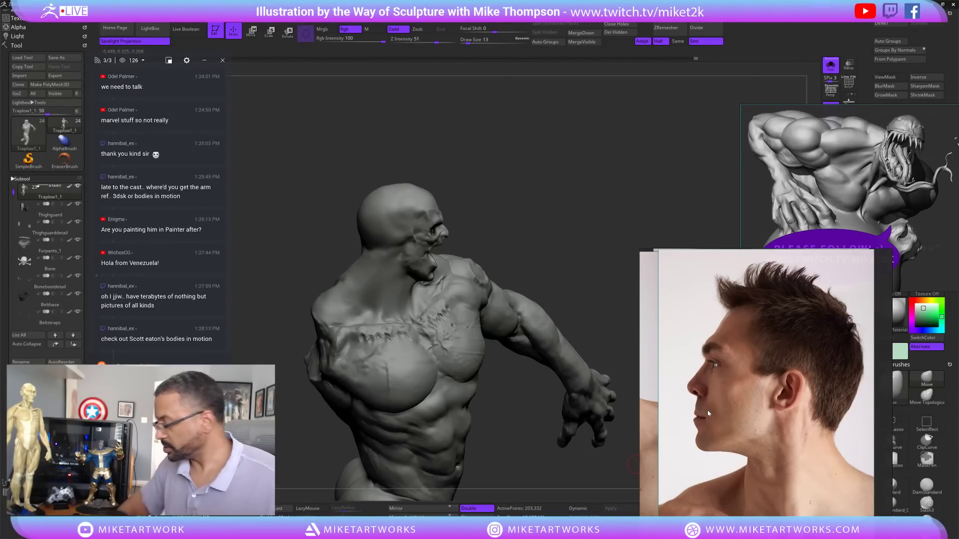
{"action": "mouse_move", "coordinate": [567, 231]}
{"action": "left_mouse_down"}
{"action": "mouse_move", "coordinate": [414, 304]}
{"action": "mouse_move", "coordinate": [507, 230]}
{"action": "mouse_move", "coordinate": [425, 301]}
{"action": "left_mouse_up"}
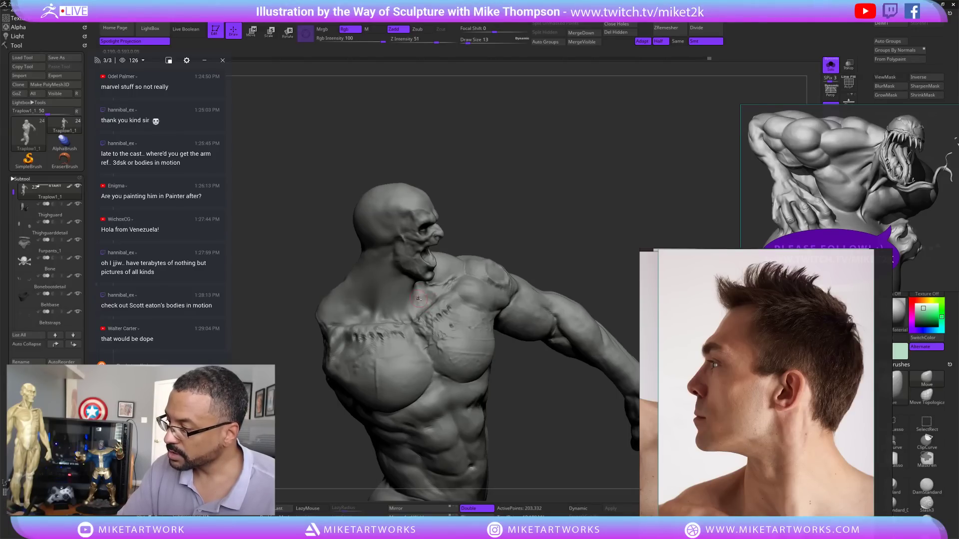
{"action": "key", "text": "shift"}
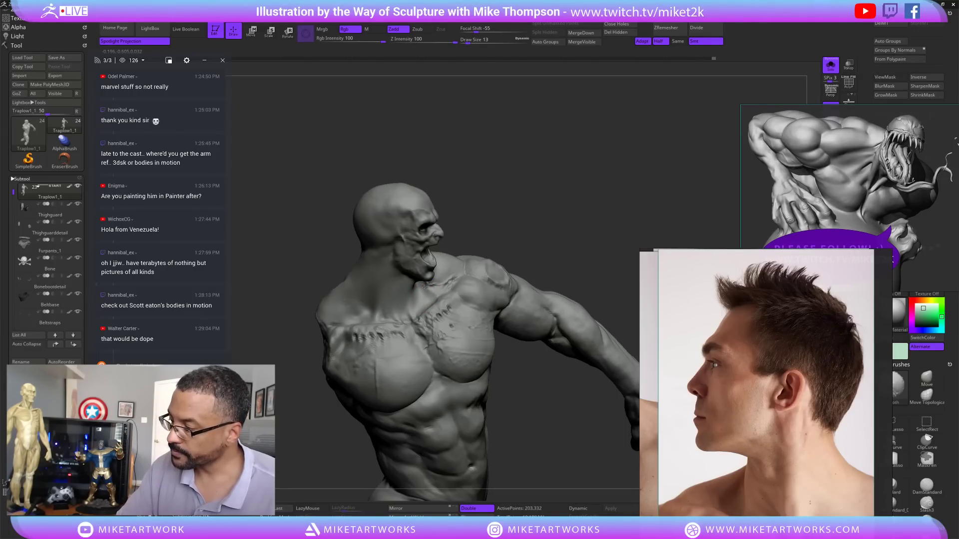
{"action": "mouse_move", "coordinate": [592, 255]}
{"action": "left_mouse_down"}
{"action": "mouse_move", "coordinate": [545, 243]}
{"action": "mouse_move", "coordinate": [569, 265]}
{"action": "mouse_move", "coordinate": [434, 299]}
{"action": "left_mouse_up"}
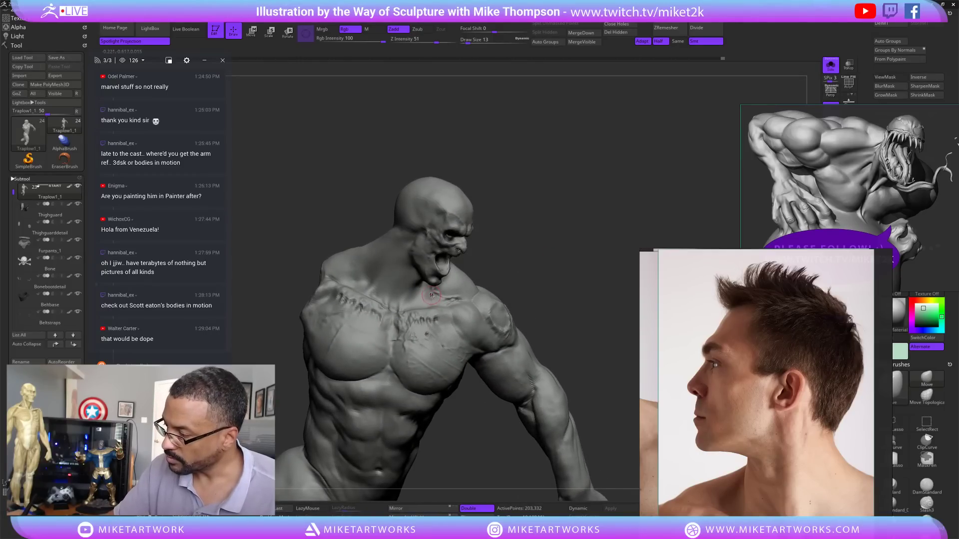
{"action": "key", "text": "shift"}
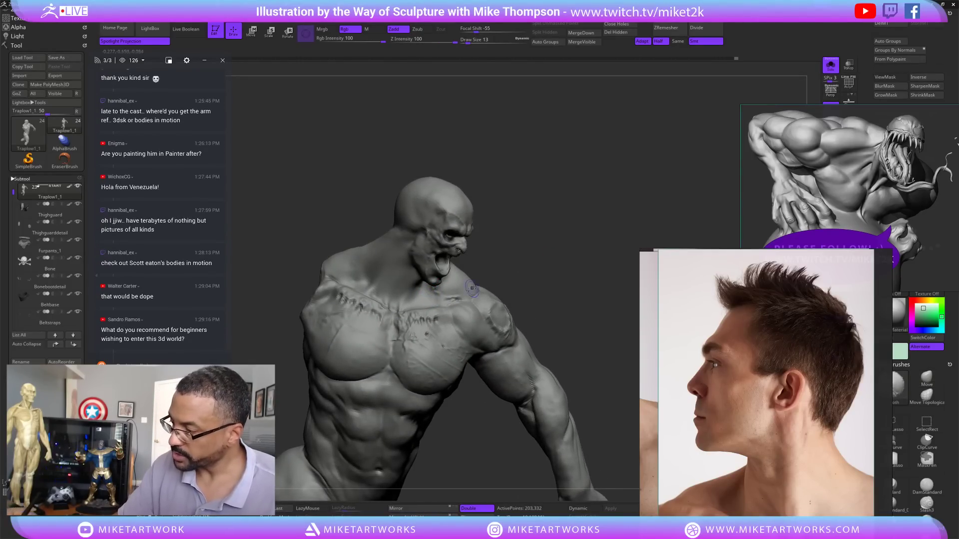
{"action": "mouse_move", "coordinate": [569, 260]}
{"action": "left_mouse_down"}
{"action": "mouse_move", "coordinate": [573, 250]}
{"action": "mouse_move", "coordinate": [555, 274]}
{"action": "mouse_move", "coordinate": [580, 272]}
{"action": "mouse_move", "coordinate": [570, 266]}
{"action": "mouse_move", "coordinate": [572, 345]}
{"action": "left_mouse_up"}
{"action": "mouse_move", "coordinate": [548, 313]}
{"action": "left_mouse_down"}
{"action": "mouse_move", "coordinate": [559, 310]}
{"action": "mouse_move", "coordinate": [575, 329]}
{"action": "left_mouse_up"}
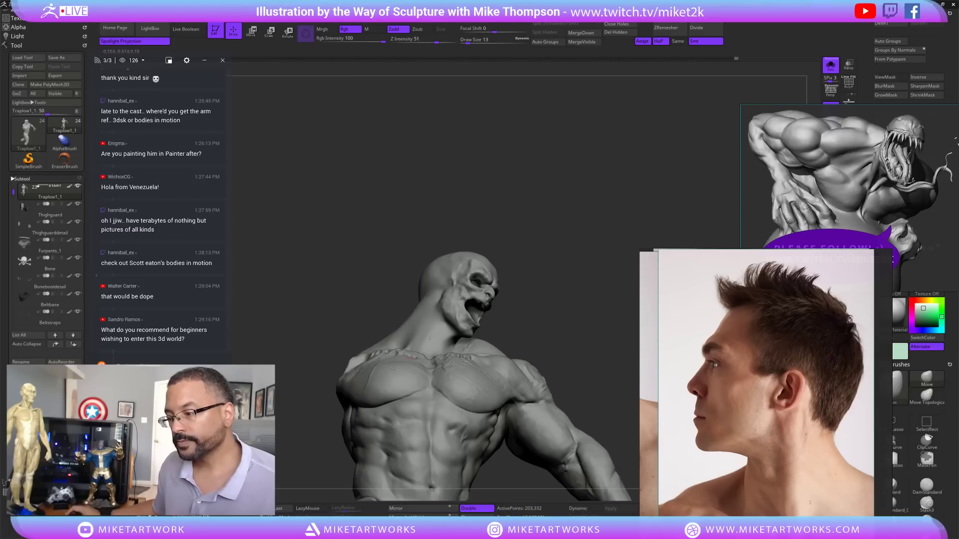
- Shorten the window with the side-profile photo and reposition it beside the torso
{"action": "left_click_drag", "start_coordinate": [747, 396], "coordinate": [700, 270]}
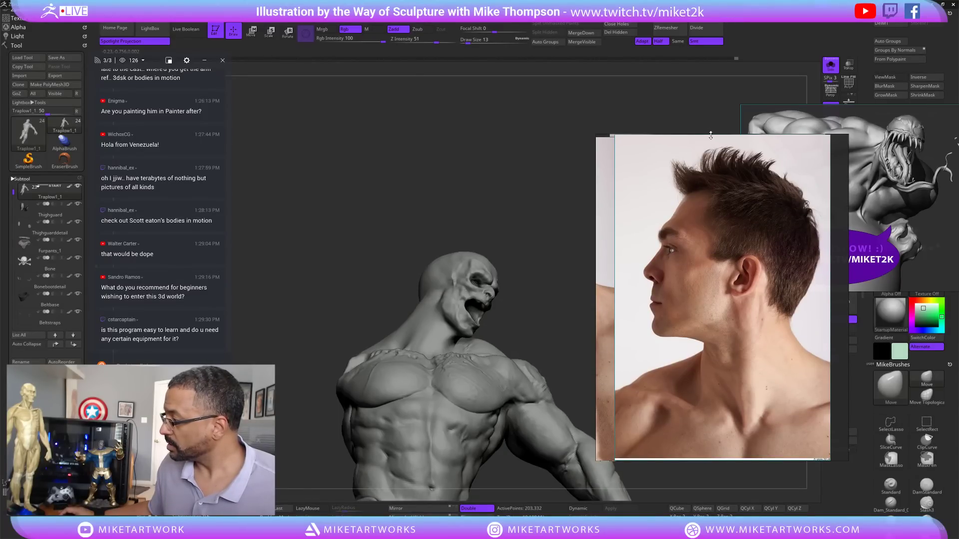
{"action": "left_click_drag", "start_coordinate": [711, 135], "coordinate": [710, 283]}
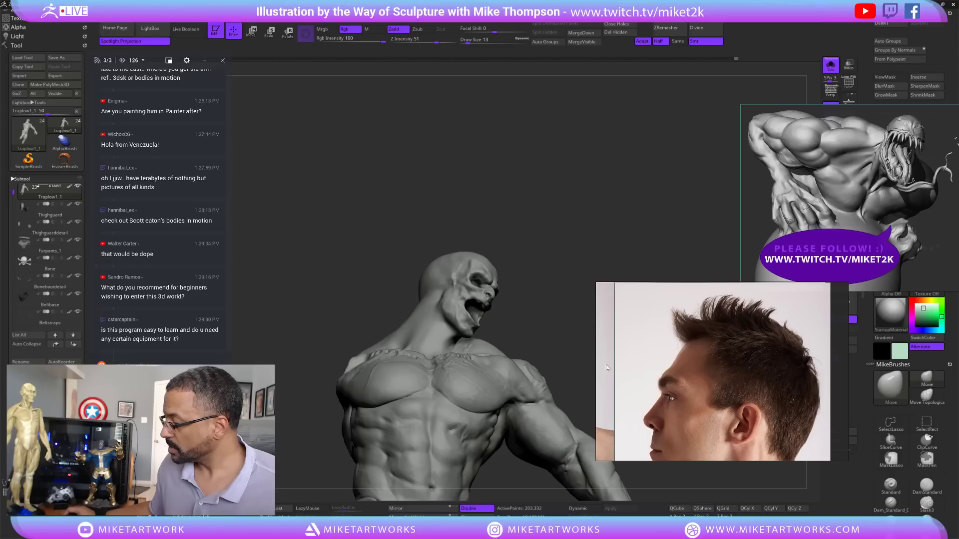
{"action": "right_click_drag", "start_coordinate": [686, 346], "coordinate": [718, 355]}
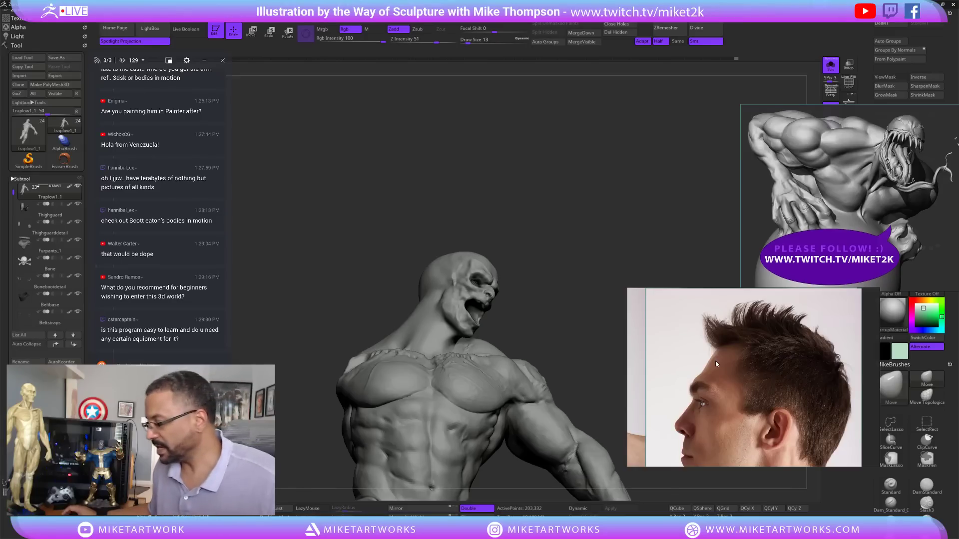
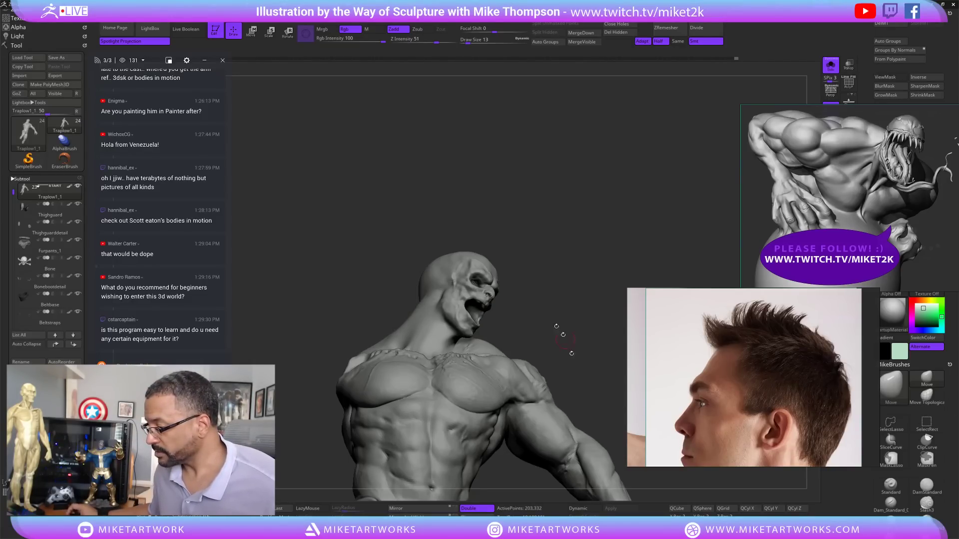
- Reshape the front deltoid and outer pec with the Move brush at draw size 30, and smooth the front of the shoulder
{"action": "mouse_move", "coordinate": [590, 346]}
{"action": "left_mouse_down"}
{"action": "mouse_move", "coordinate": [551, 214]}
{"action": "mouse_move", "coordinate": [534, 302]}
{"action": "mouse_move", "coordinate": [435, 294]}
{"action": "left_mouse_up"}
{"action": "key", "text": "s"}
{"action": "key", "text": "s"}
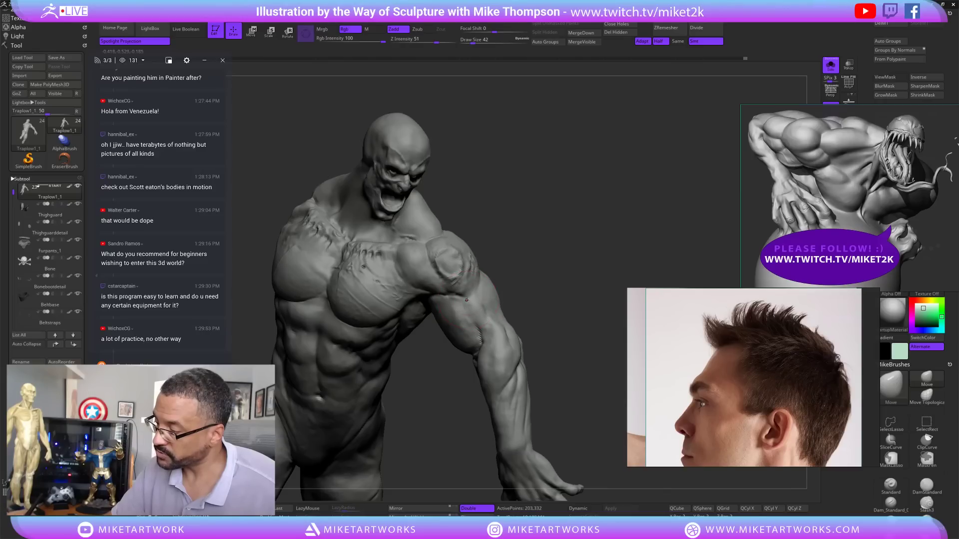
{"action": "mouse_move", "coordinate": [549, 269]}
{"action": "left_mouse_down"}
{"action": "mouse_move", "coordinate": [459, 265]}
{"action": "mouse_move", "coordinate": [574, 259]}
{"action": "mouse_move", "coordinate": [579, 242]}
{"action": "mouse_move", "coordinate": [574, 253]}
{"action": "mouse_move", "coordinate": [595, 263]}
{"action": "mouse_move", "coordinate": [585, 268]}
{"action": "mouse_move", "coordinate": [593, 239]}
{"action": "mouse_move", "coordinate": [574, 242]}
{"action": "left_mouse_up"}
{"action": "key", "text": "s"}
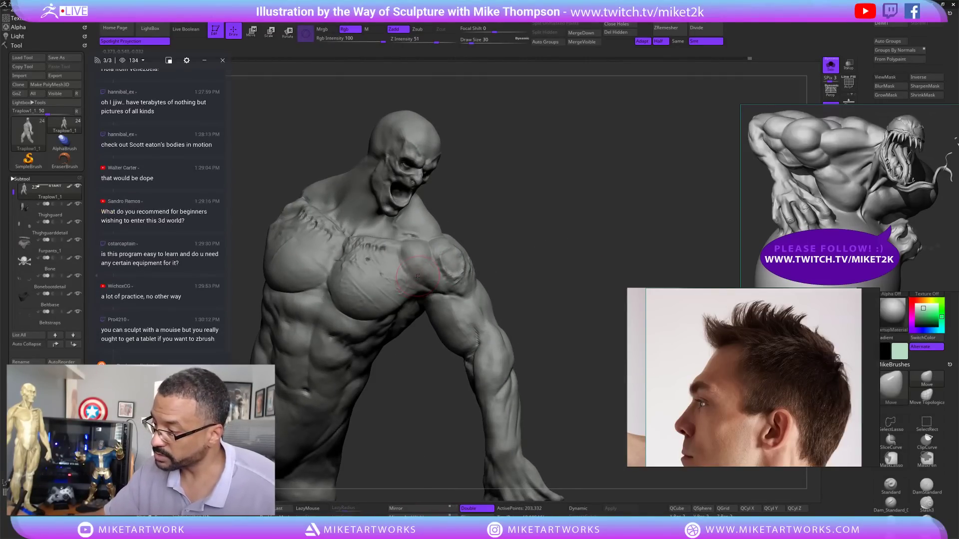
{"action": "key", "text": "shift"}
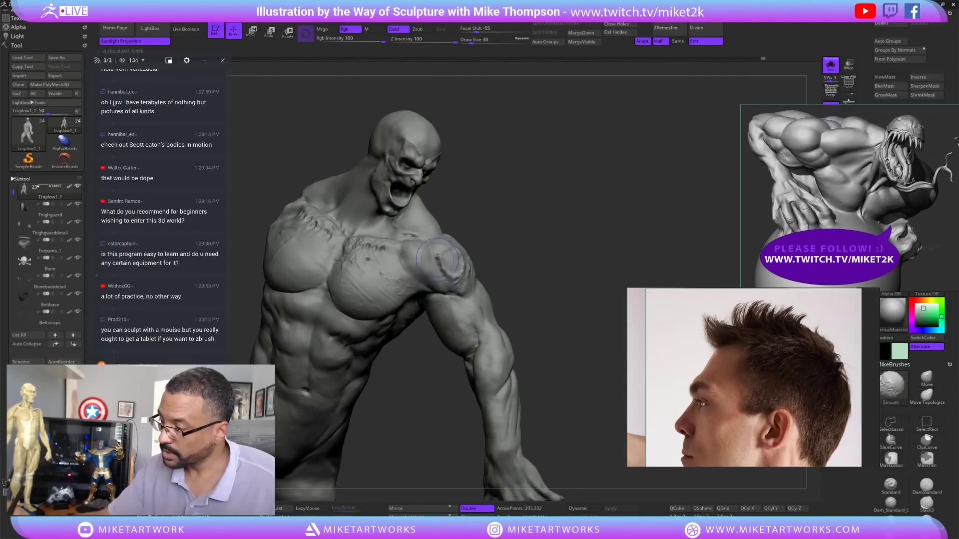
{"action": "mouse_move", "coordinate": [523, 247]}
{"action": "left_mouse_down"}
{"action": "mouse_move", "coordinate": [553, 253]}
{"action": "mouse_move", "coordinate": [528, 251]}
{"action": "left_mouse_up"}
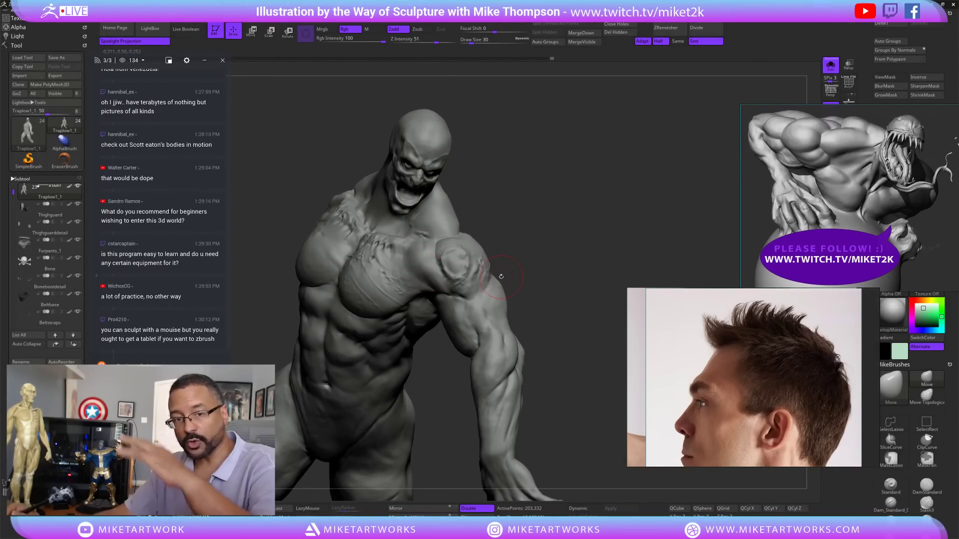
- Set the draw size to 19 and refine the transition between the upper pec and the front deltoid
{"action": "mouse_move", "coordinate": [567, 290]}
{"action": "left_mouse_down"}
{"action": "mouse_move", "coordinate": [576, 259]}
{"action": "mouse_move", "coordinate": [505, 218]}
{"action": "mouse_move", "coordinate": [489, 231]}
{"action": "mouse_move", "coordinate": [486, 223]}
{"action": "left_mouse_up"}
{"action": "key", "text": "s"}
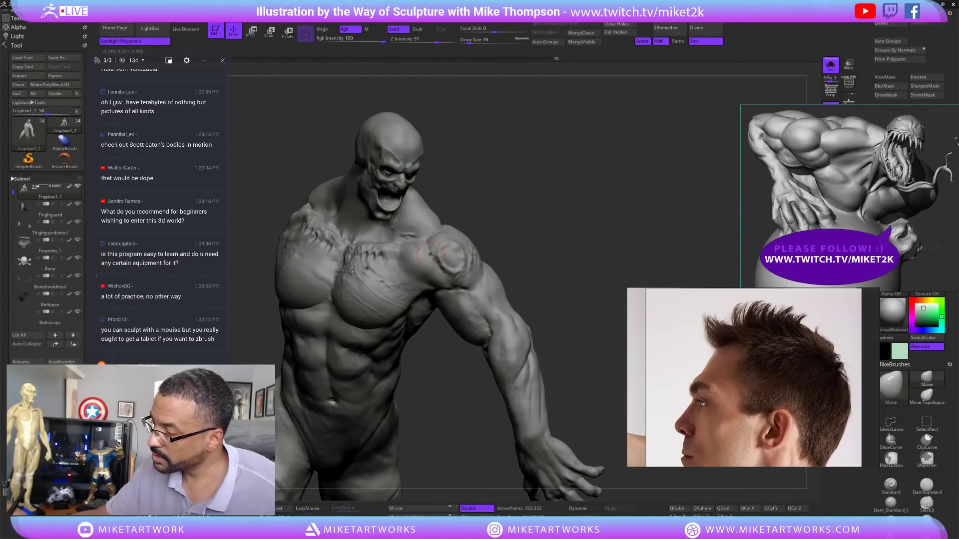
{"action": "left_click_drag", "start_coordinate": [544, 279], "coordinate": [573, 401]}
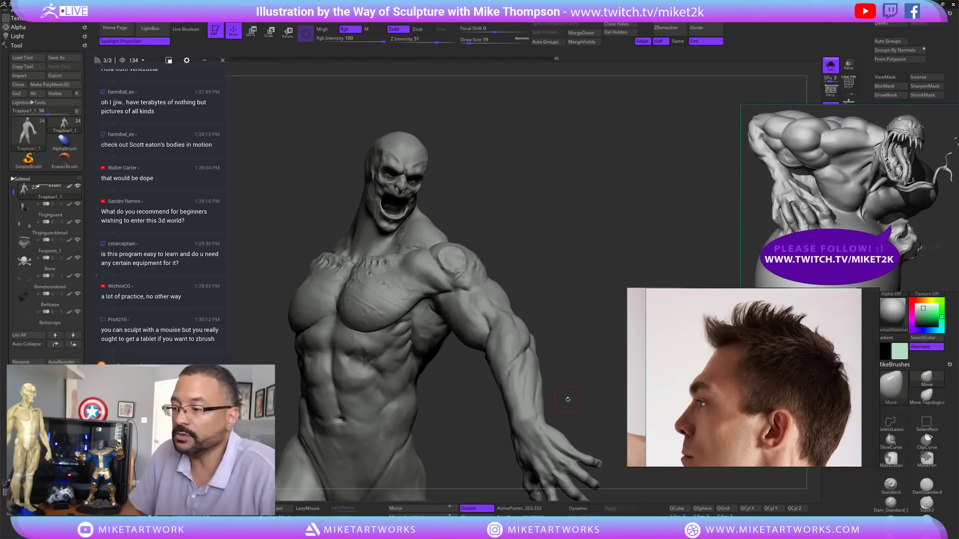
{"action": "mouse_move", "coordinate": [568, 400]}
{"action": "left_mouse_down"}
{"action": "mouse_move", "coordinate": [431, 273]}
{"action": "mouse_move", "coordinate": [435, 266]}
{"action": "mouse_move", "coordinate": [406, 268]}
{"action": "left_mouse_up"}
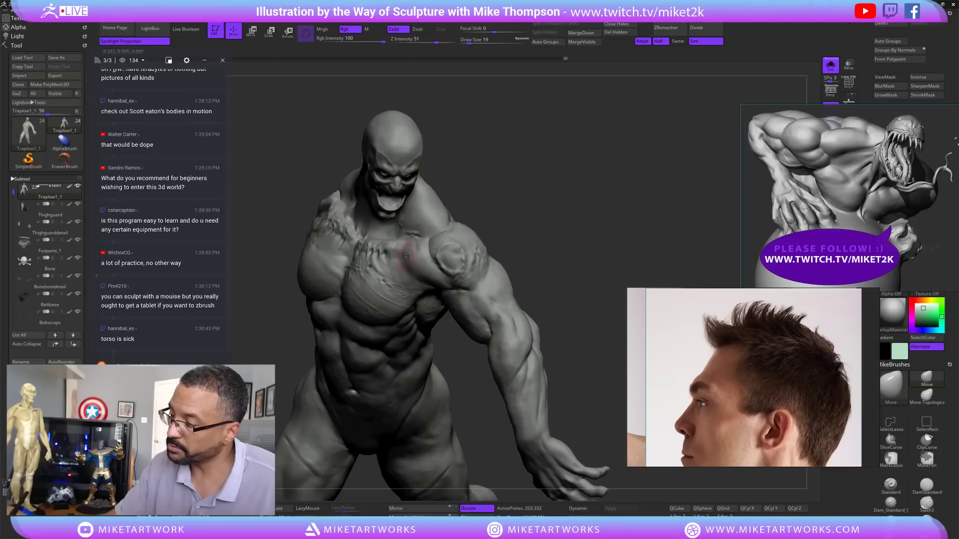
{"action": "mouse_move", "coordinate": [555, 228]}
{"action": "left_mouse_down"}
{"action": "mouse_move", "coordinate": [515, 240]}
{"action": "mouse_move", "coordinate": [525, 220]}
{"action": "mouse_move", "coordinate": [563, 221]}
{"action": "mouse_move", "coordinate": [535, 247]}
{"action": "mouse_move", "coordinate": [572, 378]}
{"action": "left_mouse_up"}
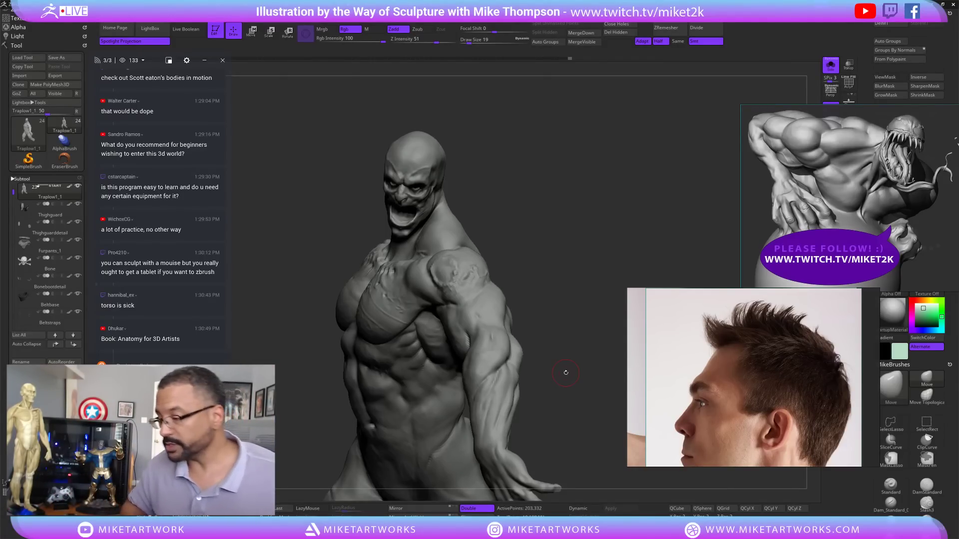
- Smooth the outer and rear surface of the deltoid on the supporting arm
{"action": "mouse_move", "coordinate": [566, 372]}
{"action": "left_mouse_down"}
{"action": "mouse_move", "coordinate": [612, 271]}
{"action": "mouse_move", "coordinate": [599, 279]}
{"action": "left_mouse_up"}
{"action": "key", "text": "shift"}
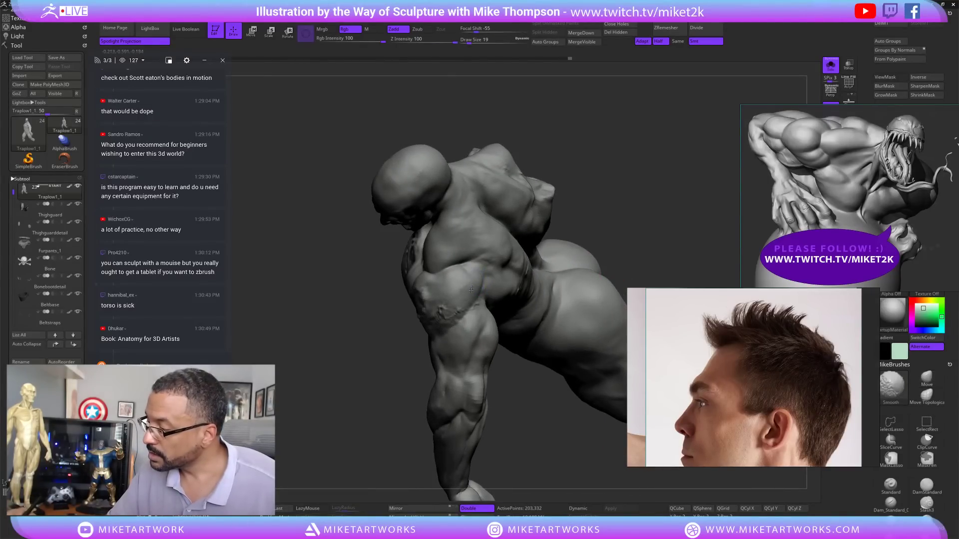
{"action": "left_click_drag", "start_coordinate": [460, 269], "coordinate": [469, 267], "text": "shift"}
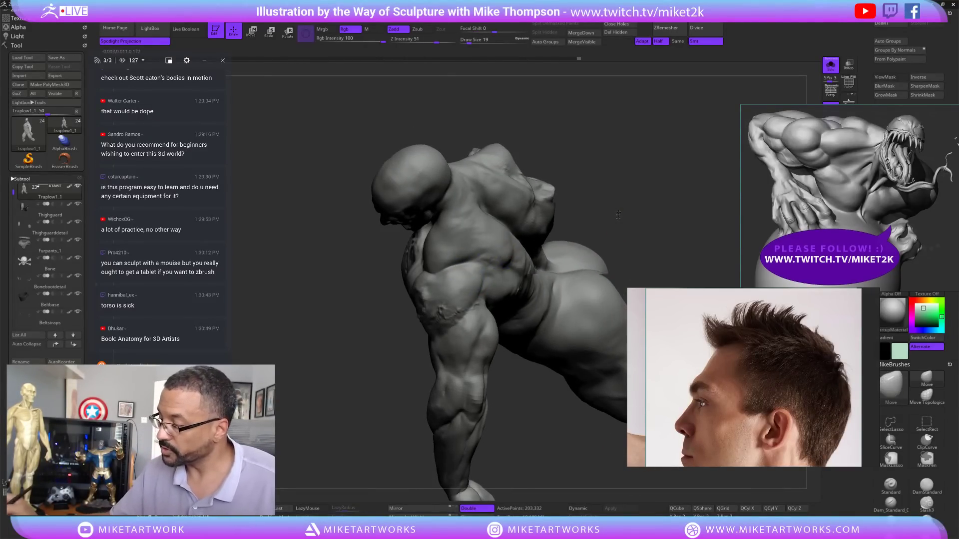
{"action": "left_click_drag", "start_coordinate": [597, 213], "coordinate": [632, 192]}
{"action": "key", "text": "shift"}
{"action": "left_click_drag", "start_coordinate": [446, 263], "coordinate": [458, 258], "text": "shift"}
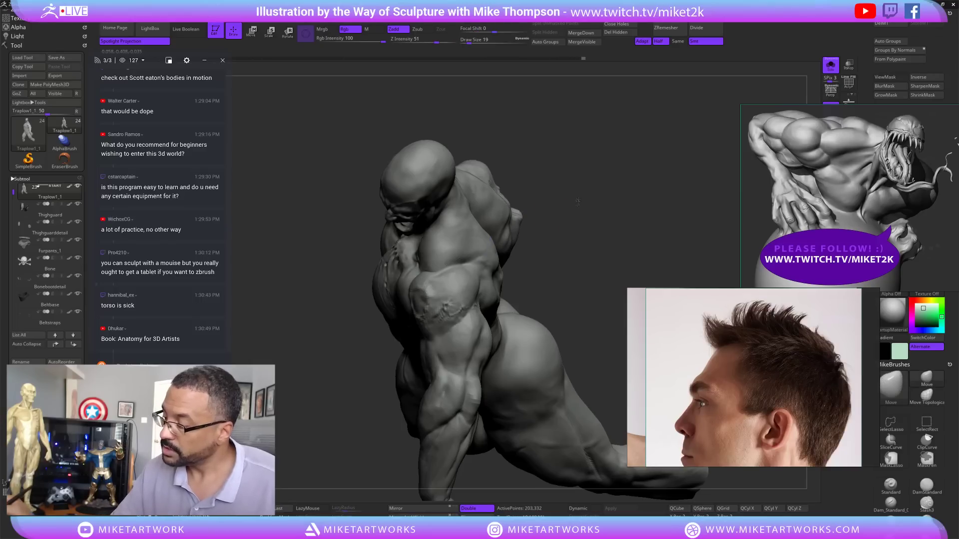
- Lower the body mesh by two subdivision levels and smooth the crease between the rear upper arm and the back
{"action": "left_click_drag", "start_coordinate": [576, 201], "coordinate": [593, 172]}
{"action": "mouse_move", "coordinate": [556, 272]}
{"action": "left_mouse_down"}
{"action": "mouse_move", "coordinate": [627, 271]}
{"action": "mouse_move", "coordinate": [647, 249]}
{"action": "mouse_move", "coordinate": [600, 271]}
{"action": "left_mouse_up"}
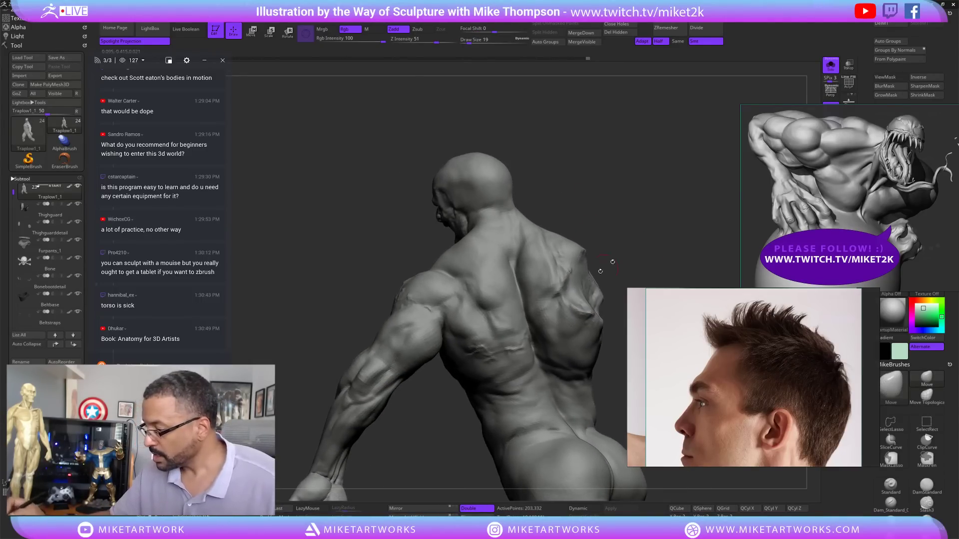
{"action": "left_click_drag", "start_coordinate": [639, 220], "coordinate": [638, 214]}
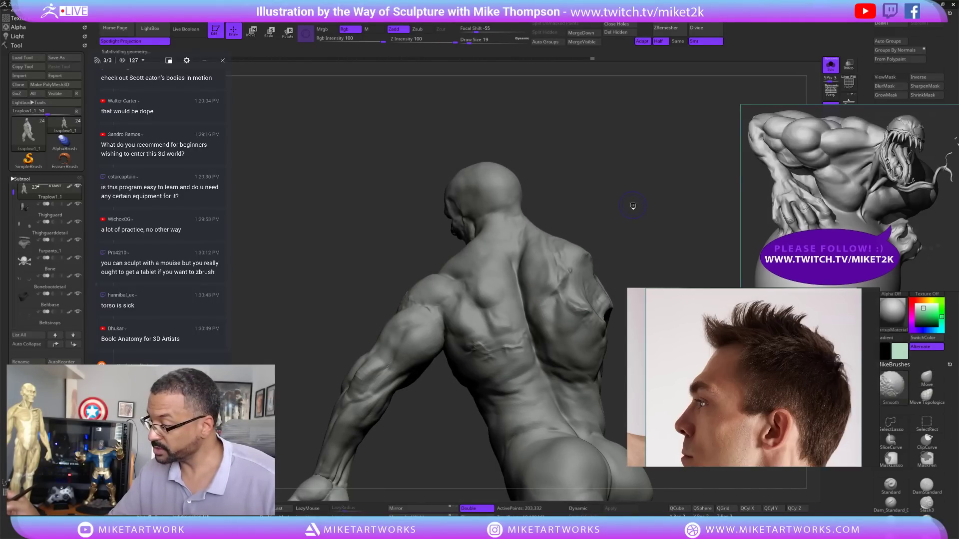
{"action": "key", "text": "shift+d"}
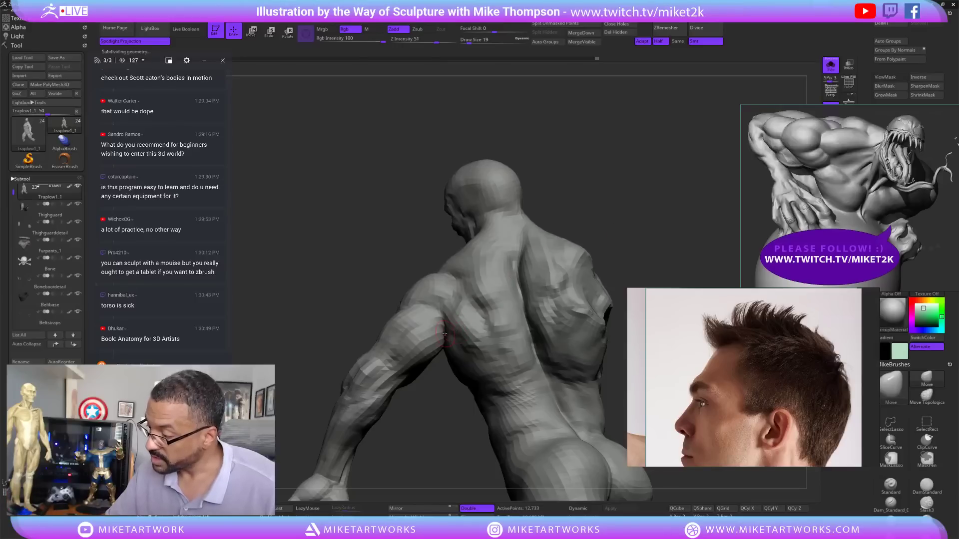
{"action": "left_click_drag", "start_coordinate": [612, 222], "coordinate": [634, 217]}
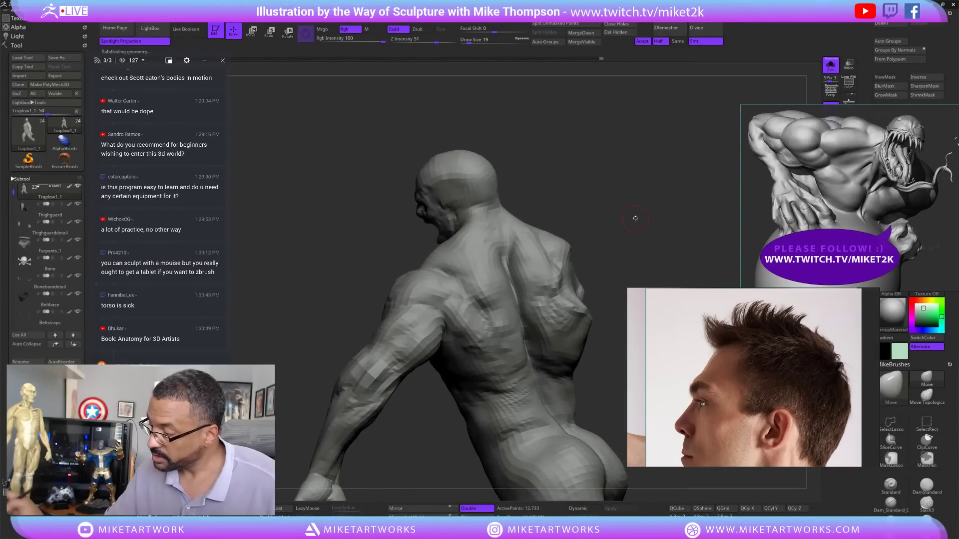
{"action": "left_click_drag", "start_coordinate": [452, 314], "coordinate": [444, 342], "text": "shift"}
{"action": "mouse_move", "coordinate": [651, 218]}
{"action": "left_mouse_down"}
{"action": "mouse_move", "coordinate": [627, 215]}
{"action": "mouse_move", "coordinate": [655, 225]}
{"action": "mouse_move", "coordinate": [615, 258]}
{"action": "left_mouse_up"}
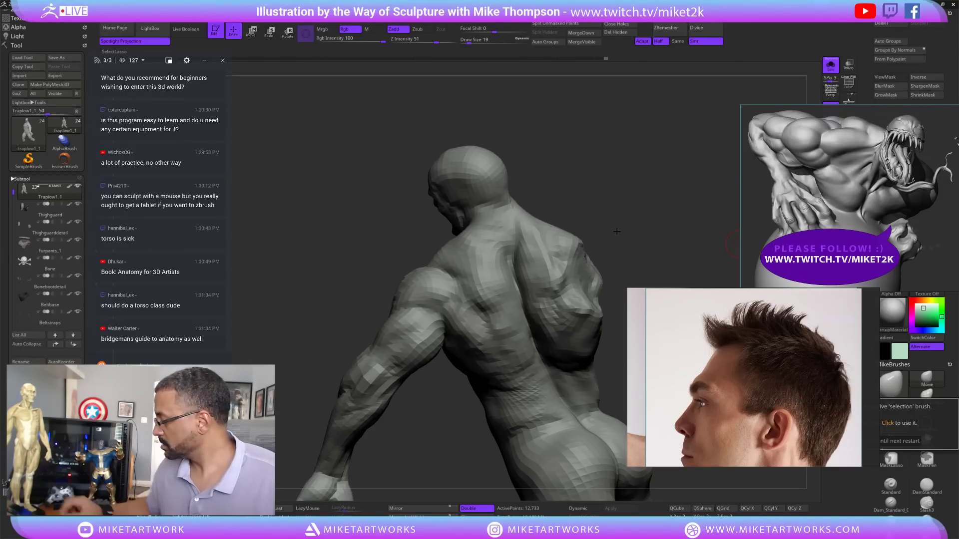
- Move the side-profile photo window higher and shrink the Venom sculpture reference window, fitting the whole figure inside it
{"action": "mouse_move", "coordinate": [813, 337]}
{"action": "left_mouse_down"}
{"action": "mouse_move", "coordinate": [729, 203]}
{"action": "mouse_move", "coordinate": [809, 286]}
{"action": "left_mouse_up"}
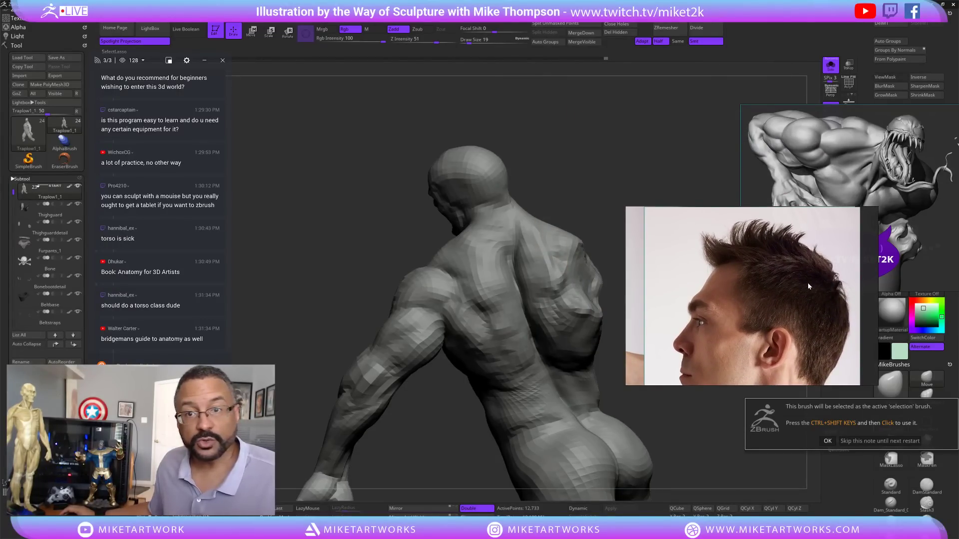
{"action": "left_click_drag", "start_coordinate": [902, 195], "coordinate": [770, 147]}
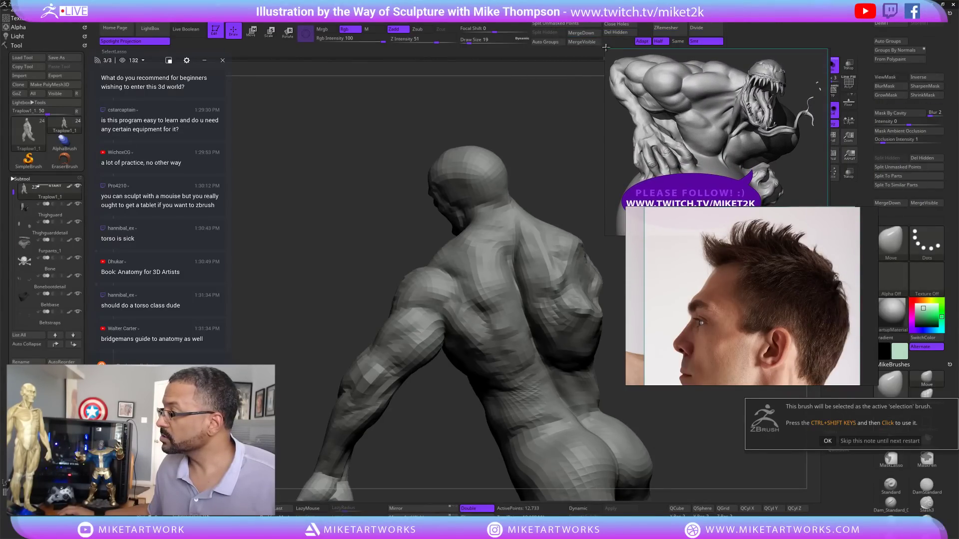
{"action": "left_click_drag", "start_coordinate": [604, 50], "coordinate": [685, 134]}
{"action": "left_click_drag", "start_coordinate": [766, 177], "coordinate": [744, 100]}
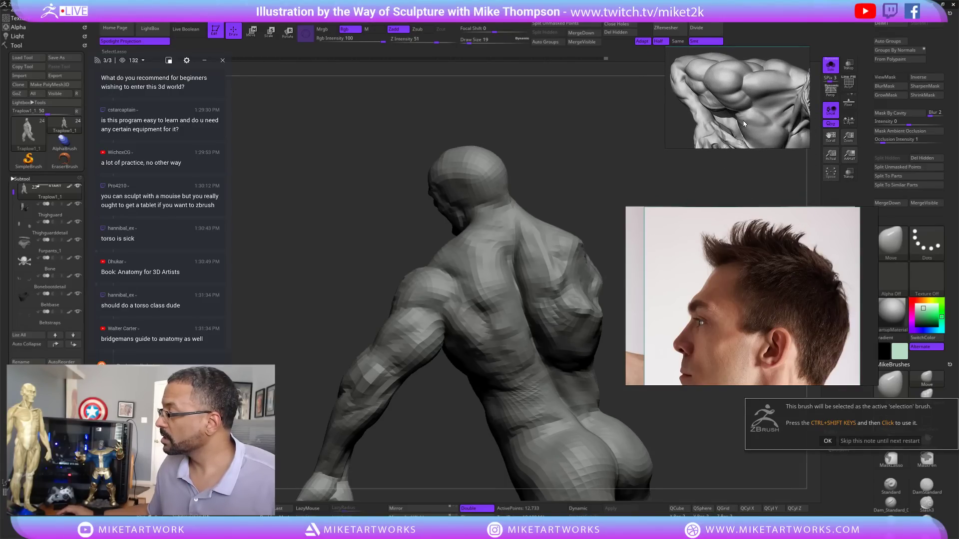
{"action": "scroll", "coordinate": [743, 124], "scroll_direction": "down", "scroll_amount": 3}
{"action": "middle_click_drag", "start_coordinate": [743, 124], "coordinate": [741, 90]}
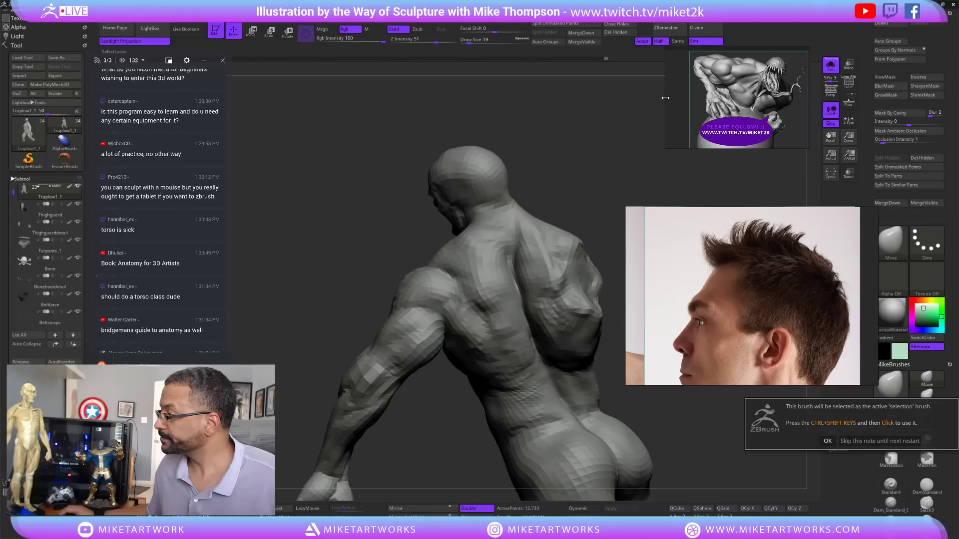
- Fine-tune the Venom reference window's size and reframe the sculpture within it
{"action": "left_click_drag", "start_coordinate": [665, 97], "coordinate": [698, 100]}
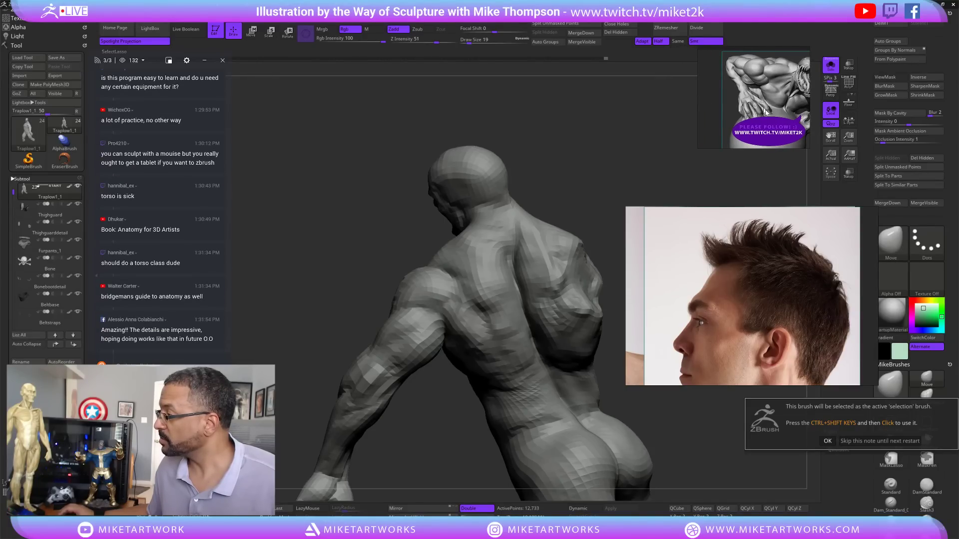
{"action": "middle_click_drag", "start_coordinate": [763, 111], "coordinate": [737, 107]}
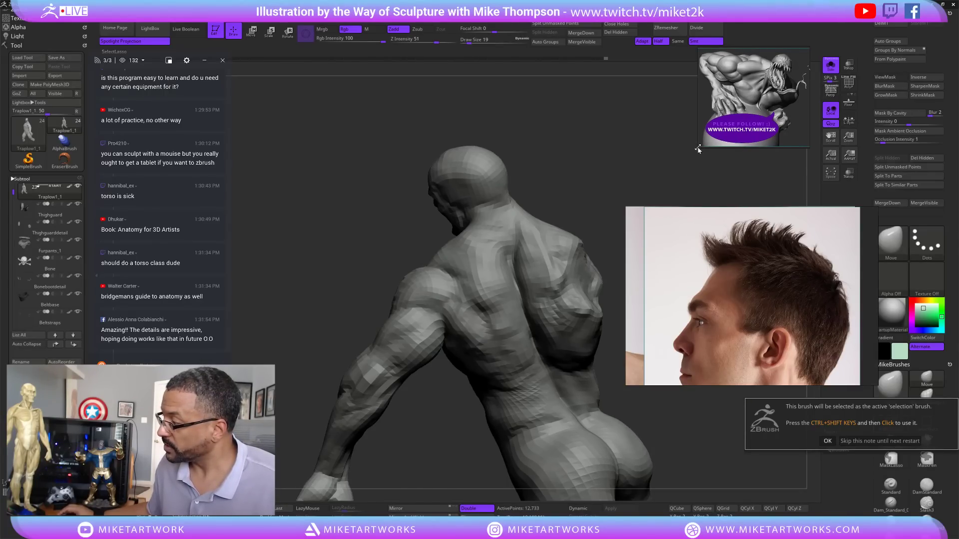
{"action": "left_click_drag", "start_coordinate": [699, 149], "coordinate": [680, 165]}
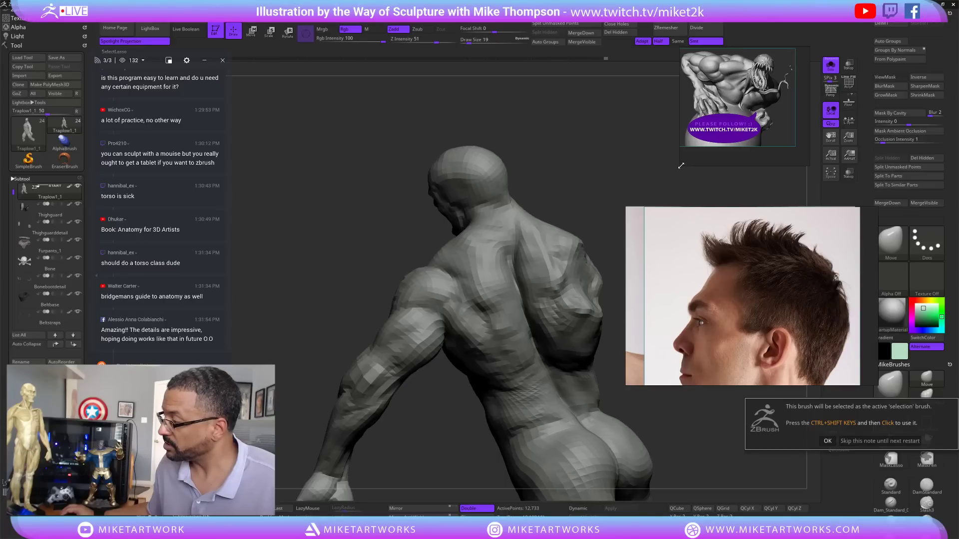
{"action": "middle_click_drag", "start_coordinate": [748, 123], "coordinate": [760, 130]}
{"action": "scroll", "coordinate": [760, 130], "scroll_direction": "up", "scroll_amount": 2}
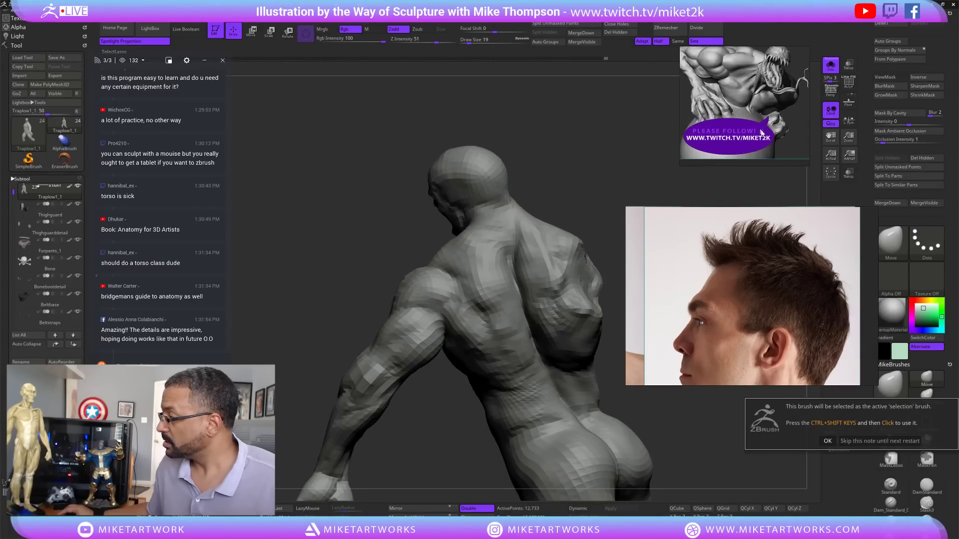
- Arrange the Venom and side-profile reference images one above the other, and dismiss the selection-brush note
{"action": "scroll", "coordinate": [758, 122], "scroll_direction": "down", "scroll_amount": 1}
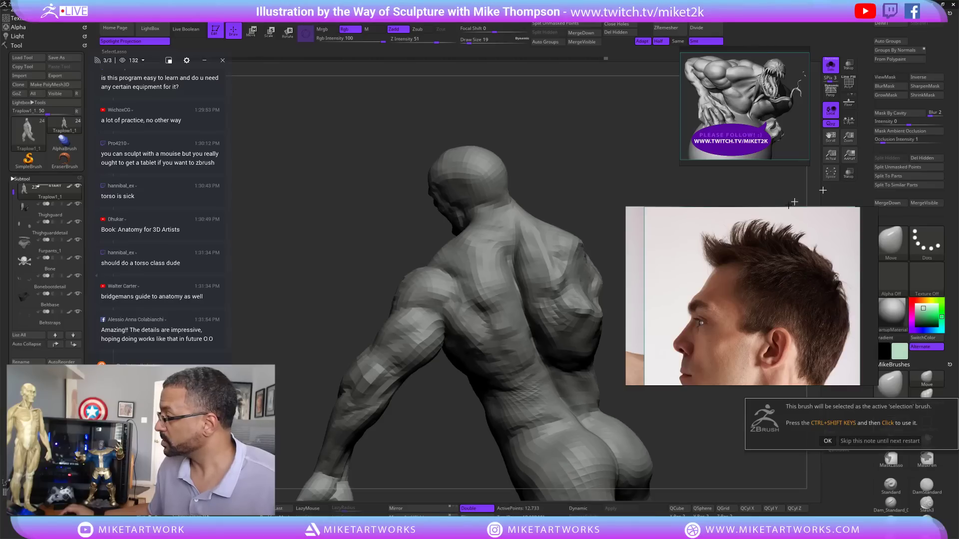
{"action": "right_click_drag", "start_coordinate": [777, 299], "coordinate": [755, 256]}
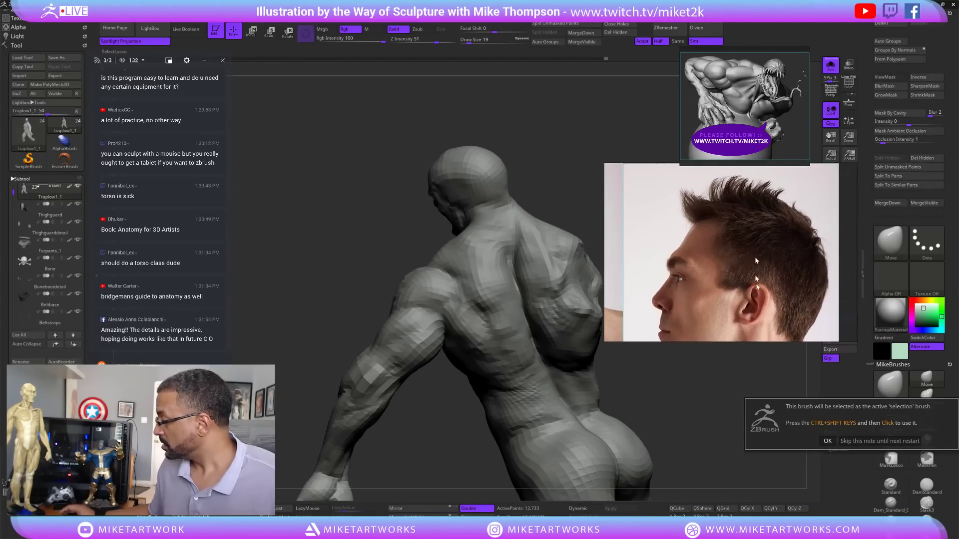
{"action": "left_click", "coordinate": [847, 442]}
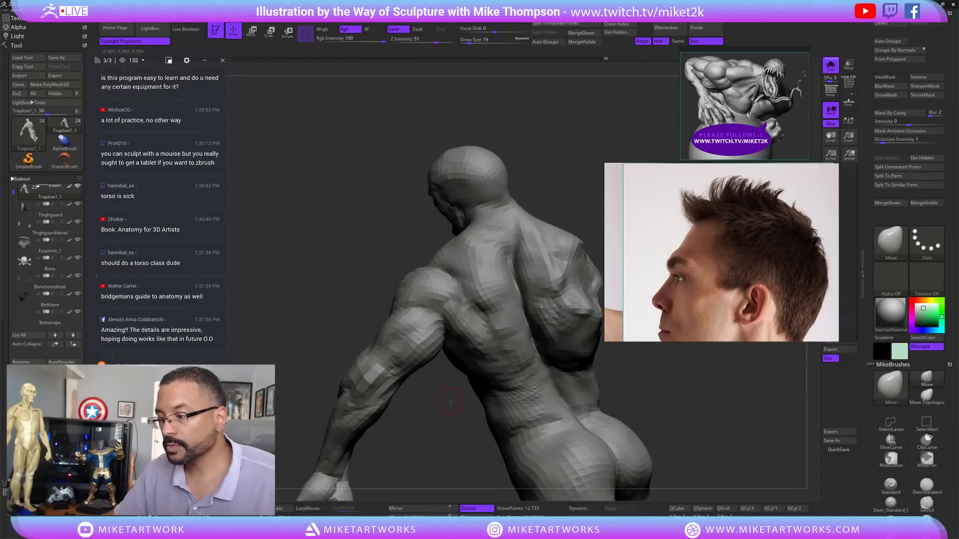
- Isolate the armpit area between the upper arm and the back, and smooth its crease at the low subdivision level
{"action": "mouse_move", "coordinate": [466, 397]}
{"action": "left_mouse_down", "text": "ctrl+shift"}
{"action": "mouse_move", "coordinate": [444, 300]}
{"action": "mouse_move", "coordinate": [420, 379]}
{"action": "mouse_move", "coordinate": [439, 417]}
{"action": "left_mouse_up", "text": "ctrl+shift"}
{"action": "mouse_move", "coordinate": [482, 453]}
{"action": "left_mouse_down"}
{"action": "mouse_move", "coordinate": [558, 400]}
{"action": "mouse_move", "coordinate": [549, 399]}
{"action": "mouse_move", "coordinate": [561, 403]}
{"action": "mouse_move", "coordinate": [543, 419]}
{"action": "mouse_move", "coordinate": [541, 440]}
{"action": "mouse_move", "coordinate": [540, 422]}
{"action": "left_mouse_up"}
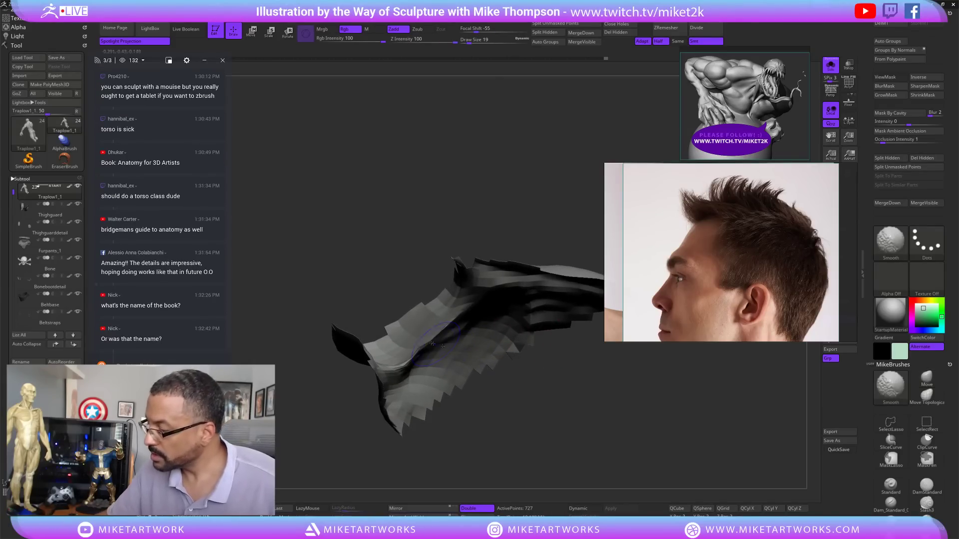
{"action": "left_click_drag", "start_coordinate": [408, 366], "coordinate": [453, 322], "text": "shift"}
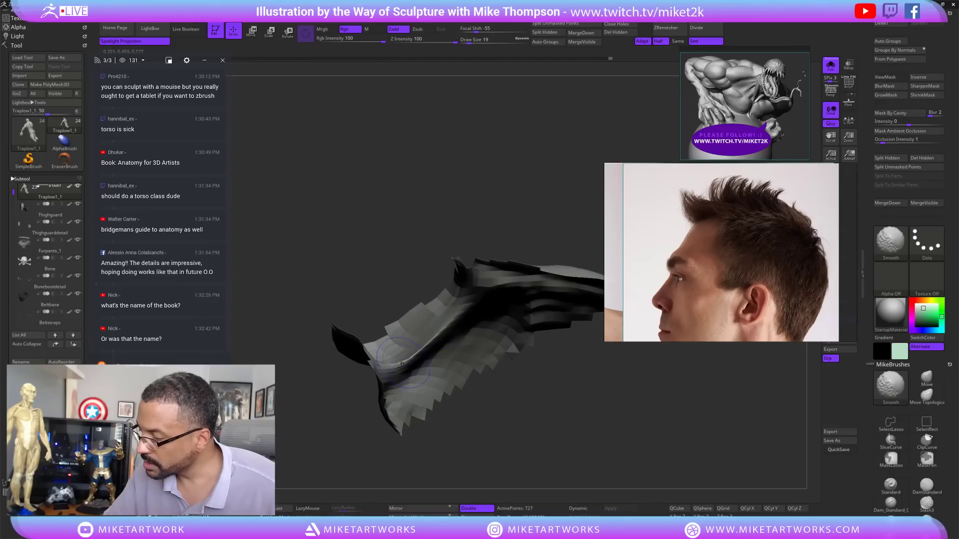
{"action": "left_click_drag", "start_coordinate": [557, 411], "coordinate": [401, 375]}
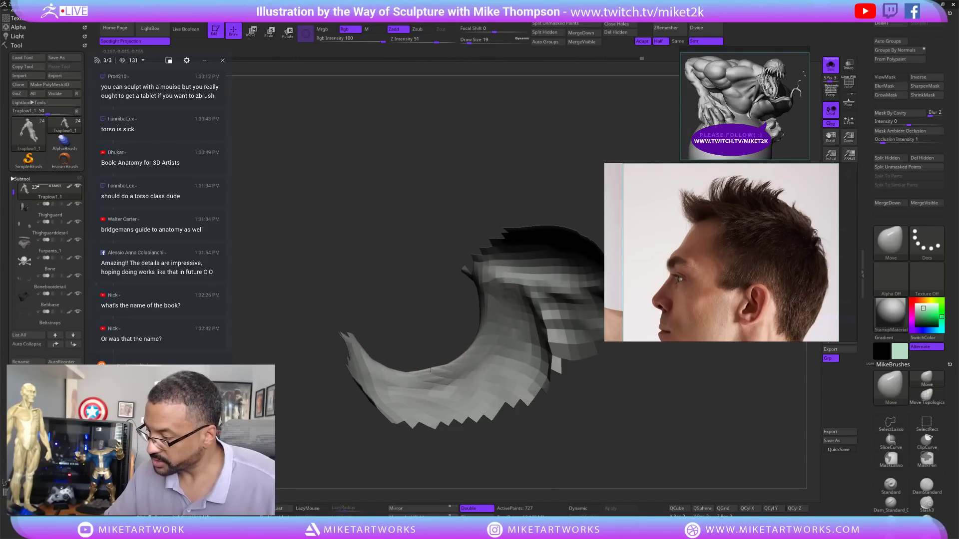
{"action": "left_click_drag", "start_coordinate": [415, 364], "coordinate": [453, 364]}
{"action": "mouse_move", "coordinate": [534, 300]}
{"action": "left_mouse_down"}
{"action": "mouse_move", "coordinate": [548, 283]}
{"action": "mouse_move", "coordinate": [434, 352]}
{"action": "mouse_move", "coordinate": [484, 390]}
{"action": "left_mouse_up"}
{"action": "mouse_move", "coordinate": [505, 342]}
{"action": "left_mouse_down"}
{"action": "mouse_move", "coordinate": [529, 318]}
{"action": "mouse_move", "coordinate": [541, 261]}
{"action": "mouse_move", "coordinate": [591, 258]}
{"action": "mouse_move", "coordinate": [611, 409]}
{"action": "mouse_move", "coordinate": [468, 412]}
{"action": "left_mouse_up"}
- Raise the isolated mesh by several subdivision levels and smooth the folds running through the armpit area
{"action": "key", "text": "ctrl+d"}
{"action": "key", "text": "ctrl+d"}
{"action": "key", "text": "ctrl+d"}
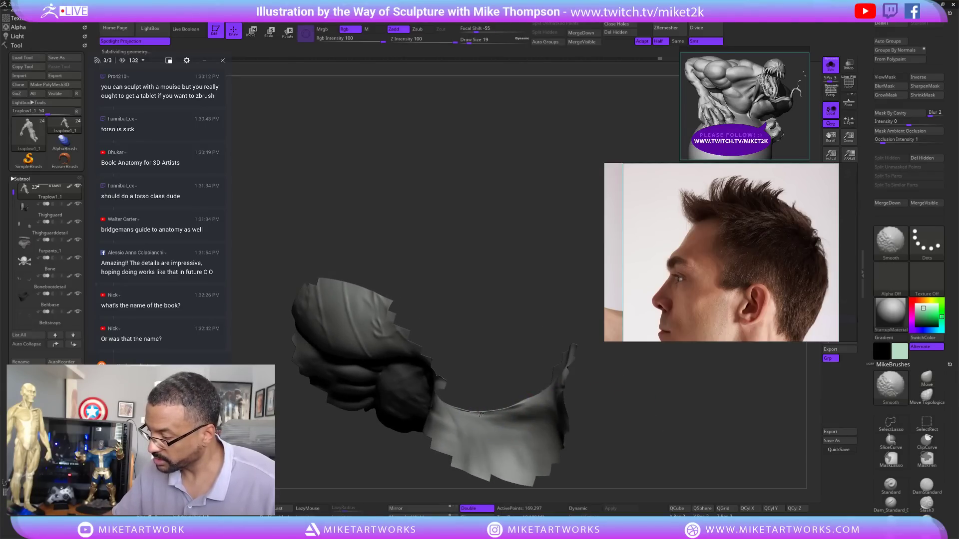
{"action": "mouse_move", "coordinate": [610, 384]}
{"action": "left_mouse_down"}
{"action": "mouse_move", "coordinate": [653, 430]}
{"action": "mouse_move", "coordinate": [638, 433]}
{"action": "left_mouse_up"}
{"action": "left_click_drag", "start_coordinate": [502, 407], "coordinate": [471, 398], "text": "shift"}
{"action": "key", "text": "shift+d"}
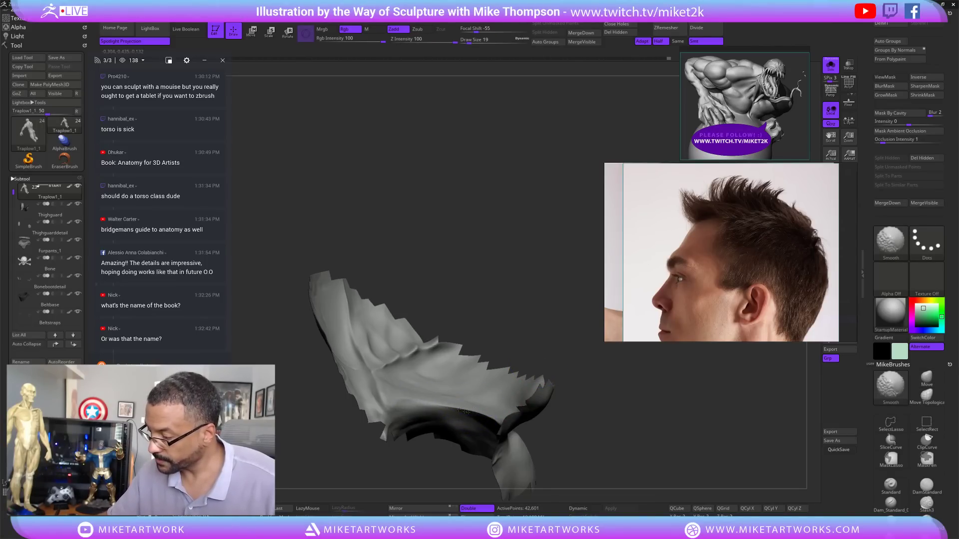
{"action": "left_click_drag", "start_coordinate": [463, 411], "coordinate": [391, 391], "text": "shift"}
{"action": "left_click_drag", "start_coordinate": [594, 370], "coordinate": [609, 415]}
{"action": "left_click_drag", "start_coordinate": [485, 399], "coordinate": [502, 424], "text": "shift"}
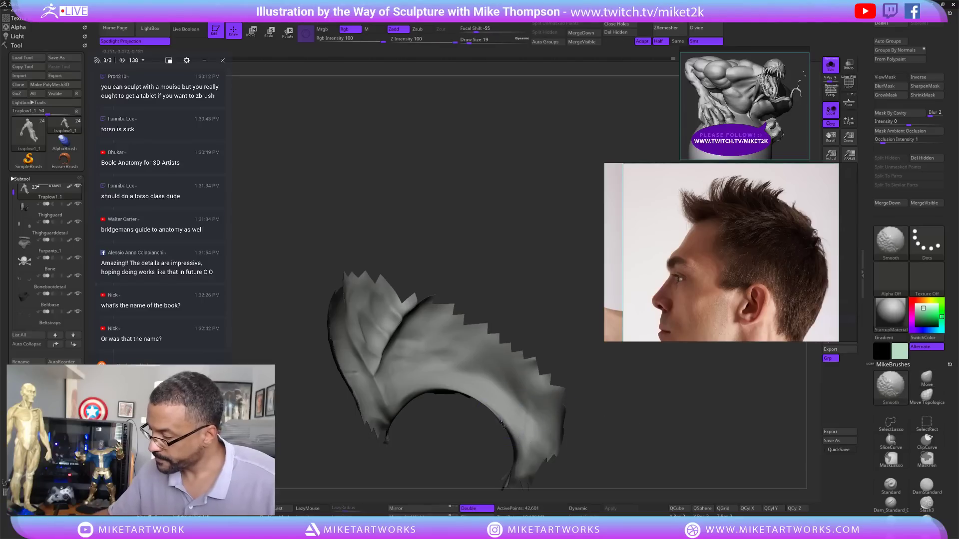
{"action": "mouse_move", "coordinate": [452, 392]}
{"action": "left_mouse_down", "text": "shift"}
{"action": "mouse_move", "coordinate": [445, 388]}
{"action": "mouse_move", "coordinate": [505, 405]}
{"action": "mouse_move", "coordinate": [522, 432]}
{"action": "left_mouse_up", "text": "shift"}
{"action": "mouse_move", "coordinate": [589, 400]}
{"action": "left_mouse_down"}
{"action": "mouse_move", "coordinate": [620, 341]}
{"action": "mouse_move", "coordinate": [632, 444]}
{"action": "mouse_move", "coordinate": [475, 351]}
{"action": "left_mouse_up"}
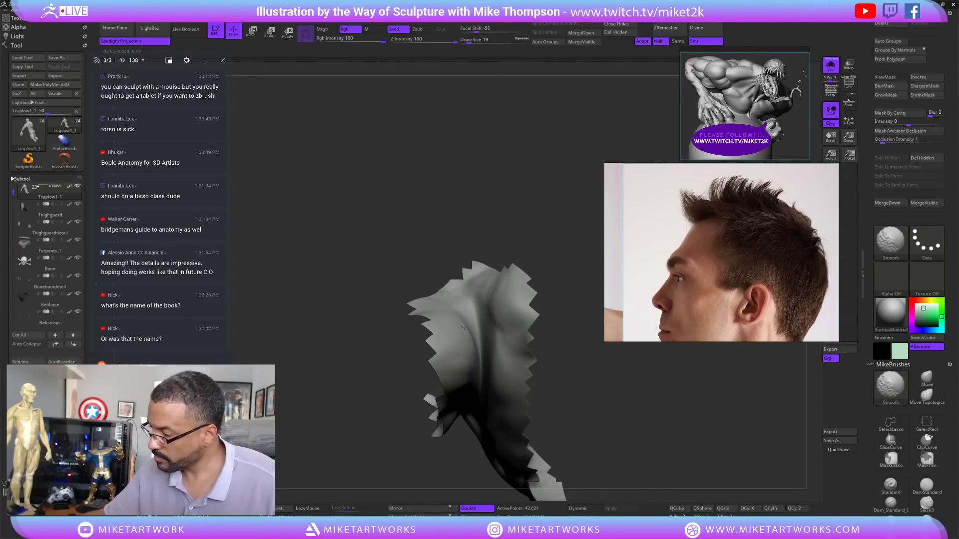
- Reduce the Draw Size to 8 and switch to the ClaySpin brush for the isolated armpit area
{"action": "left_click_drag", "start_coordinate": [582, 394], "coordinate": [625, 378]}
{"action": "key", "text": "s"}
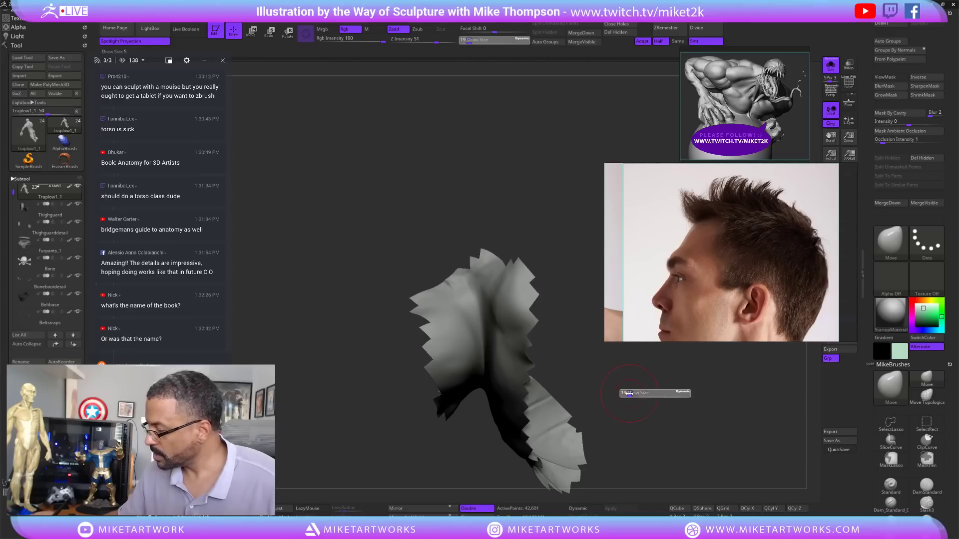
{"action": "left_click", "coordinate": [626, 394]}
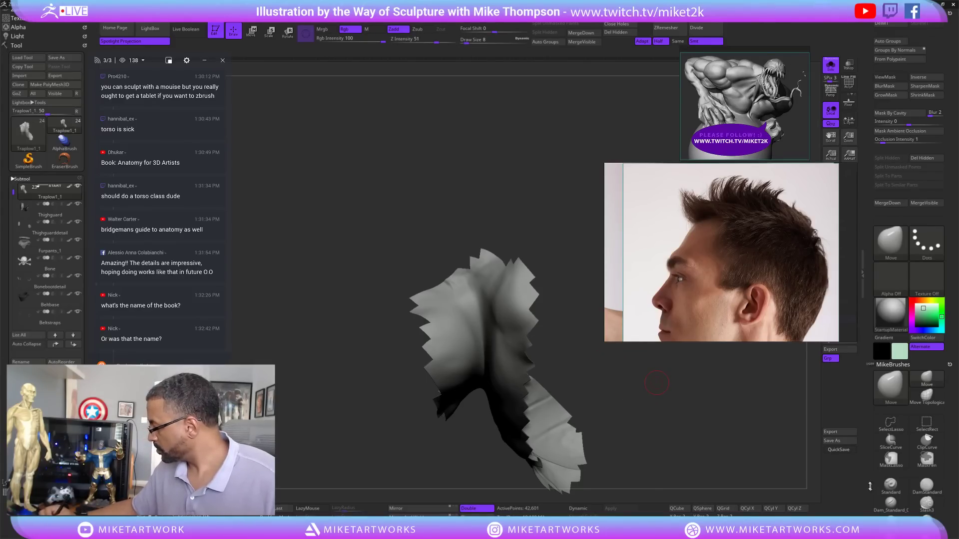
{"action": "scroll", "coordinate": [869, 411], "scroll_direction": "down", "scroll_amount": 5}
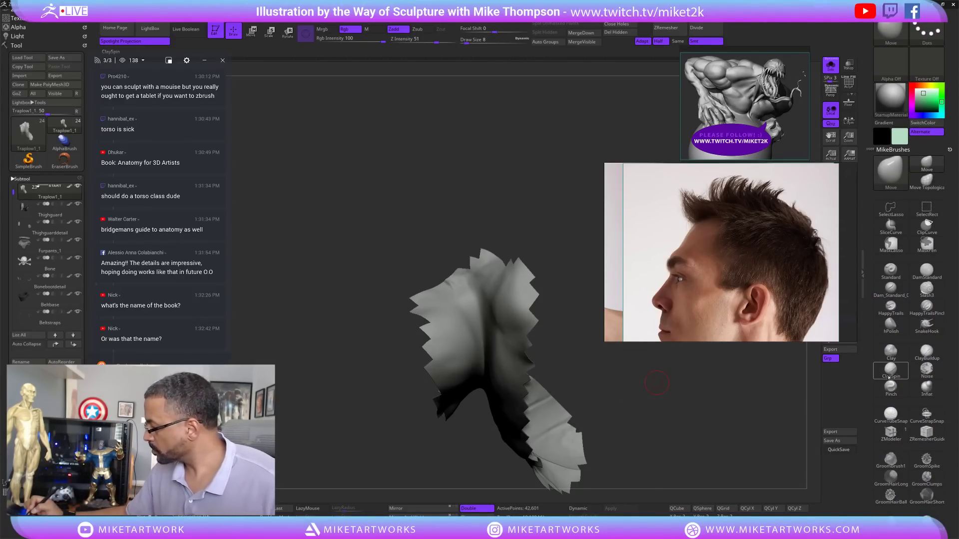
{"action": "mouse_move", "coordinate": [571, 360]}
{"action": "left_mouse_down"}
{"action": "mouse_move", "coordinate": [586, 353]}
{"action": "mouse_move", "coordinate": [555, 349]}
{"action": "left_mouse_up"}
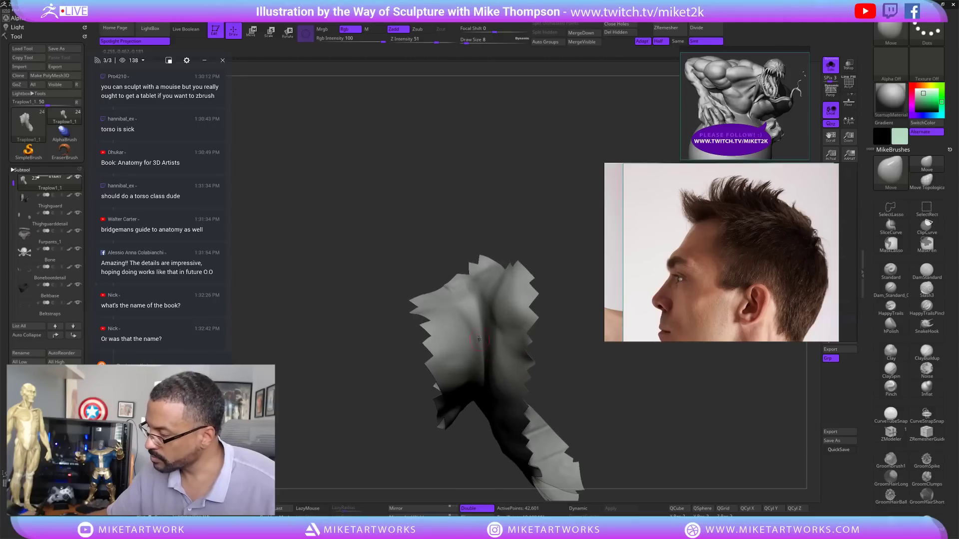
{"action": "key", "text": "ctrl"}
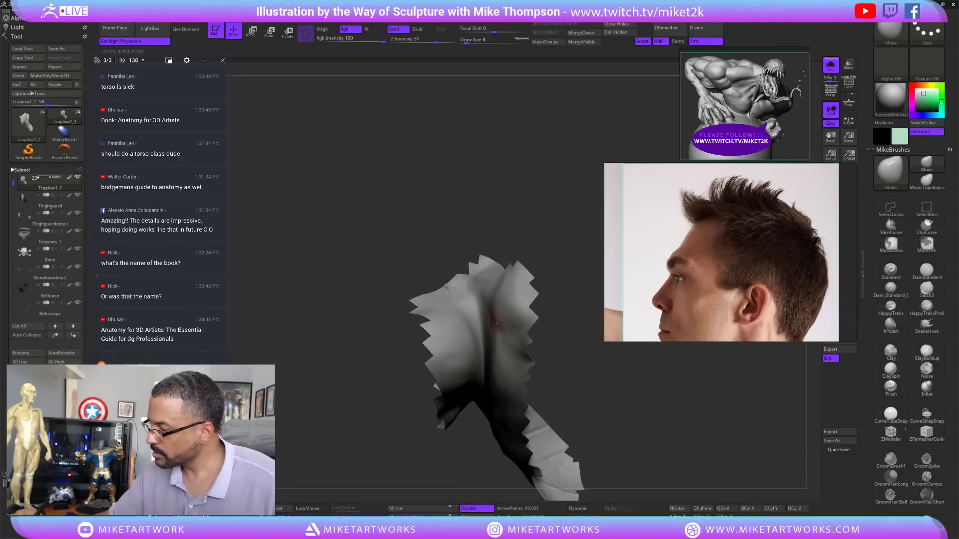
{"action": "mouse_move", "coordinate": [708, 425]}
{"action": "left_mouse_down"}
{"action": "mouse_move", "coordinate": [722, 421]}
{"action": "mouse_move", "coordinate": [645, 416]}
{"action": "mouse_move", "coordinate": [554, 344]}
{"action": "left_mouse_up"}
{"action": "left_click", "coordinate": [891, 370]}
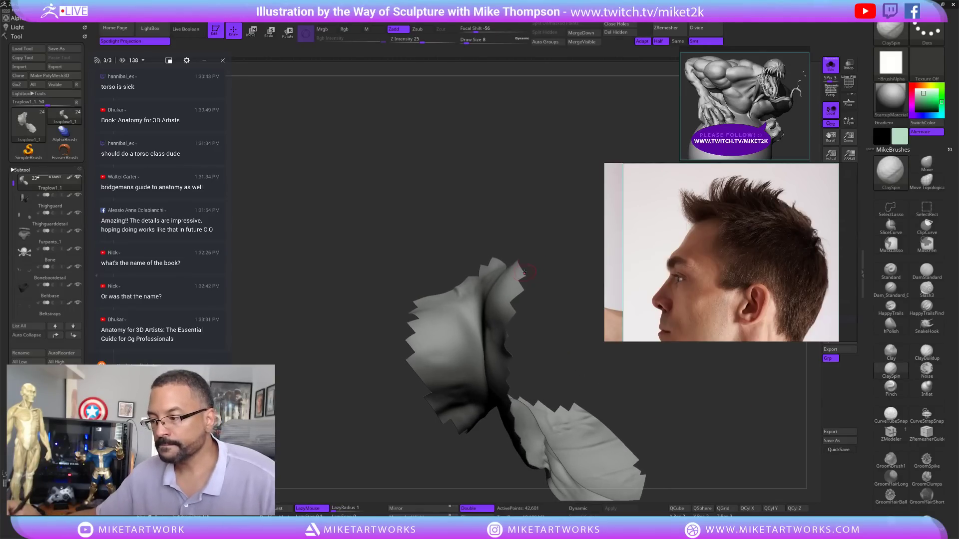
- Build up the muscle edge alongside the vertical armpit crease with short ClaySpin strokes
{"action": "left_click_drag", "start_coordinate": [553, 301], "coordinate": [566, 300]}
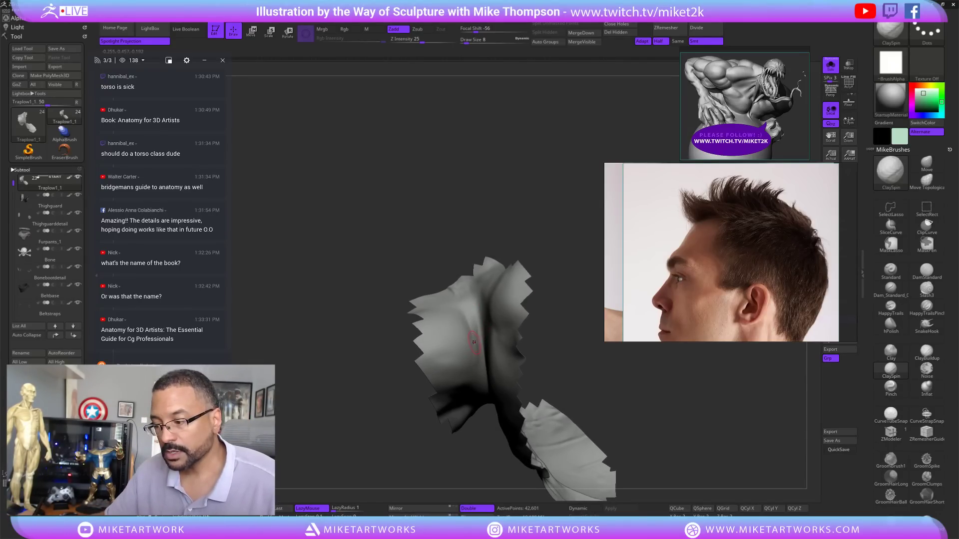
{"action": "left_click_drag", "start_coordinate": [473, 338], "coordinate": [477, 357]}
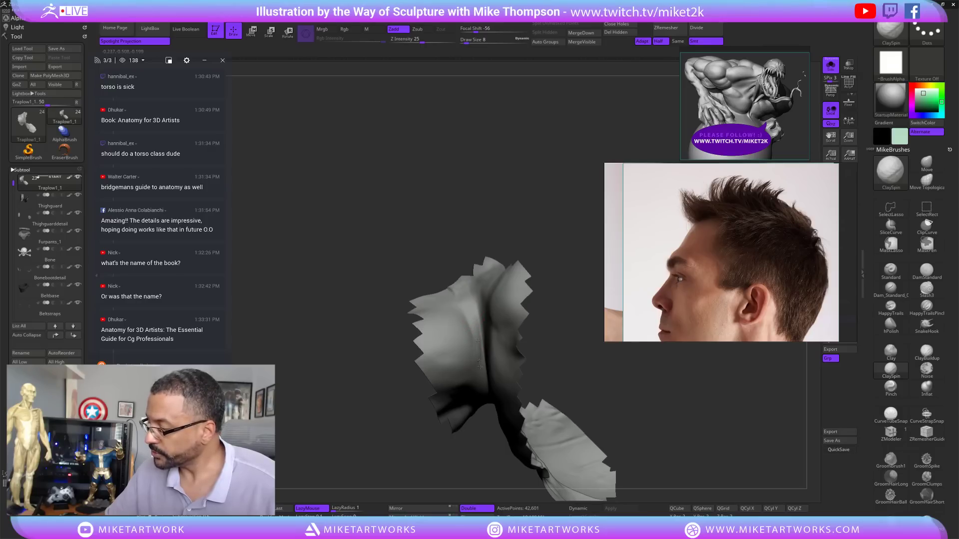
{"action": "left_click_drag", "start_coordinate": [472, 306], "coordinate": [483, 367]}
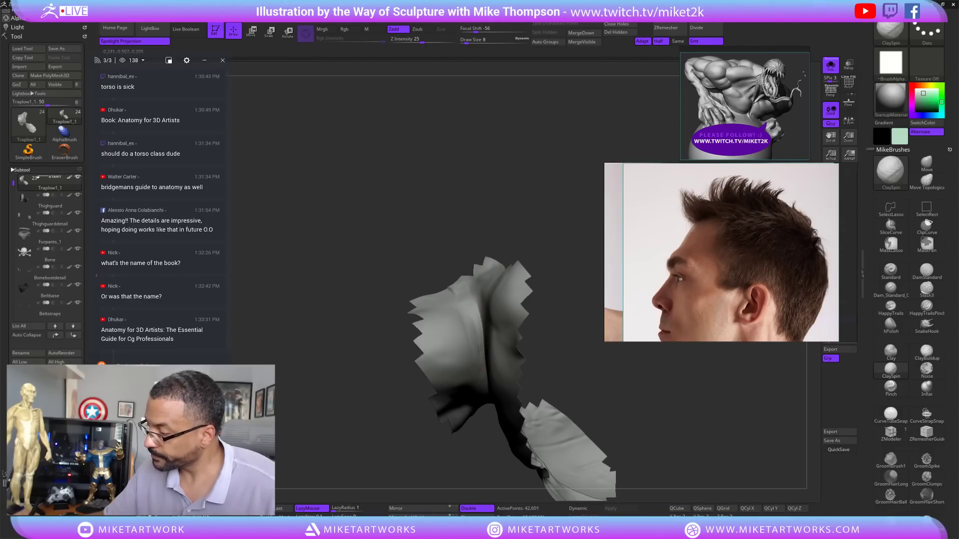
{"action": "left_click_drag", "start_coordinate": [476, 303], "coordinate": [476, 344]}
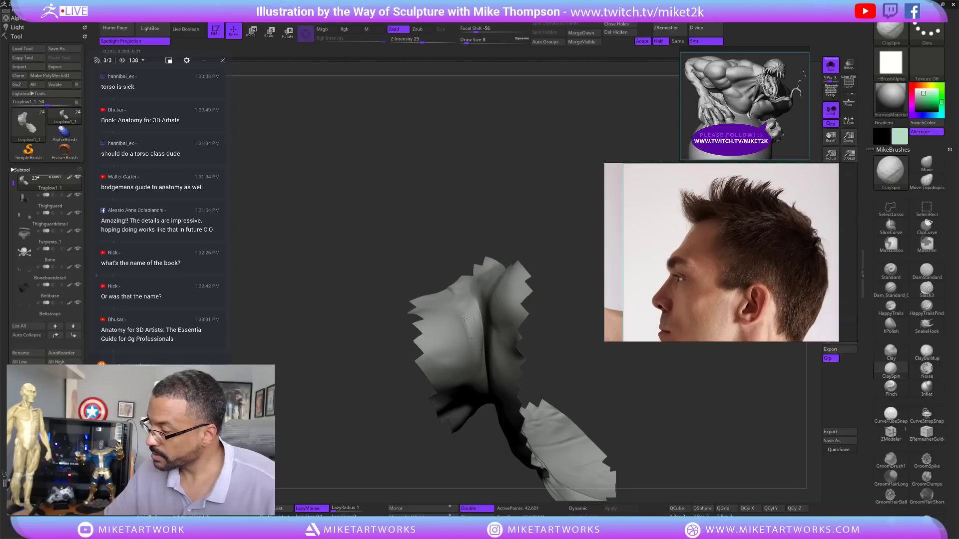
{"action": "right_click_drag", "start_coordinate": [480, 355], "coordinate": [481, 330]}
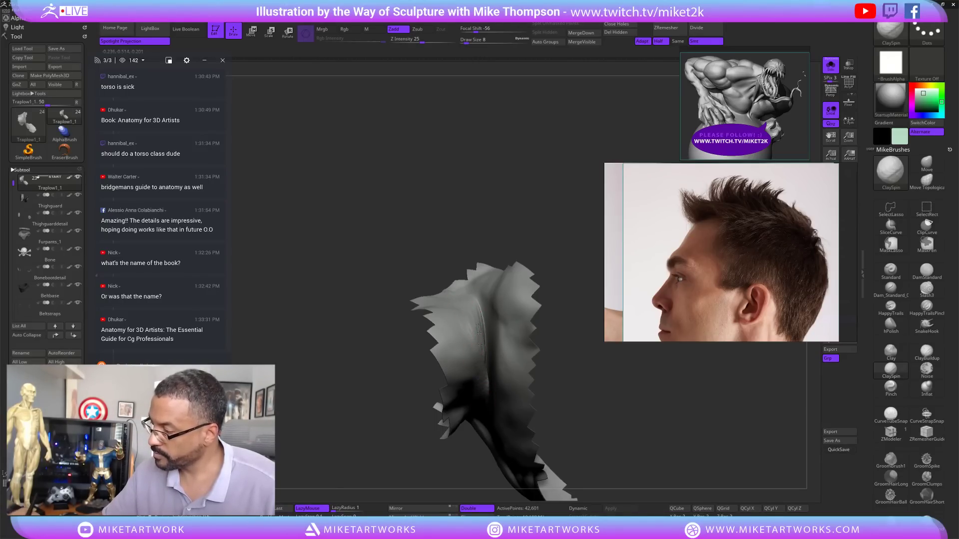
- Add ClaySpin strokes down inside the vertical crease to fill and define its inner wall
{"action": "left_click_drag", "start_coordinate": [552, 241], "coordinate": [568, 235]}
{"action": "mouse_move", "coordinate": [488, 304]}
{"action": "left_mouse_down"}
{"action": "mouse_move", "coordinate": [493, 340]}
{"action": "mouse_move", "coordinate": [489, 297]}
{"action": "mouse_move", "coordinate": [489, 322]}
{"action": "left_mouse_up"}
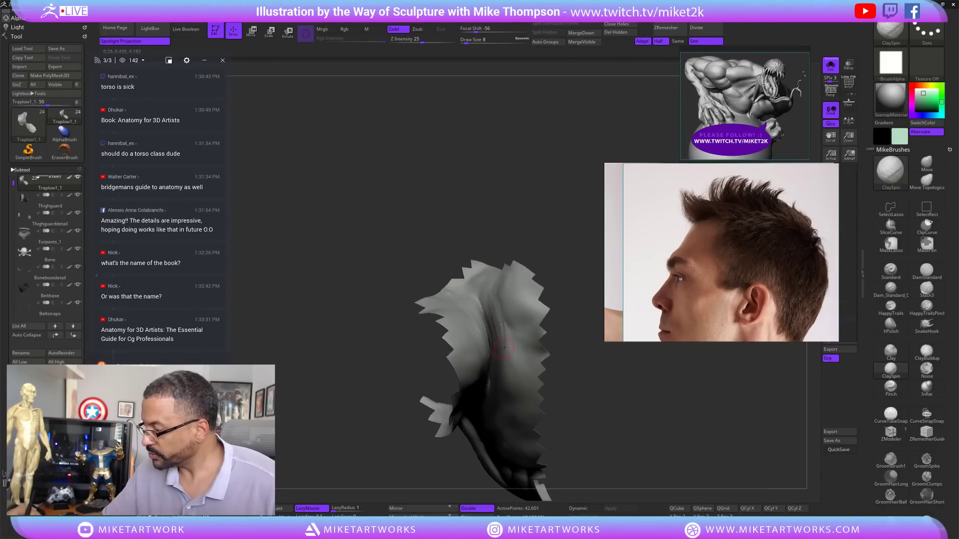
{"action": "left_click_drag", "start_coordinate": [498, 325], "coordinate": [498, 356]}
{"action": "left_click_drag", "start_coordinate": [484, 302], "coordinate": [491, 352]}
- Select the Move brush with a Draw Size of 8 and rework the deep fold from the underside
{"action": "mouse_move", "coordinate": [574, 265]}
{"action": "left_mouse_down"}
{"action": "mouse_move", "coordinate": [582, 319]}
{"action": "mouse_move", "coordinate": [521, 367]}
{"action": "mouse_move", "coordinate": [486, 360]}
{"action": "left_mouse_up"}
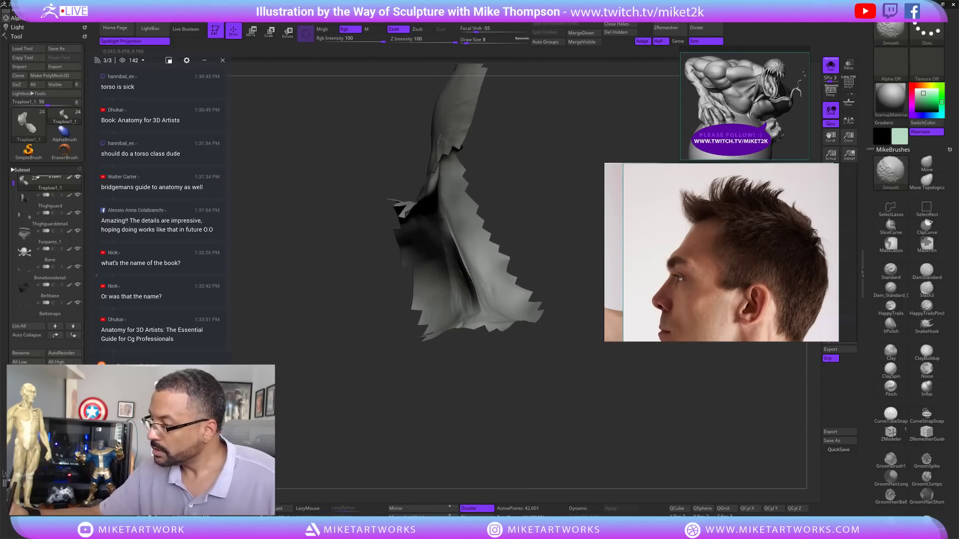
{"action": "left_click", "coordinate": [928, 167]}
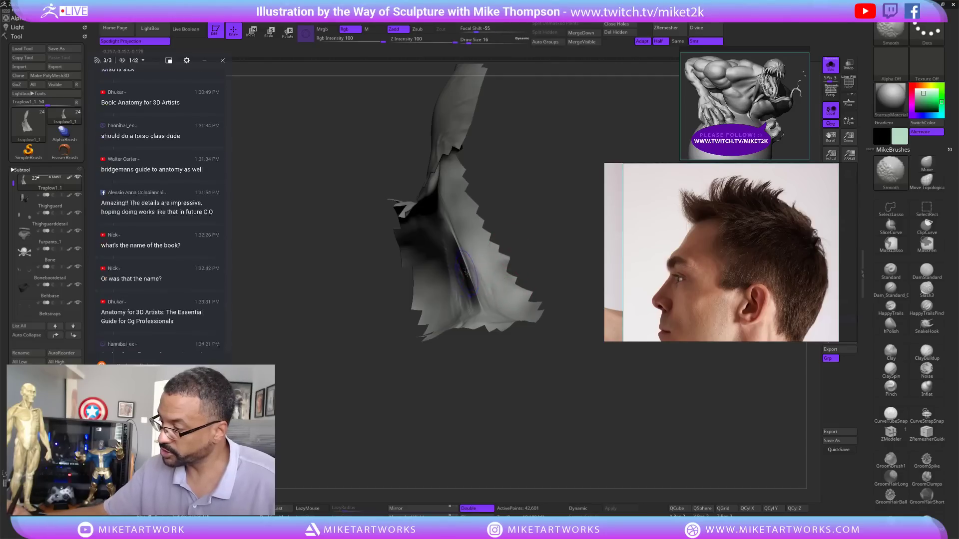
{"action": "mouse_move", "coordinate": [513, 252]}
{"action": "left_mouse_down"}
{"action": "mouse_move", "coordinate": [531, 364]}
{"action": "mouse_move", "coordinate": [557, 388]}
{"action": "mouse_move", "coordinate": [574, 368]}
{"action": "mouse_move", "coordinate": [552, 452]}
{"action": "mouse_move", "coordinate": [576, 459]}
{"action": "mouse_move", "coordinate": [567, 439]}
{"action": "mouse_move", "coordinate": [578, 430]}
{"action": "left_mouse_up"}
{"action": "key", "text": "s"}
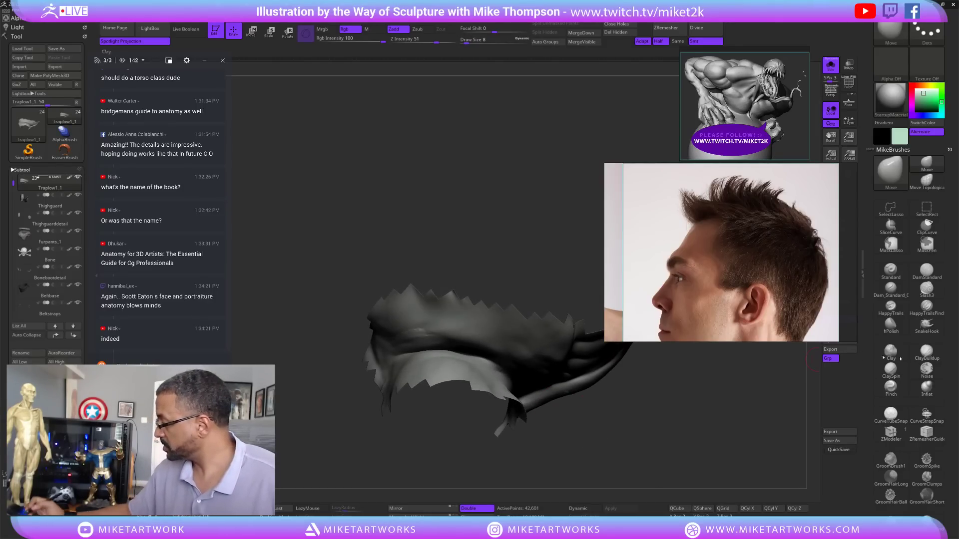
- Build up both sides of the long fold beneath the armpit with the ClaySpin brush, smoothing the strokes
{"action": "left_click", "coordinate": [891, 370]}
{"action": "left_click_drag", "start_coordinate": [543, 255], "coordinate": [514, 254]}
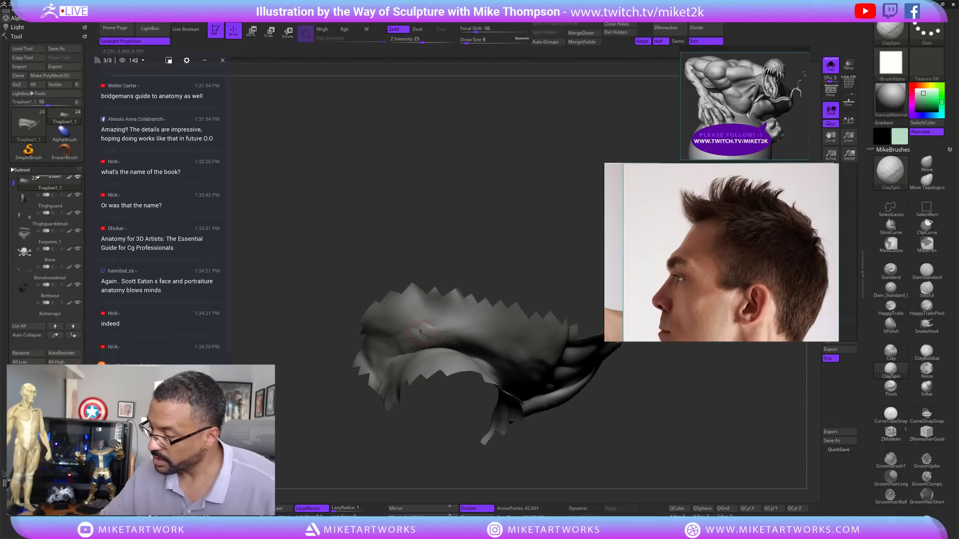
{"action": "left_click_drag", "start_coordinate": [509, 240], "coordinate": [508, 267]}
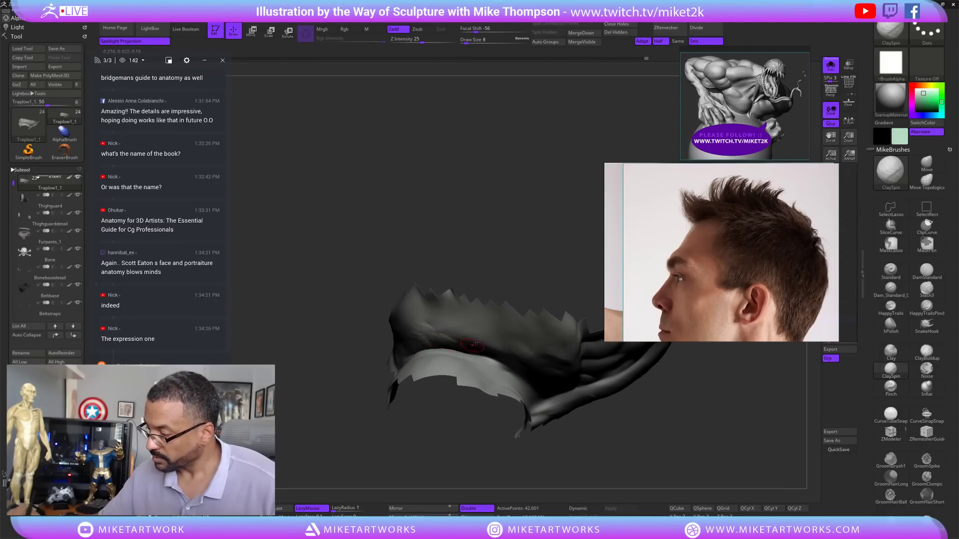
{"action": "mouse_move", "coordinate": [547, 251]}
{"action": "left_mouse_down"}
{"action": "mouse_move", "coordinate": [535, 236]}
{"action": "mouse_move", "coordinate": [507, 249]}
{"action": "mouse_move", "coordinate": [440, 328]}
{"action": "left_mouse_up"}
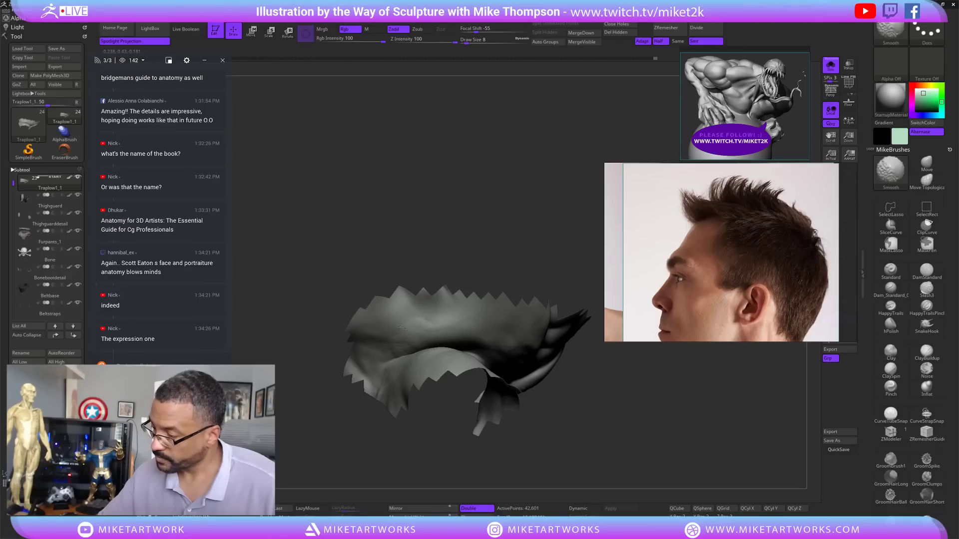
{"action": "left_click_drag", "start_coordinate": [399, 269], "coordinate": [421, 342]}
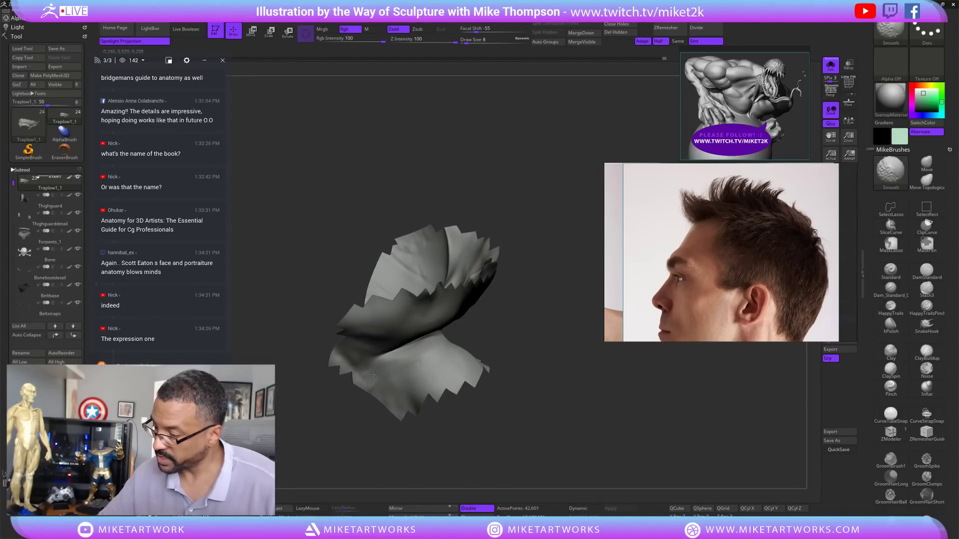
{"action": "left_click_drag", "start_coordinate": [517, 372], "coordinate": [522, 322]}
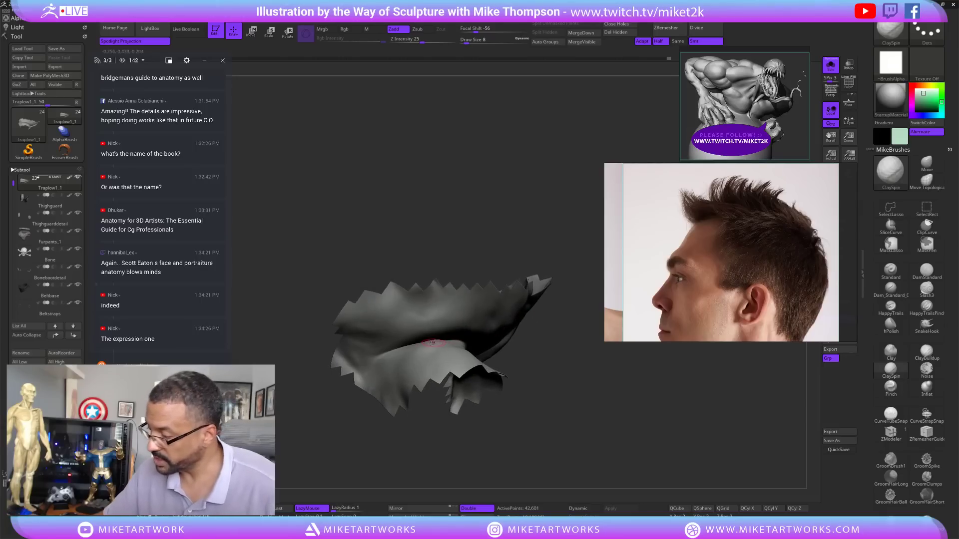
{"action": "mouse_move", "coordinate": [539, 213]}
{"action": "left_mouse_down"}
{"action": "mouse_move", "coordinate": [540, 265]}
{"action": "mouse_move", "coordinate": [439, 340]}
{"action": "left_mouse_up"}
- Smooth the ClaySpin build-up along the long fold beneath the armpit and on the dark wall above it
{"action": "key", "text": "shift"}
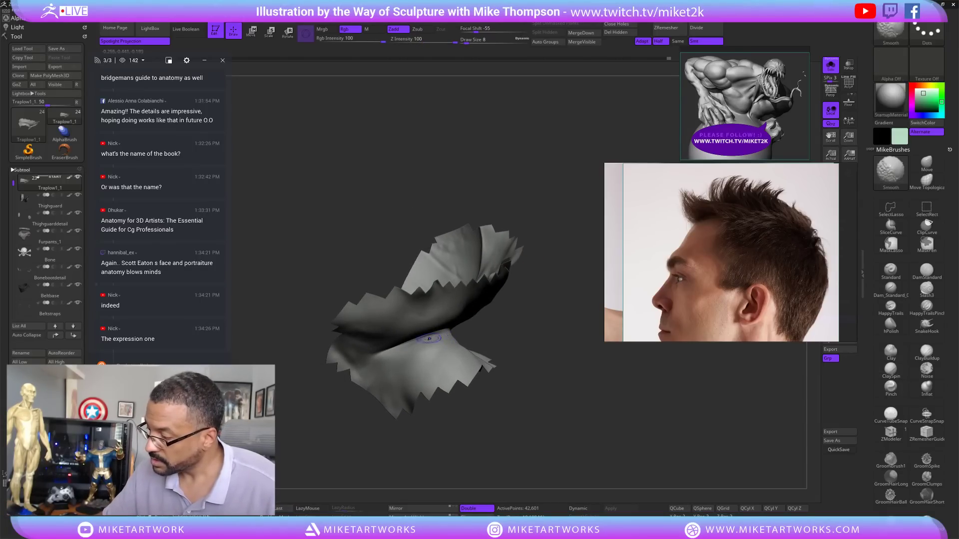
{"action": "mouse_move", "coordinate": [530, 325]}
{"action": "left_mouse_down"}
{"action": "mouse_move", "coordinate": [530, 287]}
{"action": "mouse_move", "coordinate": [530, 325]}
{"action": "left_mouse_up"}
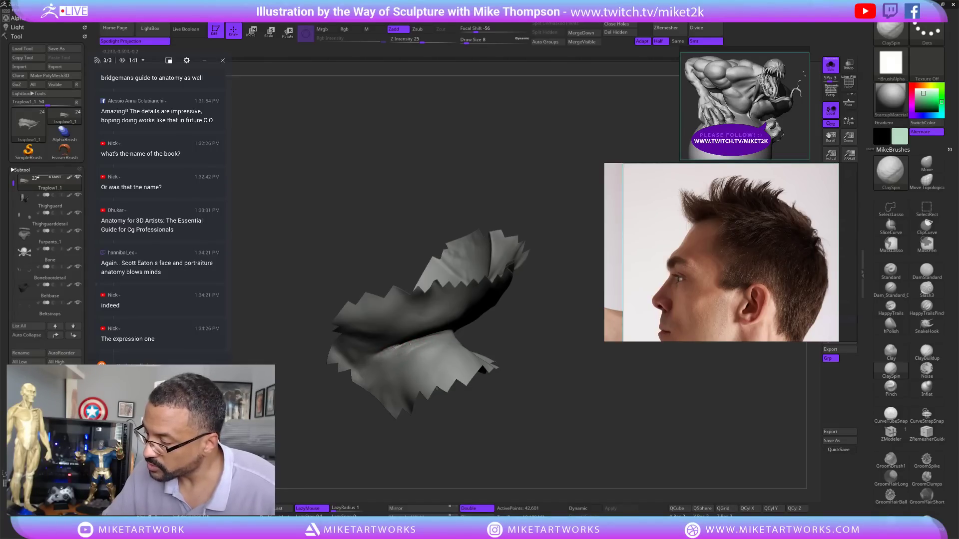
{"action": "key", "text": "shift"}
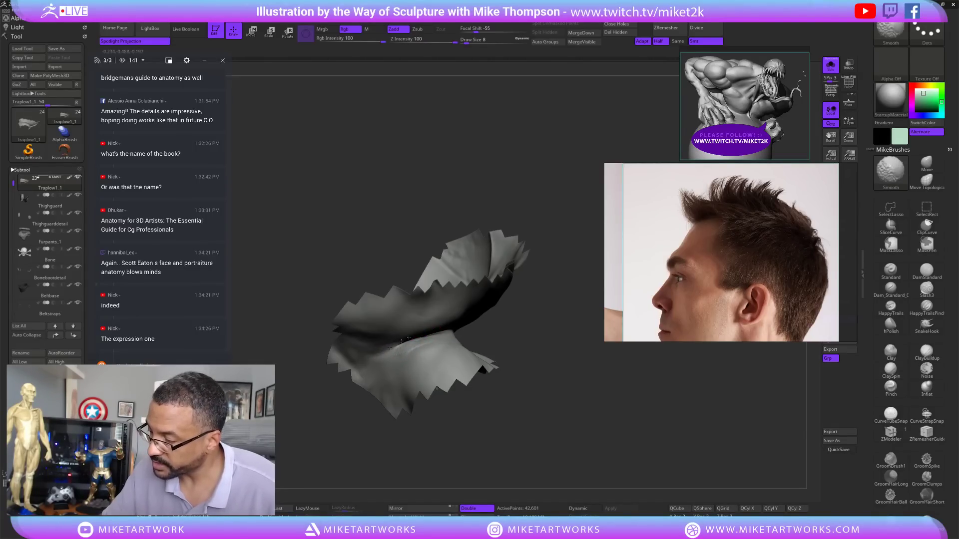
{"action": "left_click_drag", "start_coordinate": [523, 317], "coordinate": [489, 321]}
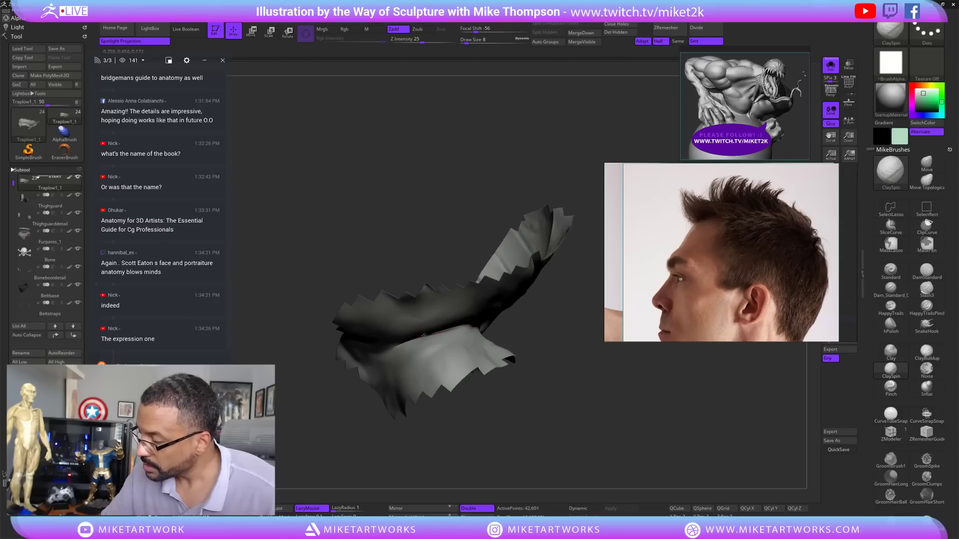
{"action": "key", "text": "shift"}
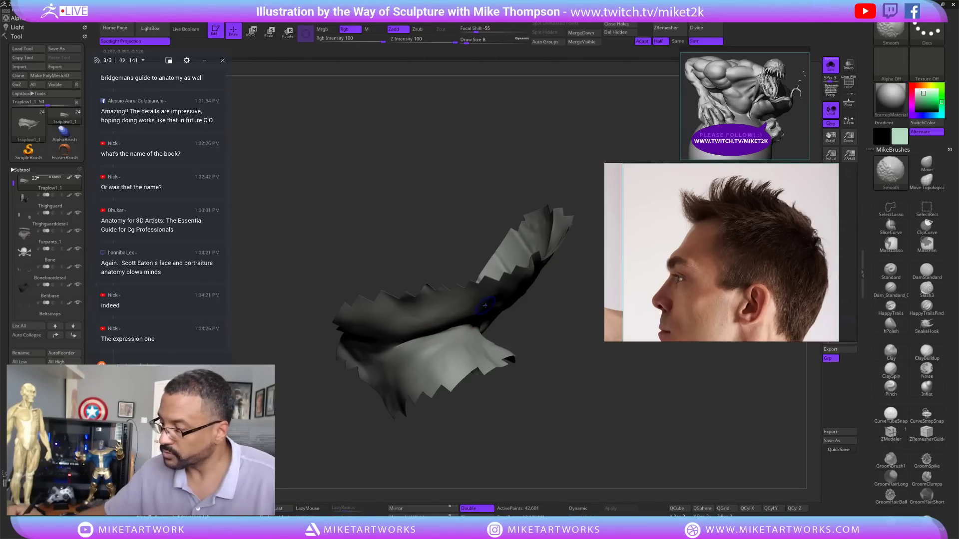
{"action": "mouse_move", "coordinate": [520, 381]}
{"action": "left_mouse_down"}
{"action": "mouse_move", "coordinate": [579, 372]}
{"action": "mouse_move", "coordinate": [574, 360]}
{"action": "mouse_move", "coordinate": [511, 383]}
{"action": "left_mouse_up"}
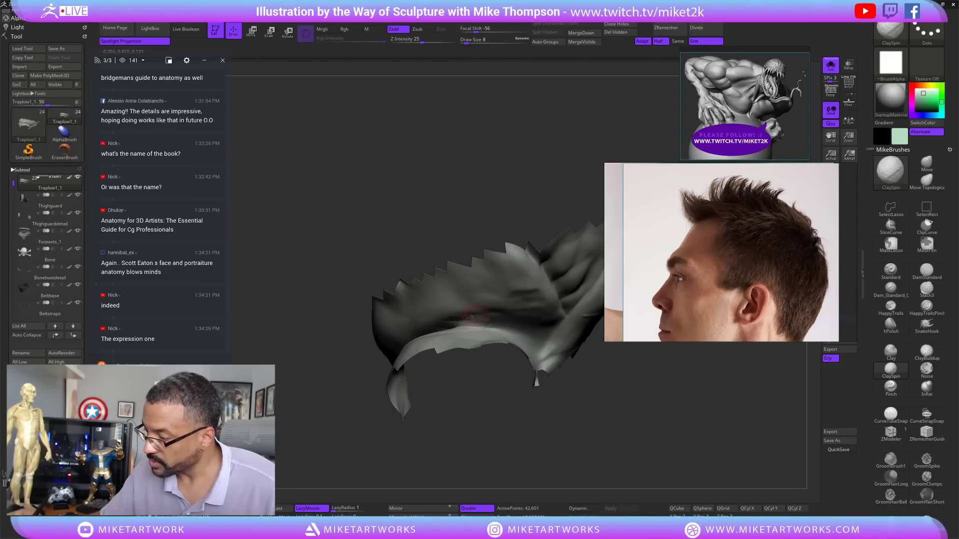
- Build up the wall above the armpit's arched edge with ClaySpin and soften it with the Smooth brush
{"action": "key", "text": "shift"}
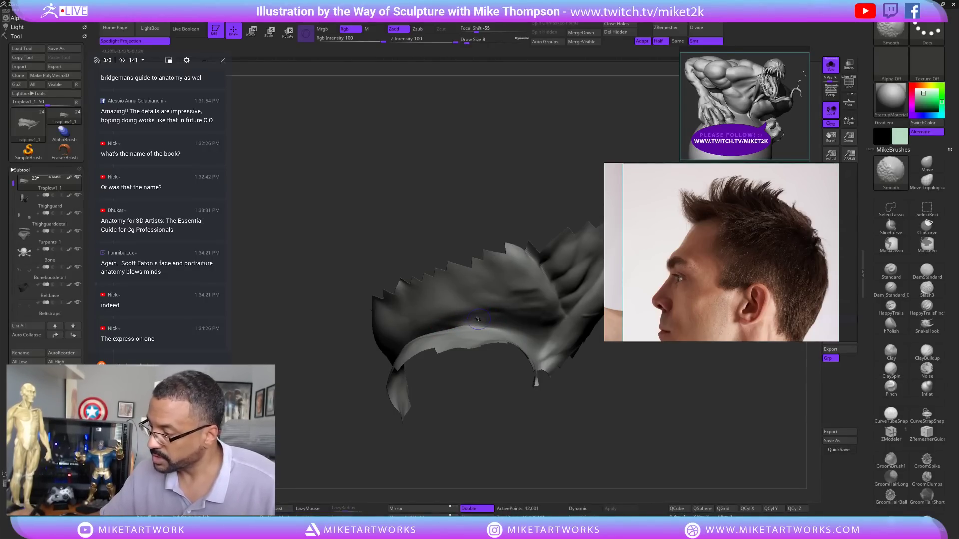
{"action": "left_click_drag", "start_coordinate": [555, 398], "coordinate": [580, 402]}
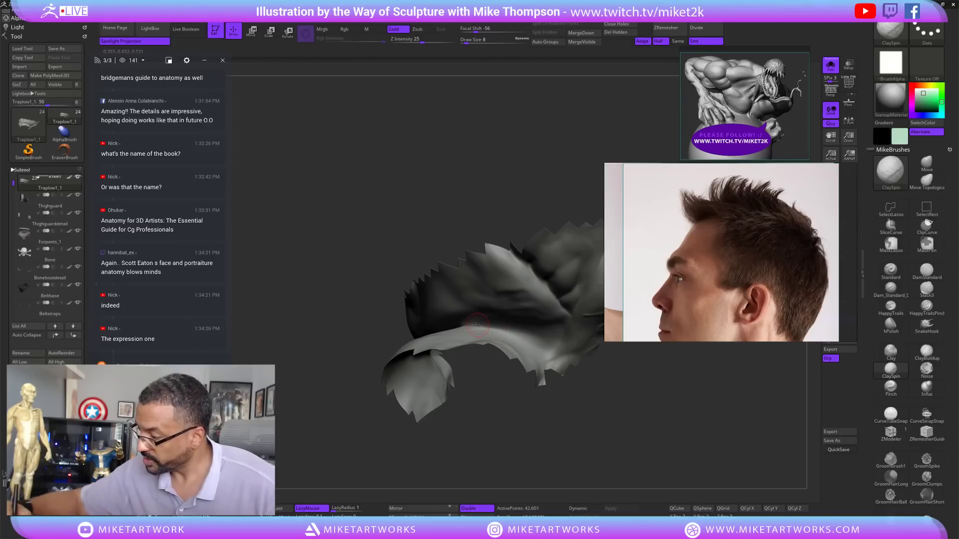
{"action": "mouse_move", "coordinate": [477, 325]}
{"action": "left_mouse_down"}
{"action": "mouse_move", "coordinate": [512, 322]}
{"action": "mouse_move", "coordinate": [477, 319]}
{"action": "left_mouse_up"}
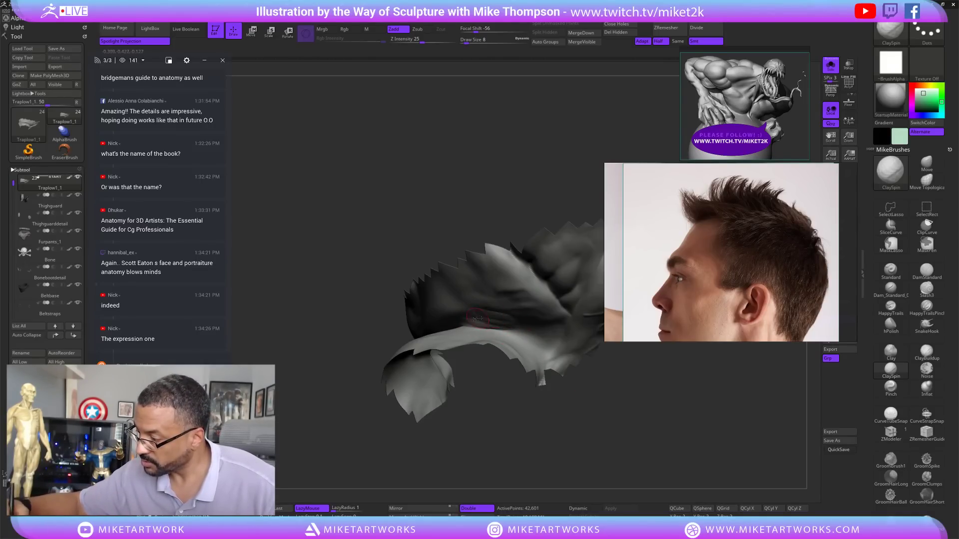
{"action": "key", "text": "shift"}
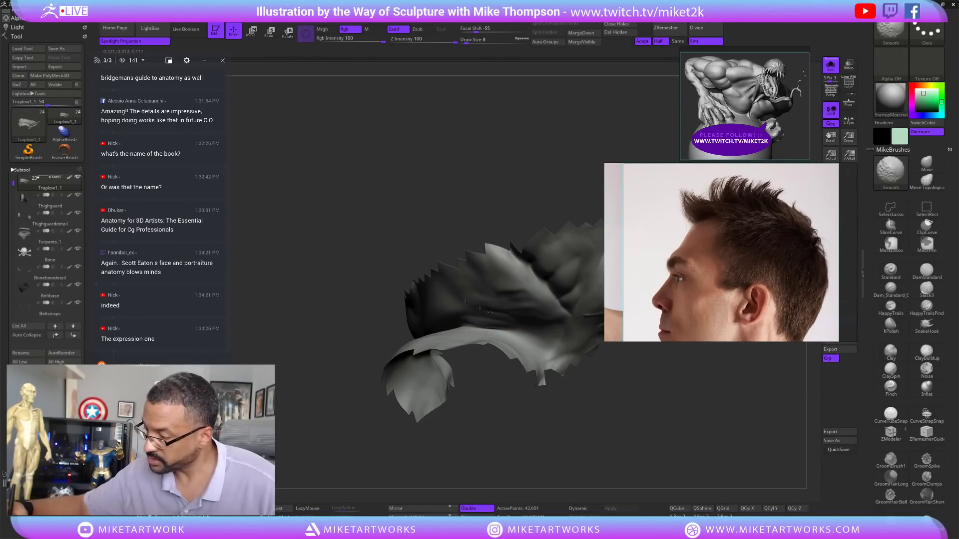
{"action": "left_click_drag", "start_coordinate": [545, 419], "coordinate": [586, 424]}
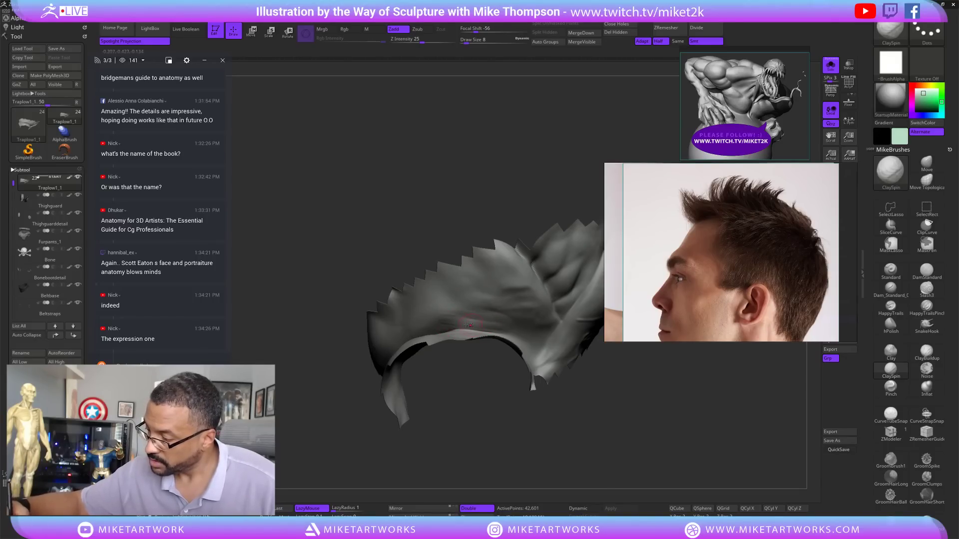
{"action": "key", "text": "shift"}
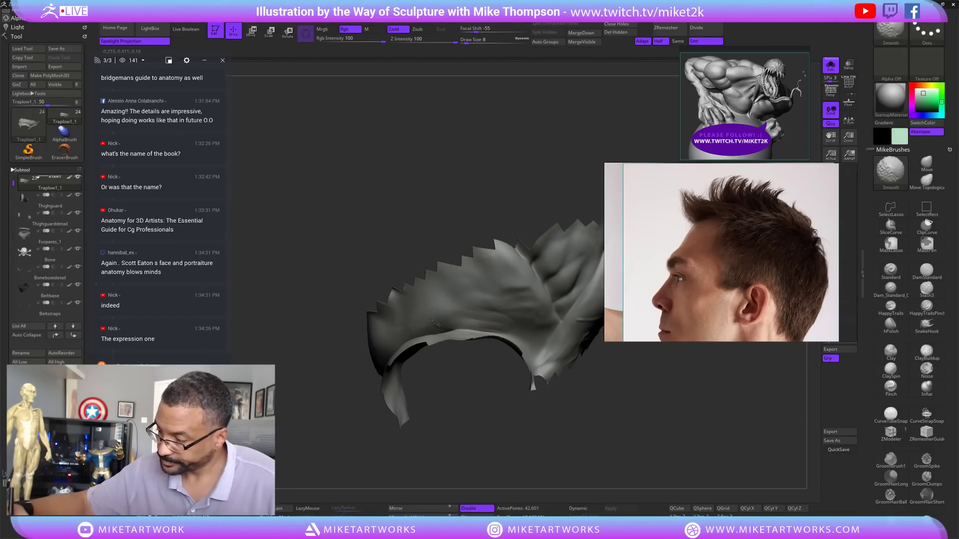
- Refine the arched underarm edge towards the back muscles with smoothing and short ClaySpin strokes
{"action": "left_click_drag", "start_coordinate": [549, 372], "coordinate": [595, 421], "text": "shift"}
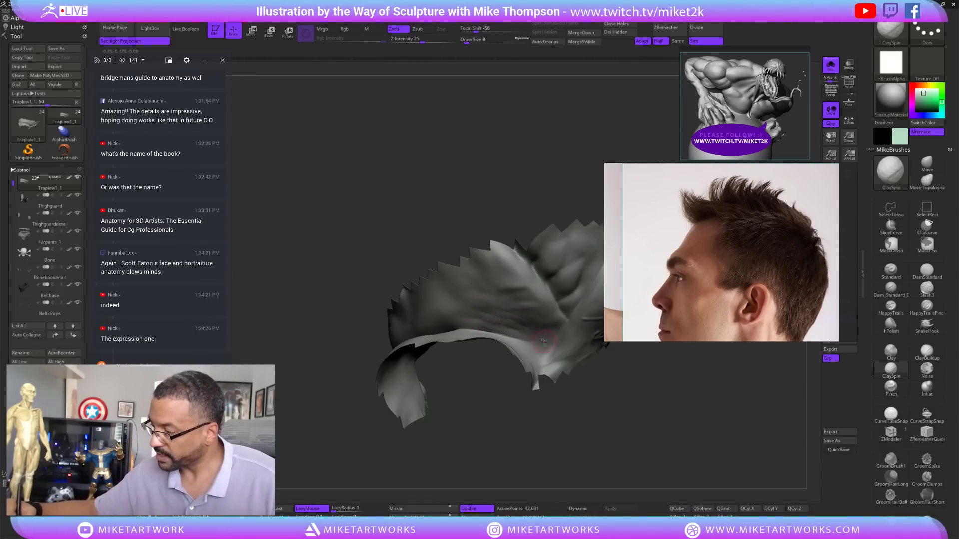
{"action": "key", "text": "shift"}
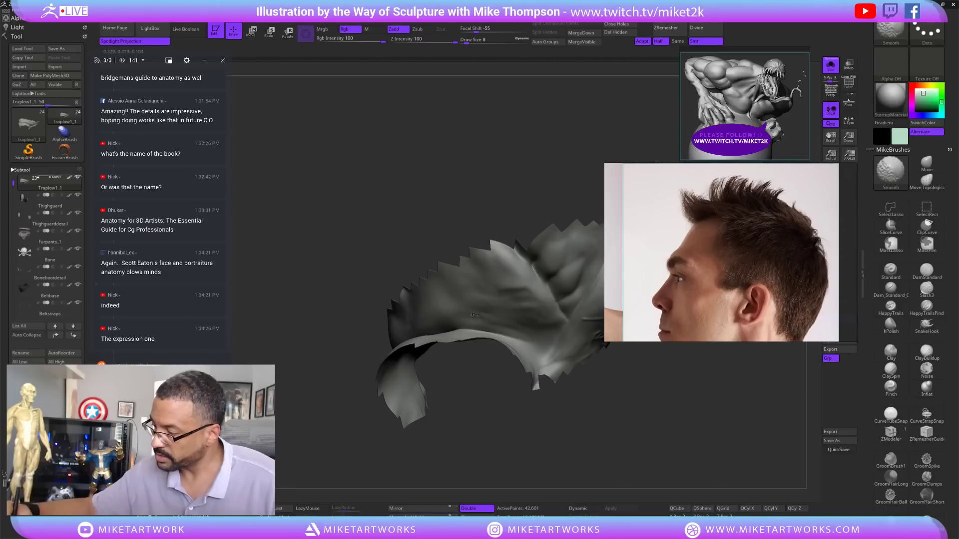
{"action": "left_click_drag", "start_coordinate": [600, 393], "coordinate": [603, 423]}
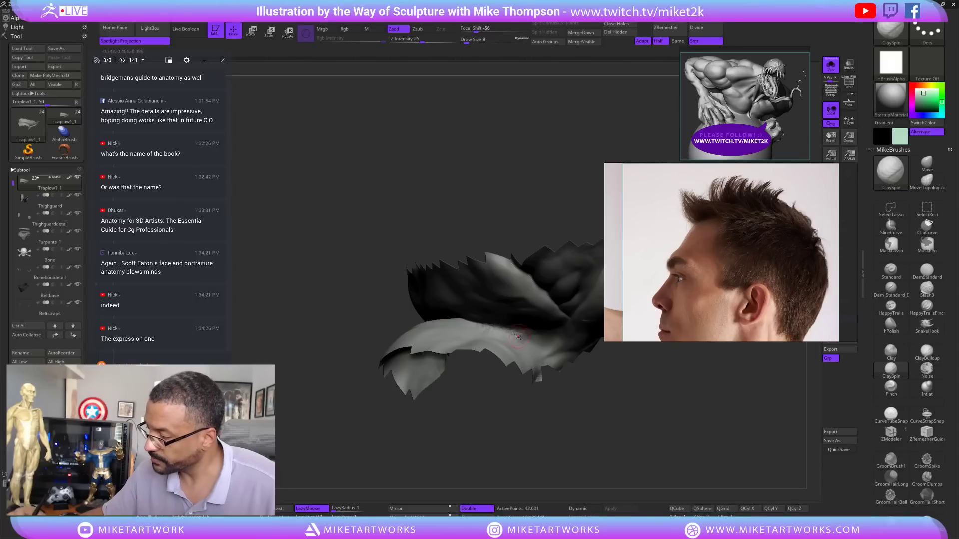
{"action": "key", "text": "shift"}
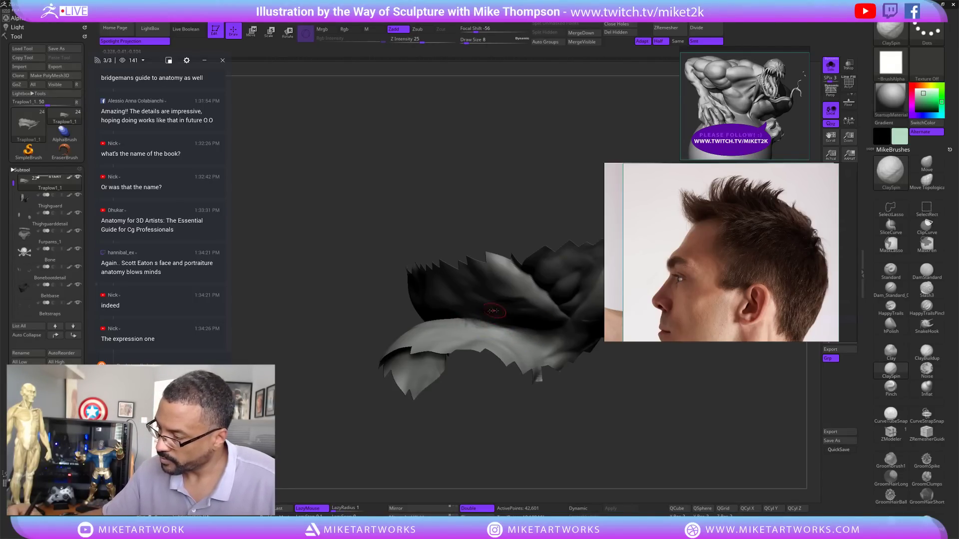
{"action": "mouse_move", "coordinate": [602, 391]}
{"action": "left_mouse_down"}
{"action": "mouse_move", "coordinate": [561, 464]}
{"action": "mouse_move", "coordinate": [592, 423]}
{"action": "mouse_move", "coordinate": [481, 325]}
{"action": "left_mouse_up"}
- Smooth the hollow inner surface of the isolated armpit piece along its narrow edge
{"action": "key", "text": "shift"}
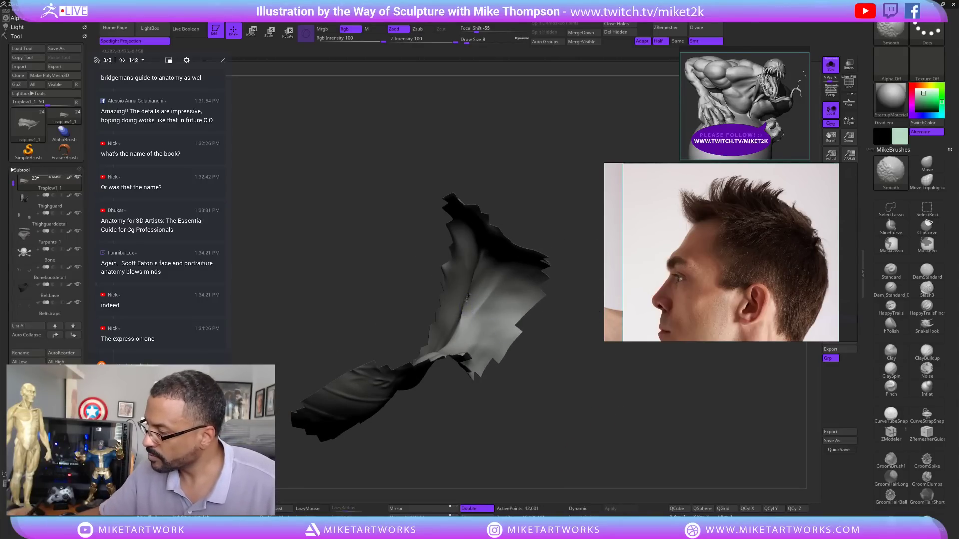
{"action": "left_click_drag", "start_coordinate": [551, 332], "coordinate": [535, 342]}
{"action": "left_click_drag", "start_coordinate": [492, 288], "coordinate": [502, 297], "text": "shift"}
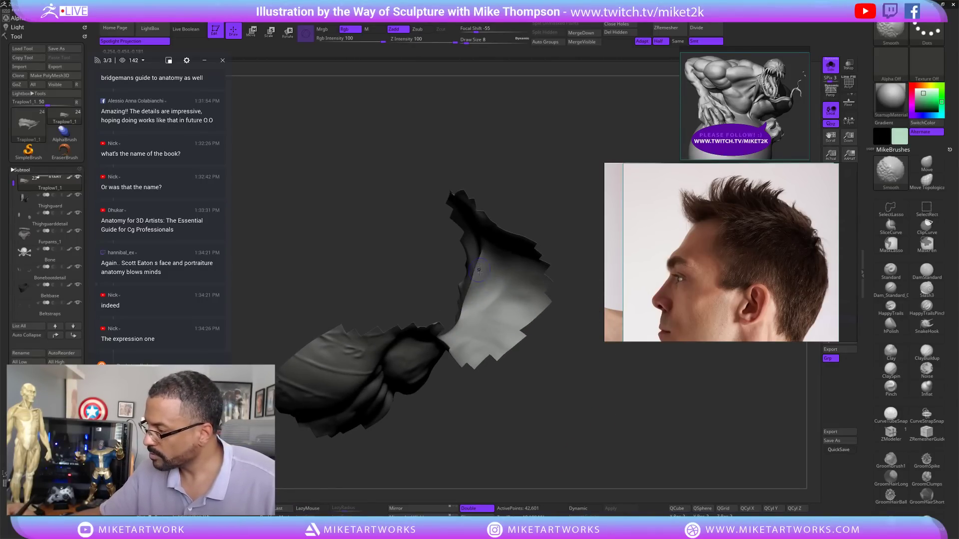
{"action": "mouse_move", "coordinate": [553, 345]}
{"action": "left_mouse_down"}
{"action": "mouse_move", "coordinate": [578, 364]}
{"action": "mouse_move", "coordinate": [580, 408]}
{"action": "mouse_move", "coordinate": [616, 391]}
{"action": "mouse_move", "coordinate": [599, 380]}
{"action": "left_mouse_up"}
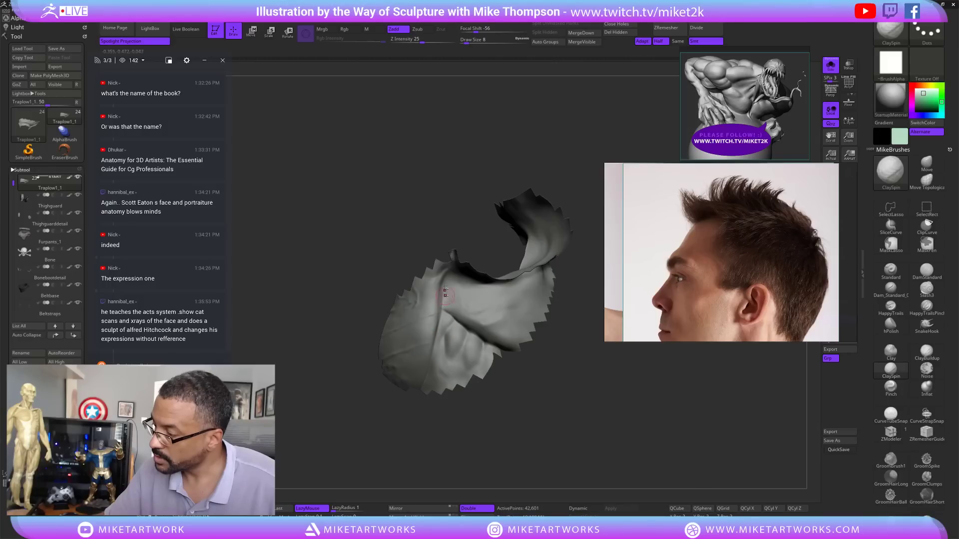
- Lay a ClaySpin stroke down the vertical armpit crease and smooth it into the surrounding muscle
{"action": "left_click_drag", "start_coordinate": [442, 294], "coordinate": [434, 334]}
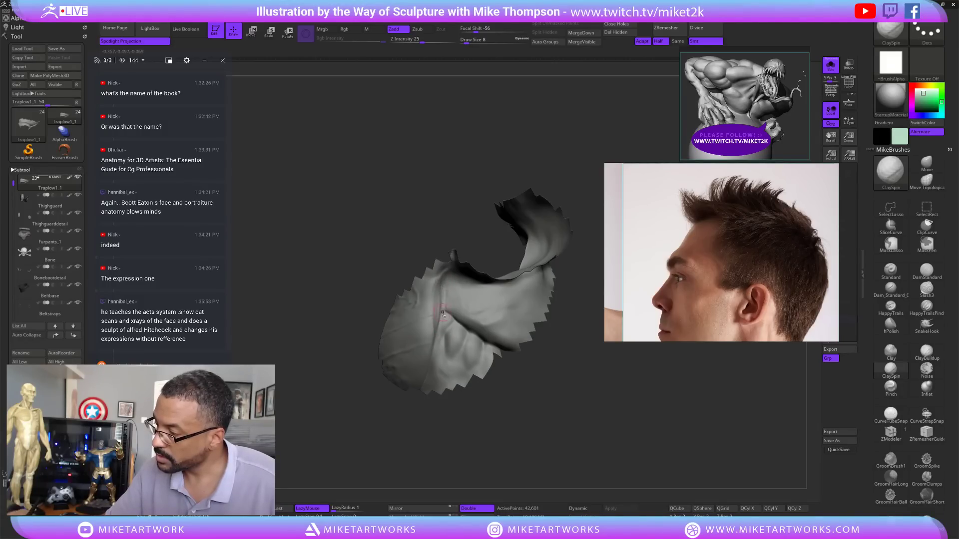
{"action": "key", "text": "shift"}
{"action": "mouse_move", "coordinate": [433, 321]}
{"action": "left_mouse_down", "text": "shift"}
{"action": "mouse_move", "coordinate": [442, 295]}
{"action": "mouse_move", "coordinate": [444, 326]}
{"action": "mouse_move", "coordinate": [443, 292]}
{"action": "left_mouse_up", "text": "shift"}
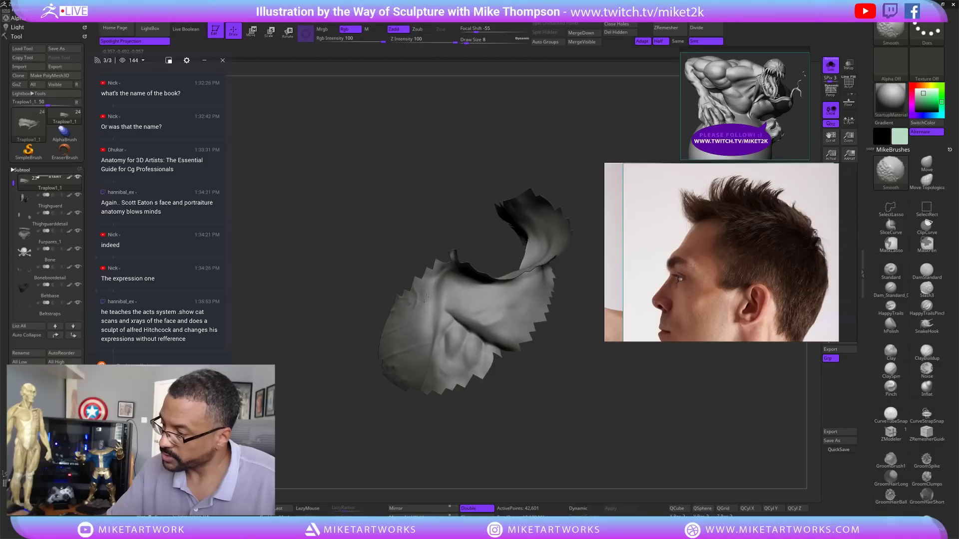
- Lower the mesh's subdivision level and unhide the rest of the body
{"action": "mouse_move", "coordinate": [541, 385]}
{"action": "left_mouse_down"}
{"action": "mouse_move", "coordinate": [616, 423]}
{"action": "mouse_move", "coordinate": [628, 415]}
{"action": "left_mouse_up"}
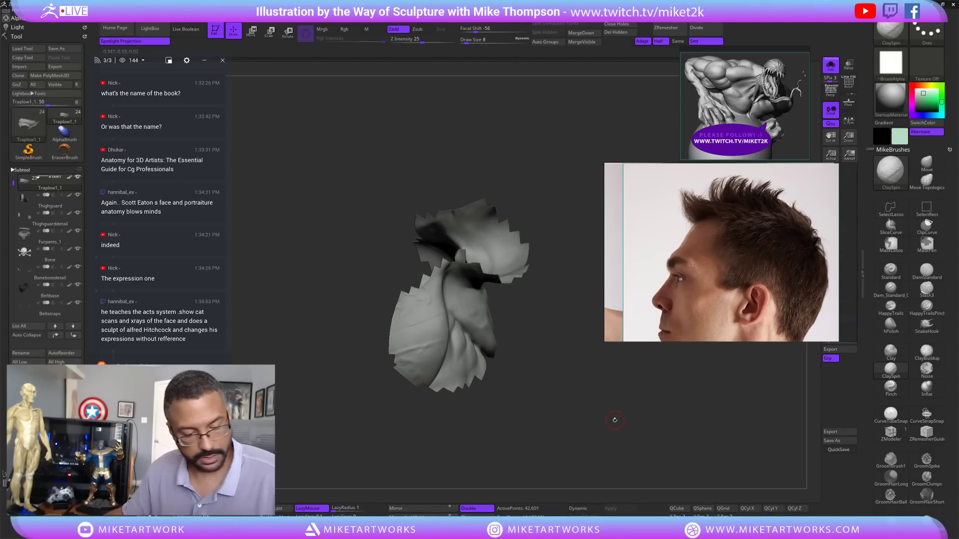
{"action": "key", "text": "shift+d"}
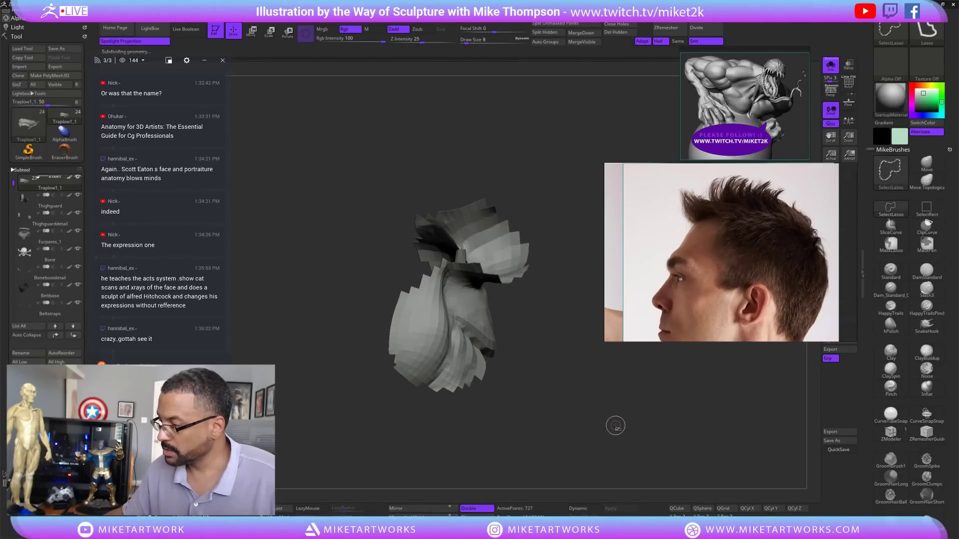
{"action": "left_click", "coordinate": [616, 425], "text": "ctrl+shift"}
{"action": "mouse_move", "coordinate": [653, 411]}
{"action": "left_mouse_down"}
{"action": "mouse_move", "coordinate": [642, 403]}
{"action": "mouse_move", "coordinate": [650, 398]}
{"action": "mouse_move", "coordinate": [631, 465]}
{"action": "left_mouse_up"}
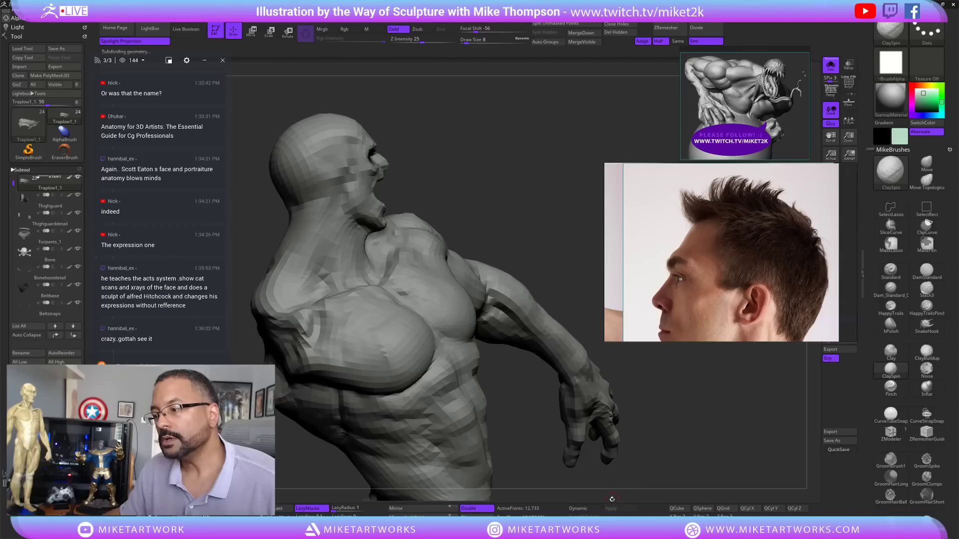
- Raise the whole body's subdivision by three levels and step back down one, with the head, neck and chest in view
{"action": "mouse_move", "coordinate": [611, 499]}
{"action": "left_mouse_down"}
{"action": "mouse_move", "coordinate": [593, 479]}
{"action": "mouse_move", "coordinate": [592, 439]}
{"action": "mouse_move", "coordinate": [534, 492]}
{"action": "mouse_move", "coordinate": [569, 483]}
{"action": "mouse_move", "coordinate": [657, 396]}
{"action": "mouse_move", "coordinate": [676, 395]}
{"action": "left_mouse_up"}
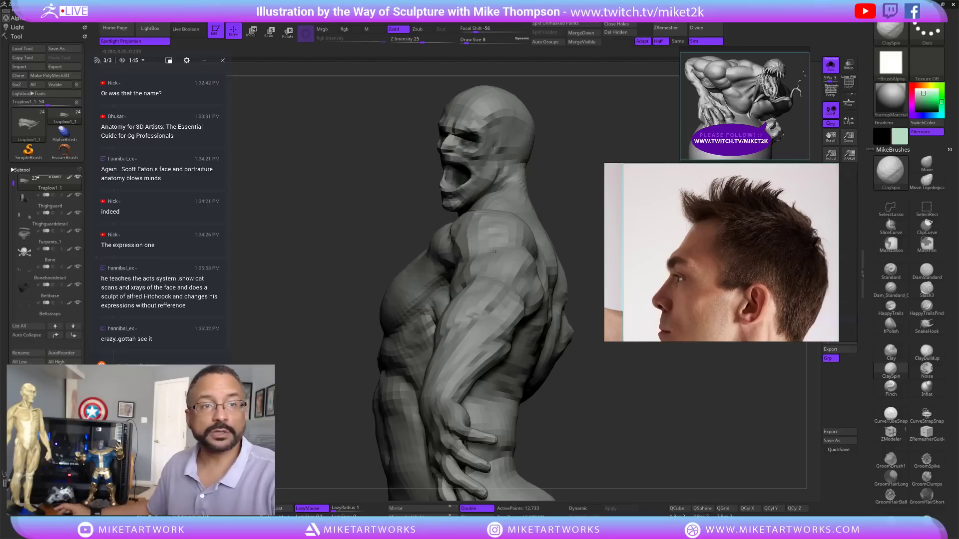
{"action": "mouse_move", "coordinate": [28, 125]}
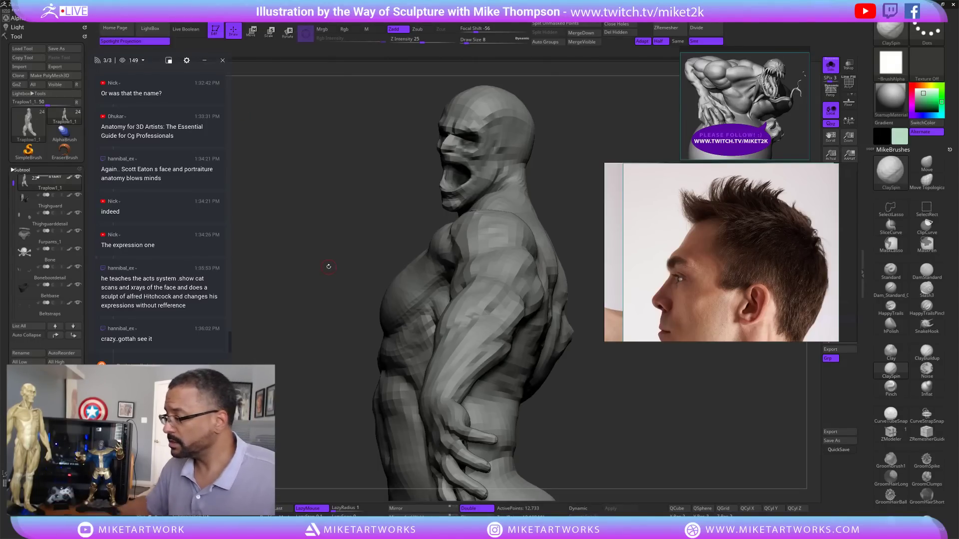
{"action": "left_click_drag", "start_coordinate": [622, 410], "coordinate": [501, 250]}
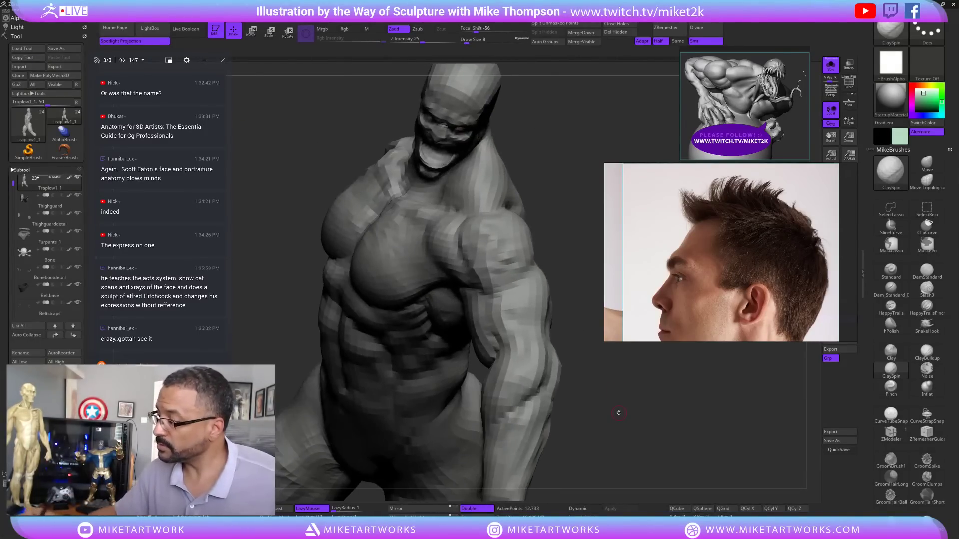
{"action": "key", "text": "shift"}
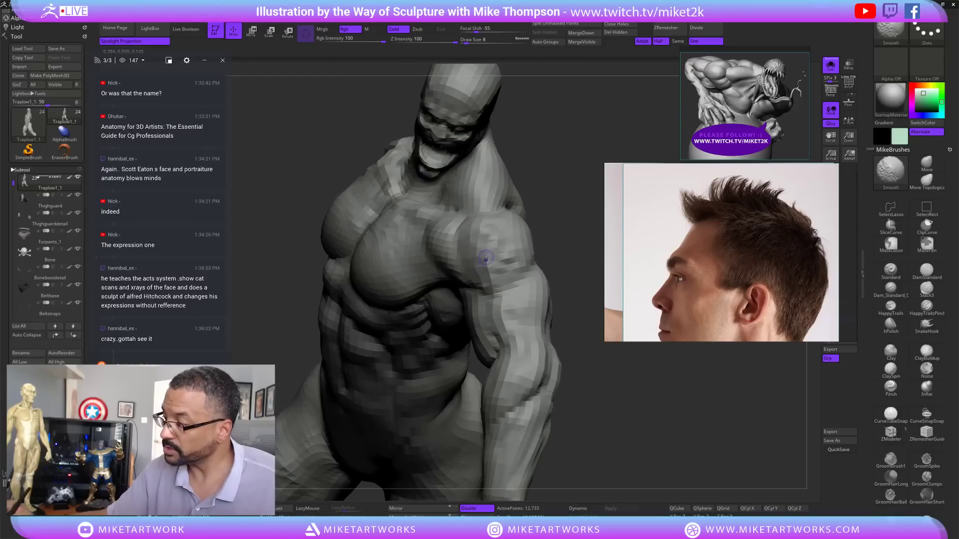
{"action": "mouse_move", "coordinate": [609, 409]}
{"action": "left_mouse_down", "text": "alt"}
{"action": "mouse_move", "coordinate": [619, 443]}
{"action": "mouse_move", "coordinate": [647, 404]}
{"action": "mouse_move", "coordinate": [633, 398]}
{"action": "mouse_move", "coordinate": [642, 410]}
{"action": "mouse_move", "coordinate": [683, 405]}
{"action": "mouse_move", "coordinate": [738, 368]}
{"action": "left_mouse_up", "text": "alt"}
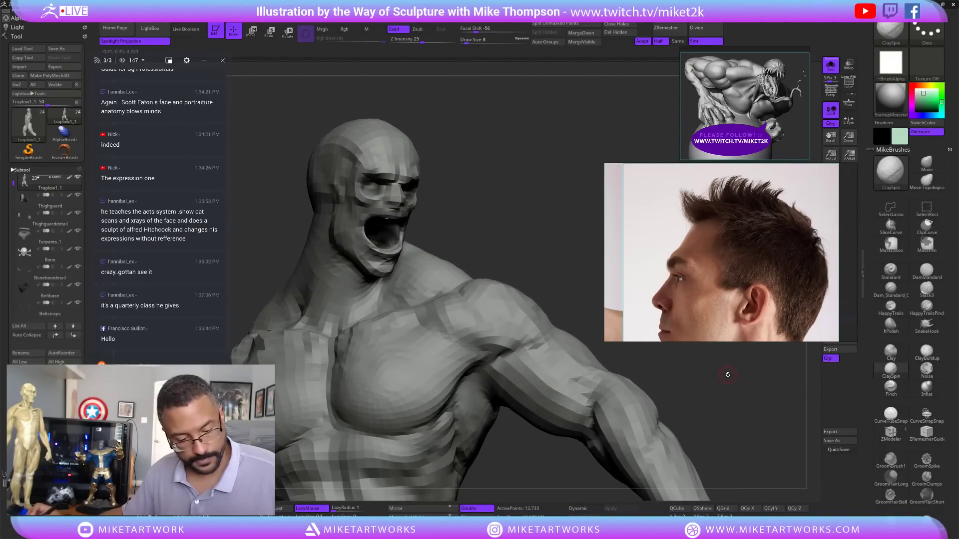
{"action": "key", "text": "ctrl+d"}
{"action": "key", "text": "ctrl+d"}
{"action": "key", "text": "ctrl+d"}
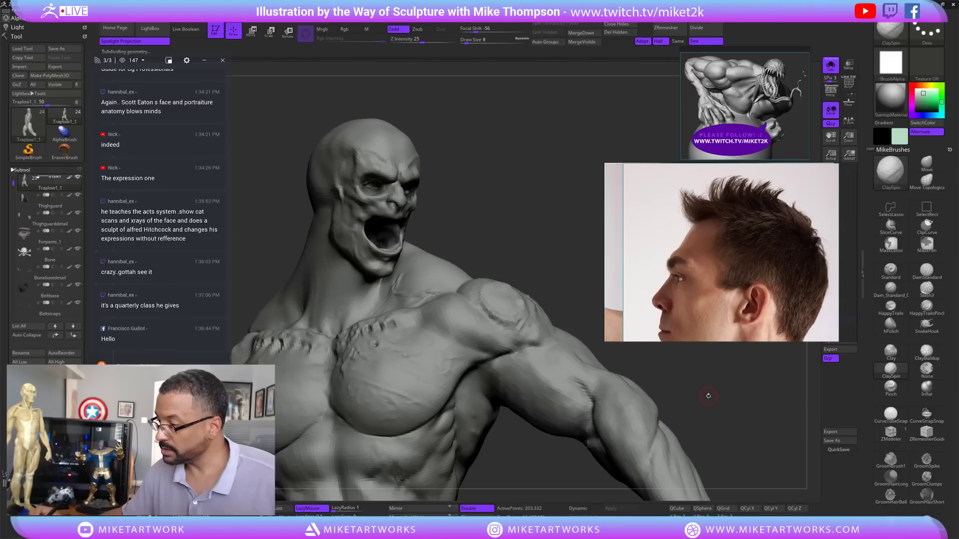
{"action": "left_click_drag", "start_coordinate": [511, 250], "coordinate": [532, 243]}
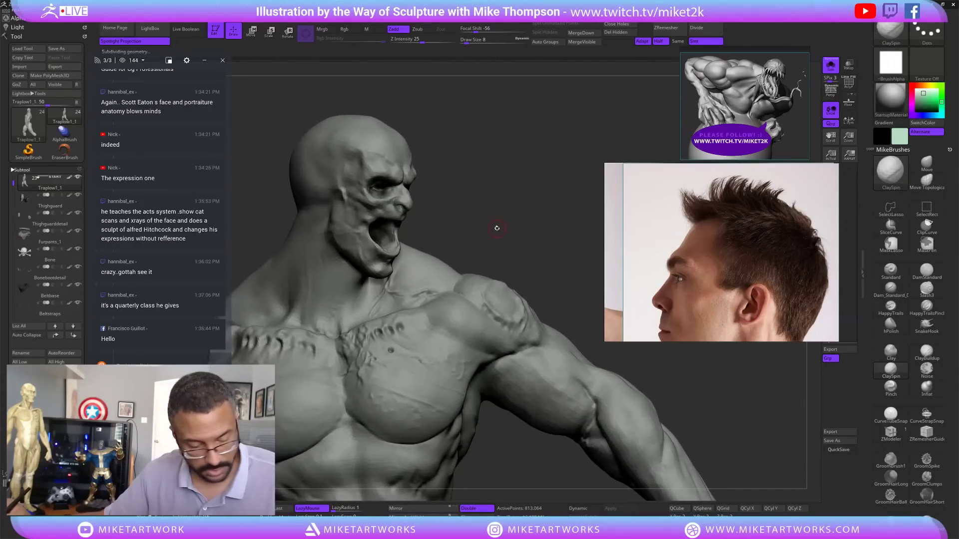
{"action": "key", "text": "s"}
{"action": "key", "text": "shift+d"}
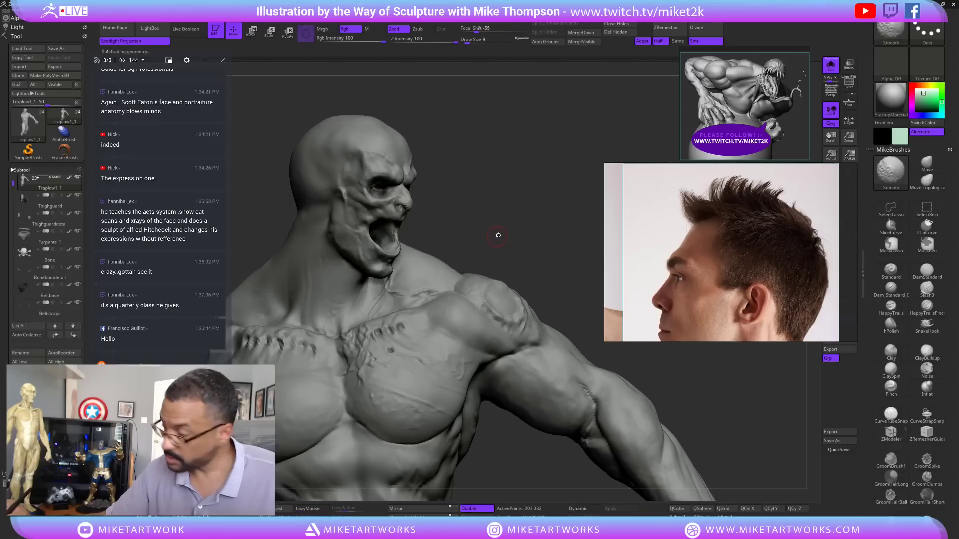
- Set the draw size to 12 and smooth the base of the neck above the collarbone
{"action": "key", "text": "s"}
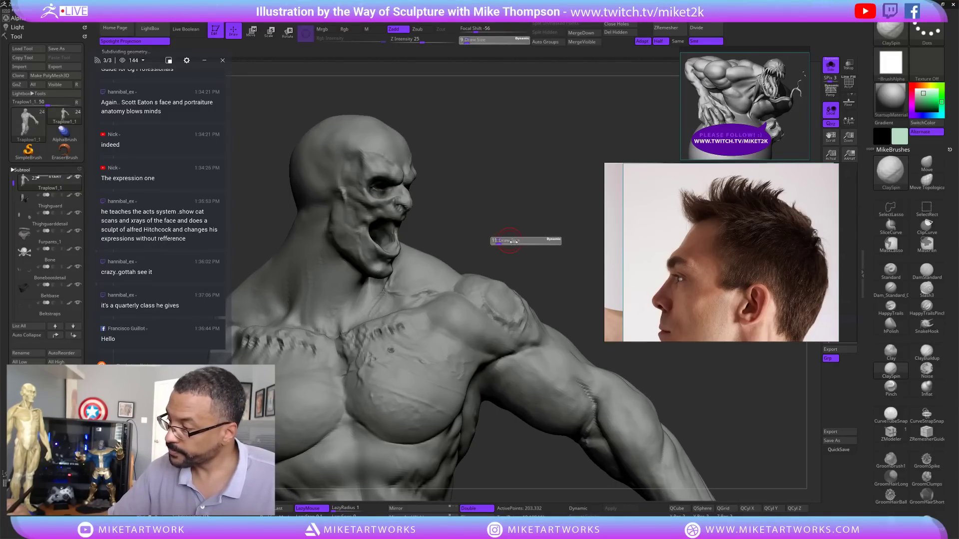
{"action": "left_click_drag", "start_coordinate": [514, 242], "coordinate": [517, 243]}
{"action": "left_click_drag", "start_coordinate": [317, 279], "coordinate": [315, 305], "text": "shift"}
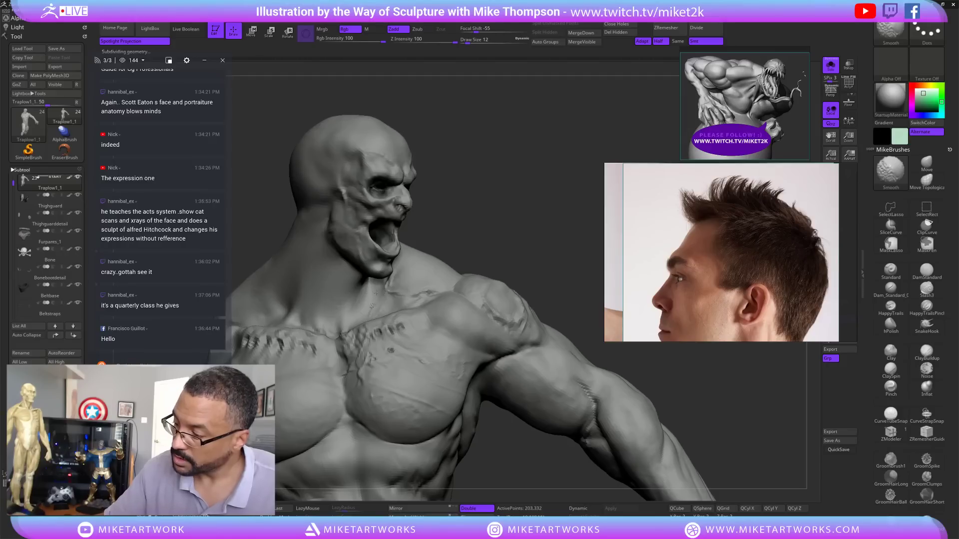
{"action": "right_click_drag", "start_coordinate": [387, 299], "coordinate": [332, 295]}
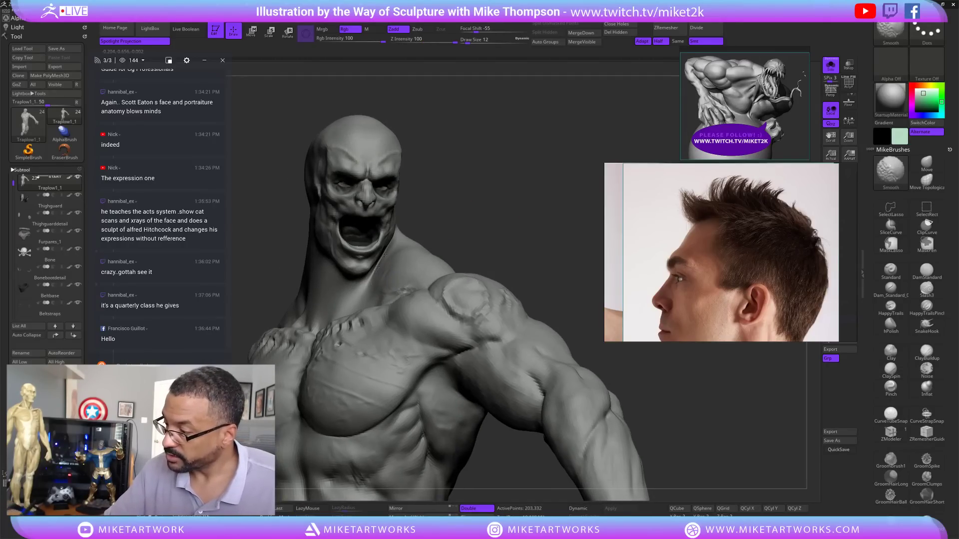
{"action": "right_click_drag", "start_coordinate": [390, 294], "coordinate": [354, 207]}
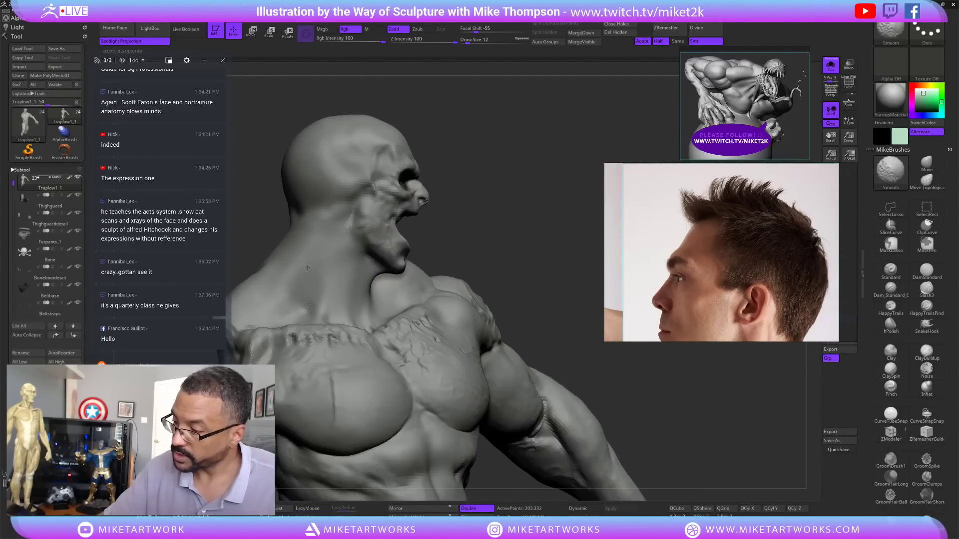
- Step the body up to its highest subdivision level and examine the neck and chest in three-quarter view
{"action": "key", "text": "shift+d"}
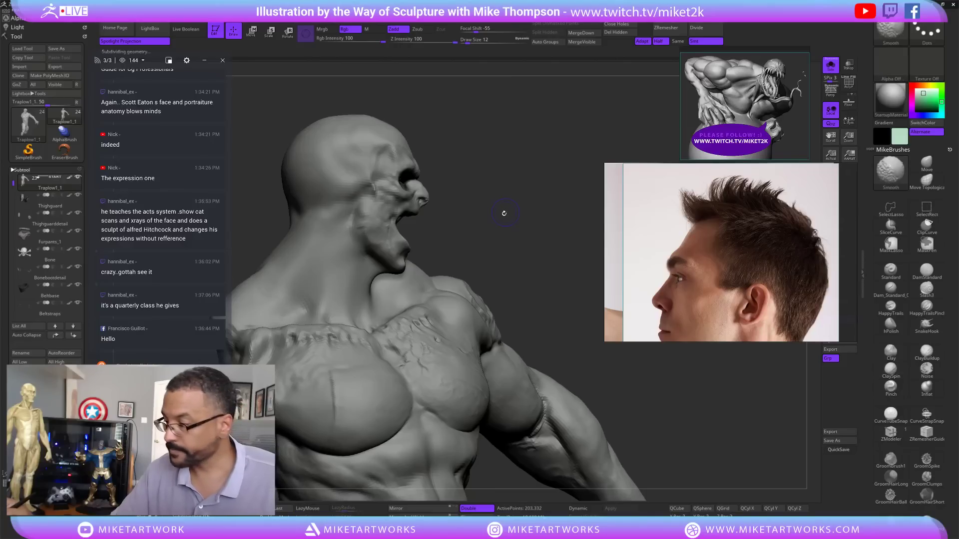
{"action": "key", "text": "d"}
{"action": "key", "text": "d"}
{"action": "key", "text": "d"}
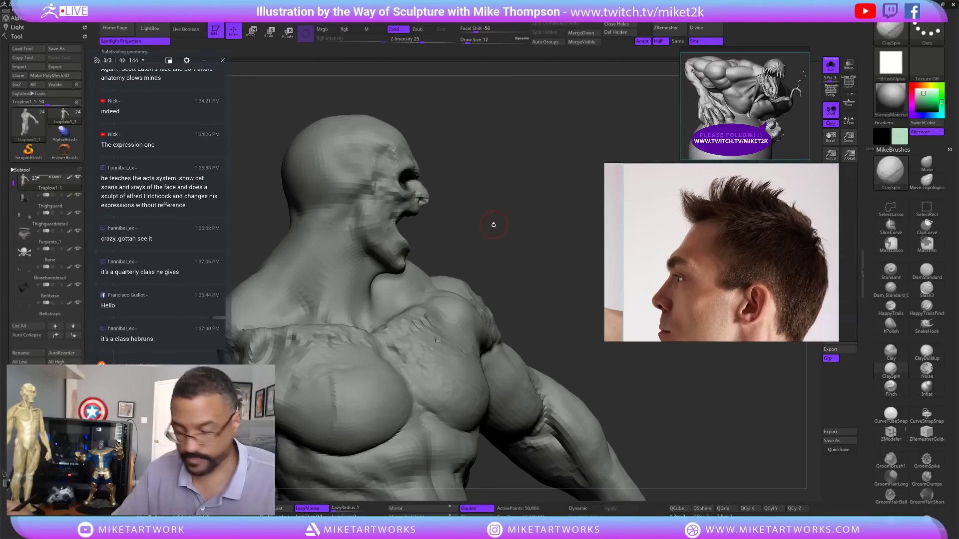
{"action": "key", "text": "shift"}
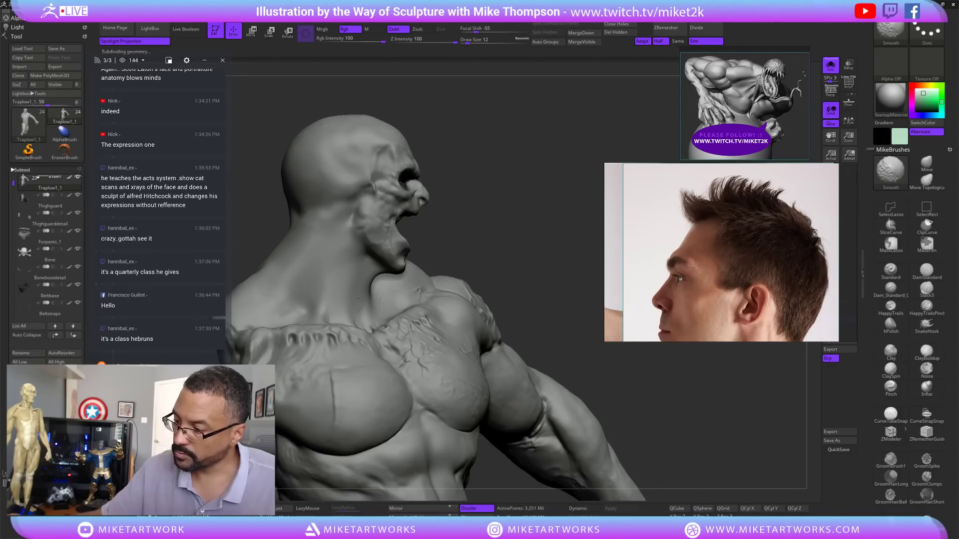
{"action": "mouse_move", "coordinate": [542, 224]}
{"action": "left_mouse_down"}
{"action": "mouse_move", "coordinate": [492, 216]}
{"action": "mouse_move", "coordinate": [512, 218]}
{"action": "mouse_move", "coordinate": [503, 219]}
{"action": "left_mouse_up"}
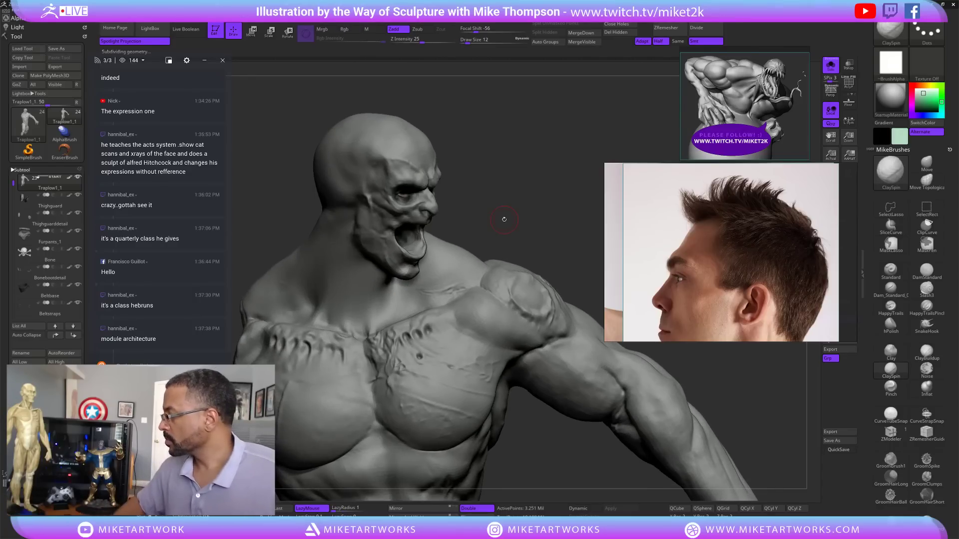
- Browse the reference board and enlarge the photo of the older man with his head turned, showing the neck muscles
{"action": "double_click", "coordinate": [727, 287]}
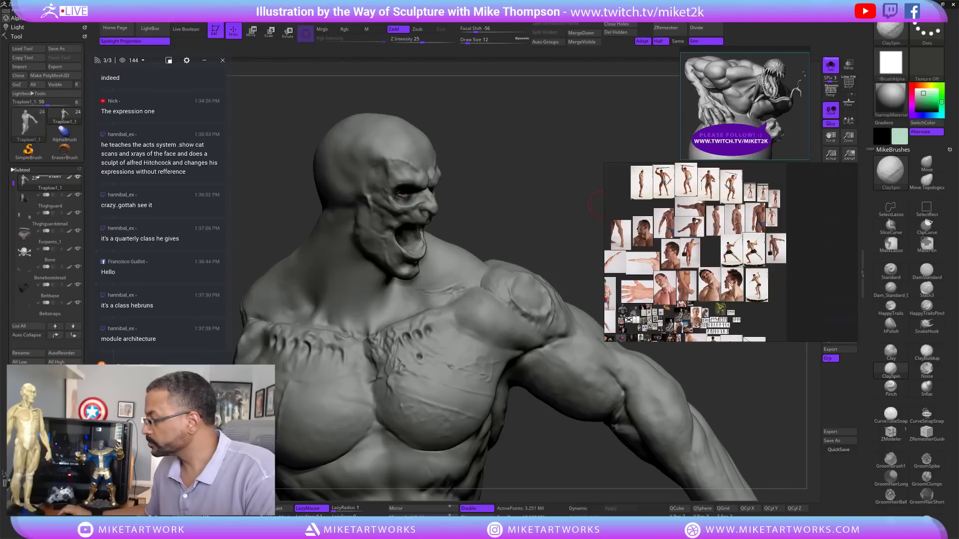
{"action": "double_click", "coordinate": [733, 298]}
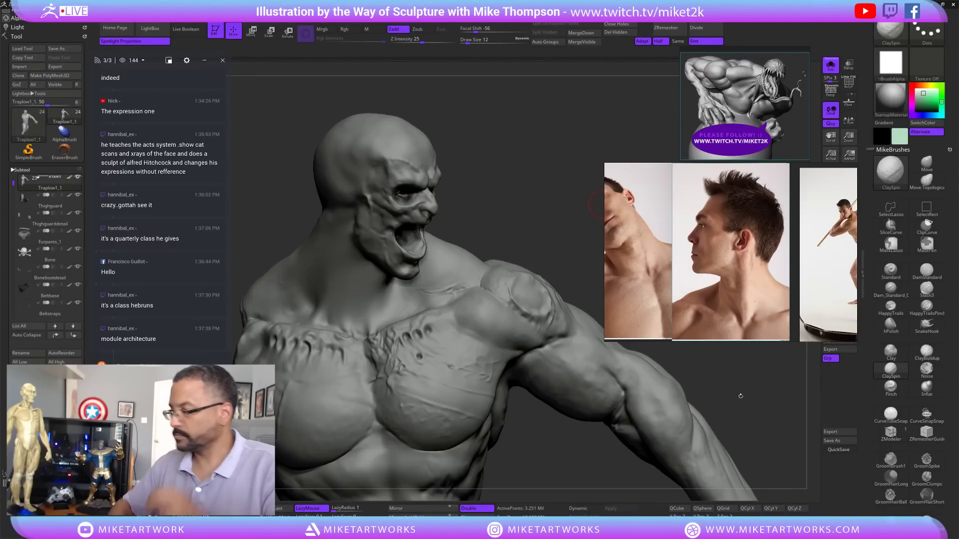
{"action": "double_click", "coordinate": [626, 330]}
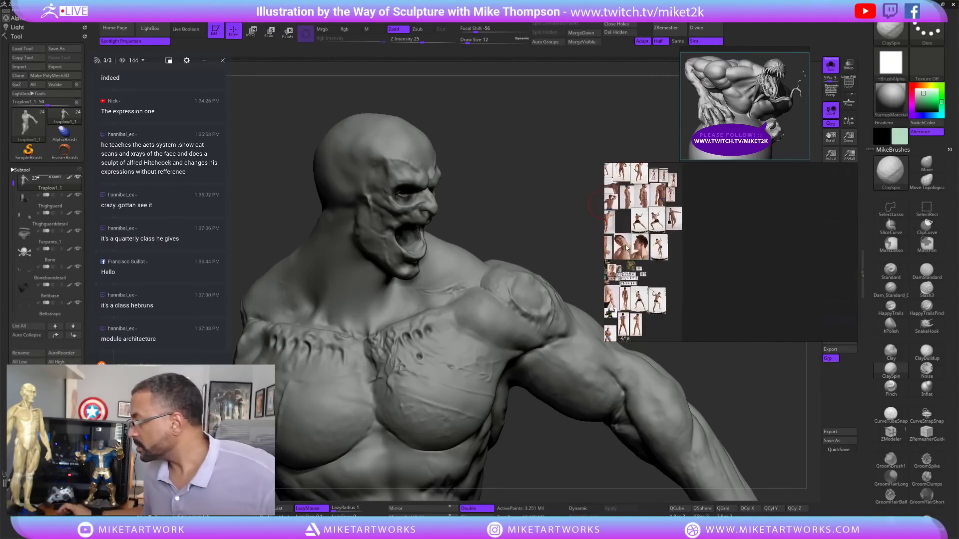
{"action": "scroll", "coordinate": [755, 273], "scroll_direction": "up", "scroll_amount": 3}
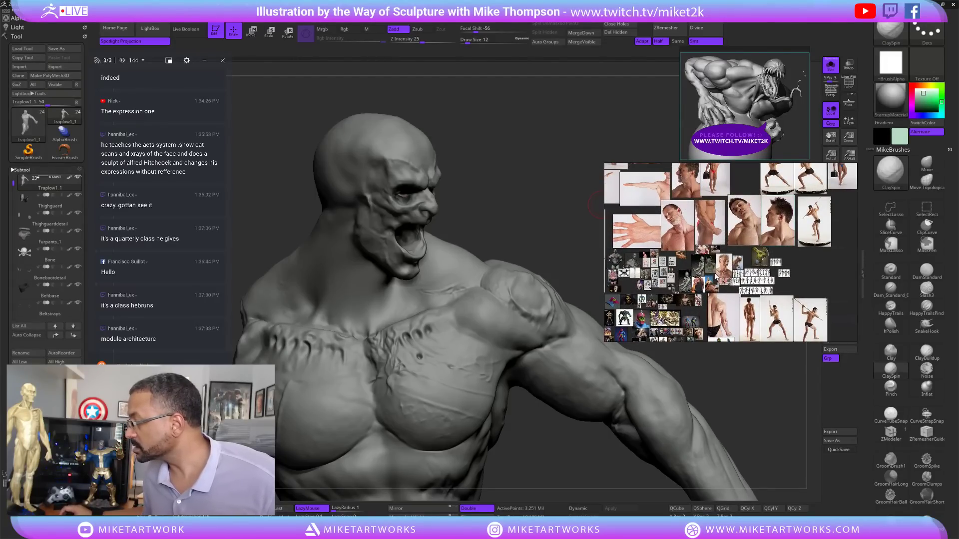
{"action": "double_click", "coordinate": [724, 274]}
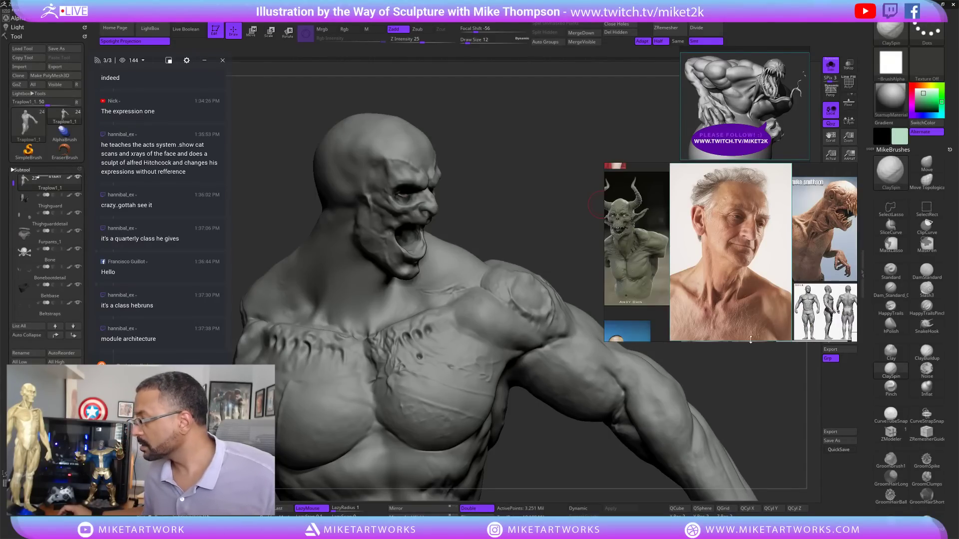
{"action": "left_click_drag", "start_coordinate": [534, 458], "coordinate": [694, 357]}
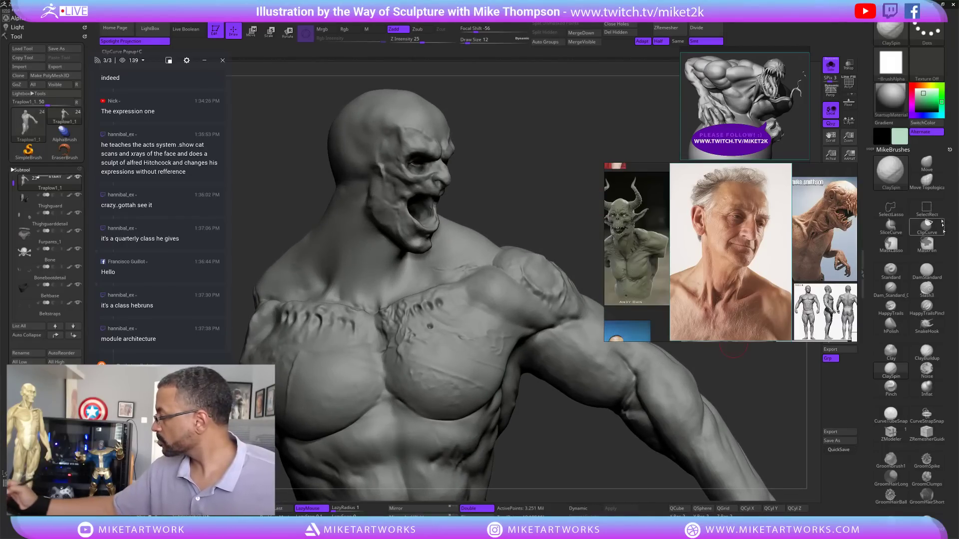
- Lower the body by two subdivision levels and set up the DamStandard brush with a smaller draw size and a LazyRadius of 18
{"action": "left_click", "coordinate": [927, 270]}
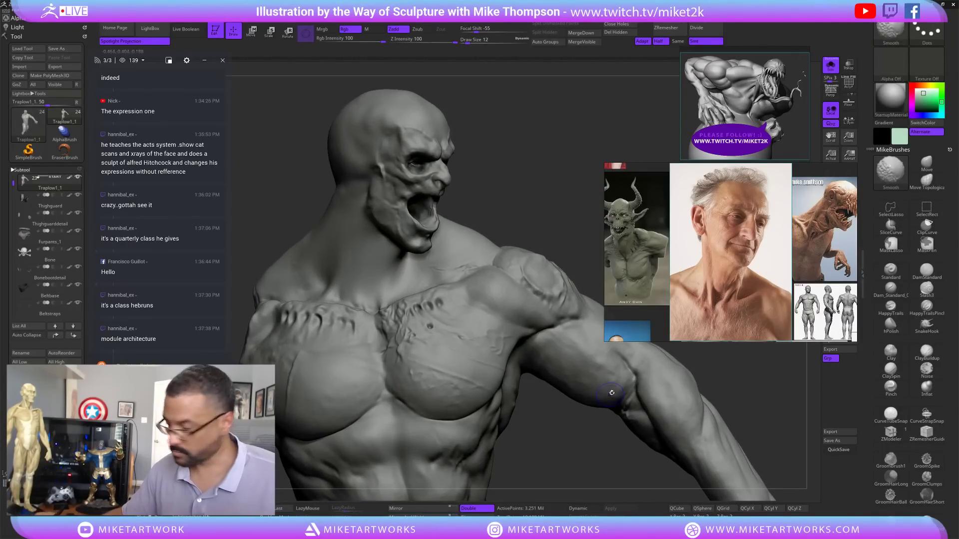
{"action": "key", "text": "shift+d"}
{"action": "key", "text": "shift+d"}
{"action": "key", "text": "s"}
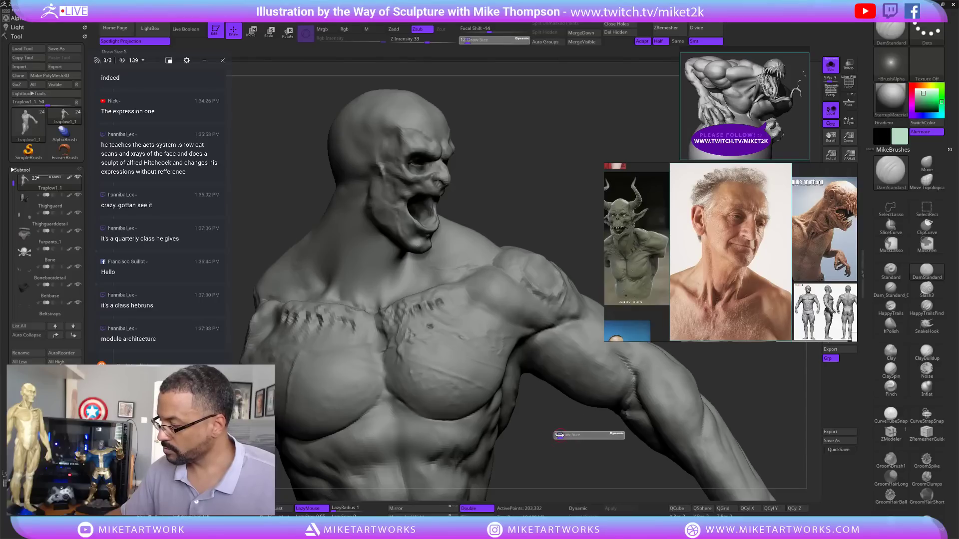
{"action": "left_click_drag", "start_coordinate": [561, 436], "coordinate": [561, 436]}
{"action": "left_click_drag", "start_coordinate": [334, 511], "coordinate": [341, 512]}
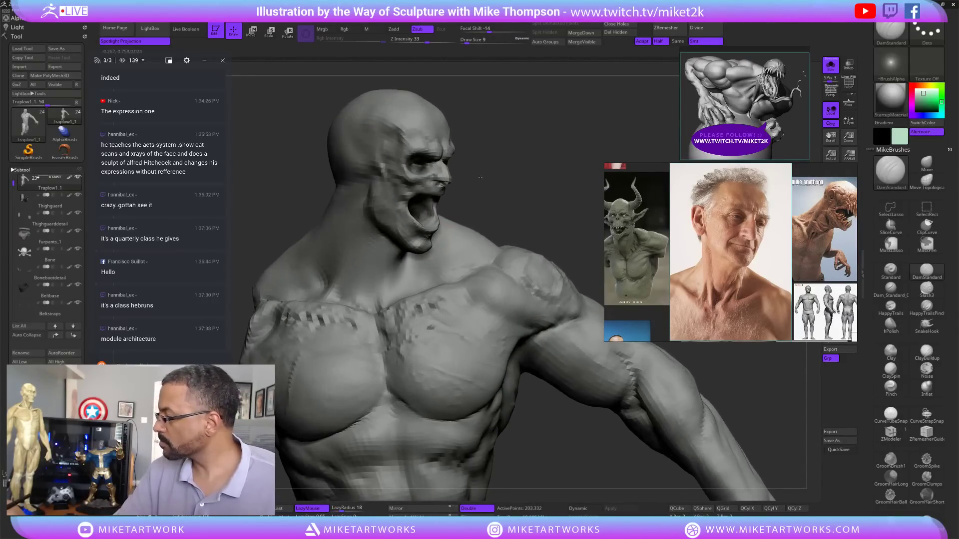
- Carve a DamStandard line down the side of the neck from behind the jaw to the collarbone and soften it
{"action": "left_click_drag", "start_coordinate": [485, 179], "coordinate": [502, 188]}
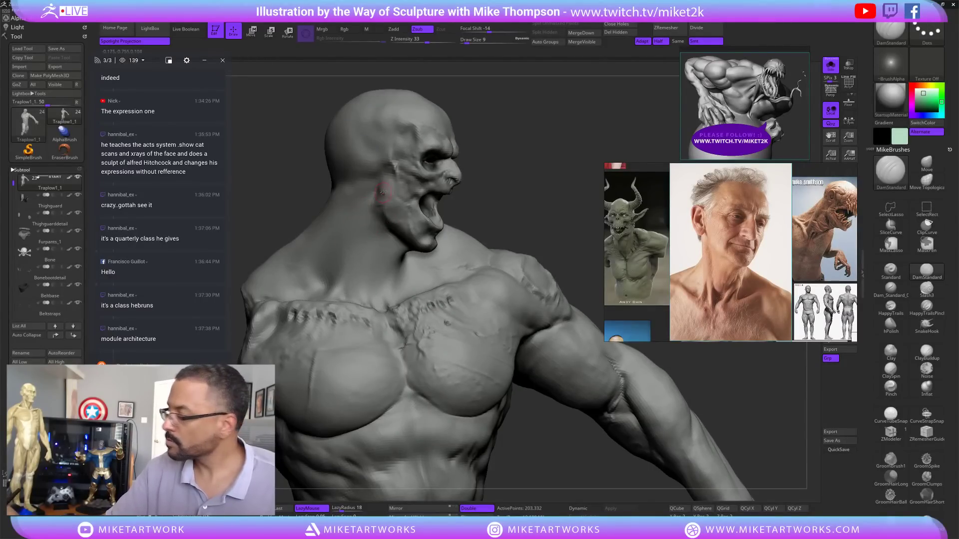
{"action": "left_click_drag", "start_coordinate": [374, 196], "coordinate": [378, 277]}
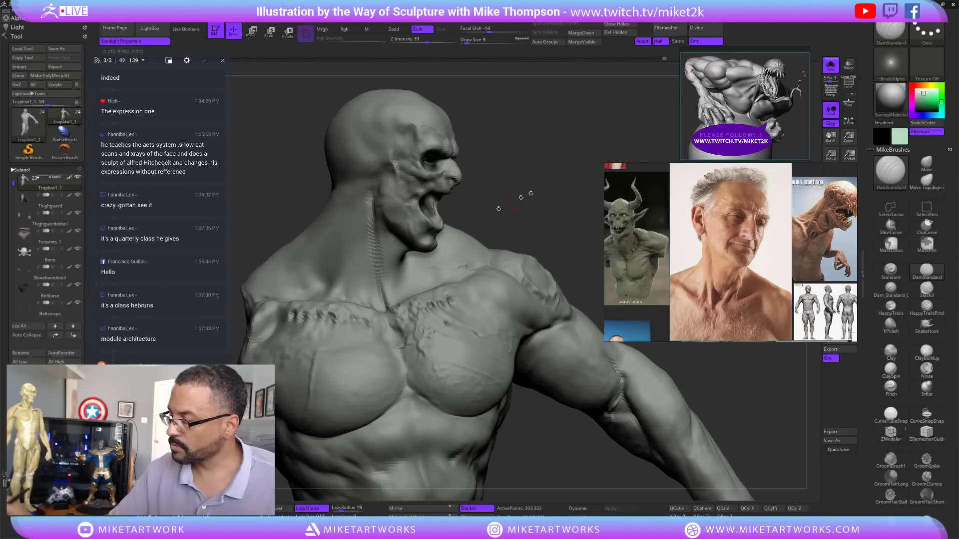
{"action": "mouse_move", "coordinate": [522, 204]}
{"action": "left_mouse_down"}
{"action": "mouse_move", "coordinate": [504, 202]}
{"action": "mouse_move", "coordinate": [522, 205]}
{"action": "mouse_move", "coordinate": [539, 190]}
{"action": "left_mouse_up"}
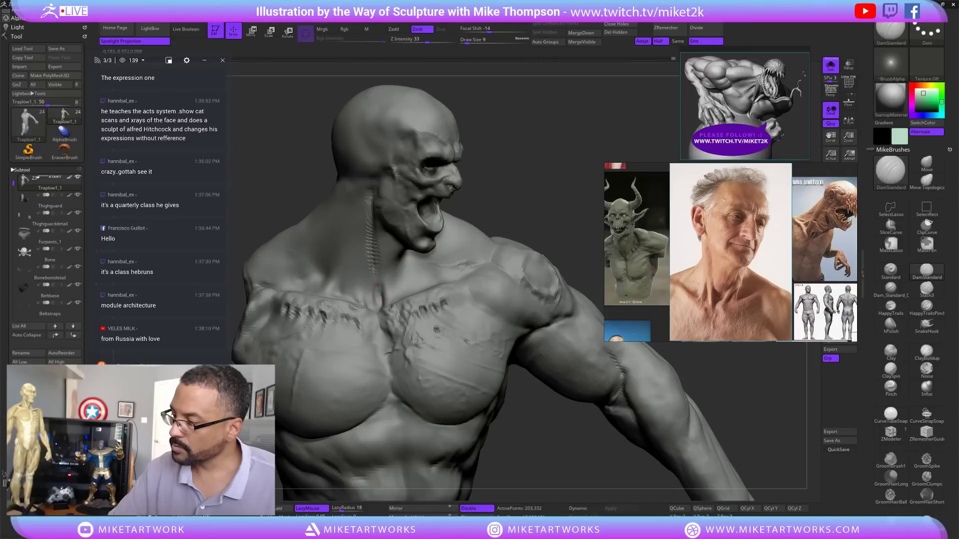
{"action": "key", "text": "shift"}
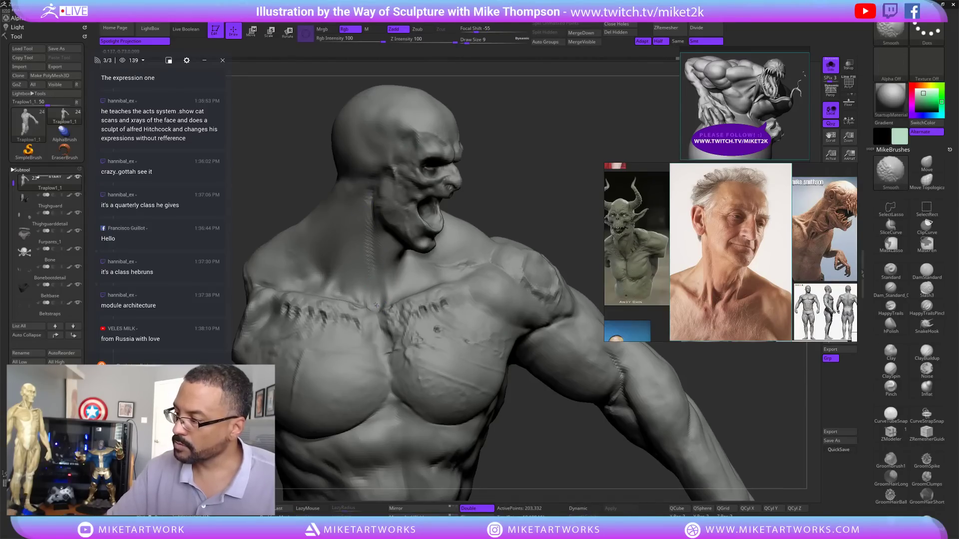
{"action": "mouse_move", "coordinate": [533, 210]}
{"action": "left_mouse_down"}
{"action": "mouse_move", "coordinate": [519, 200]}
{"action": "mouse_move", "coordinate": [533, 202]}
{"action": "left_mouse_up"}
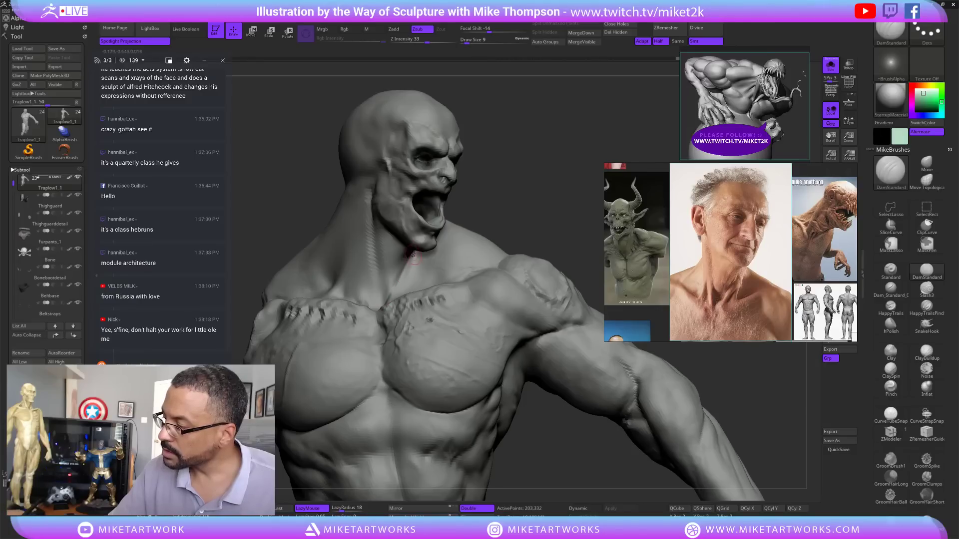
- Carve a second neck crease from the pit of the collarbones up toward the jaw and smooth it
{"action": "left_click_drag", "start_coordinate": [389, 297], "coordinate": [408, 263]}
{"action": "left_click_drag", "start_coordinate": [515, 189], "coordinate": [493, 190]}
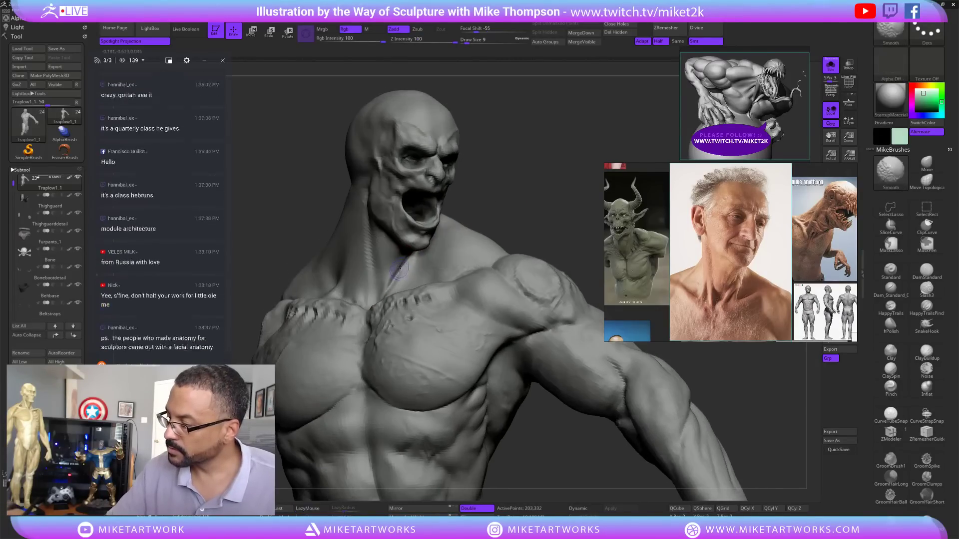
{"action": "left_click_drag", "start_coordinate": [390, 284], "coordinate": [400, 266], "text": "shift"}
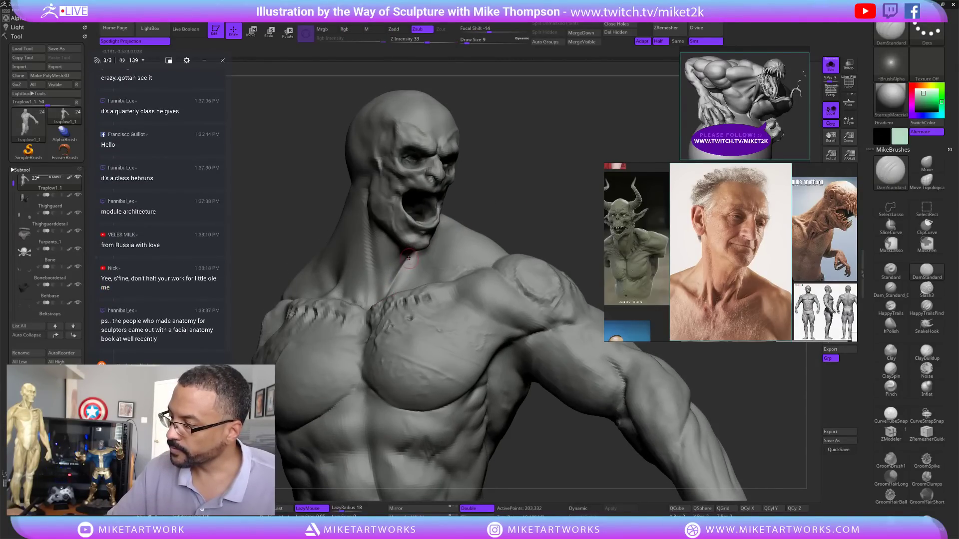
{"action": "left_click_drag", "start_coordinate": [530, 201], "coordinate": [509, 199]}
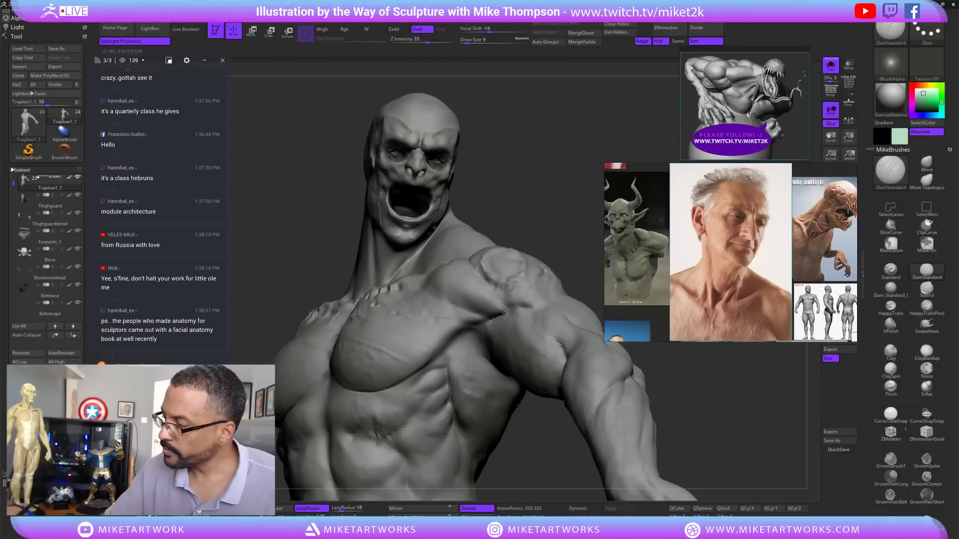
{"action": "key", "text": "shift"}
{"action": "left_click_drag", "start_coordinate": [411, 253], "coordinate": [453, 216], "text": "shift"}
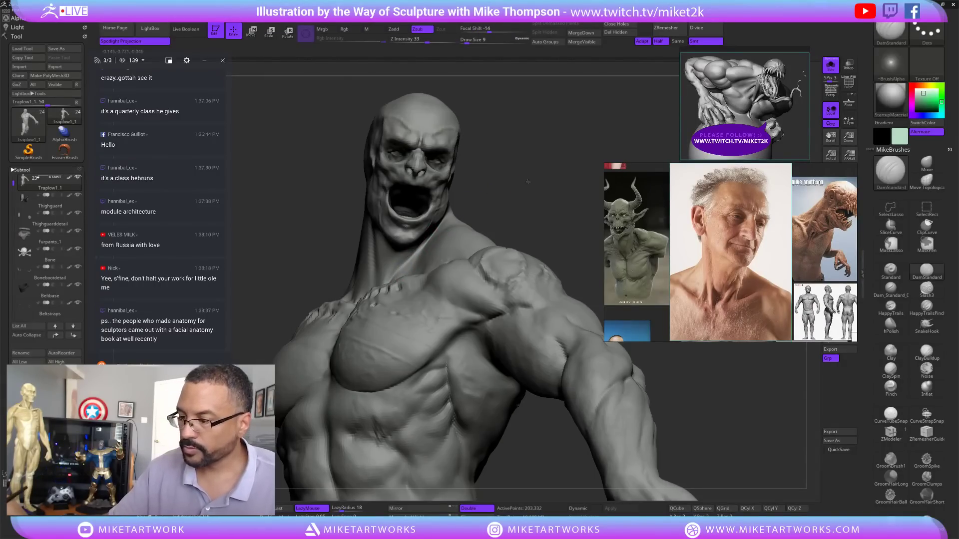
{"action": "left_click_drag", "start_coordinate": [526, 181], "coordinate": [551, 176]}
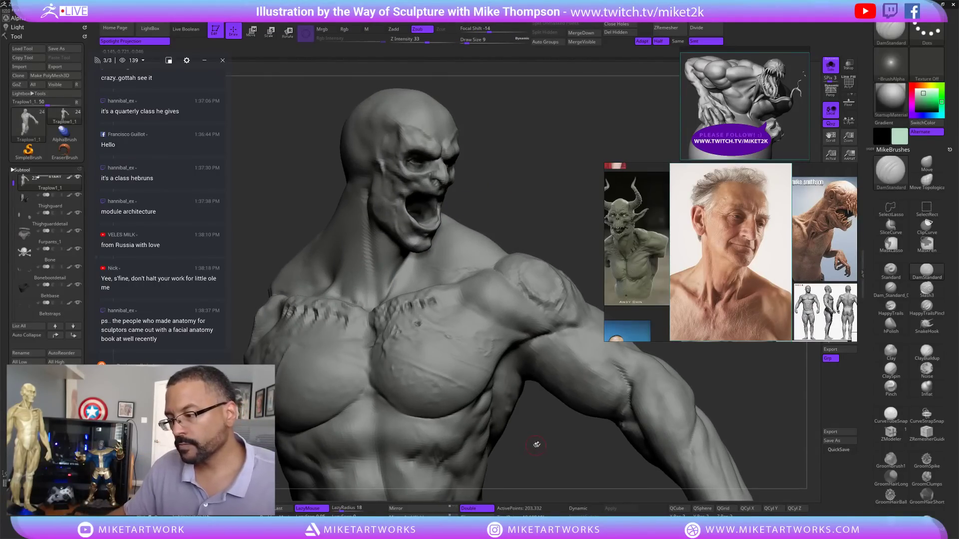
{"action": "mouse_move", "coordinate": [537, 443]}
{"action": "left_mouse_down"}
{"action": "mouse_move", "coordinate": [525, 463]}
{"action": "mouse_move", "coordinate": [546, 452]}
{"action": "left_mouse_up"}
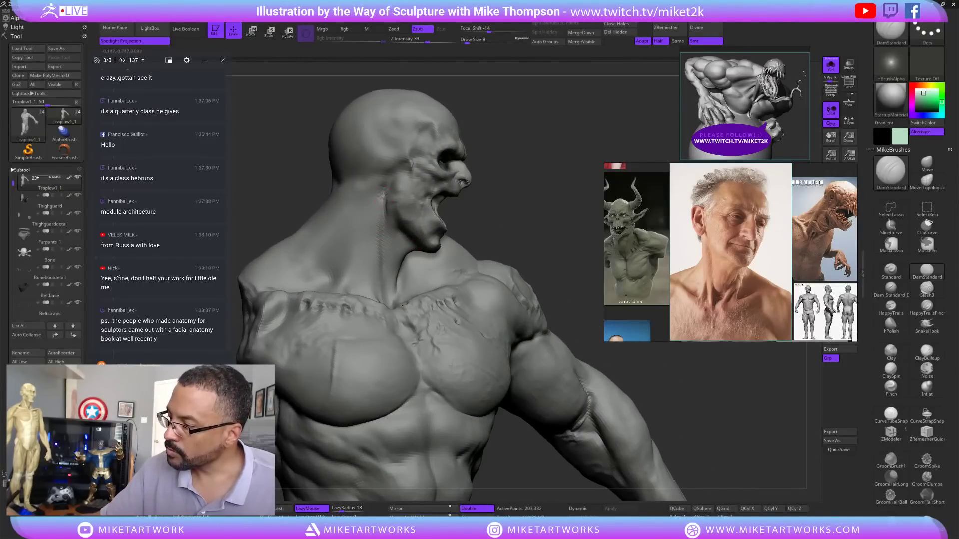
- Deepen the long vertical line along the side of the neck and smooth its upper part below the jaw corner
{"action": "left_click_drag", "start_coordinate": [383, 264], "coordinate": [384, 276]}
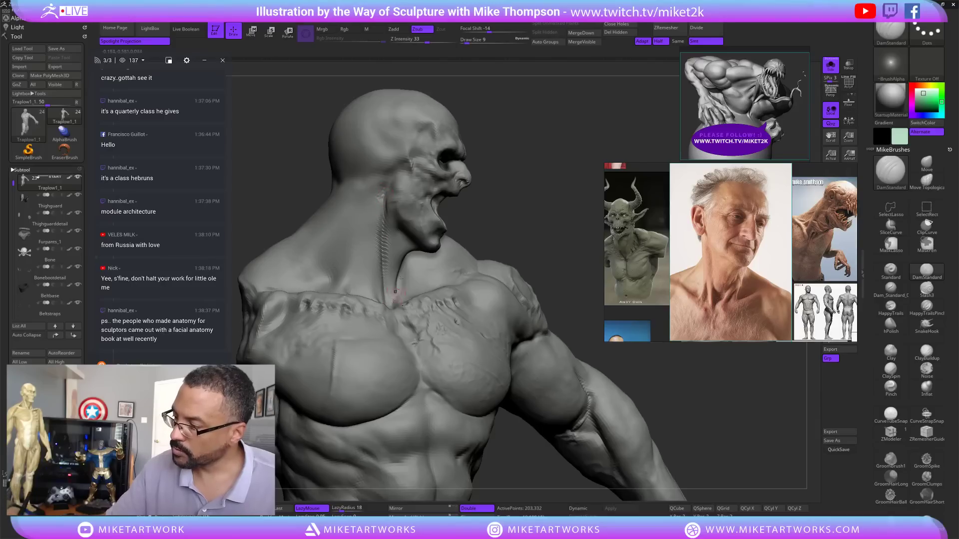
{"action": "left_click_drag", "start_coordinate": [505, 177], "coordinate": [518, 168]}
{"action": "left_click_drag", "start_coordinate": [384, 254], "coordinate": [385, 196], "text": "shift"}
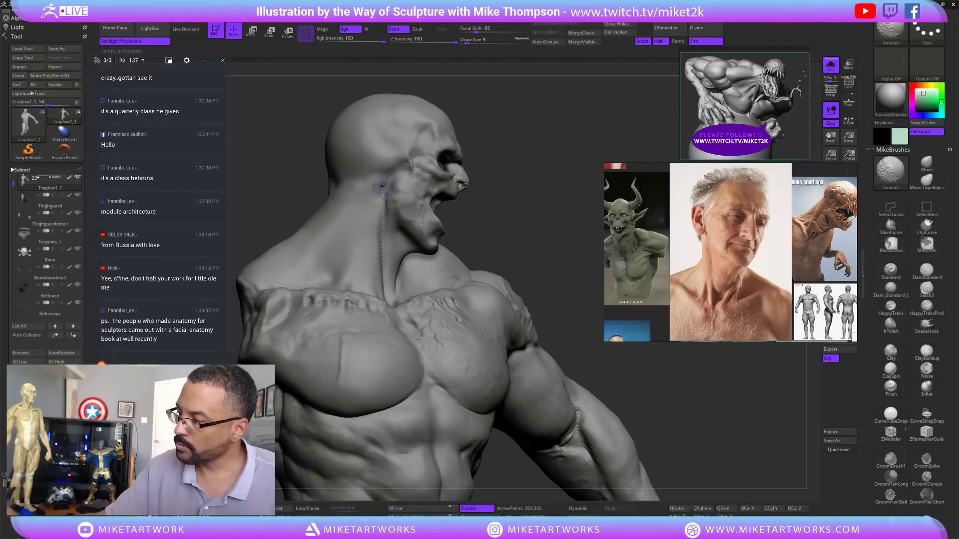
{"action": "left_click_drag", "start_coordinate": [548, 209], "coordinate": [538, 223]}
{"action": "left_click_drag", "start_coordinate": [529, 425], "coordinate": [546, 438]}
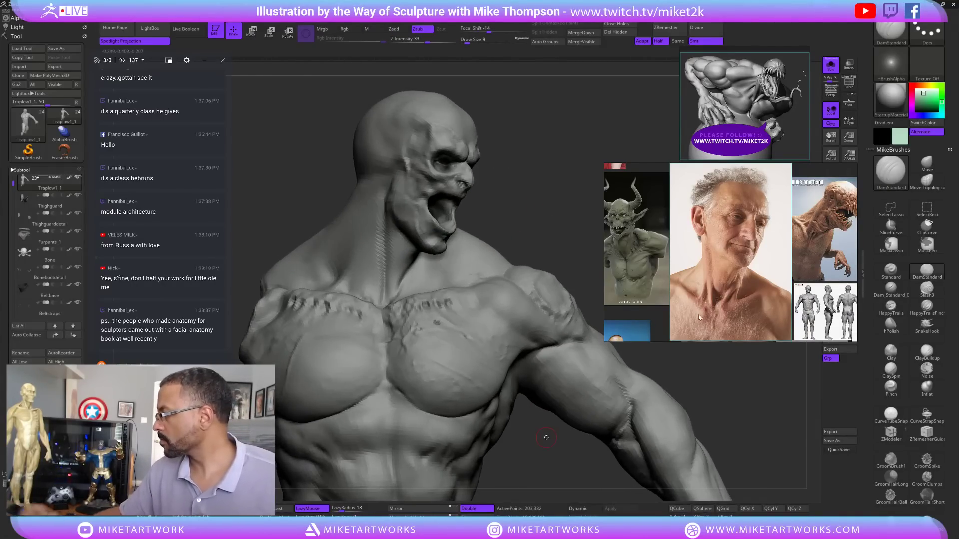
{"action": "key", "text": "b"}
{"action": "key", "text": "m"}
{"action": "key", "text": "v"}
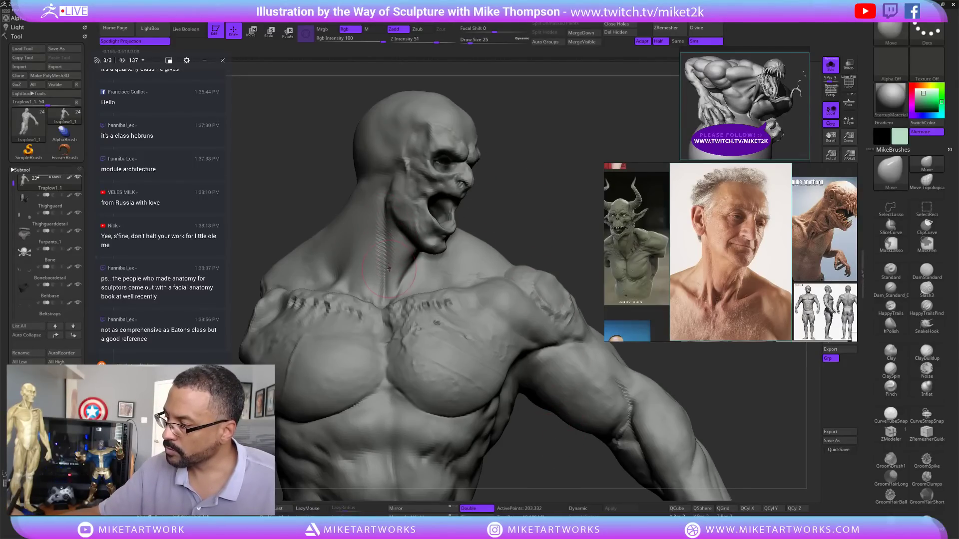
{"action": "key", "text": "s"}
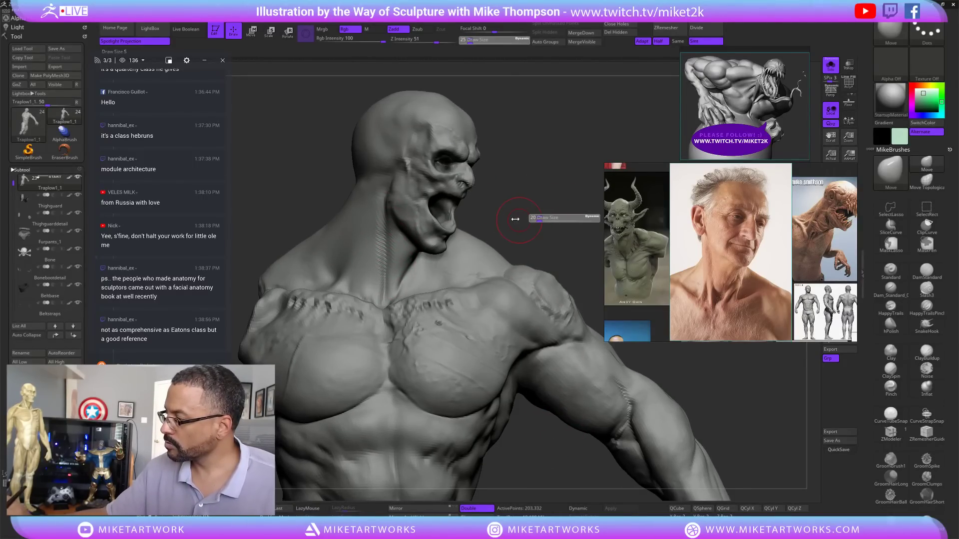
{"action": "left_click_drag", "start_coordinate": [515, 219], "coordinate": [503, 220]}
- Flatten the side of the neck below the jaw corner with the hPolish brush at draw size 8 and smooth it
{"action": "left_click", "coordinate": [891, 325]}
{"action": "key", "text": "s"}
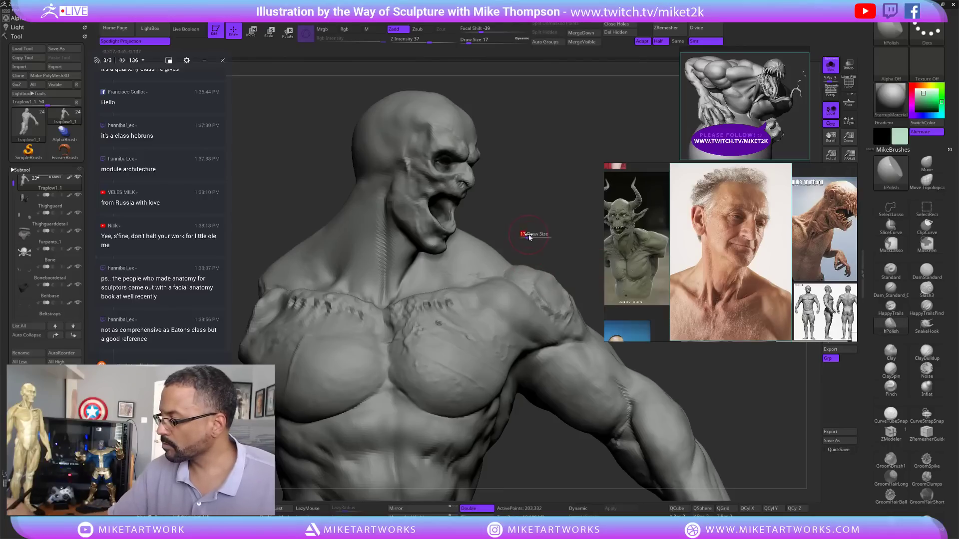
{"action": "left_click_drag", "start_coordinate": [507, 234], "coordinate": [505, 233]}
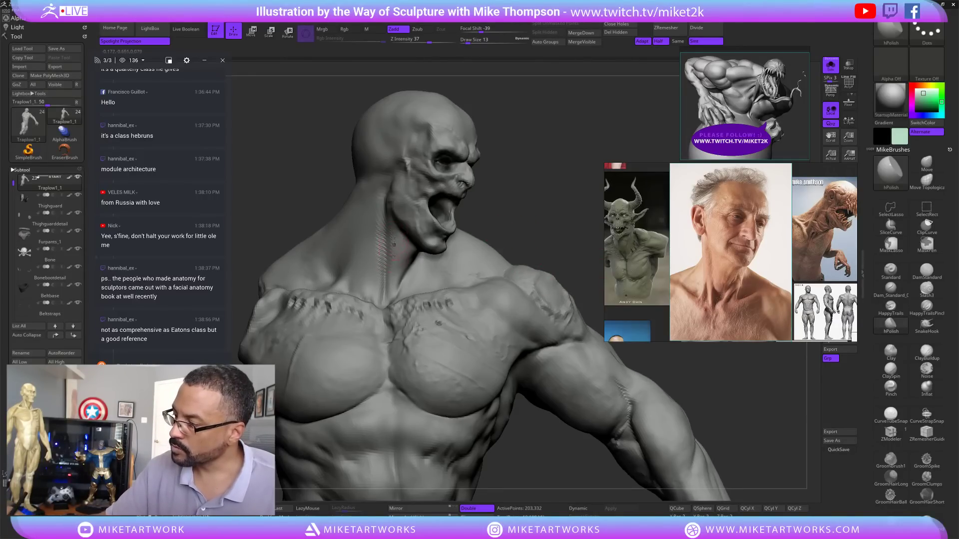
{"action": "key", "text": "s"}
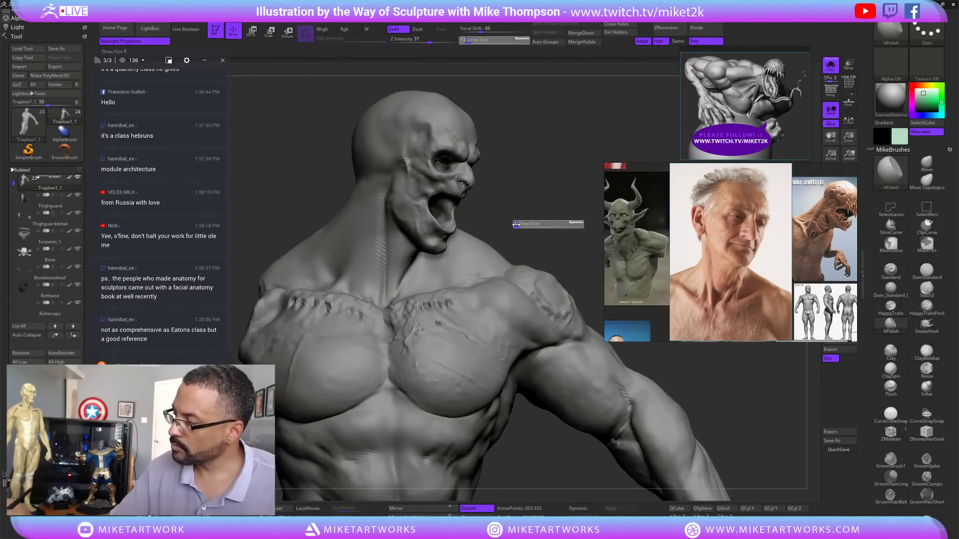
{"action": "left_click_drag", "start_coordinate": [519, 224], "coordinate": [517, 224]}
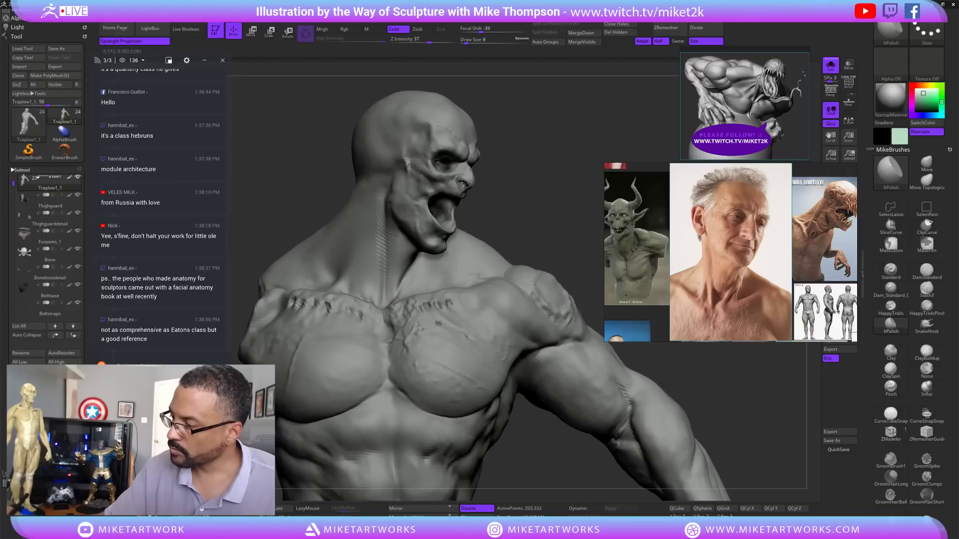
{"action": "right_click_drag", "start_coordinate": [394, 255], "coordinate": [394, 288]}
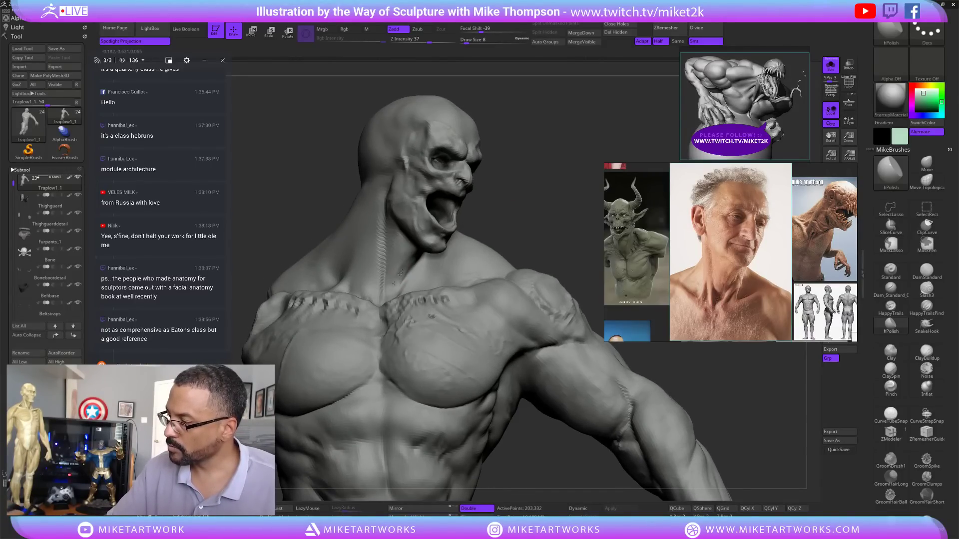
{"action": "key", "text": "shift"}
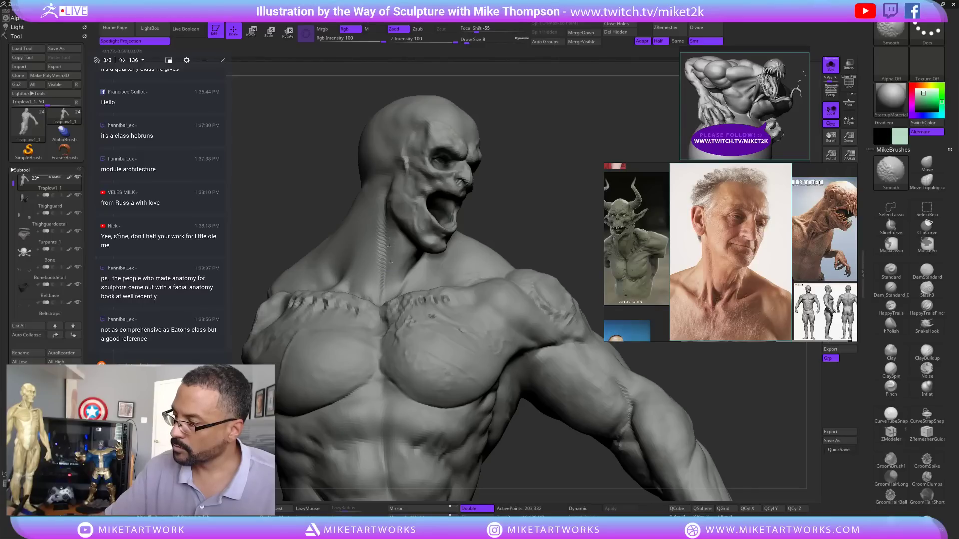
- Build up the long side neck muscle from behind the jaw to the collarbone with the ClaySpin brush and smooth its edges
{"action": "mouse_move", "coordinate": [510, 186]}
{"action": "left_mouse_down"}
{"action": "mouse_move", "coordinate": [554, 183]}
{"action": "mouse_move", "coordinate": [550, 233]}
{"action": "left_mouse_up"}
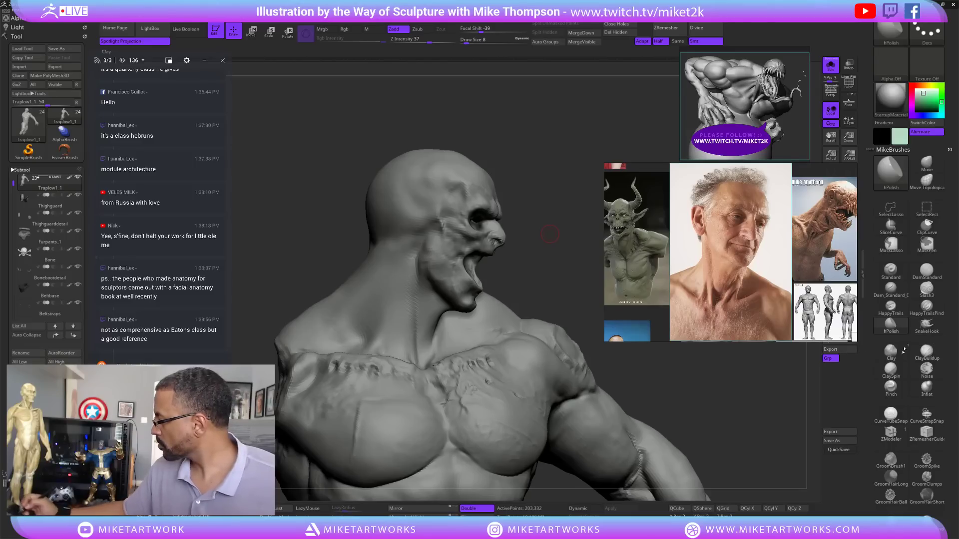
{"action": "left_click", "coordinate": [890, 369]}
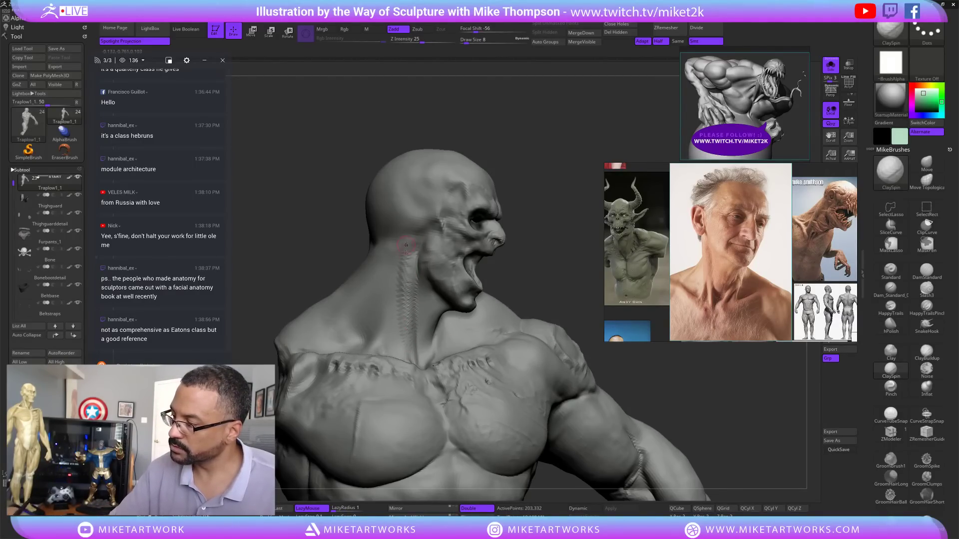
{"action": "left_click_drag", "start_coordinate": [489, 278], "coordinate": [551, 242]}
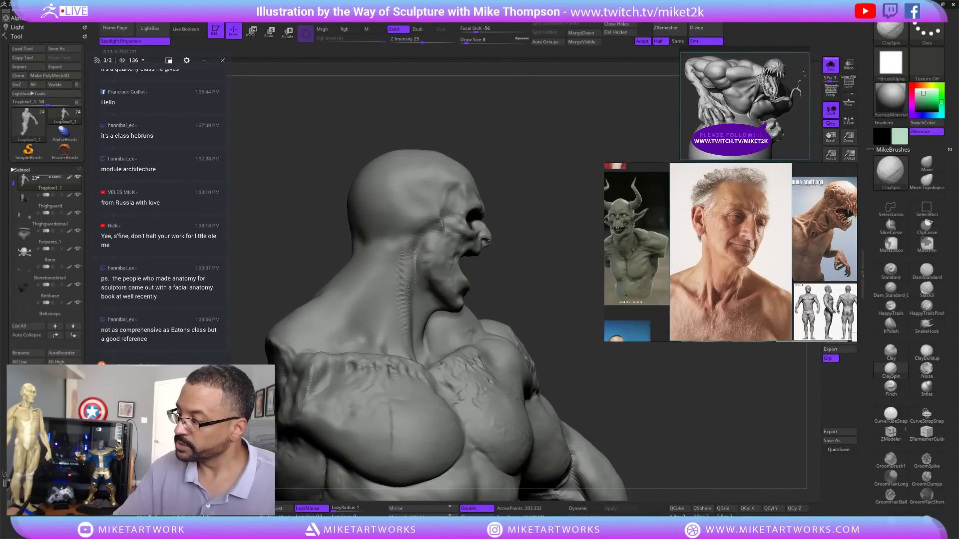
{"action": "key", "text": "shift"}
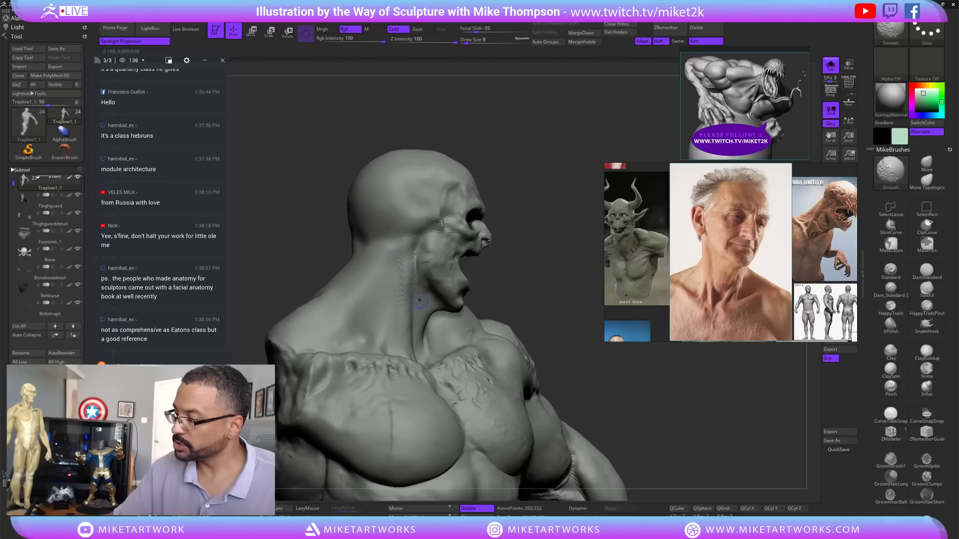
{"action": "mouse_move", "coordinate": [561, 247]}
{"action": "left_mouse_down"}
{"action": "mouse_move", "coordinate": [555, 241]}
{"action": "mouse_move", "coordinate": [519, 274]}
{"action": "left_mouse_up"}
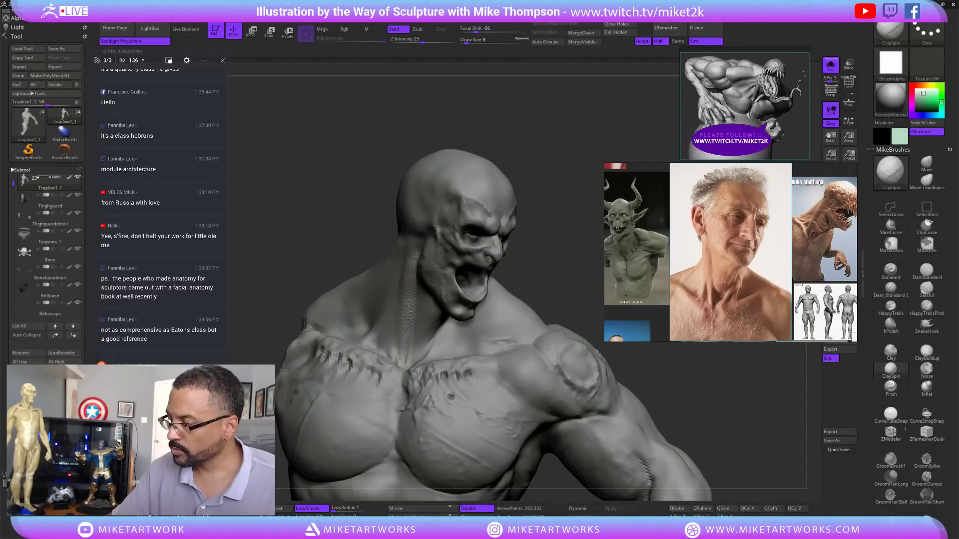
{"action": "key", "text": "shift"}
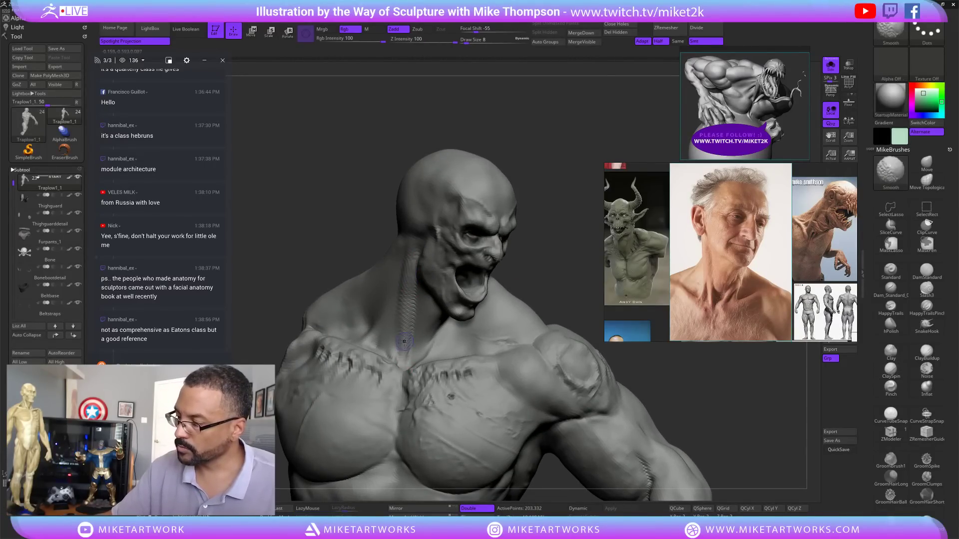
- Build up a ClaySpin strand along the front of the throat from the collarbone pit toward the chin and soften it
{"action": "left_click_drag", "start_coordinate": [582, 257], "coordinate": [568, 246]}
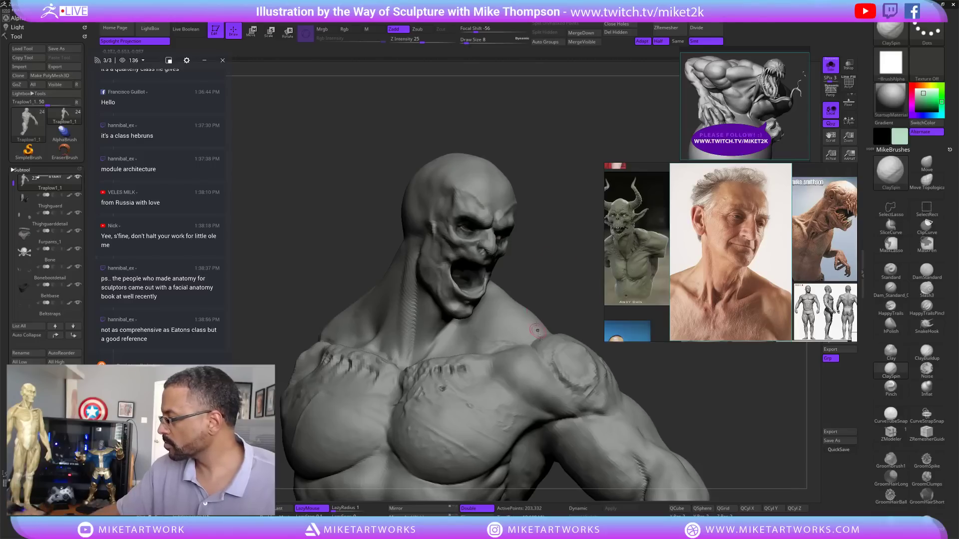
{"action": "left_click_drag", "start_coordinate": [569, 314], "coordinate": [560, 309]}
{"action": "left_click_drag", "start_coordinate": [428, 357], "coordinate": [451, 324]}
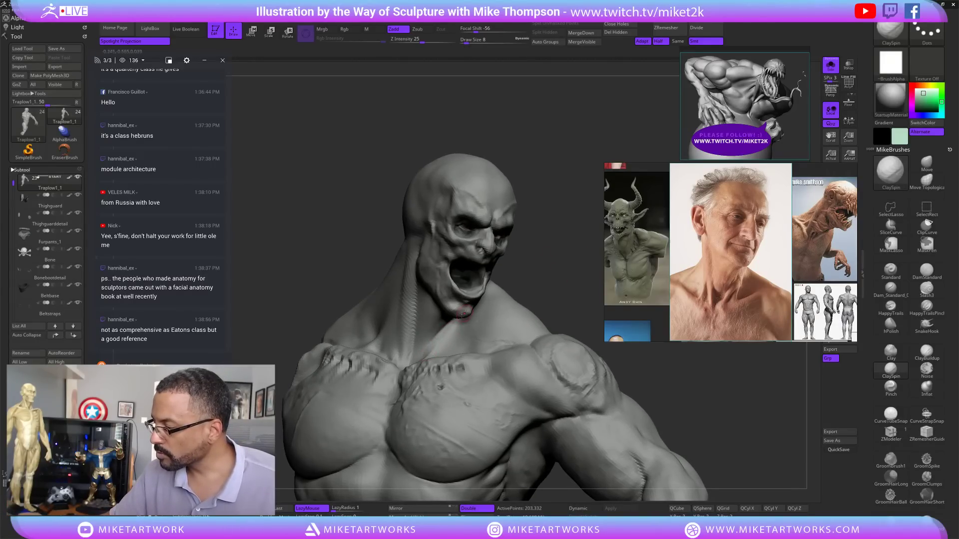
{"action": "mouse_move", "coordinate": [532, 273]}
{"action": "left_mouse_down"}
{"action": "mouse_move", "coordinate": [534, 266]}
{"action": "mouse_move", "coordinate": [485, 312]}
{"action": "left_mouse_up"}
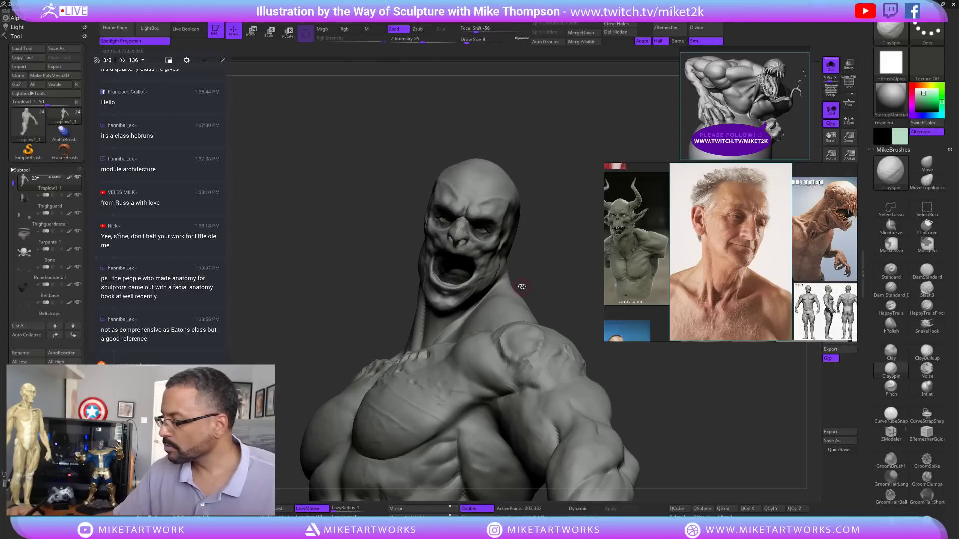
{"action": "left_click_drag", "start_coordinate": [551, 264], "coordinate": [483, 285]}
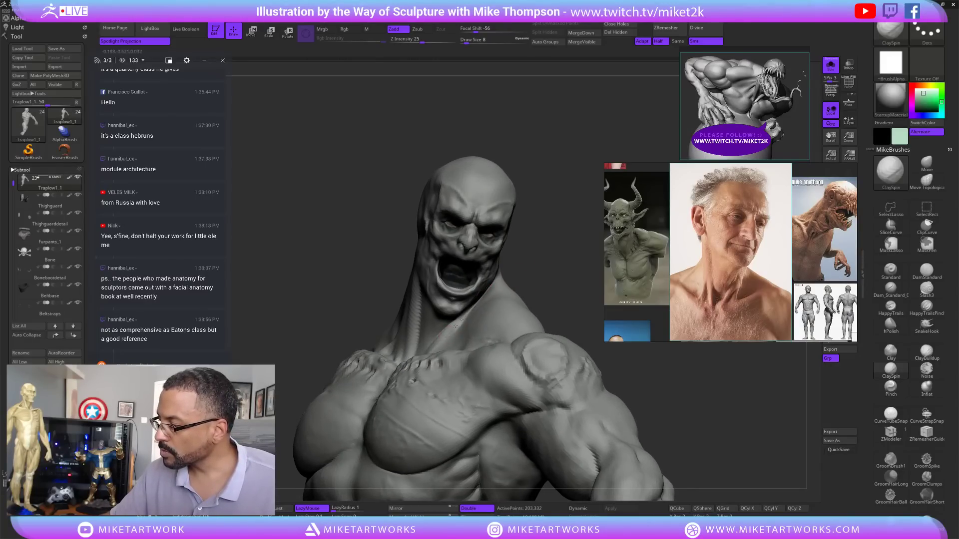
{"action": "mouse_move", "coordinate": [534, 267]}
{"action": "left_mouse_down"}
{"action": "mouse_move", "coordinate": [579, 259]}
{"action": "mouse_move", "coordinate": [516, 258]}
{"action": "left_mouse_up"}
{"action": "left_click_drag", "start_coordinate": [443, 333], "coordinate": [432, 348], "text": "shift"}
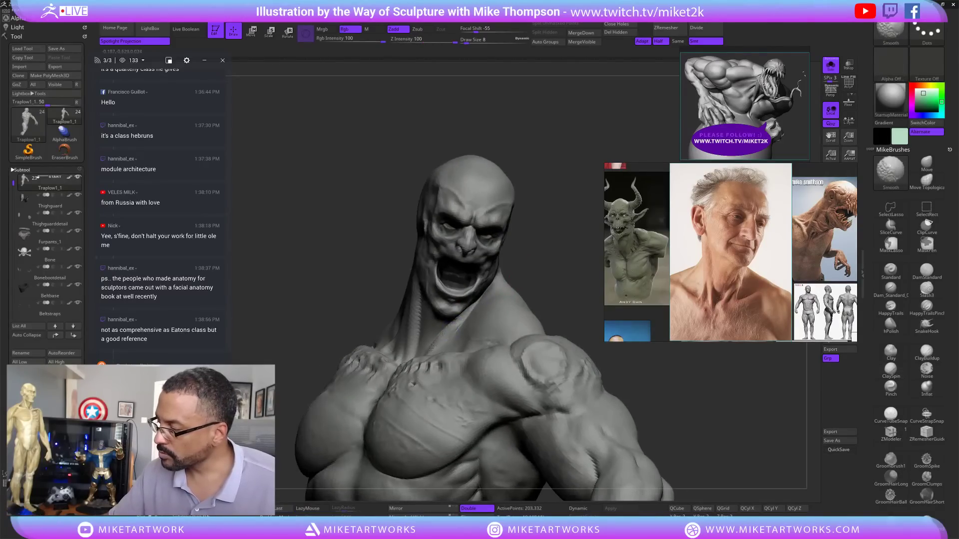
- Thicken the lower end of the side neck muscle where it meets the inner collarbone and smooth the attachment
{"action": "mouse_move", "coordinate": [525, 258]}
{"action": "left_mouse_down"}
{"action": "mouse_move", "coordinate": [556, 276]}
{"action": "mouse_move", "coordinate": [542, 294]}
{"action": "mouse_move", "coordinate": [547, 322]}
{"action": "mouse_move", "coordinate": [428, 360]}
{"action": "left_mouse_up"}
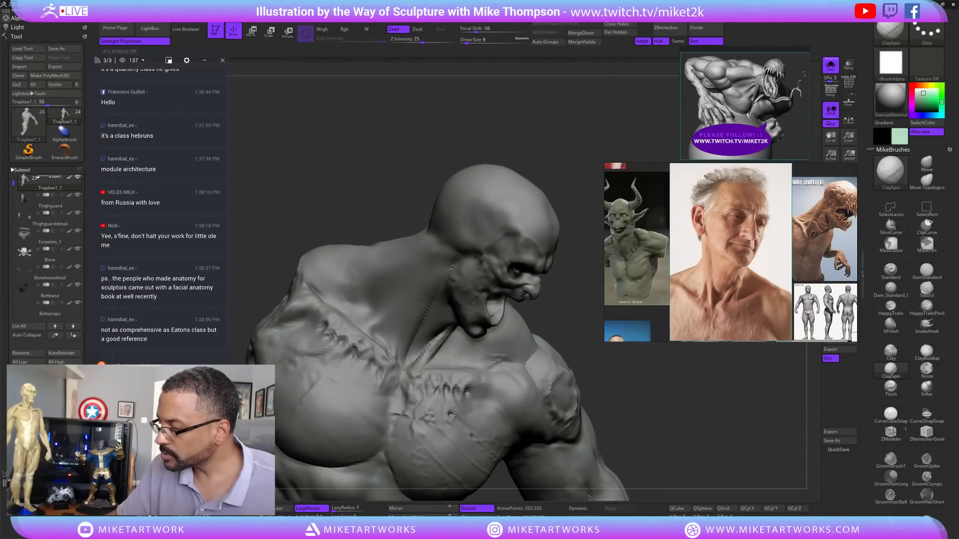
{"action": "mouse_move", "coordinate": [581, 317]}
{"action": "left_mouse_down"}
{"action": "mouse_move", "coordinate": [589, 299]}
{"action": "mouse_move", "coordinate": [554, 299]}
{"action": "left_mouse_up"}
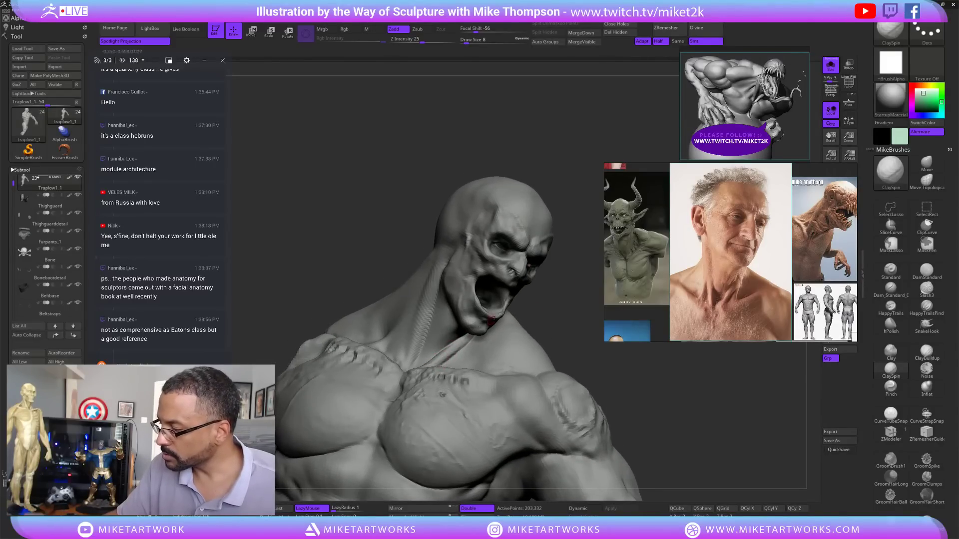
{"action": "left_click_drag", "start_coordinate": [490, 321], "coordinate": [406, 357]}
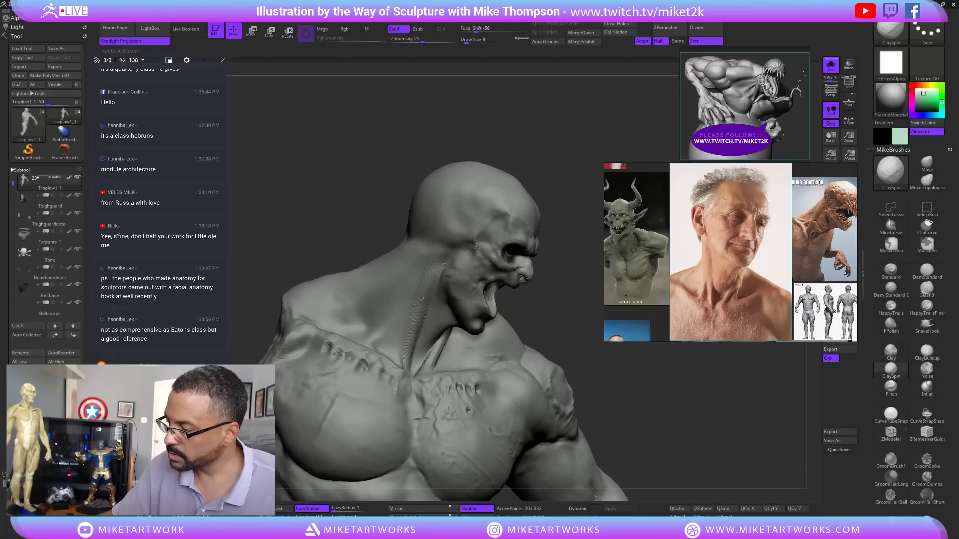
{"action": "mouse_move", "coordinate": [600, 389]}
{"action": "left_mouse_down"}
{"action": "mouse_move", "coordinate": [556, 388]}
{"action": "mouse_move", "coordinate": [585, 387]}
{"action": "left_mouse_up"}
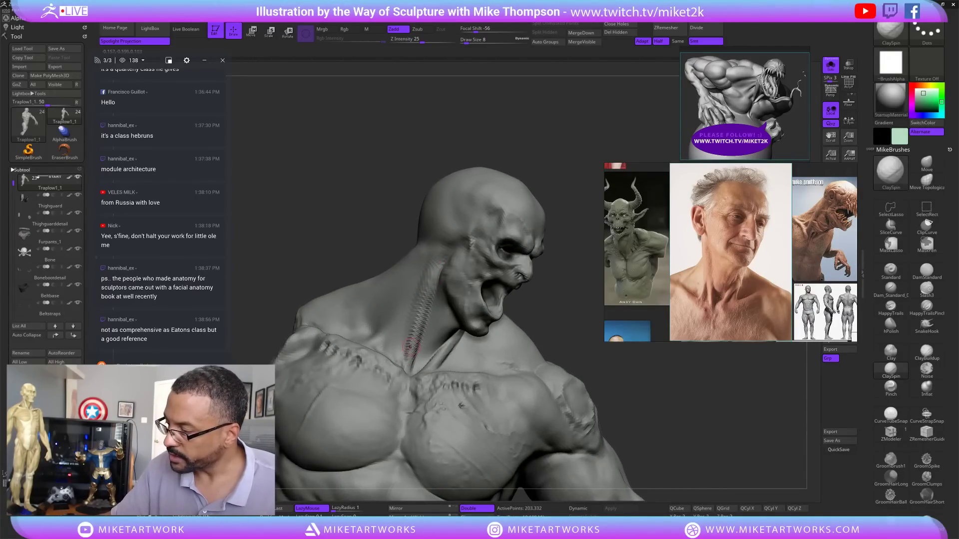
{"action": "mouse_move", "coordinate": [423, 362]}
{"action": "left_mouse_down"}
{"action": "mouse_move", "coordinate": [415, 324]}
{"action": "mouse_move", "coordinate": [433, 266]}
{"action": "mouse_move", "coordinate": [409, 355]}
{"action": "left_mouse_up"}
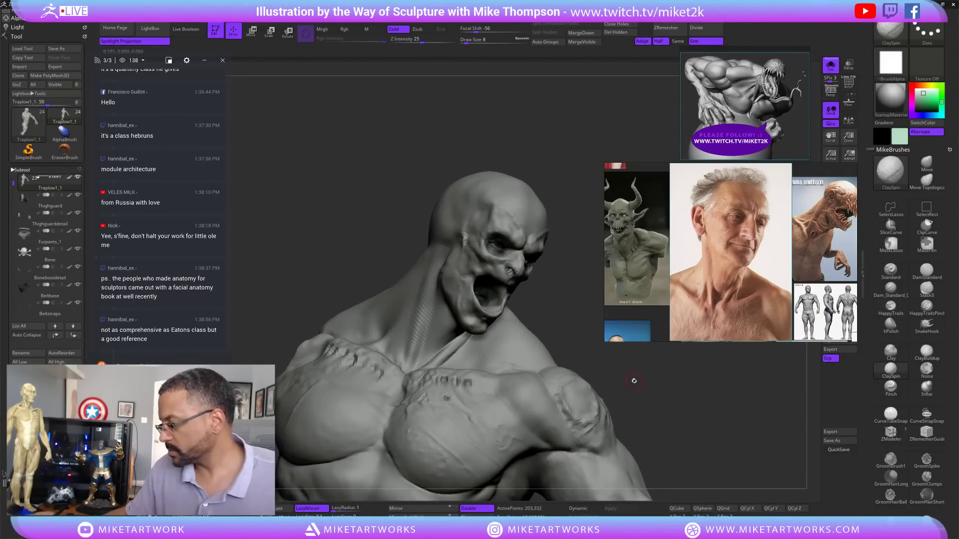
{"action": "left_click_drag", "start_coordinate": [633, 381], "coordinate": [653, 385]}
{"action": "left_click_drag", "start_coordinate": [425, 368], "coordinate": [414, 376], "text": "shift"}
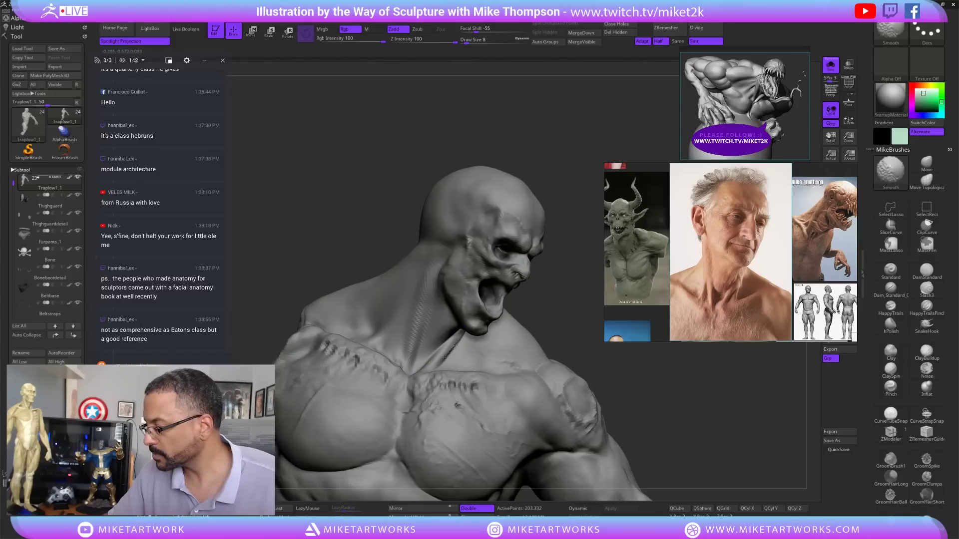
- Fill the throat between the side neck muscle and the jaw with ClaySpin strokes and blend them with the strand below the chin
{"action": "left_click_drag", "start_coordinate": [640, 396], "coordinate": [633, 384]}
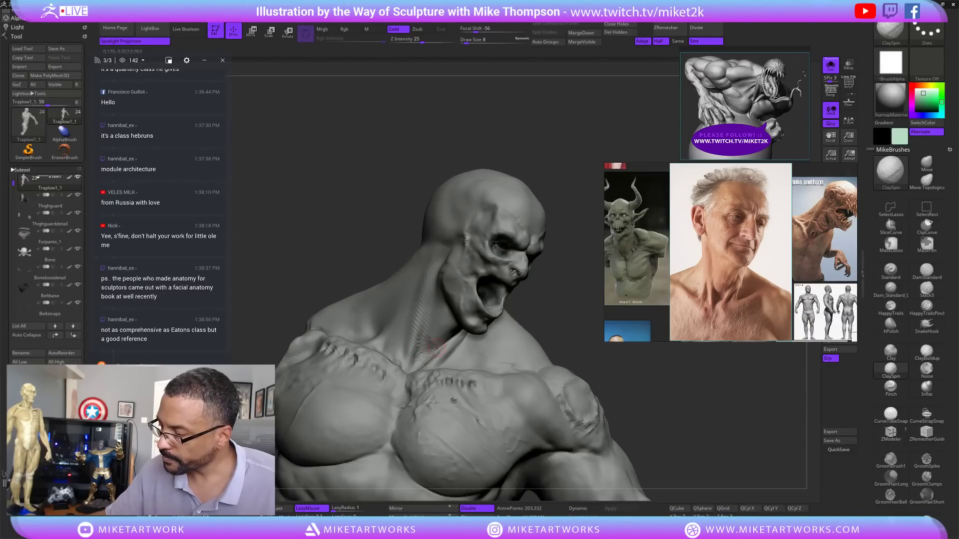
{"action": "key", "text": "shift"}
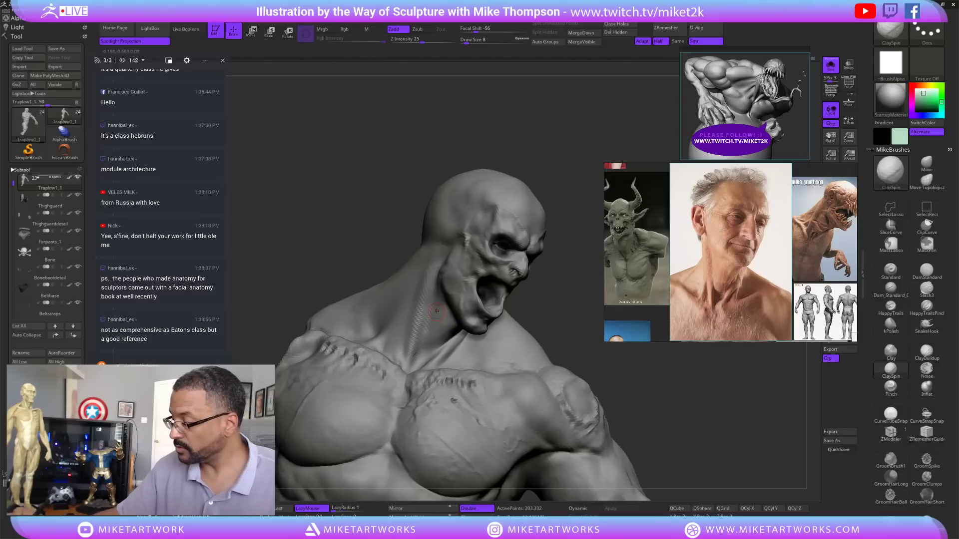
{"action": "left_click_drag", "start_coordinate": [644, 394], "coordinate": [644, 370]}
{"action": "left_click_drag", "start_coordinate": [542, 321], "coordinate": [449, 332]}
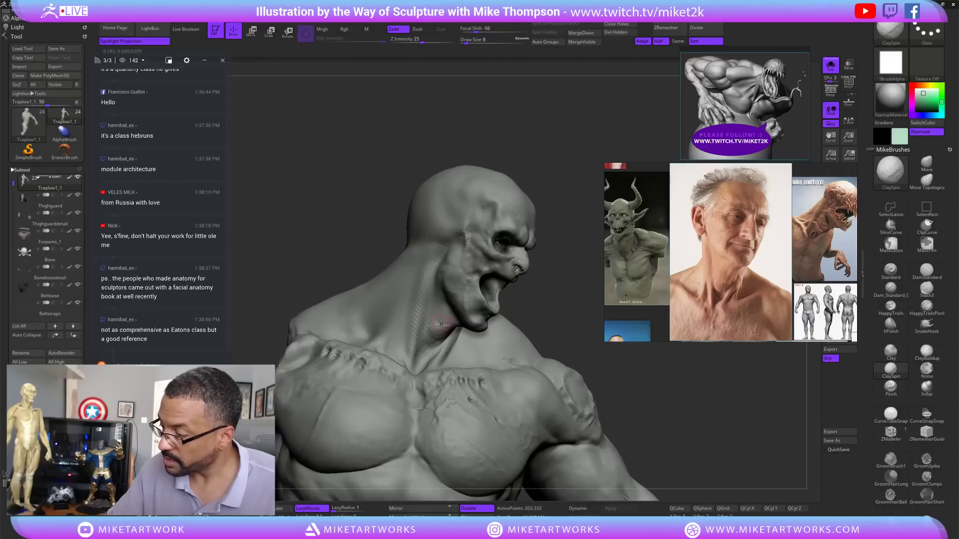
{"action": "key", "text": "shift"}
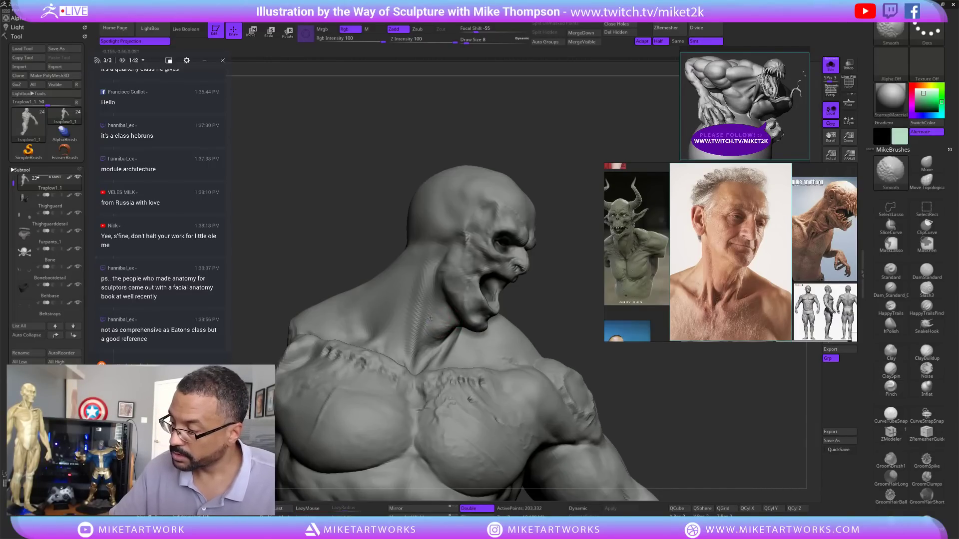
{"action": "mouse_move", "coordinate": [594, 355]}
{"action": "left_mouse_down"}
{"action": "mouse_move", "coordinate": [664, 399]}
{"action": "mouse_move", "coordinate": [451, 365]}
{"action": "left_mouse_up"}
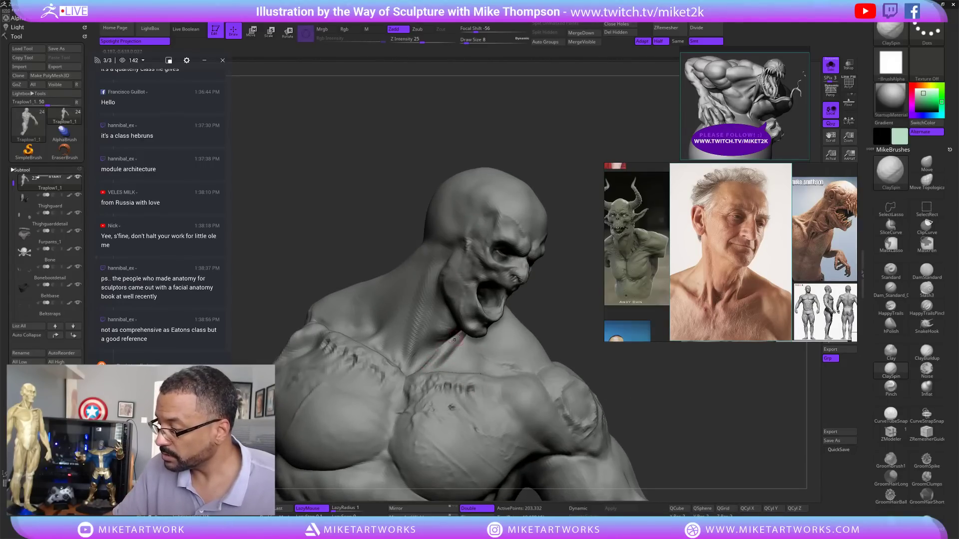
{"action": "key", "text": "shift"}
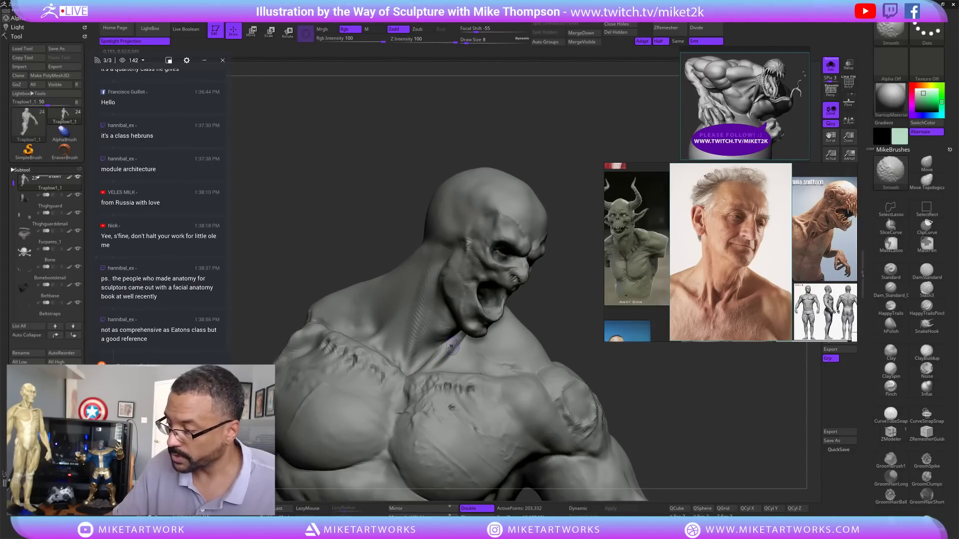
- Refine the muscle attachments around the pit of the collarbones with ClaySpin strokes and save the project
{"action": "mouse_move", "coordinate": [604, 380]}
{"action": "left_mouse_down"}
{"action": "mouse_move", "coordinate": [676, 382]}
{"action": "mouse_move", "coordinate": [548, 386]}
{"action": "left_mouse_up"}
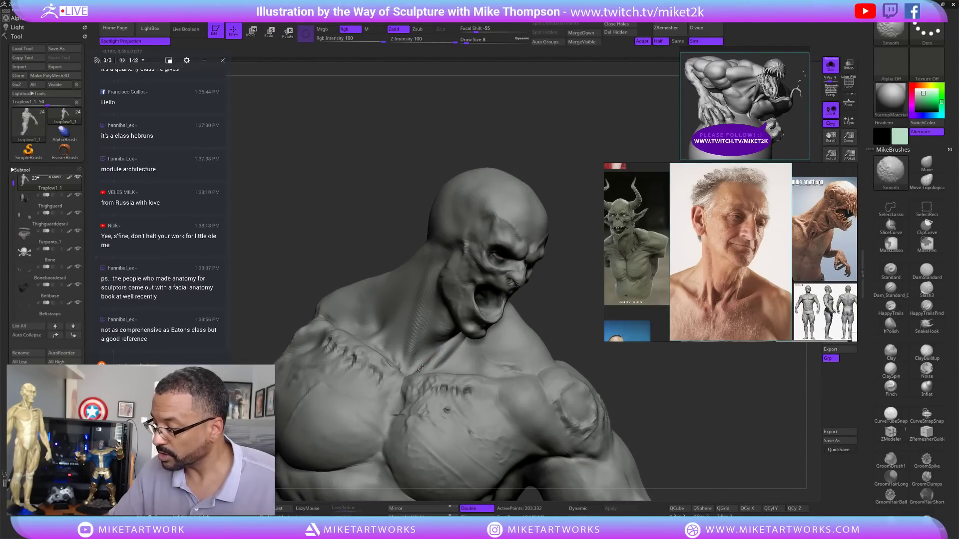
{"action": "right_click_drag", "start_coordinate": [440, 360], "coordinate": [418, 378]}
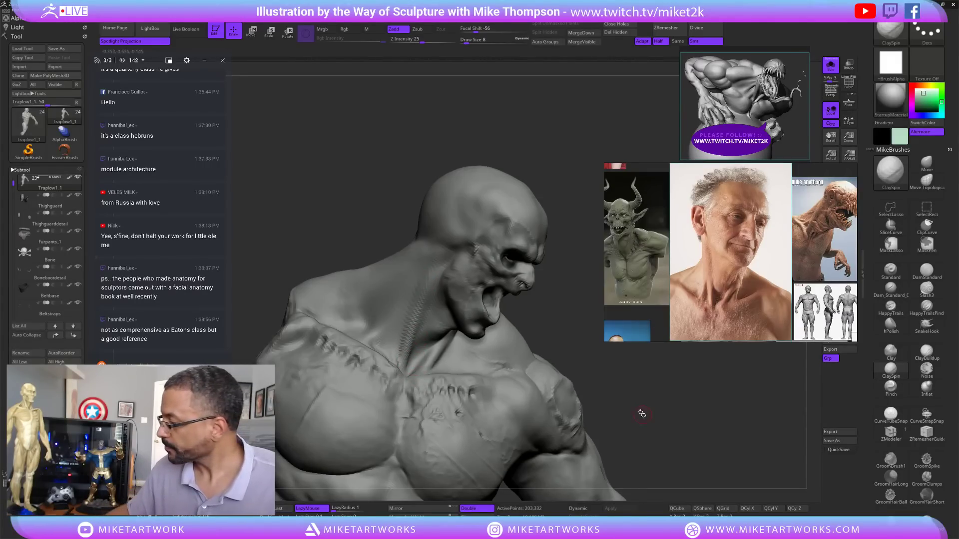
{"action": "right_click_drag", "start_coordinate": [414, 372], "coordinate": [393, 354]}
{"action": "key", "text": "ctrl+s"}
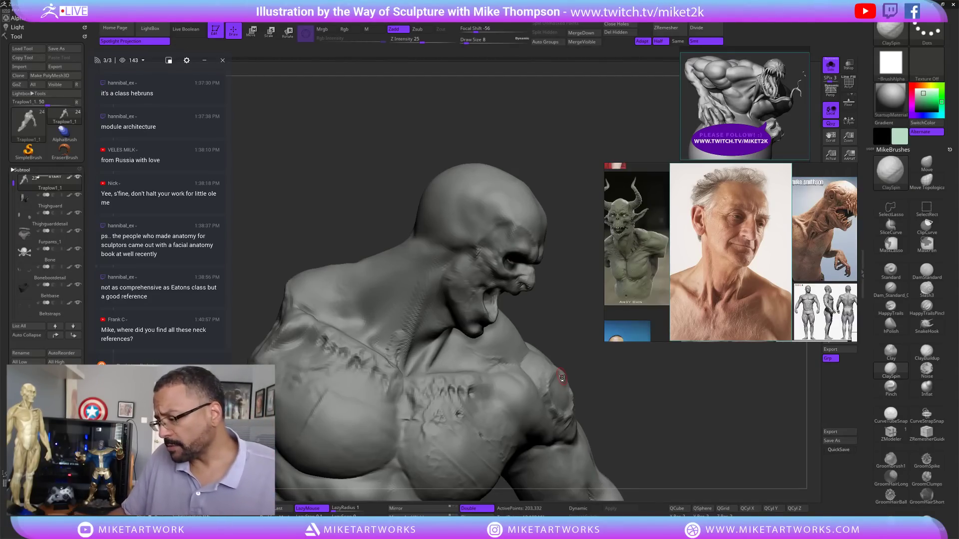
- Soften the base of the throat and the inner end of the collarbone beside the chest scar with the Smooth brush
{"action": "left_click_drag", "start_coordinate": [614, 373], "coordinate": [647, 373]}
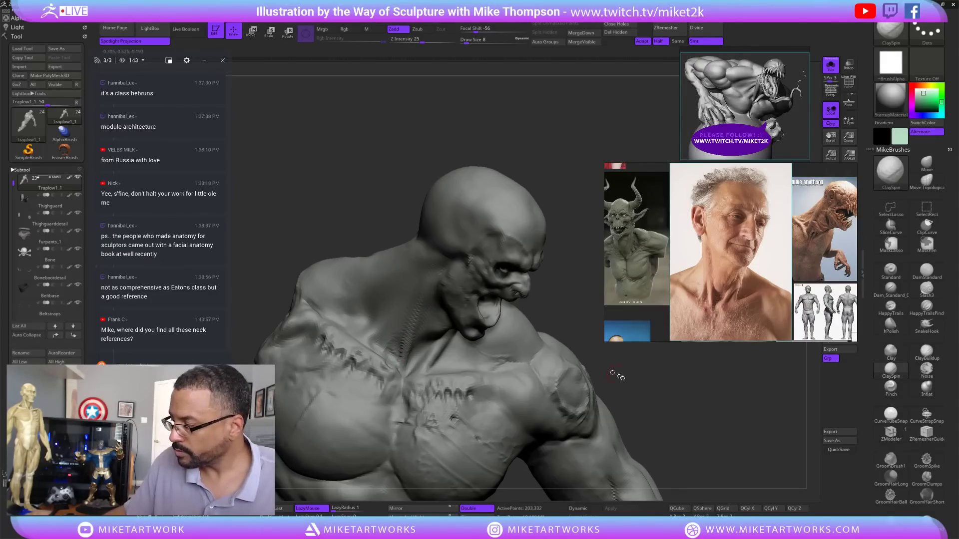
{"action": "left_click_drag", "start_coordinate": [619, 377], "coordinate": [659, 385]}
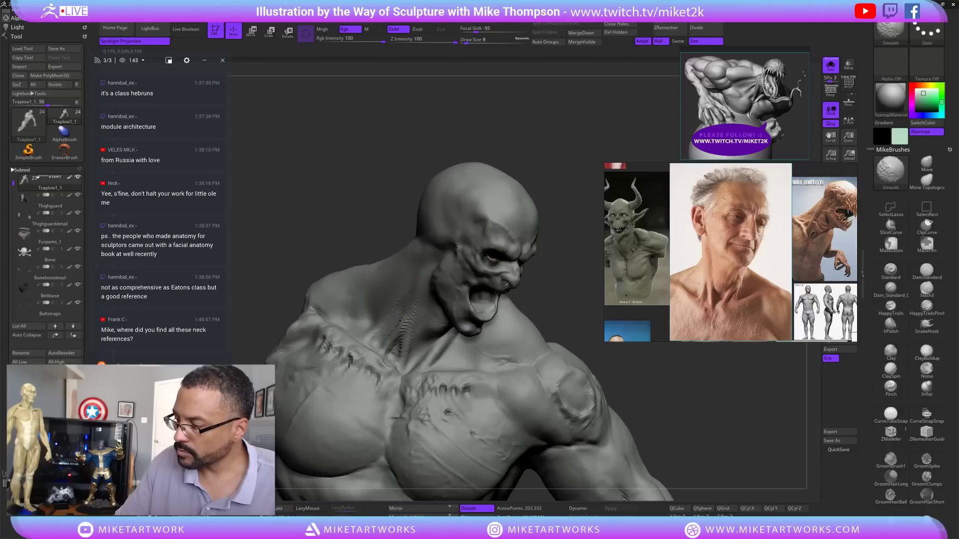
{"action": "mouse_move", "coordinate": [529, 300]}
{"action": "left_mouse_down"}
{"action": "mouse_move", "coordinate": [648, 394]}
{"action": "mouse_move", "coordinate": [719, 377]}
{"action": "mouse_move", "coordinate": [709, 384]}
{"action": "left_mouse_up"}
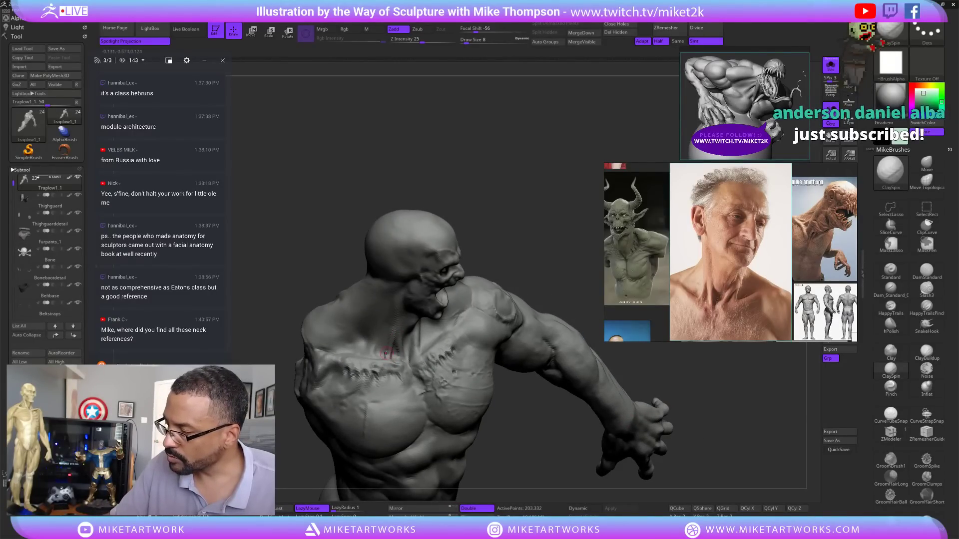
{"action": "mouse_move", "coordinate": [719, 424]}
{"action": "left_mouse_down"}
{"action": "mouse_move", "coordinate": [741, 391]}
{"action": "mouse_move", "coordinate": [753, 399]}
{"action": "mouse_move", "coordinate": [713, 385]}
{"action": "left_mouse_up"}
{"action": "left_click_drag", "start_coordinate": [492, 267], "coordinate": [502, 295]}
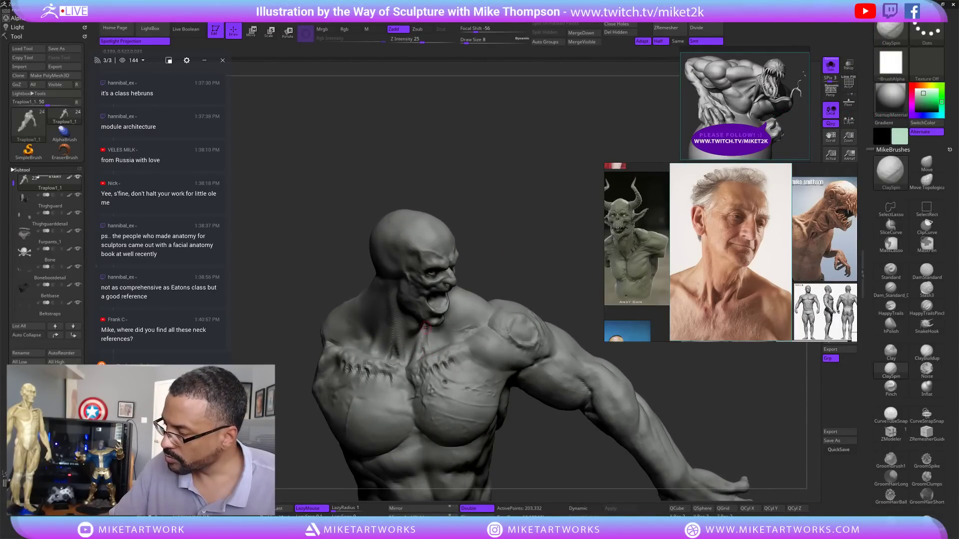
{"action": "key", "text": "shift"}
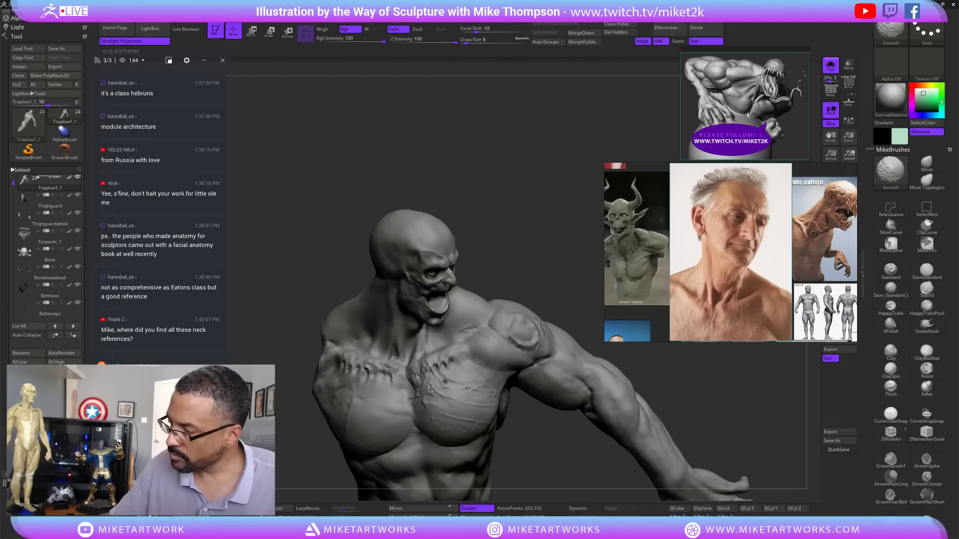
{"action": "key", "text": "shift"}
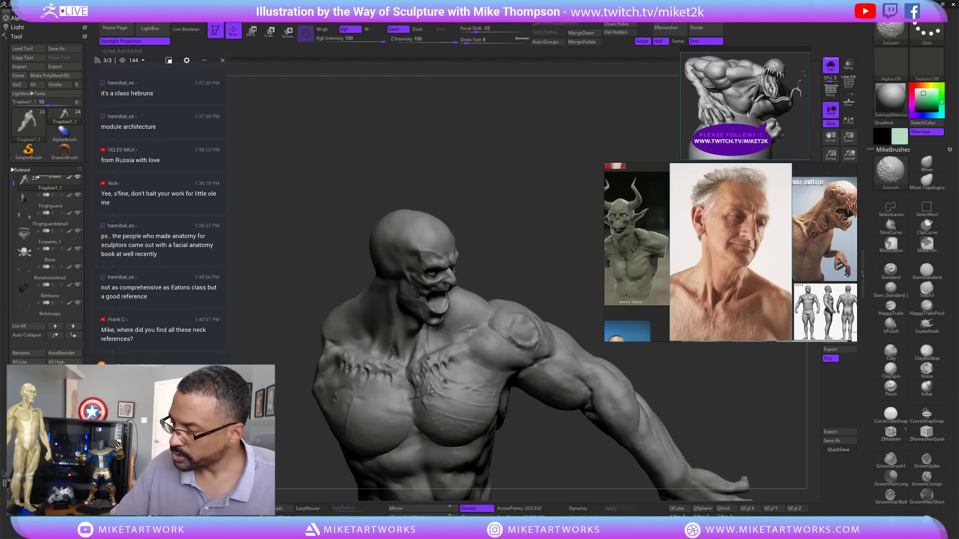
- Touch up the pit of the collarbones with ClaySpin, smooth the side neck muscle below the jaw, and check the neck from several angles
{"action": "left_click_drag", "start_coordinate": [506, 240], "coordinate": [533, 247]}
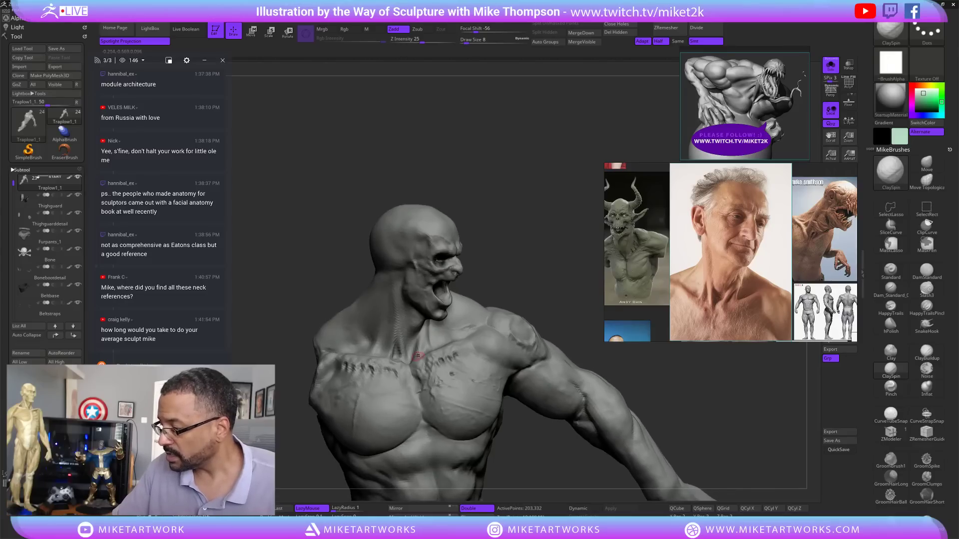
{"action": "key", "text": "shift"}
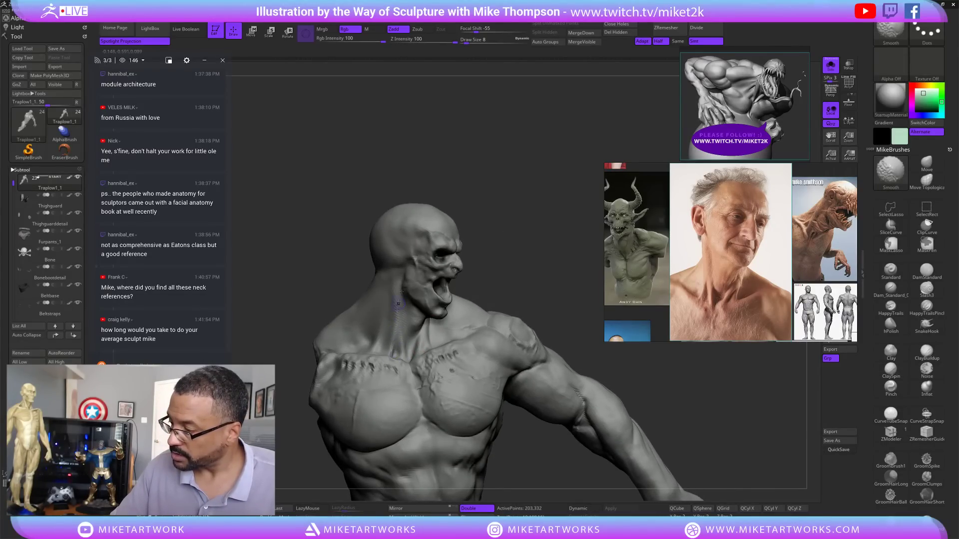
{"action": "mouse_move", "coordinate": [530, 226]}
{"action": "left_mouse_down"}
{"action": "mouse_move", "coordinate": [520, 226]}
{"action": "mouse_move", "coordinate": [531, 229]}
{"action": "left_mouse_up"}
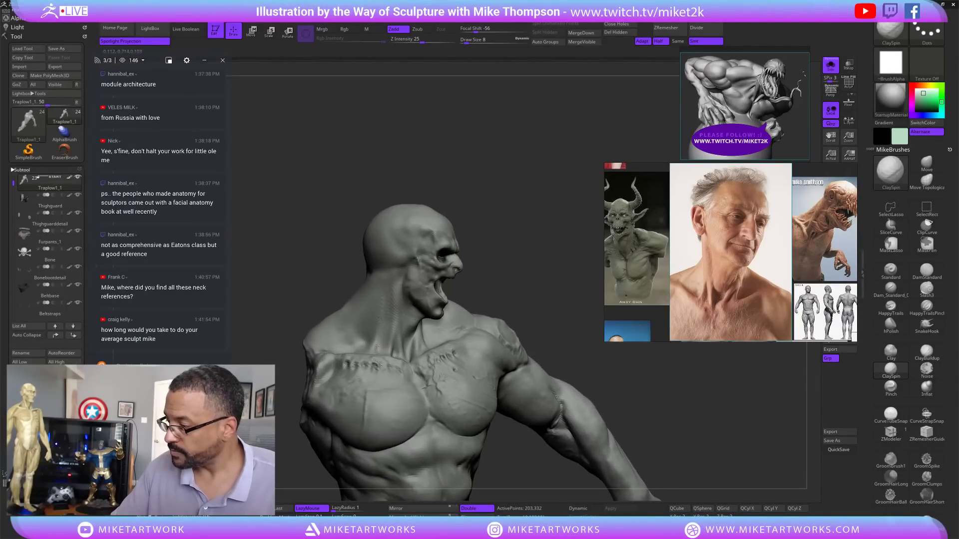
{"action": "left_click_drag", "start_coordinate": [526, 220], "coordinate": [525, 230]}
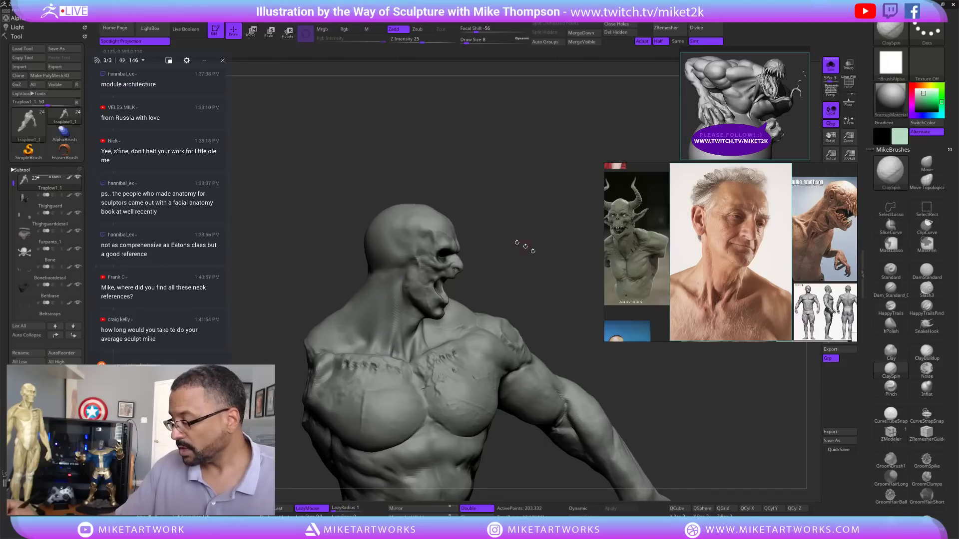
{"action": "mouse_move", "coordinate": [525, 246]}
{"action": "left_mouse_down"}
{"action": "mouse_move", "coordinate": [550, 311]}
{"action": "mouse_move", "coordinate": [518, 237]}
{"action": "left_mouse_up"}
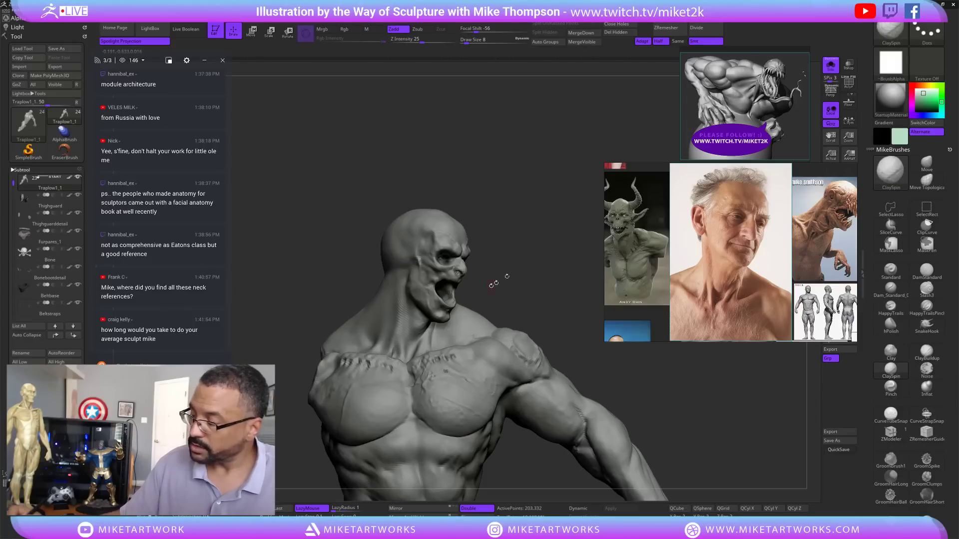
- Build up the tendon on the near side of the neck with the ClaySpin brush and smooth the strokes
{"action": "left_click_drag", "start_coordinate": [492, 285], "coordinate": [399, 328]}
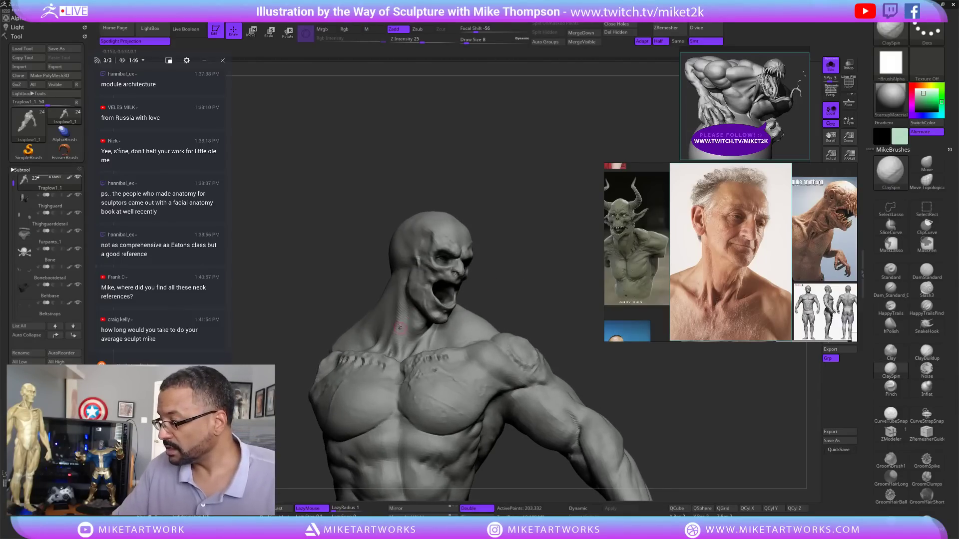
{"action": "key", "text": "shift"}
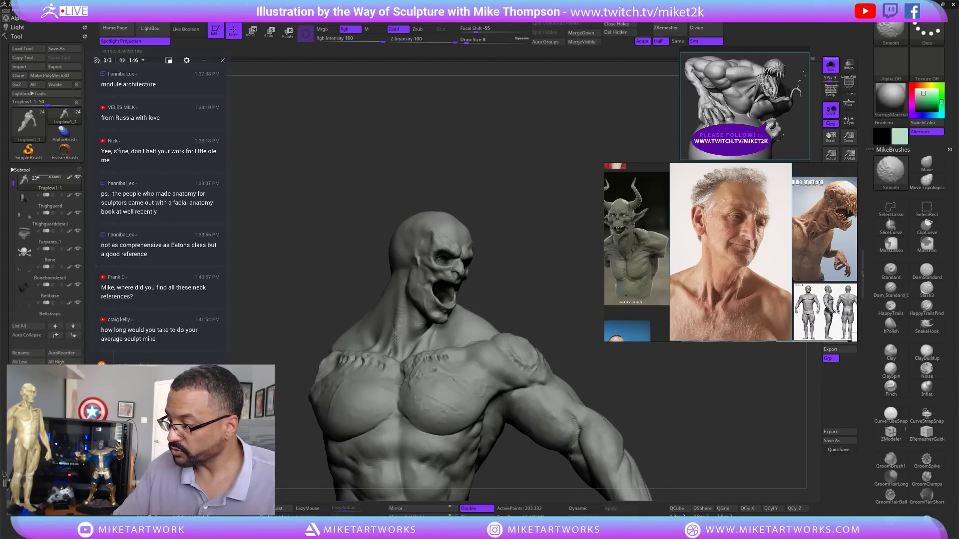
{"action": "mouse_move", "coordinate": [545, 274]}
{"action": "left_mouse_down"}
{"action": "mouse_move", "coordinate": [552, 246]}
{"action": "mouse_move", "coordinate": [395, 295]}
{"action": "left_mouse_up"}
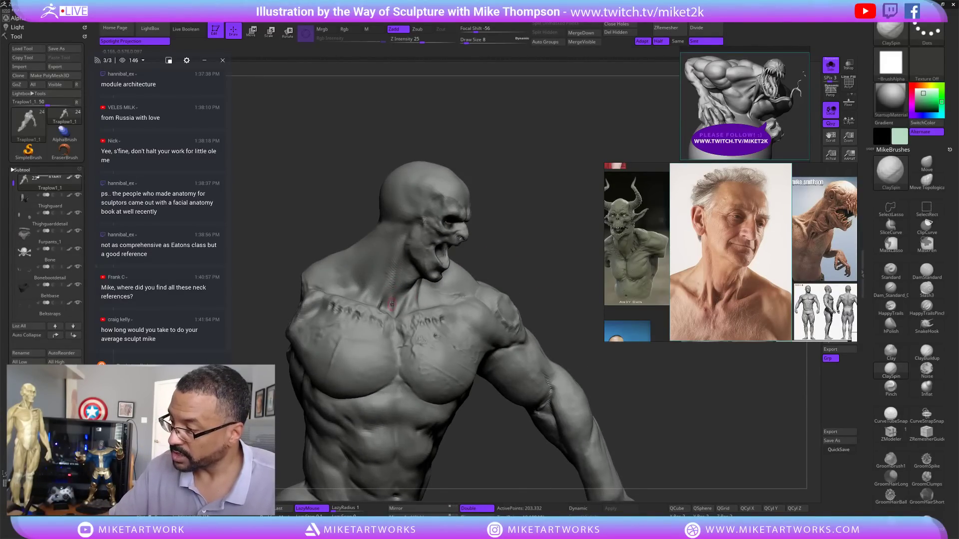
{"action": "mouse_move", "coordinate": [549, 240]}
{"action": "left_mouse_down"}
{"action": "mouse_move", "coordinate": [531, 241]}
{"action": "mouse_move", "coordinate": [513, 260]}
{"action": "left_mouse_up"}
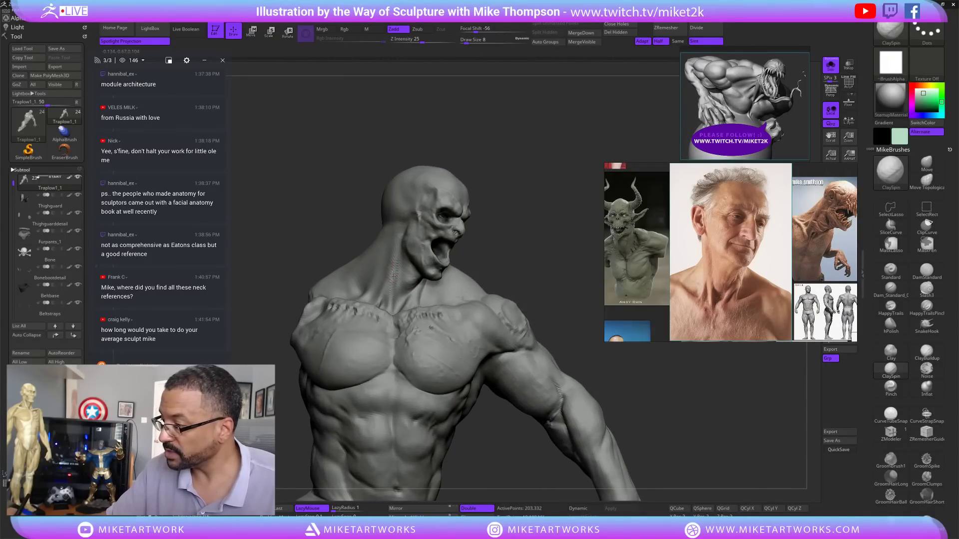
{"action": "key", "text": "shift"}
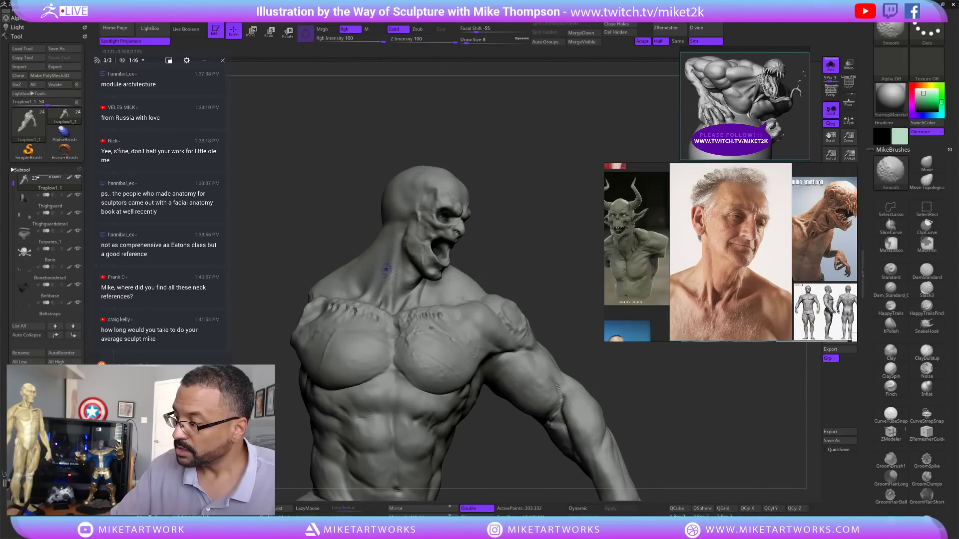
- Refine the neck muscle and throat below the jaw with ClaySpin strokes, blending them with the Smooth brush
{"action": "mouse_move", "coordinate": [524, 269]}
{"action": "left_mouse_down"}
{"action": "mouse_move", "coordinate": [552, 280]}
{"action": "mouse_move", "coordinate": [530, 274]}
{"action": "mouse_move", "coordinate": [540, 270]}
{"action": "left_mouse_up"}
{"action": "left_click_drag", "start_coordinate": [494, 239], "coordinate": [535, 249]}
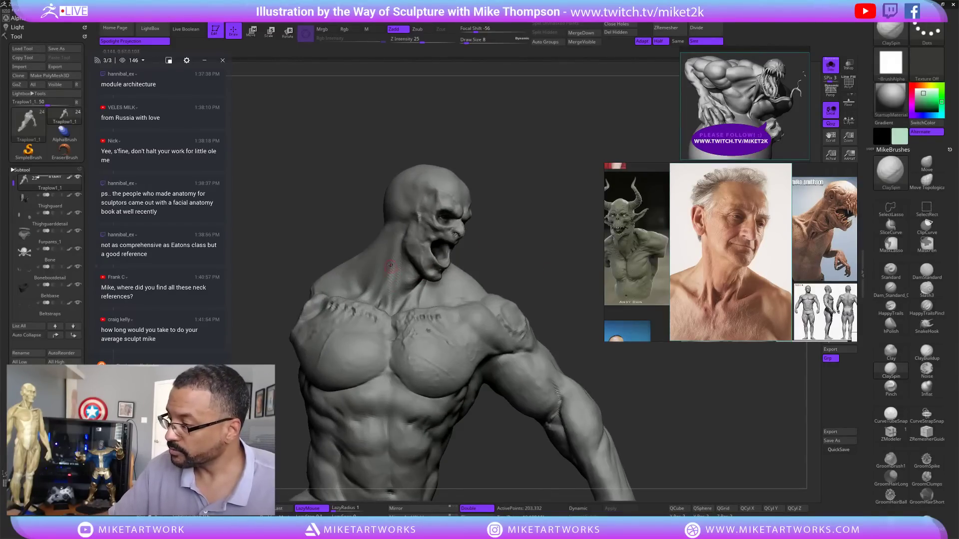
{"action": "key", "text": "shift"}
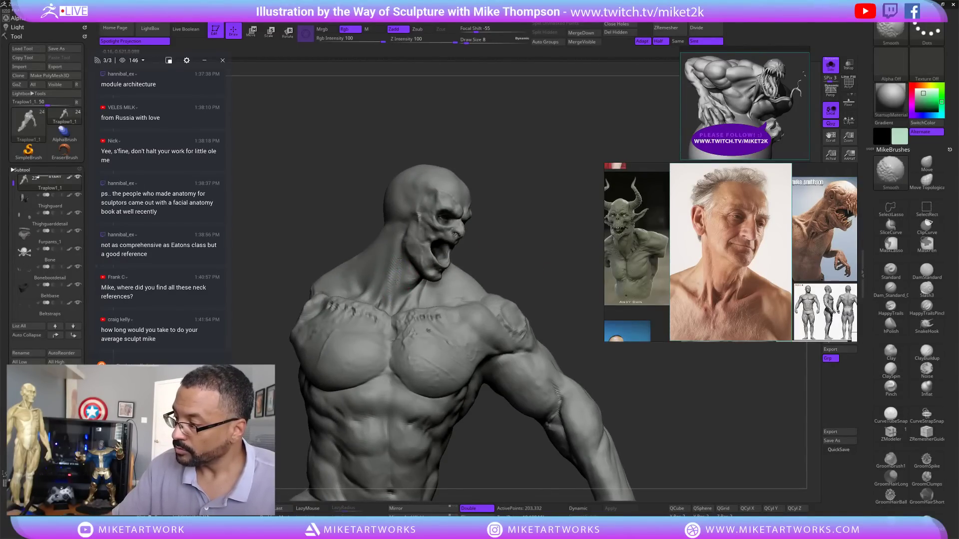
{"action": "left_click_drag", "start_coordinate": [469, 268], "coordinate": [505, 259]}
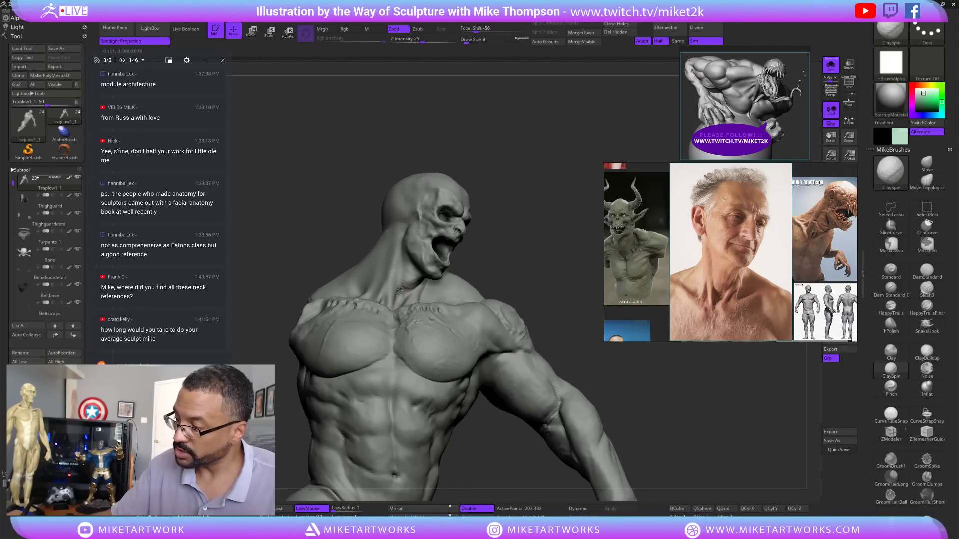
{"action": "mouse_move", "coordinate": [523, 244]}
{"action": "left_mouse_down"}
{"action": "mouse_move", "coordinate": [502, 260]}
{"action": "mouse_move", "coordinate": [520, 263]}
{"action": "left_mouse_up"}
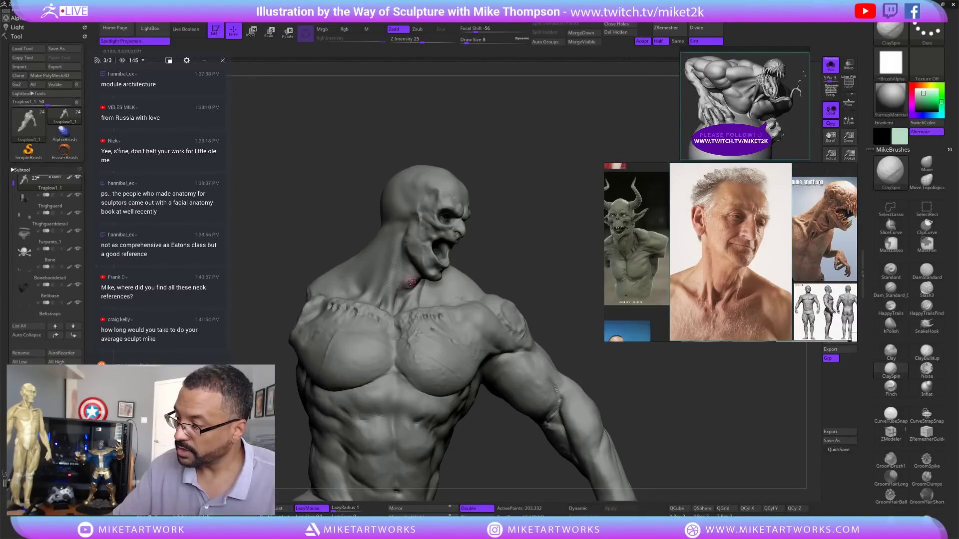
{"action": "key", "text": "shift"}
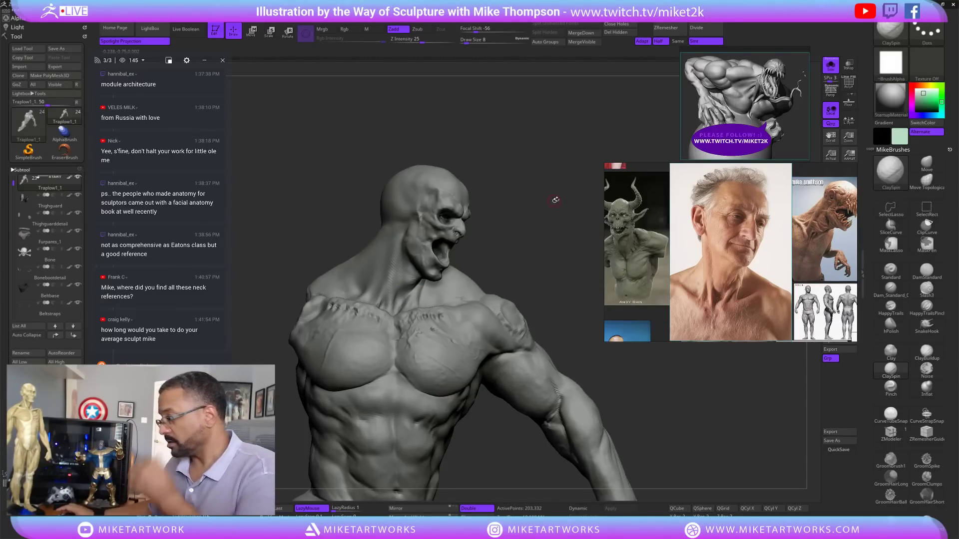
- Bring up the shirtless bodybuilder photo with the purple background on the reference board and enlarge the board's window downwards
{"action": "scroll", "coordinate": [722, 272], "scroll_direction": "down", "scroll_amount": 6}
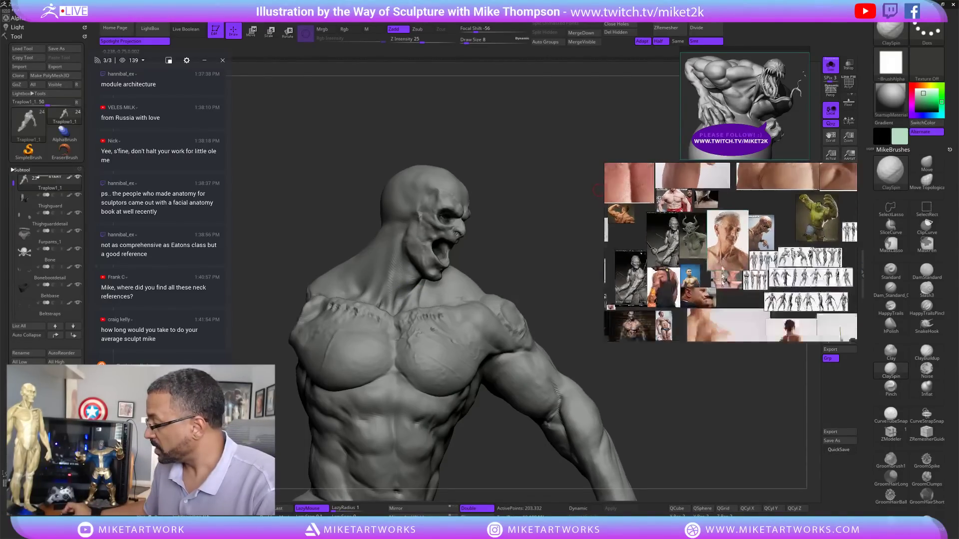
{"action": "middle_click_drag", "start_coordinate": [723, 278], "coordinate": [697, 220]}
{"action": "middle_click_drag", "start_coordinate": [649, 240], "coordinate": [772, 234]}
{"action": "middle_click_drag", "start_coordinate": [683, 289], "coordinate": [726, 304]}
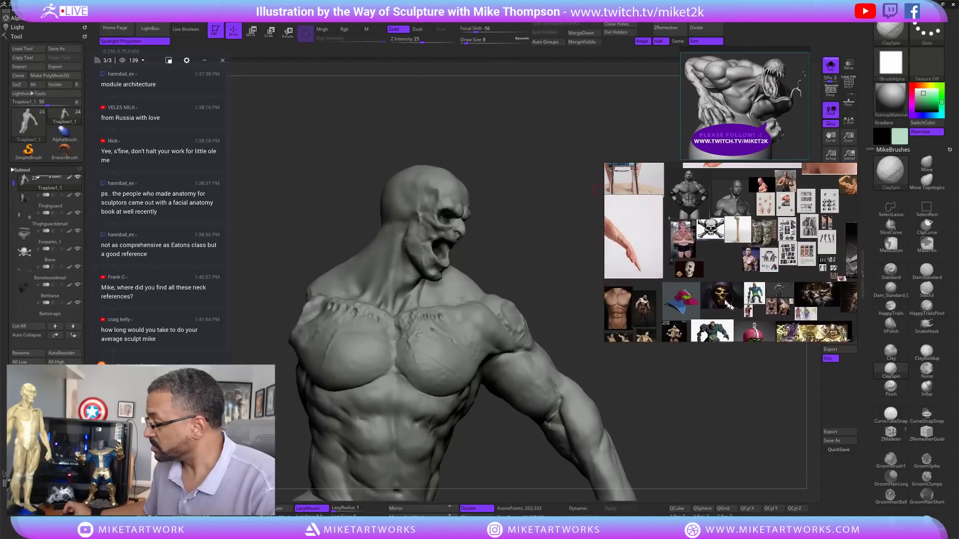
{"action": "middle_click_drag", "start_coordinate": [701, 254], "coordinate": [672, 267]}
{"action": "middle_click_drag", "start_coordinate": [753, 314], "coordinate": [728, 314]}
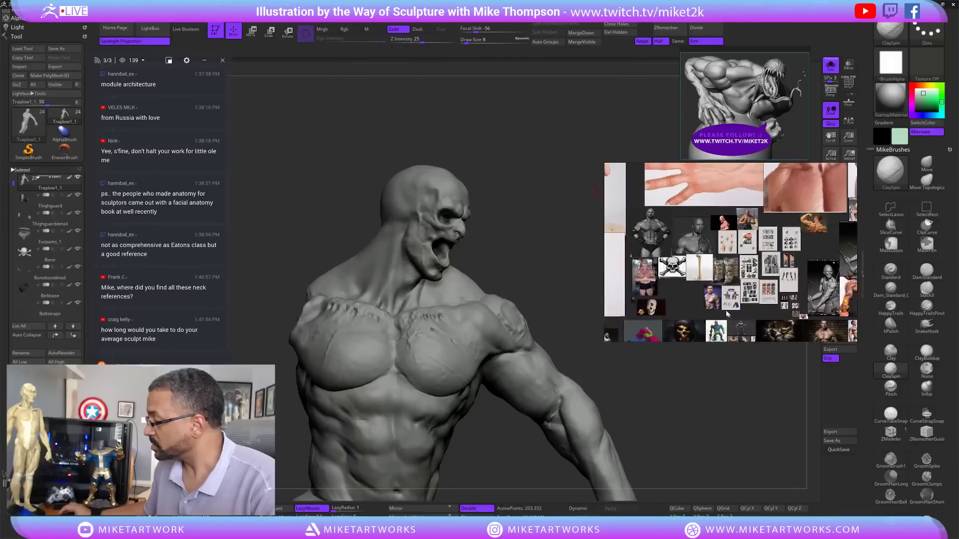
{"action": "double_click", "coordinate": [713, 300]}
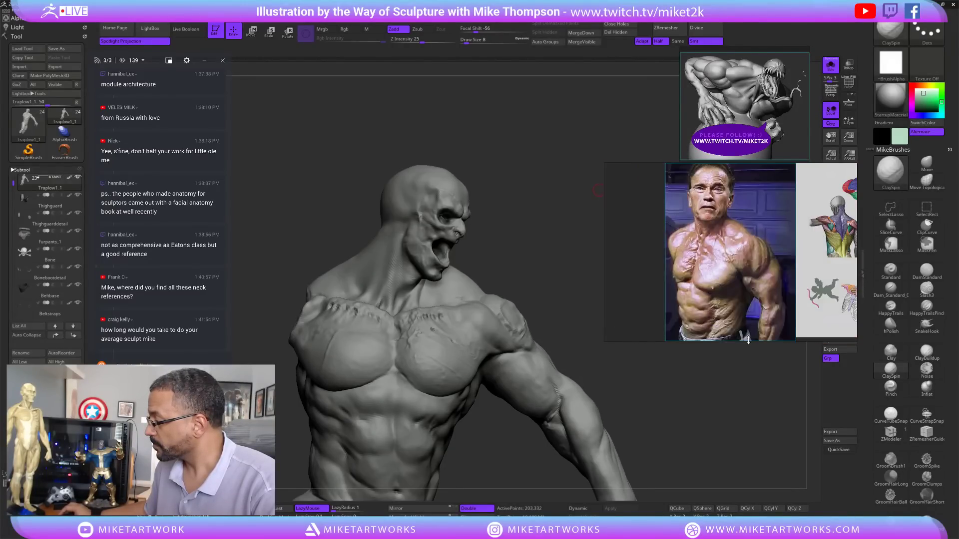
{"action": "left_click_drag", "start_coordinate": [748, 342], "coordinate": [750, 414]}
{"action": "double_click", "coordinate": [722, 320]}
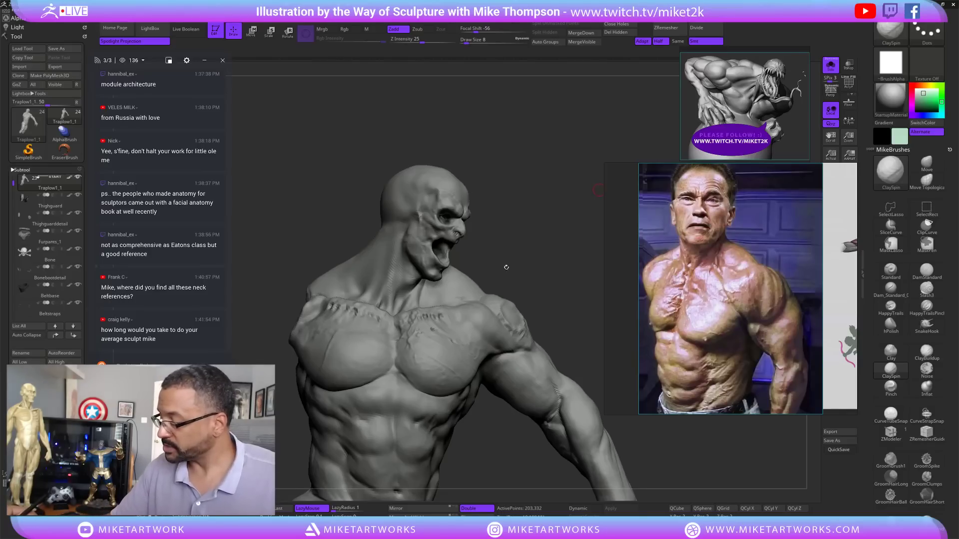
- Carve grooves along the near side of the neck from the jaw down to the pit between the collarbones with the DamStandard brush
{"action": "left_click_drag", "start_coordinate": [534, 259], "coordinate": [635, 418]}
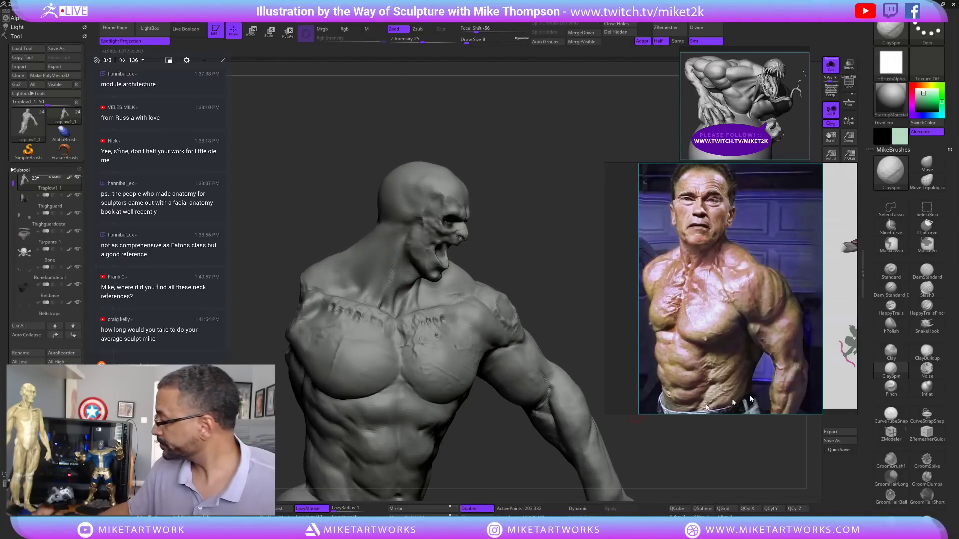
{"action": "left_click", "coordinate": [927, 272]}
{"action": "left_click_drag", "start_coordinate": [524, 270], "coordinate": [554, 273]}
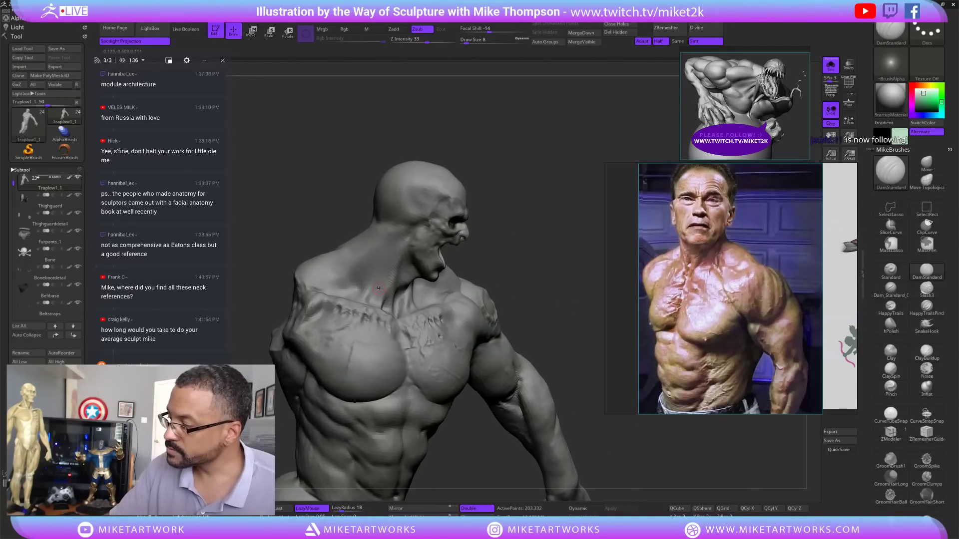
{"action": "left_click_drag", "start_coordinate": [384, 284], "coordinate": [376, 304]}
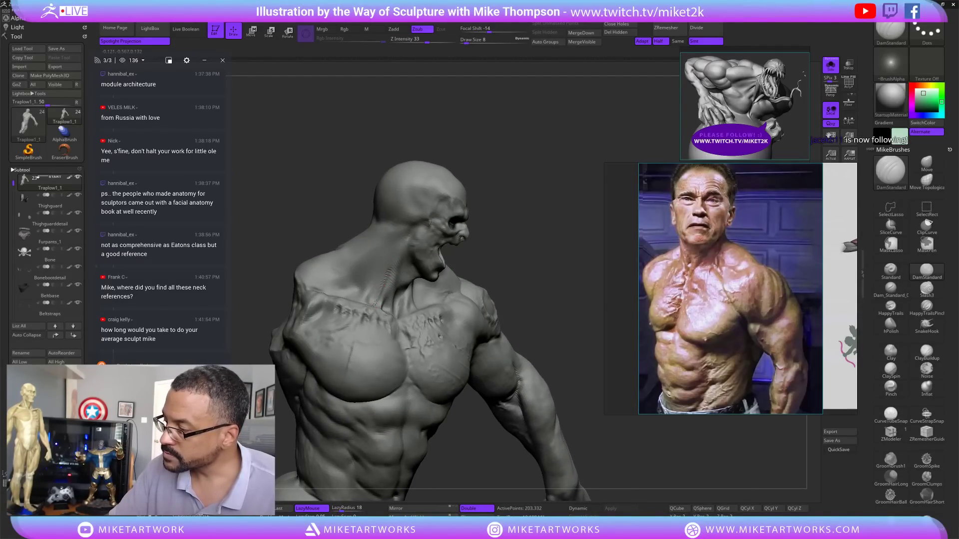
{"action": "left_click_drag", "start_coordinate": [550, 248], "coordinate": [558, 237]}
{"action": "left_click_drag", "start_coordinate": [410, 259], "coordinate": [398, 302]}
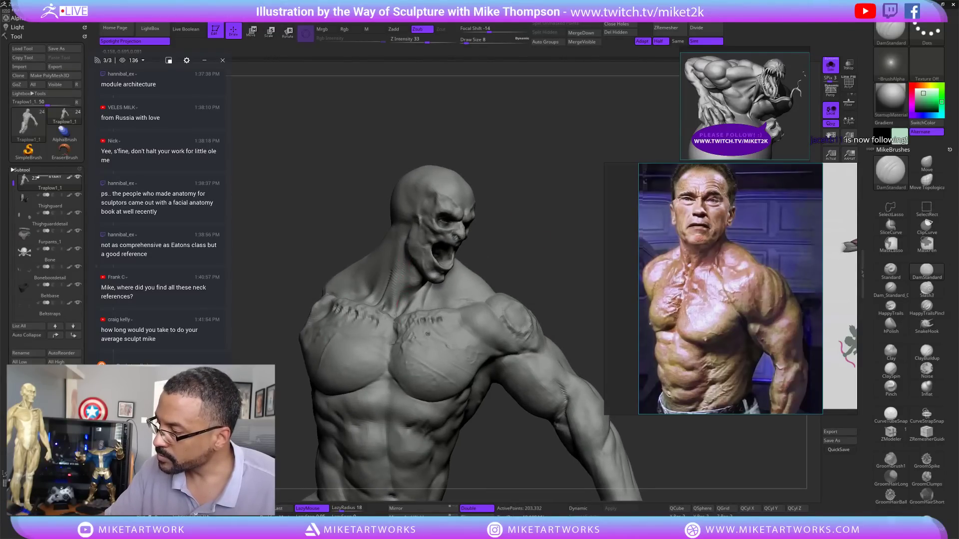
{"action": "left_click_drag", "start_coordinate": [406, 265], "coordinate": [396, 319]}
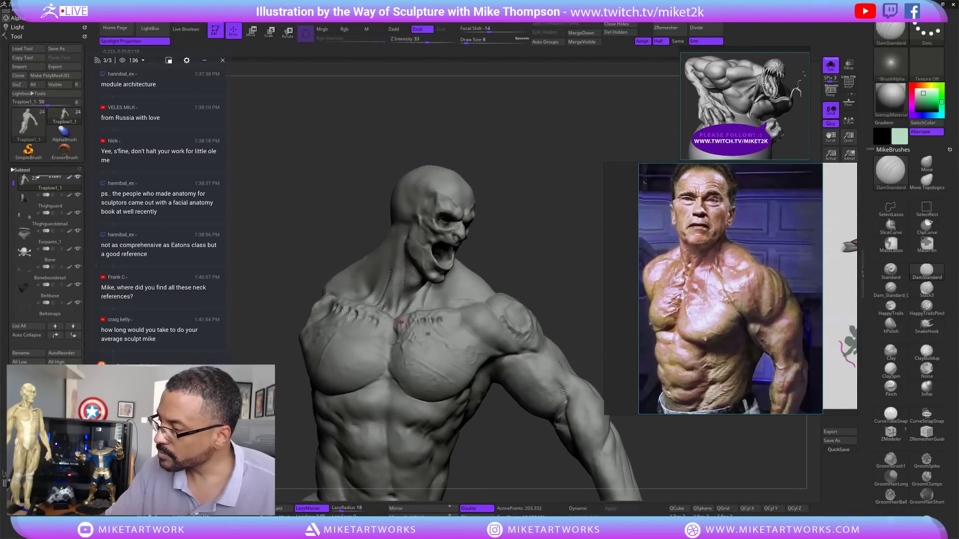
- Smooth the carved neck grooves and redefine the tendon where it meets the collarbone with DamStandard
{"action": "left_click_drag", "start_coordinate": [552, 253], "coordinate": [561, 257]}
{"action": "key", "text": "shift"}
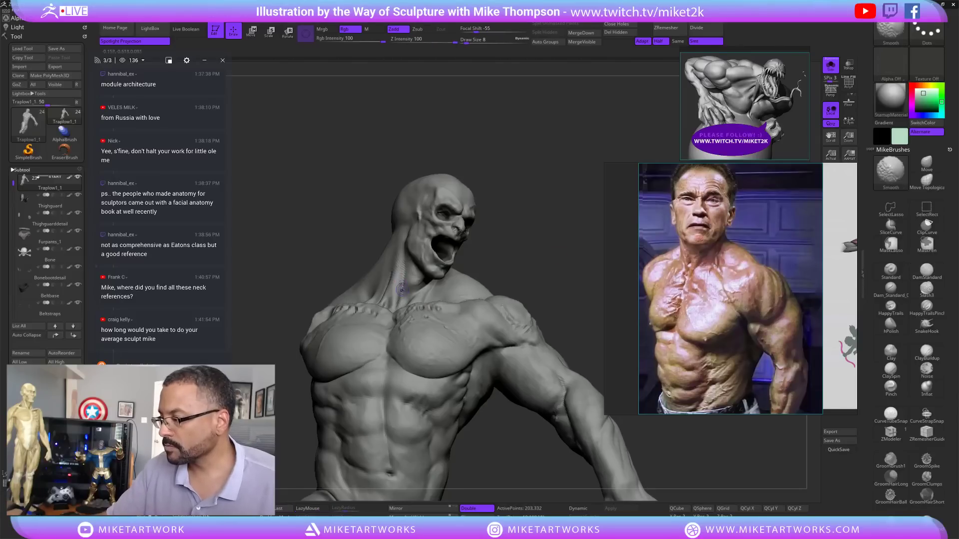
{"action": "left_click_drag", "start_coordinate": [402, 289], "coordinate": [408, 263], "text": "shift"}
{"action": "mouse_move", "coordinate": [489, 232]}
{"action": "left_mouse_down"}
{"action": "mouse_move", "coordinate": [549, 238]}
{"action": "mouse_move", "coordinate": [549, 247]}
{"action": "mouse_move", "coordinate": [403, 308]}
{"action": "left_mouse_up"}
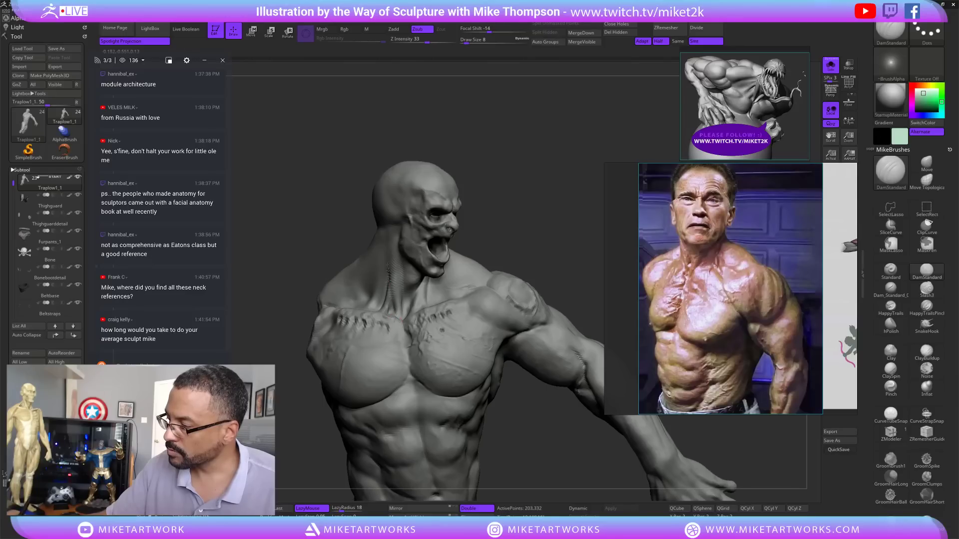
{"action": "mouse_move", "coordinate": [547, 236]}
{"action": "left_mouse_down"}
{"action": "mouse_move", "coordinate": [555, 230]}
{"action": "mouse_move", "coordinate": [541, 238]}
{"action": "mouse_move", "coordinate": [545, 247]}
{"action": "mouse_move", "coordinate": [554, 214]}
{"action": "mouse_move", "coordinate": [568, 203]}
{"action": "left_mouse_up"}
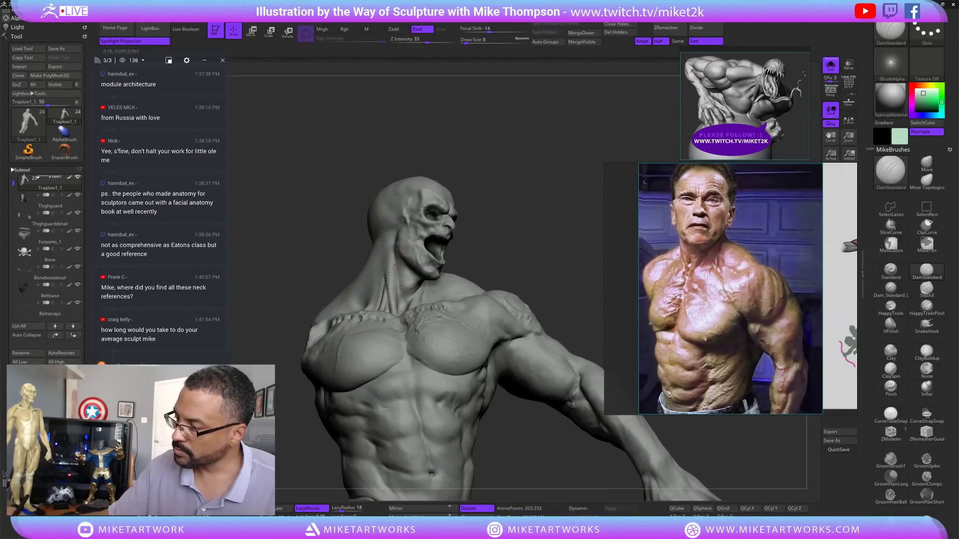
{"action": "key", "text": "shift"}
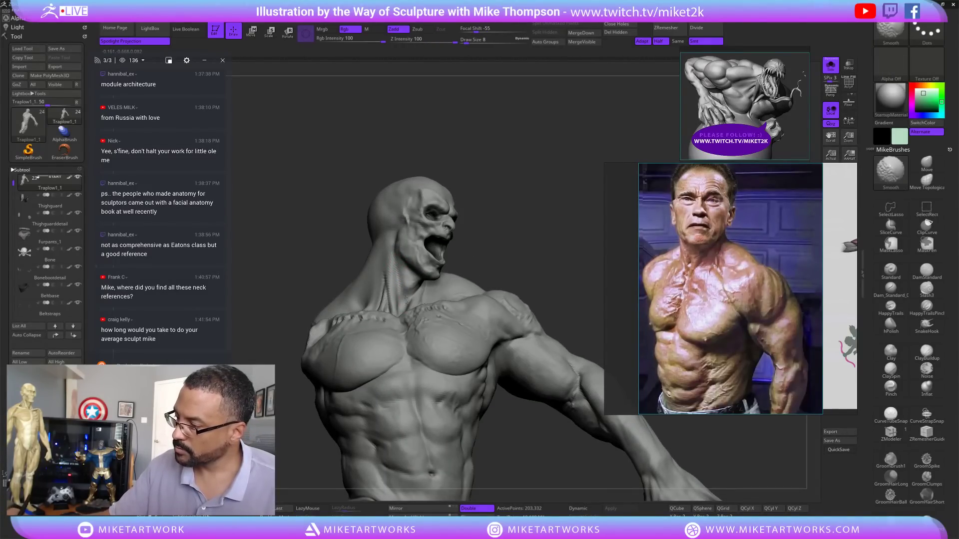
{"action": "left_click_drag", "start_coordinate": [406, 300], "coordinate": [399, 312], "text": "shift"}
{"action": "left_click_drag", "start_coordinate": [542, 265], "coordinate": [565, 209]}
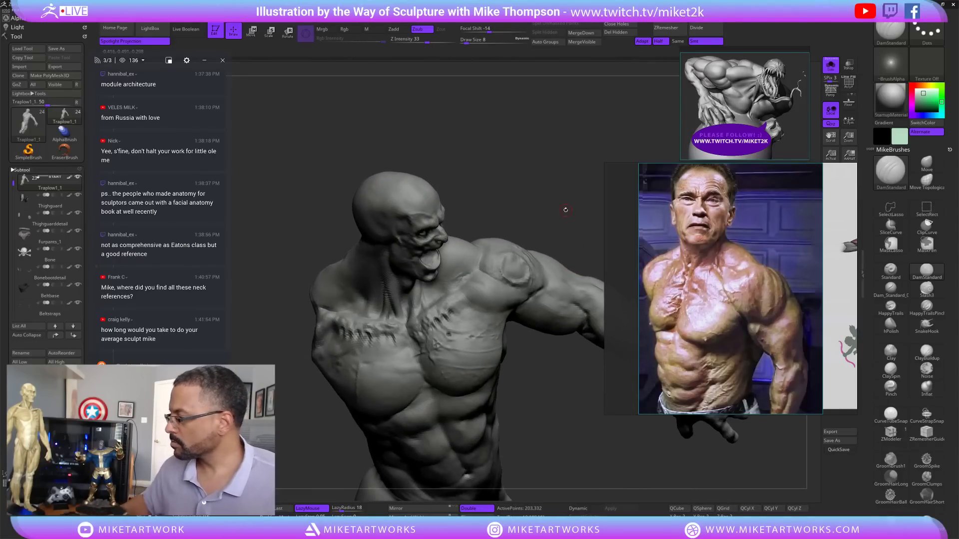
- Switch the reference board to the photo of the older muscular man in black shorts and centre it
{"action": "scroll", "coordinate": [621, 184], "scroll_direction": "down", "scroll_amount": 5}
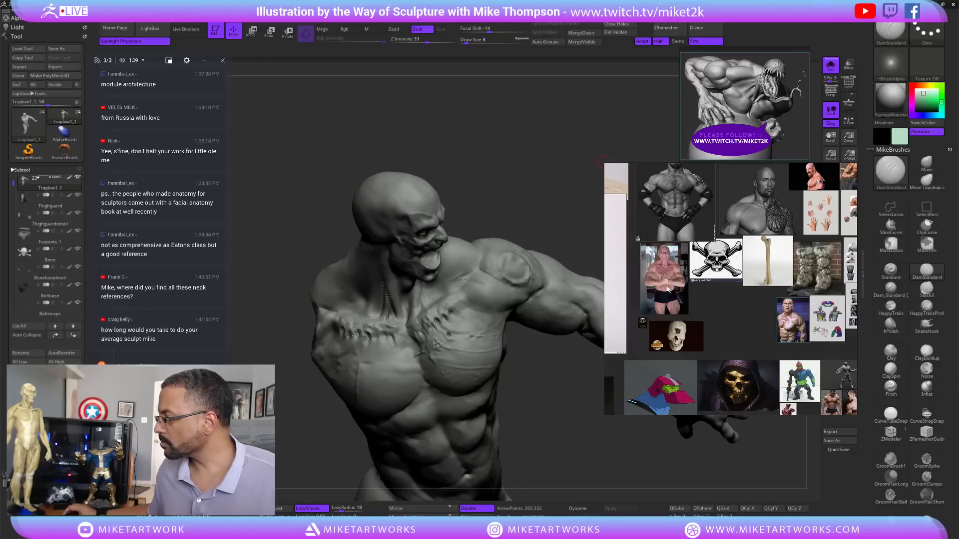
{"action": "double_click", "coordinate": [667, 289]}
{"action": "middle_click_drag", "start_coordinate": [715, 260], "coordinate": [688, 305]}
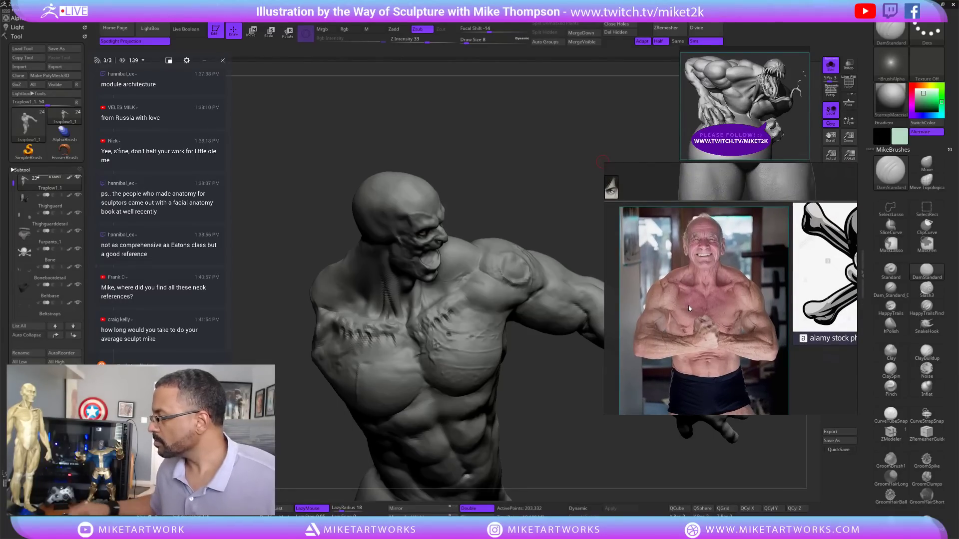
- Carve the line of the far collarbone between the neck and shoulder with the DamStandard brush
{"action": "left_click_drag", "start_coordinate": [572, 431], "coordinate": [561, 417]}
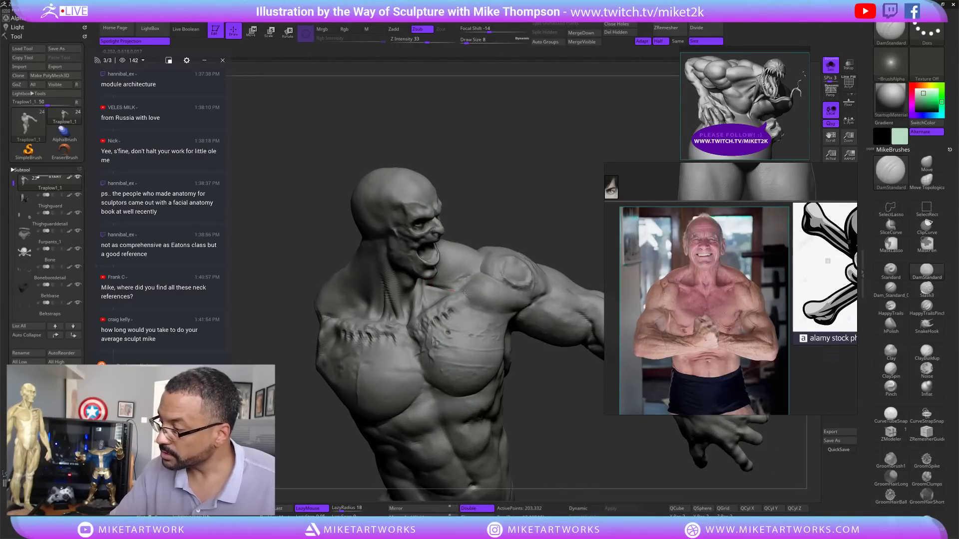
{"action": "left_click_drag", "start_coordinate": [520, 213], "coordinate": [524, 250]}
{"action": "left_click_drag", "start_coordinate": [454, 293], "coordinate": [436, 290]}
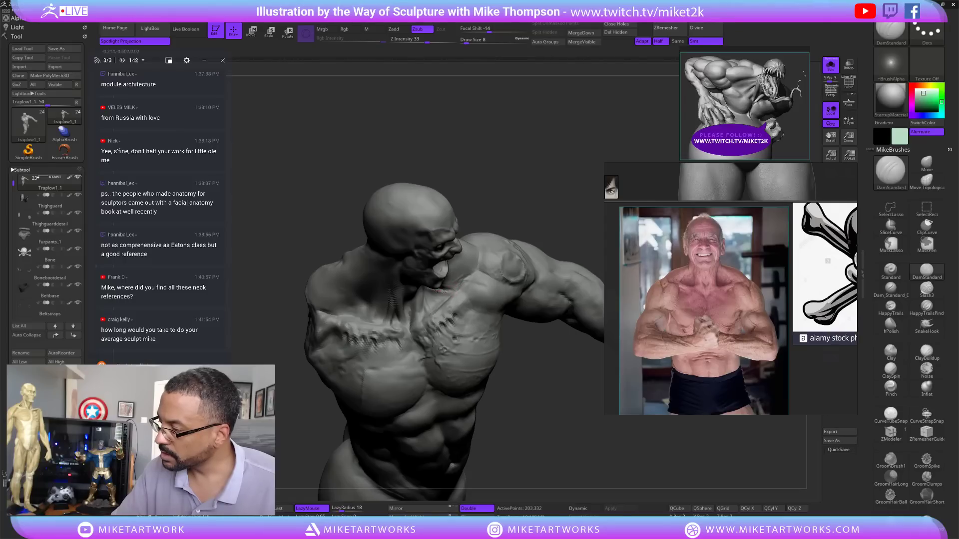
{"action": "left_click_drag", "start_coordinate": [539, 213], "coordinate": [503, 374]}
{"action": "left_click_drag", "start_coordinate": [532, 418], "coordinate": [442, 296]}
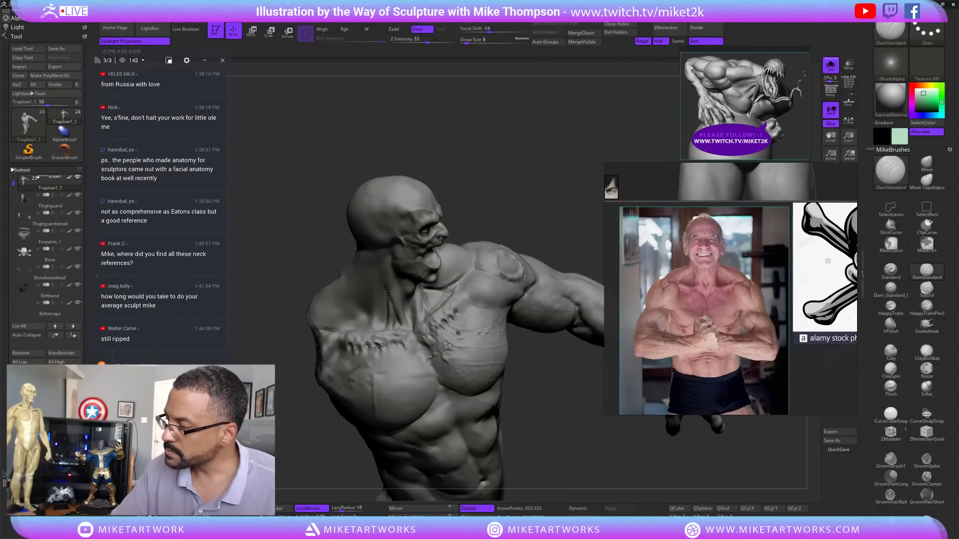
- Deepen the hollows at the base of the neck and above the near collarbone with DamStandard, softening the neck tendon
{"action": "mouse_move", "coordinate": [547, 448]}
{"action": "left_mouse_down"}
{"action": "mouse_move", "coordinate": [566, 443]}
{"action": "mouse_move", "coordinate": [471, 335]}
{"action": "left_mouse_up"}
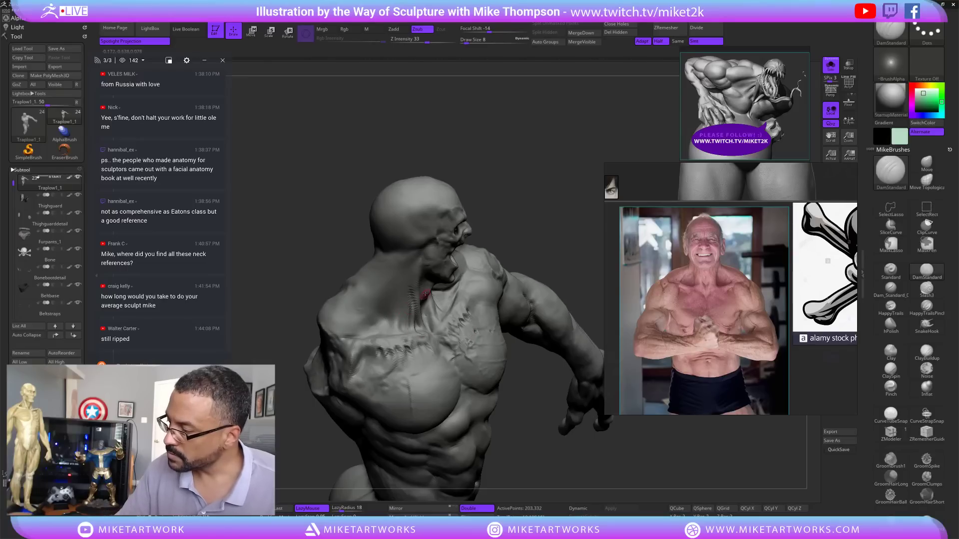
{"action": "left_click_drag", "start_coordinate": [538, 448], "coordinate": [535, 429]}
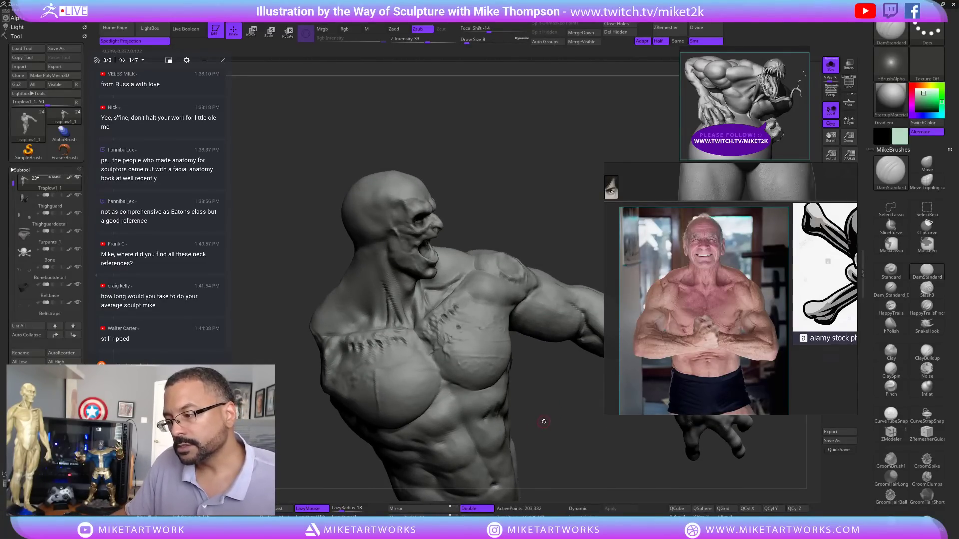
{"action": "left_click_drag", "start_coordinate": [552, 413], "coordinate": [418, 328]}
{"action": "left_click_drag", "start_coordinate": [509, 206], "coordinate": [394, 314]}
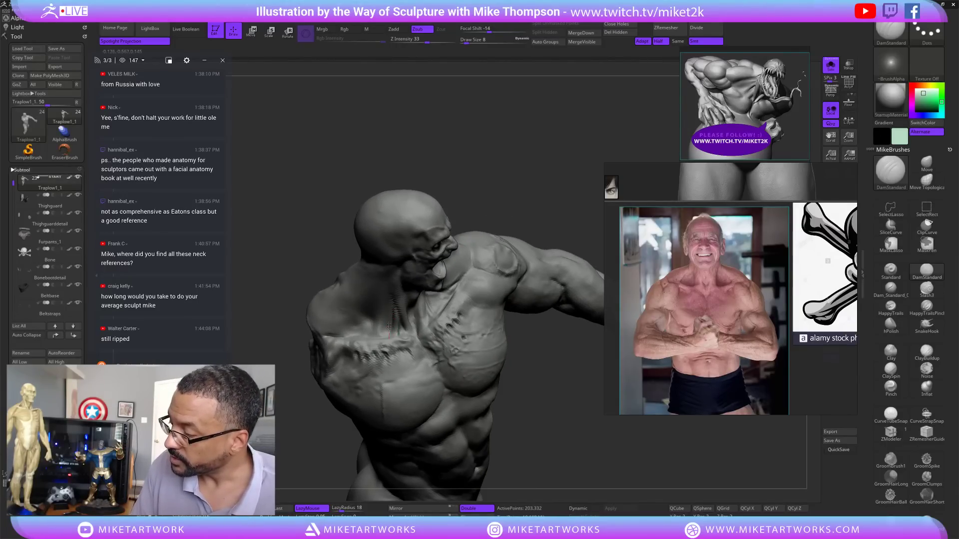
{"action": "mouse_move", "coordinate": [478, 372]}
{"action": "left_mouse_down"}
{"action": "mouse_move", "coordinate": [549, 438]}
{"action": "mouse_move", "coordinate": [570, 406]}
{"action": "mouse_move", "coordinate": [557, 395]}
{"action": "left_mouse_up"}
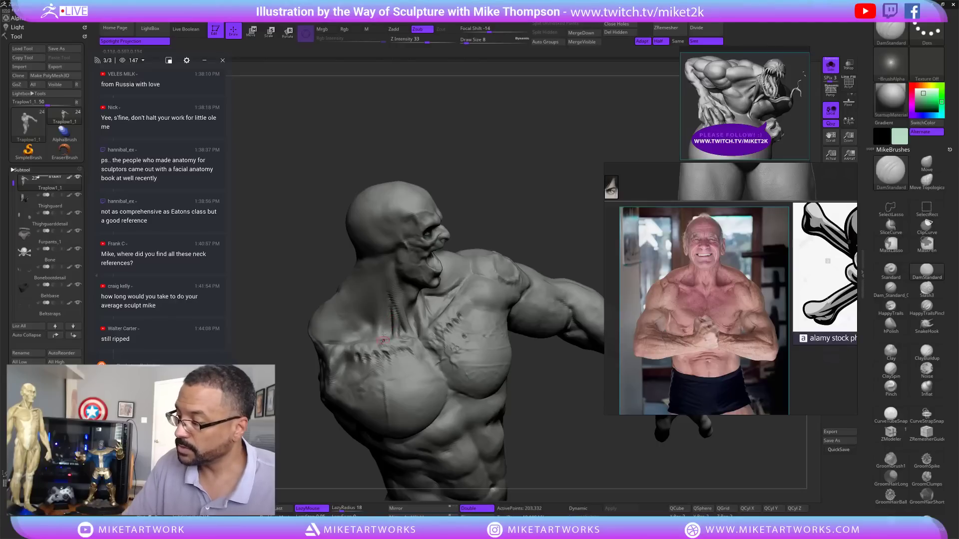
{"action": "key", "text": "shift"}
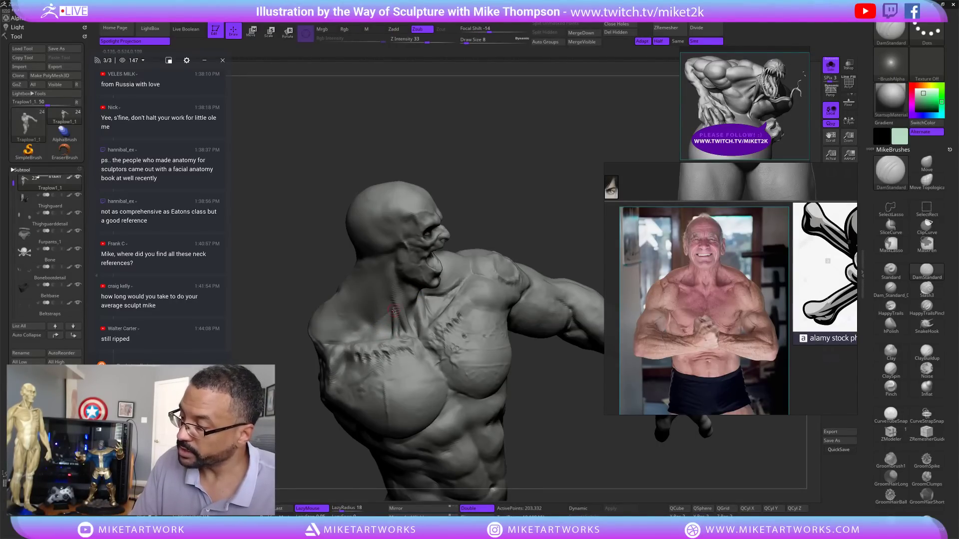
- Carve the tendon grooves along the side of the neck, from behind the jaw down to the collarbone, with DamStandard
{"action": "left_click_drag", "start_coordinate": [546, 417], "coordinate": [402, 335]}
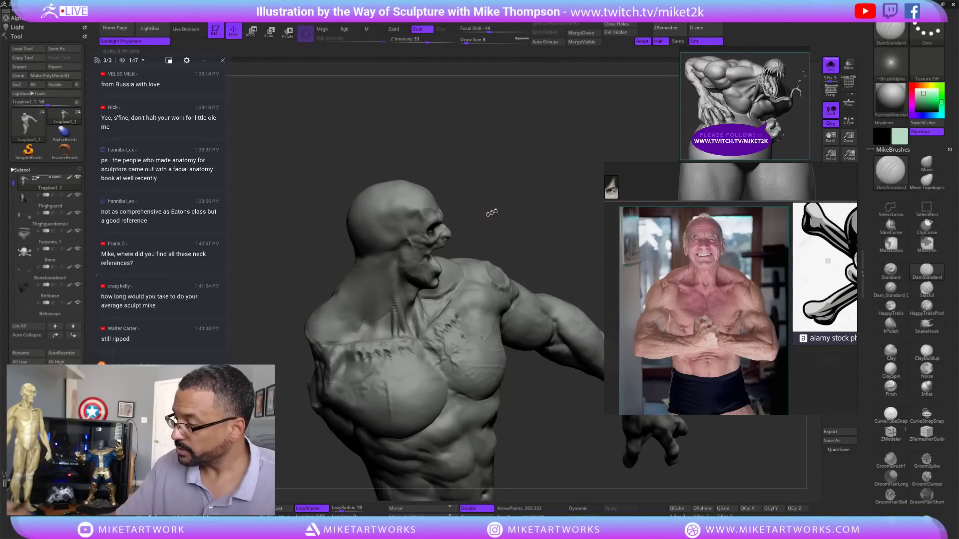
{"action": "left_click_drag", "start_coordinate": [490, 212], "coordinate": [513, 193]}
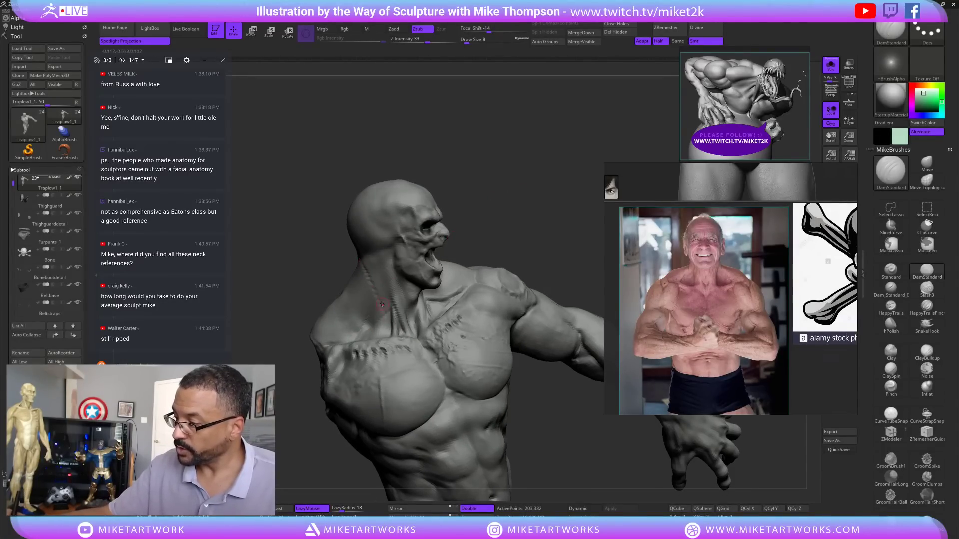
{"action": "left_click_drag", "start_coordinate": [359, 253], "coordinate": [400, 339]}
{"action": "mouse_move", "coordinate": [552, 199]}
{"action": "left_mouse_down"}
{"action": "mouse_move", "coordinate": [513, 199]}
{"action": "mouse_move", "coordinate": [526, 203]}
{"action": "mouse_move", "coordinate": [361, 264]}
{"action": "mouse_move", "coordinate": [384, 306]}
{"action": "left_mouse_up"}
{"action": "key", "text": "ctrl"}
{"action": "mouse_move", "coordinate": [468, 254]}
{"action": "left_mouse_down"}
{"action": "mouse_move", "coordinate": [520, 223]}
{"action": "mouse_move", "coordinate": [531, 289]}
{"action": "left_mouse_up"}
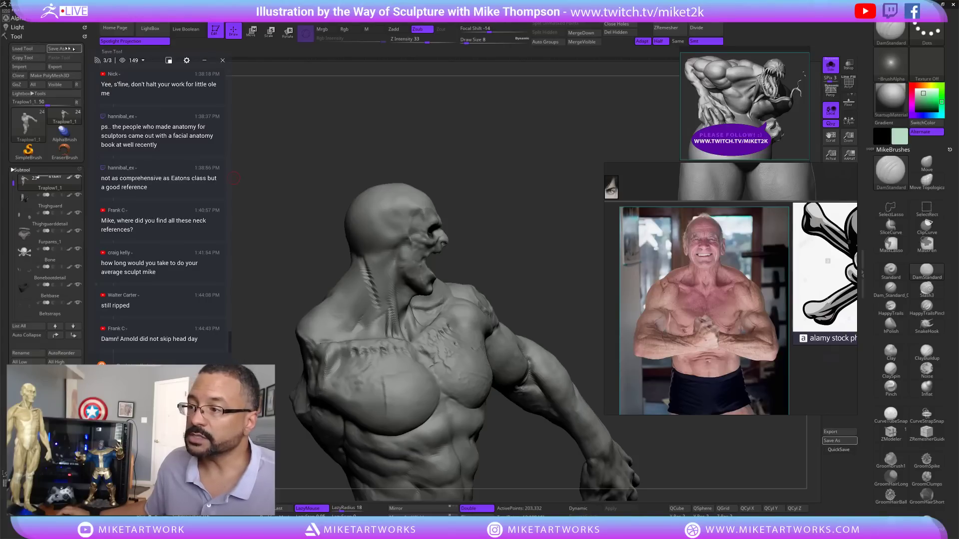
- Load the saved ZTool of the gun-carrying figure from the Dropbox folder and frame its trousers subtool
{"action": "left_click", "coordinate": [21, 49]}
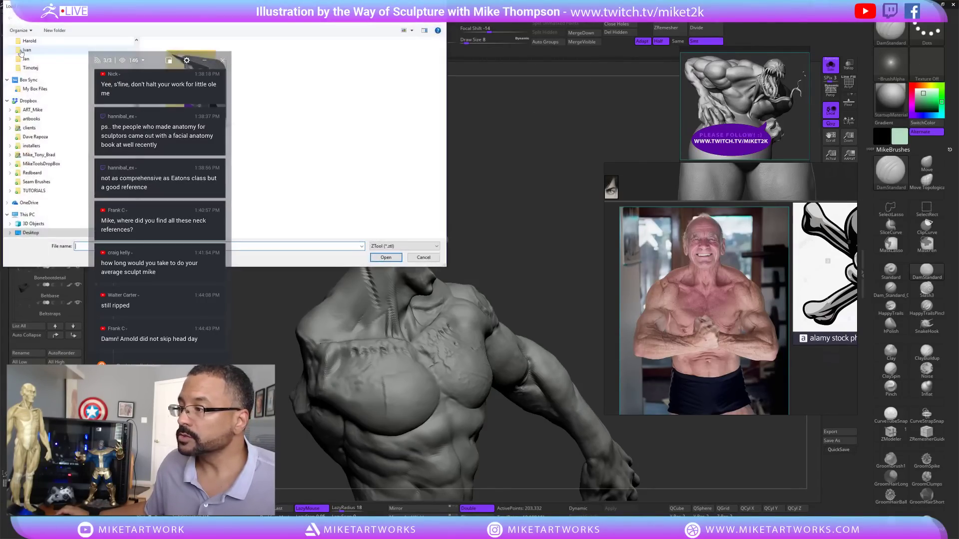
{"action": "left_click", "coordinate": [37, 101]}
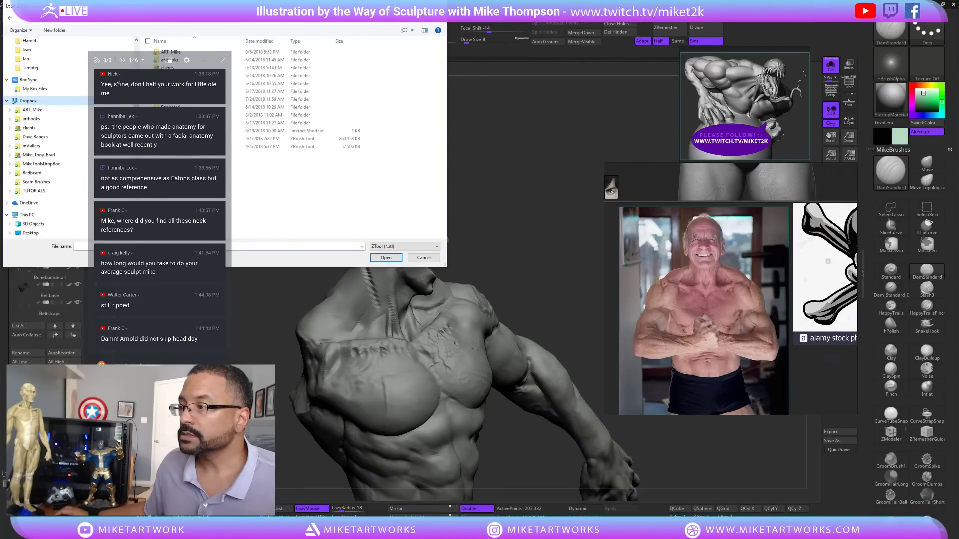
{"action": "left_click_drag", "start_coordinate": [169, 7], "coordinate": [418, 80]}
{"action": "double_click", "coordinate": [434, 220]}
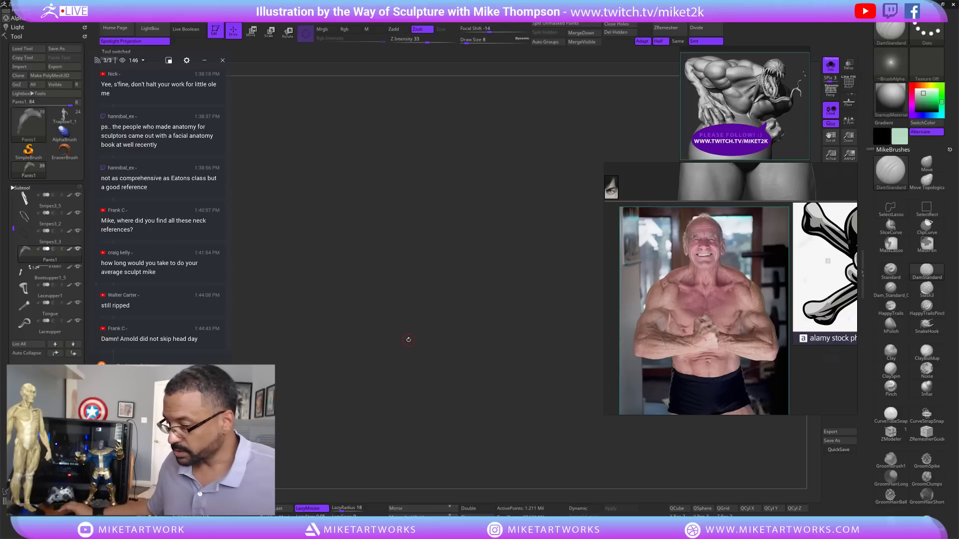
{"action": "key", "text": "f"}
{"action": "key", "text": "f"}
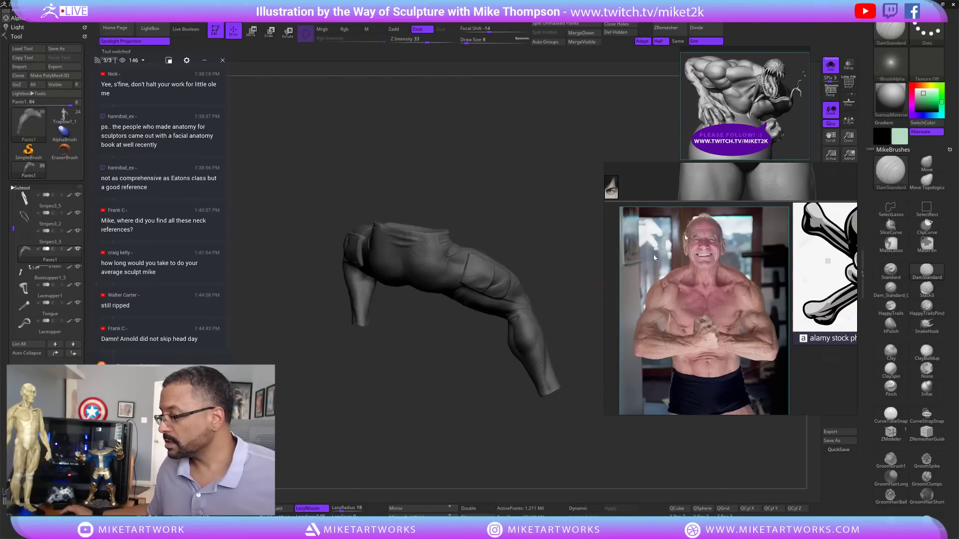
- Turn off Solo mode and examine the complete gun-carrying figure, its weapon and rocky base from the front and side
{"action": "left_click", "coordinate": [830, 69]}
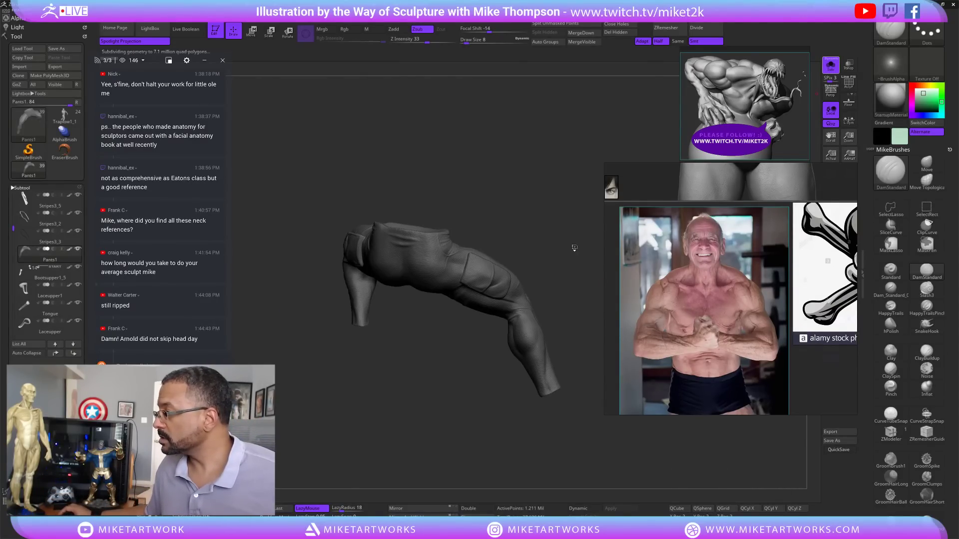
{"action": "left_click_drag", "start_coordinate": [573, 210], "coordinate": [513, 350]}
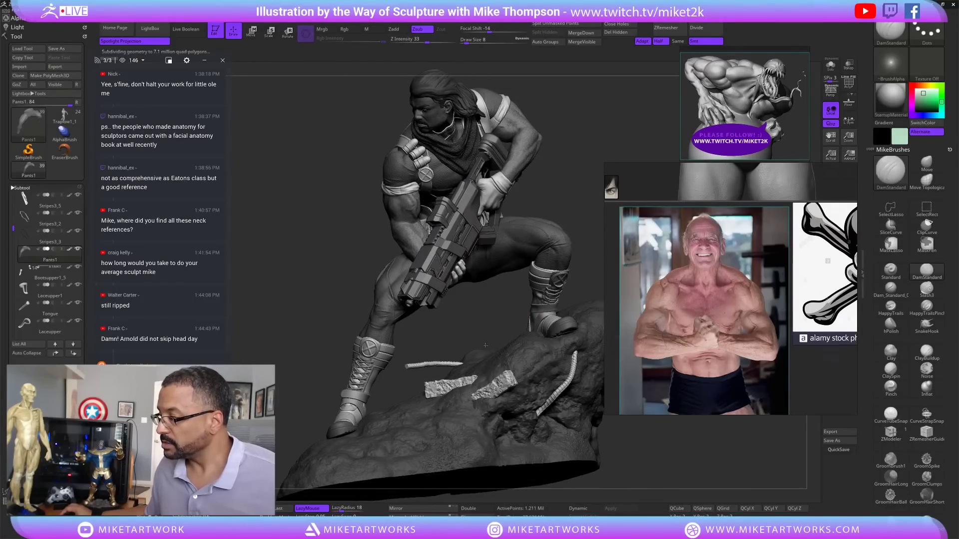
{"action": "key", "text": "f"}
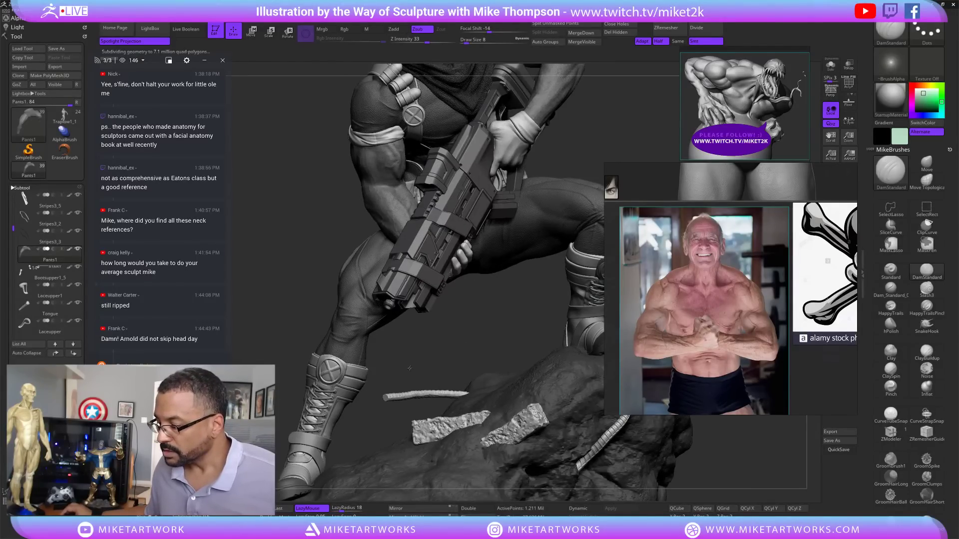
{"action": "left_click_drag", "start_coordinate": [468, 365], "coordinate": [391, 387], "text": "alt"}
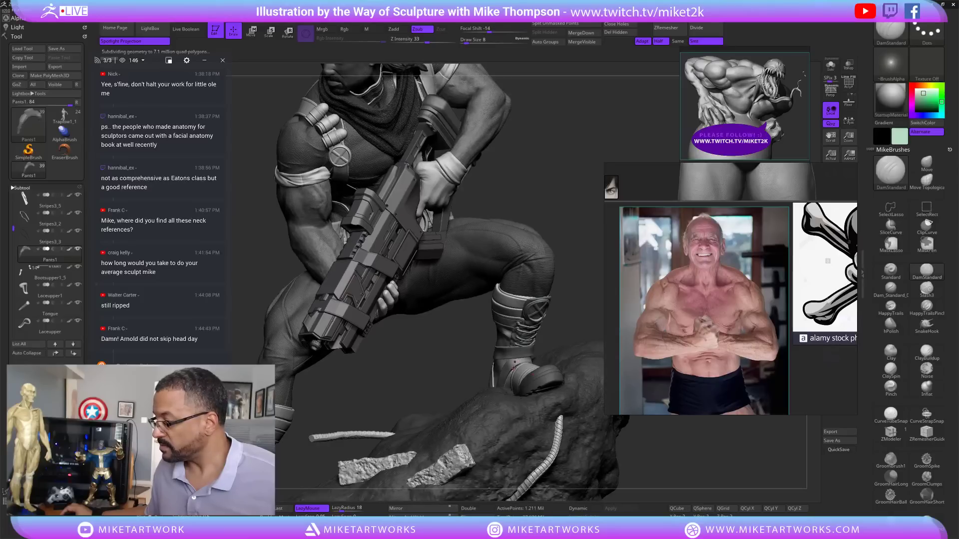
{"action": "key", "text": "space"}
{"action": "left_click_drag", "start_coordinate": [405, 341], "coordinate": [392, 333]}
{"action": "left_click_drag", "start_coordinate": [573, 150], "coordinate": [569, 111]}
{"action": "mouse_move", "coordinate": [570, 167]}
{"action": "left_mouse_down", "text": "alt"}
{"action": "mouse_move", "coordinate": [569, 320]}
{"action": "mouse_move", "coordinate": [479, 350]}
{"action": "mouse_move", "coordinate": [424, 344]}
{"action": "left_mouse_up", "text": "alt"}
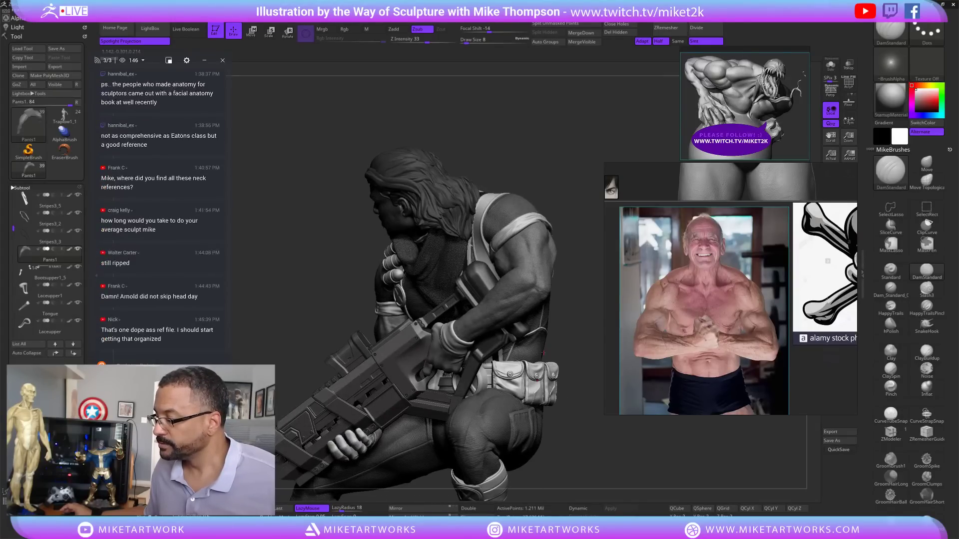
- Switch back to the skull-faced figure's tool and examine its full armoured body, head and neck from several angles
{"action": "left_click", "coordinate": [68, 117]}
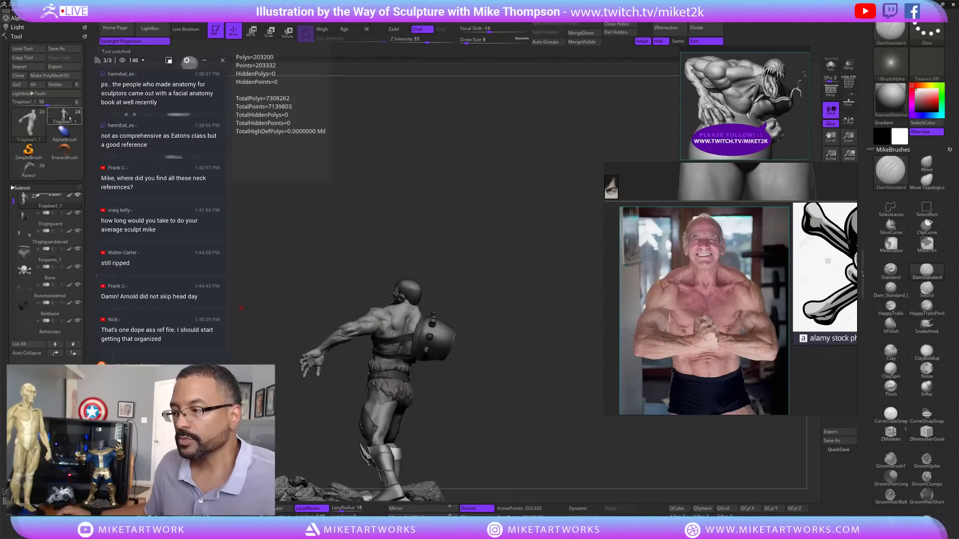
{"action": "left_click_drag", "start_coordinate": [526, 238], "coordinate": [487, 286]}
{"action": "key", "text": "f"}
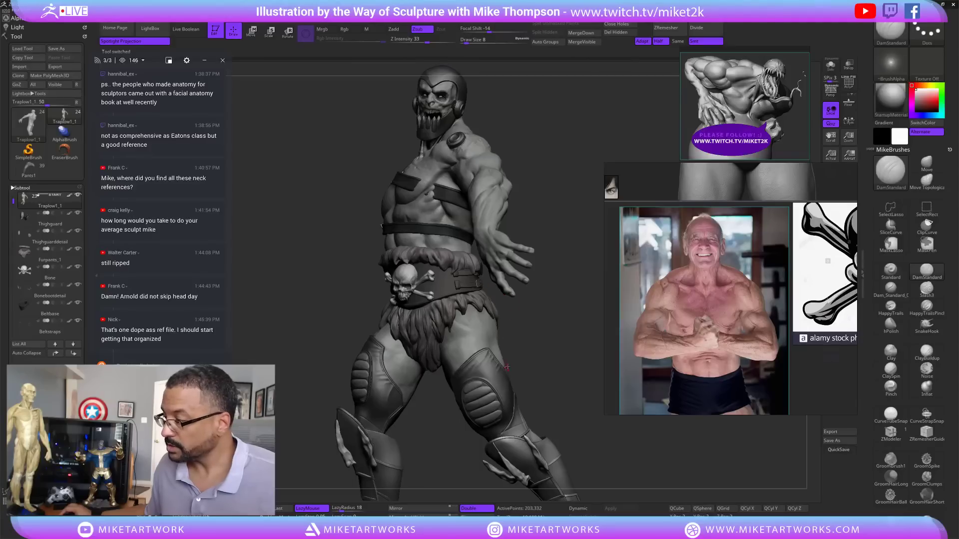
{"action": "left_click_drag", "start_coordinate": [542, 365], "coordinate": [558, 353]}
{"action": "mouse_move", "coordinate": [585, 228]}
{"action": "left_mouse_down", "text": "alt"}
{"action": "mouse_move", "coordinate": [504, 291]}
{"action": "mouse_move", "coordinate": [536, 267]}
{"action": "left_mouse_up", "text": "alt"}
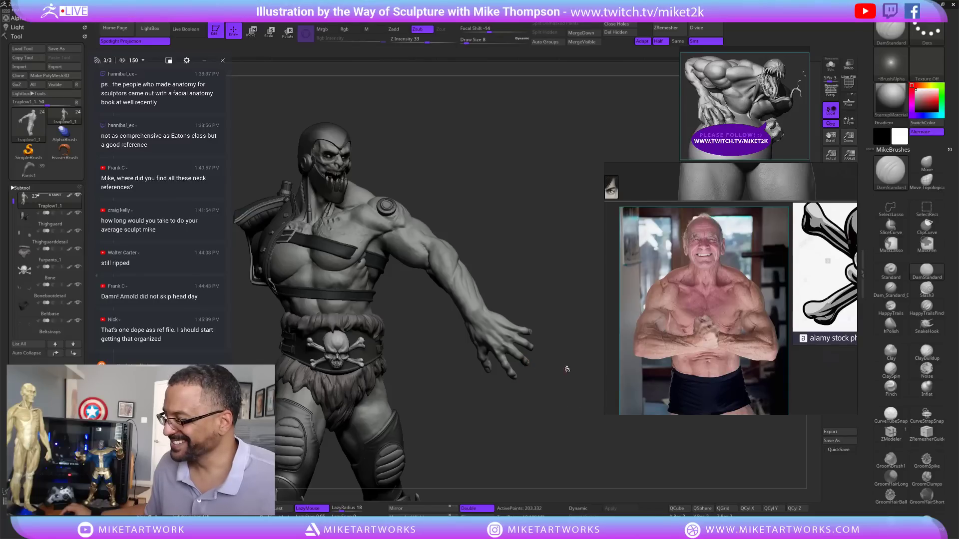
{"action": "left_click_drag", "start_coordinate": [515, 232], "coordinate": [551, 274]}
{"action": "left_click_drag", "start_coordinate": [501, 132], "coordinate": [609, 373], "text": "alt"}
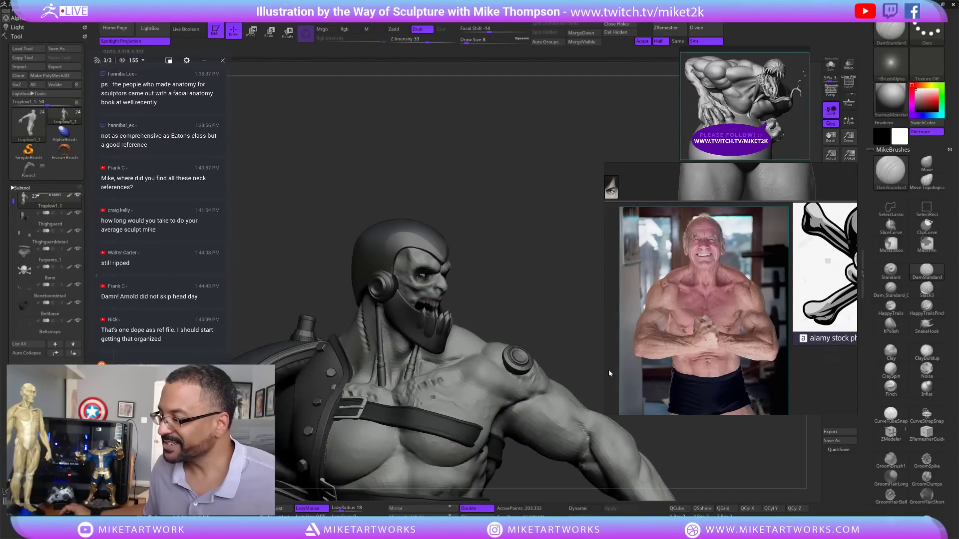
{"action": "left_click_drag", "start_coordinate": [549, 283], "coordinate": [527, 185], "text": "alt"}
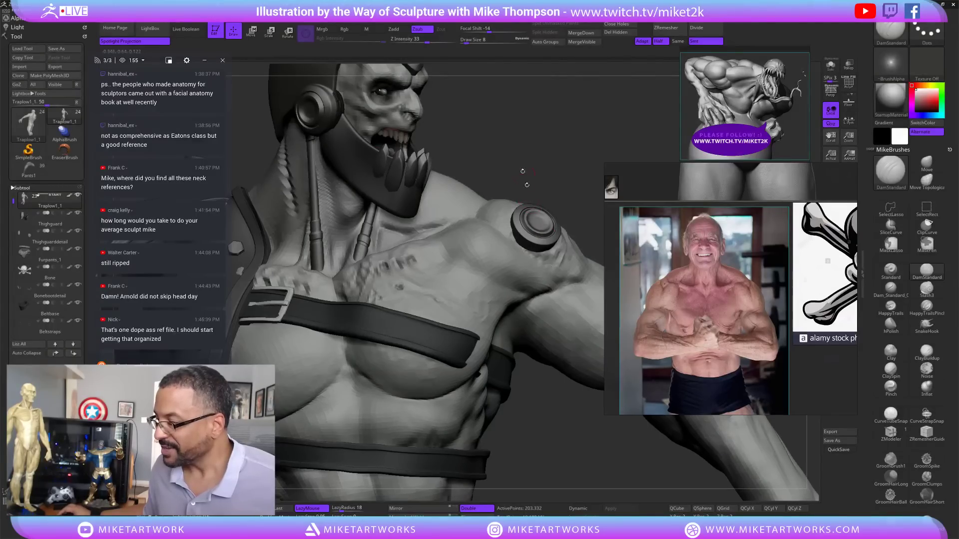
{"action": "left_click_drag", "start_coordinate": [588, 220], "coordinate": [666, 292], "text": "alt"}
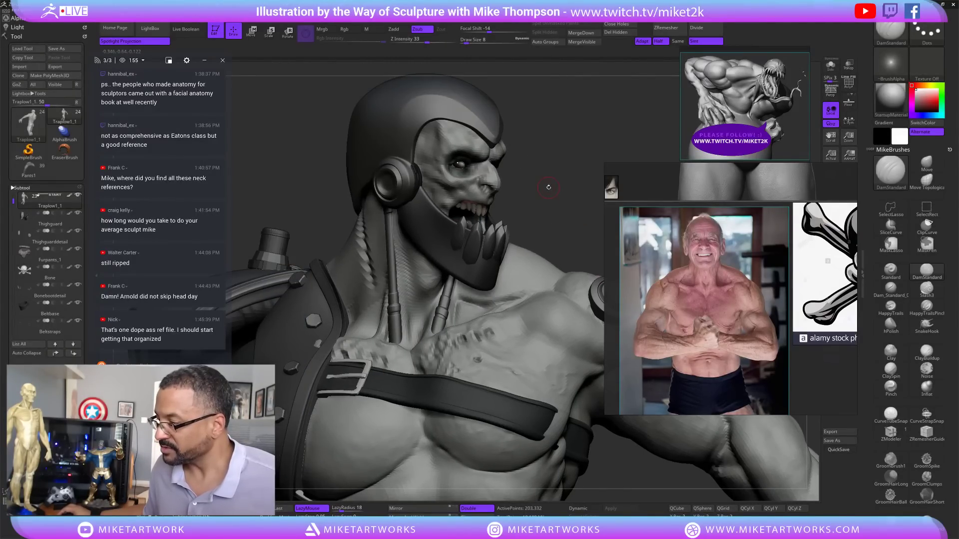
{"action": "left_click_drag", "start_coordinate": [550, 187], "coordinate": [300, 240]}
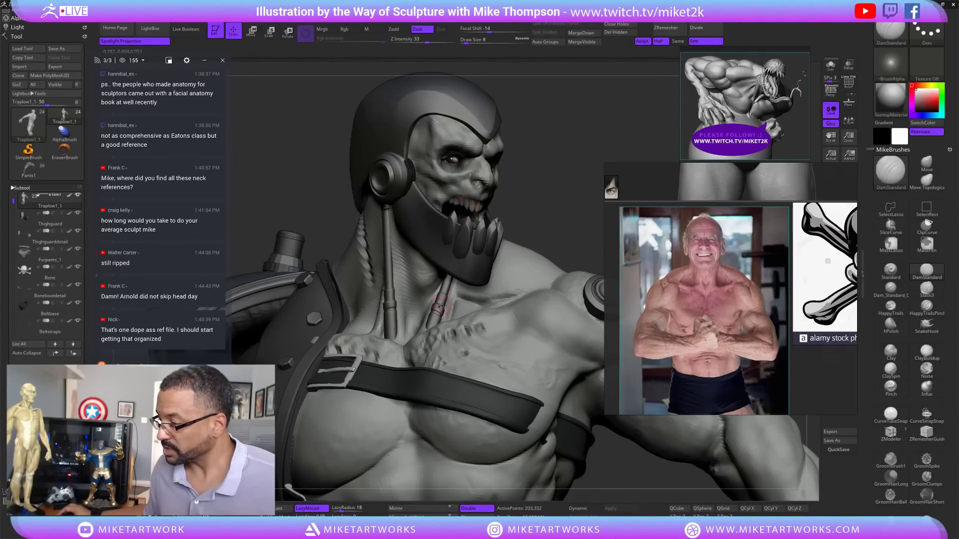
- Isolate the Neck pistons subtool, hide its two piston rods, and show the rest of the figure again
{"action": "left_click", "coordinate": [442, 305], "text": "alt"}
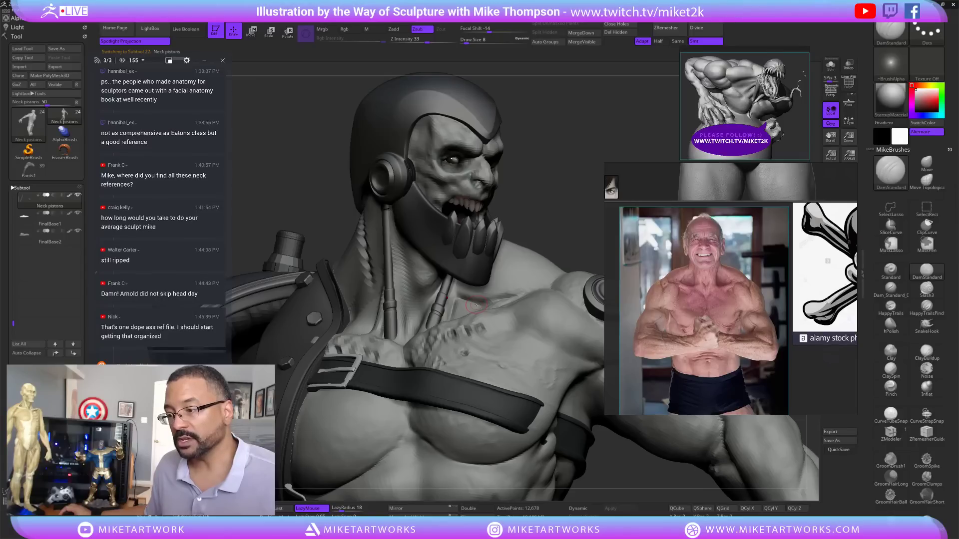
{"action": "left_click", "coordinate": [831, 65]}
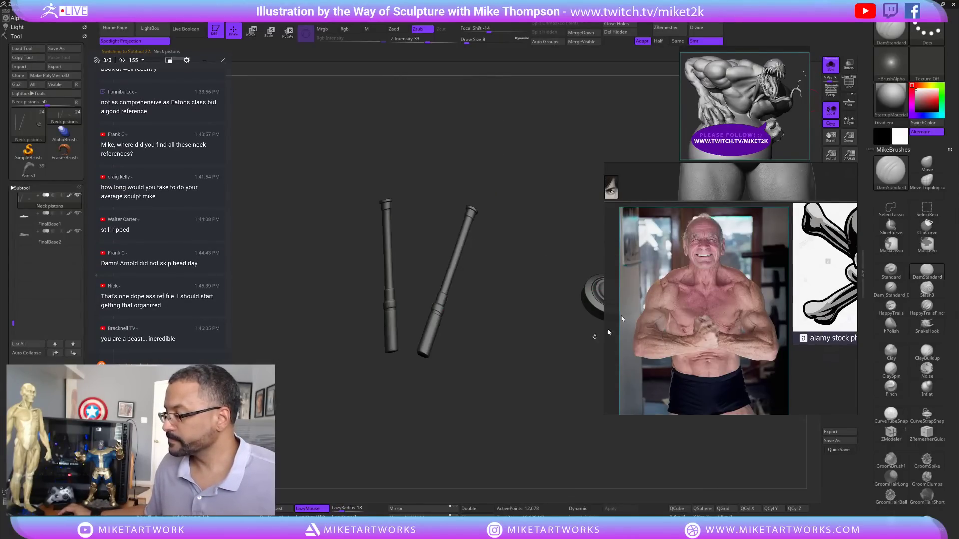
{"action": "mouse_move", "coordinate": [467, 424]}
{"action": "left_mouse_down", "text": "ctrl+shift"}
{"action": "mouse_move", "coordinate": [434, 131]}
{"action": "mouse_move", "coordinate": [333, 306]}
{"action": "mouse_move", "coordinate": [370, 427]}
{"action": "left_mouse_up", "text": "ctrl+shift"}
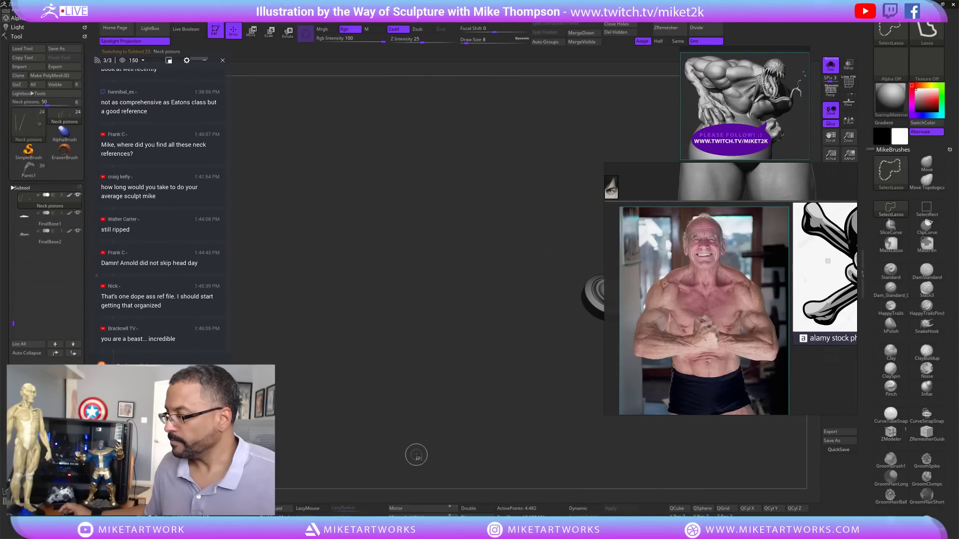
{"action": "left_click", "coordinate": [830, 64]}
{"action": "mouse_move", "coordinate": [627, 149]}
{"action": "left_mouse_down"}
{"action": "mouse_move", "coordinate": [614, 142]}
{"action": "mouse_move", "coordinate": [536, 159]}
{"action": "mouse_move", "coordinate": [606, 209]}
{"action": "left_mouse_up"}
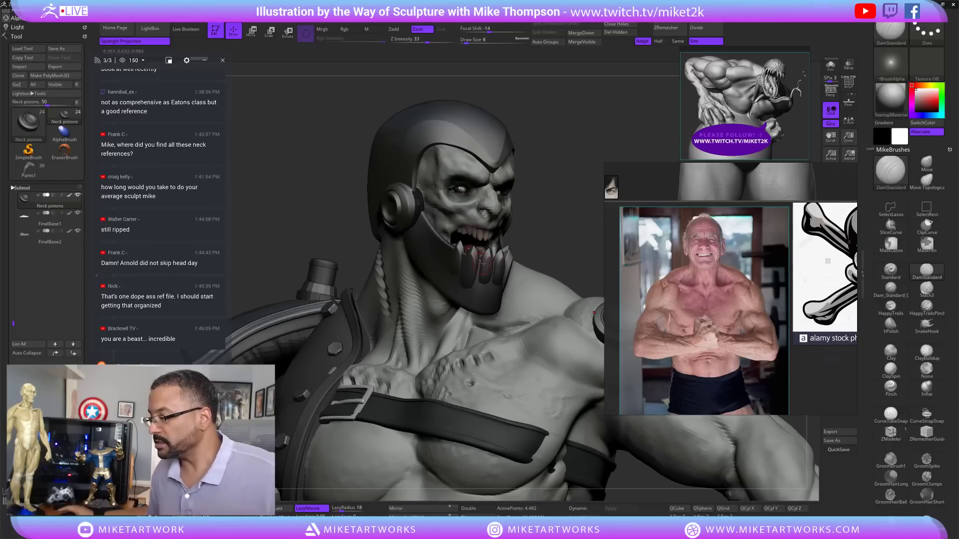
{"action": "left_click_drag", "start_coordinate": [641, 177], "coordinate": [648, 180]}
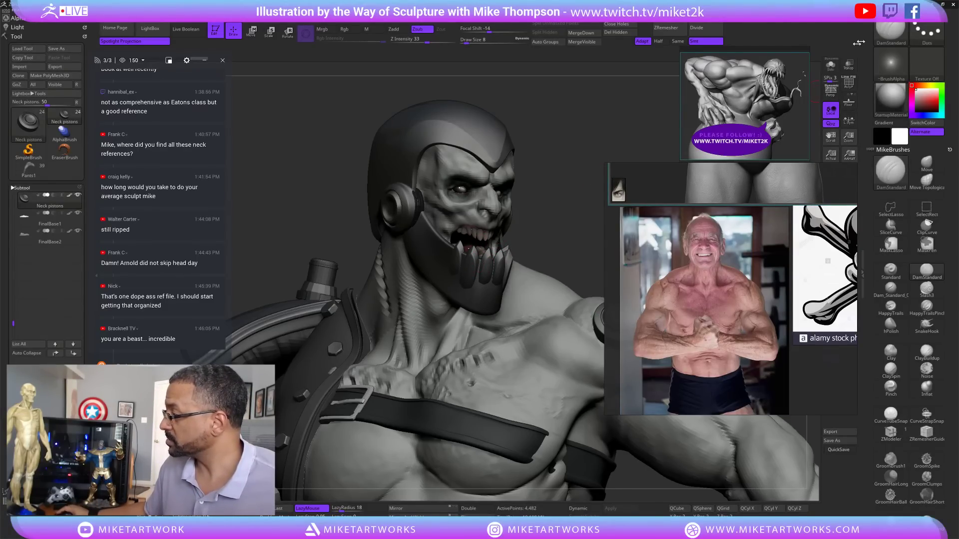
- Select the Traplow1_1 body subtool and smooth the carved grooves on the side of the neck at draw size 18
{"action": "left_click", "coordinate": [429, 345], "text": "alt"}
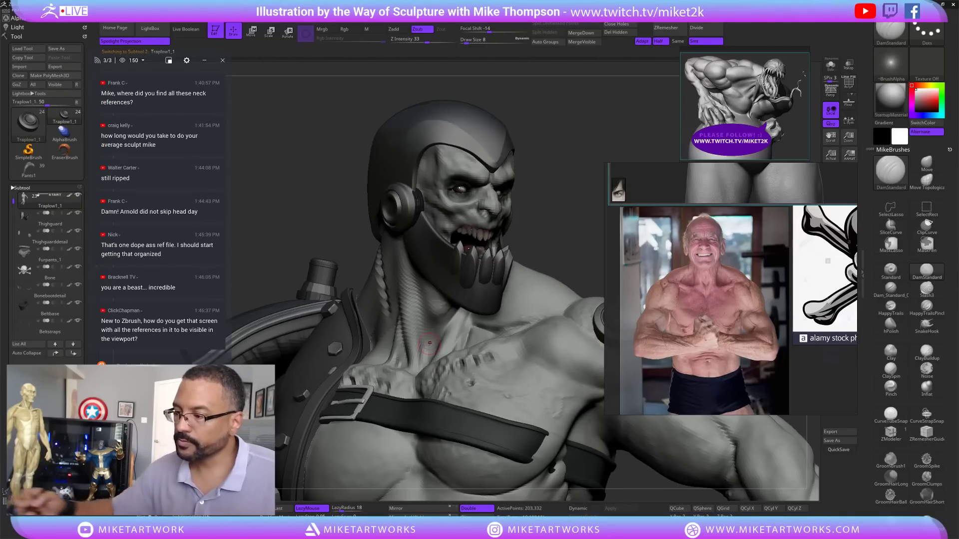
{"action": "mouse_move", "coordinate": [574, 172]}
{"action": "left_mouse_down"}
{"action": "mouse_move", "coordinate": [590, 199]}
{"action": "mouse_move", "coordinate": [582, 188]}
{"action": "left_mouse_up"}
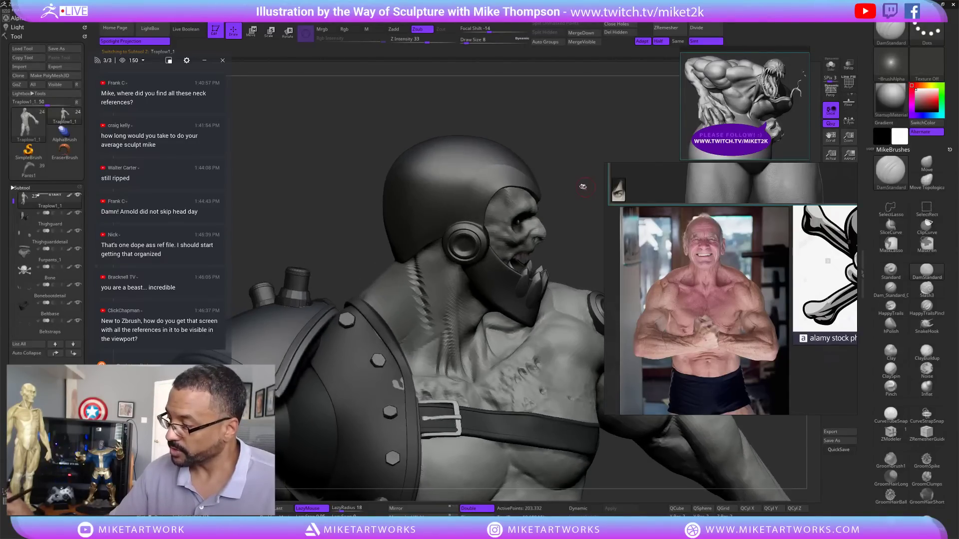
{"action": "key", "text": "s"}
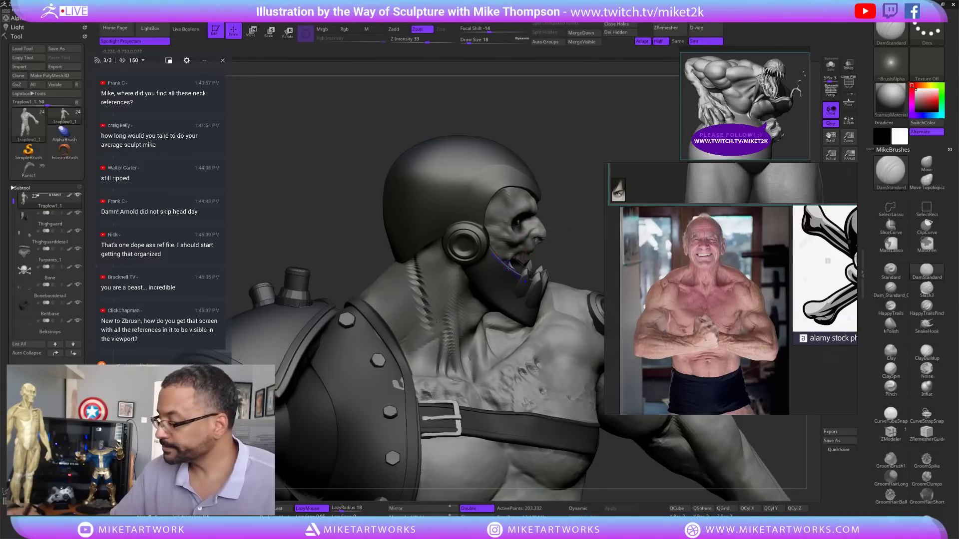
{"action": "key", "text": "shift"}
{"action": "left_click_drag", "start_coordinate": [415, 265], "coordinate": [429, 329], "text": "shift"}
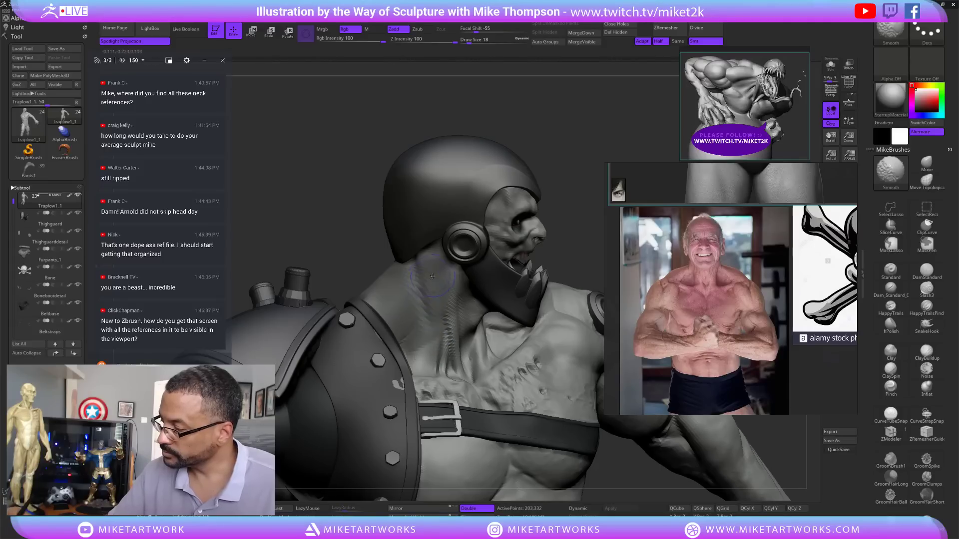
- Choose the Move brush at draw size 27 and check the neck and trapezius against the back armour from behind
{"action": "left_click_drag", "start_coordinate": [591, 225], "coordinate": [617, 269]}
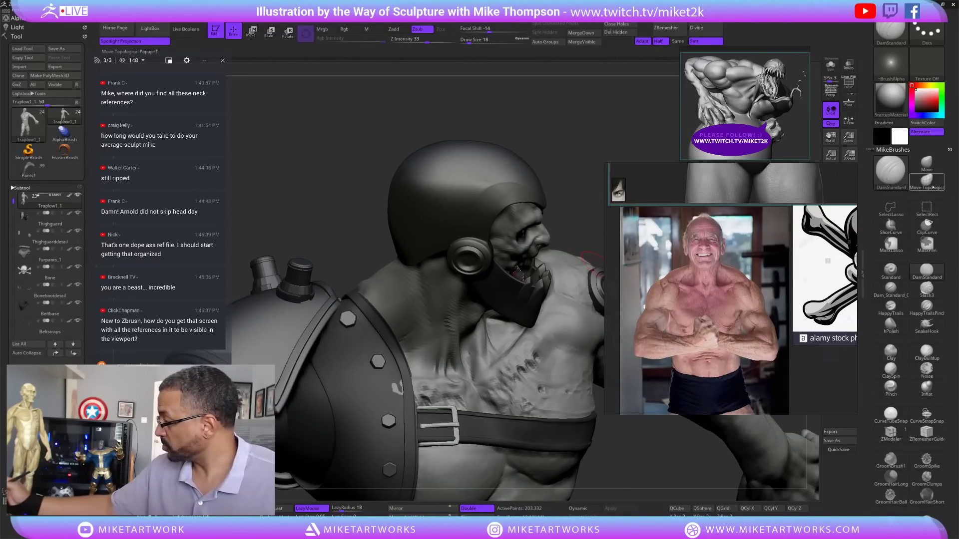
{"action": "left_click", "coordinate": [926, 164]}
{"action": "key", "text": "s"}
{"action": "left_click_drag", "start_coordinate": [579, 211], "coordinate": [575, 211]}
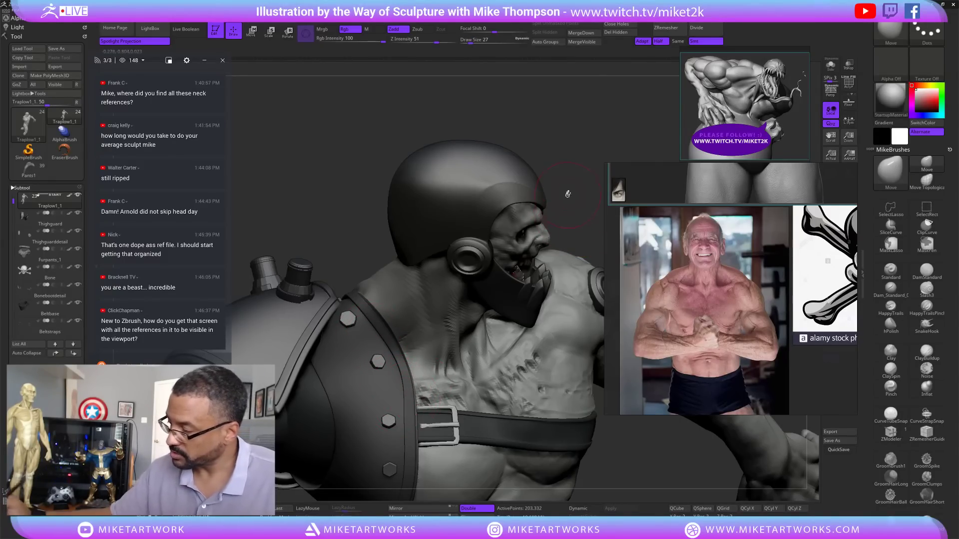
{"action": "mouse_move", "coordinate": [568, 194]}
{"action": "left_mouse_down"}
{"action": "mouse_move", "coordinate": [609, 445]}
{"action": "mouse_move", "coordinate": [574, 480]}
{"action": "mouse_move", "coordinate": [610, 492]}
{"action": "mouse_move", "coordinate": [613, 429]}
{"action": "left_mouse_up"}
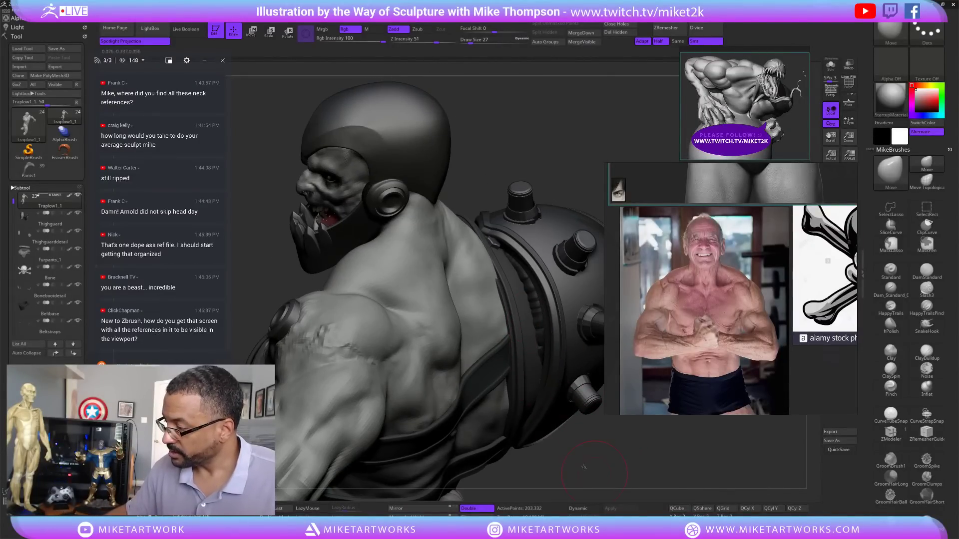
{"action": "left_click_drag", "start_coordinate": [584, 468], "coordinate": [542, 465]}
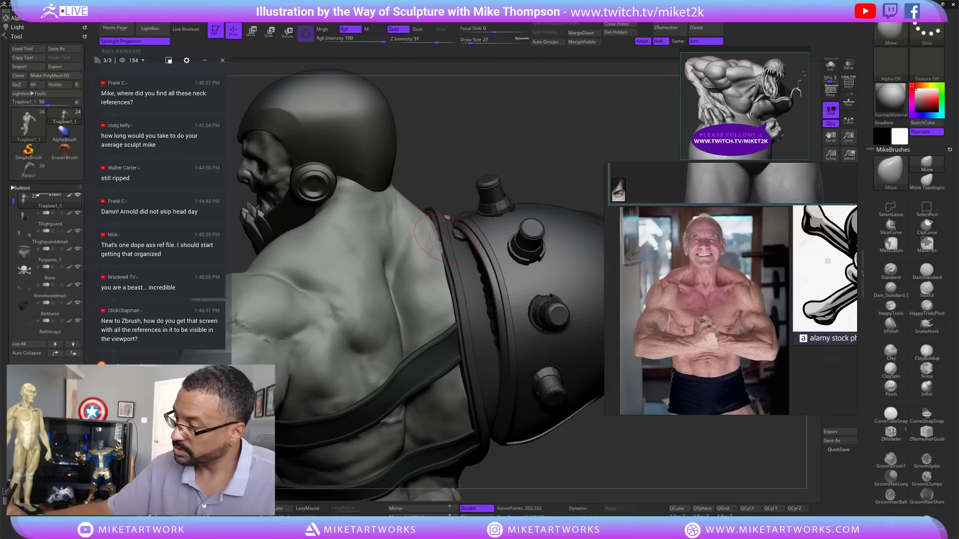
{"action": "left_click_drag", "start_coordinate": [542, 462], "coordinate": [544, 488]}
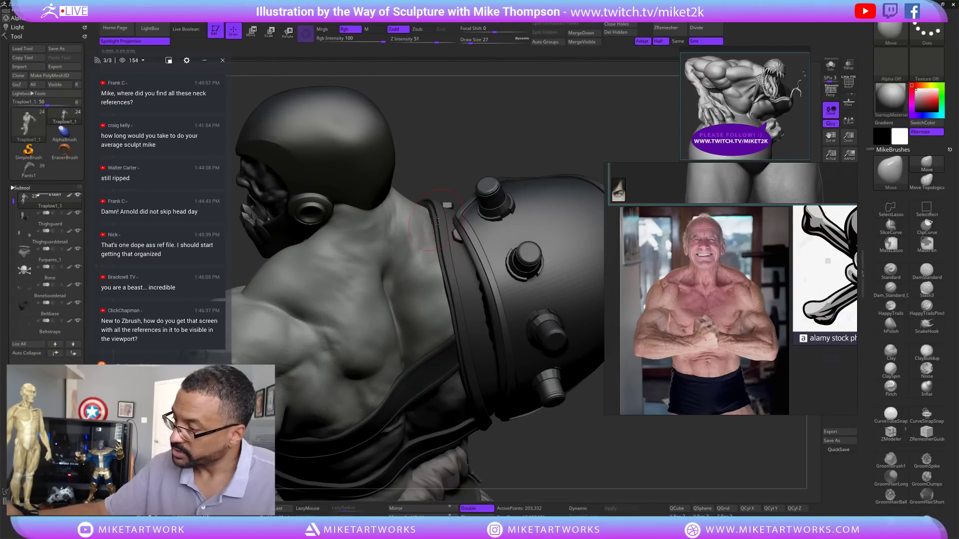
- Select the Arms socket and straps subtool and pull the upper chest strap in against the ribs beneath the armpit with the Move brush
{"action": "left_click_drag", "start_coordinate": [575, 481], "coordinate": [687, 478]}
{"action": "left_click_drag", "start_coordinate": [554, 446], "coordinate": [488, 360]}
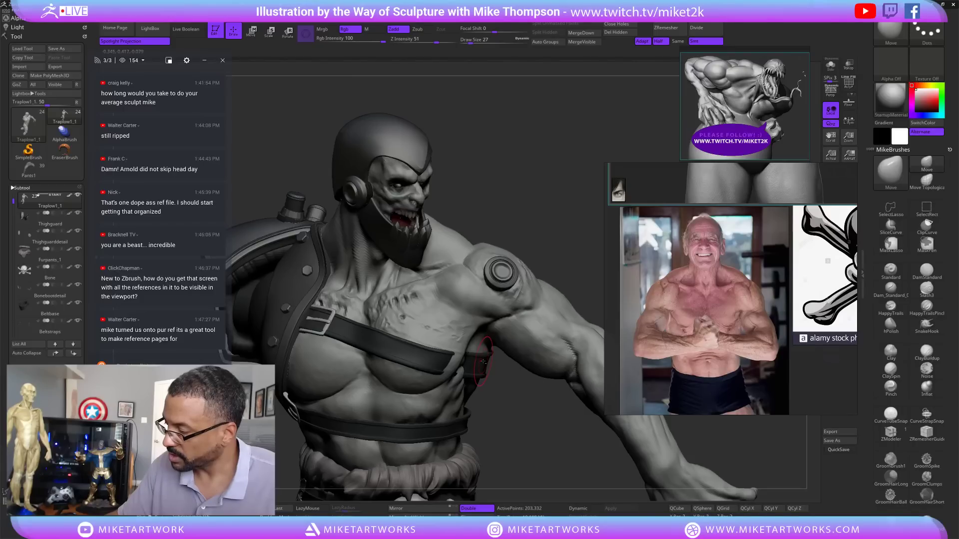
{"action": "left_click", "coordinate": [474, 366], "text": "alt"}
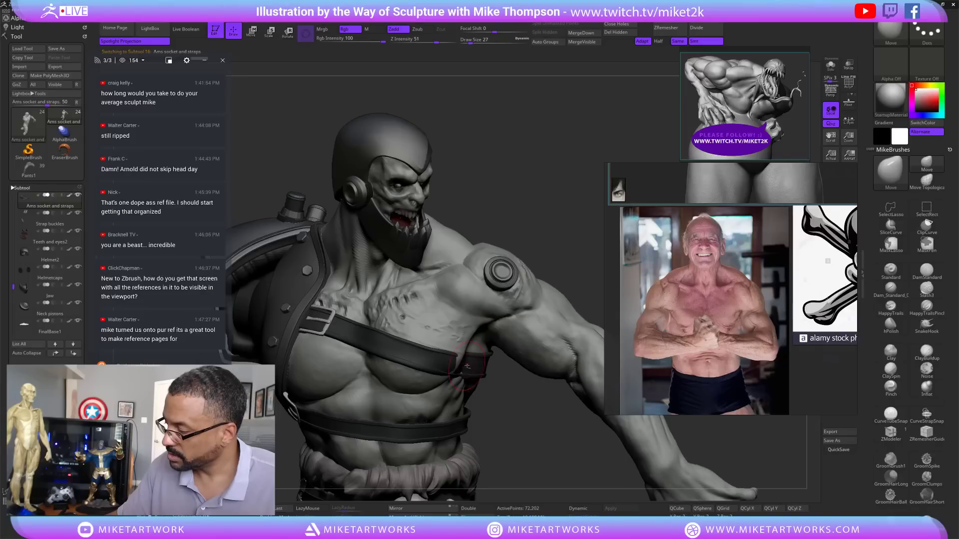
{"action": "mouse_move", "coordinate": [478, 371]}
{"action": "right_mouse_down"}
{"action": "mouse_move", "coordinate": [462, 383]}
{"action": "mouse_move", "coordinate": [461, 367]}
{"action": "right_mouse_up"}
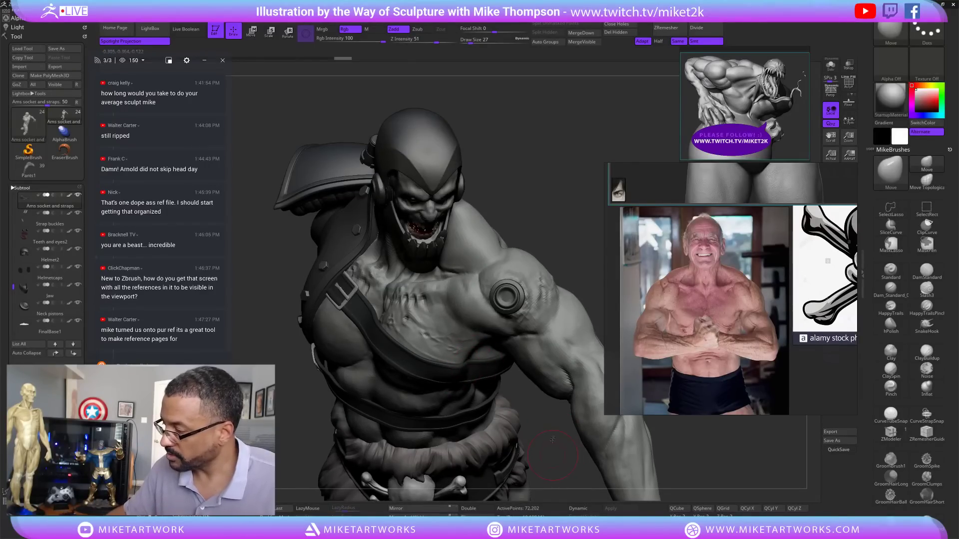
{"action": "right_click_drag", "start_coordinate": [552, 439], "coordinate": [448, 389]}
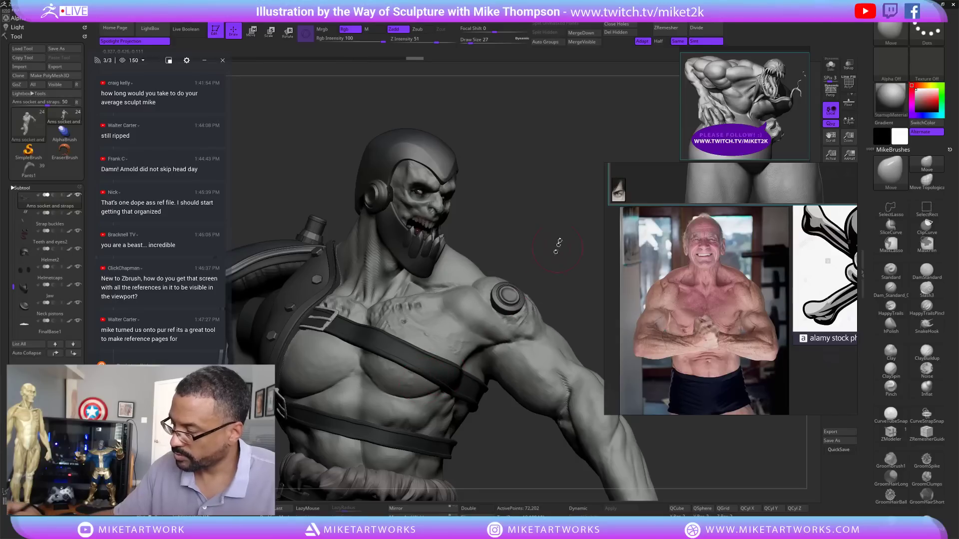
{"action": "right_click_drag", "start_coordinate": [424, 380], "coordinate": [377, 318]}
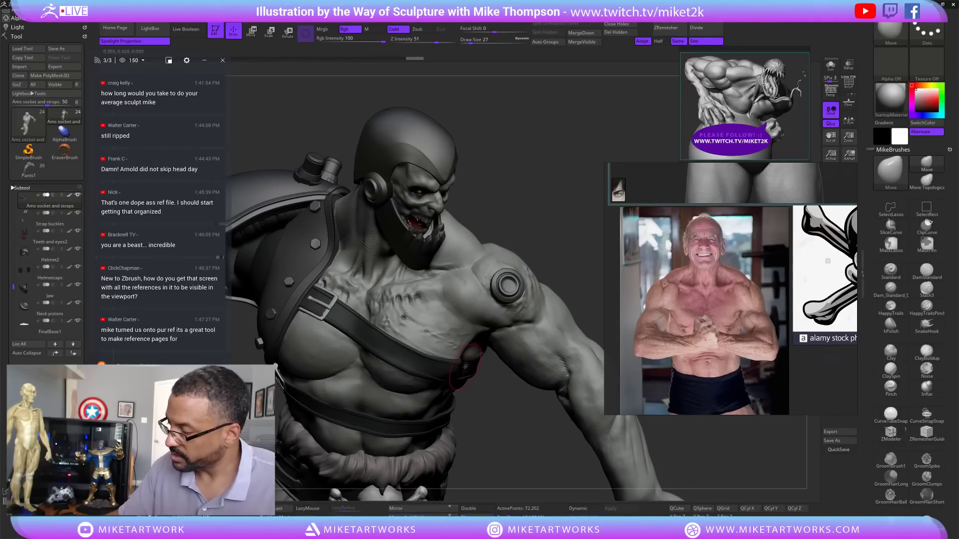
{"action": "mouse_move", "coordinate": [500, 444]}
{"action": "right_mouse_down"}
{"action": "mouse_move", "coordinate": [511, 380]}
{"action": "mouse_move", "coordinate": [449, 351]}
{"action": "right_mouse_up"}
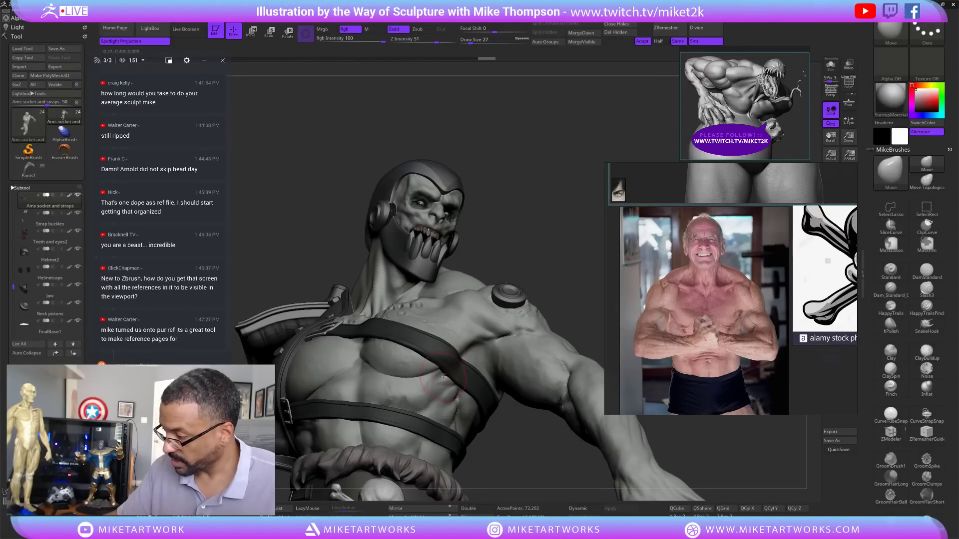
{"action": "right_click_drag", "start_coordinate": [550, 235], "coordinate": [530, 398]}
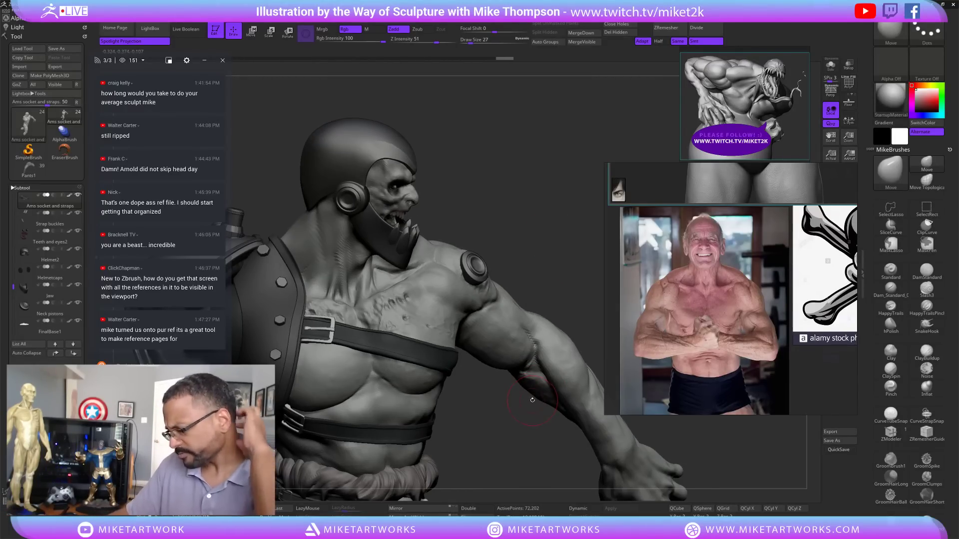
{"action": "mouse_move", "coordinate": [516, 433]}
{"action": "left_mouse_down"}
{"action": "mouse_move", "coordinate": [530, 430]}
{"action": "mouse_move", "coordinate": [533, 350]}
{"action": "left_mouse_up"}
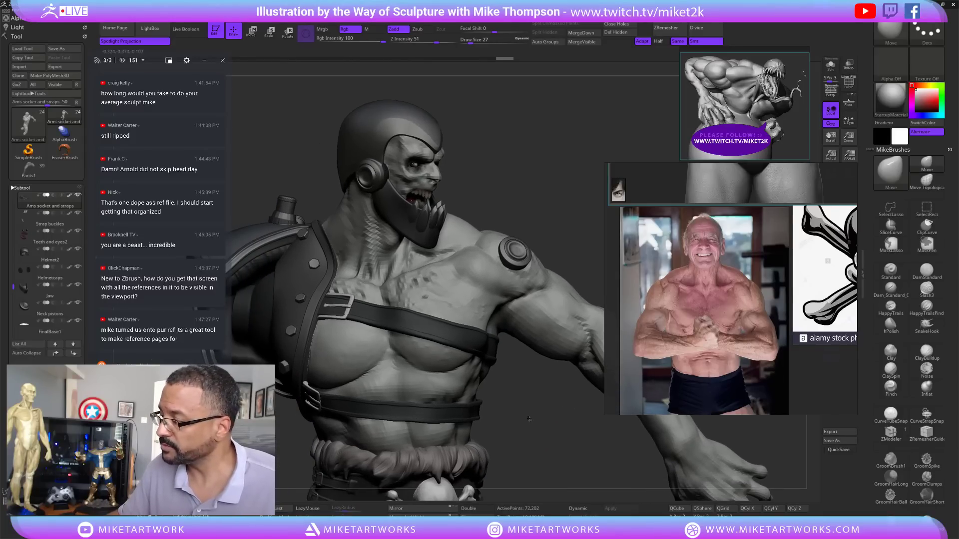
- Reselect the Traplow1_1 body subtool and bring the head and upper chest into view
{"action": "left_click", "coordinate": [444, 271], "text": "alt"}
{"action": "mouse_move", "coordinate": [516, 201]}
{"action": "left_mouse_down"}
{"action": "mouse_move", "coordinate": [537, 255]}
{"action": "mouse_move", "coordinate": [536, 239]}
{"action": "mouse_move", "coordinate": [554, 234]}
{"action": "left_mouse_up"}
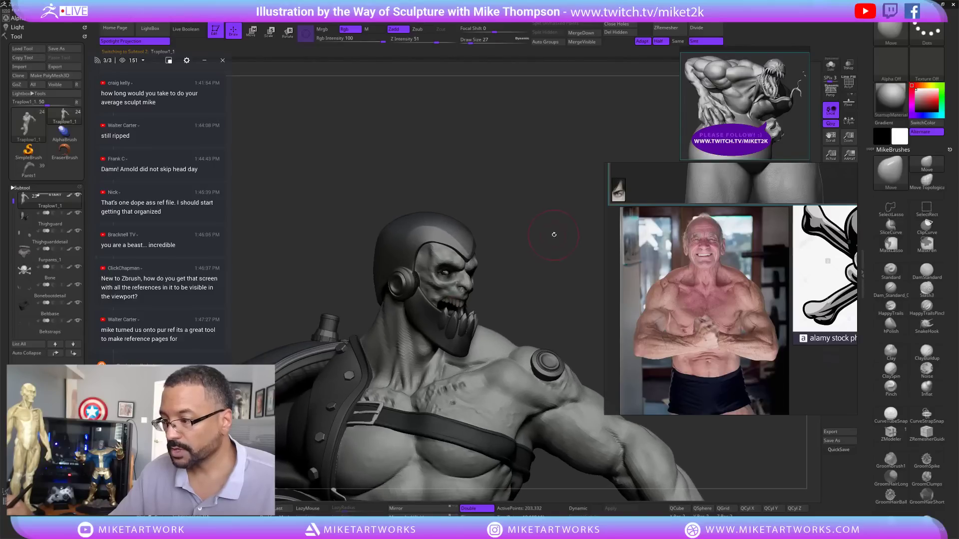
{"action": "left_click_drag", "start_coordinate": [554, 279], "coordinate": [553, 277]}
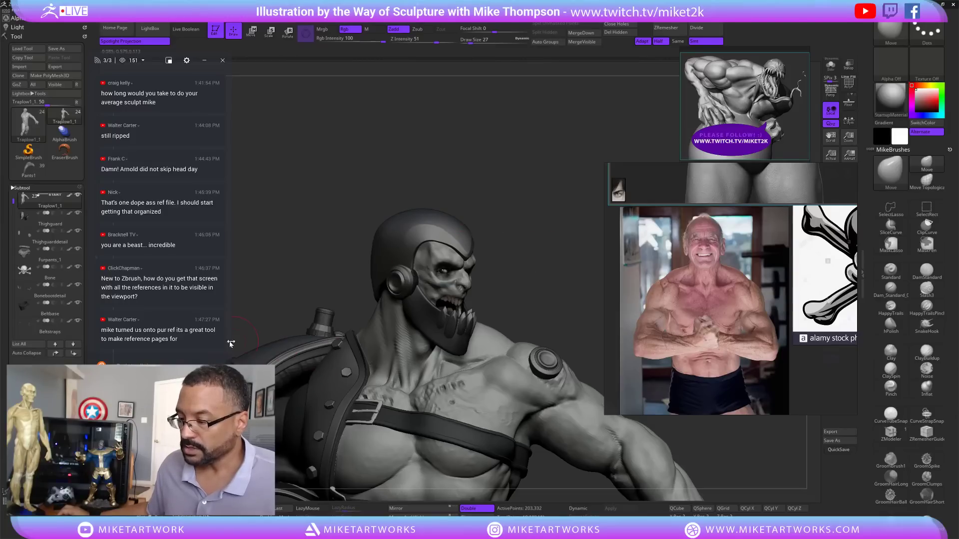
- Answer the reference-tool question in the stream chat with "Pur Ref"
{"action": "type", "text": "P"}
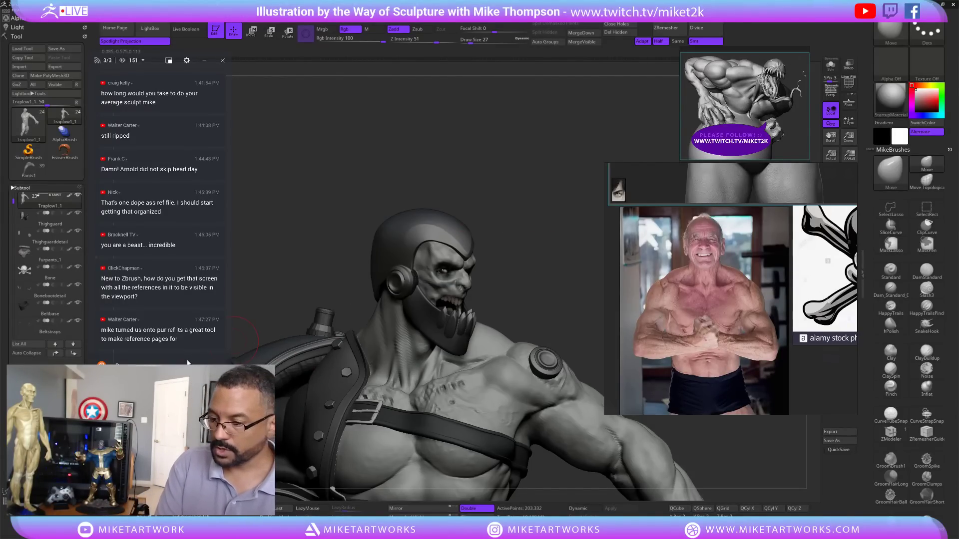
{"action": "type", "text": "ur Ref"}
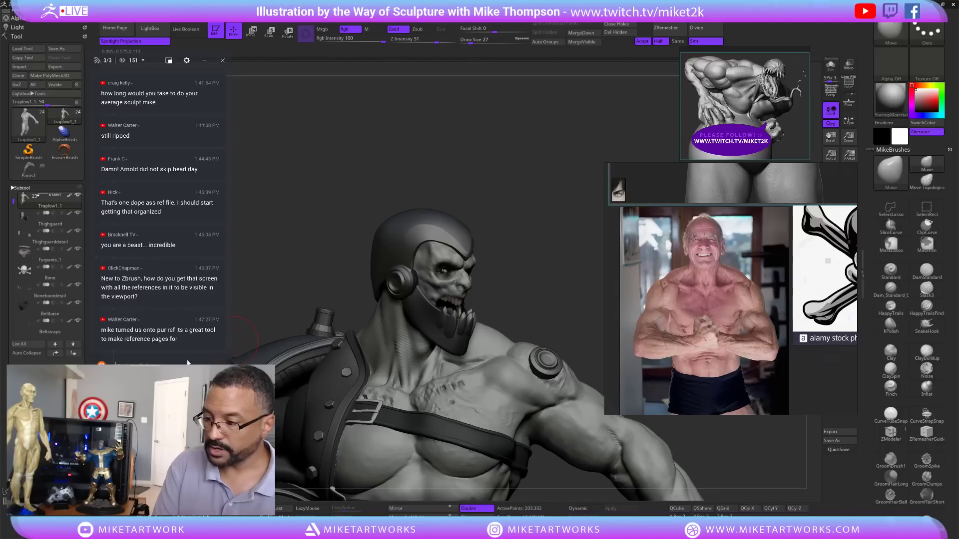
{"action": "key", "text": "Return"}
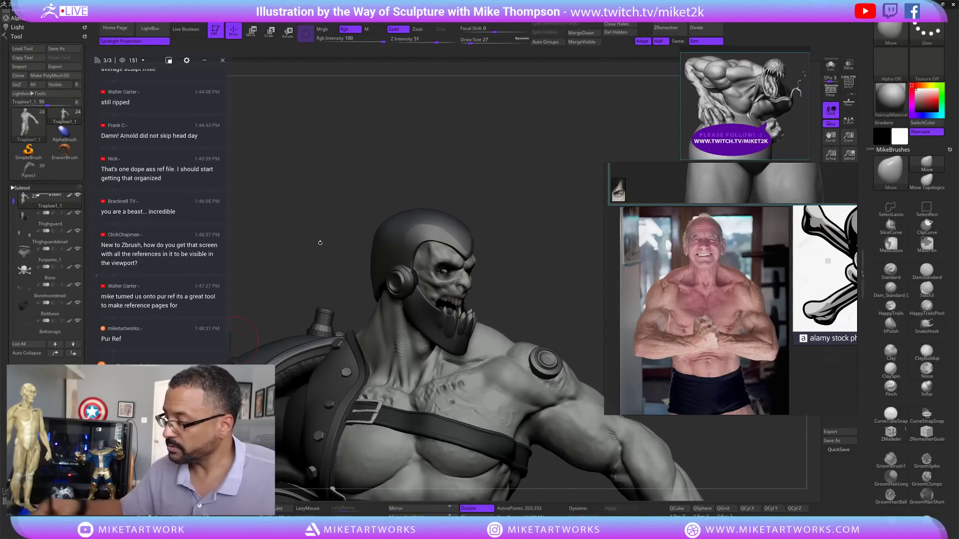
- Solo the body and lasso-mask the hollow above the collarbone beside the neck, then invert the mask so only that hollow stays editable
{"action": "left_click_drag", "start_coordinate": [527, 273], "coordinate": [535, 237], "text": "alt"}
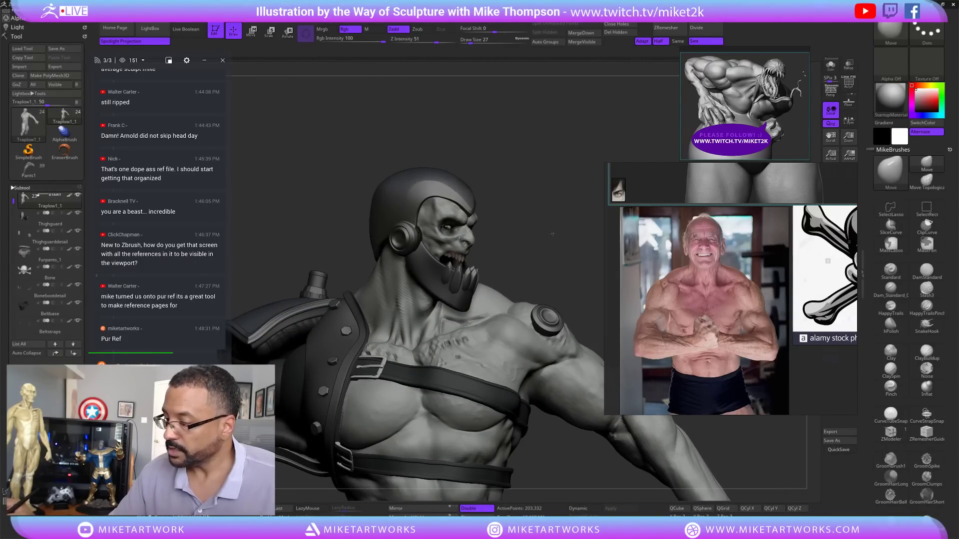
{"action": "mouse_move", "coordinate": [529, 239]}
{"action": "left_mouse_down"}
{"action": "mouse_move", "coordinate": [526, 249]}
{"action": "mouse_move", "coordinate": [553, 258]}
{"action": "mouse_move", "coordinate": [597, 229]}
{"action": "left_mouse_up"}
{"action": "key", "text": "s"}
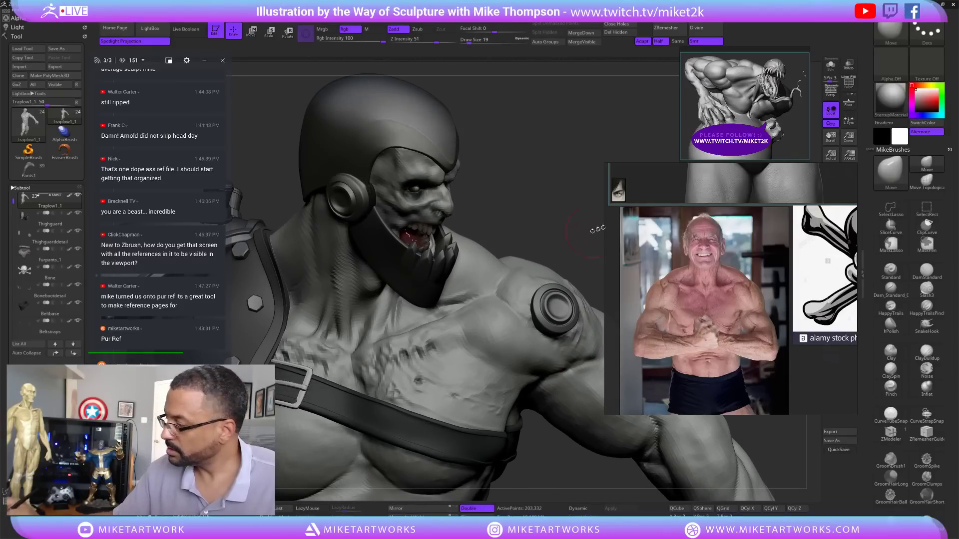
{"action": "left_click", "coordinate": [830, 66]}
{"action": "key", "text": "ctrl"}
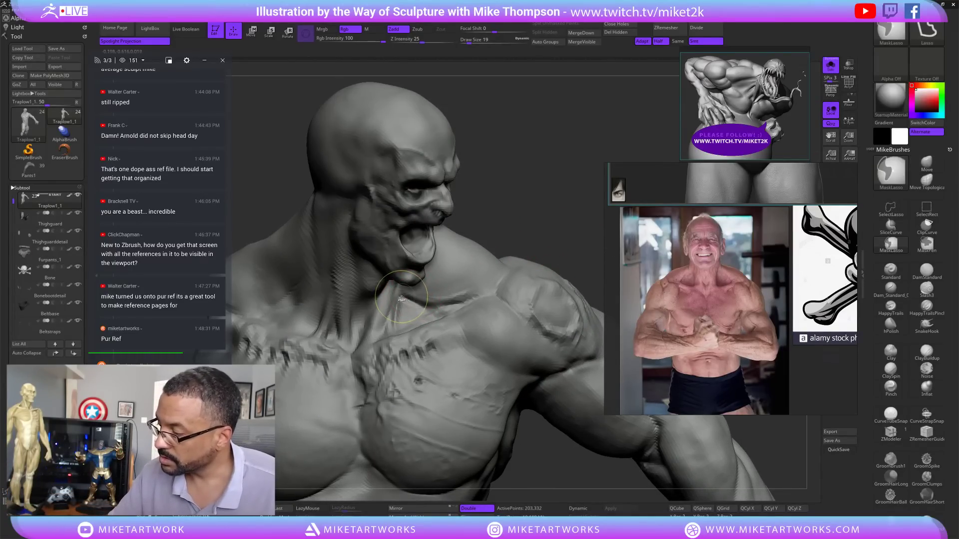
{"action": "mouse_move", "coordinate": [439, 315]}
{"action": "left_mouse_down", "text": "ctrl"}
{"action": "mouse_move", "coordinate": [400, 300]}
{"action": "mouse_move", "coordinate": [392, 331]}
{"action": "left_mouse_up", "text": "ctrl"}
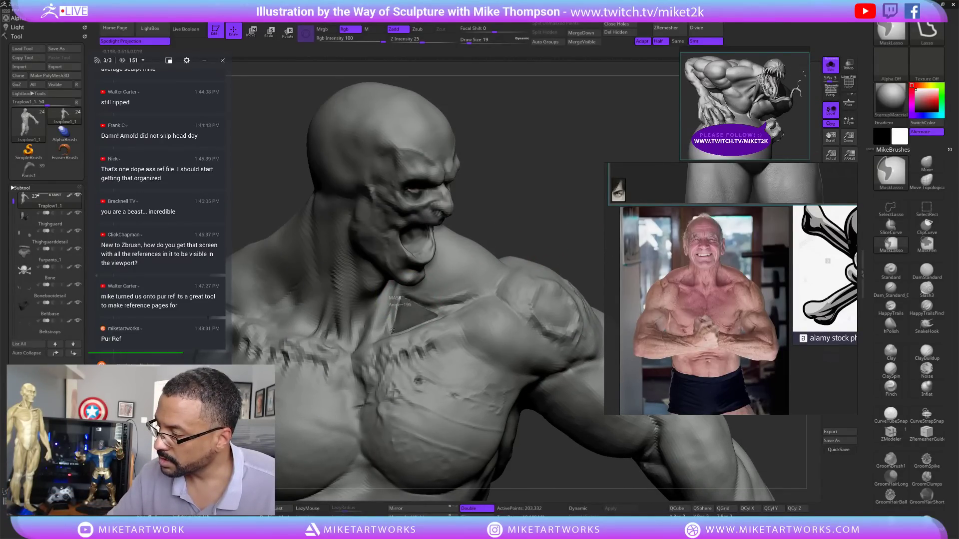
{"action": "left_click_drag", "start_coordinate": [401, 292], "coordinate": [413, 295], "text": "ctrl"}
{"action": "left_click_drag", "start_coordinate": [540, 207], "coordinate": [532, 234]}
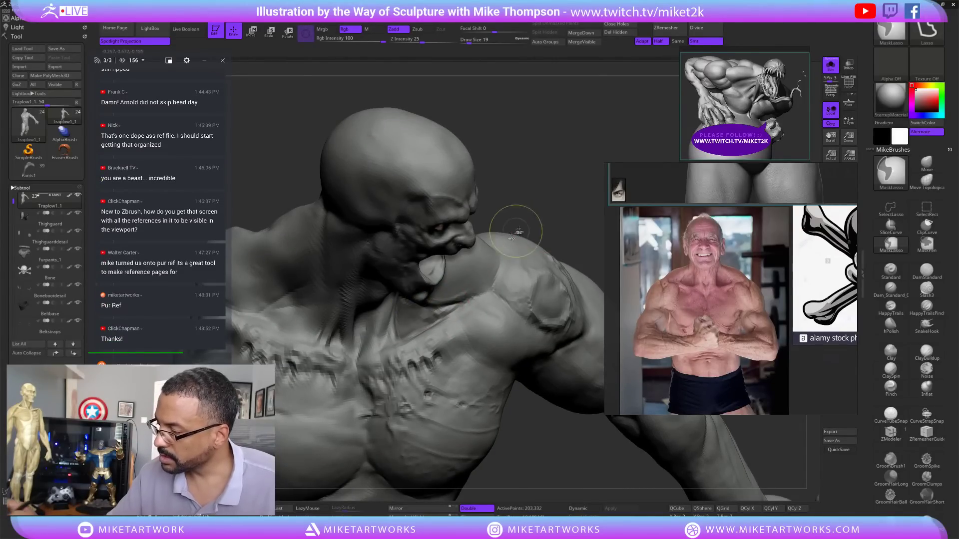
{"action": "left_click", "coordinate": [556, 204], "text": "ctrl"}
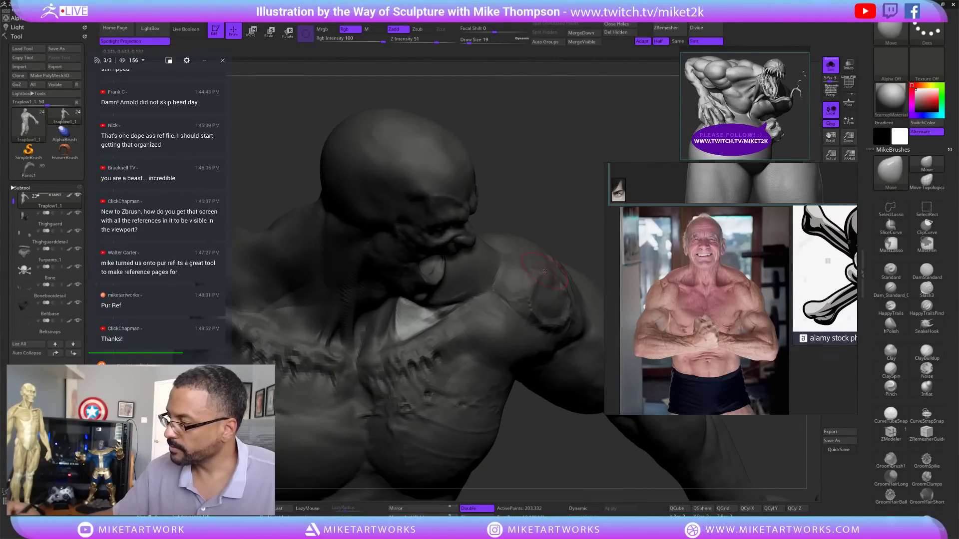
- Set the draw size to 45 and smooth the unmasked hollow above the collarbone while stepping from lower to higher subdivision levels
{"action": "key", "text": "s"}
{"action": "left_click_drag", "start_coordinate": [519, 439], "coordinate": [524, 437]}
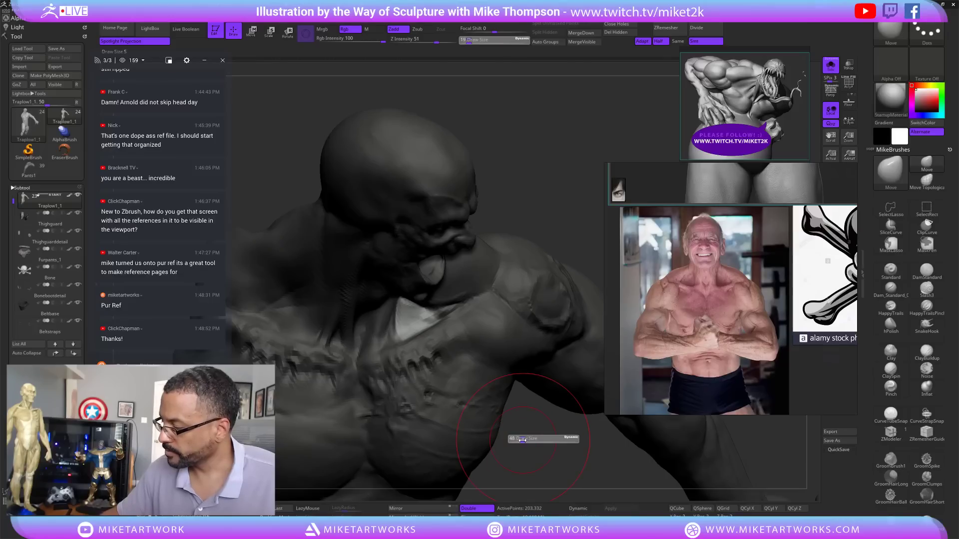
{"action": "key", "text": "shift+d"}
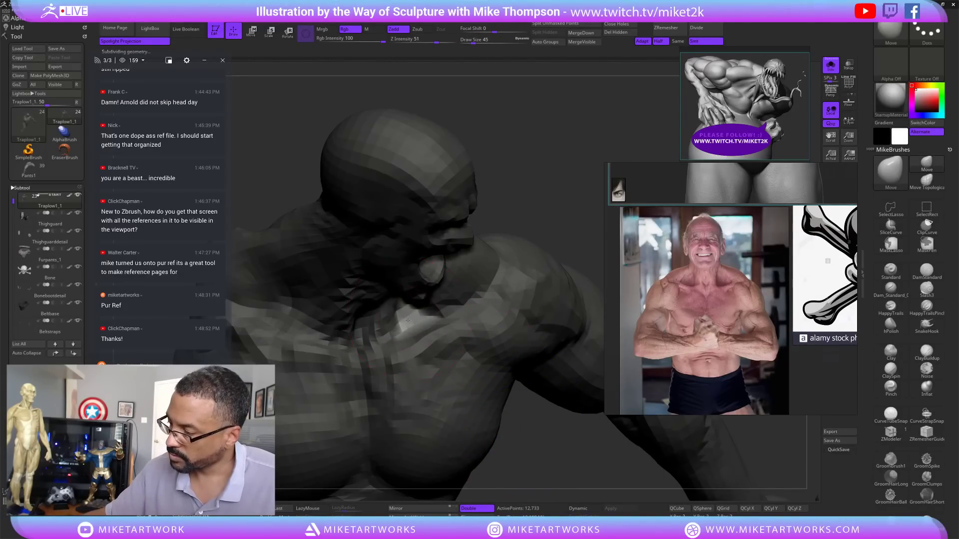
{"action": "key", "text": "d"}
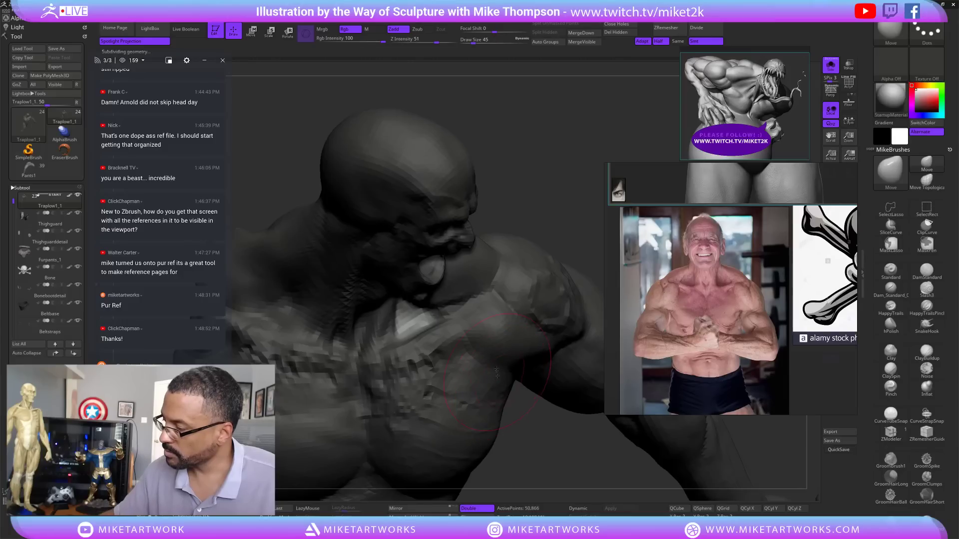
{"action": "key", "text": "shift"}
{"action": "key", "text": "shift"}
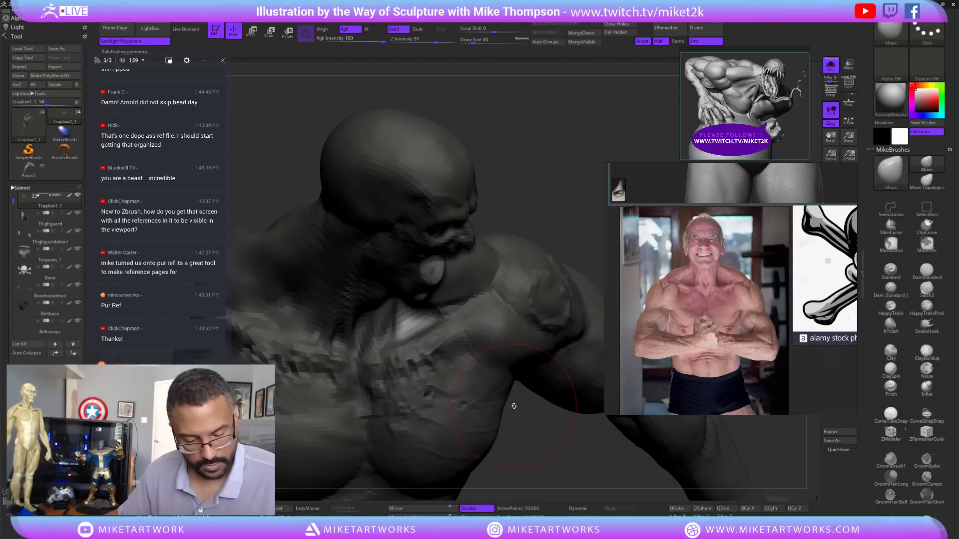
{"action": "key", "text": "d"}
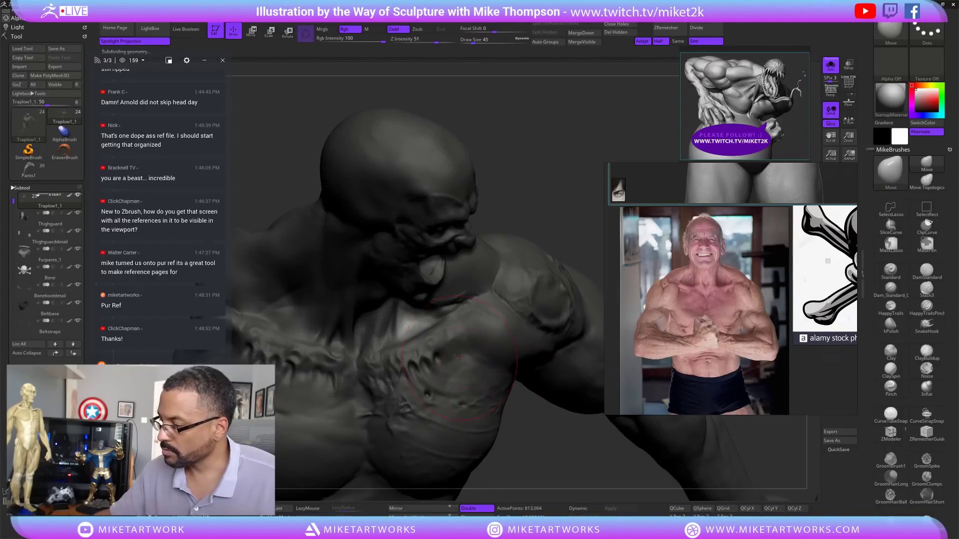
{"action": "key", "text": "shift"}
{"action": "left_click_drag", "start_coordinate": [409, 324], "coordinate": [414, 321], "text": "shift"}
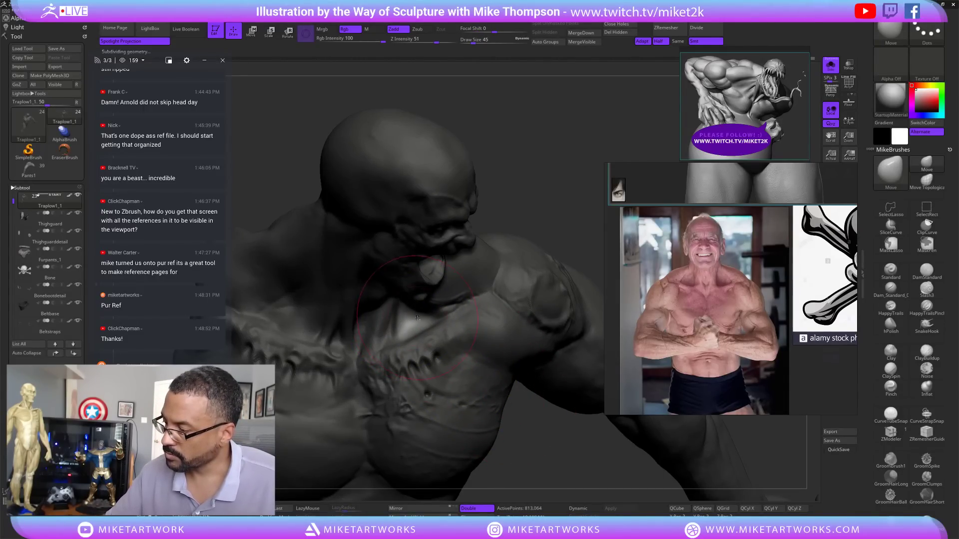
- Clear the mask and build up the hollow between neck and collarbone using the ClaySpin brush at draw size 11
{"action": "mouse_move", "coordinate": [540, 231]}
{"action": "left_mouse_down"}
{"action": "mouse_move", "coordinate": [565, 174]}
{"action": "mouse_move", "coordinate": [551, 250]}
{"action": "mouse_move", "coordinate": [555, 199]}
{"action": "mouse_move", "coordinate": [541, 203]}
{"action": "mouse_move", "coordinate": [579, 189]}
{"action": "mouse_move", "coordinate": [593, 214]}
{"action": "mouse_move", "coordinate": [577, 216]}
{"action": "left_mouse_up"}
{"action": "key", "text": "s"}
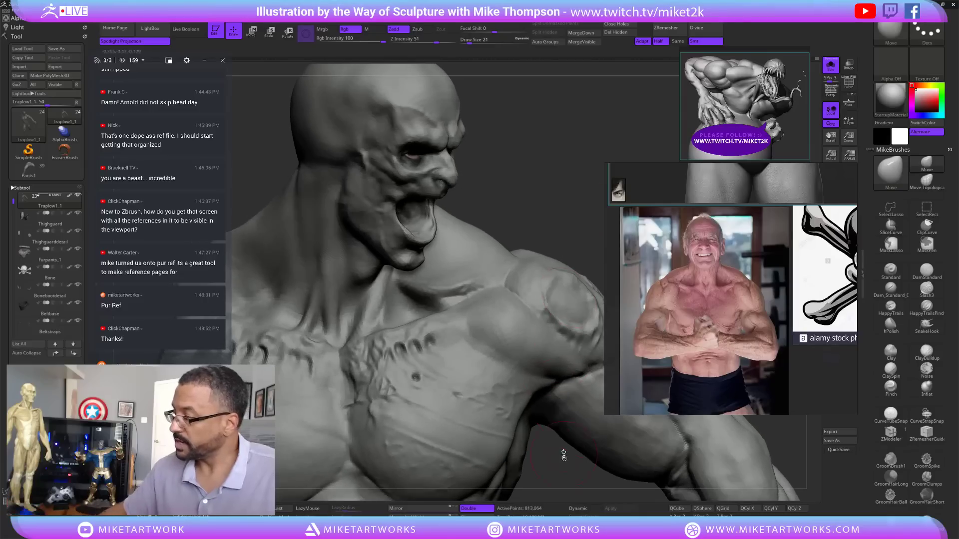
{"action": "key", "text": "s"}
{"action": "left_click_drag", "start_coordinate": [563, 464], "coordinate": [561, 464]}
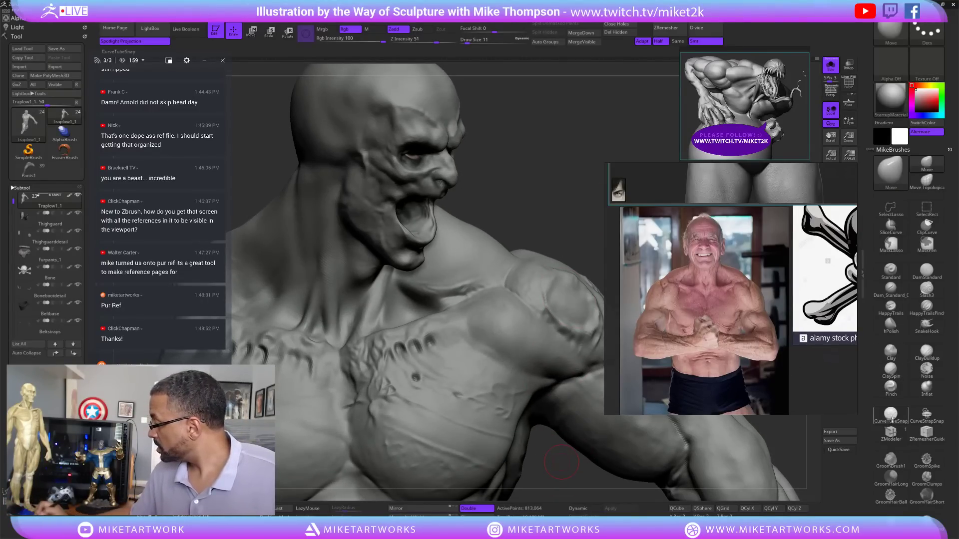
{"action": "left_click", "coordinate": [899, 373]}
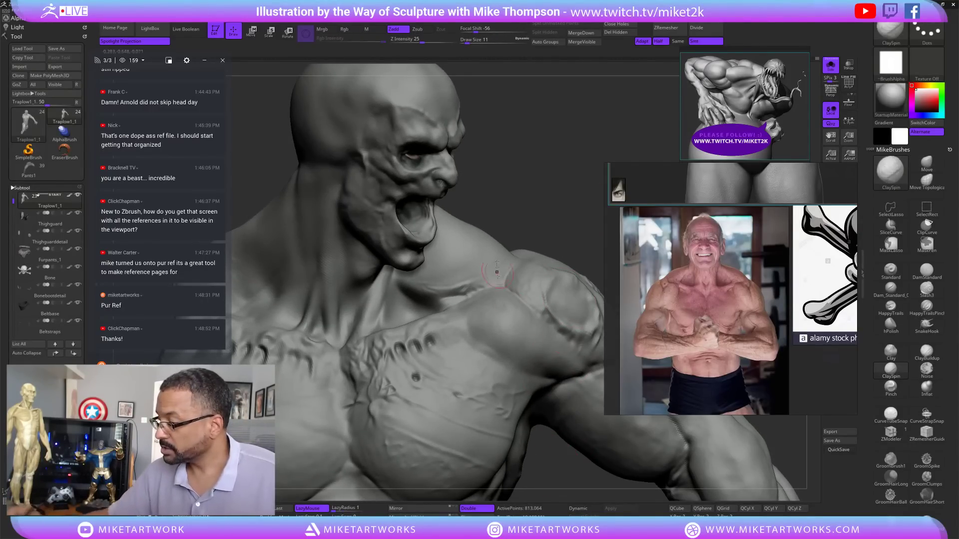
{"action": "left_click_drag", "start_coordinate": [505, 226], "coordinate": [513, 212]}
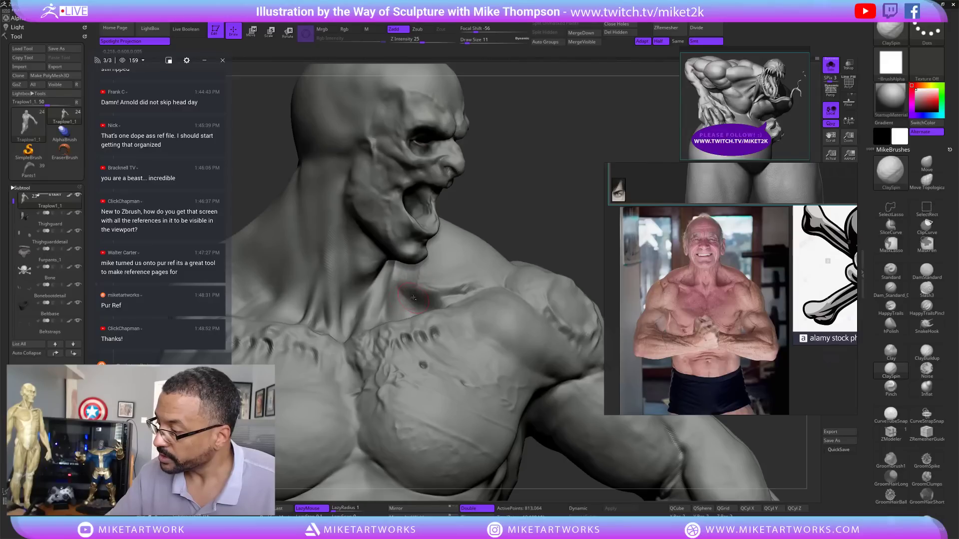
{"action": "mouse_move", "coordinate": [413, 297]}
{"action": "left_mouse_down"}
{"action": "mouse_move", "coordinate": [430, 273]}
{"action": "mouse_move", "coordinate": [443, 294]}
{"action": "mouse_move", "coordinate": [422, 286]}
{"action": "mouse_move", "coordinate": [438, 284]}
{"action": "left_mouse_up"}
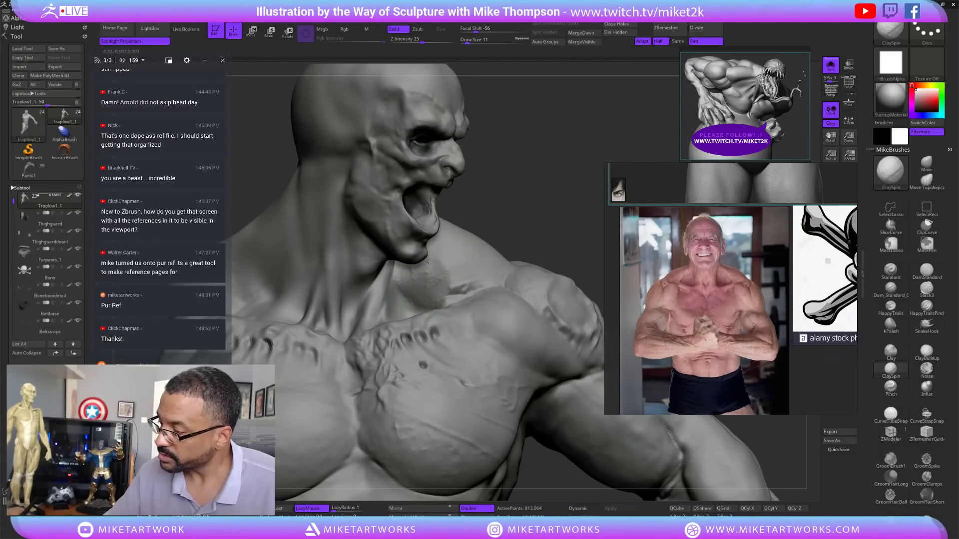
- Extend the clay strokes along the upper edge of the collarbone toward the shoulder and smooth the rough buildup beside the neck
{"action": "left_click_drag", "start_coordinate": [531, 195], "coordinate": [522, 214]}
{"action": "left_click_drag", "start_coordinate": [444, 300], "coordinate": [473, 289]}
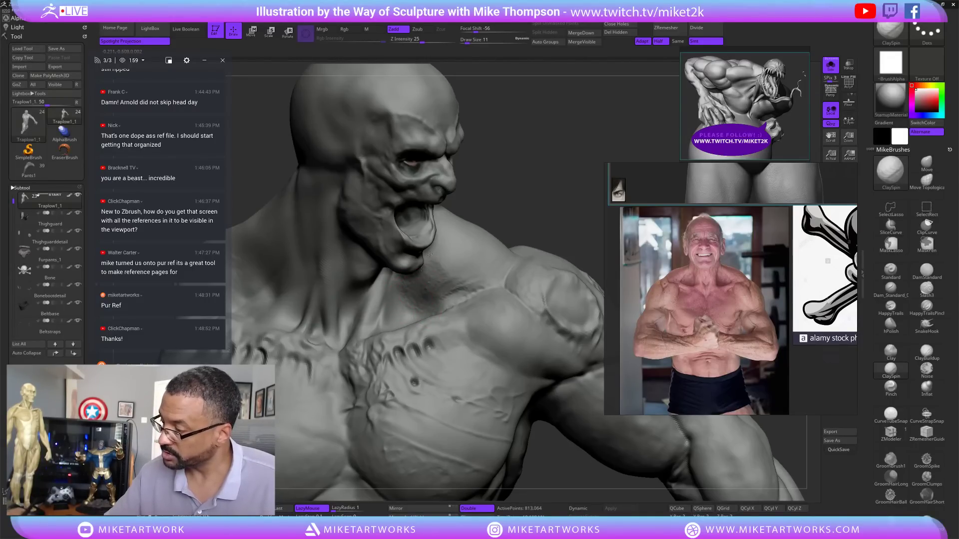
{"action": "left_click_drag", "start_coordinate": [544, 195], "coordinate": [544, 198]}
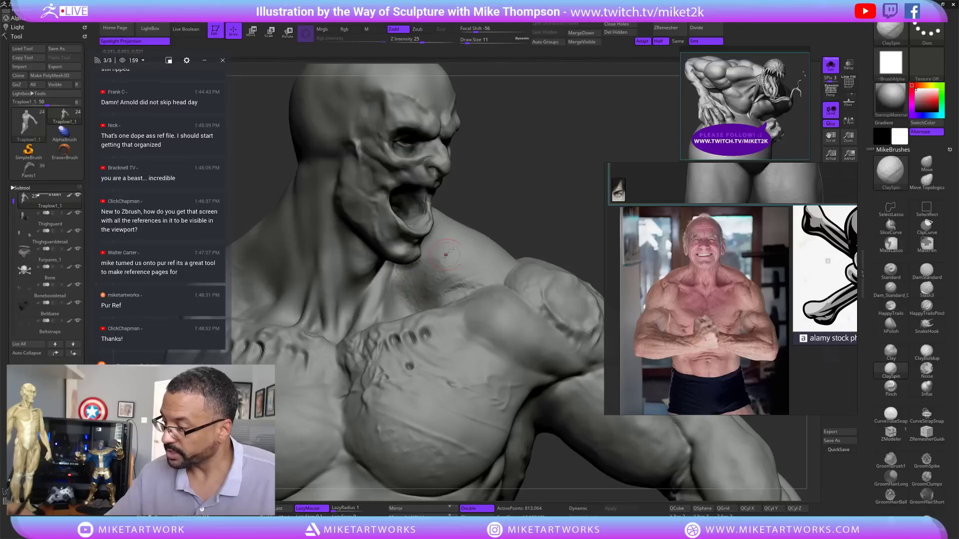
{"action": "right_click_drag", "start_coordinate": [446, 255], "coordinate": [395, 293]}
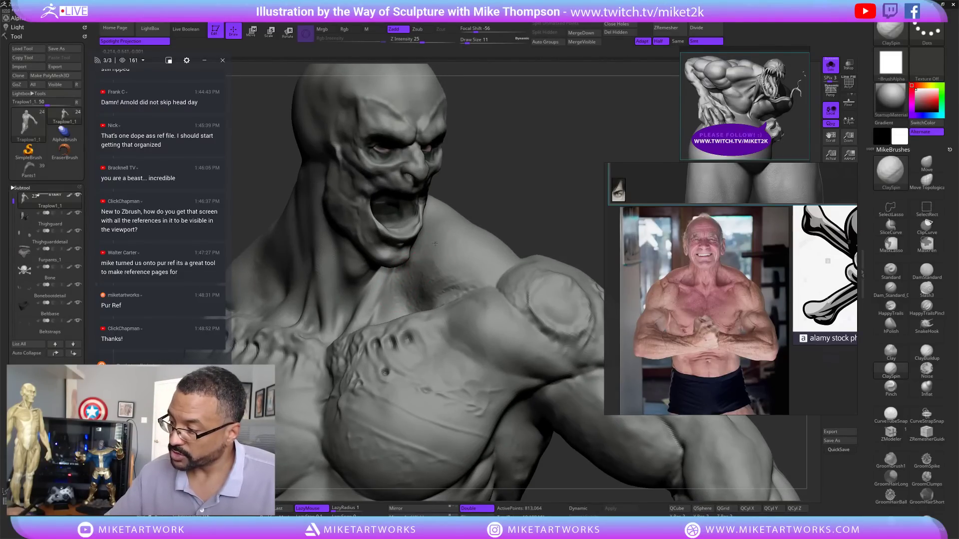
{"action": "key", "text": "shift"}
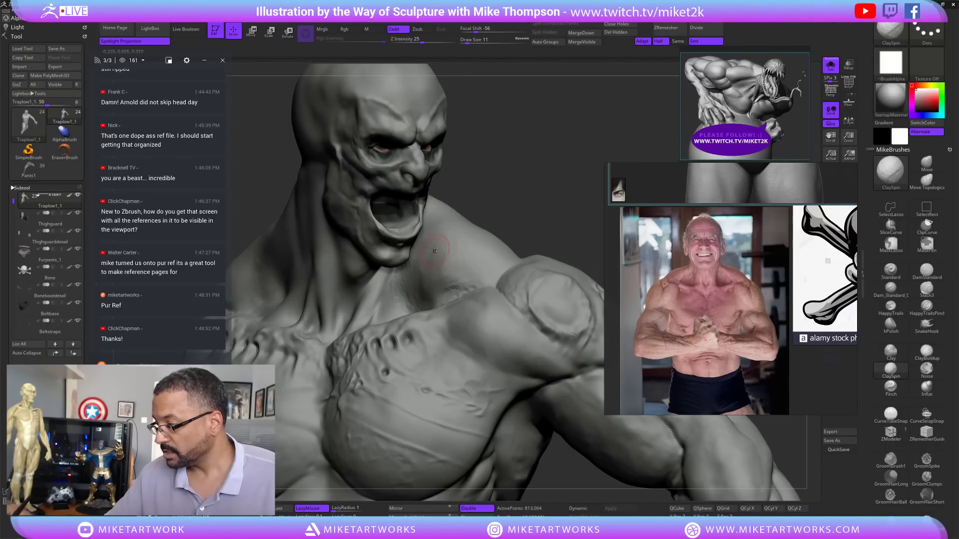
{"action": "key", "text": "shift"}
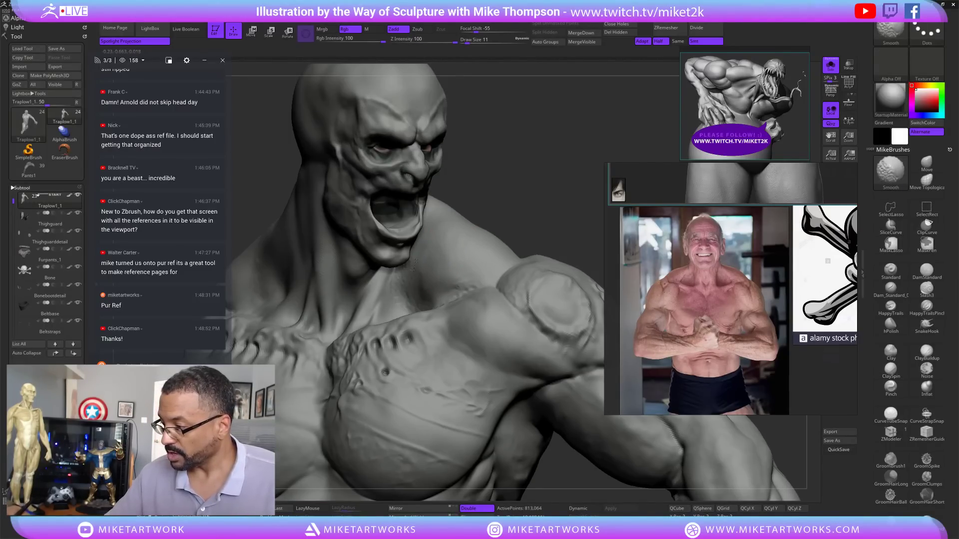
- Build up the hollow above the collarbone with ClaySpin strokes and smooth it toward the trapezius
{"action": "left_click_drag", "start_coordinate": [515, 211], "coordinate": [521, 242]}
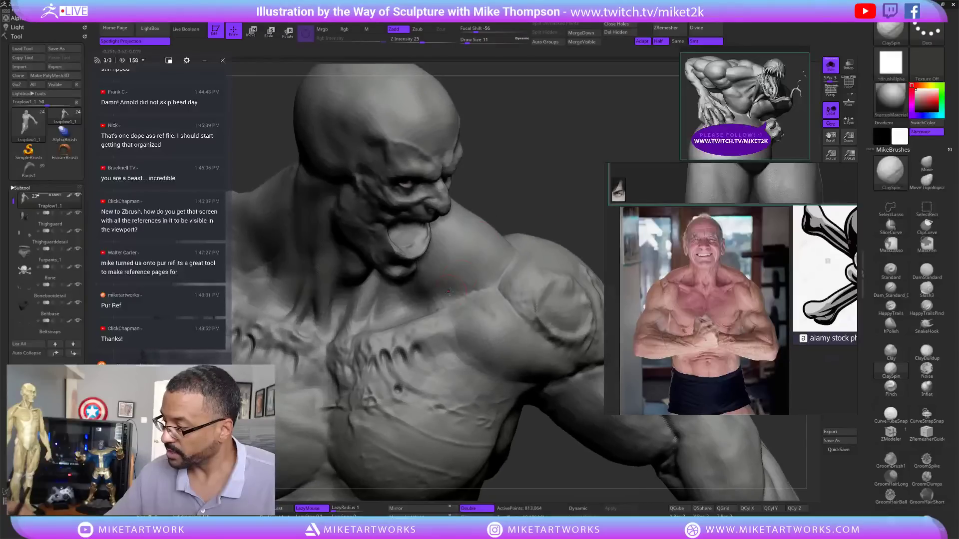
{"action": "key", "text": "shift"}
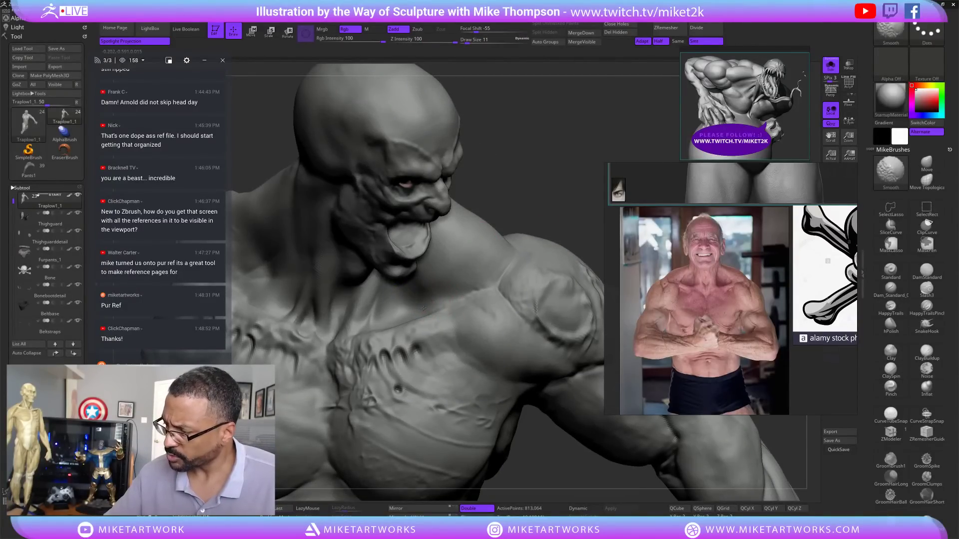
{"action": "left_click_drag", "start_coordinate": [565, 197], "coordinate": [595, 185]}
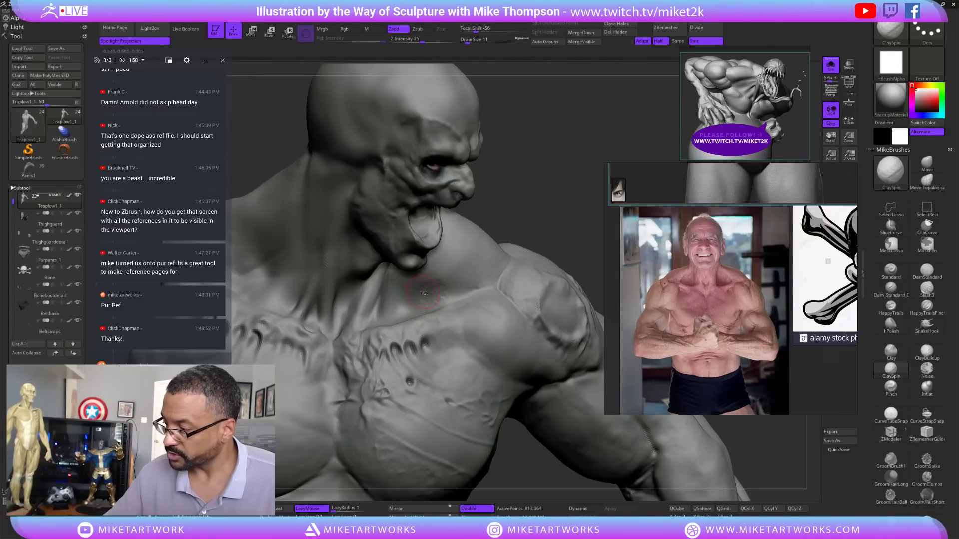
{"action": "key", "text": "shift"}
{"action": "left_click_drag", "start_coordinate": [520, 219], "coordinate": [540, 208]}
- Add ClaySpin strokes to the side of the neck beneath the chin and smooth them into the collarbone hollow
{"action": "right_click_drag", "start_coordinate": [446, 256], "coordinate": [416, 265]}
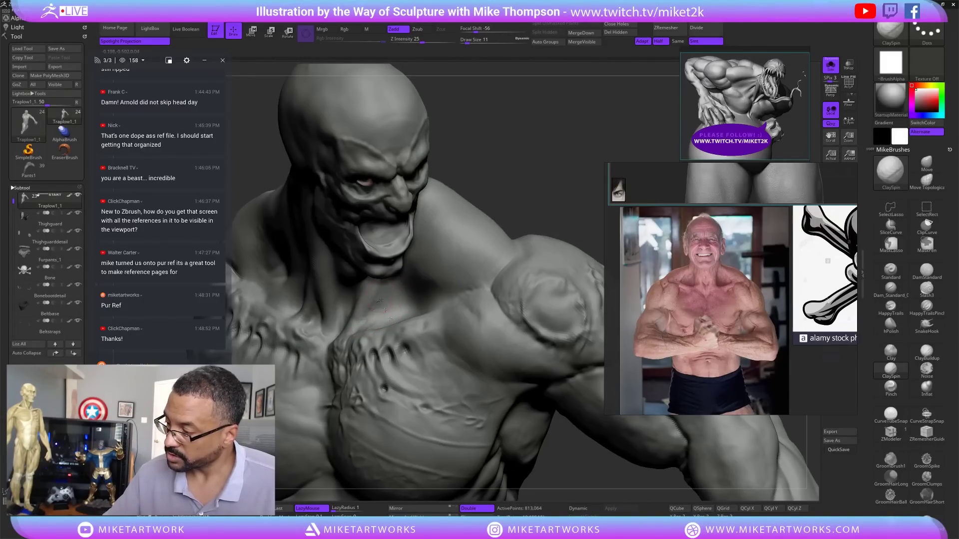
{"action": "key", "text": "shift"}
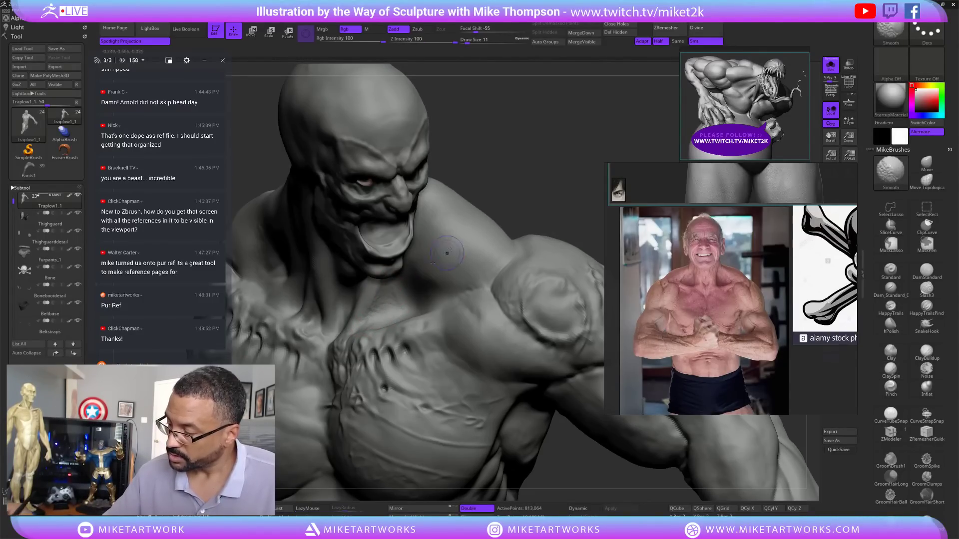
{"action": "left_click_drag", "start_coordinate": [550, 176], "coordinate": [551, 167]}
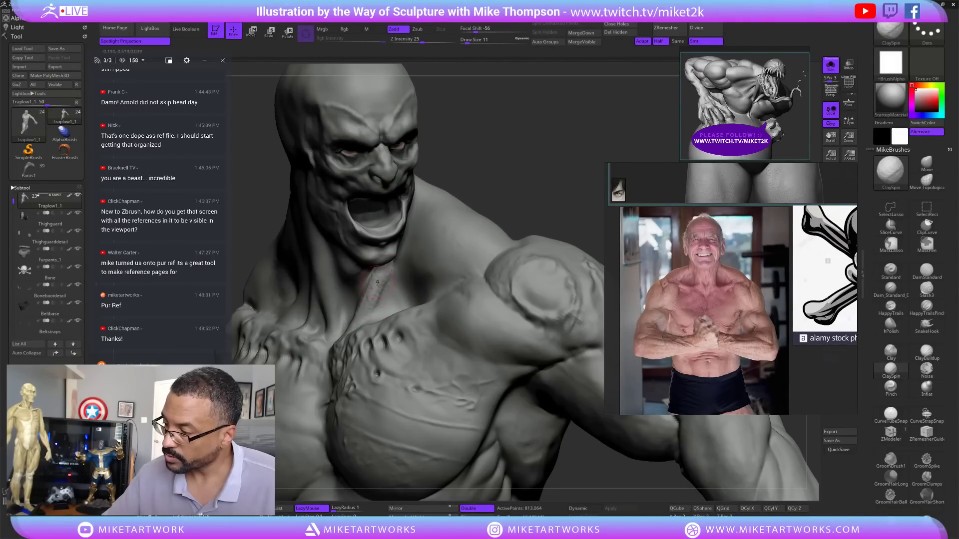
{"action": "key", "text": "shift"}
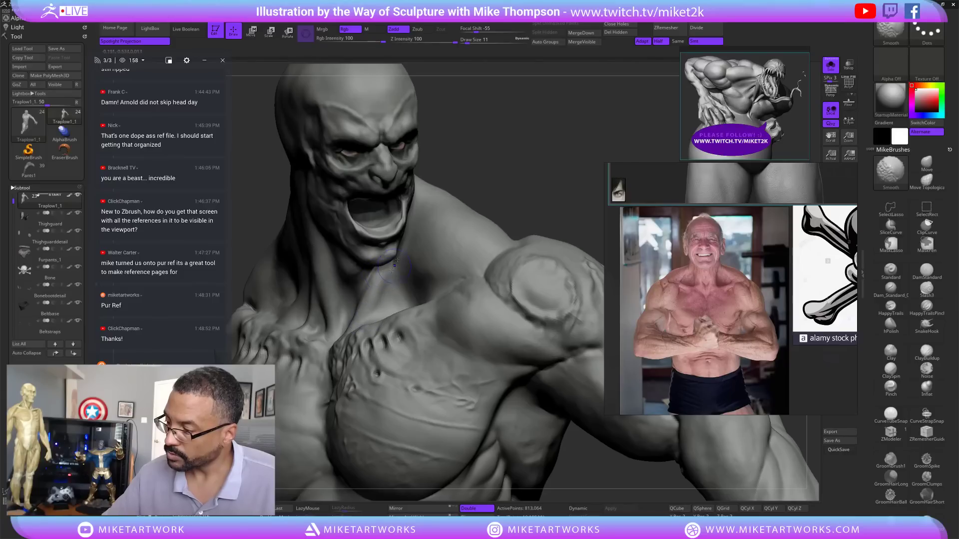
{"action": "mouse_move", "coordinate": [491, 205]}
{"action": "left_mouse_down"}
{"action": "mouse_move", "coordinate": [530, 182]}
{"action": "mouse_move", "coordinate": [539, 195]}
{"action": "mouse_move", "coordinate": [529, 186]}
{"action": "mouse_move", "coordinate": [505, 209]}
{"action": "left_mouse_up"}
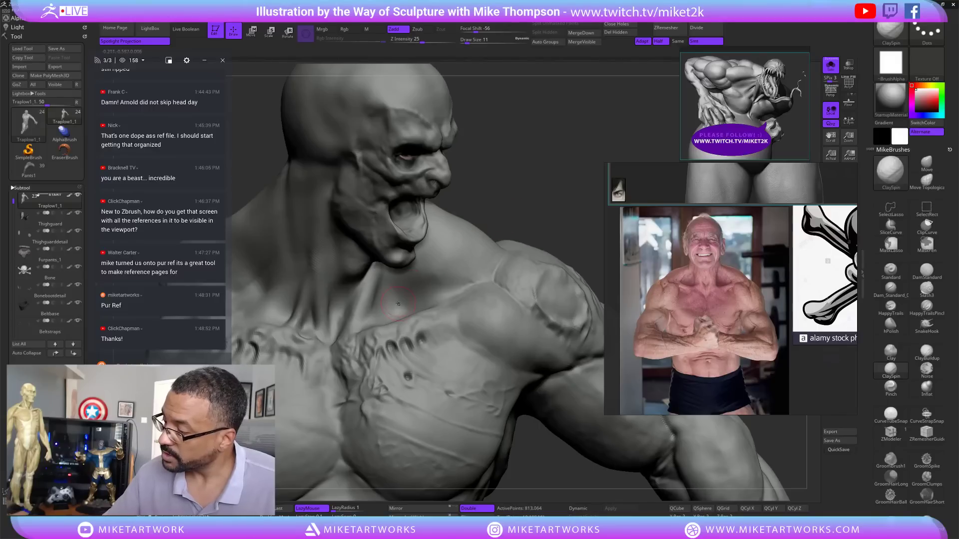
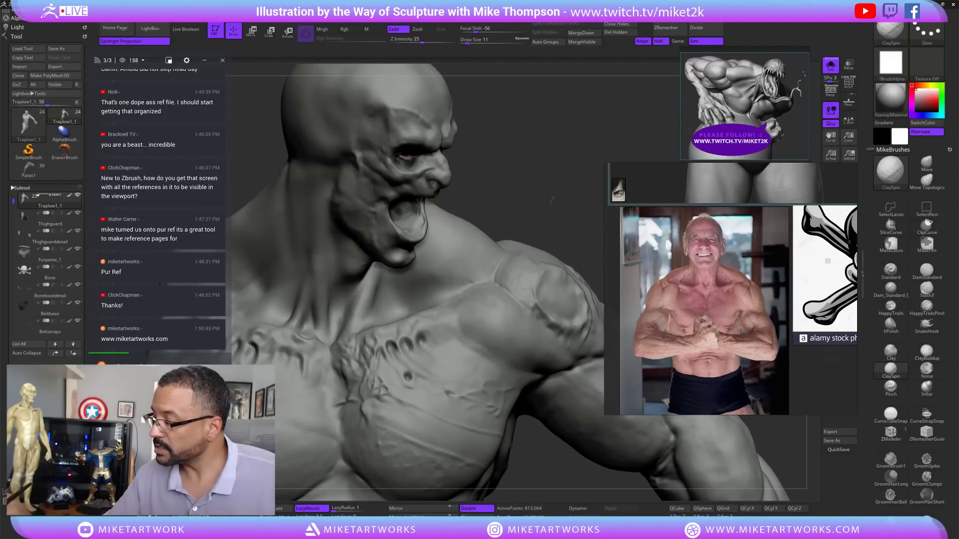
- Smooth the inner end of the collarbone where it meets the base of the neck
{"action": "left_click_drag", "start_coordinate": [574, 186], "coordinate": [543, 202]}
{"action": "key", "text": "shift"}
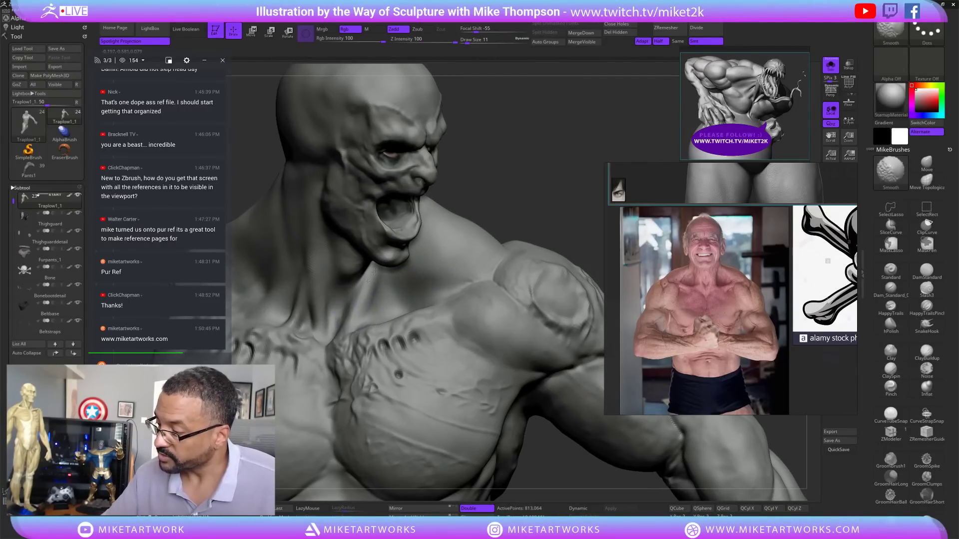
{"action": "left_click_drag", "start_coordinate": [360, 304], "coordinate": [351, 330], "text": "shift"}
{"action": "left_click_drag", "start_coordinate": [545, 167], "coordinate": [549, 185]}
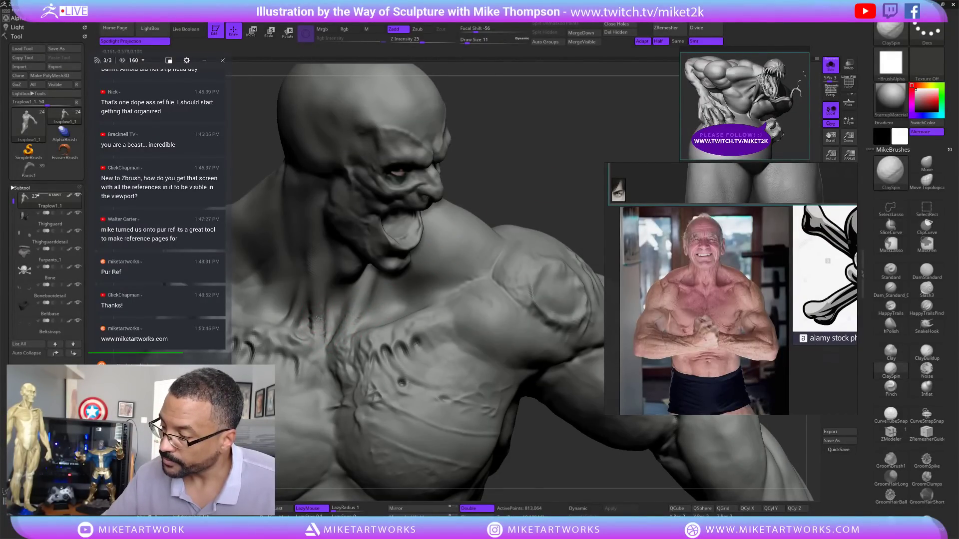
{"action": "key", "text": "shift"}
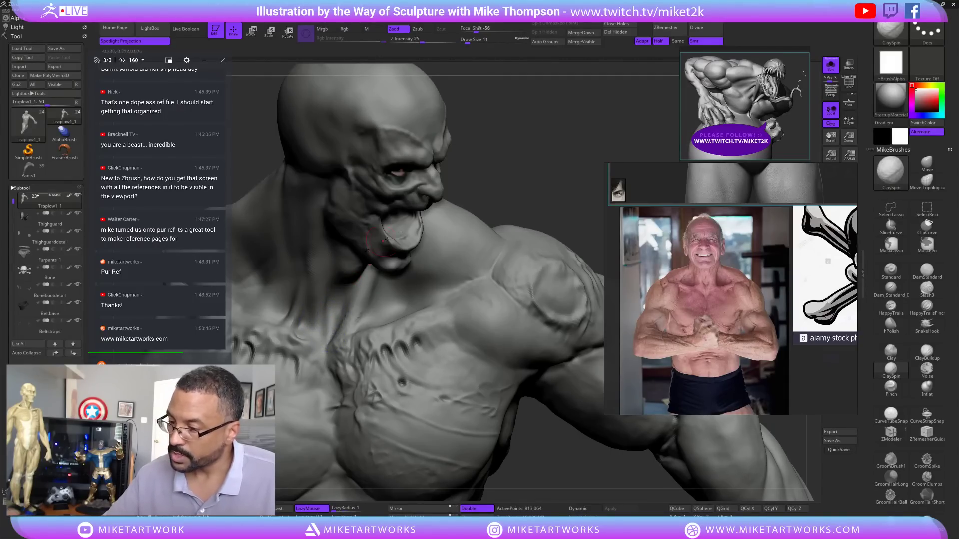
- Build up the neck tendons above the pit of the neck with ClaySpin and smooth their lower ends
{"action": "right_click_drag", "start_coordinate": [348, 322], "coordinate": [351, 294]}
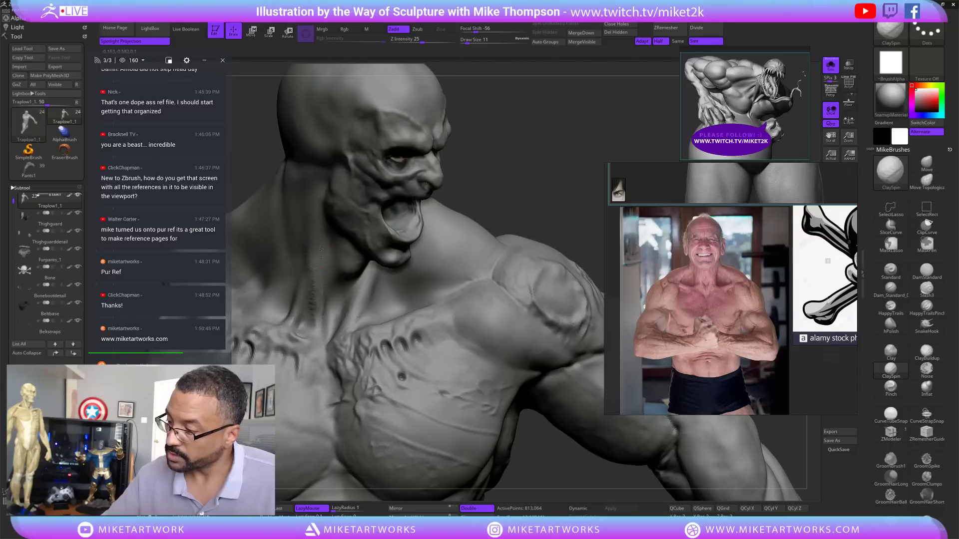
{"action": "right_click_drag", "start_coordinate": [317, 294], "coordinate": [312, 265]}
{"action": "key", "text": "shift"}
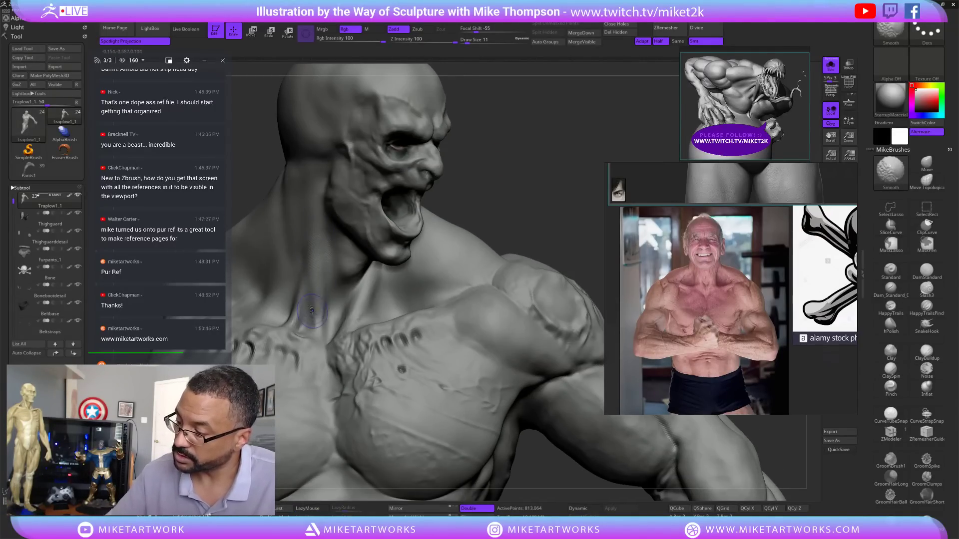
{"action": "left_click_drag", "start_coordinate": [312, 310], "coordinate": [323, 320], "text": "shift"}
{"action": "right_click_drag", "start_coordinate": [327, 315], "coordinate": [338, 312]}
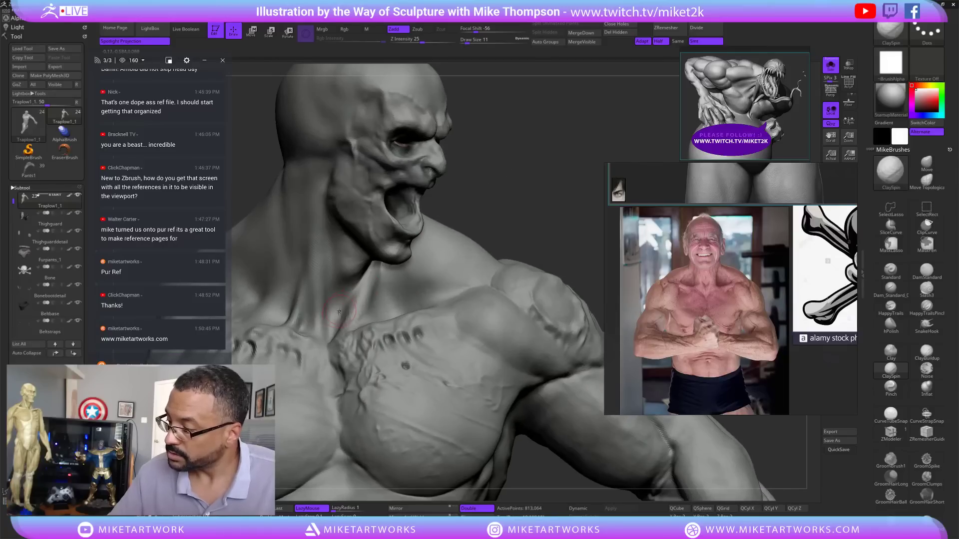
{"action": "mouse_move", "coordinate": [344, 322]}
{"action": "left_mouse_down", "text": "shift"}
{"action": "mouse_move", "coordinate": [336, 331]}
{"action": "mouse_move", "coordinate": [337, 322]}
{"action": "left_mouse_up", "text": "shift"}
- Fill out the throat directly beneath the jaw with clay strokes and smooth the transition into the neck
{"action": "left_click_drag", "start_coordinate": [471, 193], "coordinate": [479, 188]}
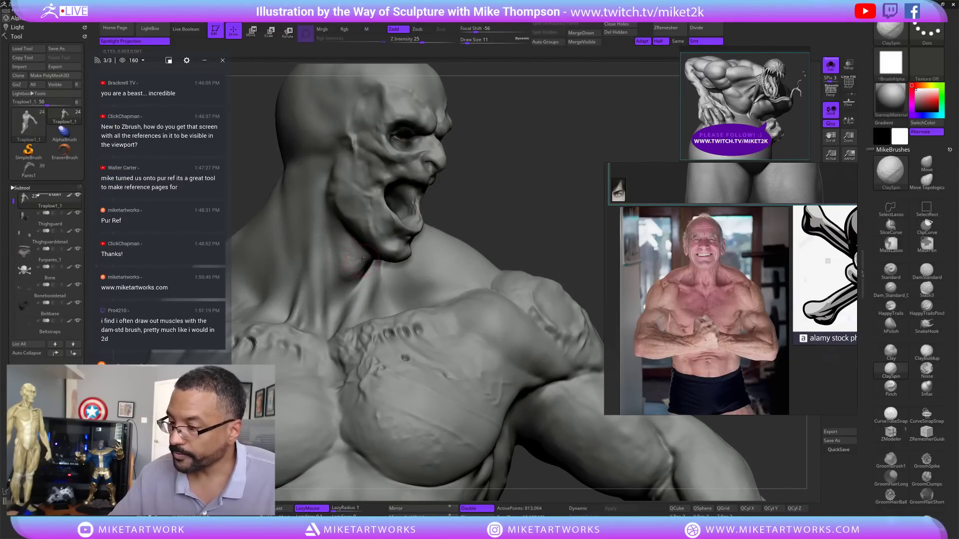
{"action": "mouse_move", "coordinate": [369, 230]}
{"action": "left_mouse_down", "text": "shift"}
{"action": "mouse_move", "coordinate": [358, 249]}
{"action": "mouse_move", "coordinate": [382, 250]}
{"action": "left_mouse_up", "text": "shift"}
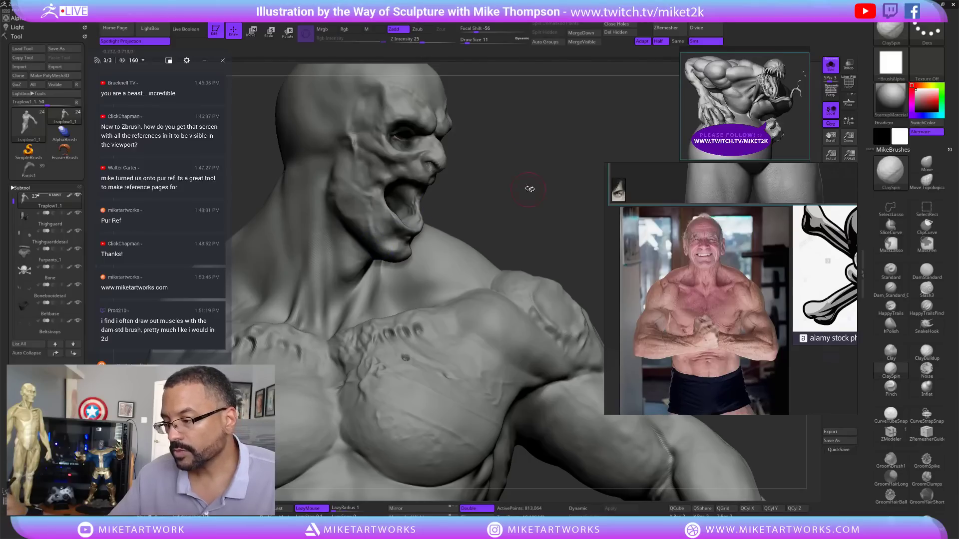
{"action": "mouse_move", "coordinate": [529, 188]}
{"action": "left_mouse_down"}
{"action": "mouse_move", "coordinate": [544, 166]}
{"action": "mouse_move", "coordinate": [524, 178]}
{"action": "left_mouse_up"}
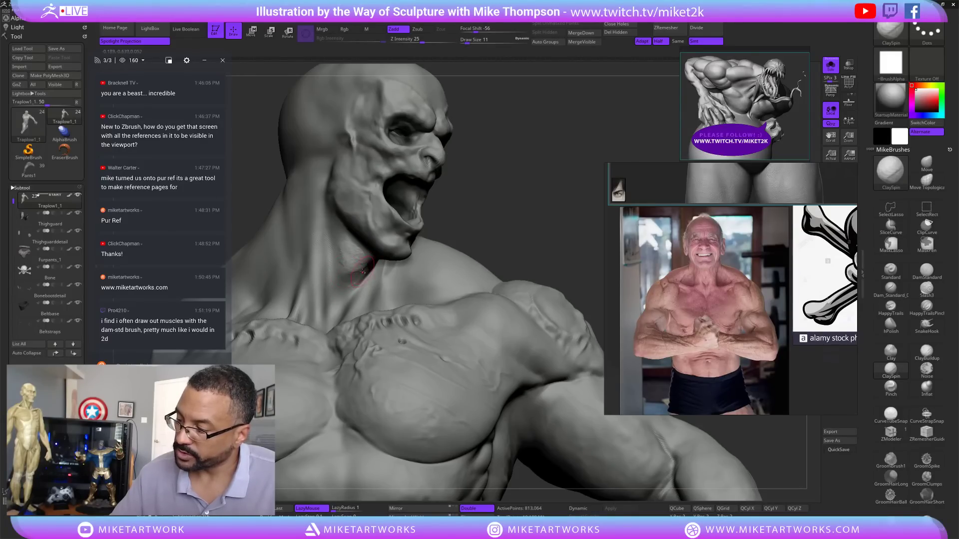
{"action": "key", "text": "shift"}
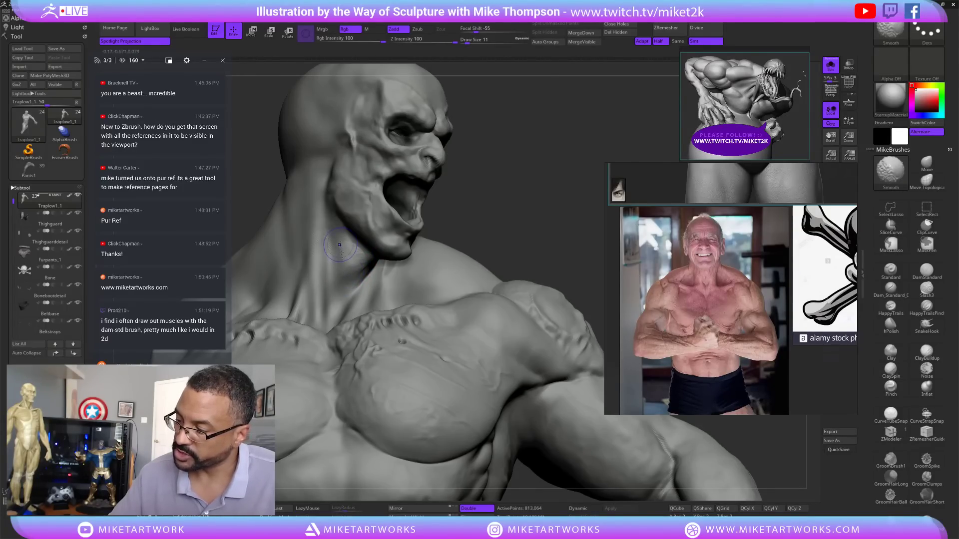
{"action": "right_click_drag", "start_coordinate": [382, 250], "coordinate": [406, 247]}
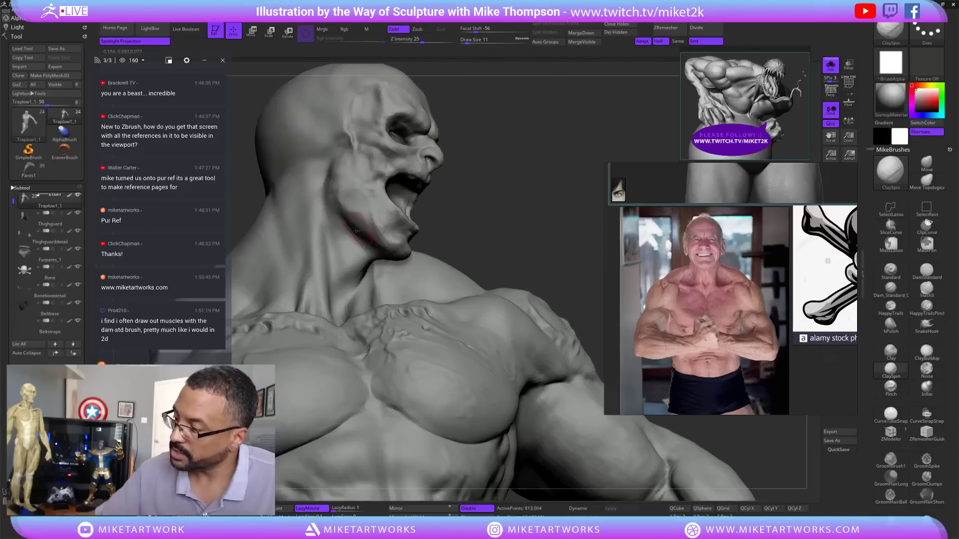
- Lay vertical ClaySpin strokes down the long neck muscle behind the jaw and smooth them
{"action": "right_click_drag", "start_coordinate": [351, 222], "coordinate": [347, 248]}
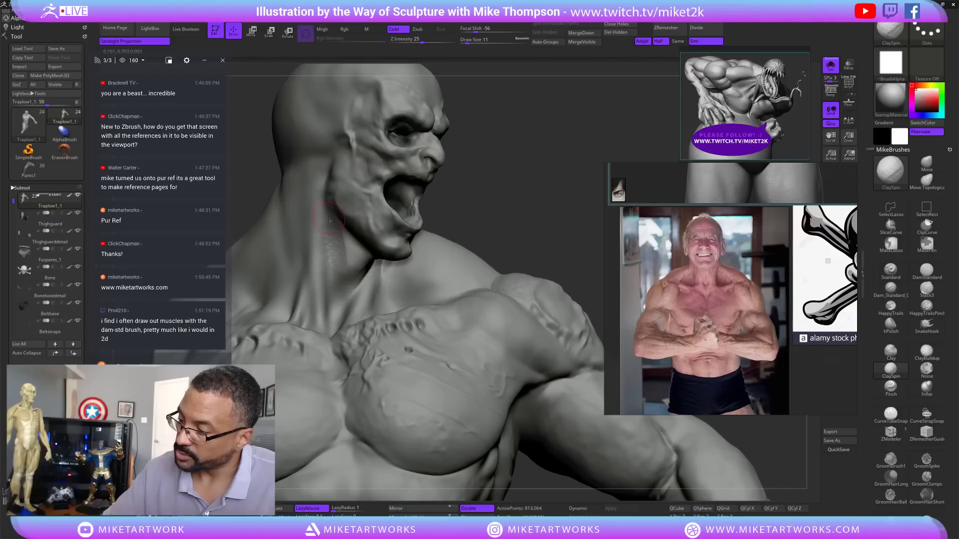
{"action": "key", "text": "shift"}
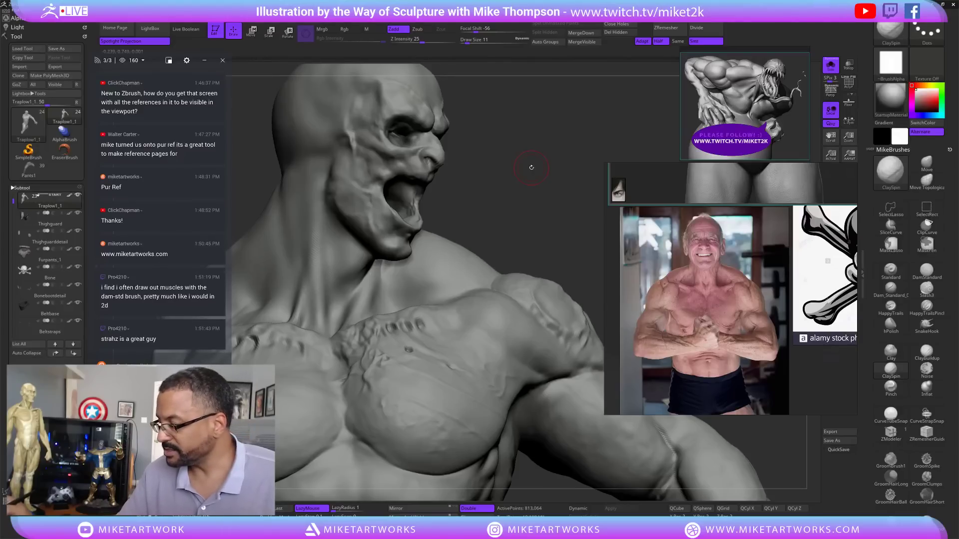
{"action": "left_click_drag", "start_coordinate": [501, 187], "coordinate": [509, 201]}
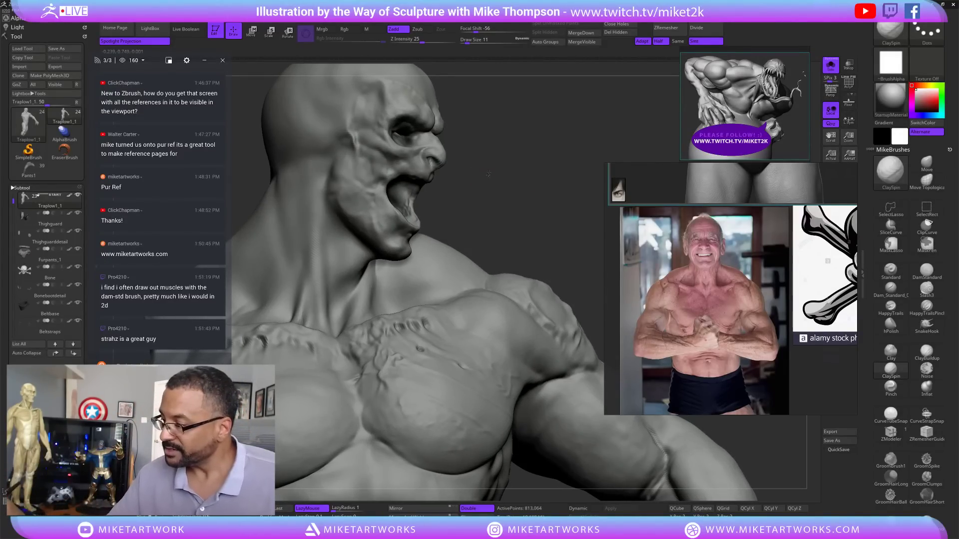
{"action": "mouse_move", "coordinate": [508, 201]}
{"action": "left_mouse_down"}
{"action": "mouse_move", "coordinate": [494, 173]}
{"action": "mouse_move", "coordinate": [329, 215]}
{"action": "mouse_move", "coordinate": [321, 234]}
{"action": "left_mouse_up"}
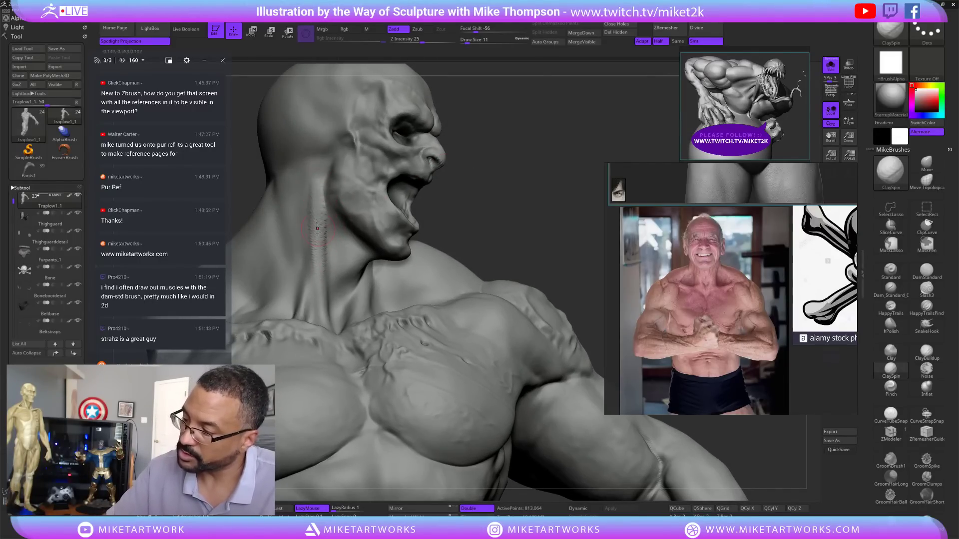
{"action": "key", "text": "shift"}
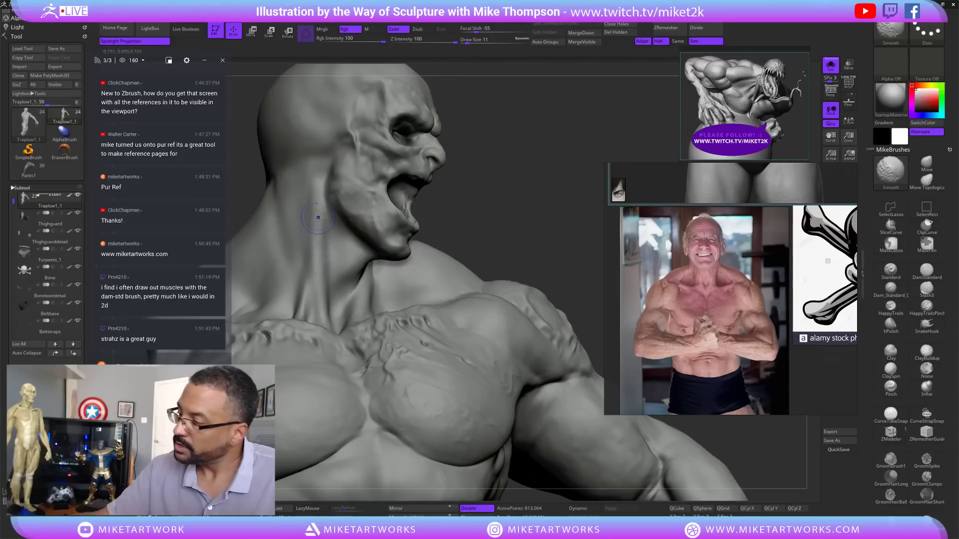
- Reduce the draw size, add finer clay strokes to the throat under the jaw and smooth them
{"action": "mouse_move", "coordinate": [493, 212]}
{"action": "left_mouse_down"}
{"action": "mouse_move", "coordinate": [475, 208]}
{"action": "mouse_move", "coordinate": [486, 233]}
{"action": "mouse_move", "coordinate": [508, 209]}
{"action": "mouse_move", "coordinate": [461, 193]}
{"action": "mouse_move", "coordinate": [500, 191]}
{"action": "left_mouse_up"}
{"action": "key", "text": "s"}
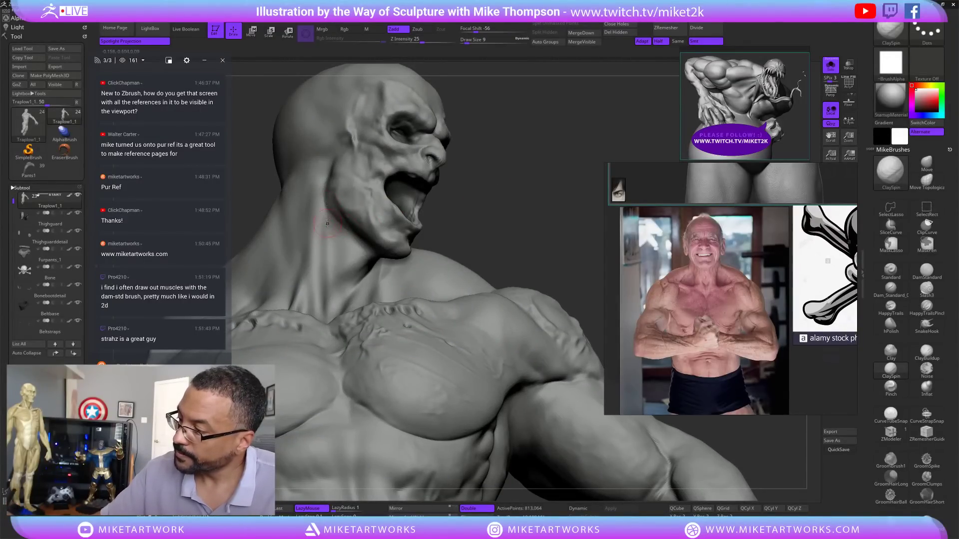
{"action": "left_click_drag", "start_coordinate": [477, 224], "coordinate": [452, 217]}
{"action": "left_click_drag", "start_coordinate": [509, 209], "coordinate": [486, 209]}
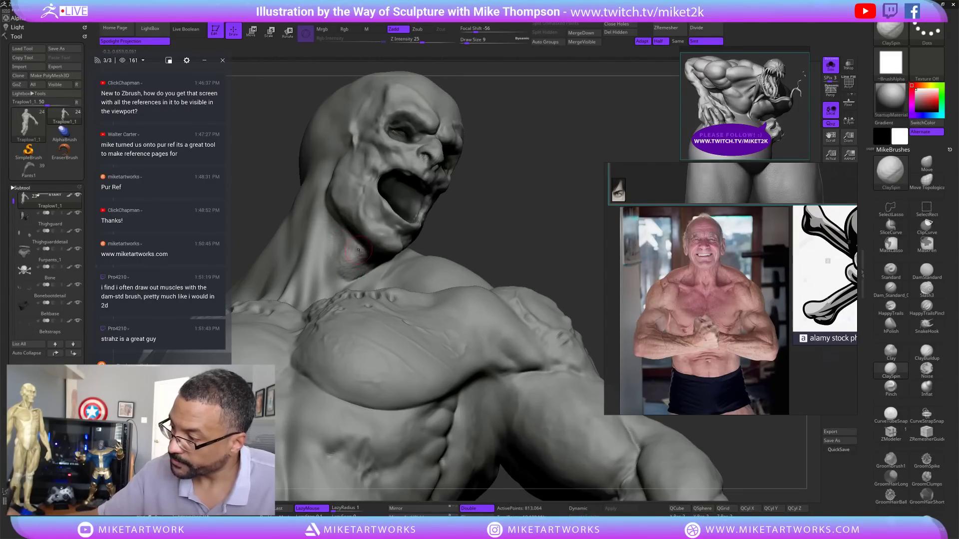
{"action": "key", "text": "shift"}
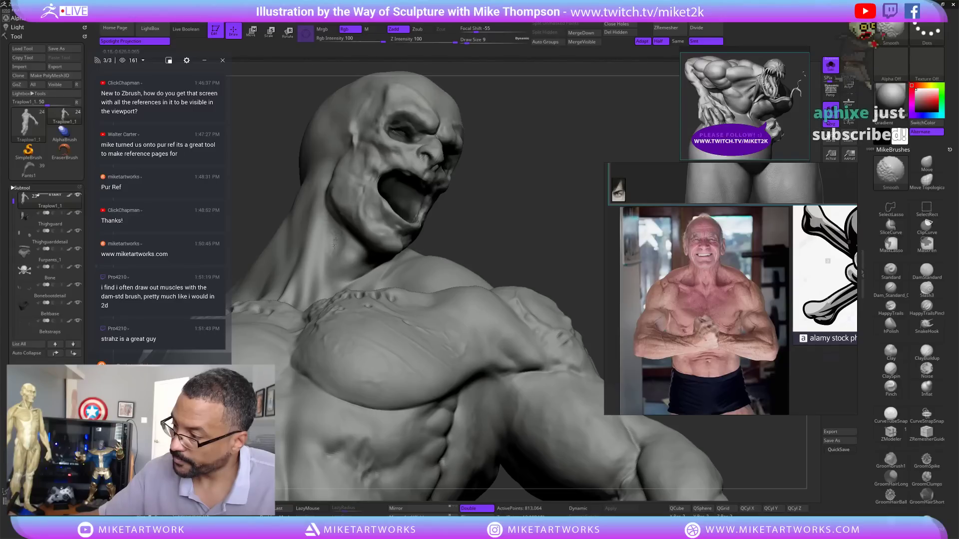
- Carve the edge of the neck muscle below the jaw with the DamStandard brush and soften the cut by smoothing
{"action": "left_click_drag", "start_coordinate": [496, 204], "coordinate": [596, 241]}
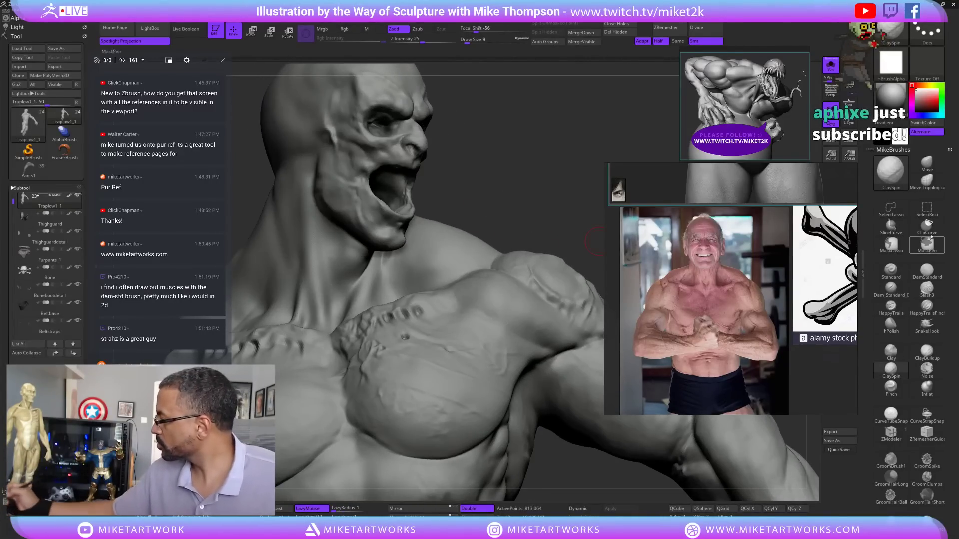
{"action": "left_click", "coordinate": [926, 271]}
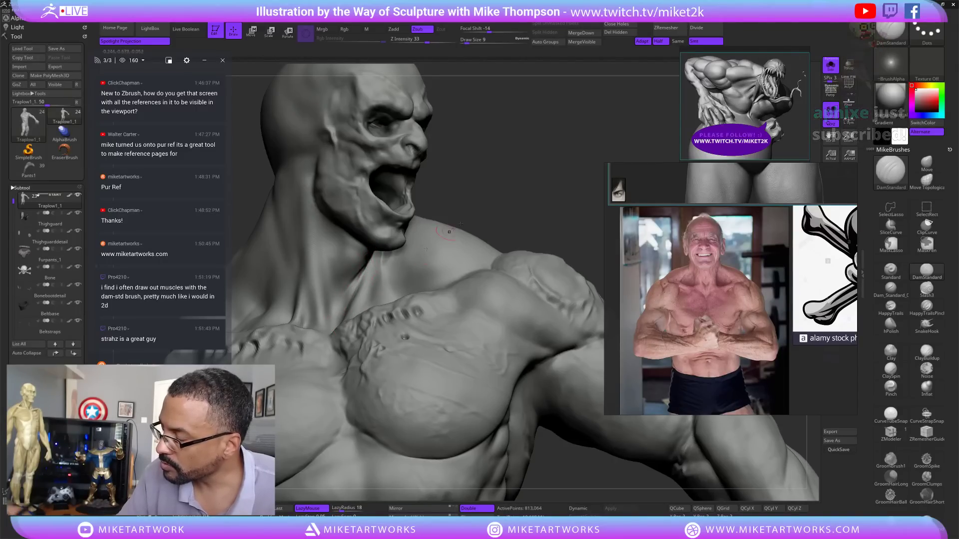
{"action": "left_click_drag", "start_coordinate": [539, 190], "coordinate": [507, 193]}
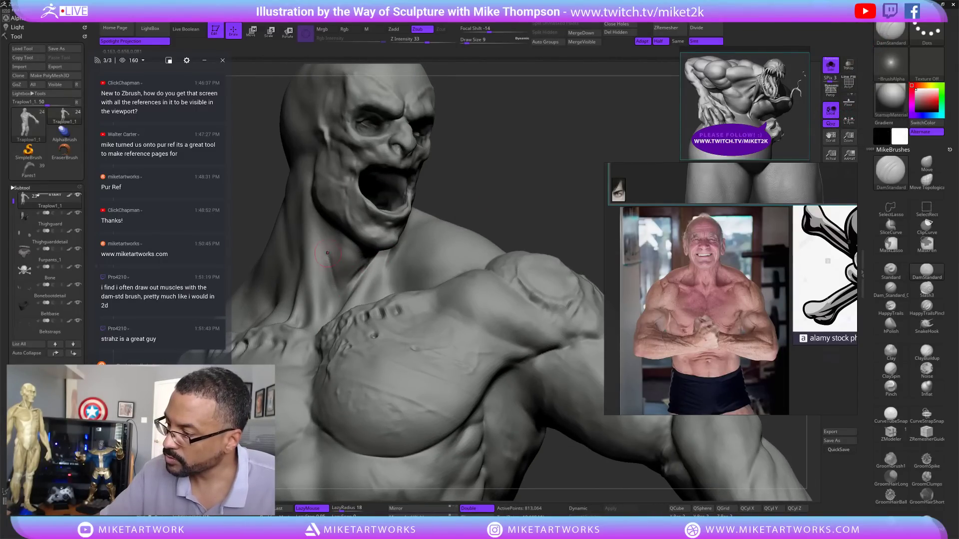
{"action": "key", "text": "shift"}
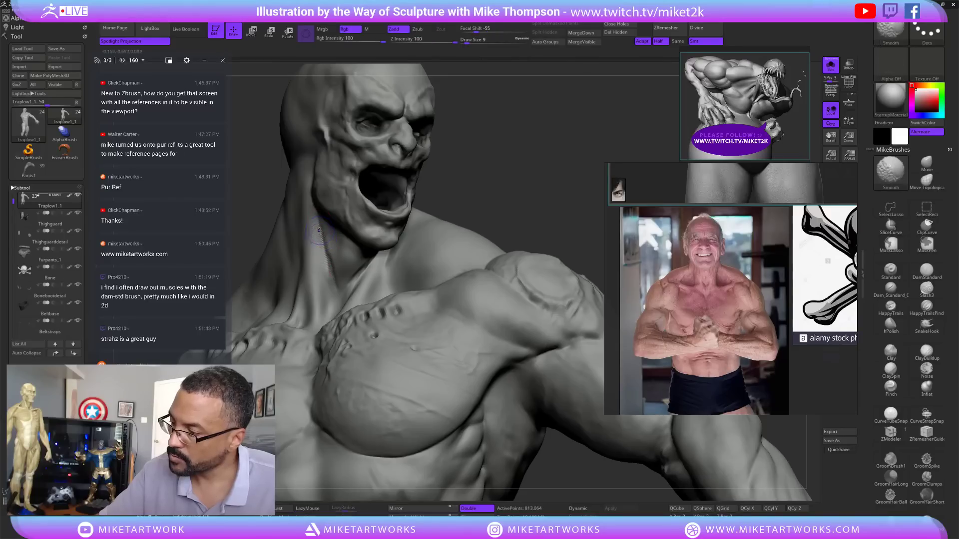
{"action": "left_click_drag", "start_coordinate": [320, 224], "coordinate": [330, 273]}
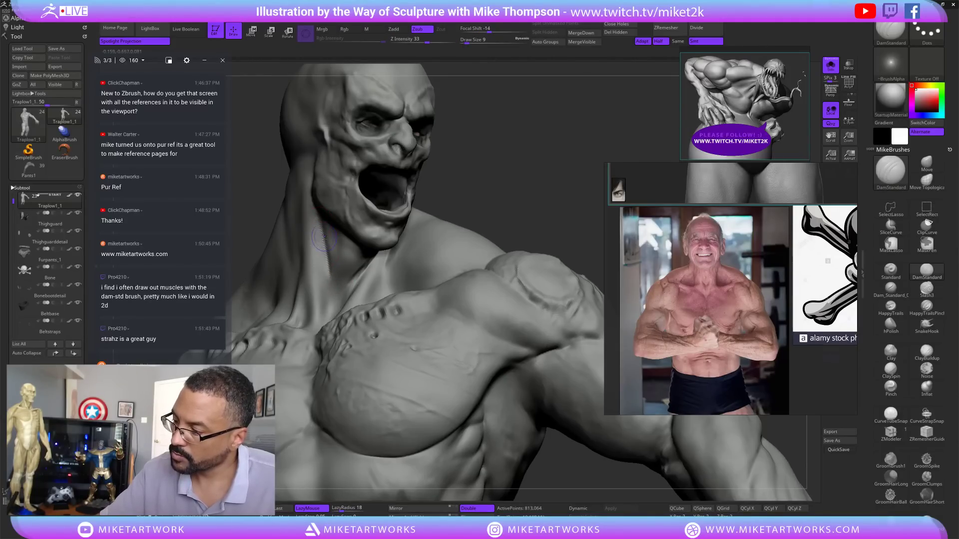
{"action": "key", "text": "shift"}
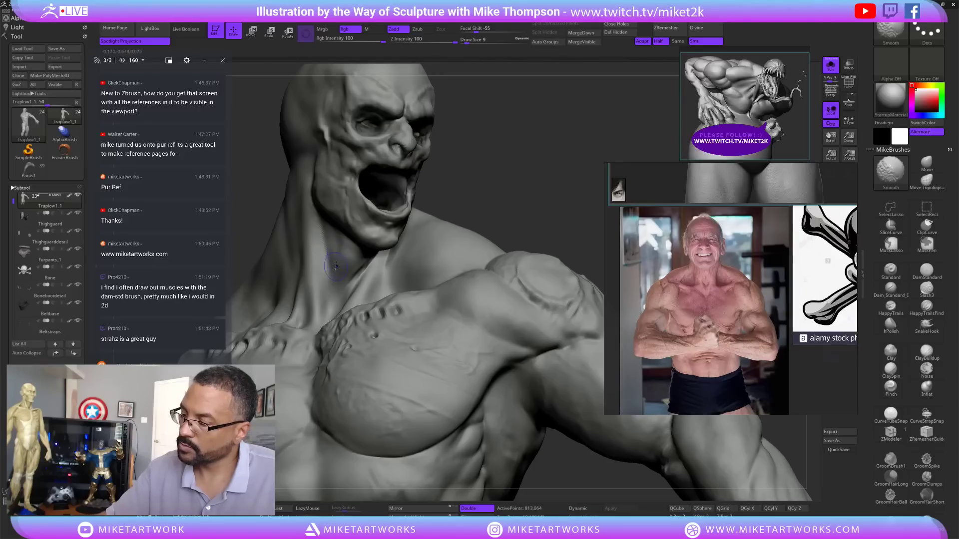
{"action": "left_click_drag", "start_coordinate": [324, 230], "coordinate": [332, 278]}
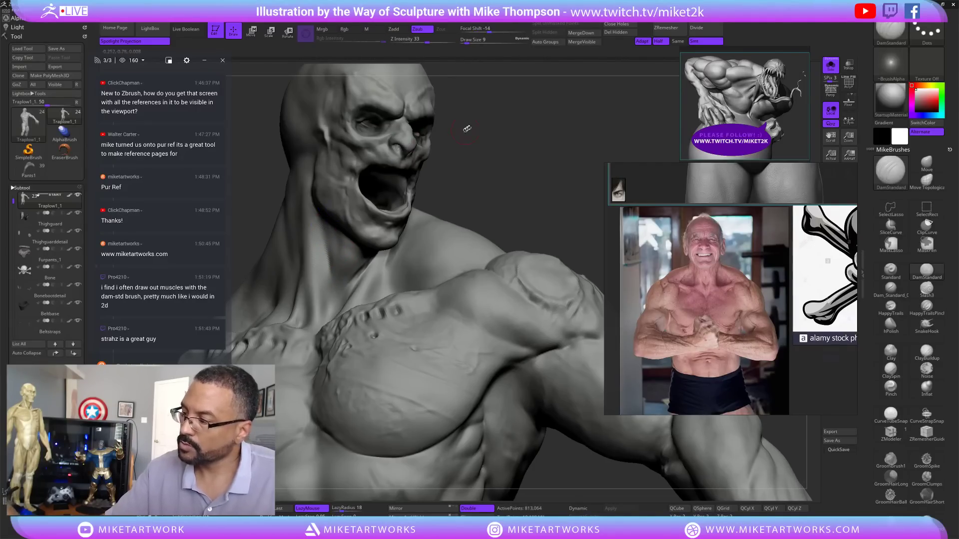
- Set the Smooth brush's Z Intensity to 27, then carve and smooth a DamStandard line down the neck behind the jaw
{"action": "key", "text": "shift"}
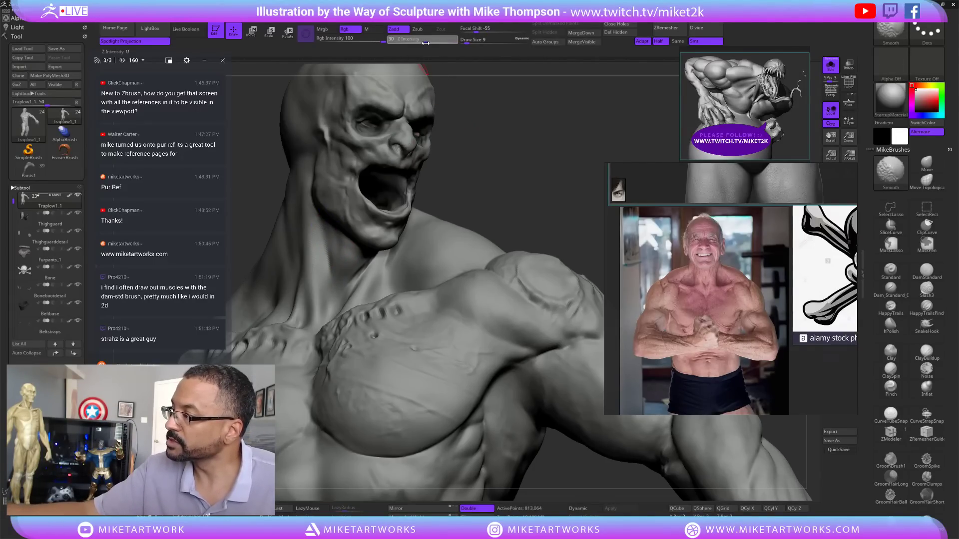
{"action": "left_click_drag", "start_coordinate": [425, 43], "coordinate": [422, 43]}
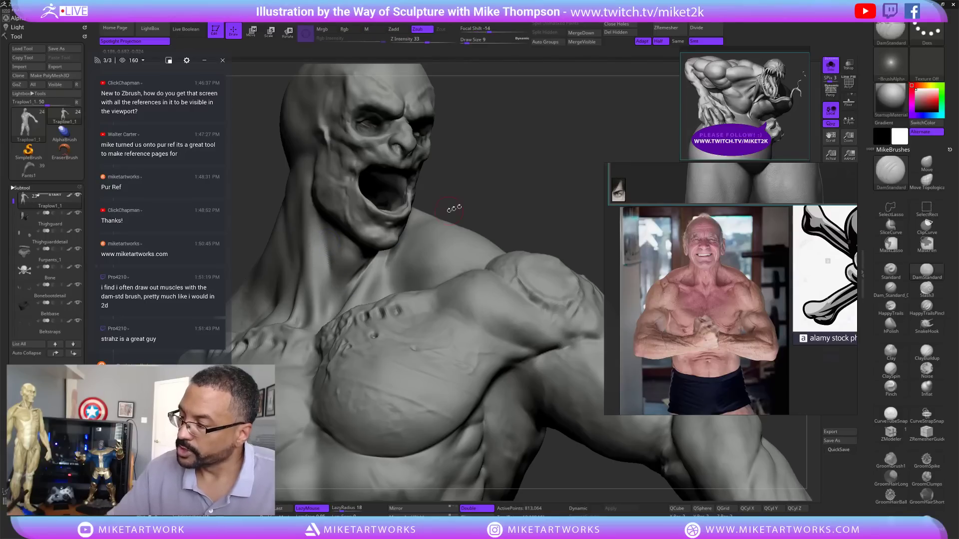
{"action": "left_click_drag", "start_coordinate": [454, 208], "coordinate": [519, 205]}
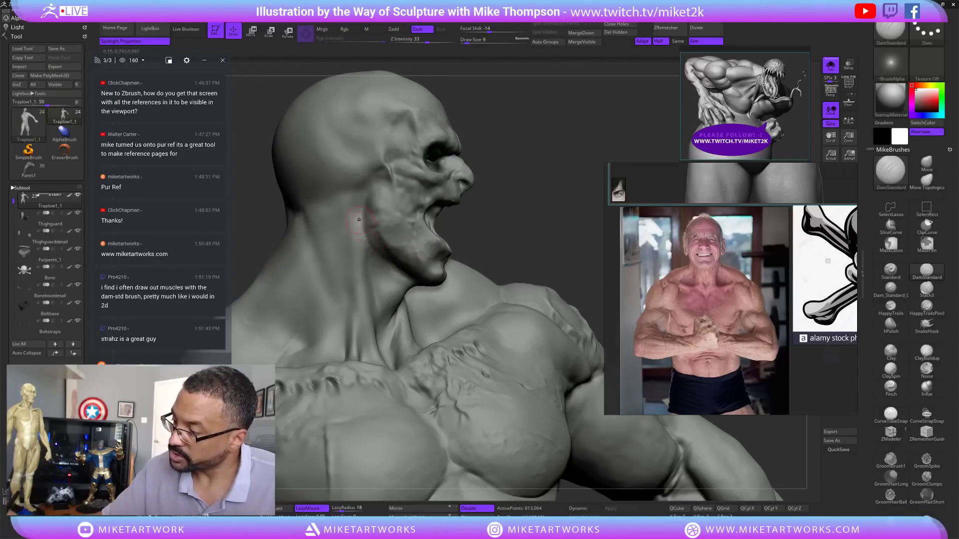
{"action": "left_click_drag", "start_coordinate": [359, 219], "coordinate": [366, 258]}
{"action": "key", "text": "shift"}
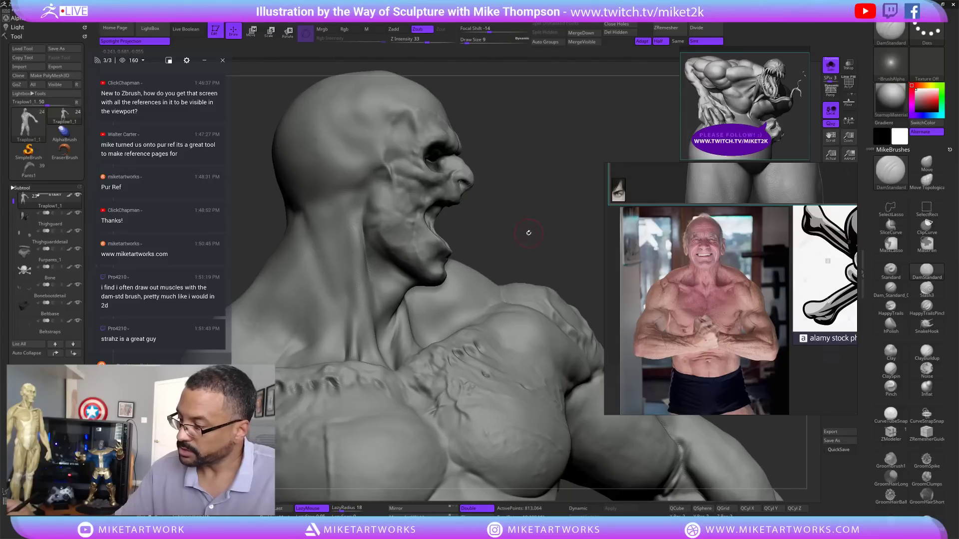
- Carve creases between the lower neck tendons and along the side of the throat with DamStandard, smoothing each cut
{"action": "left_click_drag", "start_coordinate": [531, 238], "coordinate": [426, 310]}
{"action": "left_click_drag", "start_coordinate": [363, 358], "coordinate": [358, 300]}
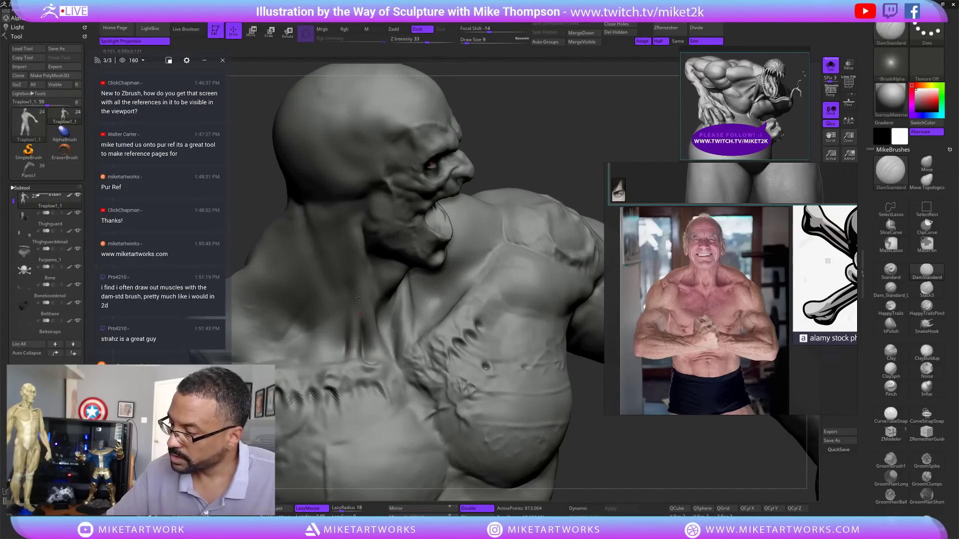
{"action": "key", "text": "shift"}
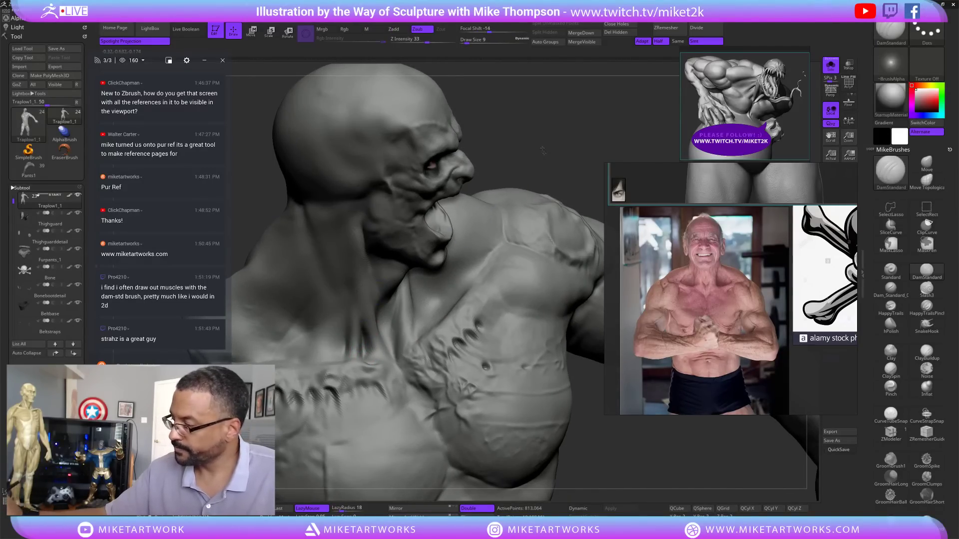
{"action": "mouse_move", "coordinate": [590, 457]}
{"action": "left_mouse_down"}
{"action": "mouse_move", "coordinate": [561, 344]}
{"action": "mouse_move", "coordinate": [596, 463]}
{"action": "mouse_move", "coordinate": [601, 456]}
{"action": "mouse_move", "coordinate": [585, 449]}
{"action": "left_mouse_up"}
{"action": "left_click_drag", "start_coordinate": [378, 322], "coordinate": [364, 286]}
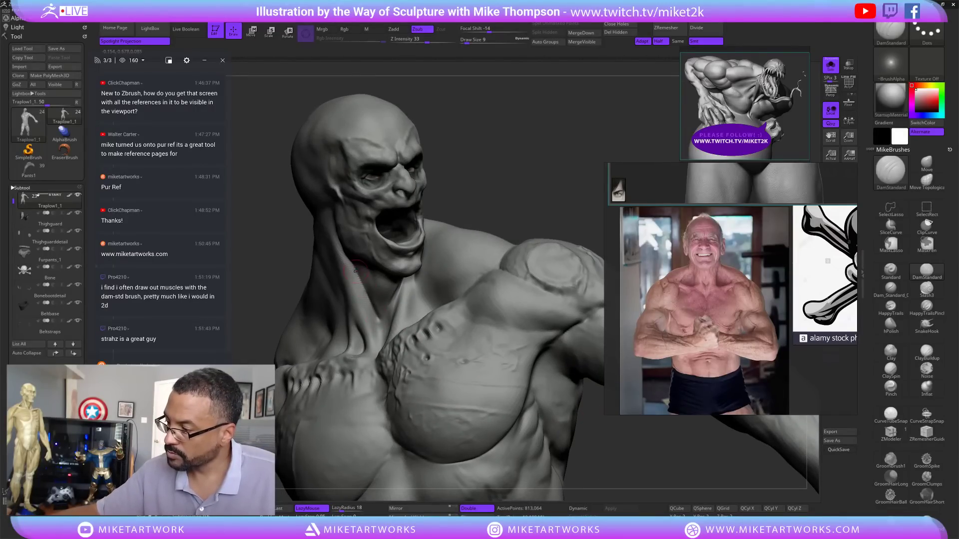
{"action": "key", "text": "shift"}
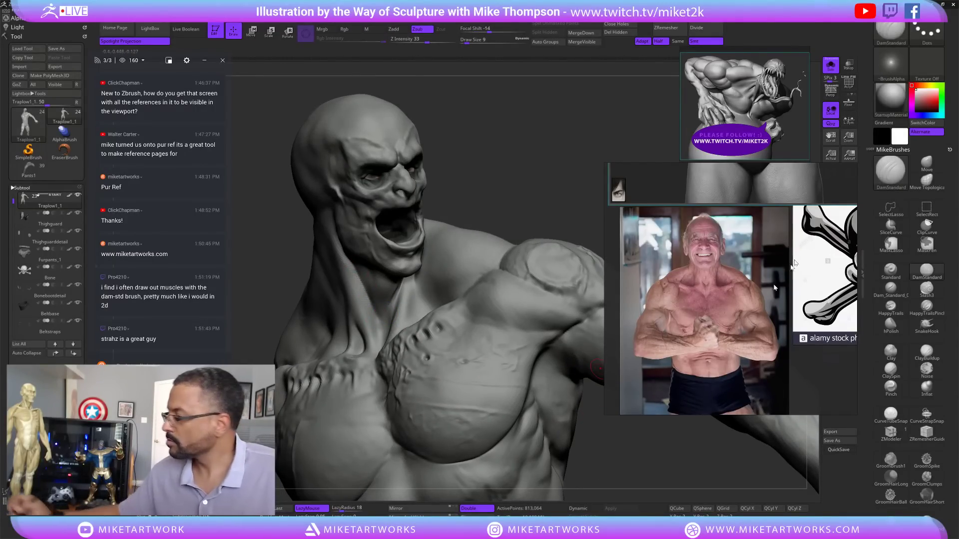
- Check the neck and shoulders from several angles and enlarge the seated man's back-view photo on the reference board
{"action": "left_click", "coordinate": [830, 65]}
{"action": "left_click_drag", "start_coordinate": [646, 472], "coordinate": [616, 480], "text": "alt"}
{"action": "left_click_drag", "start_coordinate": [563, 336], "coordinate": [572, 315], "text": "alt"}
{"action": "mouse_move", "coordinate": [530, 221]}
{"action": "left_mouse_down"}
{"action": "mouse_move", "coordinate": [558, 226]}
{"action": "mouse_move", "coordinate": [532, 226]}
{"action": "mouse_move", "coordinate": [535, 236]}
{"action": "mouse_move", "coordinate": [512, 207]}
{"action": "mouse_move", "coordinate": [505, 290]}
{"action": "mouse_move", "coordinate": [479, 325]}
{"action": "mouse_move", "coordinate": [510, 310]}
{"action": "left_mouse_up"}
{"action": "key", "text": "alt+shift+s"}
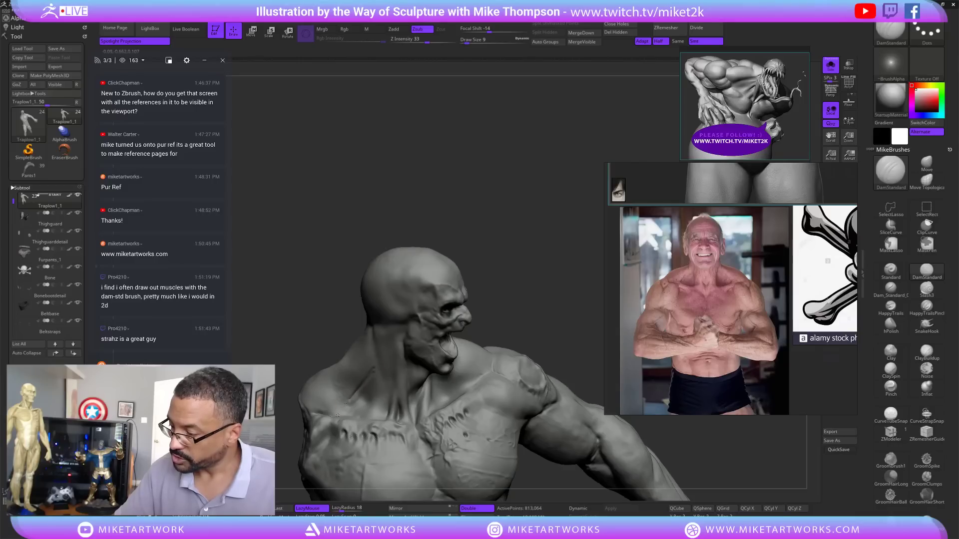
{"action": "mouse_move", "coordinate": [577, 285]}
{"action": "left_mouse_down"}
{"action": "mouse_move", "coordinate": [572, 214]}
{"action": "mouse_move", "coordinate": [595, 240]}
{"action": "mouse_move", "coordinate": [557, 259]}
{"action": "left_mouse_up"}
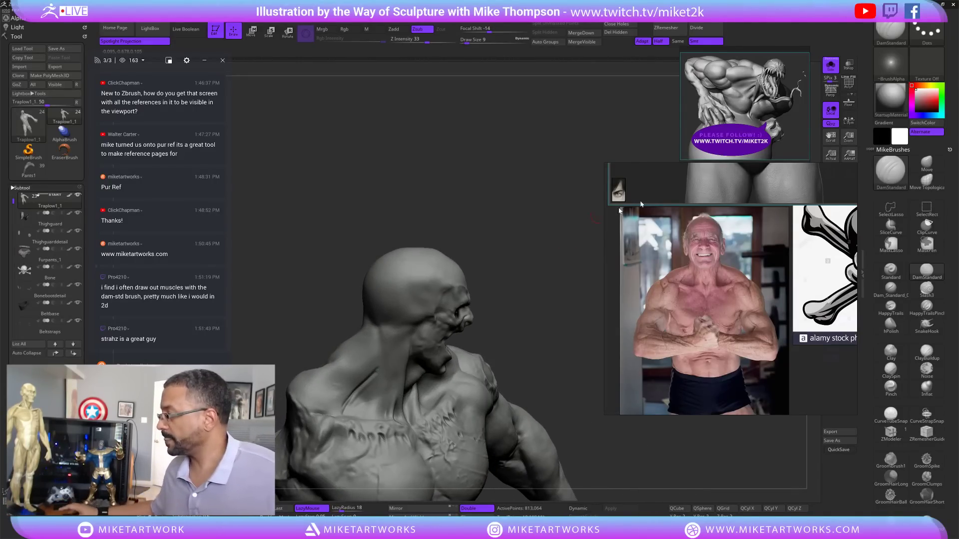
{"action": "scroll", "coordinate": [707, 311], "scroll_direction": "down", "scroll_amount": 10}
{"action": "middle_click_drag", "start_coordinate": [732, 293], "coordinate": [772, 366]}
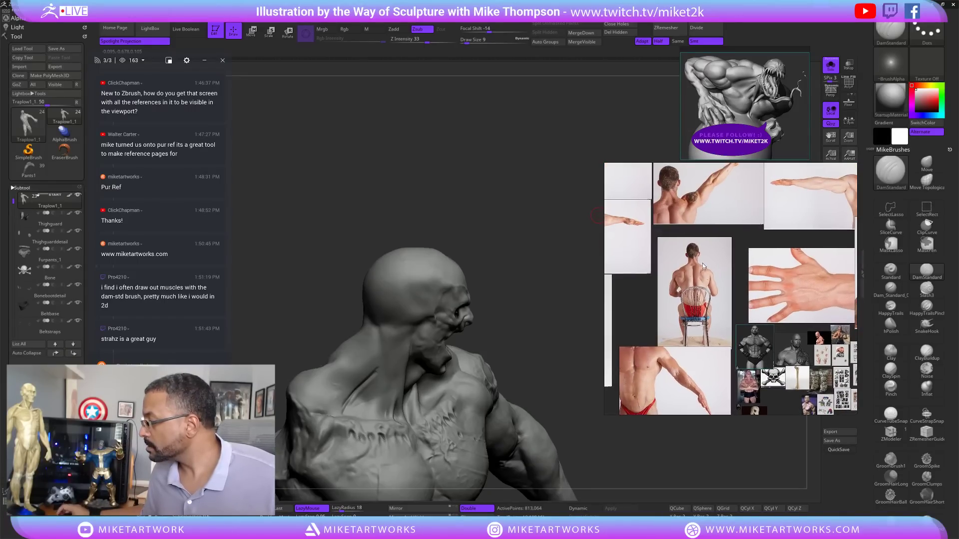
{"action": "double_click", "coordinate": [703, 265]}
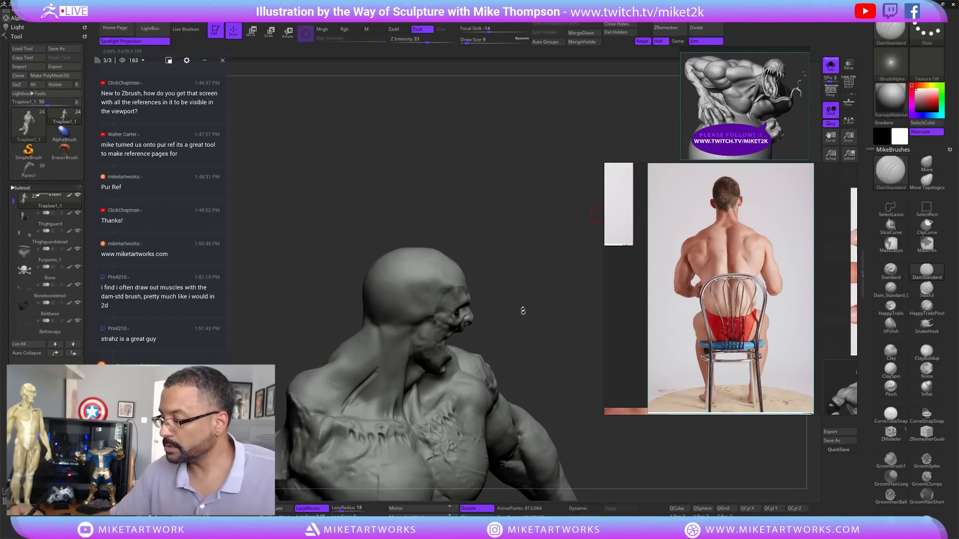
- Carve a line down the nape of the neck toward the spine with the DamStandard brush
{"action": "left_click_drag", "start_coordinate": [523, 311], "coordinate": [591, 312]}
{"action": "mouse_move", "coordinate": [478, 330]}
{"action": "left_mouse_down"}
{"action": "mouse_move", "coordinate": [581, 312]}
{"action": "mouse_move", "coordinate": [551, 252]}
{"action": "mouse_move", "coordinate": [436, 322]}
{"action": "mouse_move", "coordinate": [498, 265]}
{"action": "left_mouse_up"}
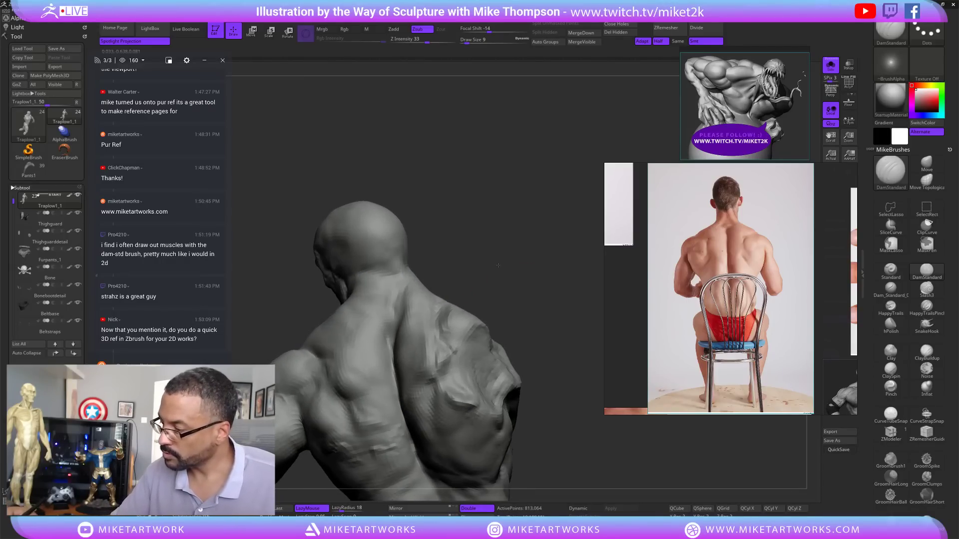
{"action": "mouse_move", "coordinate": [477, 225]}
{"action": "left_mouse_down"}
{"action": "mouse_move", "coordinate": [553, 228]}
{"action": "mouse_move", "coordinate": [408, 248]}
{"action": "left_mouse_up"}
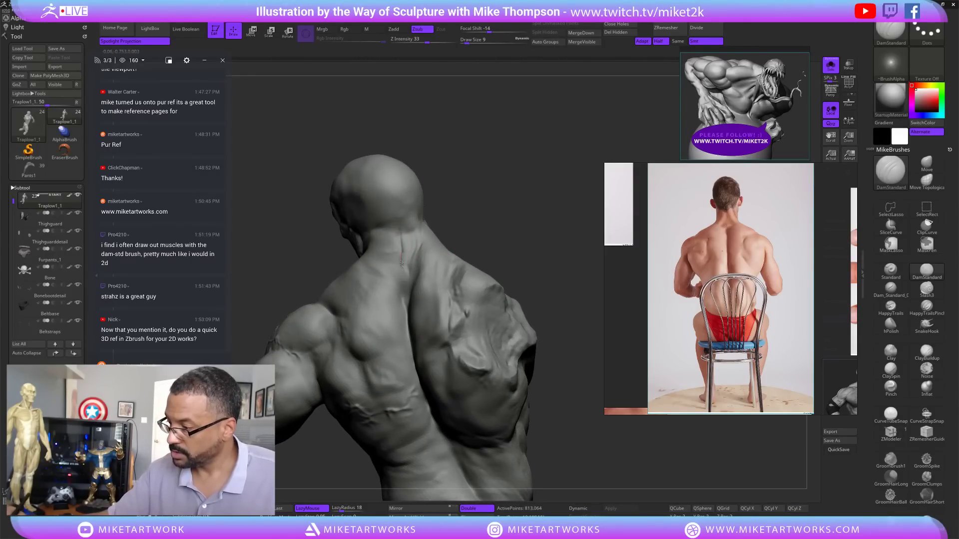
- Switch to the Move brush and drop the body mesh to a lower subdivision level
{"action": "mouse_move", "coordinate": [452, 462]}
{"action": "left_mouse_down"}
{"action": "mouse_move", "coordinate": [564, 314]}
{"action": "mouse_move", "coordinate": [570, 380]}
{"action": "mouse_move", "coordinate": [567, 359]}
{"action": "mouse_move", "coordinate": [602, 358]}
{"action": "mouse_move", "coordinate": [516, 373]}
{"action": "mouse_move", "coordinate": [557, 363]}
{"action": "left_mouse_up"}
{"action": "left_click", "coordinate": [925, 163]}
{"action": "mouse_move", "coordinate": [448, 395]}
{"action": "left_mouse_down"}
{"action": "mouse_move", "coordinate": [456, 395]}
{"action": "mouse_move", "coordinate": [415, 300]}
{"action": "left_mouse_up"}
{"action": "key", "text": "shift"}
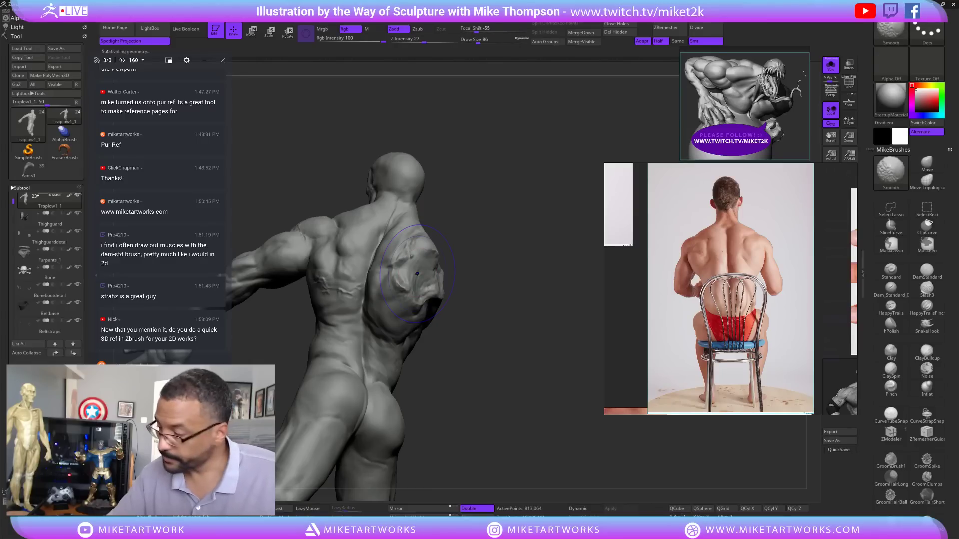
{"action": "key", "text": "shift+d"}
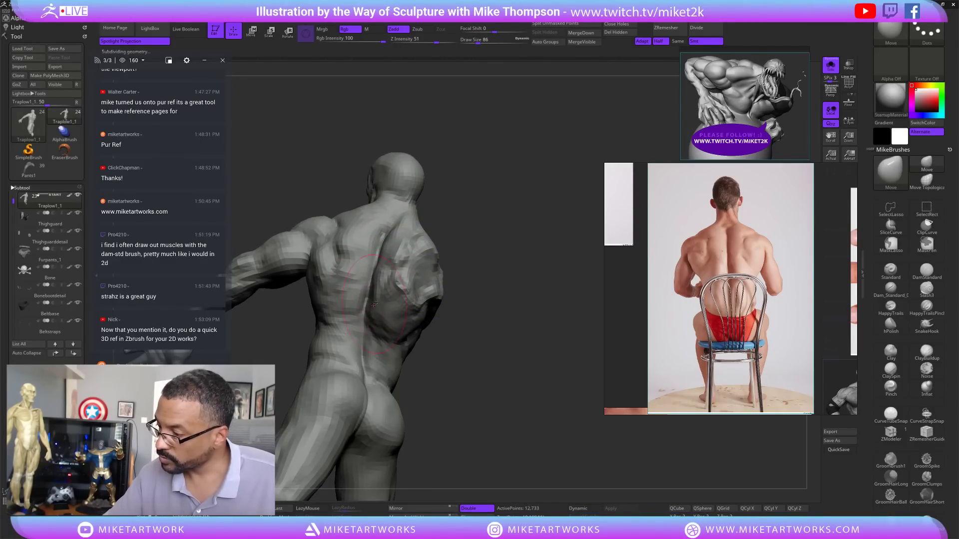
- Adjust the torso's proportions with the Move brush, reducing the draw size to 48 for the chest and abdomen
{"action": "mouse_move", "coordinate": [374, 303]}
{"action": "left_mouse_down"}
{"action": "mouse_move", "coordinate": [449, 275]}
{"action": "mouse_move", "coordinate": [586, 191]}
{"action": "left_mouse_up"}
{"action": "mouse_move", "coordinate": [535, 214]}
{"action": "left_mouse_down"}
{"action": "mouse_move", "coordinate": [552, 213]}
{"action": "mouse_move", "coordinate": [421, 329]}
{"action": "left_mouse_up"}
{"action": "key", "text": "s"}
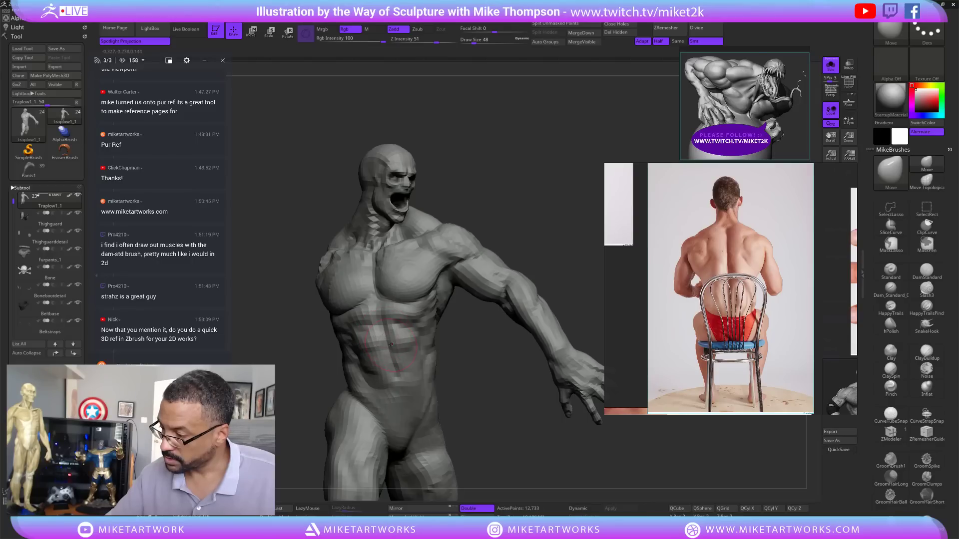
{"action": "mouse_move", "coordinate": [529, 245]}
{"action": "left_mouse_down"}
{"action": "mouse_move", "coordinate": [565, 215]}
{"action": "mouse_move", "coordinate": [569, 227]}
{"action": "left_mouse_up"}
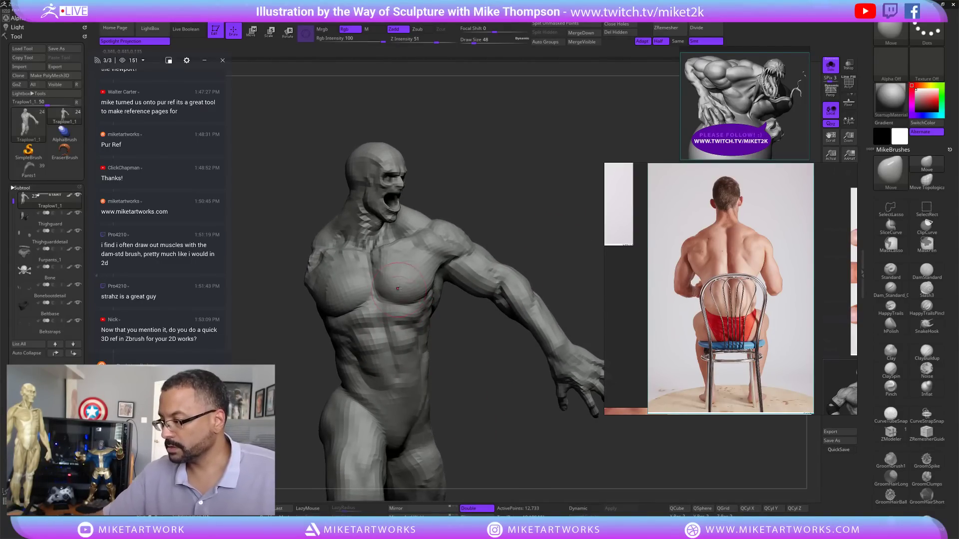
- Reshape the back, waist and shoulder masses with the Move brush, working from behind and from above
{"action": "mouse_move", "coordinate": [476, 331]}
{"action": "left_mouse_down"}
{"action": "mouse_move", "coordinate": [544, 394]}
{"action": "mouse_move", "coordinate": [537, 350]}
{"action": "mouse_move", "coordinate": [545, 296]}
{"action": "left_mouse_up"}
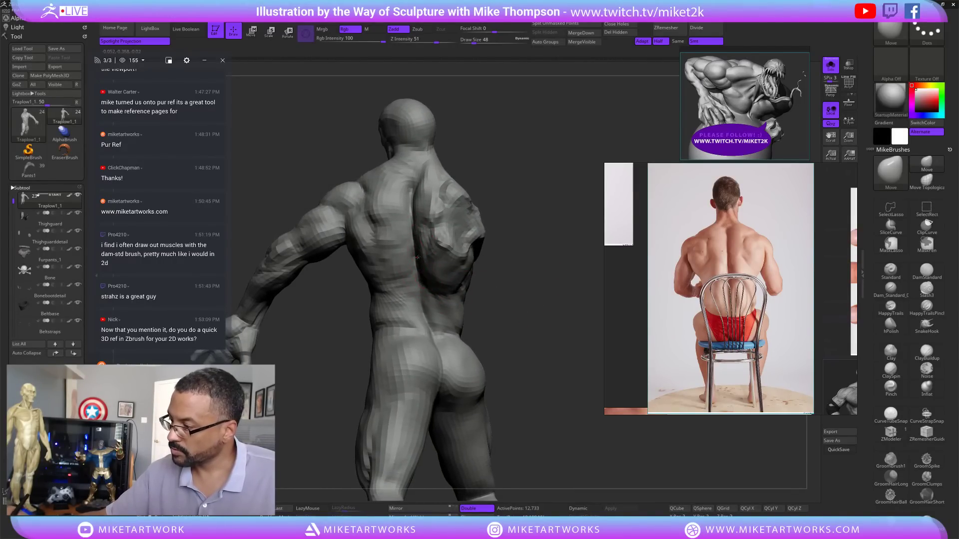
{"action": "mouse_move", "coordinate": [511, 295]}
{"action": "left_mouse_down"}
{"action": "mouse_move", "coordinate": [535, 321]}
{"action": "mouse_move", "coordinate": [527, 358]}
{"action": "left_mouse_up"}
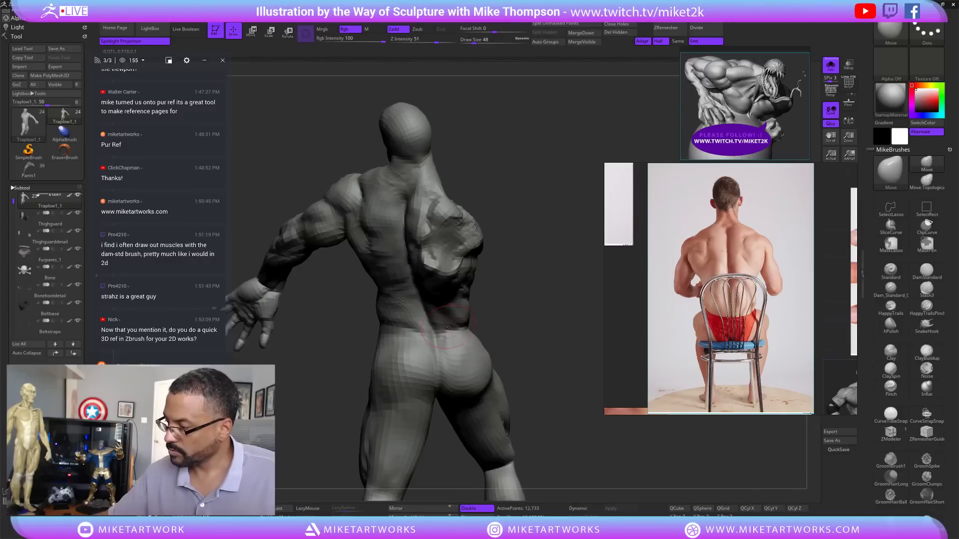
{"action": "mouse_move", "coordinate": [524, 242]}
{"action": "left_mouse_down"}
{"action": "mouse_move", "coordinate": [504, 269]}
{"action": "mouse_move", "coordinate": [479, 272]}
{"action": "left_mouse_up"}
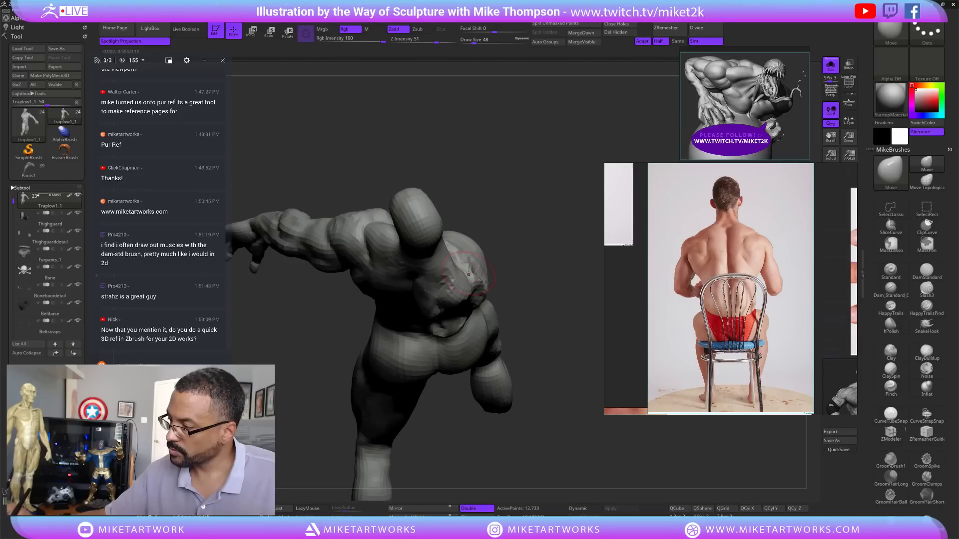
{"action": "mouse_move", "coordinate": [528, 260]}
{"action": "left_mouse_down"}
{"action": "mouse_move", "coordinate": [542, 260]}
{"action": "mouse_move", "coordinate": [447, 277]}
{"action": "left_mouse_up"}
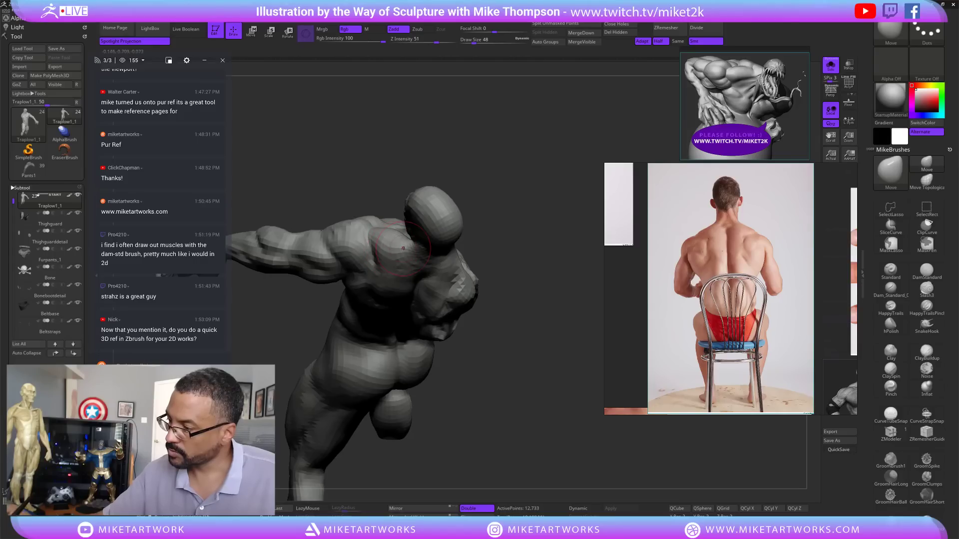
{"action": "mouse_move", "coordinate": [524, 270]}
{"action": "left_mouse_down"}
{"action": "mouse_move", "coordinate": [544, 270]}
{"action": "mouse_move", "coordinate": [528, 251]}
{"action": "mouse_move", "coordinate": [501, 252]}
{"action": "left_mouse_up"}
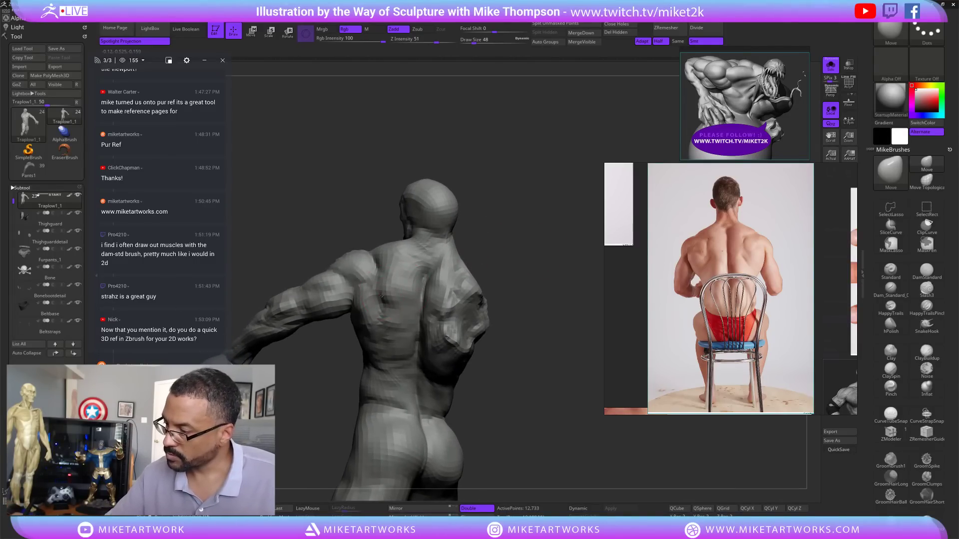
{"action": "mouse_move", "coordinate": [531, 214]}
{"action": "left_mouse_down"}
{"action": "mouse_move", "coordinate": [537, 229]}
{"action": "mouse_move", "coordinate": [585, 235]}
{"action": "mouse_move", "coordinate": [527, 240]}
{"action": "left_mouse_up"}
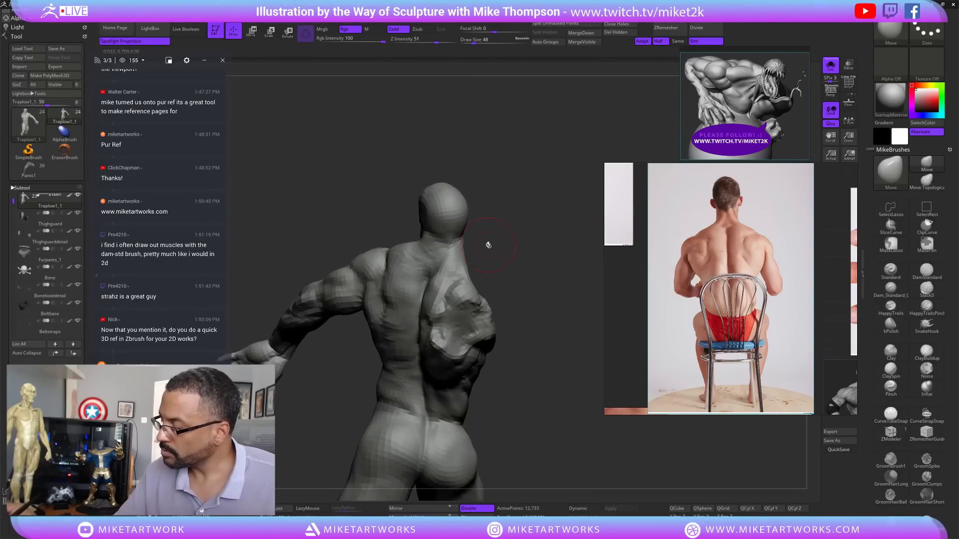
- Set the draw size to 30 and reshape the back of the neck where it meets the trapezius
{"action": "key", "text": "s"}
{"action": "left_click", "coordinate": [496, 247]}
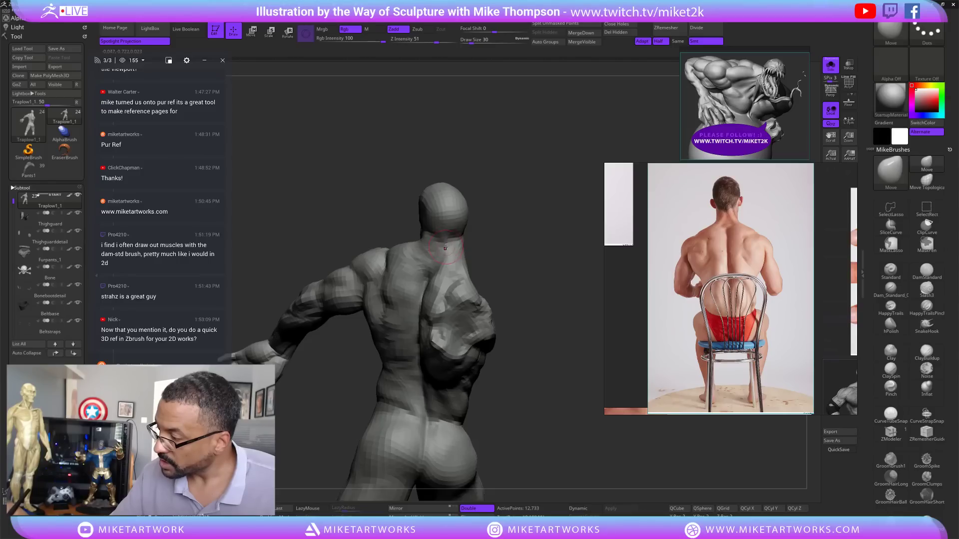
{"action": "left_click_drag", "start_coordinate": [521, 213], "coordinate": [496, 214]}
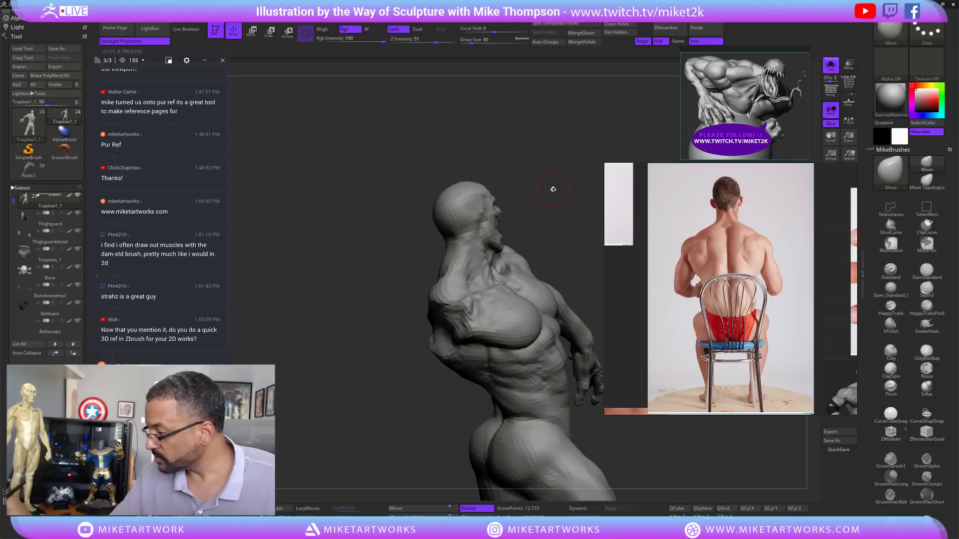
{"action": "left_click_drag", "start_coordinate": [553, 189], "coordinate": [448, 252]}
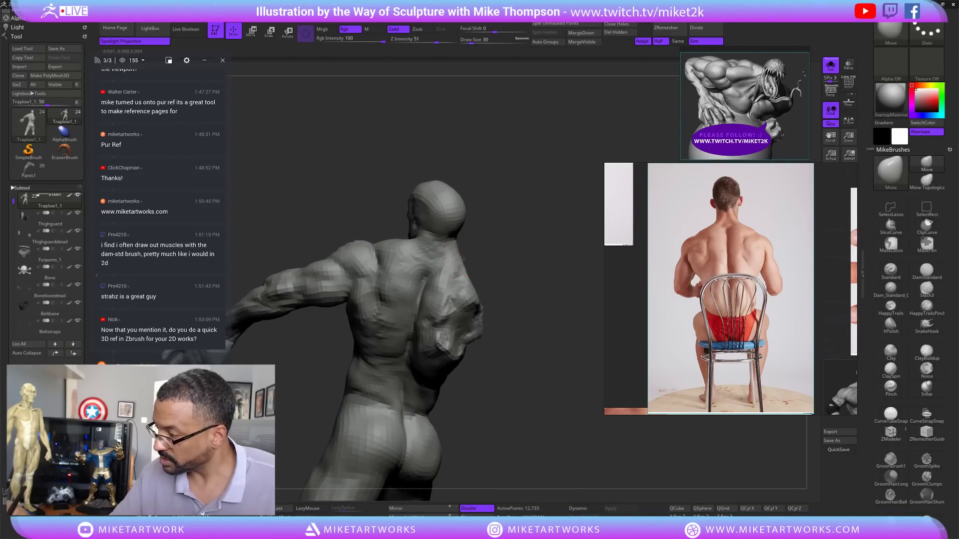
{"action": "mouse_move", "coordinate": [464, 244]}
{"action": "left_mouse_down"}
{"action": "mouse_move", "coordinate": [455, 266]}
{"action": "mouse_move", "coordinate": [483, 223]}
{"action": "left_mouse_up"}
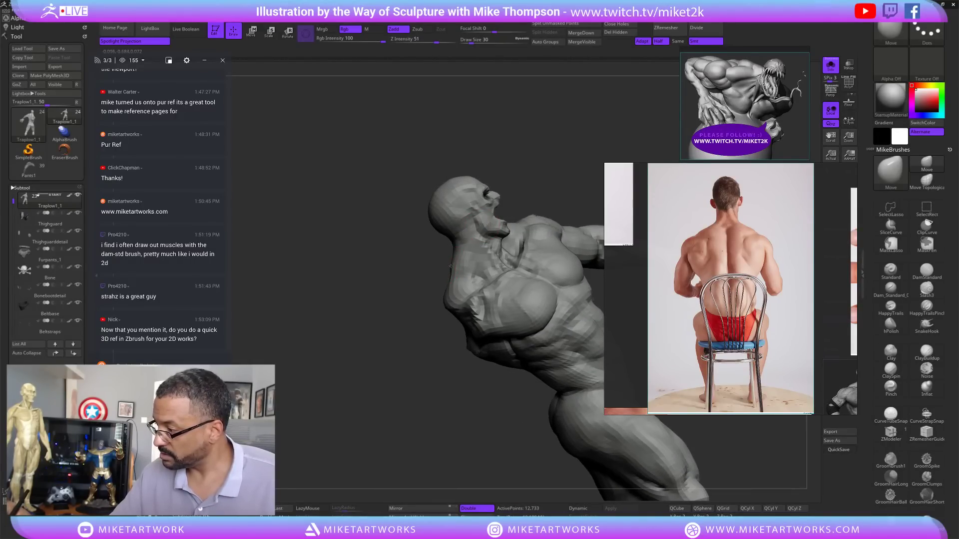
{"action": "mouse_move", "coordinate": [548, 190]}
{"action": "left_mouse_down"}
{"action": "mouse_move", "coordinate": [561, 171]}
{"action": "mouse_move", "coordinate": [497, 228]}
{"action": "left_mouse_up"}
- Reduce the Move brush's draw size further and refine the nape and upper trapezius contour
{"action": "key", "text": "s"}
{"action": "left_click_drag", "start_coordinate": [502, 222], "coordinate": [508, 201]}
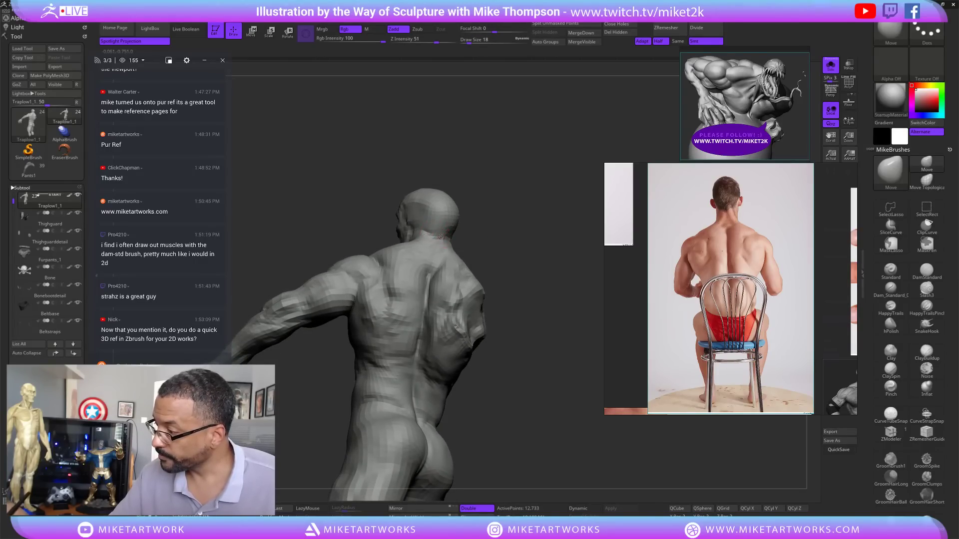
{"action": "mouse_move", "coordinate": [441, 237]}
{"action": "right_mouse_down"}
{"action": "mouse_move", "coordinate": [551, 262]}
{"action": "mouse_move", "coordinate": [432, 263]}
{"action": "right_mouse_up"}
- Set the draw size to 40 and reshape the middle of the back along the spine and the shoulder blade edge
{"action": "key", "text": "s"}
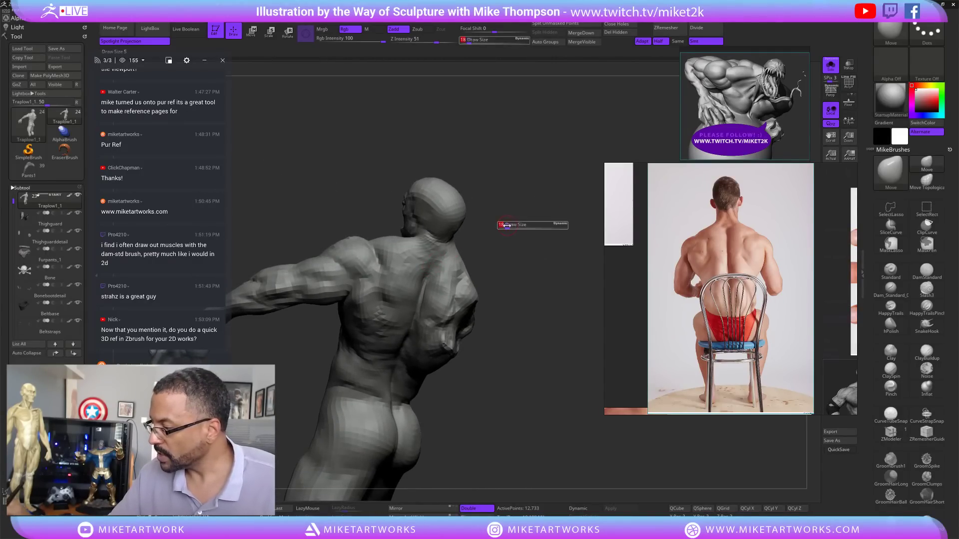
{"action": "left_click_drag", "start_coordinate": [505, 226], "coordinate": [509, 226]}
{"action": "right_click_drag", "start_coordinate": [516, 216], "coordinate": [500, 222]}
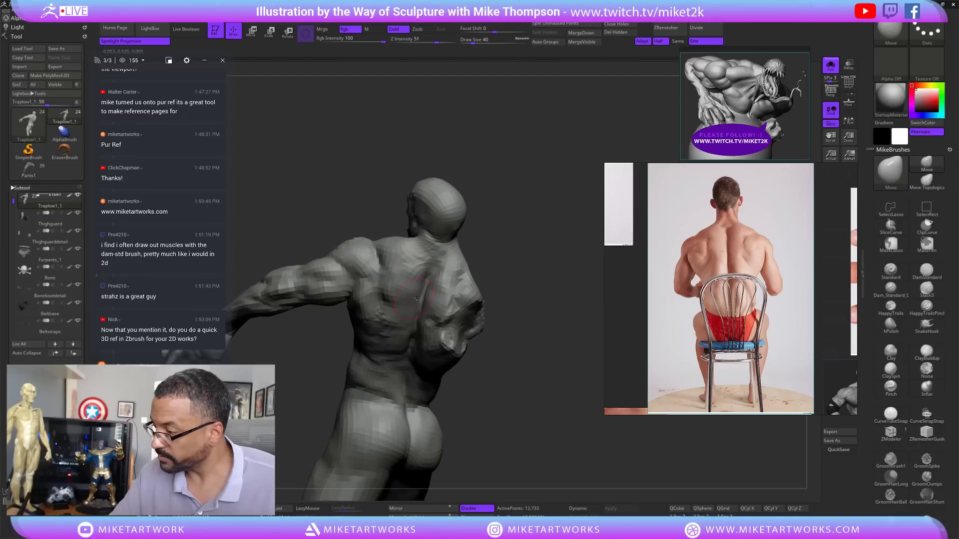
{"action": "right_click_drag", "start_coordinate": [423, 280], "coordinate": [413, 313]}
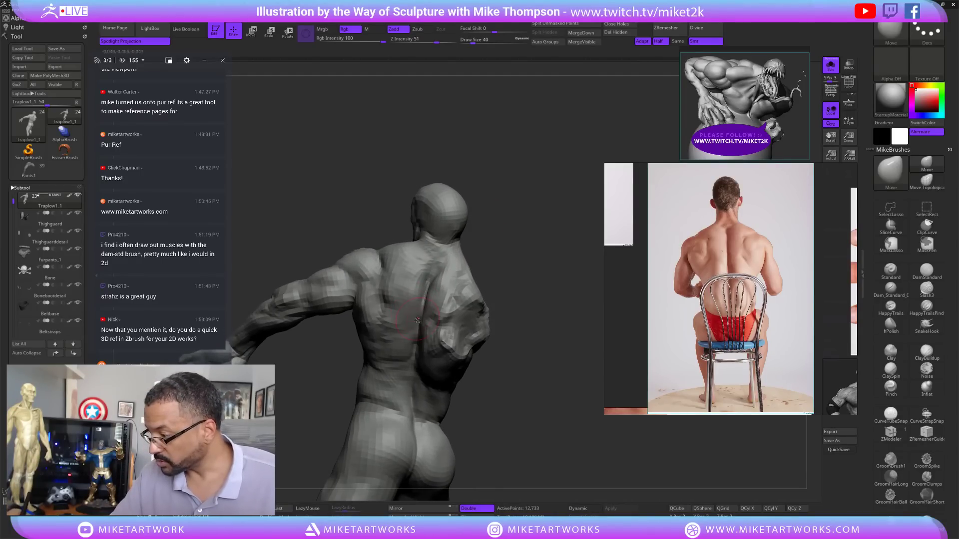
{"action": "right_click_drag", "start_coordinate": [482, 251], "coordinate": [420, 265]}
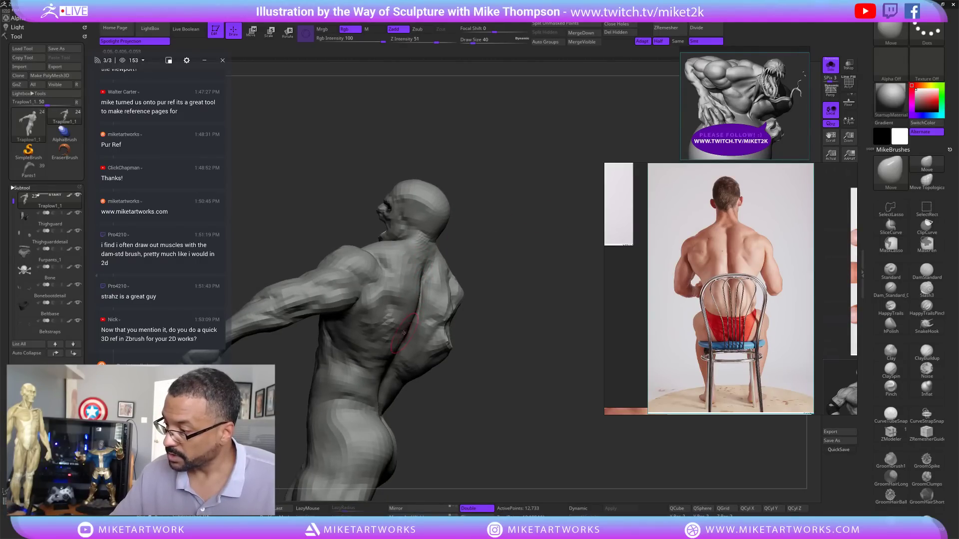
{"action": "right_click_drag", "start_coordinate": [529, 230], "coordinate": [424, 315]}
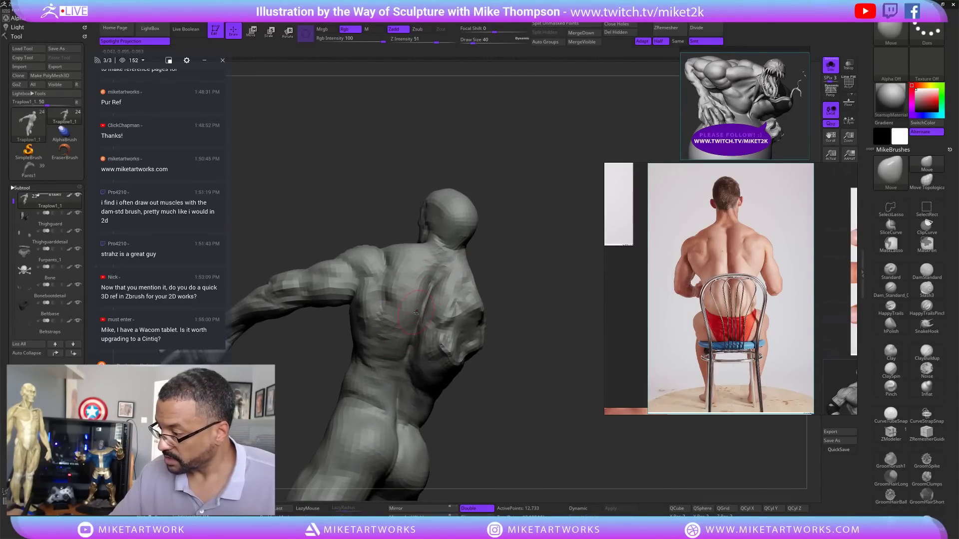
{"action": "right_click_drag", "start_coordinate": [424, 299], "coordinate": [425, 314]}
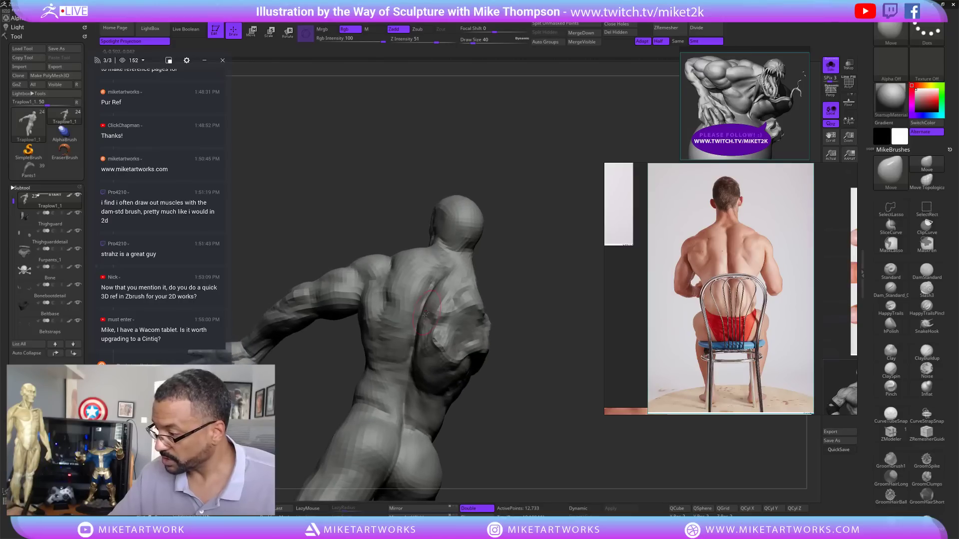
- Set the Move brush's draw size to 30 and reshape the side of the neck and the trapezius from the front
{"action": "mouse_move", "coordinate": [514, 214]}
{"action": "right_mouse_down"}
{"action": "mouse_move", "coordinate": [513, 274]}
{"action": "mouse_move", "coordinate": [544, 328]}
{"action": "mouse_move", "coordinate": [541, 345]}
{"action": "mouse_move", "coordinate": [471, 306]}
{"action": "right_mouse_up"}
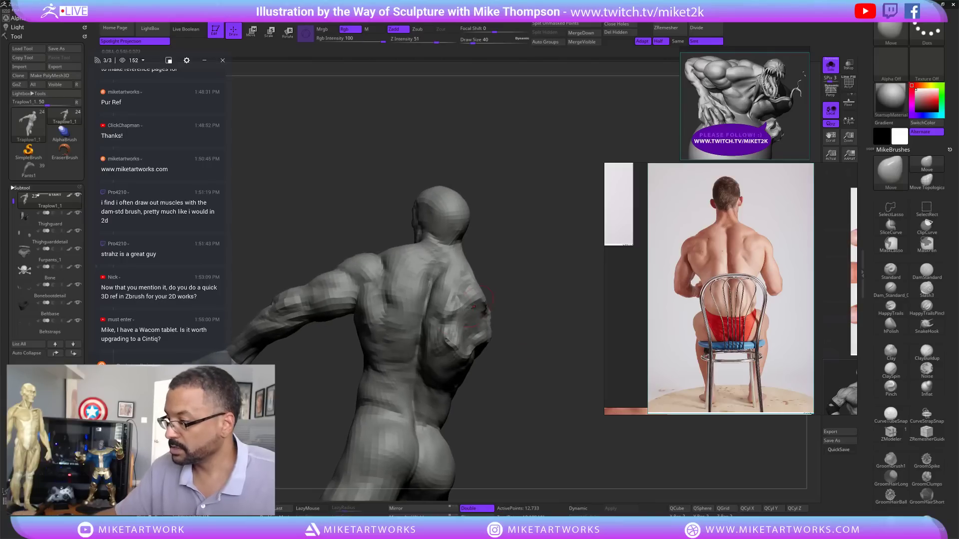
{"action": "mouse_move", "coordinate": [547, 337]}
{"action": "right_mouse_down"}
{"action": "mouse_move", "coordinate": [562, 325]}
{"action": "mouse_move", "coordinate": [574, 351]}
{"action": "mouse_move", "coordinate": [550, 347]}
{"action": "mouse_move", "coordinate": [539, 313]}
{"action": "mouse_move", "coordinate": [506, 432]}
{"action": "mouse_move", "coordinate": [526, 451]}
{"action": "right_mouse_up"}
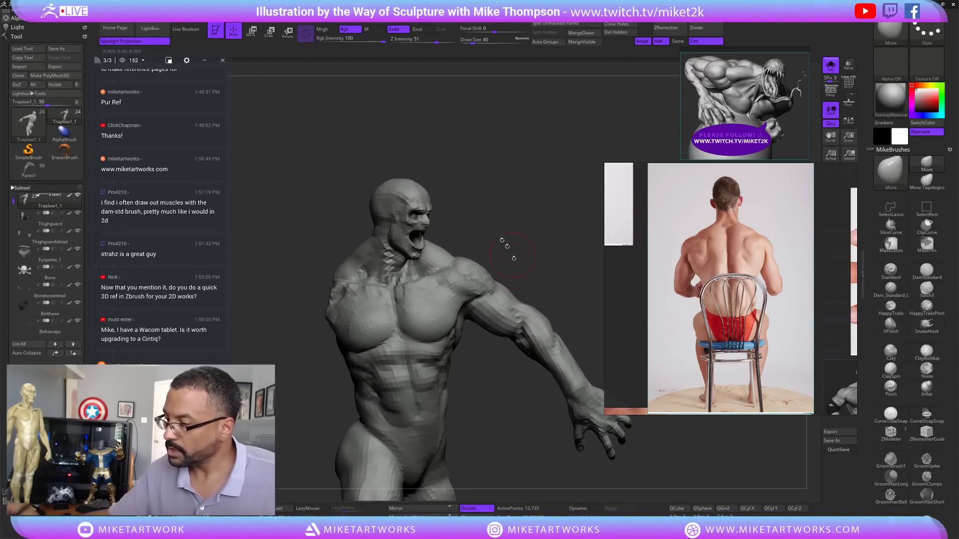
{"action": "key", "text": "s"}
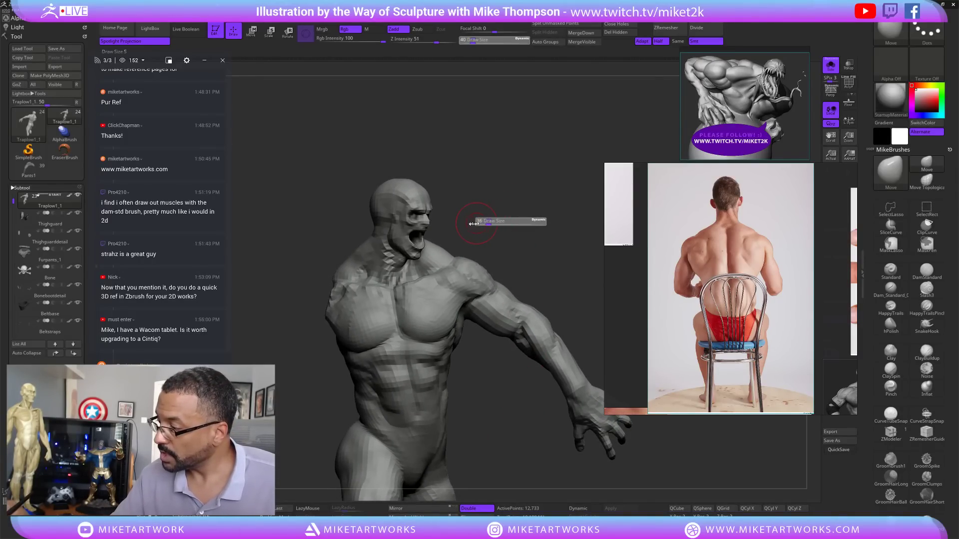
{"action": "left_click_drag", "start_coordinate": [473, 223], "coordinate": [485, 221]}
{"action": "left_click_drag", "start_coordinate": [492, 214], "coordinate": [513, 203]}
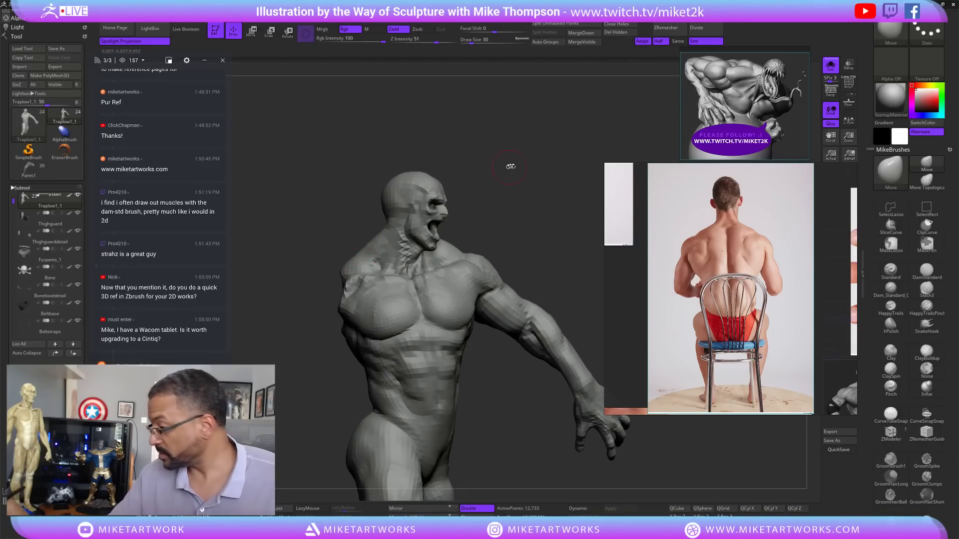
{"action": "mouse_move", "coordinate": [510, 166]}
{"action": "left_mouse_down"}
{"action": "mouse_move", "coordinate": [480, 199]}
{"action": "mouse_move", "coordinate": [368, 247]}
{"action": "mouse_move", "coordinate": [444, 198]}
{"action": "mouse_move", "coordinate": [535, 167]}
{"action": "mouse_move", "coordinate": [483, 202]}
{"action": "mouse_move", "coordinate": [357, 249]}
{"action": "left_mouse_up"}
{"action": "mouse_move", "coordinate": [511, 181]}
{"action": "left_mouse_down"}
{"action": "mouse_move", "coordinate": [491, 155]}
{"action": "mouse_move", "coordinate": [501, 159]}
{"action": "left_mouse_up"}
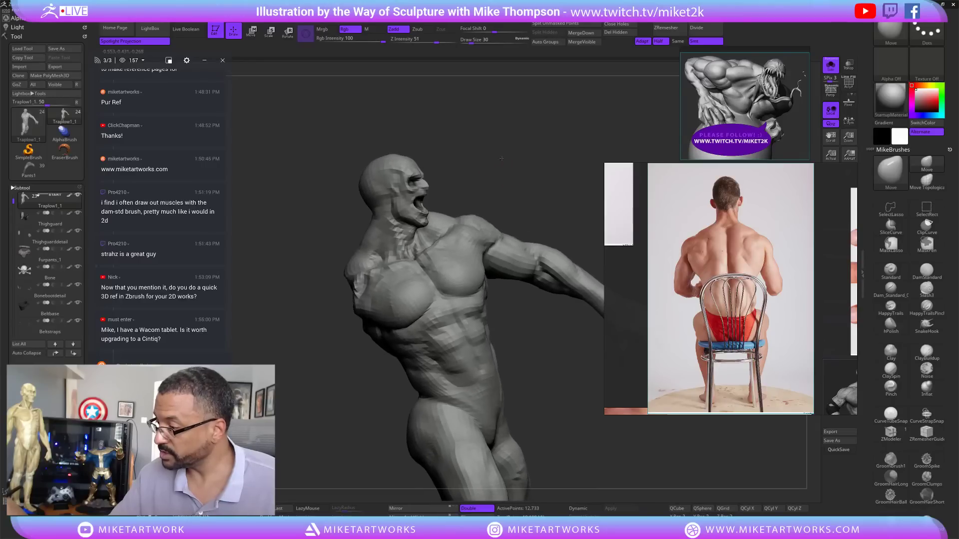
{"action": "mouse_move", "coordinate": [366, 232]}
{"action": "left_mouse_down"}
{"action": "mouse_move", "coordinate": [465, 236]}
{"action": "mouse_move", "coordinate": [442, 219]}
{"action": "mouse_move", "coordinate": [449, 230]}
{"action": "left_mouse_up"}
- Set the draw size to 42 and reshape the neck base, shoulders and upper chest, working from behind, above and the front
{"action": "key", "text": "s"}
{"action": "left_click", "coordinate": [465, 260]}
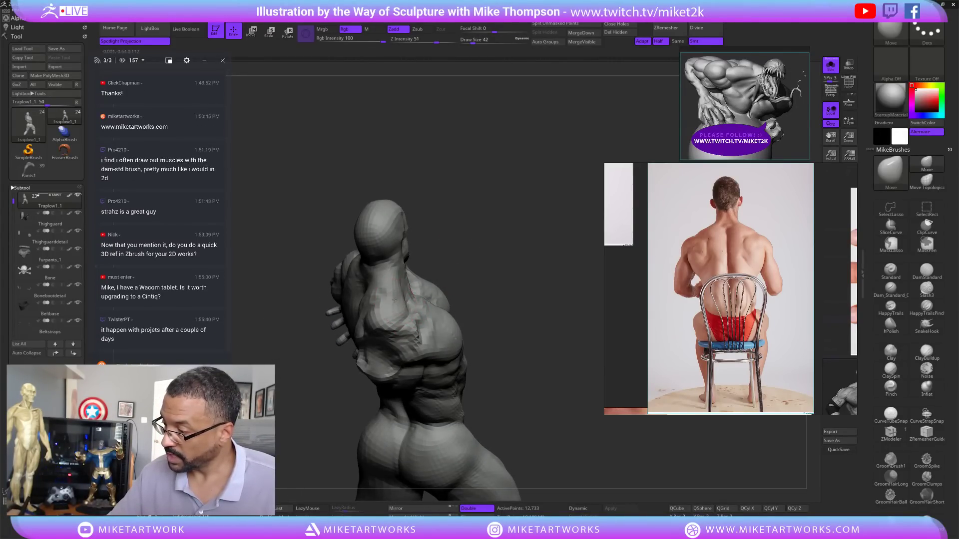
{"action": "left_click_drag", "start_coordinate": [471, 239], "coordinate": [396, 292]}
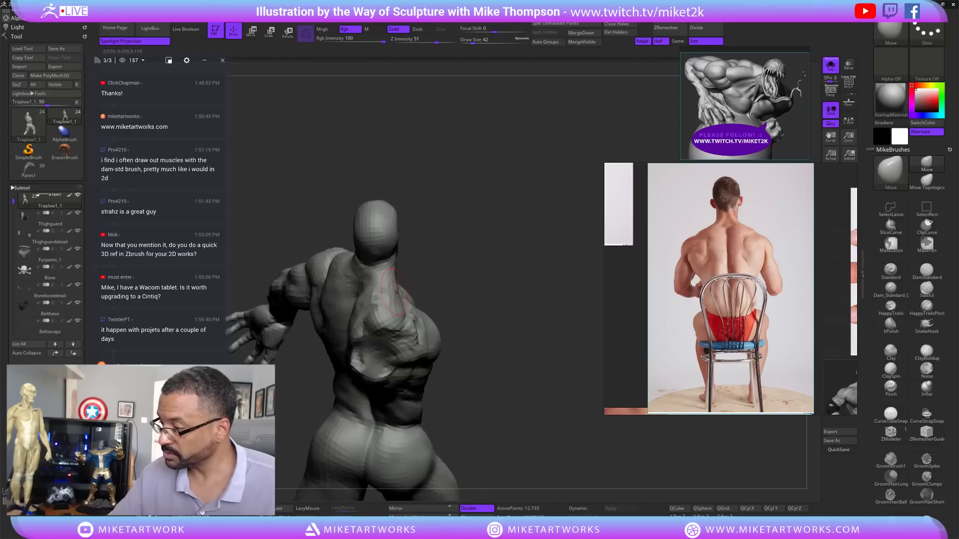
{"action": "mouse_move", "coordinate": [446, 246]}
{"action": "left_mouse_down"}
{"action": "mouse_move", "coordinate": [544, 190]}
{"action": "mouse_move", "coordinate": [543, 218]}
{"action": "mouse_move", "coordinate": [521, 207]}
{"action": "mouse_move", "coordinate": [524, 196]}
{"action": "mouse_move", "coordinate": [345, 305]}
{"action": "left_mouse_up"}
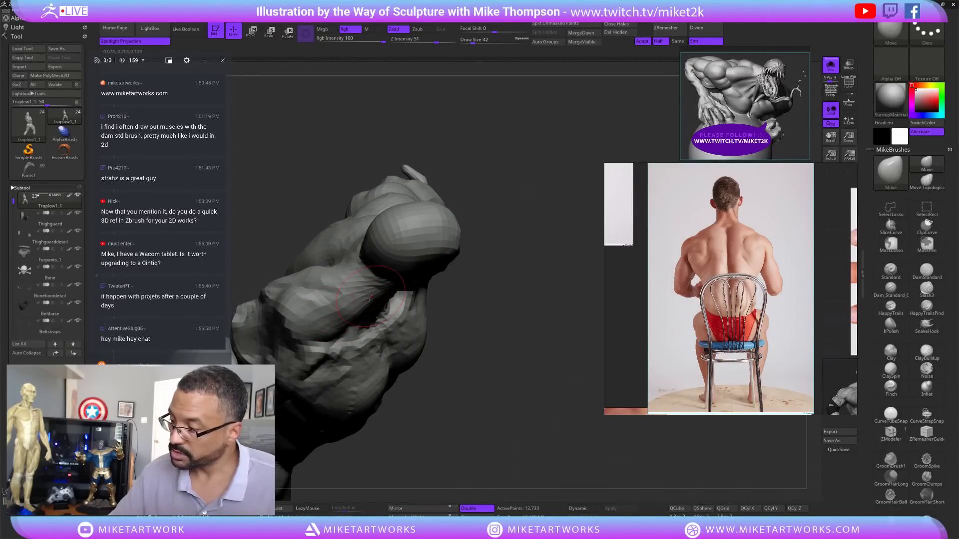
{"action": "mouse_move", "coordinate": [555, 193]}
{"action": "left_mouse_down"}
{"action": "mouse_move", "coordinate": [556, 157]}
{"action": "mouse_move", "coordinate": [552, 187]}
{"action": "left_mouse_up"}
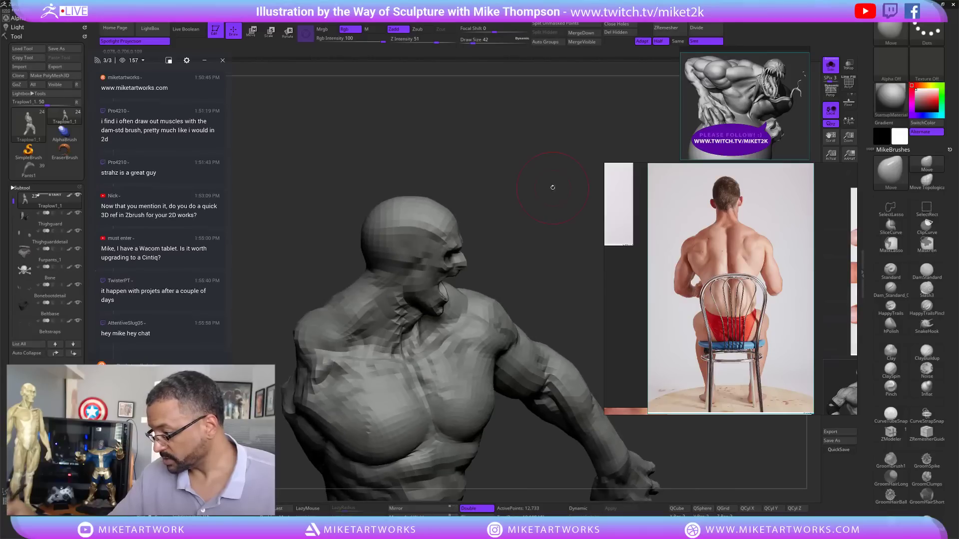
{"action": "left_click_drag", "start_coordinate": [475, 233], "coordinate": [461, 298]}
{"action": "left_click_drag", "start_coordinate": [542, 188], "coordinate": [570, 185]}
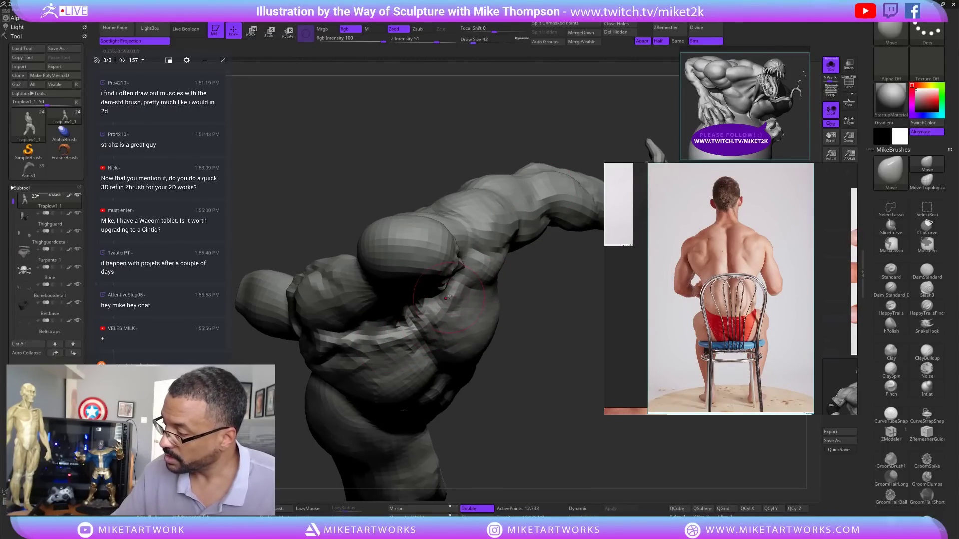
{"action": "left_click_drag", "start_coordinate": [515, 279], "coordinate": [371, 350]}
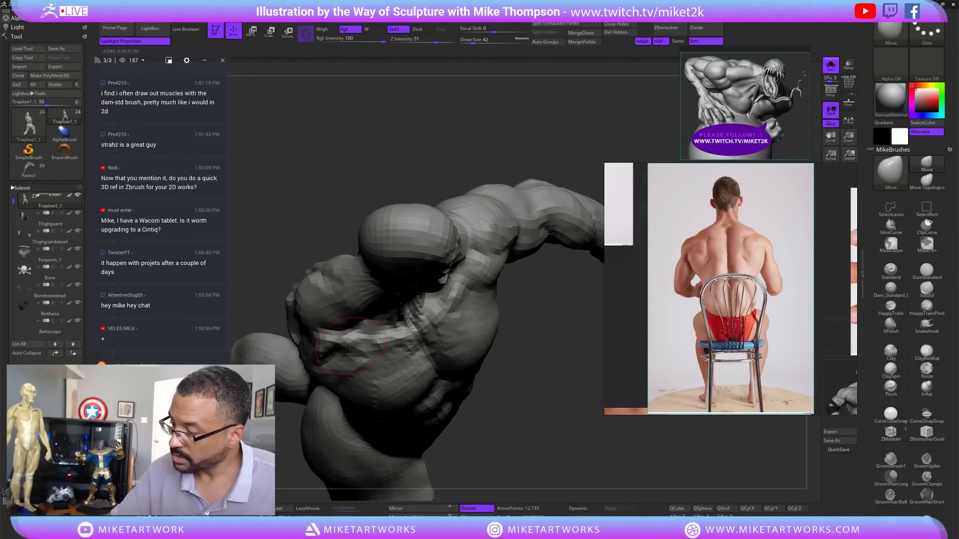
{"action": "mouse_move", "coordinate": [529, 409]}
{"action": "left_mouse_down"}
{"action": "mouse_move", "coordinate": [550, 343]}
{"action": "mouse_move", "coordinate": [539, 347]}
{"action": "mouse_move", "coordinate": [564, 333]}
{"action": "left_mouse_up"}
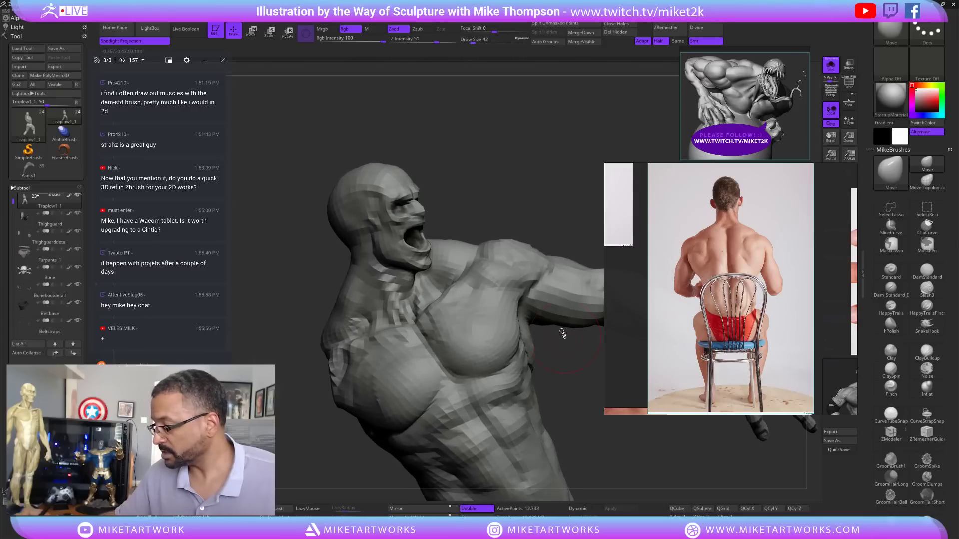
{"action": "left_click_drag", "start_coordinate": [536, 213], "coordinate": [494, 240]}
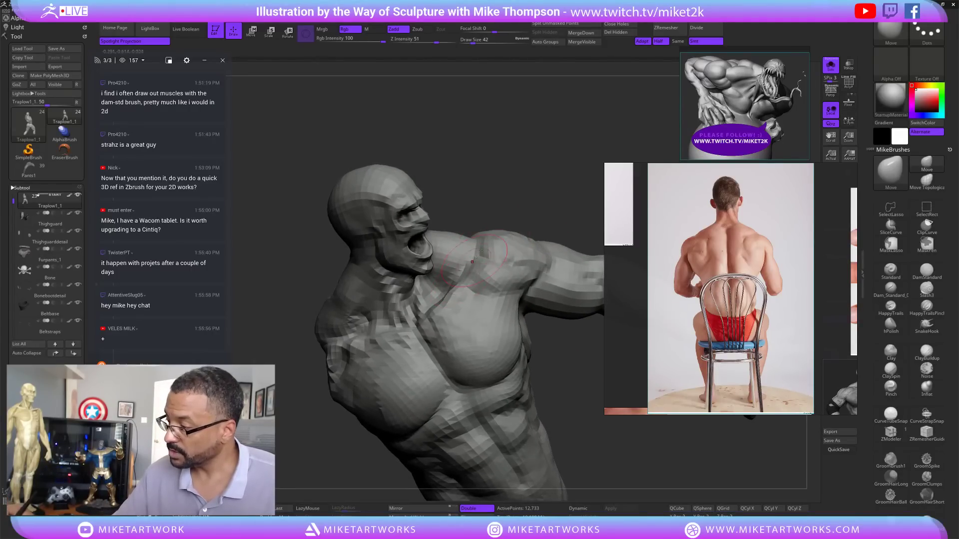
- Set the draw size to 19 and refine the collarbones and the upper edge of the pectorals
{"action": "key", "text": "s"}
{"action": "mouse_move", "coordinate": [520, 206]}
{"action": "left_mouse_down"}
{"action": "mouse_move", "coordinate": [566, 199]}
{"action": "mouse_move", "coordinate": [558, 215]}
{"action": "mouse_move", "coordinate": [525, 223]}
{"action": "left_mouse_up"}
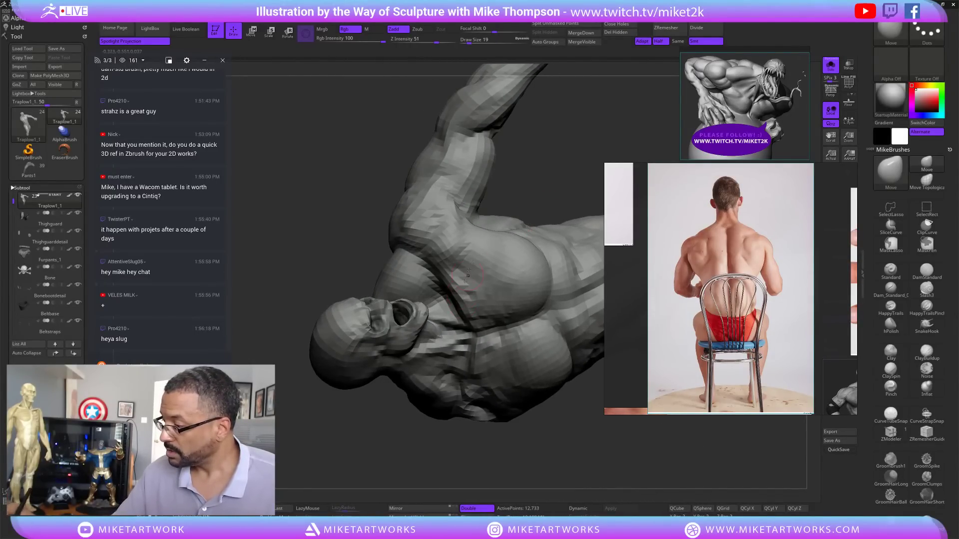
{"action": "mouse_move", "coordinate": [468, 275]}
{"action": "left_mouse_down"}
{"action": "mouse_move", "coordinate": [463, 288]}
{"action": "mouse_move", "coordinate": [541, 187]}
{"action": "left_mouse_up"}
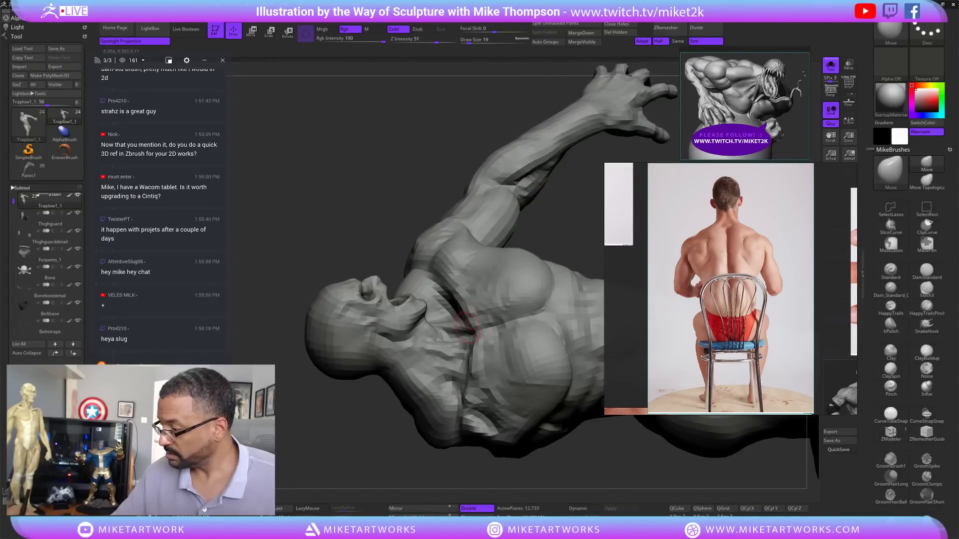
{"action": "mouse_move", "coordinate": [545, 223]}
{"action": "left_mouse_down"}
{"action": "mouse_move", "coordinate": [559, 251]}
{"action": "mouse_move", "coordinate": [472, 380]}
{"action": "left_mouse_up"}
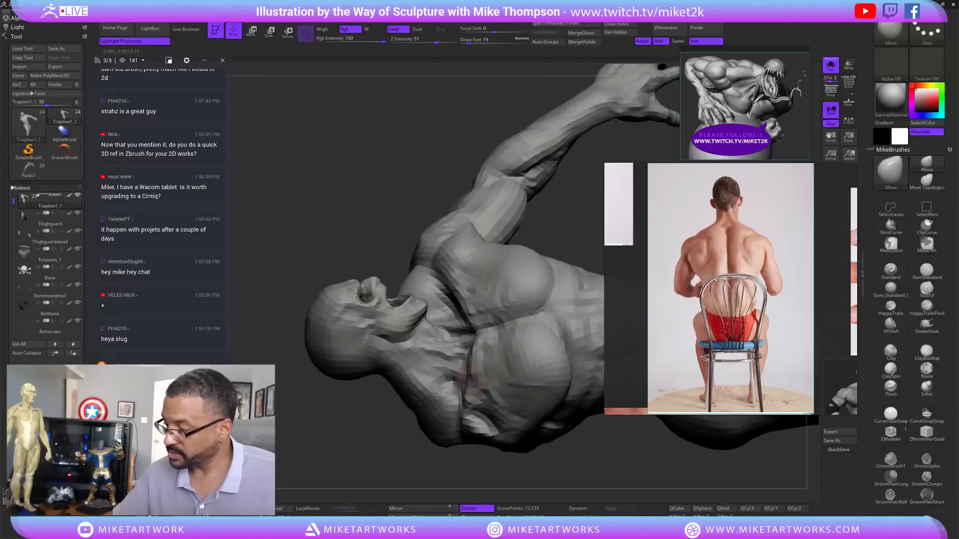
{"action": "left_click_drag", "start_coordinate": [561, 239], "coordinate": [502, 310]}
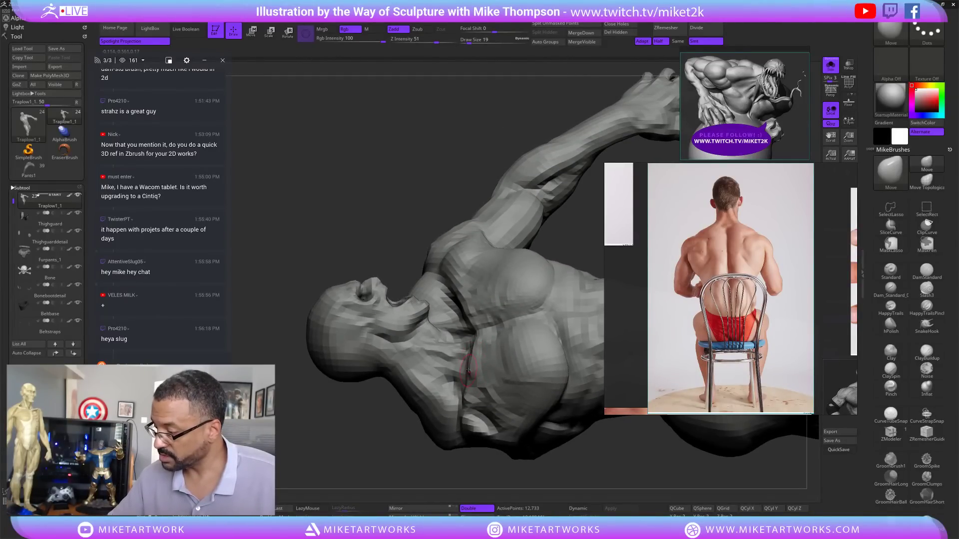
{"action": "left_click_drag", "start_coordinate": [560, 238], "coordinate": [503, 343]}
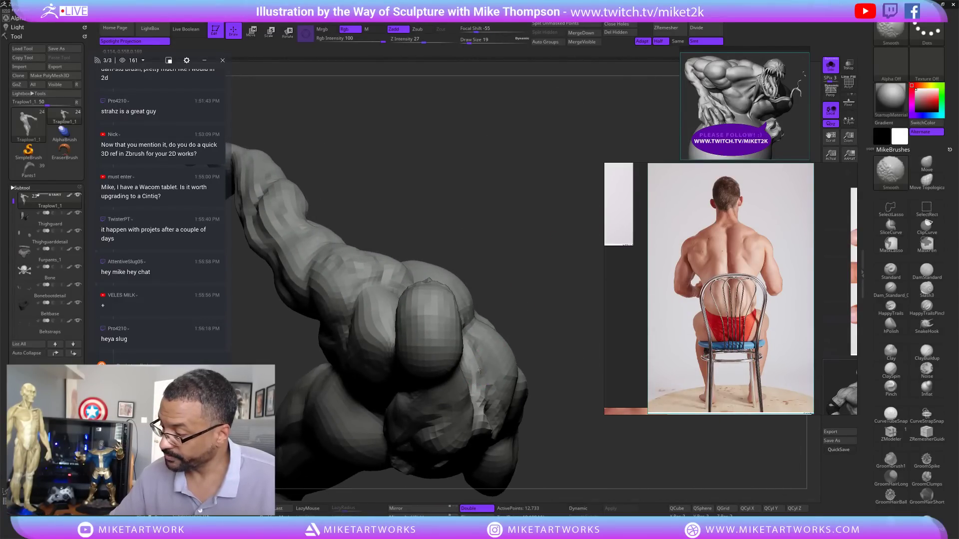
- Smooth and reshape the collarbone hollow and upper pectoral on the raised-shoulder side, checking the form from above and below
{"action": "mouse_move", "coordinate": [543, 270]}
{"action": "left_mouse_down"}
{"action": "mouse_move", "coordinate": [506, 287]}
{"action": "mouse_move", "coordinate": [560, 239]}
{"action": "mouse_move", "coordinate": [567, 264]}
{"action": "mouse_move", "coordinate": [524, 254]}
{"action": "mouse_move", "coordinate": [546, 241]}
{"action": "left_mouse_up"}
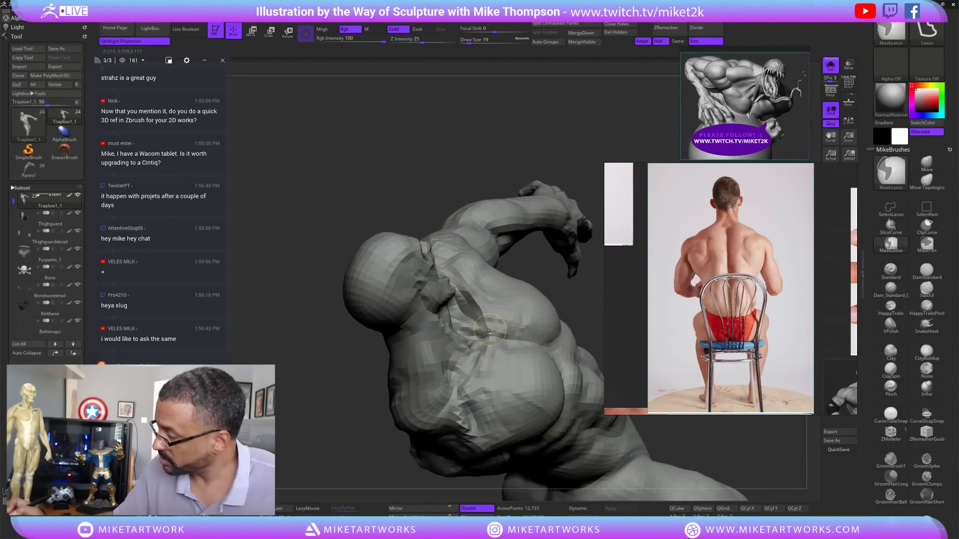
{"action": "mouse_move", "coordinate": [500, 340]}
{"action": "left_mouse_down"}
{"action": "mouse_move", "coordinate": [579, 384]}
{"action": "mouse_move", "coordinate": [513, 350]}
{"action": "left_mouse_up"}
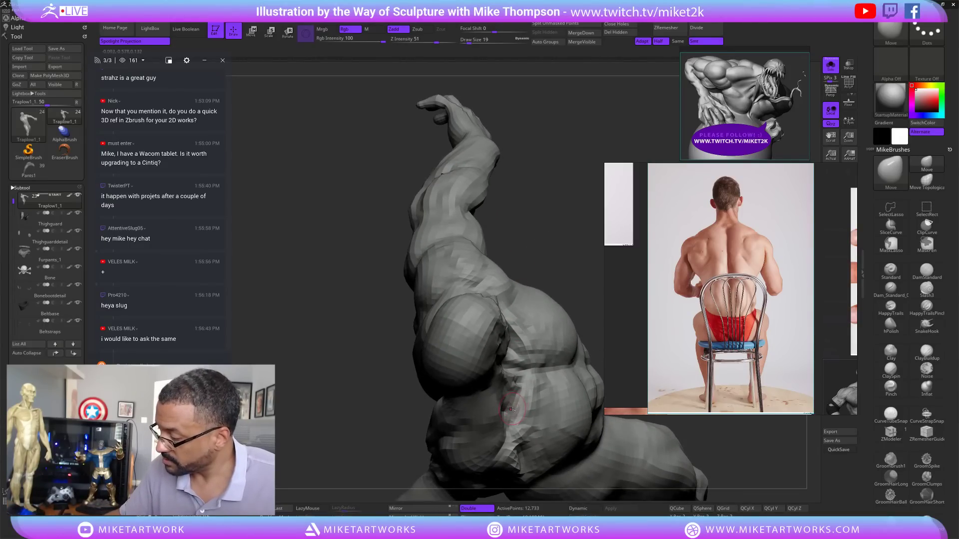
{"action": "mouse_move", "coordinate": [513, 395]}
{"action": "left_mouse_down"}
{"action": "mouse_move", "coordinate": [576, 334]}
{"action": "mouse_move", "coordinate": [536, 394]}
{"action": "left_mouse_up"}
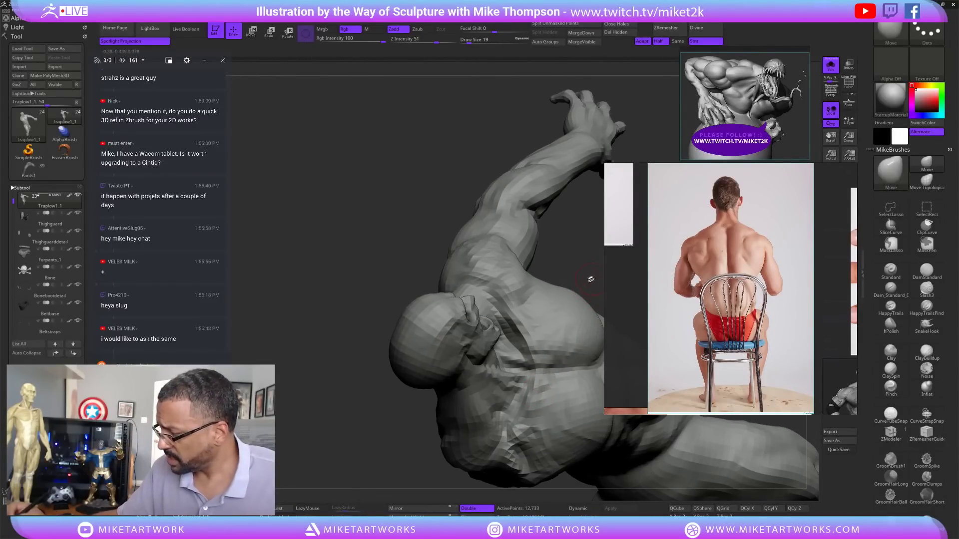
{"action": "mouse_move", "coordinate": [591, 279]}
{"action": "left_mouse_down"}
{"action": "mouse_move", "coordinate": [507, 231]}
{"action": "mouse_move", "coordinate": [554, 289]}
{"action": "mouse_move", "coordinate": [521, 338]}
{"action": "left_mouse_up"}
{"action": "key", "text": "s"}
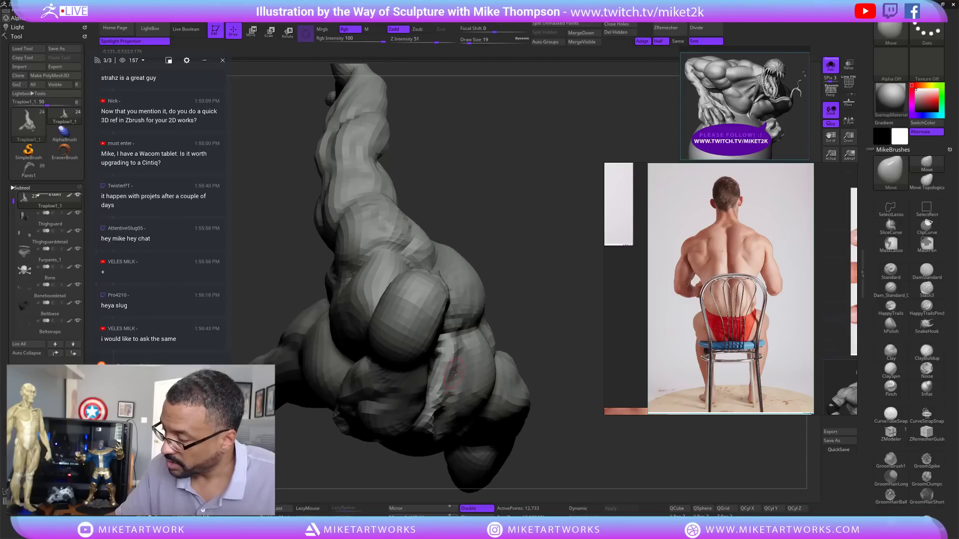
{"action": "mouse_move", "coordinate": [547, 298]}
{"action": "left_mouse_down"}
{"action": "mouse_move", "coordinate": [533, 288]}
{"action": "mouse_move", "coordinate": [443, 372]}
{"action": "left_mouse_up"}
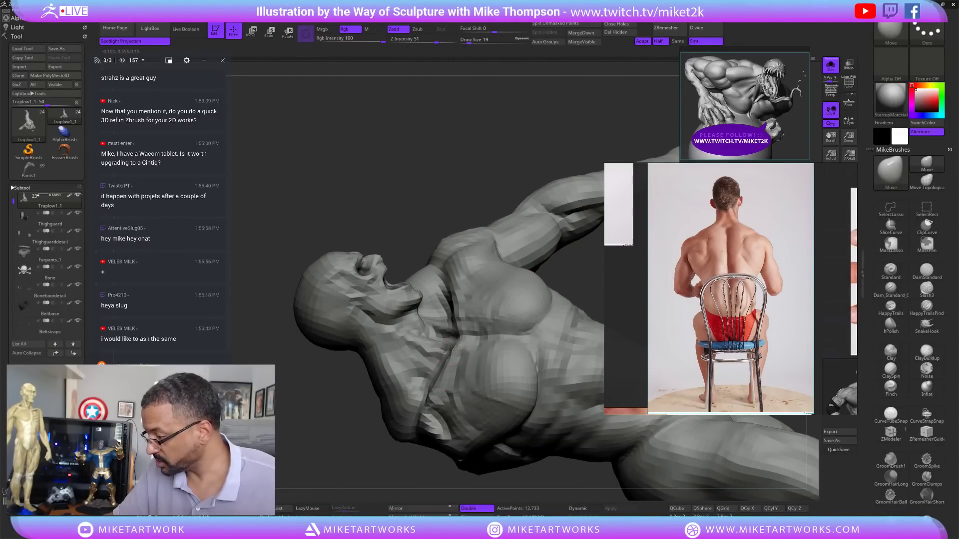
{"action": "mouse_move", "coordinate": [452, 351]}
{"action": "left_mouse_down"}
{"action": "mouse_move", "coordinate": [572, 283]}
{"action": "mouse_move", "coordinate": [409, 355]}
{"action": "left_mouse_up"}
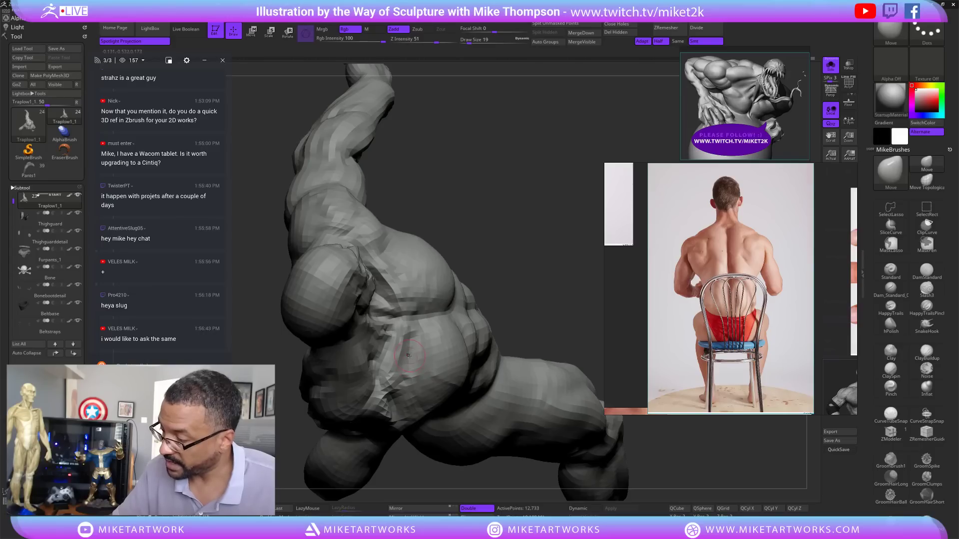
{"action": "mouse_move", "coordinate": [480, 275]}
{"action": "left_mouse_down"}
{"action": "mouse_move", "coordinate": [499, 280]}
{"action": "mouse_move", "coordinate": [527, 261]}
{"action": "left_mouse_up"}
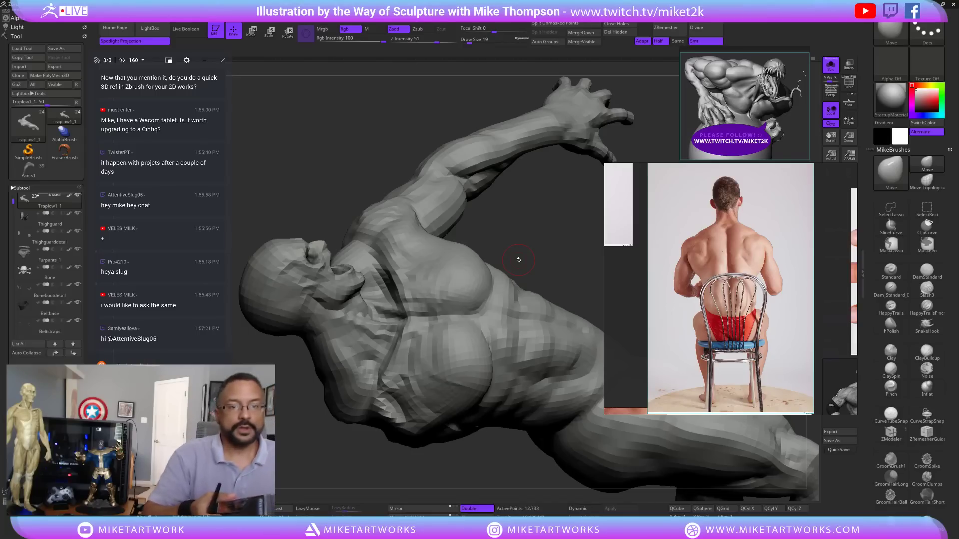
- Refine the outstretched arm's collarbone and upper pectoral with the Move brush, and smooth the surface
{"action": "scroll", "coordinate": [519, 259], "scroll_direction": "up", "scroll_amount": 2}
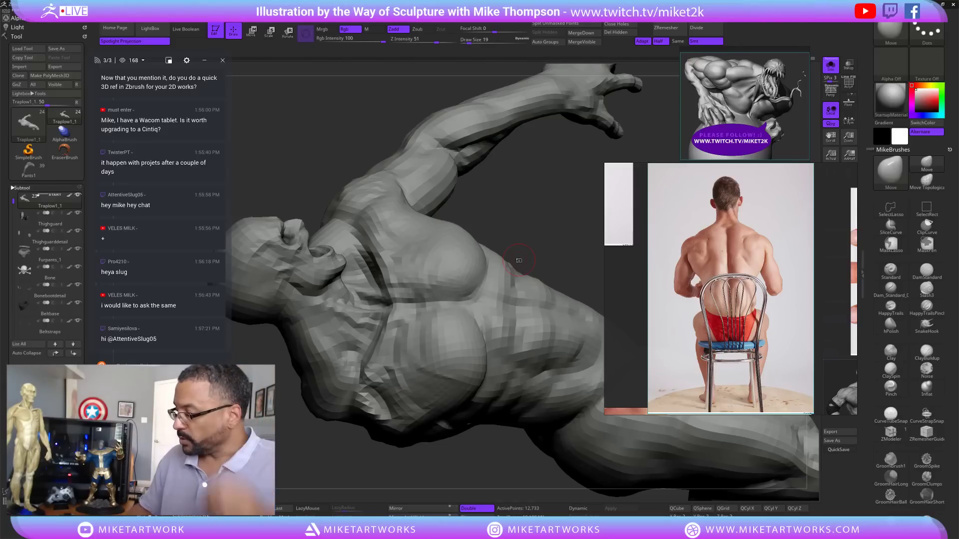
{"action": "mouse_move", "coordinate": [531, 218]}
{"action": "left_mouse_down"}
{"action": "mouse_move", "coordinate": [535, 199]}
{"action": "mouse_move", "coordinate": [533, 217]}
{"action": "mouse_move", "coordinate": [405, 280]}
{"action": "left_mouse_up"}
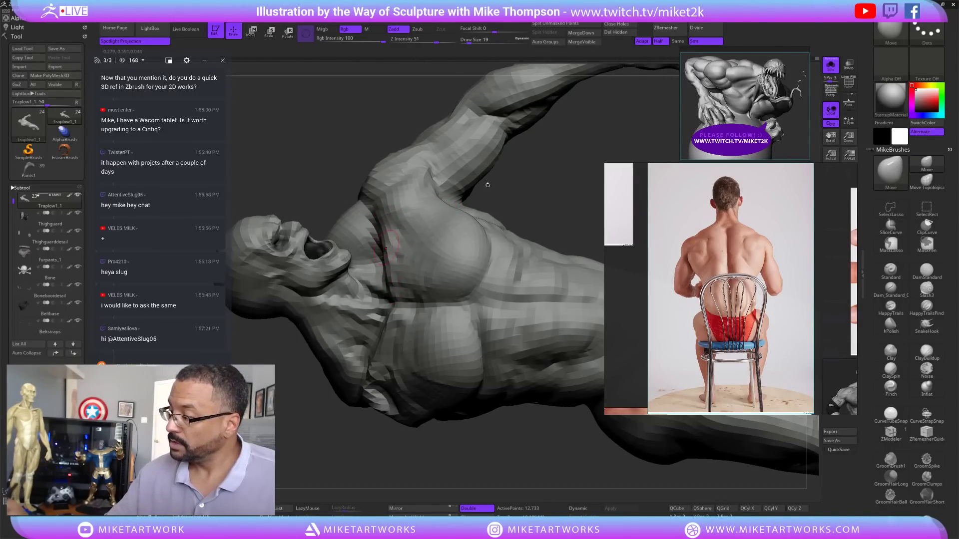
{"action": "mouse_move", "coordinate": [569, 177]}
{"action": "left_mouse_down"}
{"action": "mouse_move", "coordinate": [548, 181]}
{"action": "mouse_move", "coordinate": [408, 282]}
{"action": "left_mouse_up"}
{"action": "key", "text": "shift"}
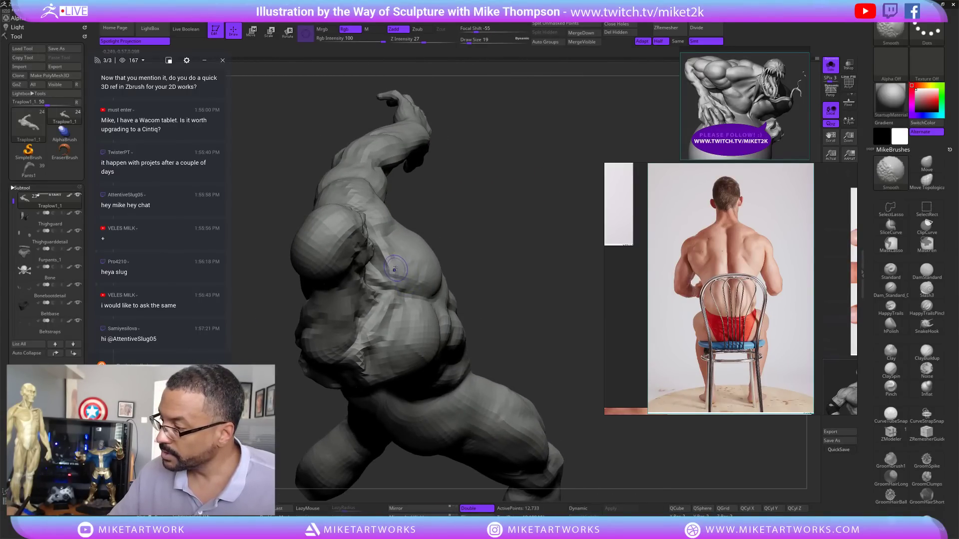
- Set the draw size to 45 and reshape the upper back between the shoulder blades
{"action": "mouse_move", "coordinate": [529, 145]}
{"action": "left_mouse_down"}
{"action": "mouse_move", "coordinate": [505, 286]}
{"action": "mouse_move", "coordinate": [520, 349]}
{"action": "mouse_move", "coordinate": [536, 353]}
{"action": "mouse_move", "coordinate": [523, 407]}
{"action": "mouse_move", "coordinate": [519, 376]}
{"action": "left_mouse_up"}
{"action": "key", "text": "s"}
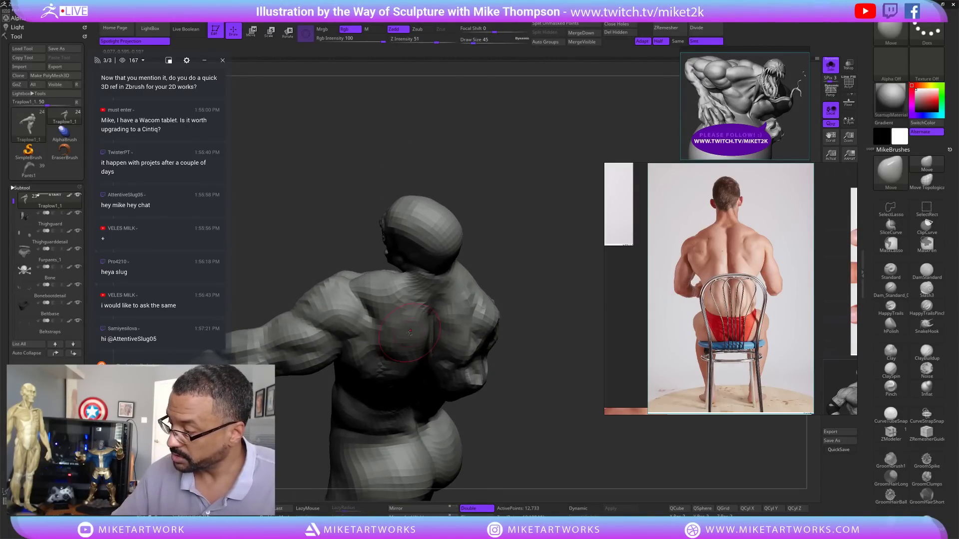
{"action": "mouse_move", "coordinate": [521, 294]}
{"action": "left_mouse_down"}
{"action": "mouse_move", "coordinate": [528, 227]}
{"action": "mouse_move", "coordinate": [545, 251]}
{"action": "mouse_move", "coordinate": [532, 256]}
{"action": "mouse_move", "coordinate": [560, 245]}
{"action": "mouse_move", "coordinate": [509, 260]}
{"action": "mouse_move", "coordinate": [496, 283]}
{"action": "left_mouse_up"}
- Set the draw size to 13, then refine and smooth the upper spine groove and the trapezius at the base of the neck
{"action": "key", "text": "s"}
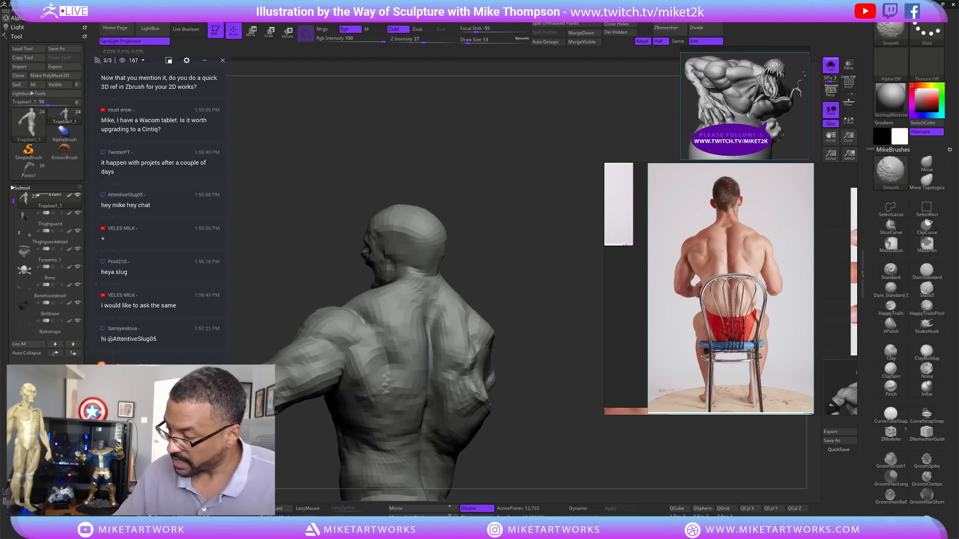
{"action": "left_click_drag", "start_coordinate": [538, 265], "coordinate": [498, 259]}
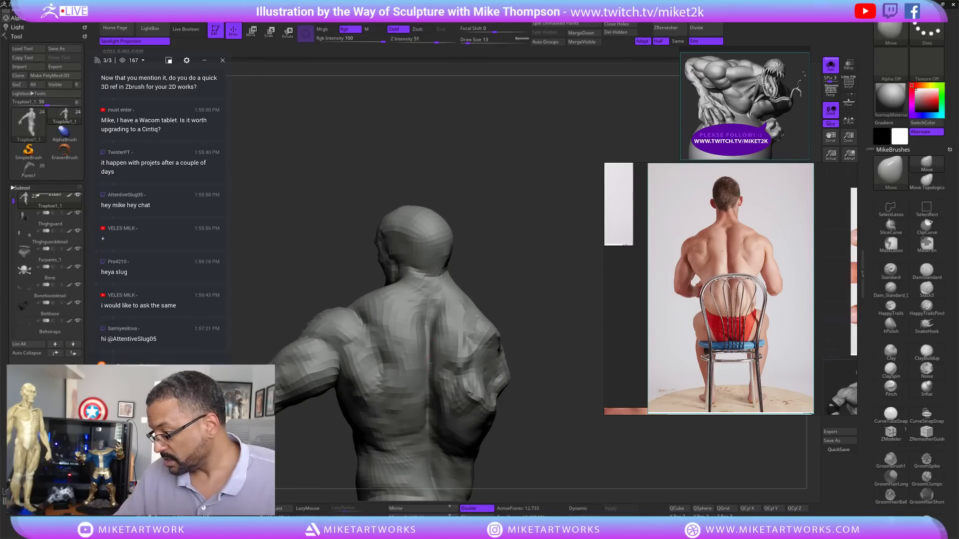
{"action": "left_click_drag", "start_coordinate": [533, 281], "coordinate": [510, 271]}
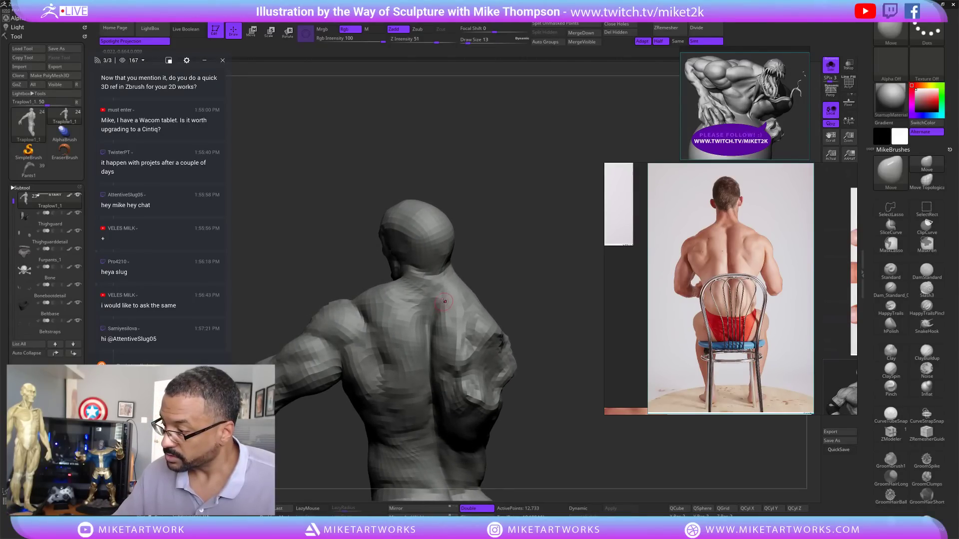
{"action": "left_click_drag", "start_coordinate": [443, 305], "coordinate": [436, 315], "text": "shift"}
{"action": "left_click_drag", "start_coordinate": [517, 245], "coordinate": [532, 254]}
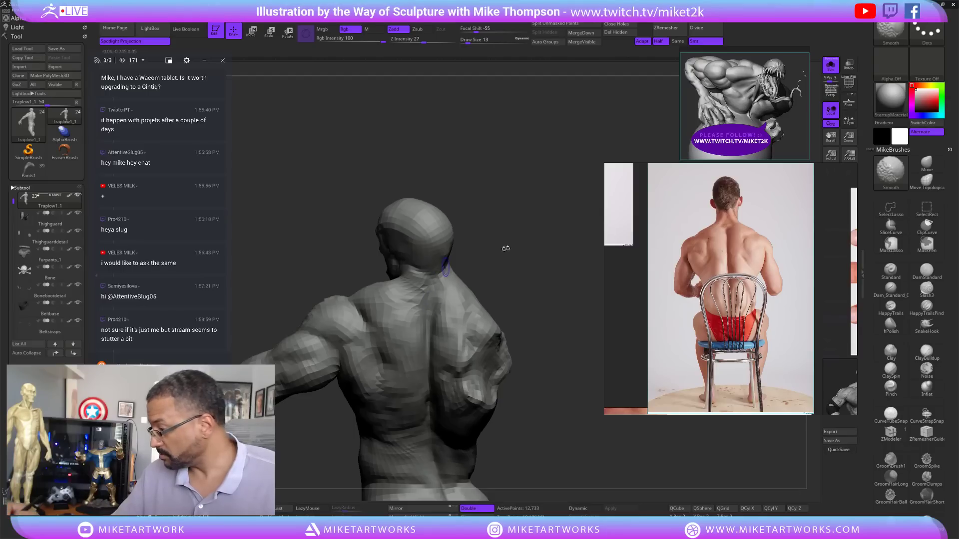
{"action": "left_click_drag", "start_coordinate": [505, 249], "coordinate": [523, 247]}
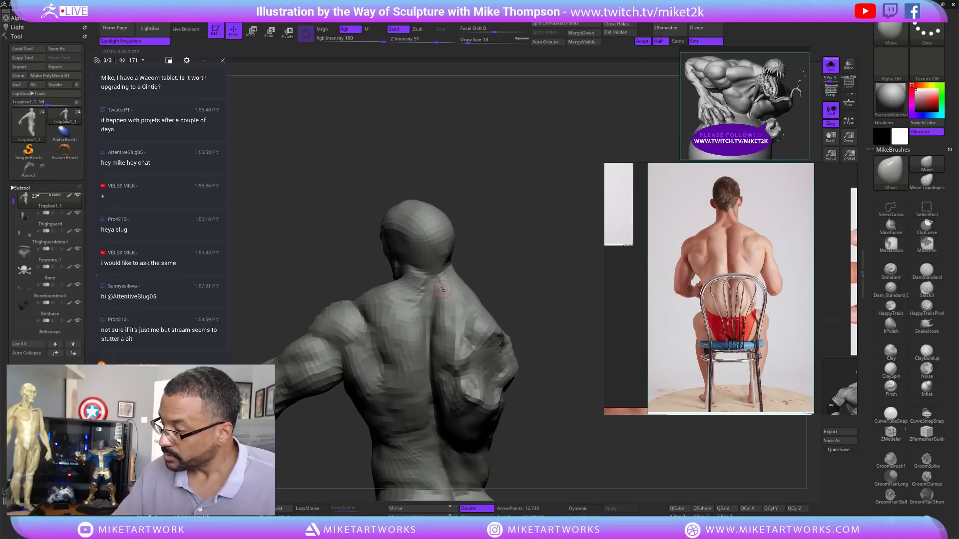
{"action": "left_click_drag", "start_coordinate": [513, 252], "coordinate": [559, 154]}
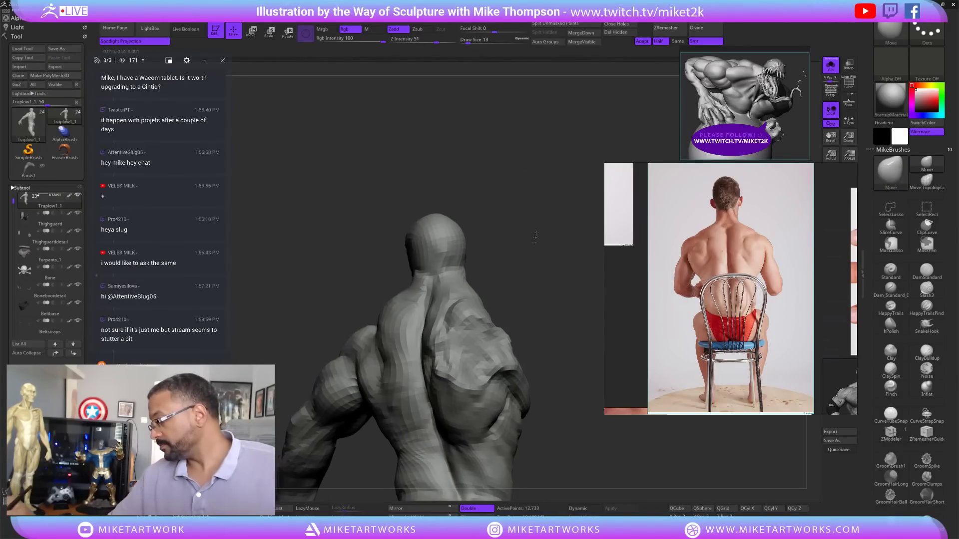
- Examine the back, neck and shoulder blades from several angles against the seated back-view photo
{"action": "left_click_drag", "start_coordinate": [535, 237], "coordinate": [522, 272]}
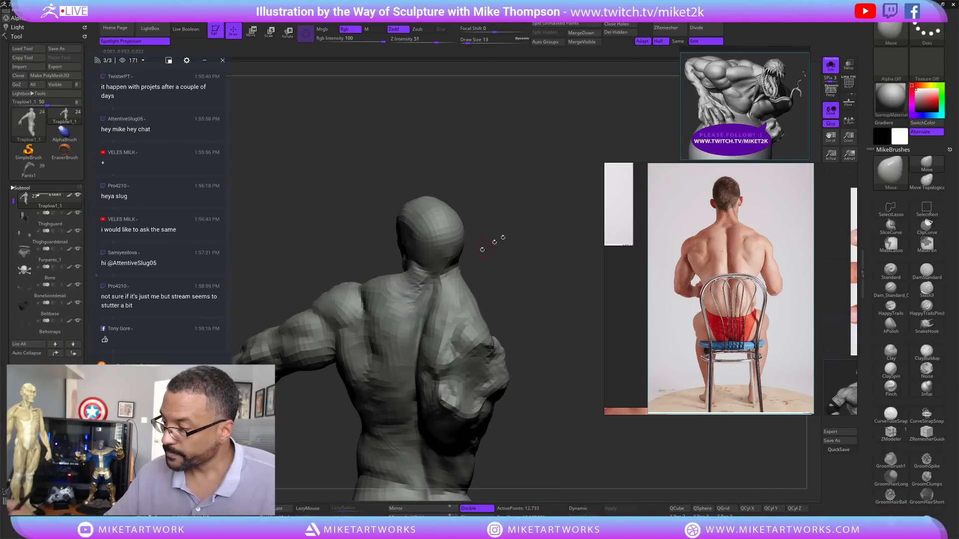
{"action": "left_click_drag", "start_coordinate": [517, 239], "coordinate": [514, 222]}
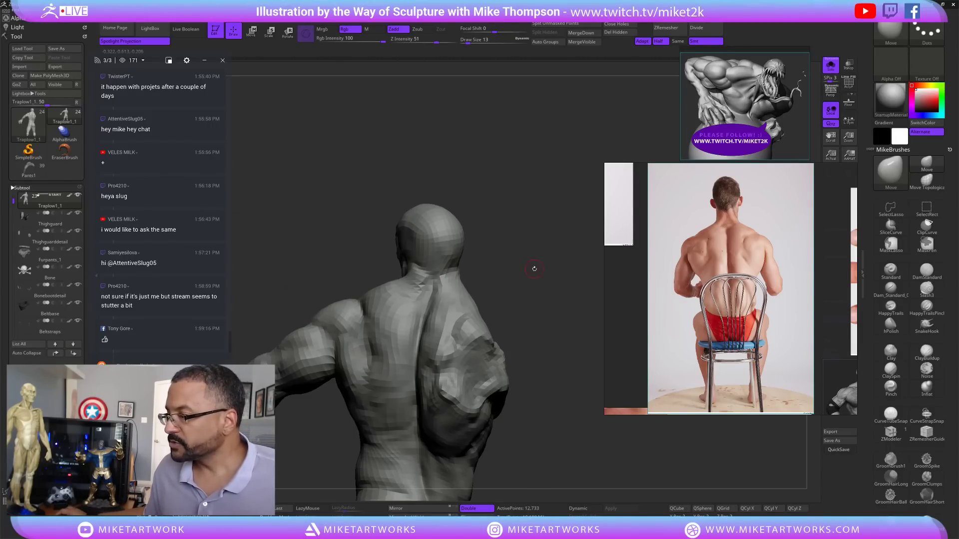
{"action": "left_click_drag", "start_coordinate": [528, 272], "coordinate": [528, 304]}
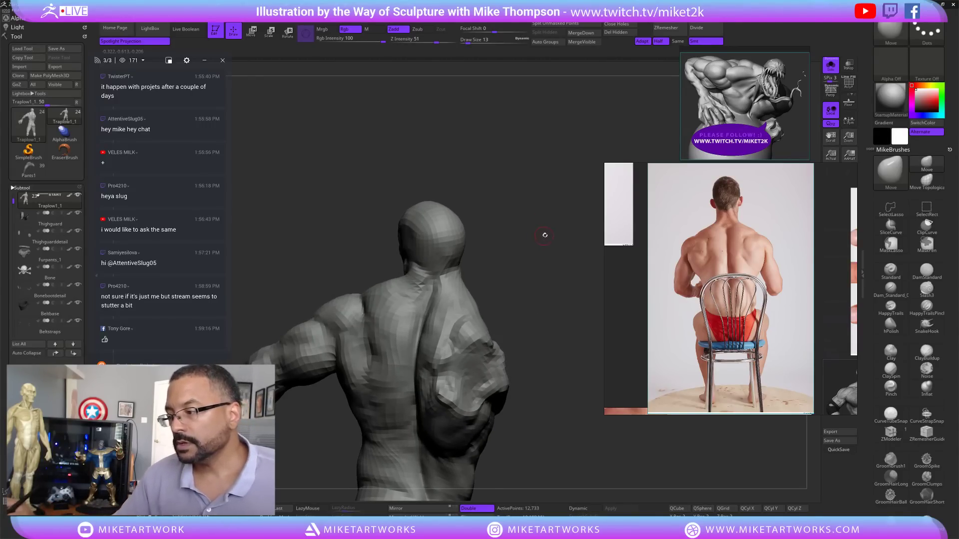
{"action": "left_click_drag", "start_coordinate": [543, 233], "coordinate": [550, 237]}
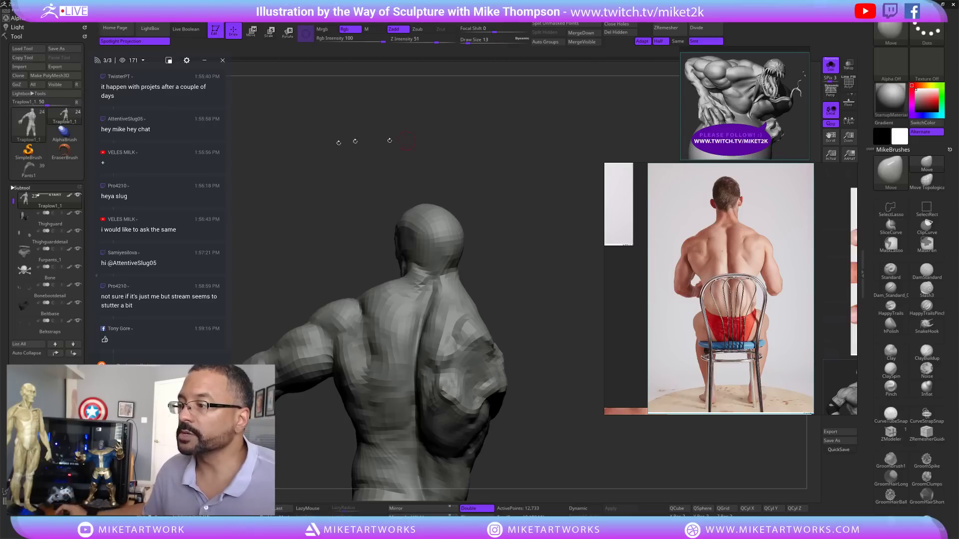
{"action": "scroll", "coordinate": [130, 162], "scroll_direction": "up", "scroll_amount": 2}
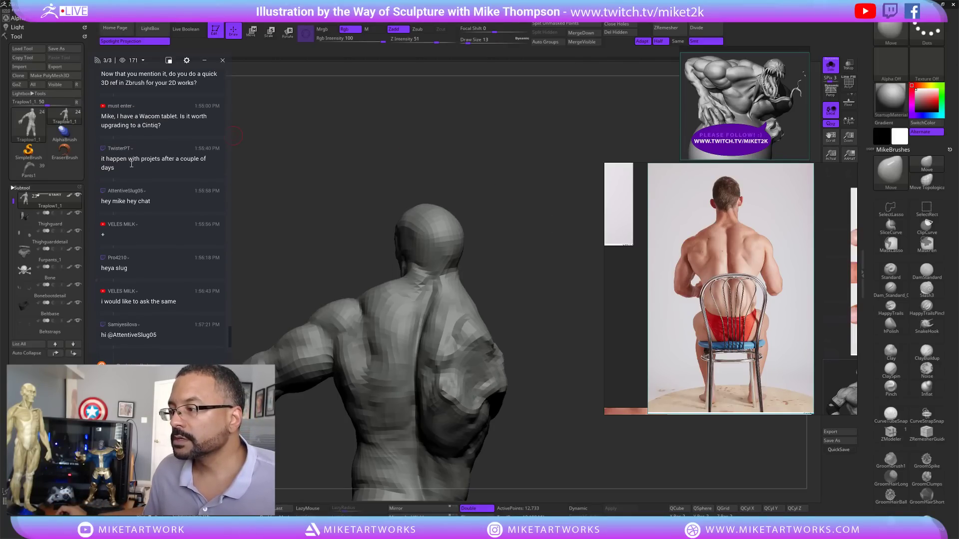
{"action": "scroll", "coordinate": [131, 164], "scroll_direction": "up", "scroll_amount": 3}
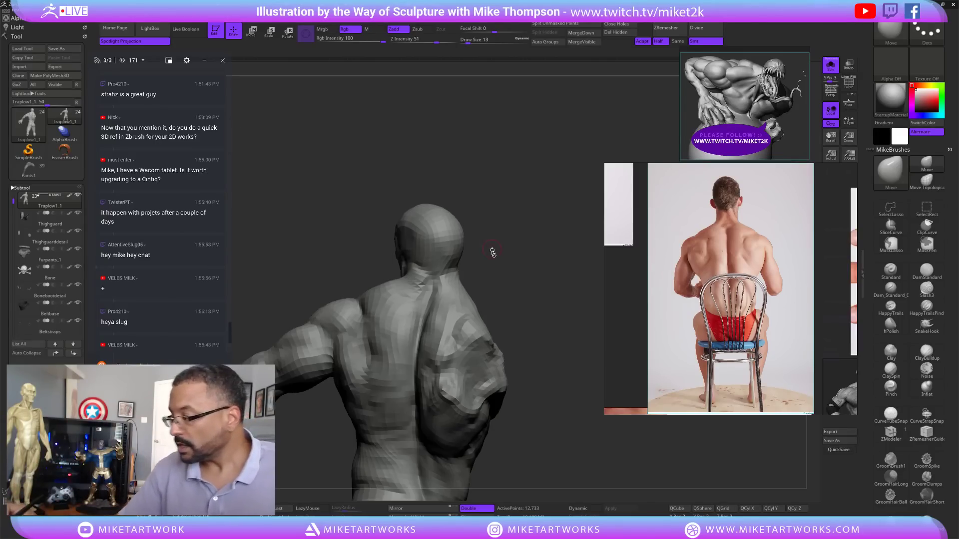
{"action": "left_click_drag", "start_coordinate": [493, 253], "coordinate": [511, 252]}
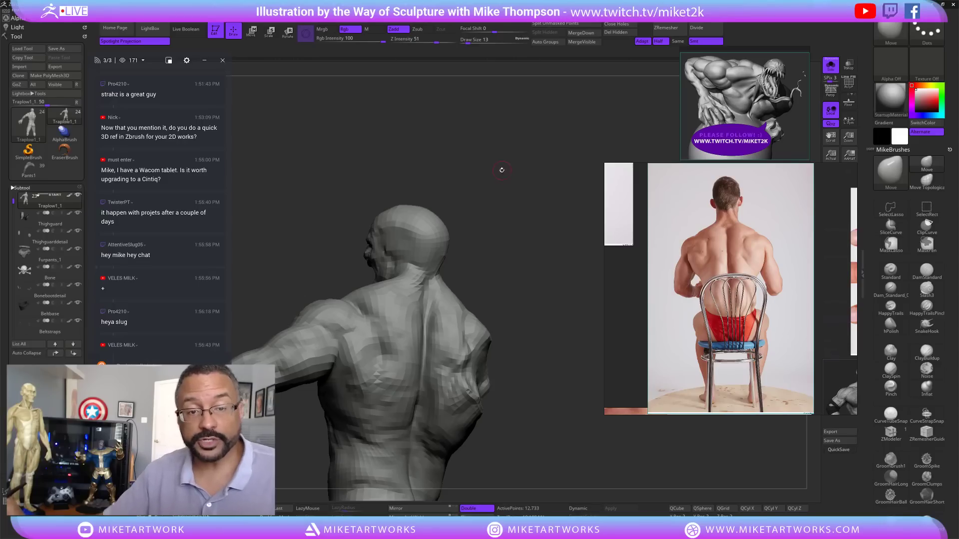
{"action": "left_click_drag", "start_coordinate": [513, 214], "coordinate": [507, 238]}
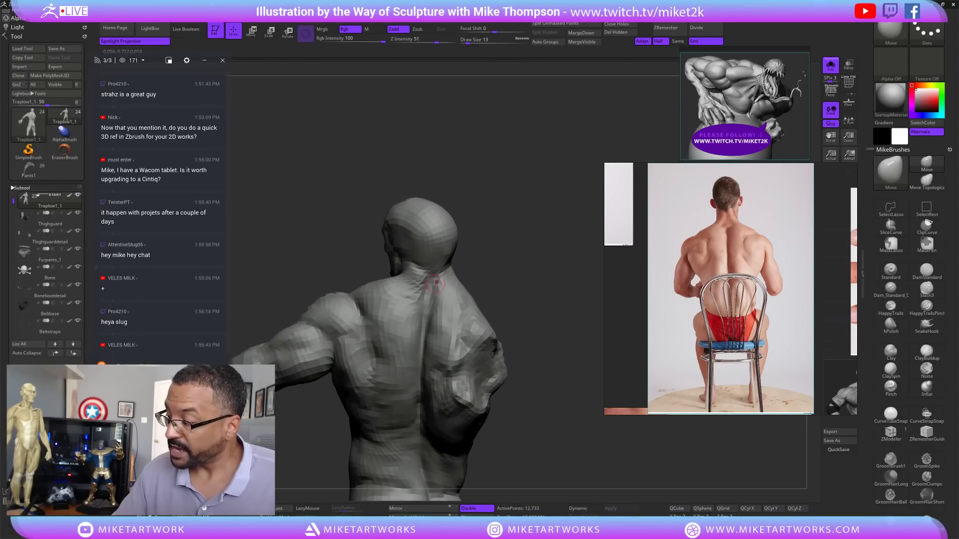
- Refine and smooth the base of the neck and the groove running down the upper spine
{"action": "right_click_drag", "start_coordinate": [436, 276], "coordinate": [443, 270]}
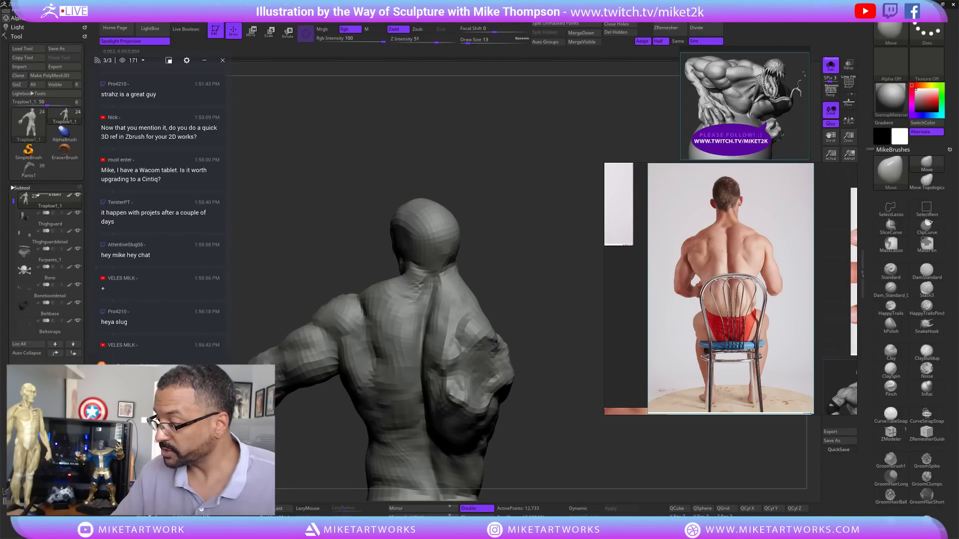
{"action": "right_click_drag", "start_coordinate": [531, 230], "coordinate": [523, 230]}
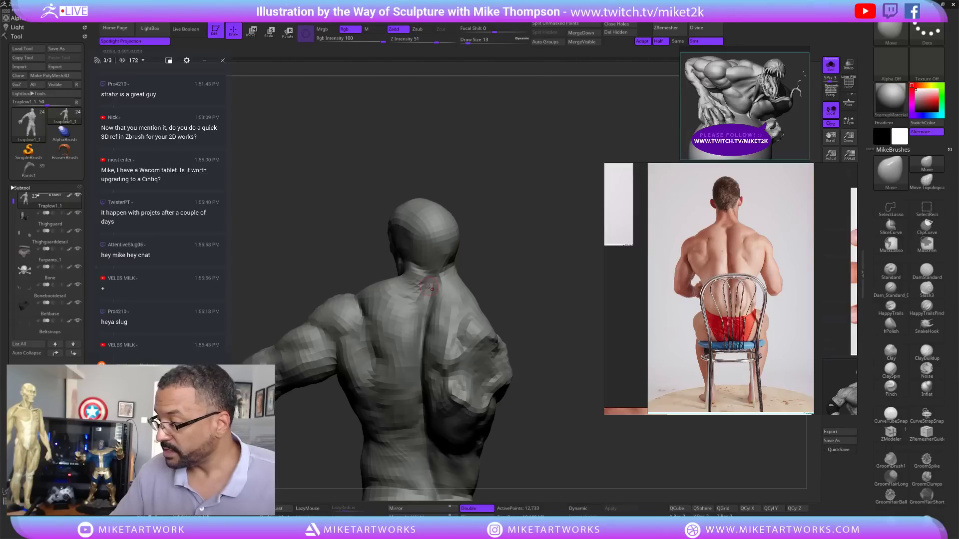
{"action": "right_click_drag", "start_coordinate": [433, 277], "coordinate": [433, 284]}
{"action": "key", "text": "shift"}
{"action": "mouse_move", "coordinate": [429, 314]}
{"action": "left_mouse_down", "text": "shift"}
{"action": "mouse_move", "coordinate": [427, 326]}
{"action": "mouse_move", "coordinate": [417, 307]}
{"action": "left_mouse_up", "text": "shift"}
{"action": "mouse_move", "coordinate": [517, 226]}
{"action": "right_mouse_down"}
{"action": "mouse_move", "coordinate": [509, 241]}
{"action": "mouse_move", "coordinate": [487, 247]}
{"action": "right_mouse_up"}
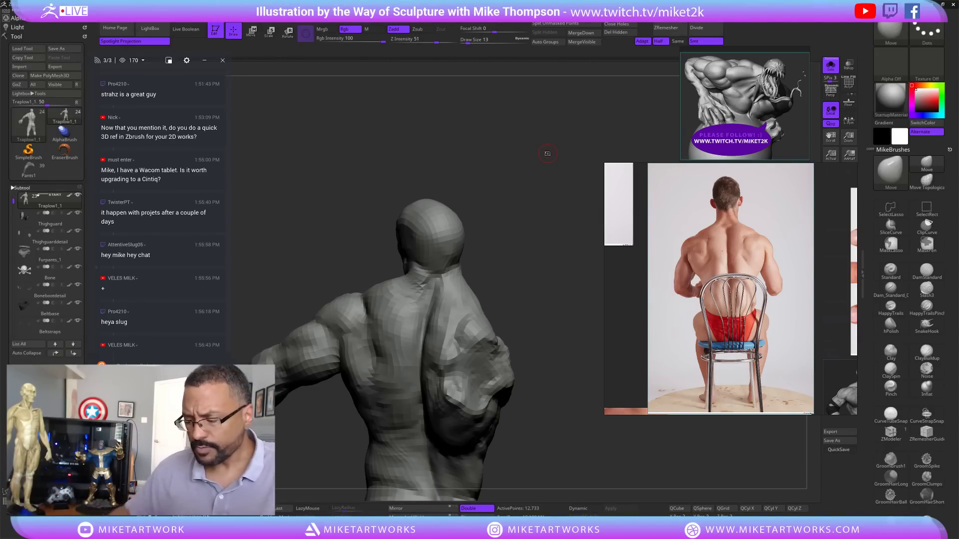
- Smooth the trapezius and the side of the neck above the collarbone on the raised-shoulder side
{"action": "left_click_drag", "start_coordinate": [536, 265], "coordinate": [494, 265]}
{"action": "mouse_move", "coordinate": [500, 257]}
{"action": "left_mouse_down"}
{"action": "mouse_move", "coordinate": [560, 218]}
{"action": "mouse_move", "coordinate": [576, 223]}
{"action": "mouse_move", "coordinate": [549, 252]}
{"action": "mouse_move", "coordinate": [550, 225]}
{"action": "mouse_move", "coordinate": [561, 221]}
{"action": "mouse_move", "coordinate": [562, 238]}
{"action": "mouse_move", "coordinate": [547, 215]}
{"action": "mouse_move", "coordinate": [555, 209]}
{"action": "mouse_move", "coordinate": [516, 211]}
{"action": "mouse_move", "coordinate": [555, 215]}
{"action": "mouse_move", "coordinate": [547, 217]}
{"action": "left_mouse_up"}
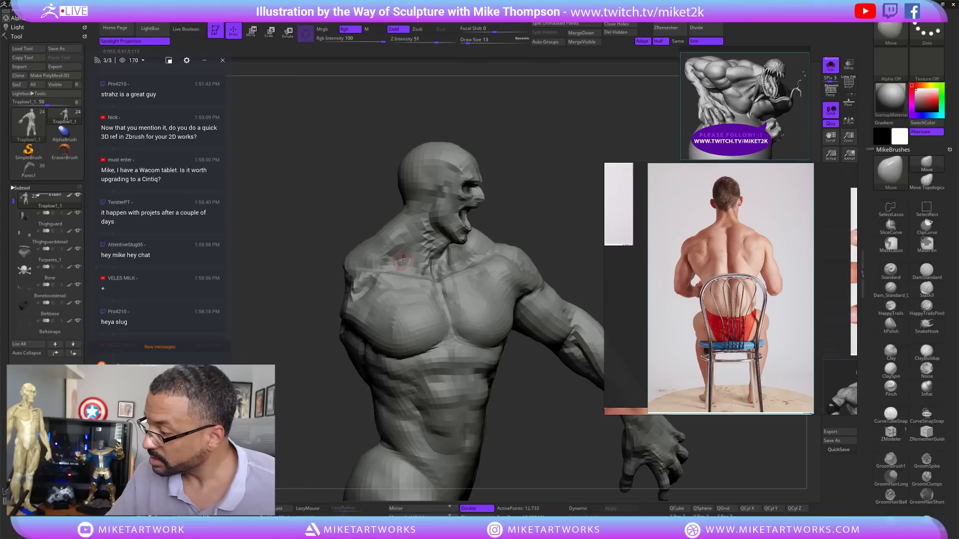
{"action": "key", "text": "shift"}
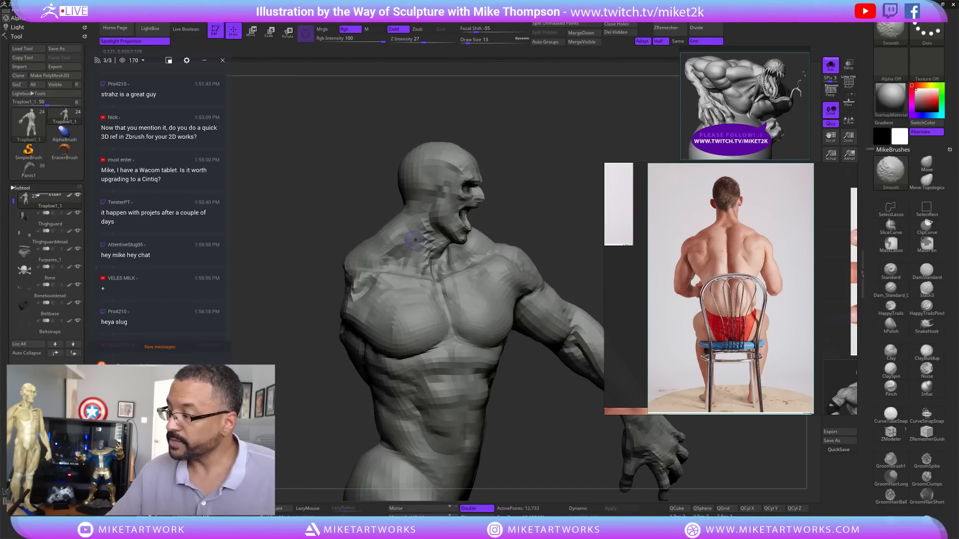
{"action": "left_click_drag", "start_coordinate": [581, 165], "coordinate": [554, 164]}
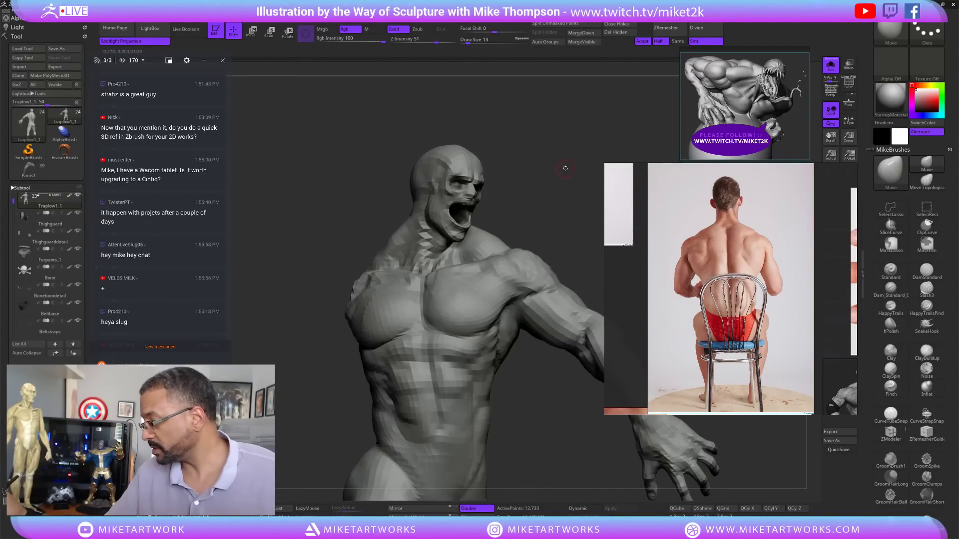
{"action": "left_click_drag", "start_coordinate": [490, 191], "coordinate": [520, 182]}
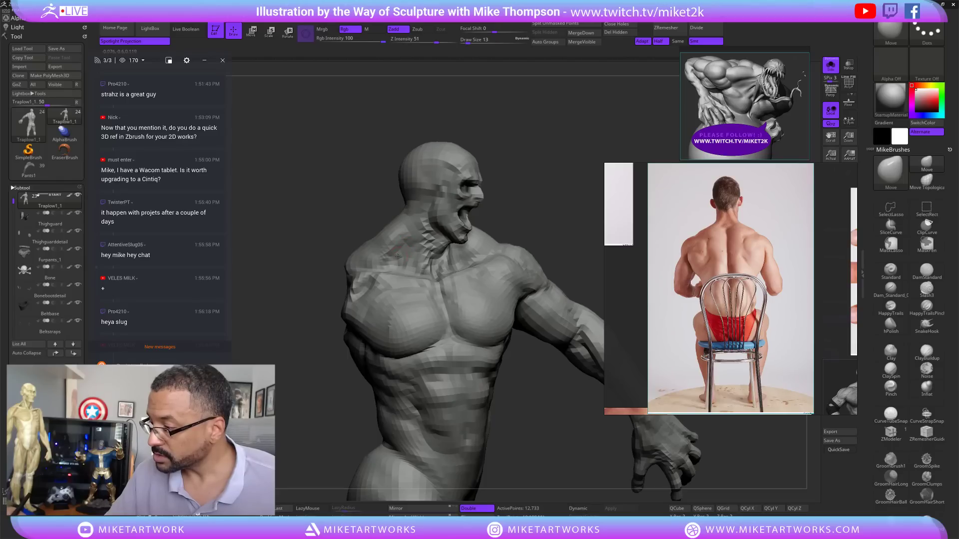
{"action": "key", "text": "shift"}
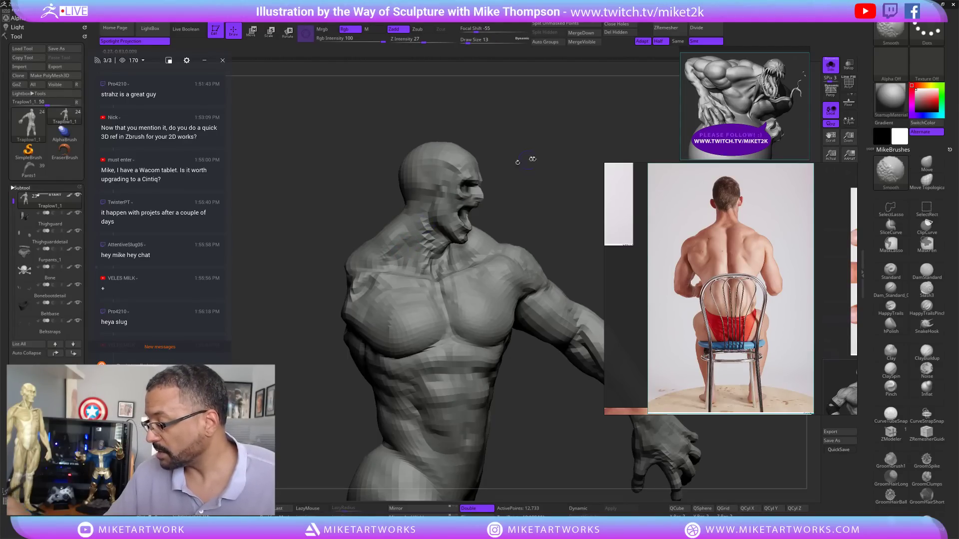
{"action": "mouse_move", "coordinate": [532, 158]}
{"action": "left_mouse_down"}
{"action": "mouse_move", "coordinate": [520, 161]}
{"action": "mouse_move", "coordinate": [550, 168]}
{"action": "mouse_move", "coordinate": [390, 253]}
{"action": "left_mouse_up"}
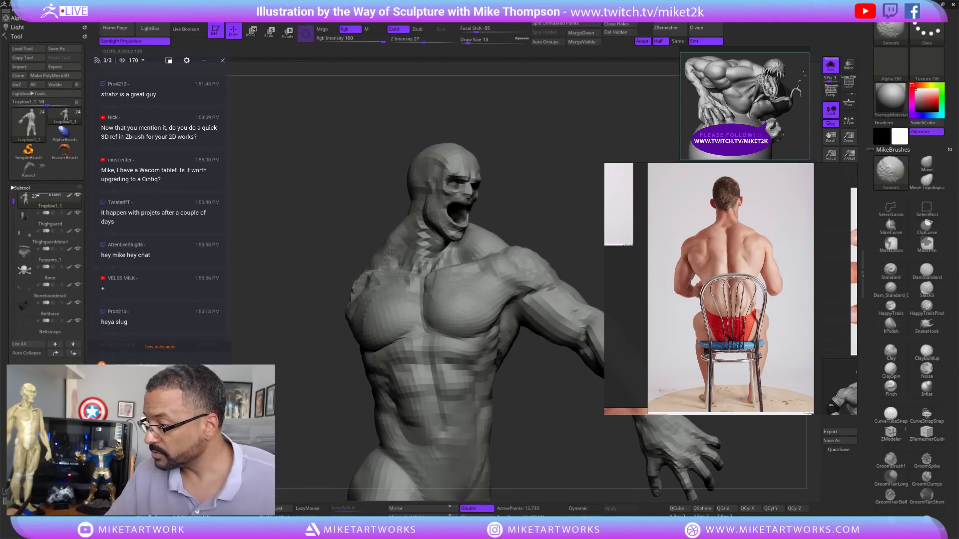
{"action": "mouse_move", "coordinate": [583, 161]}
{"action": "left_mouse_down"}
{"action": "mouse_move", "coordinate": [556, 171]}
{"action": "mouse_move", "coordinate": [565, 159]}
{"action": "left_mouse_up"}
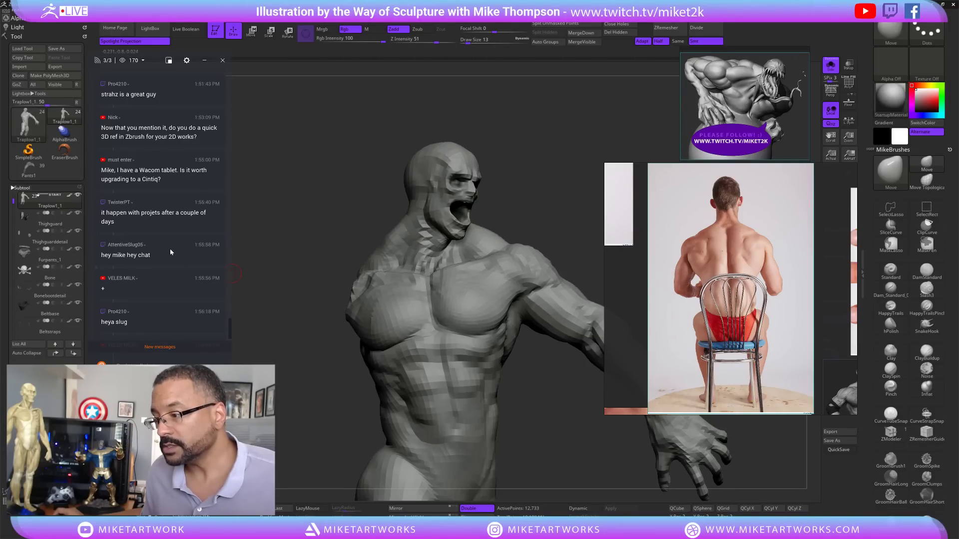
{"action": "scroll", "coordinate": [170, 253], "scroll_direction": "down", "scroll_amount": 2}
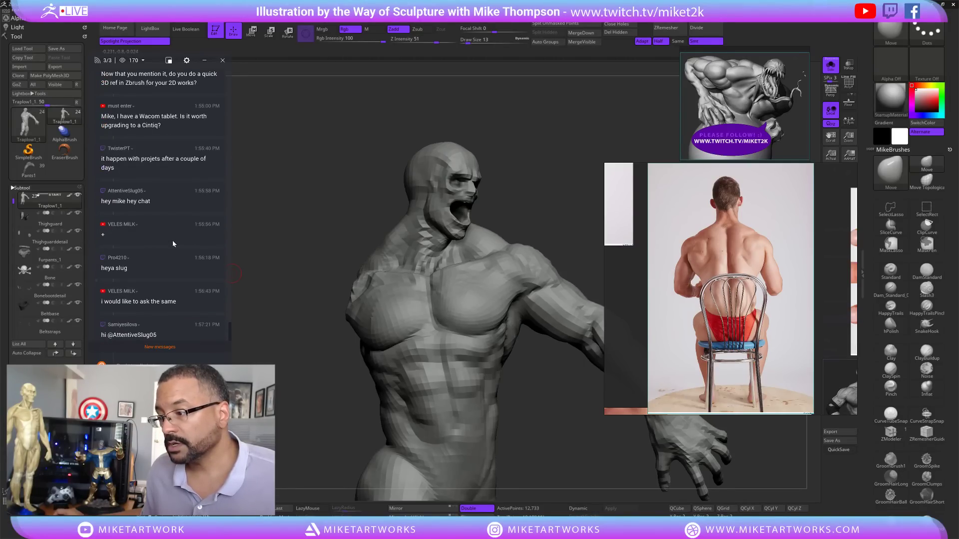
{"action": "scroll", "coordinate": [172, 241], "scroll_direction": "down", "scroll_amount": 3}
{"action": "scroll", "coordinate": [174, 242], "scroll_direction": "down", "scroll_amount": 1}
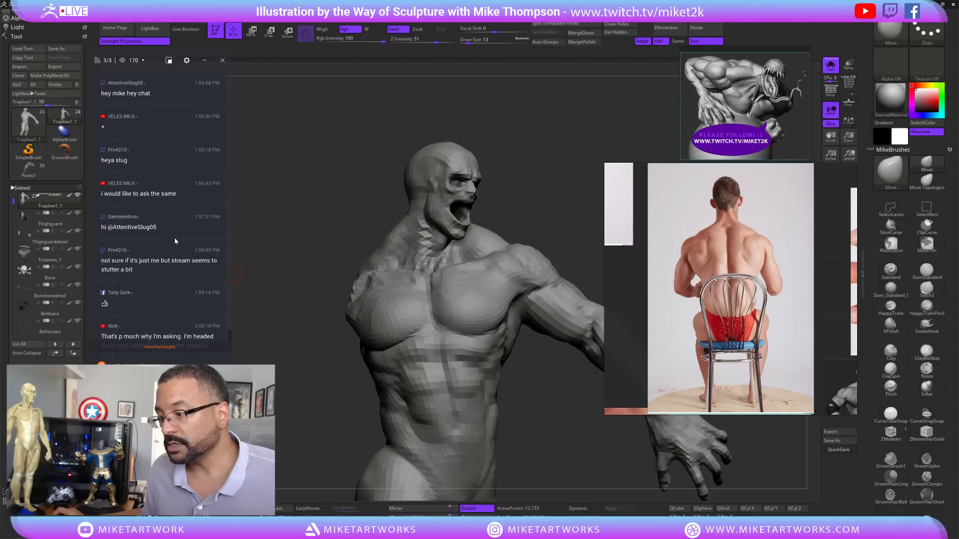
{"action": "scroll", "coordinate": [175, 241], "scroll_direction": "down", "scroll_amount": 1}
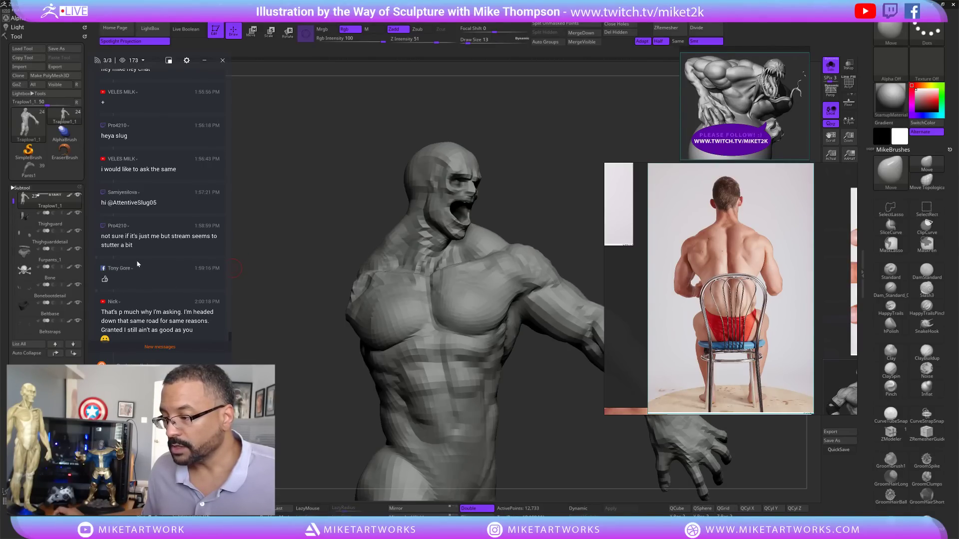
- Save the current state of the sculpt
{"action": "mouse_move", "coordinate": [530, 403]}
{"action": "left_mouse_down"}
{"action": "mouse_move", "coordinate": [557, 425]}
{"action": "mouse_move", "coordinate": [525, 385]}
{"action": "left_mouse_up"}
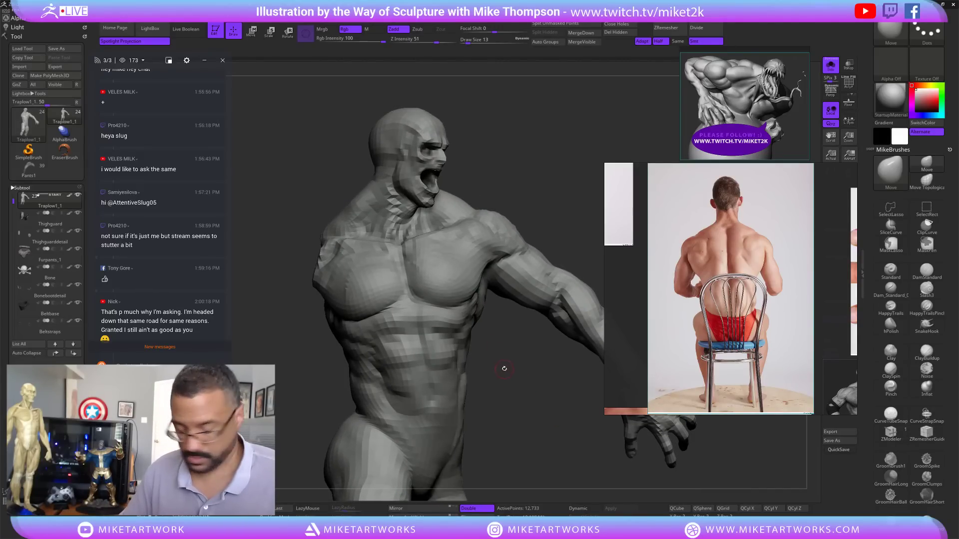
{"action": "key", "text": "ctrl+s"}
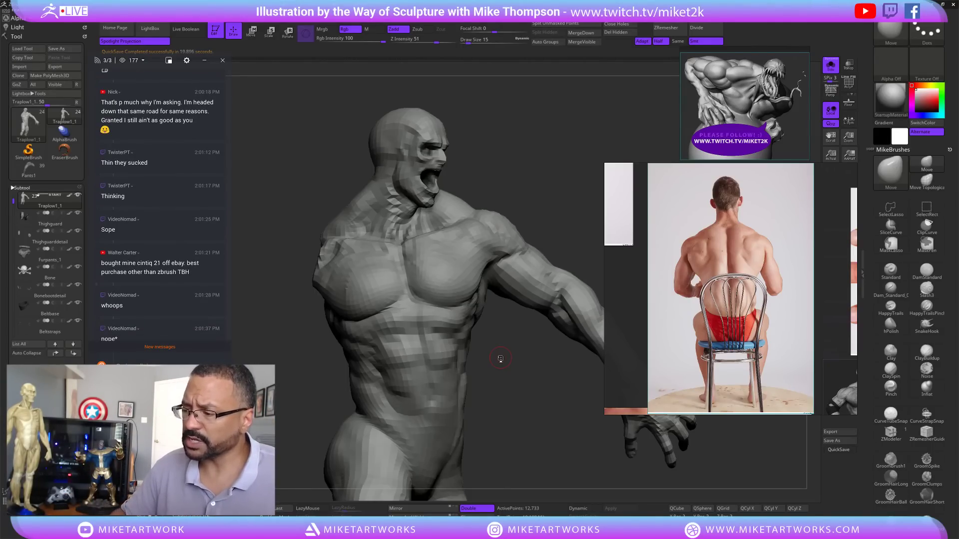
{"action": "left_click_drag", "start_coordinate": [520, 385], "coordinate": [521, 389]}
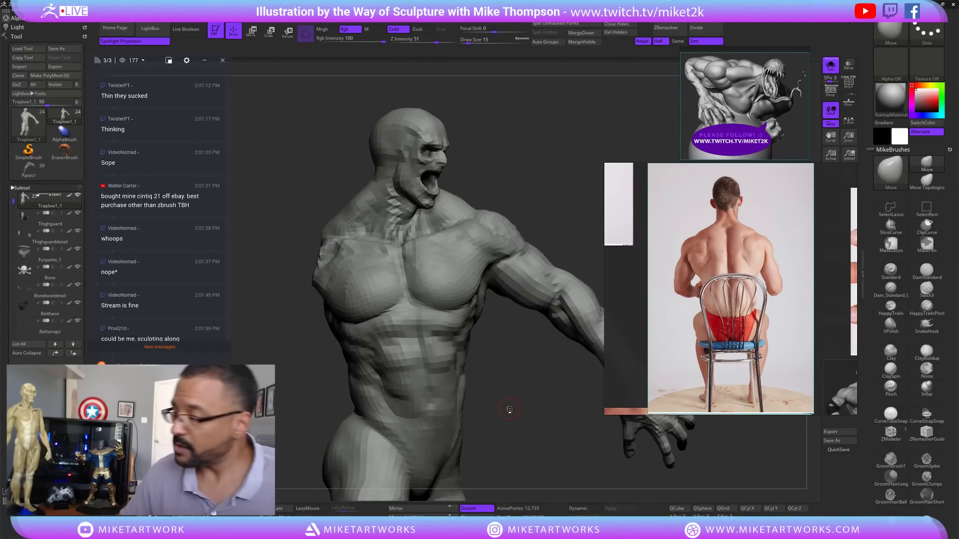
- Raise the figure's subdivision by two levels to bring back the fine surface detail
{"action": "mouse_move", "coordinate": [516, 393]}
{"action": "left_mouse_down"}
{"action": "mouse_move", "coordinate": [515, 370]}
{"action": "mouse_move", "coordinate": [477, 337]}
{"action": "left_mouse_up"}
{"action": "key", "text": "shift"}
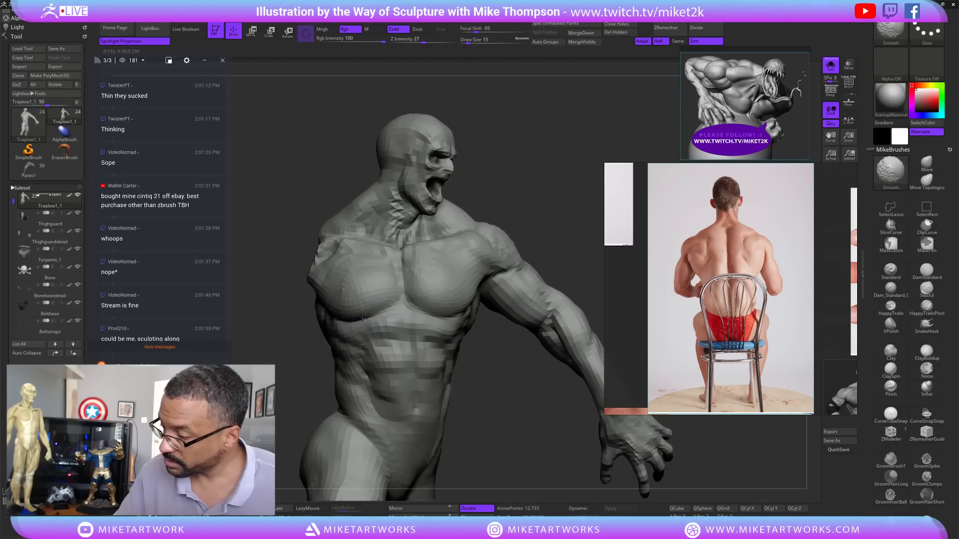
{"action": "mouse_move", "coordinate": [512, 387]}
{"action": "left_mouse_down"}
{"action": "mouse_move", "coordinate": [524, 446]}
{"action": "mouse_move", "coordinate": [533, 394]}
{"action": "mouse_move", "coordinate": [520, 410]}
{"action": "mouse_move", "coordinate": [531, 403]}
{"action": "left_mouse_up"}
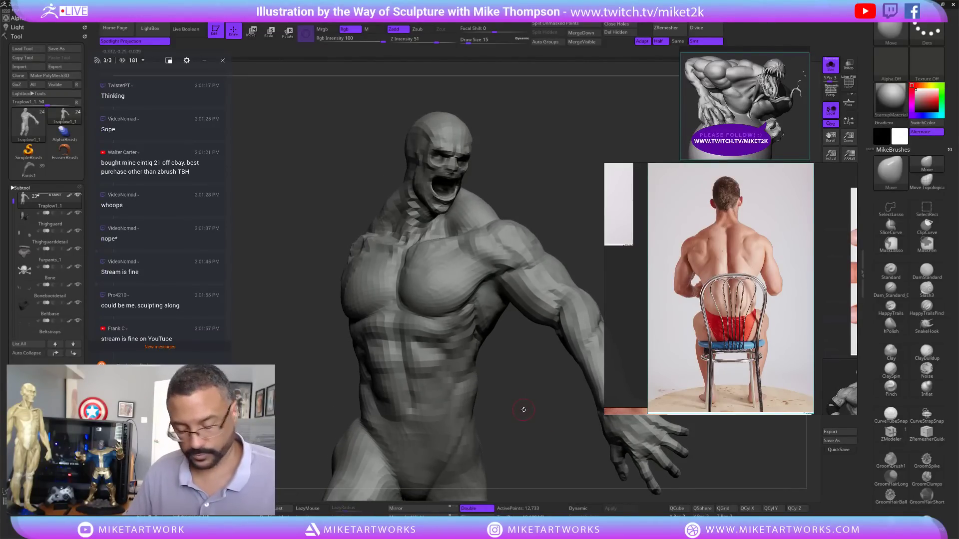
{"action": "key", "text": "d"}
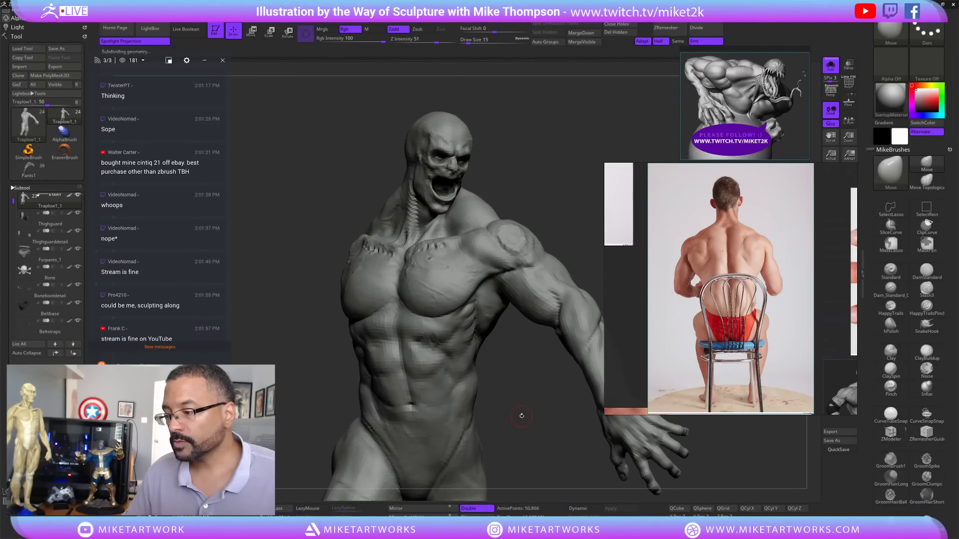
{"action": "key", "text": "d"}
- Smooth the fine surface texture on the pectorals and chest at the higher subdivision level
{"action": "mouse_move", "coordinate": [532, 419]}
{"action": "left_mouse_down"}
{"action": "mouse_move", "coordinate": [533, 429]}
{"action": "mouse_move", "coordinate": [526, 423]}
{"action": "left_mouse_up"}
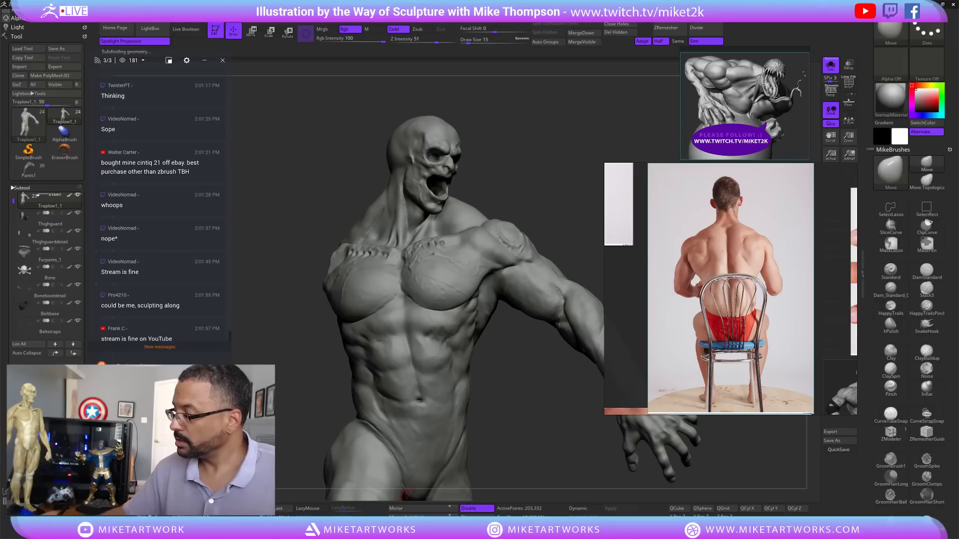
{"action": "left_click_drag", "start_coordinate": [524, 424], "coordinate": [537, 423]}
{"action": "left_click_drag", "start_coordinate": [387, 305], "coordinate": [382, 308], "text": "shift"}
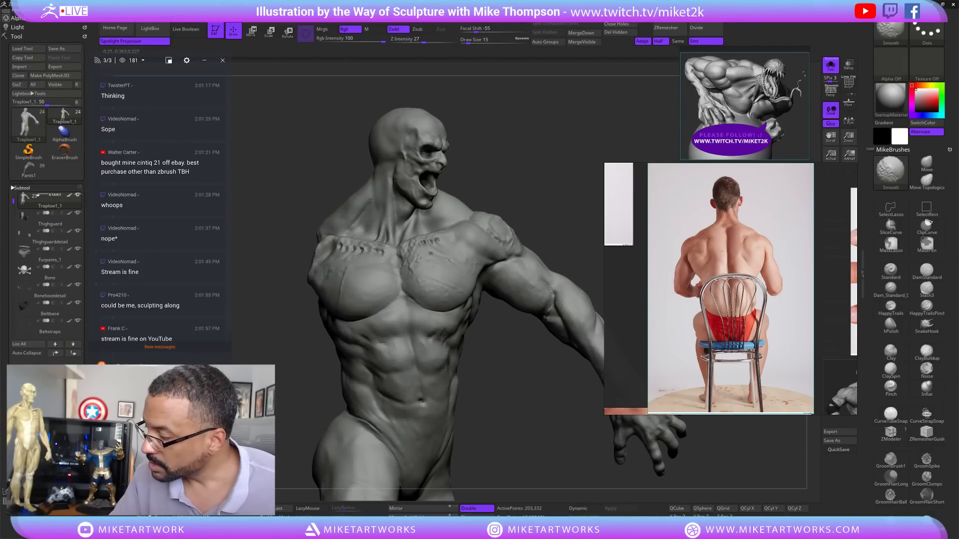
{"action": "right_click_drag", "start_coordinate": [353, 323], "coordinate": [421, 307]}
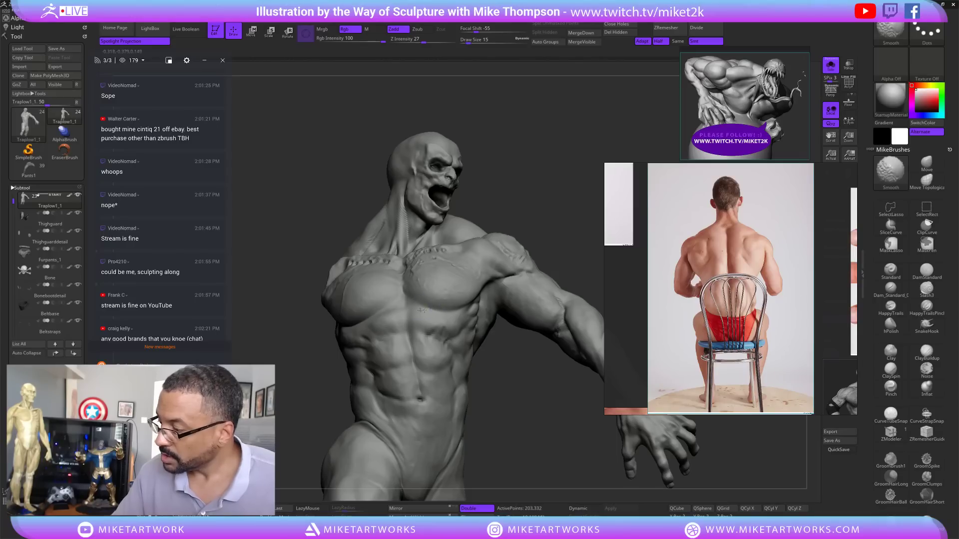
{"action": "mouse_move", "coordinate": [505, 424]}
{"action": "left_mouse_down"}
{"action": "mouse_move", "coordinate": [522, 421]}
{"action": "mouse_move", "coordinate": [519, 392]}
{"action": "mouse_move", "coordinate": [499, 402]}
{"action": "mouse_move", "coordinate": [527, 405]}
{"action": "mouse_move", "coordinate": [514, 396]}
{"action": "left_mouse_up"}
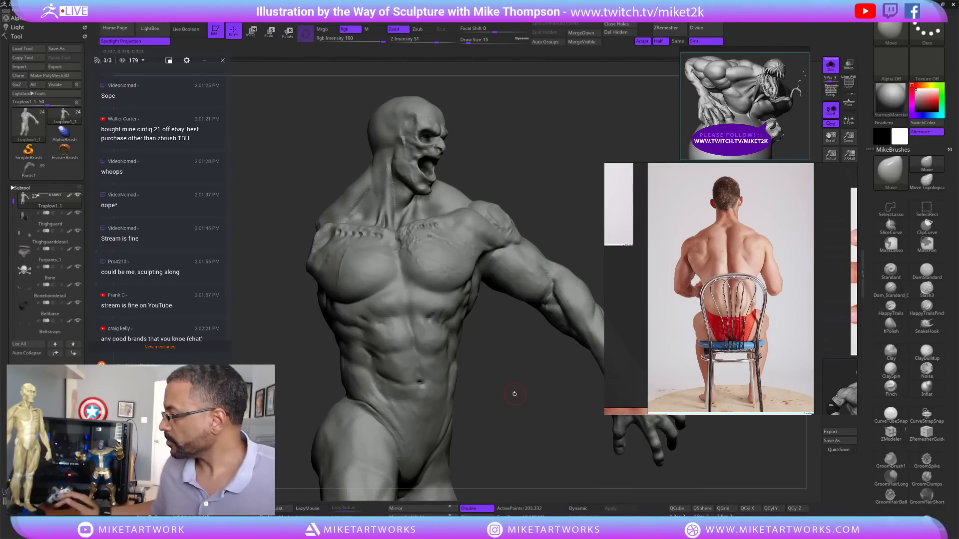
- Choose the DamStandard brush for the back and lower the figure's subdivision by two levels
{"action": "mouse_move", "coordinate": [512, 462]}
{"action": "left_mouse_down"}
{"action": "mouse_move", "coordinate": [379, 394]}
{"action": "mouse_move", "coordinate": [402, 387]}
{"action": "mouse_move", "coordinate": [577, 411]}
{"action": "mouse_move", "coordinate": [568, 392]}
{"action": "left_mouse_up"}
{"action": "left_click_drag", "start_coordinate": [541, 319], "coordinate": [542, 324]}
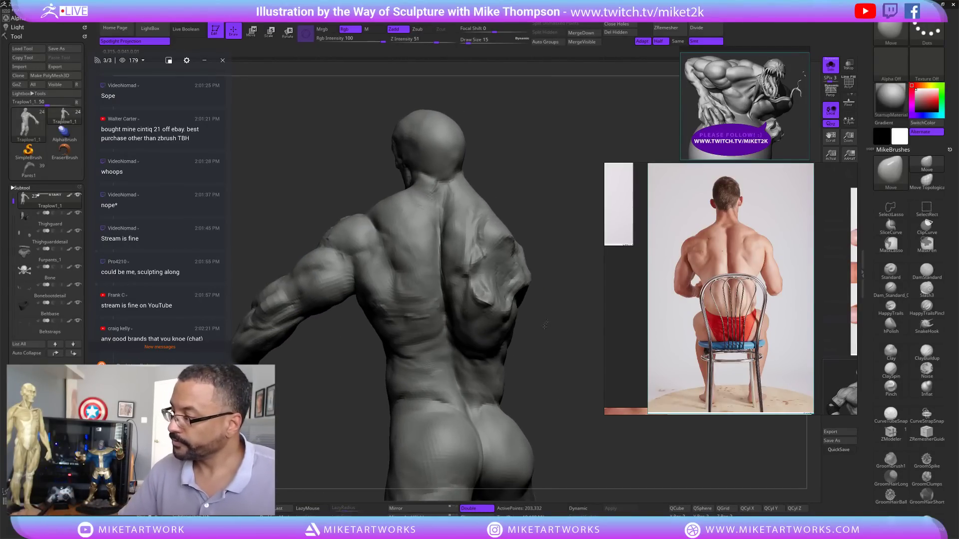
{"action": "left_click_drag", "start_coordinate": [545, 382], "coordinate": [569, 362]}
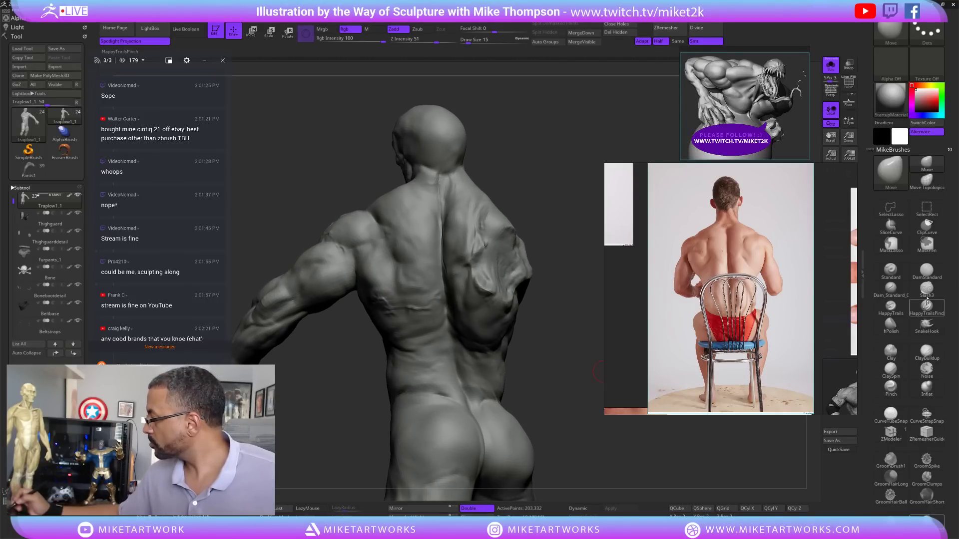
{"action": "left_click", "coordinate": [926, 271]}
{"action": "key", "text": "shift+d"}
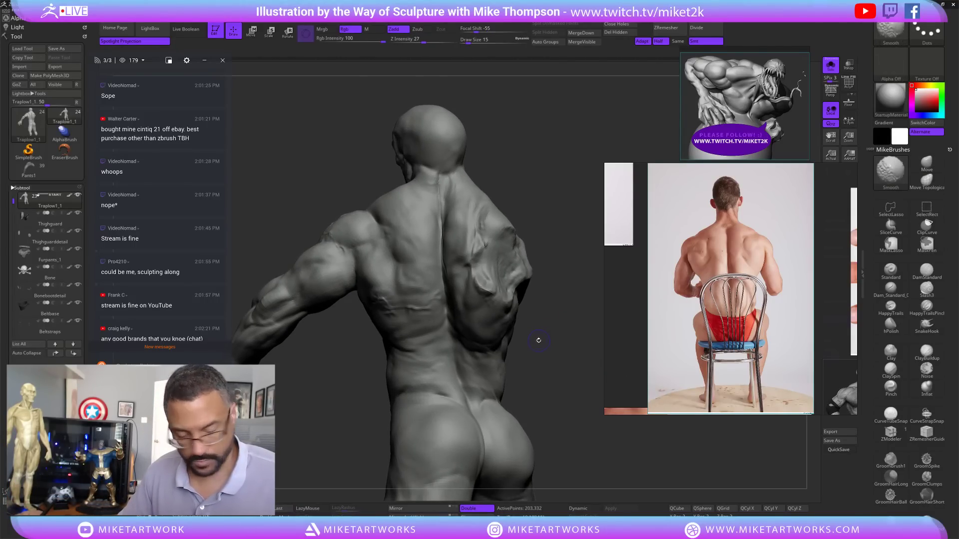
{"action": "key", "text": "shift+d"}
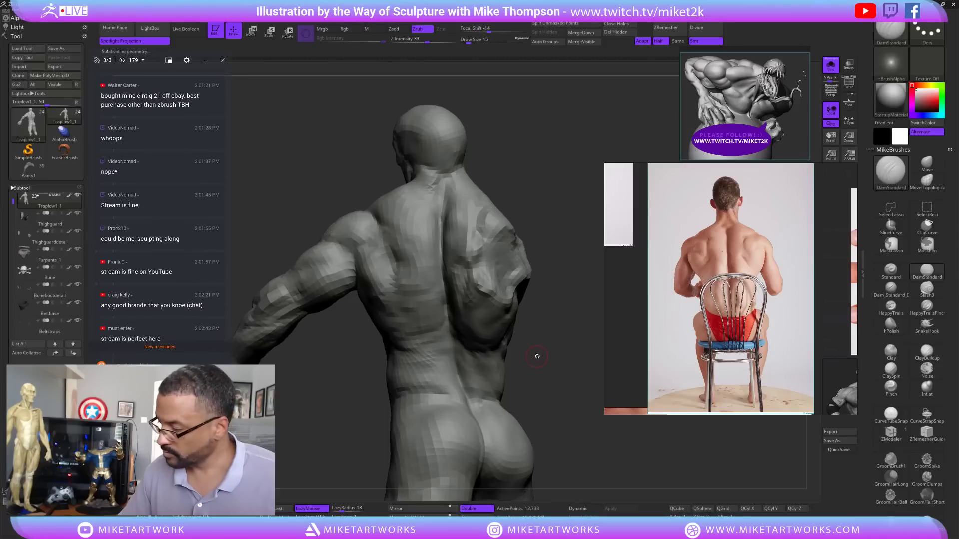
- Smooth the faceted forms of the upper back and shoulder blades at the low subdivision level, using a draw size of 34
{"action": "key", "text": "shift"}
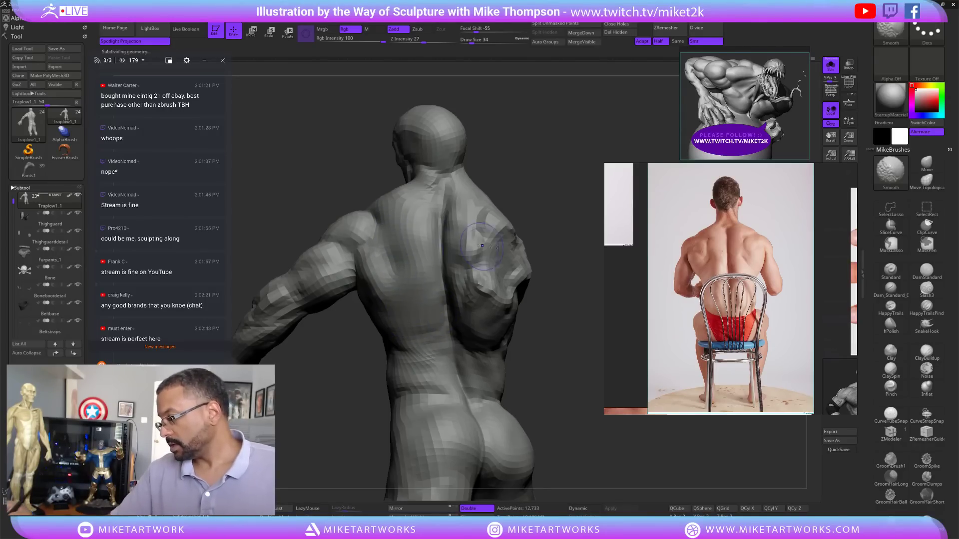
{"action": "right_click_drag", "start_coordinate": [459, 278], "coordinate": [440, 270]}
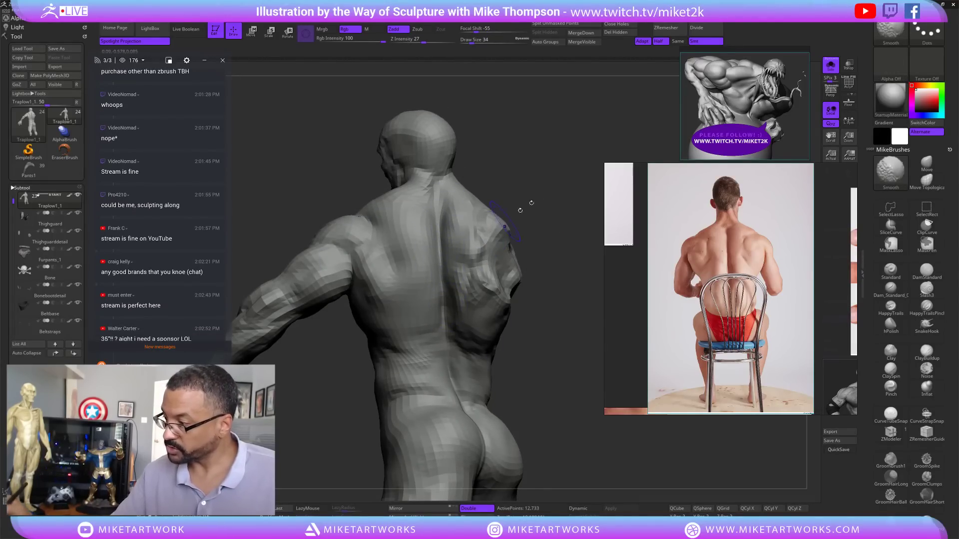
{"action": "mouse_move", "coordinate": [524, 208]}
{"action": "right_mouse_down"}
{"action": "mouse_move", "coordinate": [563, 196]}
{"action": "mouse_move", "coordinate": [555, 206]}
{"action": "right_mouse_up"}
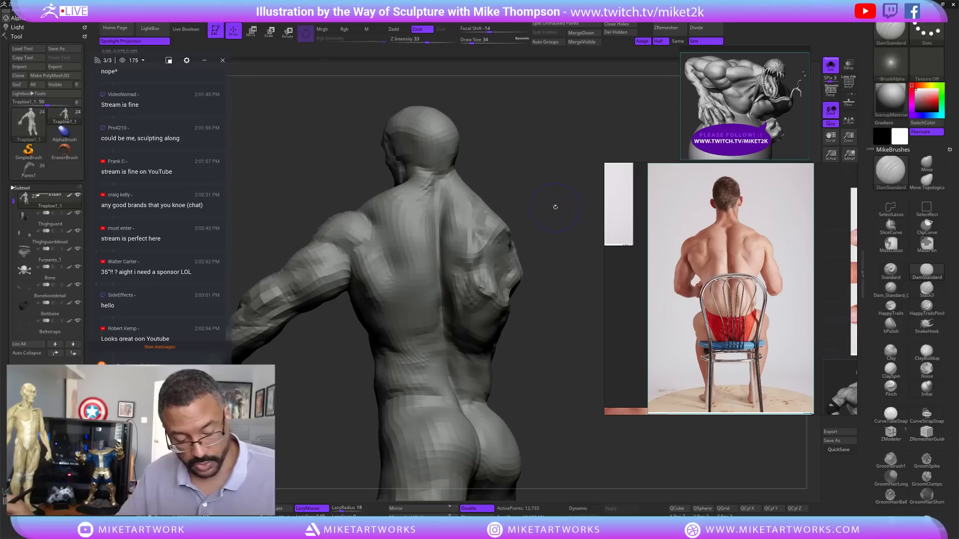
{"action": "key", "text": "shift"}
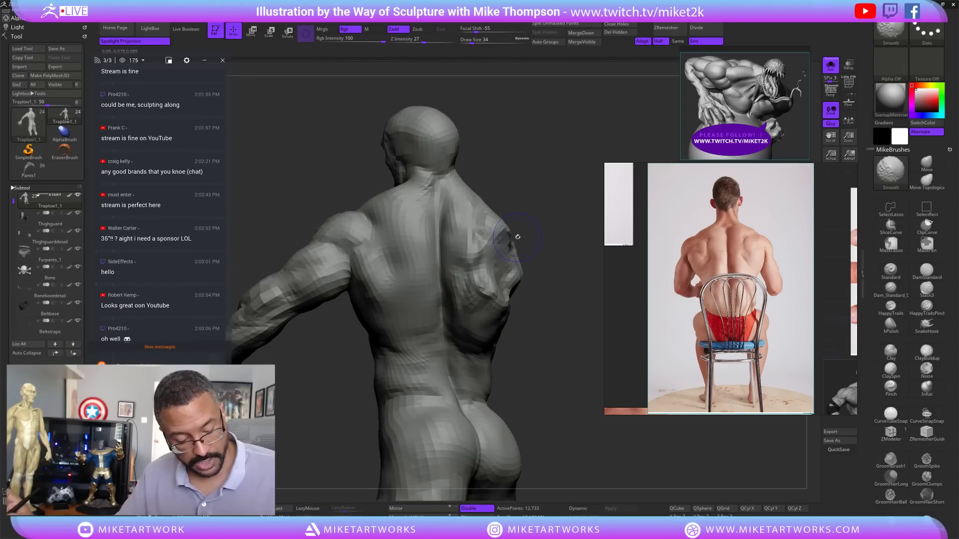
- Raise the figure's subdivision by one level and soften the upper back and rear shoulder forms
{"action": "key", "text": "ctrl+d"}
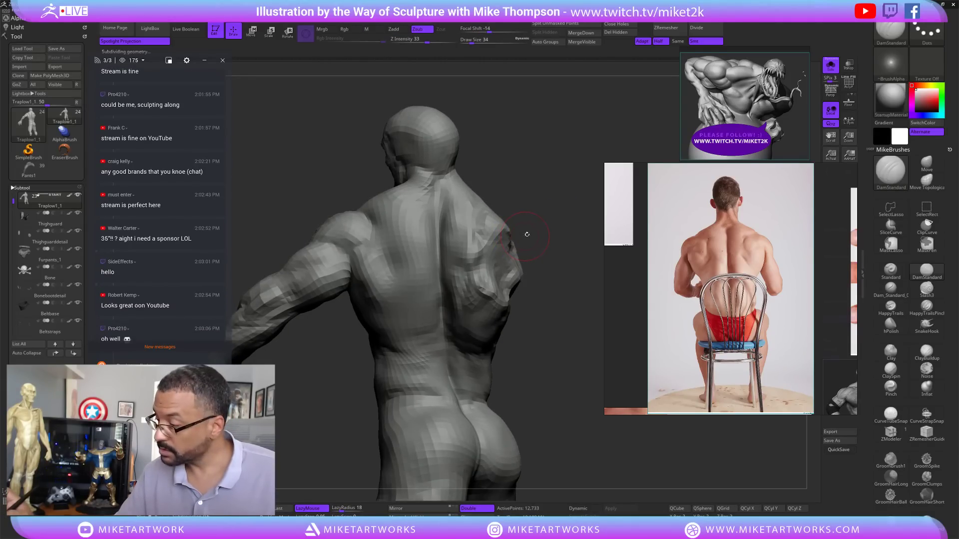
{"action": "key", "text": "shift"}
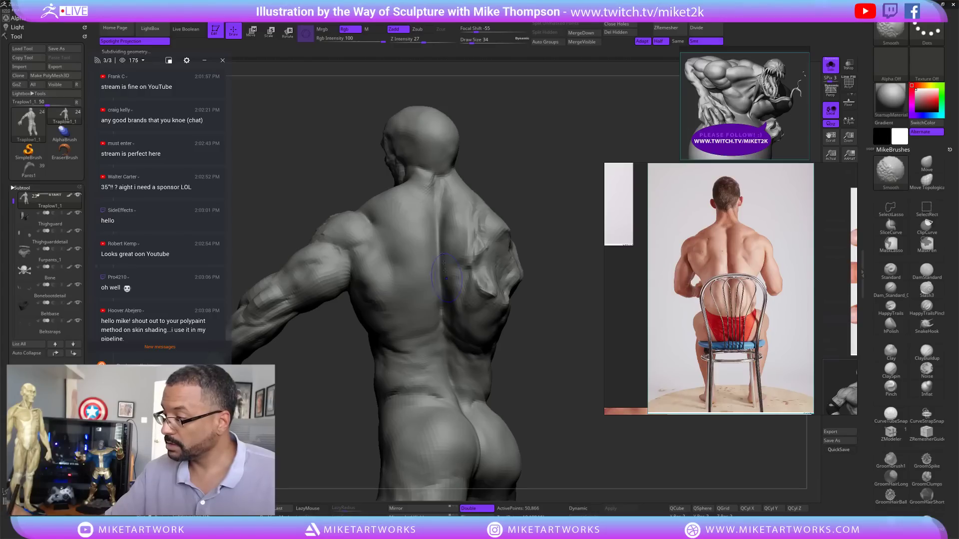
{"action": "mouse_move", "coordinate": [562, 180]}
{"action": "left_mouse_down"}
{"action": "mouse_move", "coordinate": [567, 190]}
{"action": "mouse_move", "coordinate": [581, 187]}
{"action": "left_mouse_up"}
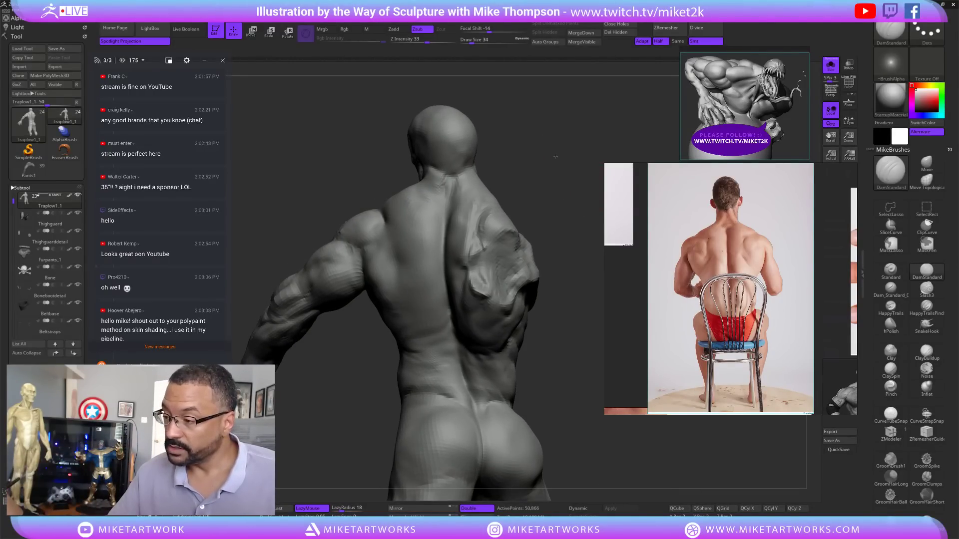
{"action": "mouse_move", "coordinate": [556, 156]}
{"action": "left_mouse_down"}
{"action": "mouse_move", "coordinate": [565, 190]}
{"action": "mouse_move", "coordinate": [582, 185]}
{"action": "mouse_move", "coordinate": [574, 188]}
{"action": "mouse_move", "coordinate": [582, 196]}
{"action": "mouse_move", "coordinate": [563, 193]}
{"action": "mouse_move", "coordinate": [555, 203]}
{"action": "left_mouse_up"}
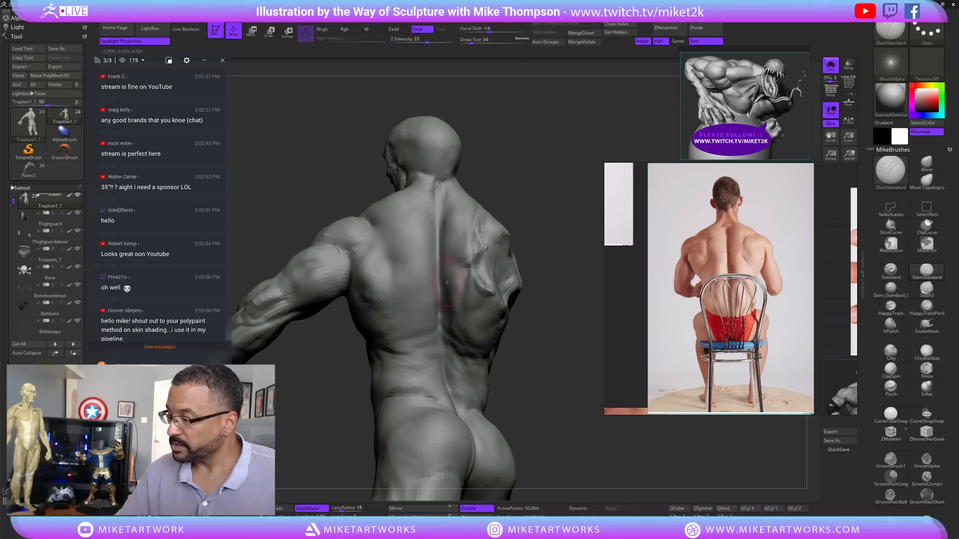
{"action": "left_click_drag", "start_coordinate": [475, 175], "coordinate": [486, 169]}
{"action": "left_click_drag", "start_coordinate": [373, 216], "coordinate": [375, 223], "text": "shift"}
{"action": "left_click_drag", "start_coordinate": [536, 145], "coordinate": [542, 152]}
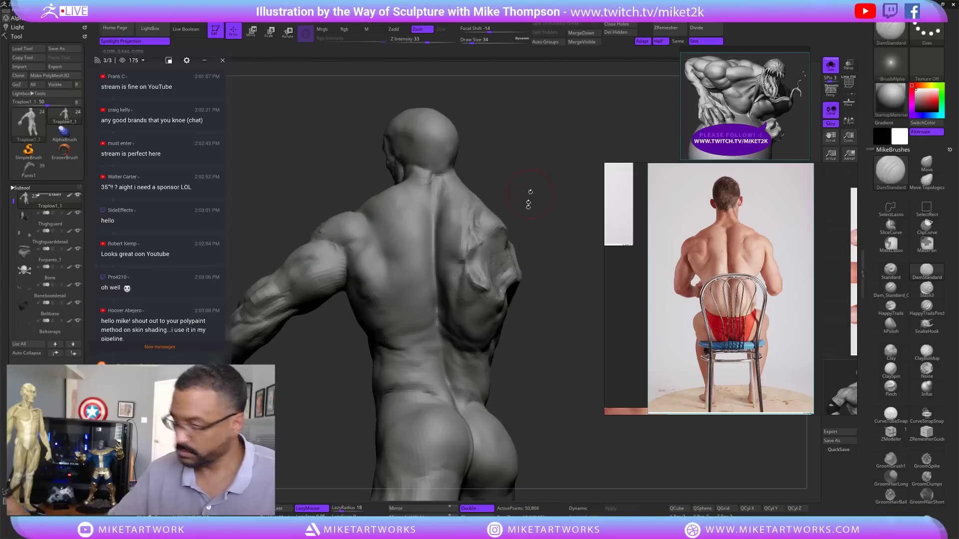
- Set the draw size to 27 and carve the left shoulder blade's upper and inner borders down toward the spine with DamStandard
{"action": "key", "text": "s"}
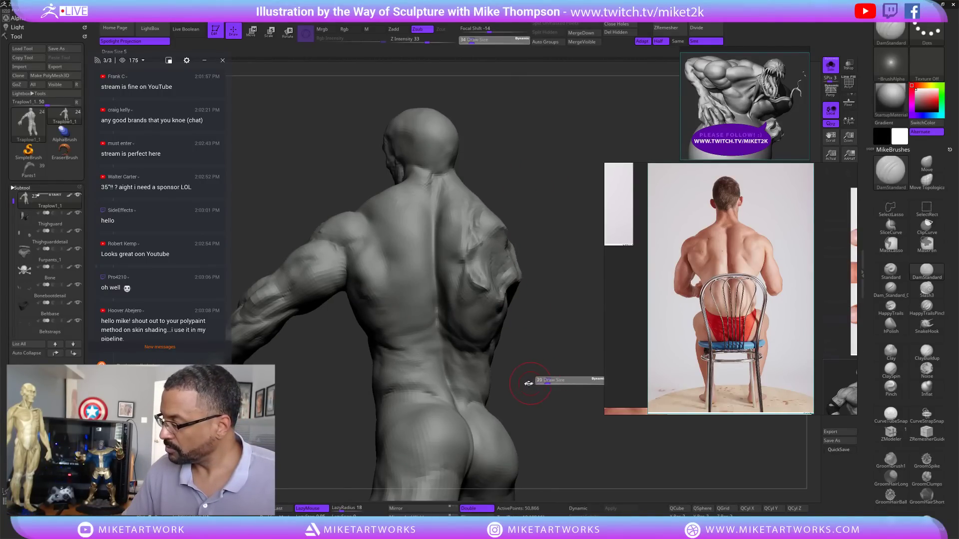
{"action": "mouse_move", "coordinate": [528, 383]}
{"action": "left_mouse_down"}
{"action": "mouse_move", "coordinate": [538, 392]}
{"action": "mouse_move", "coordinate": [559, 384]}
{"action": "left_mouse_up"}
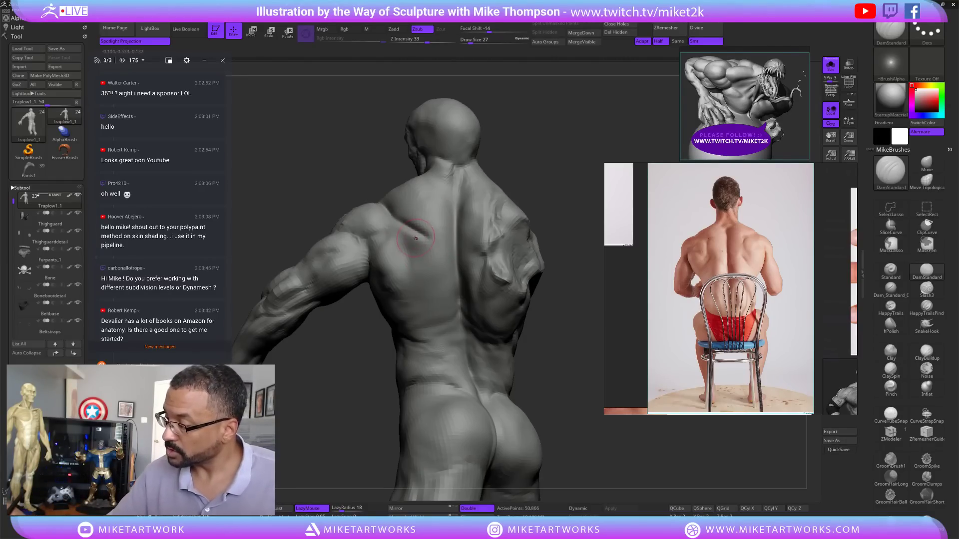
{"action": "left_click_drag", "start_coordinate": [413, 233], "coordinate": [419, 278]}
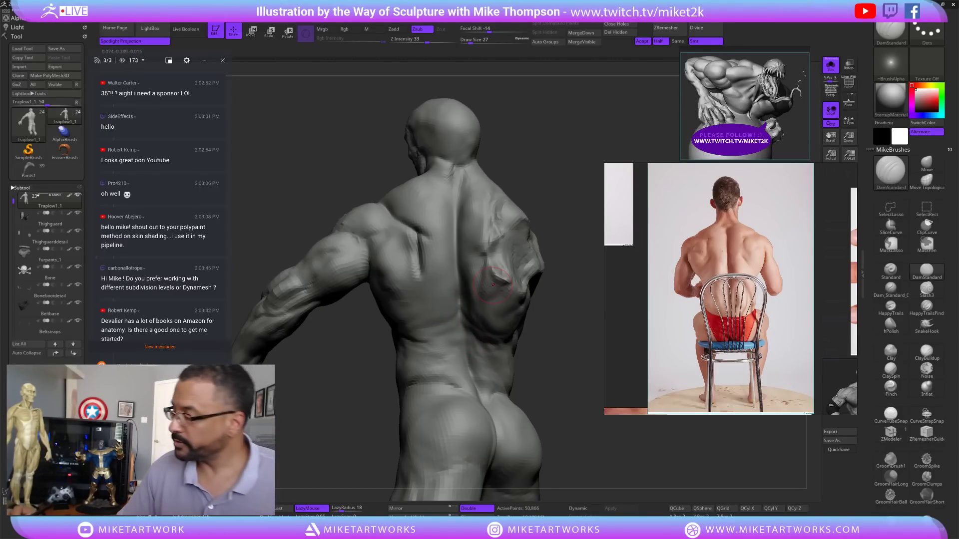
{"action": "mouse_move", "coordinate": [552, 201]}
{"action": "left_mouse_down"}
{"action": "mouse_move", "coordinate": [563, 182]}
{"action": "mouse_move", "coordinate": [524, 201]}
{"action": "mouse_move", "coordinate": [559, 176]}
{"action": "mouse_move", "coordinate": [517, 200]}
{"action": "left_mouse_up"}
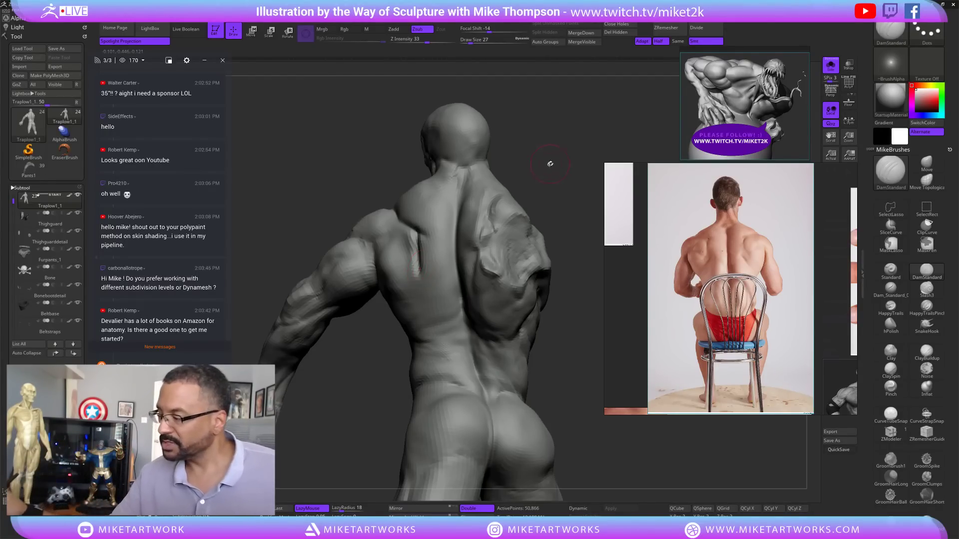
{"action": "left_click_drag", "start_coordinate": [550, 164], "coordinate": [552, 169]}
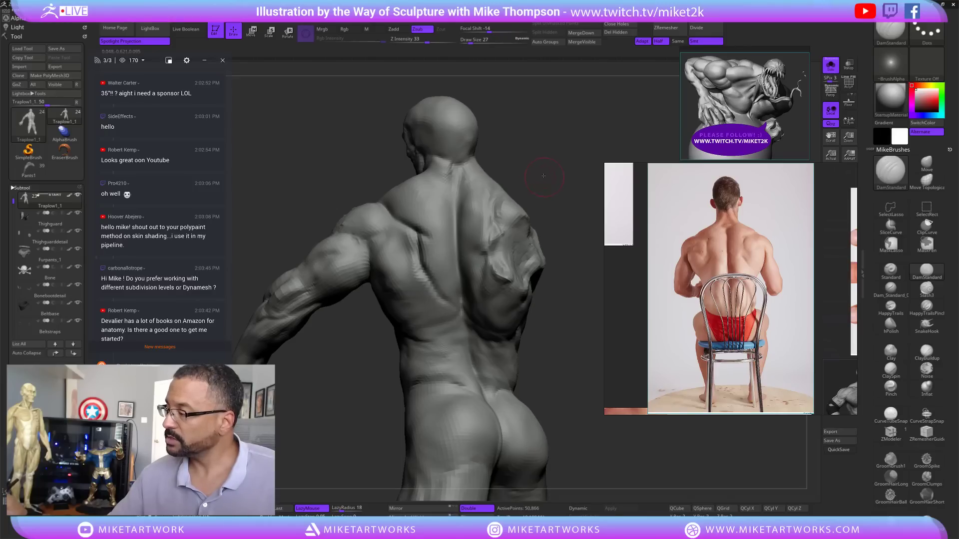
{"action": "left_click_drag", "start_coordinate": [543, 176], "coordinate": [464, 295]}
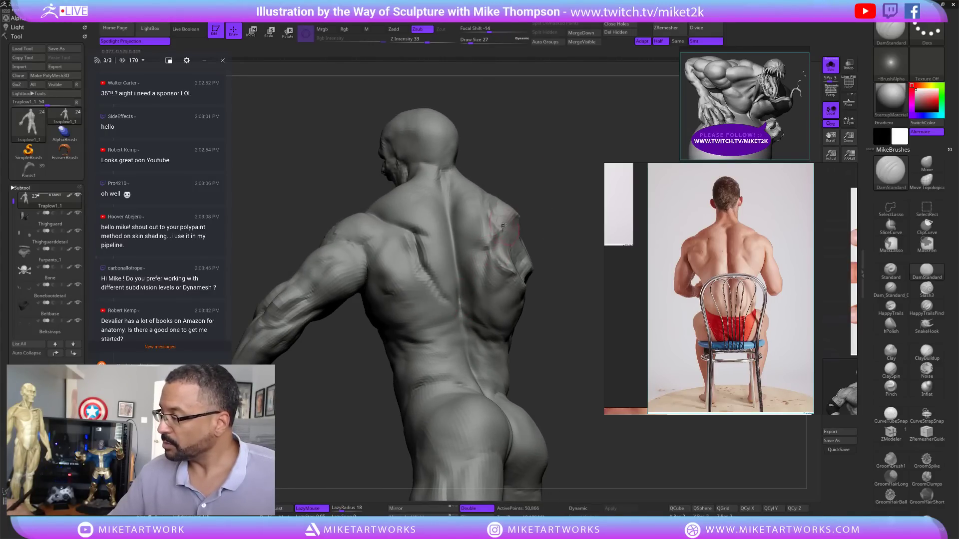
- Smooth the carved creases around the left shoulder blade so they blend into the back muscles
{"action": "mouse_move", "coordinate": [552, 205]}
{"action": "left_mouse_down"}
{"action": "mouse_move", "coordinate": [455, 235]}
{"action": "mouse_move", "coordinate": [418, 265]}
{"action": "mouse_move", "coordinate": [444, 304]}
{"action": "mouse_move", "coordinate": [413, 245]}
{"action": "mouse_move", "coordinate": [431, 233]}
{"action": "left_mouse_up"}
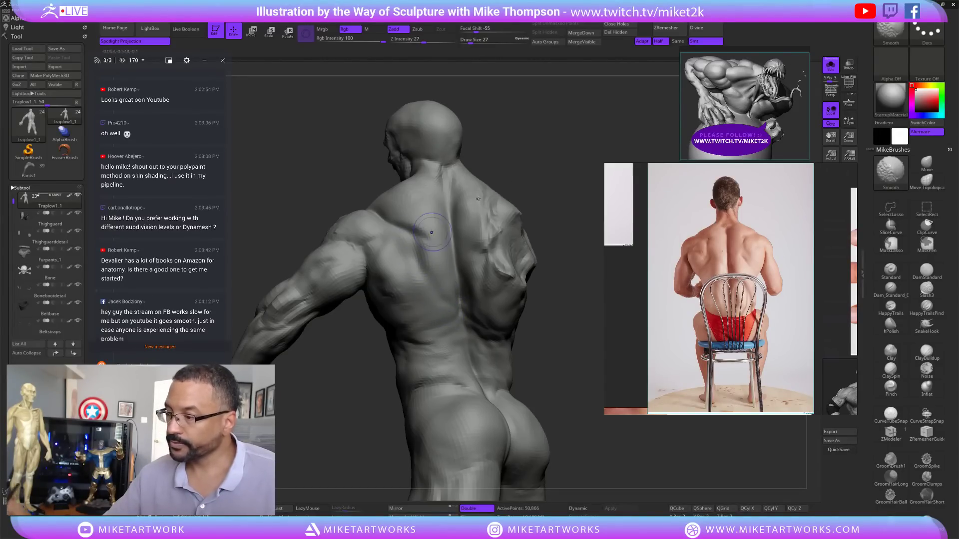
{"action": "left_click_drag", "start_coordinate": [559, 177], "coordinate": [560, 169]}
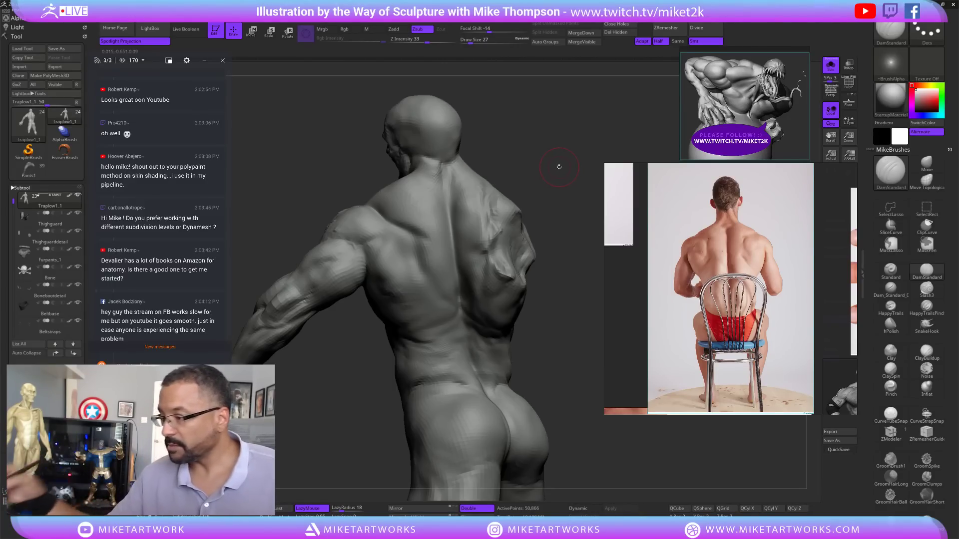
{"action": "mouse_move", "coordinate": [559, 165]}
{"action": "left_mouse_down"}
{"action": "mouse_move", "coordinate": [540, 163]}
{"action": "mouse_move", "coordinate": [560, 165]}
{"action": "left_mouse_up"}
{"action": "key", "text": "shift"}
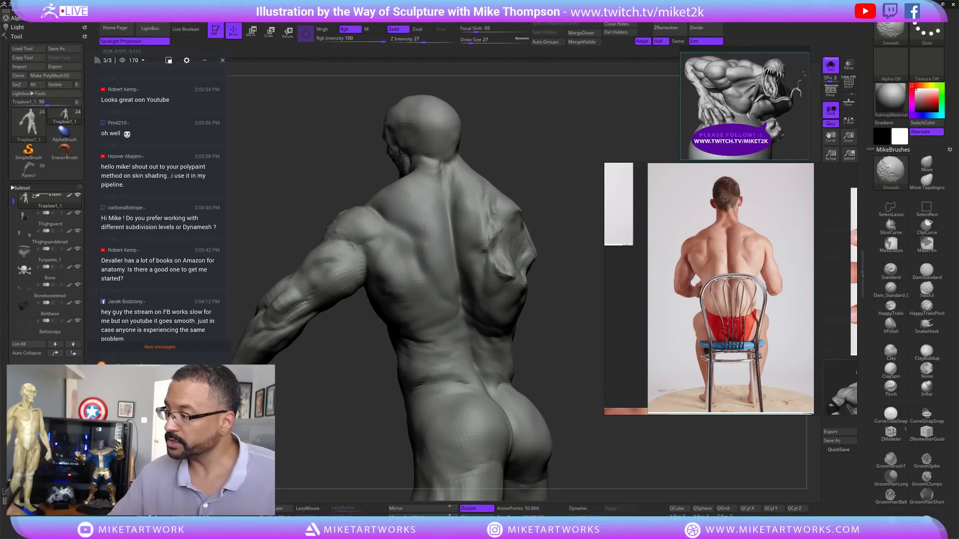
{"action": "mouse_move", "coordinate": [554, 150]}
{"action": "left_mouse_down"}
{"action": "mouse_move", "coordinate": [541, 140]}
{"action": "mouse_move", "coordinate": [550, 181]}
{"action": "mouse_move", "coordinate": [411, 242]}
{"action": "left_mouse_up"}
{"action": "key", "text": "shift"}
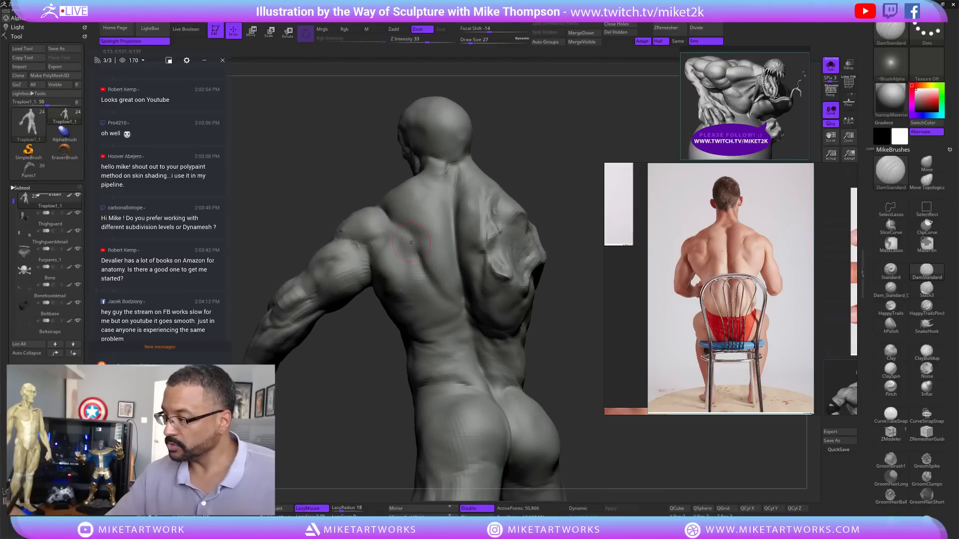
{"action": "key", "text": "shift"}
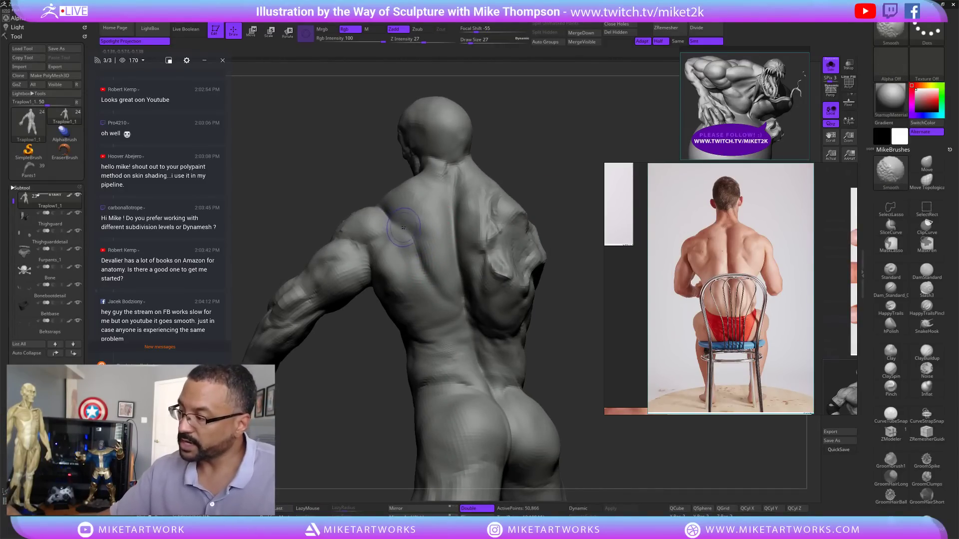
- Refine the crease along the left shoulder blade's inner border with DamStandard, comparing the back with the seated photo reference
{"action": "mouse_move", "coordinate": [529, 188]}
{"action": "left_mouse_down"}
{"action": "mouse_move", "coordinate": [561, 189]}
{"action": "mouse_move", "coordinate": [554, 203]}
{"action": "mouse_move", "coordinate": [567, 184]}
{"action": "left_mouse_up"}
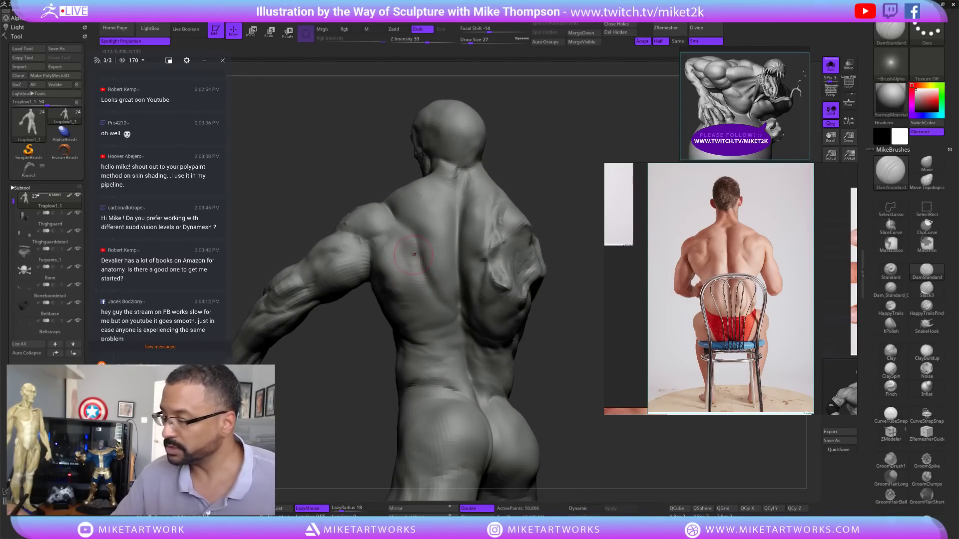
{"action": "left_click_drag", "start_coordinate": [578, 181], "coordinate": [581, 180]}
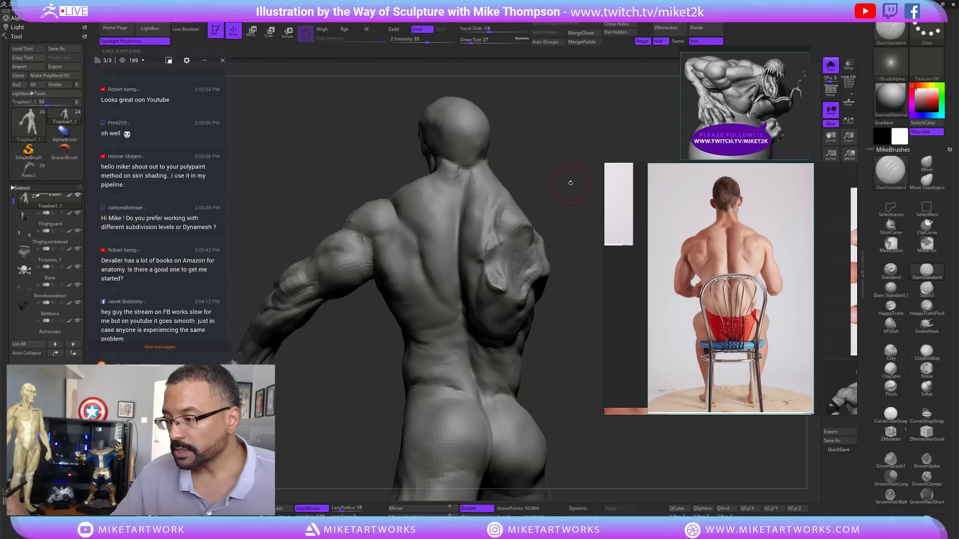
{"action": "mouse_move", "coordinate": [582, 174]}
{"action": "left_mouse_down"}
{"action": "mouse_move", "coordinate": [597, 169]}
{"action": "mouse_move", "coordinate": [573, 264]}
{"action": "left_mouse_up"}
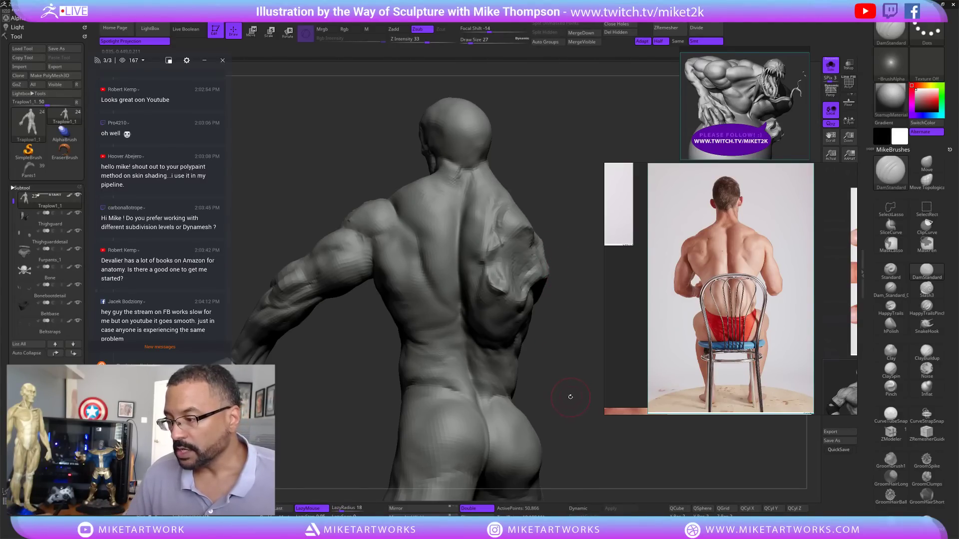
{"action": "left_click_drag", "start_coordinate": [571, 397], "coordinate": [572, 392]}
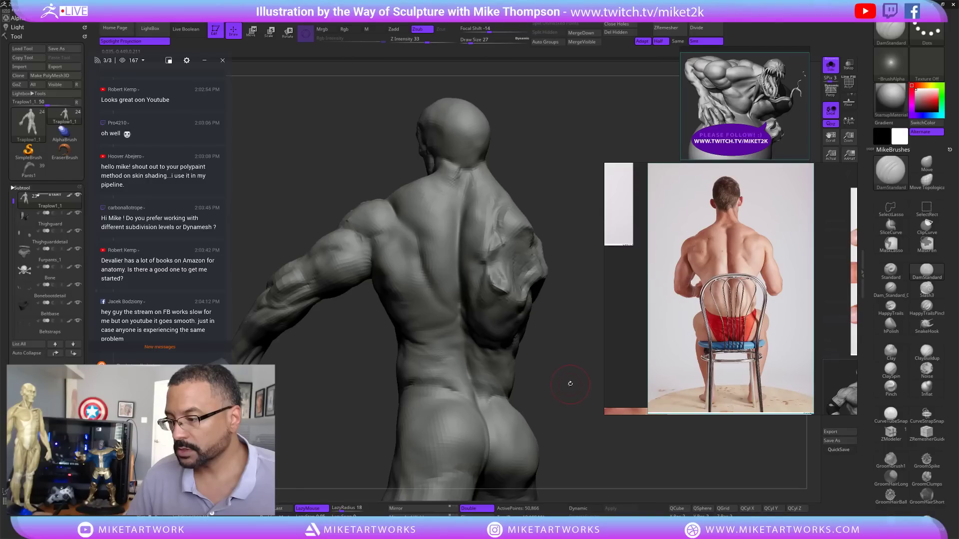
{"action": "mouse_move", "coordinate": [585, 375]}
{"action": "left_mouse_down"}
{"action": "mouse_move", "coordinate": [594, 382]}
{"action": "mouse_move", "coordinate": [549, 380]}
{"action": "left_mouse_up"}
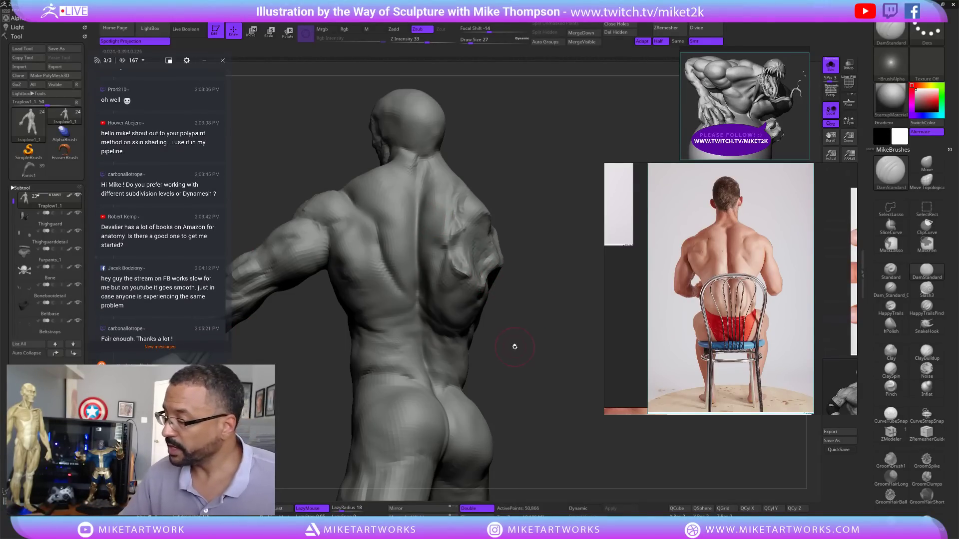
{"action": "left_click_drag", "start_coordinate": [514, 356], "coordinate": [506, 326]}
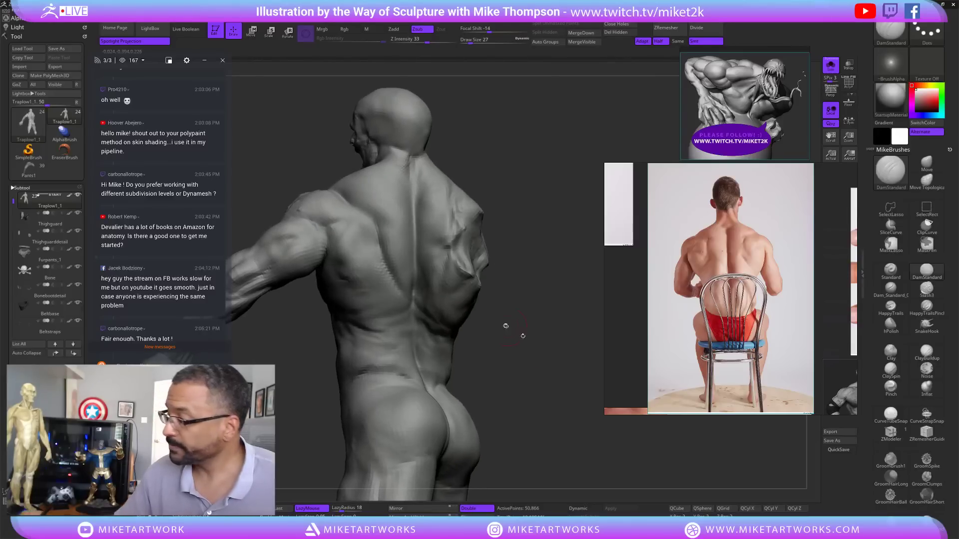
- Carve a crease across the upper lat below the left shoulder blade and smooth it into the surrounding muscle
{"action": "left_click_drag", "start_coordinate": [387, 270], "coordinate": [351, 303]}
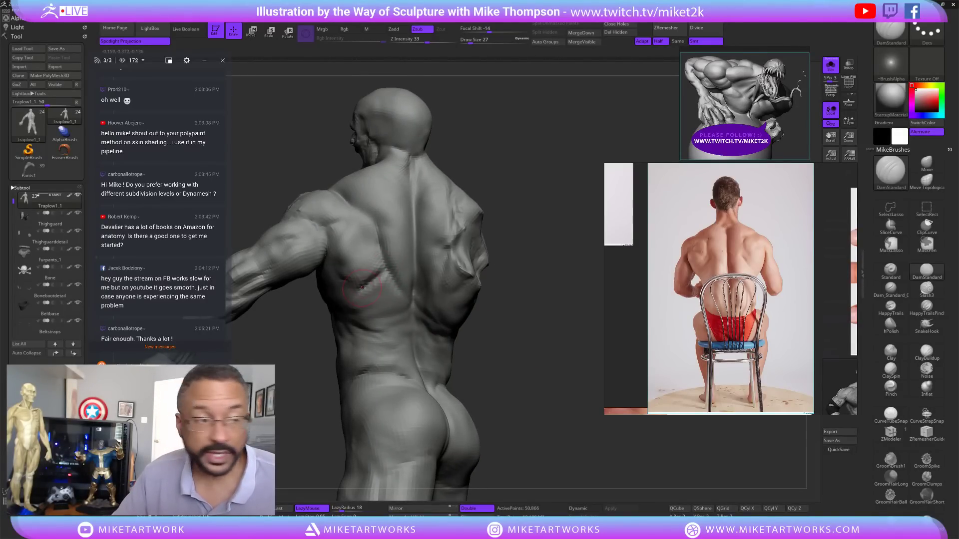
{"action": "mouse_move", "coordinate": [534, 199]}
{"action": "left_mouse_down"}
{"action": "mouse_move", "coordinate": [546, 195]}
{"action": "mouse_move", "coordinate": [510, 183]}
{"action": "left_mouse_up"}
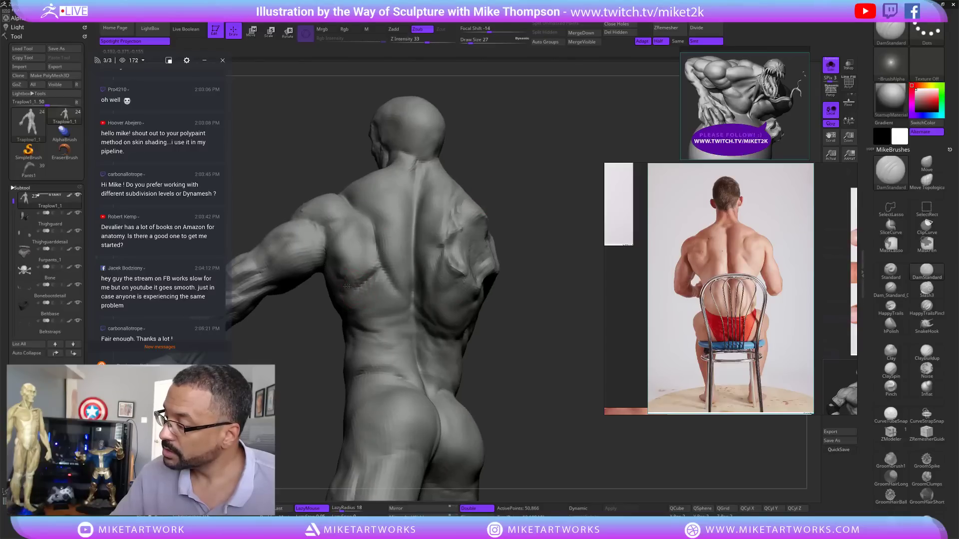
{"action": "left_click_drag", "start_coordinate": [366, 283], "coordinate": [343, 286]}
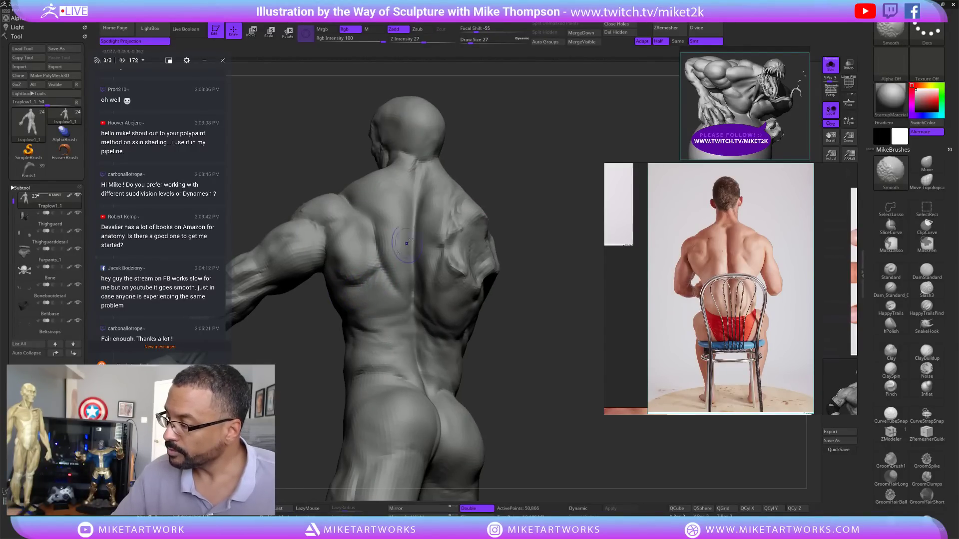
{"action": "left_click_drag", "start_coordinate": [533, 173], "coordinate": [536, 186]}
{"action": "left_click_drag", "start_coordinate": [369, 278], "coordinate": [352, 282], "text": "shift"}
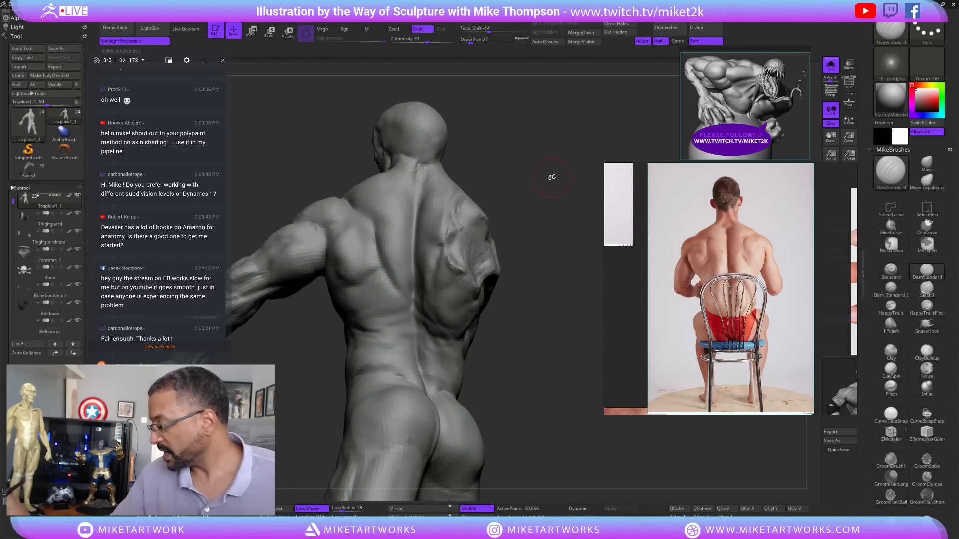
- Define the muscle separation from the rear left armpit across the lower shoulder blade and smooth its edges
{"action": "left_click_drag", "start_coordinate": [552, 177], "coordinate": [511, 181]}
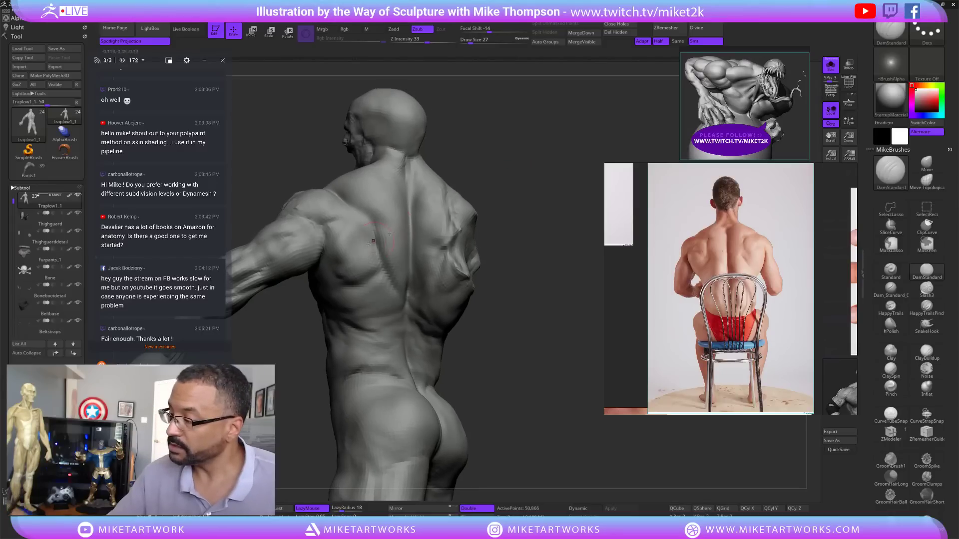
{"action": "left_click_drag", "start_coordinate": [450, 169], "coordinate": [486, 150]}
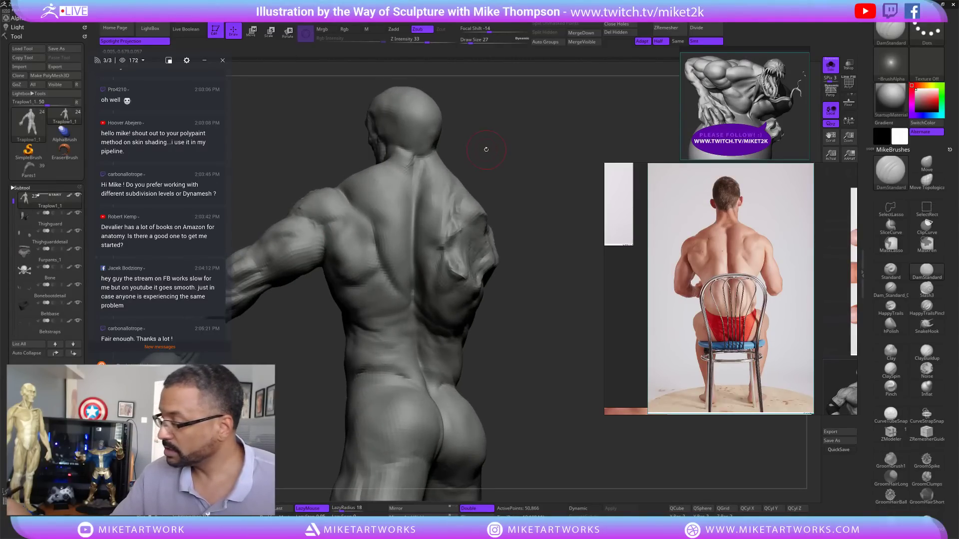
{"action": "left_click_drag", "start_coordinate": [326, 231], "coordinate": [361, 251]}
{"action": "left_click_drag", "start_coordinate": [530, 150], "coordinate": [503, 149]}
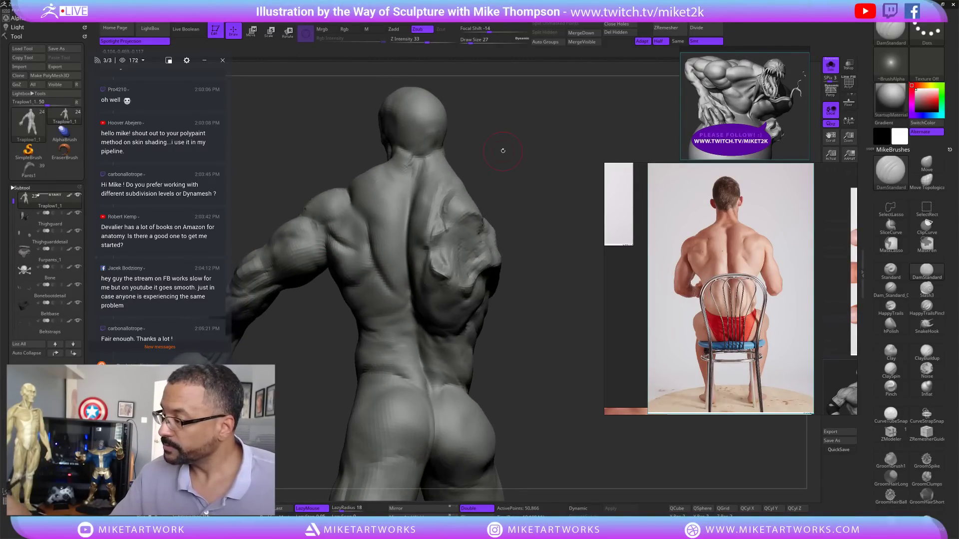
{"action": "mouse_move", "coordinate": [333, 240]}
{"action": "left_mouse_down", "text": "shift"}
{"action": "mouse_move", "coordinate": [344, 259]}
{"action": "mouse_move", "coordinate": [365, 255]}
{"action": "left_mouse_up", "text": "shift"}
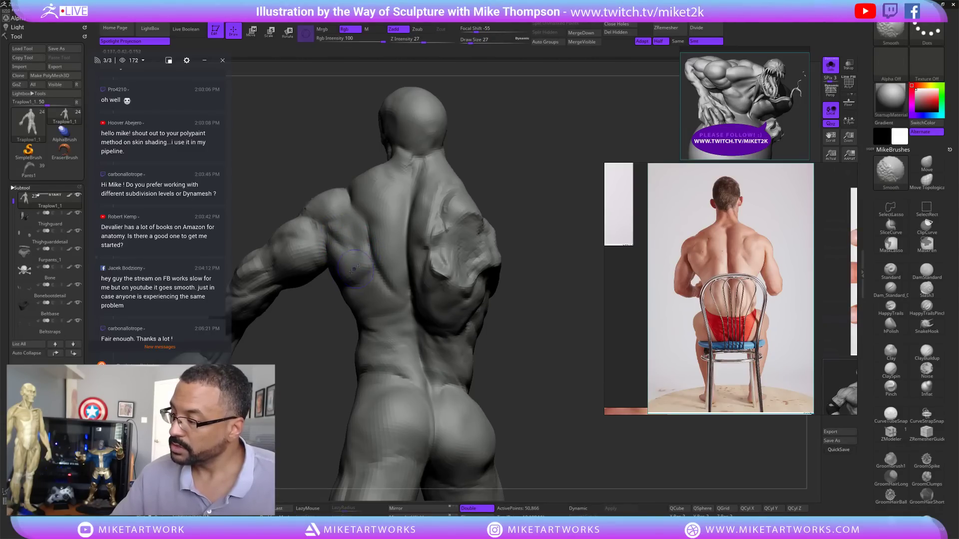
{"action": "mouse_move", "coordinate": [504, 172]}
{"action": "left_mouse_down"}
{"action": "mouse_move", "coordinate": [536, 157]}
{"action": "mouse_move", "coordinate": [532, 165]}
{"action": "left_mouse_up"}
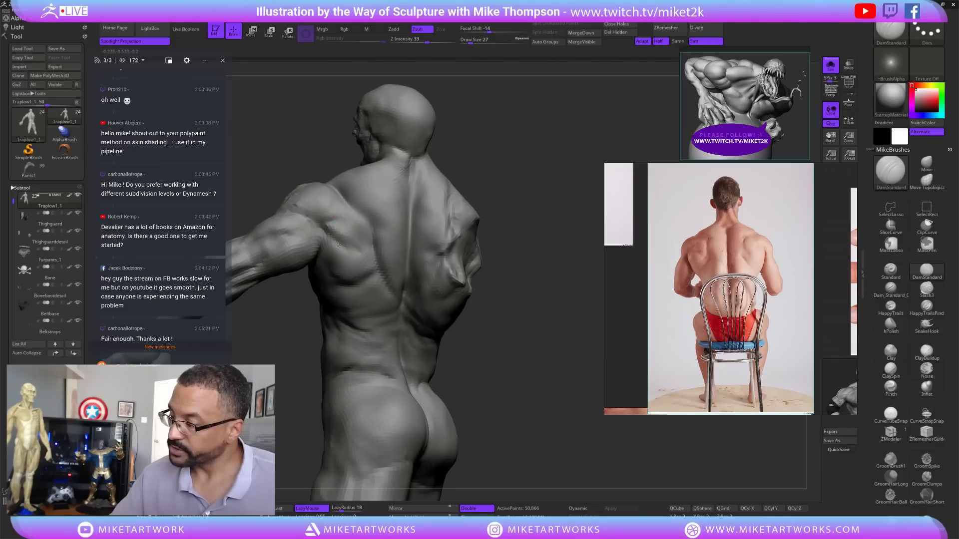
- Refine the creases across the left shoulder blade with DamStandard, checking the muscle forms from several rear angles
{"action": "left_click_drag", "start_coordinate": [330, 236], "coordinate": [324, 226]}
{"action": "mouse_move", "coordinate": [557, 159]}
{"action": "left_mouse_down"}
{"action": "mouse_move", "coordinate": [537, 152]}
{"action": "mouse_move", "coordinate": [563, 151]}
{"action": "left_mouse_up"}
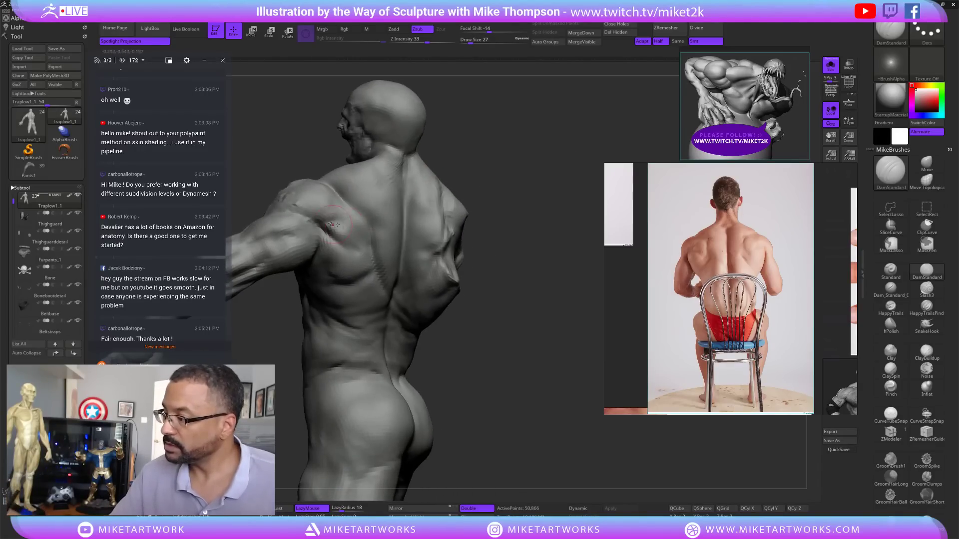
{"action": "left_click_drag", "start_coordinate": [332, 225], "coordinate": [359, 206]}
{"action": "left_click_drag", "start_coordinate": [497, 154], "coordinate": [514, 133]}
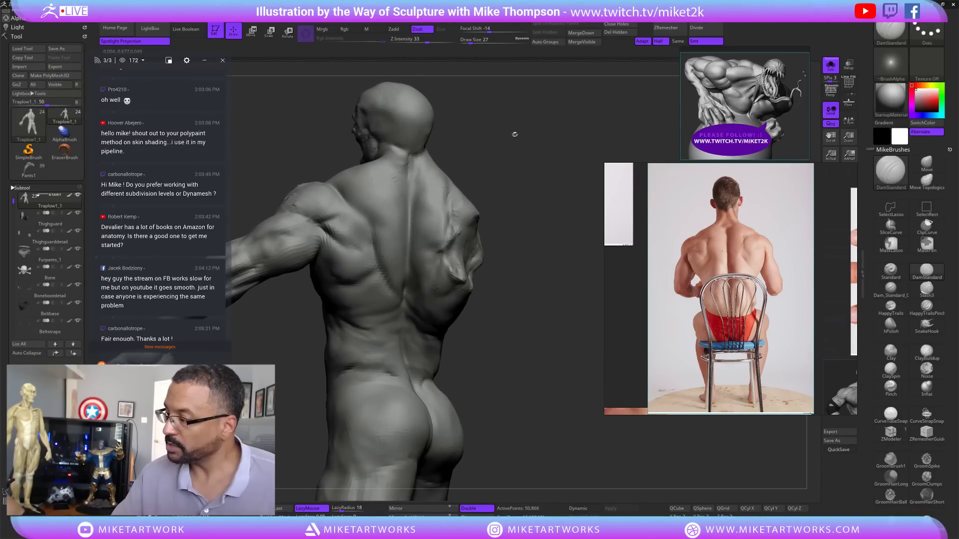
{"action": "key", "text": "shift"}
- Deepen the muscle edge below the left rear armpit and smooth it into the upper lat
{"action": "mouse_move", "coordinate": [516, 214]}
{"action": "left_mouse_down"}
{"action": "mouse_move", "coordinate": [513, 305]}
{"action": "mouse_move", "coordinate": [561, 338]}
{"action": "mouse_move", "coordinate": [572, 374]}
{"action": "left_mouse_up"}
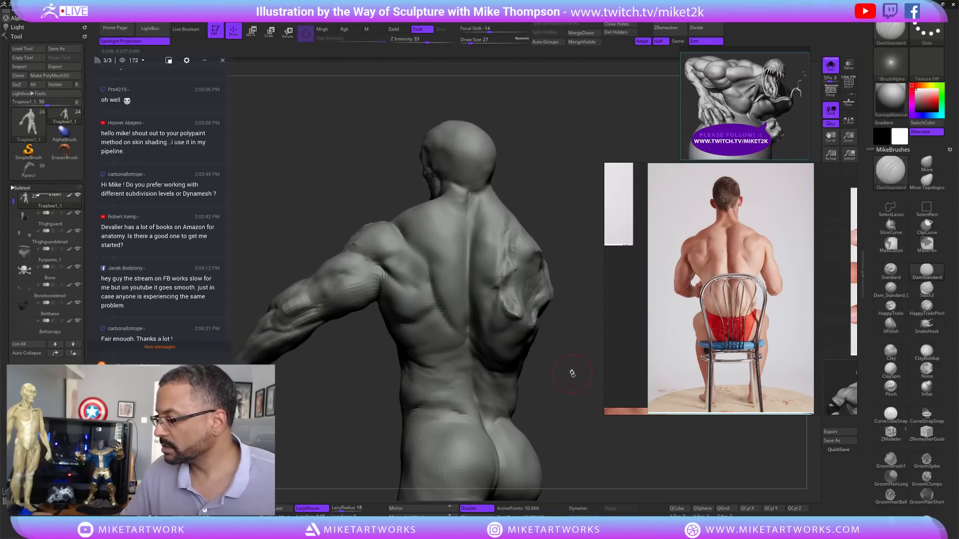
{"action": "key", "text": "shift"}
{"action": "left_click_drag", "start_coordinate": [393, 278], "coordinate": [402, 288]}
{"action": "left_click_drag", "start_coordinate": [539, 368], "coordinate": [548, 365]}
{"action": "left_click_drag", "start_coordinate": [395, 280], "coordinate": [409, 297], "text": "shift"}
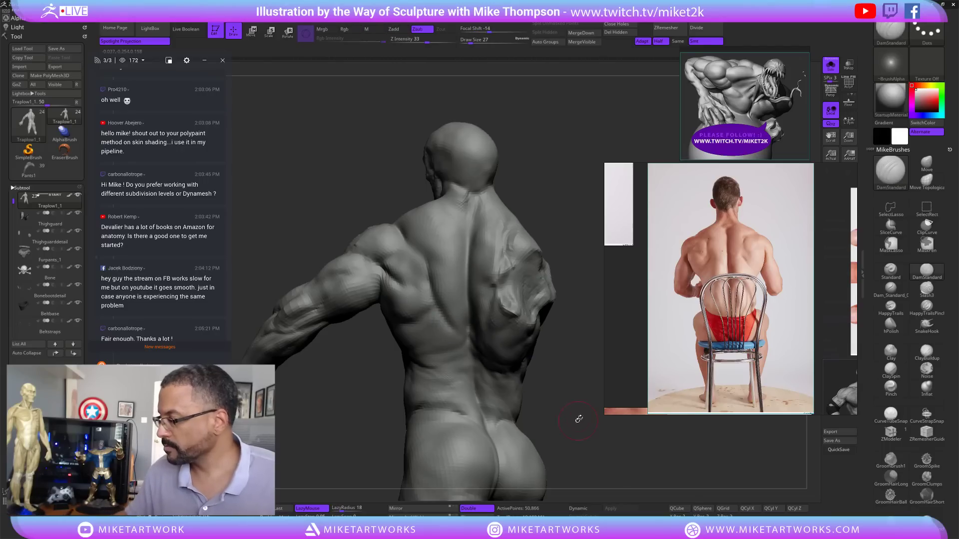
{"action": "mouse_move", "coordinate": [578, 419]}
{"action": "left_mouse_down"}
{"action": "mouse_move", "coordinate": [590, 426]}
{"action": "mouse_move", "coordinate": [565, 405]}
{"action": "mouse_move", "coordinate": [579, 398]}
{"action": "left_mouse_up"}
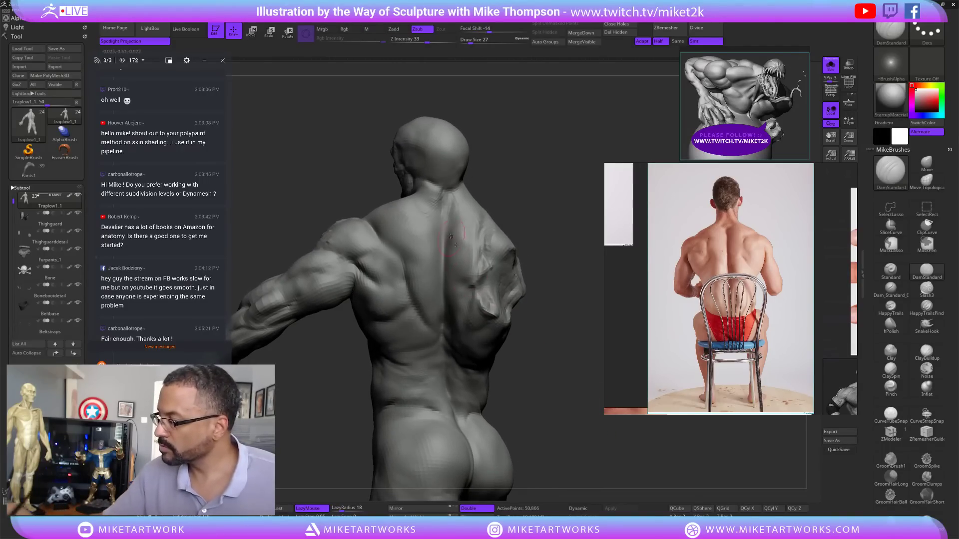
- Carve the spinal groove from the base of the neck down between the shoulder blades with DamStandard
{"action": "left_click_drag", "start_coordinate": [446, 203], "coordinate": [446, 271]}
{"action": "key", "text": "ctrl+z"}
{"action": "left_click_drag", "start_coordinate": [445, 203], "coordinate": [447, 257]}
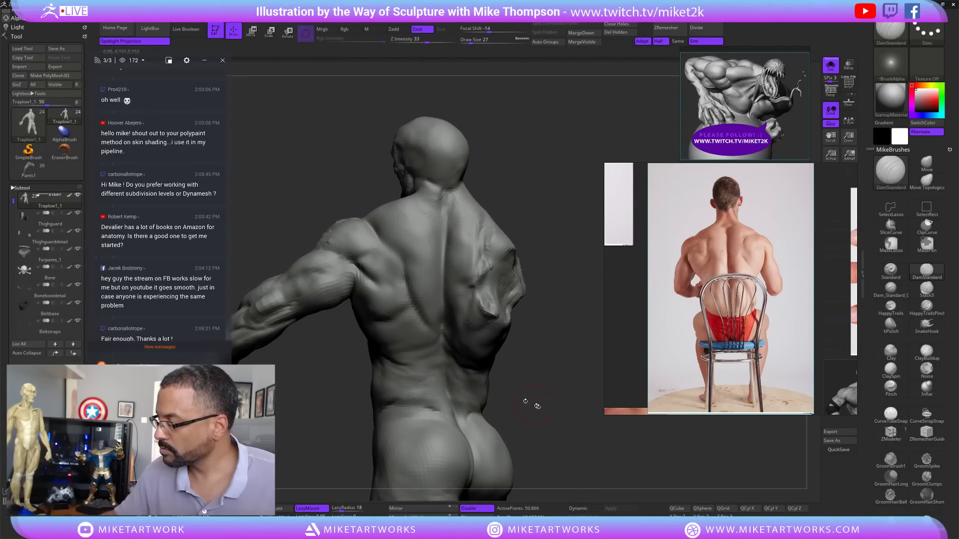
{"action": "mouse_move", "coordinate": [537, 406]}
{"action": "left_mouse_down"}
{"action": "mouse_move", "coordinate": [561, 409]}
{"action": "mouse_move", "coordinate": [548, 370]}
{"action": "left_mouse_up"}
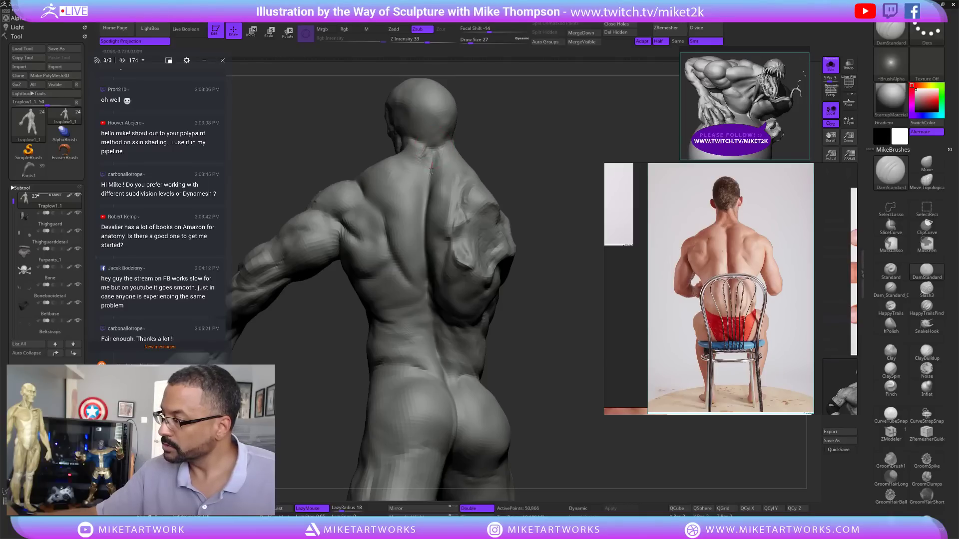
{"action": "left_click_drag", "start_coordinate": [431, 170], "coordinate": [426, 226]}
{"action": "mouse_move", "coordinate": [549, 426]}
{"action": "left_mouse_down"}
{"action": "mouse_move", "coordinate": [566, 425]}
{"action": "mouse_move", "coordinate": [543, 221]}
{"action": "mouse_move", "coordinate": [558, 137]}
{"action": "mouse_move", "coordinate": [544, 199]}
{"action": "mouse_move", "coordinate": [565, 370]}
{"action": "mouse_move", "coordinate": [570, 363]}
{"action": "left_mouse_up"}
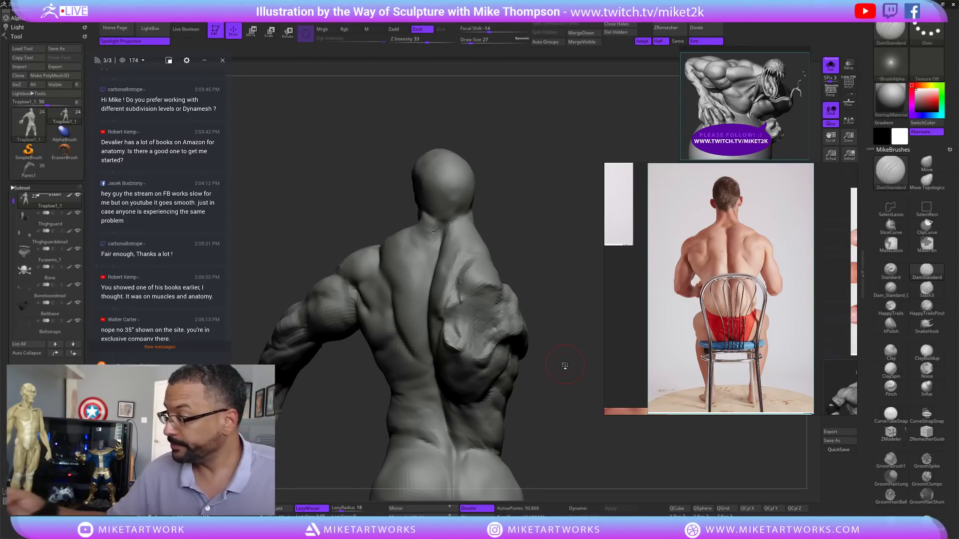
- Refine the muscles left of the spine and smooth the transition into the lower back
{"action": "left_click_drag", "start_coordinate": [533, 205], "coordinate": [395, 288]}
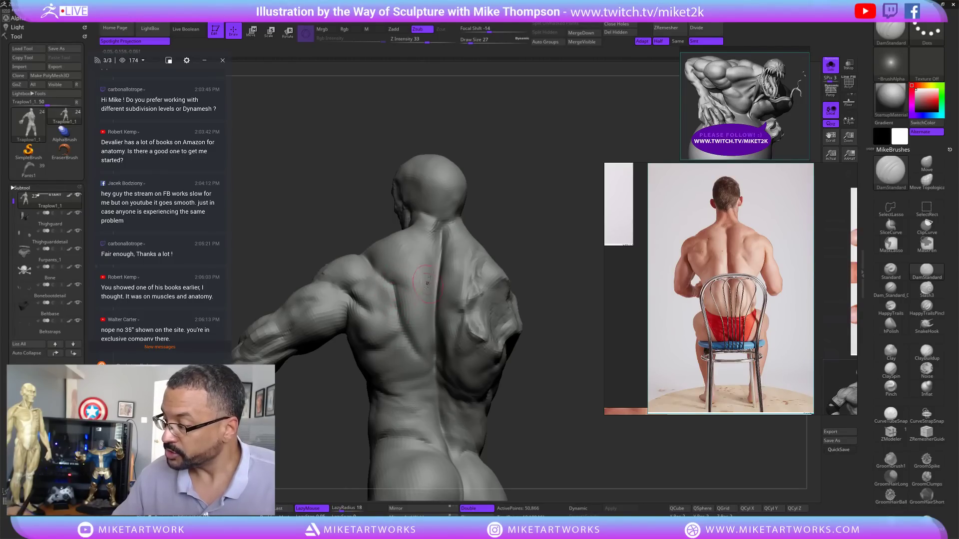
{"action": "key", "text": "shift"}
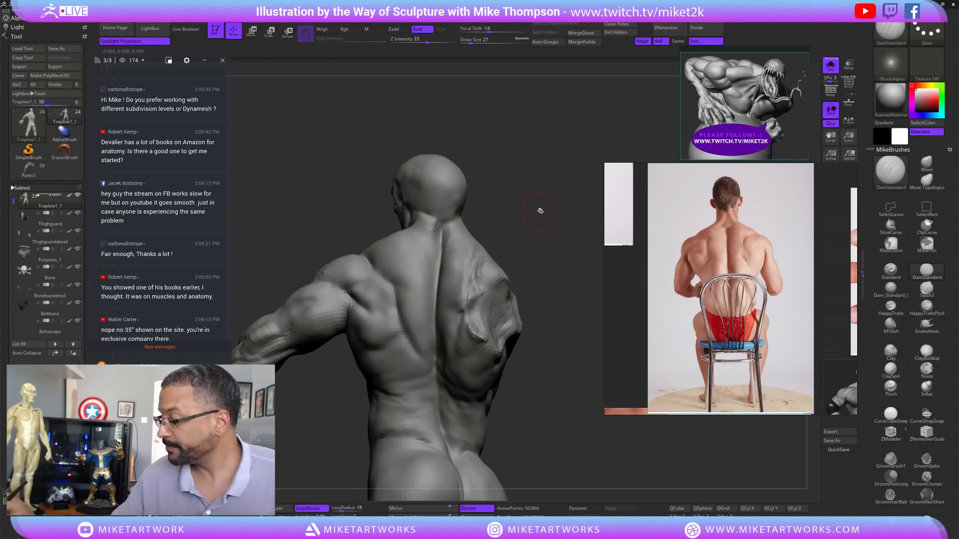
{"action": "mouse_move", "coordinate": [539, 210]}
{"action": "left_mouse_down"}
{"action": "mouse_move", "coordinate": [529, 200]}
{"action": "mouse_move", "coordinate": [537, 192]}
{"action": "mouse_move", "coordinate": [549, 206]}
{"action": "left_mouse_up"}
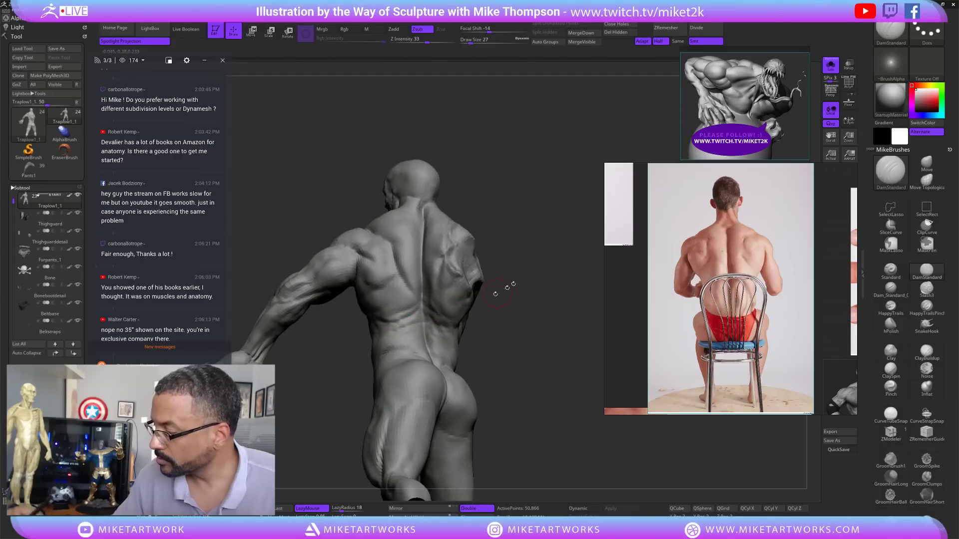
{"action": "left_click_drag", "start_coordinate": [496, 293], "coordinate": [405, 325]}
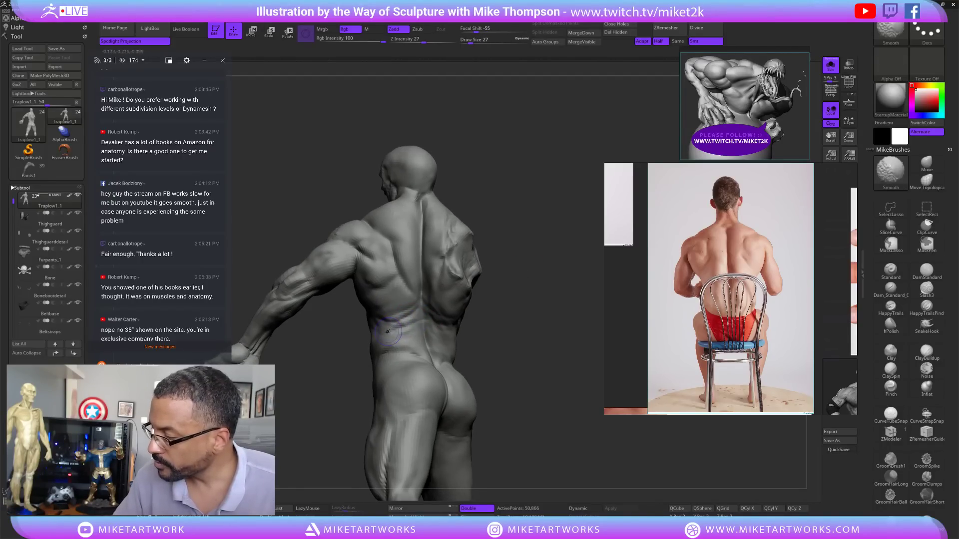
{"action": "left_click_drag", "start_coordinate": [539, 294], "coordinate": [532, 325], "text": "alt"}
{"action": "left_click_drag", "start_coordinate": [407, 319], "coordinate": [416, 322], "text": "shift"}
{"action": "mouse_move", "coordinate": [573, 225]}
{"action": "left_mouse_down"}
{"action": "mouse_move", "coordinate": [564, 280]}
{"action": "mouse_move", "coordinate": [578, 285]}
{"action": "mouse_move", "coordinate": [563, 264]}
{"action": "mouse_move", "coordinate": [578, 272]}
{"action": "mouse_move", "coordinate": [560, 255]}
{"action": "mouse_move", "coordinate": [578, 265]}
{"action": "left_mouse_up"}
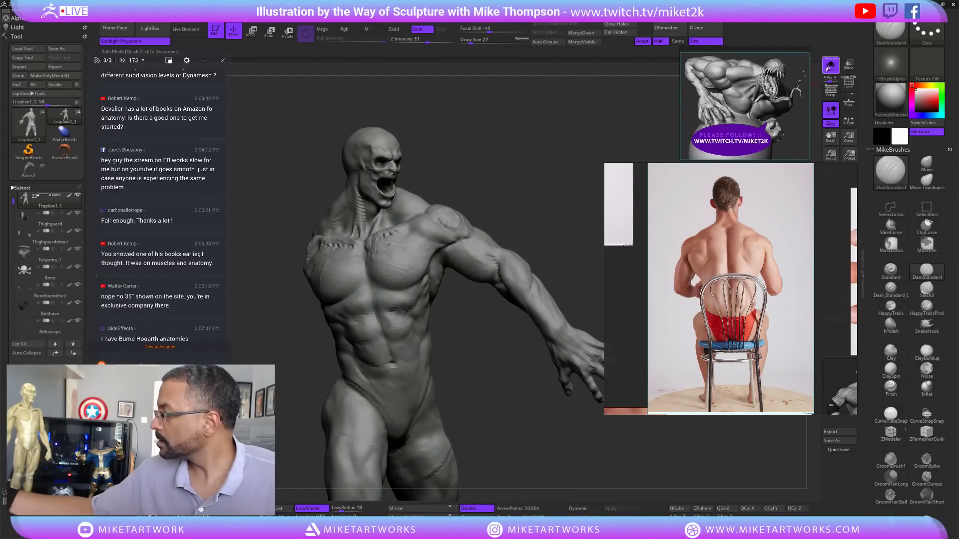
- Show the body together with all armour pieces again and raise its subdivision level
{"action": "left_click", "coordinate": [543, 419]}
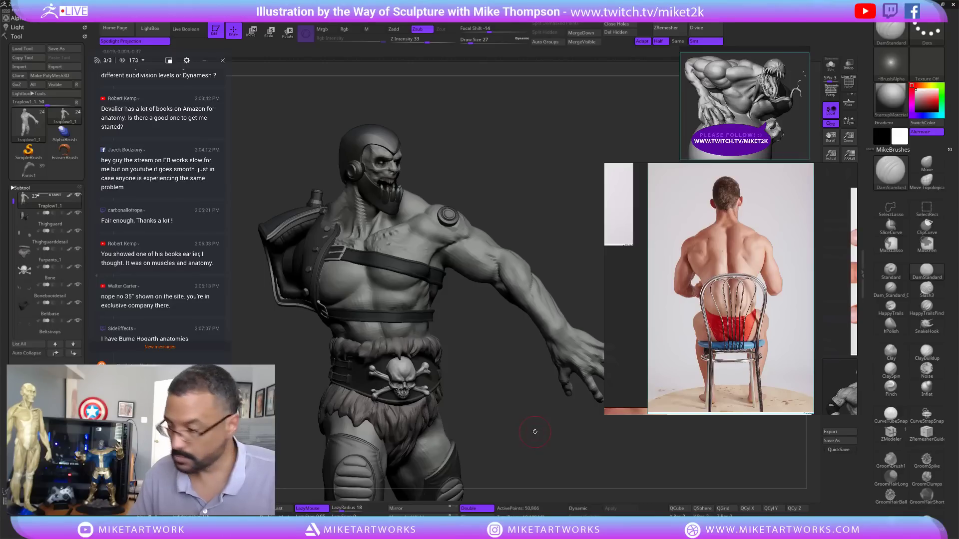
{"action": "key", "text": "d"}
{"action": "key", "text": "d"}
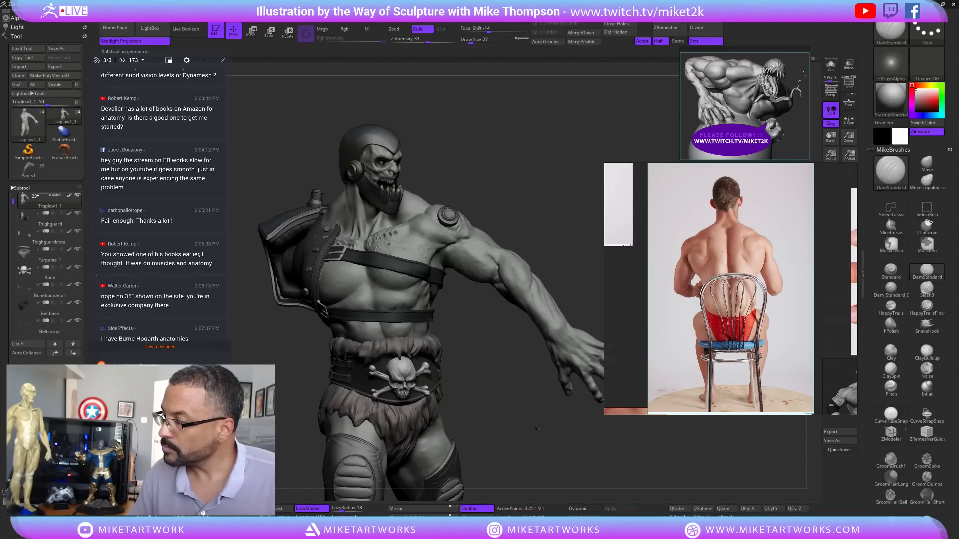
{"action": "mouse_move", "coordinate": [537, 427]}
{"action": "left_mouse_down"}
{"action": "mouse_move", "coordinate": [526, 432]}
{"action": "mouse_move", "coordinate": [530, 418]}
{"action": "left_mouse_up"}
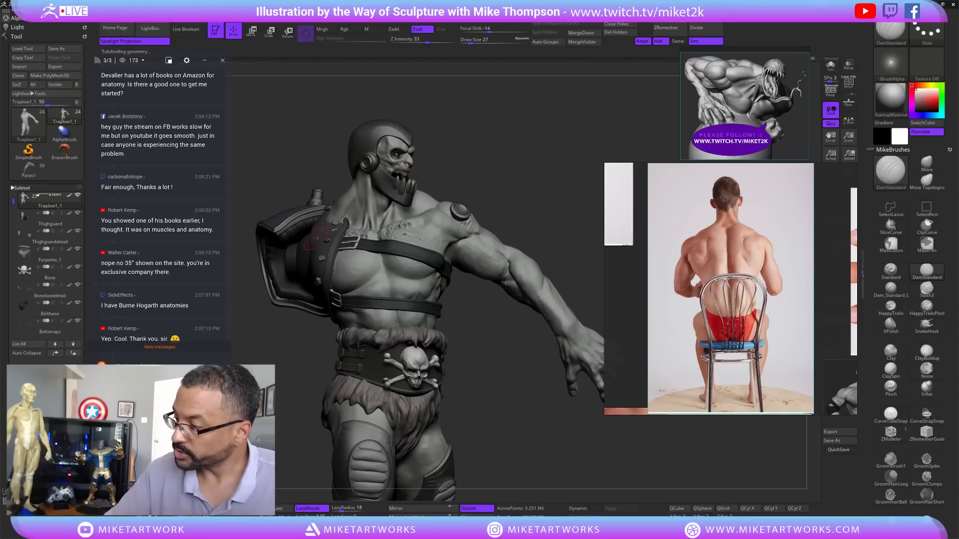
{"action": "left_click_drag", "start_coordinate": [503, 144], "coordinate": [521, 165]}
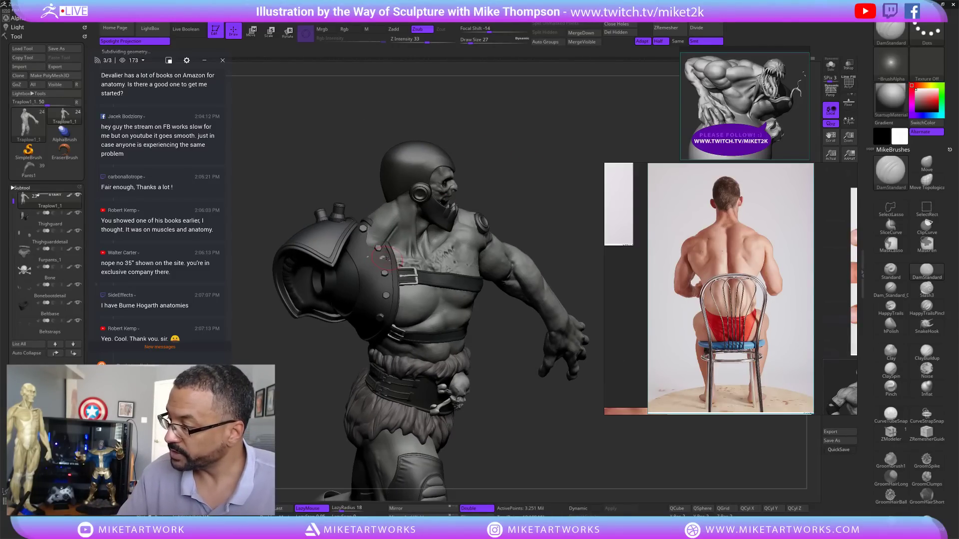
- Isolate the Shoulderbase armour piece and turn off its Dynamic Subdiv
{"action": "left_click", "coordinate": [389, 265], "text": "alt"}
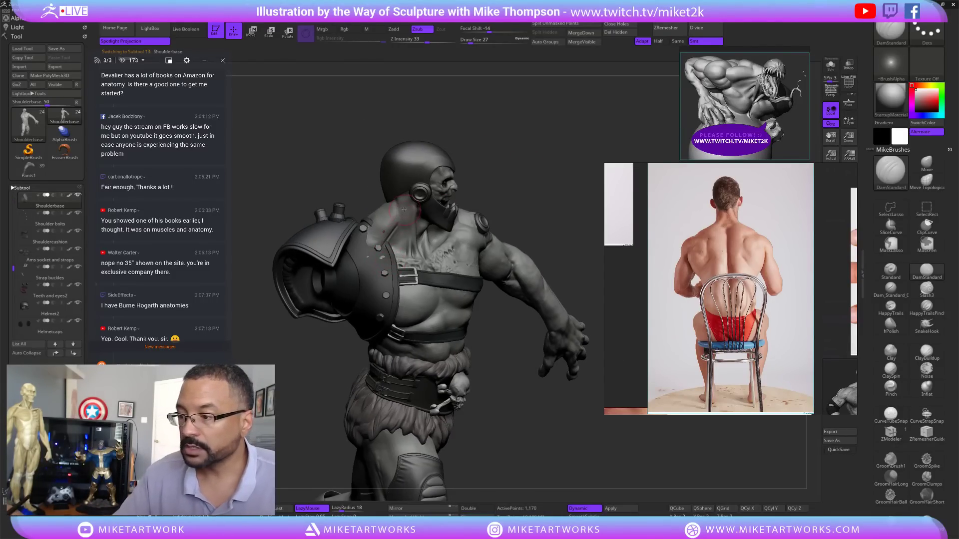
{"action": "left_click", "coordinate": [831, 65]}
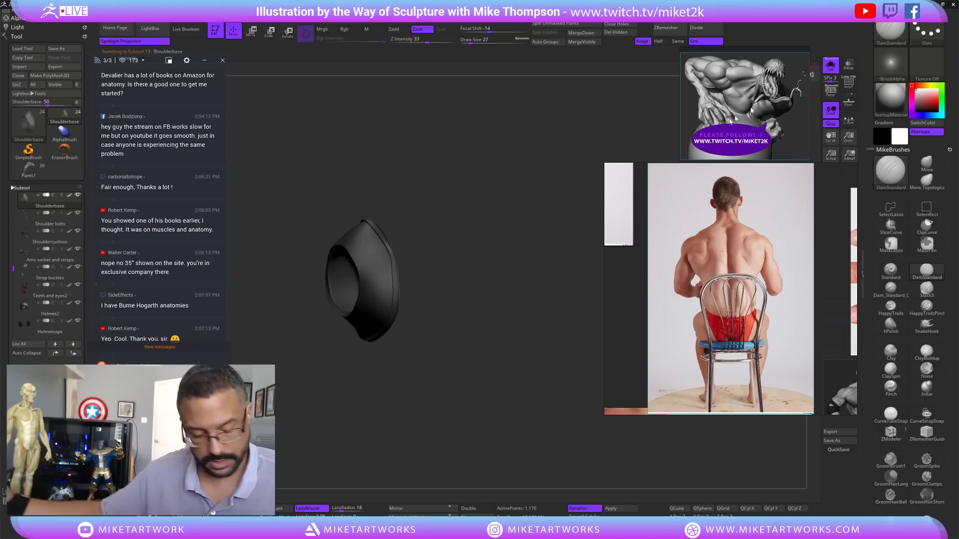
{"action": "left_click", "coordinate": [579, 509]}
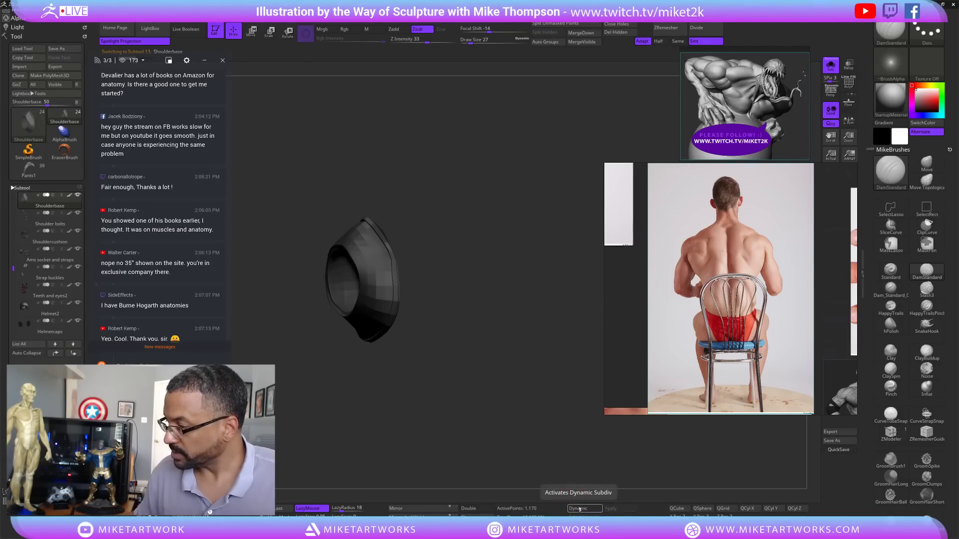
{"action": "mouse_move", "coordinate": [537, 387]}
{"action": "left_mouse_down"}
{"action": "mouse_move", "coordinate": [512, 300]}
{"action": "mouse_move", "coordinate": [564, 331]}
{"action": "mouse_move", "coordinate": [552, 333]}
{"action": "mouse_move", "coordinate": [560, 306]}
{"action": "left_mouse_up"}
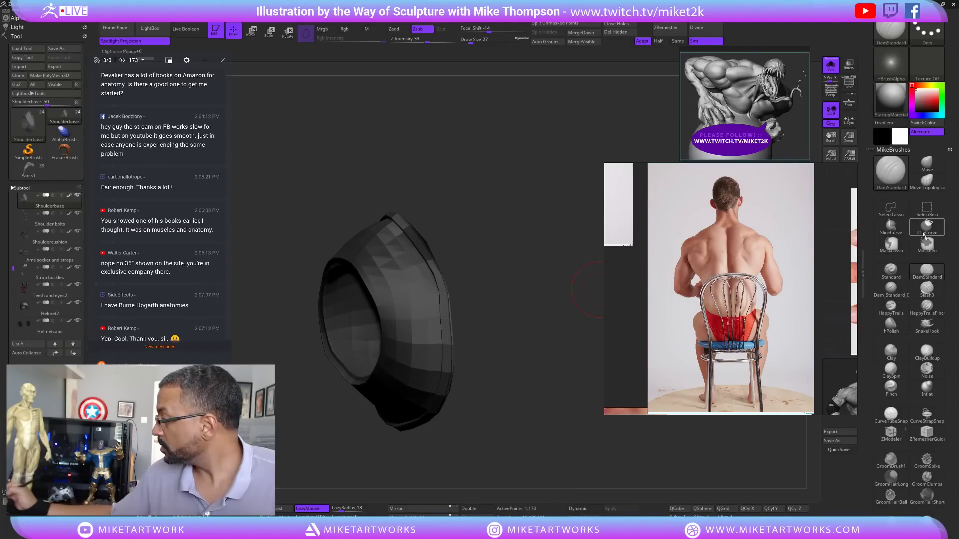
- Show the full figure and pull the shoulder base's upper rim towards the neck using the Move brush at draw size 54
{"action": "left_click", "coordinate": [926, 165]}
{"action": "key", "text": "s"}
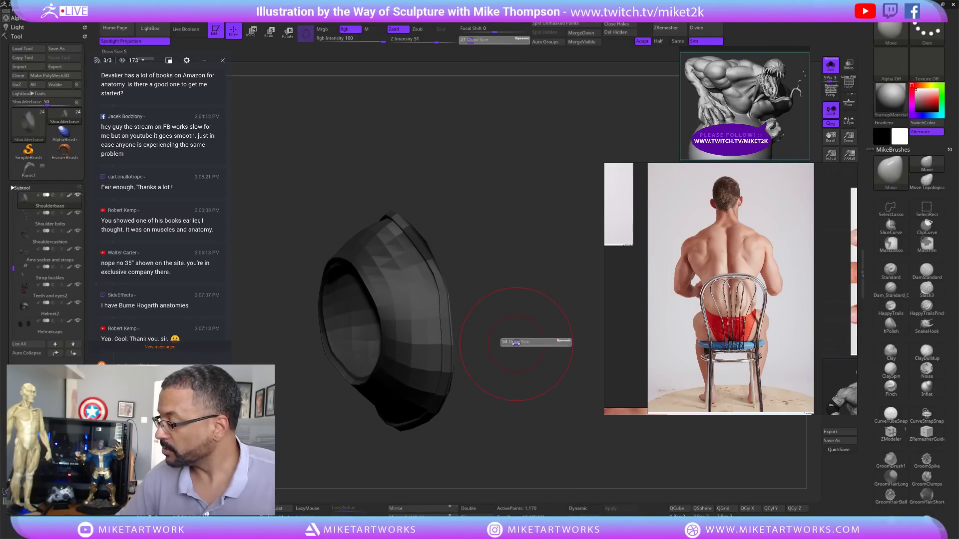
{"action": "left_click", "coordinate": [831, 66]}
{"action": "left_click_drag", "start_coordinate": [413, 246], "coordinate": [423, 251]}
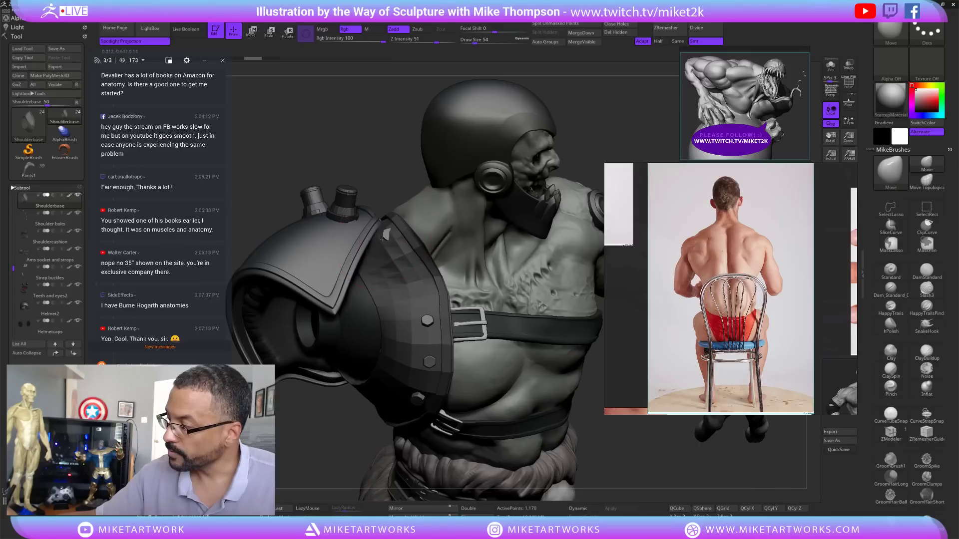
{"action": "left_click_drag", "start_coordinate": [384, 238], "coordinate": [403, 226]}
- Reduce the Move brush size and nudge the shoulder base's upper front rim closer to the trapezius and chest
{"action": "key", "text": "s"}
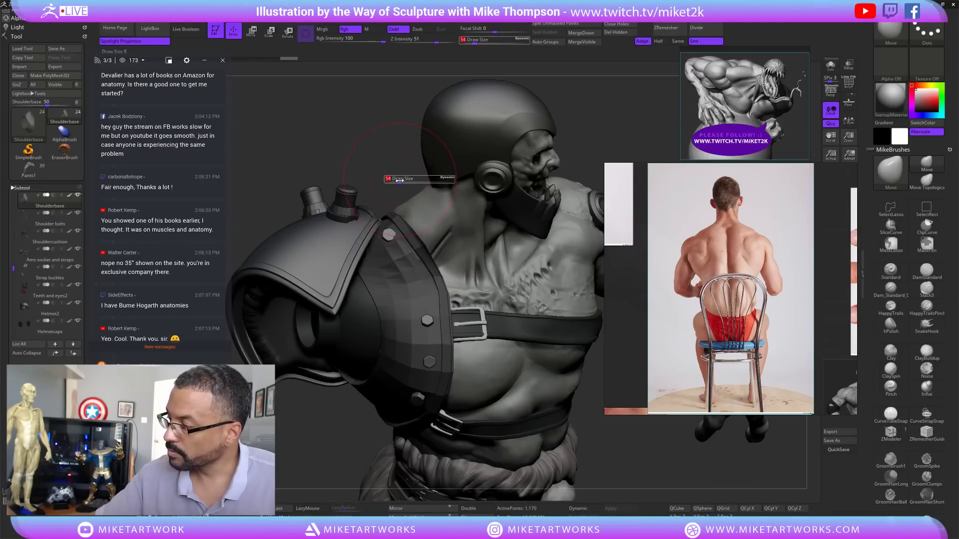
{"action": "left_click_drag", "start_coordinate": [401, 183], "coordinate": [395, 183]}
{"action": "left_click_drag", "start_coordinate": [416, 256], "coordinate": [420, 251]}
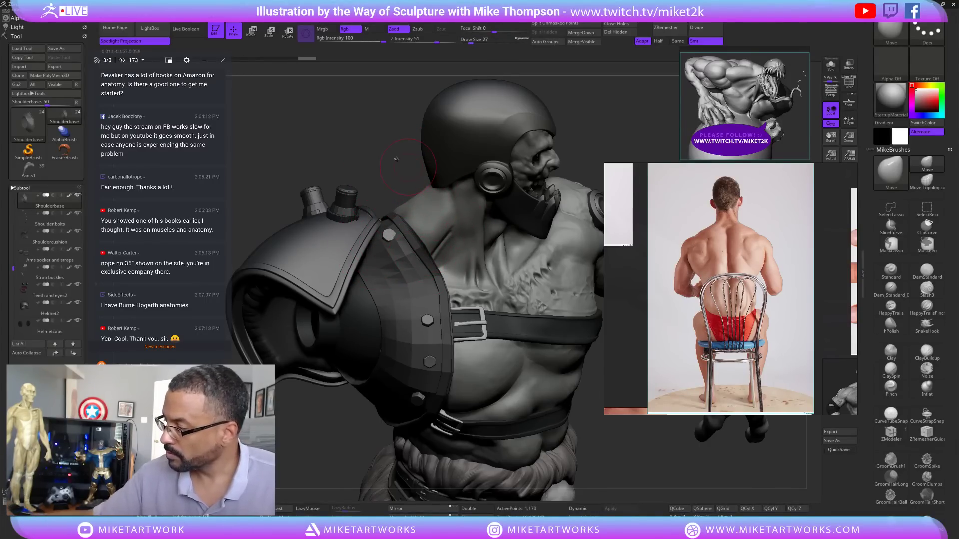
{"action": "mouse_move", "coordinate": [415, 172]}
{"action": "left_mouse_down"}
{"action": "mouse_move", "coordinate": [388, 159]}
{"action": "mouse_move", "coordinate": [384, 172]}
{"action": "left_mouse_up"}
{"action": "left_click_drag", "start_coordinate": [417, 258], "coordinate": [414, 253]}
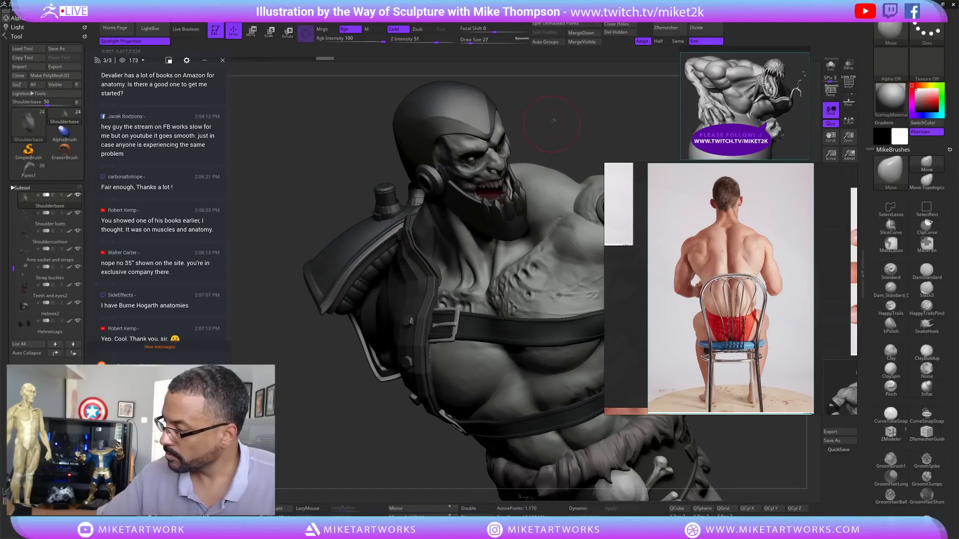
- Fit the shoulder base's front and top rim around the neck and chest, working from front, side and overhead views
{"action": "mouse_move", "coordinate": [447, 264]}
{"action": "right_mouse_down"}
{"action": "mouse_move", "coordinate": [491, 267]}
{"action": "mouse_move", "coordinate": [427, 265]}
{"action": "right_mouse_up"}
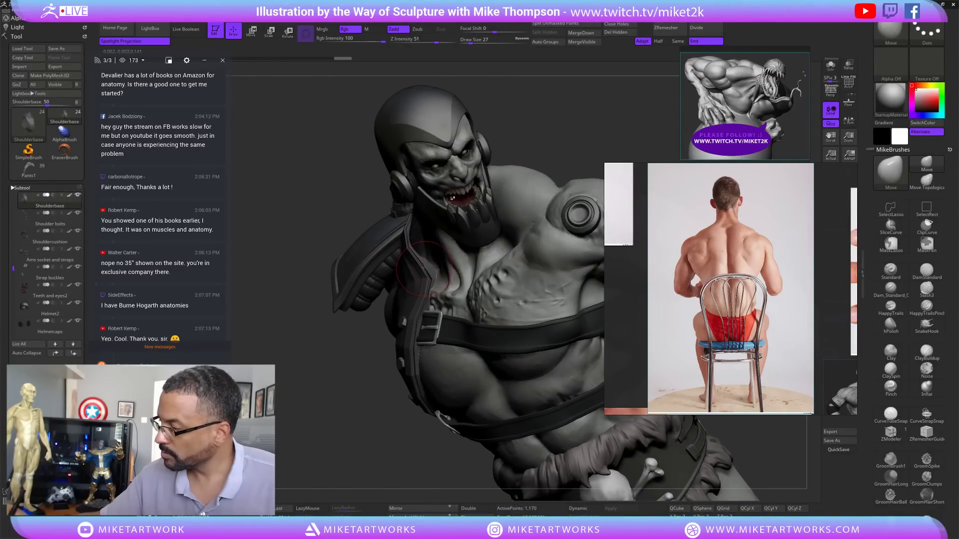
{"action": "left_click_drag", "start_coordinate": [423, 266], "coordinate": [426, 262]}
{"action": "mouse_move", "coordinate": [438, 254]}
{"action": "right_mouse_down"}
{"action": "mouse_move", "coordinate": [478, 233]}
{"action": "mouse_move", "coordinate": [415, 317]}
{"action": "right_mouse_up"}
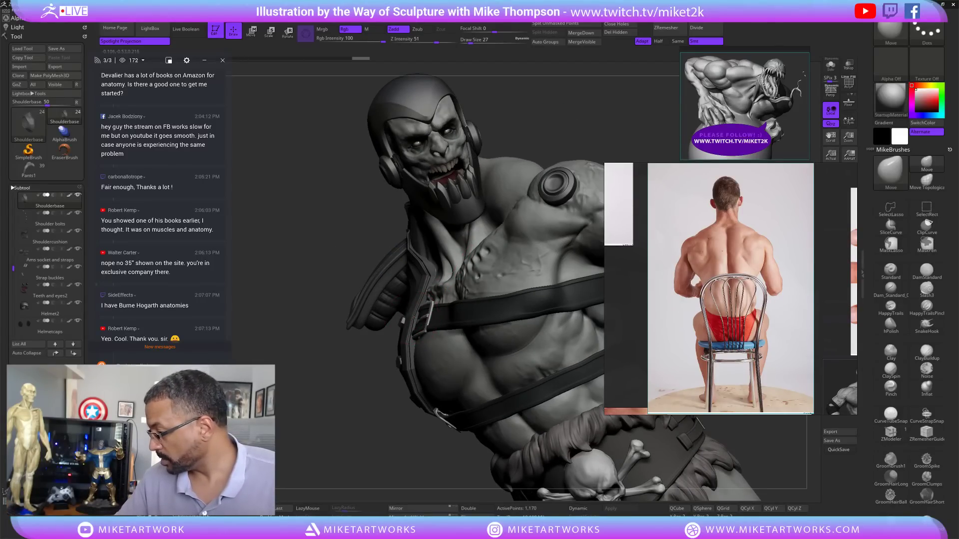
{"action": "right_click_drag", "start_coordinate": [545, 133], "coordinate": [363, 233]}
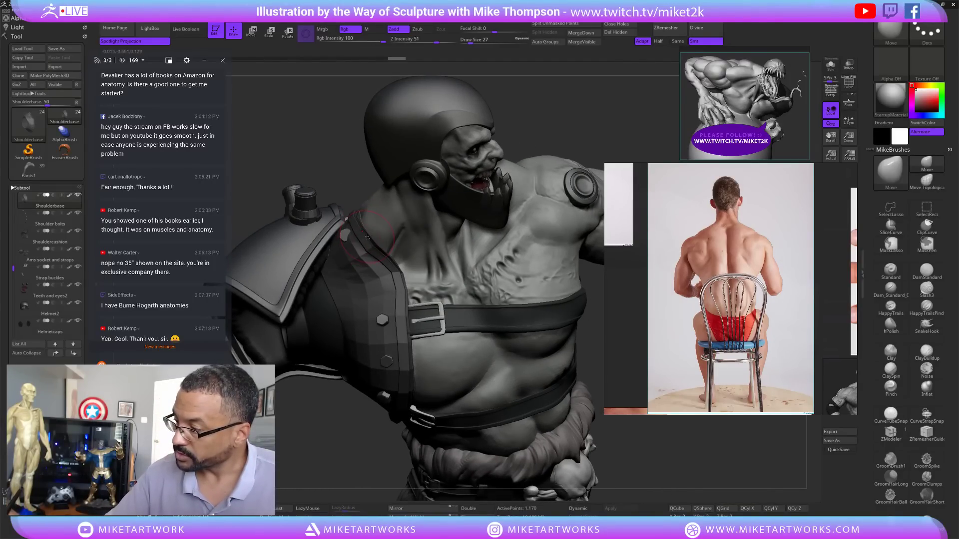
{"action": "mouse_move", "coordinate": [367, 166]}
{"action": "right_mouse_down"}
{"action": "mouse_move", "coordinate": [367, 212]}
{"action": "mouse_move", "coordinate": [358, 220]}
{"action": "right_mouse_up"}
{"action": "right_click_drag", "start_coordinate": [364, 182], "coordinate": [347, 179]}
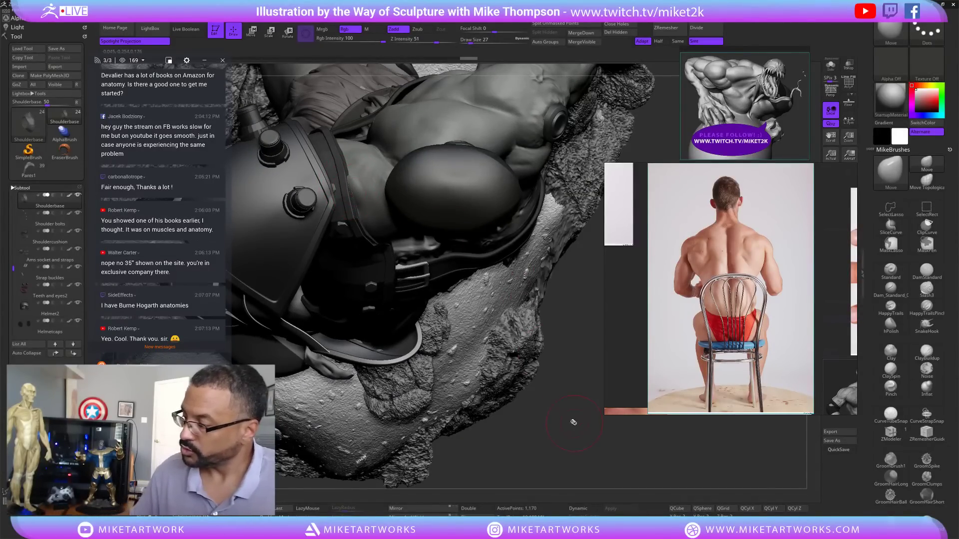
{"action": "mouse_move", "coordinate": [354, 192]}
{"action": "right_mouse_down"}
{"action": "mouse_move", "coordinate": [560, 151]}
{"action": "mouse_move", "coordinate": [509, 162]}
{"action": "mouse_move", "coordinate": [724, 174]}
{"action": "right_mouse_up"}
{"action": "mouse_move", "coordinate": [534, 185]}
{"action": "right_mouse_down"}
{"action": "mouse_move", "coordinate": [582, 189]}
{"action": "mouse_move", "coordinate": [529, 180]}
{"action": "mouse_move", "coordinate": [399, 202]}
{"action": "mouse_move", "coordinate": [424, 188]}
{"action": "right_mouse_up"}
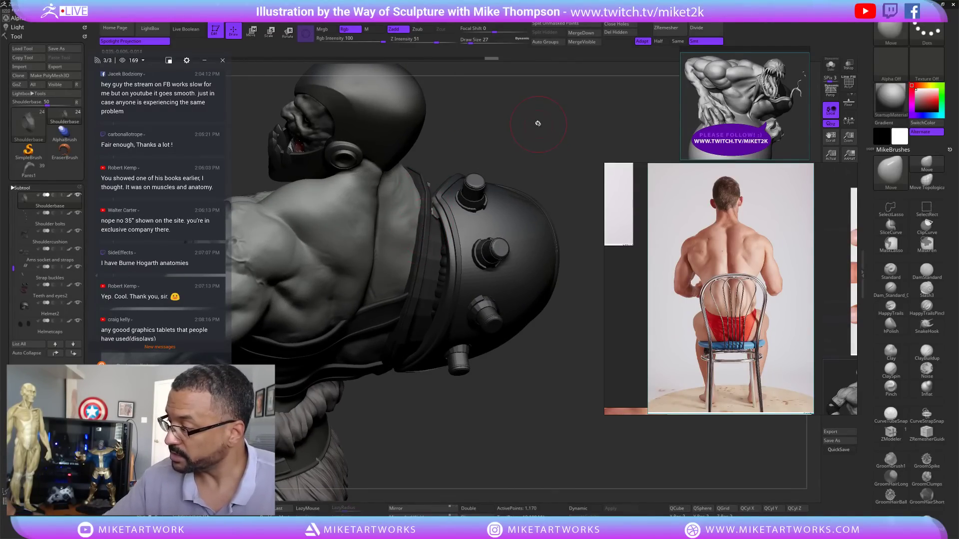
- Fit the shoulder base's rear rim against the upper back and ribs, working from back, side and low views
{"action": "right_click_drag", "start_coordinate": [418, 235], "coordinate": [416, 220]}
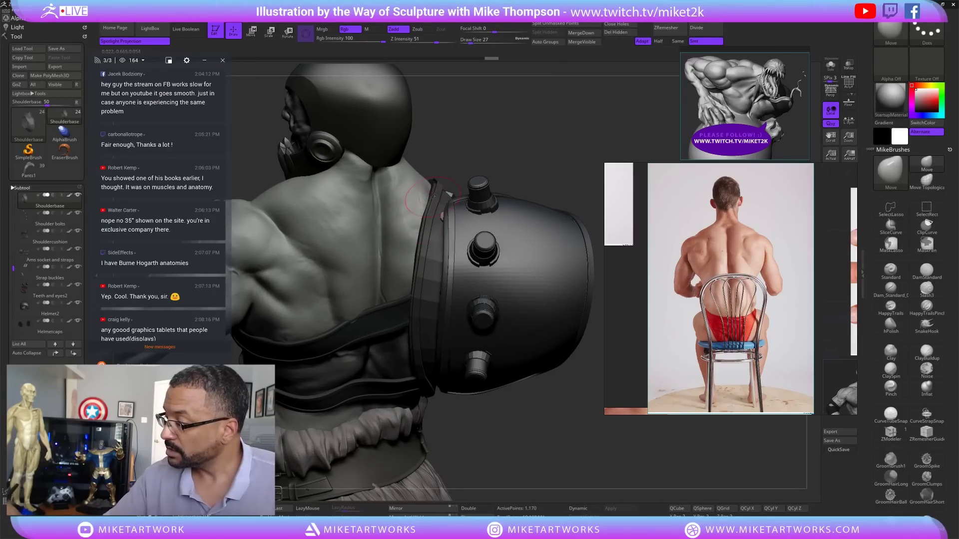
{"action": "mouse_move", "coordinate": [422, 195]}
{"action": "right_mouse_down"}
{"action": "mouse_move", "coordinate": [512, 413]}
{"action": "mouse_move", "coordinate": [421, 358]}
{"action": "right_mouse_up"}
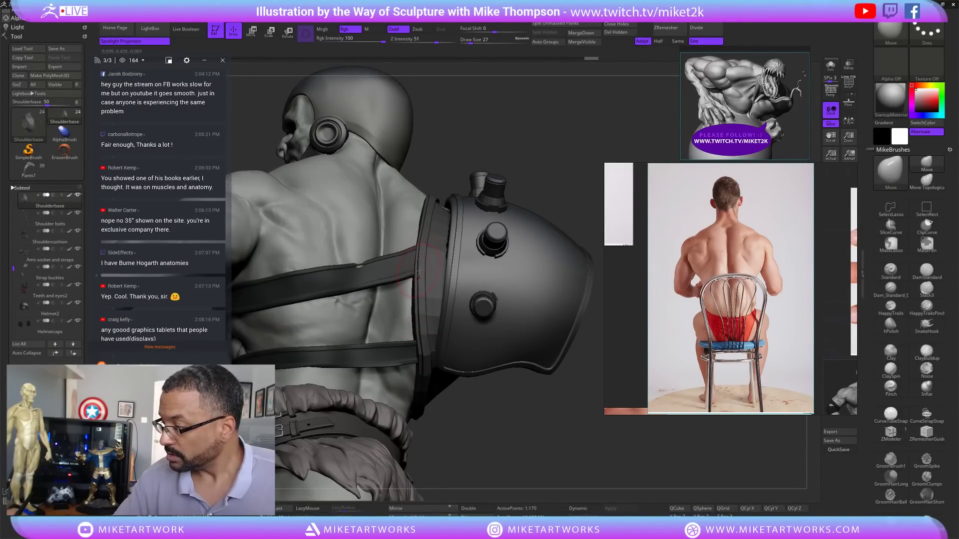
{"action": "mouse_move", "coordinate": [482, 392]}
{"action": "right_mouse_down"}
{"action": "mouse_move", "coordinate": [501, 391]}
{"action": "mouse_move", "coordinate": [555, 431]}
{"action": "mouse_move", "coordinate": [585, 424]}
{"action": "right_mouse_up"}
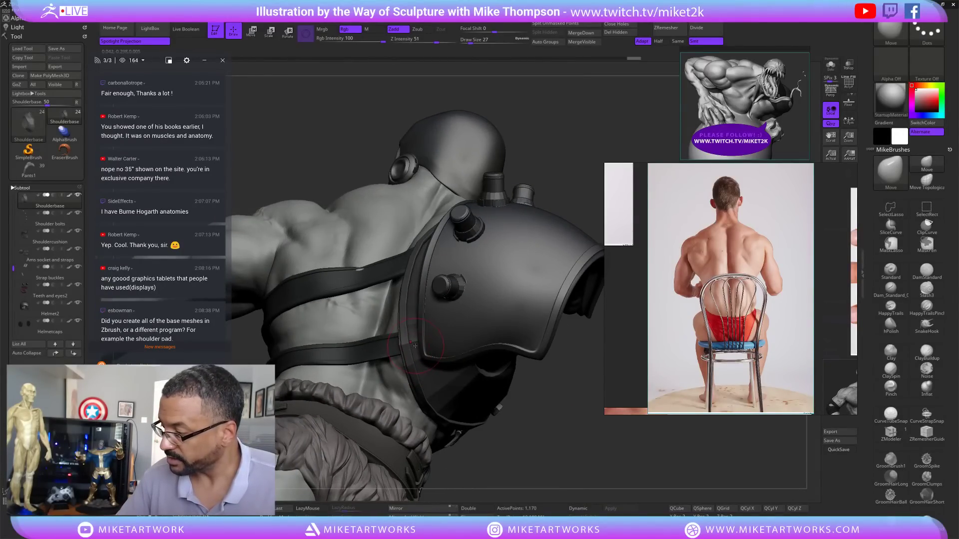
{"action": "right_click_drag", "start_coordinate": [464, 387], "coordinate": [403, 345]}
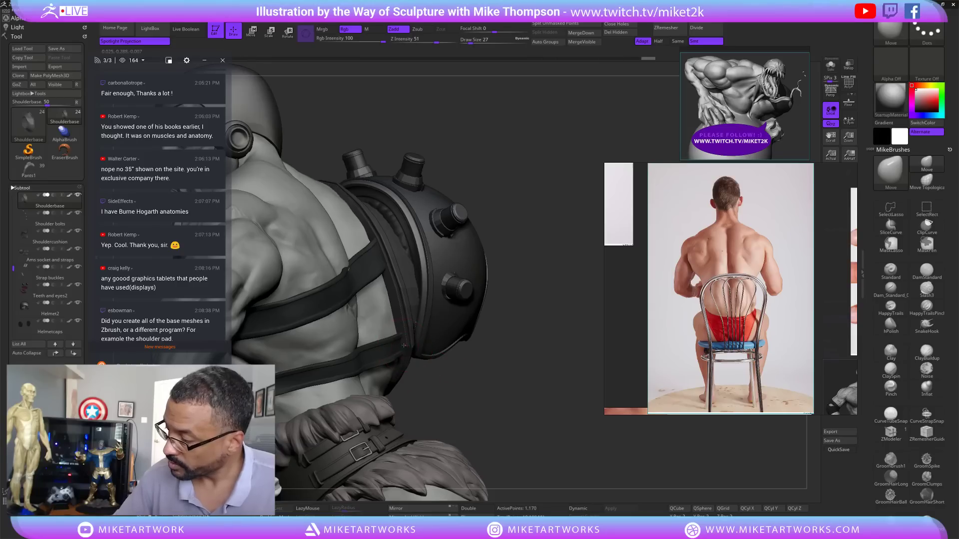
{"action": "right_click_drag", "start_coordinate": [456, 381], "coordinate": [510, 375]}
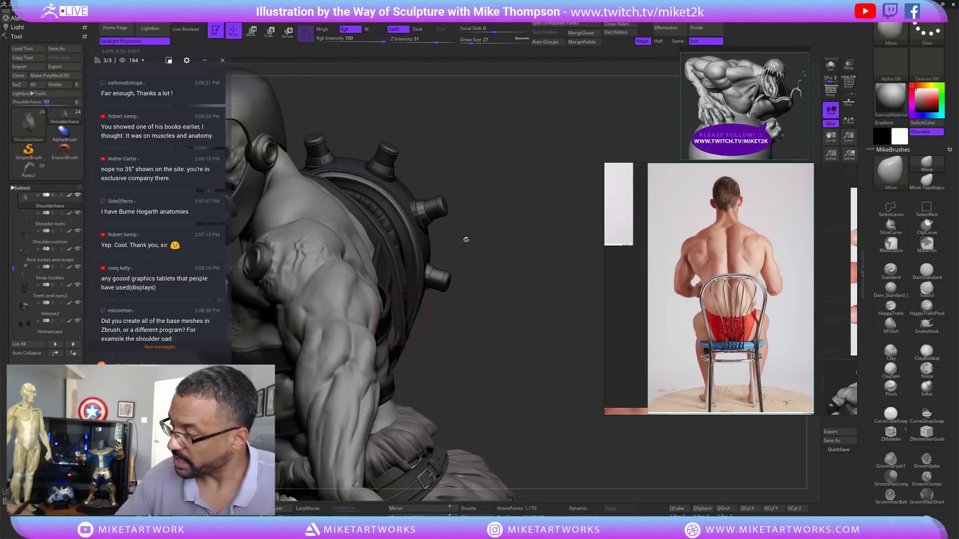
{"action": "right_click_drag", "start_coordinate": [539, 339], "coordinate": [422, 340]}
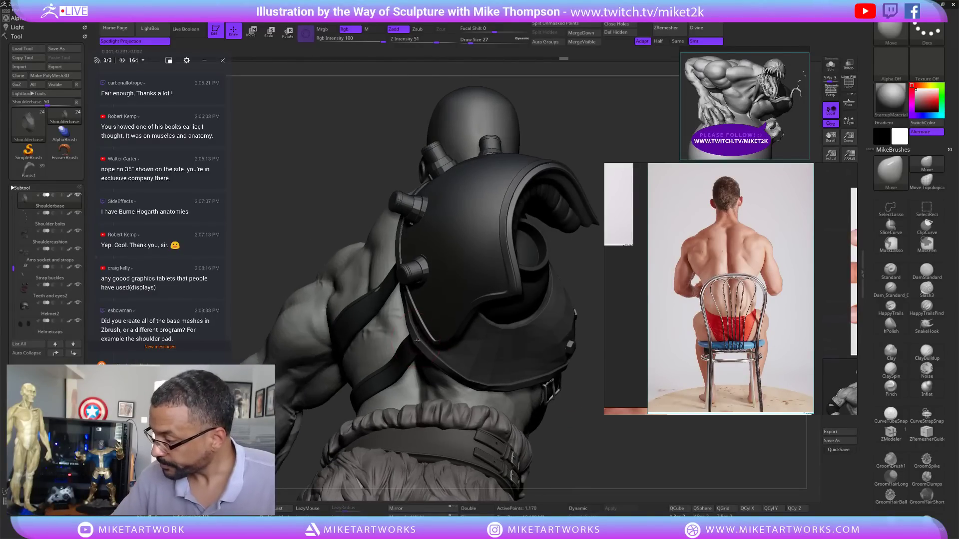
{"action": "mouse_move", "coordinate": [577, 423]}
{"action": "right_mouse_down"}
{"action": "mouse_move", "coordinate": [583, 401]}
{"action": "mouse_move", "coordinate": [610, 408]}
{"action": "mouse_move", "coordinate": [617, 399]}
{"action": "mouse_move", "coordinate": [569, 407]}
{"action": "mouse_move", "coordinate": [582, 410]}
{"action": "mouse_move", "coordinate": [574, 421]}
{"action": "mouse_move", "coordinate": [404, 182]}
{"action": "right_mouse_up"}
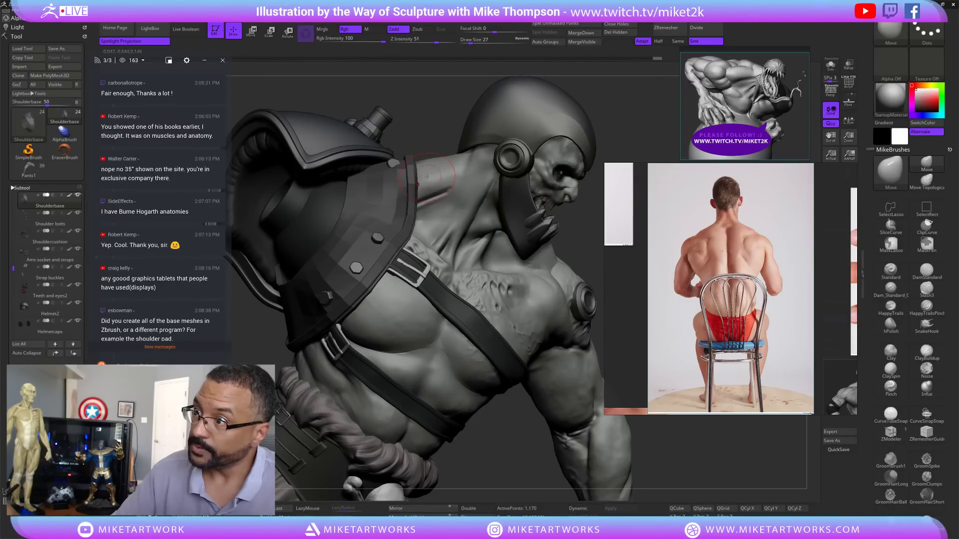
- Shape the shoulder base's top rim where it meets the trapezius, using the Move brush from side and front views
{"action": "mouse_move", "coordinate": [435, 127]}
{"action": "left_mouse_down"}
{"action": "mouse_move", "coordinate": [441, 148]}
{"action": "mouse_move", "coordinate": [394, 170]}
{"action": "left_mouse_up"}
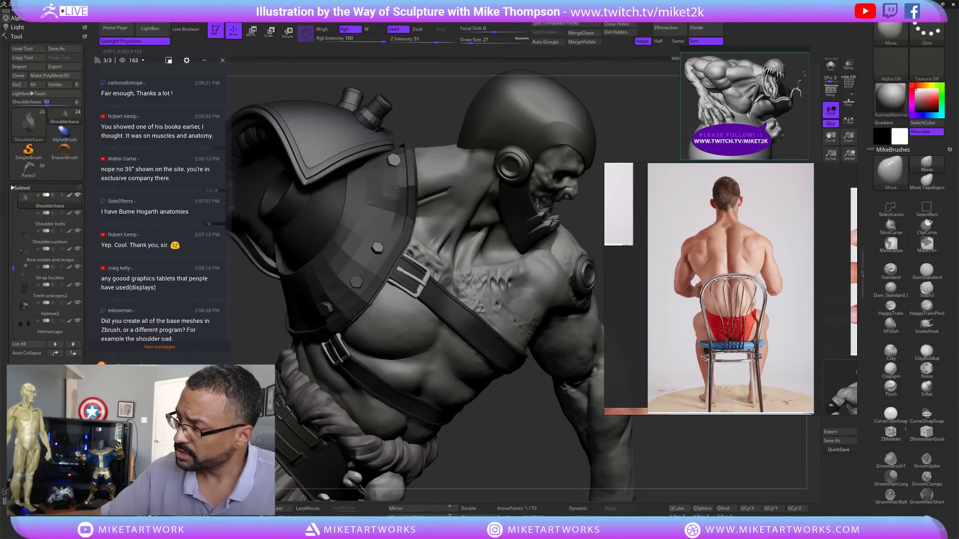
{"action": "mouse_move", "coordinate": [425, 119]}
{"action": "left_mouse_down"}
{"action": "mouse_move", "coordinate": [355, 124]}
{"action": "mouse_move", "coordinate": [413, 123]}
{"action": "left_mouse_up"}
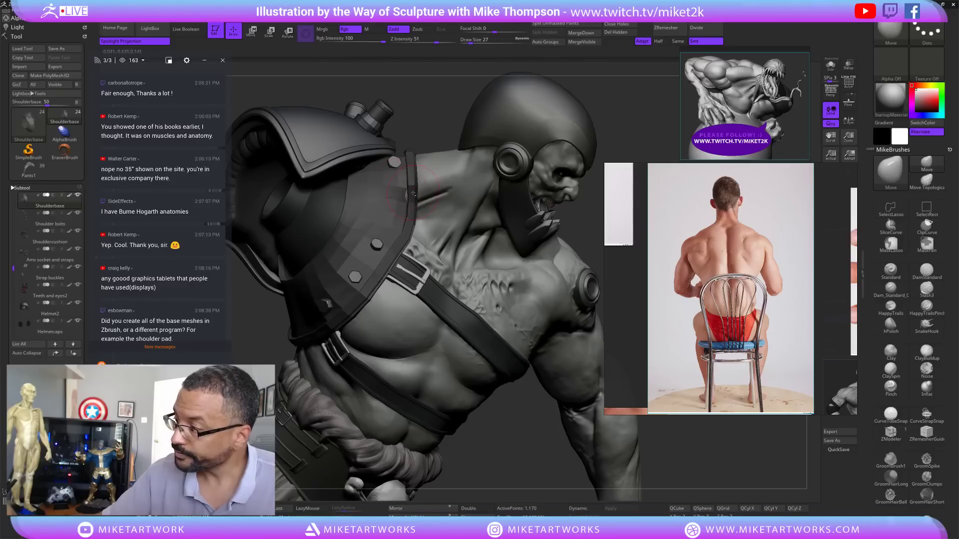
{"action": "left_click_drag", "start_coordinate": [430, 123], "coordinate": [377, 126]}
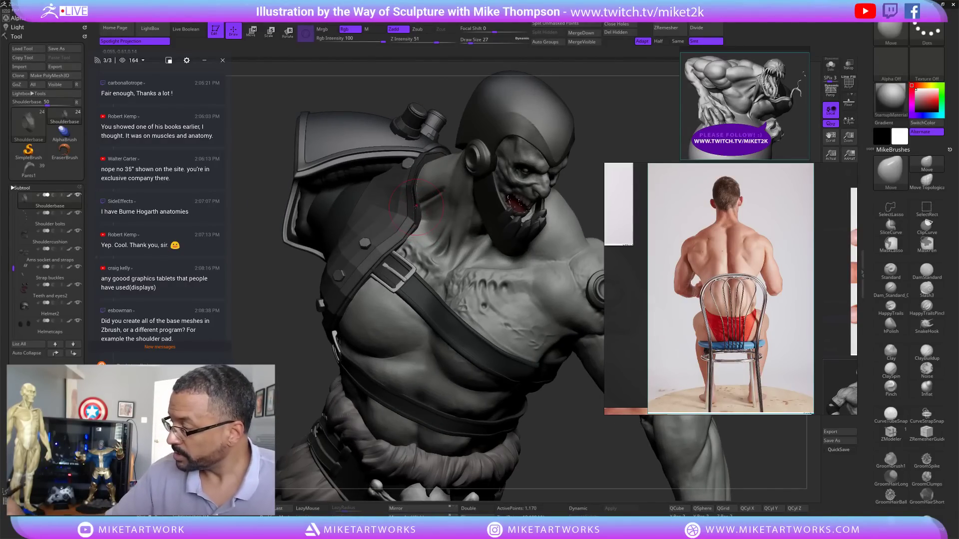
{"action": "mouse_move", "coordinate": [603, 146]}
{"action": "left_mouse_down"}
{"action": "mouse_move", "coordinate": [569, 130]}
{"action": "mouse_move", "coordinate": [589, 136]}
{"action": "mouse_move", "coordinate": [592, 110]}
{"action": "mouse_move", "coordinate": [583, 114]}
{"action": "left_mouse_up"}
{"action": "left_click_drag", "start_coordinate": [564, 438], "coordinate": [398, 231]}
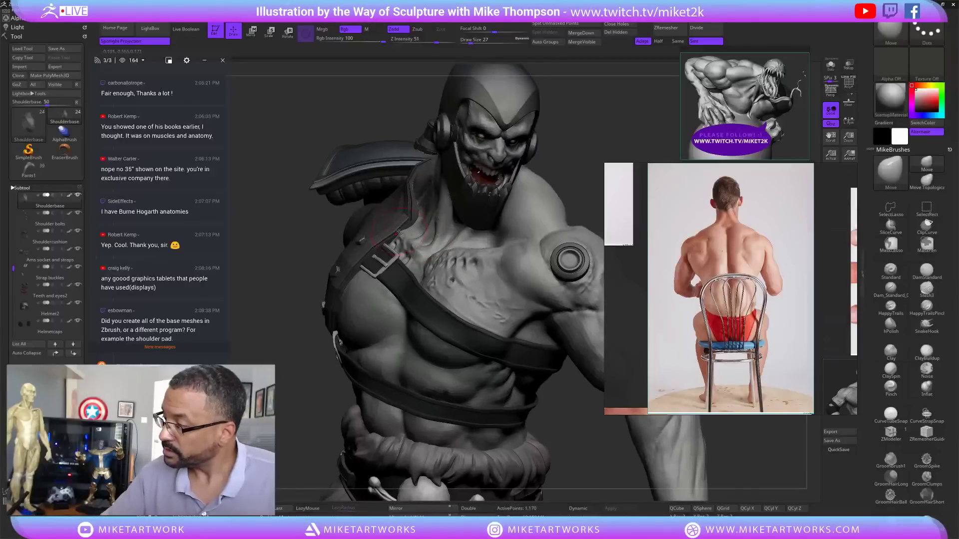
- Refine the shoulder base's front rim beside the neck and upper strap buckle so it follows the collarbone and chest
{"action": "left_click_drag", "start_coordinate": [574, 145], "coordinate": [551, 132]}
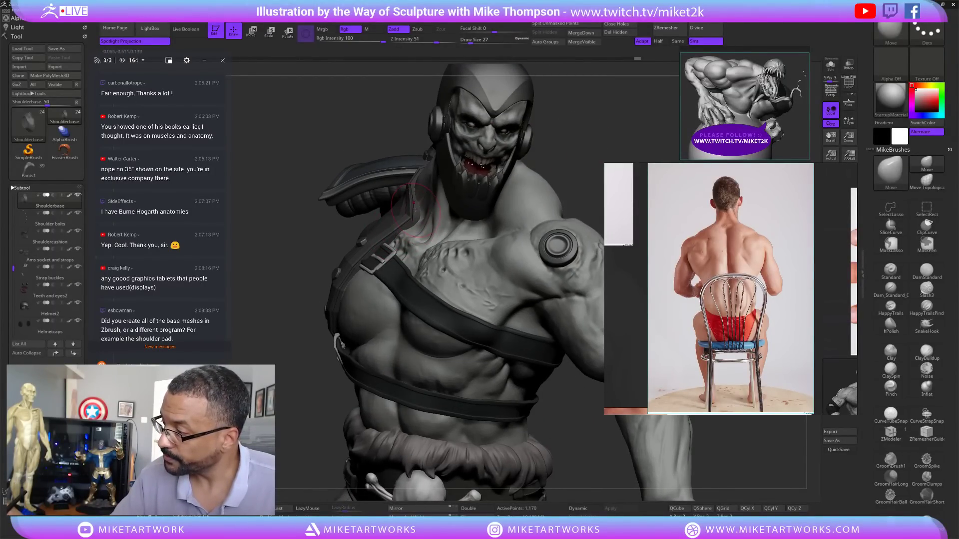
{"action": "left_click_drag", "start_coordinate": [557, 156], "coordinate": [580, 143]}
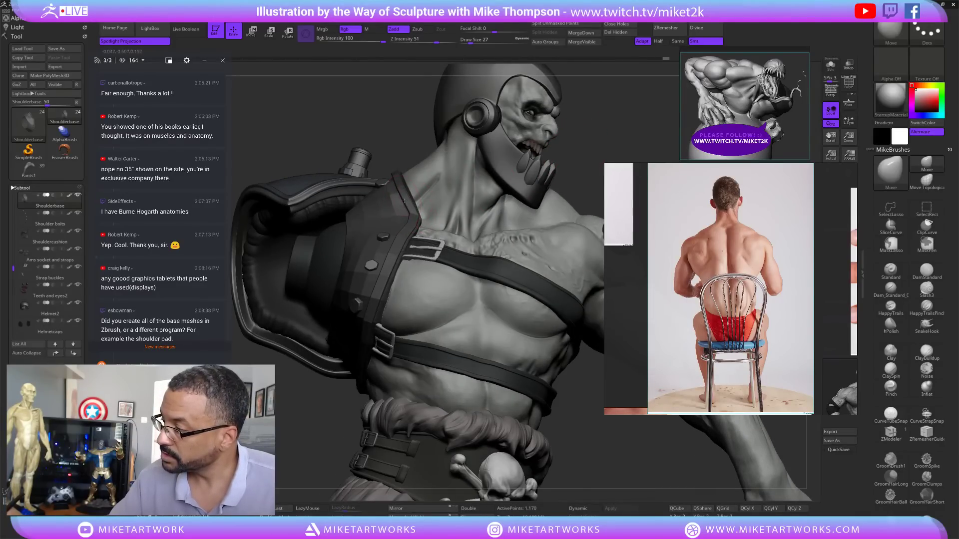
{"action": "left_click_drag", "start_coordinate": [590, 143], "coordinate": [468, 165]}
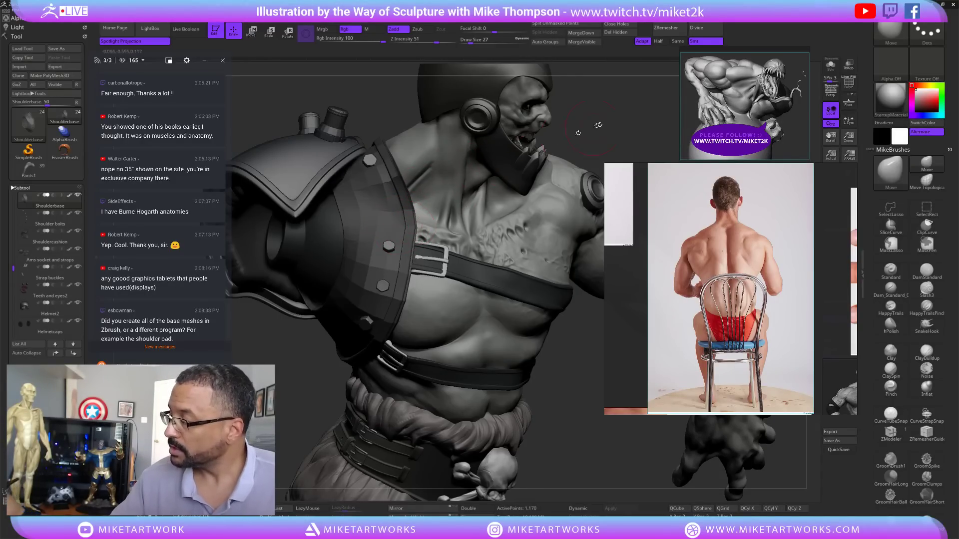
{"action": "left_click_drag", "start_coordinate": [596, 111], "coordinate": [558, 159], "text": "alt"}
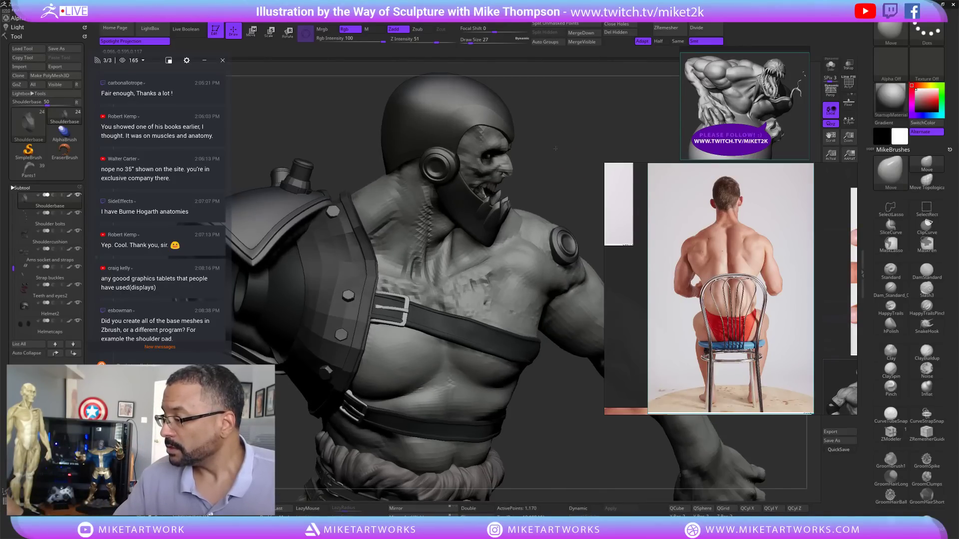
{"action": "mouse_move", "coordinate": [557, 160]}
{"action": "left_mouse_down"}
{"action": "mouse_move", "coordinate": [558, 147]}
{"action": "mouse_move", "coordinate": [517, 140]}
{"action": "left_mouse_up"}
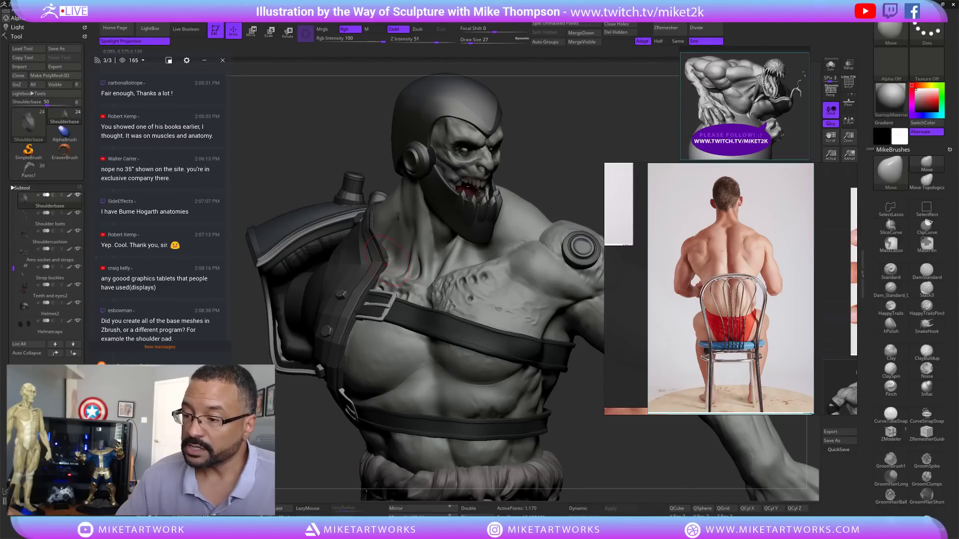
{"action": "right_click_drag", "start_coordinate": [379, 254], "coordinate": [376, 253]}
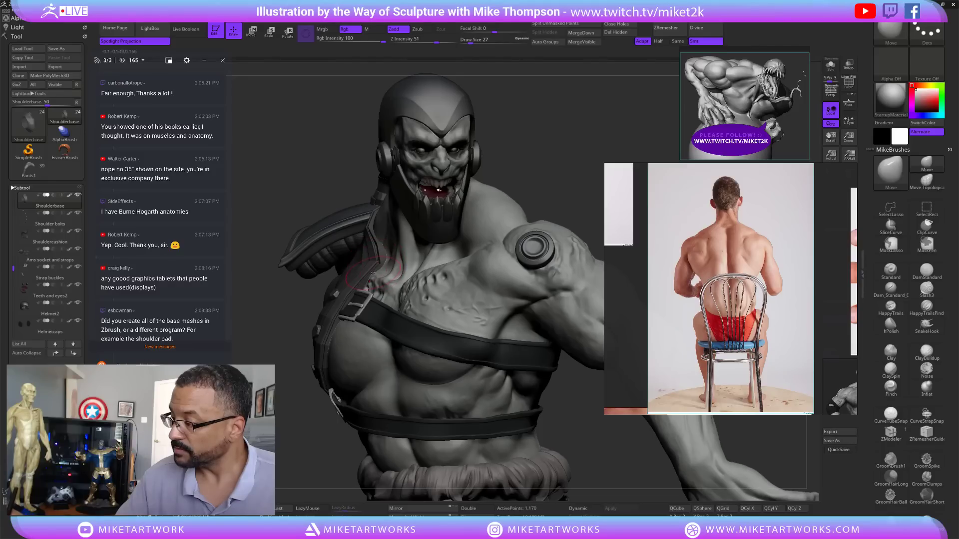
{"action": "right_click_drag", "start_coordinate": [532, 156], "coordinate": [555, 141]}
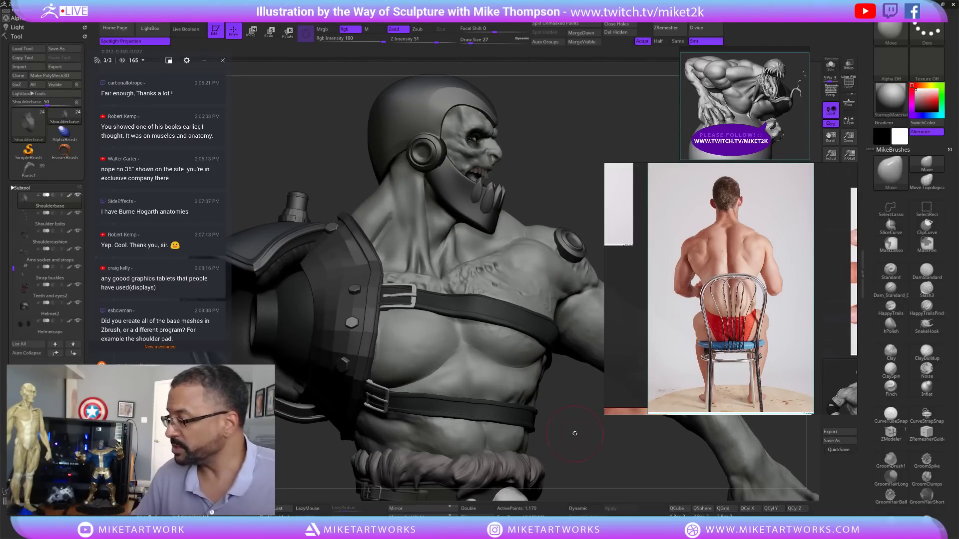
{"action": "left_click_drag", "start_coordinate": [530, 163], "coordinate": [408, 346]}
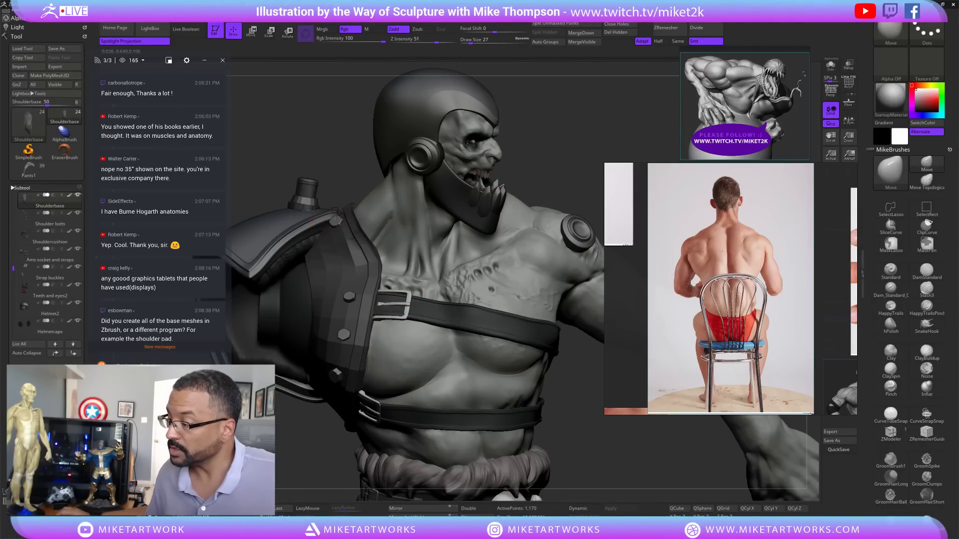
- Isolate the Shoulder bolts and try masking an upper bolt, then bring back the full figure
{"action": "left_click", "coordinate": [336, 218], "text": "alt"}
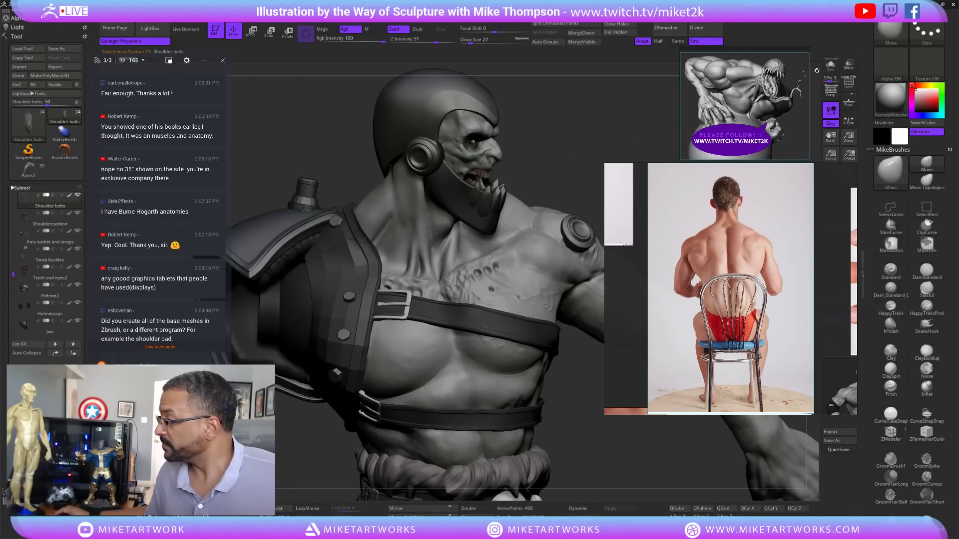
{"action": "left_click", "coordinate": [832, 69]}
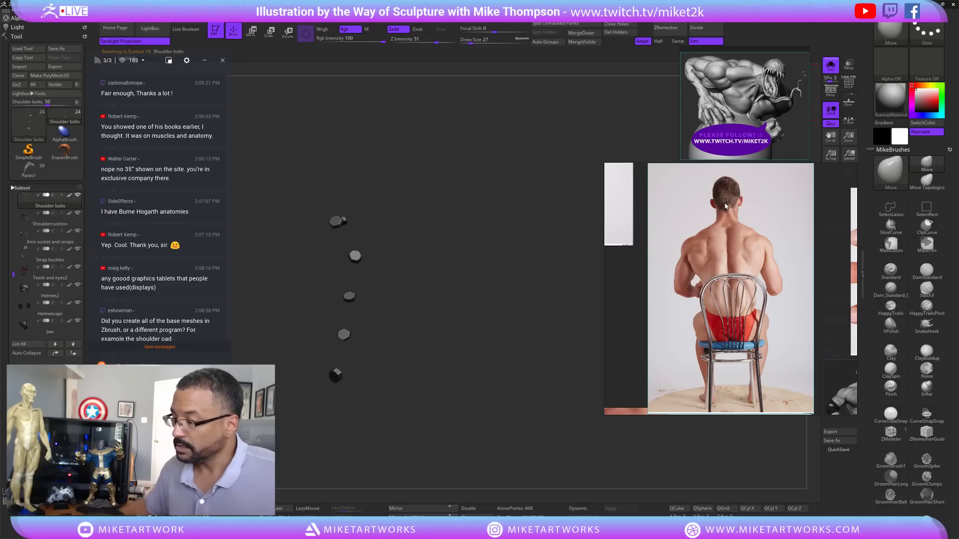
{"action": "mouse_move", "coordinate": [437, 248]}
{"action": "left_mouse_down"}
{"action": "mouse_move", "coordinate": [407, 279]}
{"action": "mouse_move", "coordinate": [443, 277]}
{"action": "left_mouse_up"}
{"action": "mouse_move", "coordinate": [353, 246]}
{"action": "left_mouse_down", "text": "ctrl"}
{"action": "mouse_move", "coordinate": [343, 336]}
{"action": "mouse_move", "coordinate": [322, 295]}
{"action": "left_mouse_up", "text": "ctrl"}
{"action": "left_click", "coordinate": [443, 270], "text": "ctrl"}
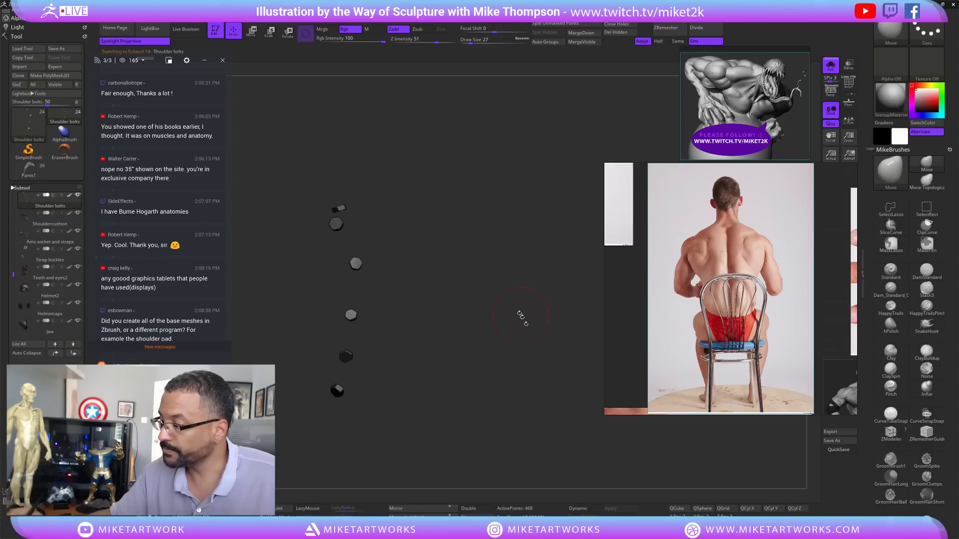
{"action": "left_click_drag", "start_coordinate": [523, 317], "coordinate": [440, 311]}
{"action": "left_click", "coordinate": [830, 65]}
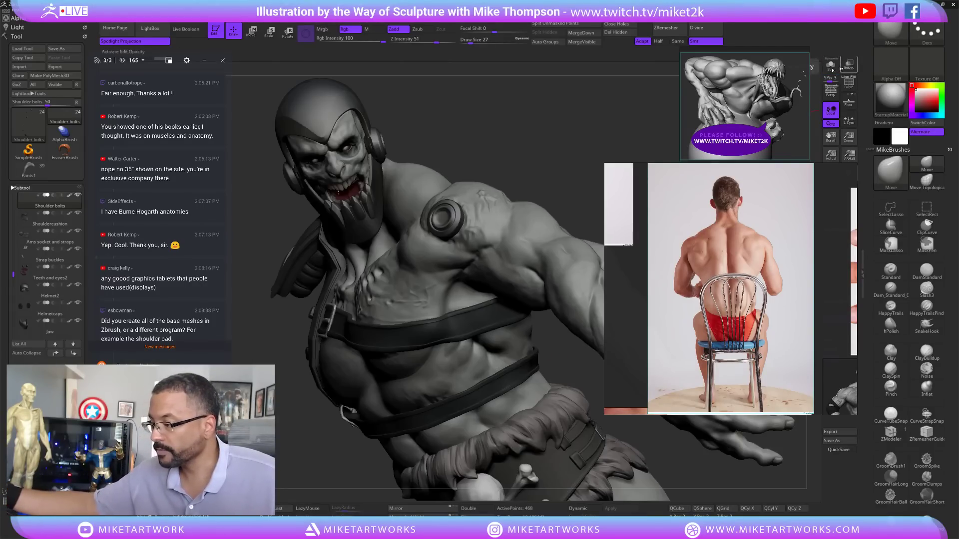
{"action": "left_click_drag", "start_coordinate": [589, 115], "coordinate": [543, 119]}
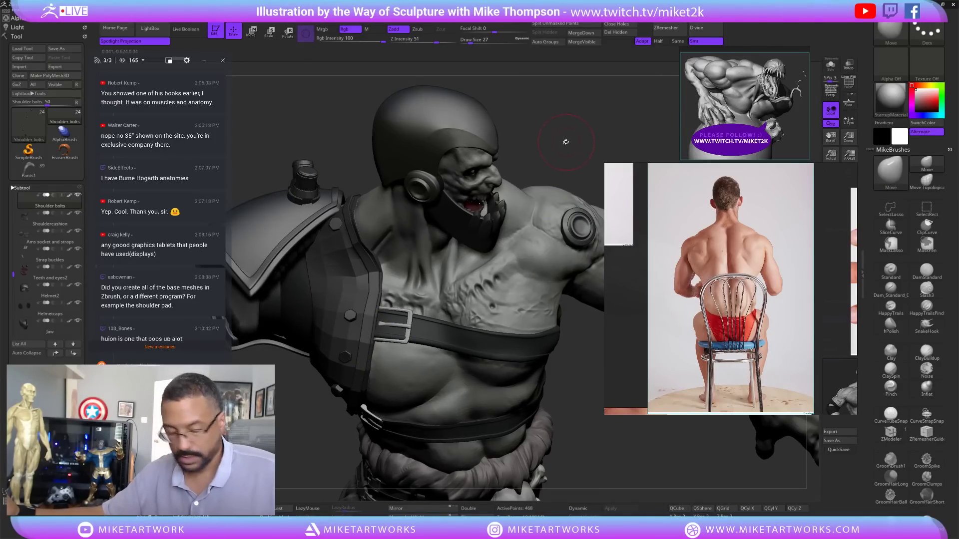
- Try viewing the figure in transparency mode with the Shoulderbase piece selected and the transform gizmo active
{"action": "left_click", "coordinate": [849, 64]}
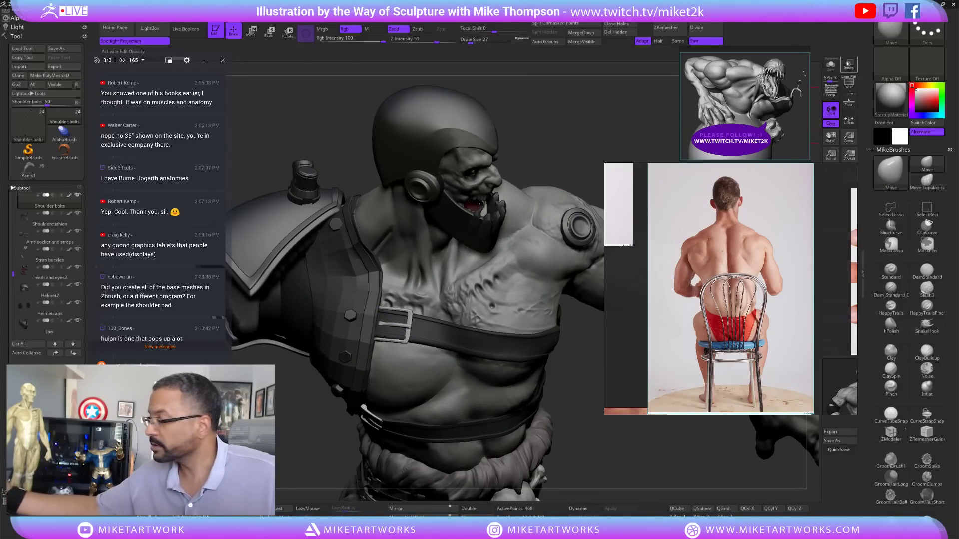
{"action": "key", "text": "w"}
{"action": "mouse_move", "coordinate": [583, 130]}
{"action": "left_mouse_down"}
{"action": "mouse_move", "coordinate": [539, 133]}
{"action": "mouse_move", "coordinate": [584, 150]}
{"action": "mouse_move", "coordinate": [506, 244]}
{"action": "left_mouse_up"}
{"action": "left_click", "coordinate": [514, 299], "text": "alt"}
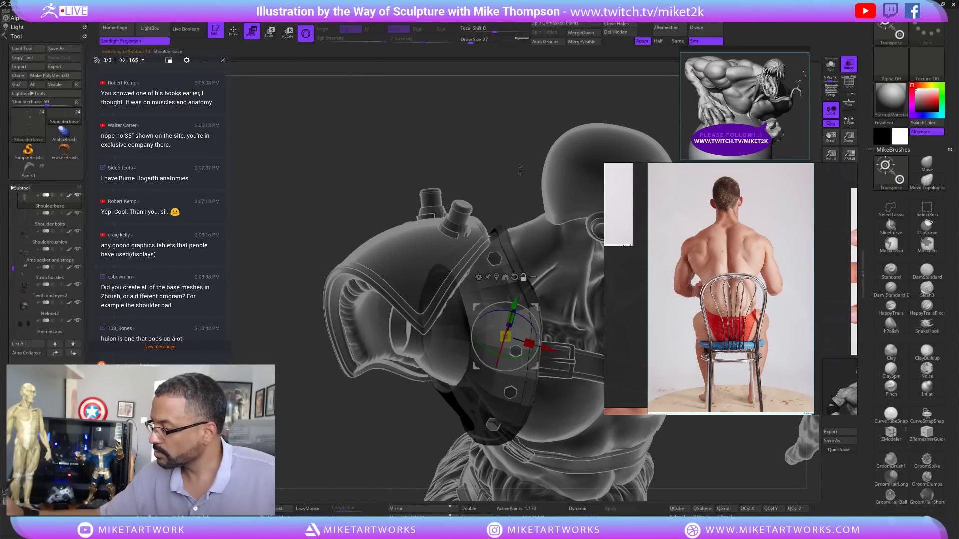
{"action": "mouse_move", "coordinate": [521, 170]}
{"action": "left_mouse_down"}
{"action": "mouse_move", "coordinate": [424, 159]}
{"action": "mouse_move", "coordinate": [435, 152]}
{"action": "left_mouse_up"}
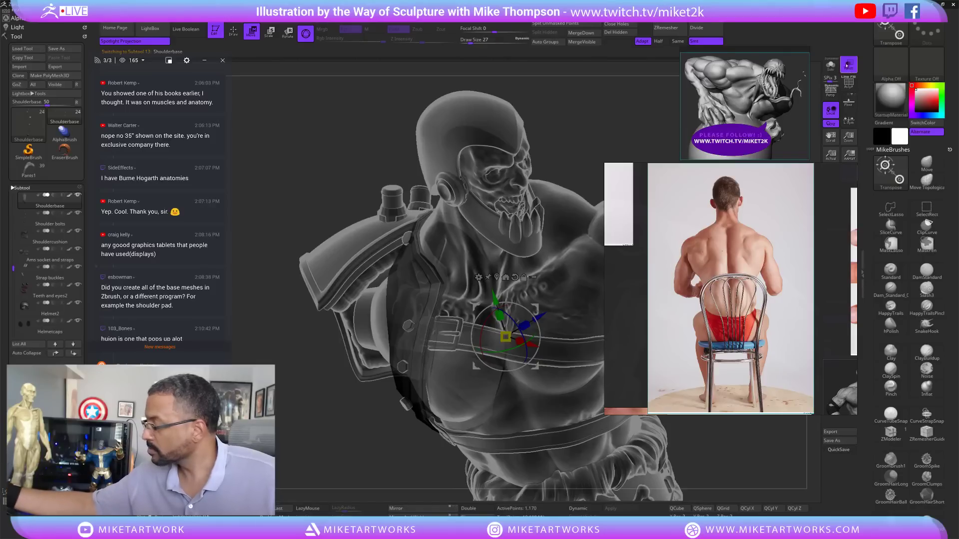
{"action": "left_click", "coordinate": [847, 64]}
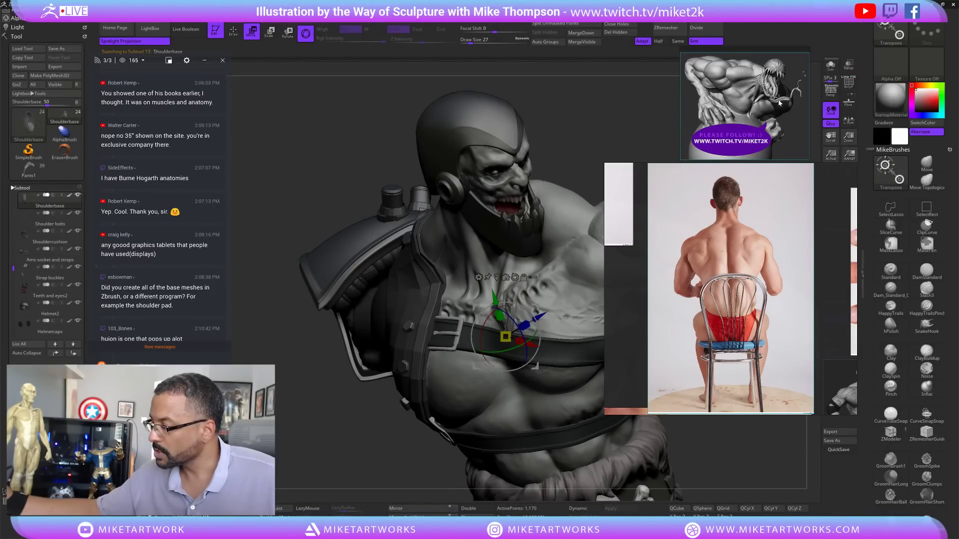
- Isolate the Shoulder bolts subtool and place the transform gizmo on the third bolt from the top
{"action": "left_click", "coordinate": [830, 66]}
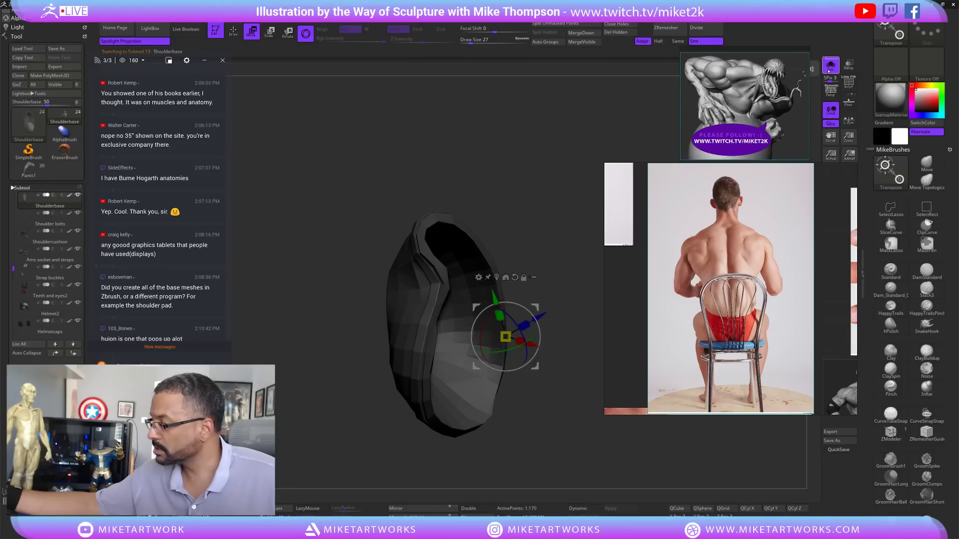
{"action": "key", "text": "q"}
{"action": "key", "text": "n"}
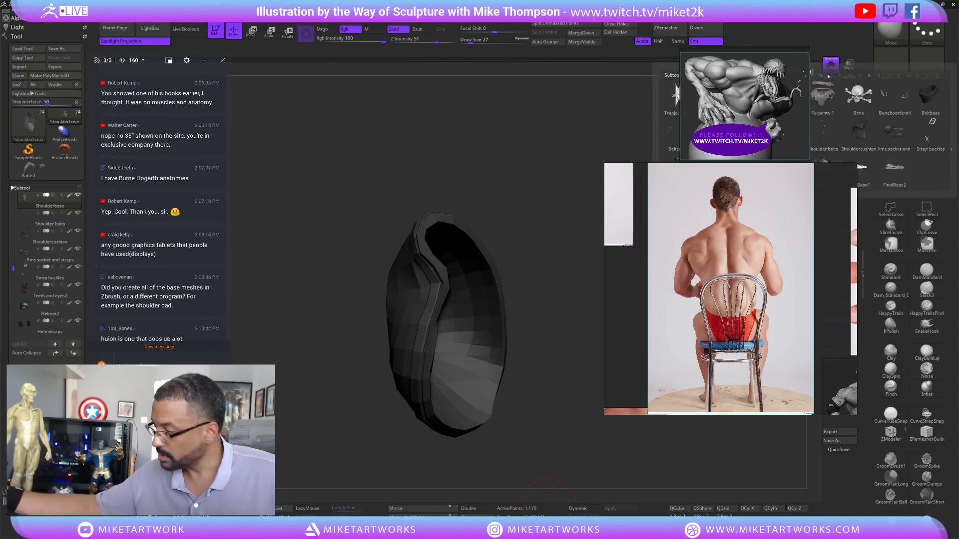
{"action": "key", "text": "n"}
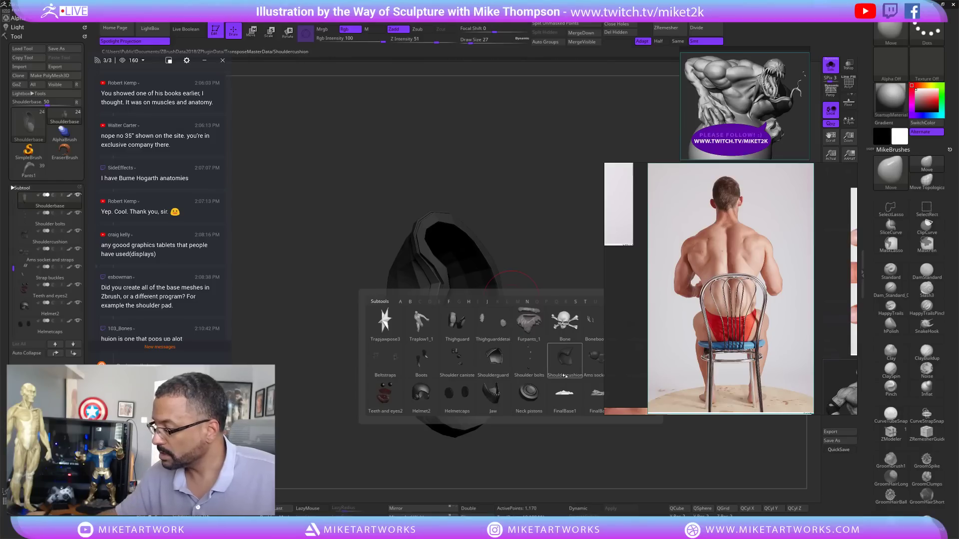
{"action": "left_click", "coordinate": [530, 369]}
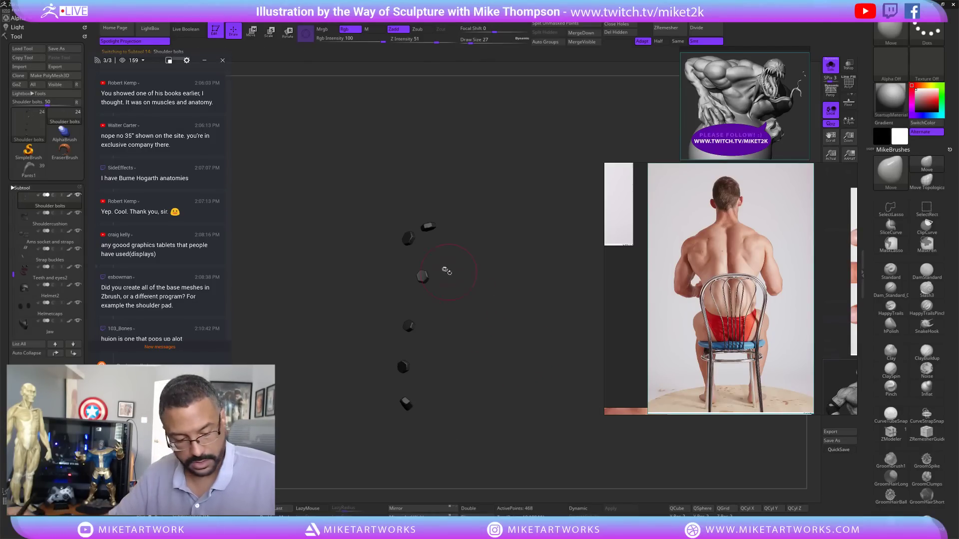
{"action": "key", "text": "w"}
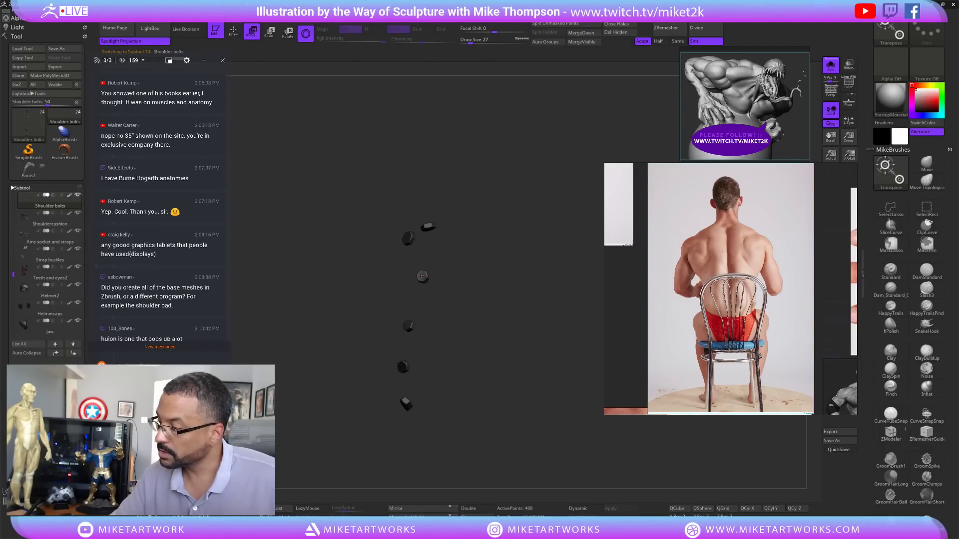
{"action": "left_click", "coordinate": [422, 275]}
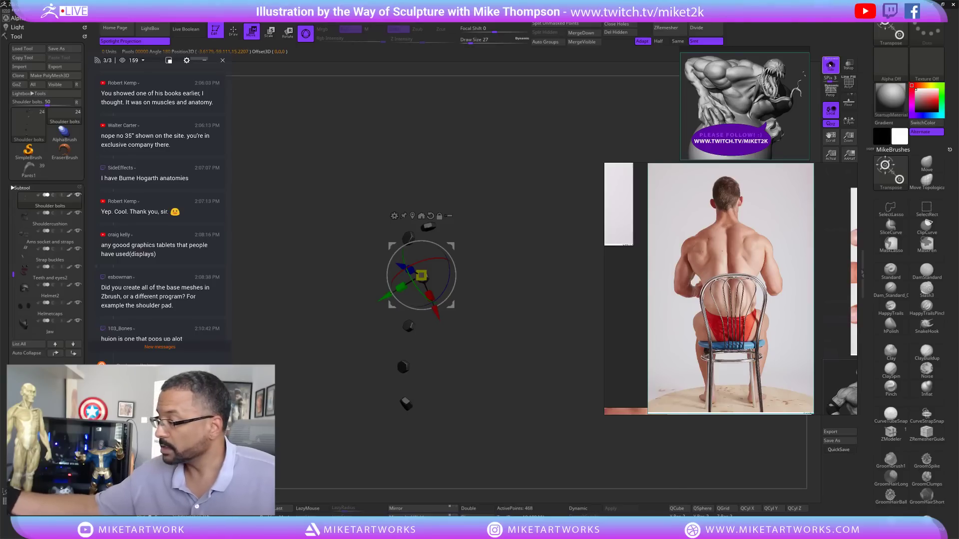
- Bring back the full figure, then lower the third shoulder bolt along the shoulder base's front rim and seat it against the surface
{"action": "left_click", "coordinate": [830, 65]}
{"action": "left_click_drag", "start_coordinate": [607, 107], "coordinate": [558, 109]}
{"action": "left_click_drag", "start_coordinate": [385, 266], "coordinate": [374, 265]}
{"action": "left_click_drag", "start_coordinate": [325, 232], "coordinate": [574, 320]}
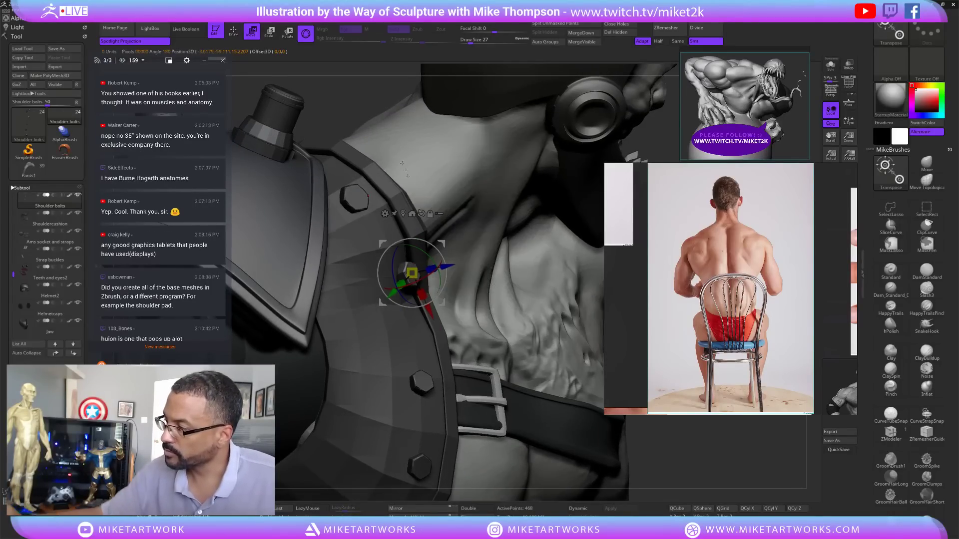
{"action": "left_click_drag", "start_coordinate": [430, 312], "coordinate": [440, 333]}
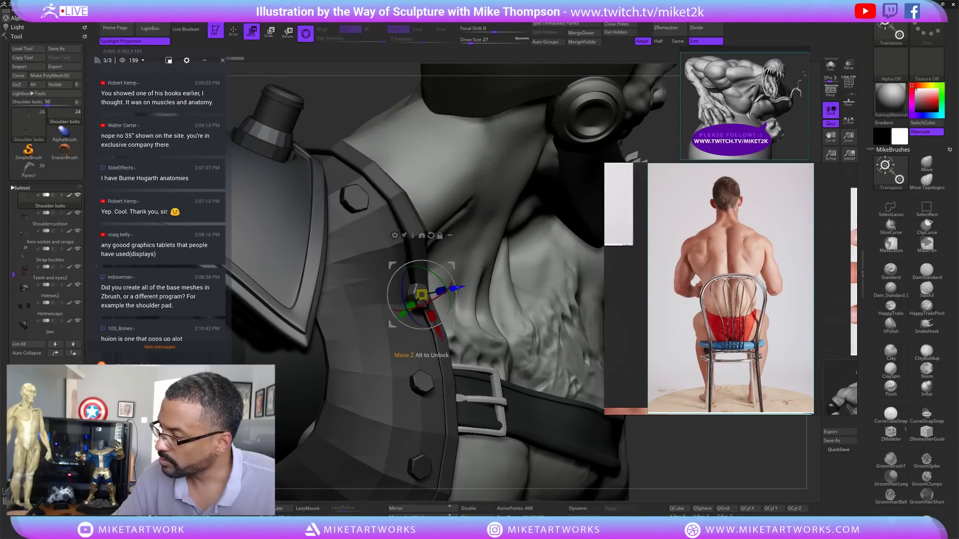
{"action": "left_click_drag", "start_coordinate": [457, 287], "coordinate": [450, 289]}
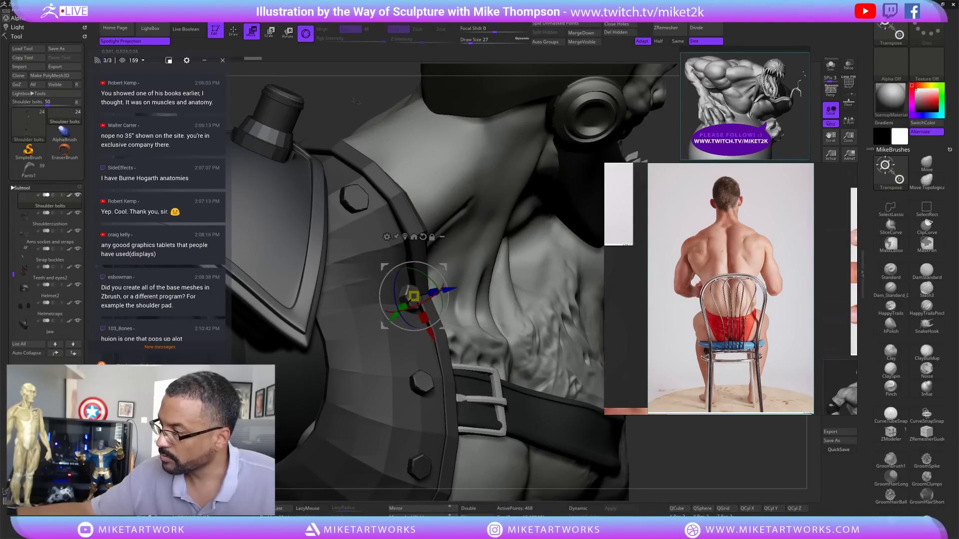
{"action": "left_click_drag", "start_coordinate": [355, 102], "coordinate": [269, 106]}
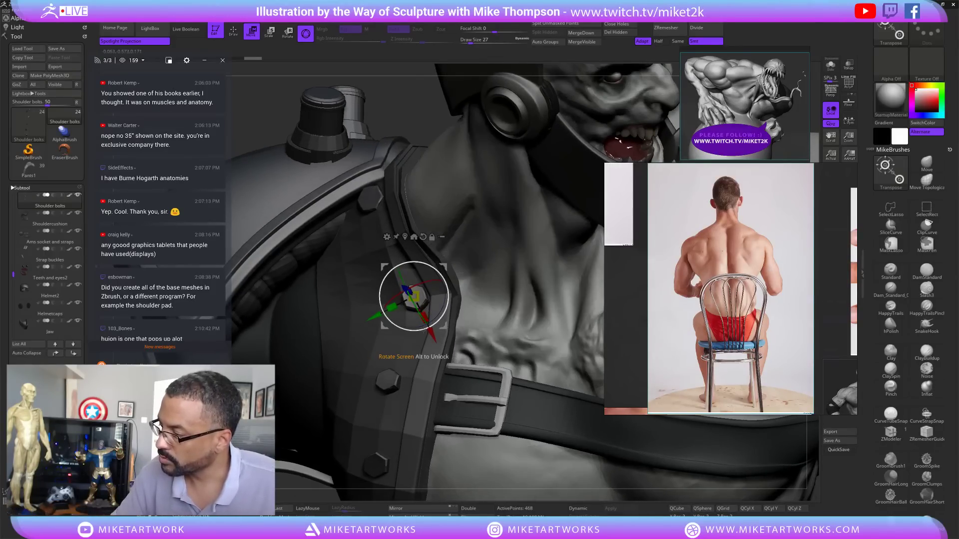
{"action": "left_click_drag", "start_coordinate": [444, 327], "coordinate": [438, 329]}
{"action": "left_click_drag", "start_coordinate": [431, 114], "coordinate": [381, 80]}
{"action": "left_click_drag", "start_coordinate": [544, 152], "coordinate": [579, 162]}
- Preview Dynamic Subdiv on the shoulder bolts, always allowing auto-activation, return to Draw mode, clear the mask and leave the subdivision off
{"action": "key", "text": "d"}
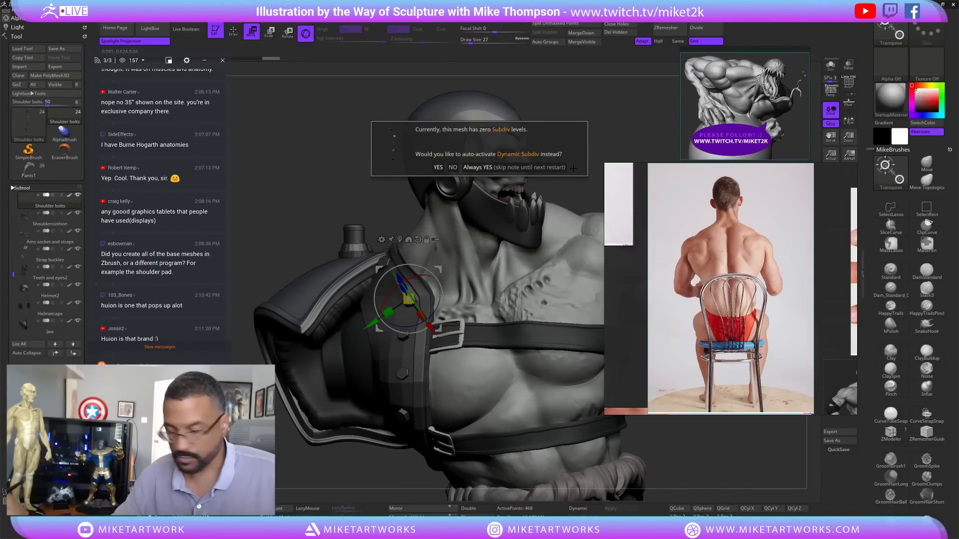
{"action": "left_click", "coordinate": [559, 167]}
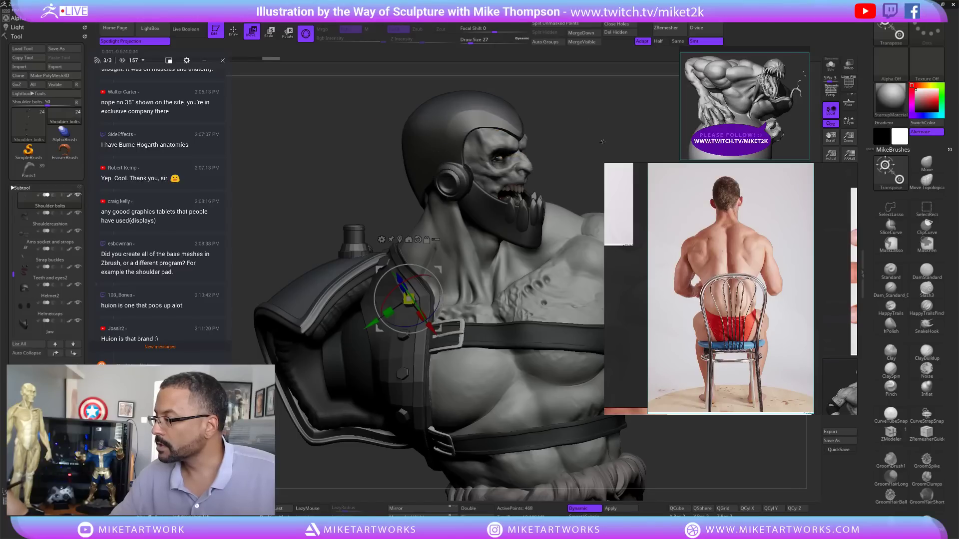
{"action": "key", "text": "q"}
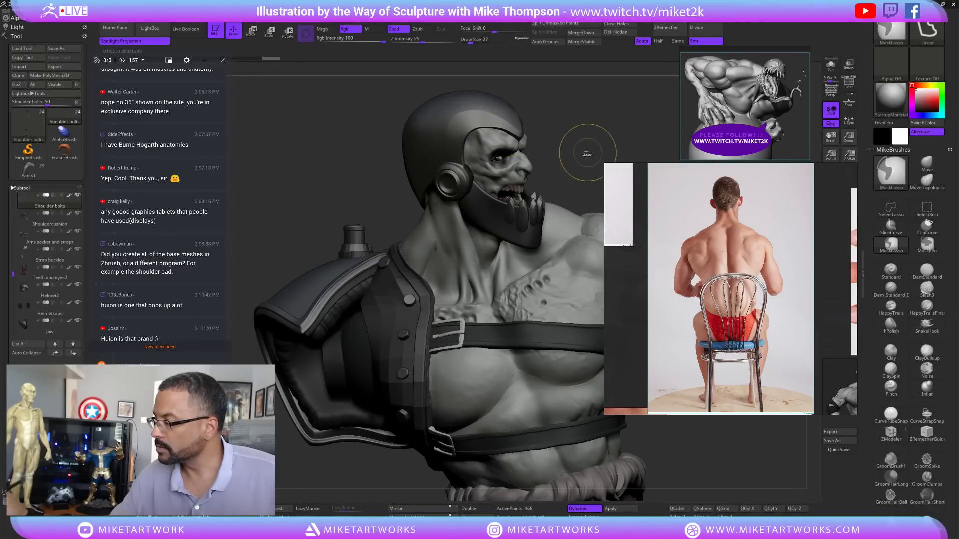
{"action": "left_click_drag", "start_coordinate": [600, 149], "coordinate": [606, 162], "text": "ctrl"}
{"action": "left_click", "coordinate": [585, 508]}
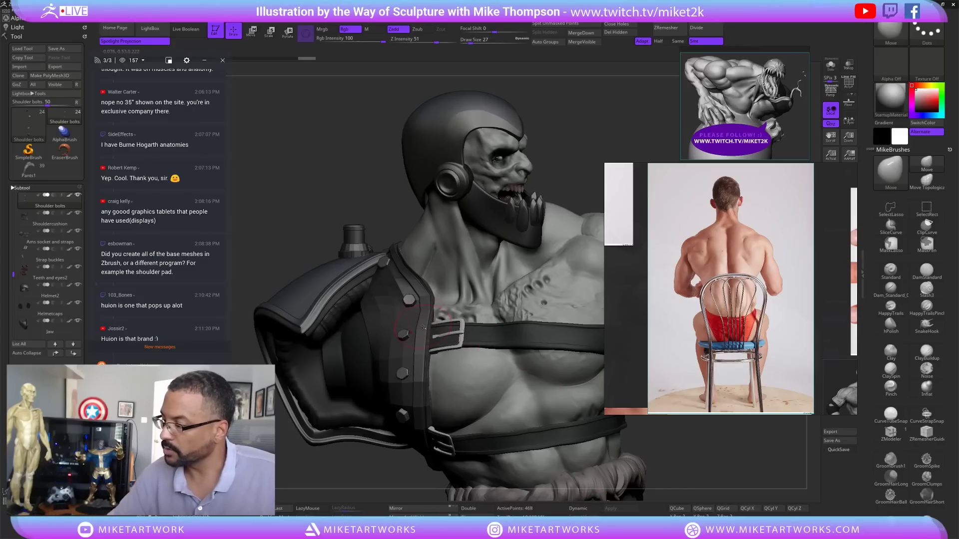
{"action": "left_click", "coordinate": [584, 509]}
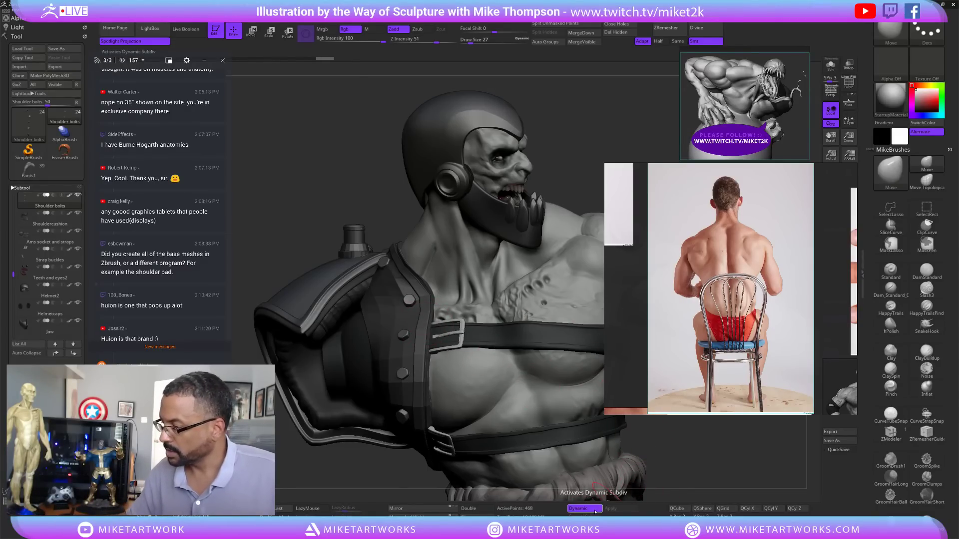
{"action": "left_click", "coordinate": [584, 509]}
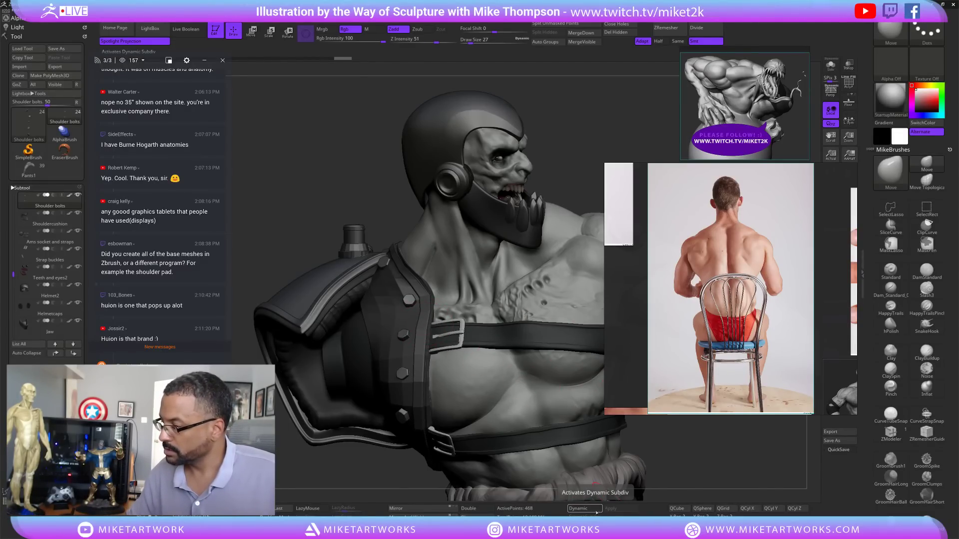
- Select the Shoulderbase subtool, activate Dynamic Subdiv on it and review the smoothed armour on the figure
{"action": "left_click", "coordinate": [422, 338], "text": "alt"}
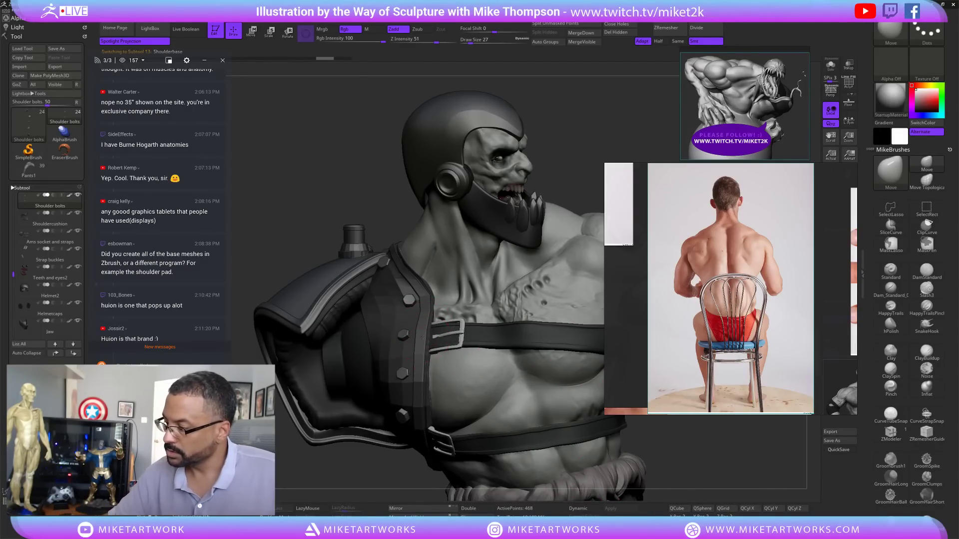
{"action": "left_click", "coordinate": [580, 508]}
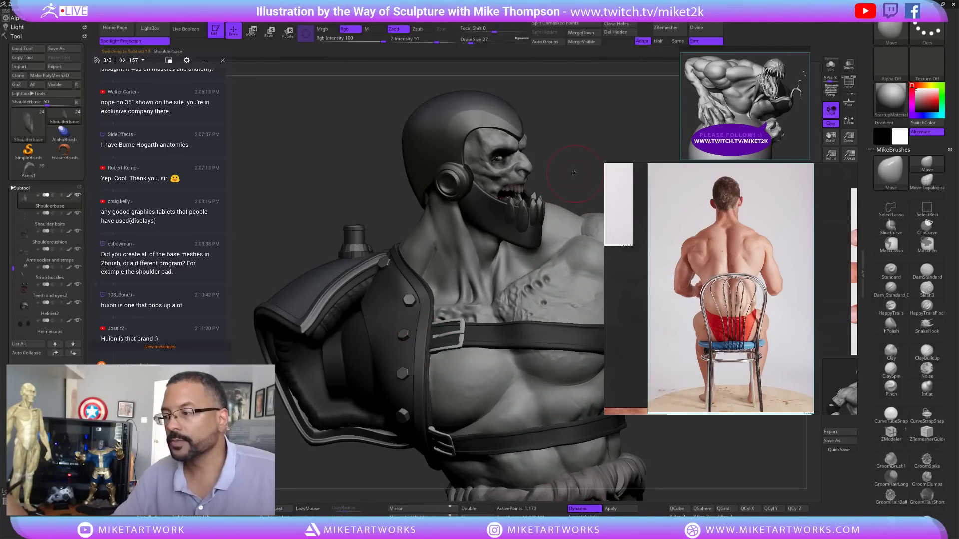
{"action": "left_click_drag", "start_coordinate": [570, 163], "coordinate": [571, 163]}
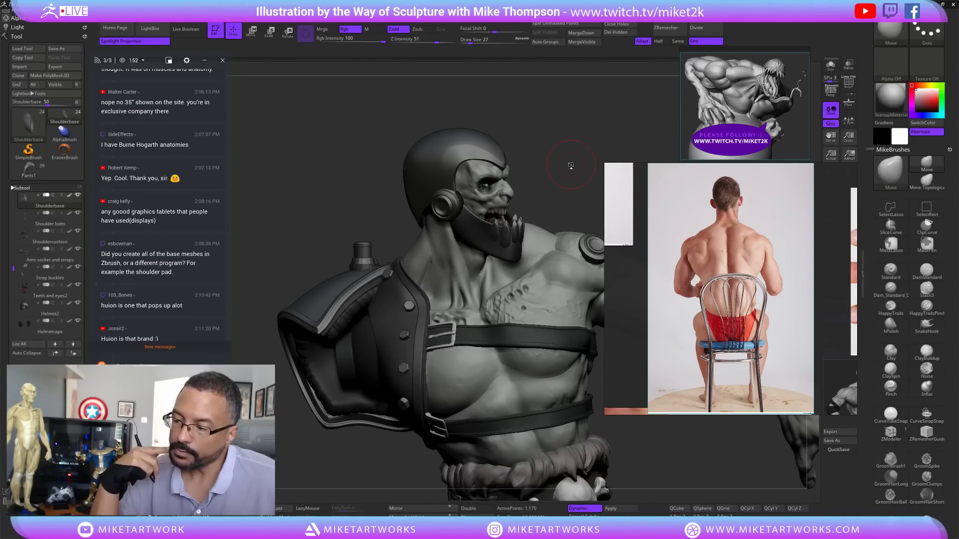
{"action": "mouse_move", "coordinate": [571, 165]}
{"action": "left_mouse_down"}
{"action": "mouse_move", "coordinate": [561, 159]}
{"action": "mouse_move", "coordinate": [541, 204]}
{"action": "mouse_move", "coordinate": [567, 167]}
{"action": "mouse_move", "coordinate": [544, 155]}
{"action": "mouse_move", "coordinate": [541, 172]}
{"action": "left_mouse_up"}
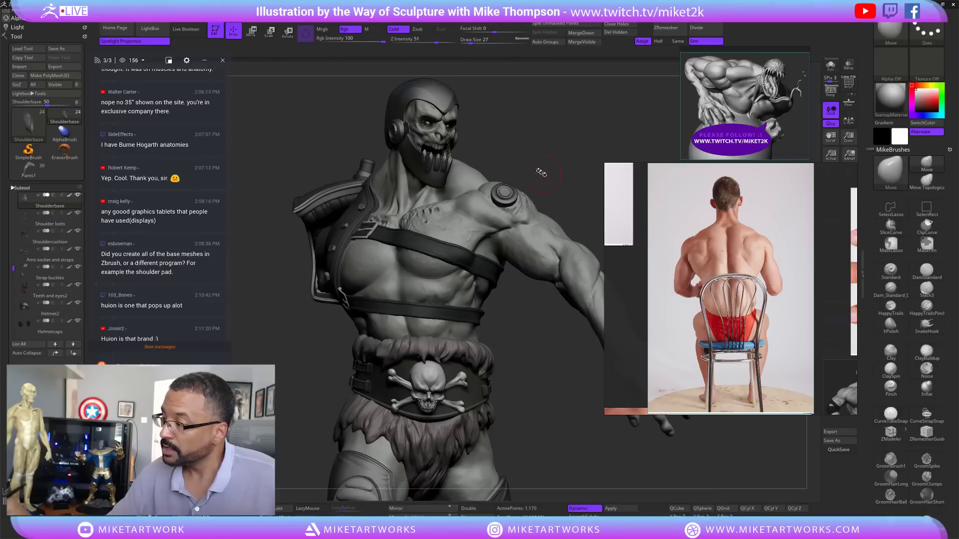
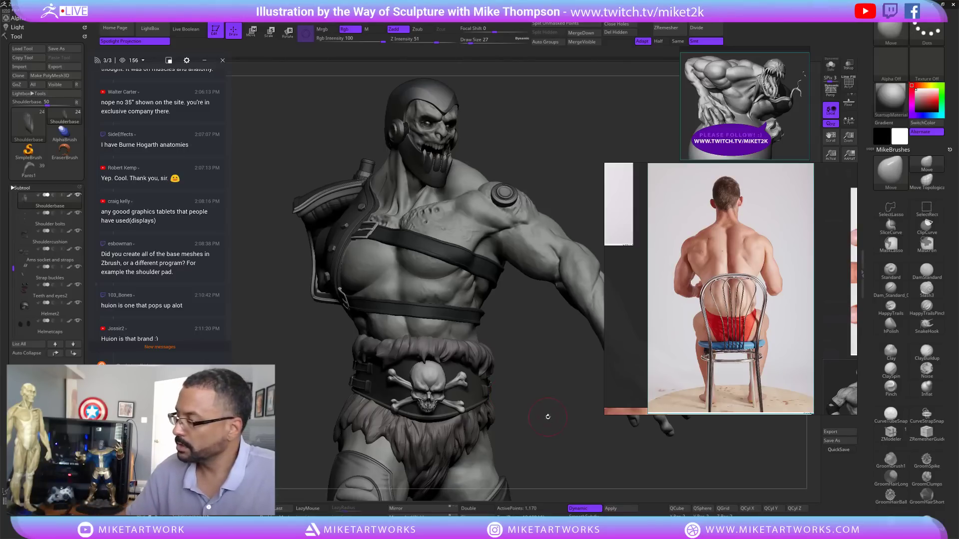
{"action": "mouse_move", "coordinate": [522, 400]}
{"action": "left_mouse_down"}
{"action": "mouse_move", "coordinate": [556, 414]}
{"action": "mouse_move", "coordinate": [536, 429]}
{"action": "left_mouse_up"}
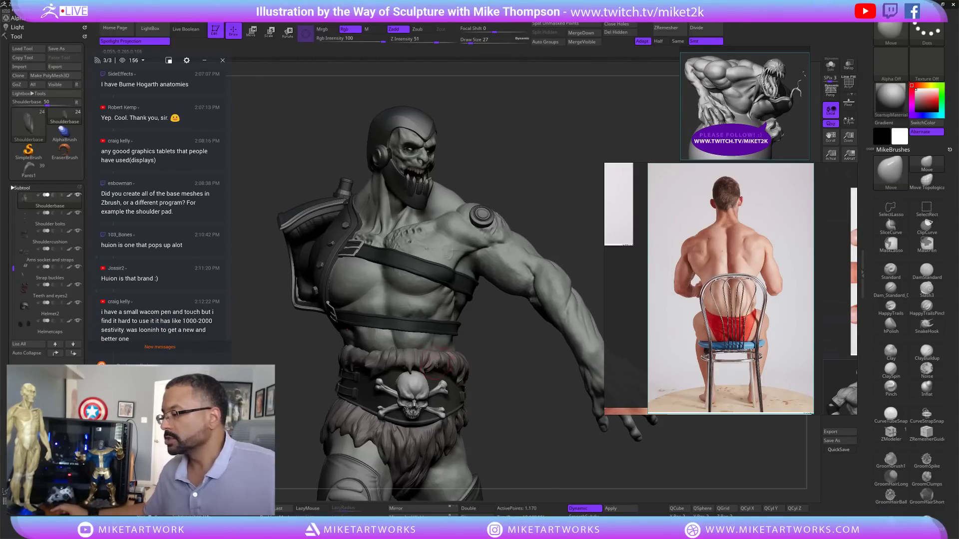
- Browse the photo reference board and examine the side-view sword pose up close around the shoulder, upper arm and chest
{"action": "scroll", "coordinate": [659, 261], "scroll_direction": "down", "scroll_amount": 8}
{"action": "mouse_move", "coordinate": [684, 205]}
{"action": "middle_mouse_down"}
{"action": "mouse_move", "coordinate": [732, 322]}
{"action": "mouse_move", "coordinate": [713, 355]}
{"action": "middle_mouse_up"}
{"action": "middle_click_drag", "start_coordinate": [810, 279], "coordinate": [728, 302]}
{"action": "middle_click_drag", "start_coordinate": [808, 316], "coordinate": [773, 317]}
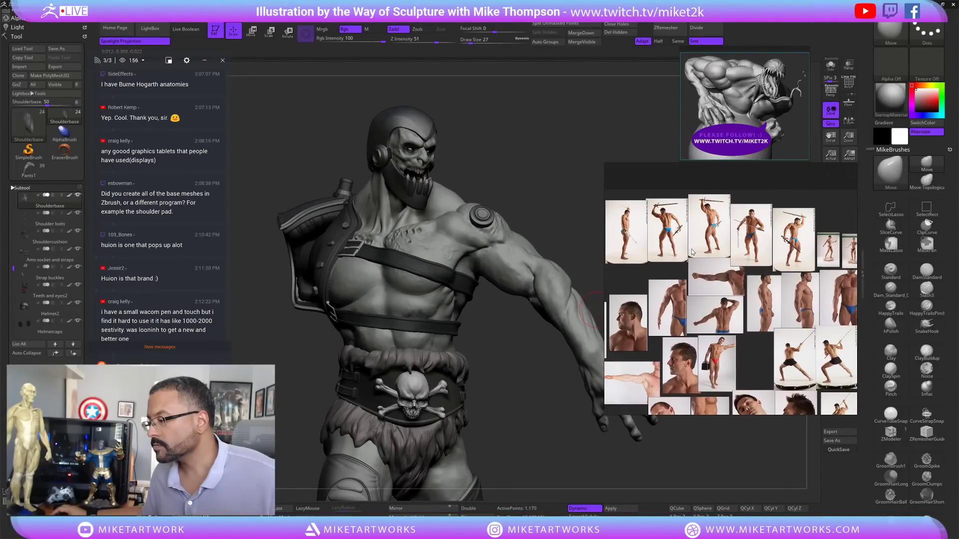
{"action": "double_click", "coordinate": [632, 228]}
{"action": "scroll", "coordinate": [755, 275], "scroll_direction": "up", "scroll_amount": 5}
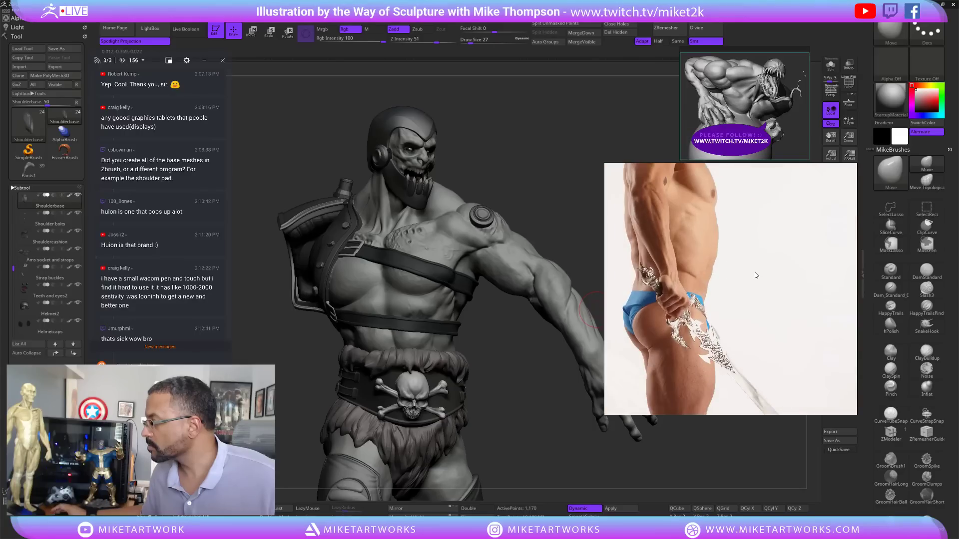
{"action": "middle_click_drag", "start_coordinate": [746, 260], "coordinate": [758, 356]}
{"action": "scroll", "coordinate": [759, 356], "scroll_direction": "up", "scroll_amount": 2}
{"action": "middle_click_drag", "start_coordinate": [770, 308], "coordinate": [798, 376]}
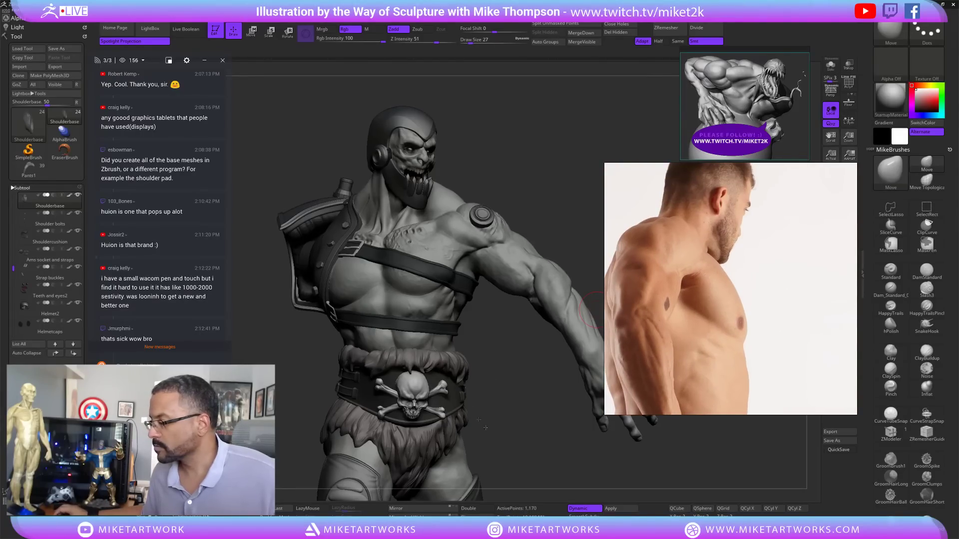
- Select the figure's body subtool Traplow1_1 and isolate it, framing the chest and left arm
{"action": "mouse_move", "coordinate": [581, 483]}
{"action": "left_mouse_down"}
{"action": "mouse_move", "coordinate": [541, 402]}
{"action": "mouse_move", "coordinate": [563, 400]}
{"action": "left_mouse_up"}
{"action": "left_click", "coordinate": [376, 282], "text": "alt"}
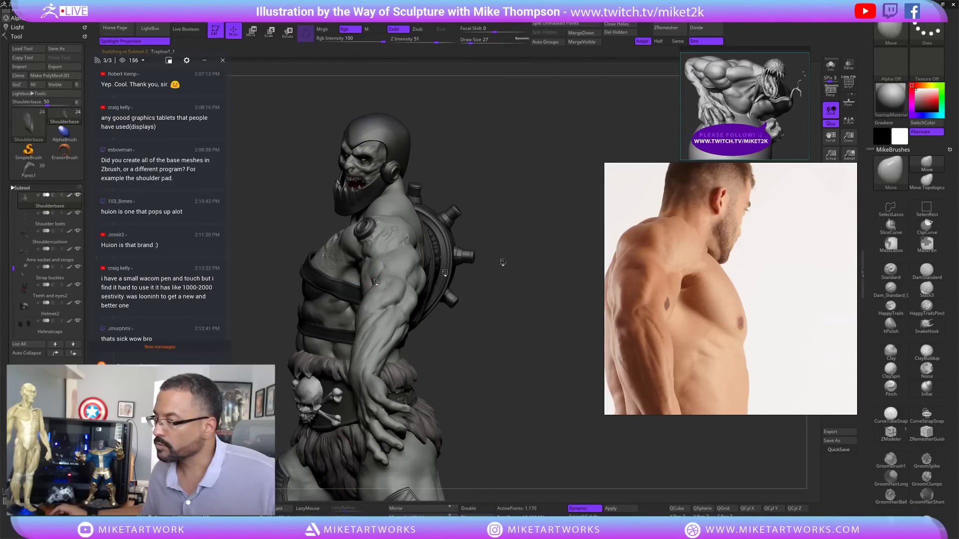
{"action": "left_click", "coordinate": [827, 70]}
{"action": "mouse_move", "coordinate": [545, 315]}
{"action": "left_mouse_down", "text": "alt"}
{"action": "mouse_move", "coordinate": [540, 350]}
{"action": "mouse_move", "coordinate": [589, 384]}
{"action": "mouse_move", "coordinate": [558, 400]}
{"action": "mouse_move", "coordinate": [559, 419]}
{"action": "mouse_move", "coordinate": [589, 289]}
{"action": "left_mouse_up", "text": "alt"}
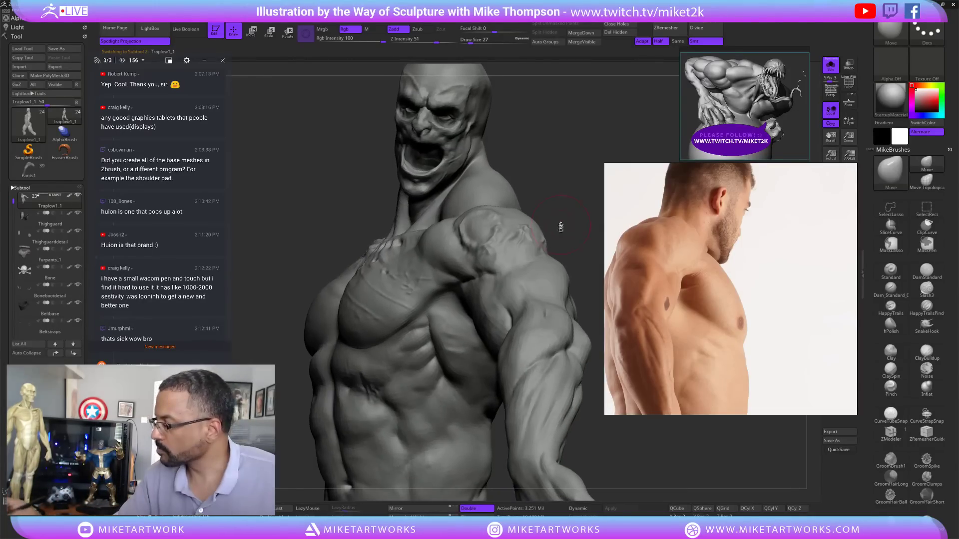
- Sculpt the left pectoral's outer edge near the armpit with the ClaySpin brush at draw size 8, dropping the body two subdivision levels
{"action": "left_click", "coordinate": [891, 370]}
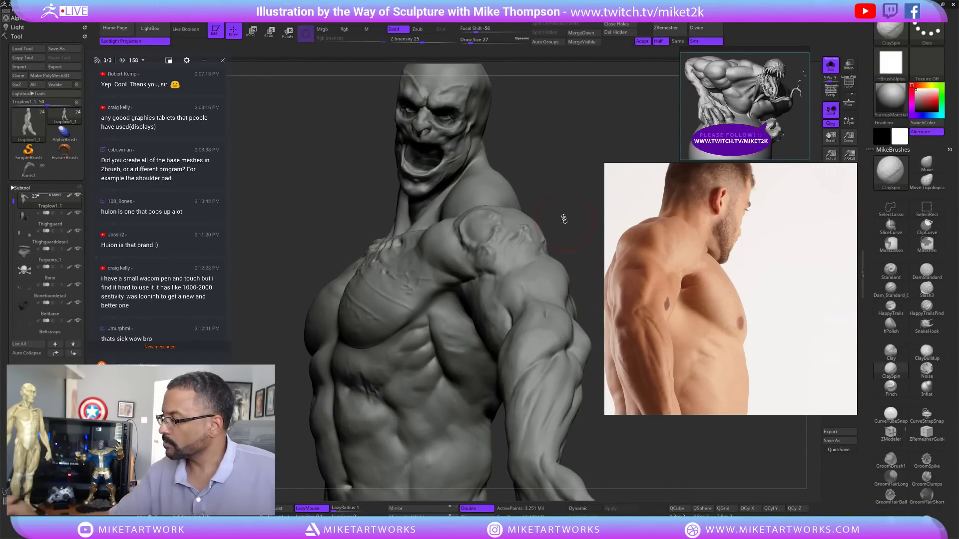
{"action": "key", "text": "s"}
{"action": "left_click_drag", "start_coordinate": [560, 199], "coordinate": [559, 198]}
{"action": "left_click_drag", "start_coordinate": [560, 205], "coordinate": [552, 184]}
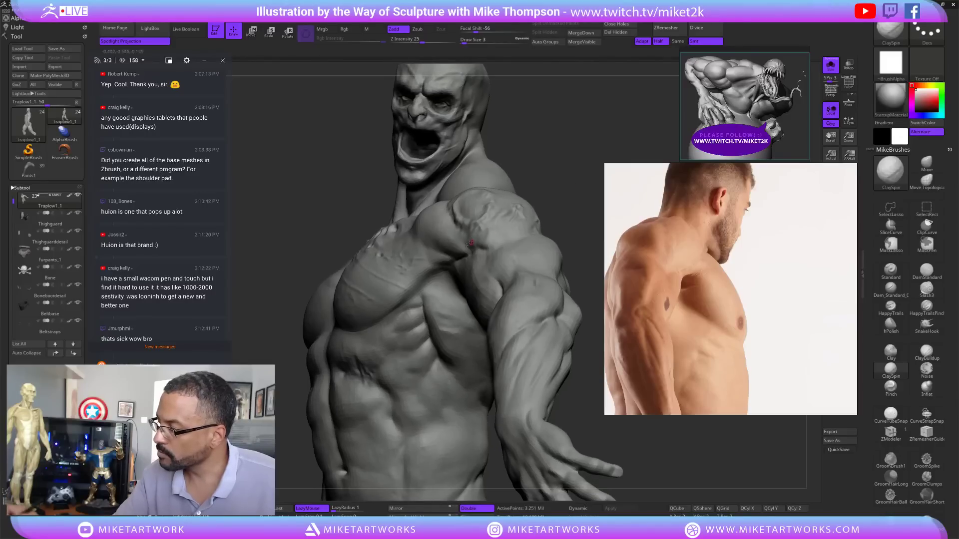
{"action": "key", "text": "s"}
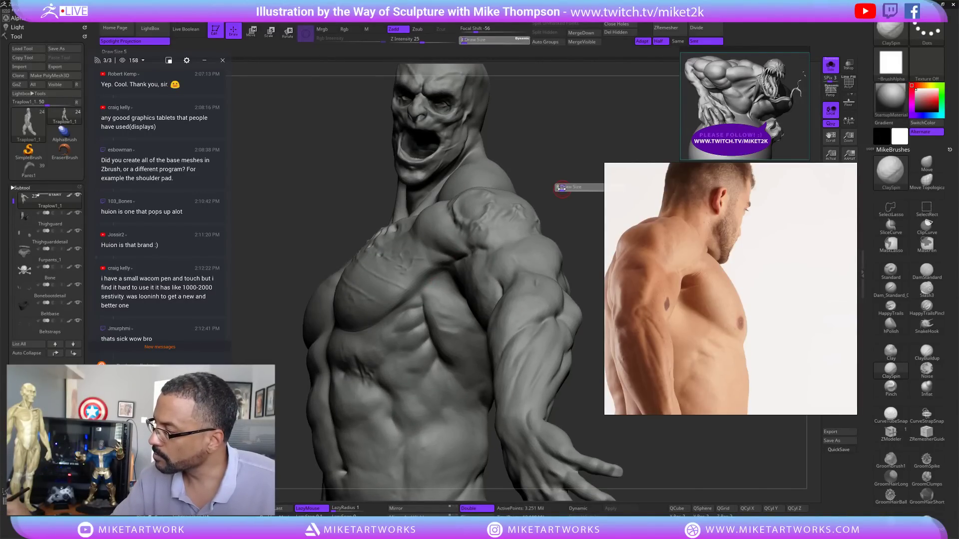
{"action": "left_click_drag", "start_coordinate": [561, 188], "coordinate": [563, 187]}
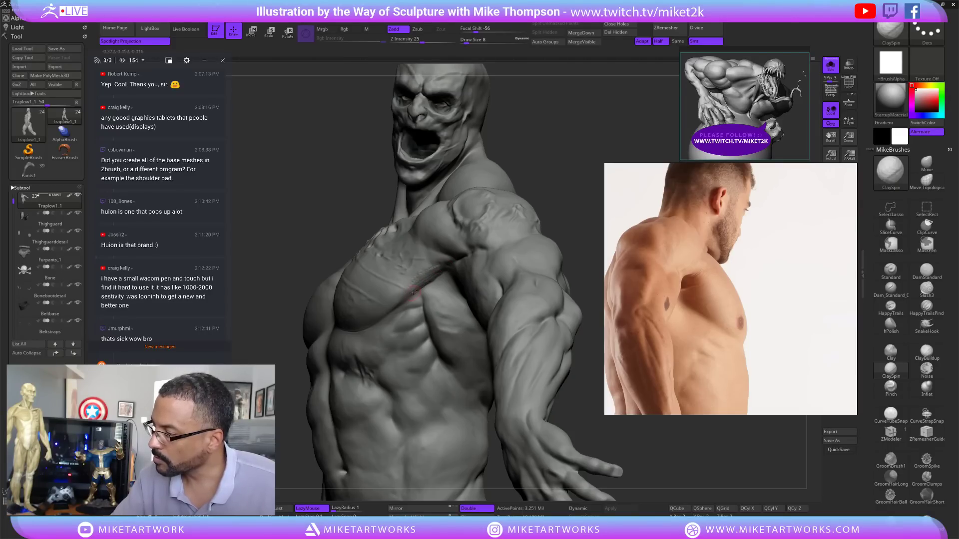
{"action": "key", "text": "shift"}
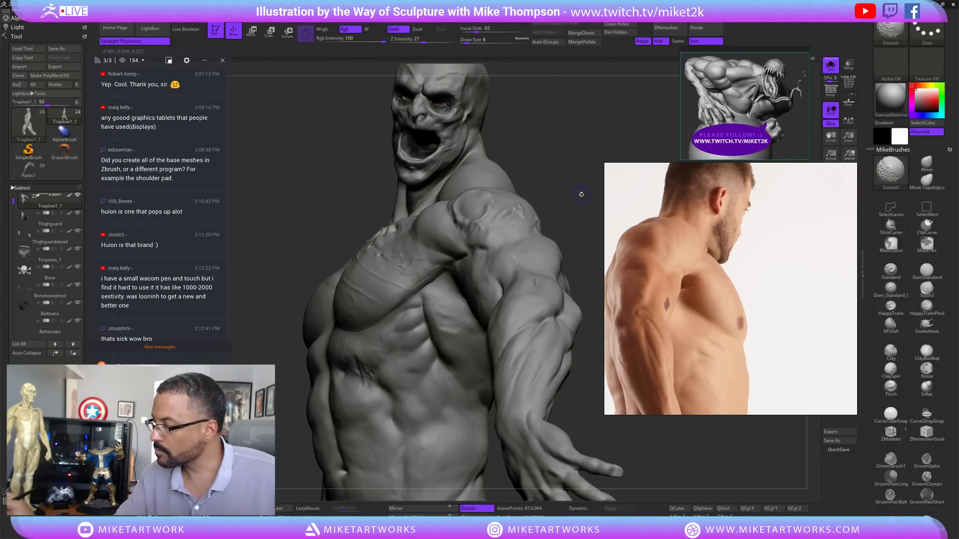
{"action": "mouse_move", "coordinate": [549, 208]}
{"action": "left_mouse_down"}
{"action": "mouse_move", "coordinate": [474, 260]}
{"action": "mouse_move", "coordinate": [394, 344]}
{"action": "mouse_move", "coordinate": [379, 299]}
{"action": "left_mouse_up"}
{"action": "mouse_move", "coordinate": [556, 200]}
{"action": "left_mouse_down"}
{"action": "mouse_move", "coordinate": [566, 192]}
{"action": "mouse_move", "coordinate": [564, 175]}
{"action": "left_mouse_up"}
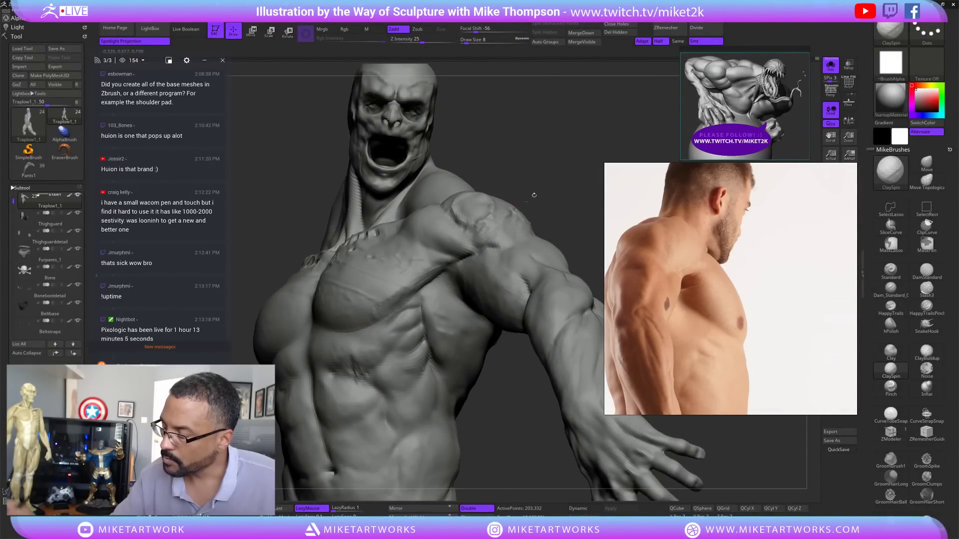
{"action": "left_click_drag", "start_coordinate": [534, 195], "coordinate": [479, 224]}
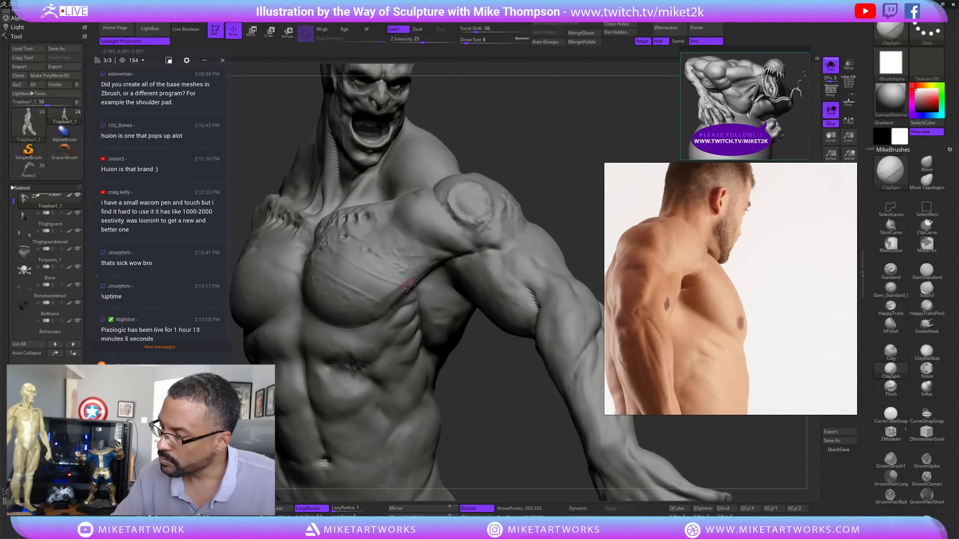
- Raise the draw size to 25 and smooth the outer half of the left pectoral toward the armpit
{"action": "mouse_move", "coordinate": [525, 193]}
{"action": "left_mouse_down"}
{"action": "mouse_move", "coordinate": [545, 207]}
{"action": "mouse_move", "coordinate": [525, 207]}
{"action": "left_mouse_up"}
{"action": "key", "text": "s"}
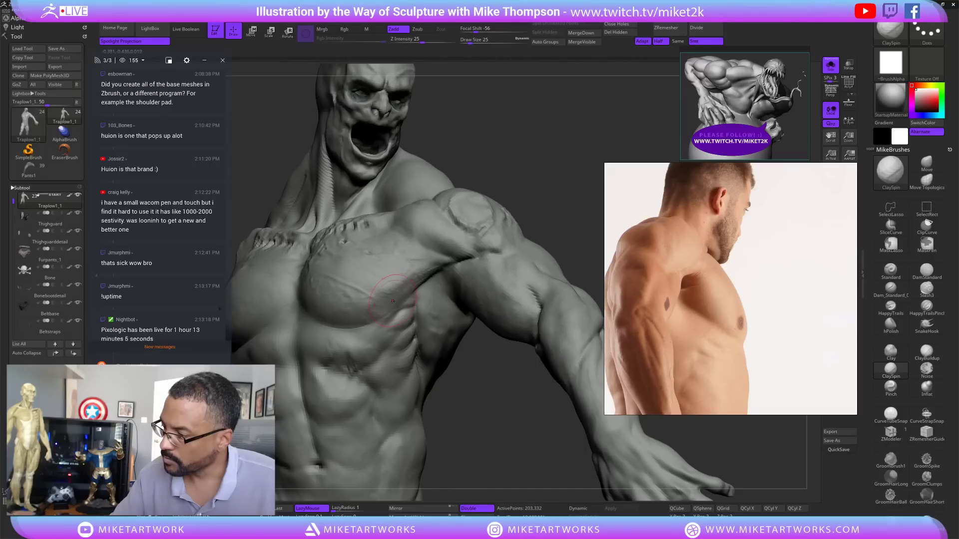
{"action": "key", "text": "shift"}
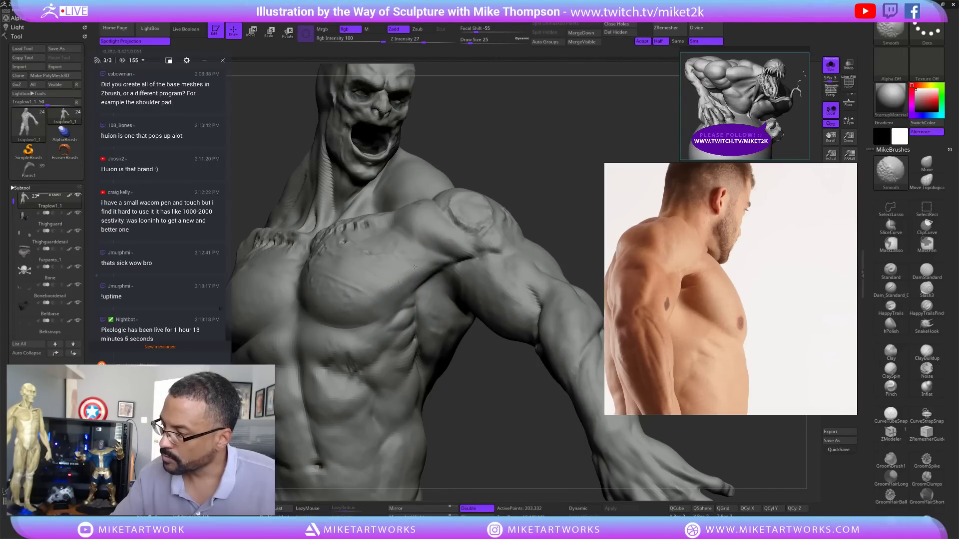
{"action": "key", "text": "shift"}
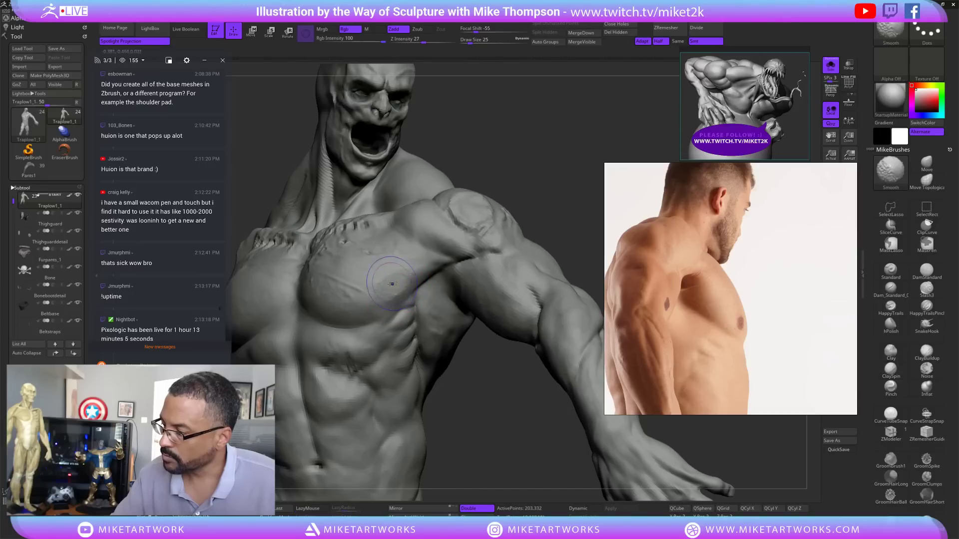
- Set the ClaySpin draw size to 18, then build up and smooth the lower outer part of the left pectoral
{"action": "type", "text": "s"}
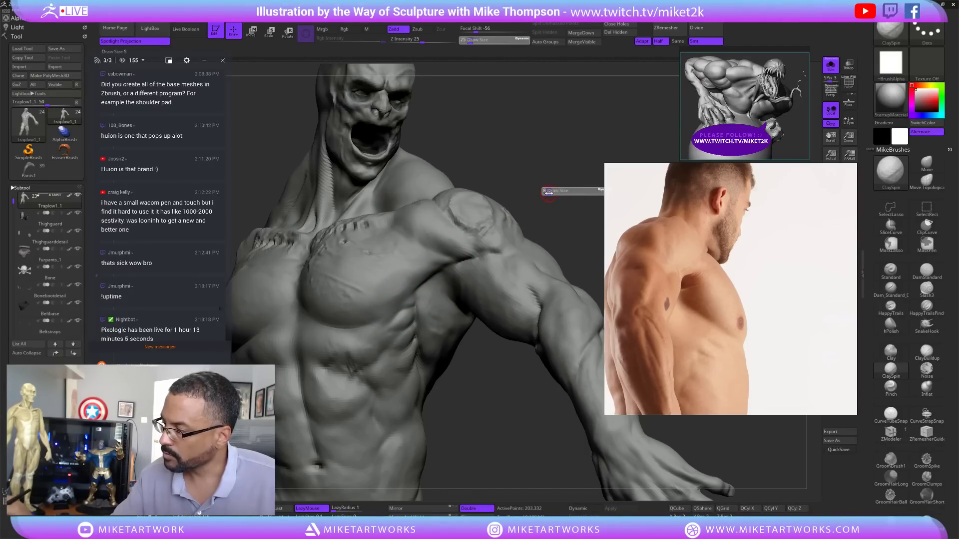
{"action": "type", "text": "18"}
{"action": "key", "text": "Return"}
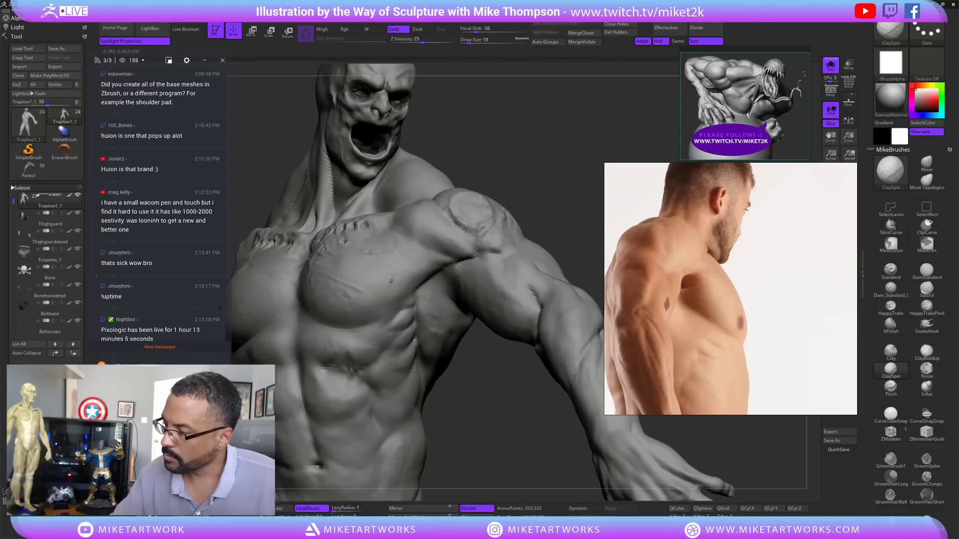
{"action": "key", "text": "shift"}
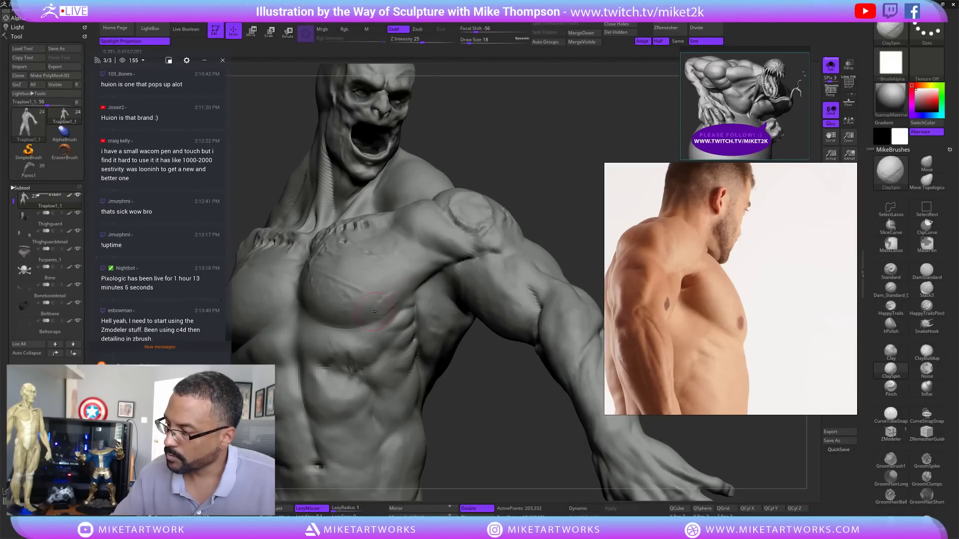
{"action": "key", "text": "shift"}
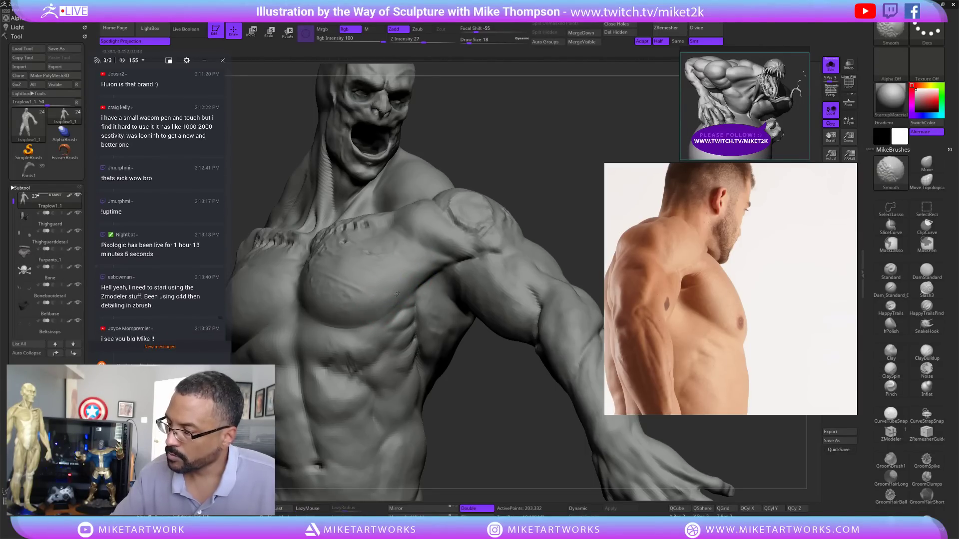
- Refine and smooth the left pectoral's transition into the armpit and front shoulder, checking the form from several angles
{"action": "left_click_drag", "start_coordinate": [563, 183], "coordinate": [541, 180]}
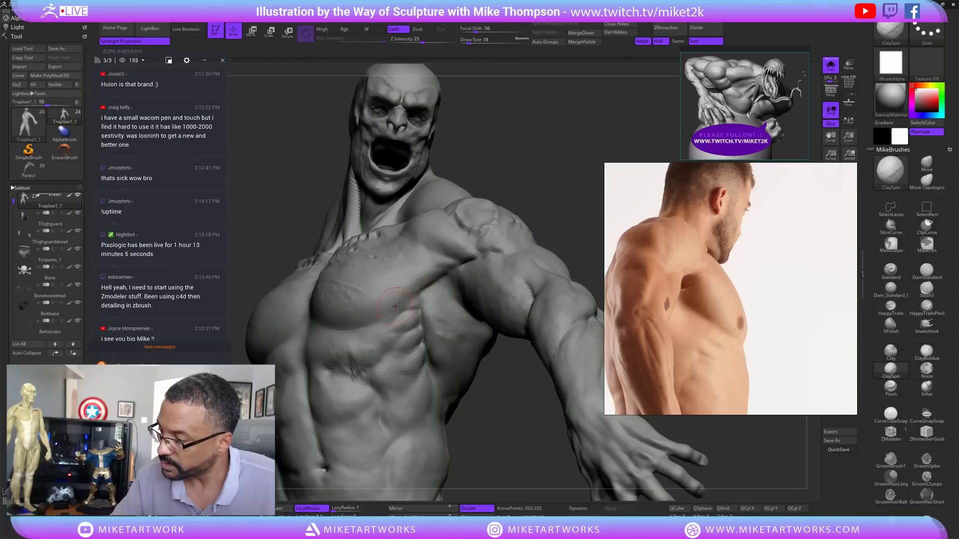
{"action": "key", "text": "shift"}
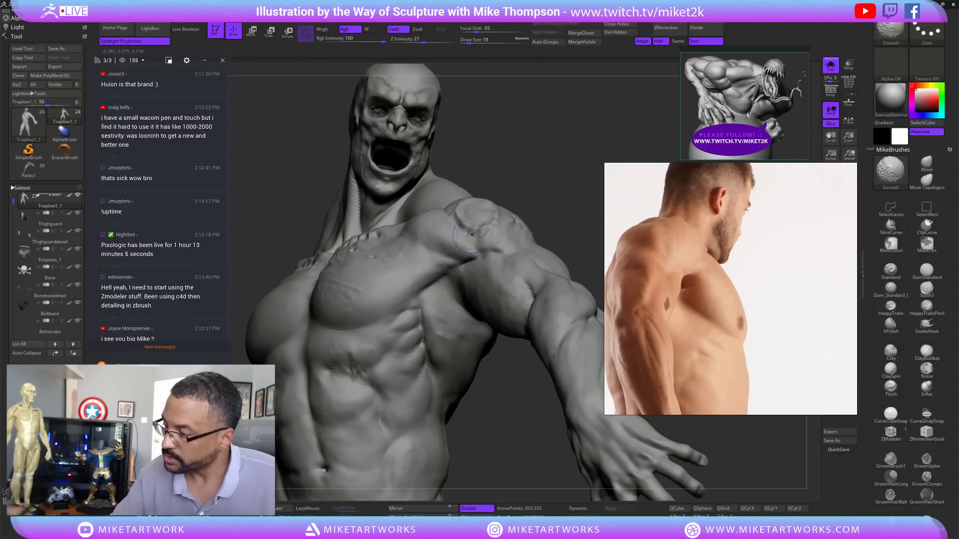
{"action": "mouse_move", "coordinate": [546, 193]}
{"action": "left_mouse_down"}
{"action": "mouse_move", "coordinate": [560, 186]}
{"action": "mouse_move", "coordinate": [539, 195]}
{"action": "left_mouse_up"}
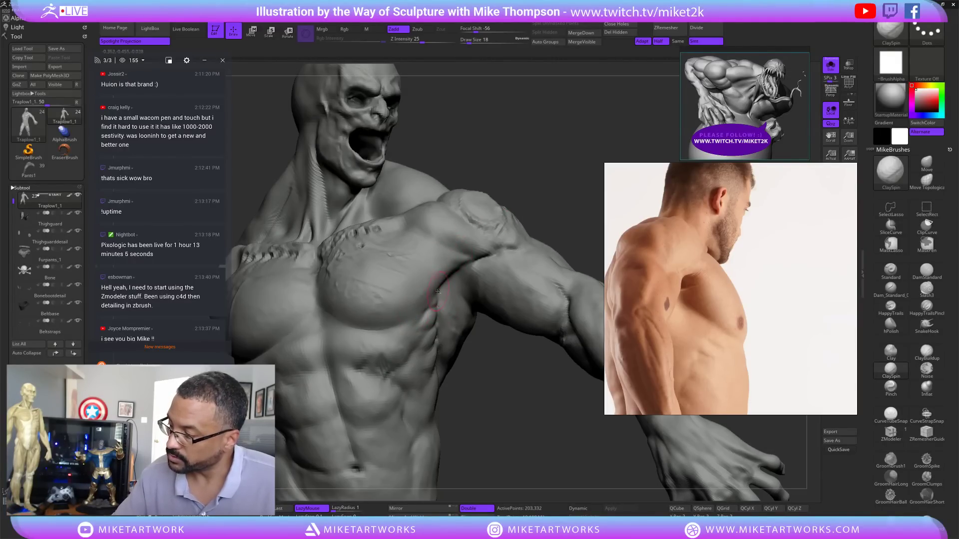
{"action": "key", "text": "shift"}
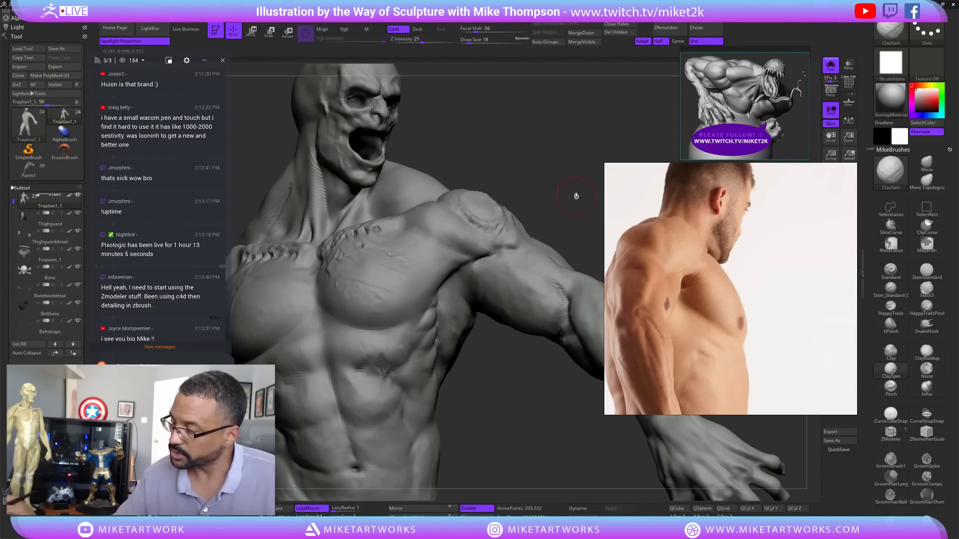
{"action": "left_click_drag", "start_coordinate": [576, 195], "coordinate": [585, 192]}
{"action": "left_click_drag", "start_coordinate": [470, 401], "coordinate": [492, 400]}
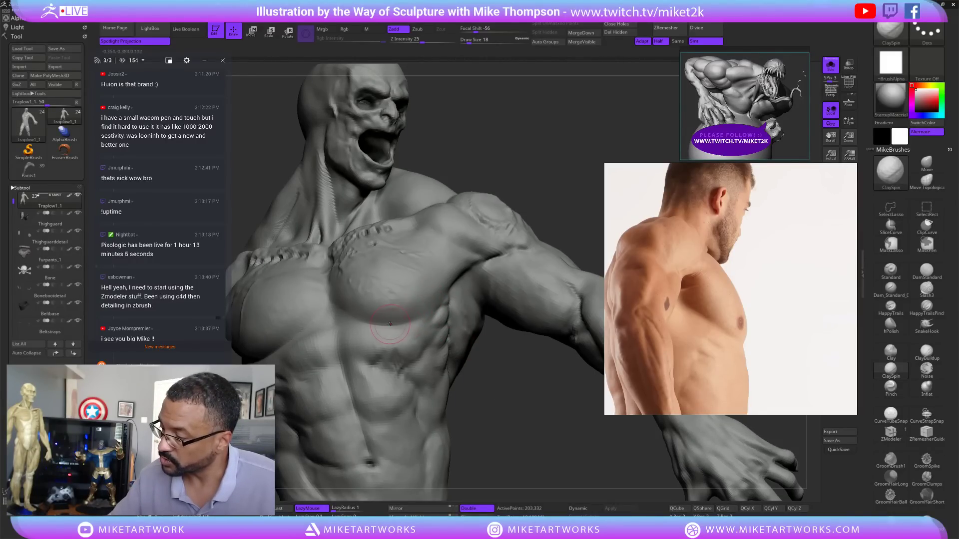
- Sculpt the lower part of the figure's left pectoral with the ClaySpin brush and smooth the strokes
{"action": "mouse_move", "coordinate": [386, 325]}
{"action": "left_mouse_down", "text": "shift"}
{"action": "mouse_move", "coordinate": [416, 320]}
{"action": "mouse_move", "coordinate": [371, 327]}
{"action": "left_mouse_up", "text": "shift"}
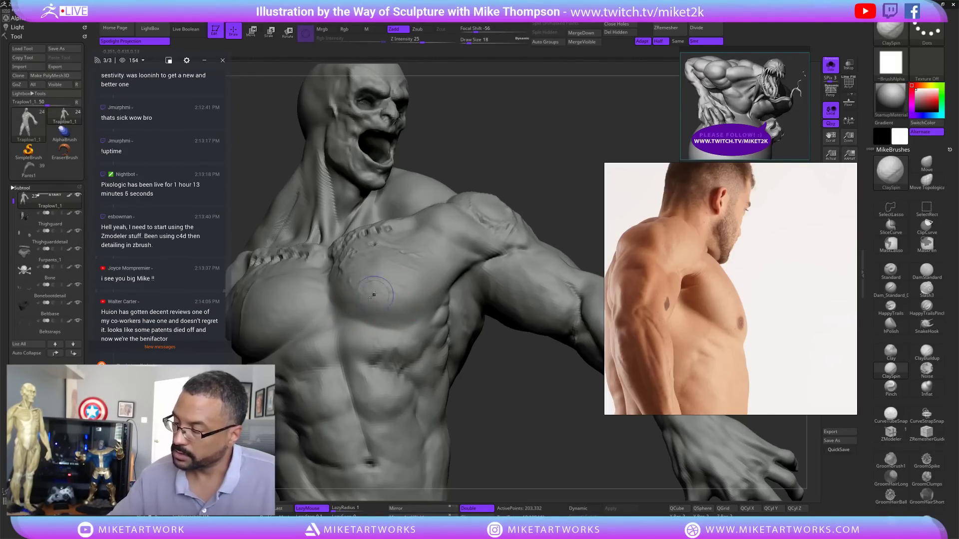
{"action": "left_click_drag", "start_coordinate": [504, 187], "coordinate": [534, 180]}
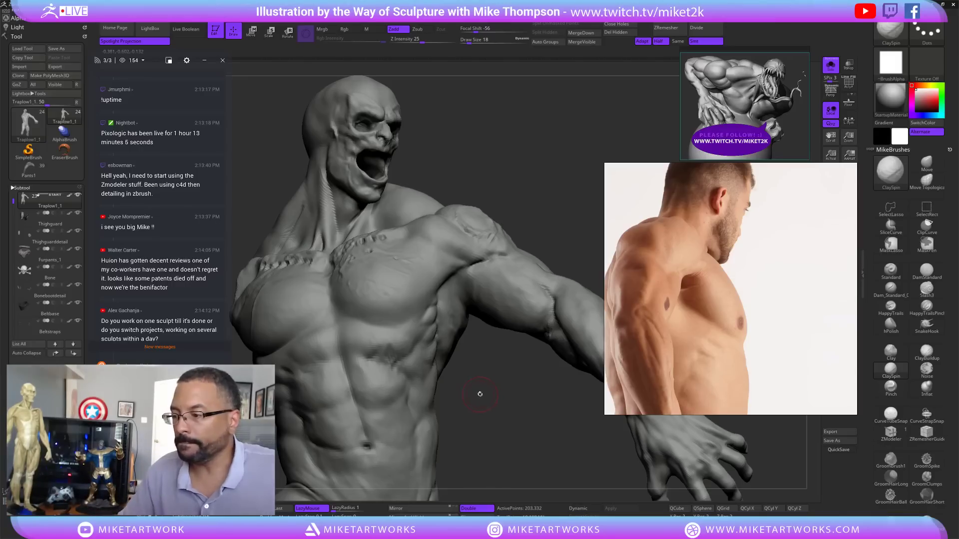
{"action": "left_click_drag", "start_coordinate": [479, 393], "coordinate": [483, 406]}
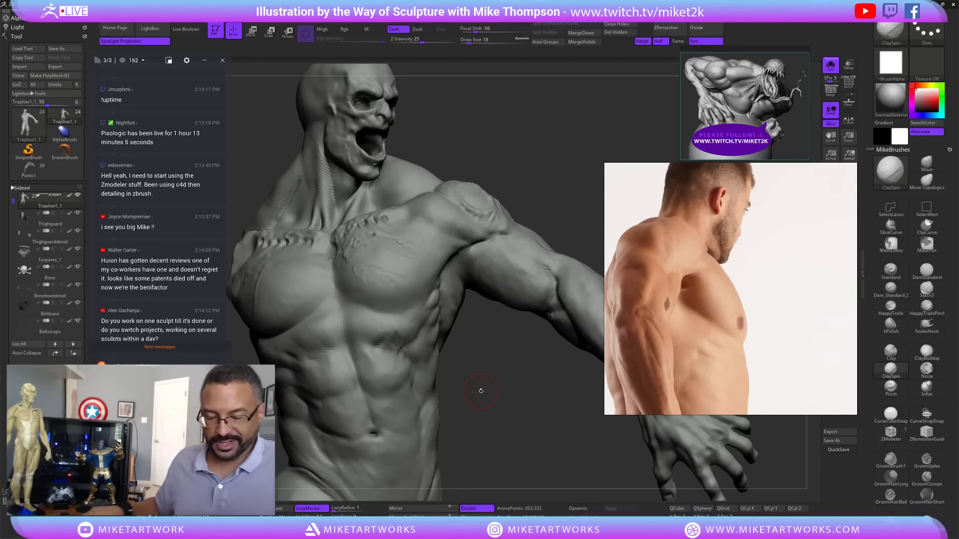
{"action": "left_click_drag", "start_coordinate": [481, 390], "coordinate": [395, 327]}
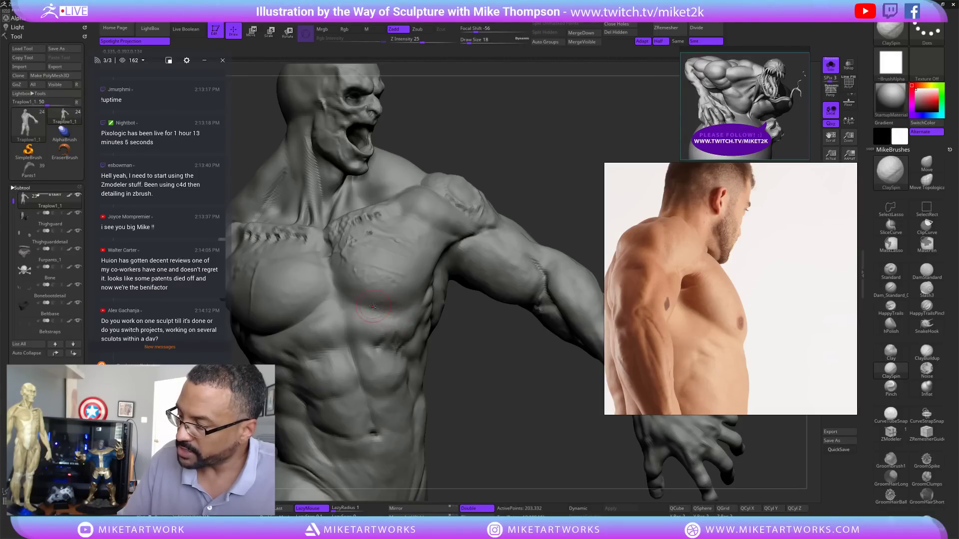
{"action": "key", "text": "shift"}
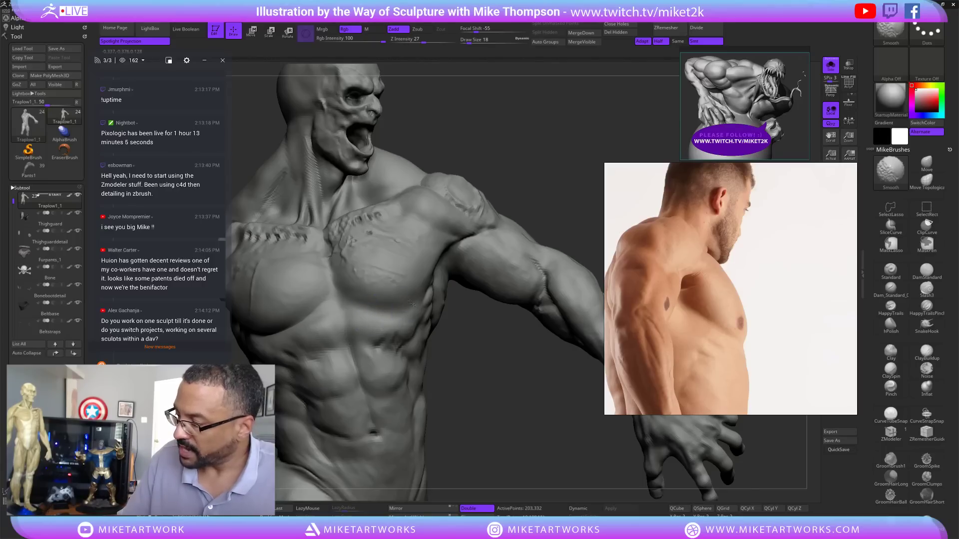
{"action": "left_click_drag", "start_coordinate": [356, 295], "coordinate": [351, 295], "text": "shift"}
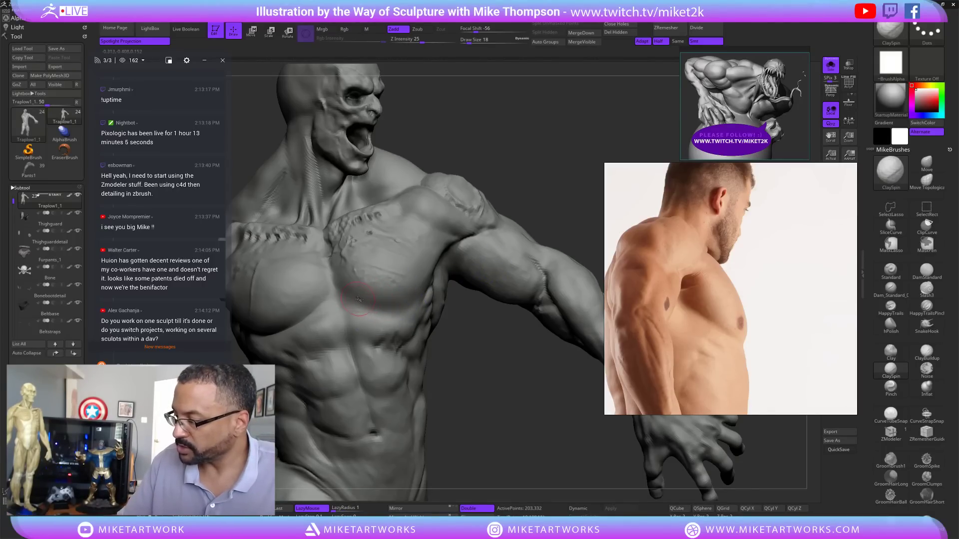
{"action": "key", "text": "shift"}
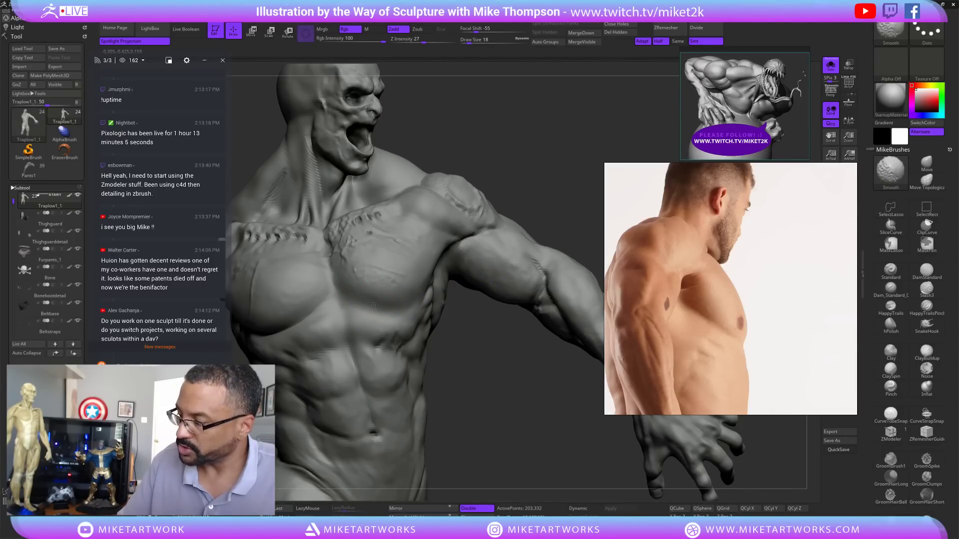
{"action": "mouse_move", "coordinate": [488, 371]}
{"action": "left_mouse_down"}
{"action": "mouse_move", "coordinate": [488, 383]}
{"action": "mouse_move", "coordinate": [465, 331]}
{"action": "left_mouse_up"}
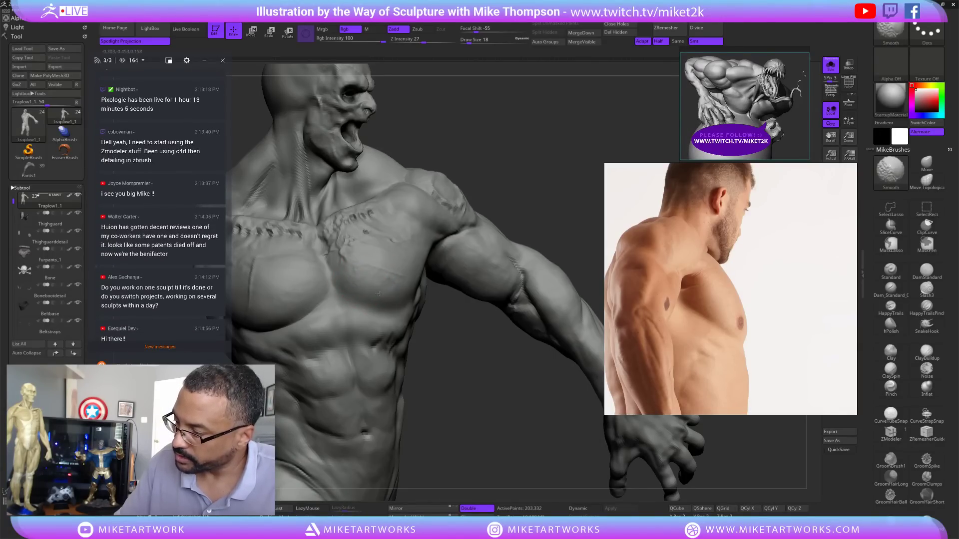
- Refine the lower outer curve of the left pectoral from three-quarter angles, alternating ClaySpin strokes and smoothing
{"action": "mouse_move", "coordinate": [468, 359]}
{"action": "left_mouse_down"}
{"action": "mouse_move", "coordinate": [509, 413]}
{"action": "mouse_move", "coordinate": [534, 394]}
{"action": "left_mouse_up"}
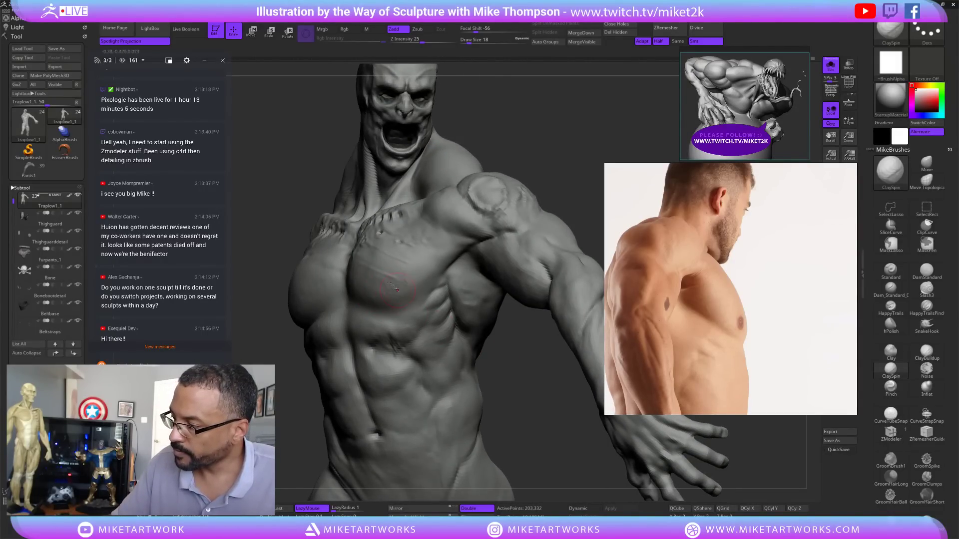
{"action": "mouse_move", "coordinate": [375, 287]}
{"action": "left_mouse_down"}
{"action": "mouse_move", "coordinate": [392, 273]}
{"action": "mouse_move", "coordinate": [392, 284]}
{"action": "left_mouse_up"}
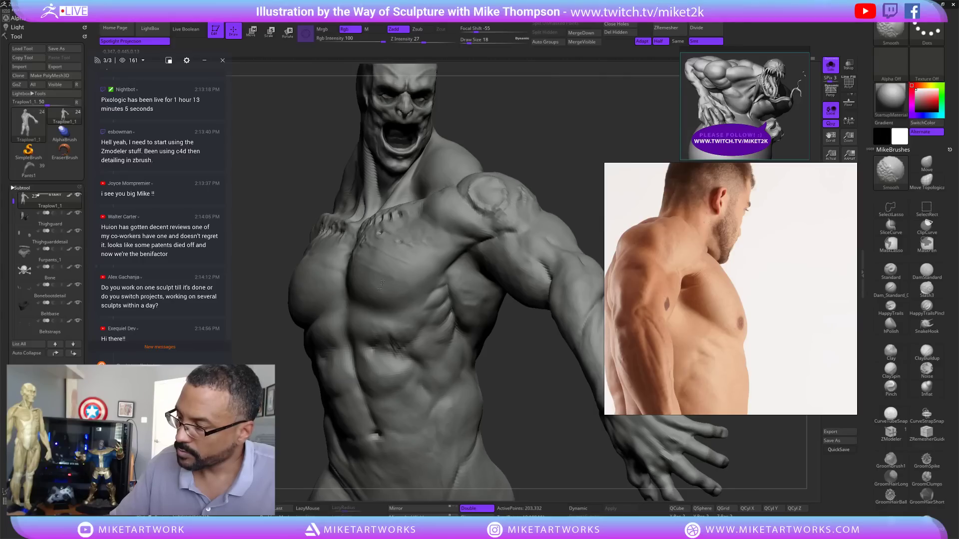
{"action": "mouse_move", "coordinate": [521, 403]}
{"action": "left_mouse_down"}
{"action": "mouse_move", "coordinate": [517, 422]}
{"action": "mouse_move", "coordinate": [529, 425]}
{"action": "mouse_move", "coordinate": [539, 404]}
{"action": "mouse_move", "coordinate": [515, 403]}
{"action": "mouse_move", "coordinate": [493, 420]}
{"action": "left_mouse_up"}
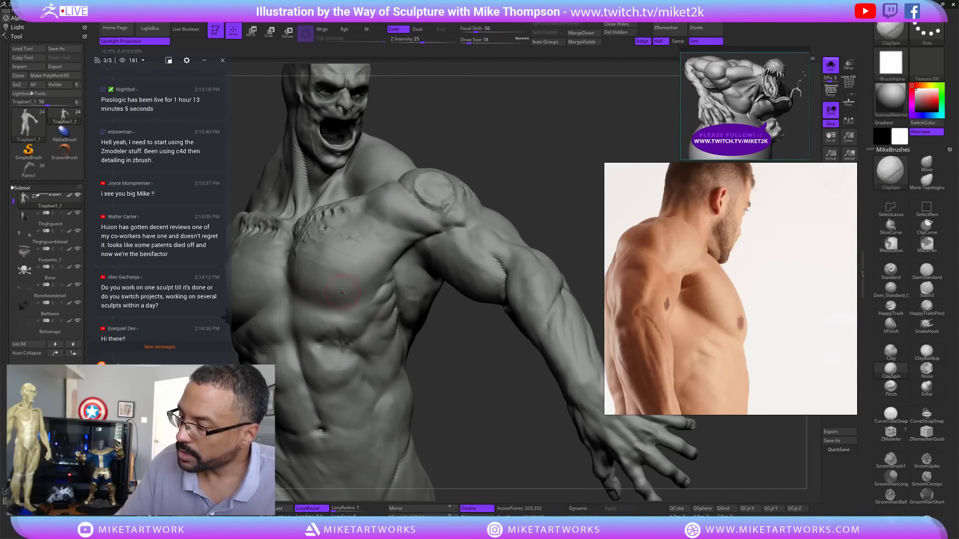
{"action": "key", "text": "shift"}
{"action": "left_click_drag", "start_coordinate": [496, 400], "coordinate": [409, 395]}
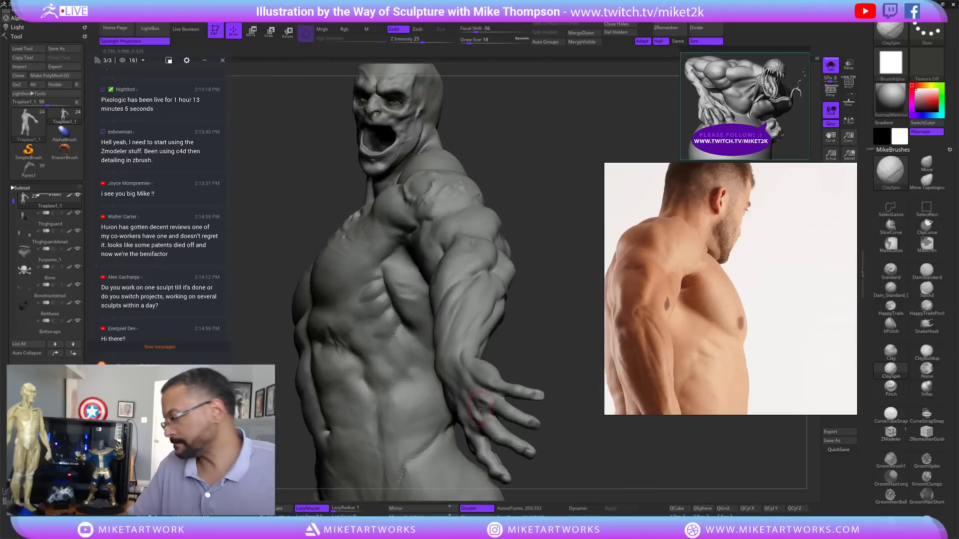
{"action": "mouse_move", "coordinate": [548, 313]}
{"action": "left_mouse_down"}
{"action": "mouse_move", "coordinate": [567, 304]}
{"action": "mouse_move", "coordinate": [346, 292]}
{"action": "left_mouse_up"}
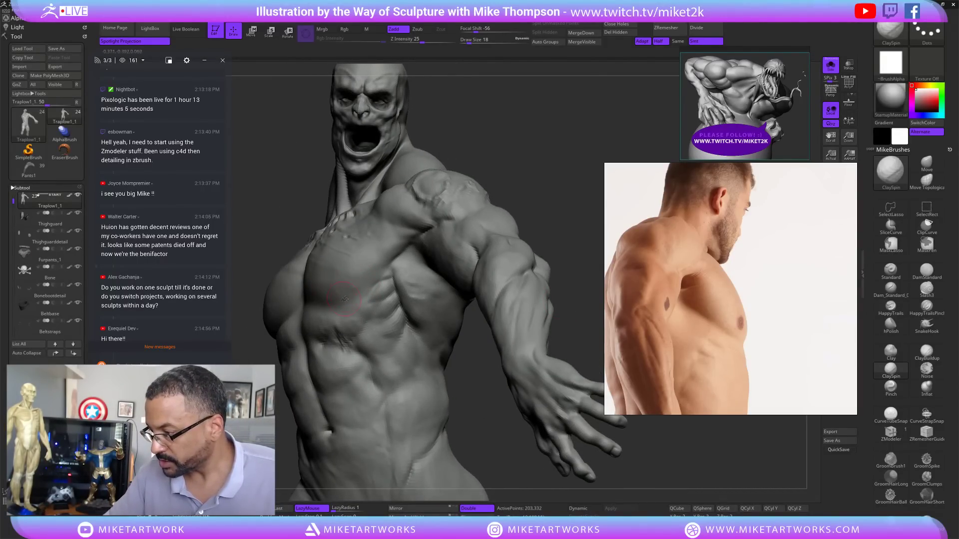
{"action": "key", "text": "shift"}
{"action": "mouse_move", "coordinate": [480, 172]}
{"action": "left_mouse_down"}
{"action": "mouse_move", "coordinate": [551, 194]}
{"action": "mouse_move", "coordinate": [474, 205]}
{"action": "left_mouse_up"}
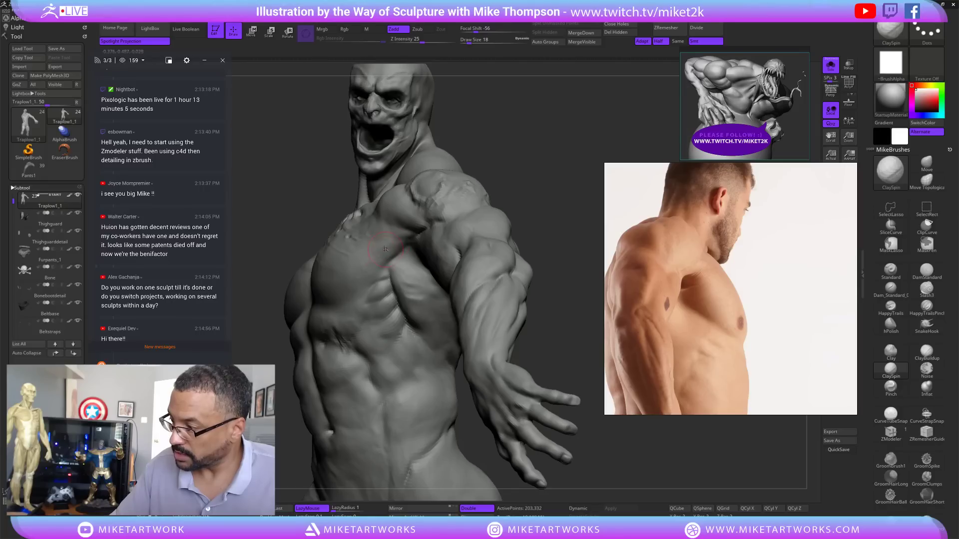
- Blend the upper outer part of the left pectoral toward the shoulder with ClaySpin and Smooth strokes
{"action": "key", "text": "shift"}
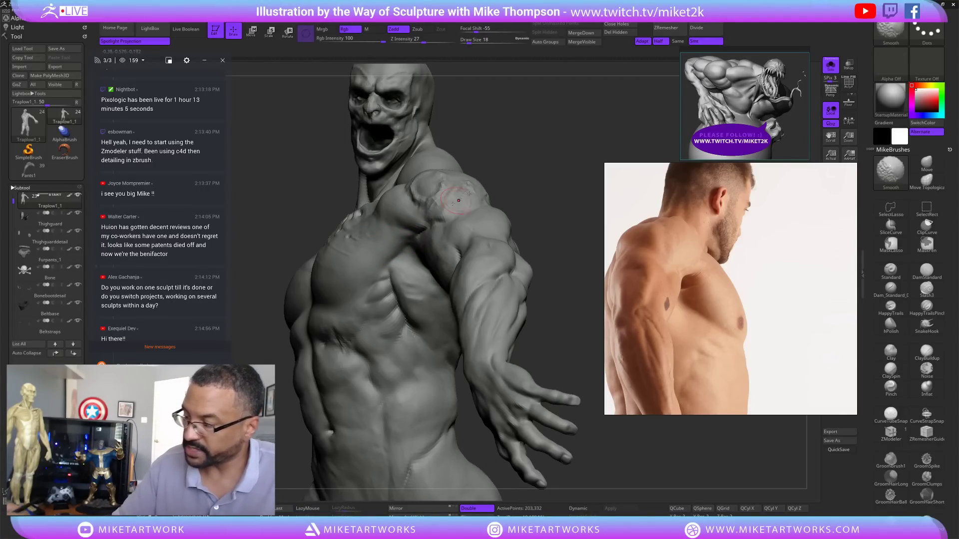
{"action": "mouse_move", "coordinate": [579, 155]}
{"action": "left_mouse_down"}
{"action": "mouse_move", "coordinate": [565, 155]}
{"action": "mouse_move", "coordinate": [594, 155]}
{"action": "mouse_move", "coordinate": [513, 179]}
{"action": "mouse_move", "coordinate": [390, 258]}
{"action": "left_mouse_up"}
{"action": "key", "text": "shift"}
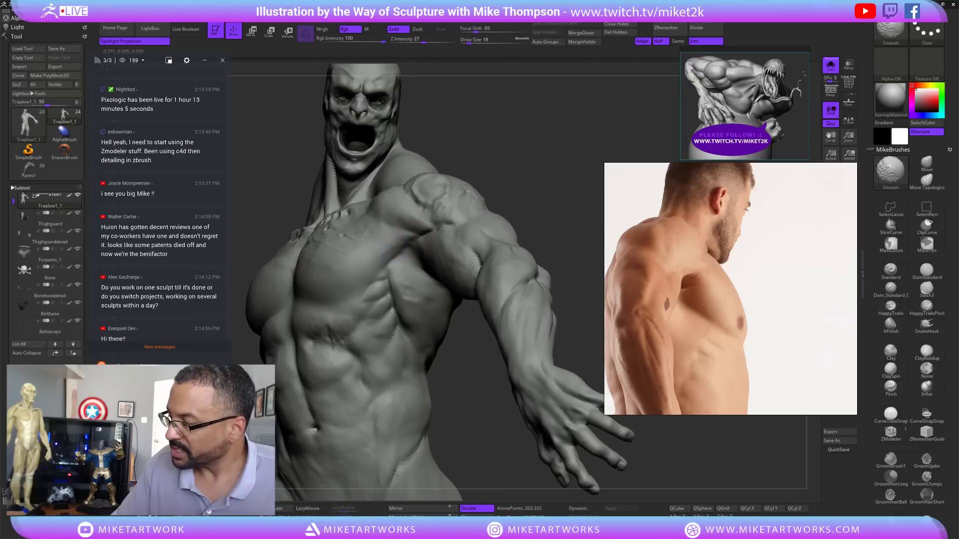
{"action": "left_click_drag", "start_coordinate": [565, 195], "coordinate": [548, 182]}
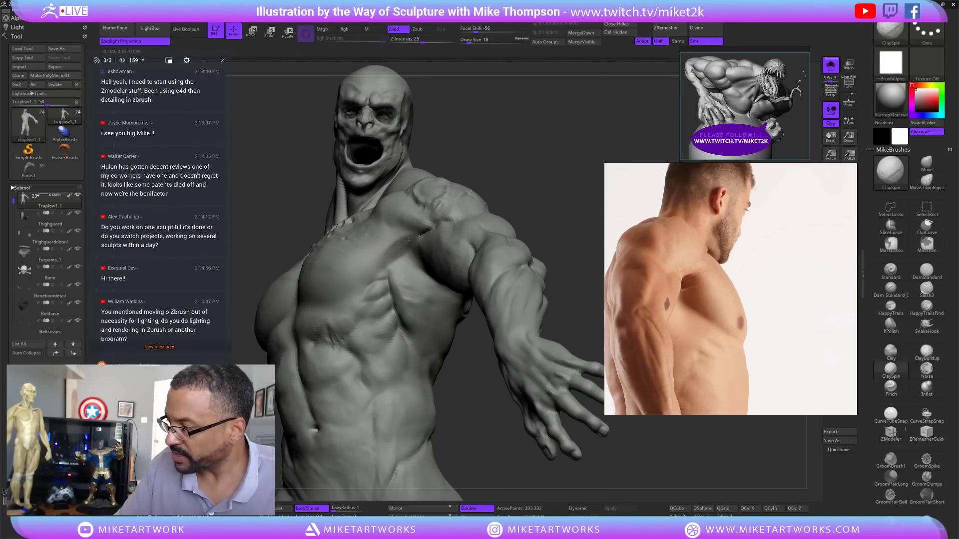
{"action": "key", "text": "shift"}
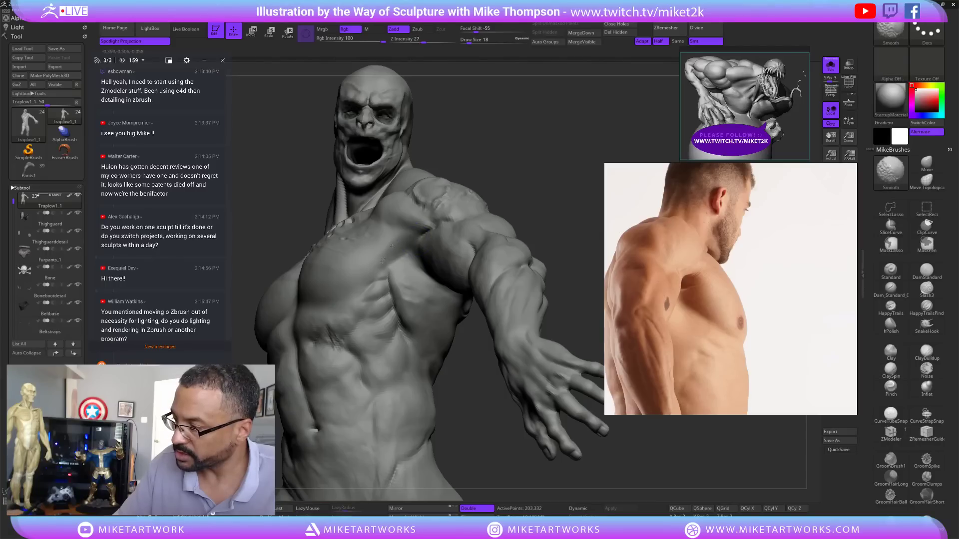
{"action": "mouse_move", "coordinate": [517, 190]}
{"action": "left_mouse_down"}
{"action": "mouse_move", "coordinate": [557, 182]}
{"action": "mouse_move", "coordinate": [535, 186]}
{"action": "left_mouse_up"}
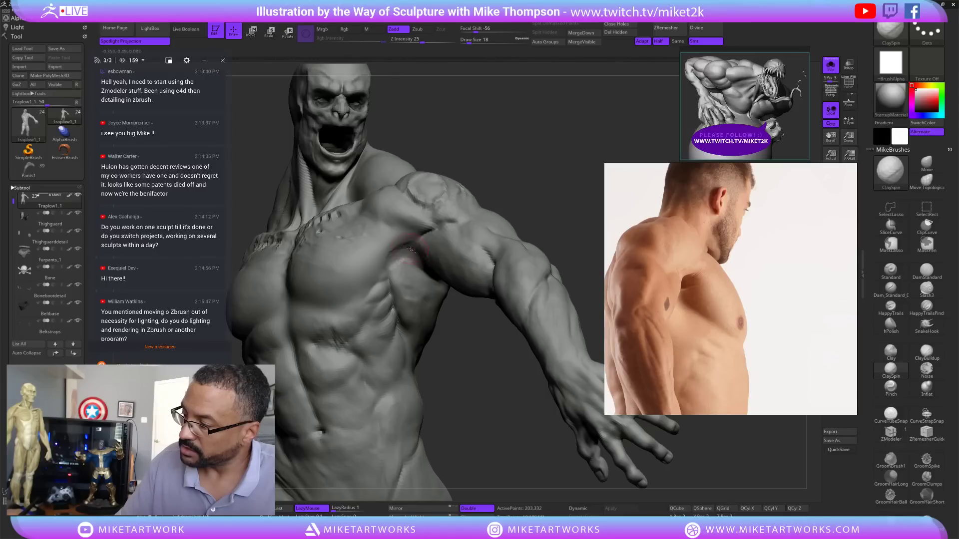
- Shape and smooth the transition where the left pectoral meets the armpit and front of the shoulder
{"action": "left_click_drag", "start_coordinate": [414, 254], "coordinate": [395, 250], "text": "shift"}
{"action": "left_click_drag", "start_coordinate": [531, 190], "coordinate": [569, 187]}
{"action": "left_click_drag", "start_coordinate": [446, 228], "coordinate": [405, 229]}
{"action": "mouse_move", "coordinate": [512, 178]}
{"action": "left_mouse_down"}
{"action": "mouse_move", "coordinate": [524, 191]}
{"action": "mouse_move", "coordinate": [507, 194]}
{"action": "left_mouse_up"}
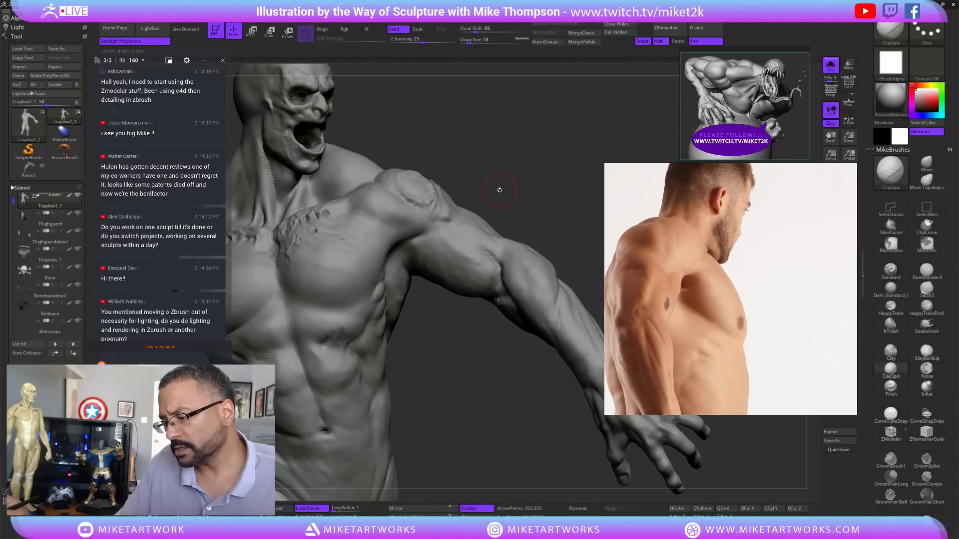
{"action": "left_click_drag", "start_coordinate": [531, 189], "coordinate": [514, 190]}
- Reduce the brush draw size to 13 and refine the left deltoid where it runs into the upper arm
{"action": "key", "text": "s"}
{"action": "left_click", "coordinate": [509, 197]}
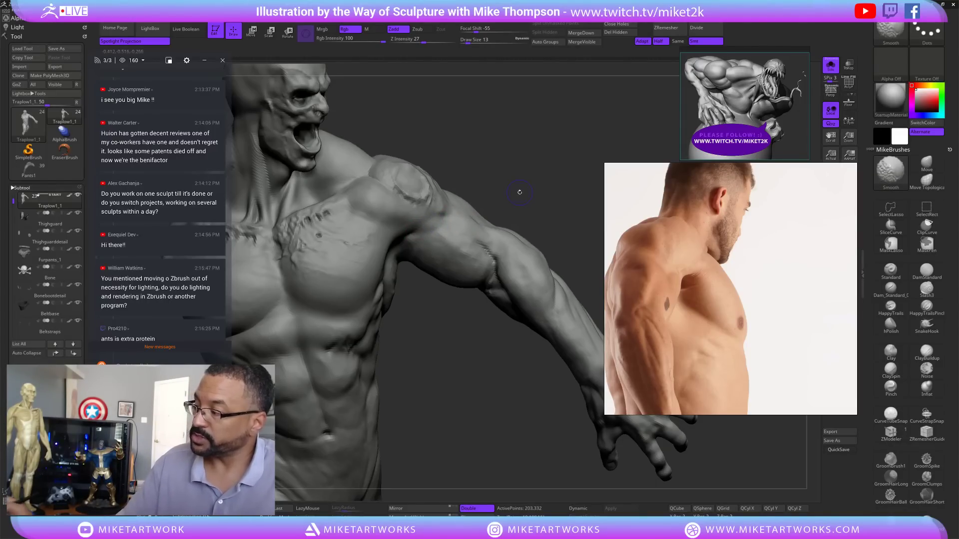
{"action": "left_click_drag", "start_coordinate": [522, 190], "coordinate": [447, 214]}
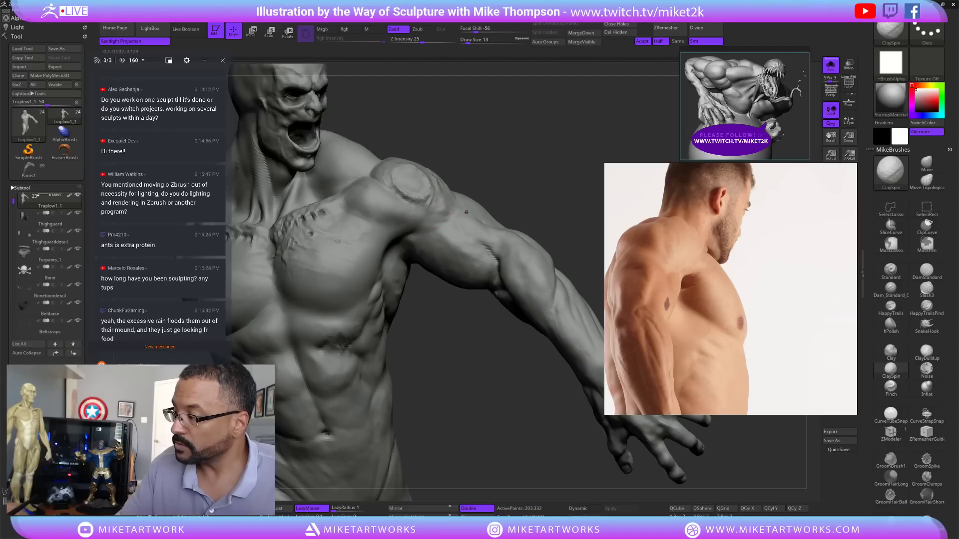
{"action": "key", "text": "shift"}
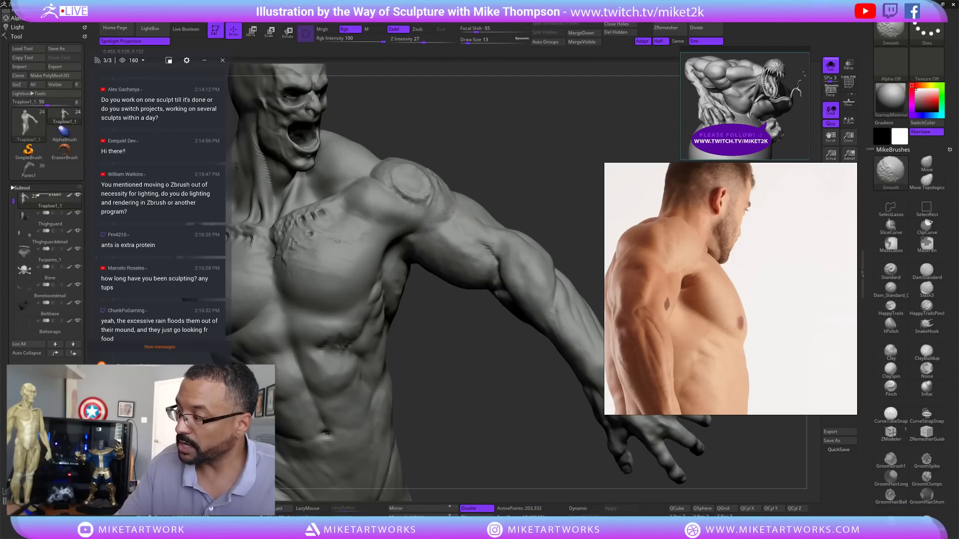
{"action": "mouse_move", "coordinate": [550, 171]}
{"action": "left_mouse_down"}
{"action": "mouse_move", "coordinate": [471, 175]}
{"action": "mouse_move", "coordinate": [531, 178]}
{"action": "left_mouse_up"}
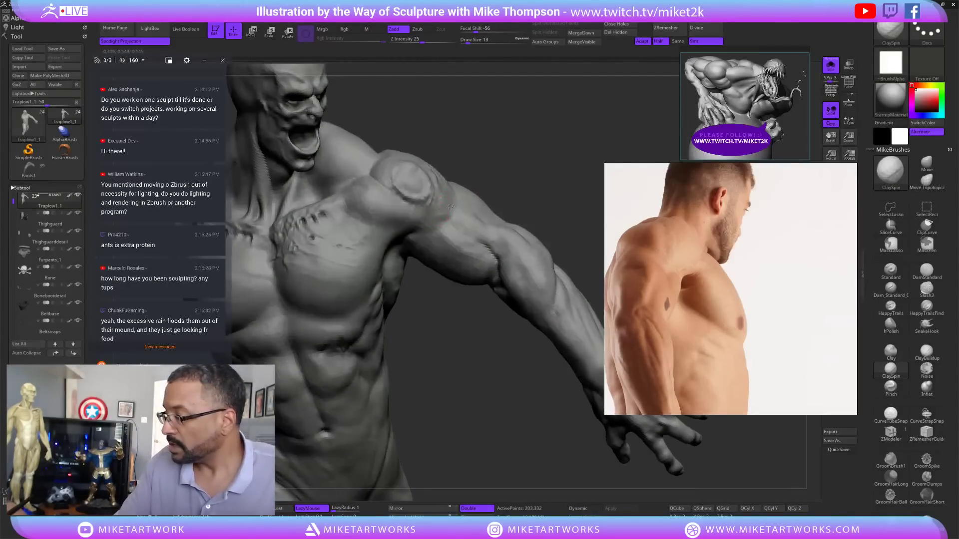
{"action": "mouse_move", "coordinate": [459, 202]}
{"action": "left_mouse_down"}
{"action": "mouse_move", "coordinate": [446, 207]}
{"action": "mouse_move", "coordinate": [452, 199]}
{"action": "left_mouse_up"}
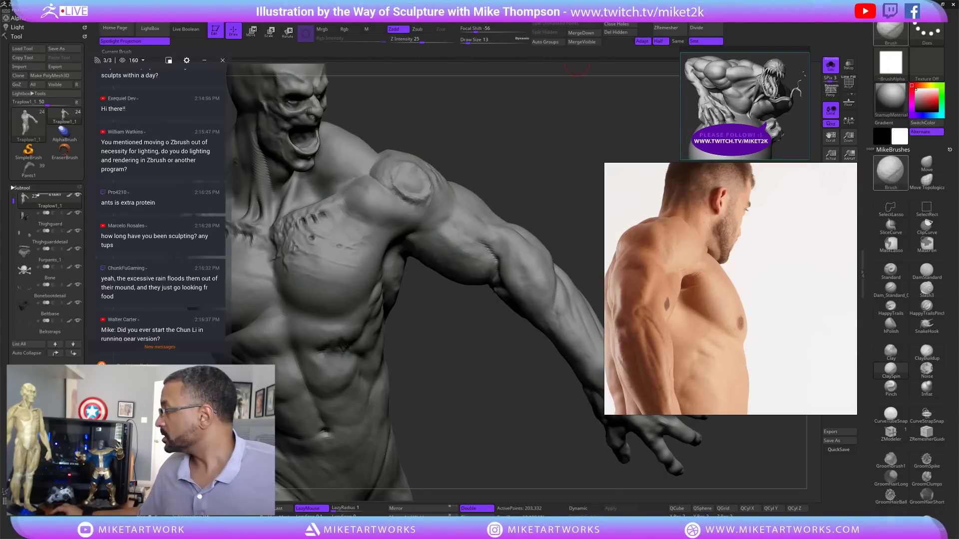
- Show the Windows desktop and move the reference photo and the chat window aside
{"action": "key", "text": "alt+Tab"}
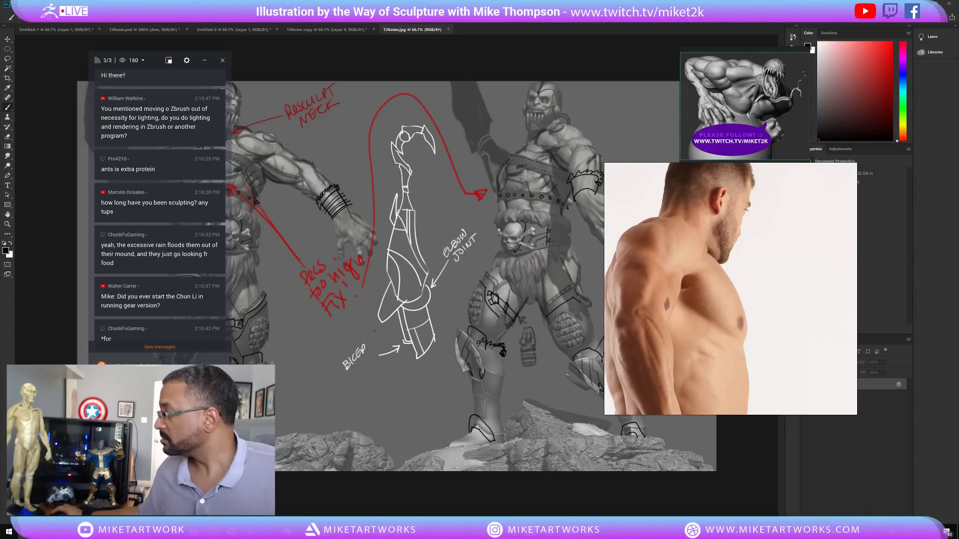
{"action": "key", "text": "super+d"}
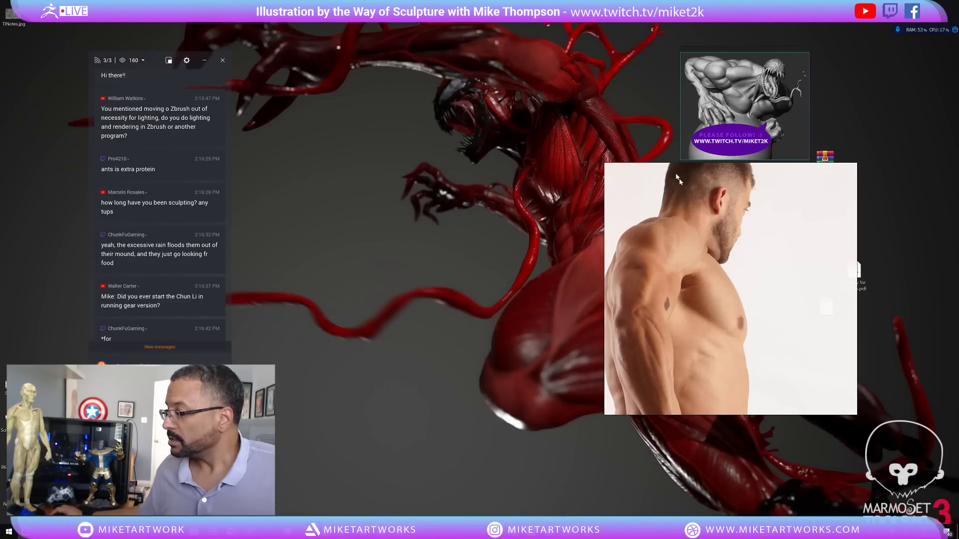
{"action": "left_click_drag", "start_coordinate": [678, 178], "coordinate": [786, 254]}
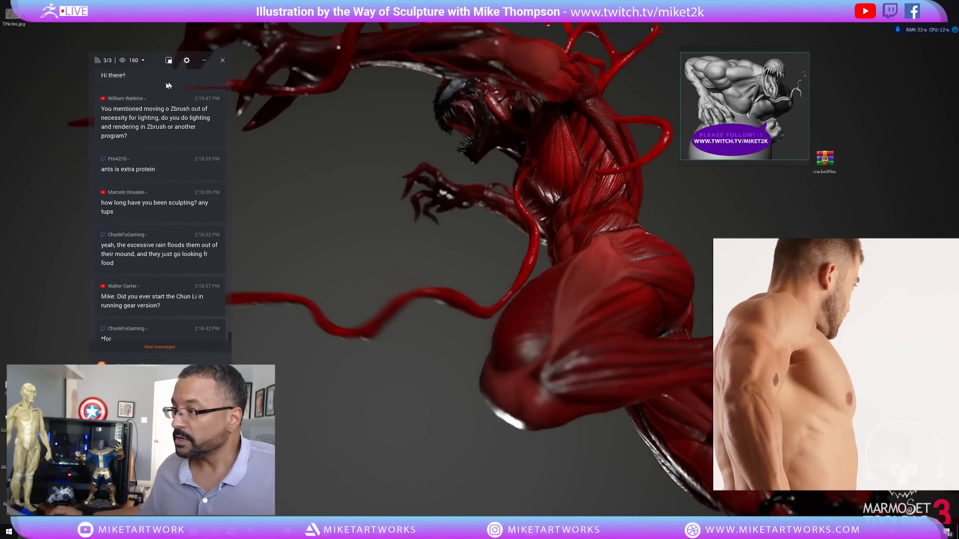
{"action": "left_click_drag", "start_coordinate": [158, 54], "coordinate": [74, 75]}
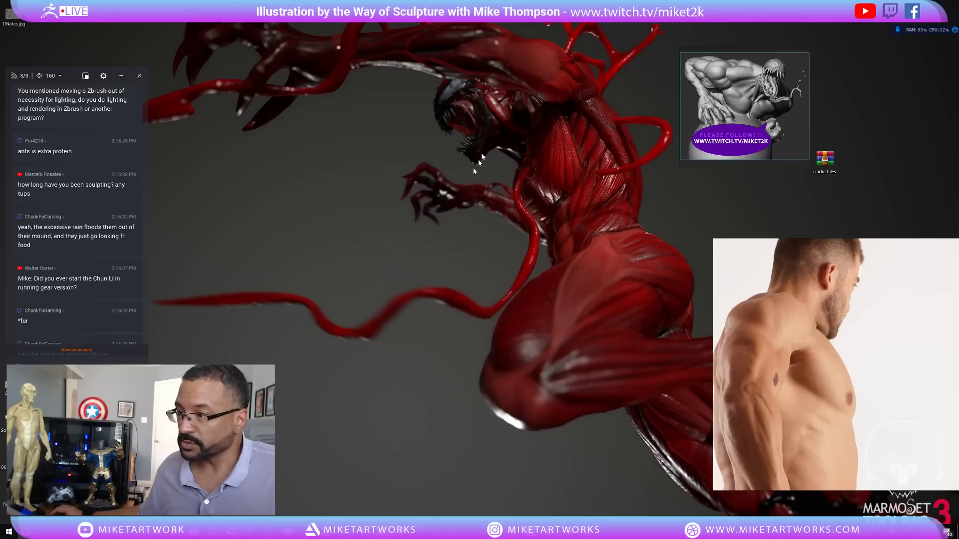
{"action": "left_click_drag", "start_coordinate": [73, 75], "coordinate": [171, 205]}
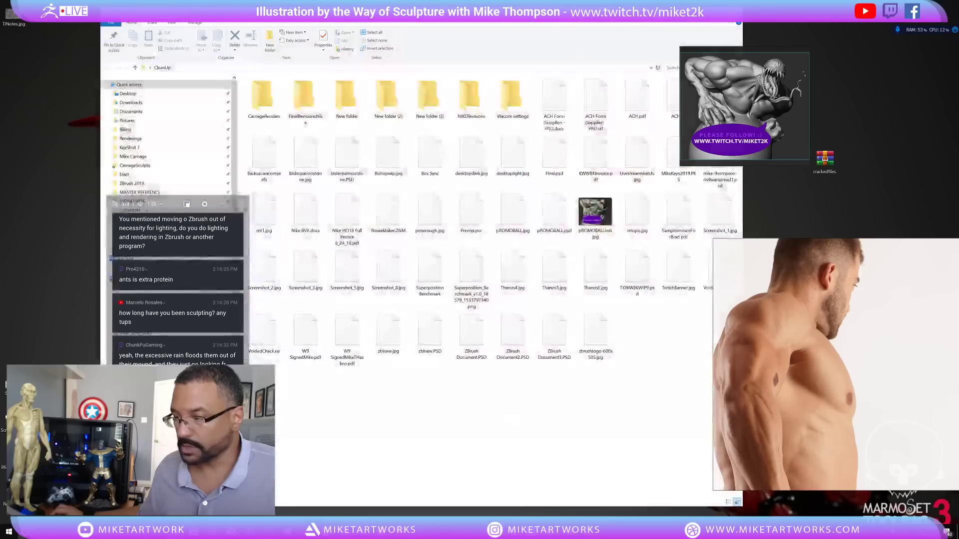
- Open the CarnageRenders folder and compare NewColor.jpg with the adjacent grey render of the same sculpture
{"action": "left_click", "coordinate": [269, 102]}
{"action": "double_click", "coordinate": [269, 100]}
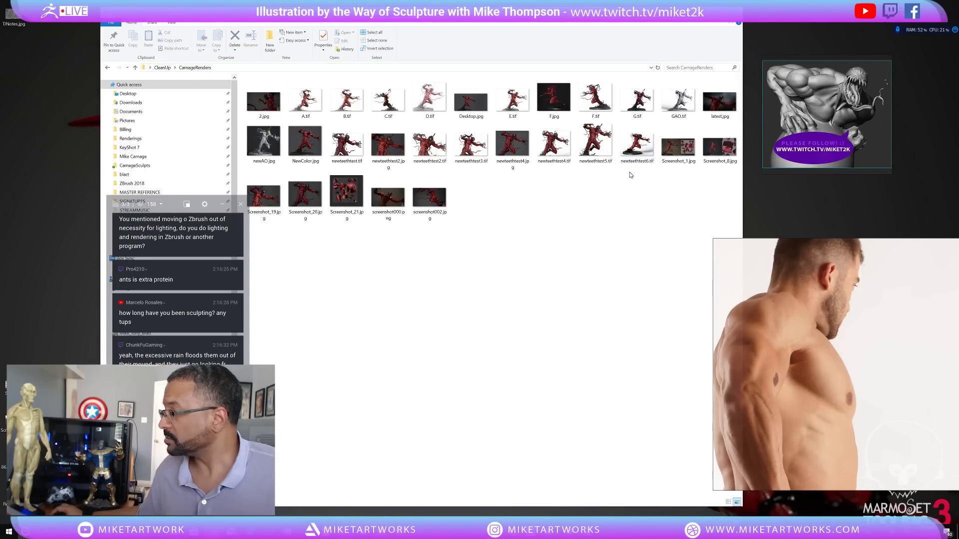
{"action": "double_click", "coordinate": [310, 143]}
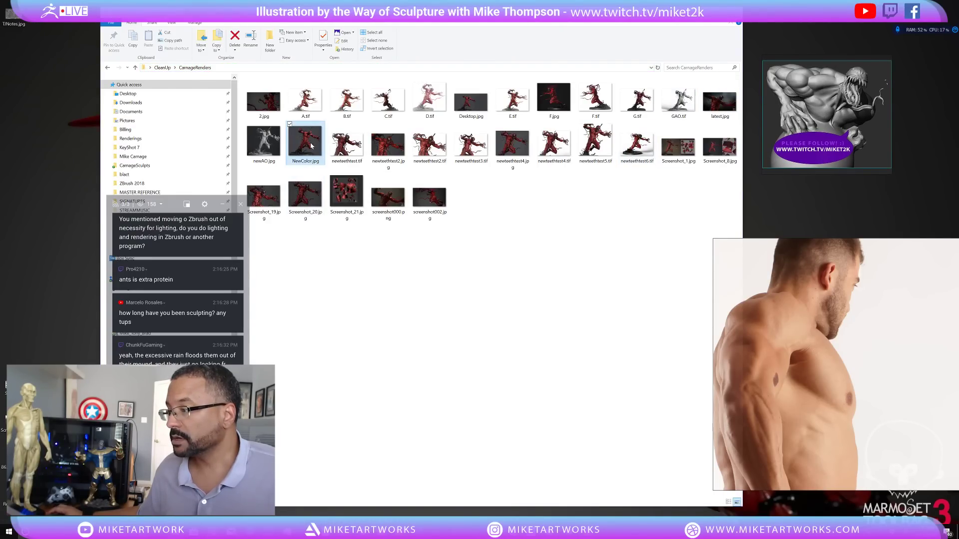
{"action": "key", "text": "Right"}
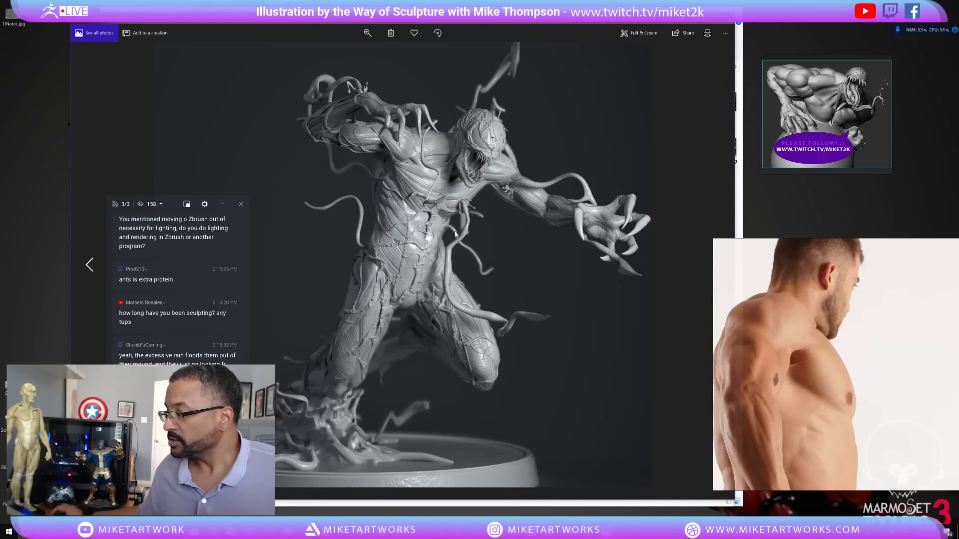
{"action": "key", "text": "Left"}
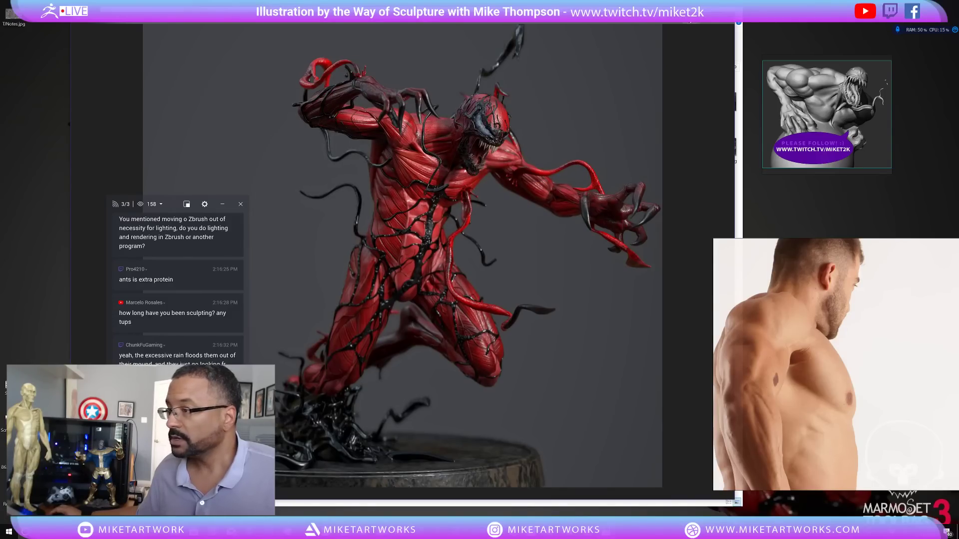
{"action": "key", "text": "Right"}
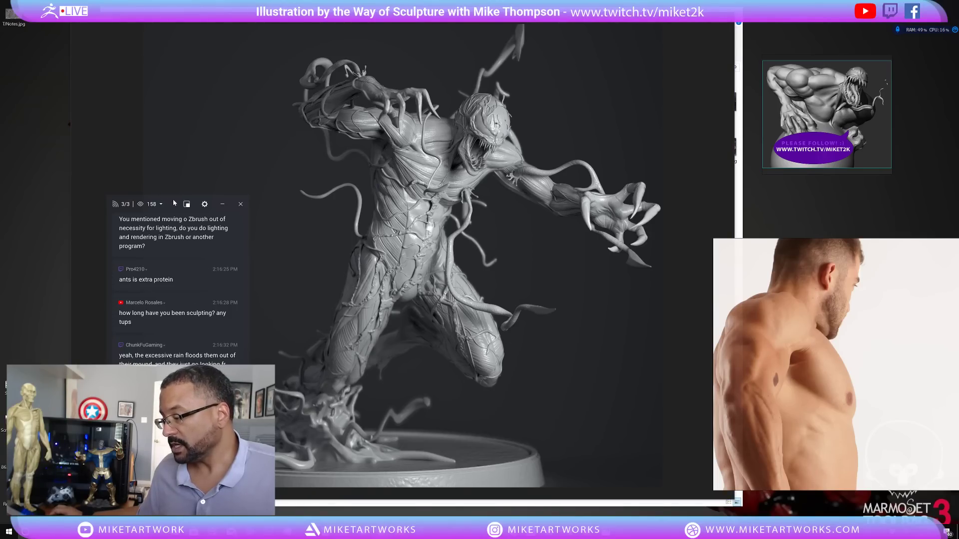
- Move the chat window aside, then minimize the grey render image and close the CarnageRenders folder window
{"action": "left_click_drag", "start_coordinate": [172, 200], "coordinate": [118, 196]}
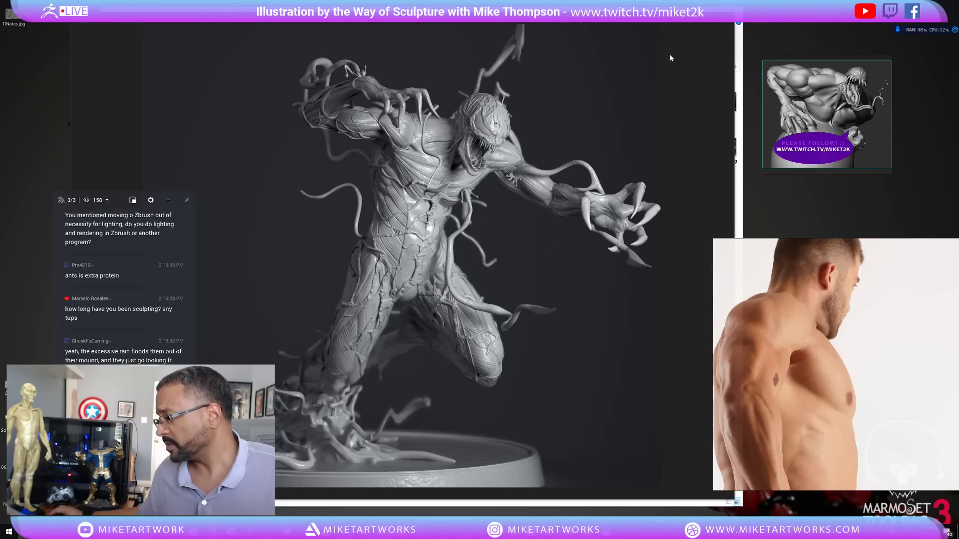
{"action": "left_click", "coordinate": [690, 22]}
{"action": "left_click", "coordinate": [731, 14]}
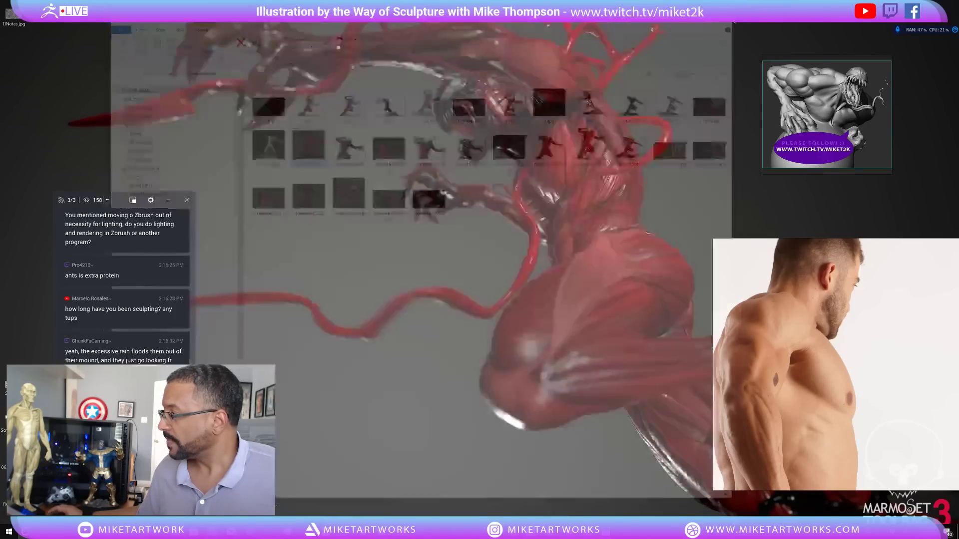
- Look through the open windows and switch back to the creature sculpt in ZBrush
{"action": "mouse_move", "coordinate": [493, 532]}
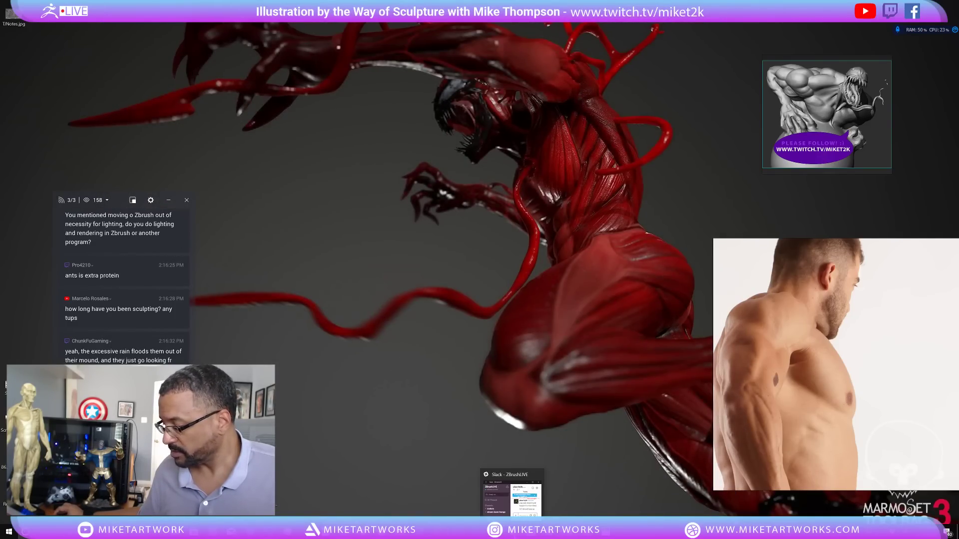
{"action": "mouse_move", "coordinate": [271, 531]}
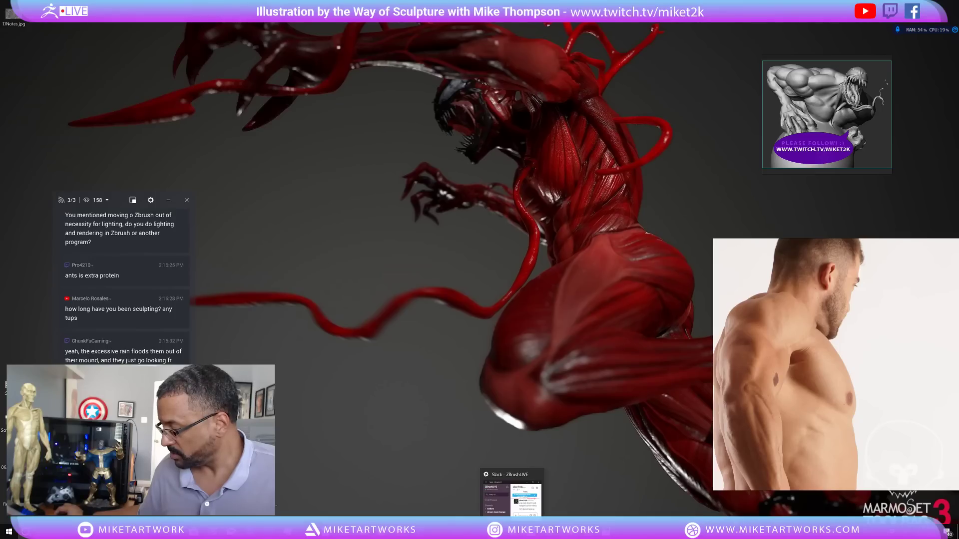
{"action": "mouse_move", "coordinate": [531, 531]}
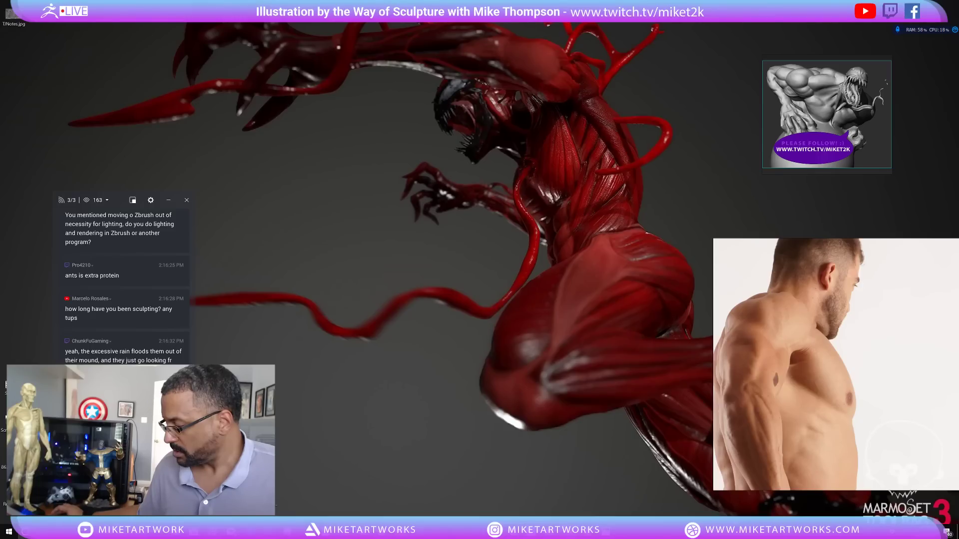
{"action": "right_click", "coordinate": [530, 531]}
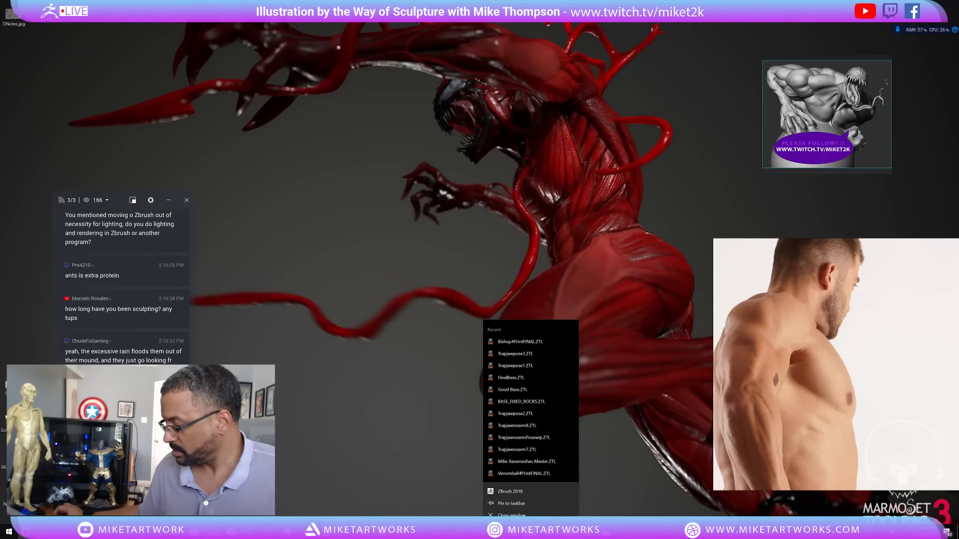
{"action": "left_click", "coordinate": [626, 268]}
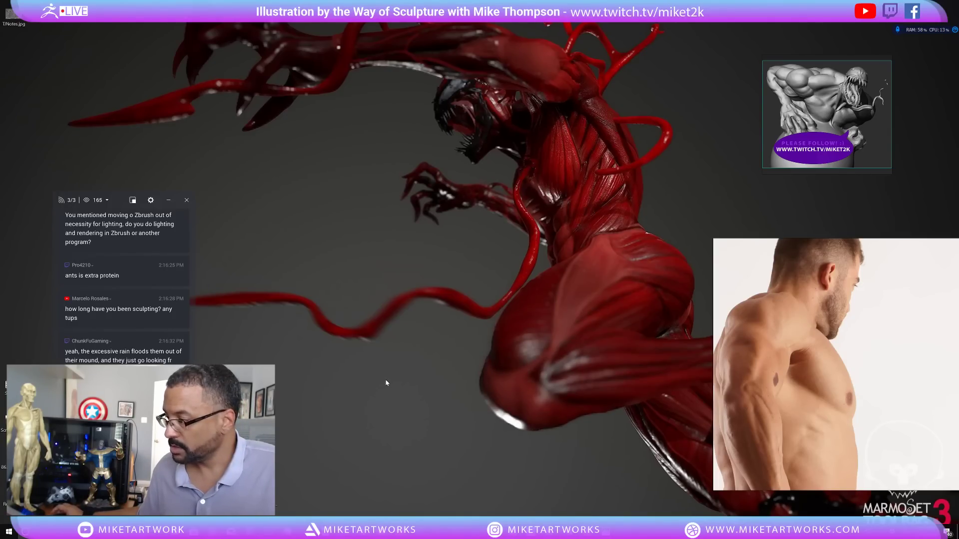
{"action": "key", "text": "alt+Tab"}
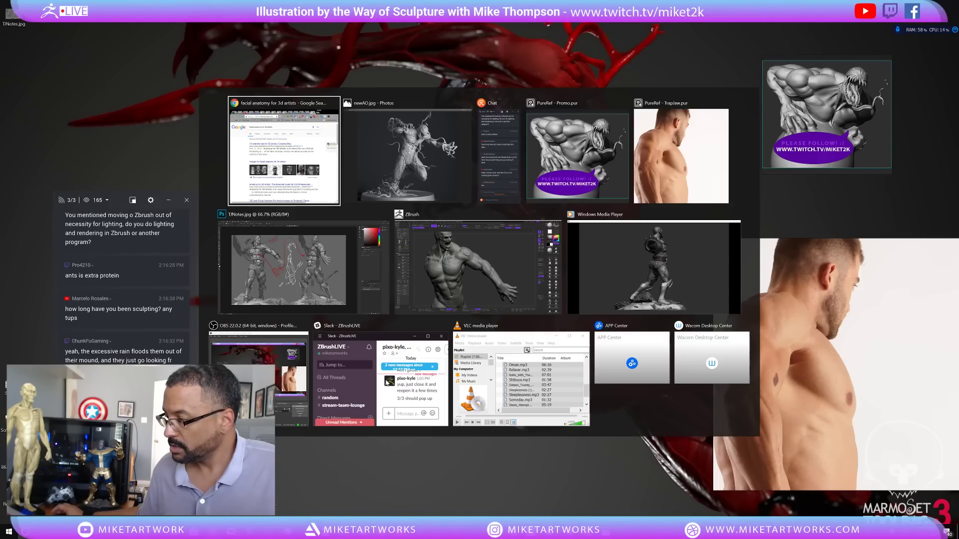
{"action": "left_click", "coordinate": [480, 260]}
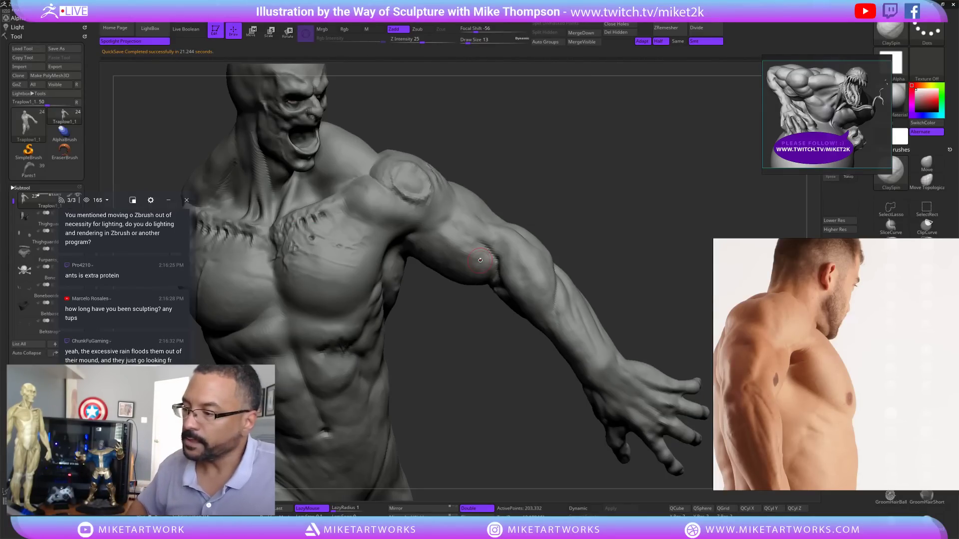
- Shape and smooth the creature's right lower abdomen where the oblique runs down above the hip
{"action": "left_click_drag", "start_coordinate": [599, 212], "coordinate": [742, 178], "text": "alt"}
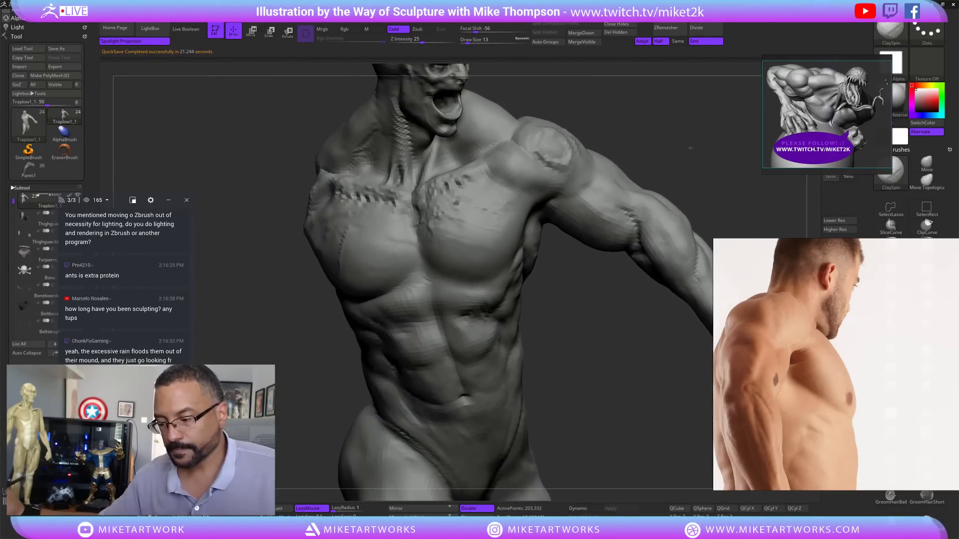
{"action": "mouse_move", "coordinate": [625, 359]}
{"action": "left_mouse_down"}
{"action": "mouse_move", "coordinate": [614, 372]}
{"action": "mouse_move", "coordinate": [621, 363]}
{"action": "left_mouse_up"}
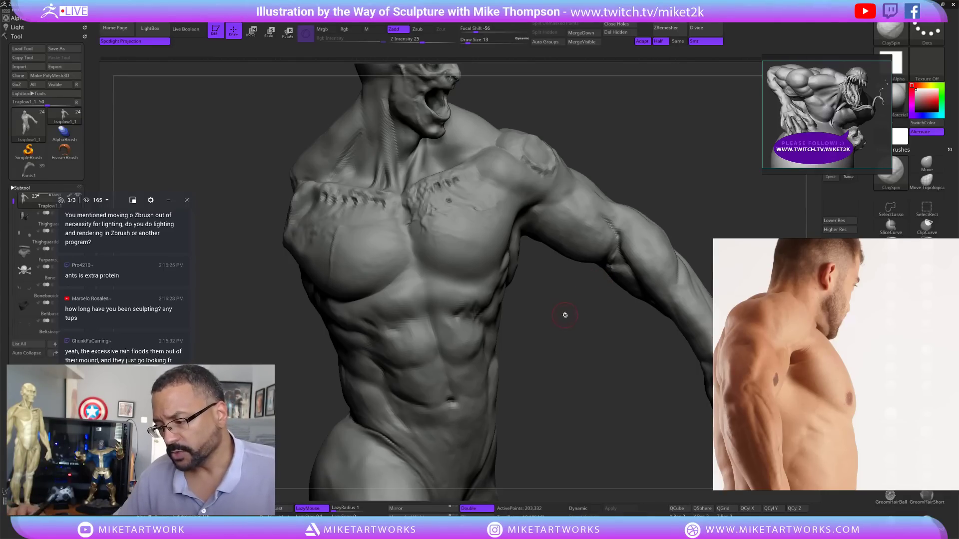
{"action": "left_click_drag", "start_coordinate": [581, 322], "coordinate": [589, 316]}
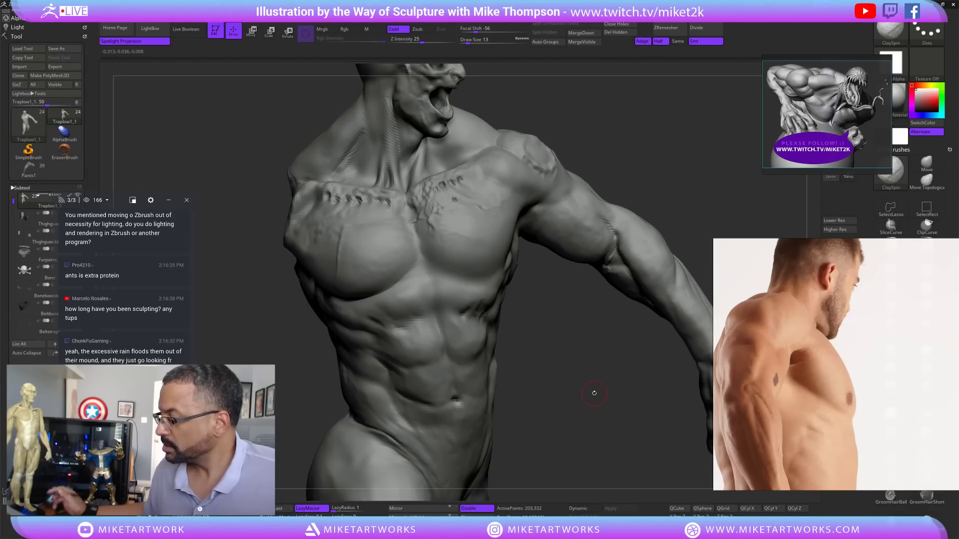
{"action": "mouse_move", "coordinate": [568, 368]}
{"action": "left_mouse_down"}
{"action": "mouse_move", "coordinate": [559, 366]}
{"action": "mouse_move", "coordinate": [570, 358]}
{"action": "left_mouse_up"}
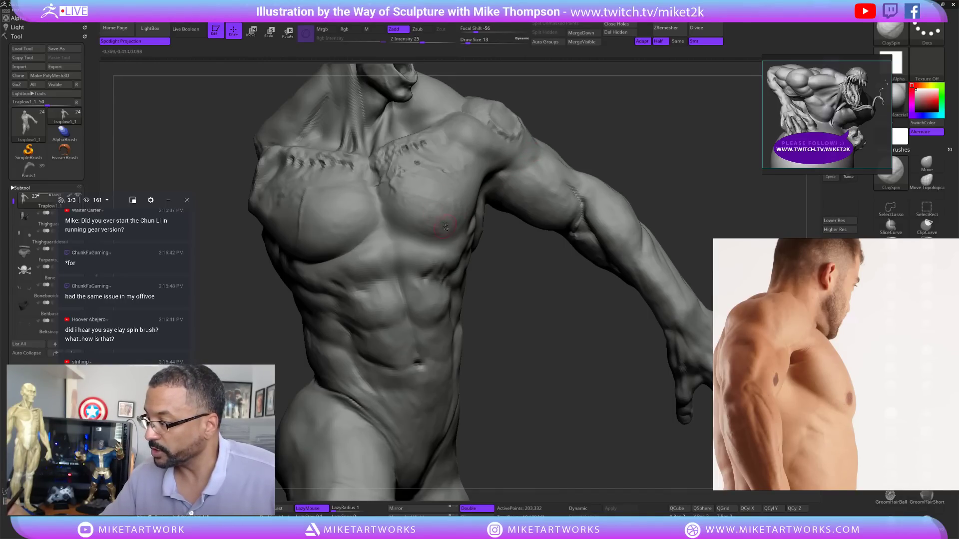
{"action": "mouse_move", "coordinate": [545, 316]}
{"action": "left_mouse_down"}
{"action": "mouse_move", "coordinate": [538, 327]}
{"action": "mouse_move", "coordinate": [533, 284]}
{"action": "left_mouse_up"}
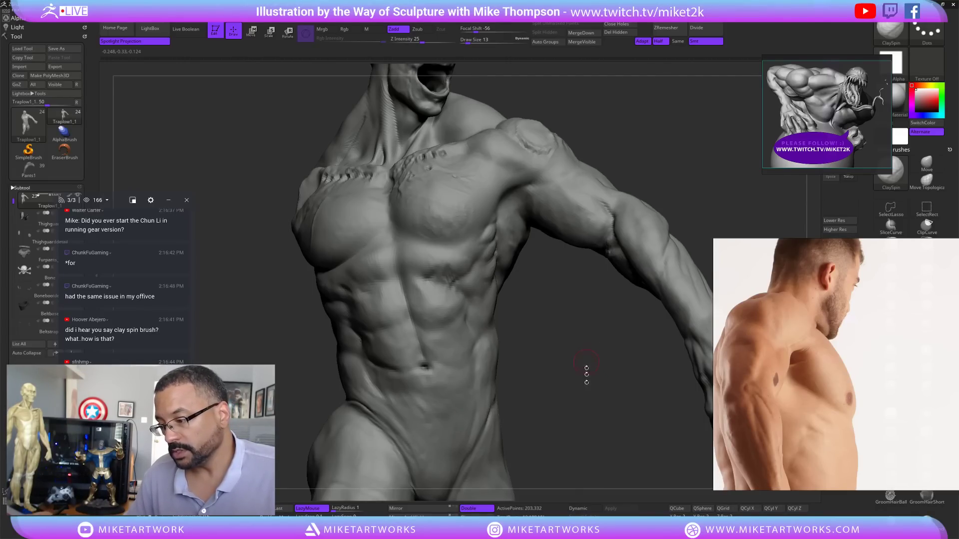
{"action": "left_click_drag", "start_coordinate": [588, 375], "coordinate": [586, 372]}
{"action": "left_click_drag", "start_coordinate": [537, 315], "coordinate": [374, 348]}
{"action": "key", "text": "shift"}
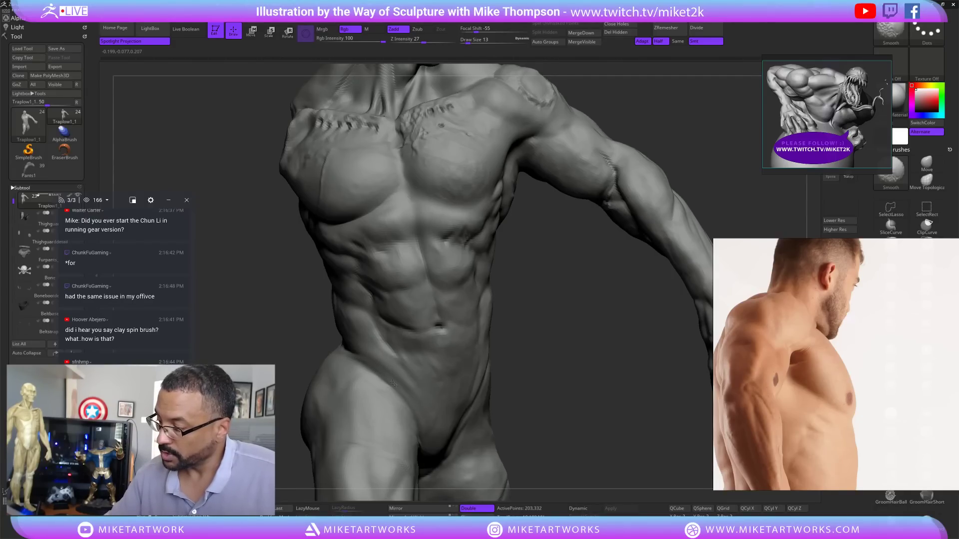
{"action": "left_click_drag", "start_coordinate": [376, 335], "coordinate": [402, 362]}
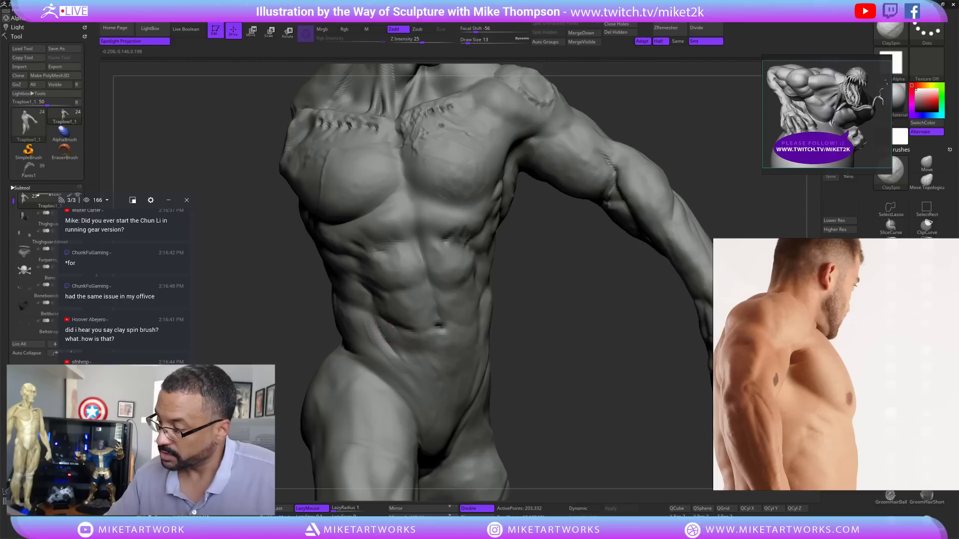
{"action": "key", "text": "shift"}
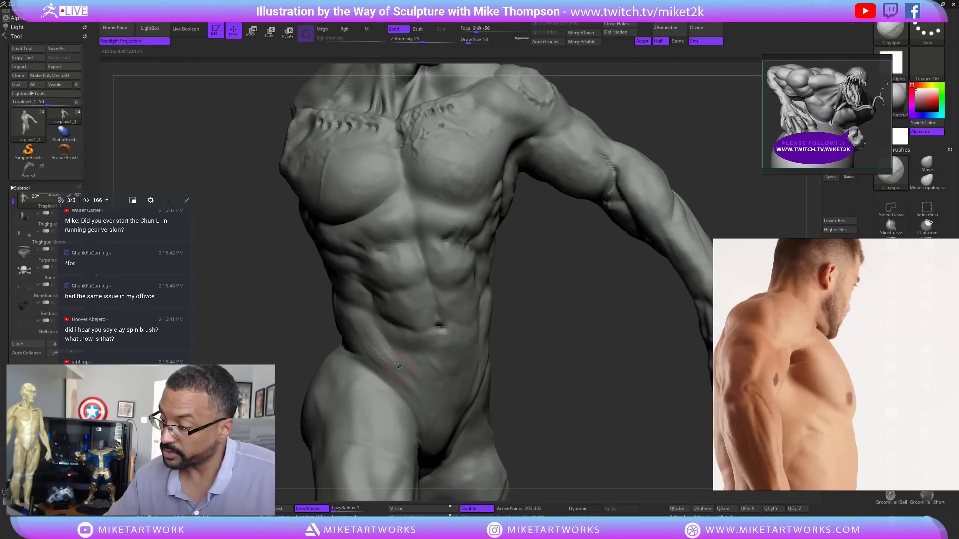
{"action": "key", "text": "shift"}
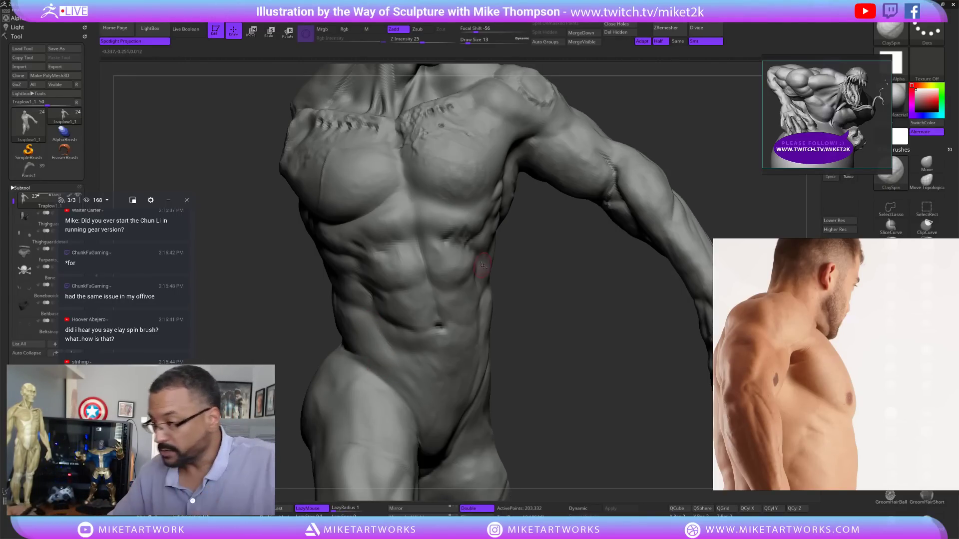
- Refine the creature's right oblique and waist below the ribs and smooth them into the abdominal muscles beside the navel
{"action": "mouse_move", "coordinate": [528, 249]}
{"action": "left_mouse_down"}
{"action": "mouse_move", "coordinate": [534, 236]}
{"action": "mouse_move", "coordinate": [399, 305]}
{"action": "left_mouse_up"}
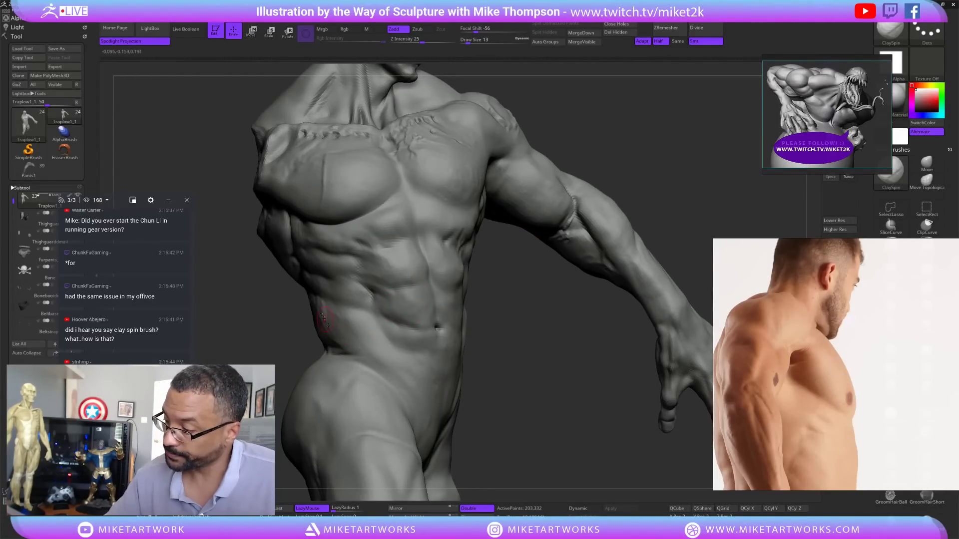
{"action": "key", "text": "shift"}
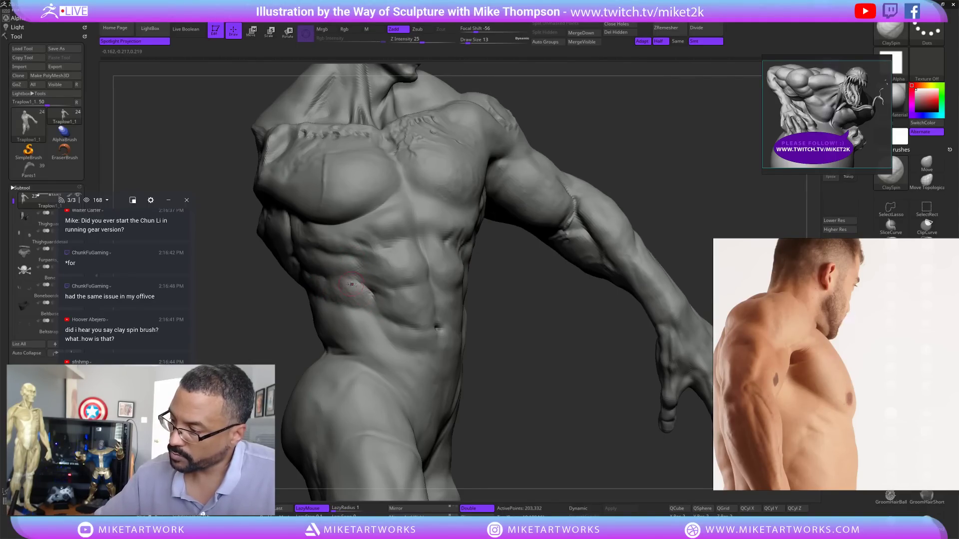
{"action": "left_click_drag", "start_coordinate": [516, 372], "coordinate": [510, 343]}
{"action": "left_click_drag", "start_coordinate": [488, 254], "coordinate": [394, 305]}
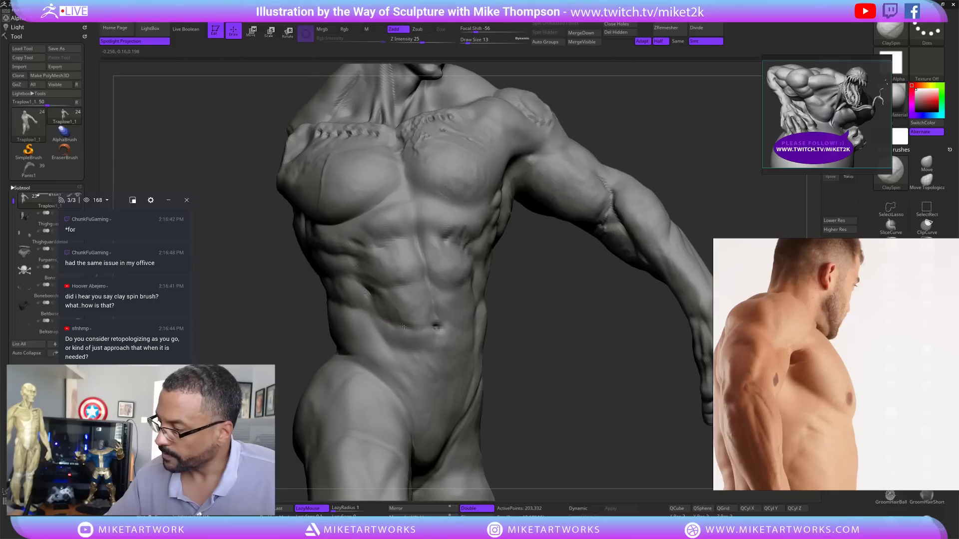
{"action": "key", "text": "shift"}
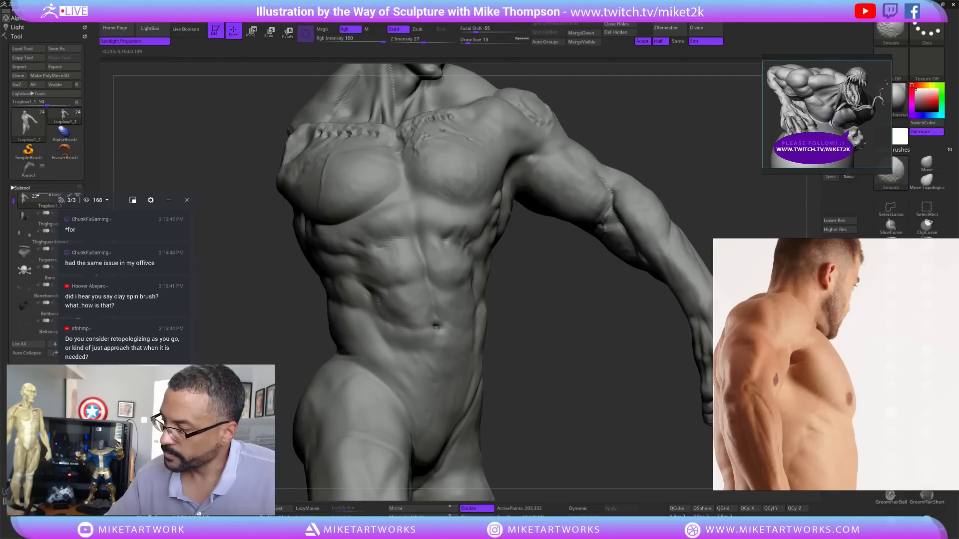
{"action": "left_click_drag", "start_coordinate": [385, 312], "coordinate": [415, 335], "text": "shift"}
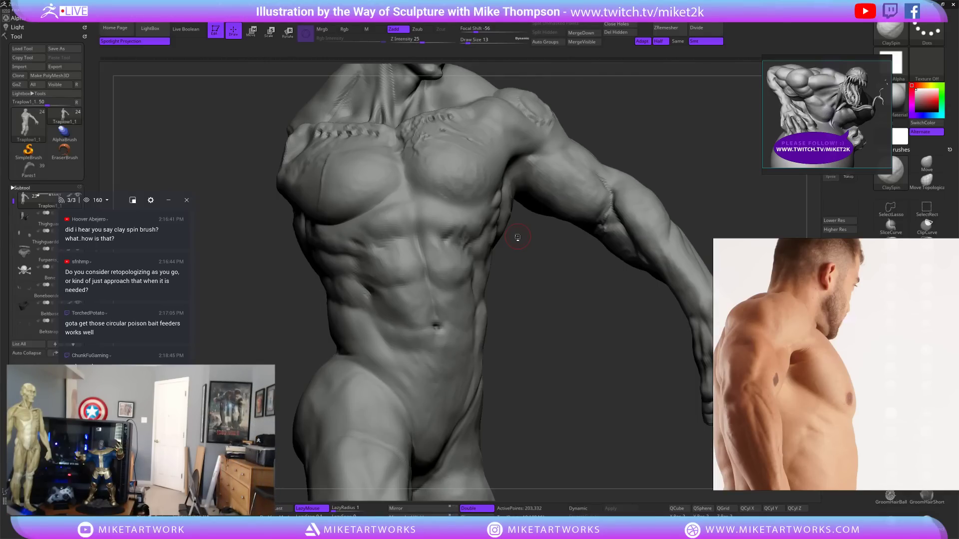
{"action": "key", "text": "space"}
{"action": "left_click", "coordinate": [517, 236]}
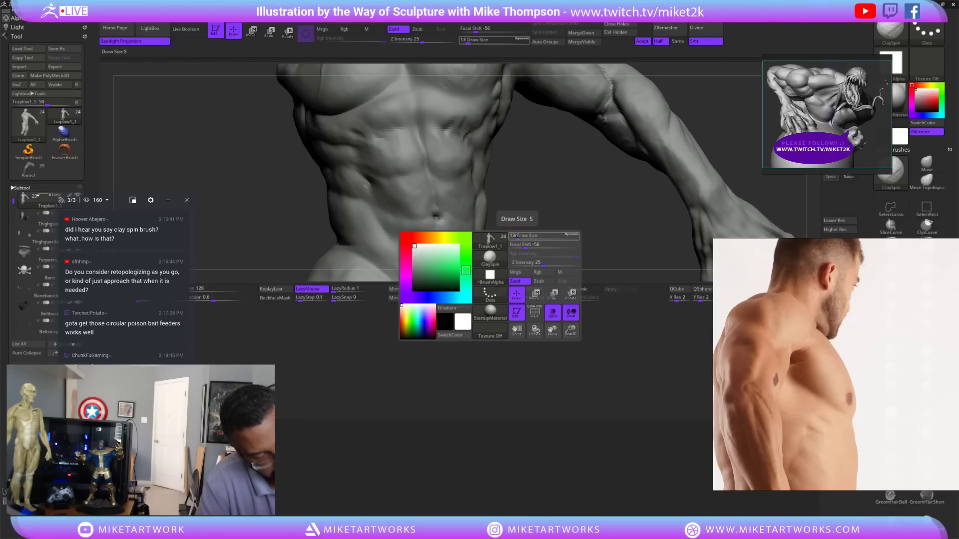
{"action": "key", "text": "Return"}
{"action": "key", "text": "space"}
{"action": "key", "text": "g"}
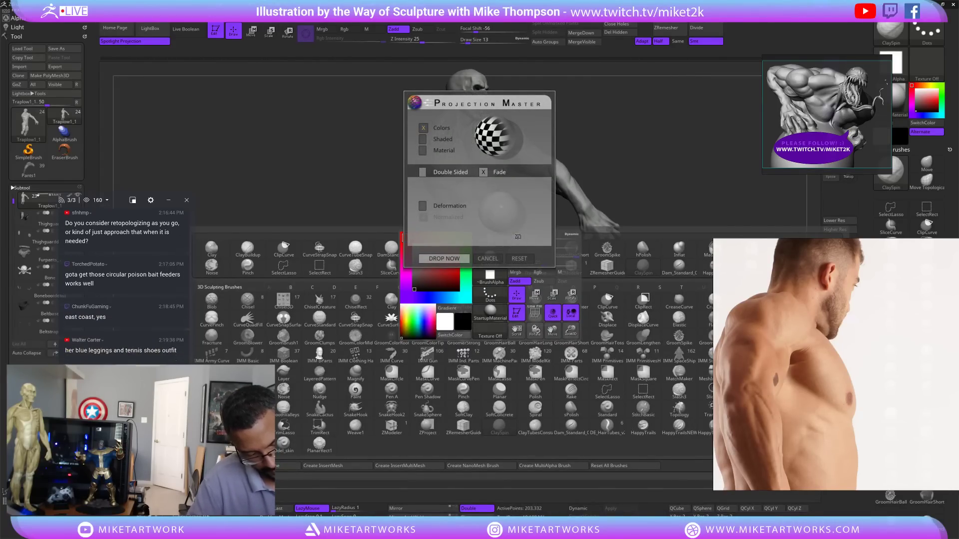
- Show the Windows desktop and look through the open windows and the installed applications
{"action": "key", "text": "super+d"}
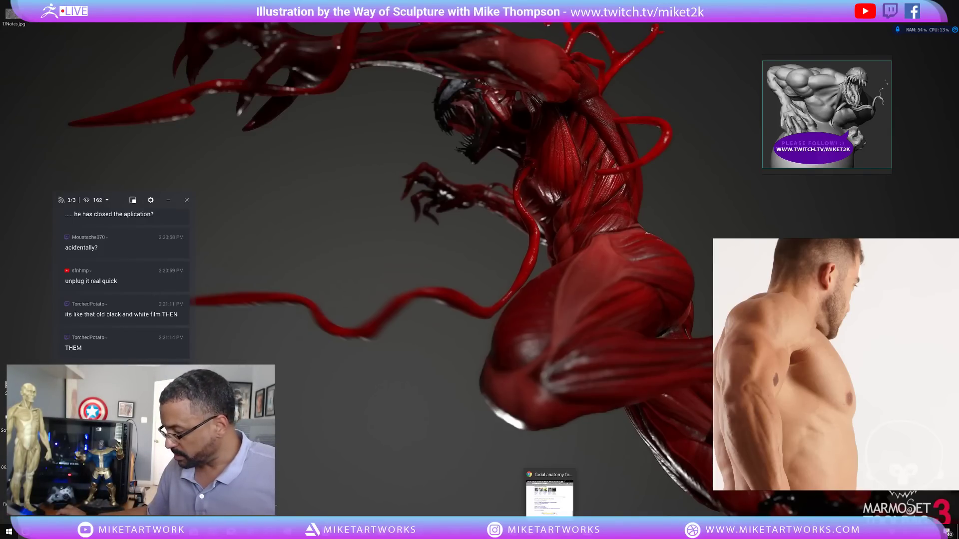
{"action": "mouse_move", "coordinate": [512, 530]}
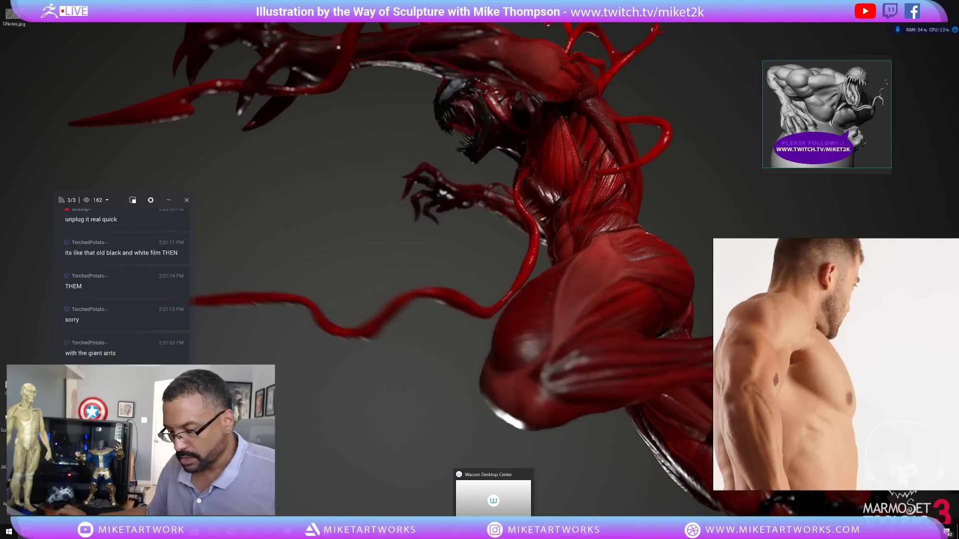
{"action": "left_click", "coordinate": [12, 533]}
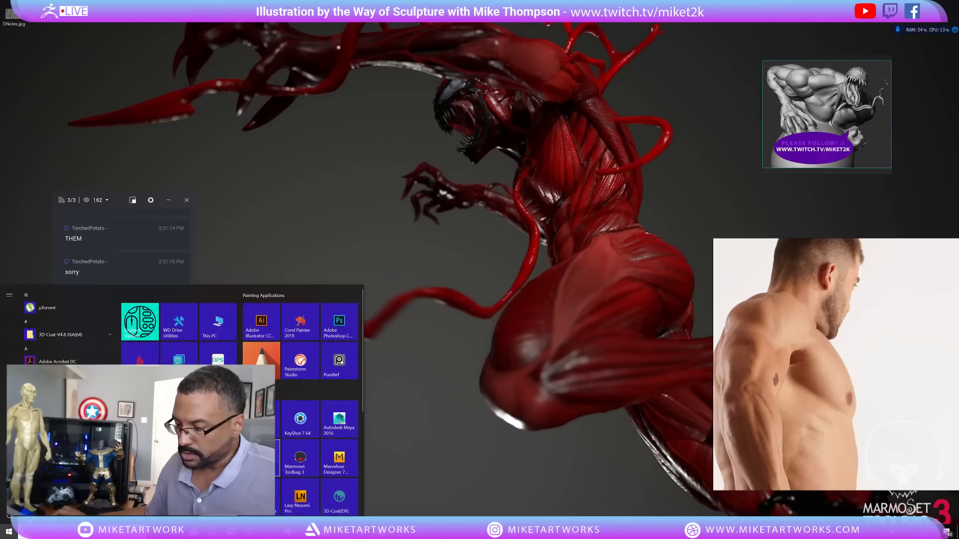
{"action": "left_click", "coordinate": [13, 533]}
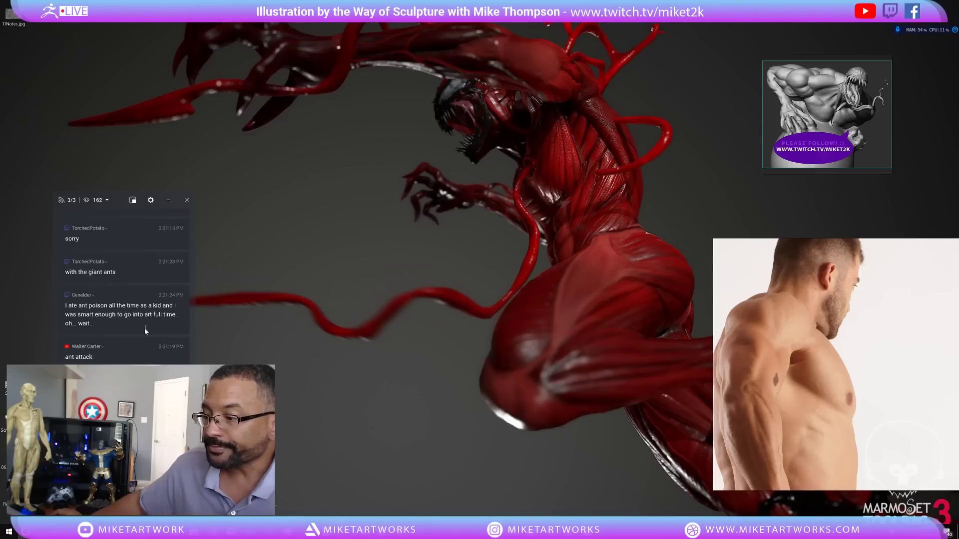
- Read back through the recent viewer messages in the chat window and return towards the newest ones
{"action": "scroll", "coordinate": [145, 330], "scroll_direction": "up", "scroll_amount": 3}
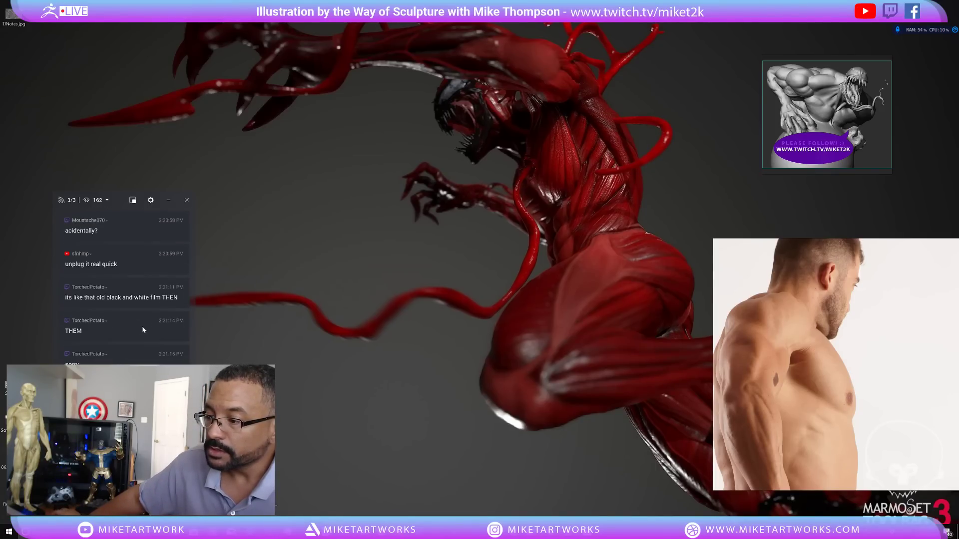
{"action": "scroll", "coordinate": [143, 330], "scroll_direction": "up", "scroll_amount": 1}
{"action": "scroll", "coordinate": [143, 330], "scroll_direction": "up", "scroll_amount": 3}
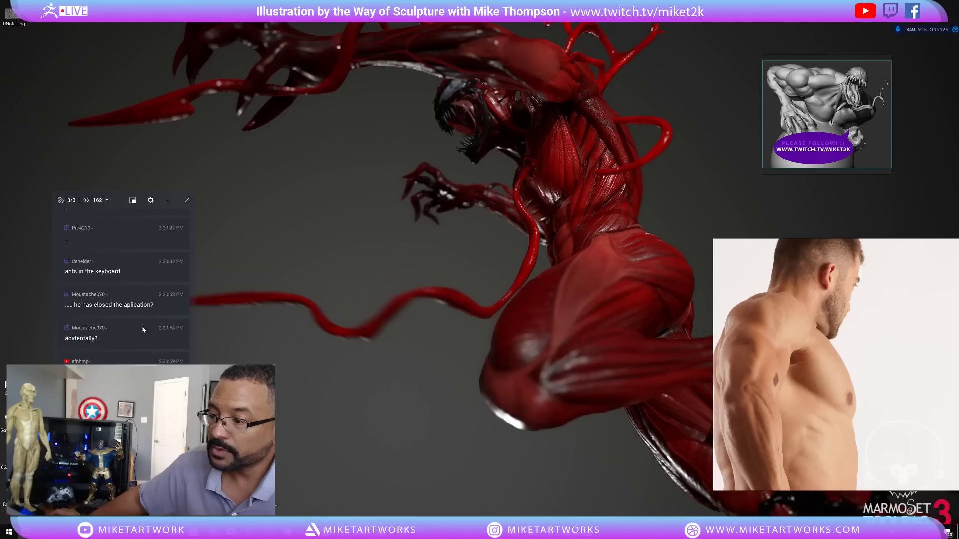
{"action": "scroll", "coordinate": [143, 330], "scroll_direction": "up", "scroll_amount": 2}
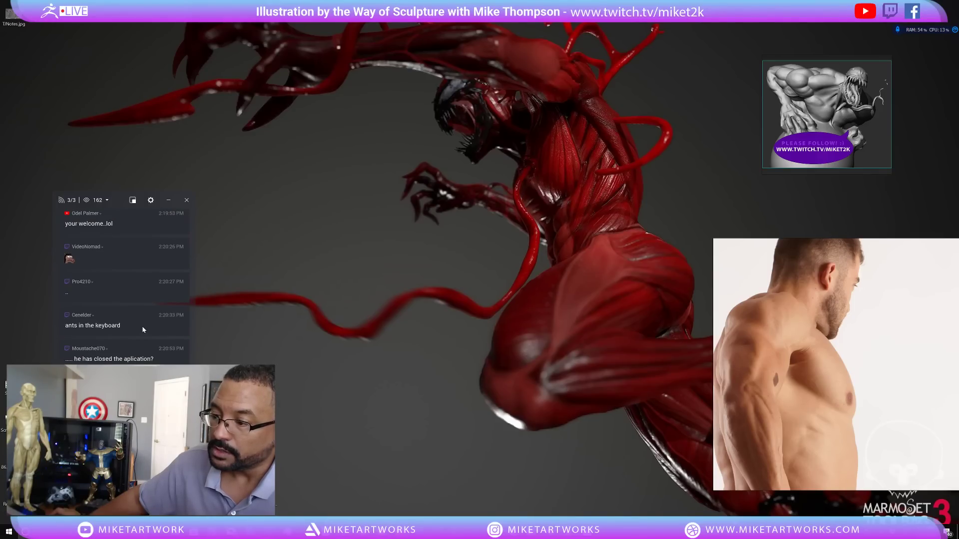
{"action": "scroll", "coordinate": [143, 330], "scroll_direction": "up", "scroll_amount": 1}
{"action": "scroll", "coordinate": [143, 330], "scroll_direction": "up", "scroll_amount": 1}
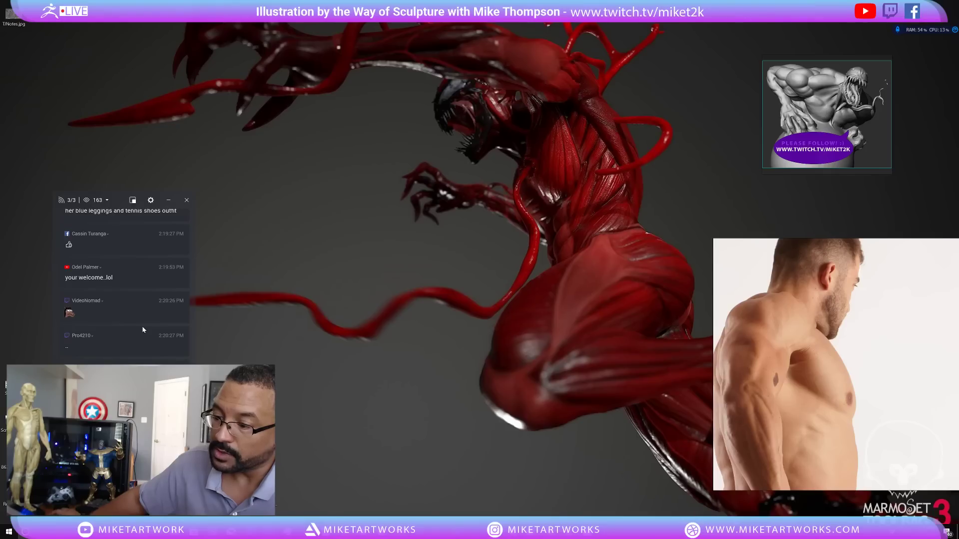
{"action": "scroll", "coordinate": [142, 330], "scroll_direction": "down", "scroll_amount": 2}
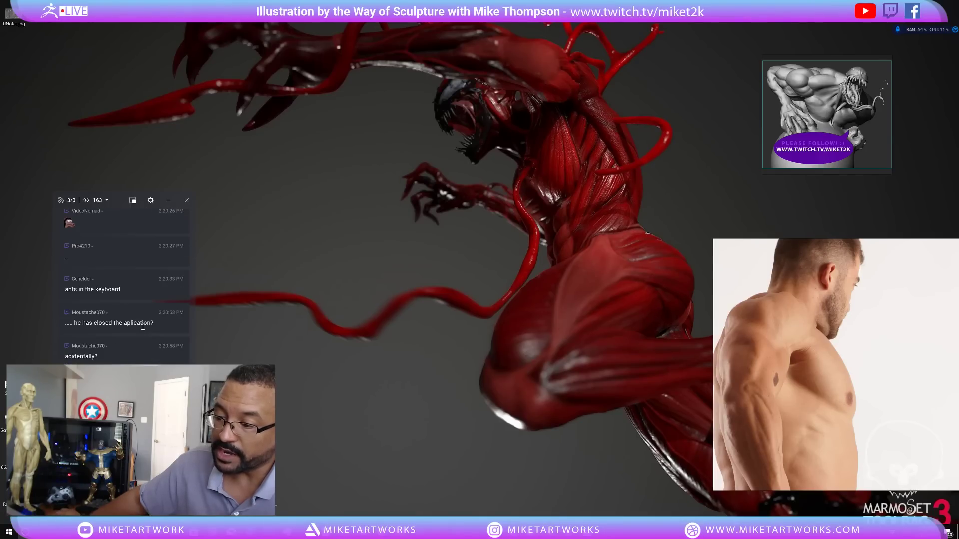
{"action": "scroll", "coordinate": [122, 280], "scroll_direction": "down", "scroll_amount": 5}
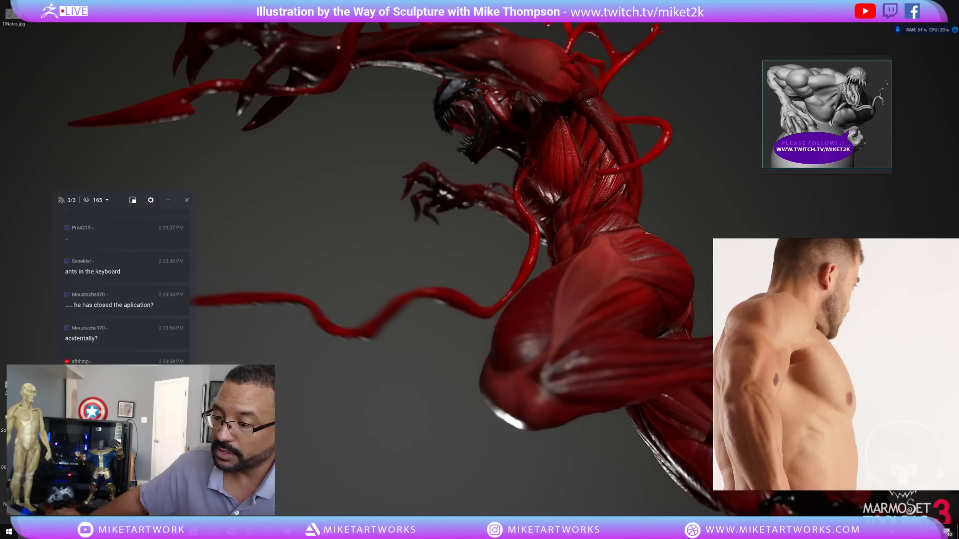
- Read the newest viewer messages in the chat window and check the open windows for a running ZBrush session
{"action": "scroll", "coordinate": [123, 279], "scroll_direction": "down", "scroll_amount": 5}
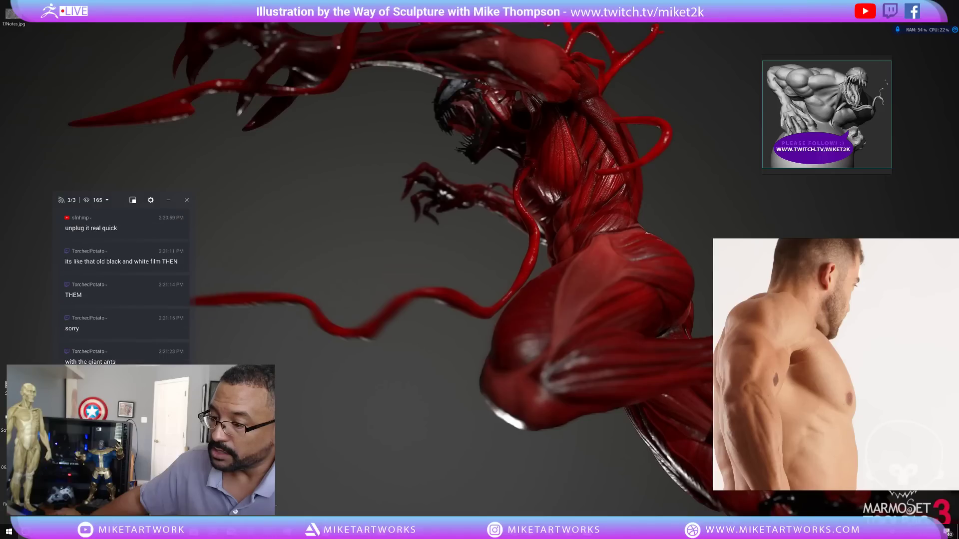
{"action": "scroll", "coordinate": [123, 279], "scroll_direction": "down", "scroll_amount": 1}
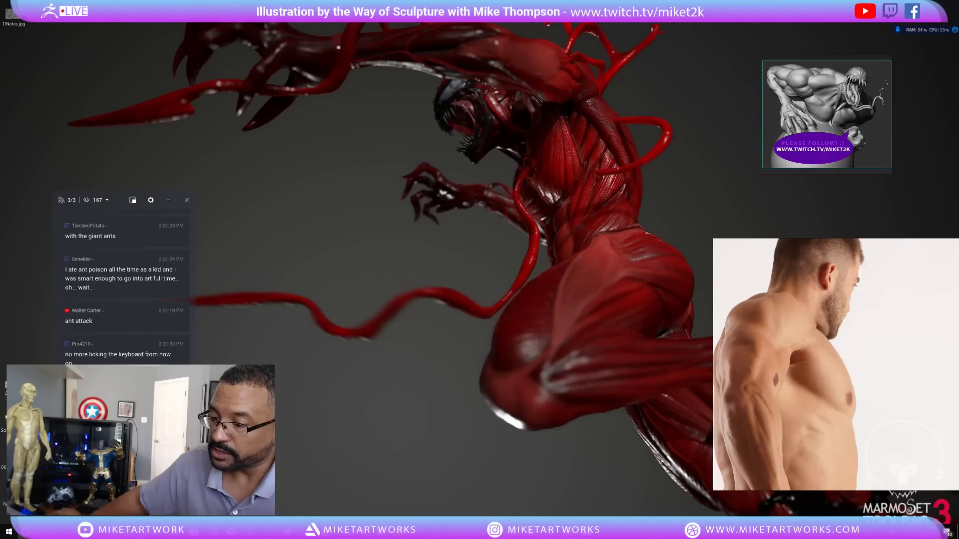
{"action": "mouse_move", "coordinate": [550, 531]}
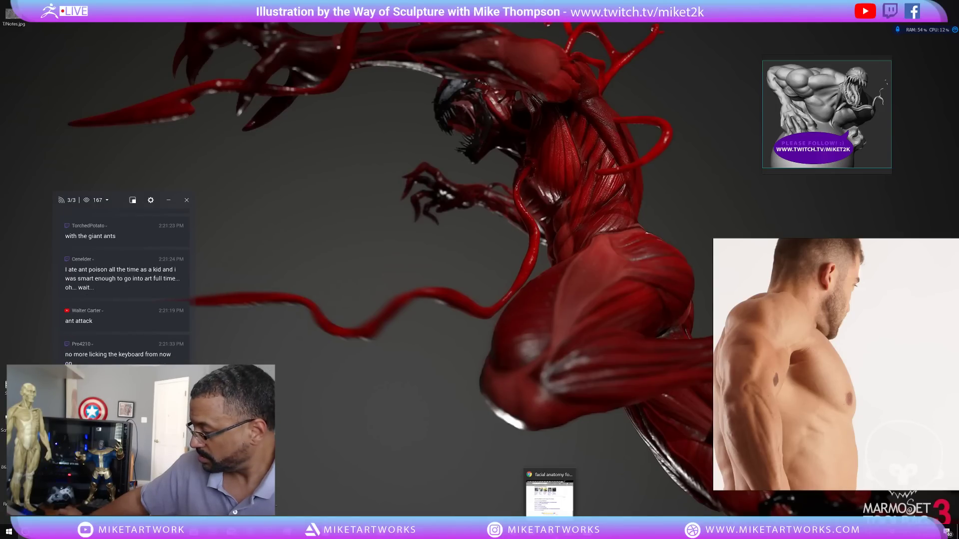
{"action": "mouse_move", "coordinate": [381, 532]}
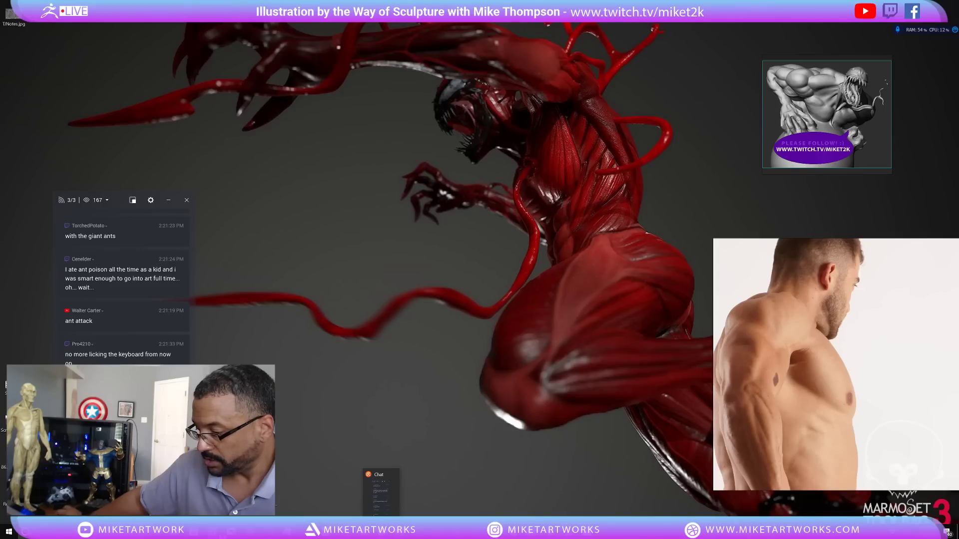
- Try to launch ZBrush from the installed applications
{"action": "left_click", "coordinate": [9, 532]}
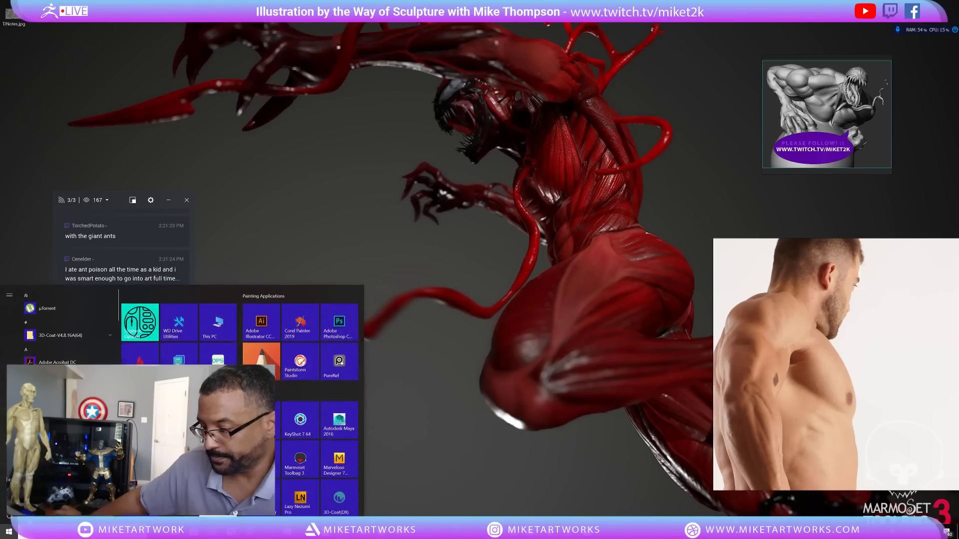
{"action": "left_click", "coordinate": [270, 412]}
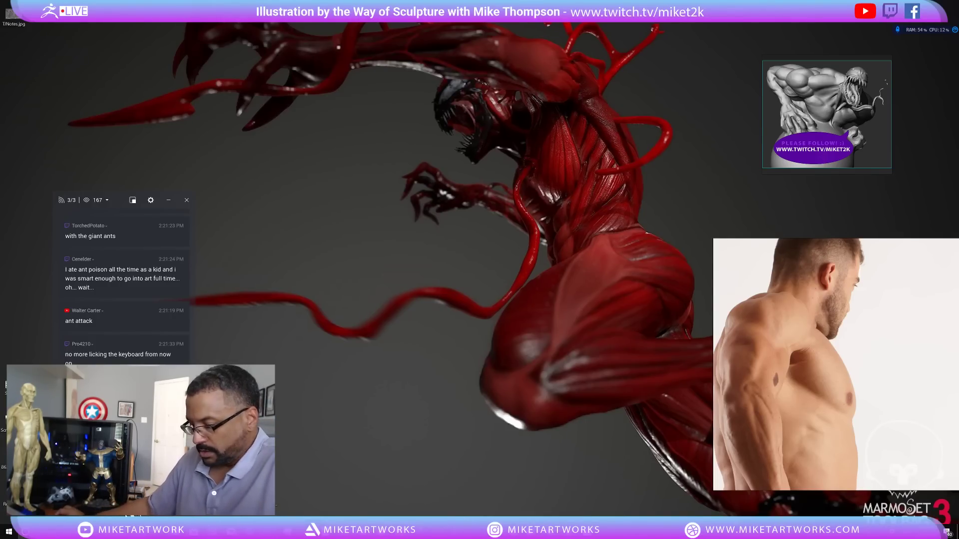
{"action": "left_click", "coordinate": [9, 532]}
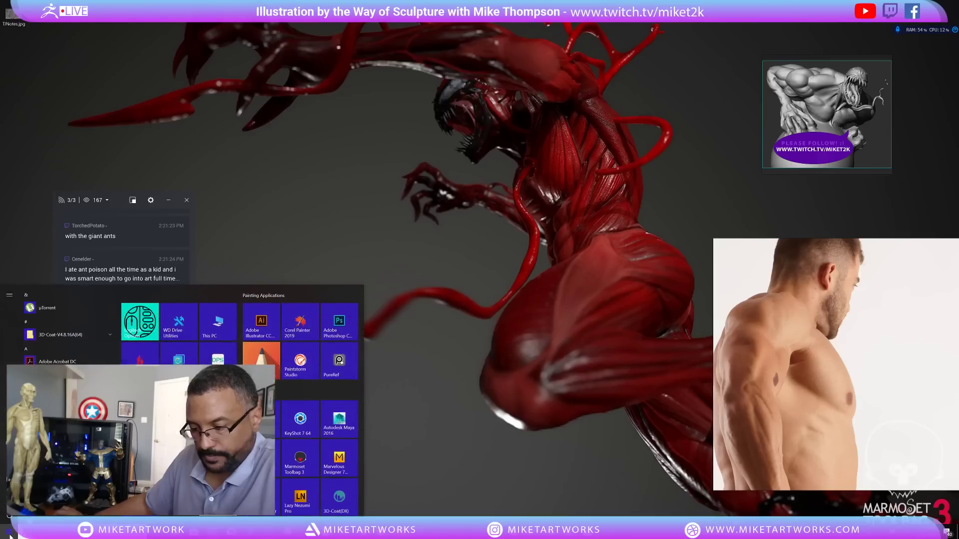
{"action": "left_click", "coordinate": [283, 434]}
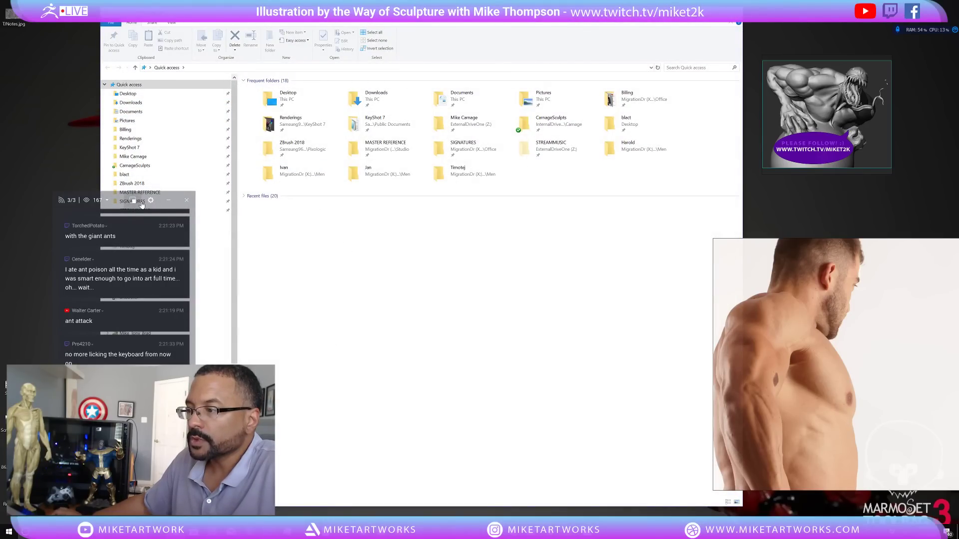
- Move the chat window down off the folder list and open the ZBrush 2018 program folder from Quick access
{"action": "left_click_drag", "start_coordinate": [114, 194], "coordinate": [113, 276]}
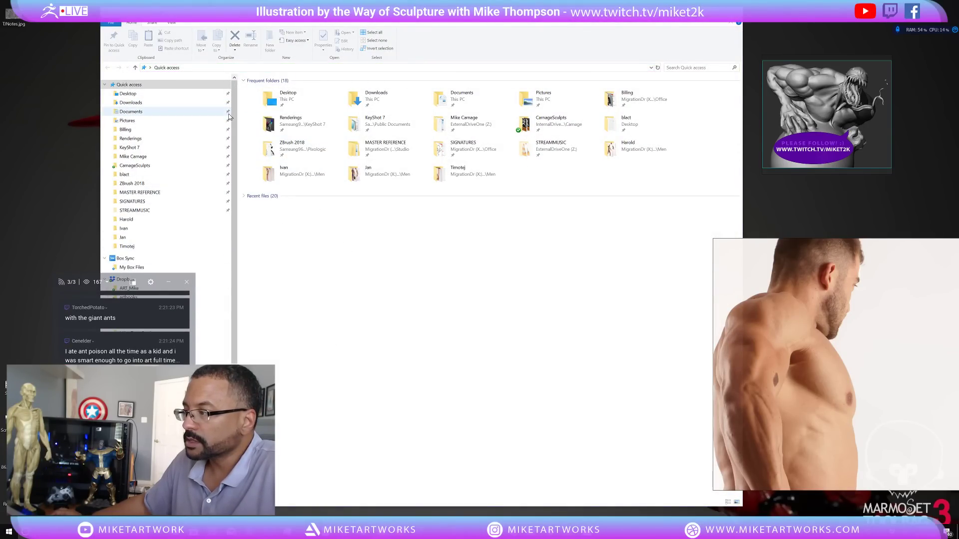
{"action": "scroll", "coordinate": [165, 234], "scroll_direction": "down", "scroll_amount": 2}
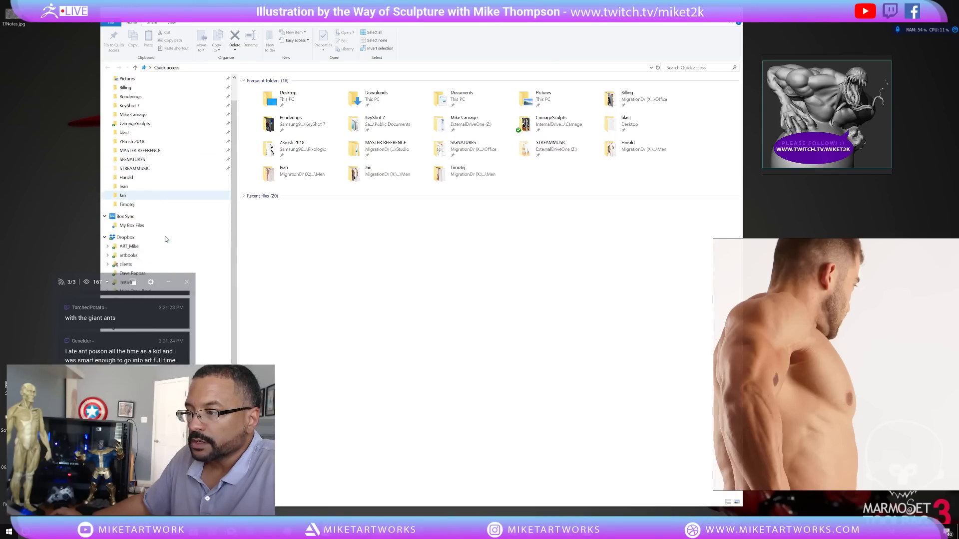
{"action": "scroll", "coordinate": [165, 239], "scroll_direction": "up", "scroll_amount": 2}
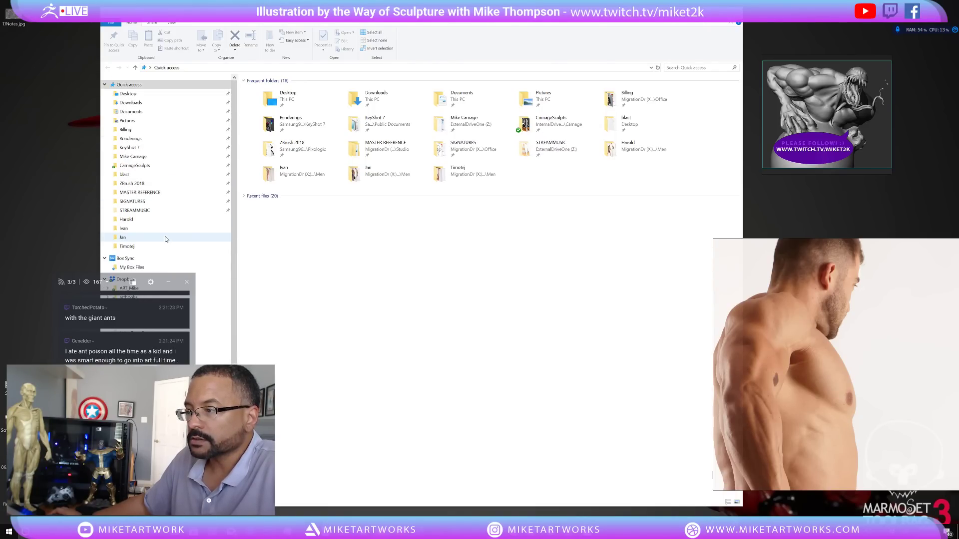
{"action": "left_click", "coordinate": [167, 185]}
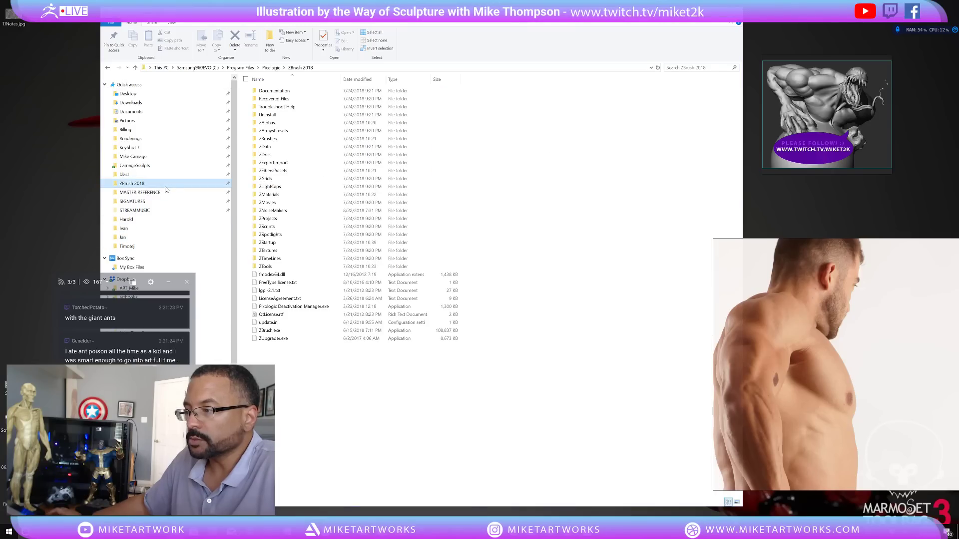
- Try to start ZBrush.exe from its program folder with system permission, and again from the installed applications
{"action": "right_click", "coordinate": [277, 334]}
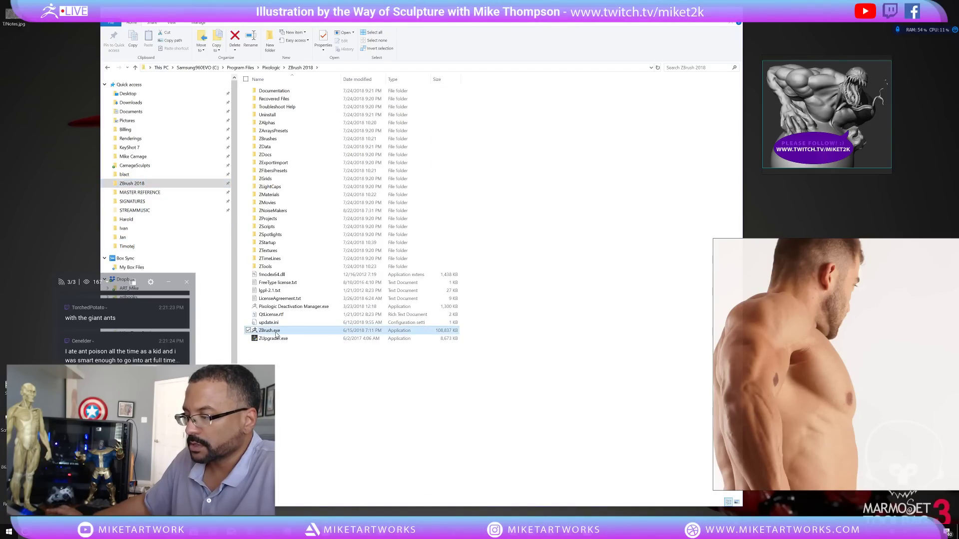
{"action": "left_click", "coordinate": [204, 132]}
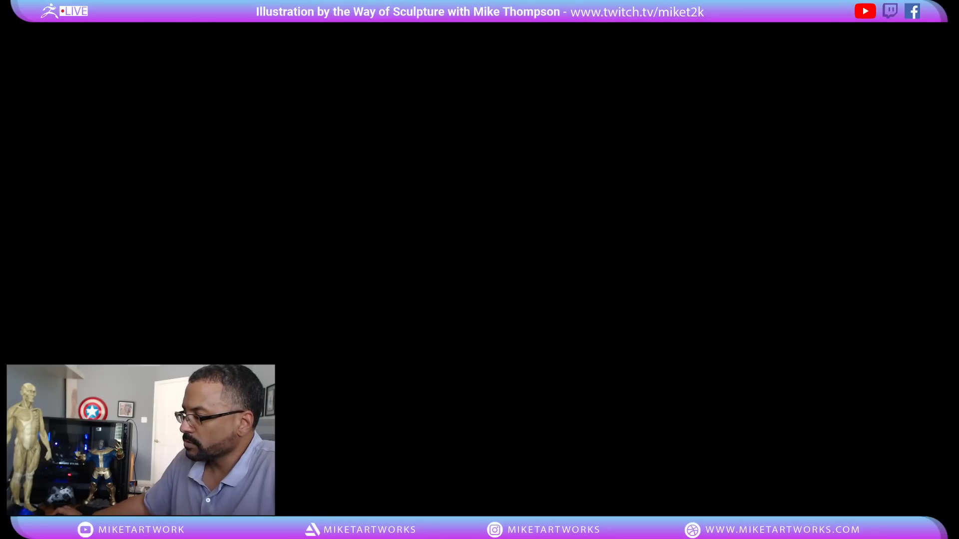
{"action": "left_click", "coordinate": [443, 322]}
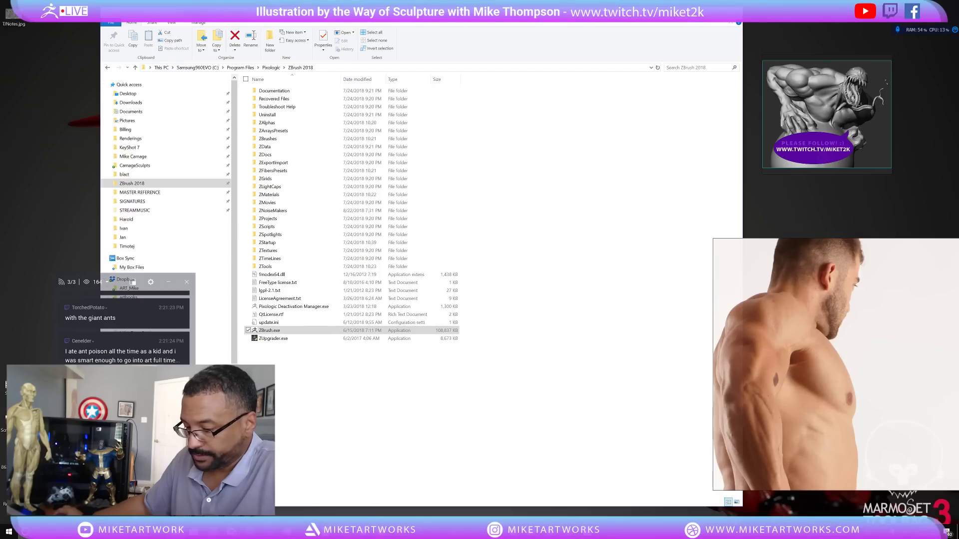
{"action": "left_click", "coordinate": [9, 532]}
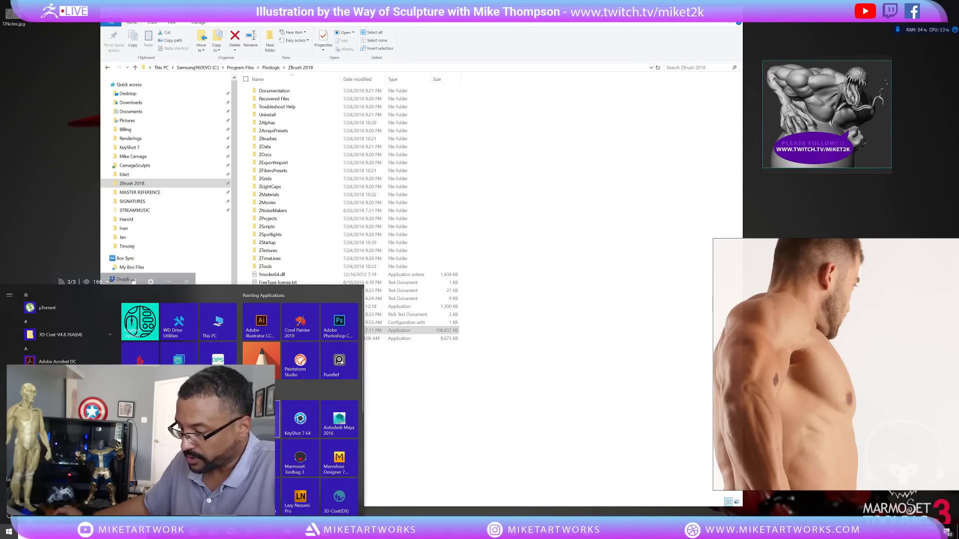
{"action": "left_click", "coordinate": [261, 420]}
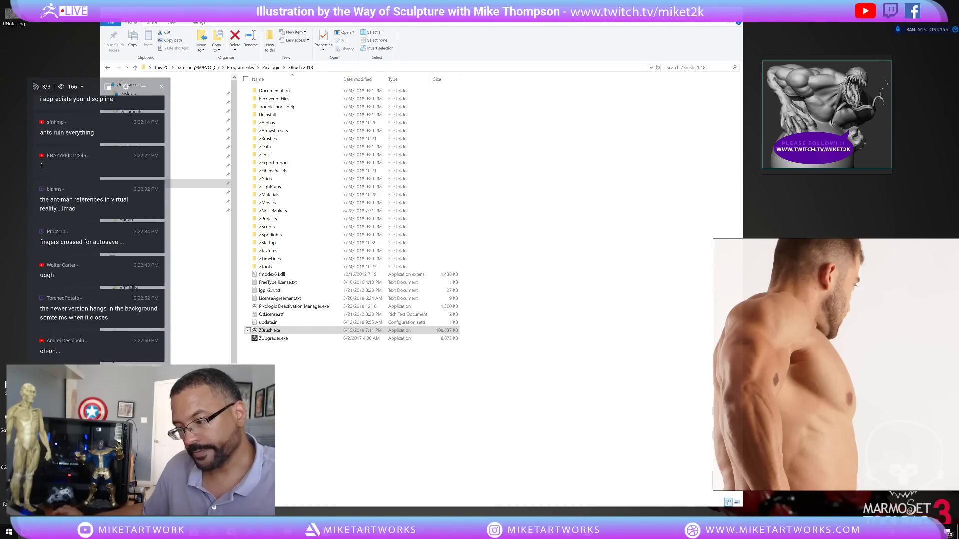
- Open Task Manager and look through the running apps and background processes for ZBrush
{"action": "left_click", "coordinate": [9, 531]}
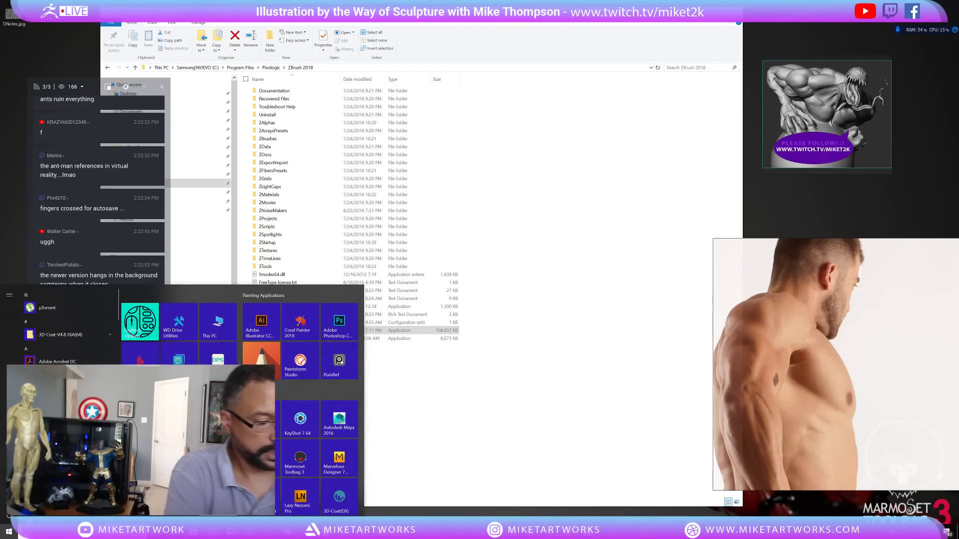
{"action": "type", "text": "task"}
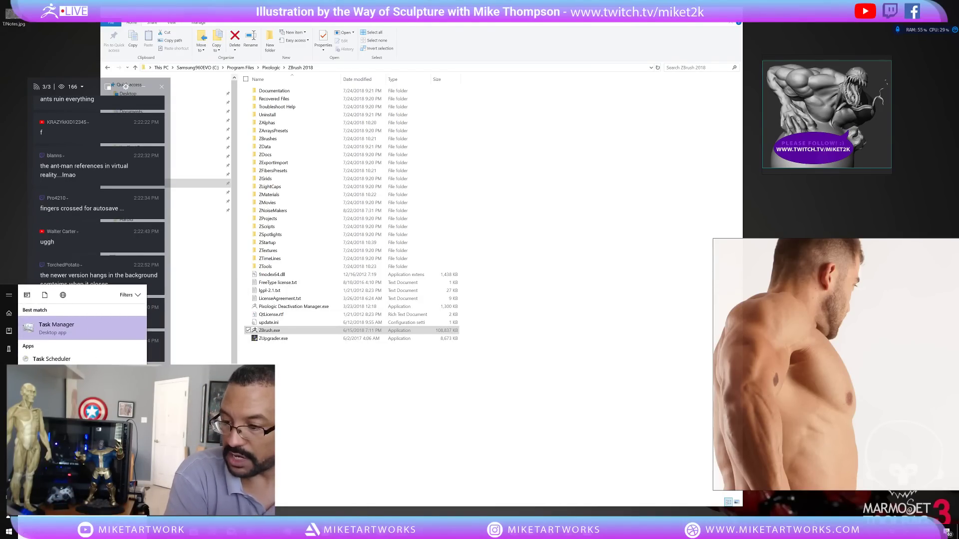
{"action": "key", "text": "Return"}
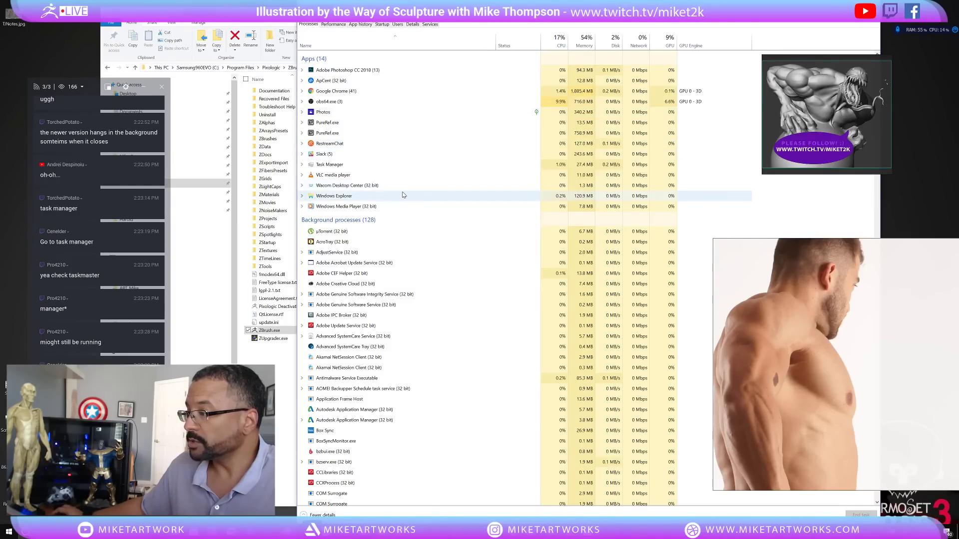
{"action": "scroll", "coordinate": [403, 195], "scroll_direction": "down", "scroll_amount": 3}
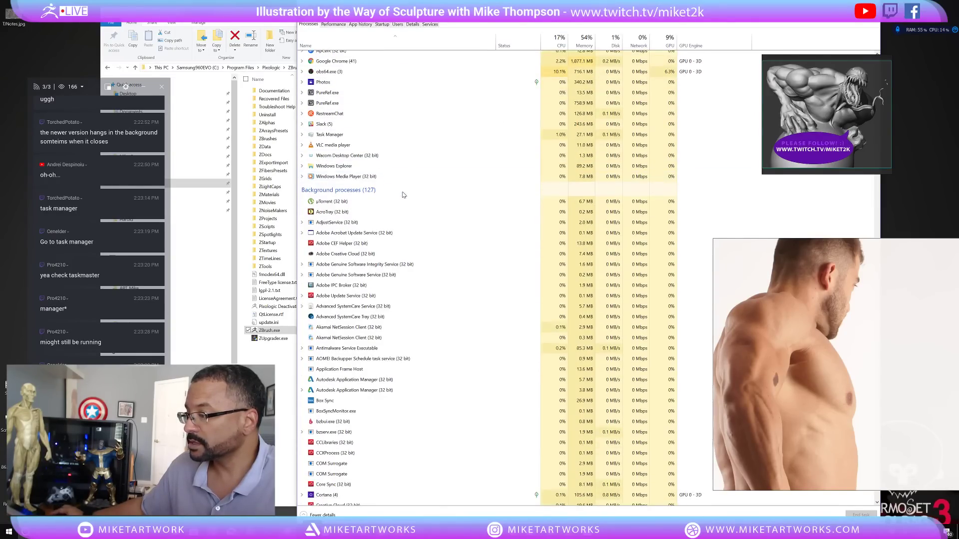
{"action": "scroll", "coordinate": [404, 195], "scroll_direction": "down", "scroll_amount": 5}
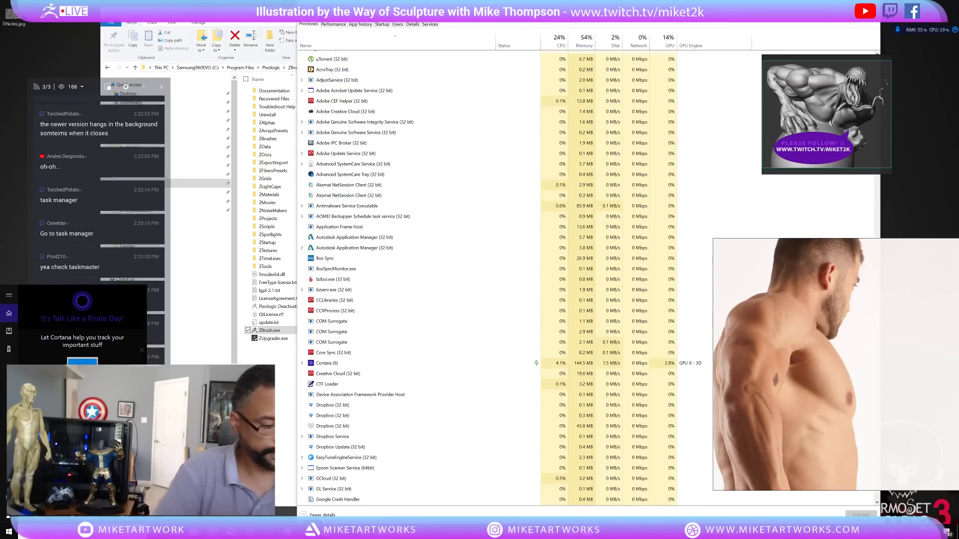
- Open the Windows Services list, look through it for anything related to ZBrush, and close it
{"action": "type", "text": "service"}
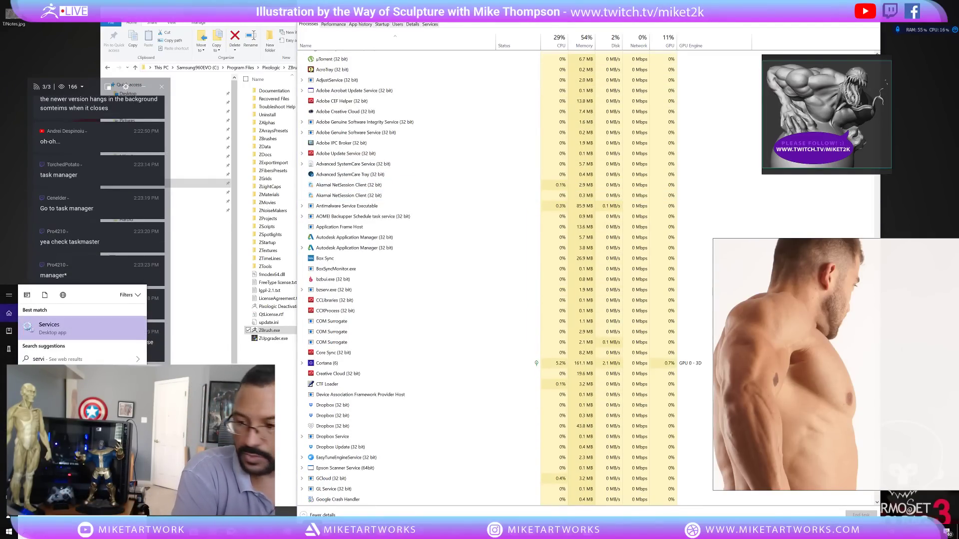
{"action": "left_click", "coordinate": [50, 327]}
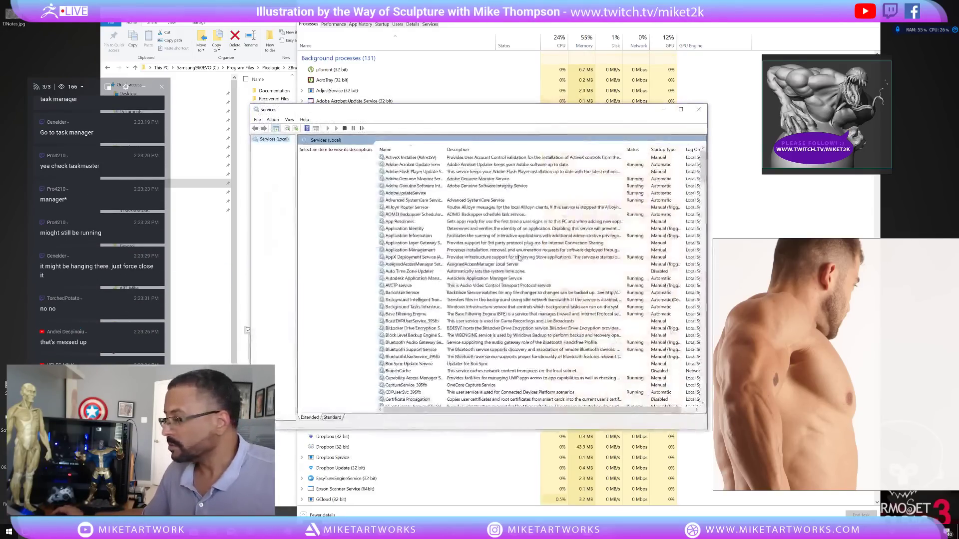
{"action": "scroll", "coordinate": [462, 284], "scroll_direction": "down", "scroll_amount": 20}
{"action": "scroll", "coordinate": [461, 284], "scroll_direction": "down", "scroll_amount": 20}
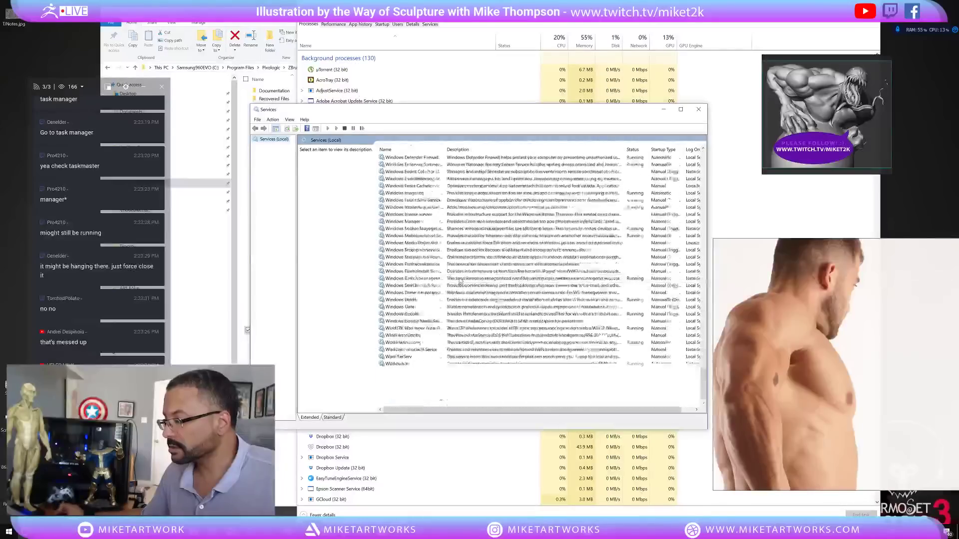
{"action": "scroll", "coordinate": [440, 353], "scroll_direction": "up", "scroll_amount": 20}
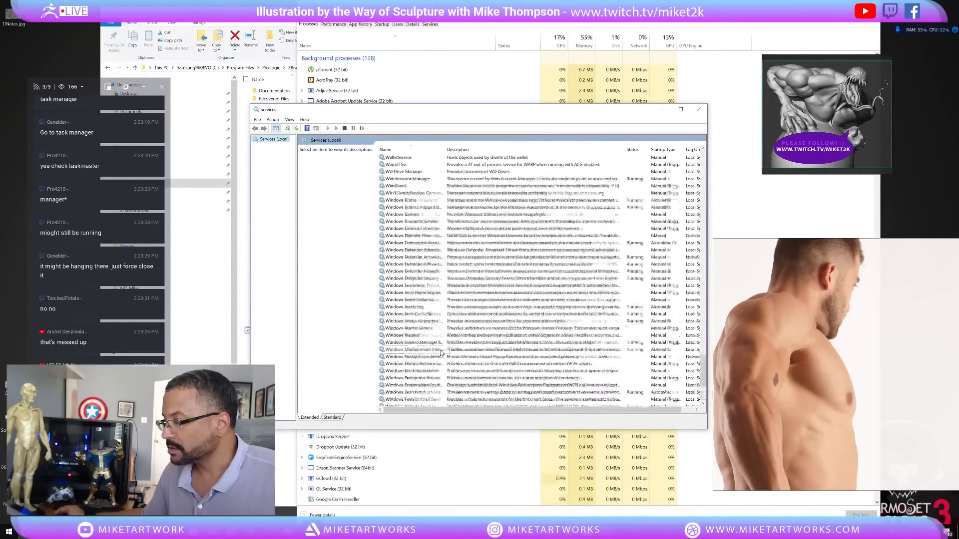
{"action": "scroll", "coordinate": [440, 353], "scroll_direction": "up", "scroll_amount": 15}
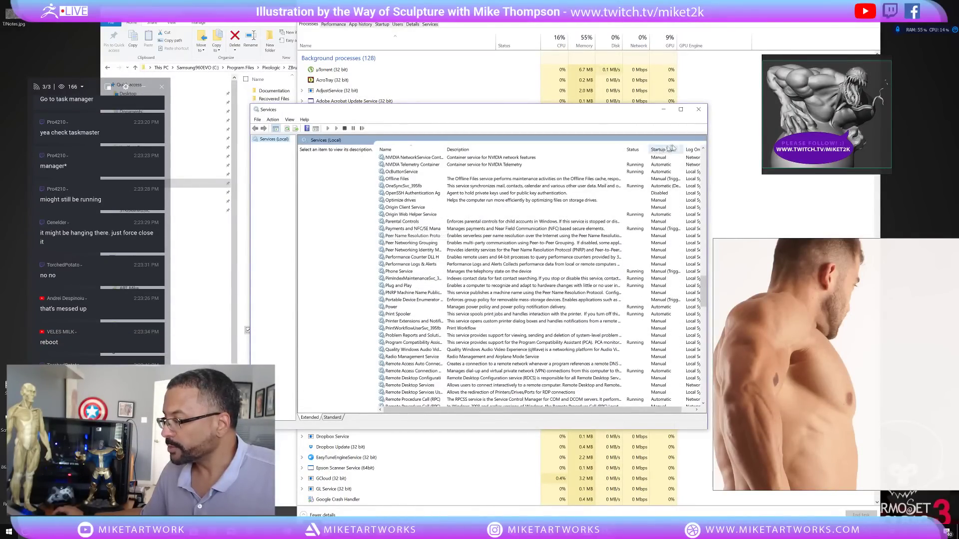
{"action": "left_click", "coordinate": [704, 111]}
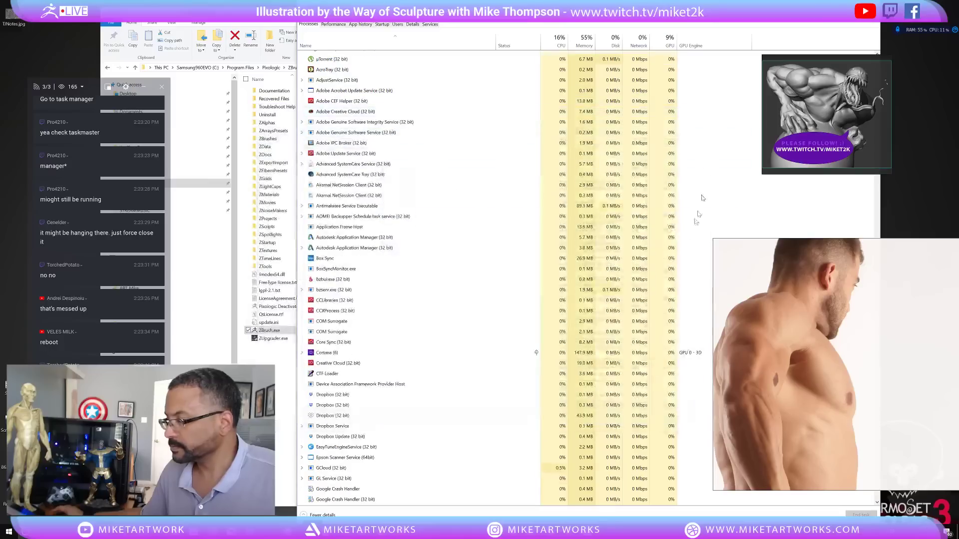
- Recheck Task Manager's full process list from the apps down through the background processes for a hanging ZBrush process
{"action": "scroll", "coordinate": [387, 201], "scroll_direction": "up", "scroll_amount": 3}
{"action": "scroll", "coordinate": [387, 201], "scroll_direction": "up", "scroll_amount": 2}
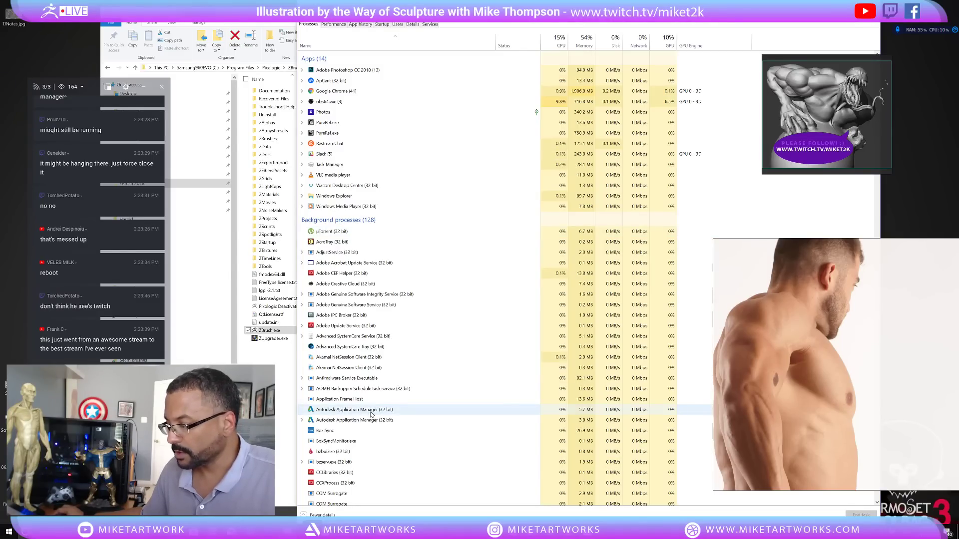
{"action": "scroll", "coordinate": [371, 415], "scroll_direction": "down", "scroll_amount": 1}
{"action": "scroll", "coordinate": [371, 414], "scroll_direction": "down", "scroll_amount": 2}
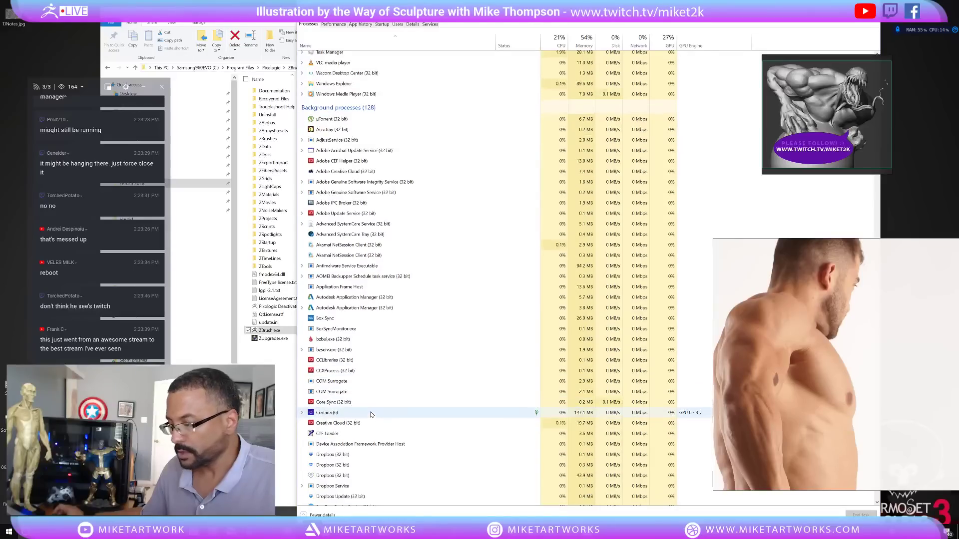
{"action": "scroll", "coordinate": [371, 414], "scroll_direction": "down", "scroll_amount": 1}
{"action": "scroll", "coordinate": [372, 413], "scroll_direction": "down", "scroll_amount": 9}
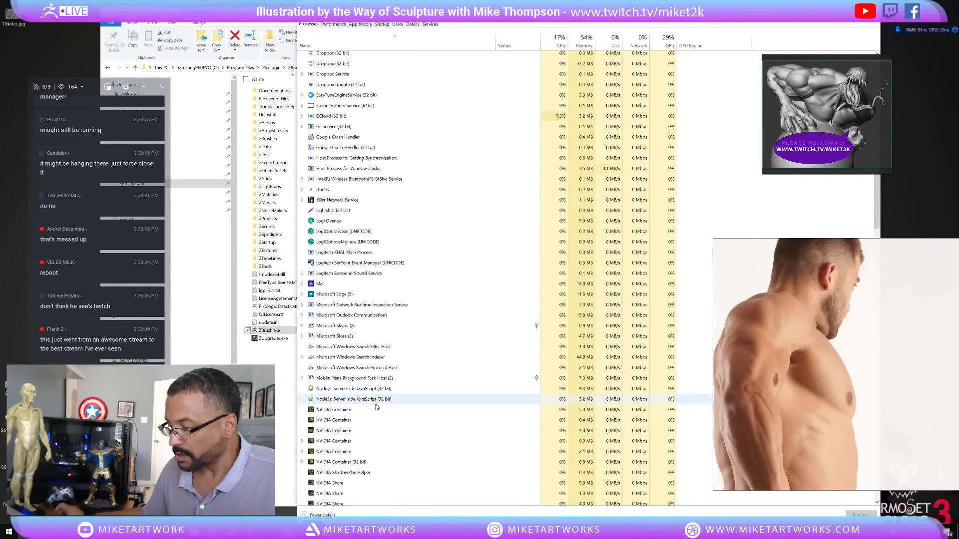
{"action": "scroll", "coordinate": [376, 406], "scroll_direction": "down", "scroll_amount": 5}
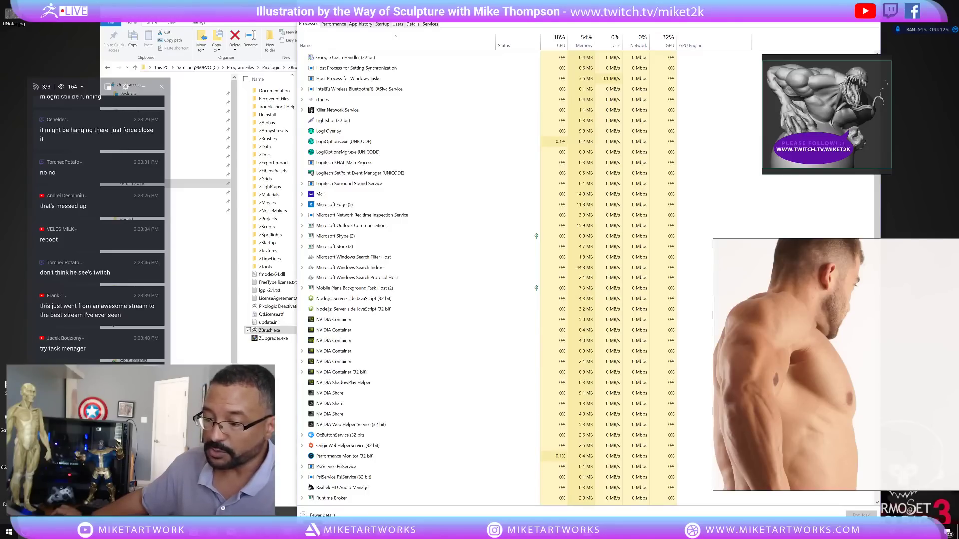
{"action": "scroll", "coordinate": [439, 364], "scroll_direction": "down", "scroll_amount": 10}
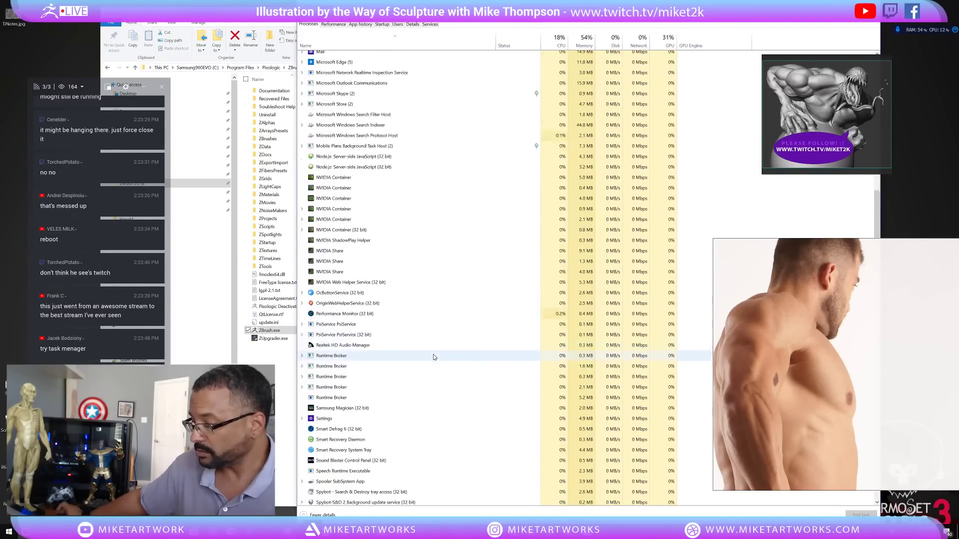
{"action": "scroll", "coordinate": [438, 354], "scroll_direction": "down", "scroll_amount": 1}
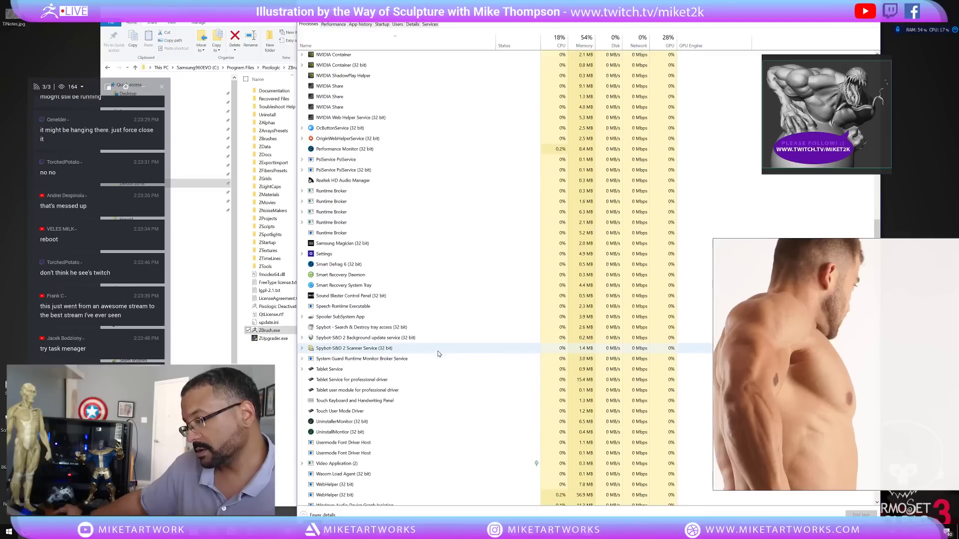
{"action": "scroll", "coordinate": [377, 262], "scroll_direction": "up", "scroll_amount": 2}
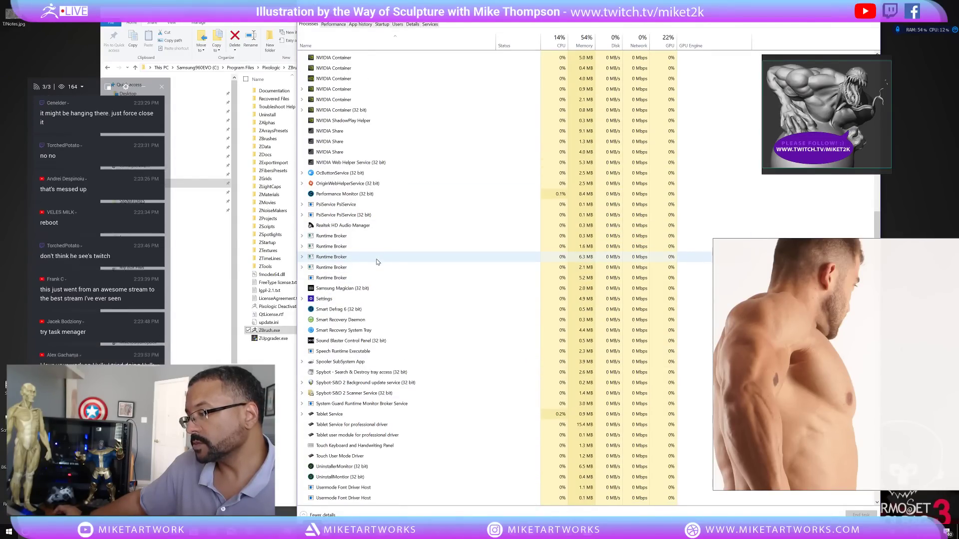
- Find the hanging ZBrush Executable in Task Manager's background processes and end its task
{"action": "scroll", "coordinate": [378, 263], "scroll_direction": "down", "scroll_amount": 9}
{"action": "scroll", "coordinate": [381, 268], "scroll_direction": "down", "scroll_amount": 1}
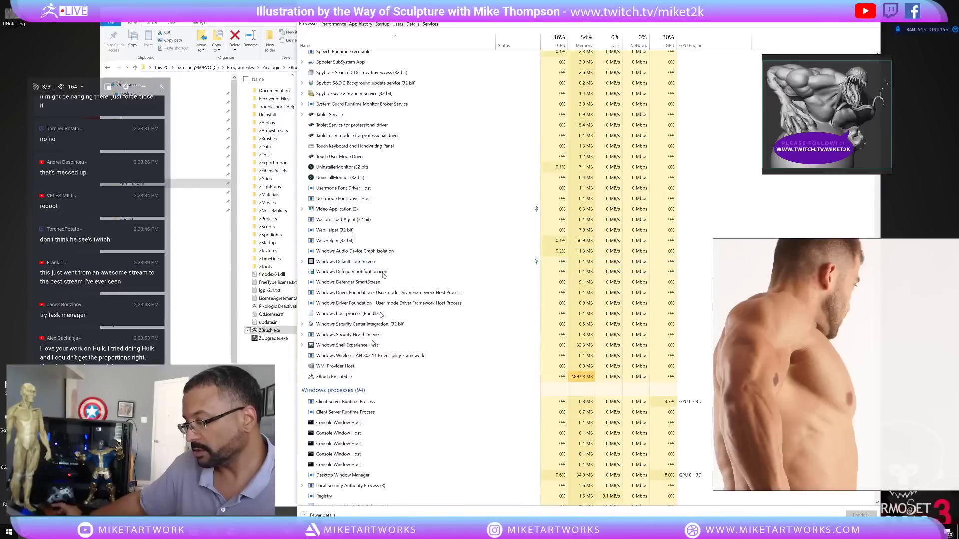
{"action": "left_click", "coordinate": [337, 378]}
{"action": "right_click", "coordinate": [337, 379]}
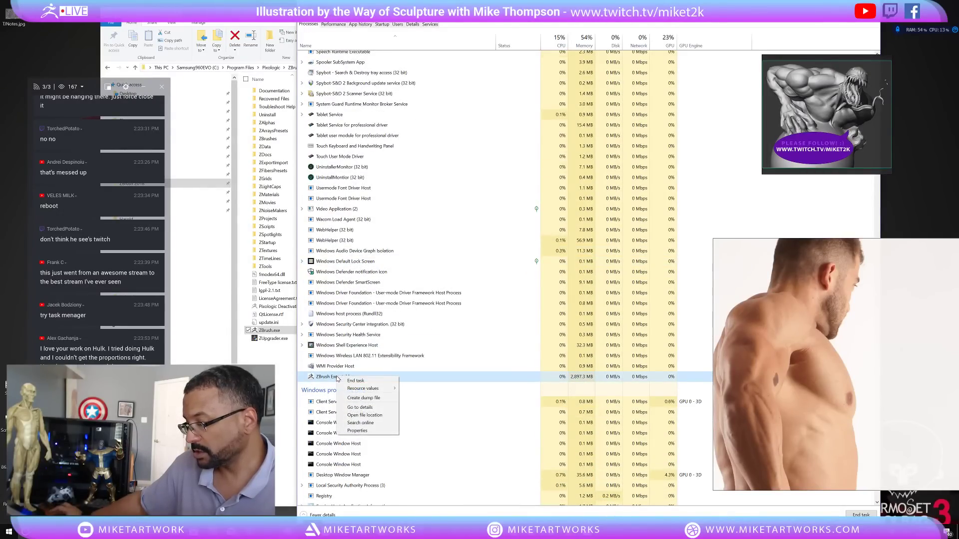
{"action": "left_click", "coordinate": [352, 388]}
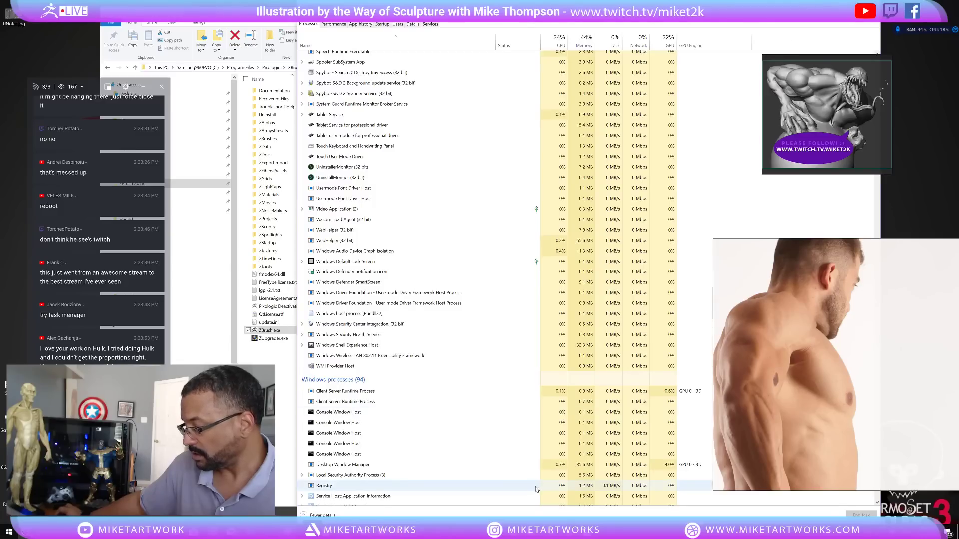
- Return to a restarted ZBrush, acknowledge the session-recovery note and close the Home Page window
{"action": "key", "text": "super"}
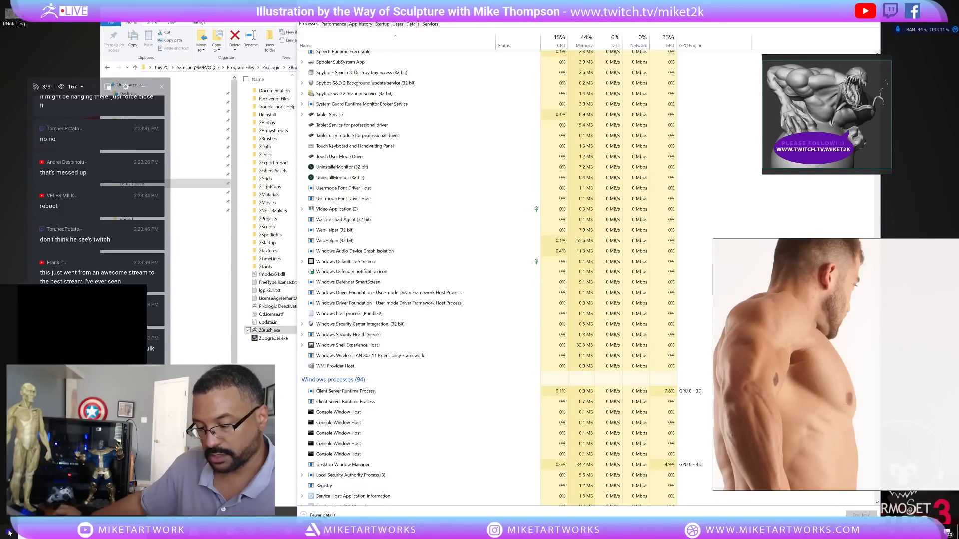
{"action": "key", "text": "super"}
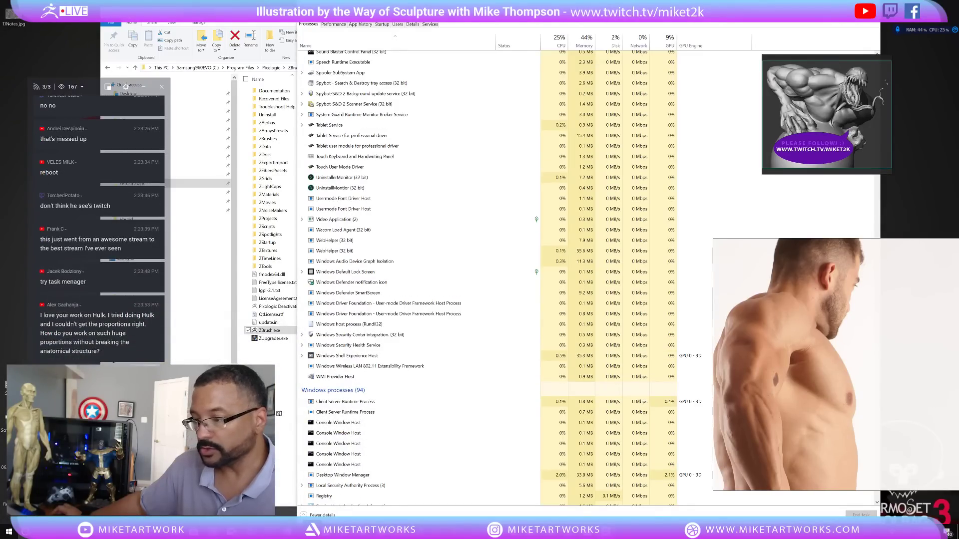
{"action": "key", "text": "alt+Tab"}
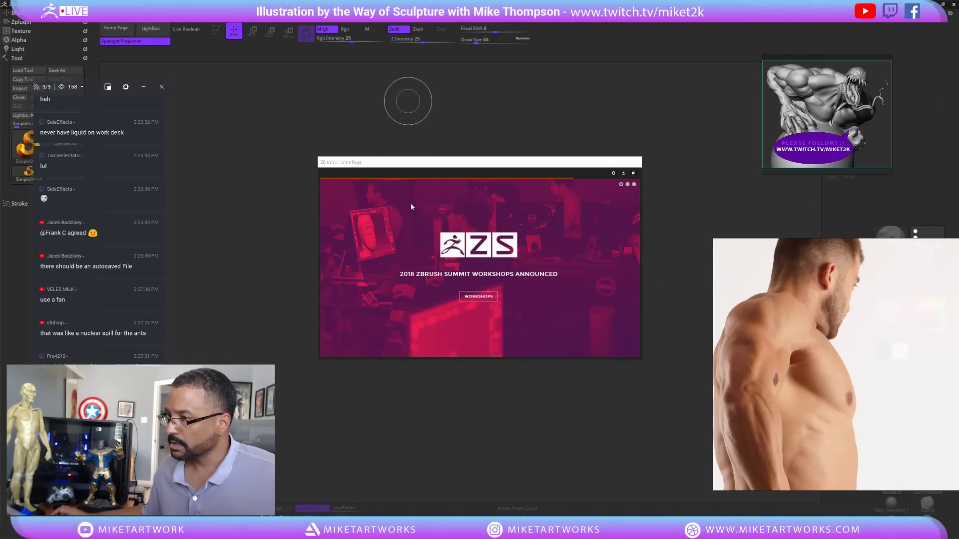
{"action": "key", "text": "alt+Tab"}
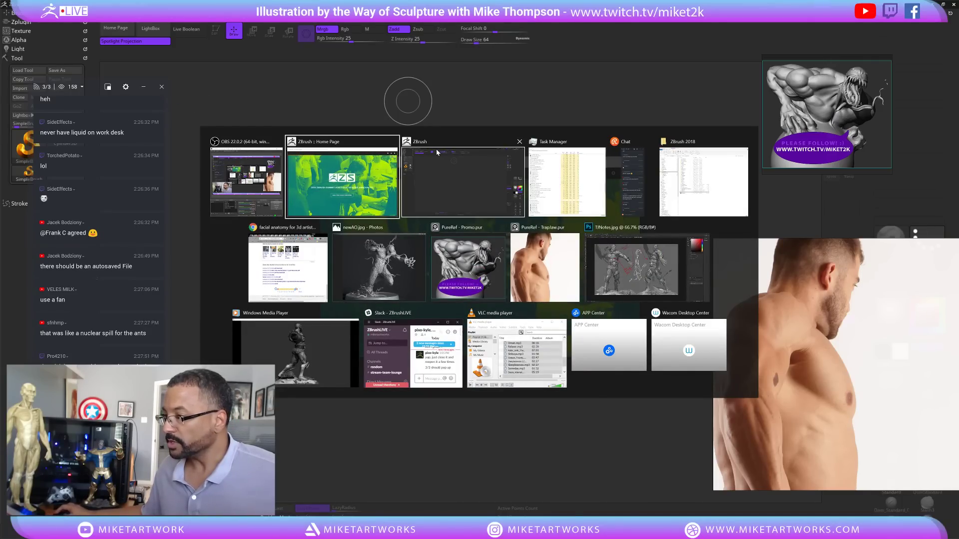
{"action": "left_click", "coordinate": [432, 186]}
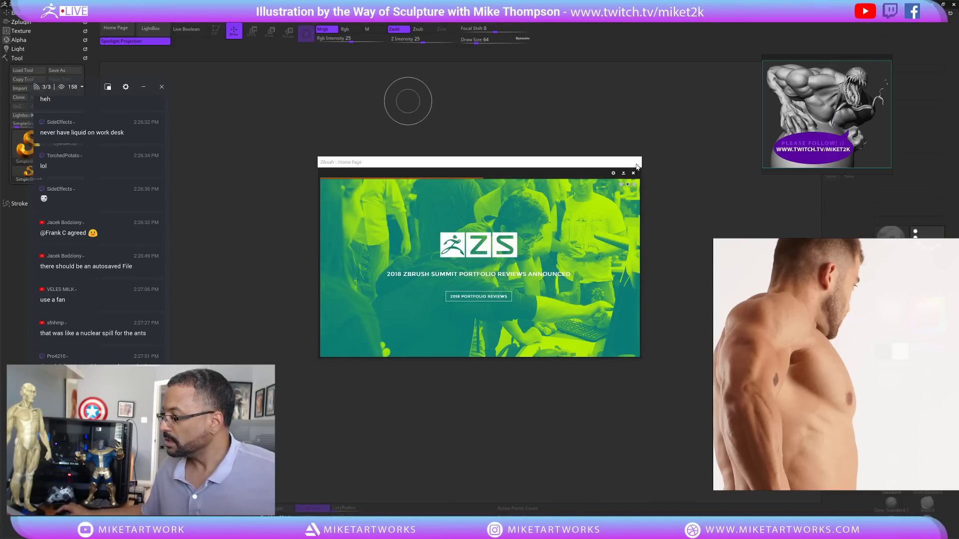
{"action": "left_click_drag", "start_coordinate": [635, 164], "coordinate": [460, 322]}
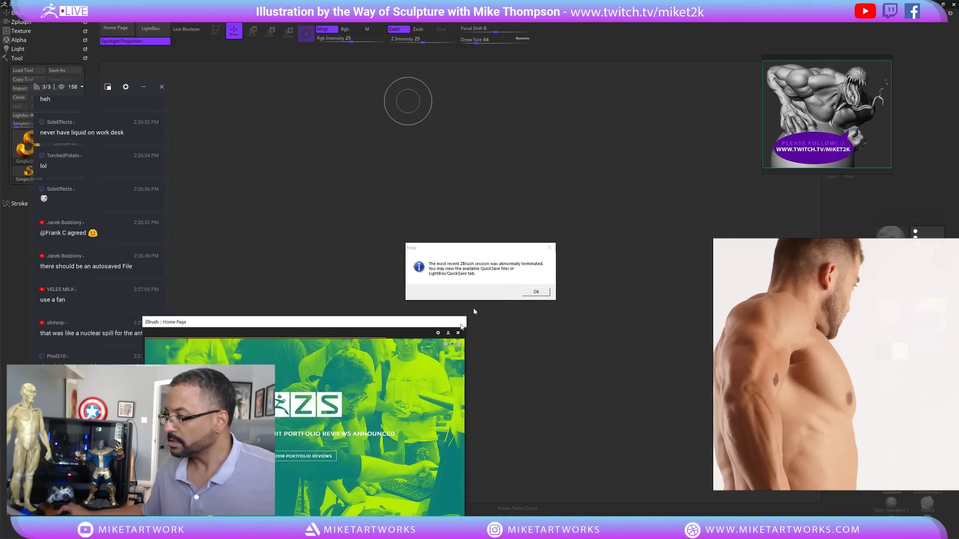
{"action": "left_click", "coordinate": [536, 292]}
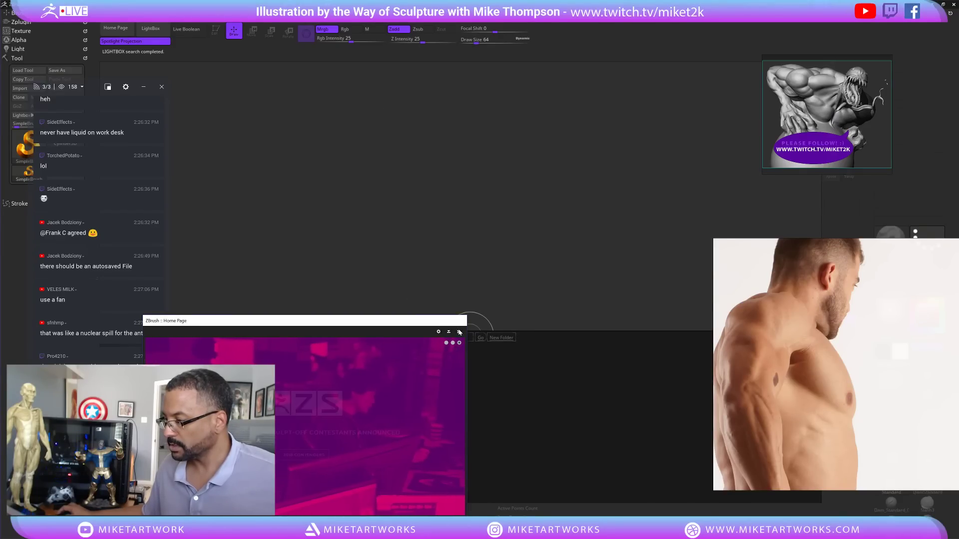
{"action": "left_click", "coordinate": [460, 332]}
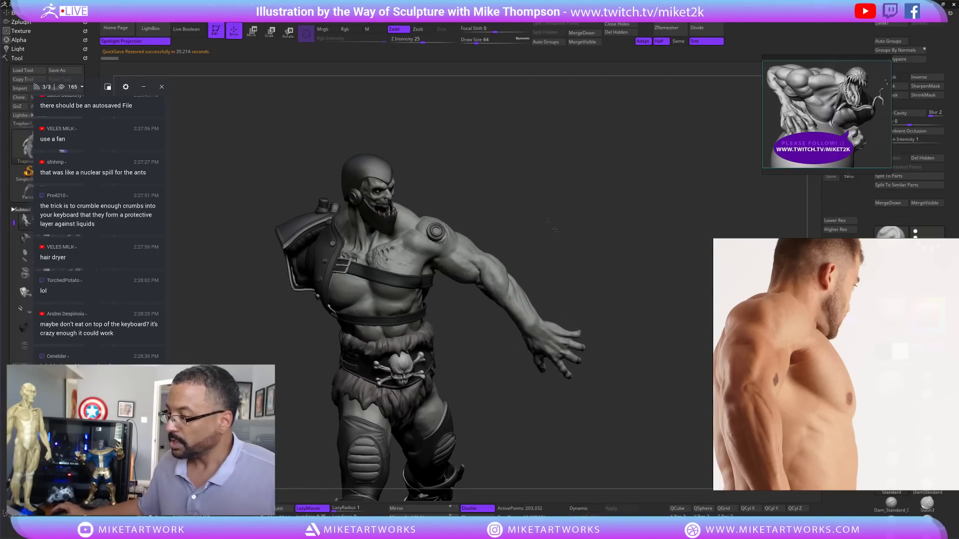
- Move the creature reference image off the viewport controls and isolate the restored figure's body with Solo mode
{"action": "left_click_drag", "start_coordinate": [556, 230], "coordinate": [643, 225]}
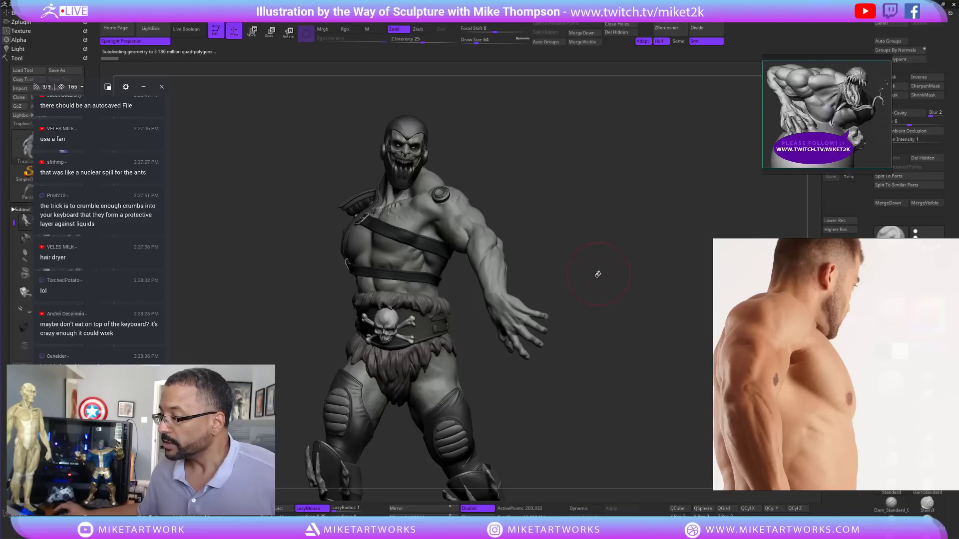
{"action": "mouse_move", "coordinate": [598, 275]}
{"action": "left_mouse_down"}
{"action": "mouse_move", "coordinate": [652, 238]}
{"action": "mouse_move", "coordinate": [676, 270]}
{"action": "left_mouse_up"}
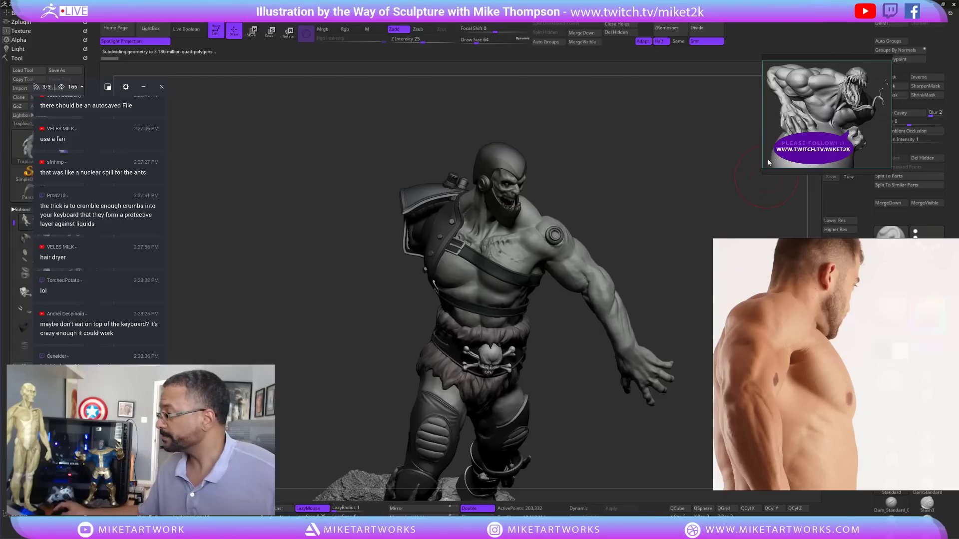
{"action": "left_click_drag", "start_coordinate": [844, 61], "coordinate": [815, 68]}
{"action": "left_click", "coordinate": [832, 67]}
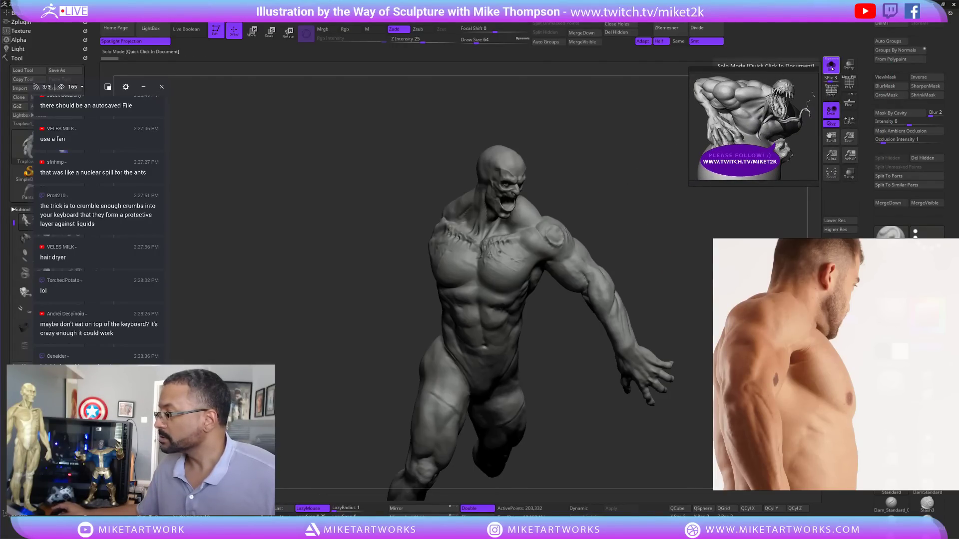
- Frame the body's chest and shoulders from several angles and set the brush draw size to 16
{"action": "mouse_move", "coordinate": [620, 177]}
{"action": "left_mouse_down", "text": "alt"}
{"action": "mouse_move", "coordinate": [552, 399]}
{"action": "mouse_move", "coordinate": [518, 434]}
{"action": "mouse_move", "coordinate": [575, 403]}
{"action": "left_mouse_up", "text": "alt"}
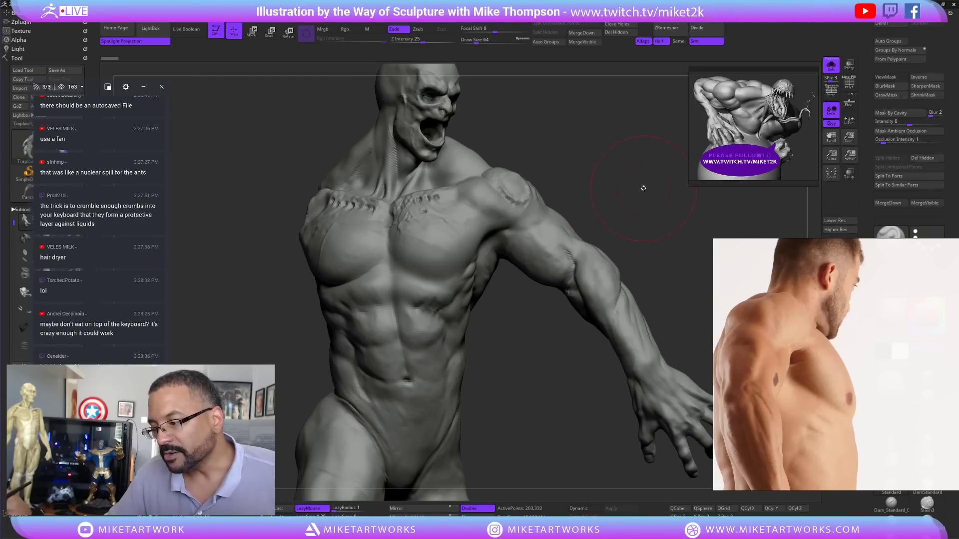
{"action": "mouse_move", "coordinate": [643, 187]}
{"action": "left_mouse_down"}
{"action": "mouse_move", "coordinate": [650, 183]}
{"action": "mouse_move", "coordinate": [570, 320]}
{"action": "mouse_move", "coordinate": [562, 367]}
{"action": "mouse_move", "coordinate": [574, 350]}
{"action": "mouse_move", "coordinate": [530, 397]}
{"action": "mouse_move", "coordinate": [547, 395]}
{"action": "mouse_move", "coordinate": [538, 398]}
{"action": "left_mouse_up"}
{"action": "key", "text": "s"}
{"action": "key", "text": "s"}
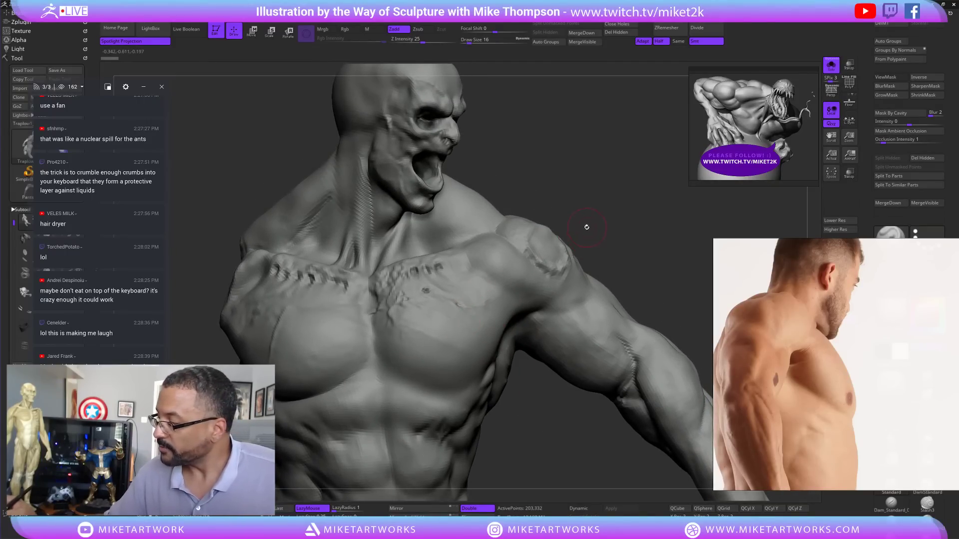
{"action": "mouse_move", "coordinate": [586, 224]}
{"action": "left_mouse_down"}
{"action": "mouse_move", "coordinate": [570, 231]}
{"action": "mouse_move", "coordinate": [608, 214]}
{"action": "left_mouse_up"}
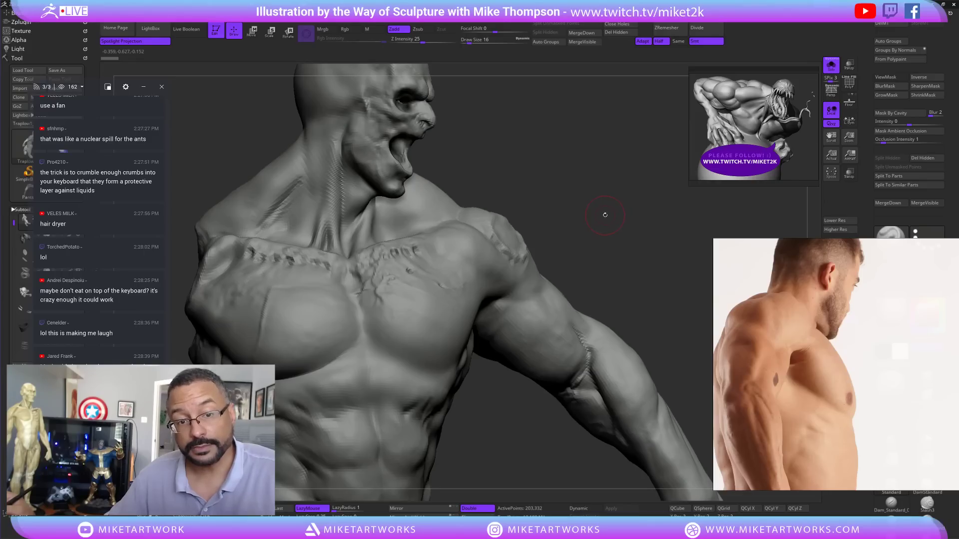
{"action": "left_click_drag", "start_coordinate": [594, 208], "coordinate": [586, 222]}
{"action": "left_click_drag", "start_coordinate": [614, 198], "coordinate": [608, 204]}
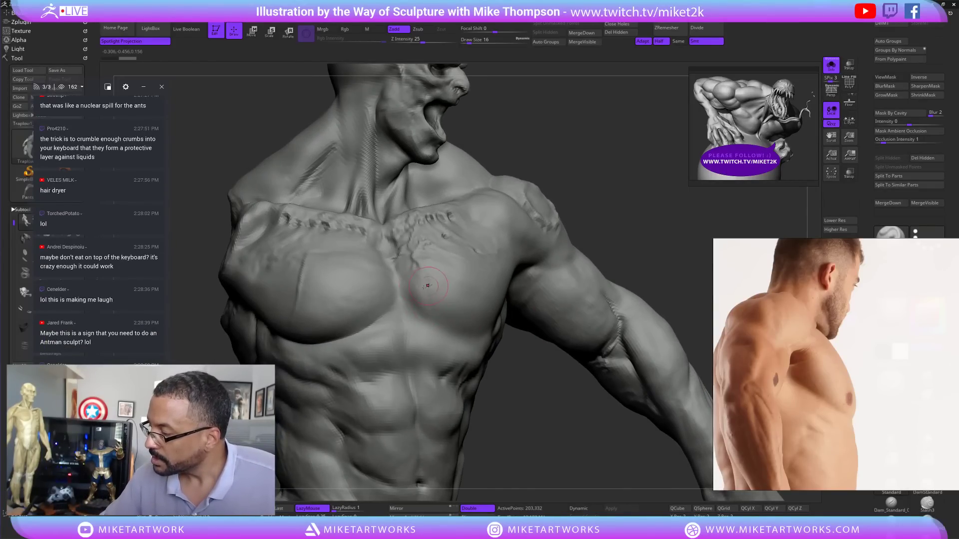
- Place the male torso reference photo beside the sculpt and select the ClaySpin brush
{"action": "mouse_move", "coordinate": [828, 284]}
{"action": "left_mouse_down"}
{"action": "mouse_move", "coordinate": [735, 296]}
{"action": "mouse_move", "coordinate": [818, 304]}
{"action": "mouse_move", "coordinate": [911, 336]}
{"action": "mouse_move", "coordinate": [737, 209]}
{"action": "mouse_move", "coordinate": [751, 340]}
{"action": "left_mouse_up"}
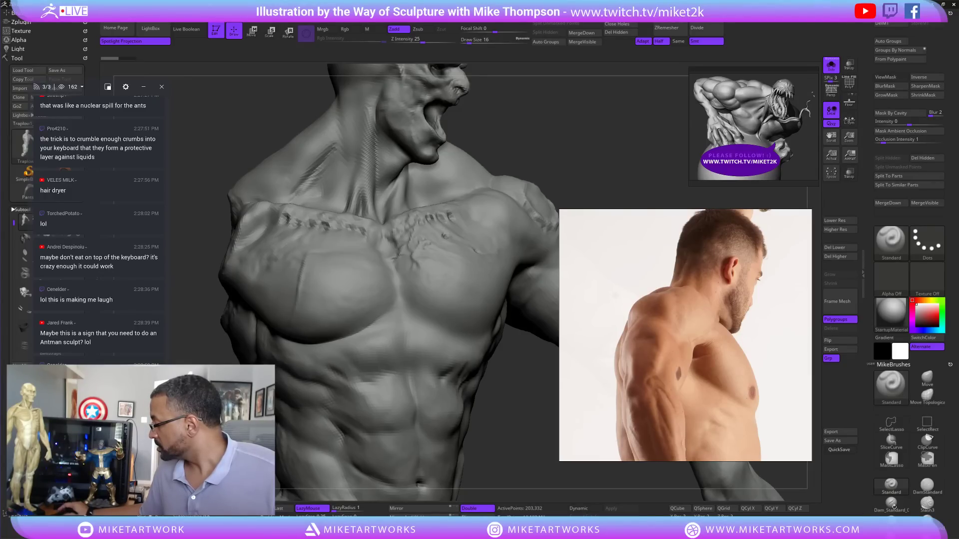
{"action": "scroll", "coordinate": [886, 251], "scroll_direction": "down", "scroll_amount": 10}
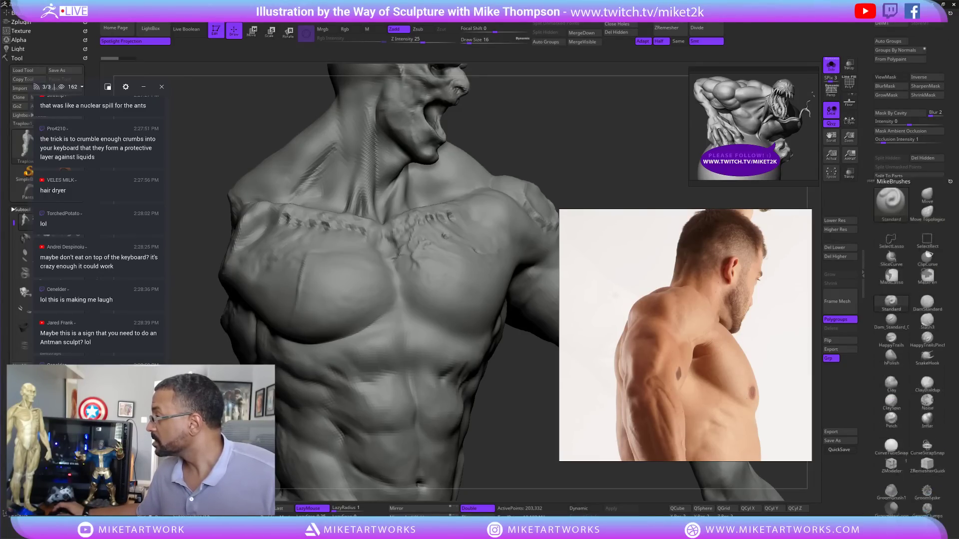
{"action": "left_click", "coordinate": [887, 250]}
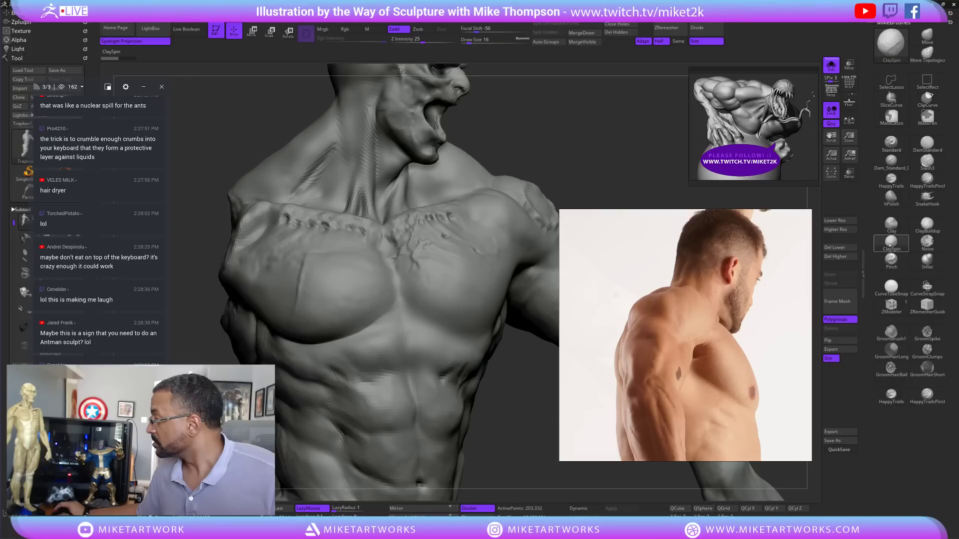
- Build up muscle fibres on the figure's left pectoral with ClaySpin and smooth its inner edge near the sternum
{"action": "left_click_drag", "start_coordinate": [503, 343], "coordinate": [463, 322]}
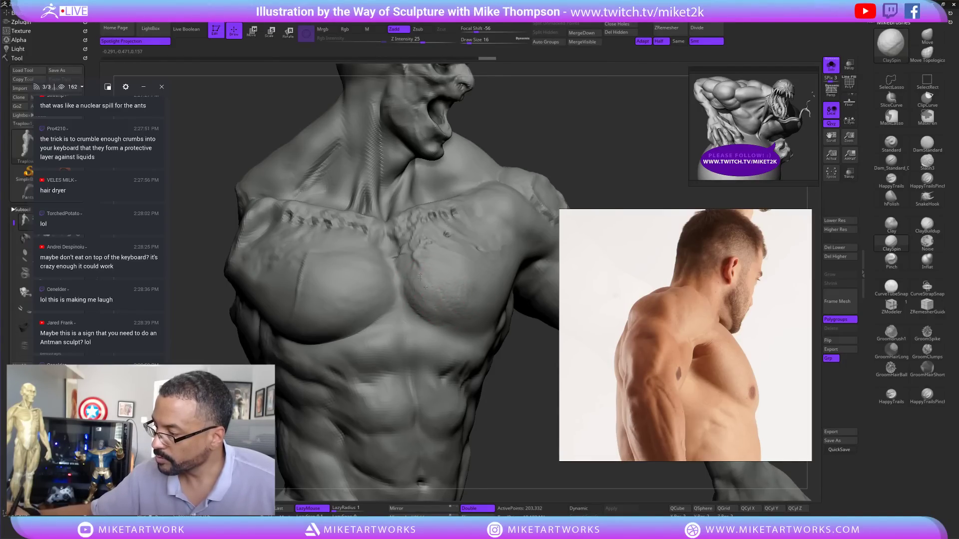
{"action": "mouse_move", "coordinate": [425, 287]}
{"action": "left_mouse_down"}
{"action": "mouse_move", "coordinate": [436, 299]}
{"action": "mouse_move", "coordinate": [442, 290]}
{"action": "left_mouse_up"}
{"action": "left_click_drag", "start_coordinate": [517, 370], "coordinate": [528, 402]}
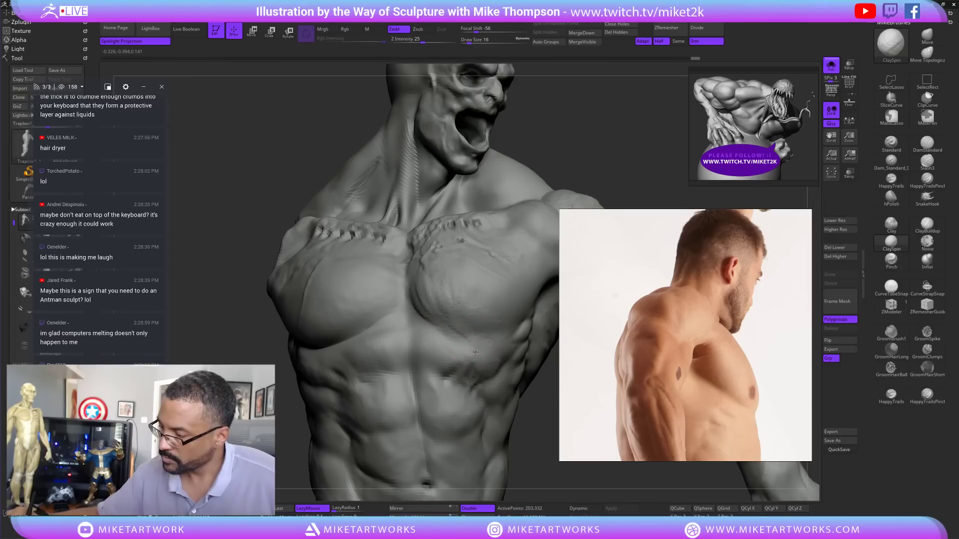
{"action": "key", "text": "shift"}
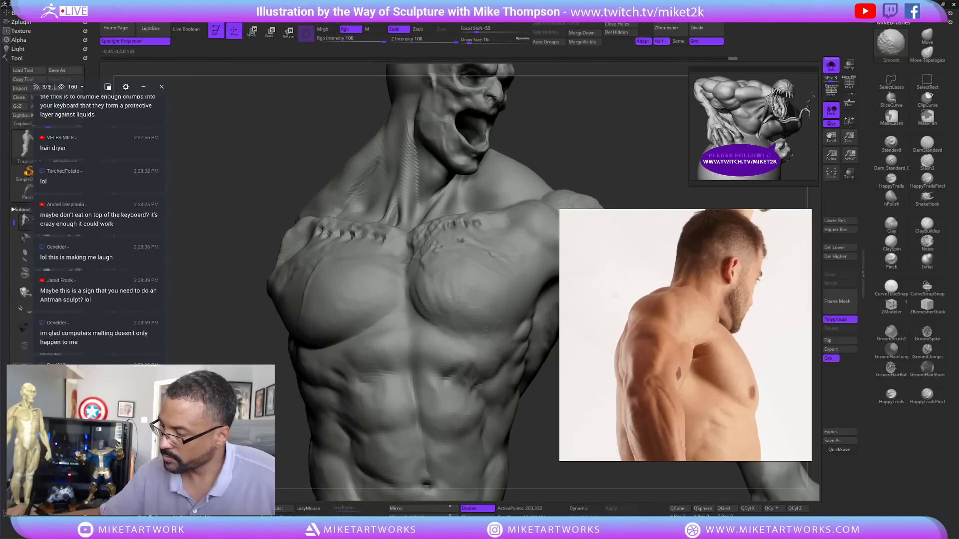
{"action": "left_click_drag", "start_coordinate": [427, 295], "coordinate": [430, 298], "text": "shift"}
{"action": "mouse_move", "coordinate": [537, 446]}
{"action": "left_mouse_down"}
{"action": "mouse_move", "coordinate": [514, 473]}
{"action": "mouse_move", "coordinate": [530, 456]}
{"action": "left_mouse_up"}
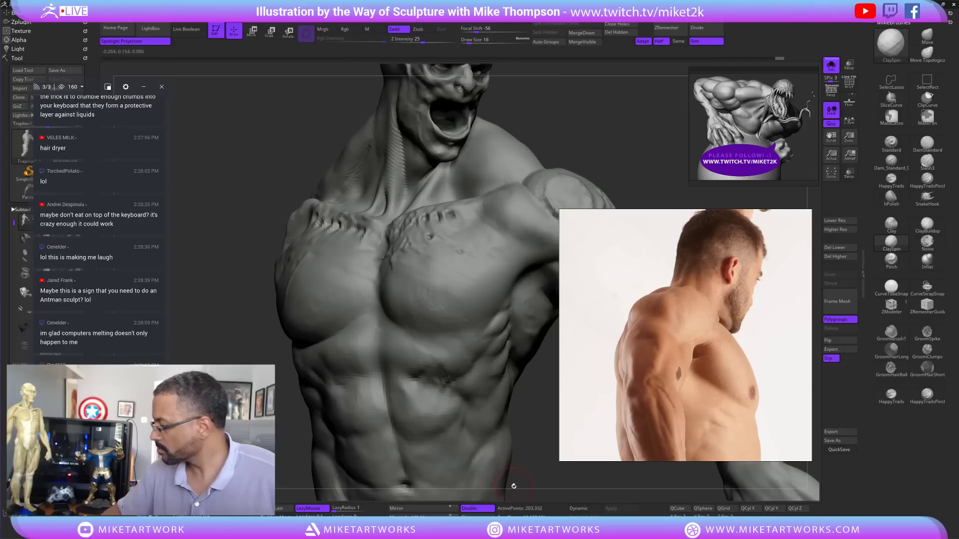
{"action": "mouse_move", "coordinate": [448, 285]}
{"action": "left_mouse_down"}
{"action": "mouse_move", "coordinate": [462, 313]}
{"action": "mouse_move", "coordinate": [436, 312]}
{"action": "mouse_move", "coordinate": [426, 295]}
{"action": "mouse_move", "coordinate": [427, 305]}
{"action": "left_mouse_up"}
{"action": "mouse_move", "coordinate": [547, 474]}
{"action": "left_mouse_down"}
{"action": "mouse_move", "coordinate": [523, 434]}
{"action": "mouse_move", "coordinate": [564, 169]}
{"action": "mouse_move", "coordinate": [404, 294]}
{"action": "left_mouse_up"}
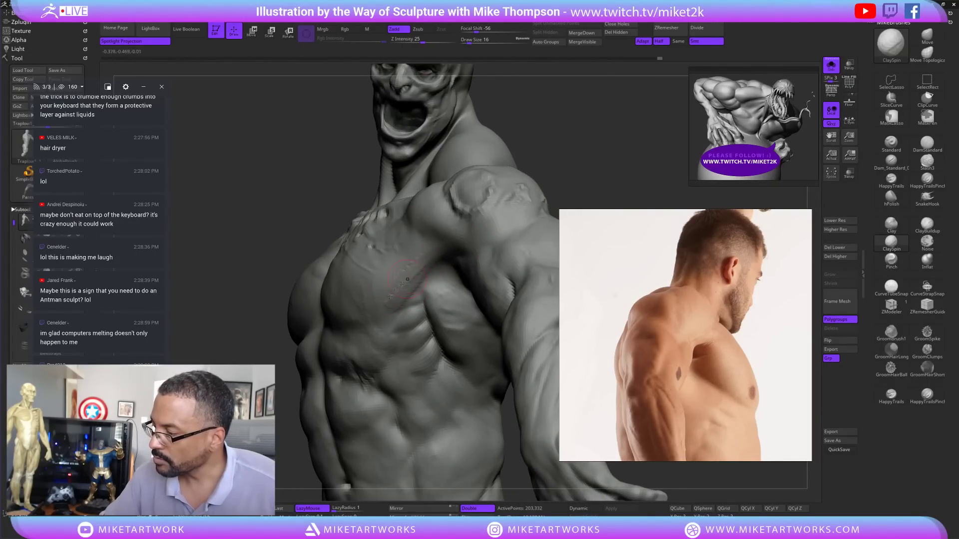
- Sculpt the front of the left deltoid and the fold where the pectoral meets the armpit with ClaySpin
{"action": "mouse_move", "coordinate": [537, 162]}
{"action": "left_mouse_down"}
{"action": "mouse_move", "coordinate": [599, 173]}
{"action": "mouse_move", "coordinate": [579, 173]}
{"action": "mouse_move", "coordinate": [589, 172]}
{"action": "left_mouse_up"}
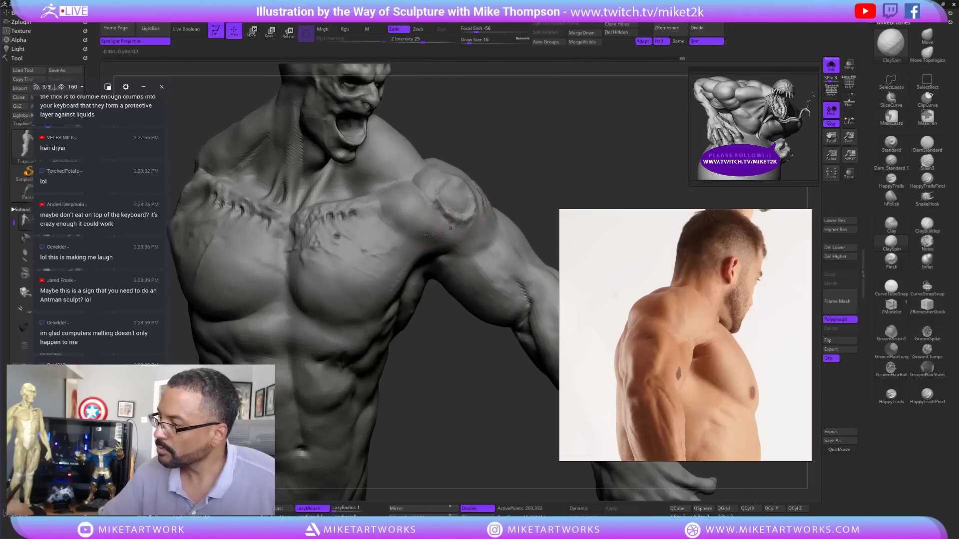
{"action": "left_click_drag", "start_coordinate": [386, 214], "coordinate": [397, 233]}
{"action": "mouse_move", "coordinate": [406, 195]}
{"action": "left_mouse_down"}
{"action": "mouse_move", "coordinate": [385, 221]}
{"action": "mouse_move", "coordinate": [423, 215]}
{"action": "left_mouse_up"}
{"action": "left_click_drag", "start_coordinate": [552, 161], "coordinate": [542, 154]}
{"action": "left_click_drag", "start_coordinate": [428, 245], "coordinate": [436, 250]}
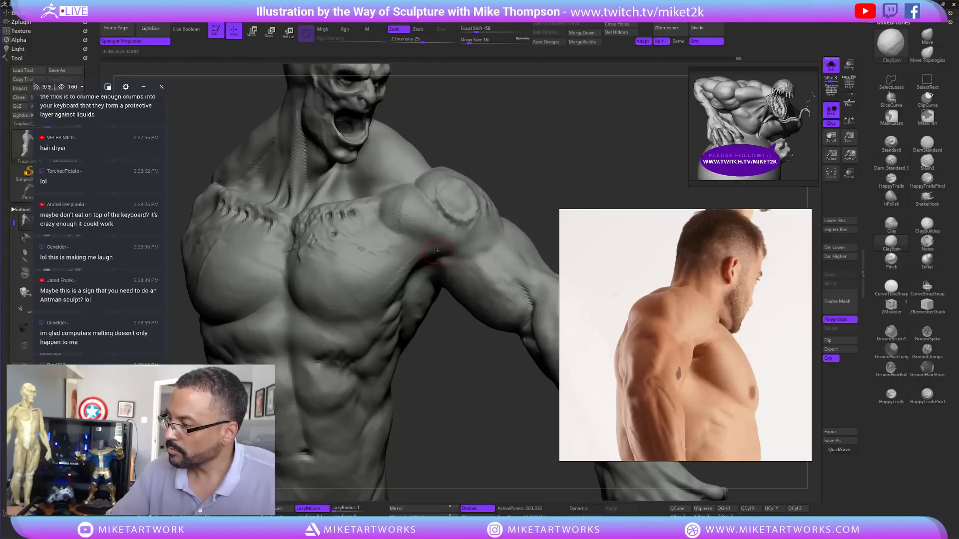
{"action": "left_click_drag", "start_coordinate": [568, 179], "coordinate": [554, 190]}
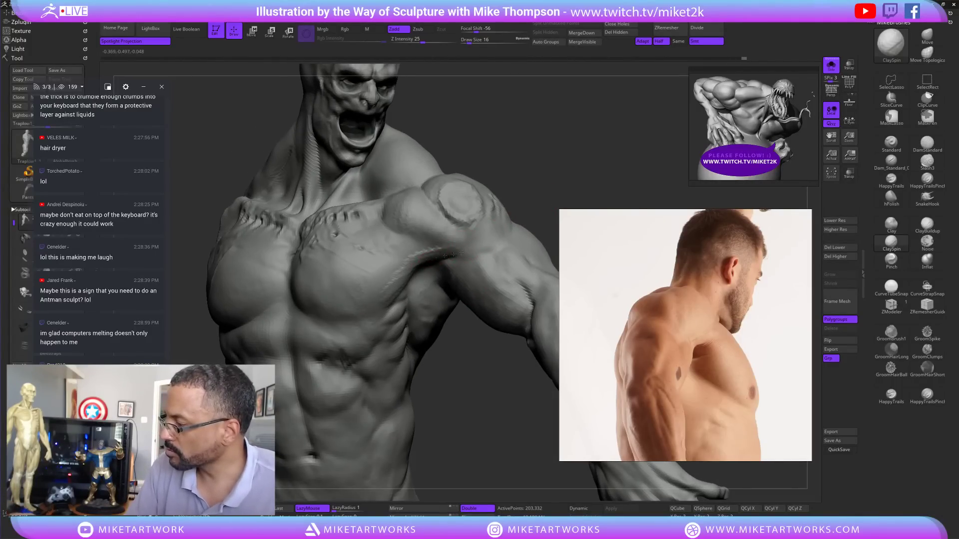
{"action": "left_click_drag", "start_coordinate": [453, 254], "coordinate": [471, 245]}
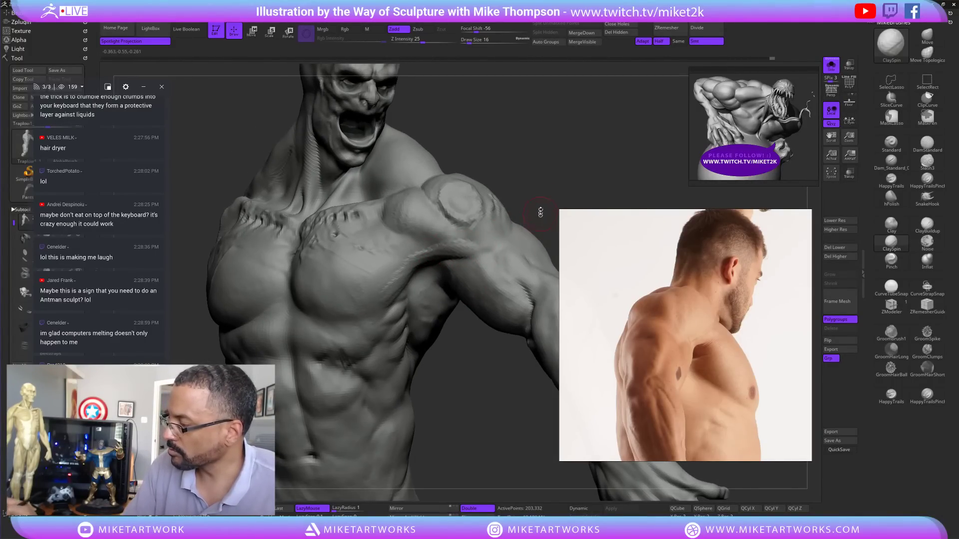
- Add ClaySpin strokes from the left armpit onto the upper arm, shaping the biceps' origin below the deltoid
{"action": "left_click_drag", "start_coordinate": [540, 213], "coordinate": [512, 223]}
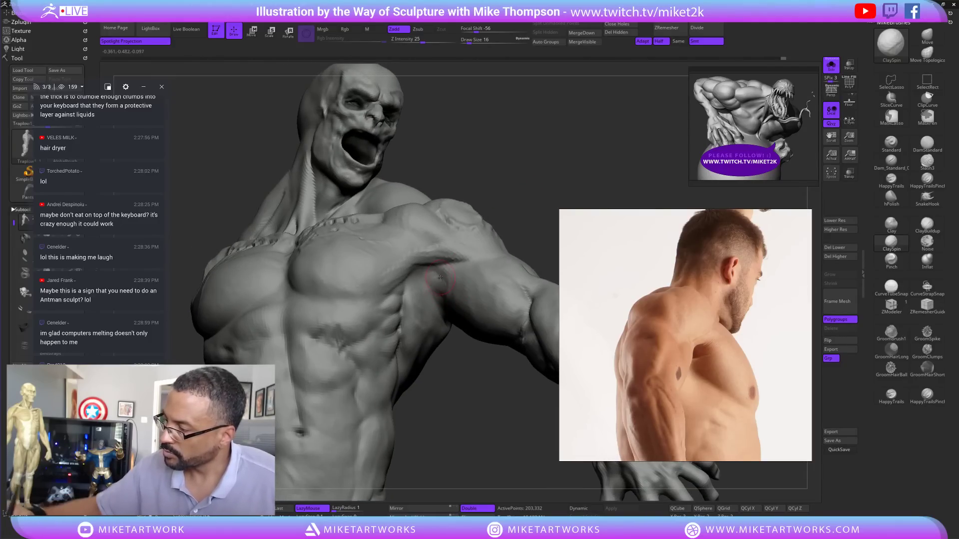
{"action": "mouse_move", "coordinate": [439, 276]}
{"action": "left_mouse_down"}
{"action": "mouse_move", "coordinate": [443, 267]}
{"action": "mouse_move", "coordinate": [451, 273]}
{"action": "mouse_move", "coordinate": [455, 315]}
{"action": "mouse_move", "coordinate": [468, 296]}
{"action": "left_mouse_up"}
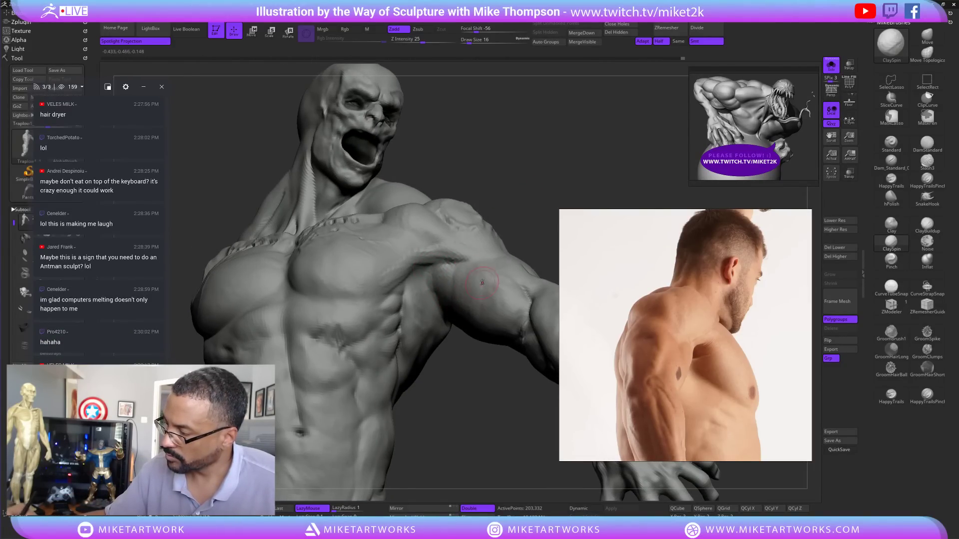
{"action": "left_click_drag", "start_coordinate": [535, 199], "coordinate": [503, 394]}
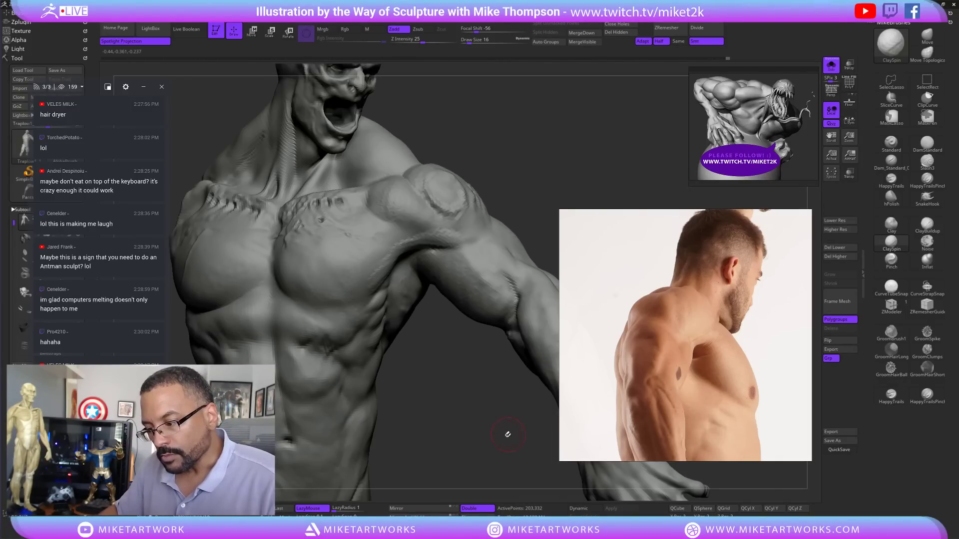
{"action": "mouse_move", "coordinate": [507, 434]}
{"action": "left_mouse_down"}
{"action": "mouse_move", "coordinate": [518, 437]}
{"action": "mouse_move", "coordinate": [506, 456]}
{"action": "mouse_move", "coordinate": [523, 427]}
{"action": "left_mouse_up"}
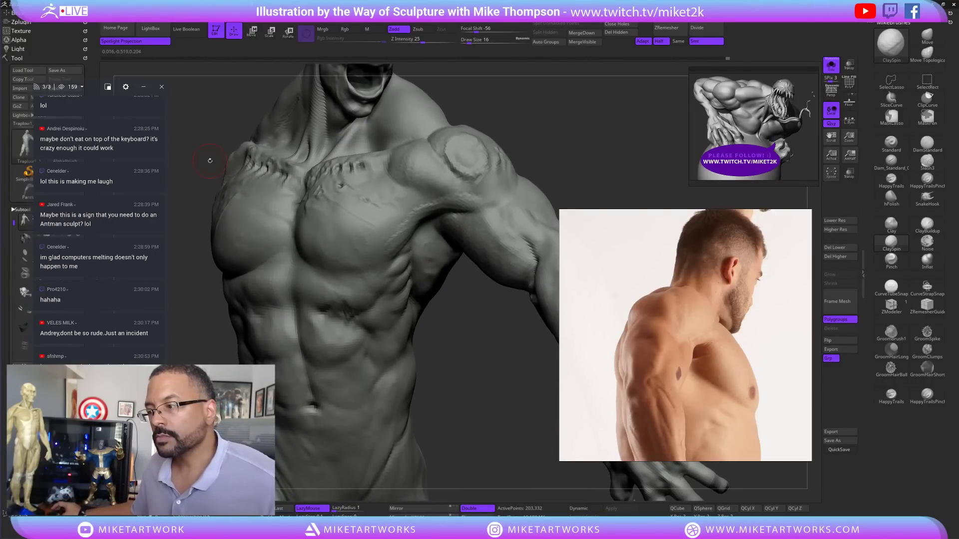
- Scroll back through the stream chat to read the earlier viewer messages
{"action": "scroll", "coordinate": [104, 216], "scroll_direction": "up", "scroll_amount": 1}
{"action": "scroll", "coordinate": [104, 215], "scroll_direction": "up", "scroll_amount": 1}
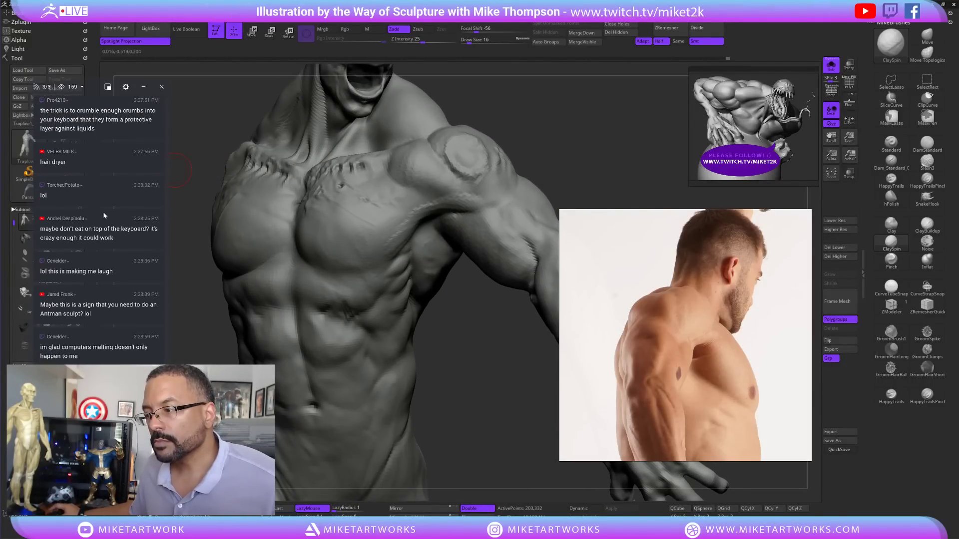
- Refine the fold between the figure's left pectoral, front deltoid and biceps at the armpit with ClaySpin
{"action": "scroll", "coordinate": [104, 216], "scroll_direction": "down", "scroll_amount": 3}
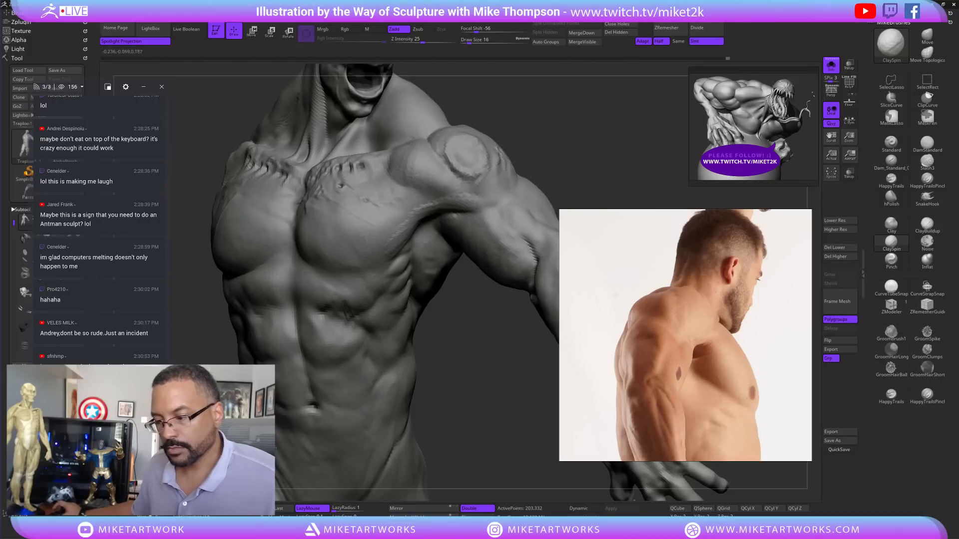
{"action": "left_click_drag", "start_coordinate": [495, 417], "coordinate": [514, 383]}
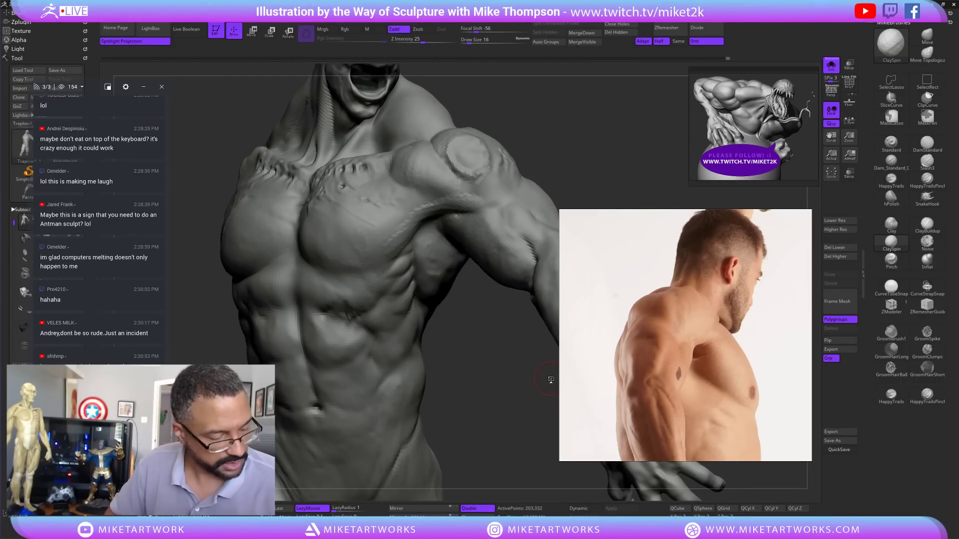
{"action": "mouse_move", "coordinate": [550, 379]}
{"action": "left_mouse_down"}
{"action": "mouse_move", "coordinate": [498, 364]}
{"action": "mouse_move", "coordinate": [445, 294]}
{"action": "left_mouse_up"}
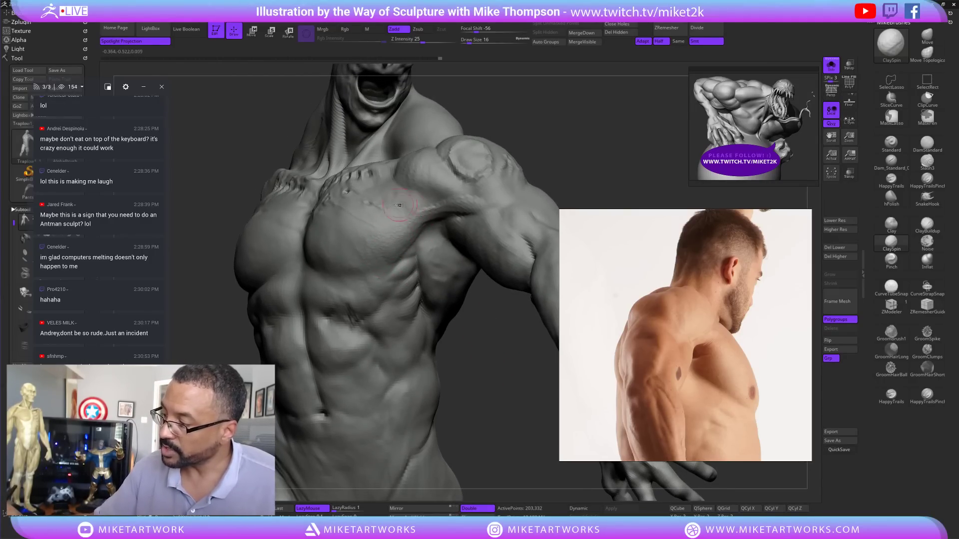
{"action": "mouse_move", "coordinate": [562, 131]}
{"action": "left_mouse_down"}
{"action": "mouse_move", "coordinate": [604, 144]}
{"action": "mouse_move", "coordinate": [525, 135]}
{"action": "left_mouse_up"}
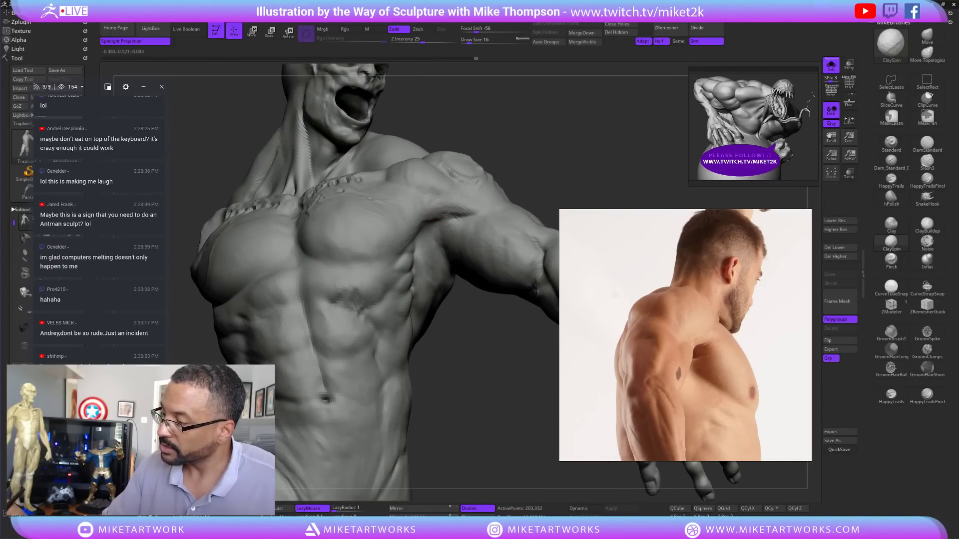
{"action": "left_click_drag", "start_coordinate": [445, 216], "coordinate": [467, 212]}
{"action": "left_click_drag", "start_coordinate": [535, 171], "coordinate": [519, 170]}
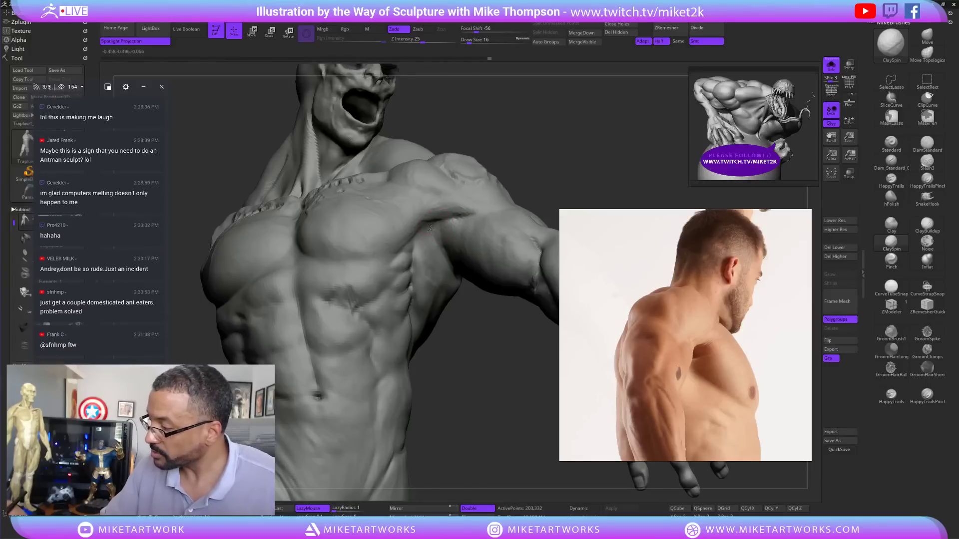
- Sculpt the left armpit hollow and the muscle running down from it along the side of the ribcage with ClaySpin
{"action": "left_click_drag", "start_coordinate": [424, 228], "coordinate": [438, 220]}
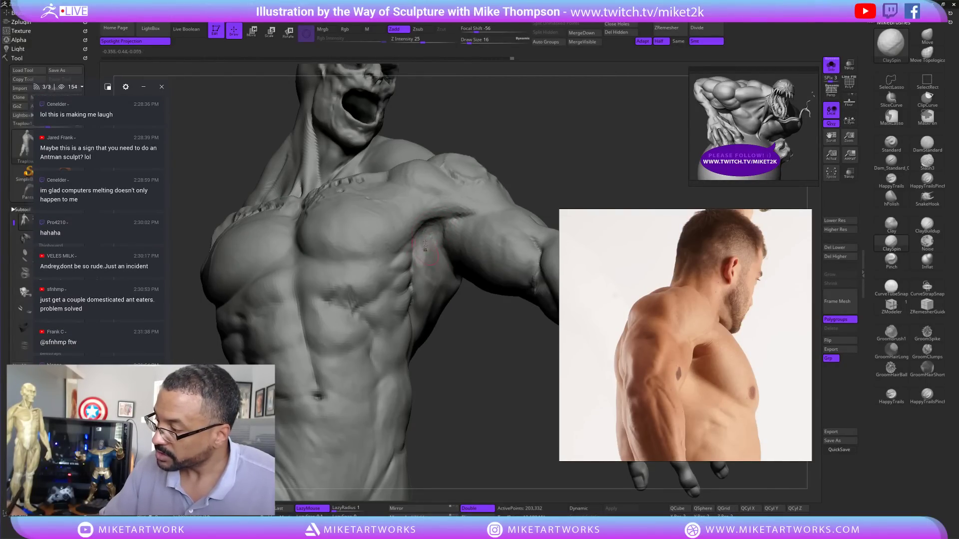
{"action": "left_click_drag", "start_coordinate": [420, 255], "coordinate": [430, 231]}
{"action": "left_click_drag", "start_coordinate": [429, 264], "coordinate": [423, 250]}
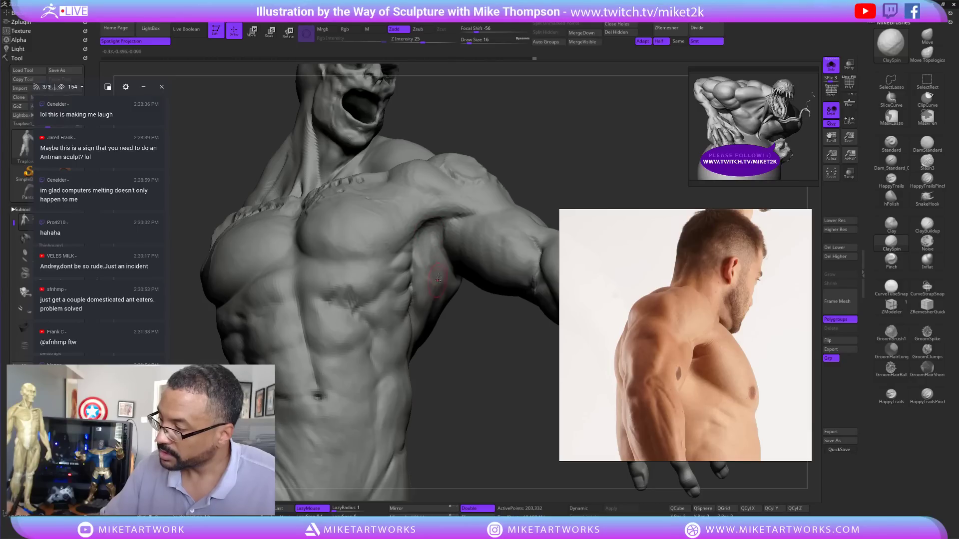
{"action": "left_click_drag", "start_coordinate": [547, 163], "coordinate": [512, 187]}
{"action": "left_click_drag", "start_coordinate": [413, 258], "coordinate": [424, 295]}
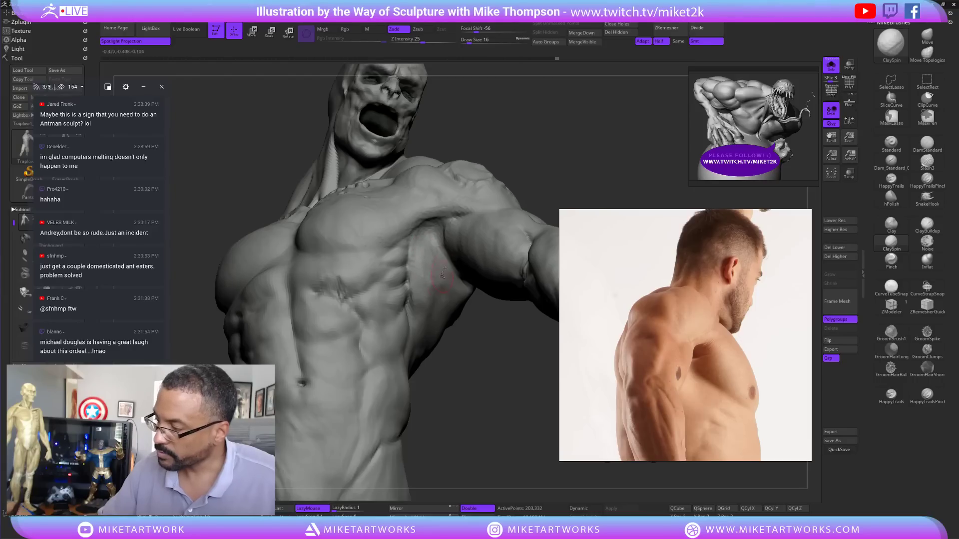
- Define the serratus and rib forms below the outer edge of the left pectoral with ClaySpin strokes
{"action": "left_click_drag", "start_coordinate": [514, 149], "coordinate": [547, 165]}
{"action": "left_click_drag", "start_coordinate": [494, 385], "coordinate": [455, 298]}
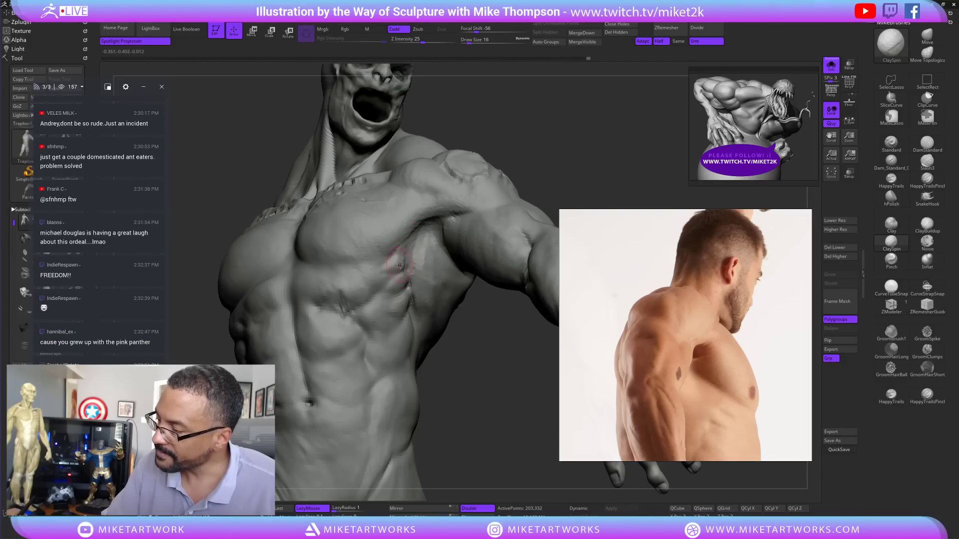
{"action": "mouse_move", "coordinate": [402, 257]}
{"action": "left_mouse_down"}
{"action": "mouse_move", "coordinate": [407, 287]}
{"action": "mouse_move", "coordinate": [419, 265]}
{"action": "left_mouse_up"}
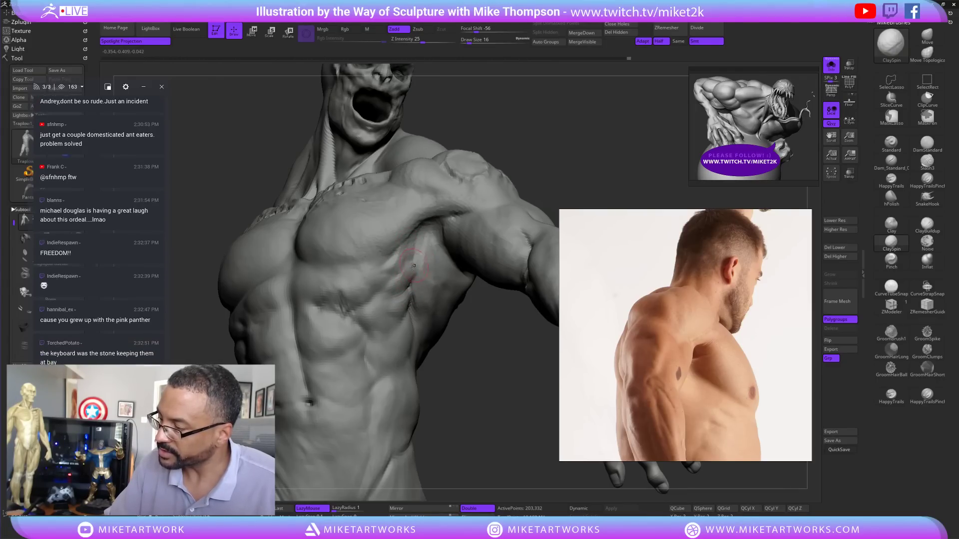
{"action": "mouse_move", "coordinate": [454, 338]}
{"action": "left_mouse_down"}
{"action": "mouse_move", "coordinate": [413, 284]}
{"action": "mouse_move", "coordinate": [410, 307]}
{"action": "left_mouse_up"}
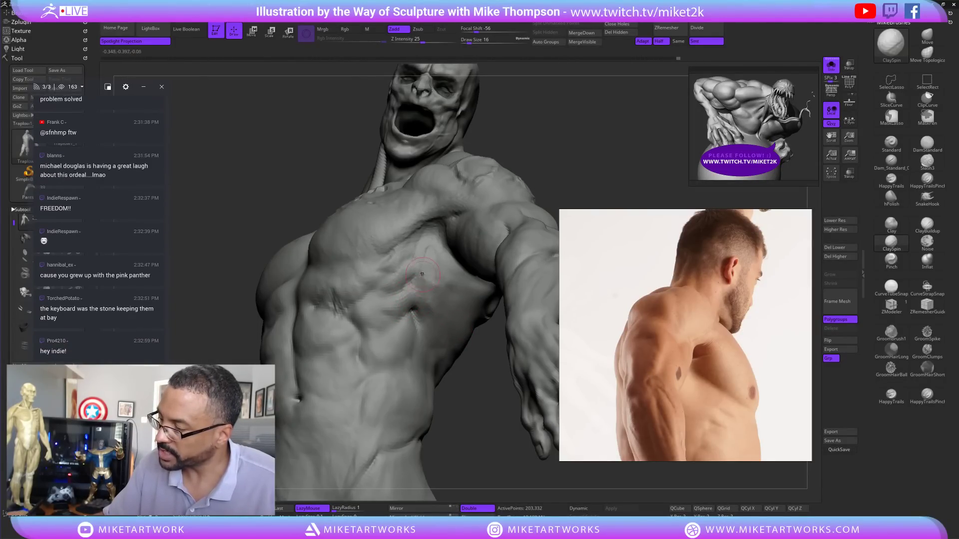
{"action": "mouse_move", "coordinate": [478, 368]}
{"action": "left_mouse_down"}
{"action": "mouse_move", "coordinate": [481, 420]}
{"action": "mouse_move", "coordinate": [432, 292]}
{"action": "left_mouse_up"}
{"action": "mouse_move", "coordinate": [453, 377]}
{"action": "left_mouse_down"}
{"action": "mouse_move", "coordinate": [410, 313]}
{"action": "mouse_move", "coordinate": [405, 338]}
{"action": "left_mouse_up"}
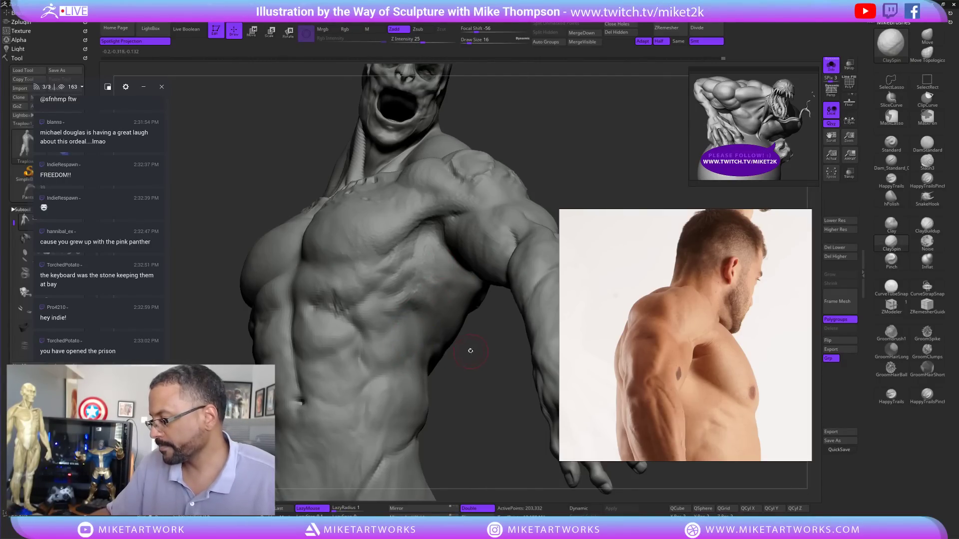
- Blend the serratus into the left latissimus and fill out the side of the ribcage below the armpit
{"action": "mouse_move", "coordinate": [425, 275]}
{"action": "right_mouse_down"}
{"action": "mouse_move", "coordinate": [371, 272]}
{"action": "mouse_move", "coordinate": [414, 271]}
{"action": "right_mouse_up"}
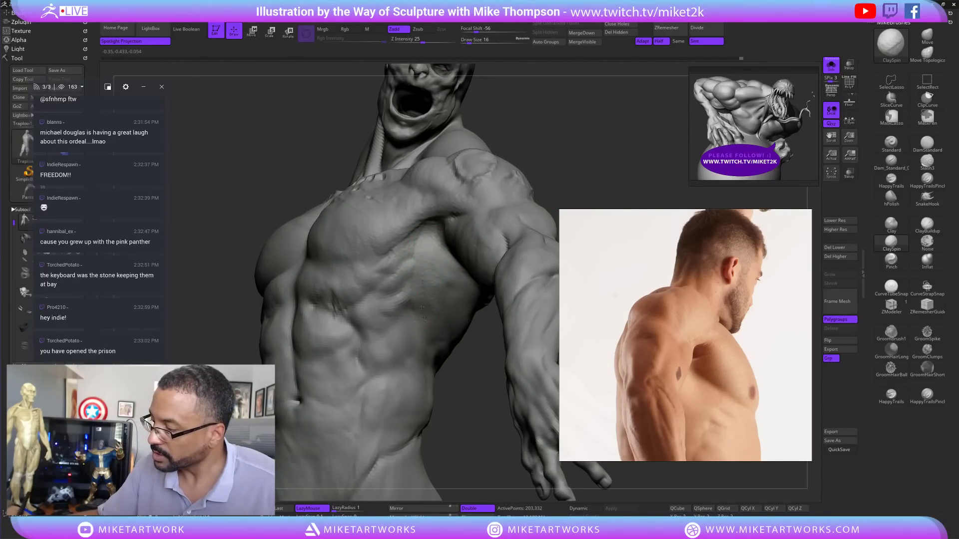
{"action": "mouse_move", "coordinate": [591, 164]}
{"action": "left_mouse_down"}
{"action": "mouse_move", "coordinate": [565, 165]}
{"action": "mouse_move", "coordinate": [595, 168]}
{"action": "left_mouse_up"}
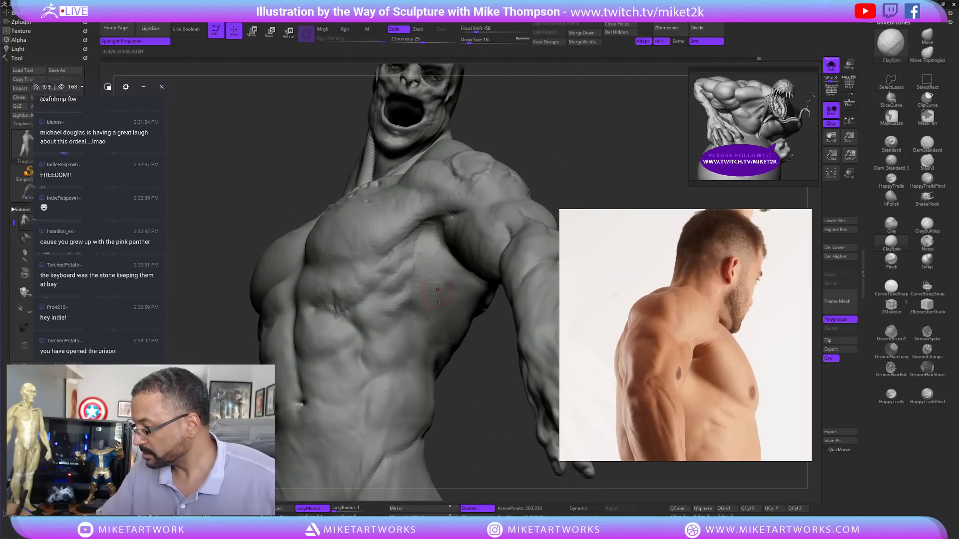
{"action": "left_click_drag", "start_coordinate": [593, 169], "coordinate": [574, 166]}
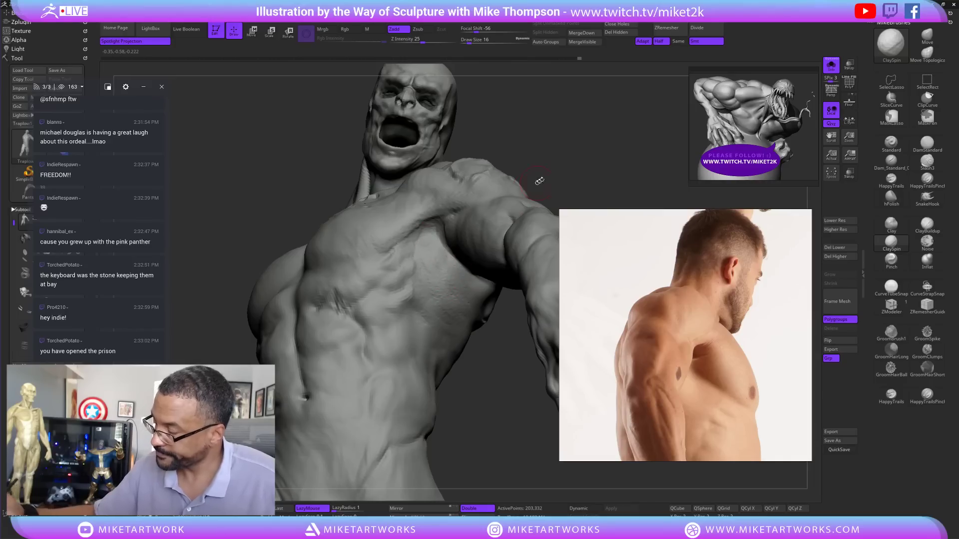
{"action": "mouse_move", "coordinate": [539, 181]}
{"action": "left_mouse_down"}
{"action": "mouse_move", "coordinate": [537, 309]}
{"action": "mouse_move", "coordinate": [509, 340]}
{"action": "mouse_move", "coordinate": [531, 393]}
{"action": "mouse_move", "coordinate": [563, 135]}
{"action": "left_mouse_up"}
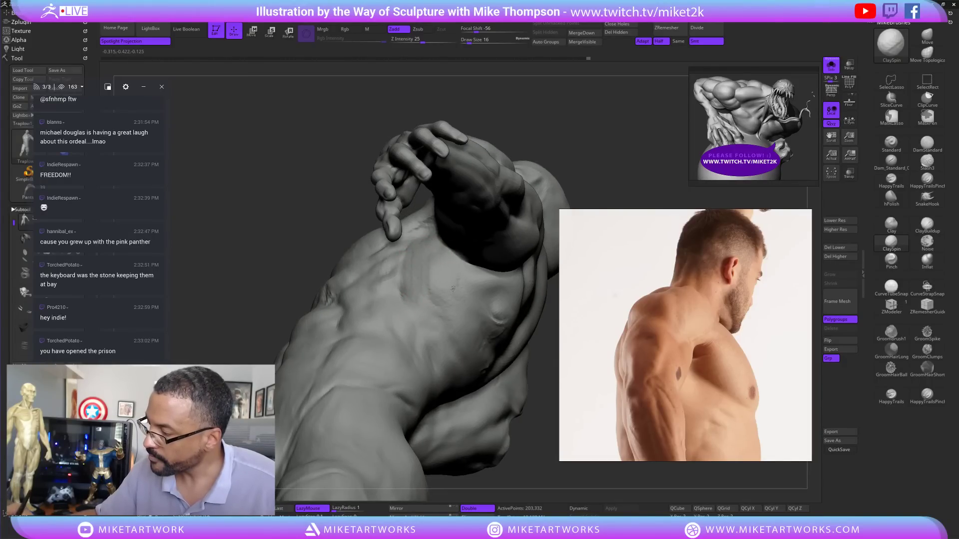
{"action": "left_click_drag", "start_coordinate": [586, 155], "coordinate": [607, 167]}
{"action": "left_click_drag", "start_coordinate": [423, 224], "coordinate": [438, 246]}
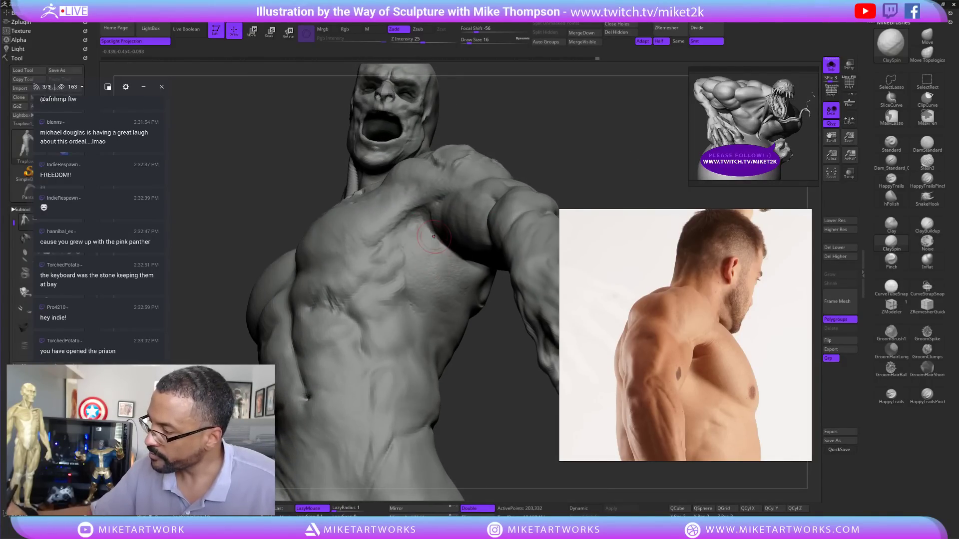
- Examine the whole figure and then the head, chest and left shoulder from several angles
{"action": "mouse_move", "coordinate": [593, 144]}
{"action": "left_mouse_down", "text": "alt"}
{"action": "mouse_move", "coordinate": [593, 122]}
{"action": "mouse_move", "coordinate": [595, 191]}
{"action": "left_mouse_up", "text": "alt"}
{"action": "mouse_move", "coordinate": [517, 378]}
{"action": "left_mouse_down"}
{"action": "mouse_move", "coordinate": [510, 432]}
{"action": "mouse_move", "coordinate": [506, 422]}
{"action": "left_mouse_up"}
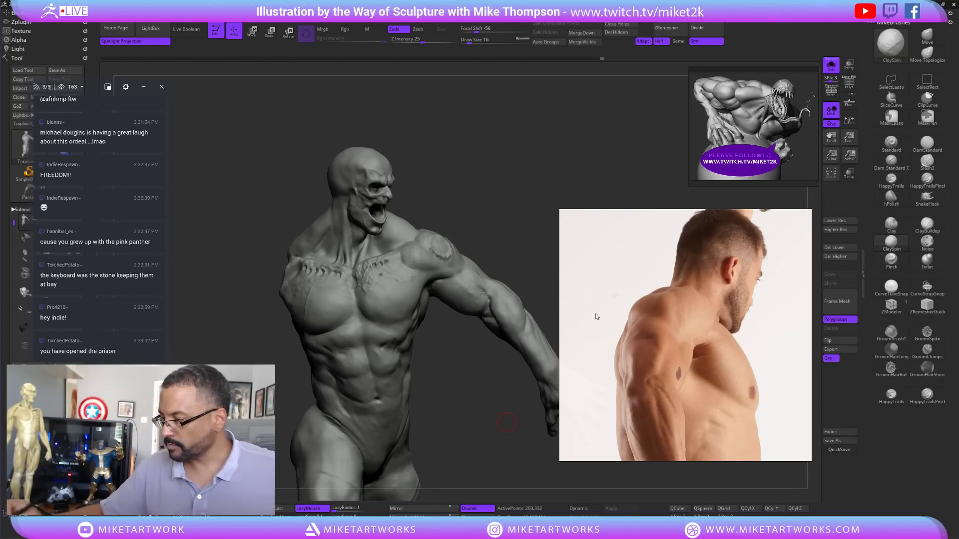
{"action": "mouse_move", "coordinate": [544, 240]}
{"action": "left_mouse_down"}
{"action": "mouse_move", "coordinate": [517, 143]}
{"action": "mouse_move", "coordinate": [543, 236]}
{"action": "left_mouse_up"}
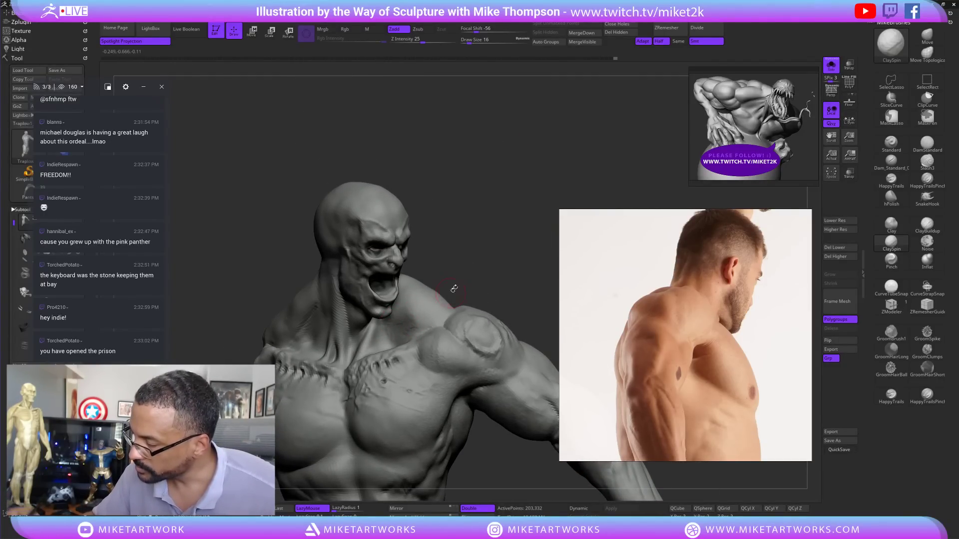
{"action": "left_click_drag", "start_coordinate": [454, 289], "coordinate": [395, 316]}
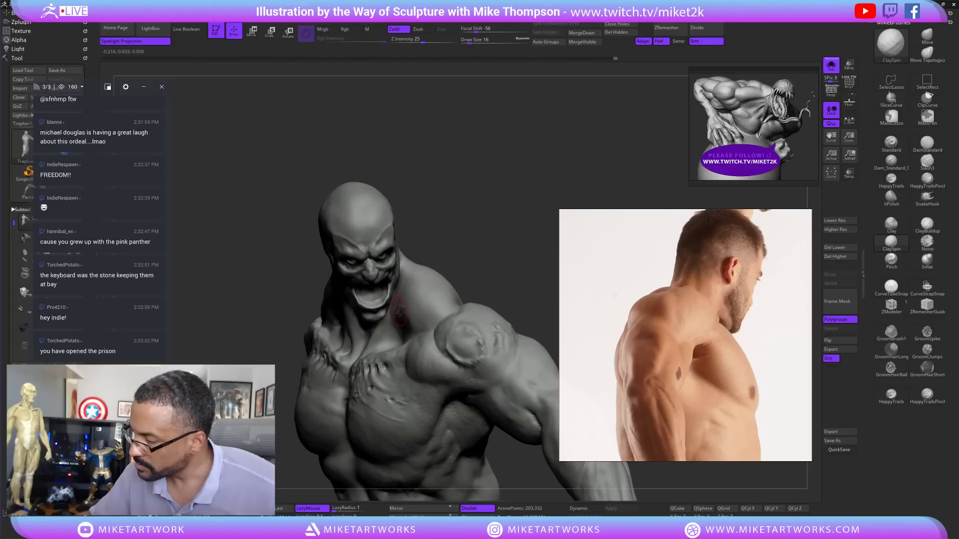
{"action": "mouse_move", "coordinate": [461, 264]}
{"action": "left_mouse_down"}
{"action": "mouse_move", "coordinate": [468, 238]}
{"action": "mouse_move", "coordinate": [449, 237]}
{"action": "left_mouse_up"}
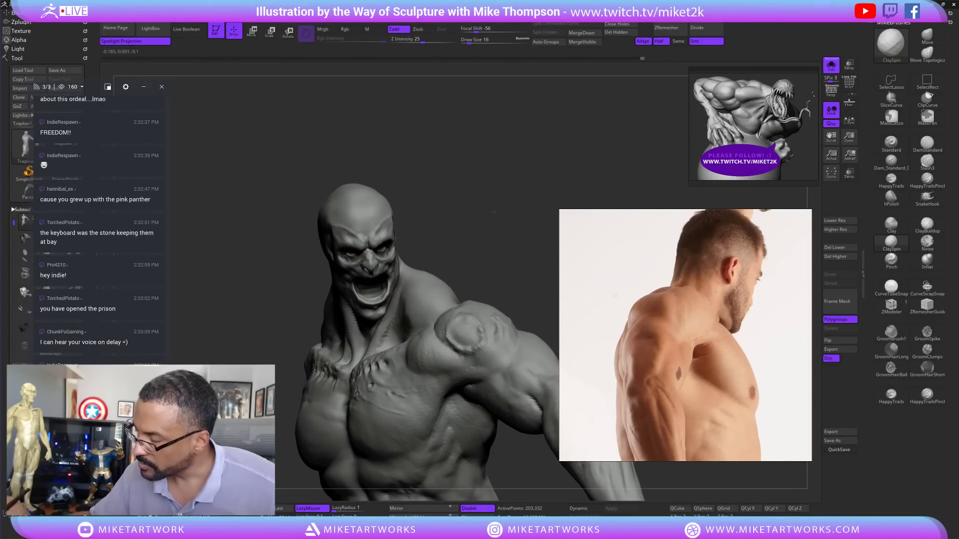
{"action": "left_click_drag", "start_coordinate": [500, 222], "coordinate": [506, 220]}
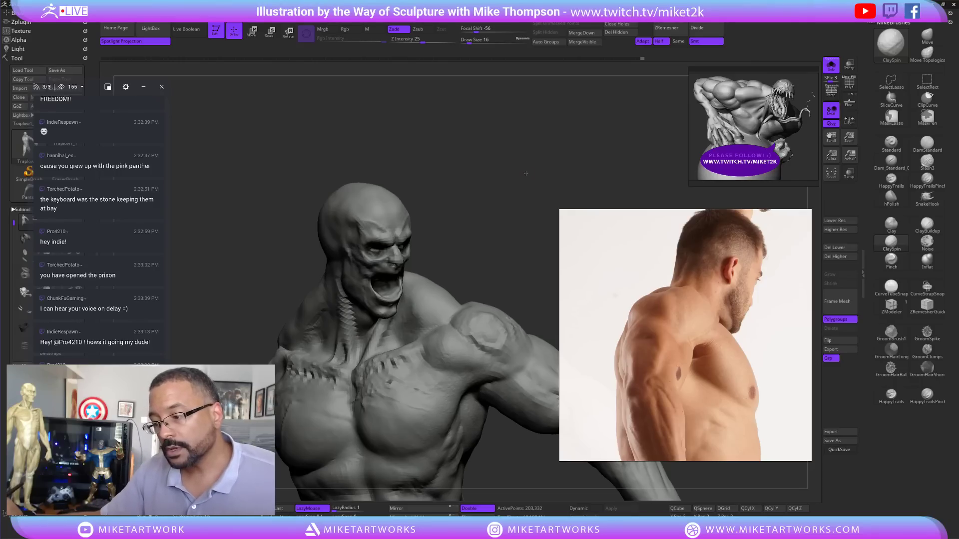
- Build up the rear and outer surface of the figure's left deltoid with ClaySpin strokes
{"action": "mouse_move", "coordinate": [526, 174]}
{"action": "left_mouse_down"}
{"action": "mouse_move", "coordinate": [542, 219]}
{"action": "mouse_move", "coordinate": [569, 162]}
{"action": "mouse_move", "coordinate": [587, 173]}
{"action": "mouse_move", "coordinate": [585, 161]}
{"action": "left_mouse_up"}
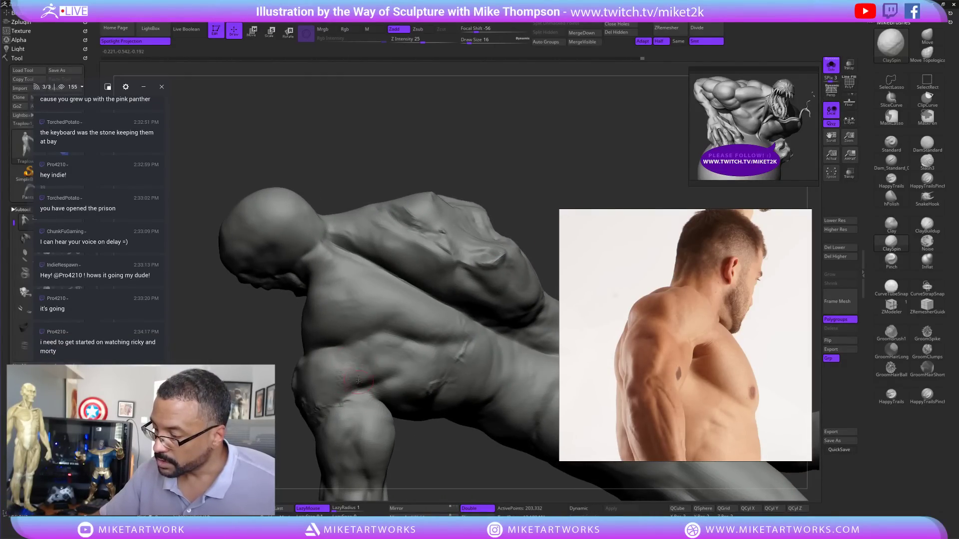
{"action": "left_click_drag", "start_coordinate": [357, 381], "coordinate": [364, 366]}
{"action": "mouse_move", "coordinate": [494, 176]}
{"action": "left_mouse_down"}
{"action": "mouse_move", "coordinate": [499, 208]}
{"action": "mouse_move", "coordinate": [511, 203]}
{"action": "mouse_move", "coordinate": [519, 220]}
{"action": "left_mouse_up"}
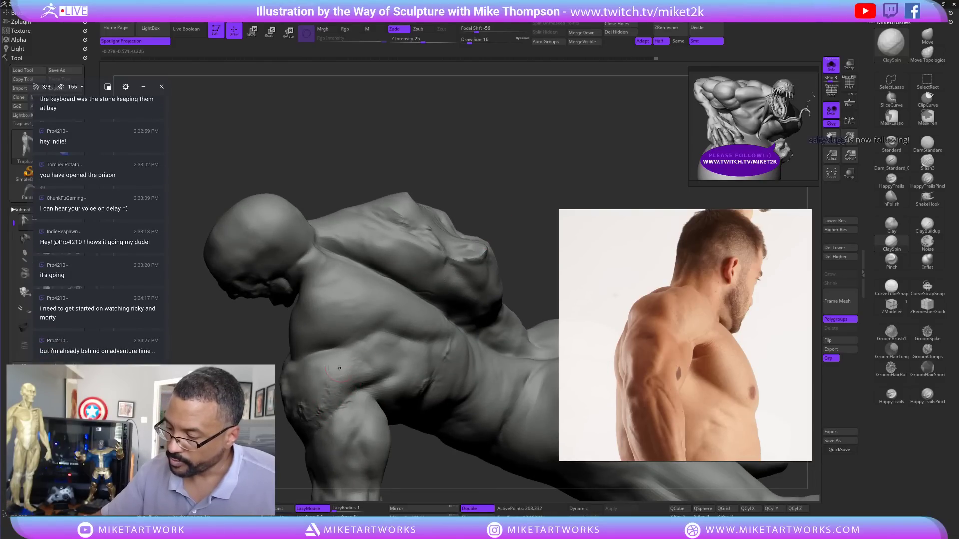
{"action": "left_click_drag", "start_coordinate": [339, 368], "coordinate": [328, 370]}
{"action": "mouse_move", "coordinate": [460, 167]}
{"action": "left_mouse_down"}
{"action": "mouse_move", "coordinate": [498, 361]}
{"action": "mouse_move", "coordinate": [357, 321]}
{"action": "mouse_move", "coordinate": [367, 293]}
{"action": "mouse_move", "coordinate": [454, 305]}
{"action": "left_mouse_up"}
{"action": "mouse_move", "coordinate": [368, 309]}
{"action": "left_mouse_down"}
{"action": "mouse_move", "coordinate": [375, 302]}
{"action": "mouse_move", "coordinate": [341, 309]}
{"action": "left_mouse_up"}
- Shape the lower end of the left deltoid where it tapers into the upper arm with ClaySpin
{"action": "left_click_drag", "start_coordinate": [399, 266], "coordinate": [432, 275]}
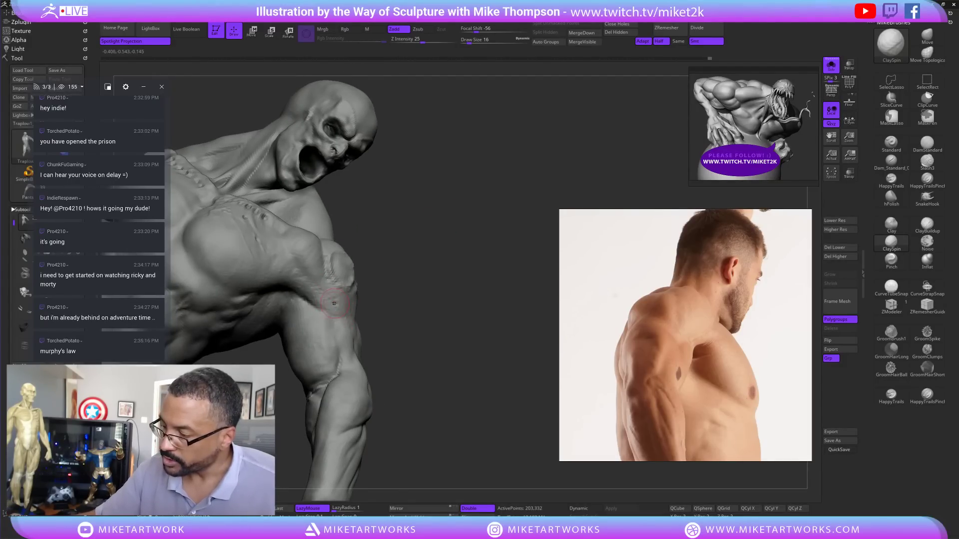
{"action": "left_click_drag", "start_coordinate": [419, 257], "coordinate": [479, 261]}
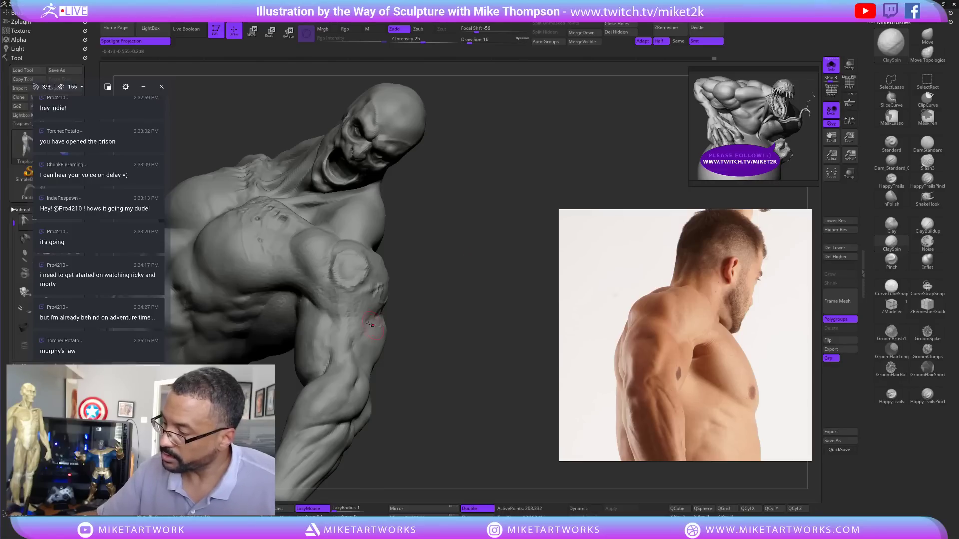
{"action": "left_click_drag", "start_coordinate": [348, 307], "coordinate": [352, 299]}
{"action": "mouse_move", "coordinate": [410, 267]}
{"action": "left_mouse_down"}
{"action": "mouse_move", "coordinate": [469, 304]}
{"action": "mouse_move", "coordinate": [475, 321]}
{"action": "mouse_move", "coordinate": [466, 325]}
{"action": "left_mouse_up"}
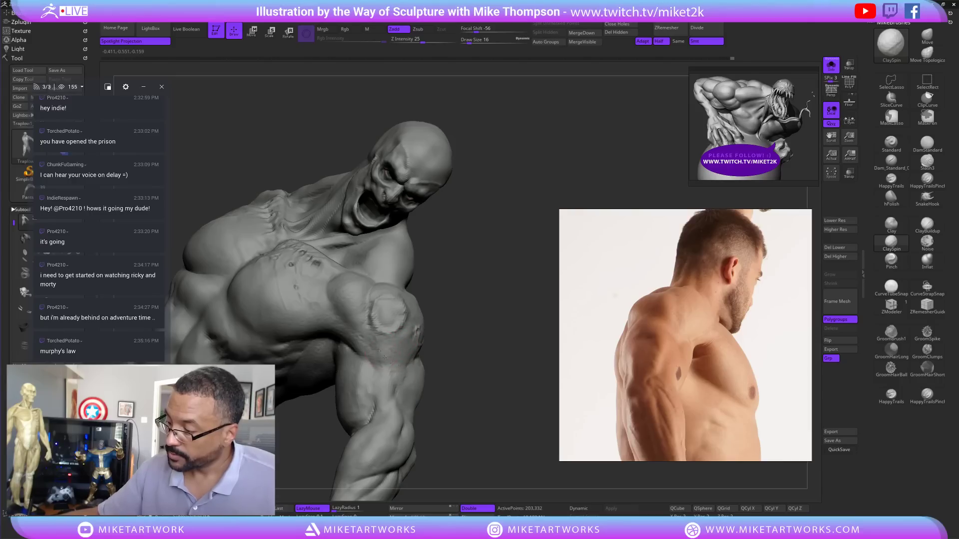
{"action": "left_click_drag", "start_coordinate": [462, 302], "coordinate": [408, 384]}
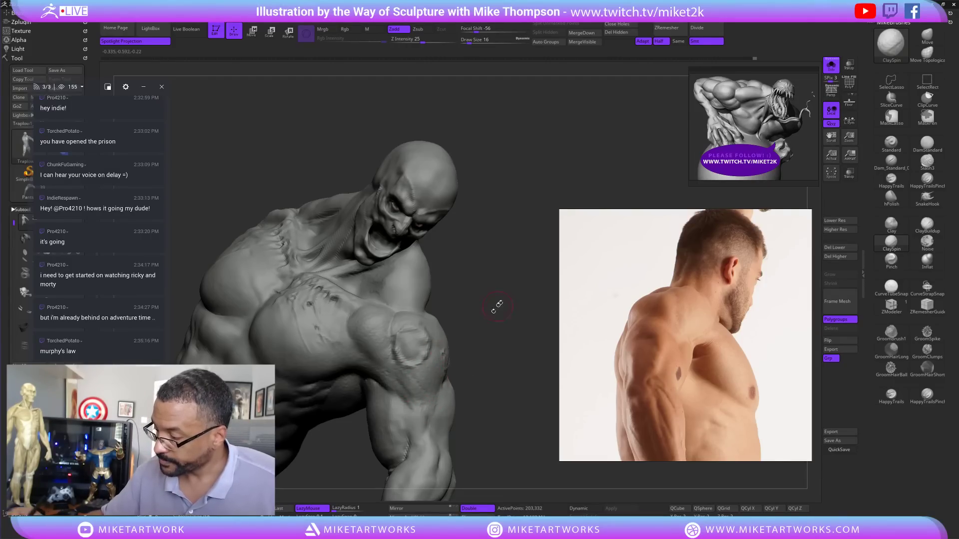
{"action": "left_click_drag", "start_coordinate": [498, 306], "coordinate": [439, 362]}
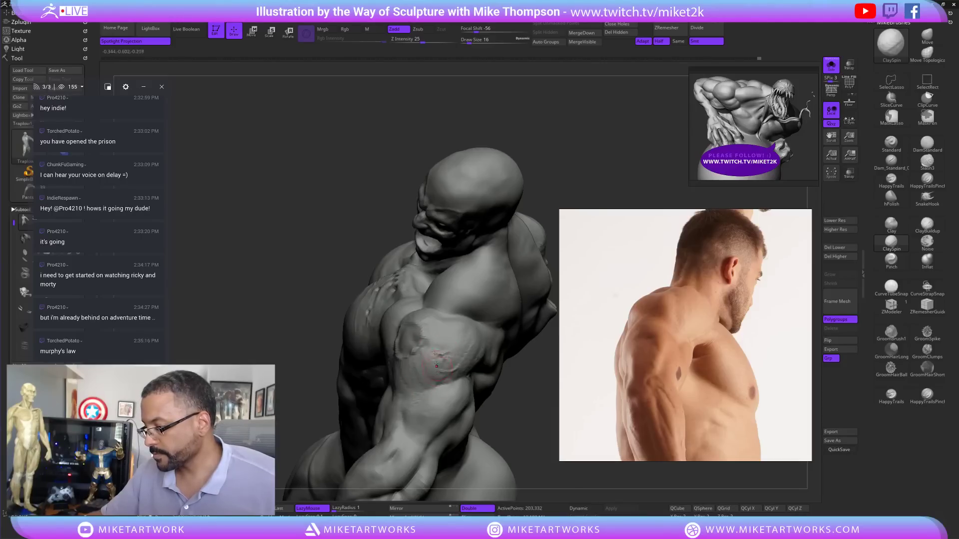
- Refine the front of the left deltoid and its transition into the biceps with ClaySpin
{"action": "mouse_move", "coordinate": [552, 117]}
{"action": "left_mouse_down"}
{"action": "mouse_move", "coordinate": [563, 168]}
{"action": "mouse_move", "coordinate": [580, 143]}
{"action": "left_mouse_up"}
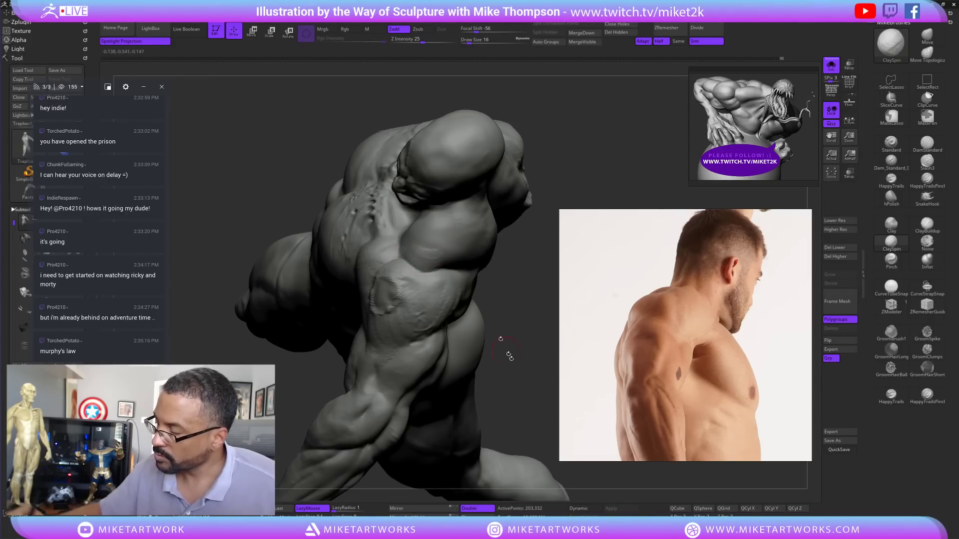
{"action": "left_click_drag", "start_coordinate": [528, 375], "coordinate": [516, 342]}
{"action": "left_click_drag", "start_coordinate": [551, 162], "coordinate": [413, 273]}
{"action": "mouse_move", "coordinate": [502, 216]}
{"action": "left_mouse_down"}
{"action": "mouse_move", "coordinate": [440, 252]}
{"action": "mouse_move", "coordinate": [382, 310]}
{"action": "left_mouse_up"}
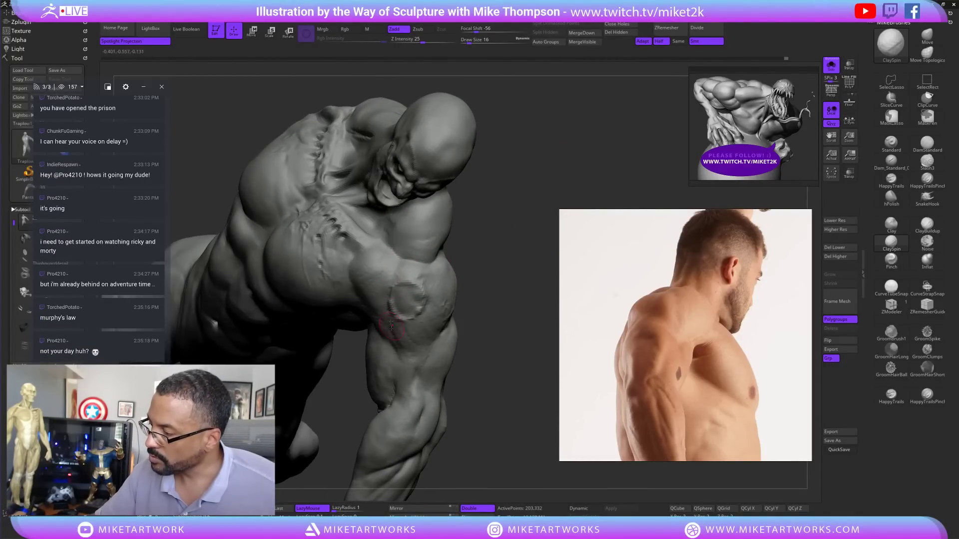
{"action": "left_click_drag", "start_coordinate": [489, 214], "coordinate": [520, 208]}
- Adjust the form of the left pectoral, front deltoid and upper arm with the Move brush, reducing draw size to 32
{"action": "left_click", "coordinate": [926, 36]}
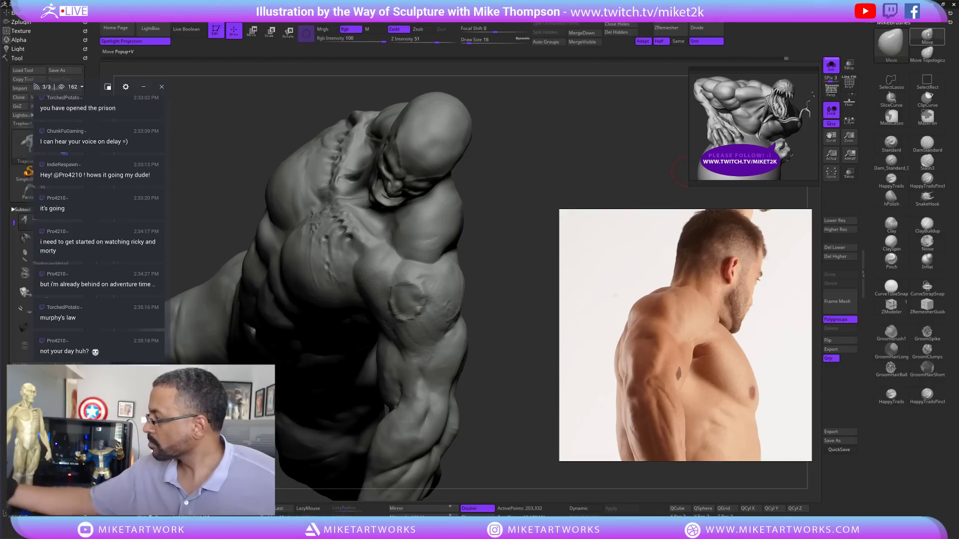
{"action": "key", "text": "s"}
{"action": "left_click_drag", "start_coordinate": [506, 317], "coordinate": [511, 299]}
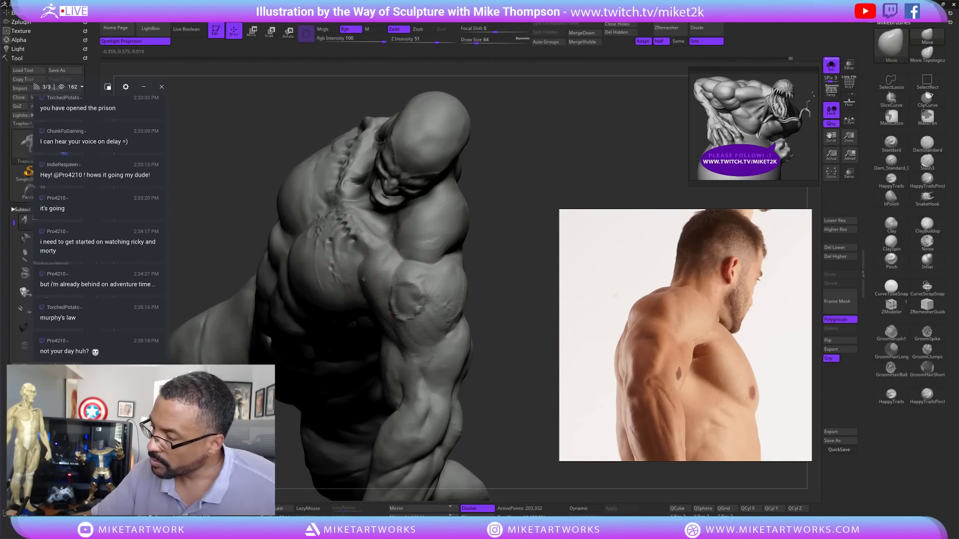
{"action": "left_click_drag", "start_coordinate": [489, 280], "coordinate": [520, 280]}
{"action": "key", "text": "s"}
{"action": "key", "text": "s"}
{"action": "key", "text": "s"}
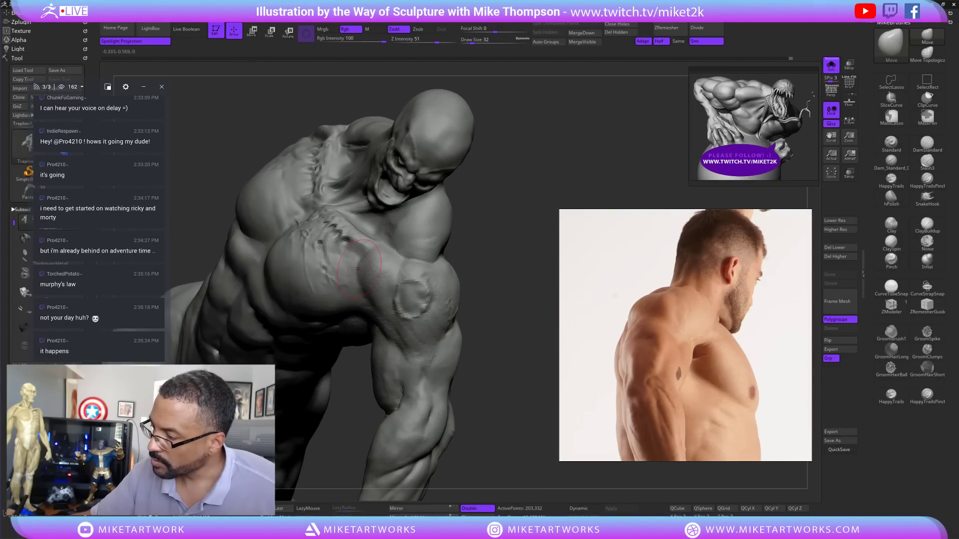
{"action": "mouse_move", "coordinate": [491, 276]}
{"action": "left_mouse_down"}
{"action": "mouse_move", "coordinate": [507, 269]}
{"action": "mouse_move", "coordinate": [501, 284]}
{"action": "mouse_move", "coordinate": [384, 303]}
{"action": "left_mouse_up"}
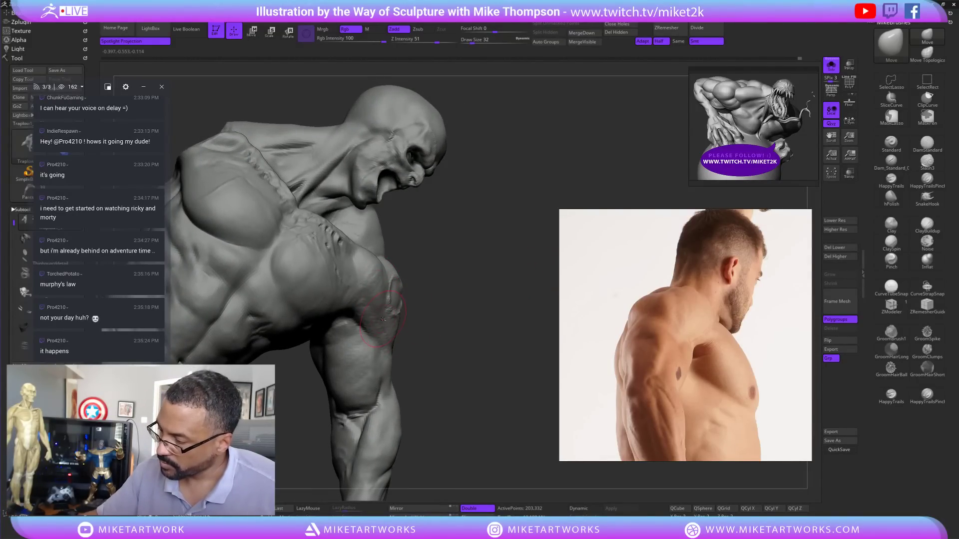
{"action": "left_click_drag", "start_coordinate": [525, 311], "coordinate": [378, 315]}
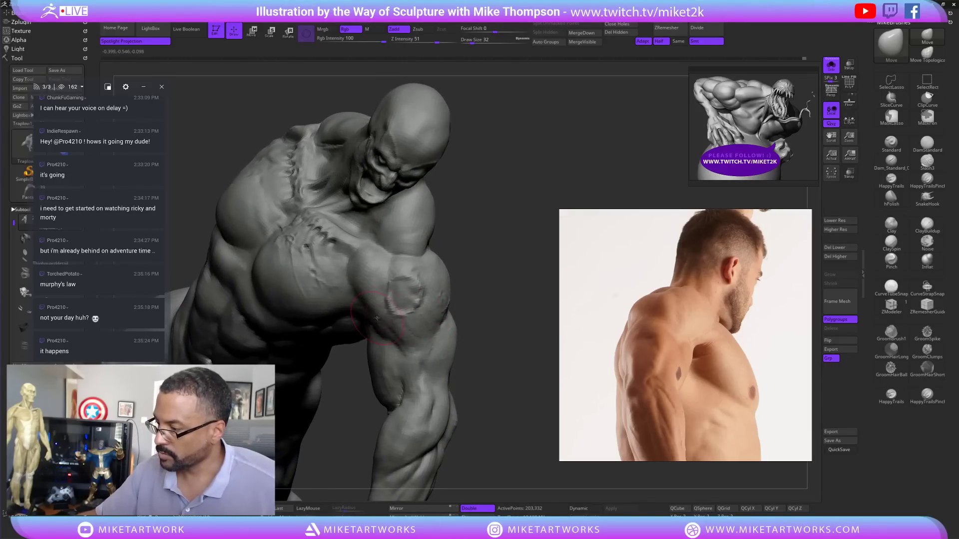
- Reposition the light on the figure and reduce the Move brush to draw size 23 for the left shoulder area
{"action": "left_click", "coordinate": [18, 49]}
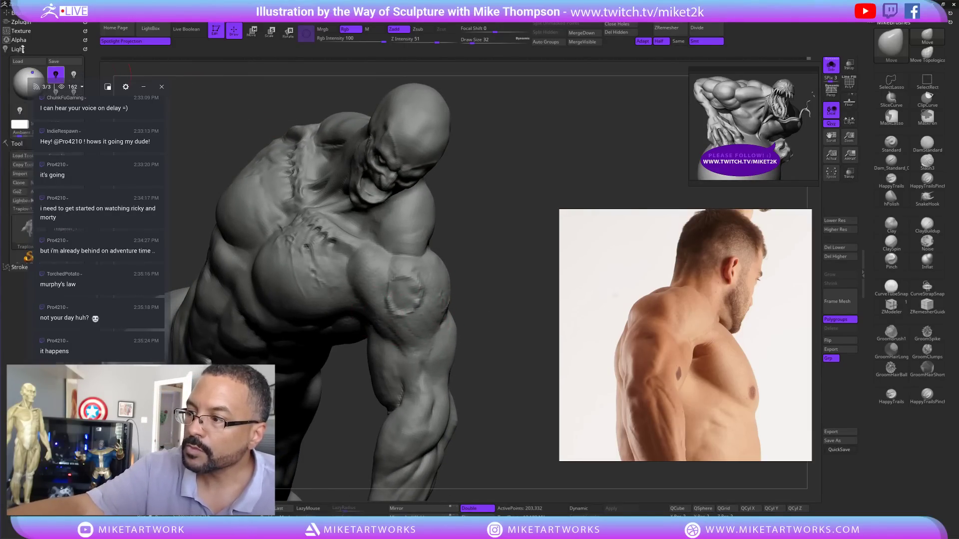
{"action": "left_click_drag", "start_coordinate": [33, 70], "coordinate": [27, 75]}
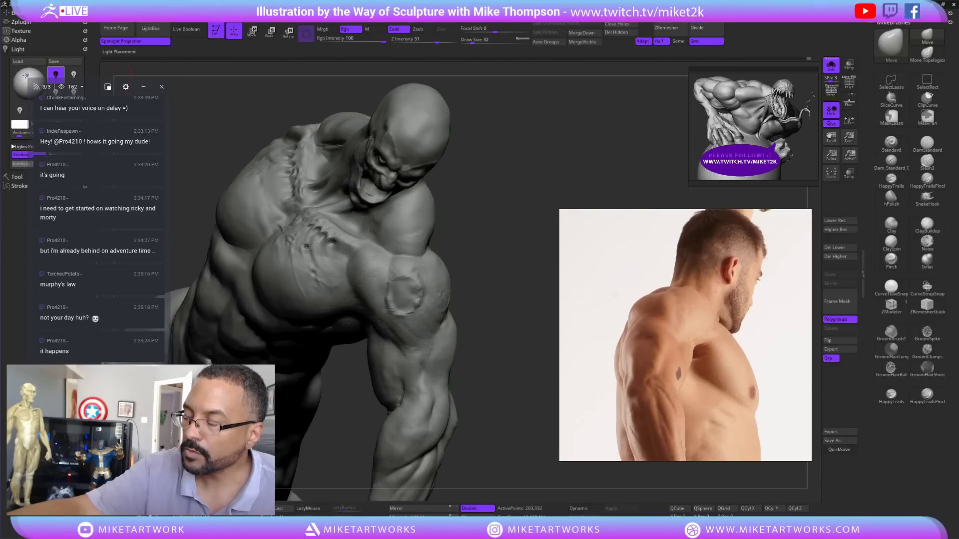
{"action": "mouse_move", "coordinate": [502, 173]}
{"action": "left_mouse_down"}
{"action": "mouse_move", "coordinate": [496, 307]}
{"action": "mouse_move", "coordinate": [537, 276]}
{"action": "mouse_move", "coordinate": [519, 268]}
{"action": "left_mouse_up"}
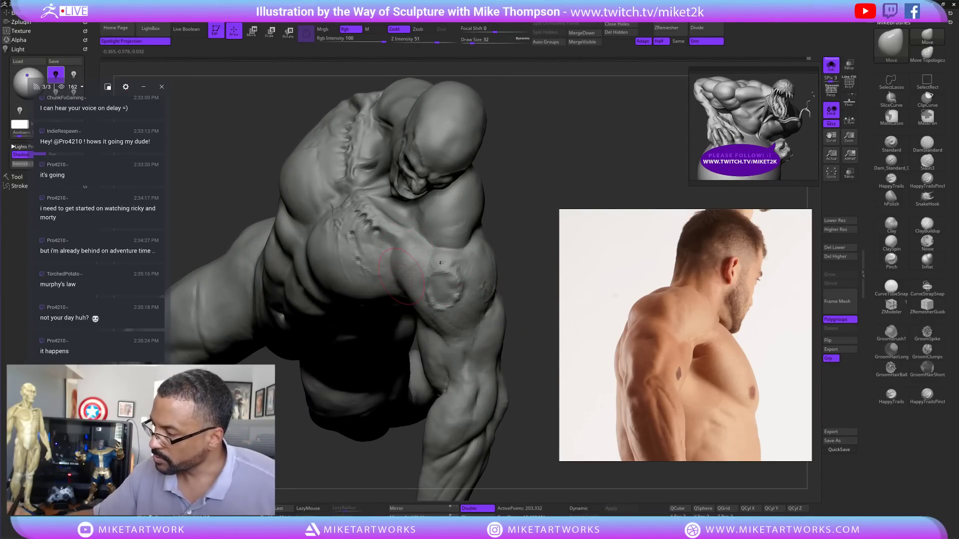
{"action": "mouse_move", "coordinate": [556, 181]}
{"action": "left_mouse_down"}
{"action": "mouse_move", "coordinate": [556, 134]}
{"action": "mouse_move", "coordinate": [546, 212]}
{"action": "mouse_move", "coordinate": [497, 263]}
{"action": "mouse_move", "coordinate": [477, 257]}
{"action": "mouse_move", "coordinate": [458, 299]}
{"action": "mouse_move", "coordinate": [503, 250]}
{"action": "mouse_move", "coordinate": [493, 213]}
{"action": "mouse_move", "coordinate": [537, 191]}
{"action": "mouse_move", "coordinate": [524, 181]}
{"action": "mouse_move", "coordinate": [501, 210]}
{"action": "mouse_move", "coordinate": [494, 204]}
{"action": "mouse_move", "coordinate": [499, 214]}
{"action": "mouse_move", "coordinate": [520, 207]}
{"action": "left_mouse_up"}
{"action": "key", "text": "s"}
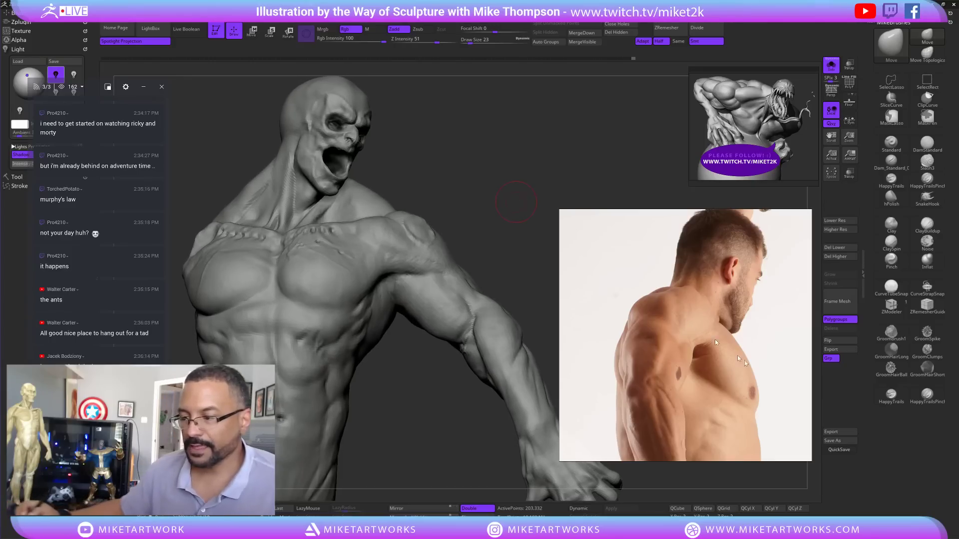
- Carve the crease of the left armpit below the pectoral with DamStandard at draw size 11
{"action": "left_click", "coordinate": [927, 143]}
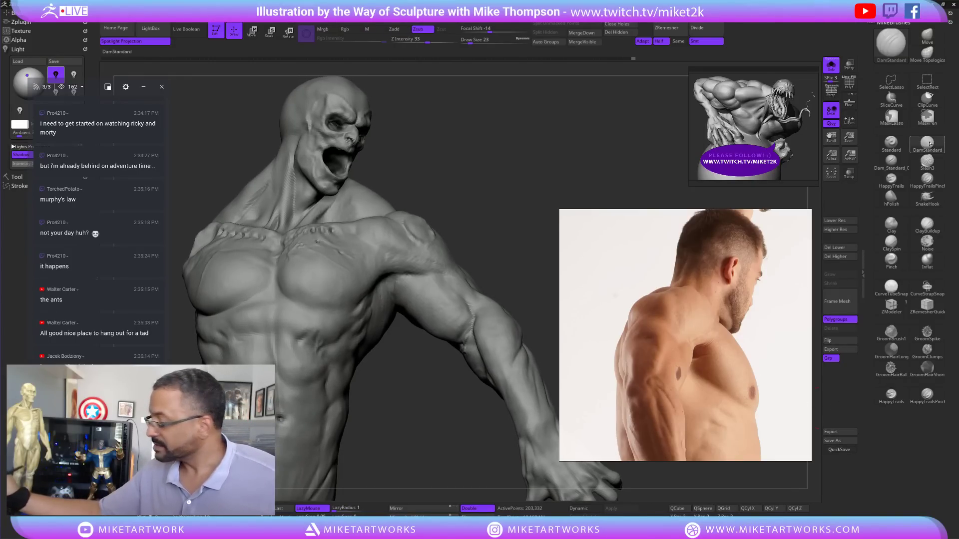
{"action": "left_click_drag", "start_coordinate": [519, 205], "coordinate": [458, 214]}
{"action": "key", "text": "s"}
{"action": "left_click_drag", "start_coordinate": [462, 206], "coordinate": [480, 201]}
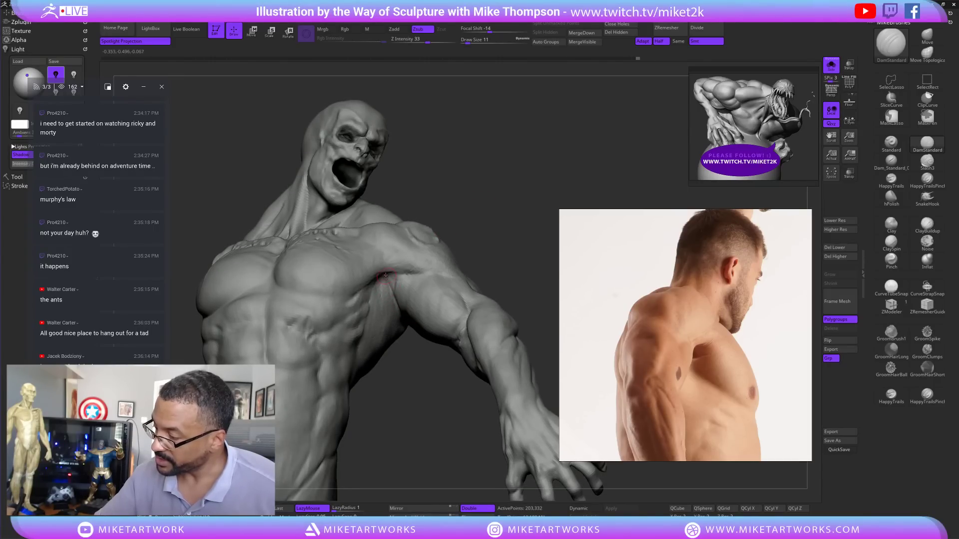
{"action": "left_click_drag", "start_coordinate": [496, 210], "coordinate": [504, 194]}
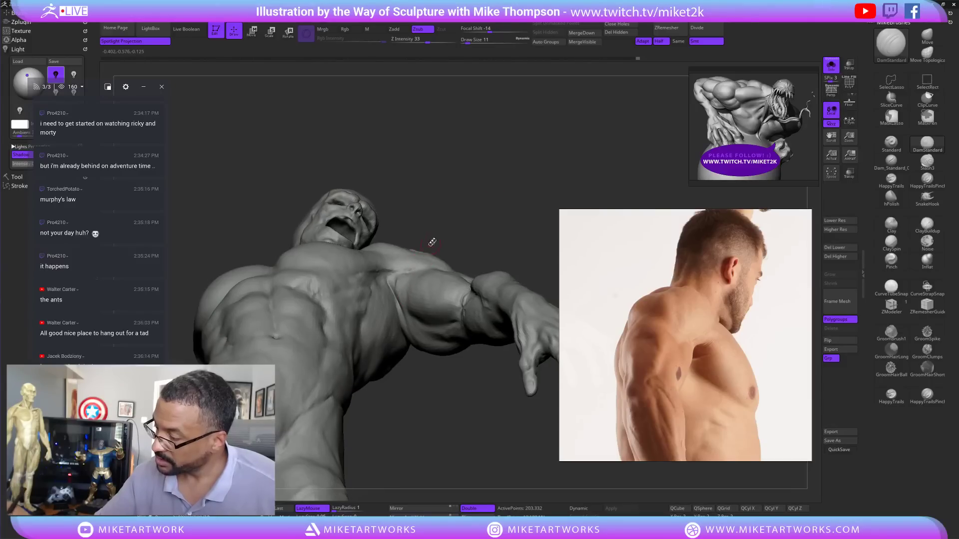
{"action": "left_click_drag", "start_coordinate": [446, 230], "coordinate": [386, 285]}
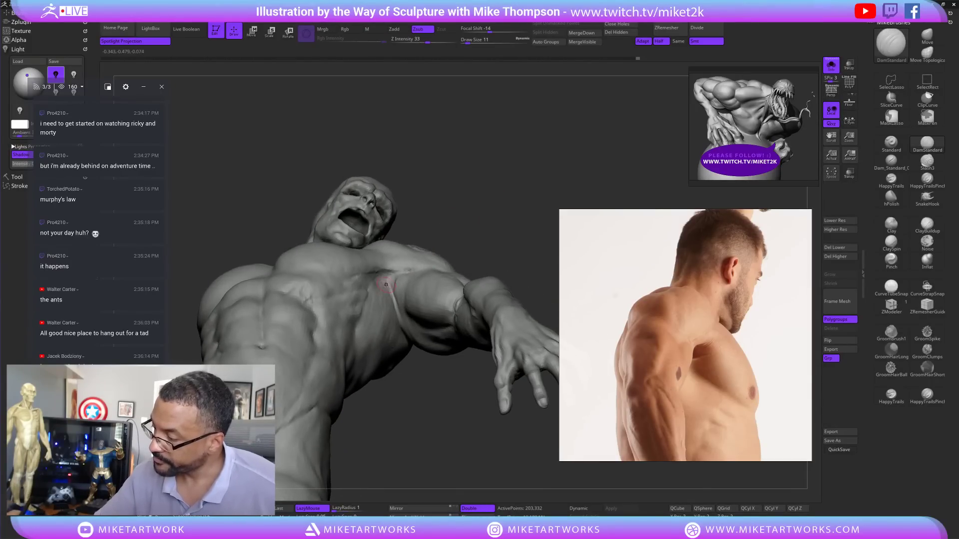
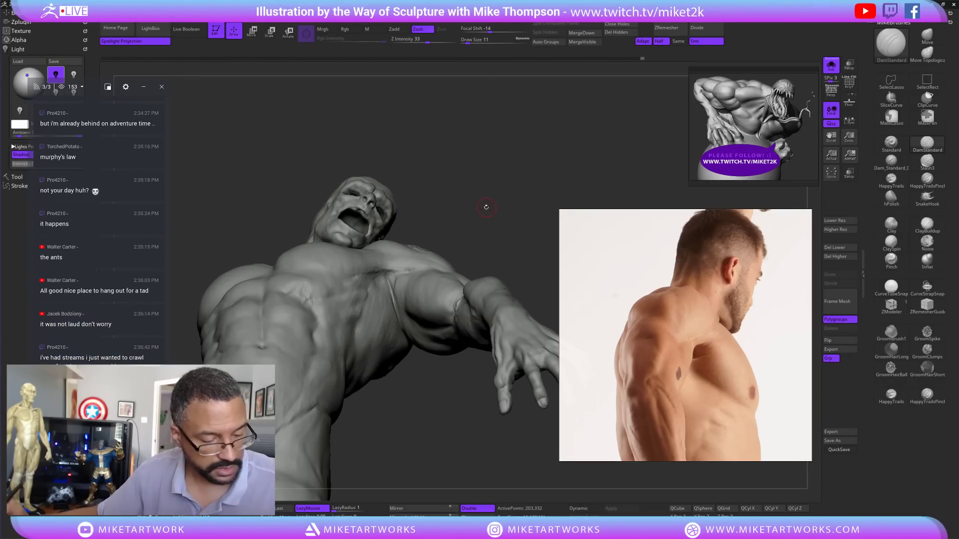
- Deepen and sharpen the armpit folds where the left pectoral, ribcage and inner arm meet with DamStandard
{"action": "mouse_move", "coordinate": [486, 207]}
{"action": "left_mouse_down"}
{"action": "mouse_move", "coordinate": [525, 203]}
{"action": "mouse_move", "coordinate": [509, 195]}
{"action": "left_mouse_up"}
{"action": "left_click_drag", "start_coordinate": [373, 281], "coordinate": [377, 300]}
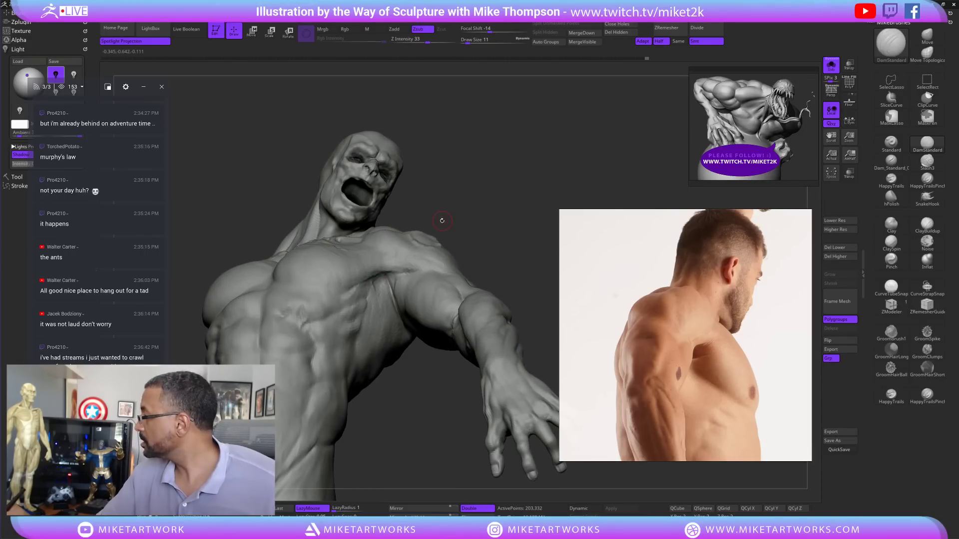
{"action": "left_click_drag", "start_coordinate": [441, 221], "coordinate": [388, 263]}
{"action": "left_click_drag", "start_coordinate": [445, 223], "coordinate": [382, 275]}
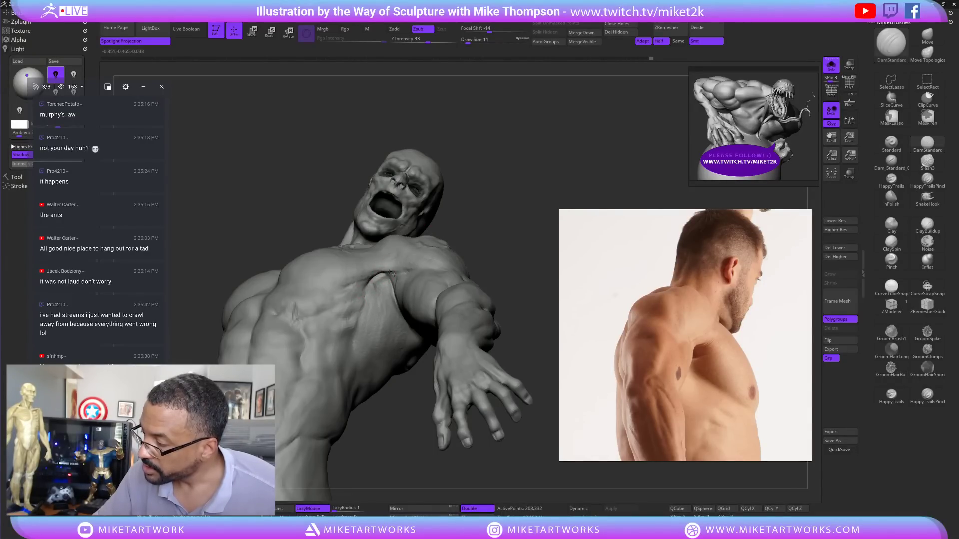
{"action": "left_click_drag", "start_coordinate": [390, 289], "coordinate": [385, 276]}
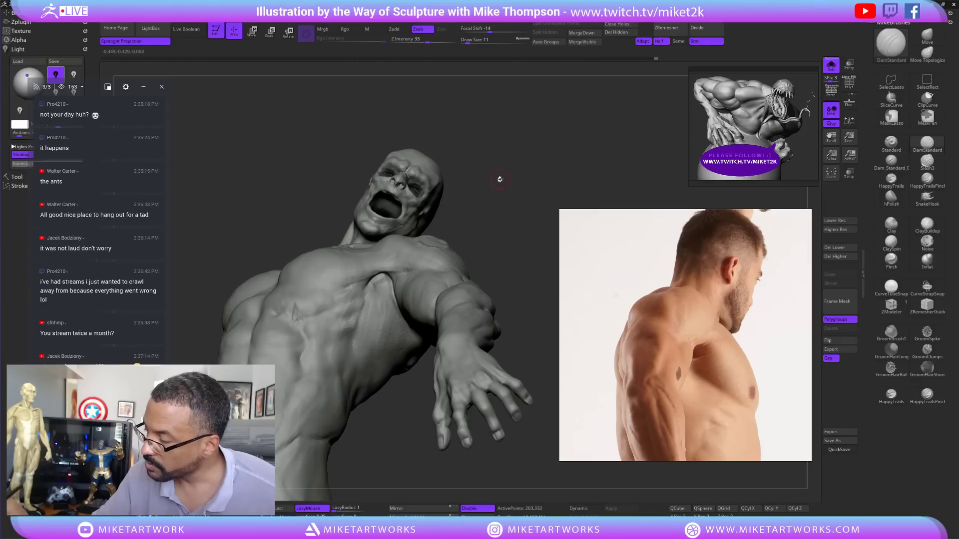
{"action": "left_click_drag", "start_coordinate": [499, 179], "coordinate": [492, 220]}
- Build up the muscle forms inside the left armpit and beside the pectoral with ClaySpin
{"action": "left_click", "coordinate": [891, 243]}
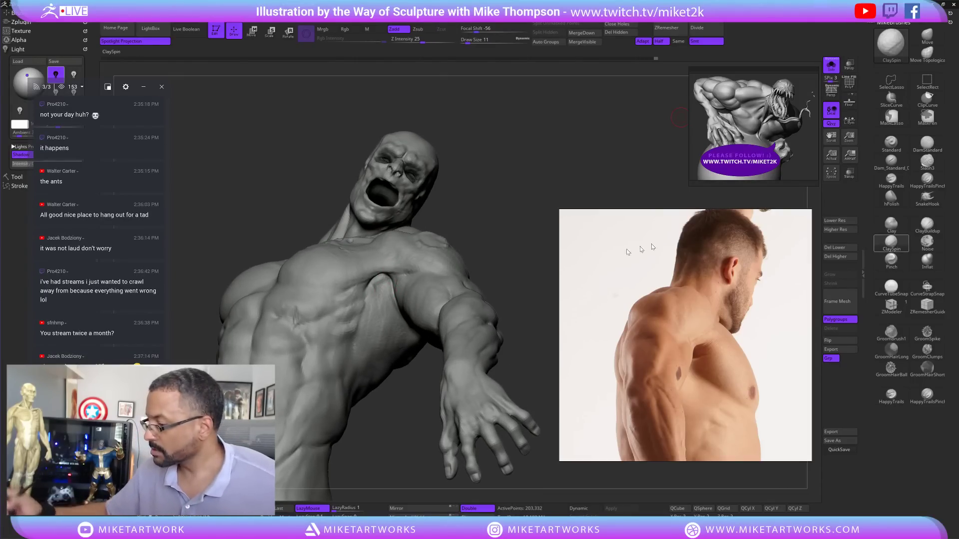
{"action": "left_click_drag", "start_coordinate": [370, 312], "coordinate": [380, 280]}
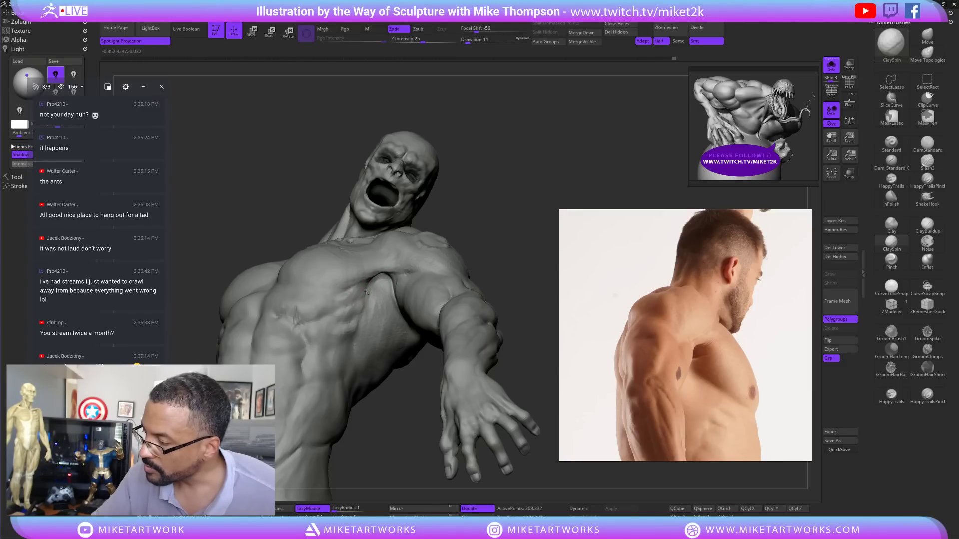
{"action": "left_click_drag", "start_coordinate": [370, 280], "coordinate": [383, 274]}
{"action": "left_click_drag", "start_coordinate": [487, 200], "coordinate": [479, 240]}
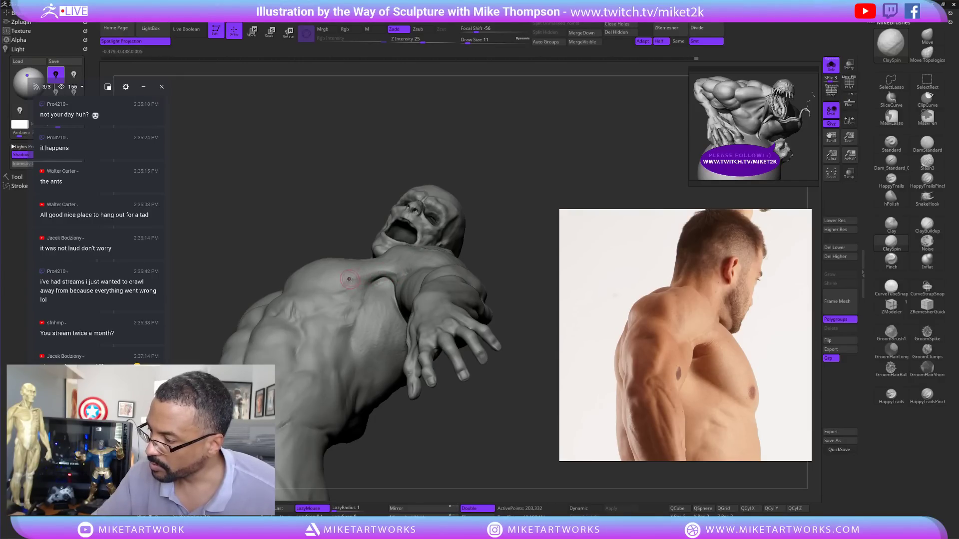
{"action": "left_click_drag", "start_coordinate": [528, 155], "coordinate": [538, 178]}
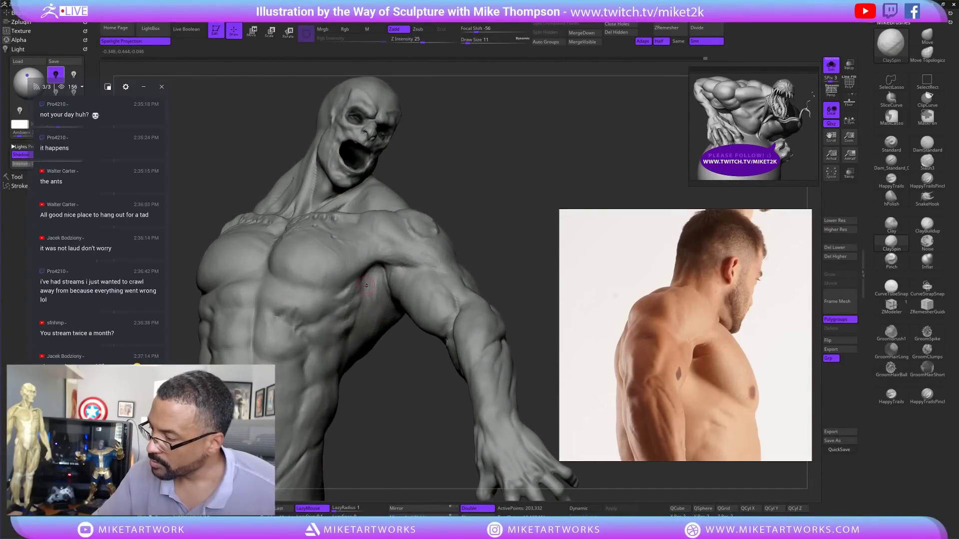
- Smooth and refine the left armpit and side of the ribcage, alternating Smooth and ClaySpin
{"action": "key", "text": "shift"}
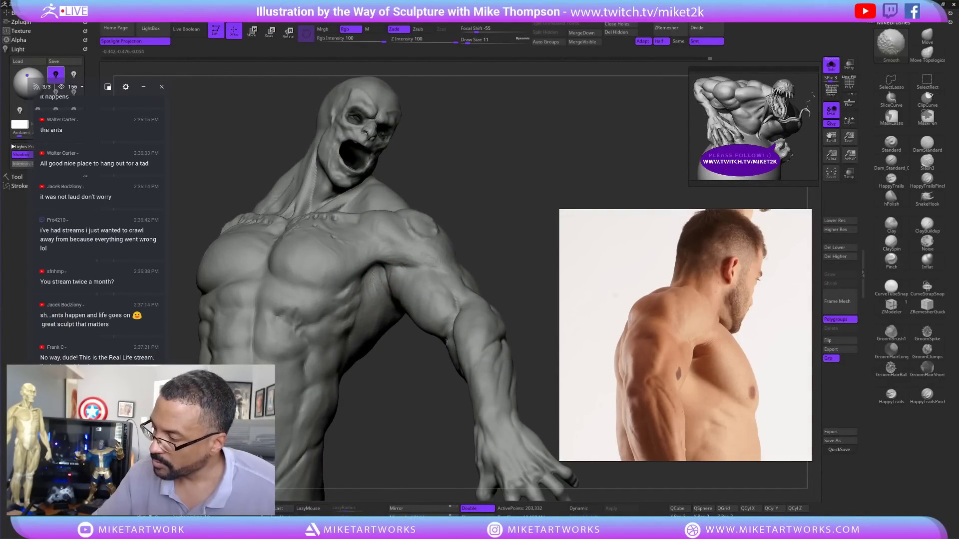
{"action": "left_click_drag", "start_coordinate": [481, 193], "coordinate": [385, 278]}
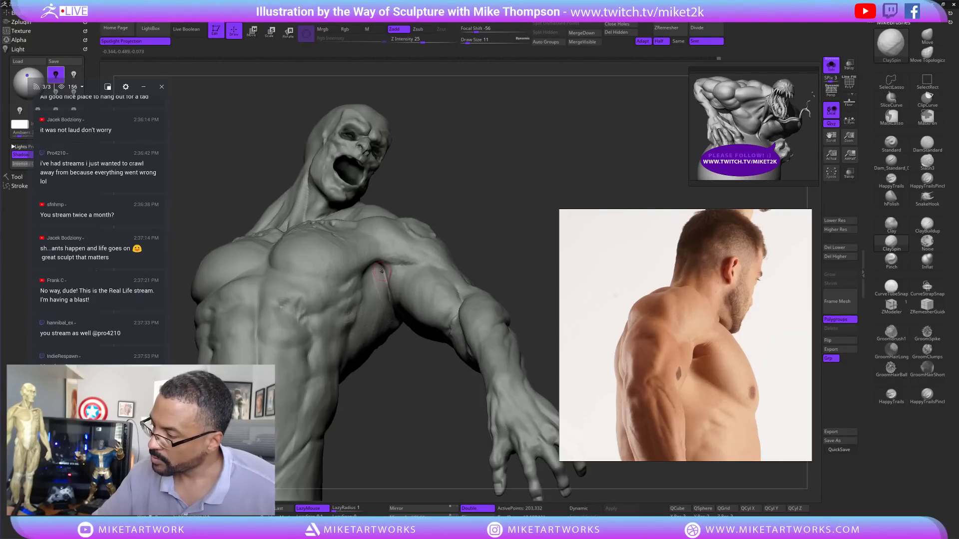
{"action": "left_click_drag", "start_coordinate": [476, 196], "coordinate": [407, 274]}
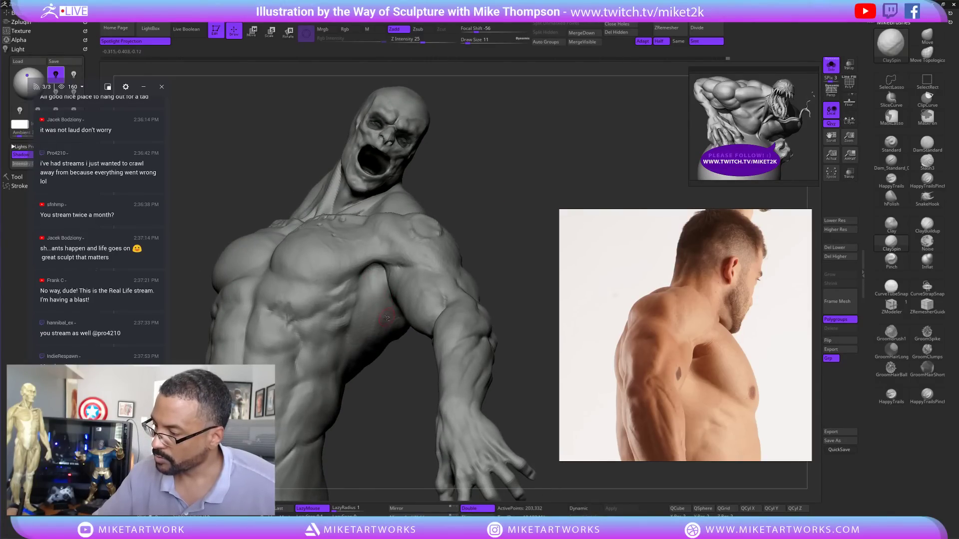
{"action": "key", "text": "shift"}
{"action": "left_click_drag", "start_coordinate": [409, 365], "coordinate": [474, 197]}
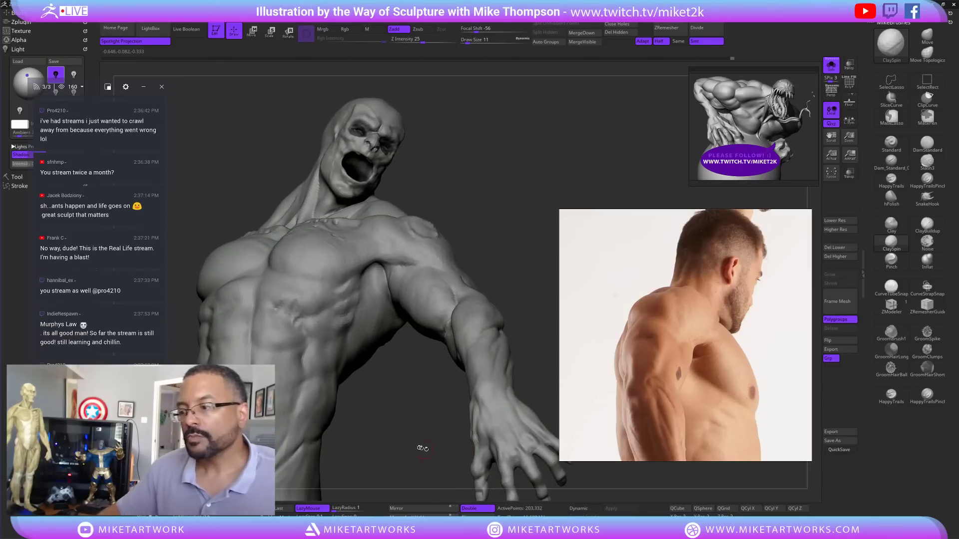
{"action": "mouse_move", "coordinate": [422, 447]}
{"action": "left_mouse_down"}
{"action": "mouse_move", "coordinate": [532, 236]}
{"action": "mouse_move", "coordinate": [512, 227]}
{"action": "mouse_move", "coordinate": [521, 234]}
{"action": "mouse_move", "coordinate": [555, 199]}
{"action": "mouse_move", "coordinate": [554, 212]}
{"action": "mouse_move", "coordinate": [389, 307]}
{"action": "left_mouse_up"}
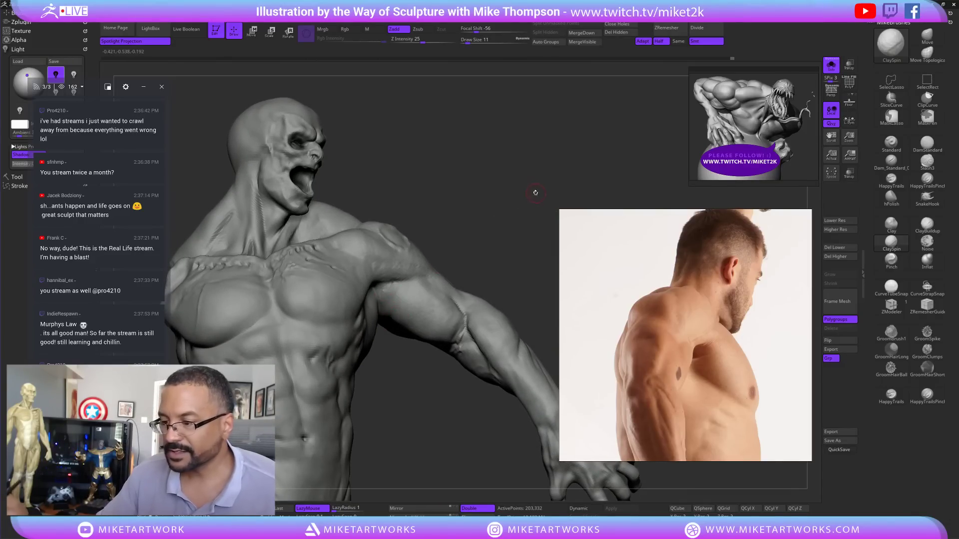
- Refine the outer edge of the left pectoral and smooth its transition into the front deltoid
{"action": "mouse_move", "coordinate": [535, 192]}
{"action": "left_mouse_down"}
{"action": "mouse_move", "coordinate": [385, 299]}
{"action": "mouse_move", "coordinate": [446, 237]}
{"action": "mouse_move", "coordinate": [377, 275]}
{"action": "left_mouse_up"}
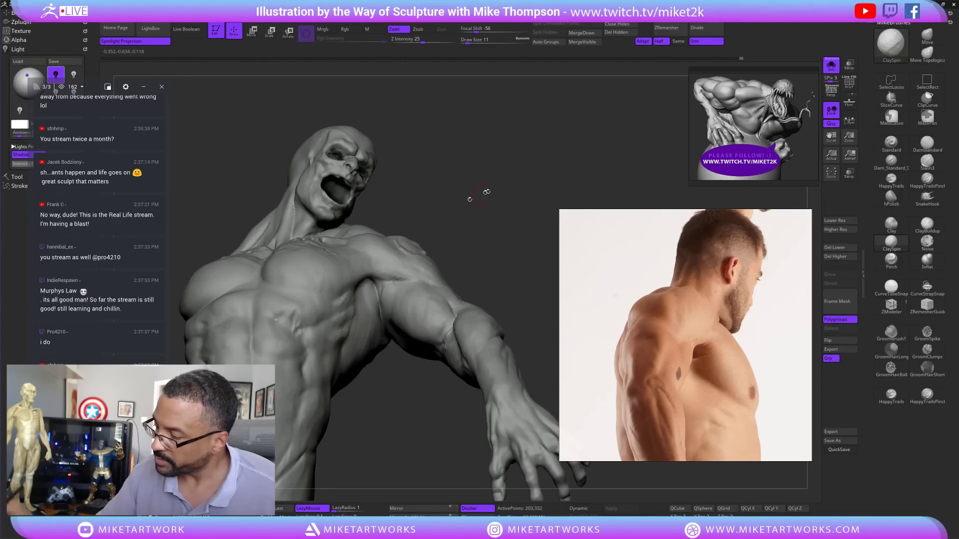
{"action": "left_click_drag", "start_coordinate": [487, 193], "coordinate": [525, 198]}
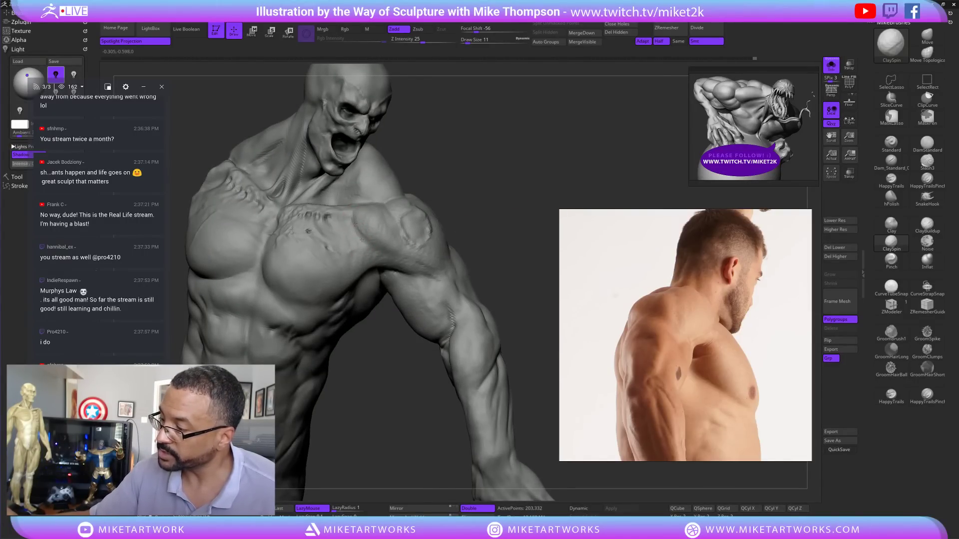
{"action": "mouse_move", "coordinate": [360, 212]}
{"action": "left_mouse_down", "text": "shift"}
{"action": "mouse_move", "coordinate": [376, 243]}
{"action": "mouse_move", "coordinate": [385, 240]}
{"action": "left_mouse_up", "text": "shift"}
{"action": "mouse_move", "coordinate": [476, 182]}
{"action": "left_mouse_down"}
{"action": "mouse_move", "coordinate": [465, 184]}
{"action": "mouse_move", "coordinate": [468, 175]}
{"action": "left_mouse_up"}
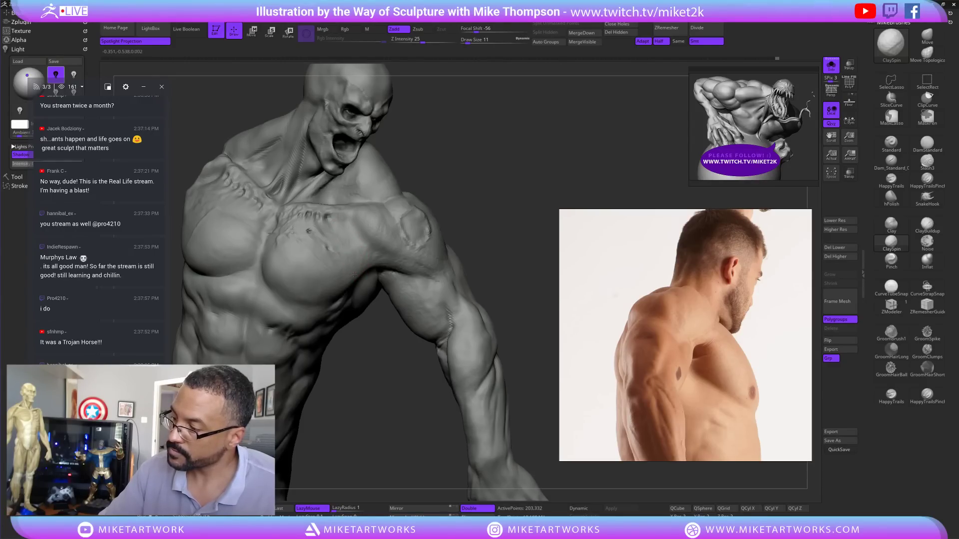
- Define the border between the left deltoid's lower edge and the biceps with ClaySpin strokes
{"action": "mouse_move", "coordinate": [489, 150]}
{"action": "left_mouse_down"}
{"action": "mouse_move", "coordinate": [507, 242]}
{"action": "mouse_move", "coordinate": [378, 238]}
{"action": "left_mouse_up"}
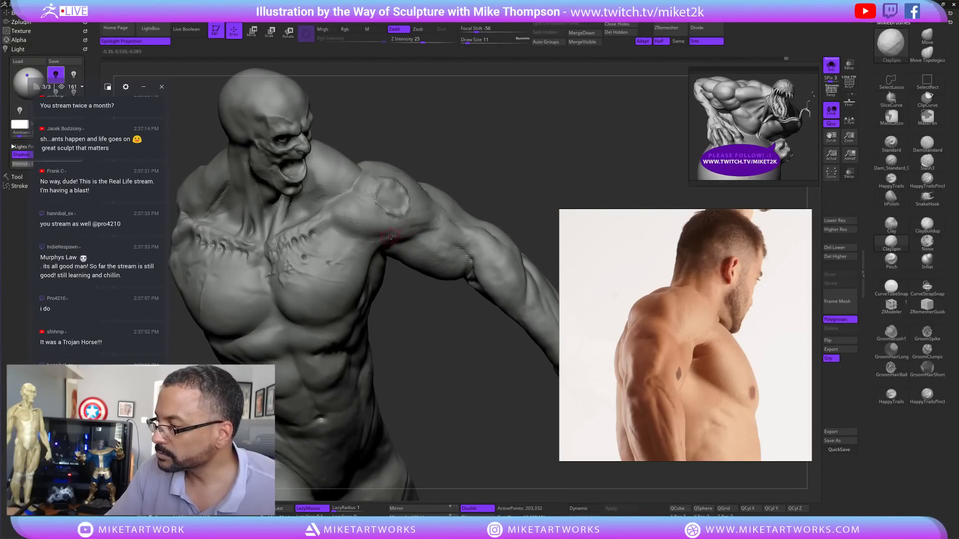
{"action": "left_click_drag", "start_coordinate": [464, 207], "coordinate": [467, 190]}
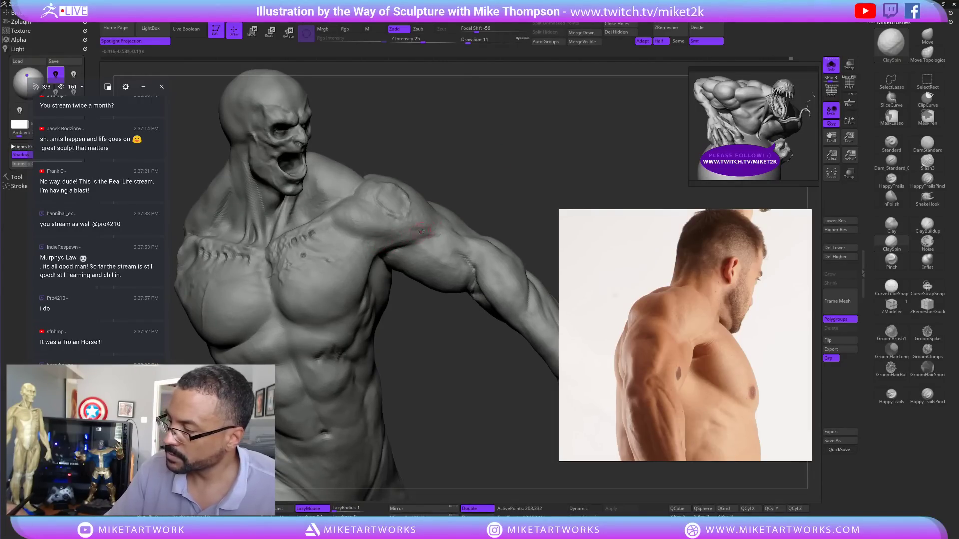
{"action": "left_click_drag", "start_coordinate": [419, 228], "coordinate": [411, 234]}
- Browse the reference board and frame the front-facing sword pose photo closely on the model's chest, shoulder and arm
{"action": "mouse_move", "coordinate": [495, 129]}
{"action": "left_mouse_down"}
{"action": "mouse_move", "coordinate": [487, 405]}
{"action": "mouse_move", "coordinate": [514, 392]}
{"action": "mouse_move", "coordinate": [521, 407]}
{"action": "left_mouse_up"}
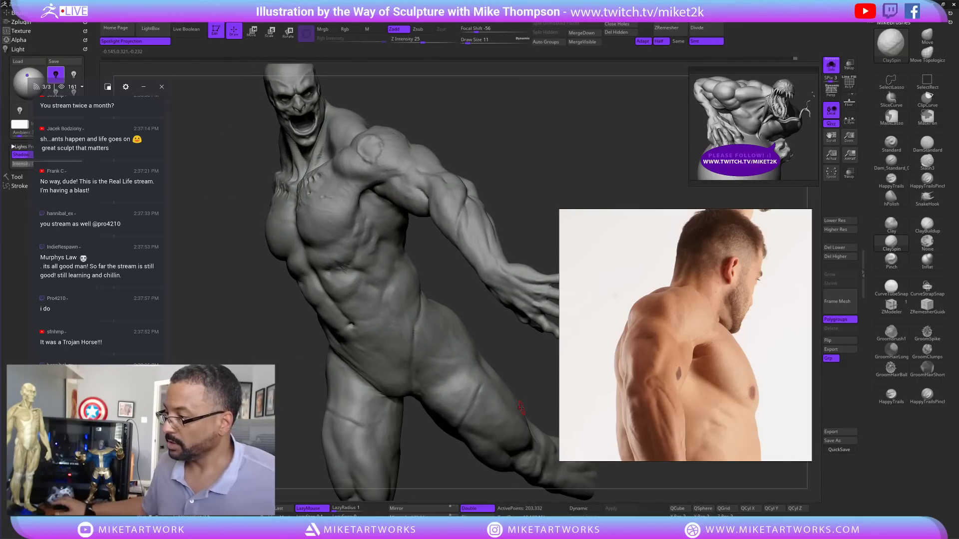
{"action": "scroll", "coordinate": [672, 391], "scroll_direction": "down", "scroll_amount": 7}
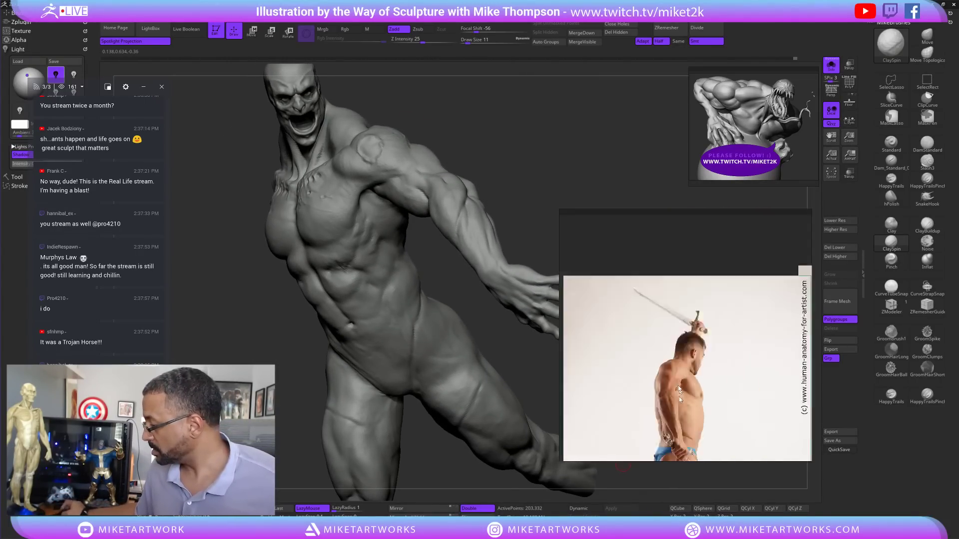
{"action": "middle_click_drag", "start_coordinate": [670, 364], "coordinate": [569, 302]}
{"action": "mouse_move", "coordinate": [656, 341]}
{"action": "middle_mouse_down"}
{"action": "mouse_move", "coordinate": [622, 319]}
{"action": "mouse_move", "coordinate": [616, 286]}
{"action": "middle_mouse_up"}
{"action": "mouse_move", "coordinate": [670, 302]}
{"action": "middle_mouse_down"}
{"action": "mouse_move", "coordinate": [628, 315]}
{"action": "mouse_move", "coordinate": [623, 300]}
{"action": "middle_mouse_up"}
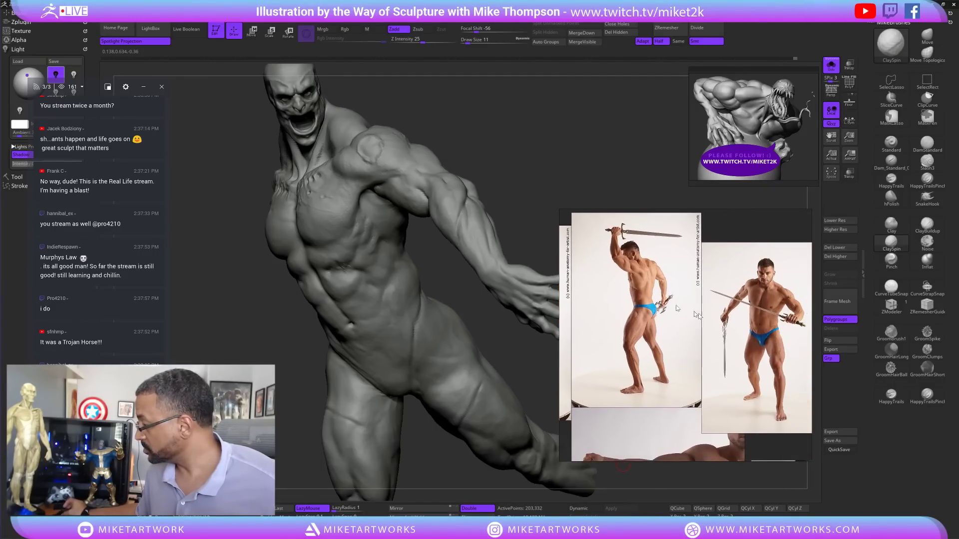
{"action": "middle_click_drag", "start_coordinate": [703, 316], "coordinate": [655, 309]}
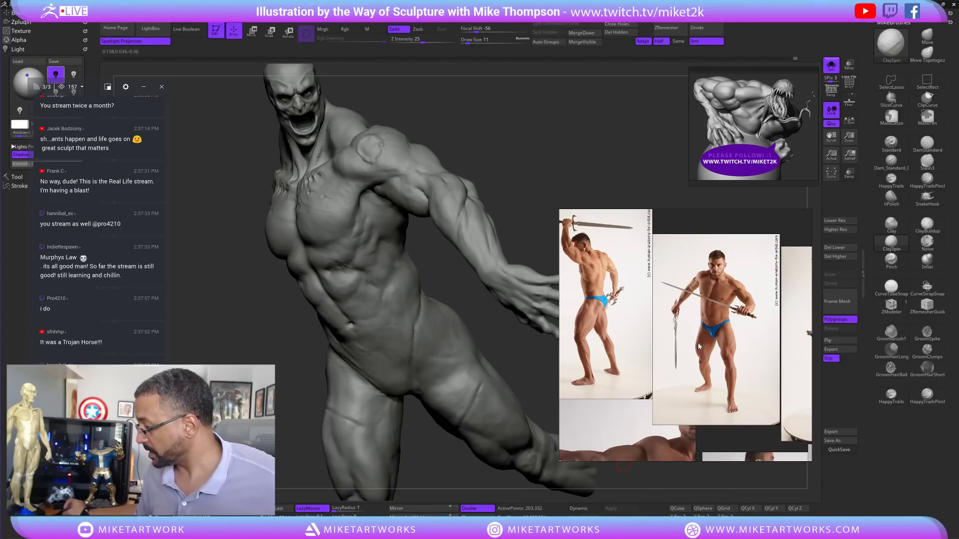
{"action": "middle_click_drag", "start_coordinate": [694, 344], "coordinate": [669, 342]}
{"action": "middle_click_drag", "start_coordinate": [724, 327], "coordinate": [667, 340]}
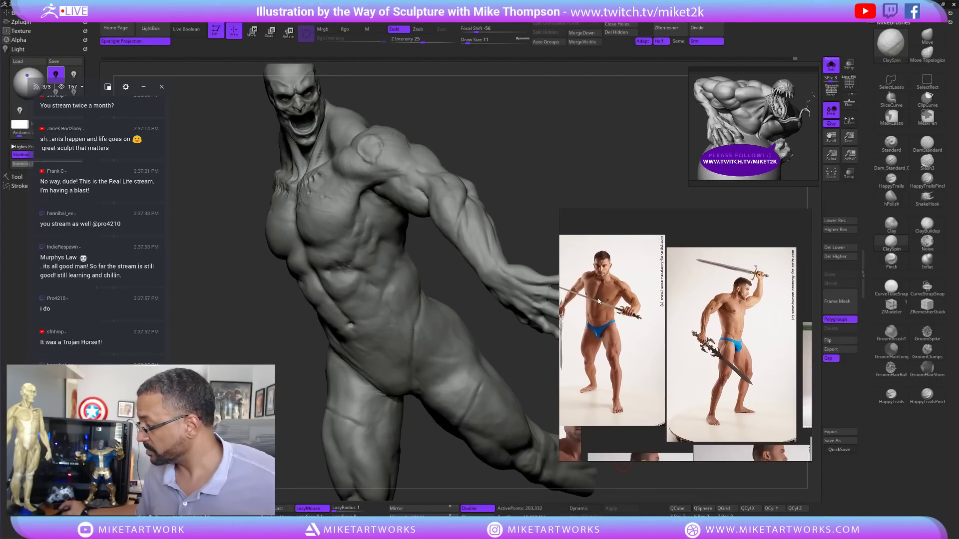
{"action": "scroll", "coordinate": [605, 357], "scroll_direction": "up", "scroll_amount": 4}
{"action": "scroll", "coordinate": [605, 354], "scroll_direction": "up", "scroll_amount": 5}
{"action": "middle_click_drag", "start_coordinate": [670, 250], "coordinate": [714, 439]}
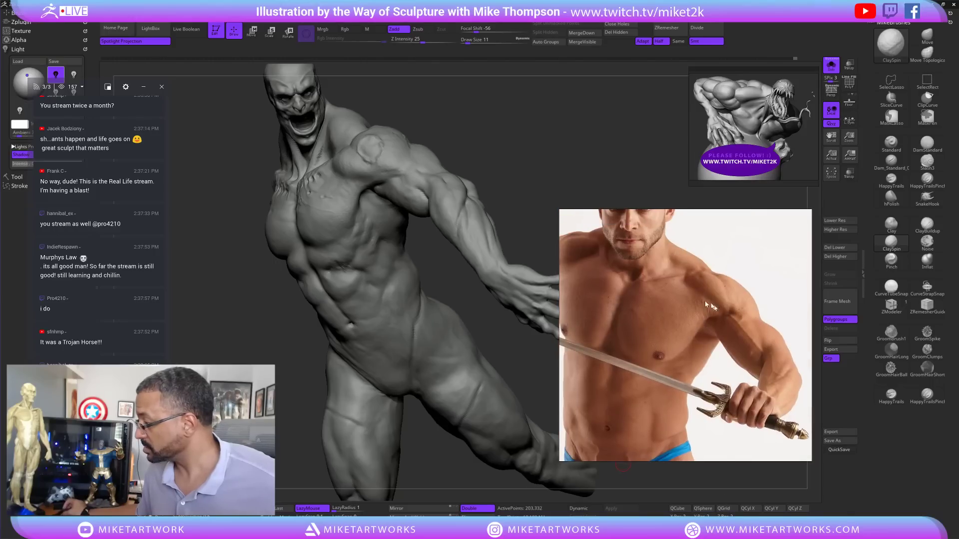
{"action": "mouse_move", "coordinate": [693, 327]}
{"action": "middle_mouse_down"}
{"action": "mouse_move", "coordinate": [683, 352]}
{"action": "mouse_move", "coordinate": [685, 322]}
{"action": "middle_mouse_up"}
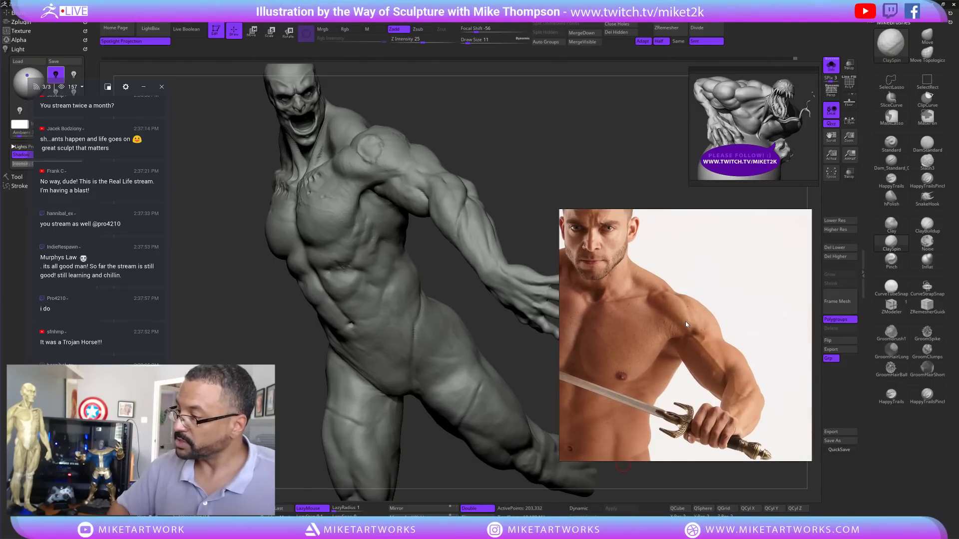
- Refine the trapezius and collarbone area between the neck and left shoulder with ClaySpin strokes
{"action": "left_click_drag", "start_coordinate": [535, 118], "coordinate": [522, 248]}
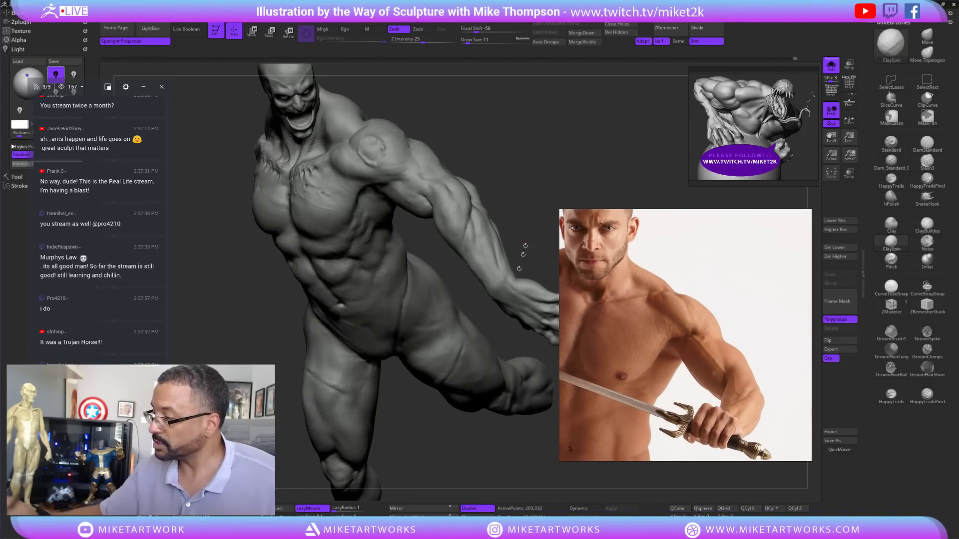
{"action": "left_click_drag", "start_coordinate": [479, 482], "coordinate": [440, 514], "text": "alt"}
{"action": "mouse_move", "coordinate": [458, 263]}
{"action": "left_mouse_down", "text": "alt"}
{"action": "mouse_move", "coordinate": [524, 370]}
{"action": "mouse_move", "coordinate": [514, 429]}
{"action": "left_mouse_up", "text": "alt"}
{"action": "left_click_drag", "start_coordinate": [488, 299], "coordinate": [503, 320]}
{"action": "left_click_drag", "start_coordinate": [449, 331], "coordinate": [450, 291]}
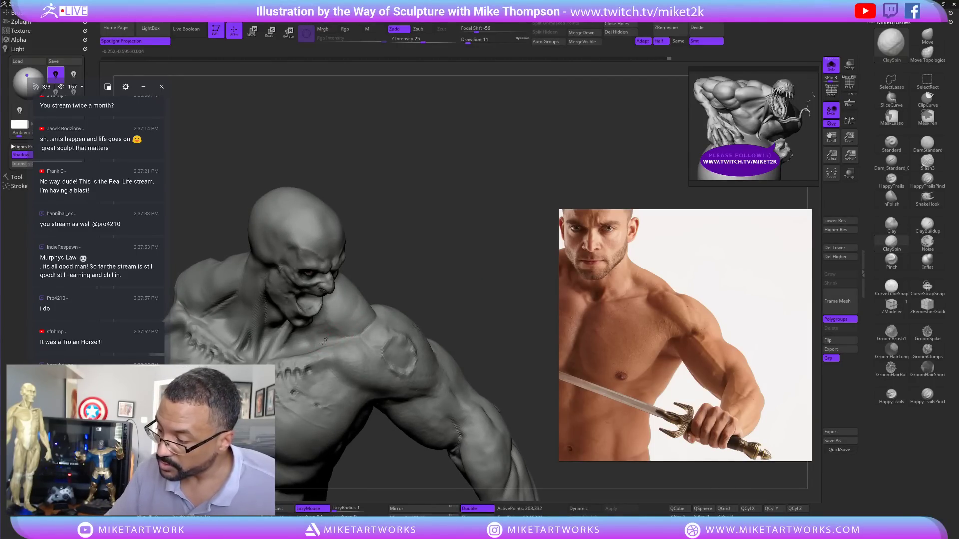
{"action": "left_click_drag", "start_coordinate": [331, 336], "coordinate": [333, 331]}
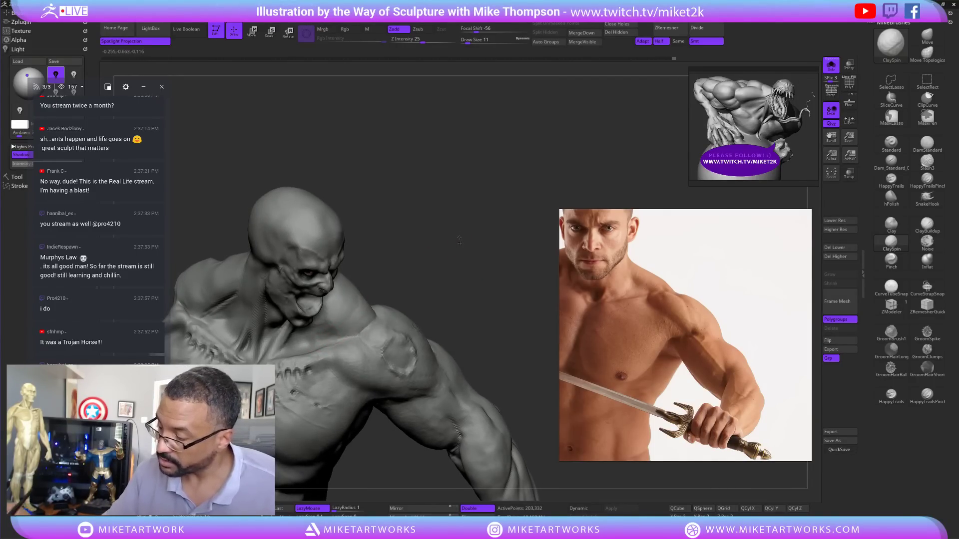
{"action": "left_click_drag", "start_coordinate": [361, 280], "coordinate": [360, 244]}
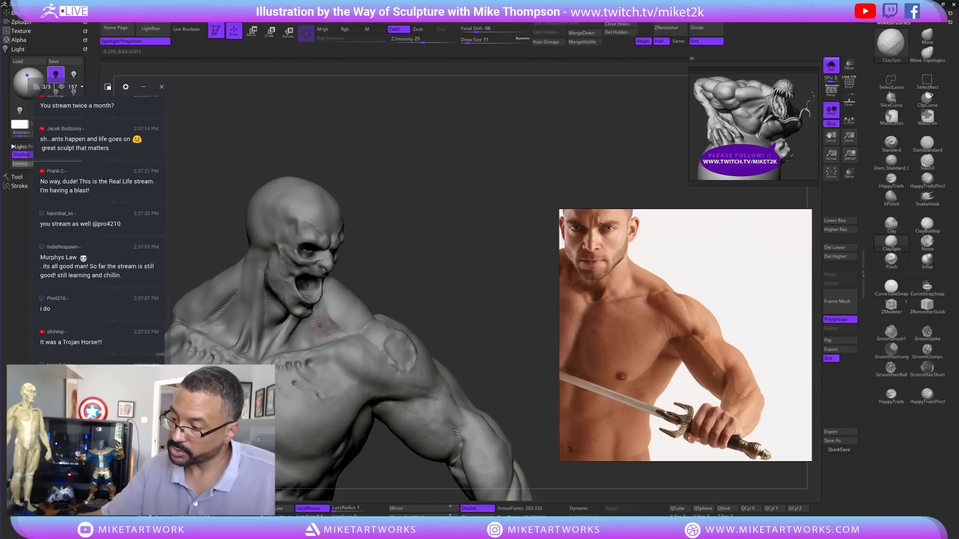
{"action": "left_click_drag", "start_coordinate": [421, 273], "coordinate": [443, 295]}
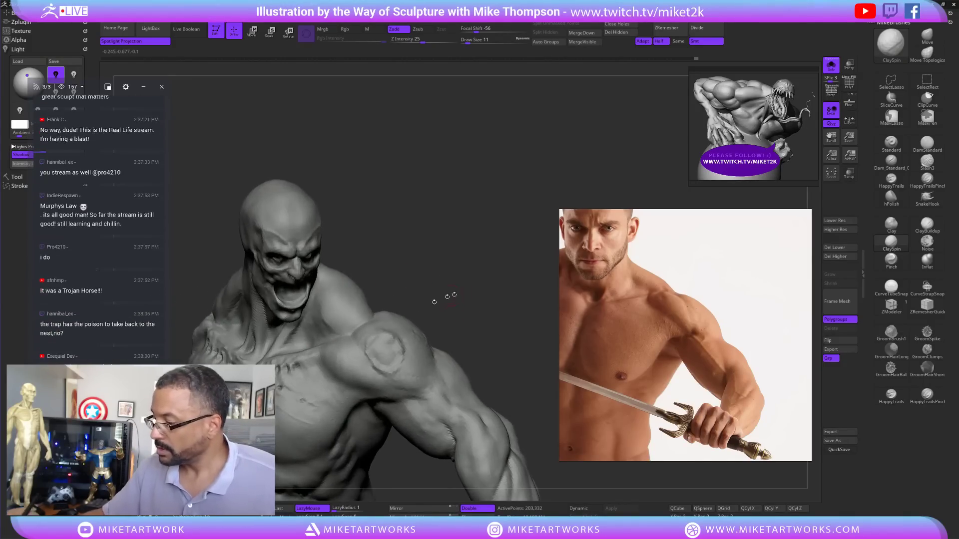
{"action": "mouse_move", "coordinate": [388, 229]}
{"action": "left_mouse_down"}
{"action": "mouse_move", "coordinate": [403, 231]}
{"action": "mouse_move", "coordinate": [350, 309]}
{"action": "left_mouse_up"}
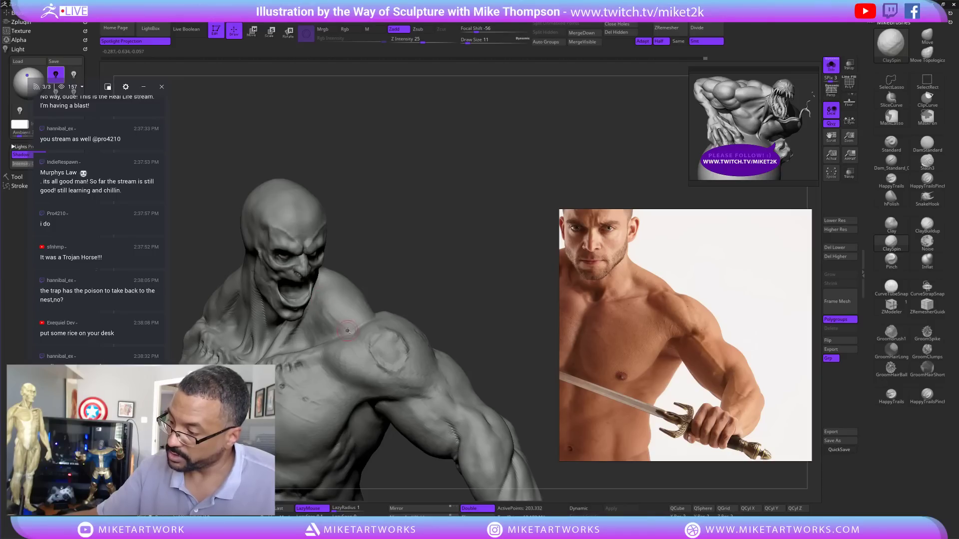
{"action": "left_click_drag", "start_coordinate": [422, 231], "coordinate": [398, 273]}
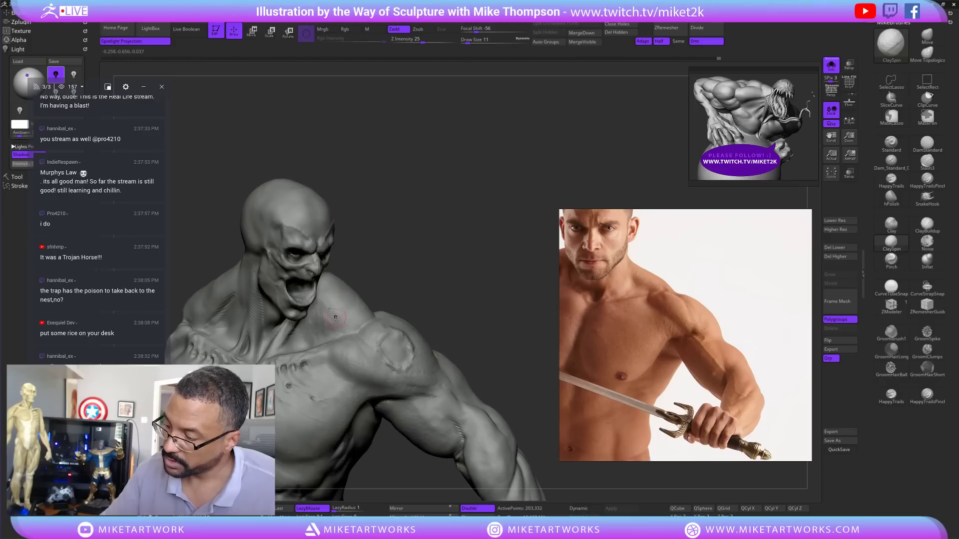
{"action": "key", "text": "shift"}
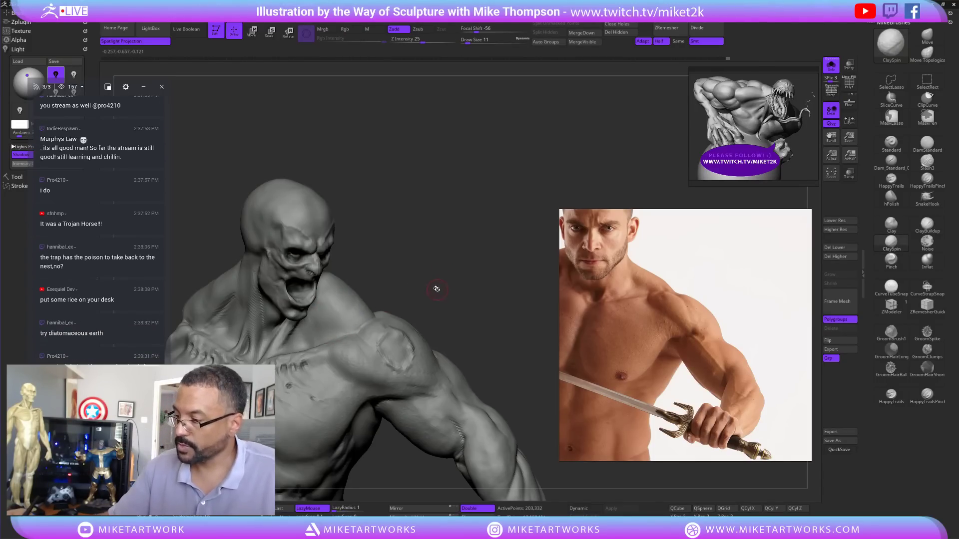
{"action": "left_click_drag", "start_coordinate": [432, 284], "coordinate": [419, 300]}
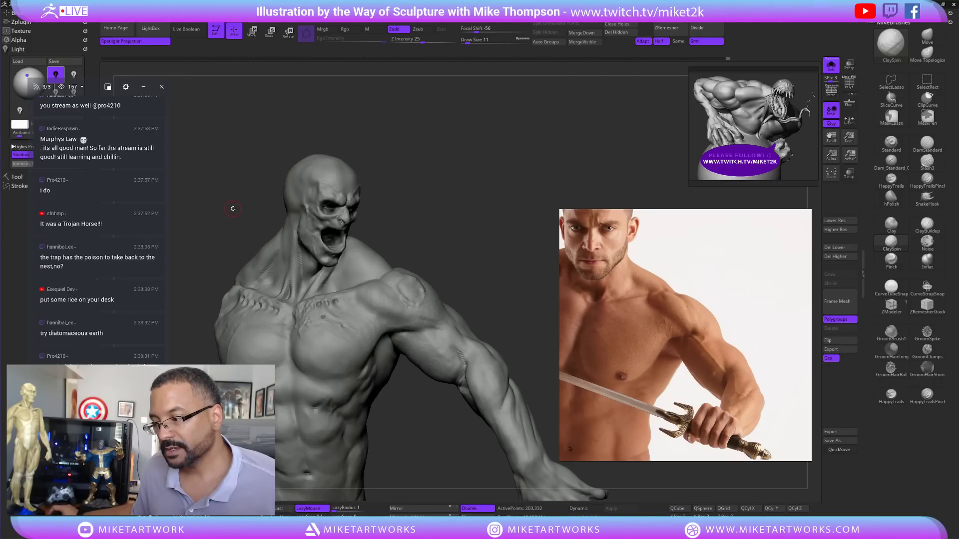
{"action": "left_click_drag", "start_coordinate": [233, 208], "coordinate": [228, 203]}
{"action": "mouse_move", "coordinate": [407, 157]}
{"action": "left_mouse_down"}
{"action": "mouse_move", "coordinate": [387, 154]}
{"action": "mouse_move", "coordinate": [422, 163]}
{"action": "mouse_move", "coordinate": [422, 200]}
{"action": "mouse_move", "coordinate": [410, 212]}
{"action": "left_mouse_up"}
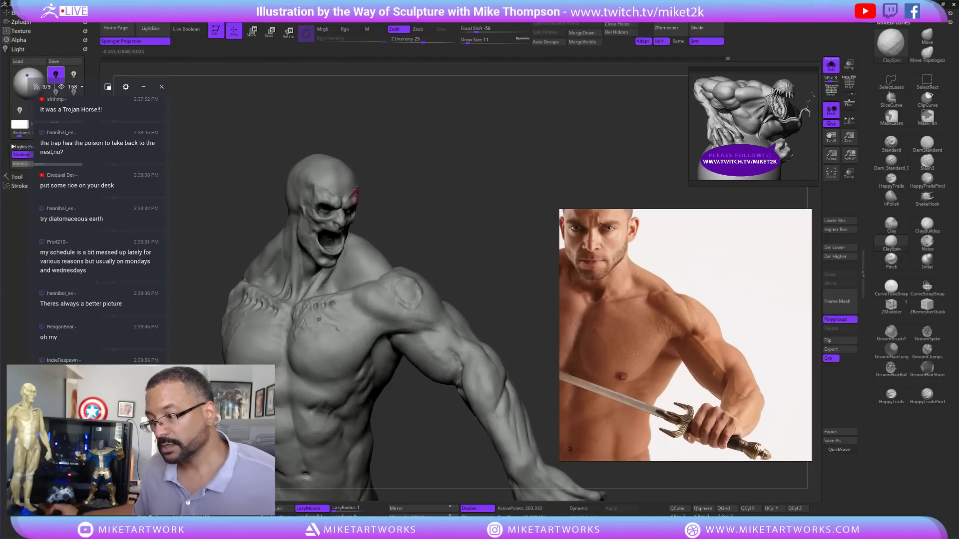
{"action": "left_click_drag", "start_coordinate": [373, 177], "coordinate": [395, 188]}
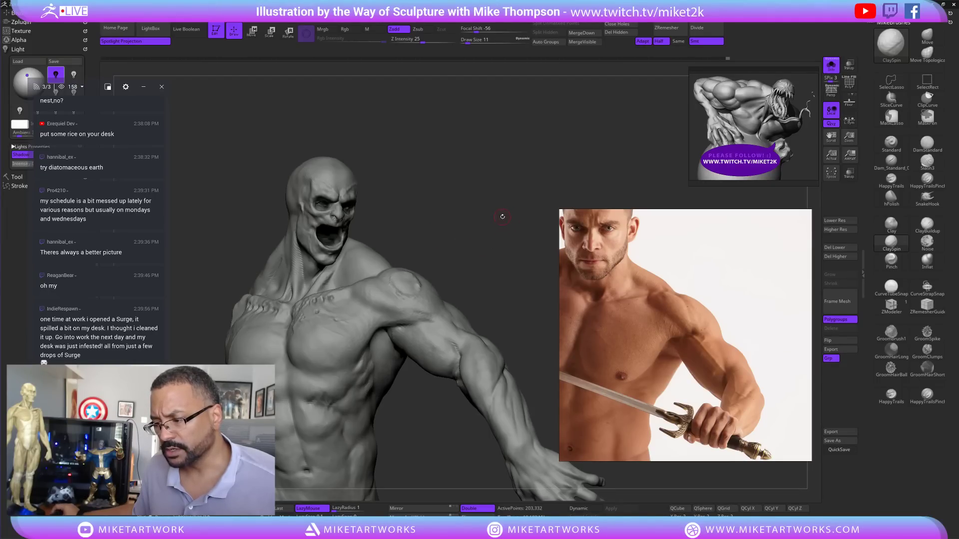
{"action": "left_click_drag", "start_coordinate": [501, 216], "coordinate": [497, 217]}
{"action": "mouse_move", "coordinate": [486, 221]}
{"action": "left_mouse_down"}
{"action": "mouse_move", "coordinate": [488, 274]}
{"action": "mouse_move", "coordinate": [479, 266]}
{"action": "mouse_move", "coordinate": [495, 234]}
{"action": "left_mouse_up"}
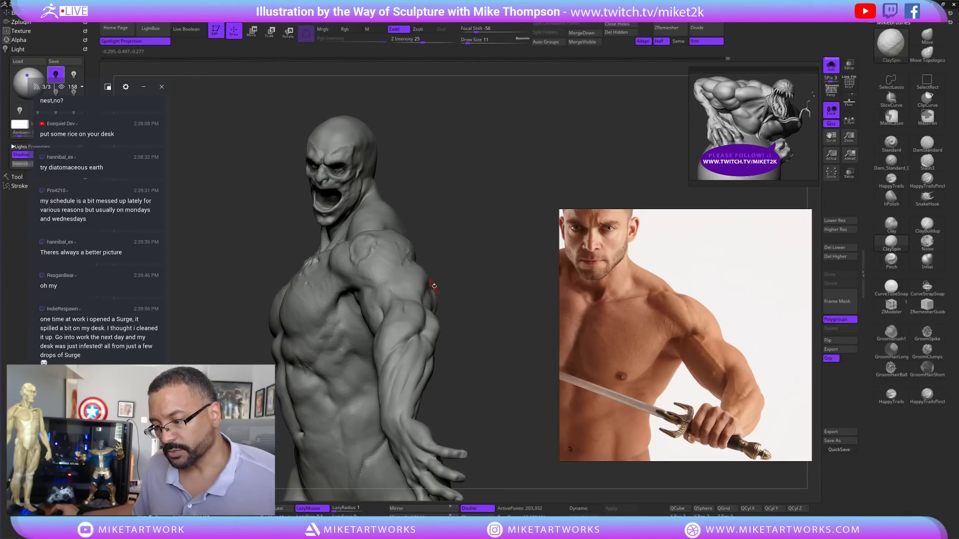
- Build up the front of the left deltoid below the round shoulder detail with ClaySpin and smooth it
{"action": "mouse_move", "coordinate": [470, 253]}
{"action": "left_mouse_down"}
{"action": "mouse_move", "coordinate": [492, 240]}
{"action": "mouse_move", "coordinate": [424, 257]}
{"action": "left_mouse_up"}
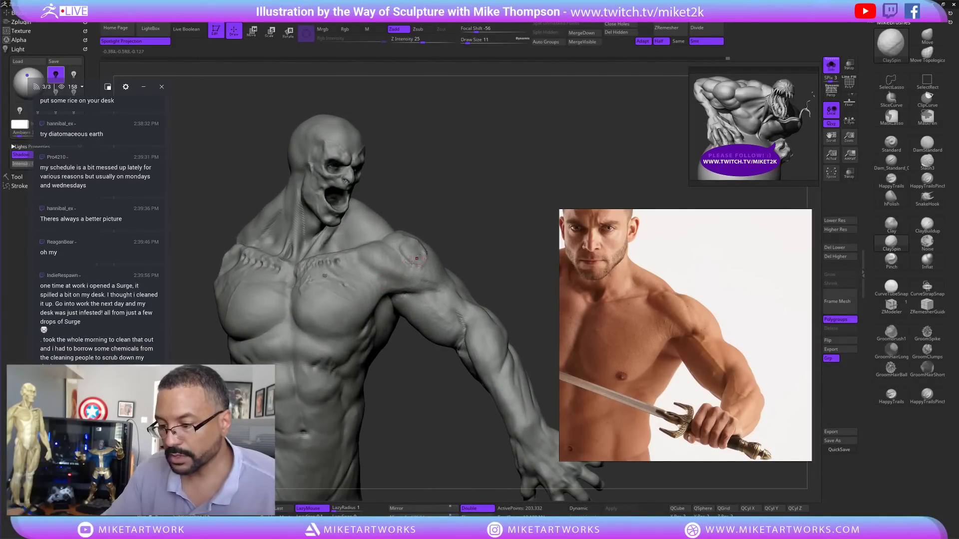
{"action": "left_click_drag", "start_coordinate": [477, 219], "coordinate": [480, 209]}
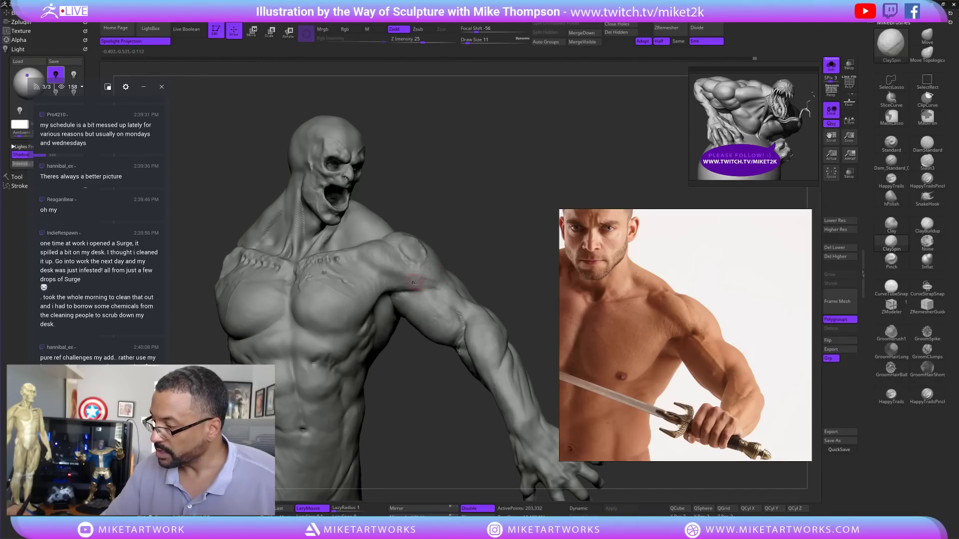
{"action": "left_click_drag", "start_coordinate": [493, 214], "coordinate": [481, 221]}
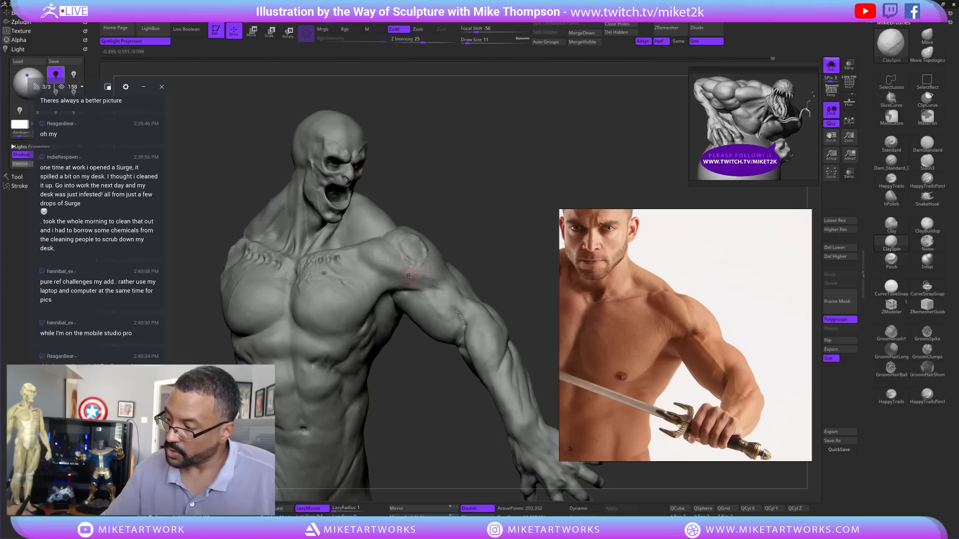
{"action": "left_click_drag", "start_coordinate": [423, 264], "coordinate": [426, 280], "text": "shift"}
{"action": "left_click_drag", "start_coordinate": [467, 248], "coordinate": [498, 216]}
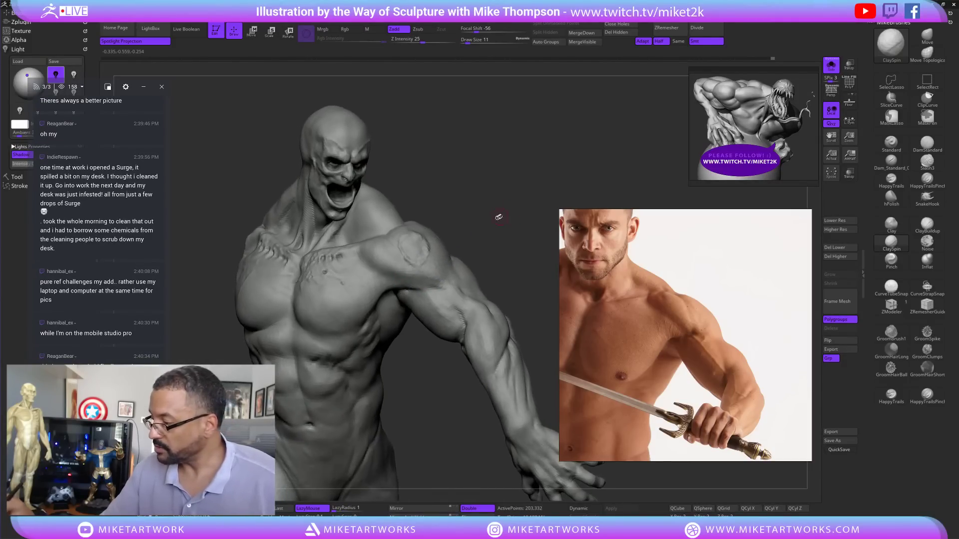
{"action": "left_click_drag", "start_coordinate": [438, 281], "coordinate": [422, 276], "text": "shift"}
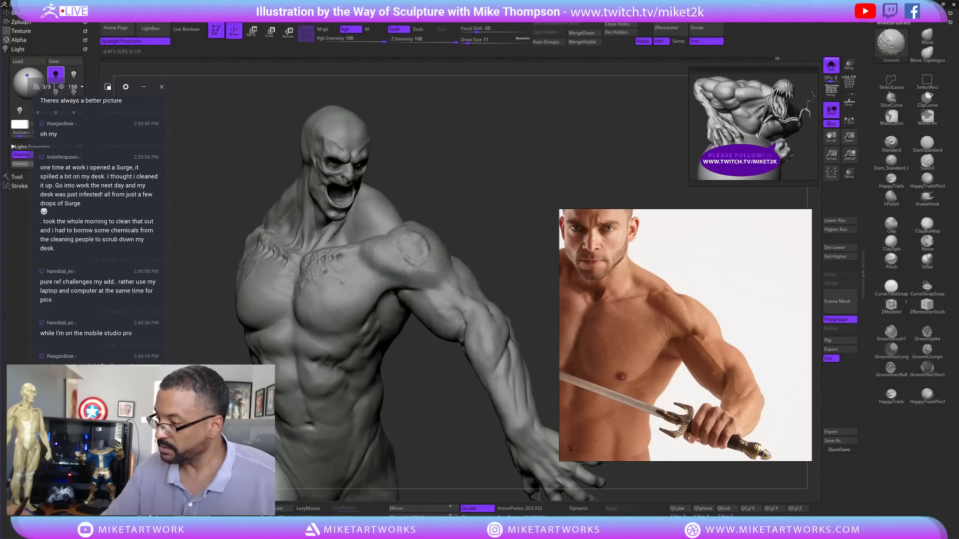
- Refine the left deltoid's lower front edge above the biceps, alternating ClaySpin and Smooth
{"action": "mouse_move", "coordinate": [504, 209]}
{"action": "left_mouse_down"}
{"action": "mouse_move", "coordinate": [518, 191]}
{"action": "mouse_move", "coordinate": [499, 220]}
{"action": "mouse_move", "coordinate": [489, 224]}
{"action": "mouse_move", "coordinate": [491, 214]}
{"action": "left_mouse_up"}
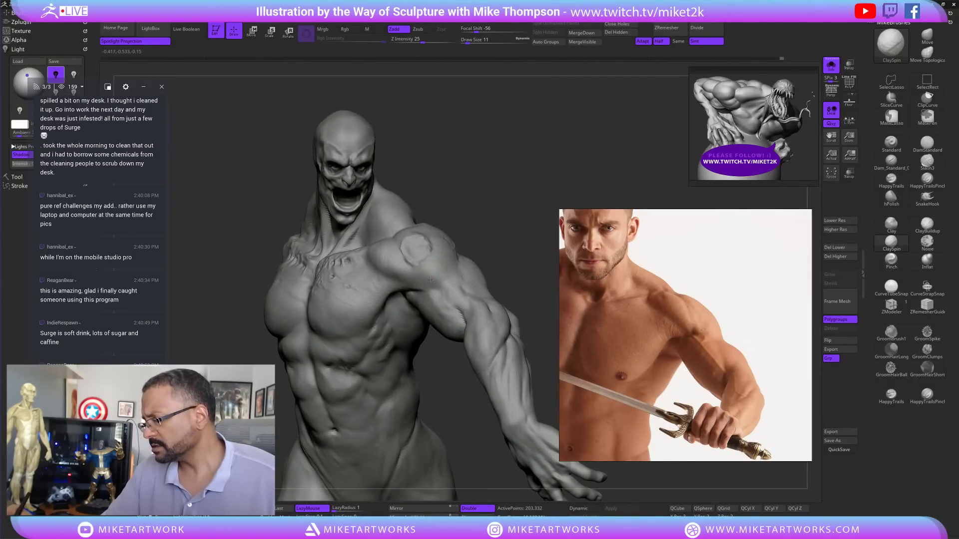
{"action": "mouse_move", "coordinate": [430, 279]}
{"action": "left_mouse_down"}
{"action": "mouse_move", "coordinate": [434, 265]}
{"action": "mouse_move", "coordinate": [427, 284]}
{"action": "left_mouse_up"}
{"action": "mouse_move", "coordinate": [487, 221]}
{"action": "left_mouse_down"}
{"action": "mouse_move", "coordinate": [507, 208]}
{"action": "mouse_move", "coordinate": [488, 232]}
{"action": "left_mouse_up"}
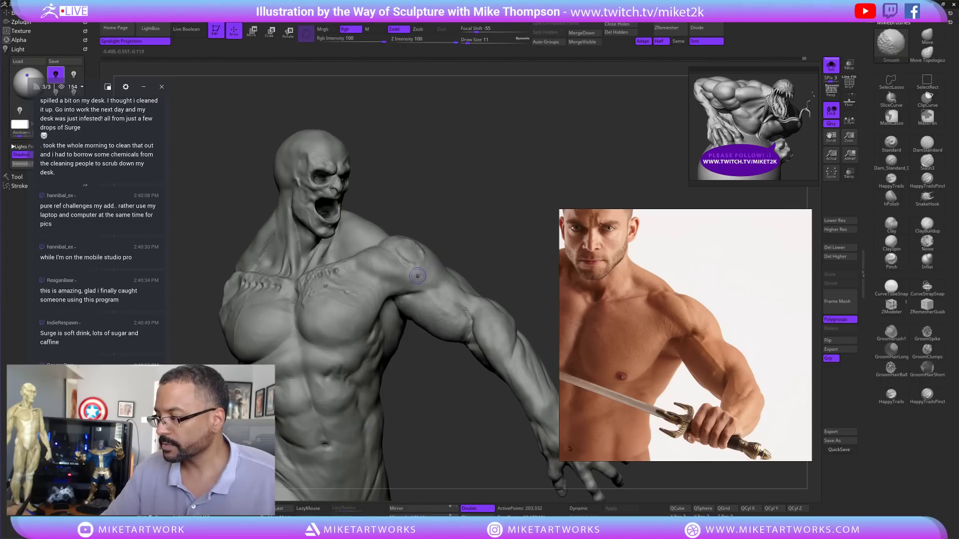
{"action": "left_click_drag", "start_coordinate": [418, 279], "coordinate": [421, 277], "text": "shift"}
{"action": "mouse_move", "coordinate": [500, 227]}
{"action": "left_mouse_down"}
{"action": "mouse_move", "coordinate": [523, 208]}
{"action": "mouse_move", "coordinate": [511, 203]}
{"action": "left_mouse_up"}
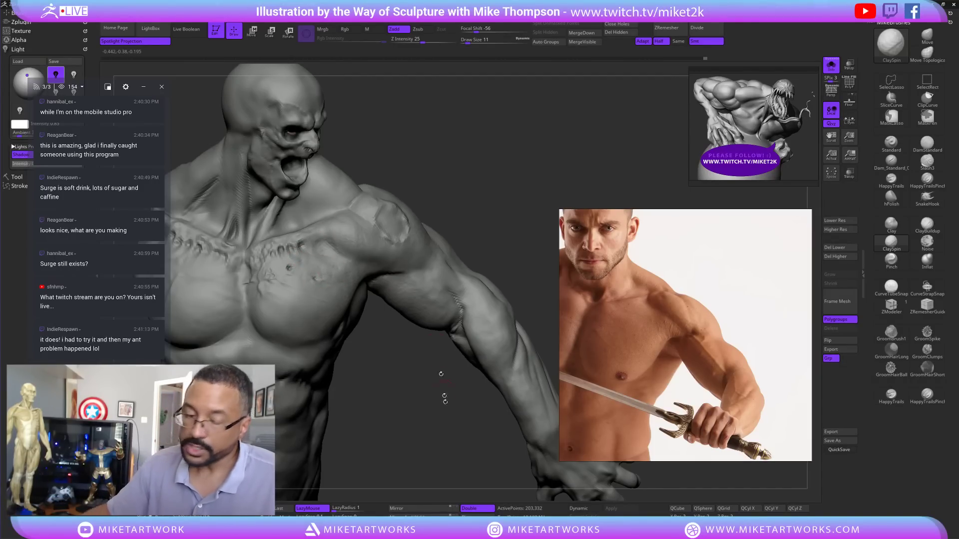
- Sculpt the upper outer area of the left pectoral beneath the collarbone with ClaySpin
{"action": "mouse_move", "coordinate": [461, 425]}
{"action": "left_mouse_down"}
{"action": "mouse_move", "coordinate": [461, 455]}
{"action": "mouse_move", "coordinate": [473, 460]}
{"action": "mouse_move", "coordinate": [494, 426]}
{"action": "mouse_move", "coordinate": [474, 395]}
{"action": "left_mouse_up"}
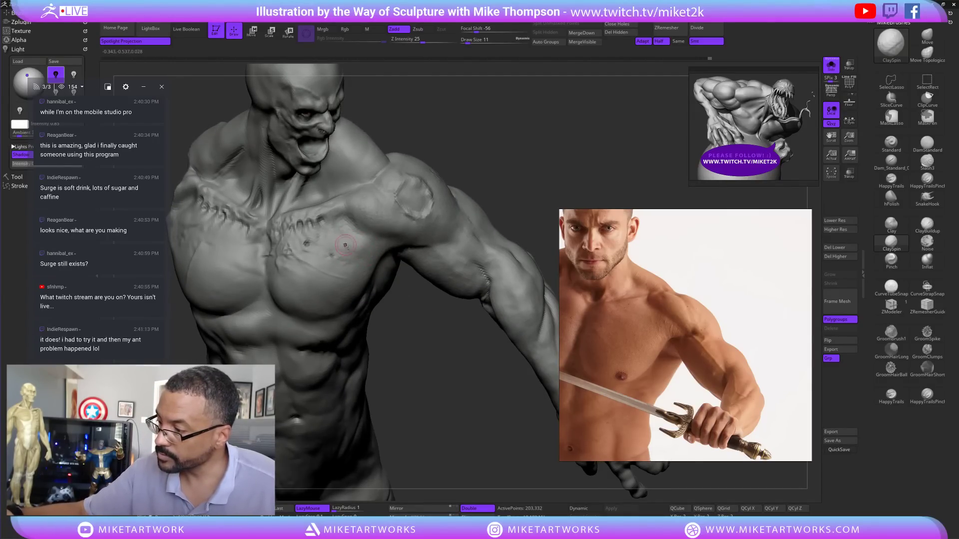
{"action": "mouse_move", "coordinate": [470, 387]}
{"action": "left_mouse_down"}
{"action": "mouse_move", "coordinate": [484, 451]}
{"action": "mouse_move", "coordinate": [549, 448]}
{"action": "left_mouse_up"}
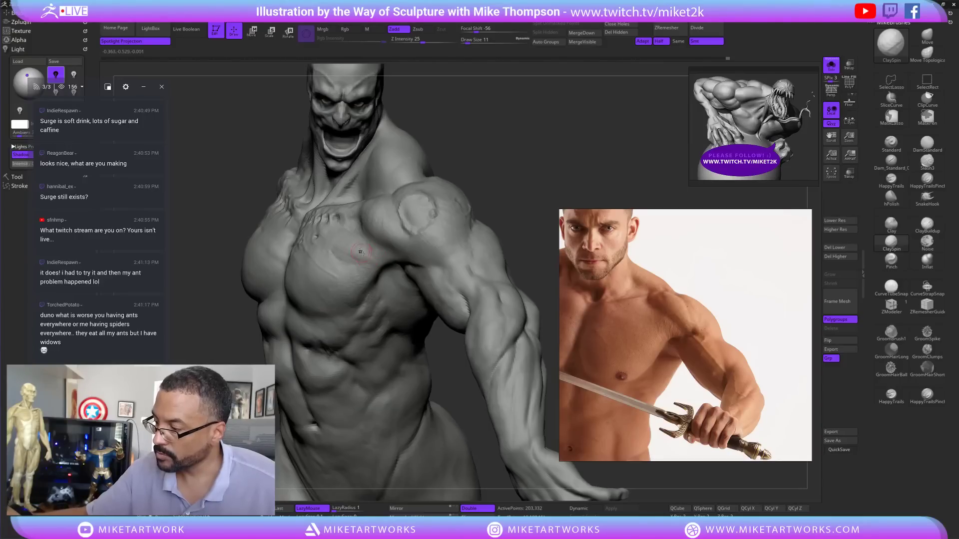
{"action": "left_click_drag", "start_coordinate": [471, 162], "coordinate": [470, 151]}
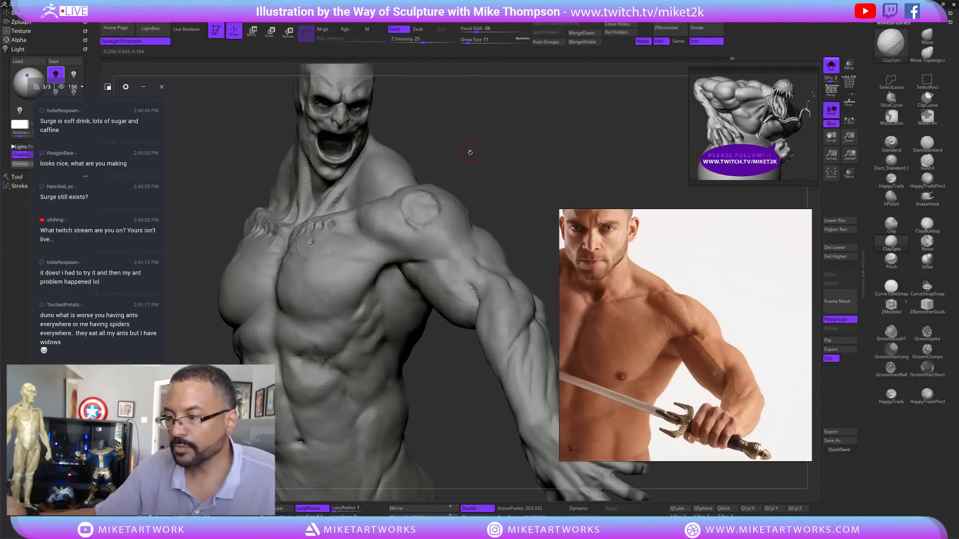
{"action": "left_click_drag", "start_coordinate": [595, 163], "coordinate": [630, 153]}
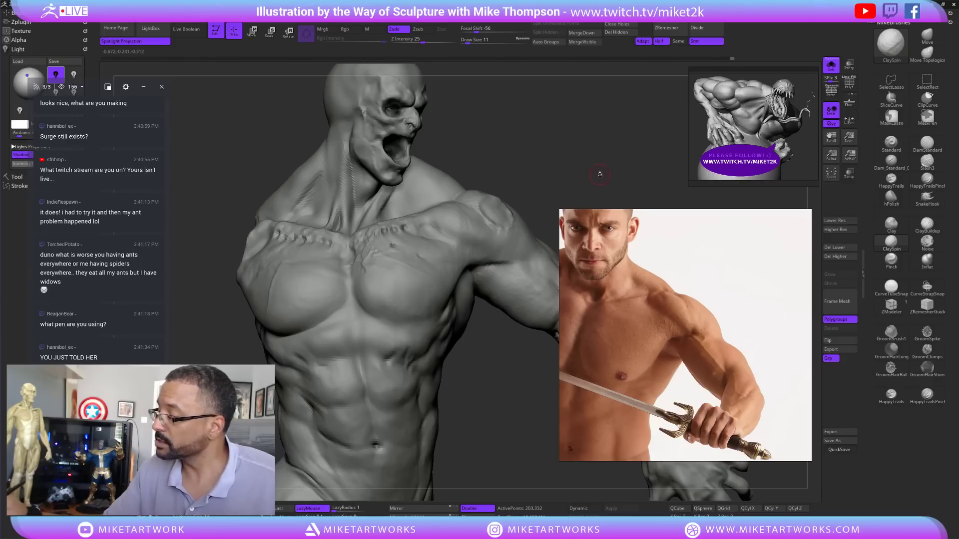
- Reshape the left shoulder and upper outer chest with the Move brush at draw size 48
{"action": "left_click_drag", "start_coordinate": [599, 174], "coordinate": [536, 183]}
{"action": "key", "text": "b"}
{"action": "key", "text": "m"}
{"action": "key", "text": "v"}
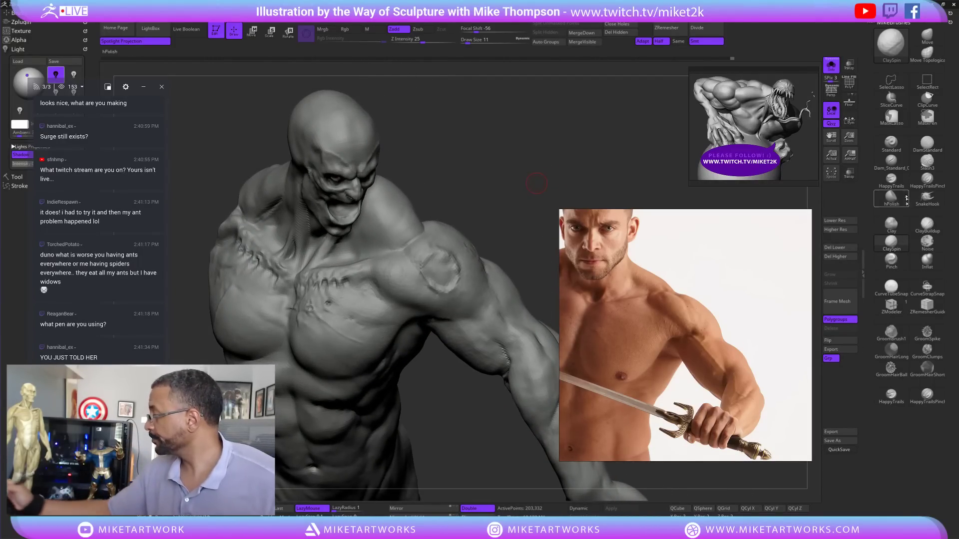
{"action": "key", "text": "s"}
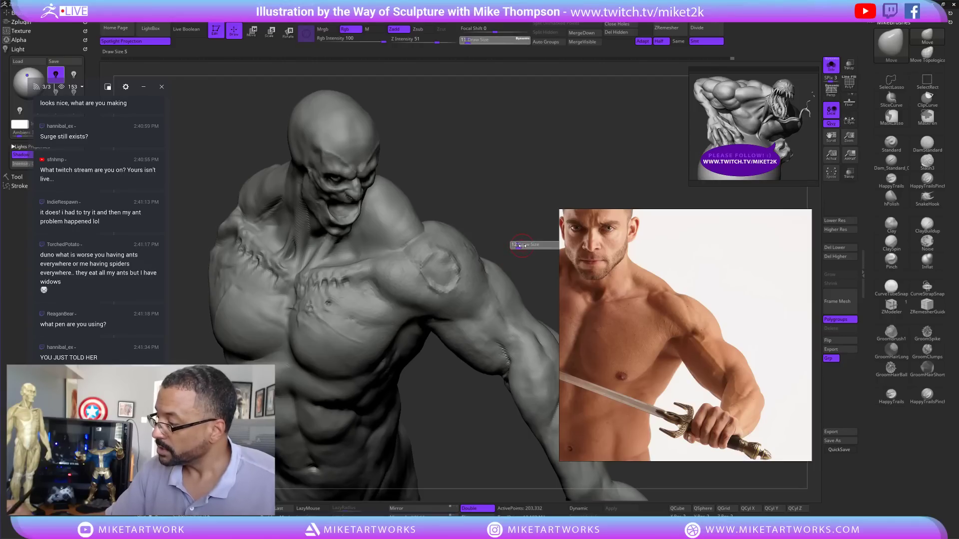
{"action": "key", "text": "s"}
{"action": "left_click_drag", "start_coordinate": [518, 247], "coordinate": [520, 246]}
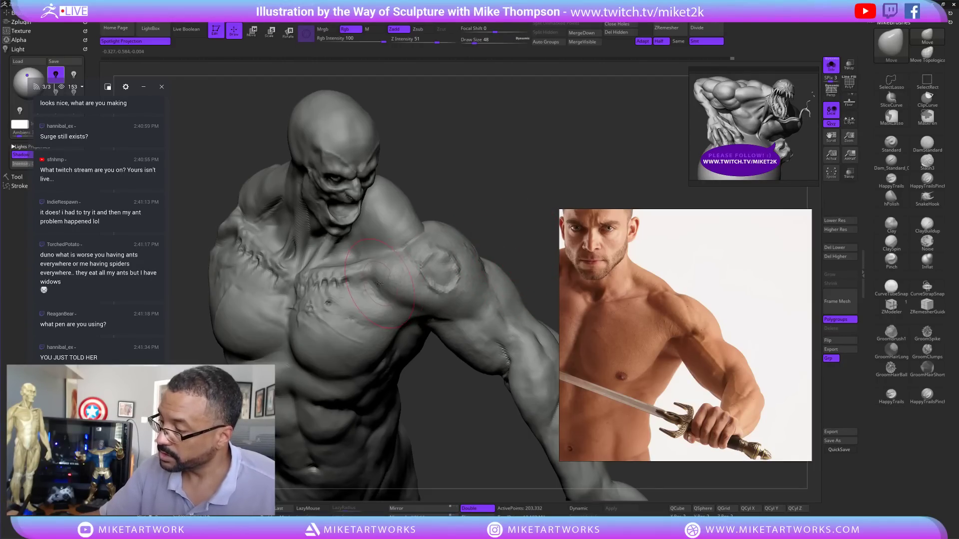
{"action": "mouse_move", "coordinate": [517, 206]}
{"action": "left_mouse_down"}
{"action": "mouse_move", "coordinate": [512, 144]}
{"action": "mouse_move", "coordinate": [464, 152]}
{"action": "mouse_move", "coordinate": [517, 163]}
{"action": "mouse_move", "coordinate": [479, 198]}
{"action": "mouse_move", "coordinate": [553, 179]}
{"action": "mouse_move", "coordinate": [514, 220]}
{"action": "mouse_move", "coordinate": [438, 247]}
{"action": "mouse_move", "coordinate": [469, 228]}
{"action": "left_mouse_up"}
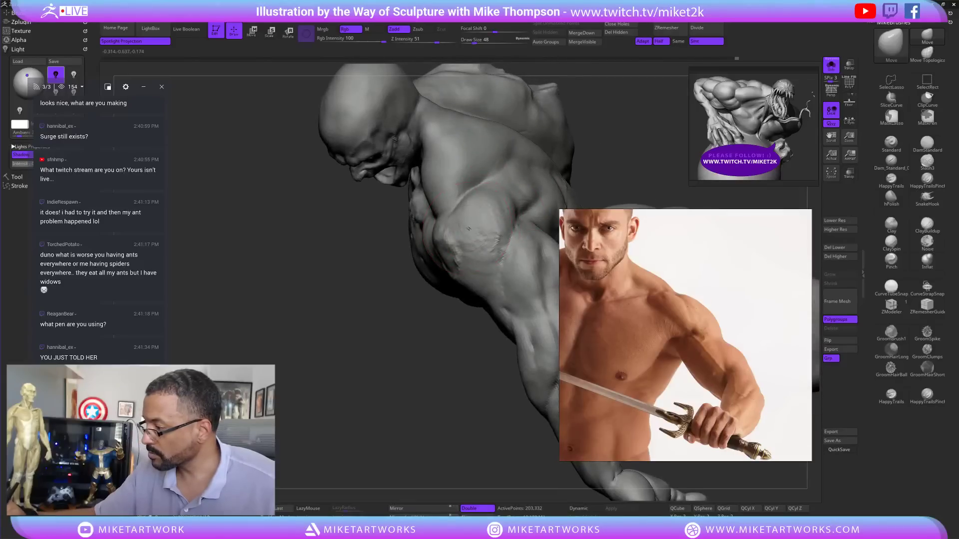
- Adjust the side and rear mass of the left deltoid with the Move brush and reduce the draw size to 30
{"action": "mouse_move", "coordinate": [586, 141]}
{"action": "left_mouse_down"}
{"action": "mouse_move", "coordinate": [562, 170]}
{"action": "mouse_move", "coordinate": [577, 170]}
{"action": "mouse_move", "coordinate": [558, 170]}
{"action": "mouse_move", "coordinate": [480, 245]}
{"action": "left_mouse_up"}
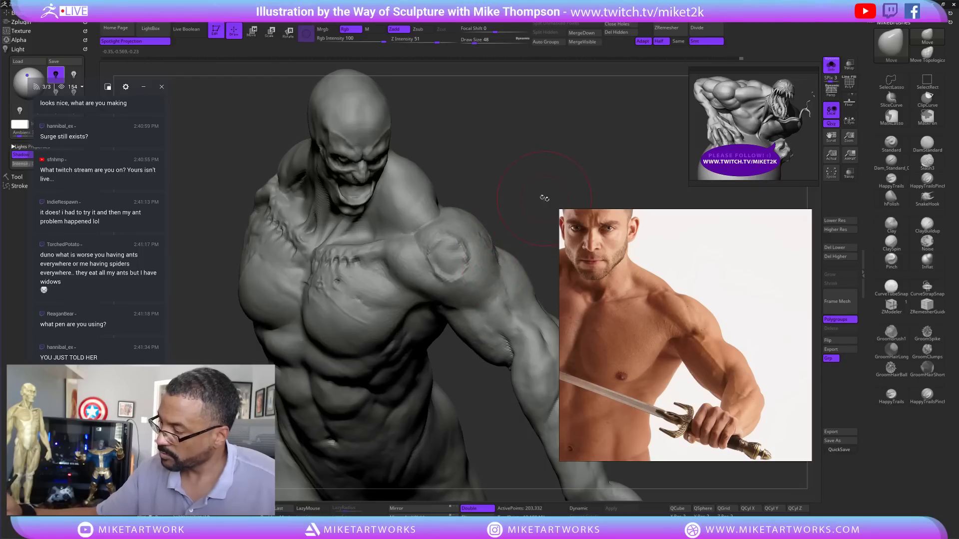
{"action": "mouse_move", "coordinate": [544, 197]}
{"action": "left_mouse_down"}
{"action": "mouse_move", "coordinate": [554, 150]}
{"action": "mouse_move", "coordinate": [533, 237]}
{"action": "mouse_move", "coordinate": [522, 215]}
{"action": "left_mouse_up"}
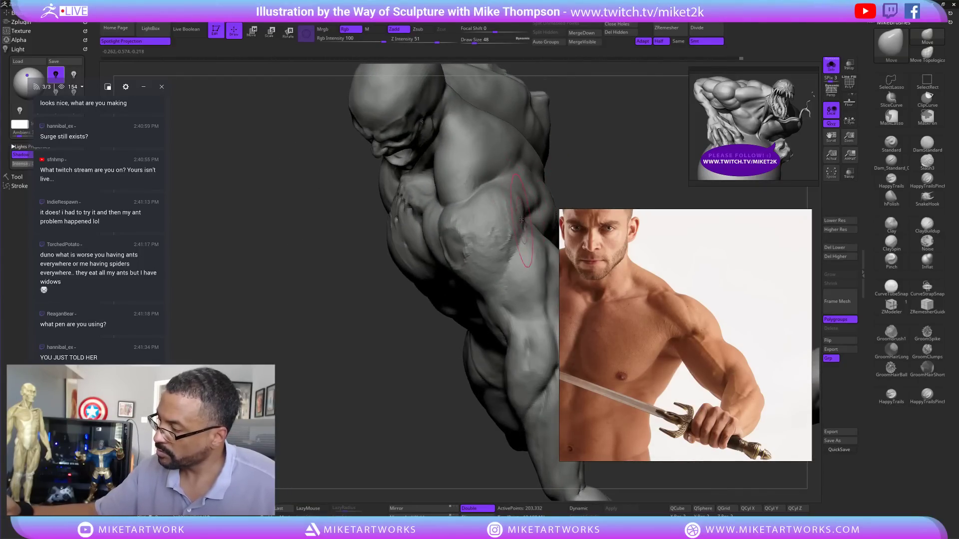
{"action": "mouse_move", "coordinate": [444, 424]}
{"action": "left_mouse_down"}
{"action": "mouse_move", "coordinate": [509, 324]}
{"action": "mouse_move", "coordinate": [492, 322]}
{"action": "left_mouse_up"}
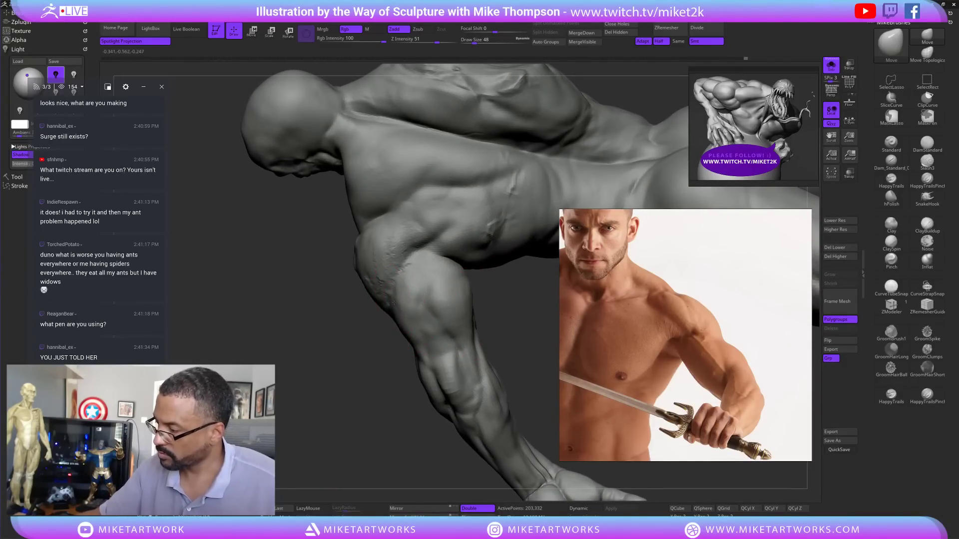
{"action": "mouse_move", "coordinate": [407, 454]}
{"action": "left_mouse_down"}
{"action": "mouse_move", "coordinate": [452, 305]}
{"action": "mouse_move", "coordinate": [471, 269]}
{"action": "mouse_move", "coordinate": [486, 295]}
{"action": "mouse_move", "coordinate": [498, 262]}
{"action": "mouse_move", "coordinate": [479, 280]}
{"action": "left_mouse_up"}
{"action": "key", "text": "s"}
{"action": "left_click", "coordinate": [478, 275]}
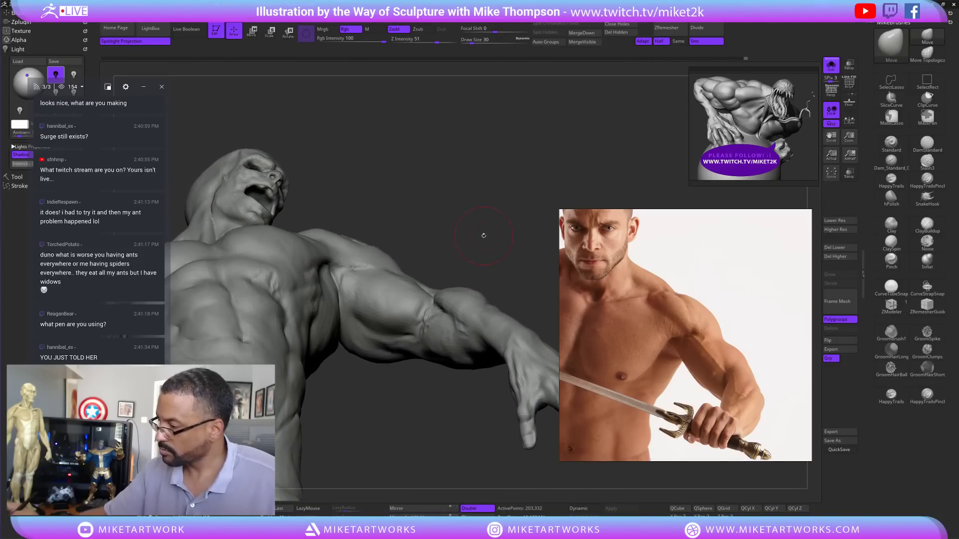
- Carve the separation between the left deltoid and upper arm muscles using DamStandard at draw size 17 with LazyRadius 20
{"action": "left_click", "coordinate": [926, 145]}
{"action": "left_click_drag", "start_coordinate": [483, 232], "coordinate": [474, 232]}
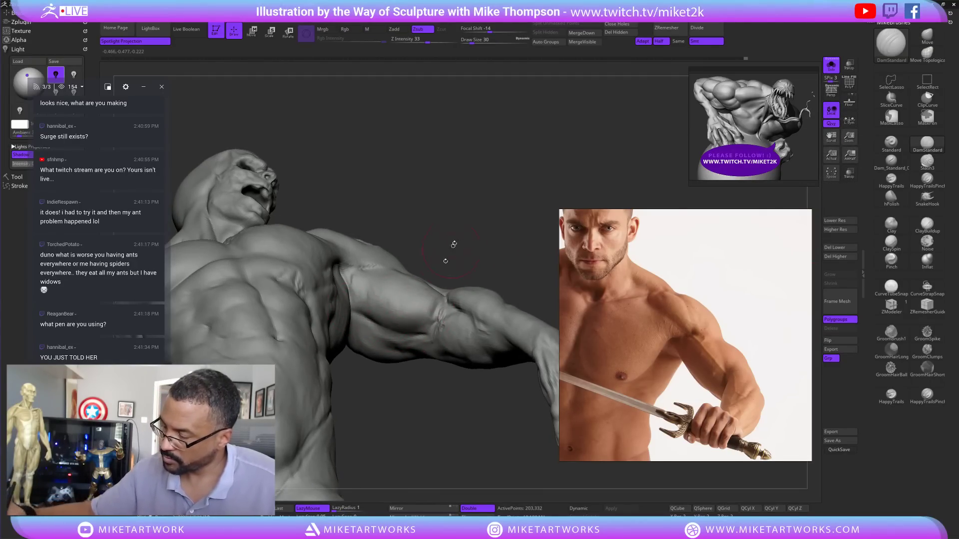
{"action": "mouse_move", "coordinate": [452, 245]}
{"action": "left_mouse_down"}
{"action": "mouse_move", "coordinate": [498, 208]}
{"action": "mouse_move", "coordinate": [390, 319]}
{"action": "left_mouse_up"}
{"action": "mouse_move", "coordinate": [498, 210]}
{"action": "left_mouse_down"}
{"action": "mouse_move", "coordinate": [517, 281]}
{"action": "mouse_move", "coordinate": [531, 235]}
{"action": "mouse_move", "coordinate": [494, 247]}
{"action": "left_mouse_up"}
{"action": "key", "text": "s"}
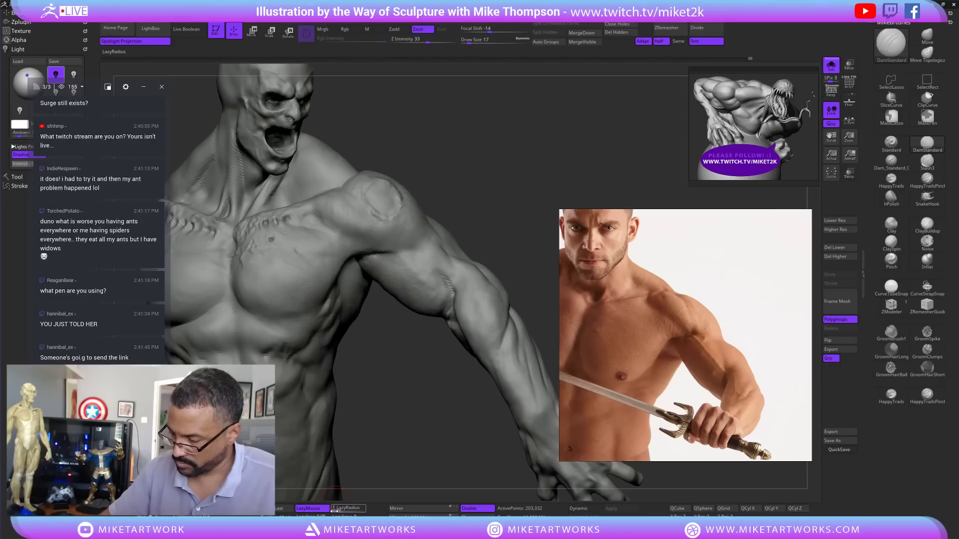
{"action": "left_click_drag", "start_coordinate": [335, 510], "coordinate": [343, 510]}
{"action": "mouse_move", "coordinate": [463, 199]}
{"action": "left_mouse_down"}
{"action": "mouse_move", "coordinate": [476, 215]}
{"action": "mouse_move", "coordinate": [450, 240]}
{"action": "left_mouse_up"}
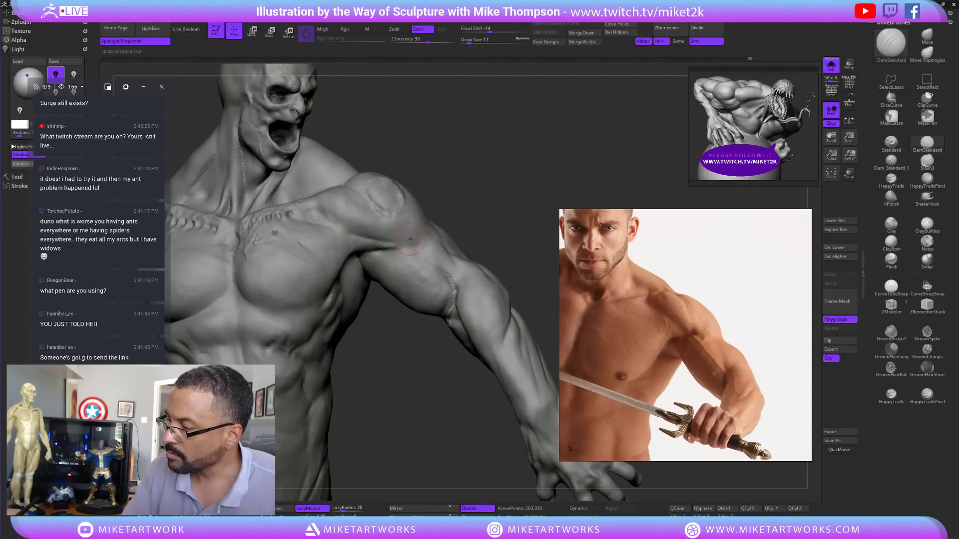
{"action": "mouse_move", "coordinate": [478, 204]}
{"action": "left_mouse_down"}
{"action": "mouse_move", "coordinate": [479, 190]}
{"action": "mouse_move", "coordinate": [524, 183]}
{"action": "left_mouse_up"}
- Nudge the front of the left deltoid with the Move brush at draw size 16 and smooth it
{"action": "left_click", "coordinate": [927, 36]}
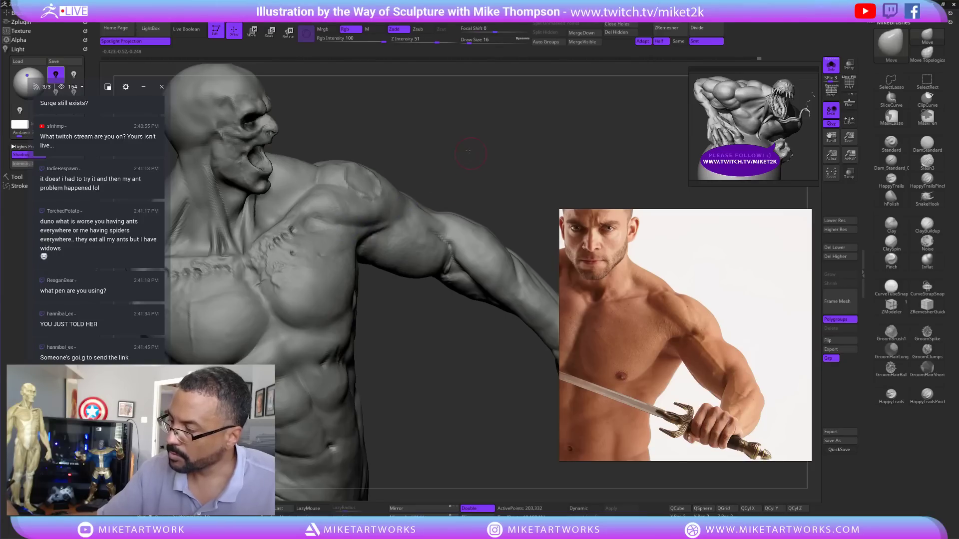
{"action": "left_click_drag", "start_coordinate": [478, 154], "coordinate": [464, 166]}
{"action": "mouse_move", "coordinate": [384, 216]}
{"action": "left_mouse_down", "text": "shift"}
{"action": "mouse_move", "coordinate": [392, 212]}
{"action": "mouse_move", "coordinate": [368, 211]}
{"action": "mouse_move", "coordinate": [372, 220]}
{"action": "left_mouse_up", "text": "shift"}
{"action": "mouse_move", "coordinate": [464, 158]}
{"action": "left_mouse_down"}
{"action": "mouse_move", "coordinate": [502, 165]}
{"action": "mouse_move", "coordinate": [365, 219]}
{"action": "left_mouse_up"}
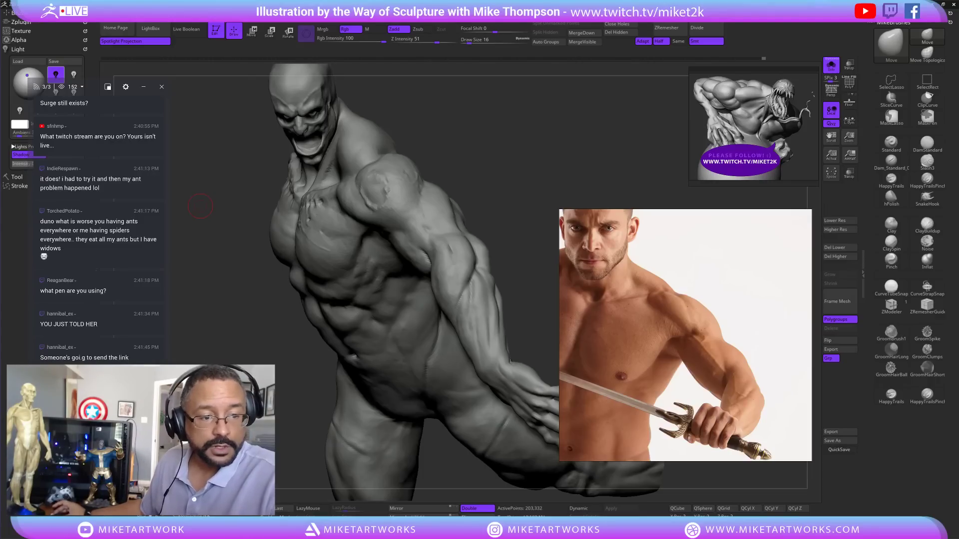
- Lower the system audio volume to 26 and bring the ZBrush sculpt back to the front
{"action": "key", "text": "alt+Tab"}
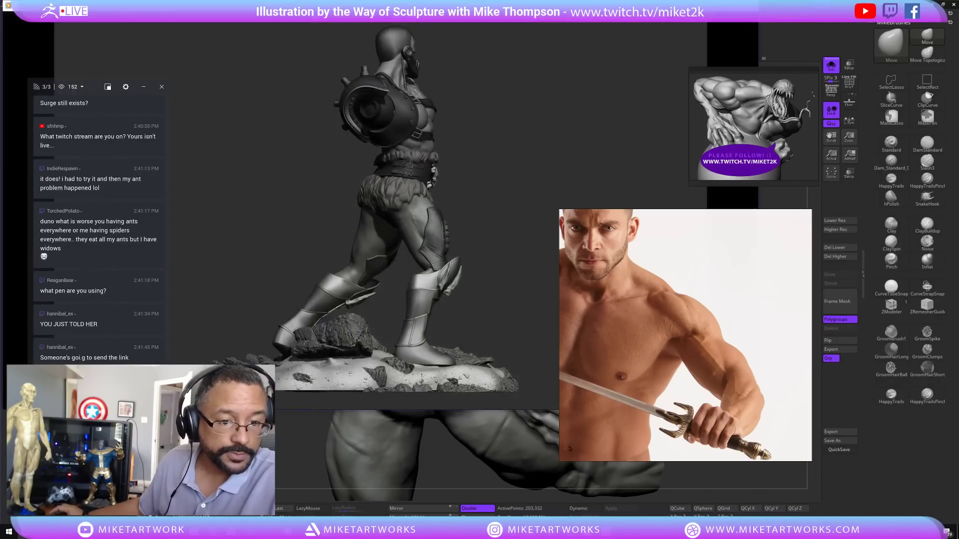
{"action": "left_click", "coordinate": [361, 397]}
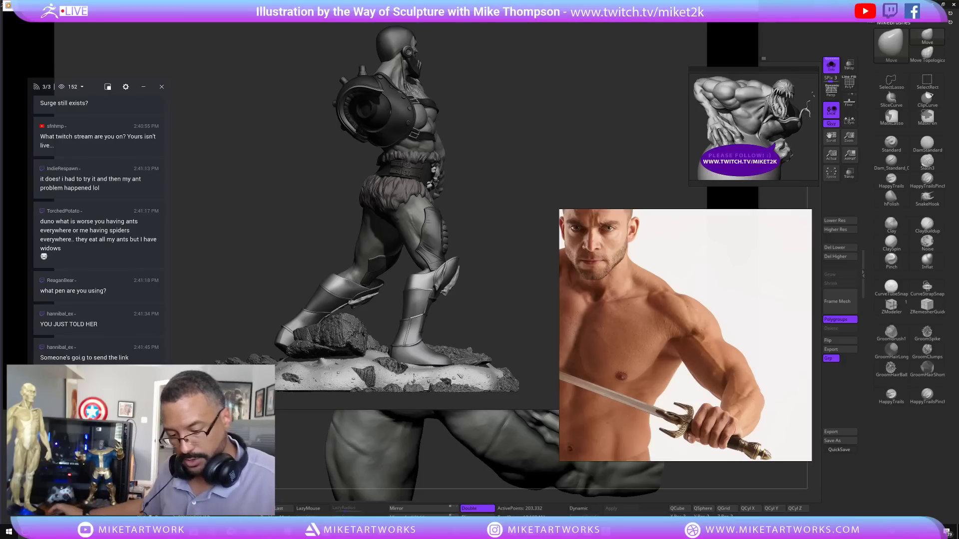
{"action": "key", "text": "XF86AudioLowerVolume"}
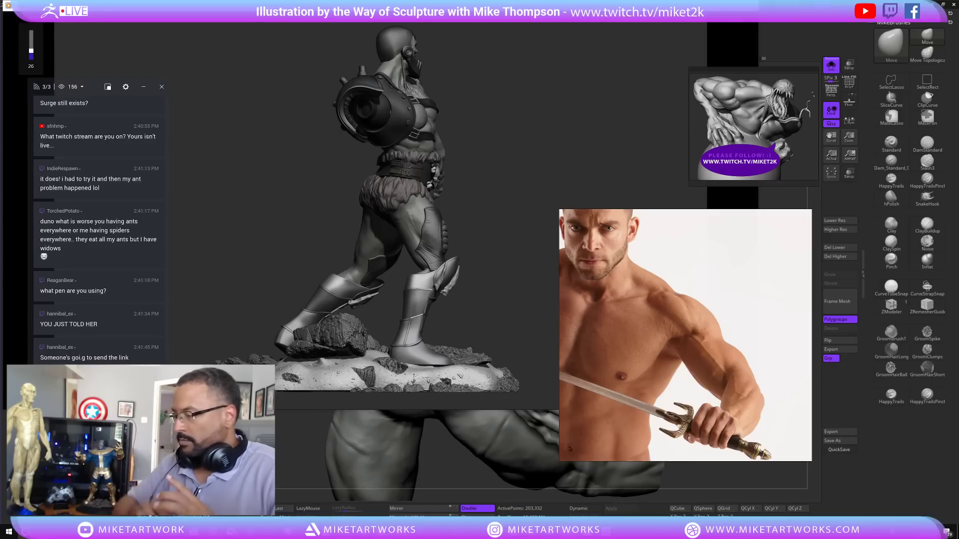
{"action": "left_click", "coordinate": [310, 460]}
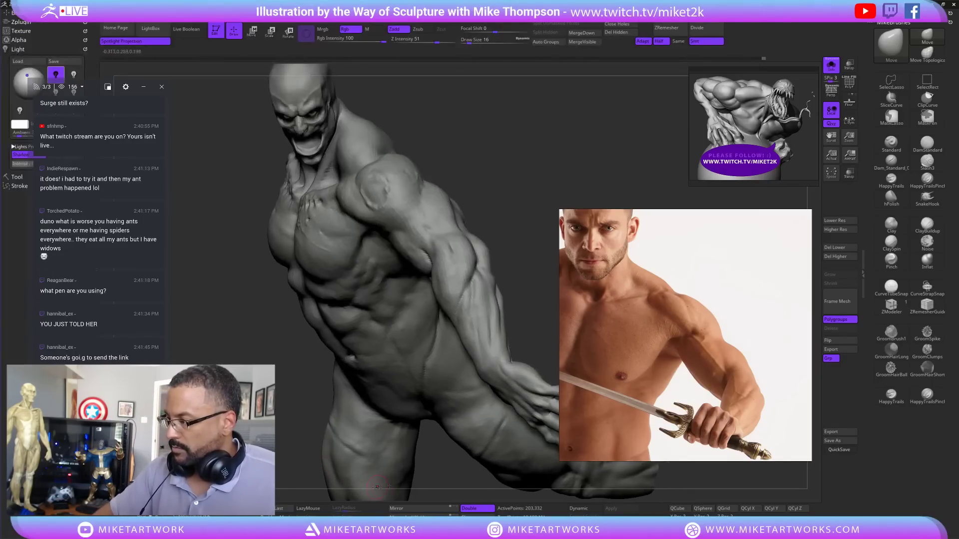
- Define the lower contour of the left pectoral above the ribs with DamStandard strokes and smooth the transition
{"action": "mouse_move", "coordinate": [524, 213]}
{"action": "left_mouse_down"}
{"action": "mouse_move", "coordinate": [562, 175]}
{"action": "mouse_move", "coordinate": [558, 186]}
{"action": "mouse_move", "coordinate": [467, 192]}
{"action": "mouse_move", "coordinate": [539, 187]}
{"action": "mouse_move", "coordinate": [534, 167]}
{"action": "left_mouse_up"}
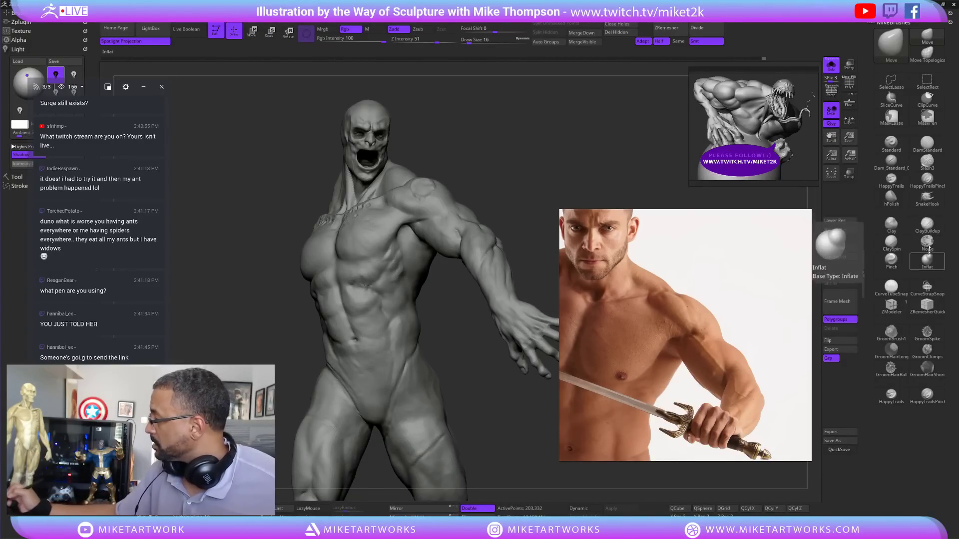
{"action": "left_click", "coordinate": [926, 143]}
{"action": "left_click_drag", "start_coordinate": [521, 196], "coordinate": [510, 199]}
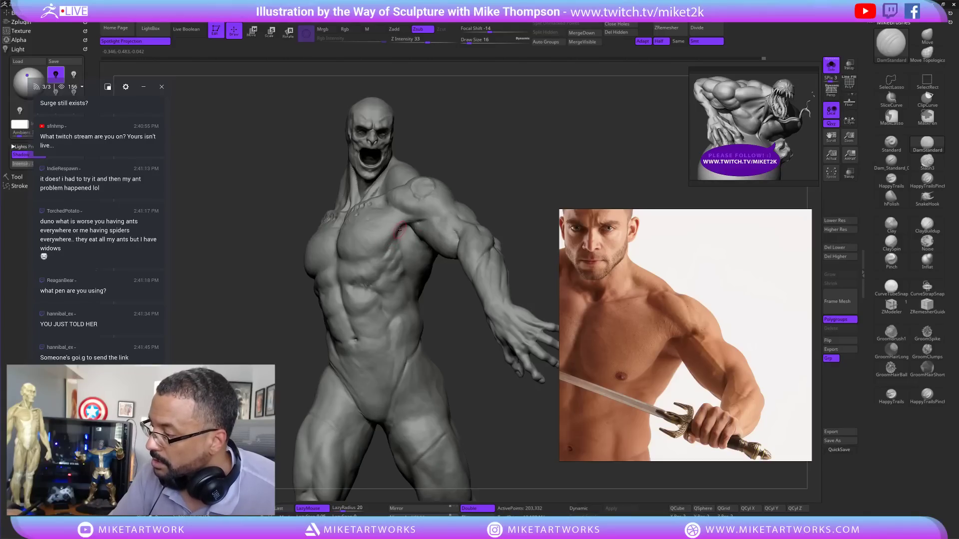
{"action": "left_click_drag", "start_coordinate": [376, 256], "coordinate": [344, 260]}
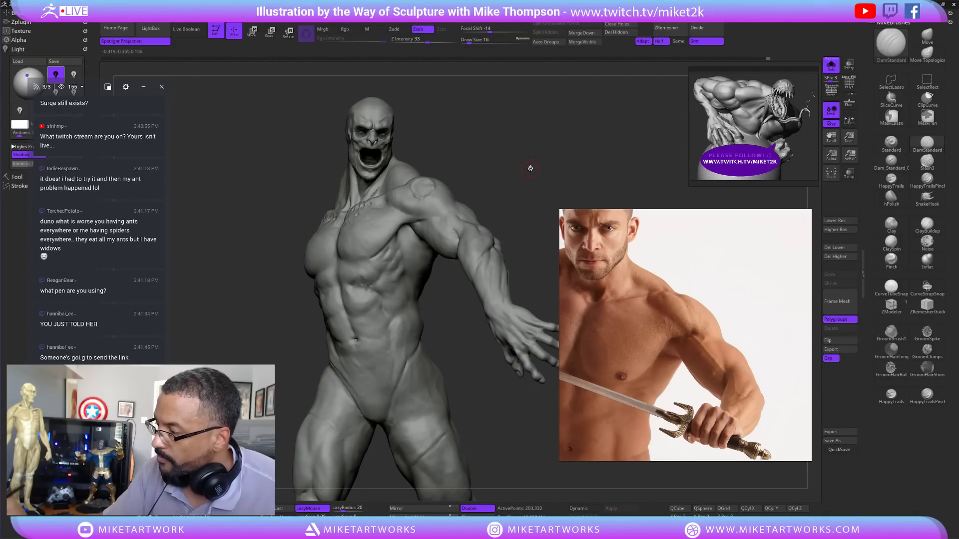
{"action": "left_click_drag", "start_coordinate": [530, 168], "coordinate": [532, 167]}
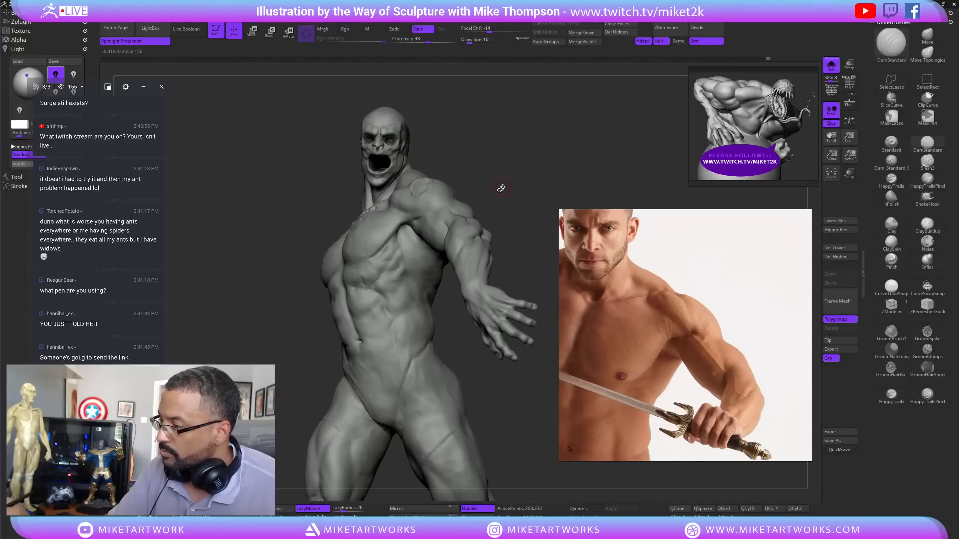
{"action": "key", "text": "ctrl"}
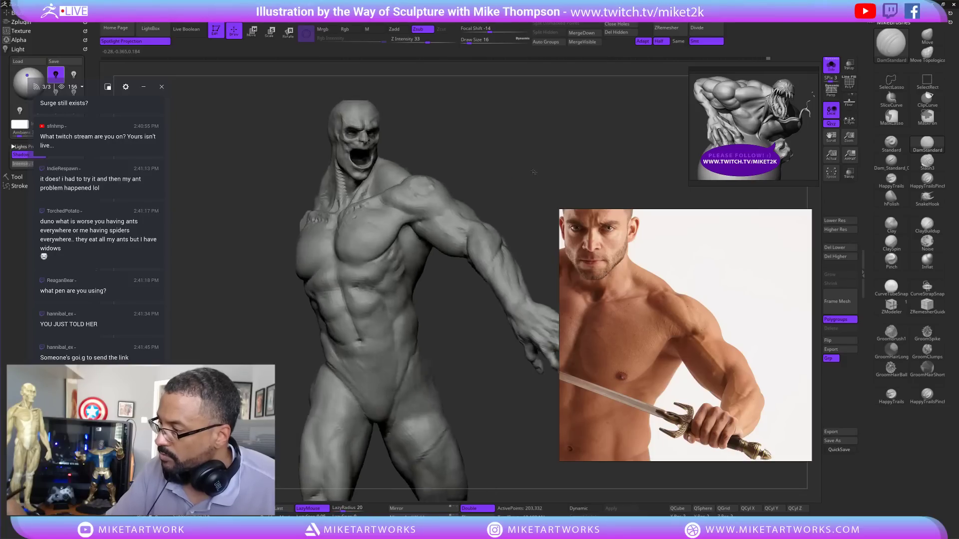
{"action": "mouse_move", "coordinate": [511, 175]}
{"action": "left_mouse_down"}
{"action": "mouse_move", "coordinate": [543, 161]}
{"action": "mouse_move", "coordinate": [532, 145]}
{"action": "left_mouse_up"}
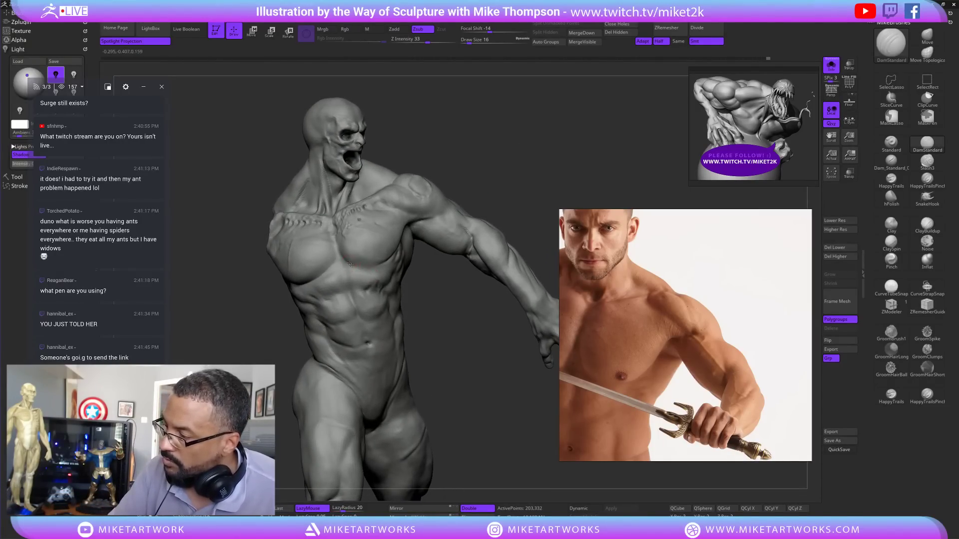
{"action": "left_click_drag", "start_coordinate": [421, 297], "coordinate": [379, 279]}
{"action": "key", "text": "shift"}
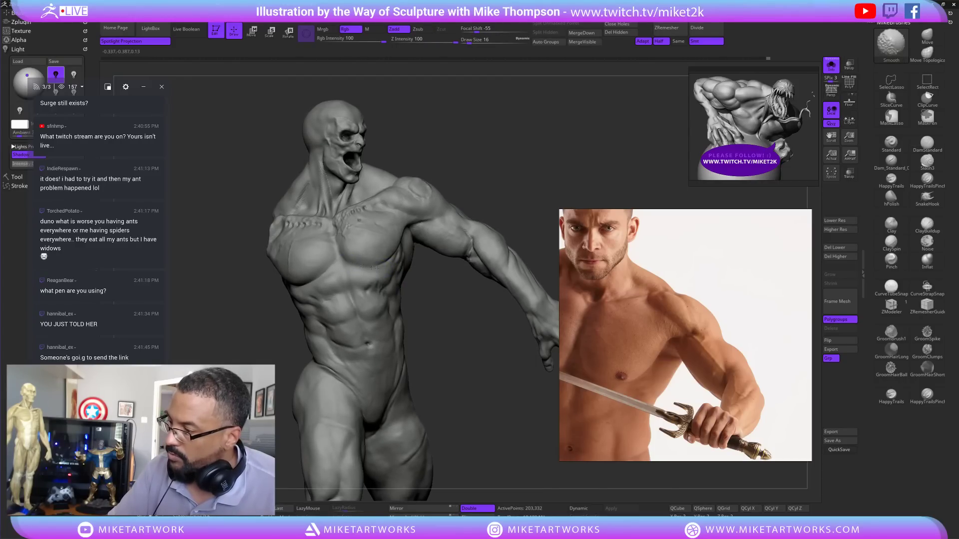
{"action": "left_click_drag", "start_coordinate": [437, 288], "coordinate": [376, 265]}
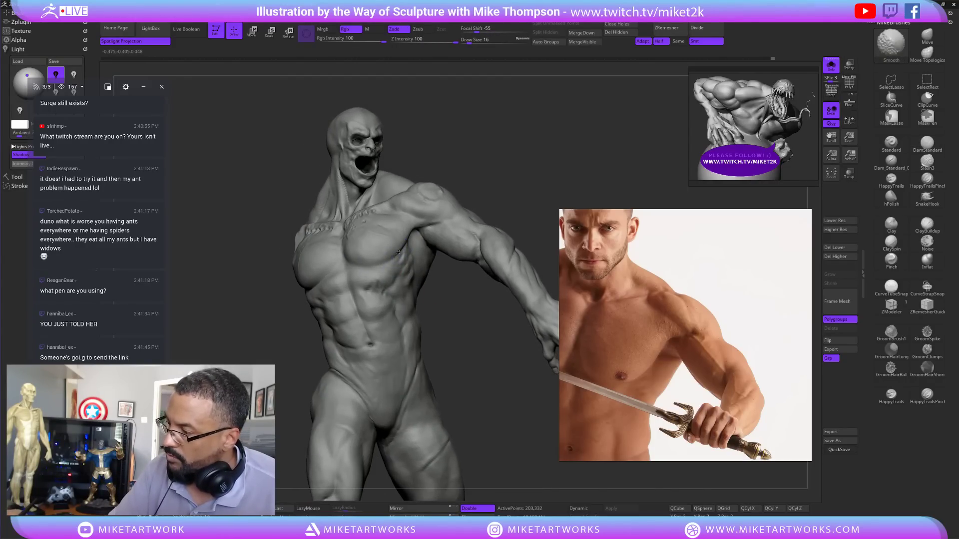
- Build up the lower portion of the left pectoral with ClaySpin strokes at draw size 16
{"action": "mouse_move", "coordinate": [442, 270]}
{"action": "left_mouse_down"}
{"action": "mouse_move", "coordinate": [471, 366]}
{"action": "mouse_move", "coordinate": [500, 402]}
{"action": "mouse_move", "coordinate": [481, 398]}
{"action": "mouse_move", "coordinate": [494, 390]}
{"action": "left_mouse_up"}
{"action": "mouse_move", "coordinate": [481, 345]}
{"action": "left_mouse_down", "text": "alt"}
{"action": "mouse_move", "coordinate": [495, 352]}
{"action": "mouse_move", "coordinate": [515, 400]}
{"action": "left_mouse_up", "text": "alt"}
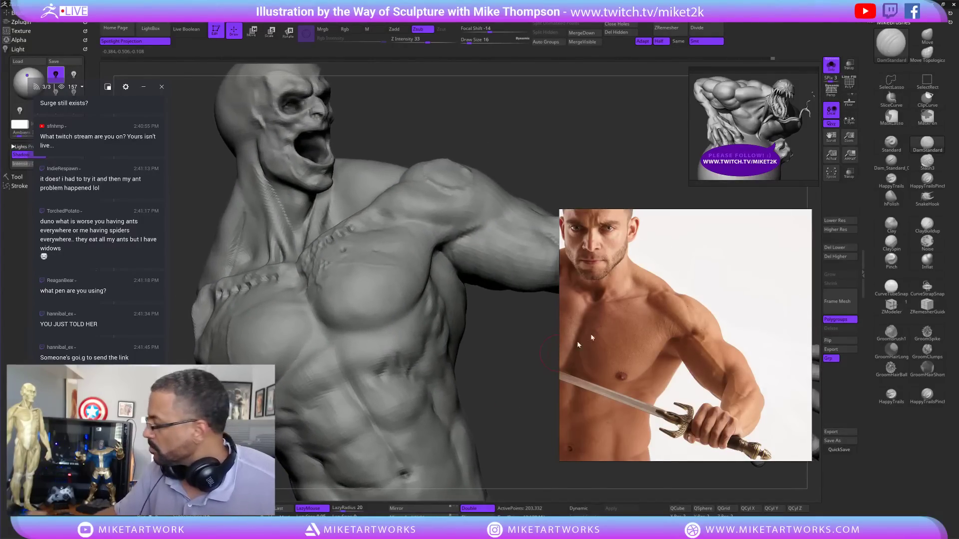
{"action": "left_click", "coordinate": [892, 244]}
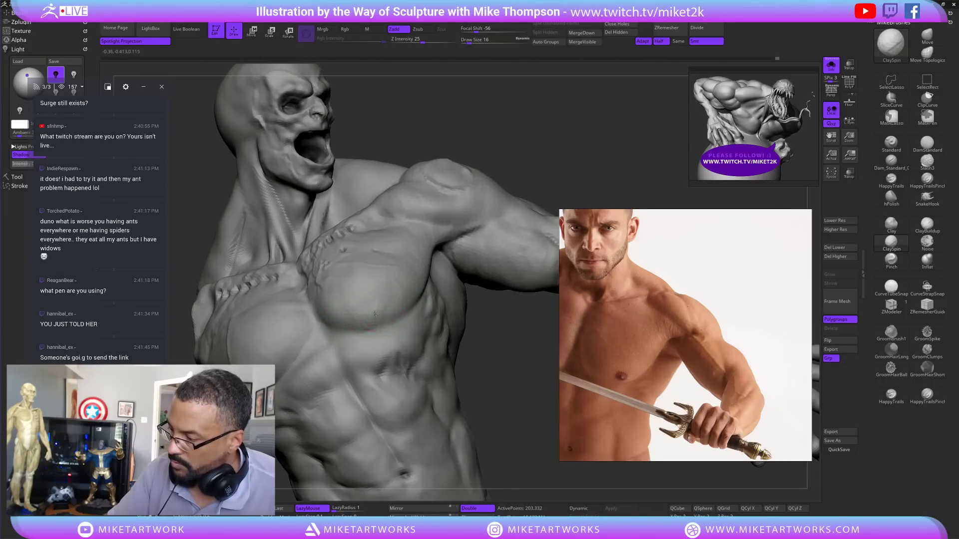
{"action": "mouse_move", "coordinate": [394, 313]}
{"action": "left_mouse_down"}
{"action": "mouse_move", "coordinate": [403, 303]}
{"action": "mouse_move", "coordinate": [392, 312]}
{"action": "mouse_move", "coordinate": [390, 298]}
{"action": "mouse_move", "coordinate": [412, 286]}
{"action": "mouse_move", "coordinate": [430, 302]}
{"action": "mouse_move", "coordinate": [379, 303]}
{"action": "mouse_move", "coordinate": [399, 293]}
{"action": "left_mouse_up"}
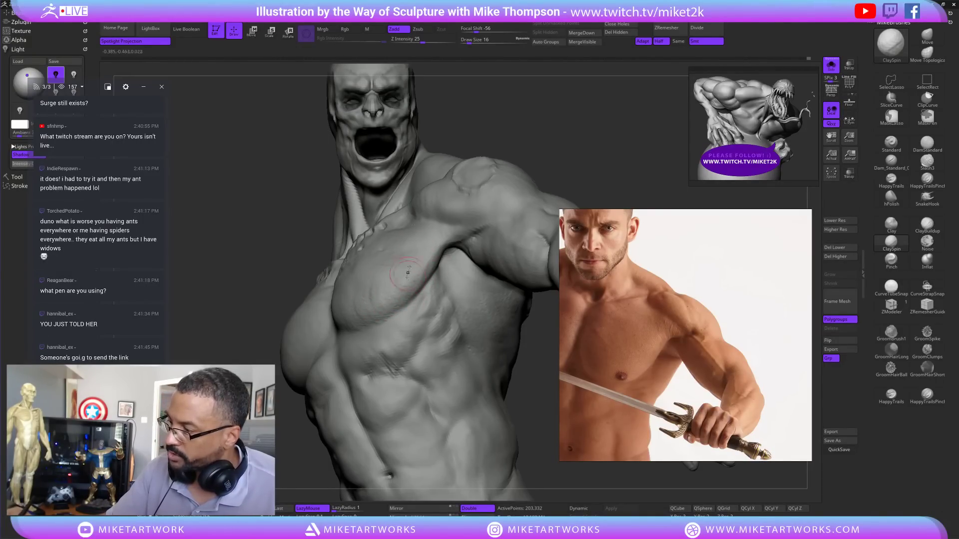
{"action": "mouse_move", "coordinate": [529, 135]}
{"action": "left_mouse_down"}
{"action": "mouse_move", "coordinate": [604, 149]}
{"action": "mouse_move", "coordinate": [610, 161]}
{"action": "left_mouse_up"}
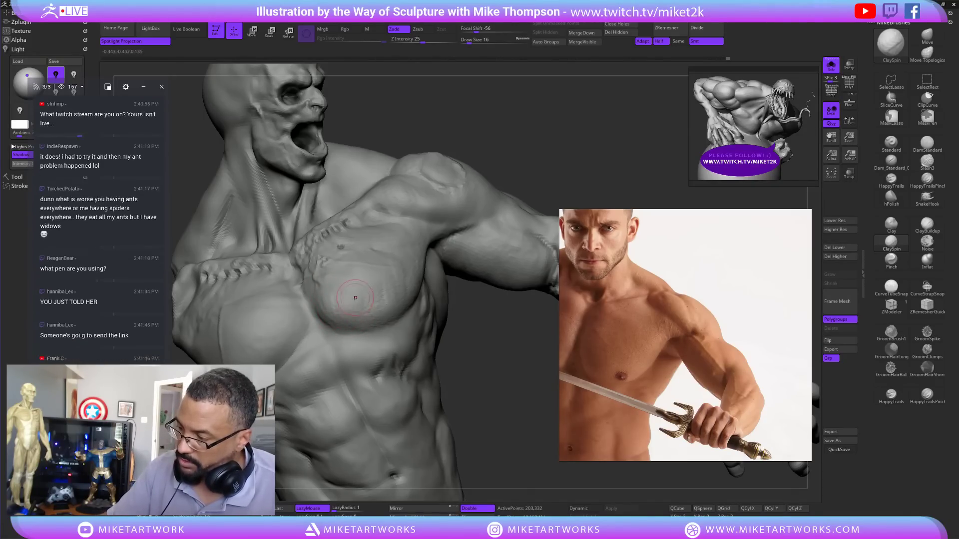
- Refine the left pectoral's rounded lower and outer edge with ClaySpin, checking its volume from several angles
{"action": "left_click_drag", "start_coordinate": [537, 372], "coordinate": [557, 347]}
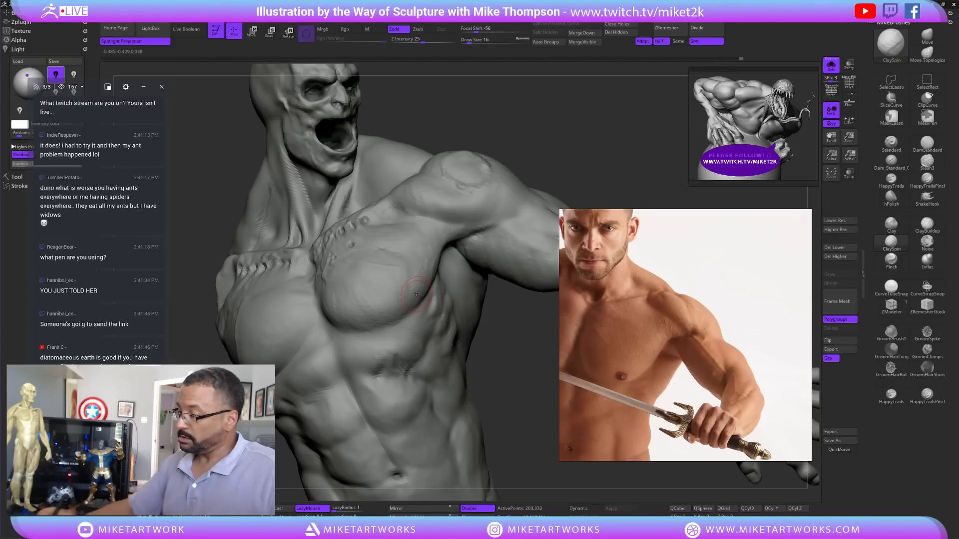
{"action": "mouse_move", "coordinate": [505, 345]}
{"action": "left_mouse_down"}
{"action": "mouse_move", "coordinate": [520, 344]}
{"action": "mouse_move", "coordinate": [506, 343]}
{"action": "left_mouse_up"}
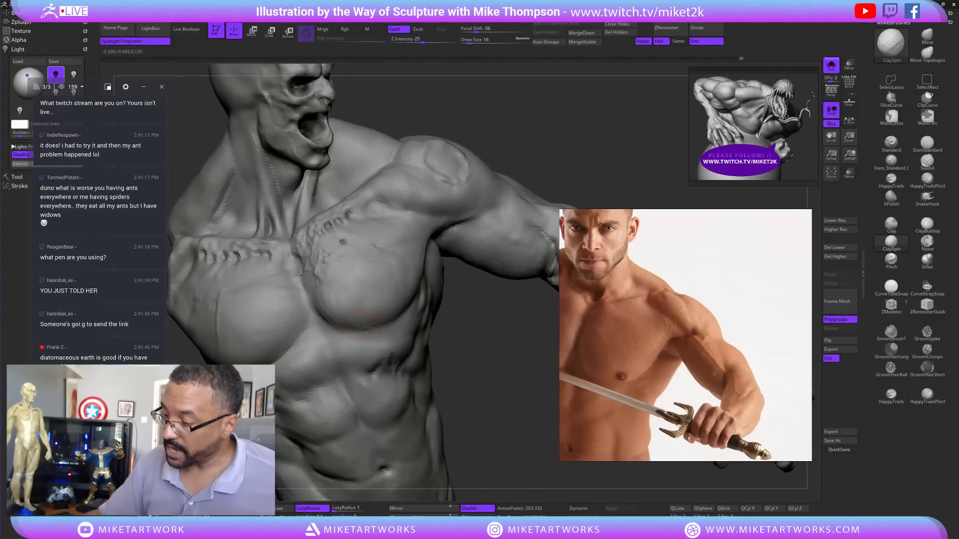
{"action": "left_click_drag", "start_coordinate": [450, 361], "coordinate": [452, 373]}
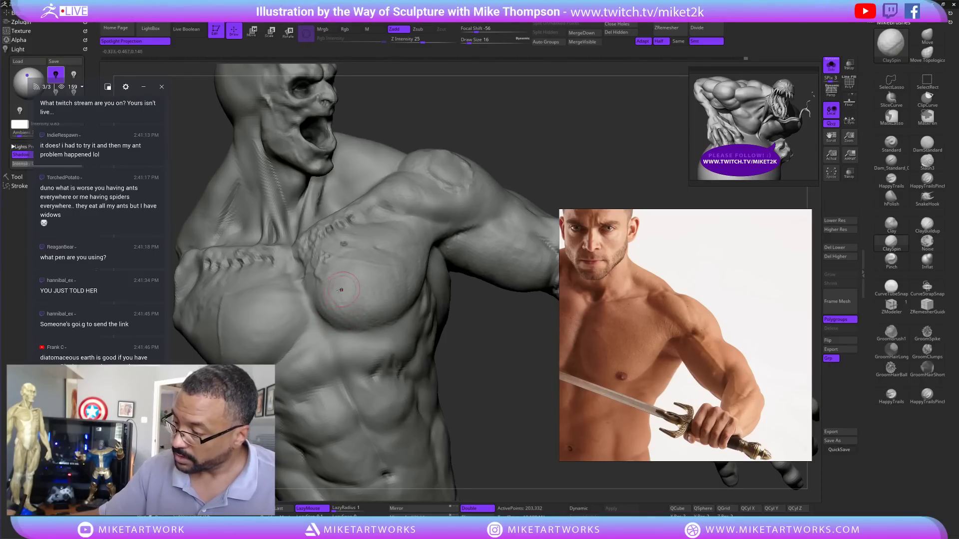
{"action": "left_click_drag", "start_coordinate": [505, 389], "coordinate": [488, 394]}
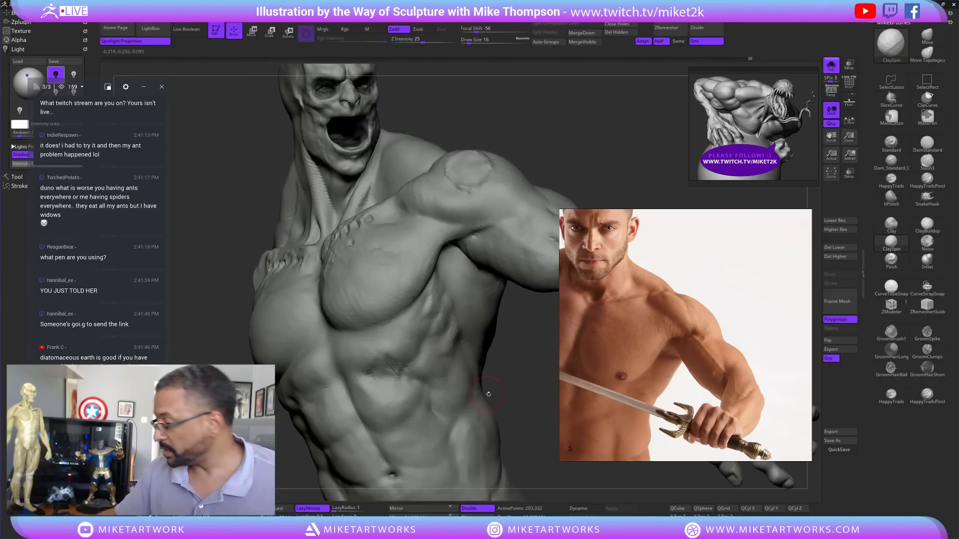
{"action": "mouse_move", "coordinate": [528, 363]}
{"action": "left_mouse_down"}
{"action": "mouse_move", "coordinate": [499, 373]}
{"action": "mouse_move", "coordinate": [518, 376]}
{"action": "mouse_move", "coordinate": [397, 322]}
{"action": "left_mouse_up"}
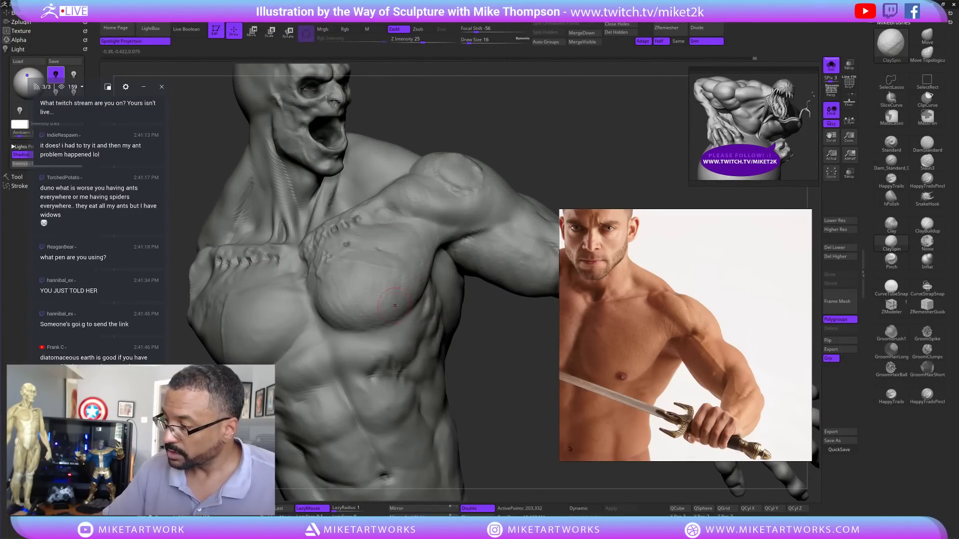
{"action": "mouse_move", "coordinate": [407, 308]}
{"action": "left_mouse_down"}
{"action": "mouse_move", "coordinate": [505, 396]}
{"action": "mouse_move", "coordinate": [492, 408]}
{"action": "left_mouse_up"}
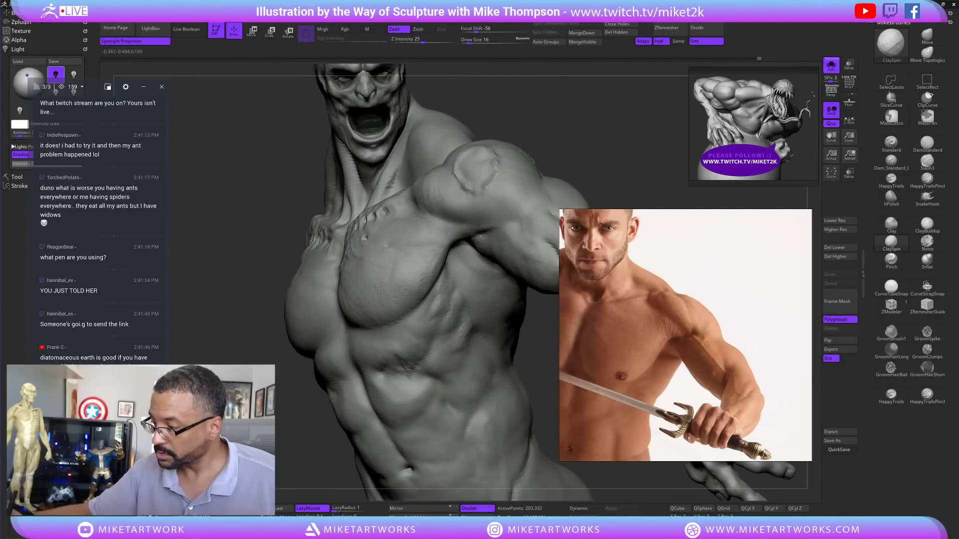
- Refine the upper and outer left pectoral below the collarbone and toward the armpit with ClaySpin, comparing the form from several angles
{"action": "mouse_move", "coordinate": [548, 130]}
{"action": "left_mouse_down"}
{"action": "mouse_move", "coordinate": [467, 126]}
{"action": "mouse_move", "coordinate": [557, 120]}
{"action": "left_mouse_up"}
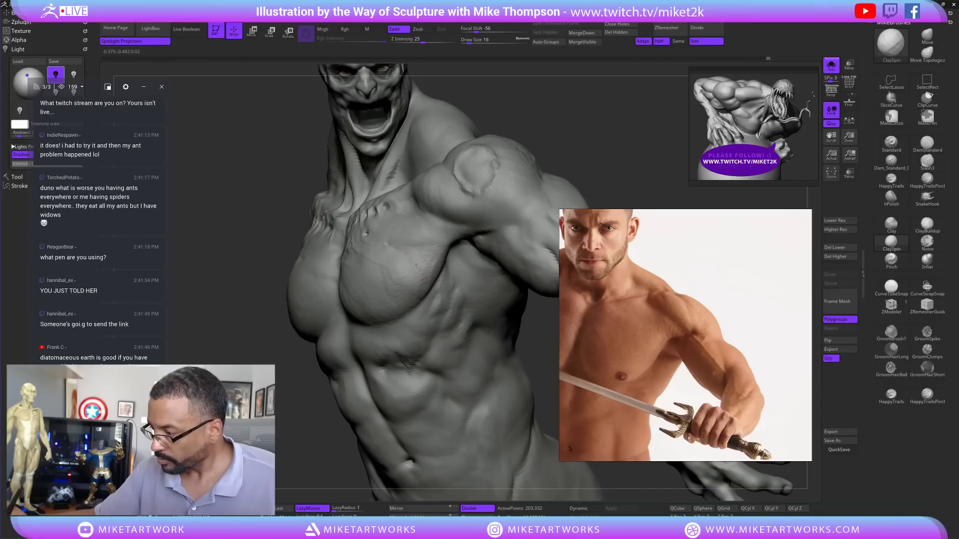
{"action": "mouse_move", "coordinate": [584, 131]}
{"action": "left_mouse_down"}
{"action": "mouse_move", "coordinate": [501, 131]}
{"action": "mouse_move", "coordinate": [604, 132]}
{"action": "left_mouse_up"}
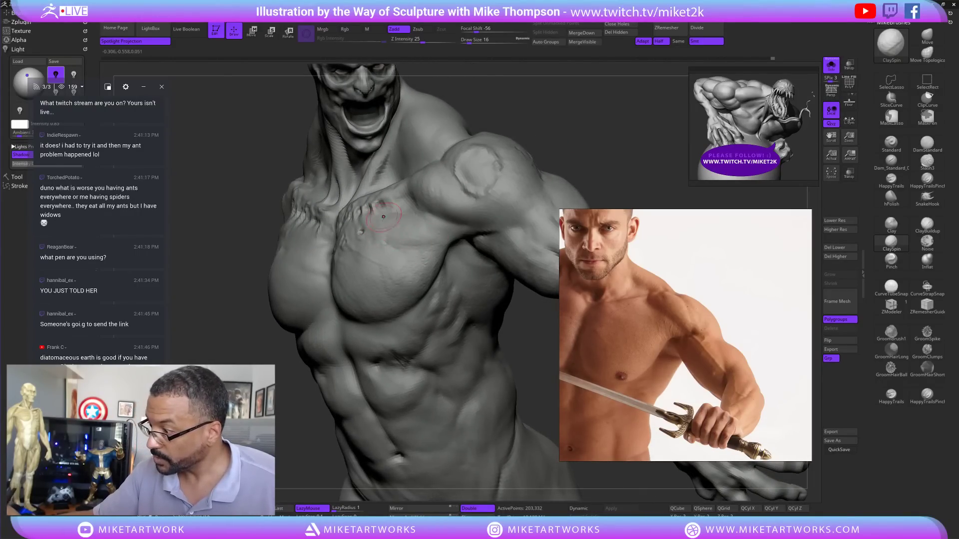
{"action": "left_click_drag", "start_coordinate": [569, 123], "coordinate": [649, 125]}
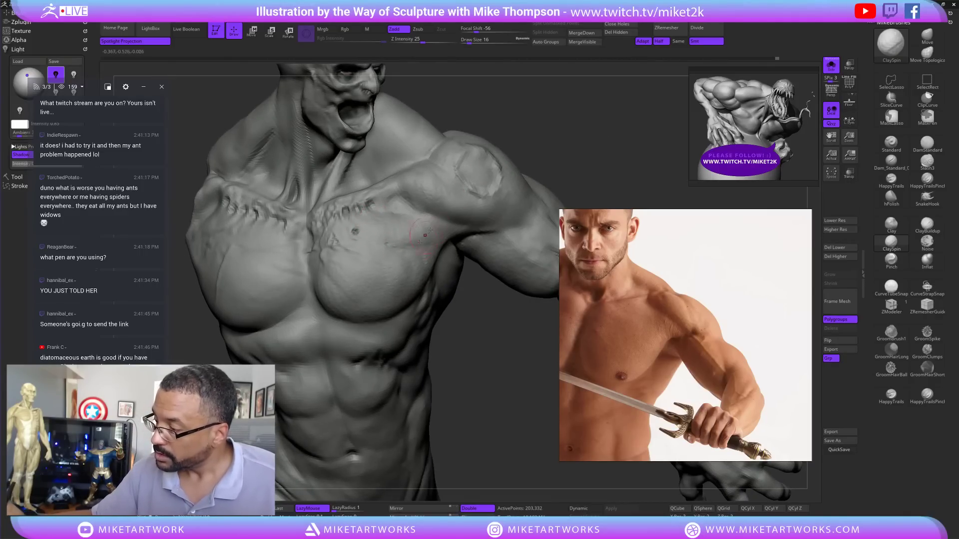
{"action": "left_click_drag", "start_coordinate": [425, 236], "coordinate": [420, 241]}
{"action": "left_click_drag", "start_coordinate": [622, 89], "coordinate": [584, 110]}
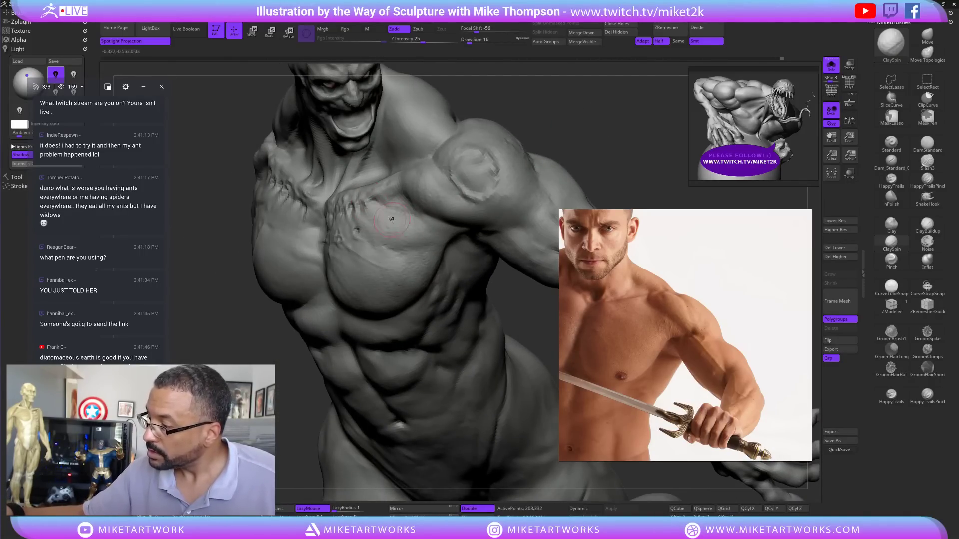
{"action": "left_click_drag", "start_coordinate": [391, 218], "coordinate": [379, 210]}
{"action": "mouse_move", "coordinate": [602, 109]}
{"action": "left_mouse_down"}
{"action": "mouse_move", "coordinate": [602, 99]}
{"action": "mouse_move", "coordinate": [590, 116]}
{"action": "mouse_move", "coordinate": [551, 123]}
{"action": "left_mouse_up"}
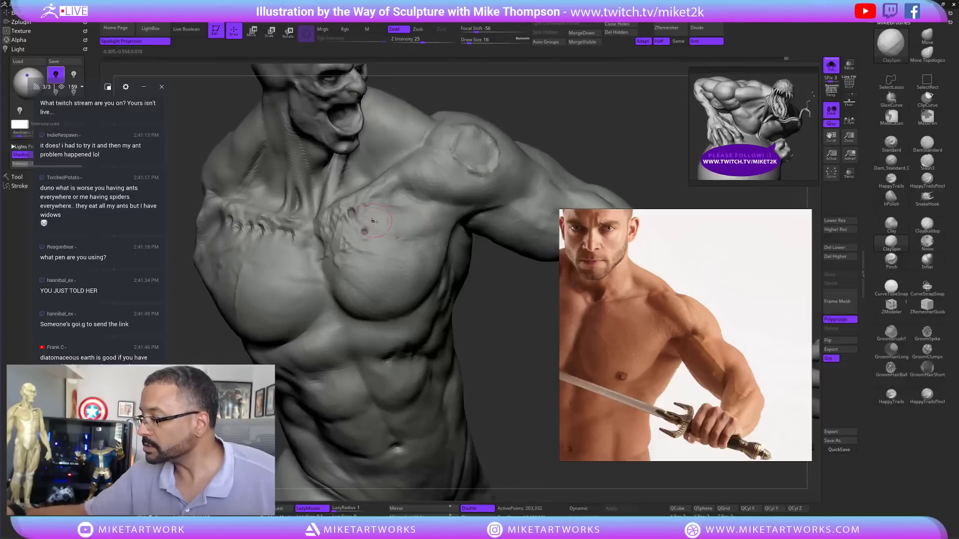
{"action": "mouse_move", "coordinate": [638, 99]}
{"action": "left_mouse_down"}
{"action": "mouse_move", "coordinate": [626, 117]}
{"action": "mouse_move", "coordinate": [578, 131]}
{"action": "mouse_move", "coordinate": [605, 121]}
{"action": "left_mouse_up"}
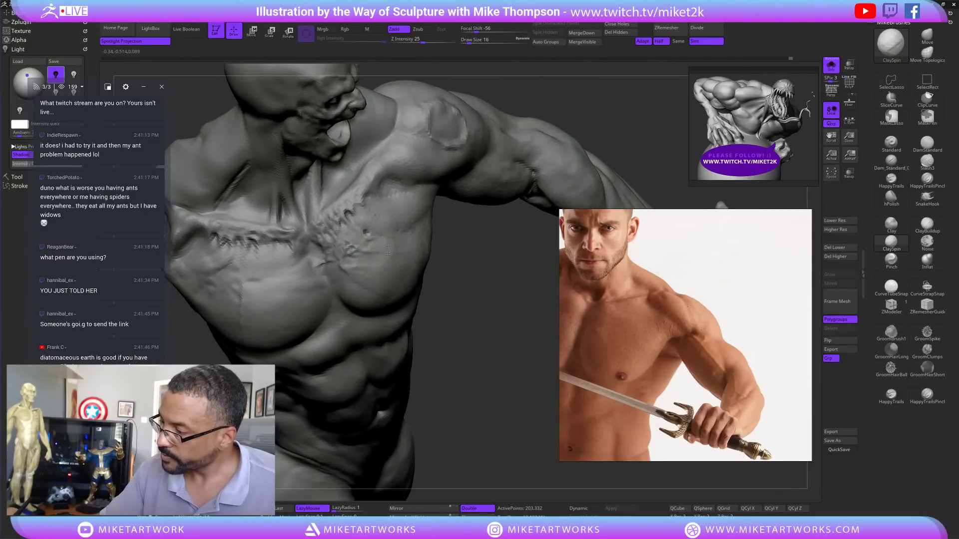
{"action": "left_click_drag", "start_coordinate": [375, 248], "coordinate": [384, 253]}
- Carve the crease along the left collarbone where it meets the trapezius with DamStandard strokes
{"action": "mouse_move", "coordinate": [487, 325]}
{"action": "left_mouse_down"}
{"action": "mouse_move", "coordinate": [506, 411]}
{"action": "mouse_move", "coordinate": [517, 399]}
{"action": "mouse_move", "coordinate": [507, 425]}
{"action": "left_mouse_up"}
{"action": "mouse_move", "coordinate": [595, 168]}
{"action": "left_mouse_down"}
{"action": "mouse_move", "coordinate": [628, 155]}
{"action": "mouse_move", "coordinate": [597, 184]}
{"action": "mouse_move", "coordinate": [649, 158]}
{"action": "left_mouse_up"}
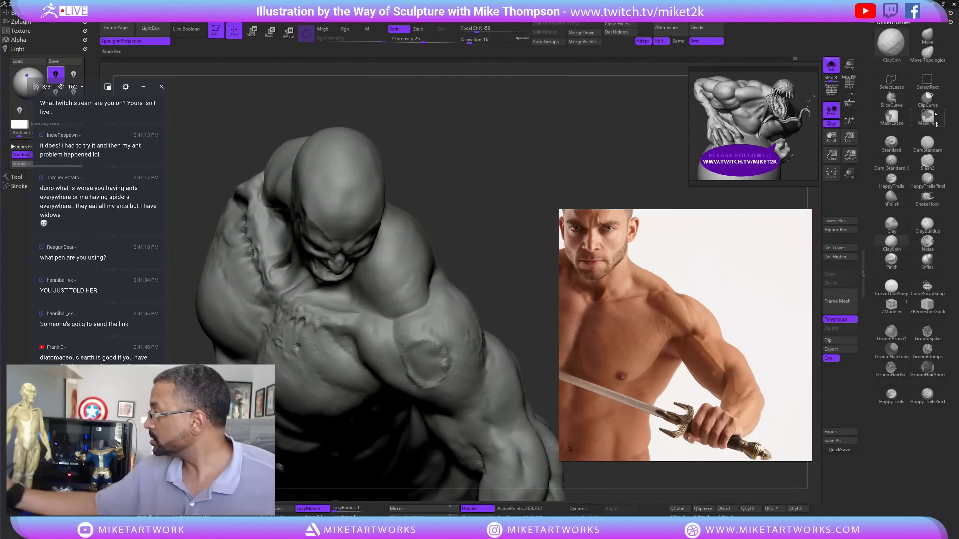
{"action": "left_click", "coordinate": [927, 144]}
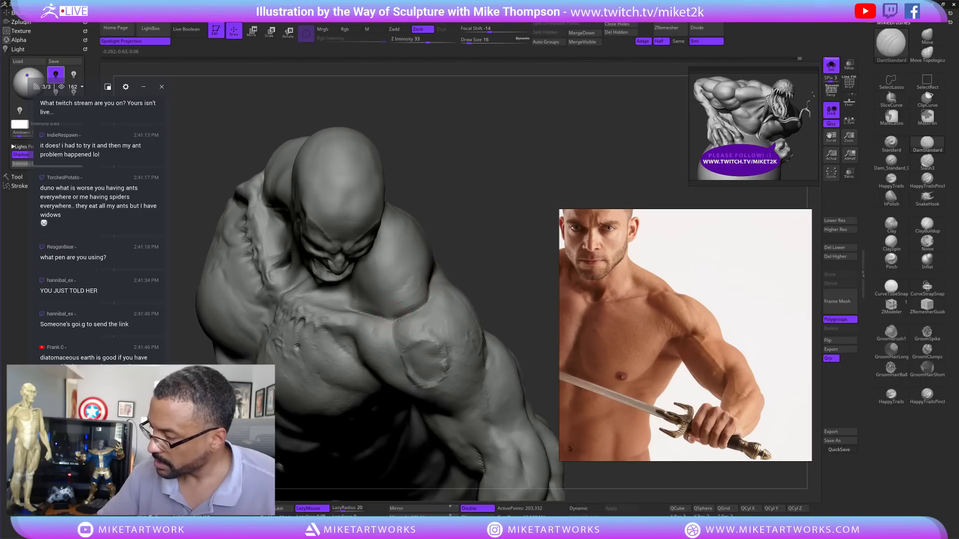
{"action": "mouse_move", "coordinate": [519, 212]}
{"action": "left_mouse_down"}
{"action": "mouse_move", "coordinate": [542, 216]}
{"action": "mouse_move", "coordinate": [529, 216]}
{"action": "left_mouse_up"}
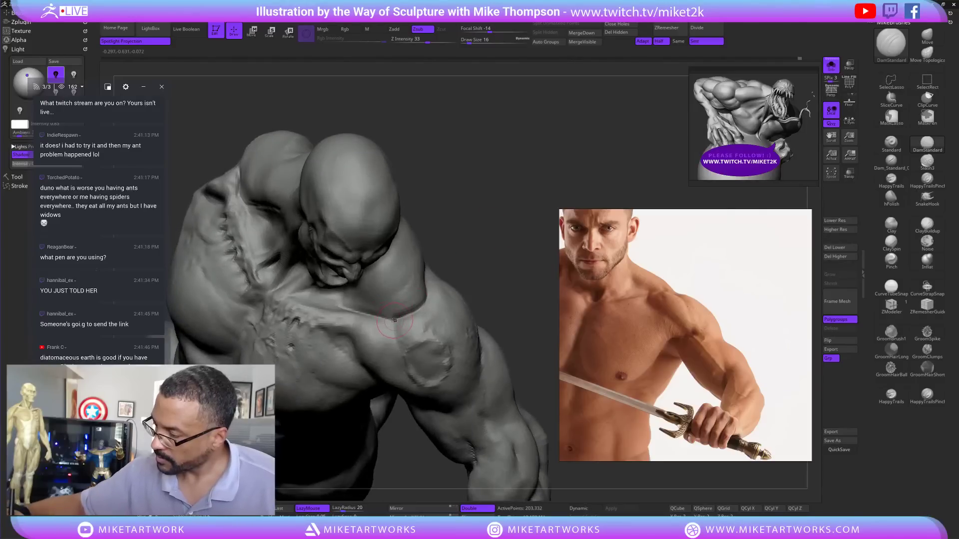
{"action": "mouse_move", "coordinate": [461, 180]}
{"action": "left_mouse_down"}
{"action": "mouse_move", "coordinate": [512, 171]}
{"action": "mouse_move", "coordinate": [513, 187]}
{"action": "mouse_move", "coordinate": [469, 250]}
{"action": "mouse_move", "coordinate": [394, 310]}
{"action": "left_mouse_up"}
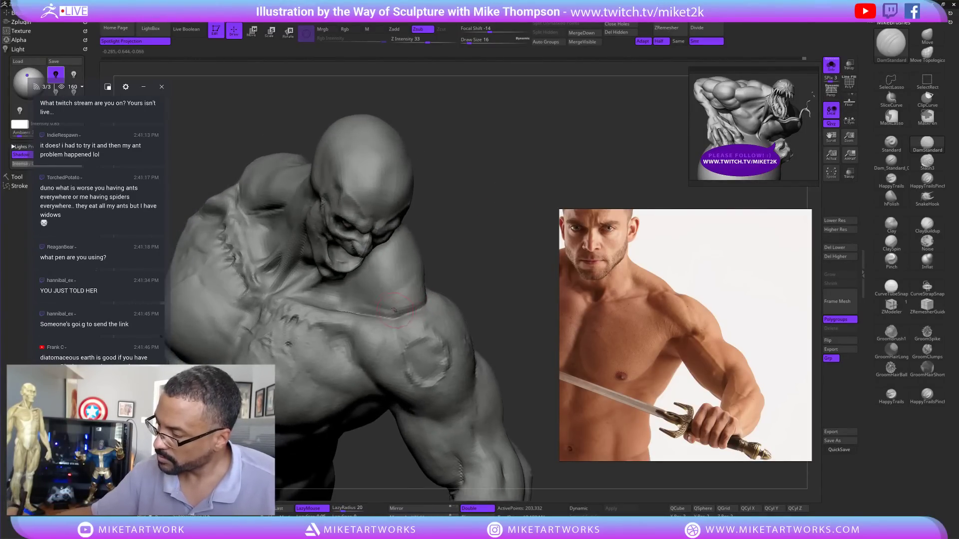
{"action": "mouse_move", "coordinate": [403, 214]}
{"action": "left_mouse_down"}
{"action": "mouse_move", "coordinate": [355, 302]}
{"action": "mouse_move", "coordinate": [295, 290]}
{"action": "left_mouse_up"}
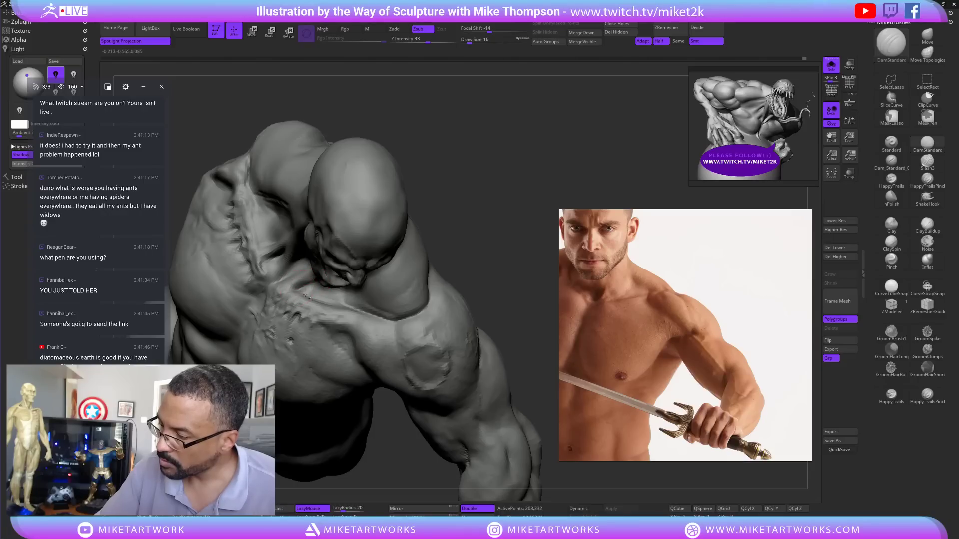
{"action": "mouse_move", "coordinate": [418, 273]}
{"action": "left_mouse_down"}
{"action": "mouse_move", "coordinate": [507, 257]}
{"action": "mouse_move", "coordinate": [508, 230]}
{"action": "mouse_move", "coordinate": [454, 239]}
{"action": "left_mouse_up"}
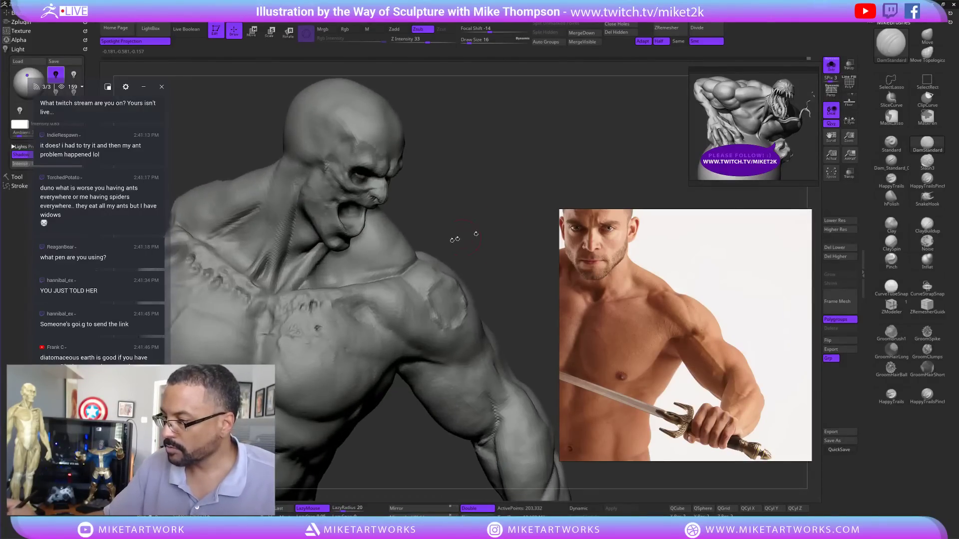
- Define the inner end of the left collarbone at the base of the neck with DamStandard and smooth the transition
{"action": "left_click_drag", "start_coordinate": [318, 266], "coordinate": [327, 257]}
{"action": "left_click_drag", "start_coordinate": [300, 292], "coordinate": [340, 256], "text": "shift"}
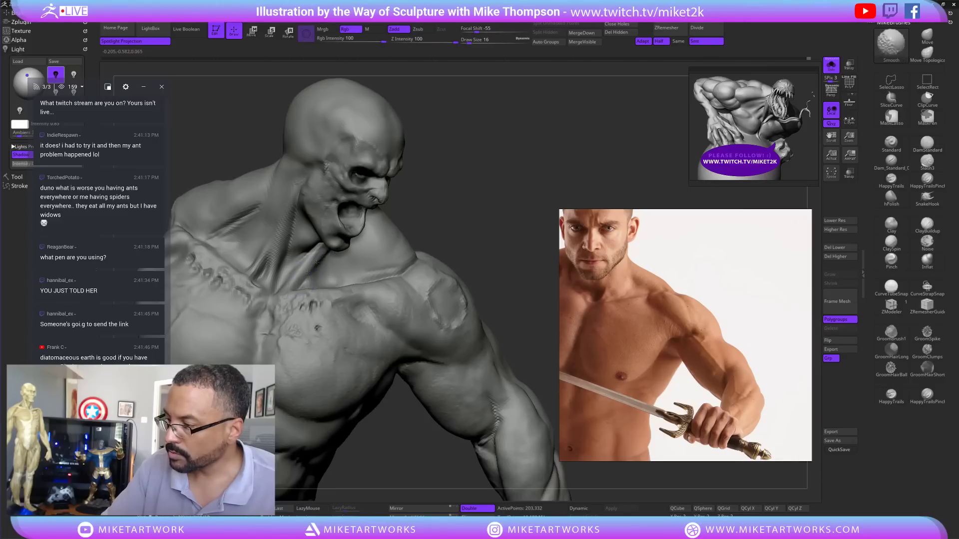
{"action": "mouse_move", "coordinate": [483, 186]}
{"action": "left_mouse_down"}
{"action": "mouse_move", "coordinate": [503, 234]}
{"action": "mouse_move", "coordinate": [493, 220]}
{"action": "mouse_move", "coordinate": [484, 235]}
{"action": "left_mouse_up"}
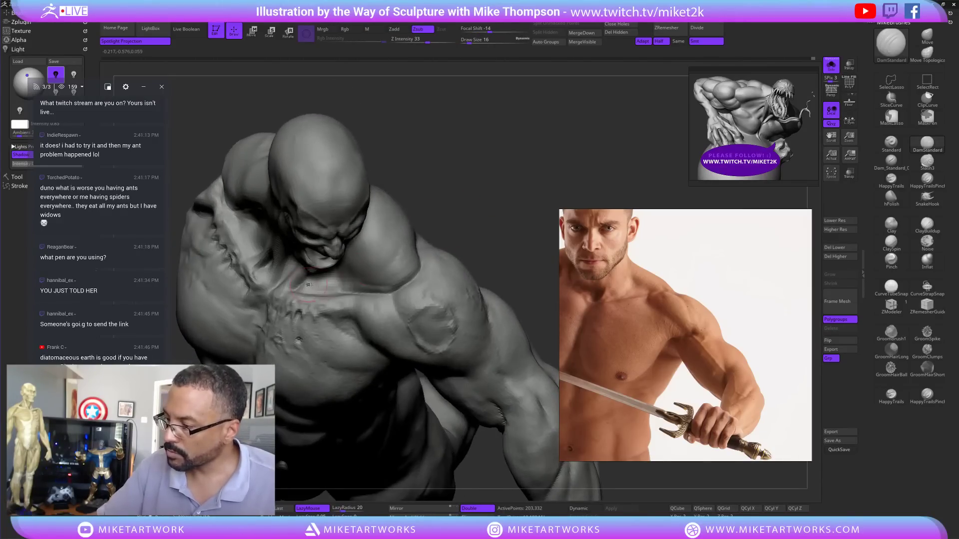
{"action": "key", "text": "shift"}
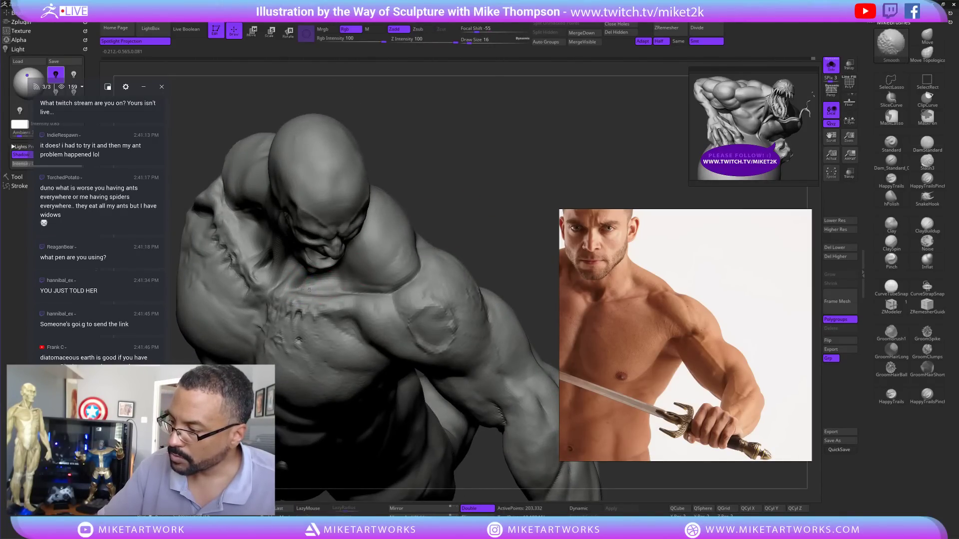
{"action": "mouse_move", "coordinate": [494, 196]}
{"action": "left_mouse_down"}
{"action": "mouse_move", "coordinate": [500, 135]}
{"action": "mouse_move", "coordinate": [568, 149]}
{"action": "mouse_move", "coordinate": [371, 253]}
{"action": "left_mouse_up"}
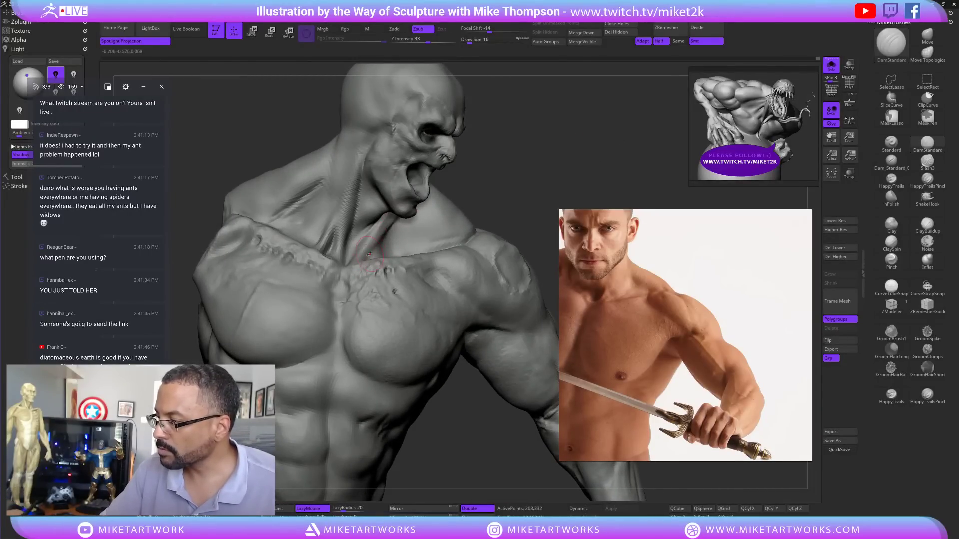
{"action": "left_click_drag", "start_coordinate": [527, 173], "coordinate": [426, 200]}
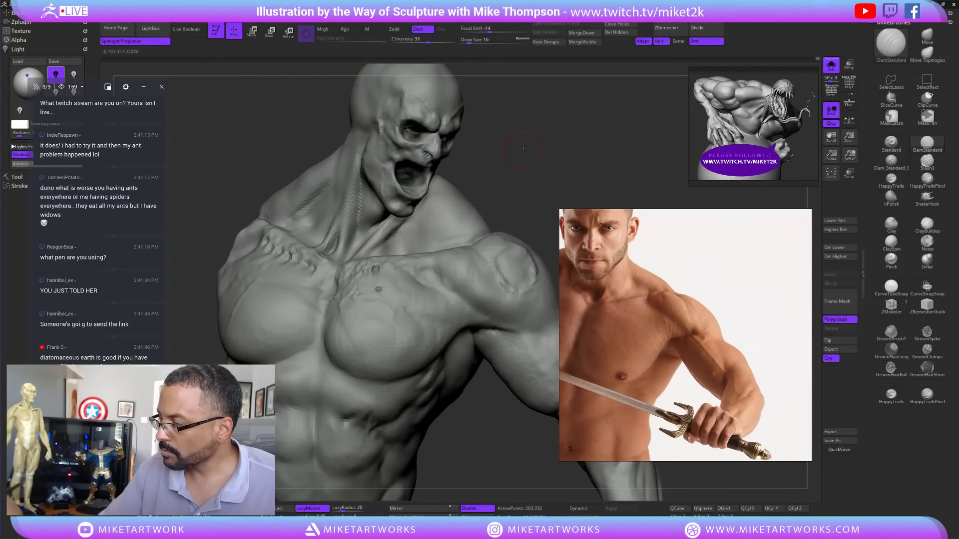
{"action": "left_click_drag", "start_coordinate": [523, 147], "coordinate": [387, 240]}
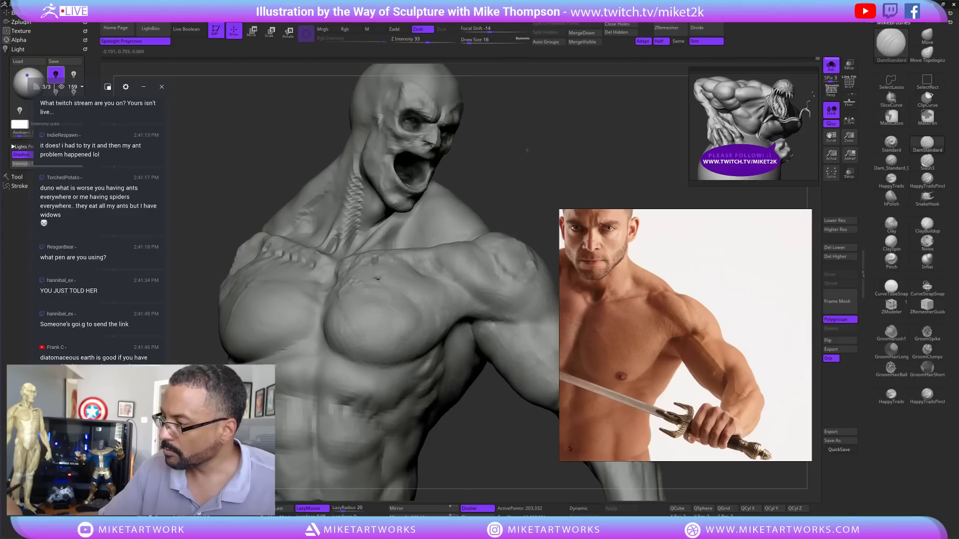
{"action": "mouse_move", "coordinate": [473, 159]}
{"action": "left_mouse_down"}
{"action": "mouse_move", "coordinate": [524, 169]}
{"action": "mouse_move", "coordinate": [519, 156]}
{"action": "mouse_move", "coordinate": [556, 167]}
{"action": "mouse_move", "coordinate": [551, 174]}
{"action": "mouse_move", "coordinate": [506, 137]}
{"action": "left_mouse_up"}
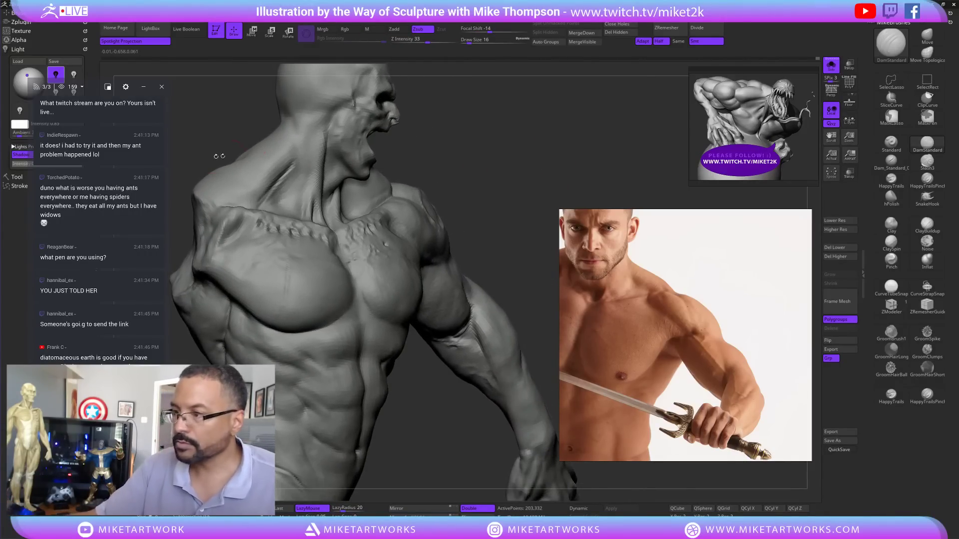
- Shift the light direction slightly and adjust the left upper arm's shape with the Move brush at draw size 32
{"action": "left_click", "coordinate": [33, 75]}
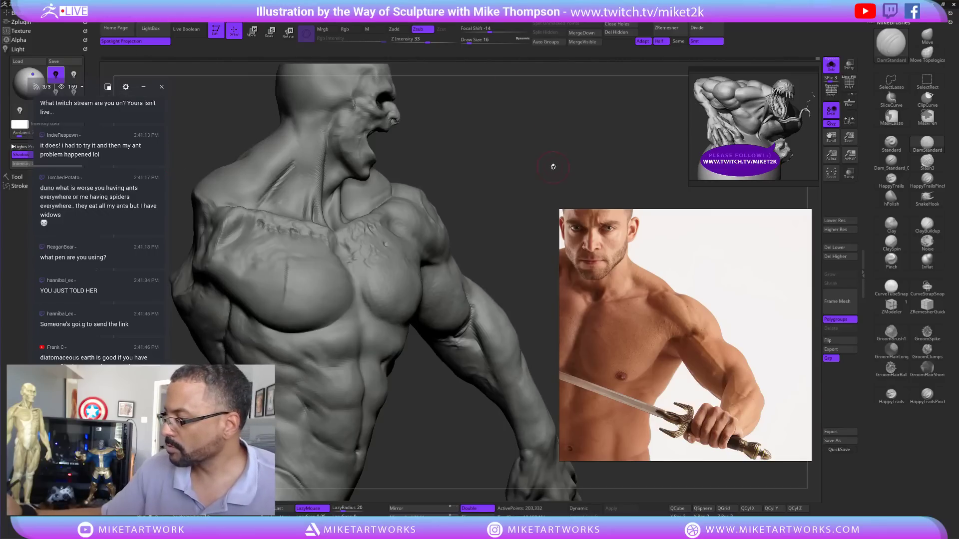
{"action": "left_click_drag", "start_coordinate": [552, 165], "coordinate": [529, 169]}
{"action": "key", "text": "b"}
{"action": "key", "text": "m"}
{"action": "key", "text": "v"}
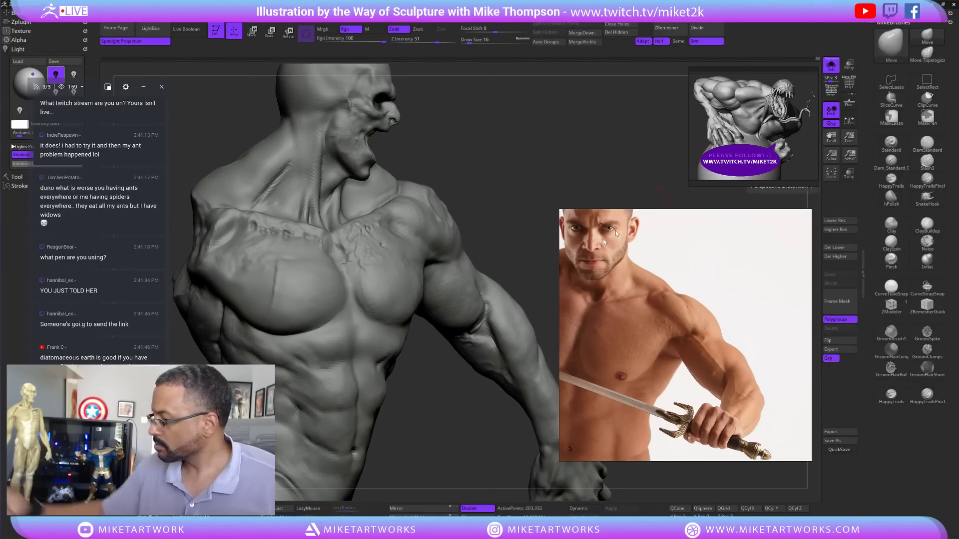
{"action": "key", "text": "s"}
{"action": "left_click_drag", "start_coordinate": [431, 388], "coordinate": [432, 387]}
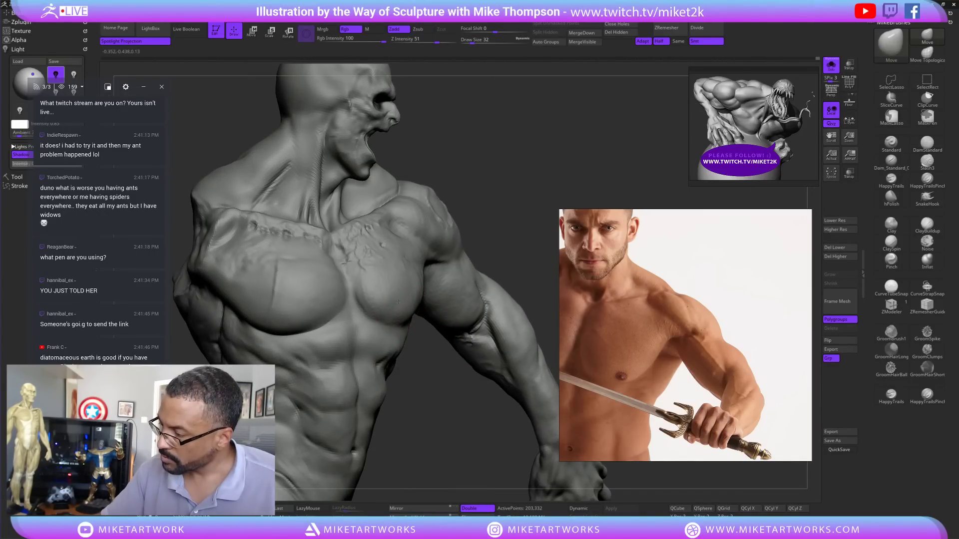
{"action": "left_click_drag", "start_coordinate": [439, 330], "coordinate": [431, 328]}
{"action": "mouse_move", "coordinate": [492, 286]}
{"action": "left_mouse_down"}
{"action": "mouse_move", "coordinate": [437, 279]}
{"action": "mouse_move", "coordinate": [444, 269]}
{"action": "left_mouse_up"}
- Reshape the left pectoral's contour with the Move brush at draw size 23 and smooth its outer lower edge
{"action": "key", "text": "s"}
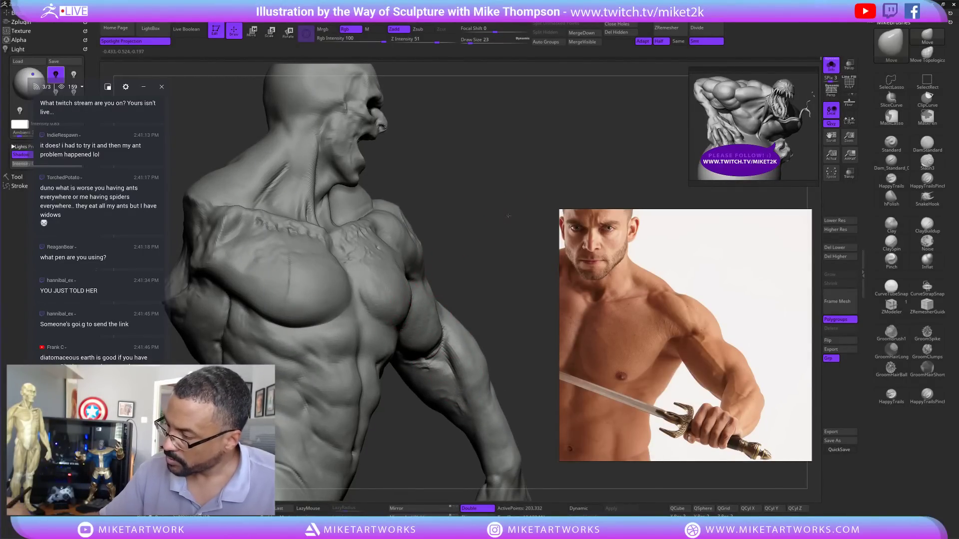
{"action": "left_click_drag", "start_coordinate": [507, 215], "coordinate": [460, 252]}
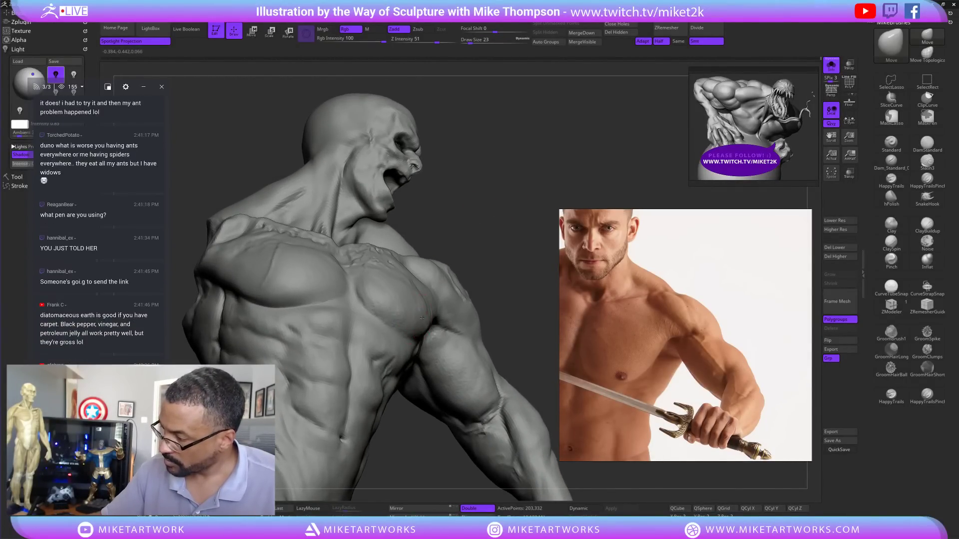
{"action": "mouse_move", "coordinate": [523, 197]}
{"action": "left_mouse_down"}
{"action": "mouse_move", "coordinate": [417, 307]}
{"action": "mouse_move", "coordinate": [441, 301]}
{"action": "mouse_move", "coordinate": [428, 286]}
{"action": "left_mouse_up"}
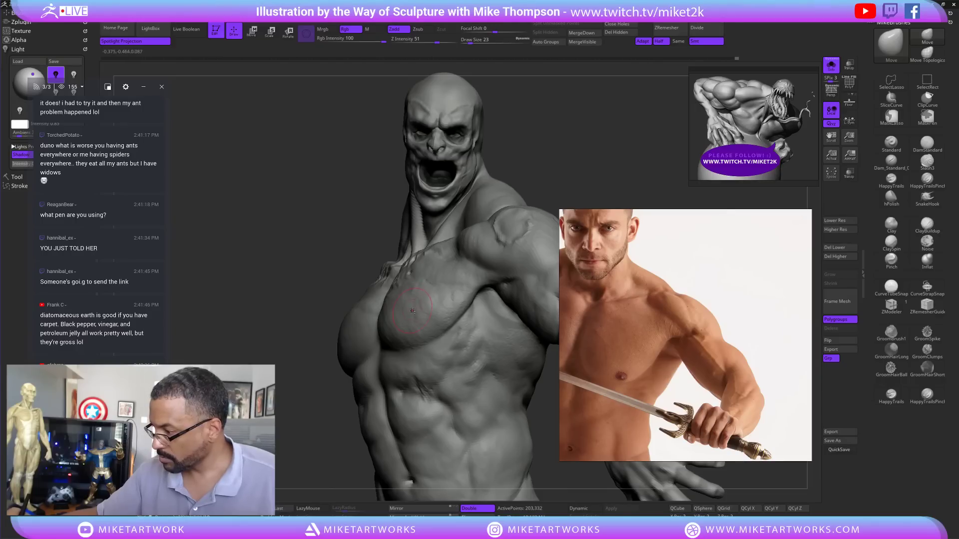
{"action": "left_click_drag", "start_coordinate": [396, 309], "coordinate": [434, 277]}
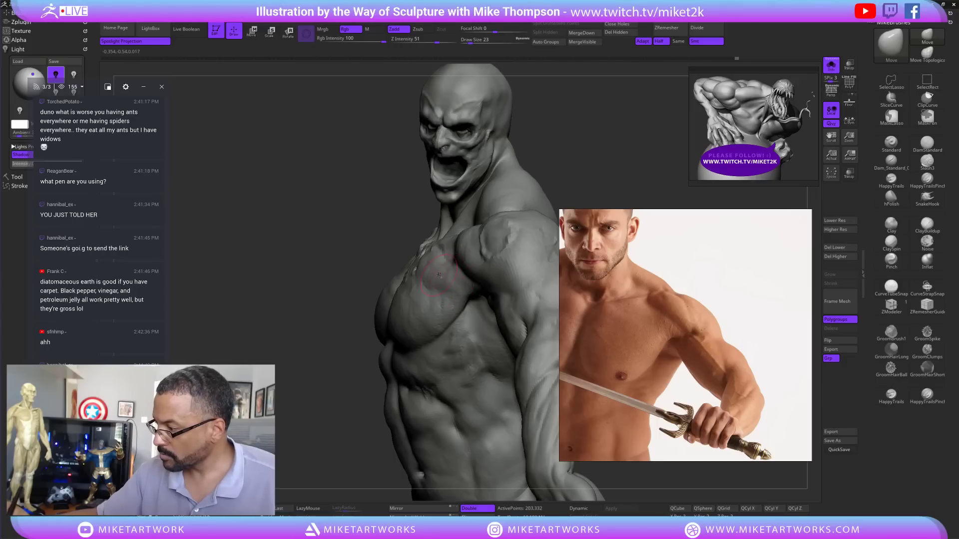
{"action": "left_click_drag", "start_coordinate": [561, 150], "coordinate": [560, 178]}
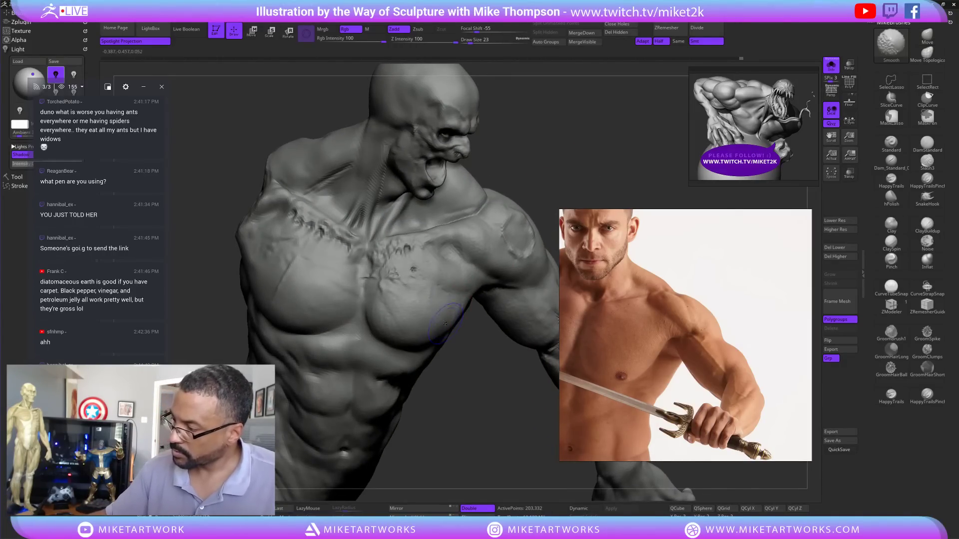
{"action": "left_click_drag", "start_coordinate": [502, 411], "coordinate": [475, 431], "text": "alt"}
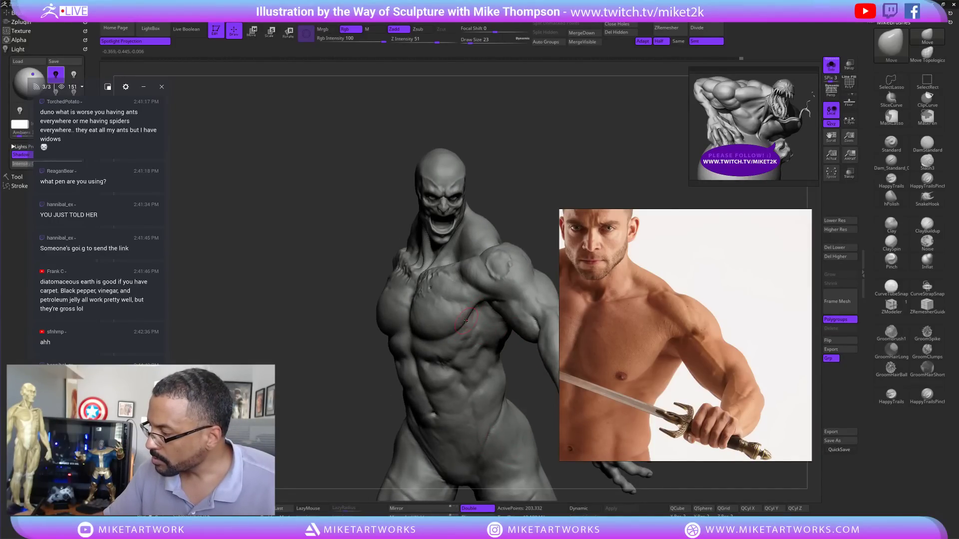
- Review the full torso's proportions and drop the body mesh two subdivision levels
{"action": "mouse_move", "coordinate": [541, 193]}
{"action": "left_mouse_down"}
{"action": "mouse_move", "coordinate": [519, 133]}
{"action": "mouse_move", "coordinate": [541, 185]}
{"action": "mouse_move", "coordinate": [571, 185]}
{"action": "left_mouse_up"}
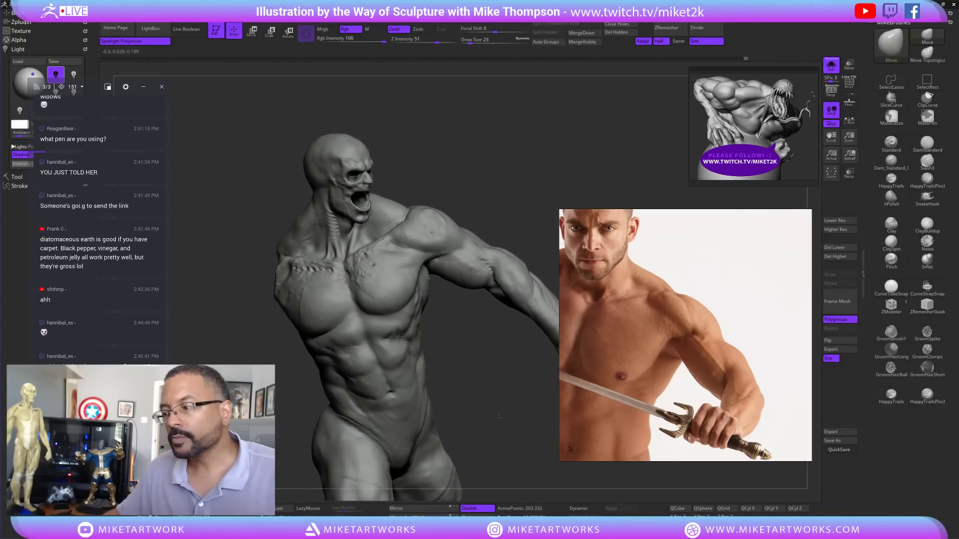
{"action": "mouse_move", "coordinate": [501, 405]}
{"action": "left_mouse_down"}
{"action": "mouse_move", "coordinate": [496, 465]}
{"action": "mouse_move", "coordinate": [502, 448]}
{"action": "left_mouse_up"}
{"action": "left_click_drag", "start_coordinate": [462, 353], "coordinate": [464, 355]}
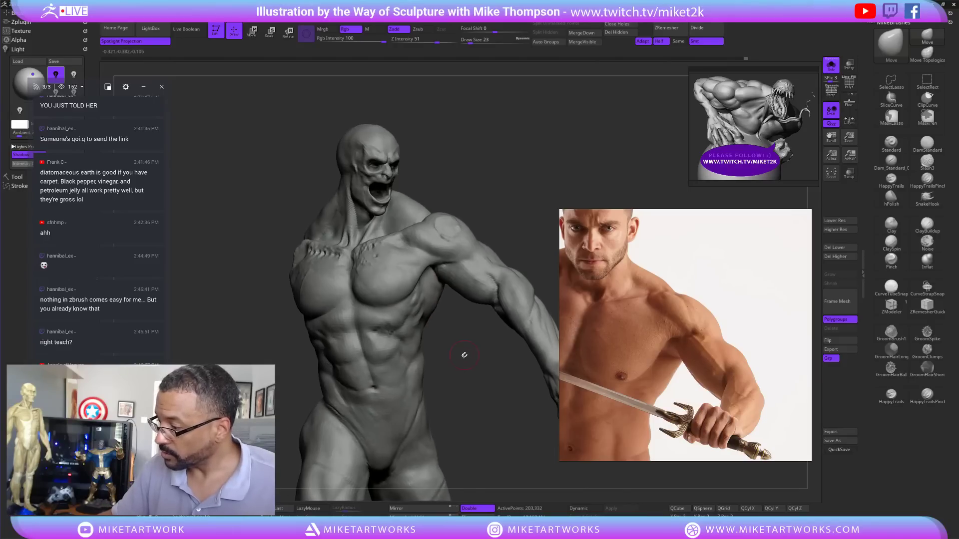
{"action": "key", "text": "shift"}
{"action": "key", "text": "shift+d"}
{"action": "key", "text": "shift+d"}
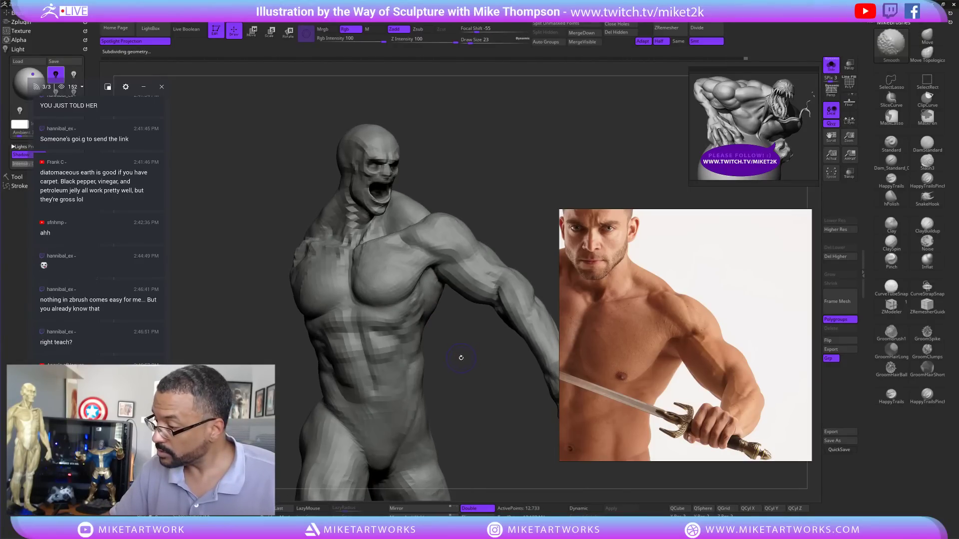
{"action": "left_click_drag", "start_coordinate": [456, 345], "coordinate": [493, 353]}
- Paint a mask over the pectorals and upper abdomen with the MaskPen brush at draw size 45
{"action": "key", "text": "ctrl"}
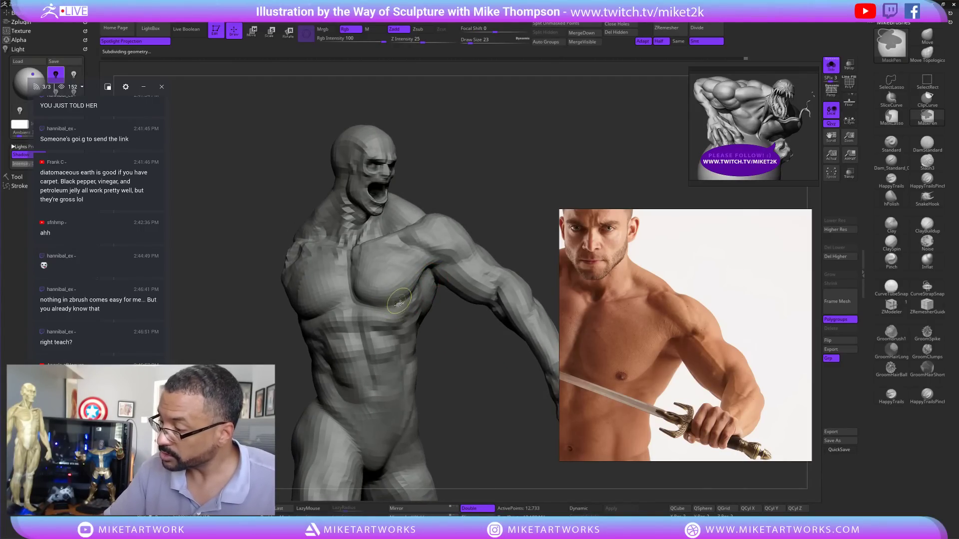
{"action": "key", "text": "s"}
{"action": "left_click_drag", "start_coordinate": [464, 355], "coordinate": [458, 365]}
{"action": "key", "text": "s"}
{"action": "key", "text": "s"}
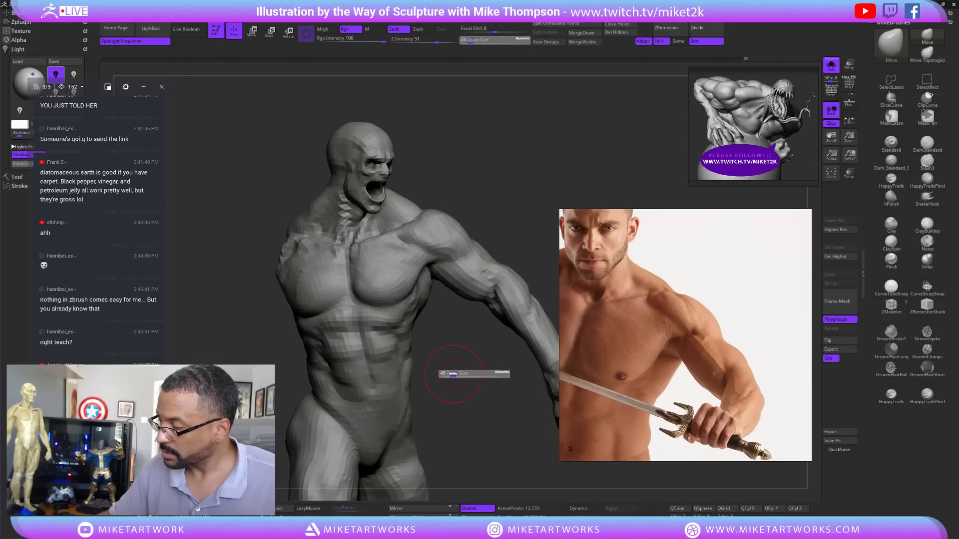
{"action": "mouse_move", "coordinate": [390, 344]}
{"action": "left_mouse_down", "text": "ctrl"}
{"action": "mouse_move", "coordinate": [381, 326]}
{"action": "mouse_move", "coordinate": [400, 296]}
{"action": "mouse_move", "coordinate": [383, 309]}
{"action": "mouse_move", "coordinate": [367, 290]}
{"action": "mouse_move", "coordinate": [340, 307]}
{"action": "mouse_move", "coordinate": [316, 309]}
{"action": "mouse_move", "coordinate": [302, 295]}
{"action": "left_mouse_up", "text": "ctrl"}
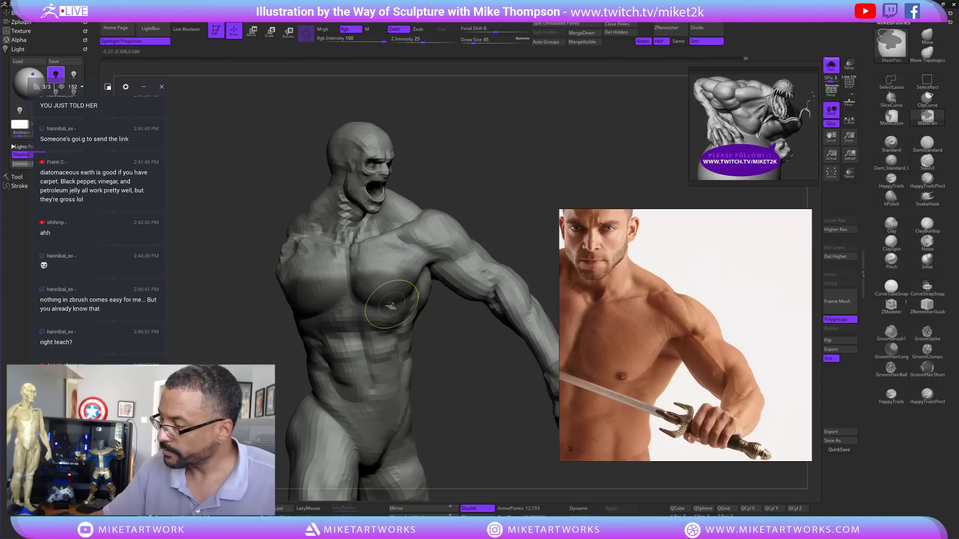
{"action": "mouse_move", "coordinate": [391, 304]}
{"action": "left_mouse_down", "text": "ctrl"}
{"action": "mouse_move", "coordinate": [390, 290]}
{"action": "mouse_move", "coordinate": [370, 291]}
{"action": "mouse_move", "coordinate": [400, 285]}
{"action": "mouse_move", "coordinate": [383, 288]}
{"action": "left_mouse_up", "text": "ctrl"}
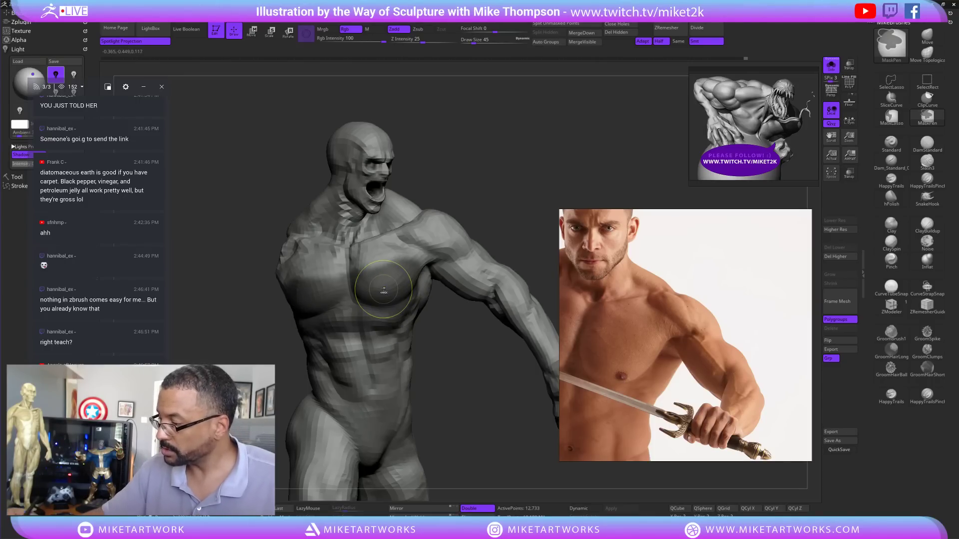
- Look through the reference board for chest anatomy and enlarge the front-view photo of the male torso on black
{"action": "mouse_move", "coordinate": [469, 372]}
{"action": "left_mouse_down"}
{"action": "mouse_move", "coordinate": [425, 376]}
{"action": "mouse_move", "coordinate": [478, 379]}
{"action": "mouse_move", "coordinate": [471, 385]}
{"action": "left_mouse_up"}
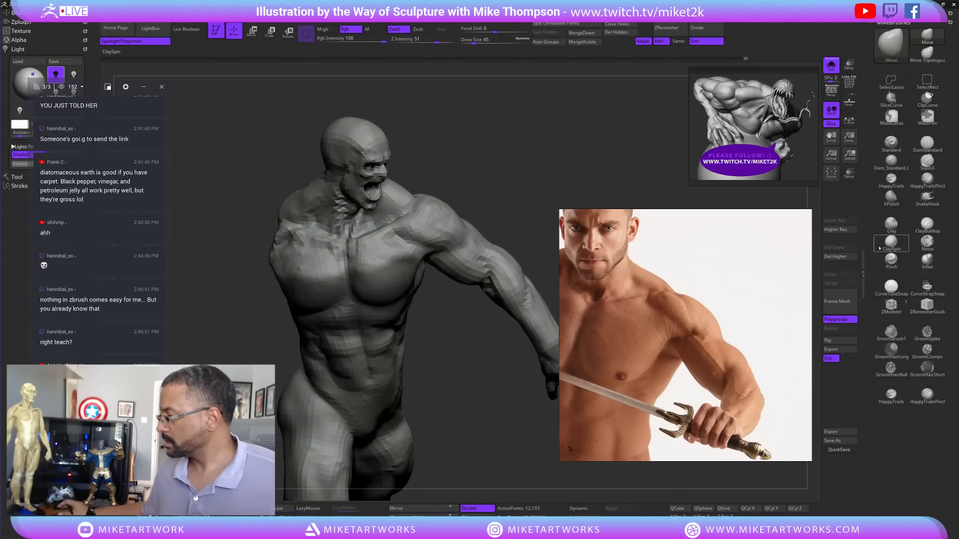
{"action": "scroll", "coordinate": [665, 366], "scroll_direction": "up", "scroll_amount": 3}
{"action": "scroll", "coordinate": [668, 369], "scroll_direction": "down", "scroll_amount": 6}
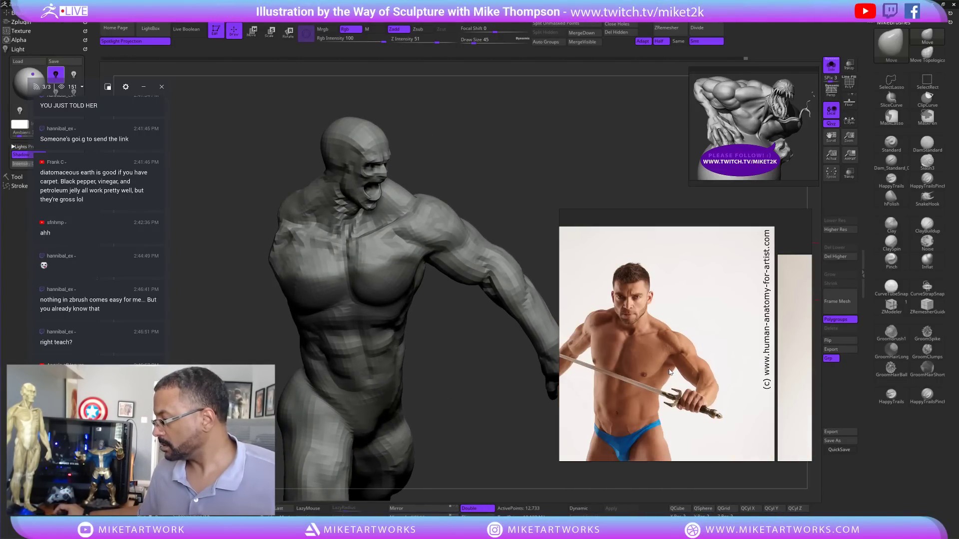
{"action": "left_click_drag", "start_coordinate": [531, 383], "coordinate": [498, 393]}
{"action": "scroll", "coordinate": [704, 343], "scroll_direction": "down", "scroll_amount": 2}
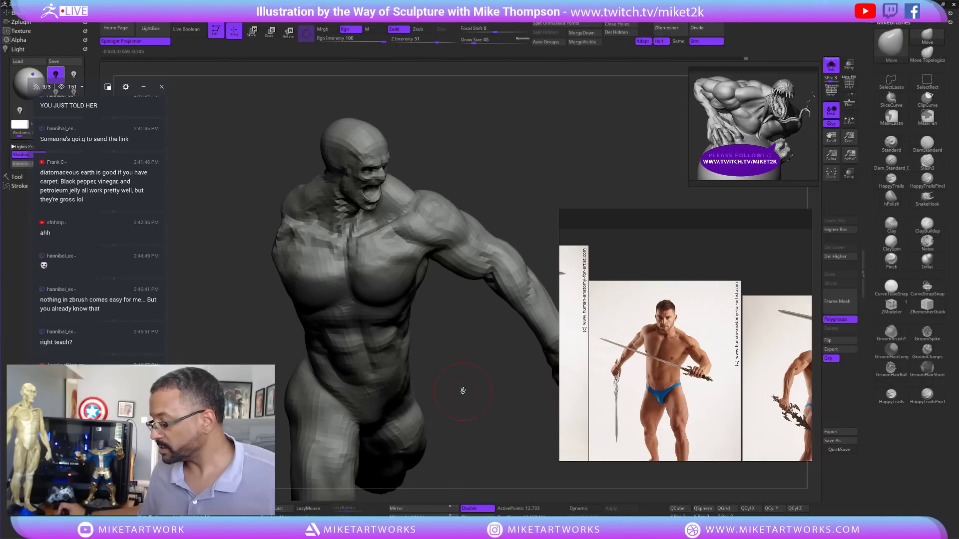
{"action": "scroll", "coordinate": [731, 364], "scroll_direction": "down", "scroll_amount": 2}
{"action": "middle_click_drag", "start_coordinate": [731, 364], "coordinate": [659, 345]}
{"action": "mouse_move", "coordinate": [769, 370]}
{"action": "middle_mouse_down"}
{"action": "mouse_move", "coordinate": [684, 345]}
{"action": "mouse_move", "coordinate": [739, 366]}
{"action": "middle_mouse_up"}
{"action": "middle_click_drag", "start_coordinate": [579, 370], "coordinate": [590, 265]}
{"action": "mouse_move", "coordinate": [764, 399]}
{"action": "middle_mouse_down"}
{"action": "mouse_move", "coordinate": [656, 305]}
{"action": "mouse_move", "coordinate": [680, 363]}
{"action": "middle_mouse_up"}
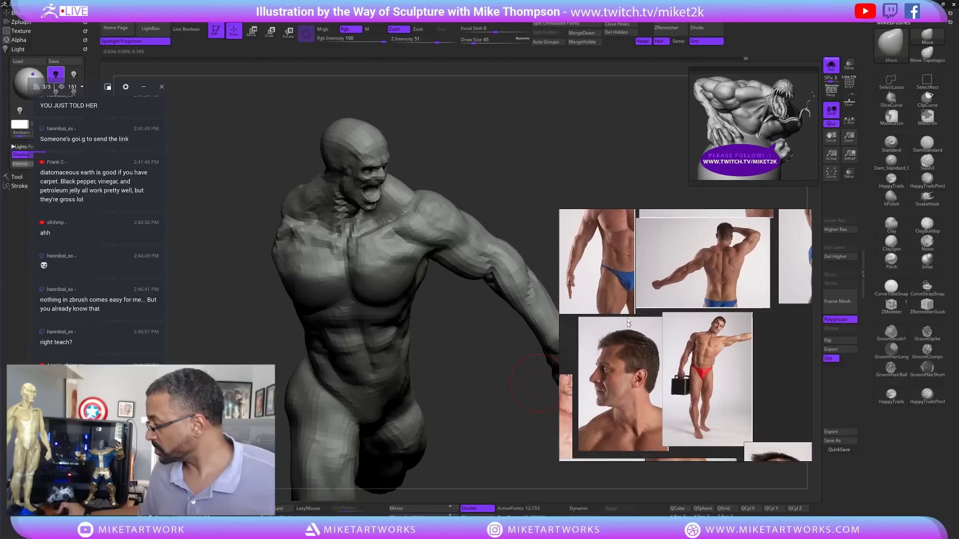
{"action": "middle_click_drag", "start_coordinate": [626, 322], "coordinate": [660, 394]}
{"action": "middle_click_drag", "start_coordinate": [704, 371], "coordinate": [626, 356]}
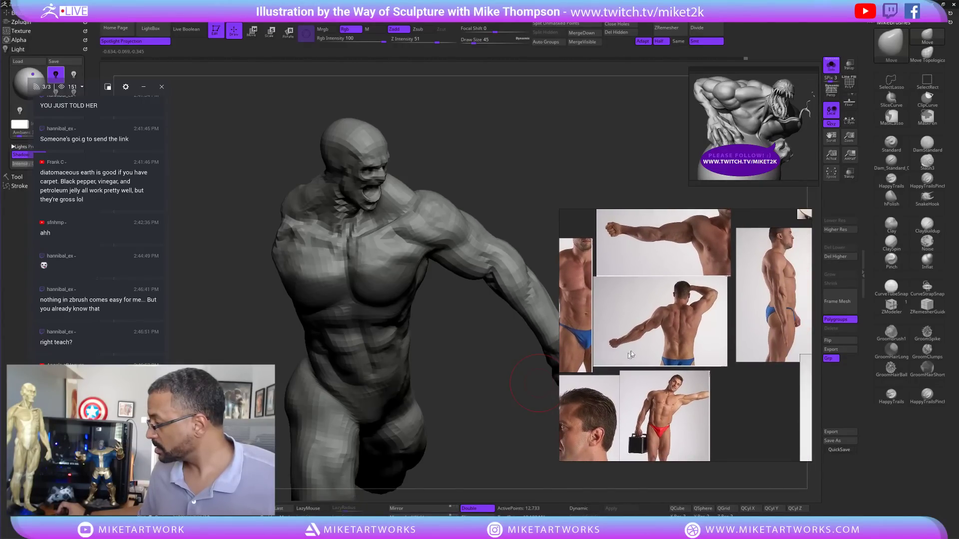
{"action": "middle_click_drag", "start_coordinate": [691, 386], "coordinate": [703, 297]}
{"action": "middle_click_drag", "start_coordinate": [674, 369], "coordinate": [735, 274]}
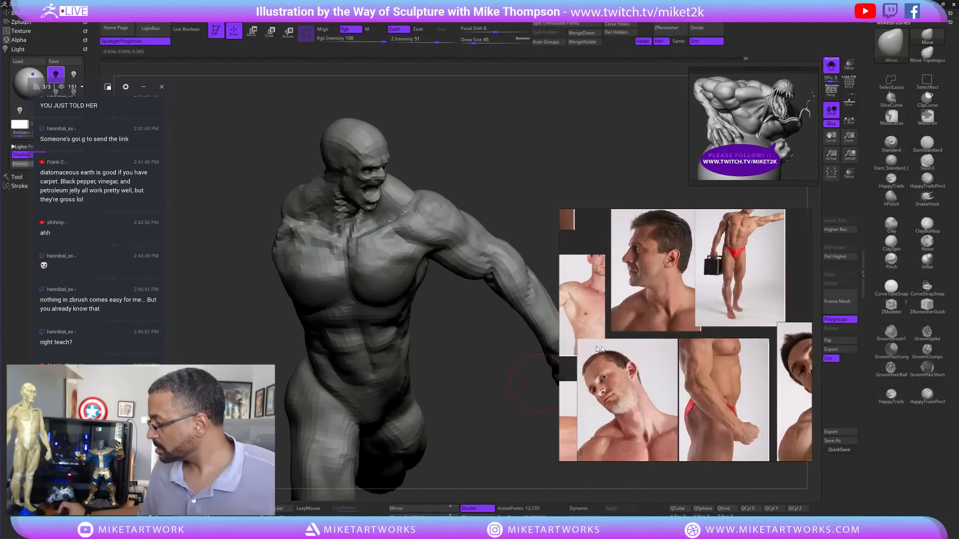
{"action": "middle_click_drag", "start_coordinate": [587, 377], "coordinate": [649, 314]}
{"action": "middle_click_drag", "start_coordinate": [561, 342], "coordinate": [728, 353]}
{"action": "middle_click_drag", "start_coordinate": [594, 344], "coordinate": [739, 355]}
{"action": "middle_click_drag", "start_coordinate": [602, 375], "coordinate": [739, 328]}
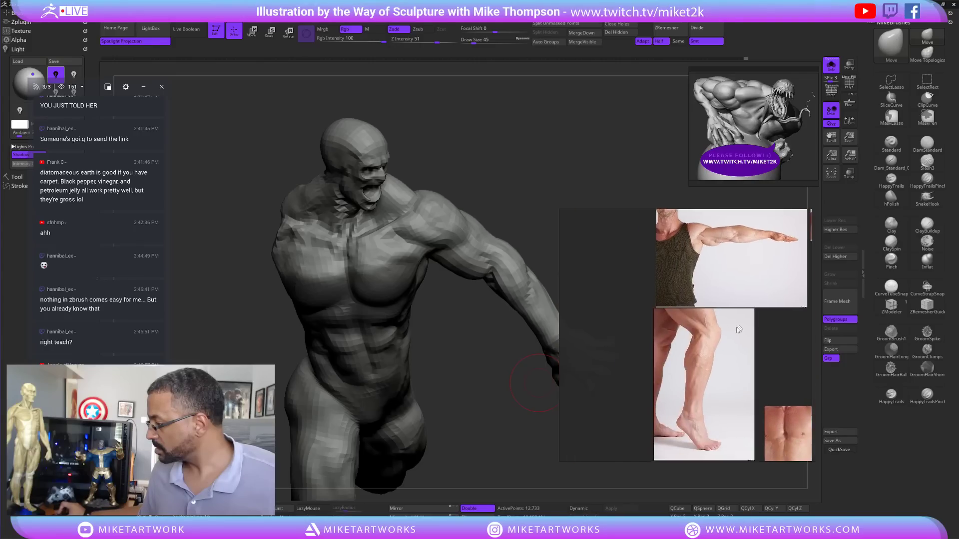
{"action": "middle_click_drag", "start_coordinate": [636, 310], "coordinate": [547, 233]}
{"action": "middle_click_drag", "start_coordinate": [798, 420], "coordinate": [670, 320]}
{"action": "middle_click_drag", "start_coordinate": [728, 373], "coordinate": [685, 356]}
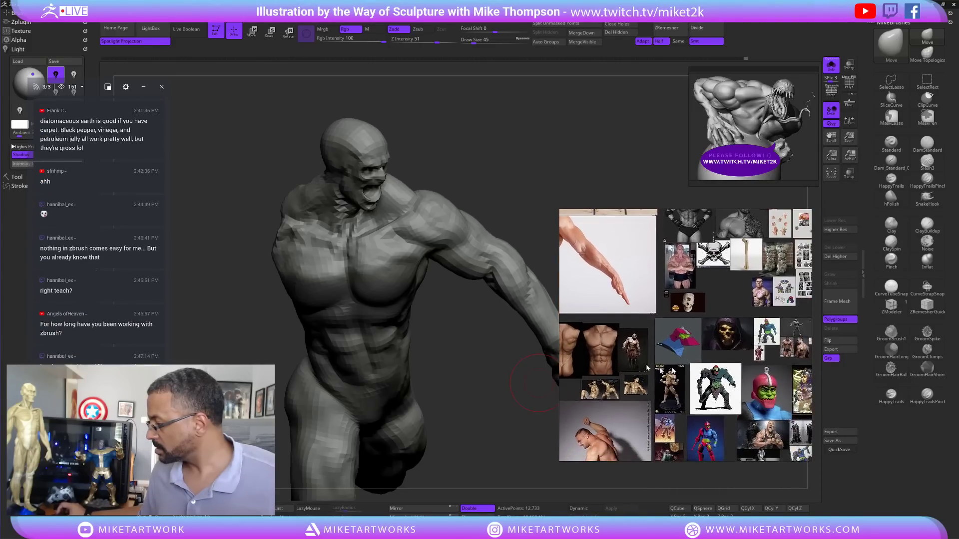
{"action": "double_click", "coordinate": [596, 342]}
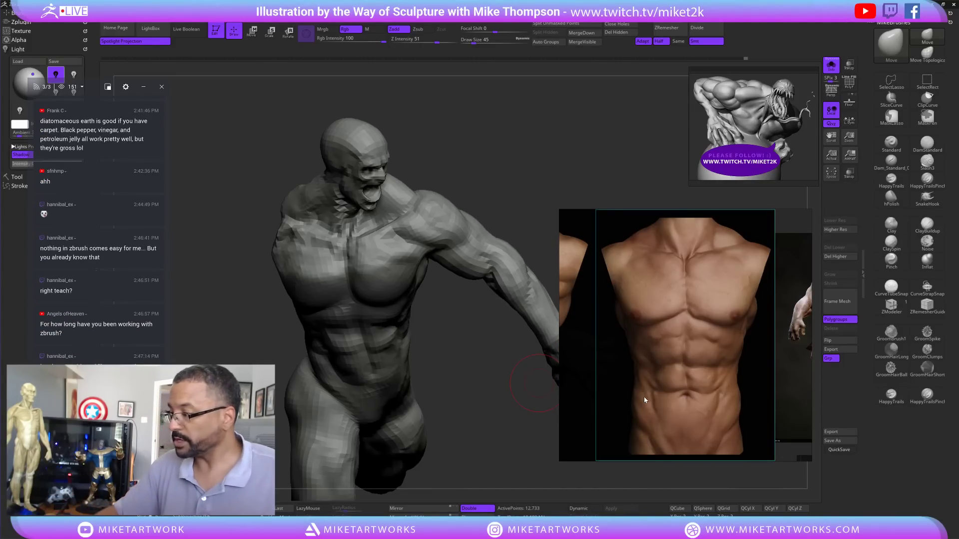
- Invert the mask so the chest and upper abdomen are free to reshape while the rest of the body is protected
{"action": "left_click_drag", "start_coordinate": [458, 373], "coordinate": [453, 352]}
{"action": "key", "text": "ctrl"}
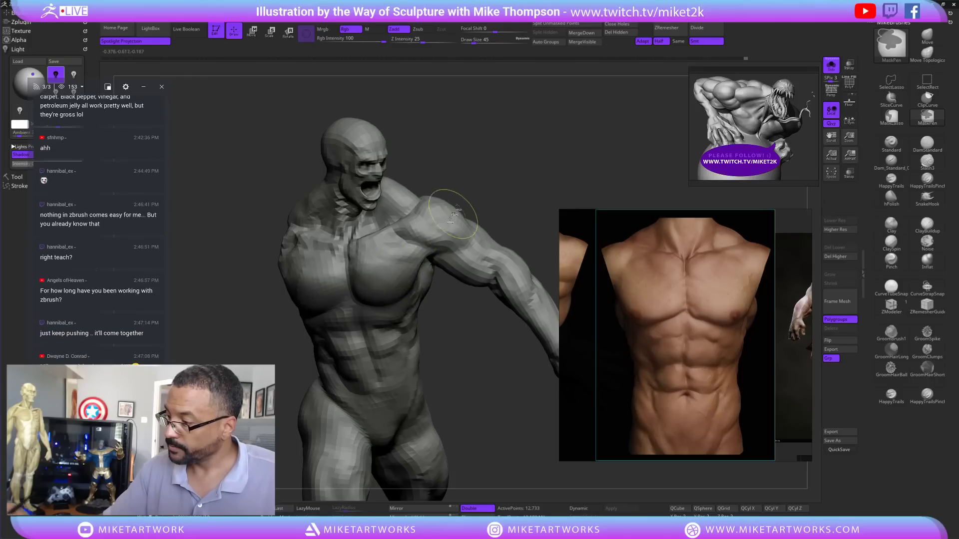
{"action": "left_click_drag", "start_coordinate": [474, 157], "coordinate": [486, 165], "text": "ctrl"}
{"action": "key", "text": "ctrl+z"}
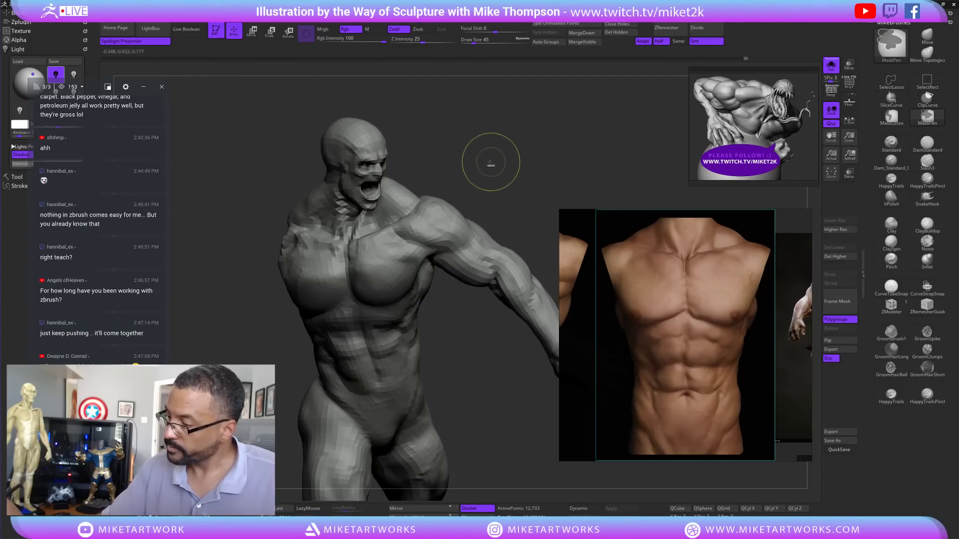
{"action": "left_click", "coordinate": [479, 176], "text": "ctrl"}
{"action": "mouse_move", "coordinate": [476, 370]}
{"action": "left_mouse_down"}
{"action": "mouse_move", "coordinate": [472, 347]}
{"action": "mouse_move", "coordinate": [481, 353]}
{"action": "left_mouse_up"}
- Set the Move brush's draw size to 60 and quick-save the project, waiting for the save to complete
{"action": "left_click", "coordinate": [928, 56]}
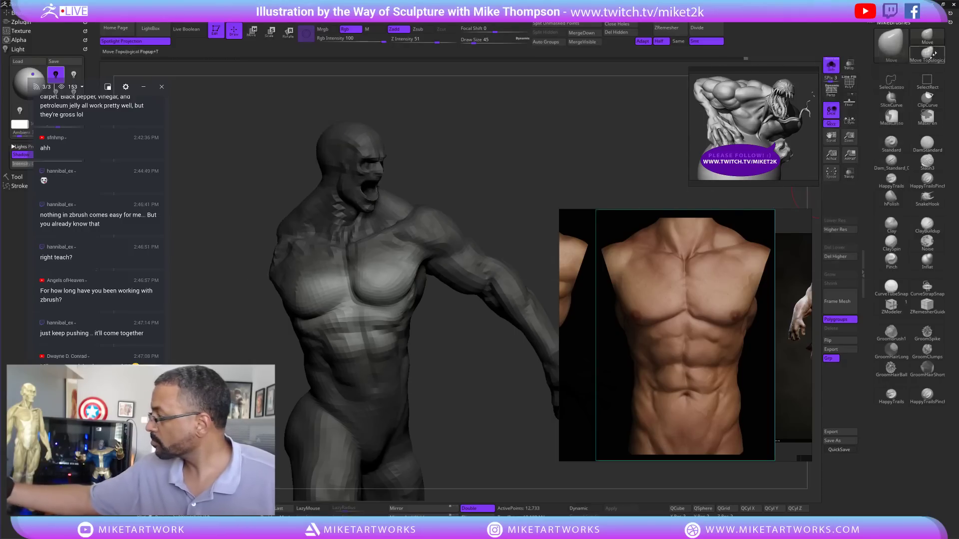
{"action": "key", "text": "shift"}
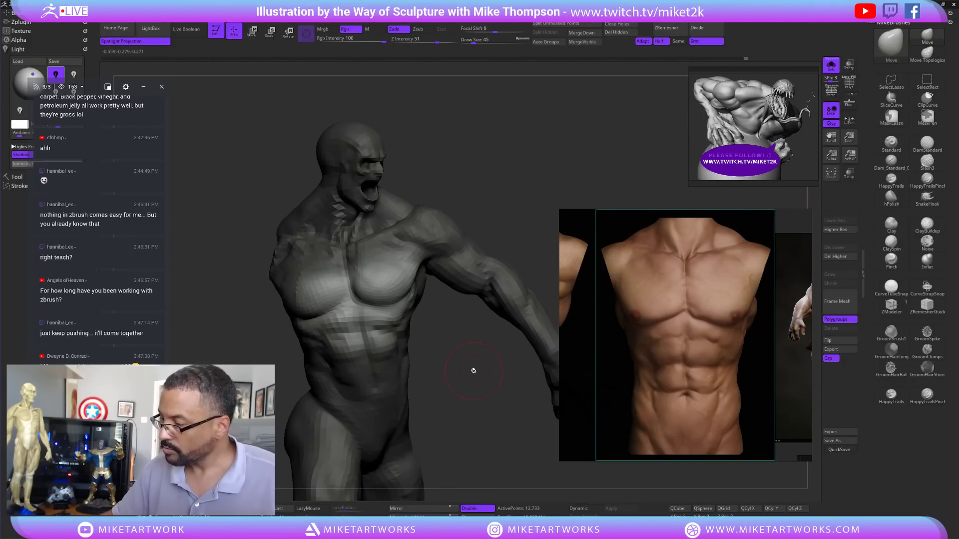
{"action": "key", "text": "s"}
{"action": "left_click_drag", "start_coordinate": [472, 384], "coordinate": [472, 386]}
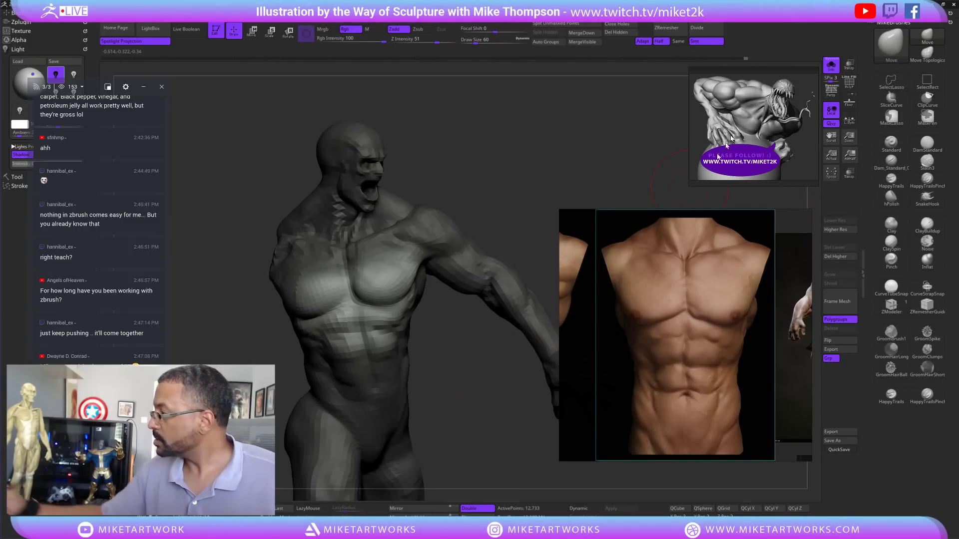
{"action": "key", "text": "ctrl+s"}
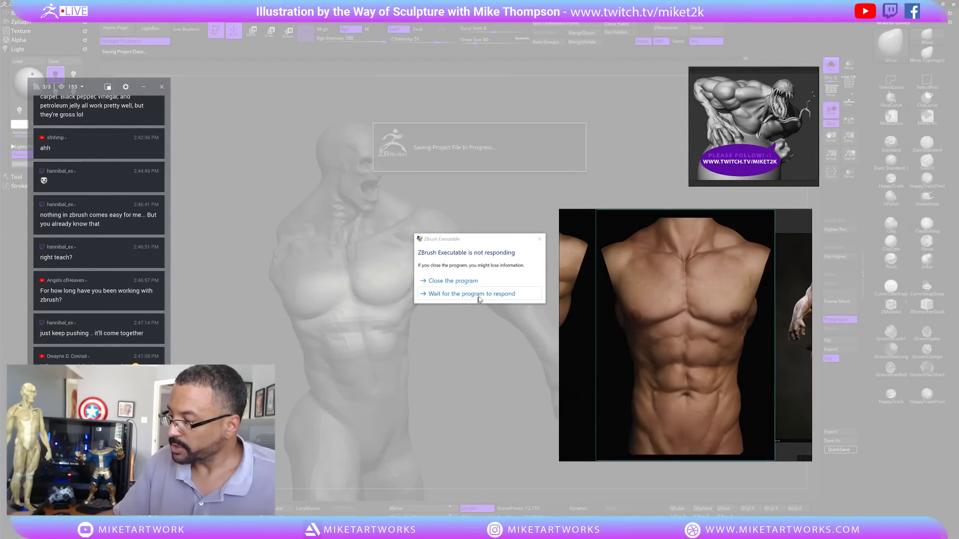
{"action": "left_click", "coordinate": [478, 297]}
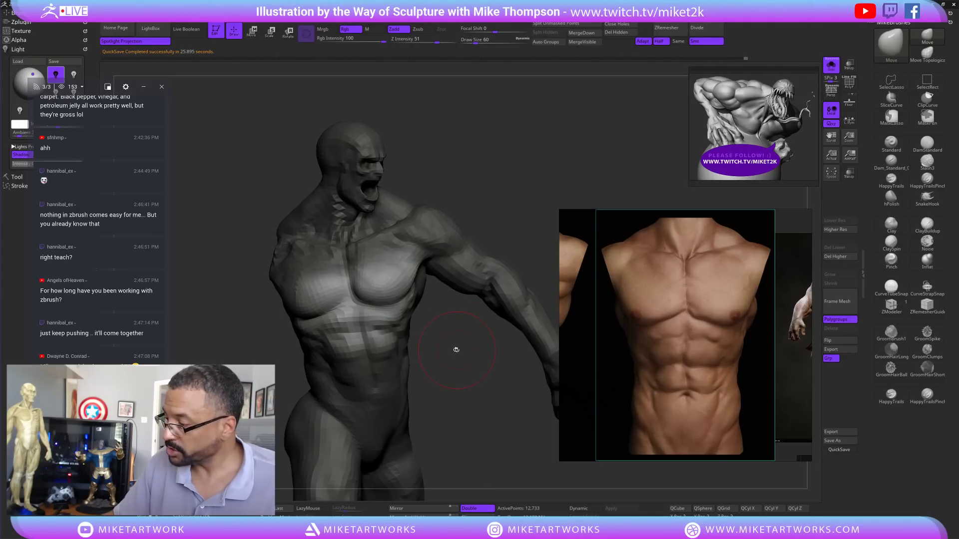
- Reshape the overall volume of the chest with the Move brush at draw size 60, checking it against the torso photo
{"action": "left_click_drag", "start_coordinate": [450, 380], "coordinate": [458, 345]}
{"action": "left_click_drag", "start_coordinate": [373, 298], "coordinate": [371, 300]}
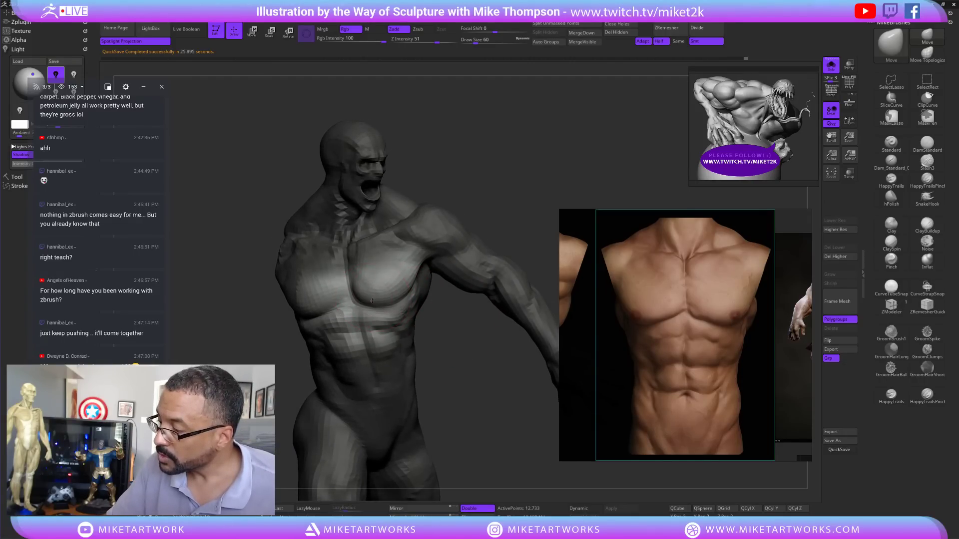
{"action": "left_click_drag", "start_coordinate": [475, 368], "coordinate": [417, 355]}
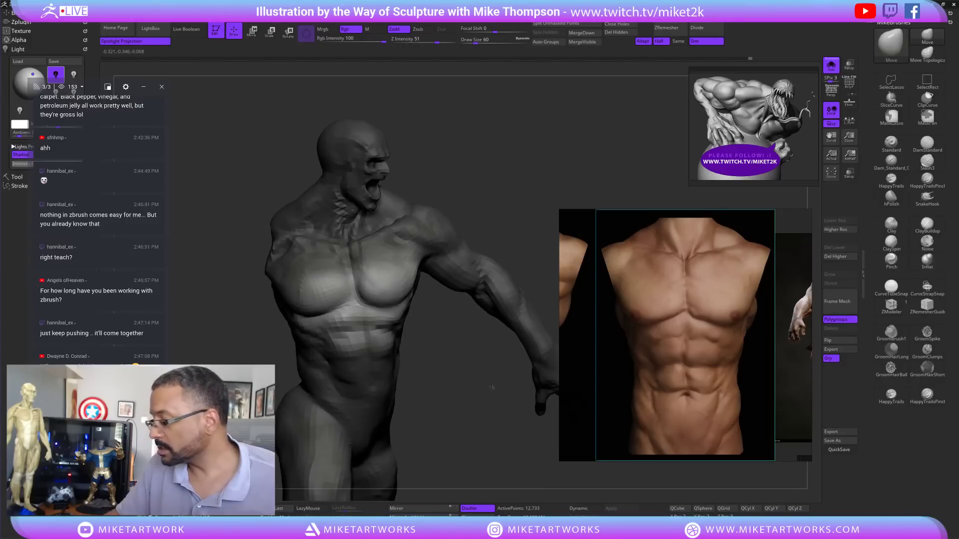
{"action": "mouse_move", "coordinate": [462, 394]}
{"action": "left_mouse_down"}
{"action": "mouse_move", "coordinate": [443, 391]}
{"action": "mouse_move", "coordinate": [460, 389]}
{"action": "mouse_move", "coordinate": [454, 382]}
{"action": "mouse_move", "coordinate": [486, 390]}
{"action": "mouse_move", "coordinate": [444, 374]}
{"action": "mouse_move", "coordinate": [431, 356]}
{"action": "mouse_move", "coordinate": [433, 309]}
{"action": "mouse_move", "coordinate": [412, 258]}
{"action": "left_mouse_up"}
- Refine the left pectoral's form from a low angle with the Move brush at draw size 34
{"action": "key", "text": "s"}
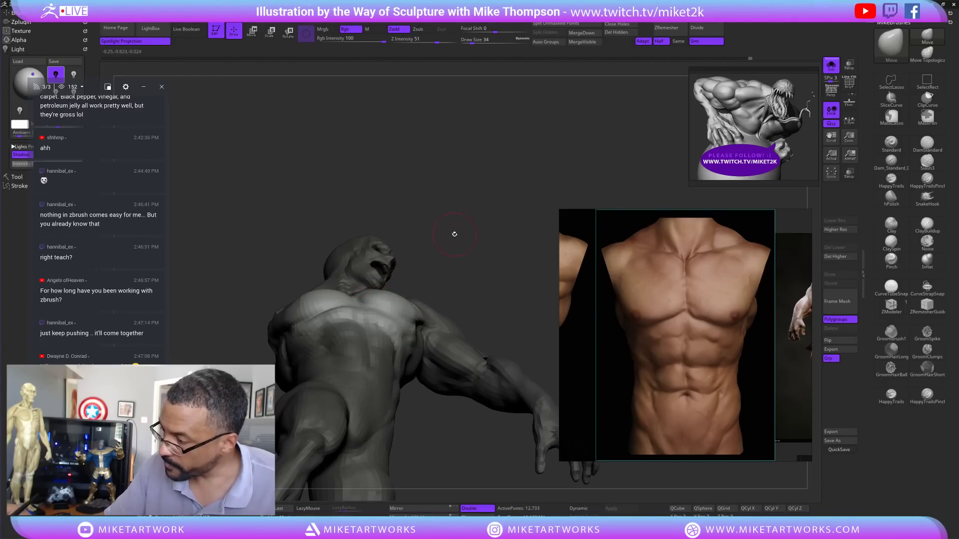
{"action": "left_click_drag", "start_coordinate": [454, 234], "coordinate": [392, 295]}
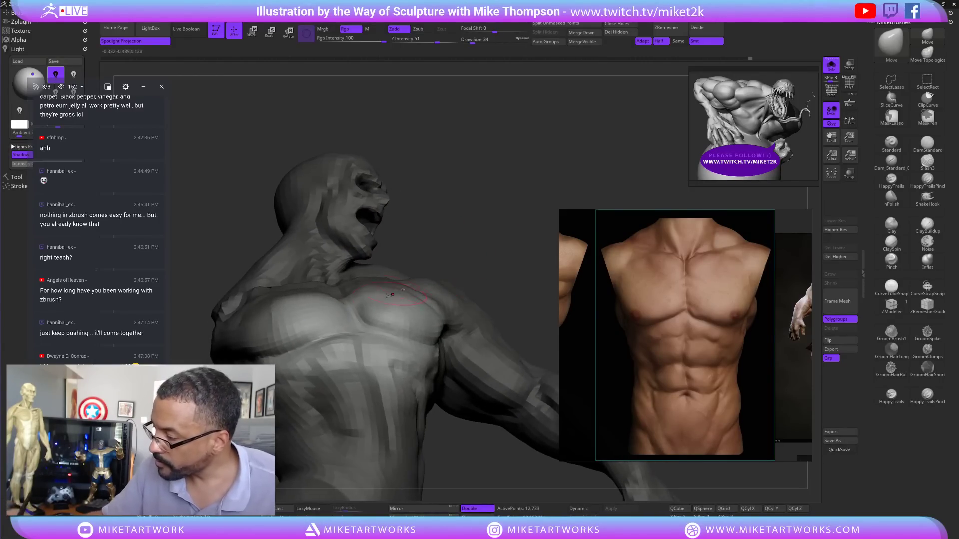
{"action": "left_click_drag", "start_coordinate": [454, 240], "coordinate": [494, 240]}
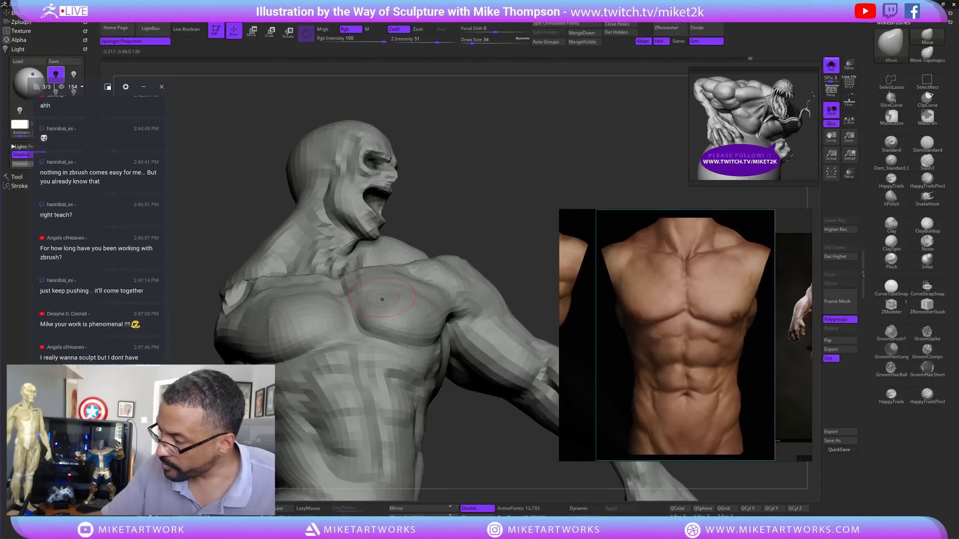
{"action": "mouse_move", "coordinate": [462, 237]}
{"action": "left_mouse_down"}
{"action": "mouse_move", "coordinate": [467, 207]}
{"action": "mouse_move", "coordinate": [472, 220]}
{"action": "left_mouse_up"}
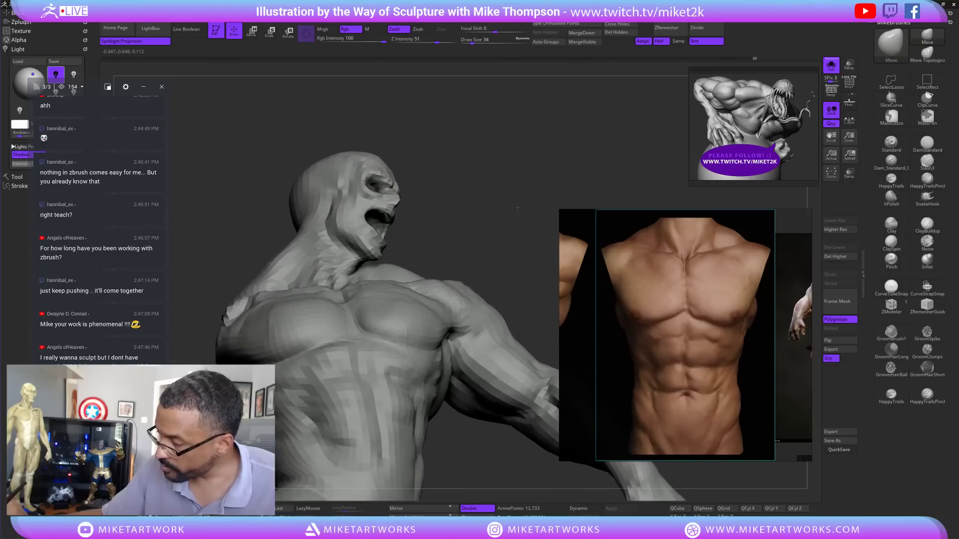
{"action": "right_click_drag", "start_coordinate": [396, 309], "coordinate": [435, 308]}
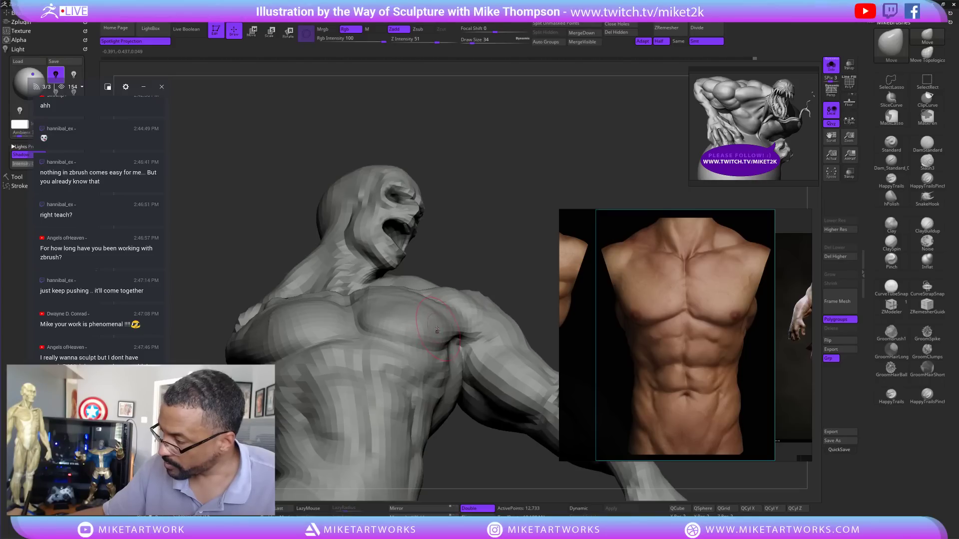
- Adjust the left pectoral's inner and upper contour near the sternum with the Move brush at draw size 23
{"action": "mouse_move", "coordinate": [495, 242]}
{"action": "left_mouse_down"}
{"action": "mouse_move", "coordinate": [520, 203]}
{"action": "mouse_move", "coordinate": [533, 214]}
{"action": "mouse_move", "coordinate": [564, 190]}
{"action": "mouse_move", "coordinate": [525, 182]}
{"action": "mouse_move", "coordinate": [509, 231]}
{"action": "mouse_move", "coordinate": [493, 224]}
{"action": "mouse_move", "coordinate": [515, 209]}
{"action": "mouse_move", "coordinate": [499, 207]}
{"action": "mouse_move", "coordinate": [486, 222]}
{"action": "mouse_move", "coordinate": [504, 223]}
{"action": "mouse_move", "coordinate": [510, 275]}
{"action": "mouse_move", "coordinate": [519, 281]}
{"action": "mouse_move", "coordinate": [516, 260]}
{"action": "left_mouse_up"}
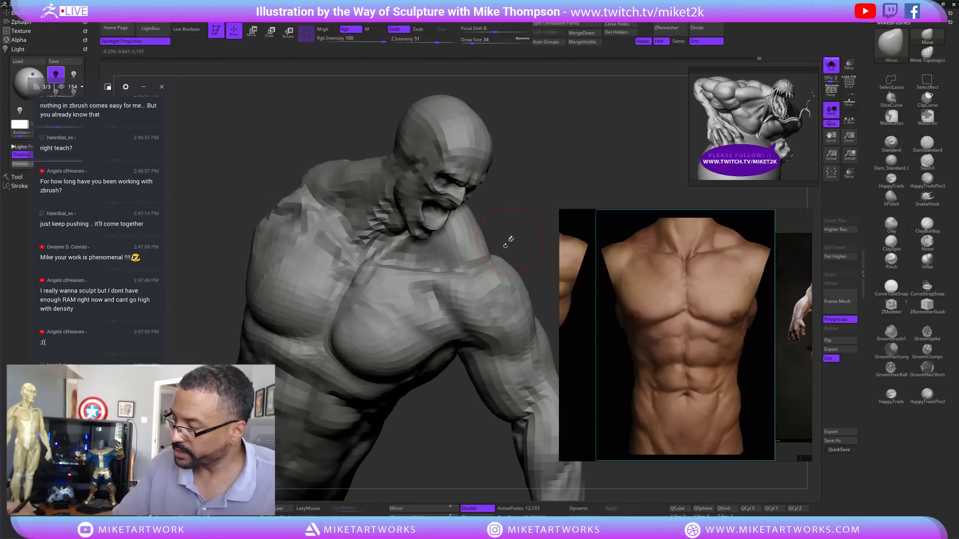
{"action": "key", "text": "s"}
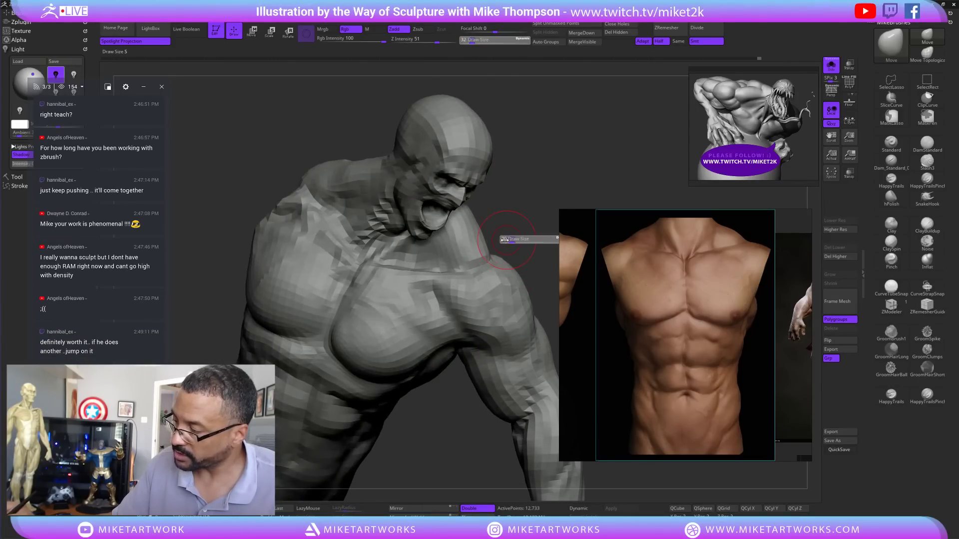
{"action": "key", "text": "s"}
{"action": "left_click_drag", "start_coordinate": [524, 241], "coordinate": [502, 245]}
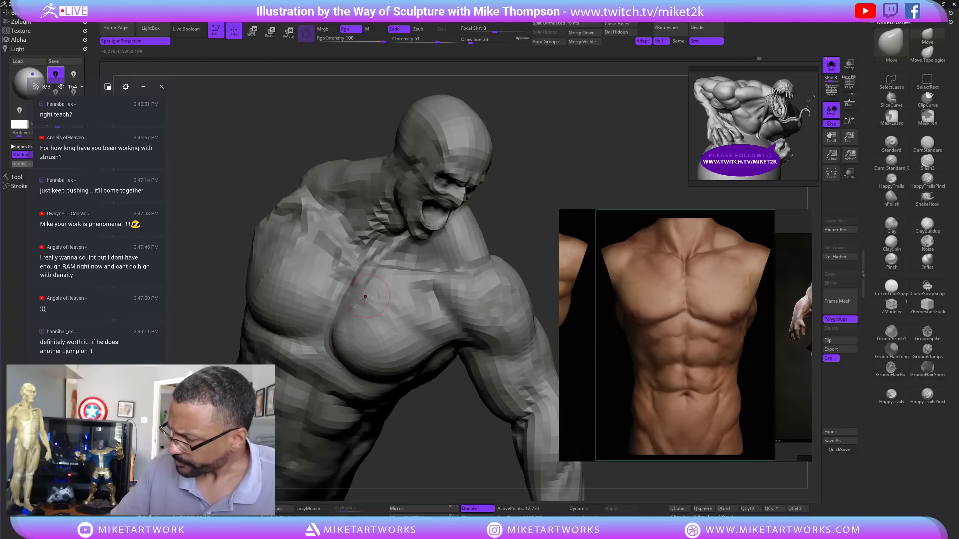
{"action": "mouse_move", "coordinate": [514, 214]}
{"action": "left_mouse_down"}
{"action": "mouse_move", "coordinate": [539, 207]}
{"action": "mouse_move", "coordinate": [480, 228]}
{"action": "mouse_move", "coordinate": [492, 210]}
{"action": "left_mouse_up"}
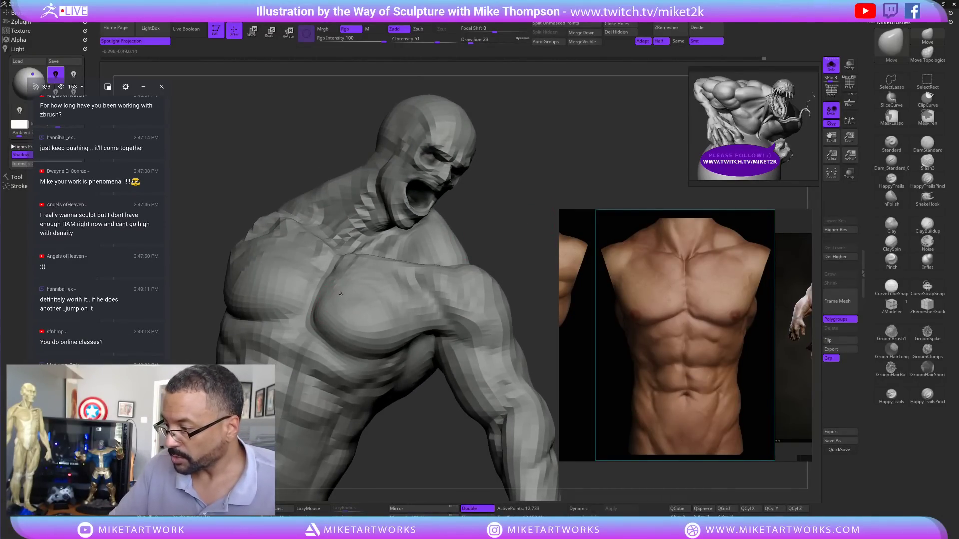
{"action": "mouse_move", "coordinate": [520, 215]}
{"action": "left_mouse_down"}
{"action": "mouse_move", "coordinate": [517, 204]}
{"action": "mouse_move", "coordinate": [499, 227]}
{"action": "mouse_move", "coordinate": [452, 247]}
{"action": "left_mouse_up"}
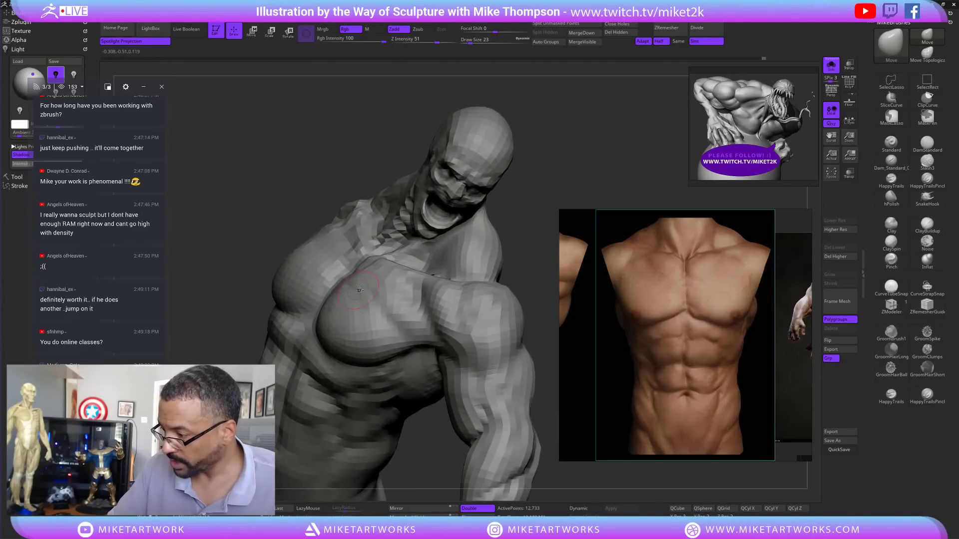
- Shape the transition from the left pectoral into the armpit and side of the ribcage with the Move brush at draw size 23
{"action": "mouse_move", "coordinate": [535, 222]}
{"action": "left_mouse_down"}
{"action": "mouse_move", "coordinate": [538, 209]}
{"action": "mouse_move", "coordinate": [411, 321]}
{"action": "left_mouse_up"}
{"action": "mouse_move", "coordinate": [446, 283]}
{"action": "right_mouse_down"}
{"action": "mouse_move", "coordinate": [505, 260]}
{"action": "mouse_move", "coordinate": [442, 315]}
{"action": "mouse_move", "coordinate": [426, 352]}
{"action": "right_mouse_up"}
{"action": "mouse_move", "coordinate": [541, 235]}
{"action": "right_mouse_down"}
{"action": "mouse_move", "coordinate": [510, 225]}
{"action": "mouse_move", "coordinate": [379, 334]}
{"action": "right_mouse_up"}
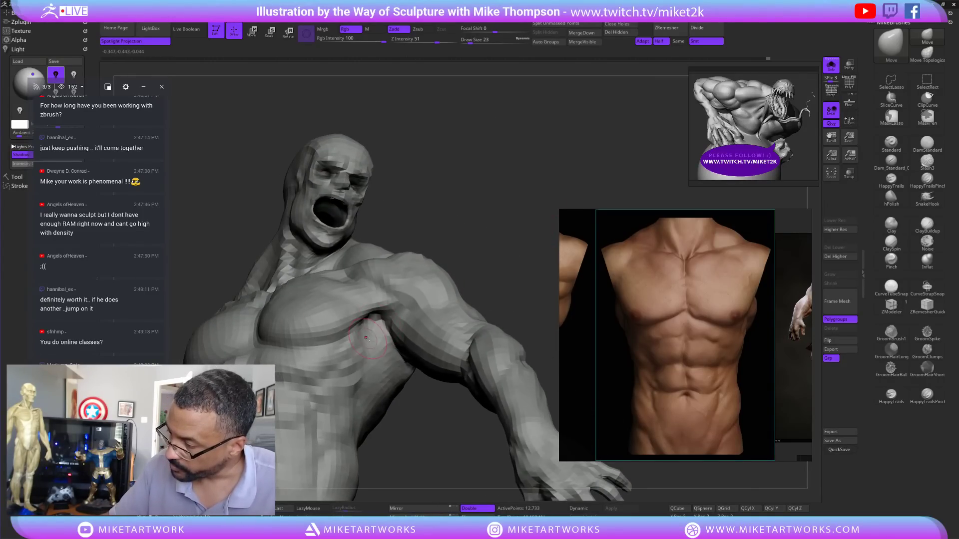
{"action": "mouse_move", "coordinate": [363, 347]}
{"action": "right_mouse_down"}
{"action": "mouse_move", "coordinate": [498, 185]}
{"action": "mouse_move", "coordinate": [364, 344]}
{"action": "right_mouse_up"}
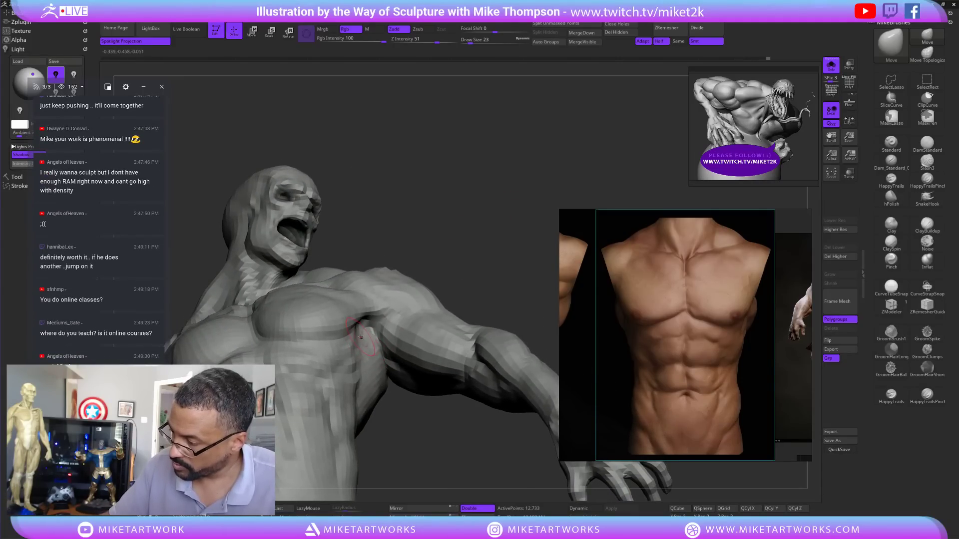
{"action": "mouse_move", "coordinate": [431, 310]}
{"action": "right_mouse_down"}
{"action": "mouse_move", "coordinate": [464, 242]}
{"action": "mouse_move", "coordinate": [473, 270]}
{"action": "right_mouse_up"}
{"action": "scroll", "coordinate": [666, 352], "scroll_direction": "down", "scroll_amount": 6}
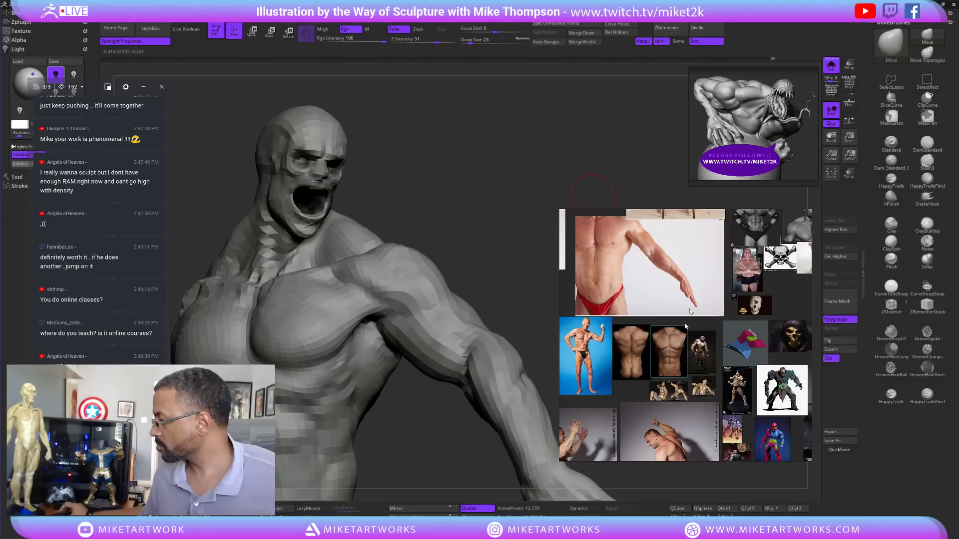
- Find the photo of the man's raised, outstretched arm on the reference board and enlarge it
{"action": "middle_click_drag", "start_coordinate": [690, 307], "coordinate": [736, 434]}
{"action": "middle_click_drag", "start_coordinate": [763, 342], "coordinate": [761, 422]}
{"action": "middle_click_drag", "start_coordinate": [569, 306], "coordinate": [721, 362]}
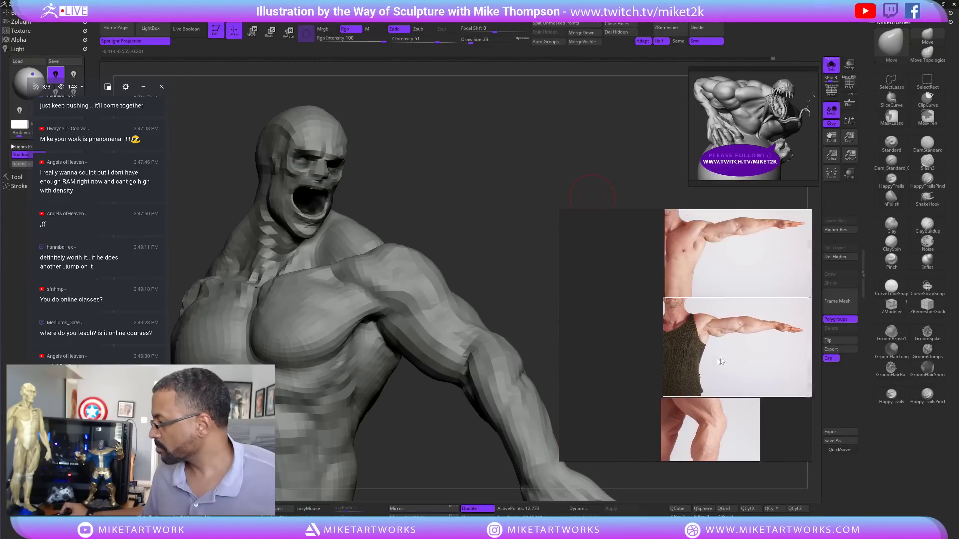
{"action": "mouse_move", "coordinate": [631, 313]}
{"action": "middle_mouse_down"}
{"action": "mouse_move", "coordinate": [602, 348]}
{"action": "mouse_move", "coordinate": [538, 385]}
{"action": "middle_mouse_up"}
{"action": "middle_click_drag", "start_coordinate": [675, 329], "coordinate": [625, 406]}
{"action": "mouse_move", "coordinate": [724, 322]}
{"action": "middle_mouse_down"}
{"action": "mouse_move", "coordinate": [694, 370]}
{"action": "mouse_move", "coordinate": [693, 346]}
{"action": "mouse_move", "coordinate": [678, 349]}
{"action": "middle_mouse_up"}
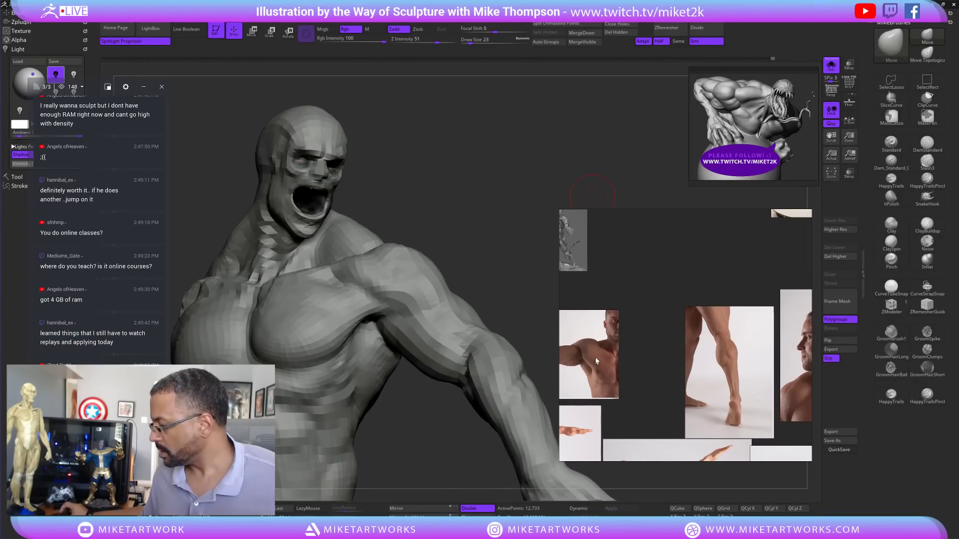
{"action": "middle_click_drag", "start_coordinate": [744, 372], "coordinate": [564, 359]}
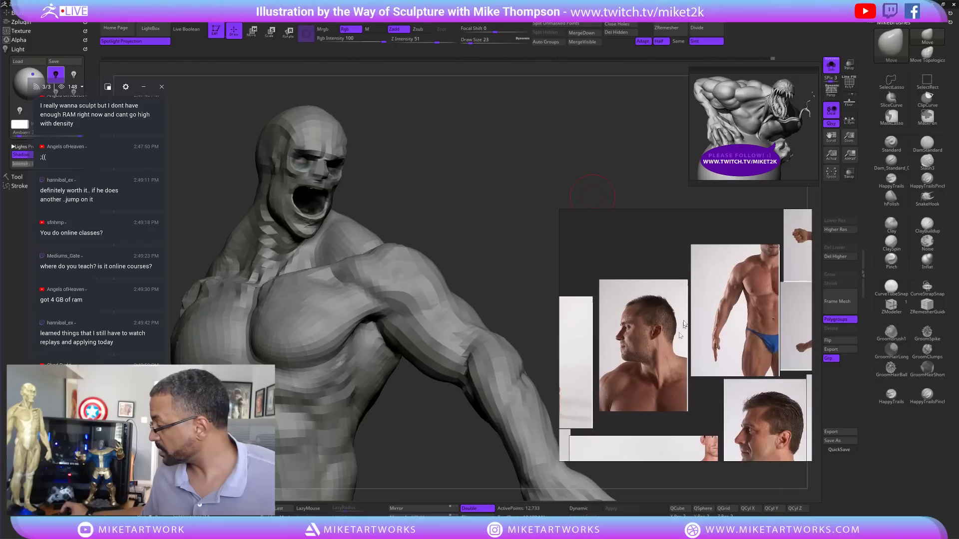
{"action": "middle_click_drag", "start_coordinate": [774, 304], "coordinate": [644, 374]}
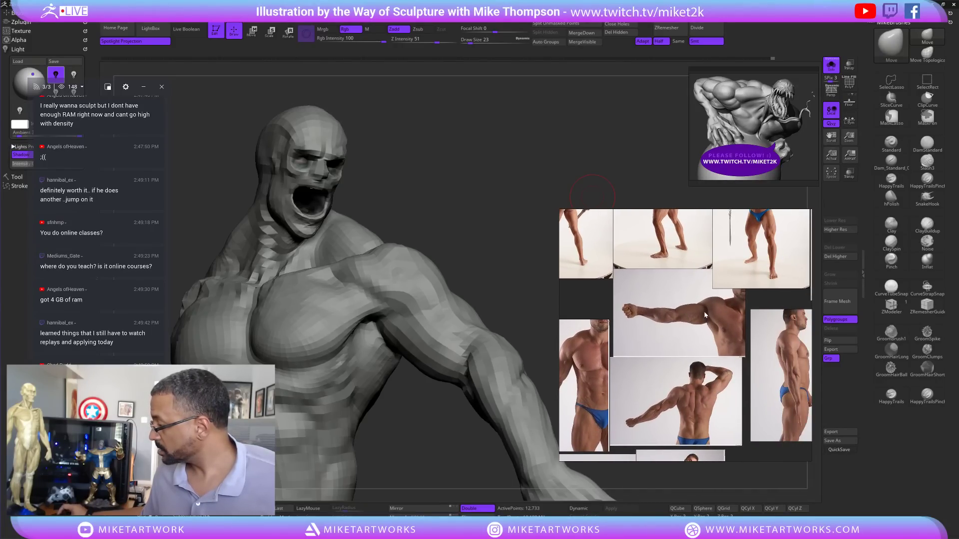
{"action": "double_click", "coordinate": [704, 313]}
- Refine the left pectoral's lower outer edge and the adjoining ribcage with the Move brush at draw size 23
{"action": "mouse_move", "coordinate": [504, 225]}
{"action": "left_mouse_down"}
{"action": "mouse_move", "coordinate": [480, 220]}
{"action": "mouse_move", "coordinate": [475, 200]}
{"action": "mouse_move", "coordinate": [498, 179]}
{"action": "mouse_move", "coordinate": [492, 173]}
{"action": "left_mouse_up"}
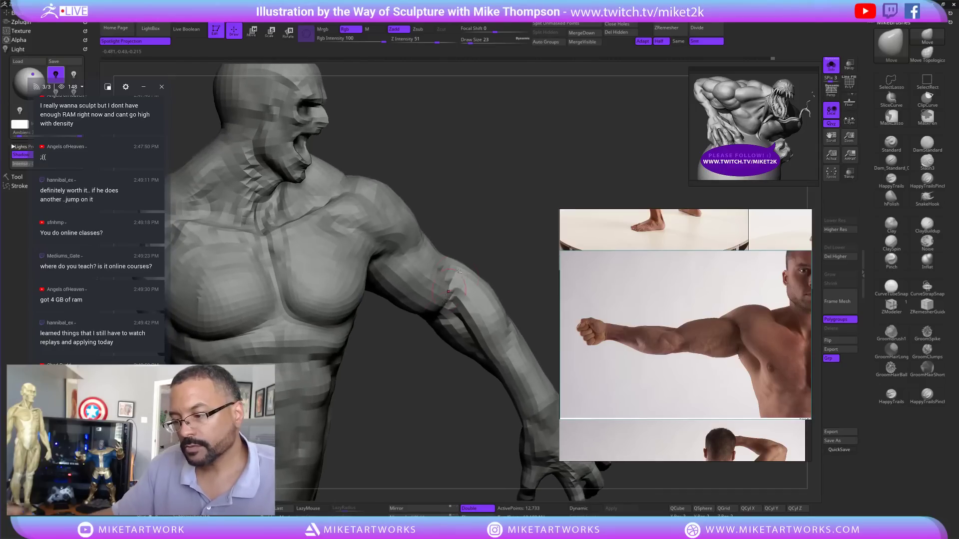
{"action": "mouse_move", "coordinate": [410, 414]}
{"action": "left_mouse_down"}
{"action": "mouse_move", "coordinate": [410, 441]}
{"action": "mouse_move", "coordinate": [406, 435]}
{"action": "left_mouse_up"}
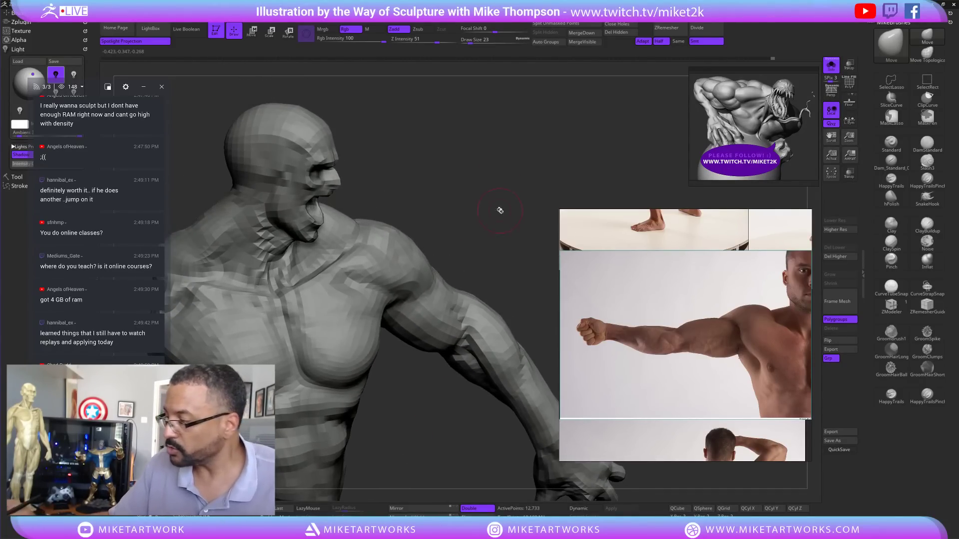
{"action": "mouse_move", "coordinate": [499, 210]}
{"action": "left_mouse_down"}
{"action": "mouse_move", "coordinate": [520, 215]}
{"action": "mouse_move", "coordinate": [512, 228]}
{"action": "mouse_move", "coordinate": [537, 216]}
{"action": "mouse_move", "coordinate": [521, 222]}
{"action": "mouse_move", "coordinate": [534, 203]}
{"action": "mouse_move", "coordinate": [524, 212]}
{"action": "left_mouse_up"}
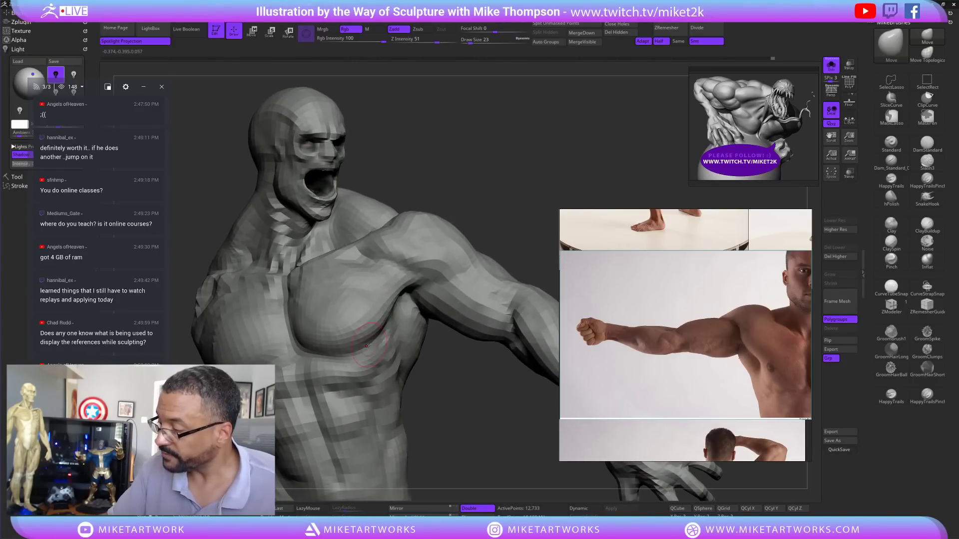
{"action": "mouse_move", "coordinate": [474, 403]}
{"action": "left_mouse_down"}
{"action": "mouse_move", "coordinate": [433, 408]}
{"action": "mouse_move", "coordinate": [480, 412]}
{"action": "left_mouse_up"}
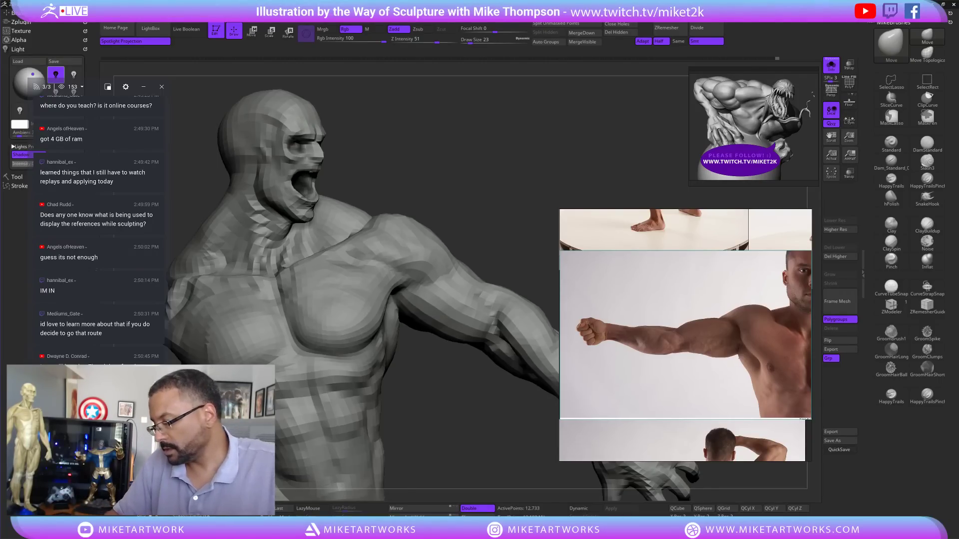
{"action": "left_click_drag", "start_coordinate": [458, 412], "coordinate": [467, 353]}
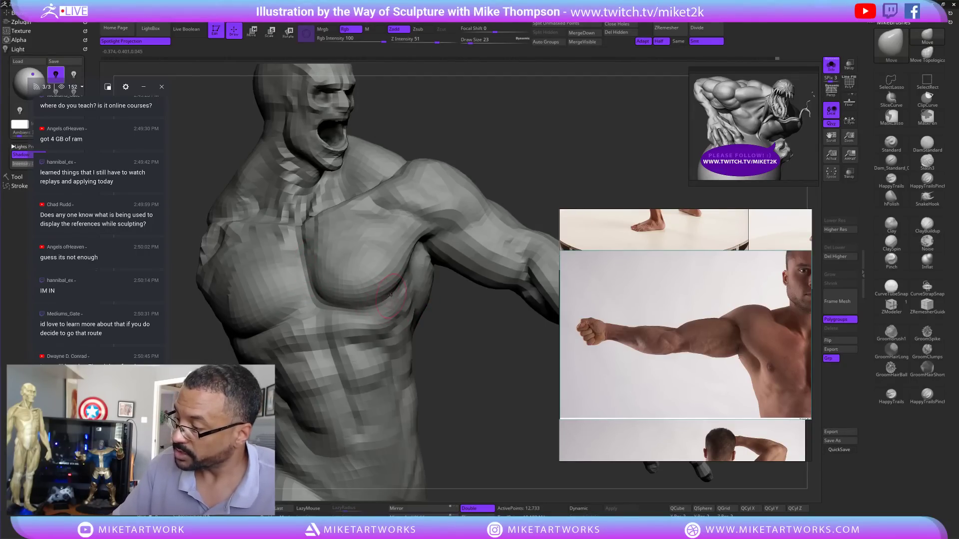
{"action": "mouse_move", "coordinate": [480, 349]}
{"action": "left_mouse_down"}
{"action": "mouse_move", "coordinate": [409, 352]}
{"action": "mouse_move", "coordinate": [472, 349]}
{"action": "left_mouse_up"}
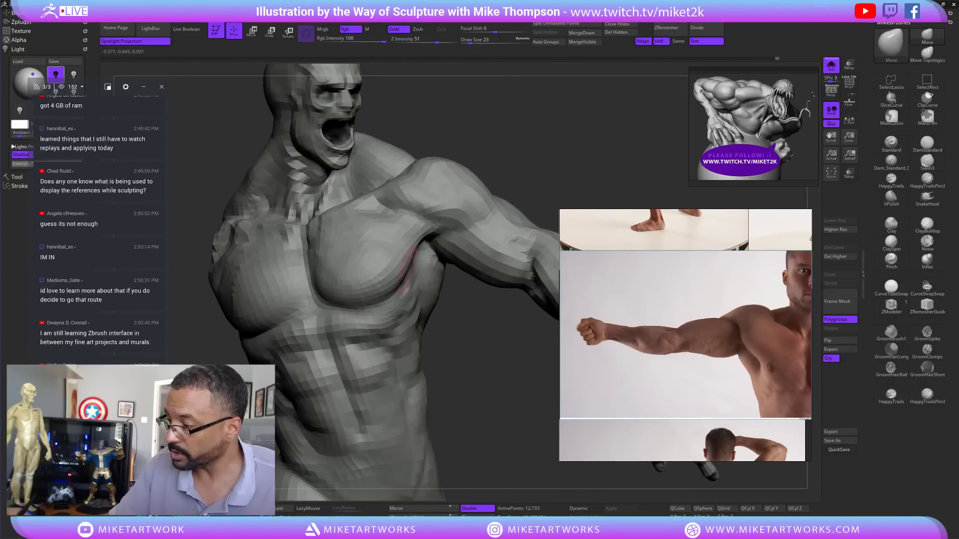
- Adjust the left shoulder and arm forms with the Move brush at draw size 32, checking them from above
{"action": "mouse_move", "coordinate": [542, 176]}
{"action": "left_mouse_down"}
{"action": "mouse_move", "coordinate": [462, 170]}
{"action": "mouse_move", "coordinate": [526, 175]}
{"action": "mouse_move", "coordinate": [522, 165]}
{"action": "mouse_move", "coordinate": [557, 161]}
{"action": "mouse_move", "coordinate": [507, 176]}
{"action": "mouse_move", "coordinate": [531, 189]}
{"action": "mouse_move", "coordinate": [553, 184]}
{"action": "mouse_move", "coordinate": [471, 236]}
{"action": "left_mouse_up"}
{"action": "key", "text": "s"}
{"action": "key", "text": "s"}
{"action": "key", "text": "s"}
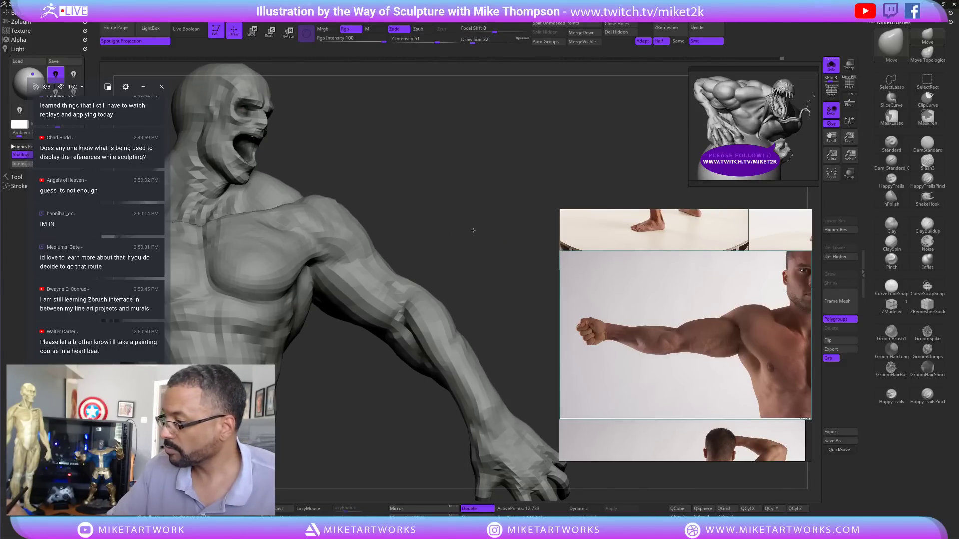
{"action": "left_click_drag", "start_coordinate": [388, 205], "coordinate": [384, 247]}
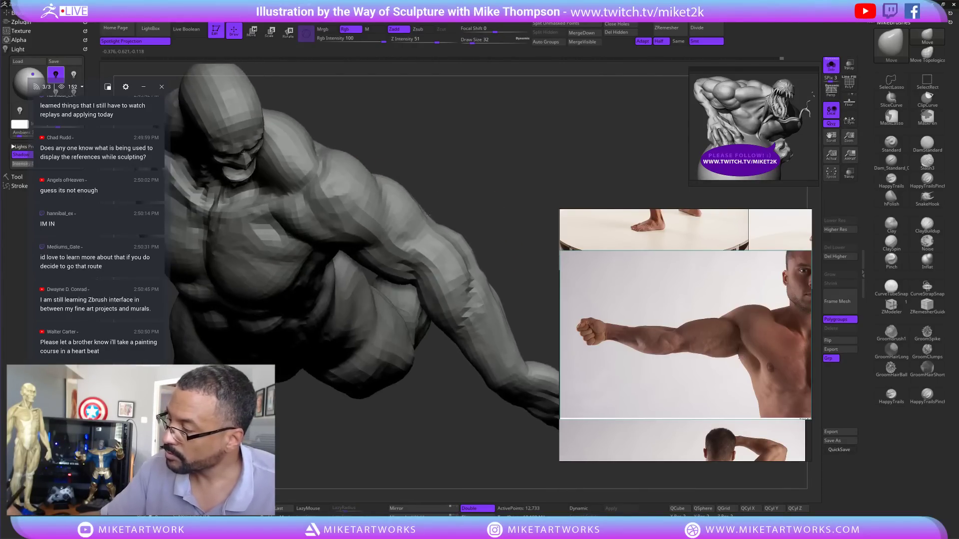
{"action": "left_click_drag", "start_coordinate": [462, 177], "coordinate": [519, 239]}
- Bring the body back up to its highest subdivision level and check the torso with full detail
{"action": "key", "text": "d"}
{"action": "key", "text": "d"}
{"action": "key", "text": "d"}
{"action": "key", "text": "d"}
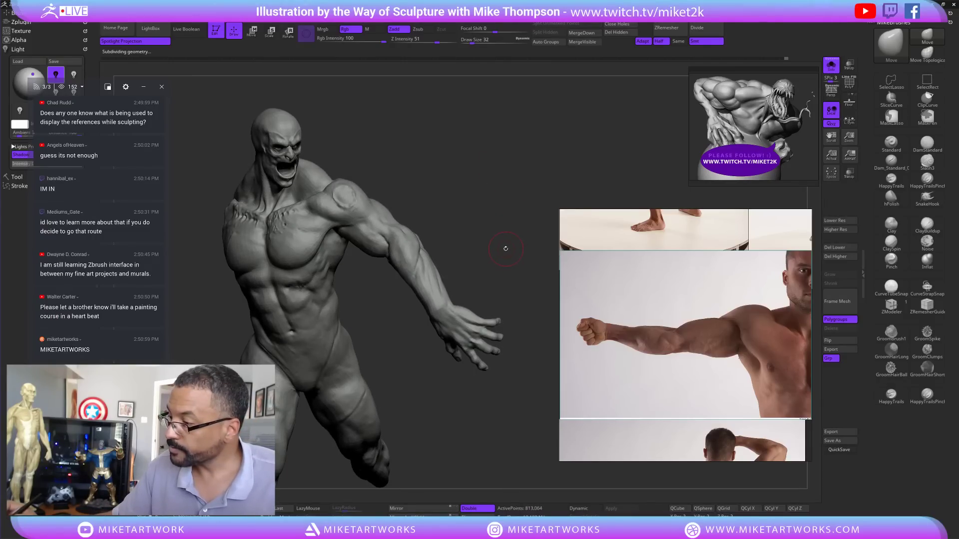
{"action": "left_click_drag", "start_coordinate": [505, 232], "coordinate": [525, 254], "text": "alt"}
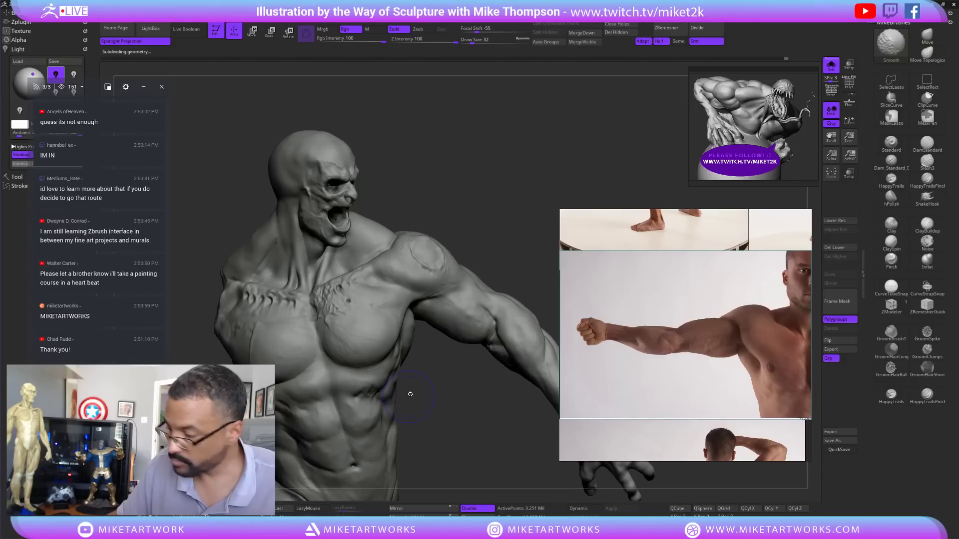
- Lower the body two subdivision levels and refine the left deltoid and upper arm with the Move and Smooth brushes, reducing the draw size to 16
{"action": "key", "text": "shift+d"}
{"action": "key", "text": "shift+d"}
{"action": "key", "text": "shift"}
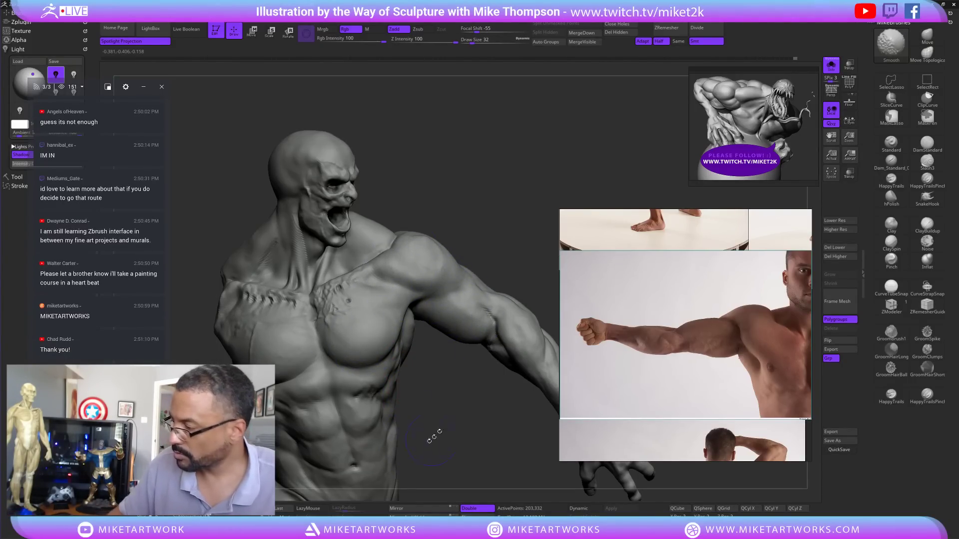
{"action": "left_click_drag", "start_coordinate": [434, 437], "coordinate": [469, 414]}
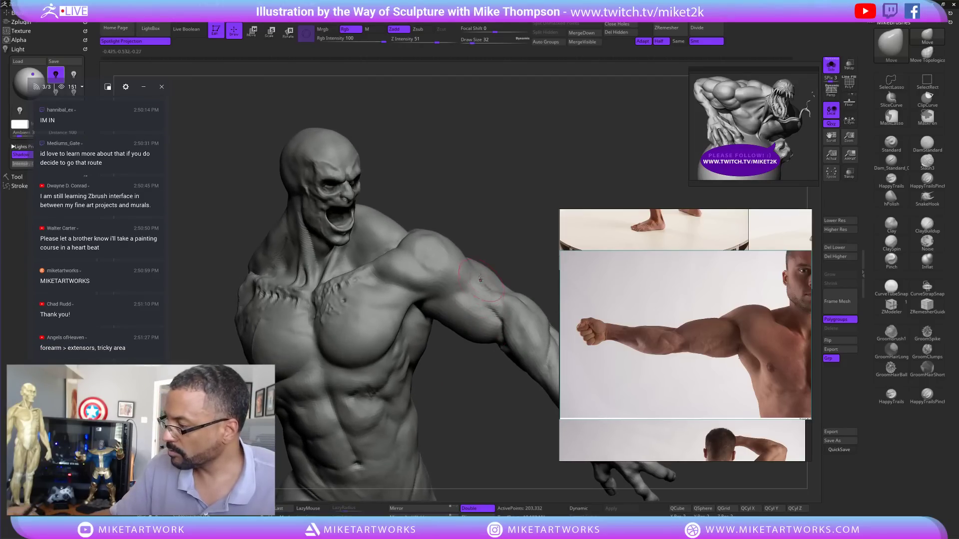
{"action": "key", "text": "s"}
{"action": "left_click_drag", "start_coordinate": [494, 241], "coordinate": [491, 241]}
{"action": "mouse_move", "coordinate": [459, 289]}
{"action": "left_mouse_down", "text": "shift"}
{"action": "mouse_move", "coordinate": [460, 276]}
{"action": "mouse_move", "coordinate": [439, 271]}
{"action": "left_mouse_up", "text": "shift"}
{"action": "left_click_drag", "start_coordinate": [518, 246], "coordinate": [518, 212]}
{"action": "left_click_drag", "start_coordinate": [464, 399], "coordinate": [468, 357]}
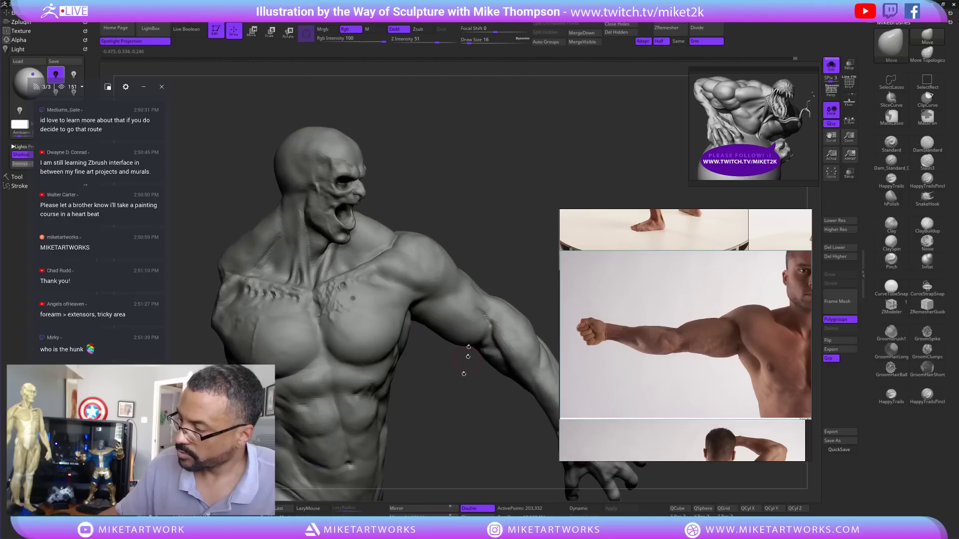
- Smooth the left front deltoid and the lower inner chest with the Smooth brush at draw size 16
{"action": "left_click_drag", "start_coordinate": [421, 274], "coordinate": [411, 269], "text": "shift"}
{"action": "left_click_drag", "start_coordinate": [296, 350], "coordinate": [287, 353], "text": "shift"}
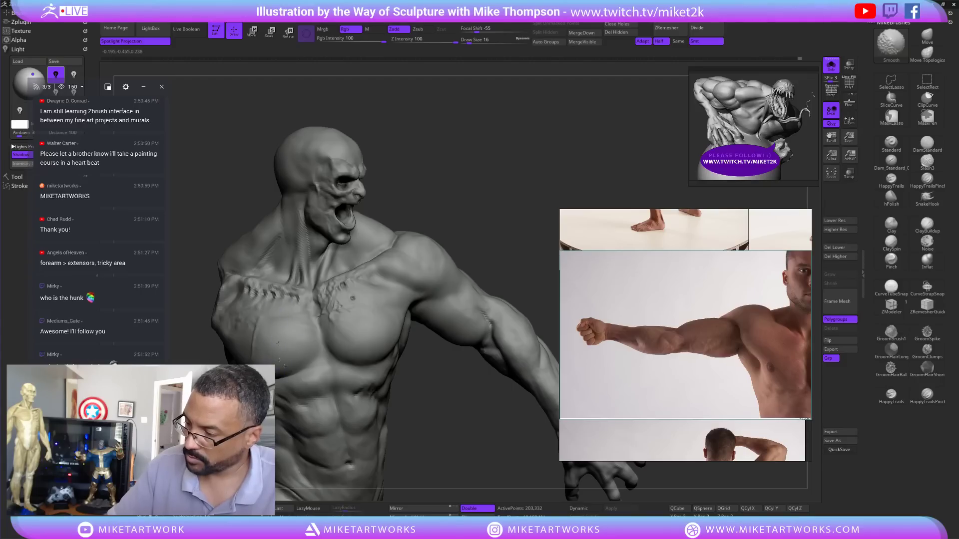
{"action": "left_click_drag", "start_coordinate": [472, 448], "coordinate": [431, 444]}
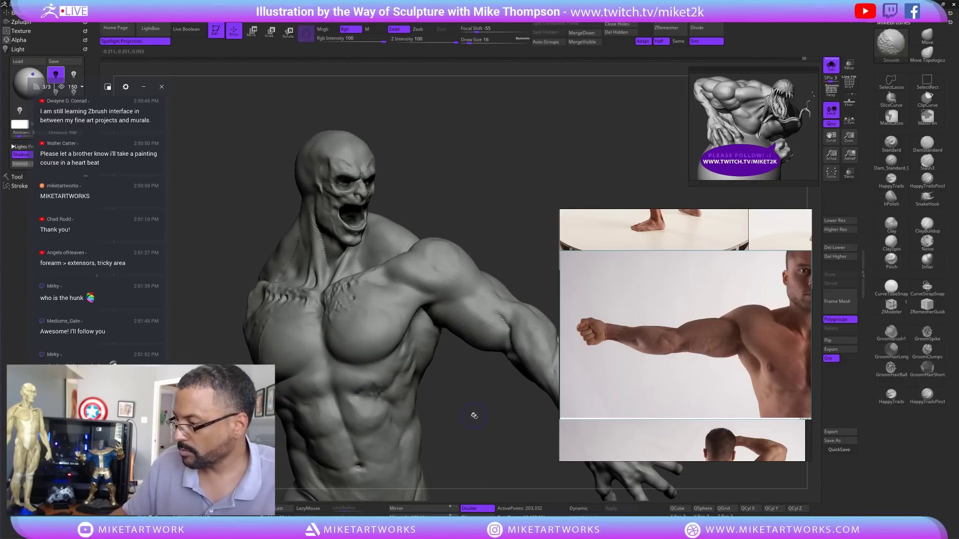
{"action": "left_click_drag", "start_coordinate": [473, 415], "coordinate": [475, 429]}
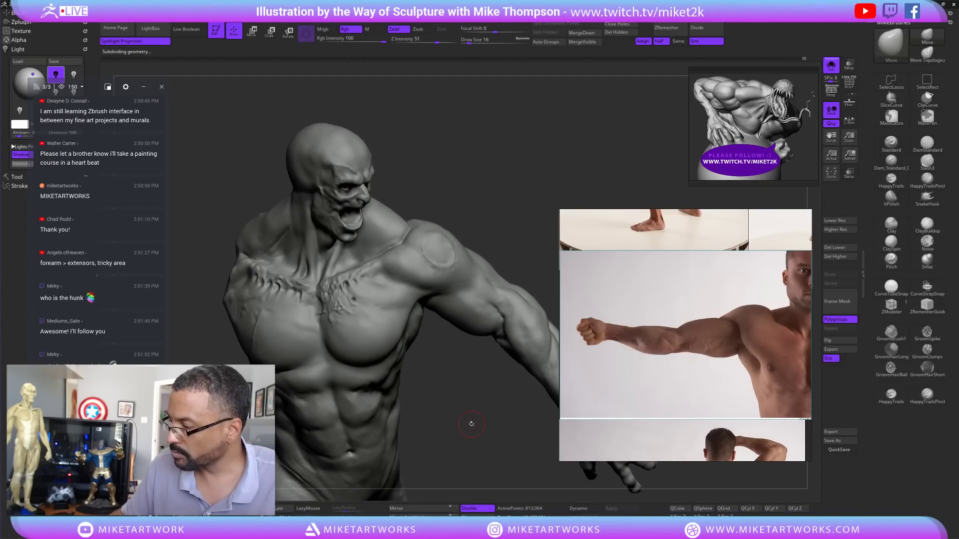
- Return the body to its highest subdivision level and soften the chest with the Smooth brush at Z Intensity 35
{"action": "key", "text": "d"}
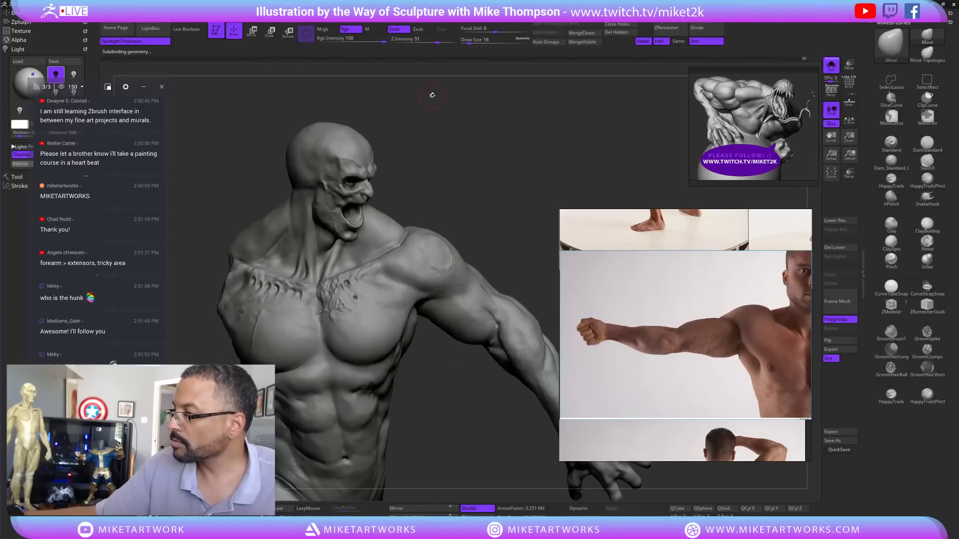
{"action": "left_click_drag", "start_coordinate": [452, 40], "coordinate": [428, 40]}
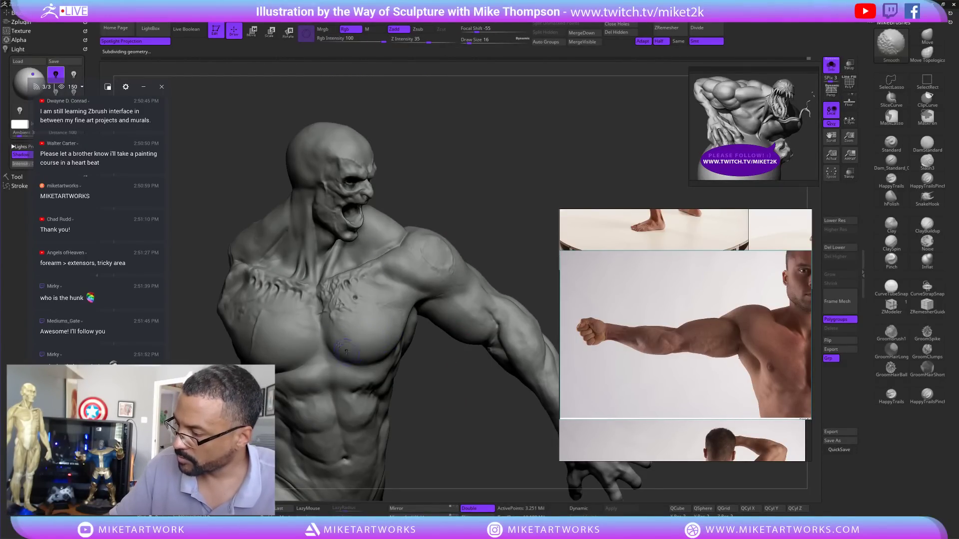
{"action": "left_click_drag", "start_coordinate": [291, 329], "coordinate": [365, 321], "text": "shift"}
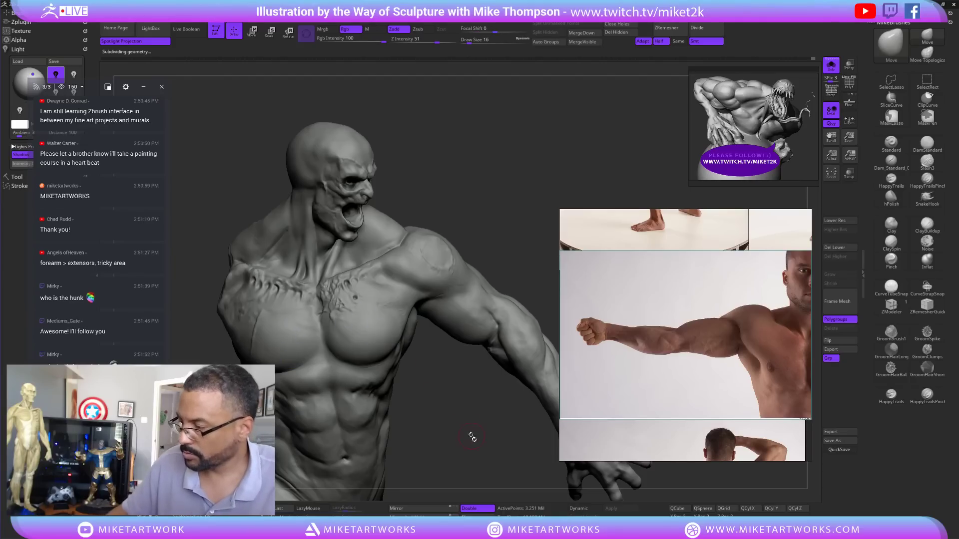
{"action": "mouse_move", "coordinate": [473, 436]}
{"action": "left_mouse_down"}
{"action": "mouse_move", "coordinate": [467, 428]}
{"action": "mouse_move", "coordinate": [485, 452]}
{"action": "mouse_move", "coordinate": [470, 436]}
{"action": "left_mouse_up"}
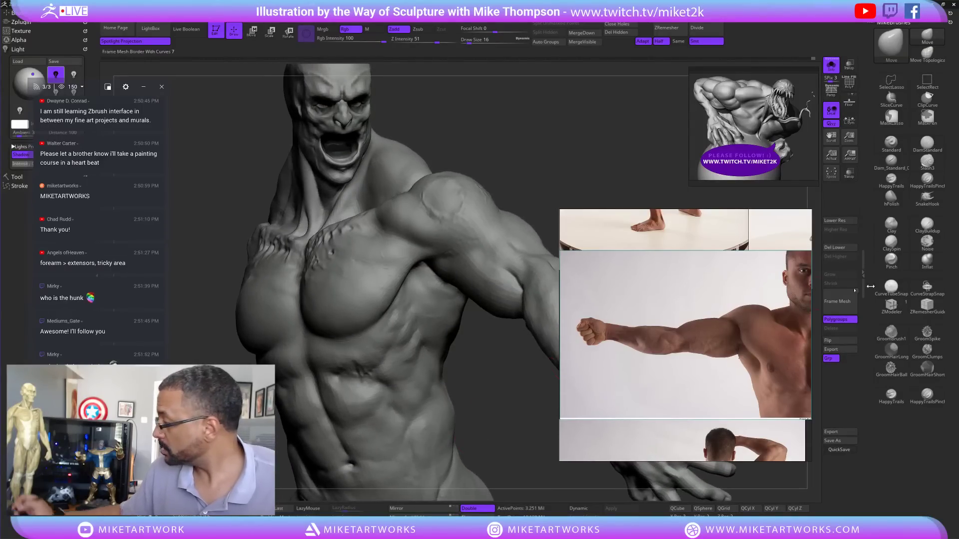
- Polish the left pectoral's outer edge and armpit with the hPolish brush at draw size 16 and Z Intensity 37
{"action": "left_click", "coordinate": [891, 198]}
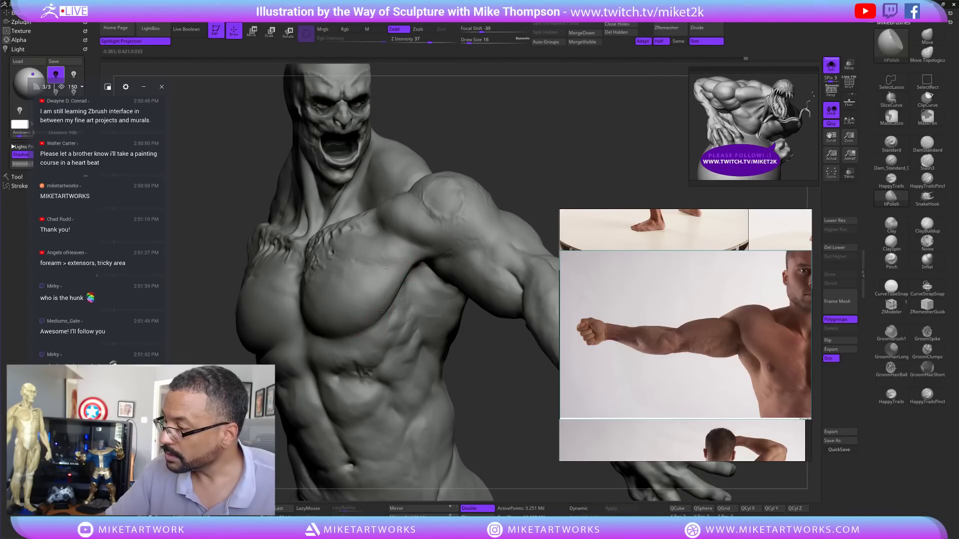
{"action": "left_click_drag", "start_coordinate": [507, 411], "coordinate": [386, 316]}
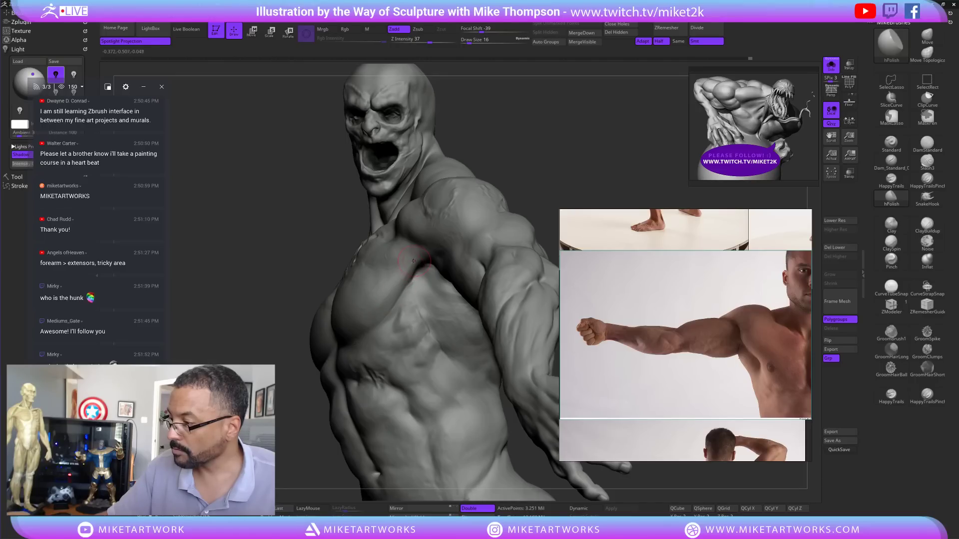
{"action": "key", "text": "shift"}
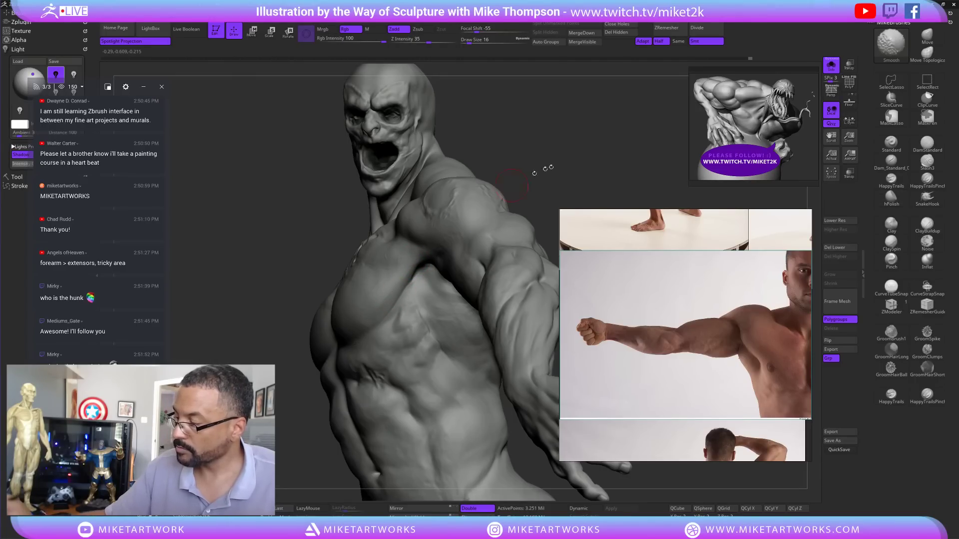
{"action": "mouse_move", "coordinate": [547, 167]}
{"action": "left_mouse_down"}
{"action": "mouse_move", "coordinate": [536, 205]}
{"action": "mouse_move", "coordinate": [406, 280]}
{"action": "left_mouse_up"}
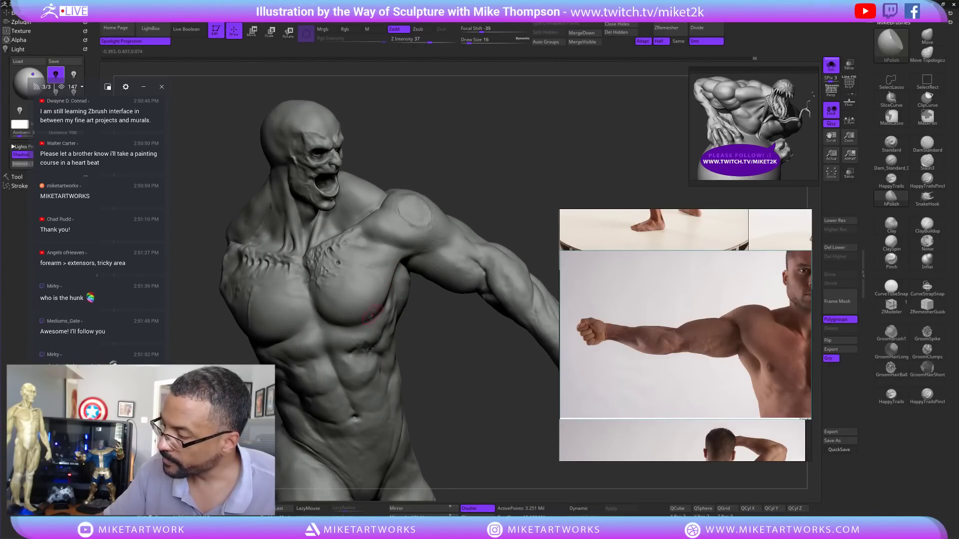
- Turn off Solo mode to show the armor and costume parts and inspect the full figure from several angles
{"action": "left_click_drag", "start_coordinate": [457, 405], "coordinate": [499, 395]}
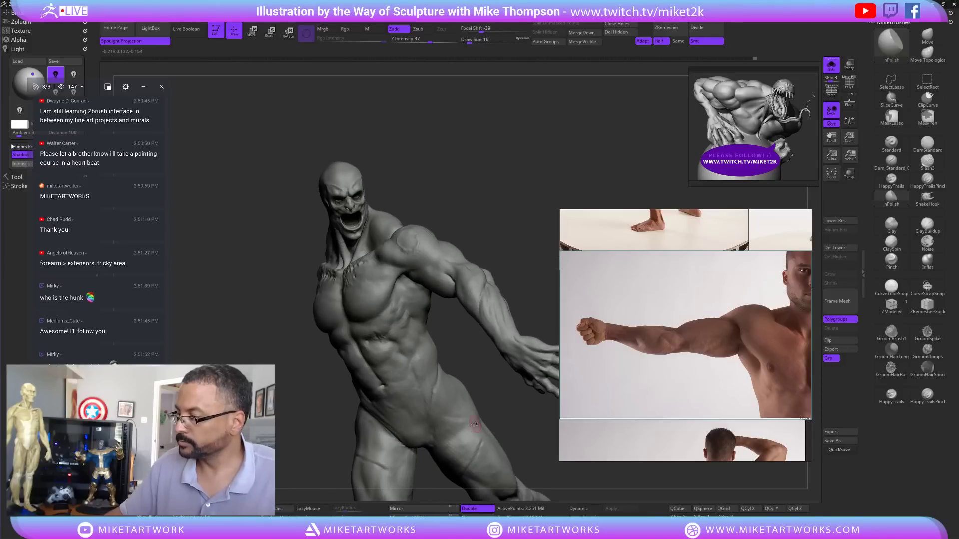
{"action": "left_click", "coordinate": [536, 422]}
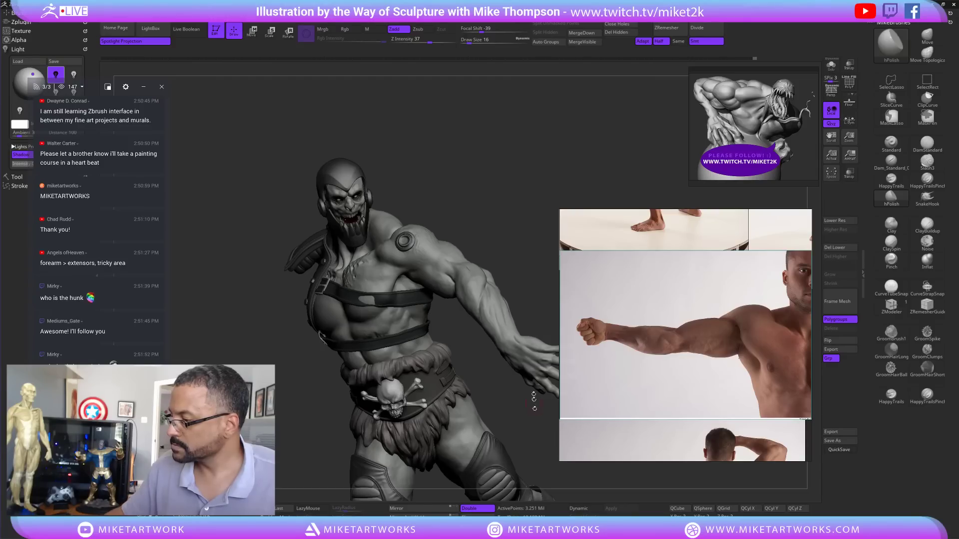
{"action": "mouse_move", "coordinate": [533, 401]}
{"action": "left_mouse_down"}
{"action": "mouse_move", "coordinate": [473, 459]}
{"action": "mouse_move", "coordinate": [491, 451]}
{"action": "left_mouse_up"}
{"action": "mouse_move", "coordinate": [499, 498]}
{"action": "left_mouse_down", "text": "alt"}
{"action": "mouse_move", "coordinate": [490, 423]}
{"action": "mouse_move", "coordinate": [520, 412]}
{"action": "mouse_move", "coordinate": [514, 406]}
{"action": "left_mouse_up", "text": "alt"}
{"action": "mouse_move", "coordinate": [524, 107]}
{"action": "left_mouse_down"}
{"action": "mouse_move", "coordinate": [529, 145]}
{"action": "mouse_move", "coordinate": [573, 108]}
{"action": "mouse_move", "coordinate": [545, 120]}
{"action": "mouse_move", "coordinate": [510, 321]}
{"action": "mouse_move", "coordinate": [474, 276]}
{"action": "mouse_move", "coordinate": [421, 294]}
{"action": "mouse_move", "coordinate": [459, 312]}
{"action": "mouse_move", "coordinate": [440, 321]}
{"action": "left_mouse_up"}
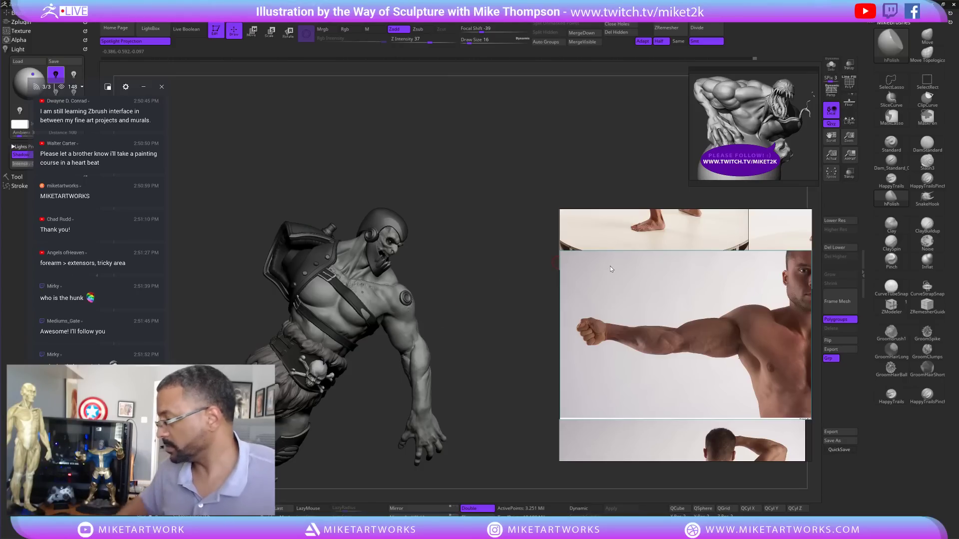
- Find the annotated pose sheet with the two full-figure renders on the reference board and enlarge it
{"action": "scroll", "coordinate": [716, 385], "scroll_direction": "down", "scroll_amount": 3}
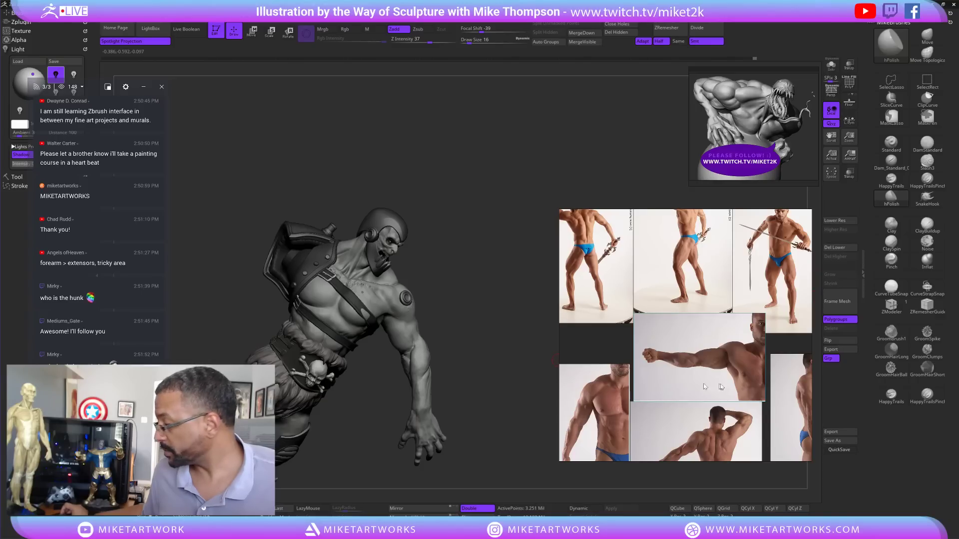
{"action": "middle_click_drag", "start_coordinate": [749, 394], "coordinate": [701, 385]}
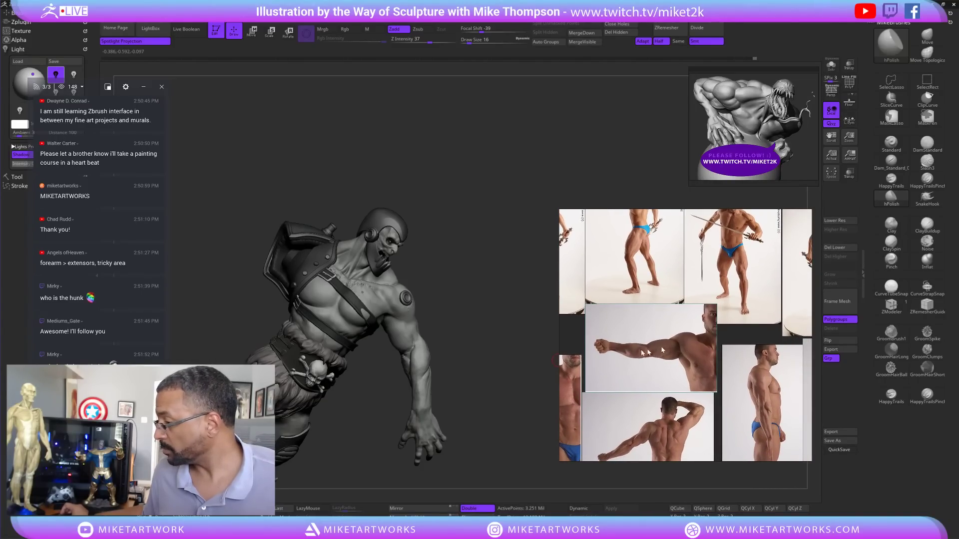
{"action": "scroll", "coordinate": [604, 384], "scroll_direction": "down", "scroll_amount": 5}
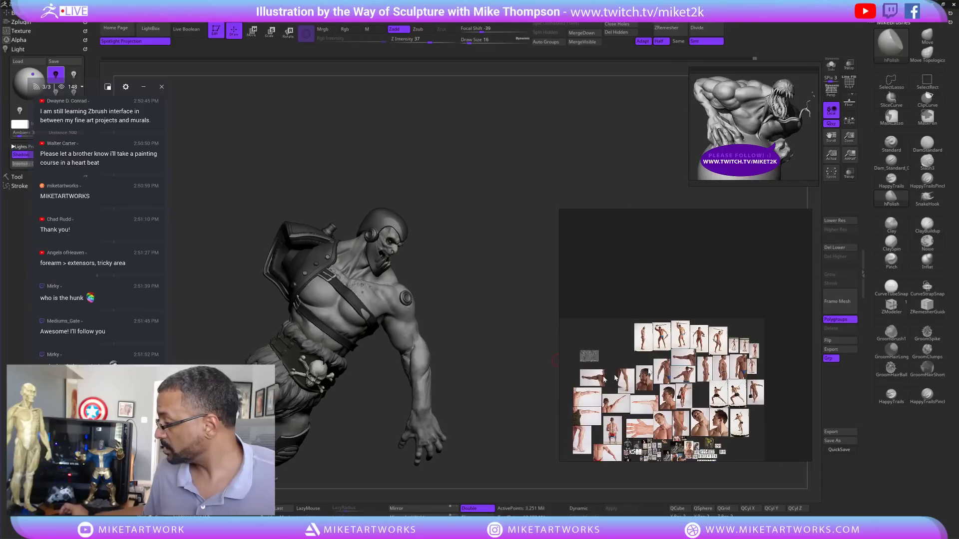
{"action": "double_click", "coordinate": [591, 359]}
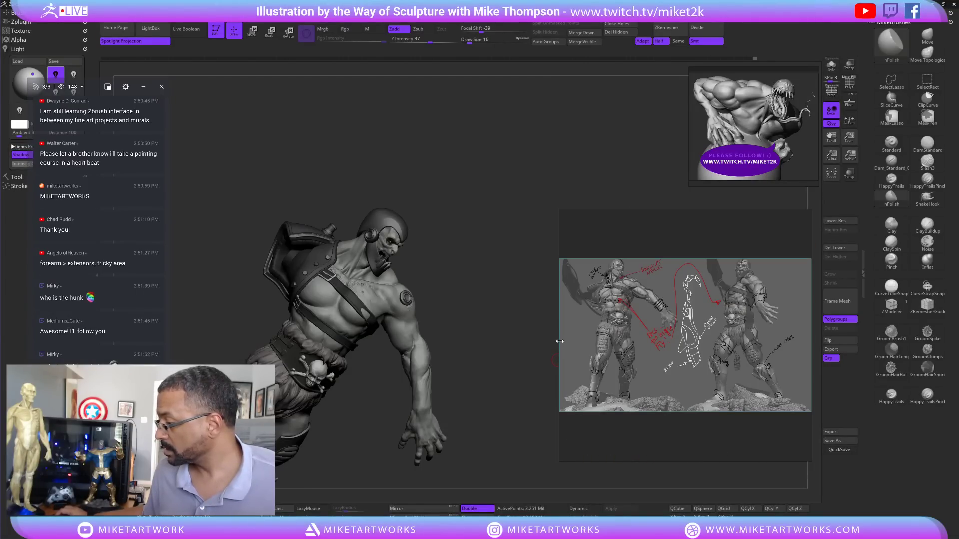
- Widen the reference board and enlarge the annotated figure's torso to examine the chest straps and neck guard notes
{"action": "left_click_drag", "start_coordinate": [559, 341], "coordinate": [468, 345]}
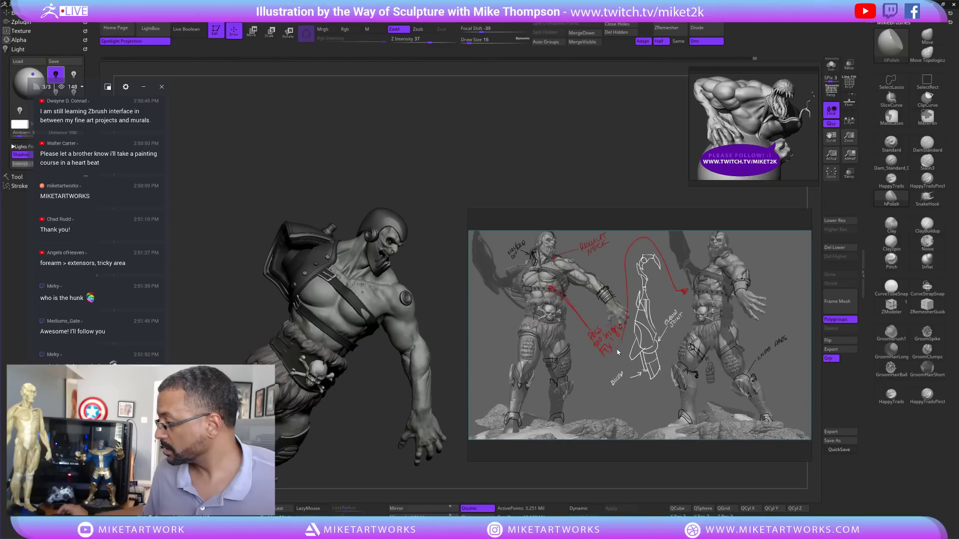
{"action": "scroll", "coordinate": [556, 286], "scroll_direction": "up", "scroll_amount": 5}
{"action": "left_click_drag", "start_coordinate": [676, 357], "coordinate": [695, 369]}
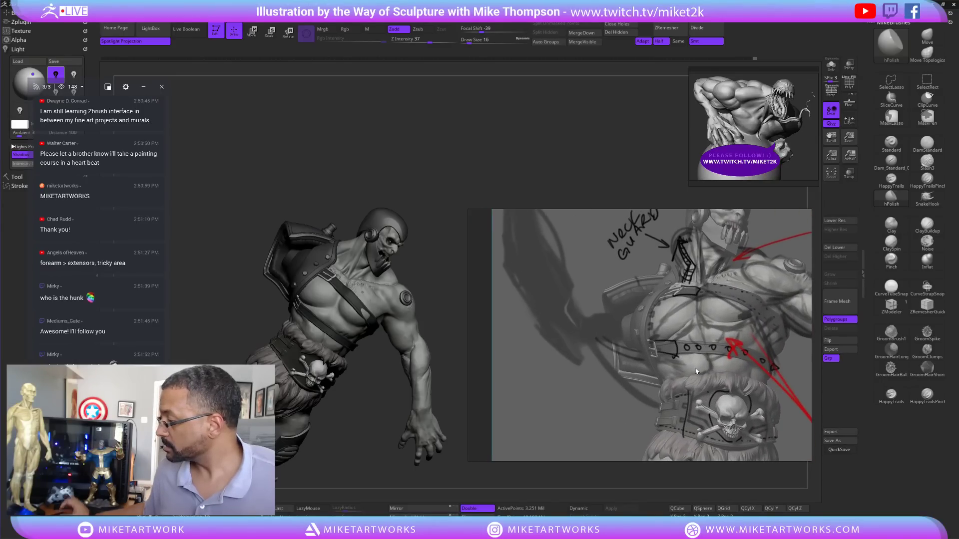
- Turn the costumed figure to a front view and set the brush draw size to 42
{"action": "left_click_drag", "start_coordinate": [440, 260], "coordinate": [413, 355]}
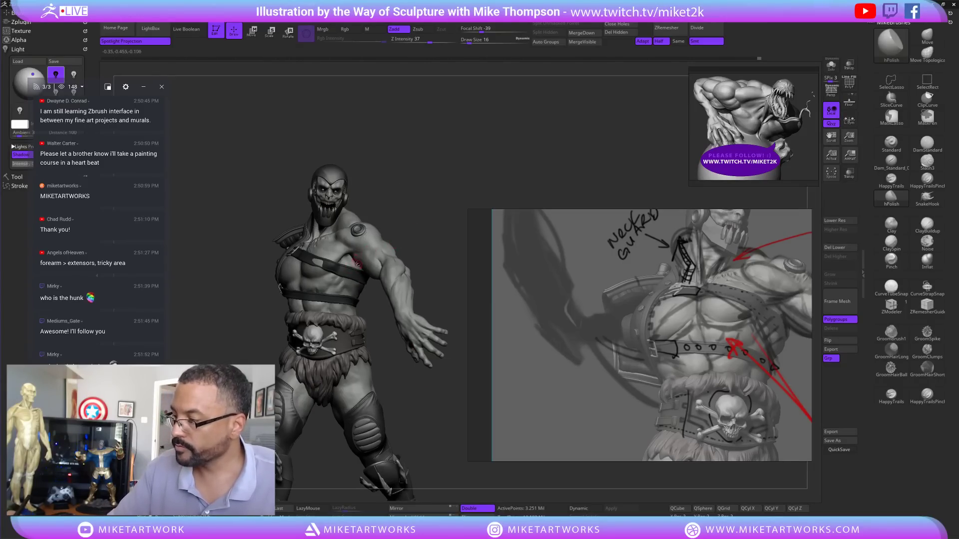
{"action": "key", "text": "s"}
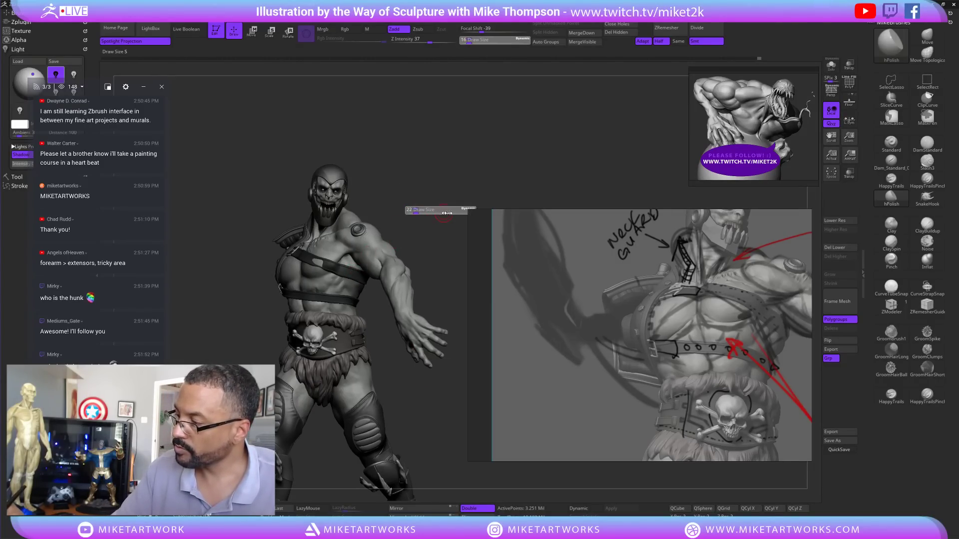
{"action": "left_click_drag", "start_coordinate": [447, 214], "coordinate": [457, 199]}
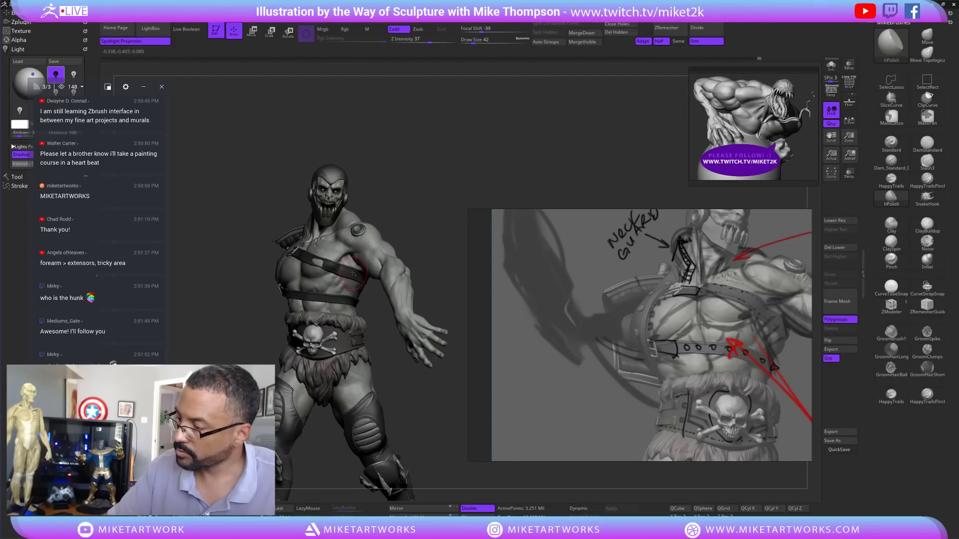
{"action": "key", "text": "n"}
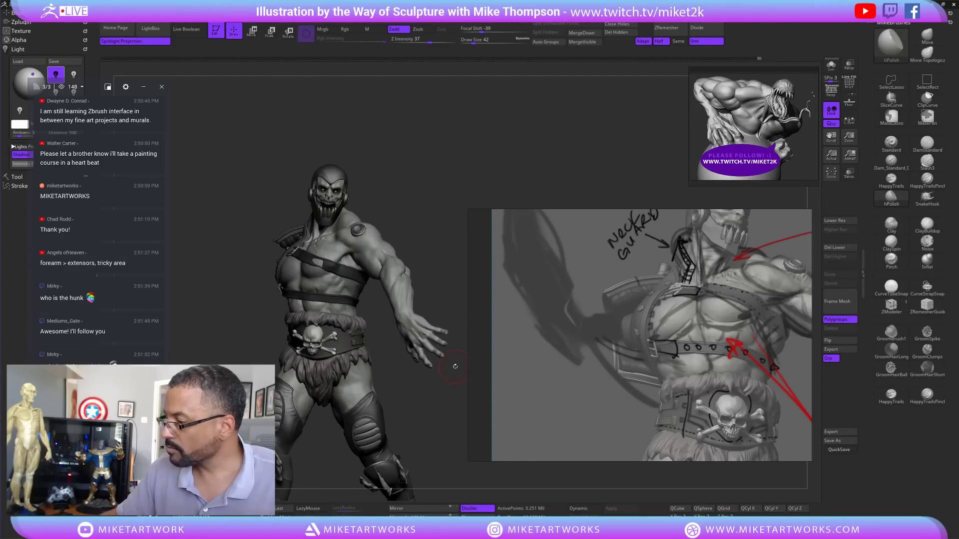
{"action": "key", "text": "n"}
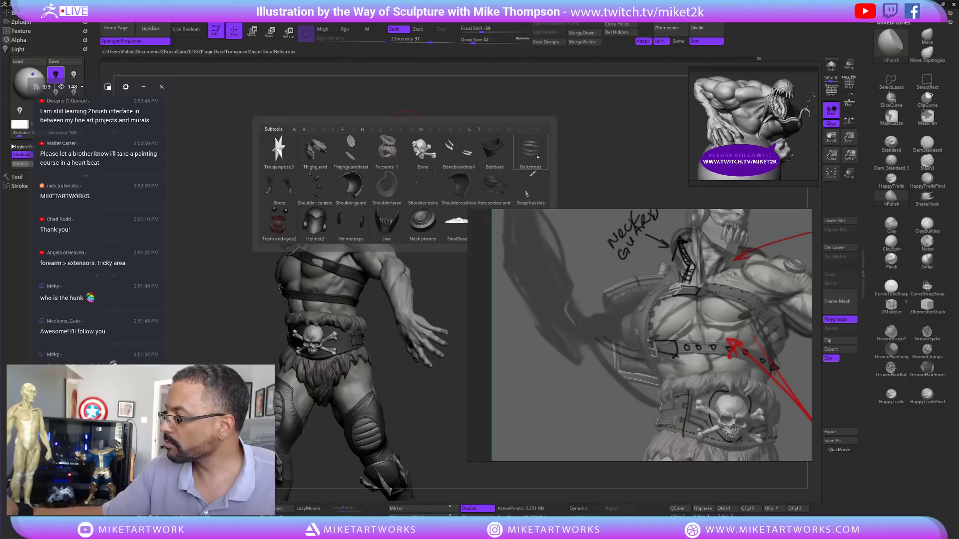
{"action": "left_click", "coordinate": [466, 158]}
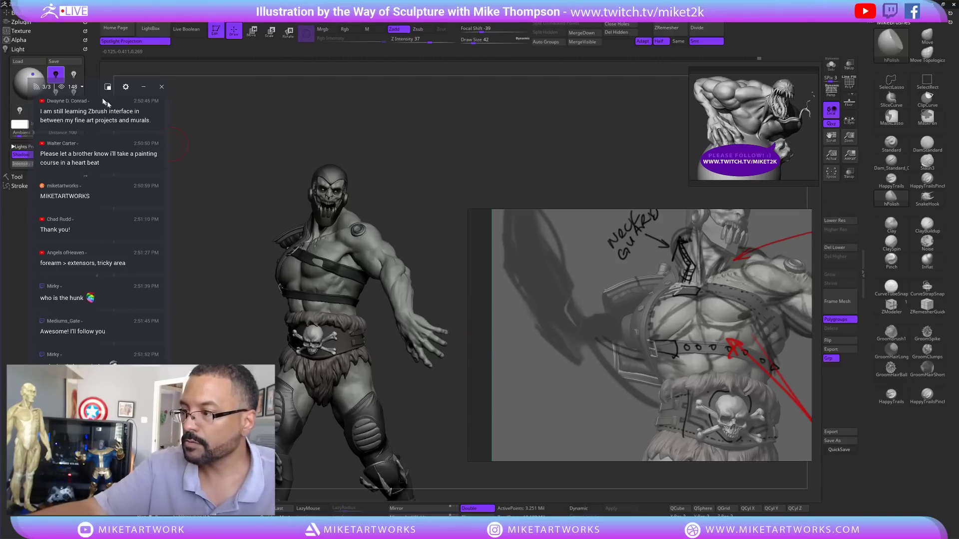
- Move the chat window clear of the subtool list, show the list, and make the chest strap subtool "Ams socket and straps" active
{"action": "left_click_drag", "start_coordinate": [95, 88], "coordinate": [170, 97]}
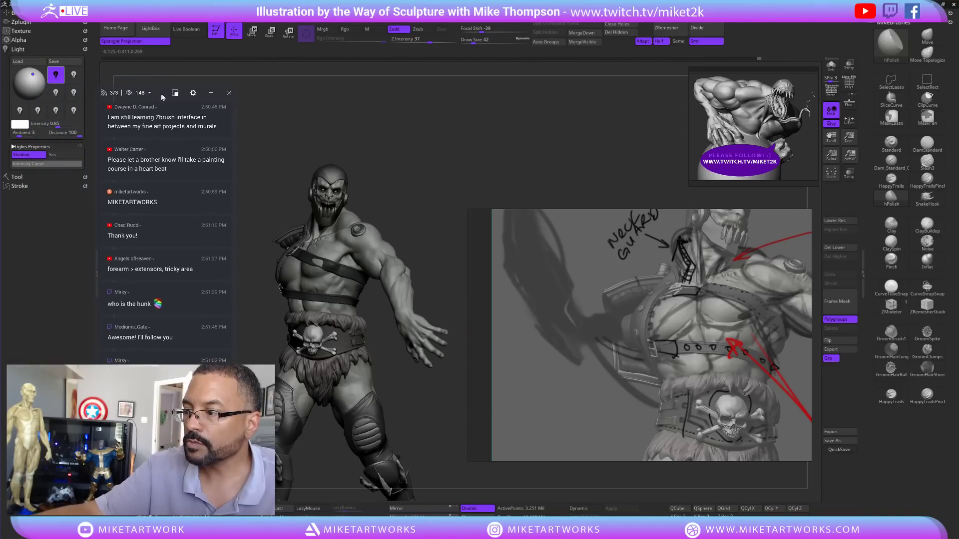
{"action": "left_click", "coordinate": [18, 177]}
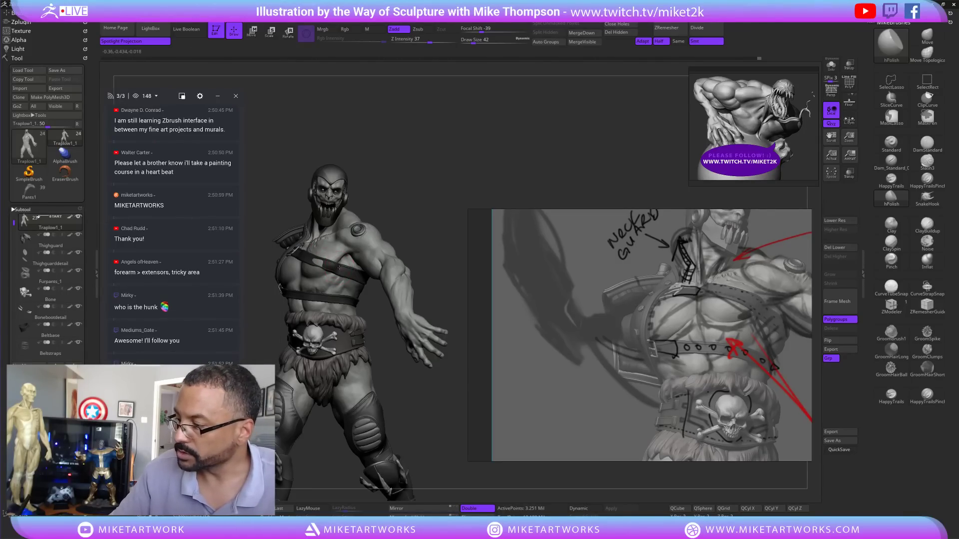
{"action": "left_click", "coordinate": [340, 269], "text": "alt"}
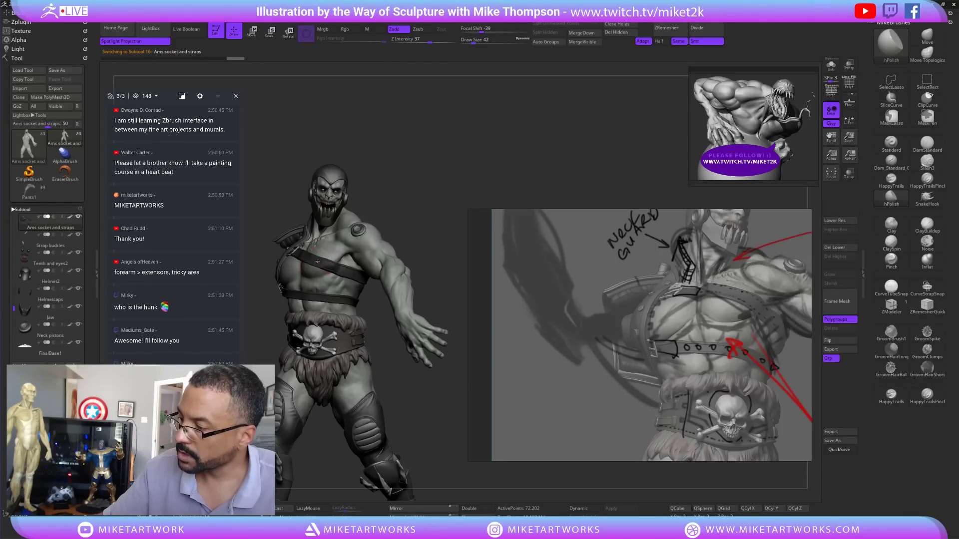
{"action": "left_click_drag", "start_coordinate": [431, 201], "coordinate": [467, 194]}
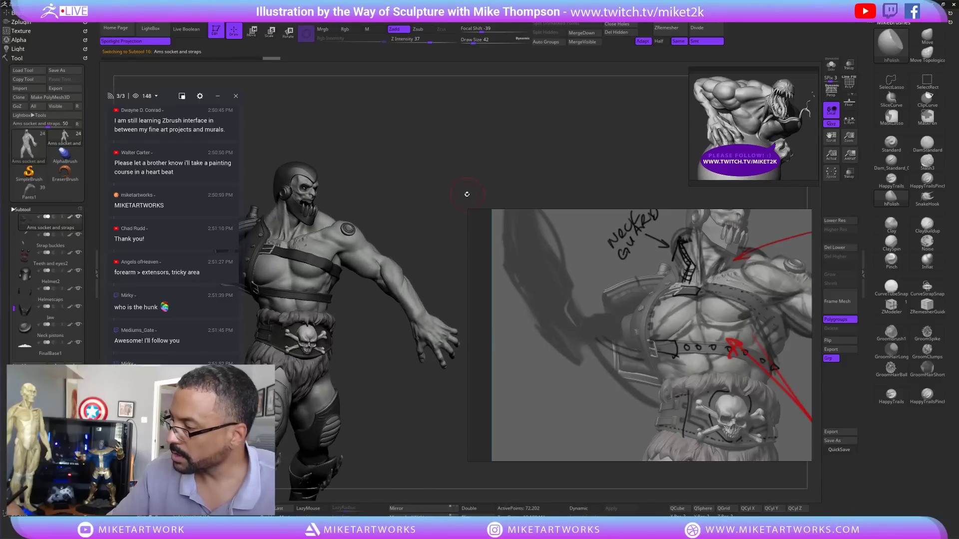
{"action": "key", "text": "ctrl"}
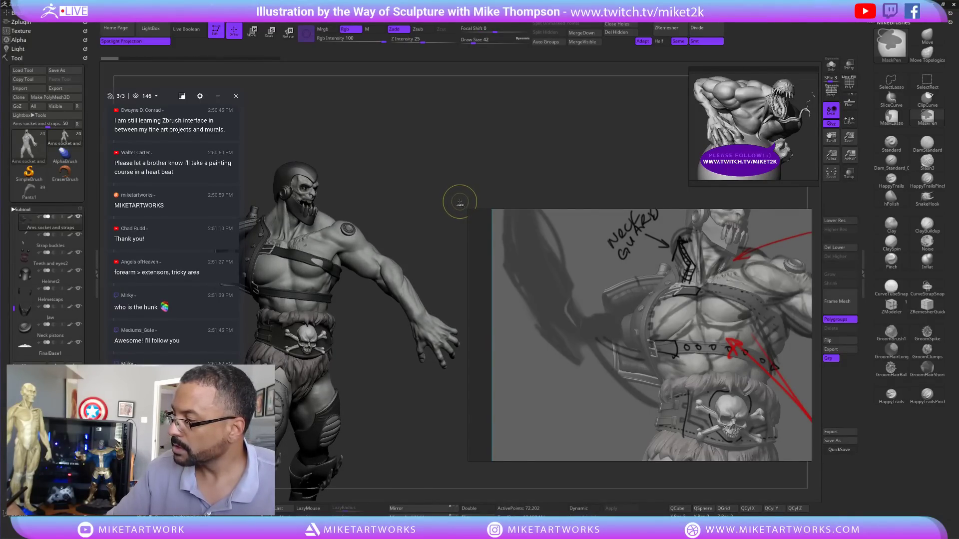
- Choose the Move brush and lower the arm sockets and straps subtool by one subdivision level
{"action": "left_click", "coordinate": [926, 37]}
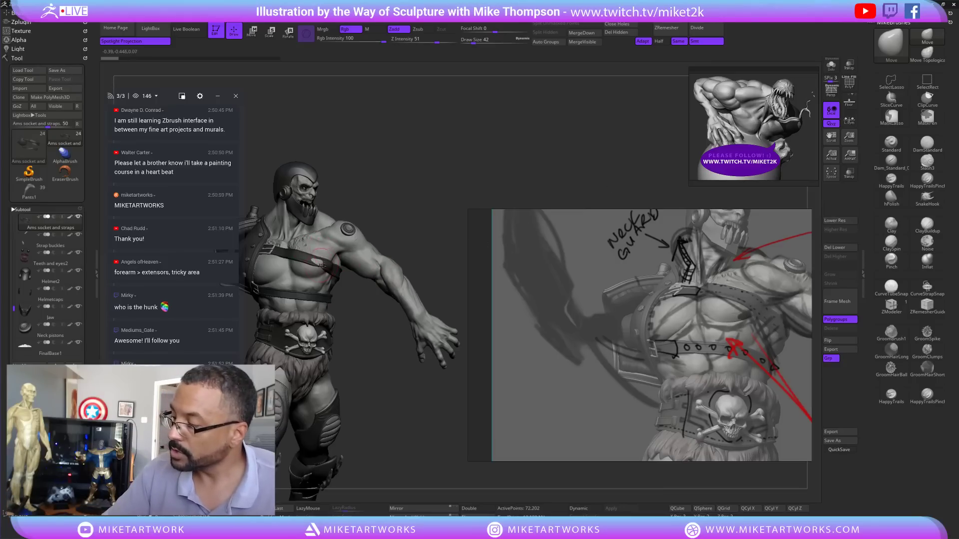
{"action": "mouse_move", "coordinate": [456, 167]}
{"action": "left_mouse_down"}
{"action": "mouse_move", "coordinate": [434, 179]}
{"action": "mouse_move", "coordinate": [436, 206]}
{"action": "left_mouse_up"}
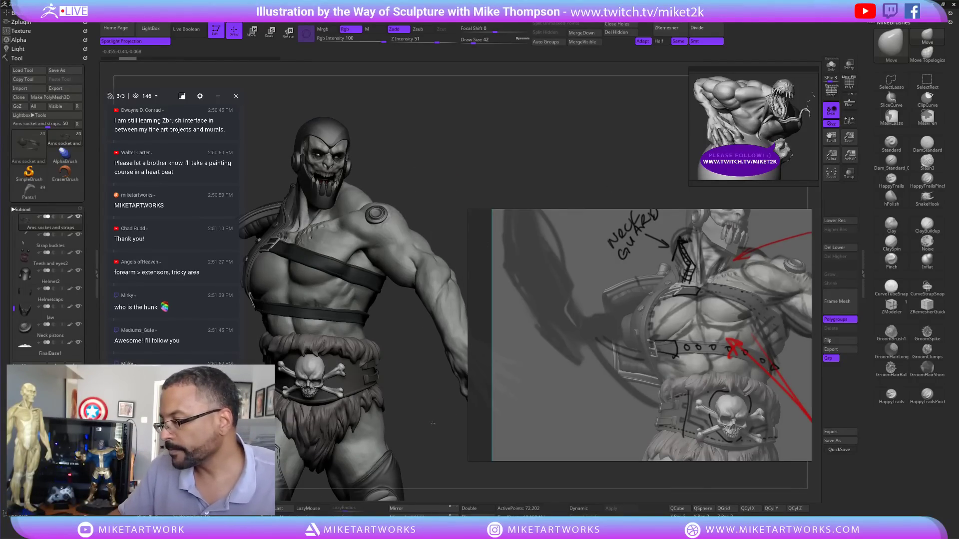
{"action": "mouse_move", "coordinate": [432, 423]}
{"action": "left_mouse_down"}
{"action": "mouse_move", "coordinate": [430, 431]}
{"action": "mouse_move", "coordinate": [451, 417]}
{"action": "mouse_move", "coordinate": [480, 305]}
{"action": "left_mouse_up"}
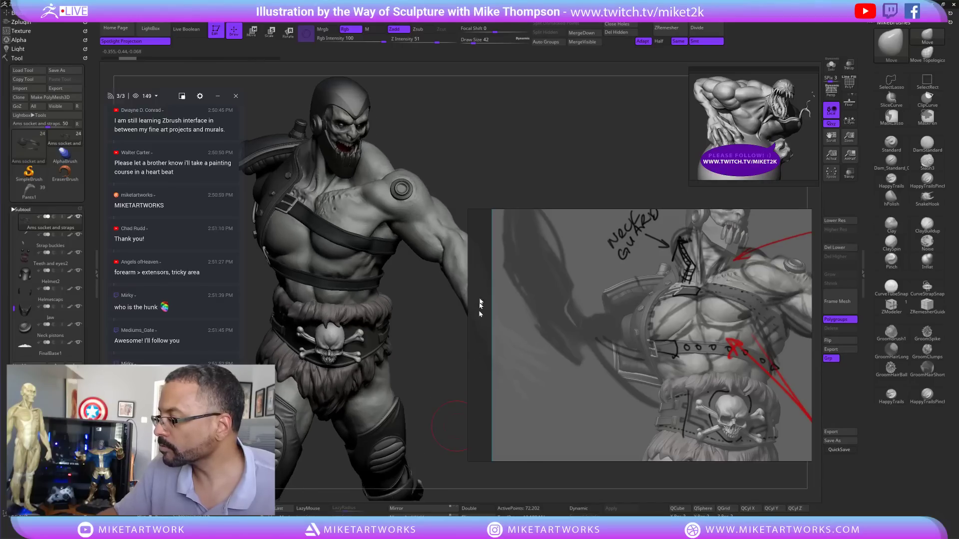
{"action": "key", "text": "shift+d"}
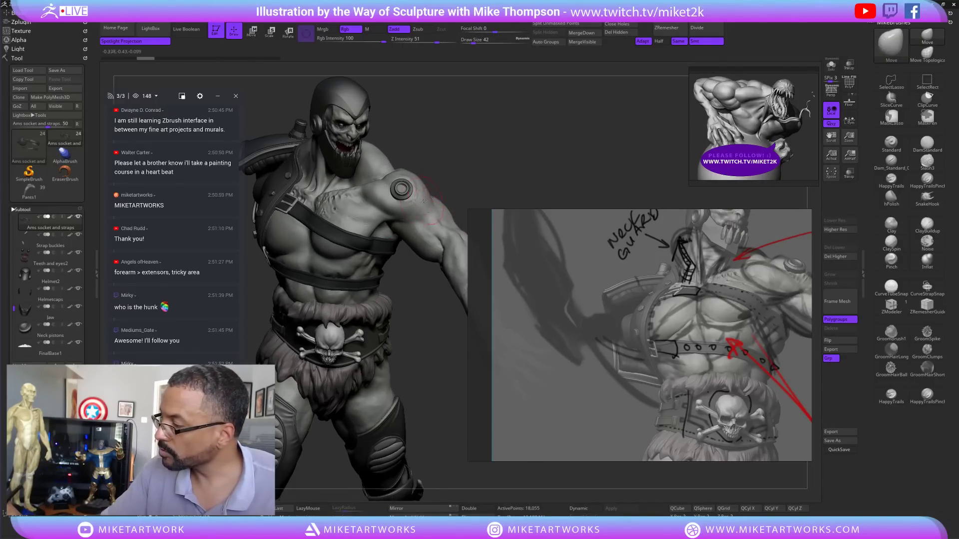
- Switch to the body subtool Traplow1_1 and set up the hPolish brush with a draw size of 16
{"action": "left_click", "coordinate": [405, 208], "text": "alt"}
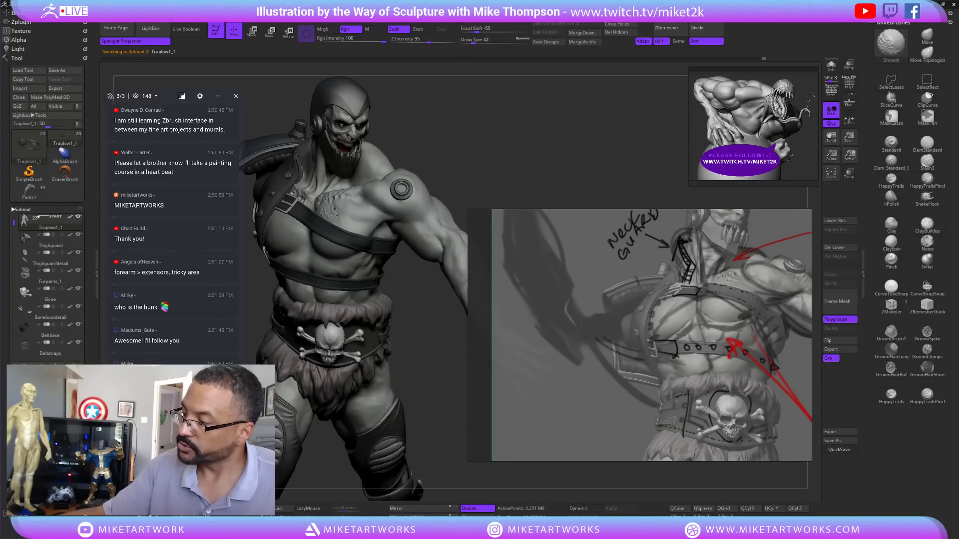
{"action": "mouse_move", "coordinate": [451, 430]}
{"action": "left_mouse_down"}
{"action": "mouse_move", "coordinate": [452, 410]}
{"action": "mouse_move", "coordinate": [436, 457]}
{"action": "mouse_move", "coordinate": [408, 411]}
{"action": "left_mouse_up"}
{"action": "key", "text": "s"}
{"action": "left_click", "coordinate": [891, 198]}
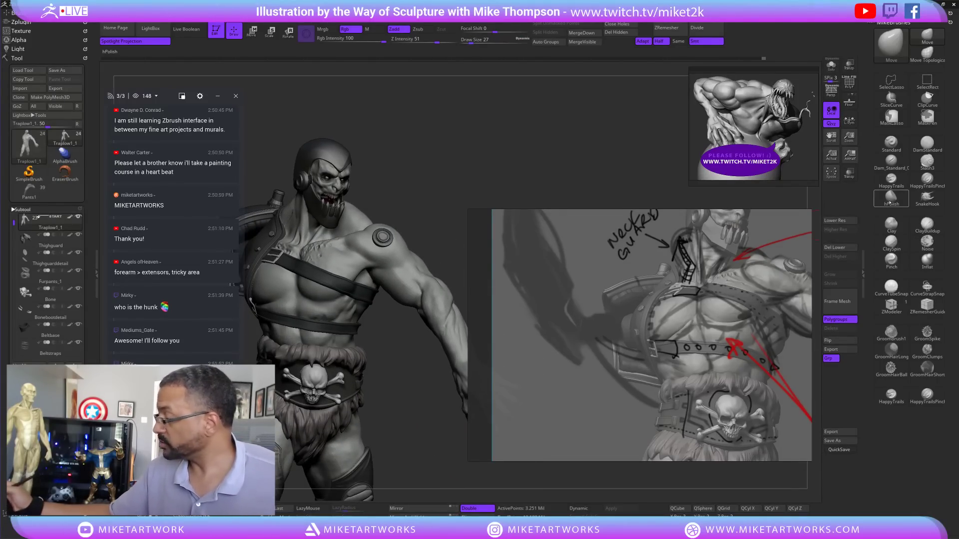
{"action": "key", "text": "s"}
{"action": "left_click_drag", "start_coordinate": [394, 200], "coordinate": [386, 200]}
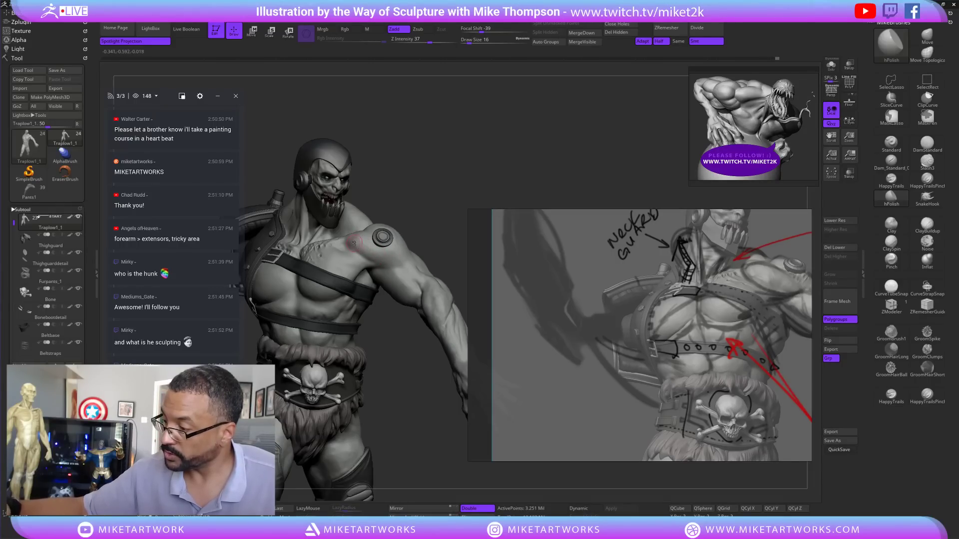
- Polish the front of the shoulder and the outer chest around the round socket with the hPolish brush
{"action": "mouse_move", "coordinate": [424, 418]}
{"action": "left_mouse_down"}
{"action": "mouse_move", "coordinate": [438, 426]}
{"action": "mouse_move", "coordinate": [430, 408]}
{"action": "left_mouse_up"}
{"action": "mouse_move", "coordinate": [419, 214]}
{"action": "left_mouse_down", "text": "alt"}
{"action": "mouse_move", "coordinate": [452, 319]}
{"action": "mouse_move", "coordinate": [385, 350]}
{"action": "left_mouse_up", "text": "alt"}
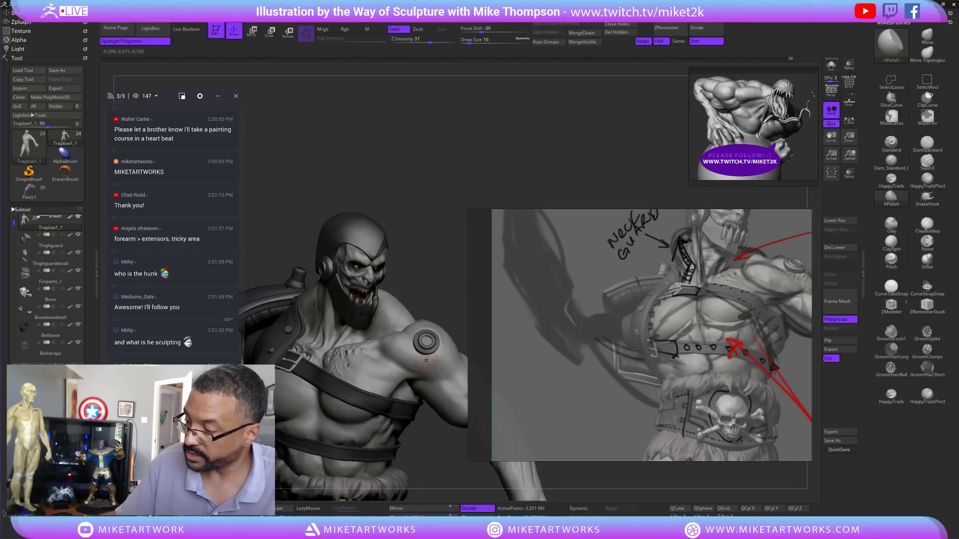
{"action": "mouse_move", "coordinate": [443, 265]}
{"action": "left_mouse_down"}
{"action": "mouse_move", "coordinate": [435, 297]}
{"action": "mouse_move", "coordinate": [429, 291]}
{"action": "mouse_move", "coordinate": [390, 359]}
{"action": "left_mouse_up"}
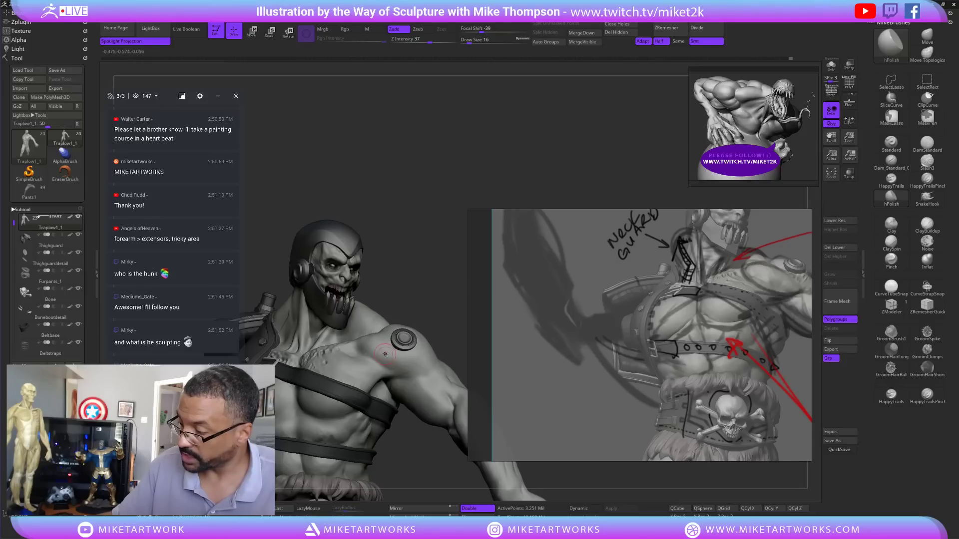
{"action": "key", "text": "s"}
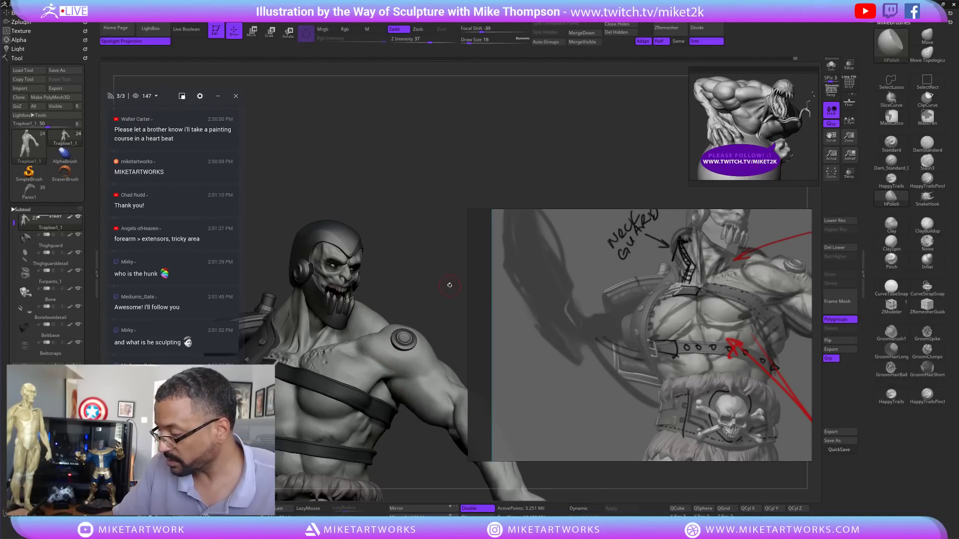
{"action": "mouse_move", "coordinate": [447, 285]}
{"action": "left_mouse_down"}
{"action": "mouse_move", "coordinate": [444, 303]}
{"action": "mouse_move", "coordinate": [454, 298]}
{"action": "left_mouse_up"}
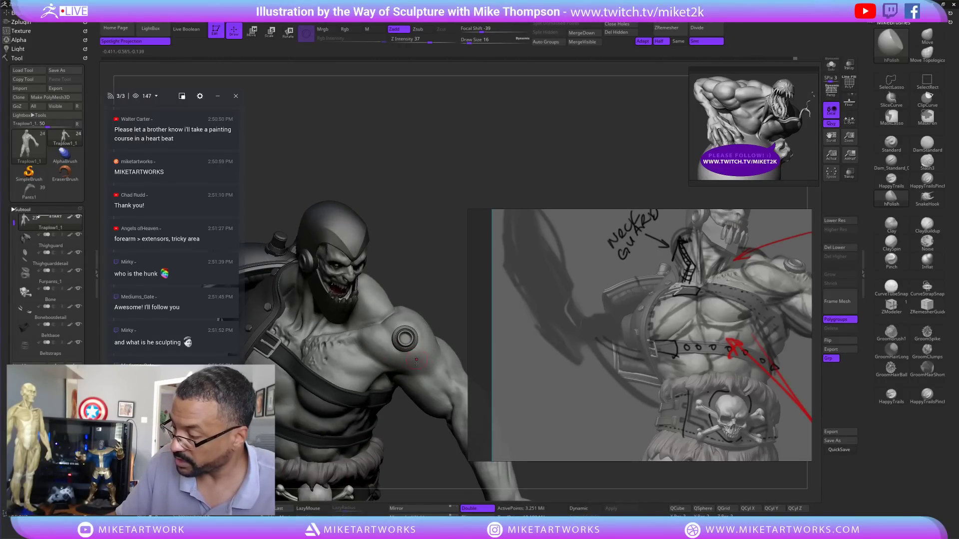
{"action": "left_click_drag", "start_coordinate": [433, 344], "coordinate": [408, 367]}
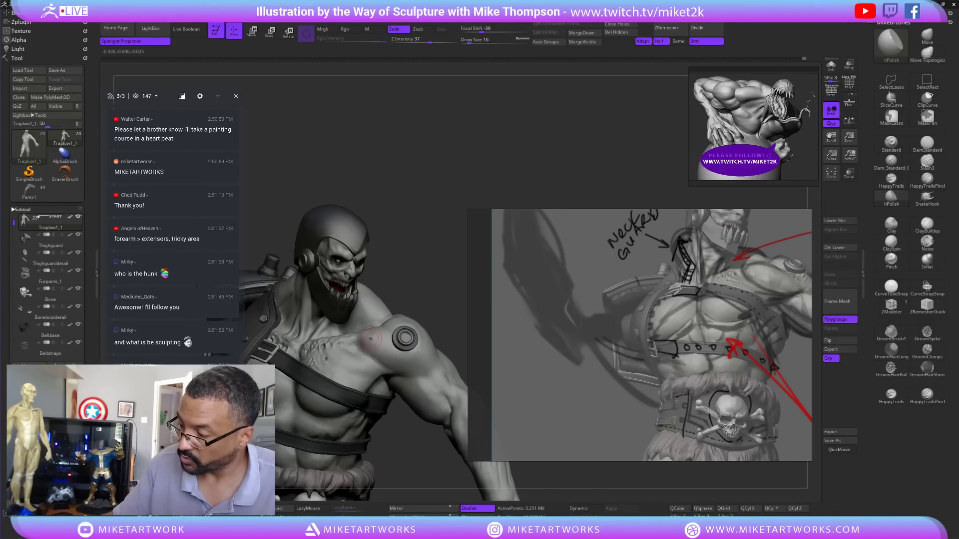
- Smooth the chest-to-shoulder transition and polish the armpit crease with hPolish at draw size 9
{"action": "key", "text": "shift"}
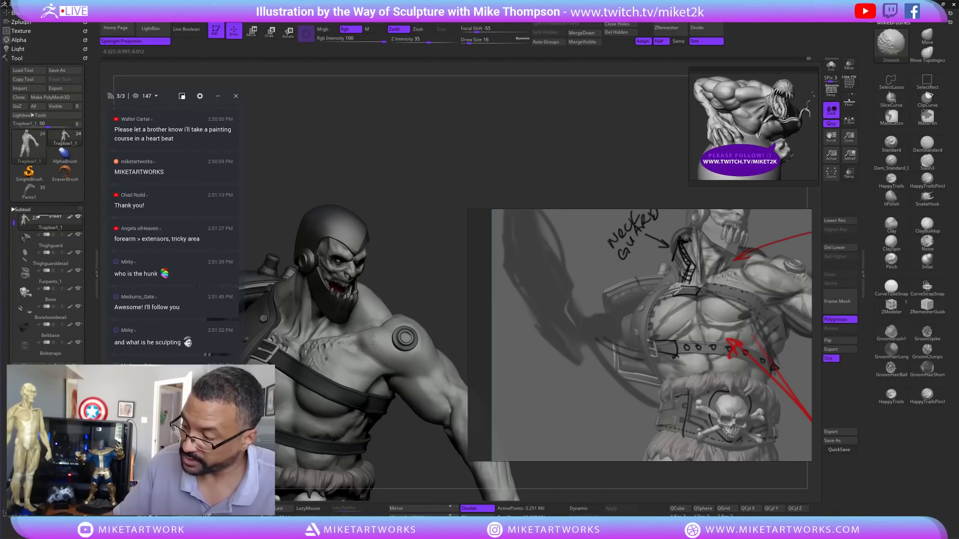
{"action": "mouse_move", "coordinate": [441, 285]}
{"action": "left_mouse_down"}
{"action": "mouse_move", "coordinate": [431, 296]}
{"action": "mouse_move", "coordinate": [427, 280]}
{"action": "left_mouse_up"}
{"action": "key", "text": "s"}
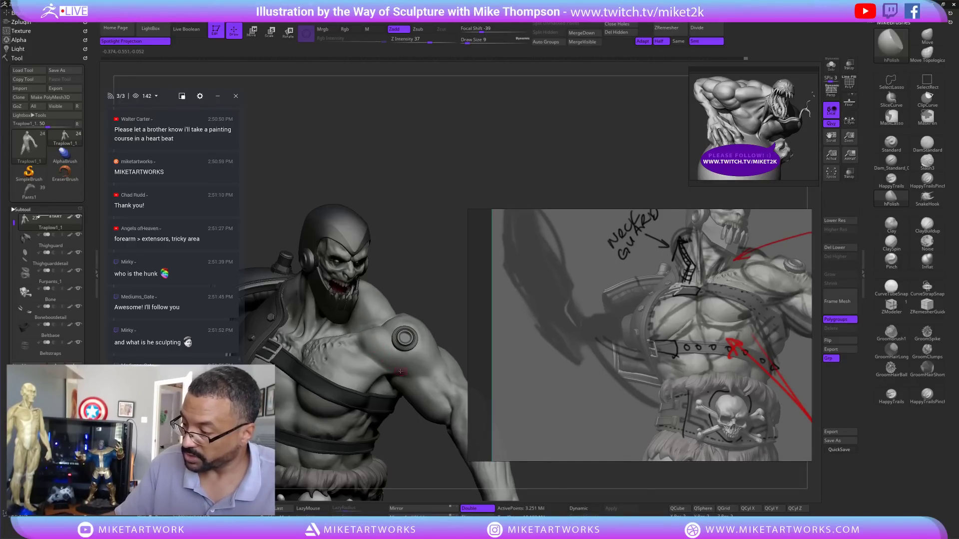
{"action": "left_click_drag", "start_coordinate": [400, 372], "coordinate": [378, 366]}
{"action": "key", "text": "shift"}
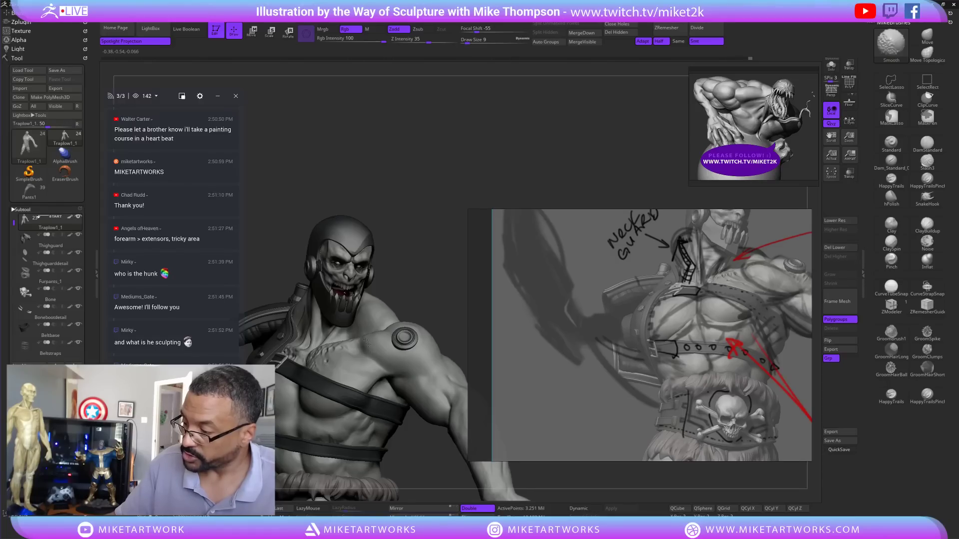
- Refine the shoulder and armpit forms below the socket with light polishing and smoothing passes
{"action": "left_click_drag", "start_coordinate": [405, 283], "coordinate": [425, 300]}
{"action": "key", "text": "s"}
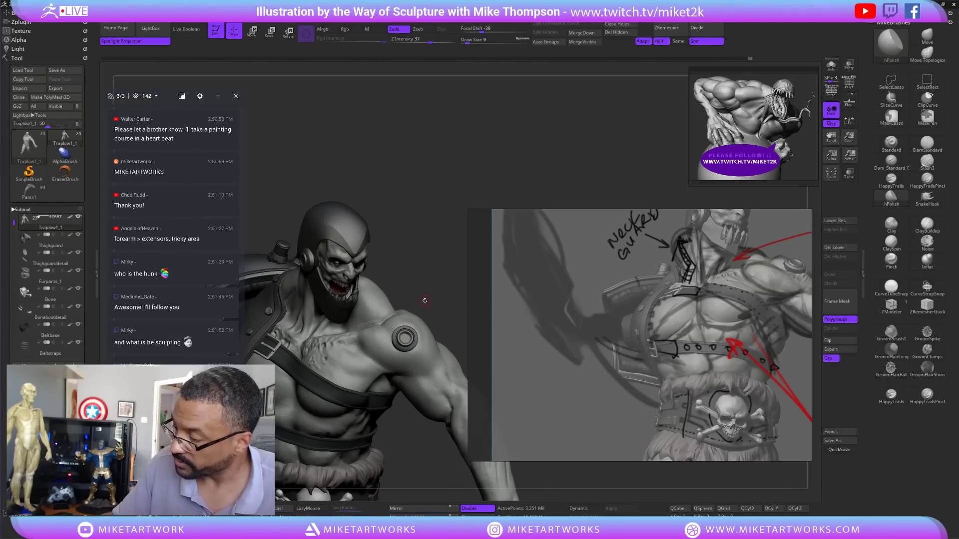
{"action": "key", "text": "shift"}
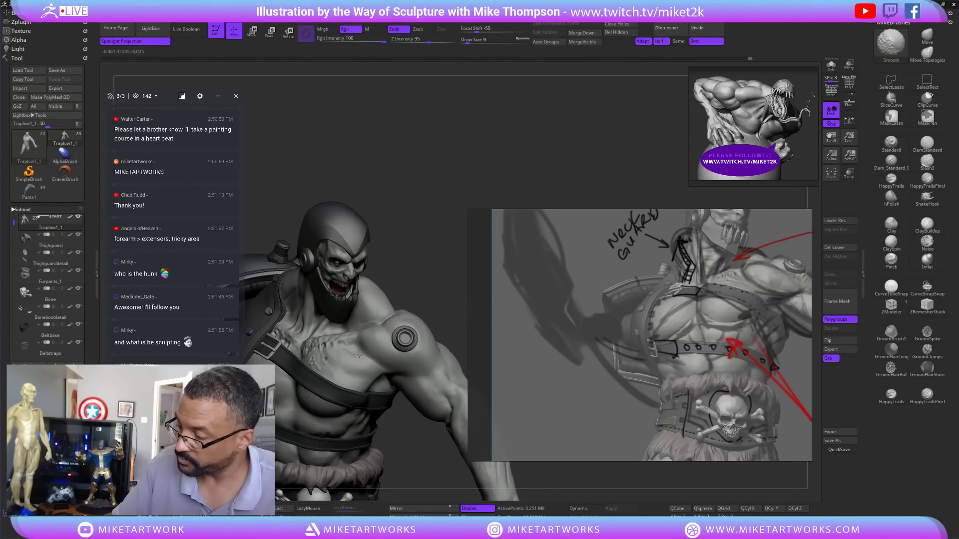
{"action": "left_click_drag", "start_coordinate": [465, 263], "coordinate": [449, 264]}
{"action": "key", "text": "shift"}
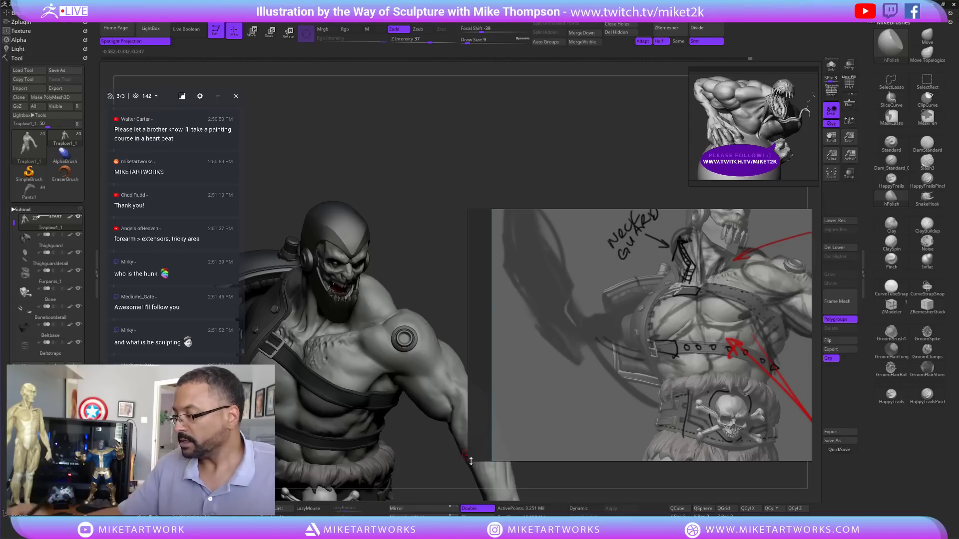
{"action": "left_click_drag", "start_coordinate": [471, 460], "coordinate": [412, 295]}
{"action": "key", "text": "shift"}
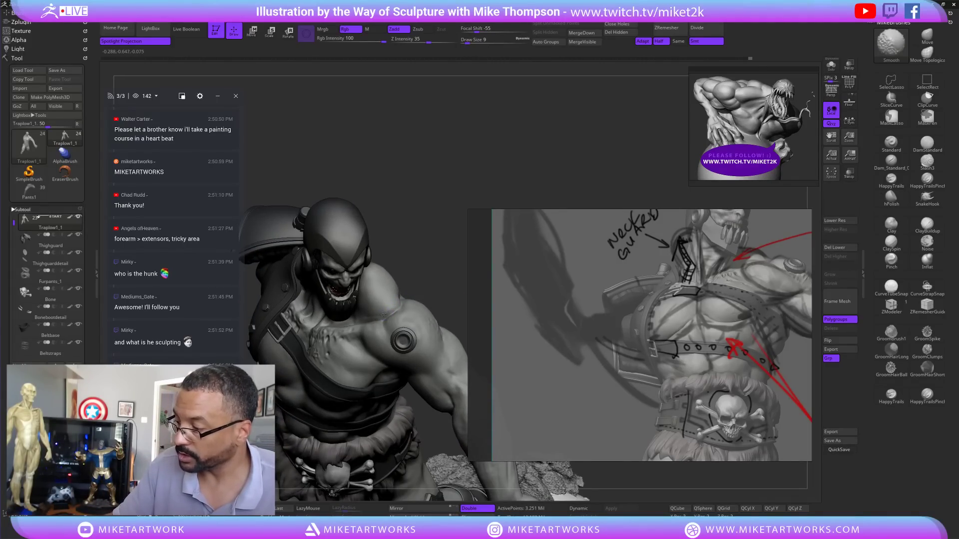
- Work over the trapezius, collarbone and front deltoid next to the socket with the ClaySpin brush
{"action": "mouse_move", "coordinate": [465, 324]}
{"action": "left_mouse_down", "text": "alt"}
{"action": "mouse_move", "coordinate": [437, 246]}
{"action": "mouse_move", "coordinate": [439, 207]}
{"action": "mouse_move", "coordinate": [431, 214]}
{"action": "left_mouse_up", "text": "alt"}
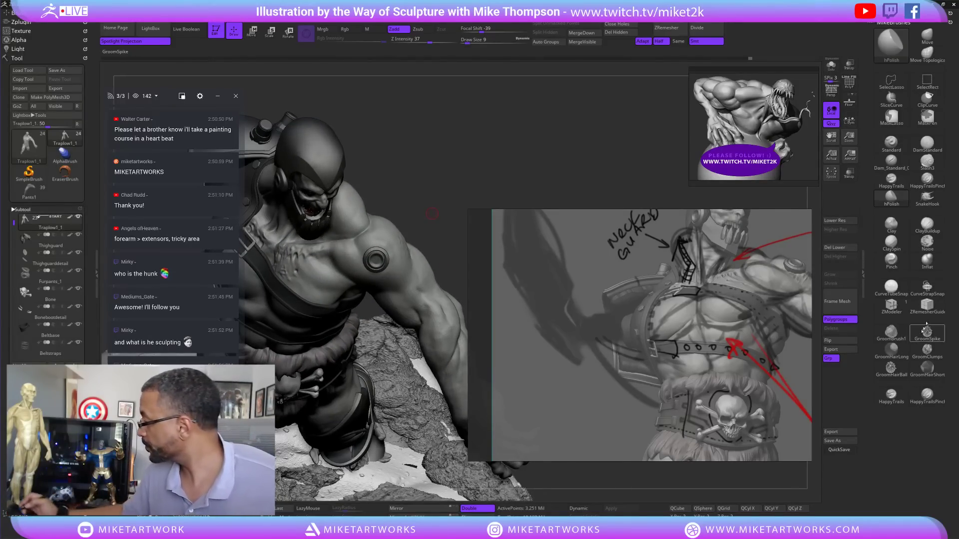
{"action": "left_click", "coordinate": [899, 228]}
{"action": "left_click", "coordinate": [891, 244]}
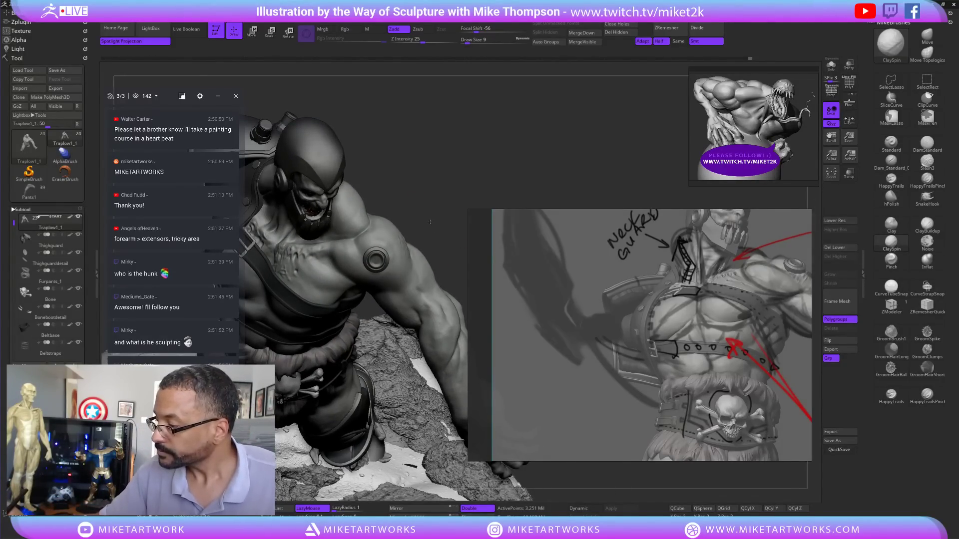
{"action": "left_click_drag", "start_coordinate": [433, 250], "coordinate": [429, 222]}
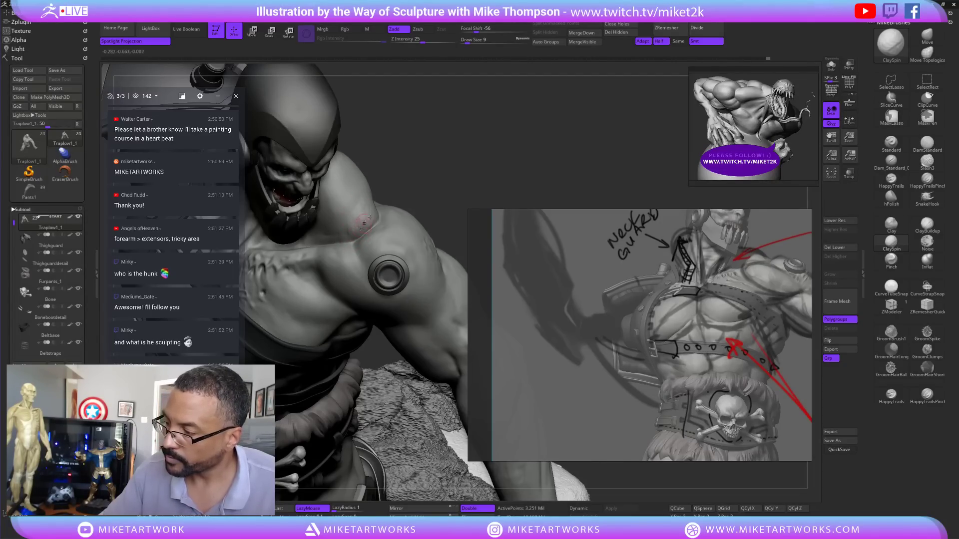
{"action": "mouse_move", "coordinate": [485, 157]}
{"action": "left_mouse_down"}
{"action": "mouse_move", "coordinate": [481, 194]}
{"action": "mouse_move", "coordinate": [472, 201]}
{"action": "mouse_move", "coordinate": [448, 192]}
{"action": "mouse_move", "coordinate": [398, 452]}
{"action": "left_mouse_up"}
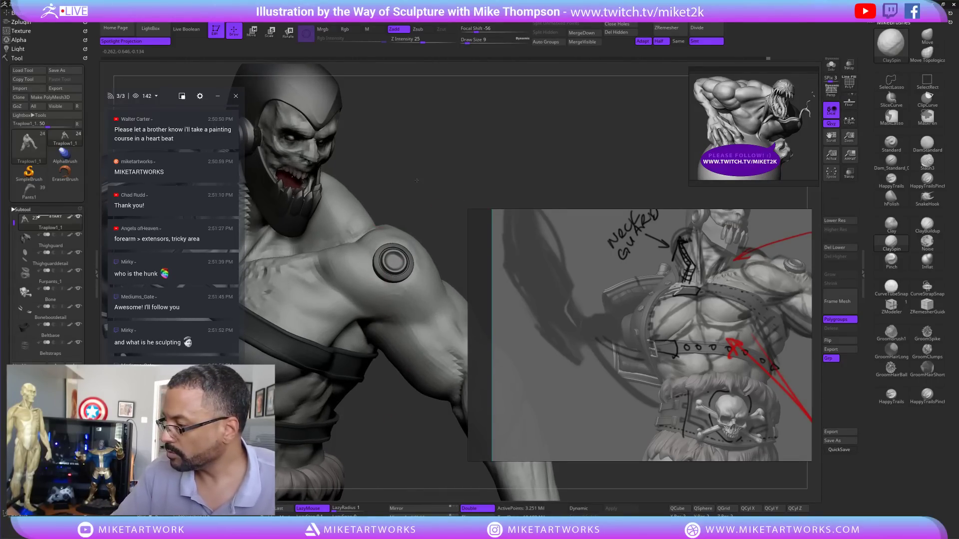
{"action": "left_click_drag", "start_coordinate": [411, 189], "coordinate": [410, 190]}
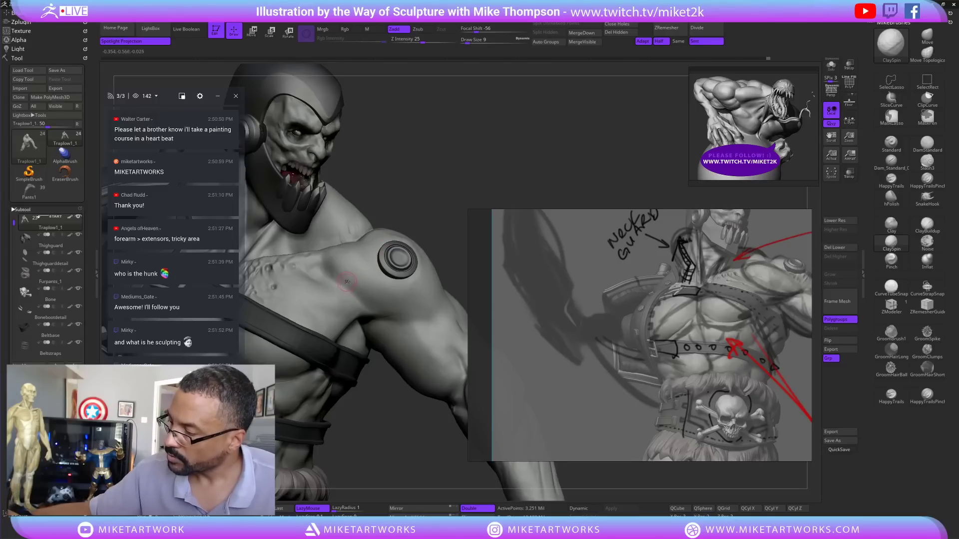
{"action": "left_click_drag", "start_coordinate": [454, 163], "coordinate": [452, 180]}
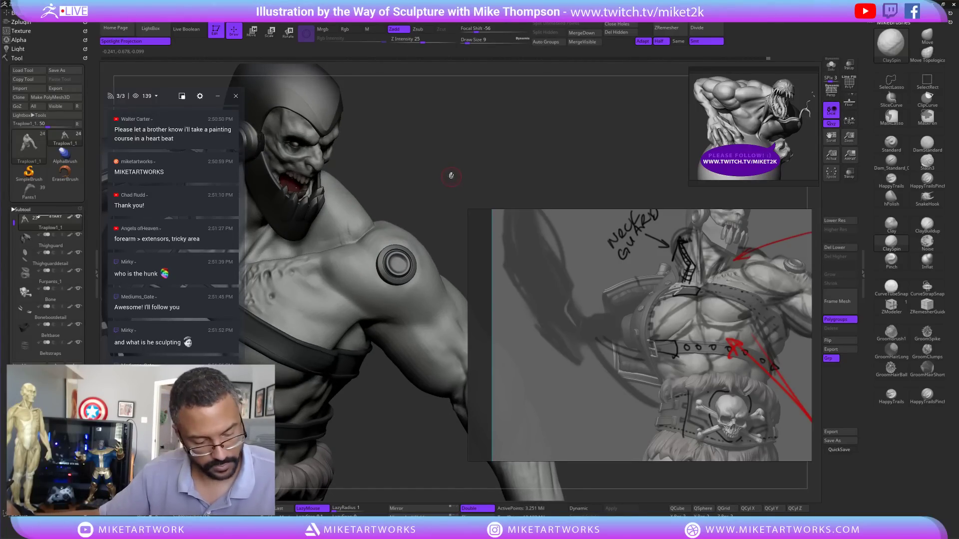
- Drop the body several subdivision levels and reshape the upper chest beside the shoulder using the Move brush at draw size 23
{"action": "key", "text": "shift+d"}
{"action": "key", "text": "shift+d"}
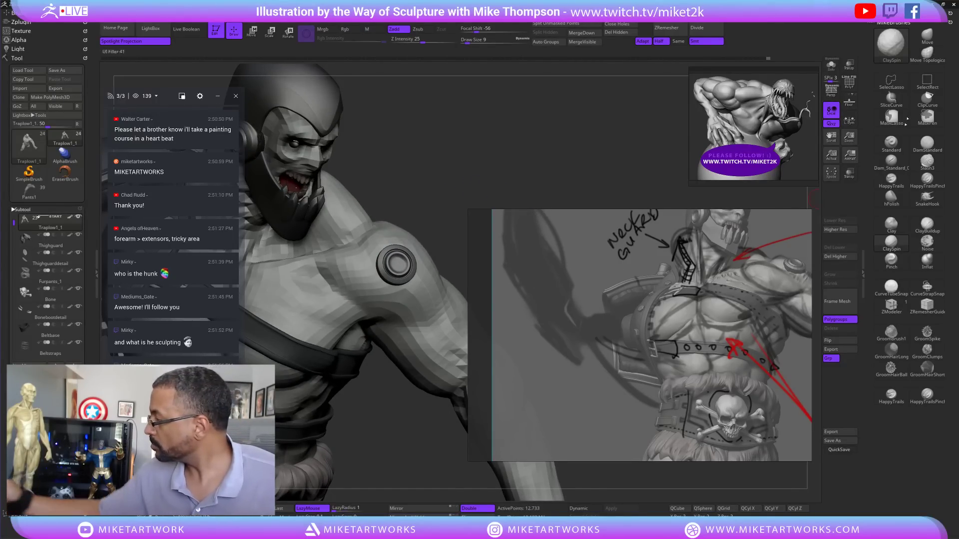
{"action": "key", "text": "s"}
{"action": "left_click_drag", "start_coordinate": [365, 397], "coordinate": [370, 397]}
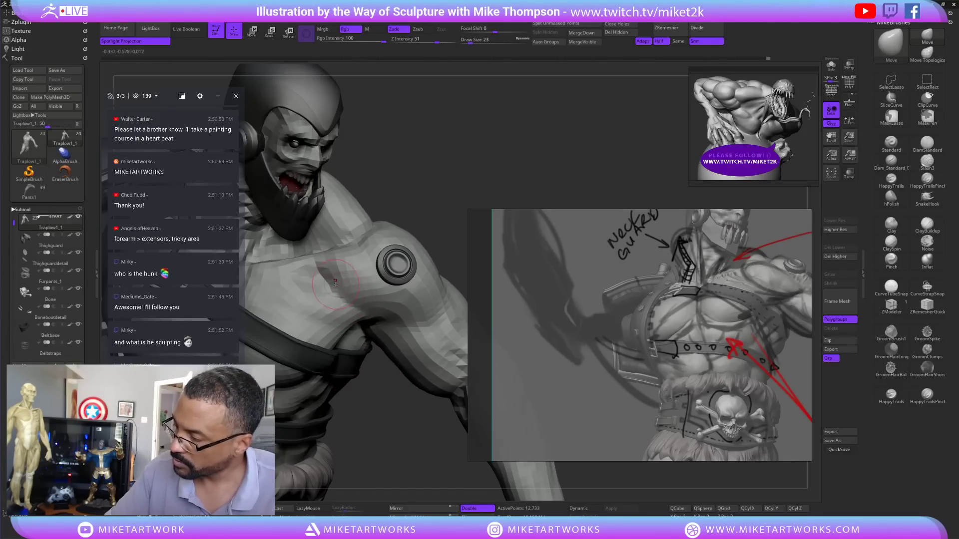
{"action": "left_click_drag", "start_coordinate": [335, 283], "coordinate": [329, 290]}
{"action": "mouse_move", "coordinate": [383, 387]}
{"action": "left_mouse_down"}
{"action": "mouse_move", "coordinate": [397, 426]}
{"action": "mouse_move", "coordinate": [386, 443]}
{"action": "left_mouse_up"}
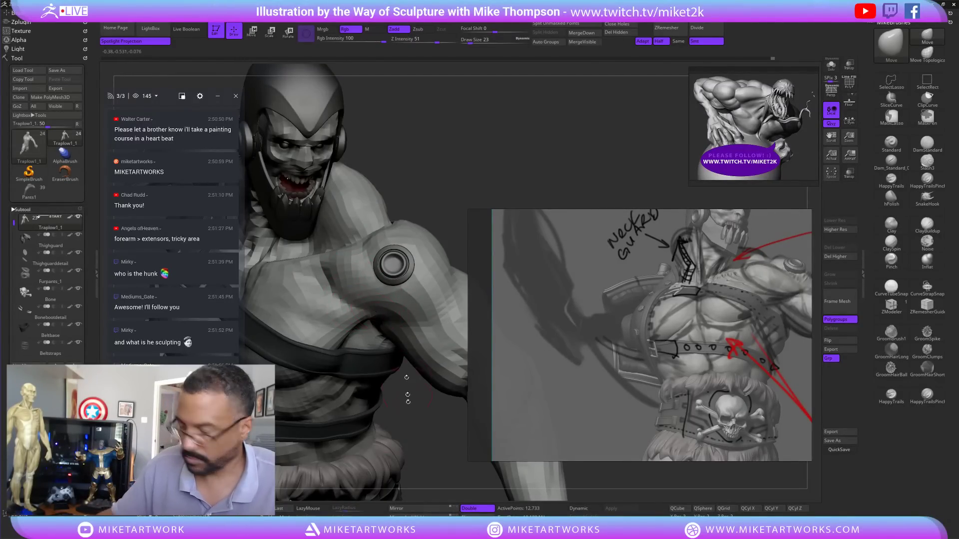
- Return the body subtool to its highest subdivision level
{"action": "key", "text": "d"}
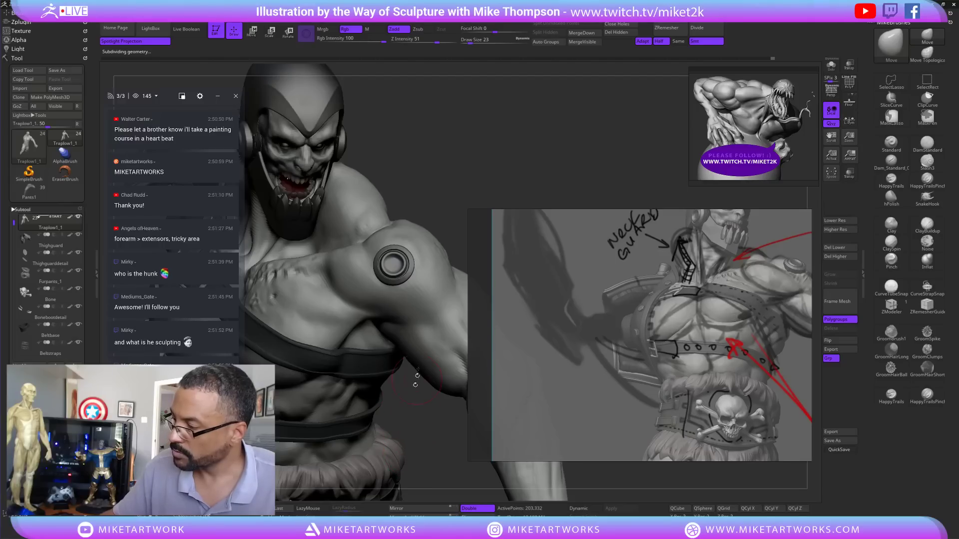
{"action": "mouse_move", "coordinate": [444, 216]}
{"action": "left_mouse_down"}
{"action": "mouse_move", "coordinate": [460, 217]}
{"action": "mouse_move", "coordinate": [440, 220]}
{"action": "left_mouse_up"}
{"action": "key", "text": "d"}
{"action": "key", "text": "d"}
- Reduce the draw size to 13 and smooth the area where the chest meets the front deltoid
{"action": "key", "text": "s"}
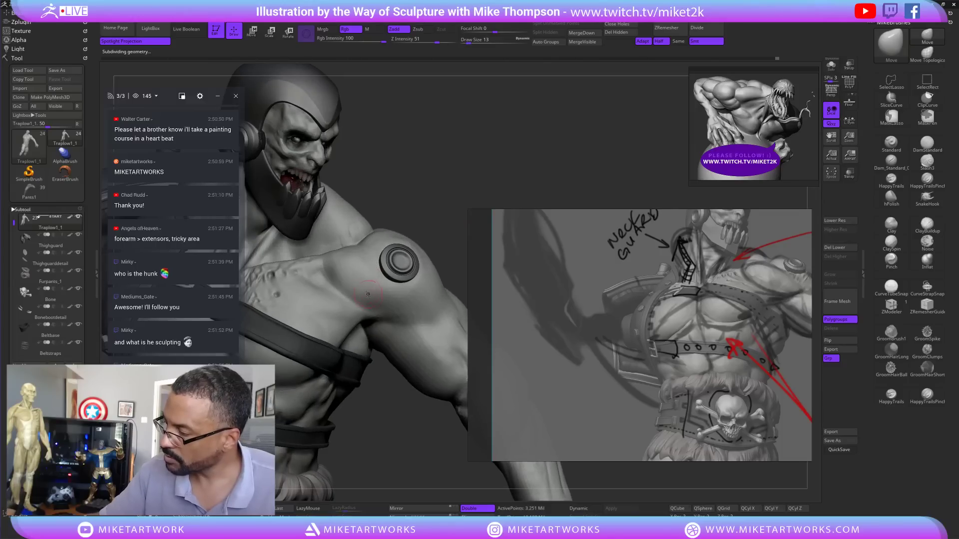
{"action": "left_click_drag", "start_coordinate": [352, 299], "coordinate": [372, 308], "text": "shift"}
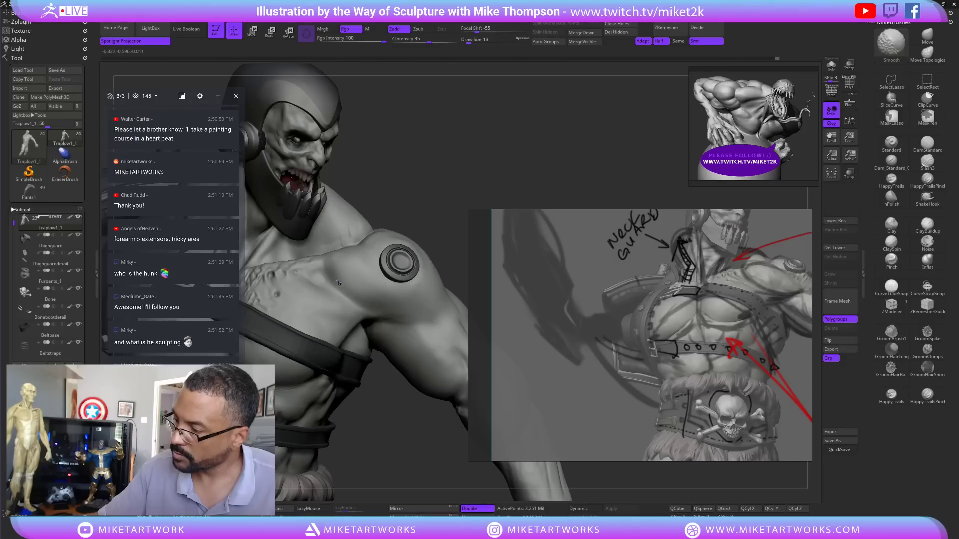
{"action": "left_click_drag", "start_coordinate": [339, 282], "coordinate": [345, 292], "text": "shift"}
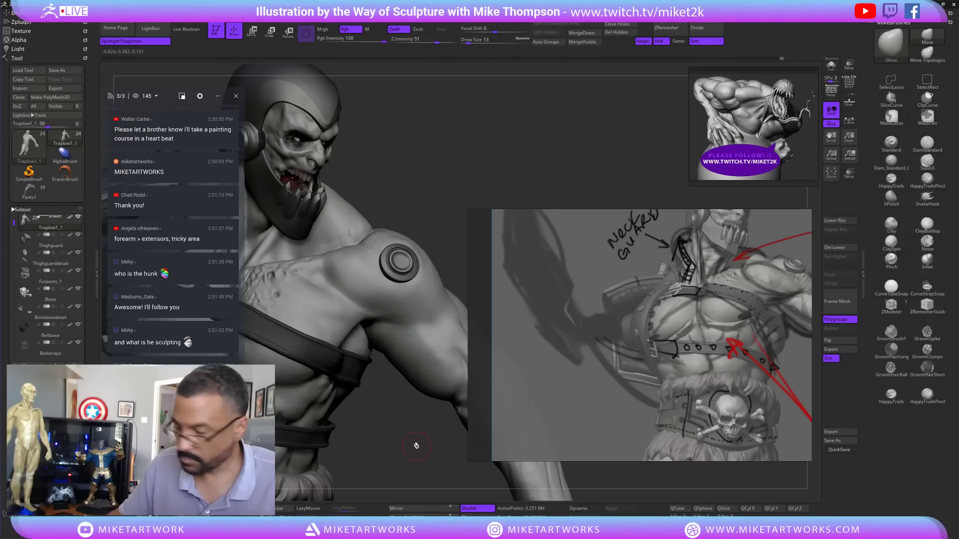
- Lower the body one subdivision level and refine the armpit crease beside the chest strap using DamStandard at draw size 6 and smoothing
{"action": "left_click_drag", "start_coordinate": [419, 456], "coordinate": [456, 200]}
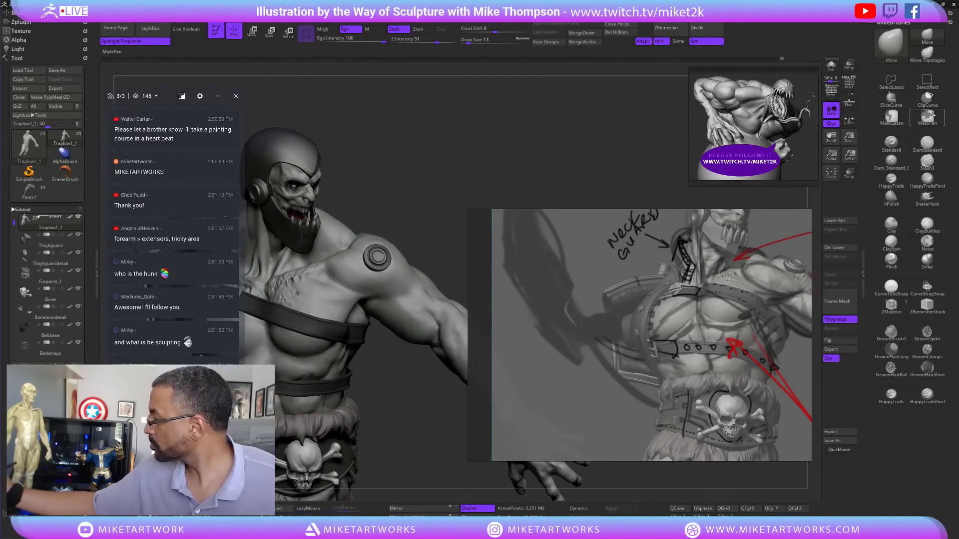
{"action": "left_click", "coordinate": [926, 143]}
{"action": "key", "text": "shift+d"}
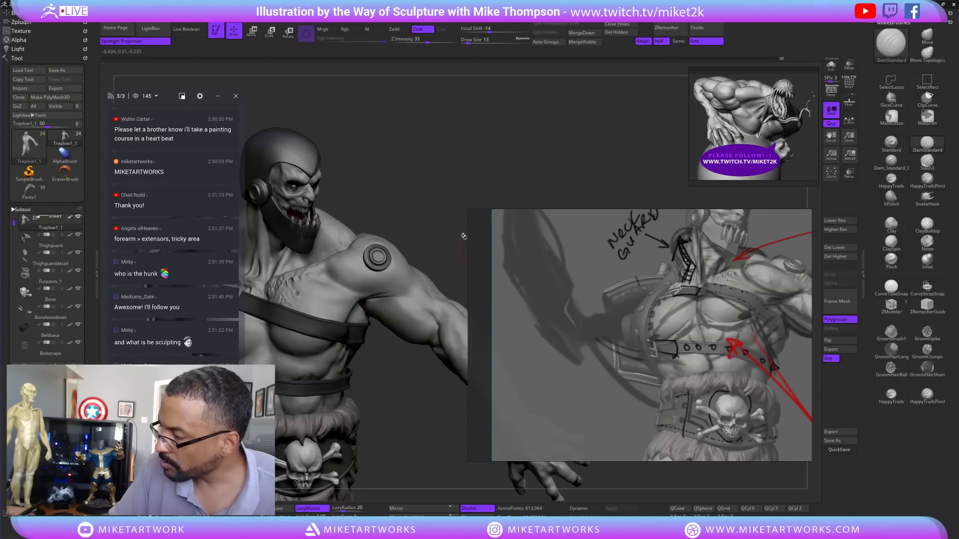
{"action": "left_click_drag", "start_coordinate": [410, 439], "coordinate": [423, 442]}
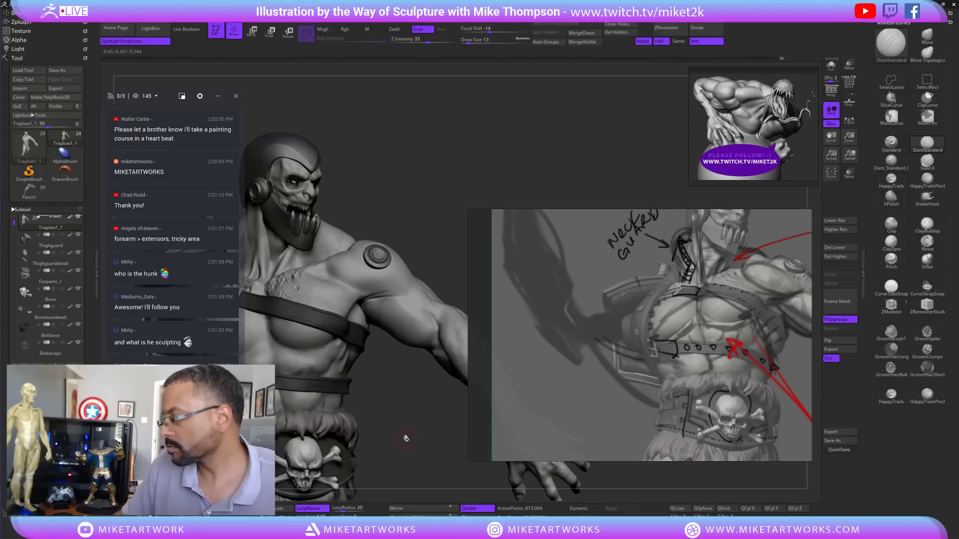
{"action": "key", "text": "s"}
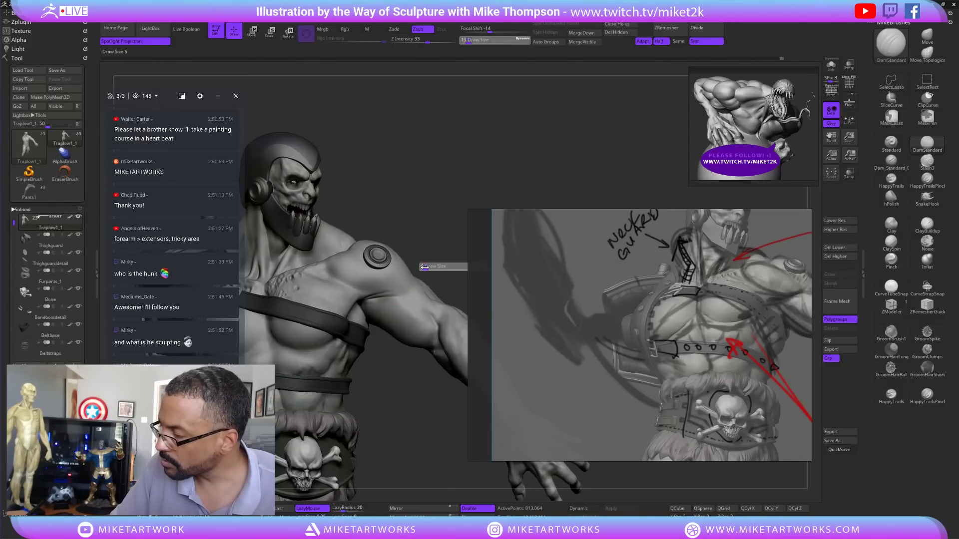
{"action": "left_click_drag", "start_coordinate": [427, 270], "coordinate": [424, 271]}
{"action": "key", "text": "shift"}
{"action": "mouse_move", "coordinate": [370, 299]}
{"action": "left_mouse_down", "text": "shift"}
{"action": "mouse_move", "coordinate": [400, 300]}
{"action": "mouse_move", "coordinate": [374, 304]}
{"action": "left_mouse_up", "text": "shift"}
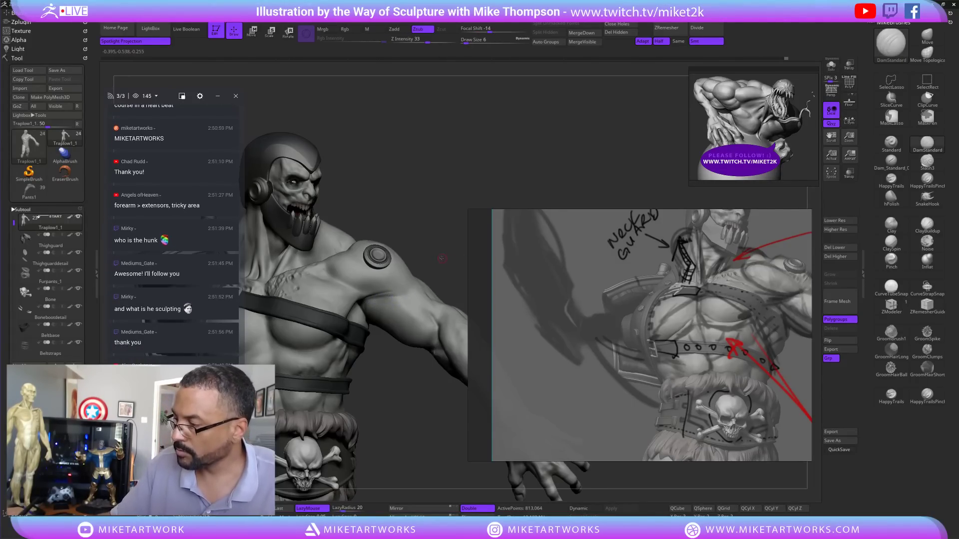
- Isolate the outstretched arm by hiding the rest of the body mesh and turning on Solo
{"action": "mouse_move", "coordinate": [443, 249]}
{"action": "left_mouse_down"}
{"action": "mouse_move", "coordinate": [453, 264]}
{"action": "mouse_move", "coordinate": [430, 364]}
{"action": "mouse_move", "coordinate": [433, 290]}
{"action": "mouse_move", "coordinate": [433, 494]}
{"action": "mouse_move", "coordinate": [431, 405]}
{"action": "mouse_move", "coordinate": [450, 349]}
{"action": "mouse_move", "coordinate": [456, 363]}
{"action": "left_mouse_up"}
{"action": "mouse_move", "coordinate": [431, 266]}
{"action": "left_mouse_down", "text": "ctrl+shift"}
{"action": "mouse_move", "coordinate": [346, 185]}
{"action": "mouse_move", "coordinate": [262, 138]}
{"action": "left_mouse_up", "text": "ctrl+shift"}
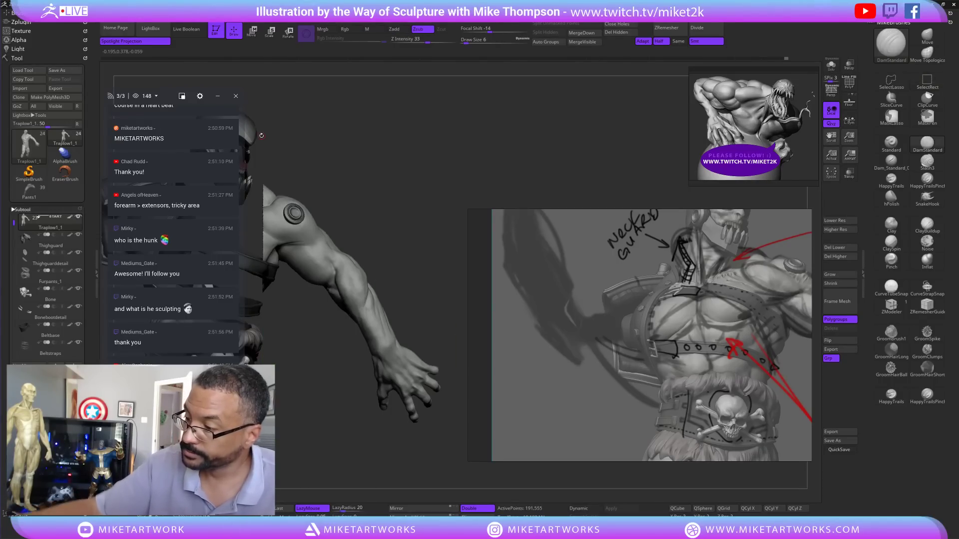
{"action": "left_click_drag", "start_coordinate": [422, 289], "coordinate": [426, 219]}
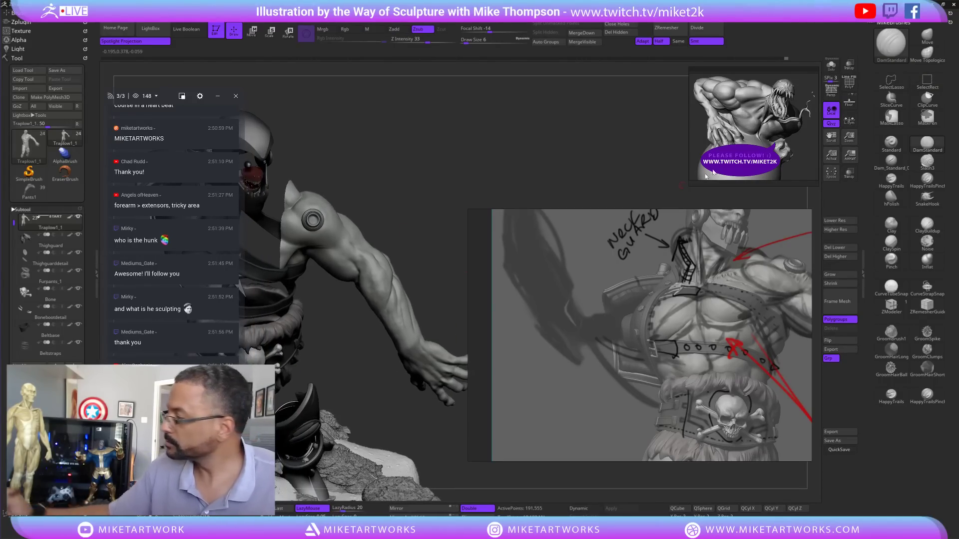
{"action": "left_click", "coordinate": [831, 66]}
{"action": "left_click_drag", "start_coordinate": [423, 287], "coordinate": [347, 353]}
{"action": "left_click_drag", "start_coordinate": [419, 412], "coordinate": [403, 364]}
{"action": "left_click_drag", "start_coordinate": [410, 280], "coordinate": [447, 181], "text": "alt"}
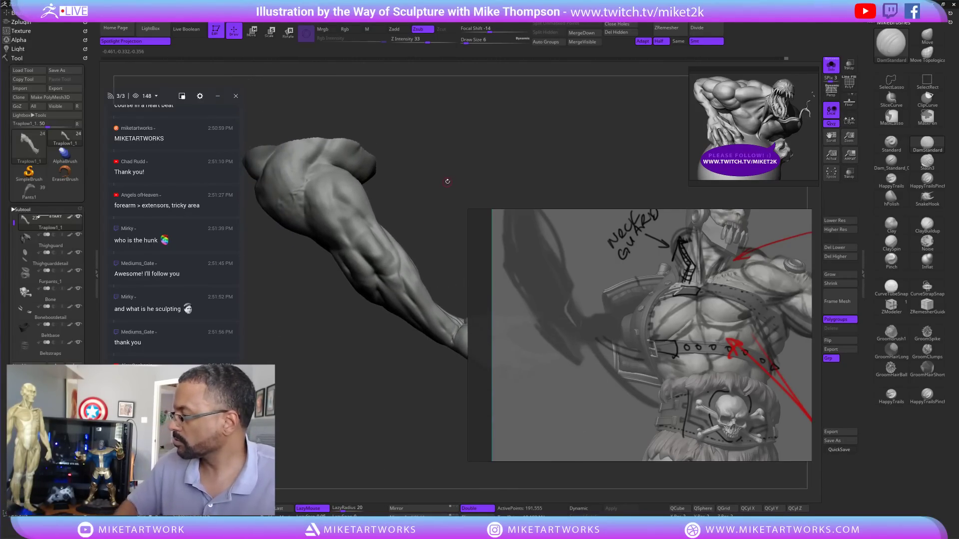
- Bring up the reference photo of the man's outstretched arm with a clenched fist and turn the sculpted arm for comparison
{"action": "scroll", "coordinate": [563, 321], "scroll_direction": "down", "scroll_amount": 12}
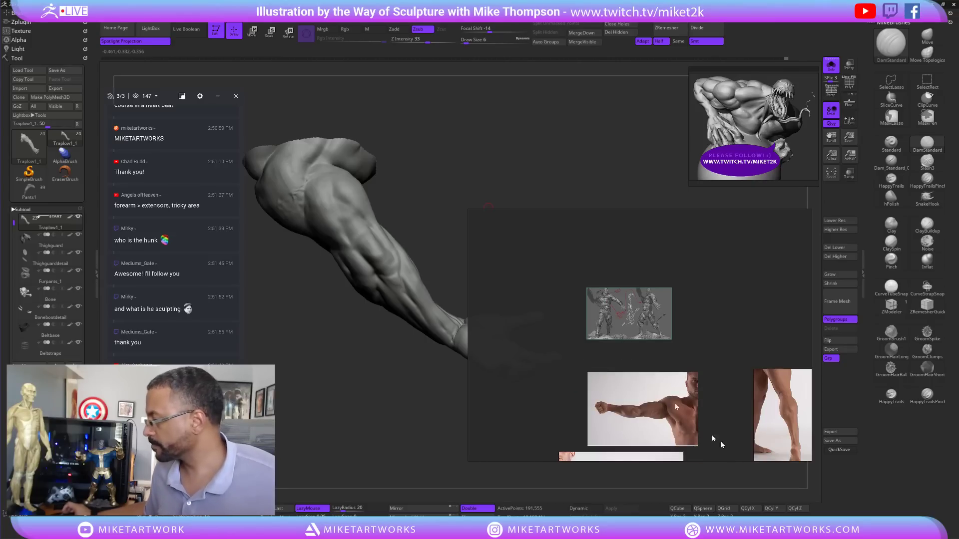
{"action": "middle_click_drag", "start_coordinate": [704, 412], "coordinate": [647, 318]}
{"action": "double_click", "coordinate": [598, 314]}
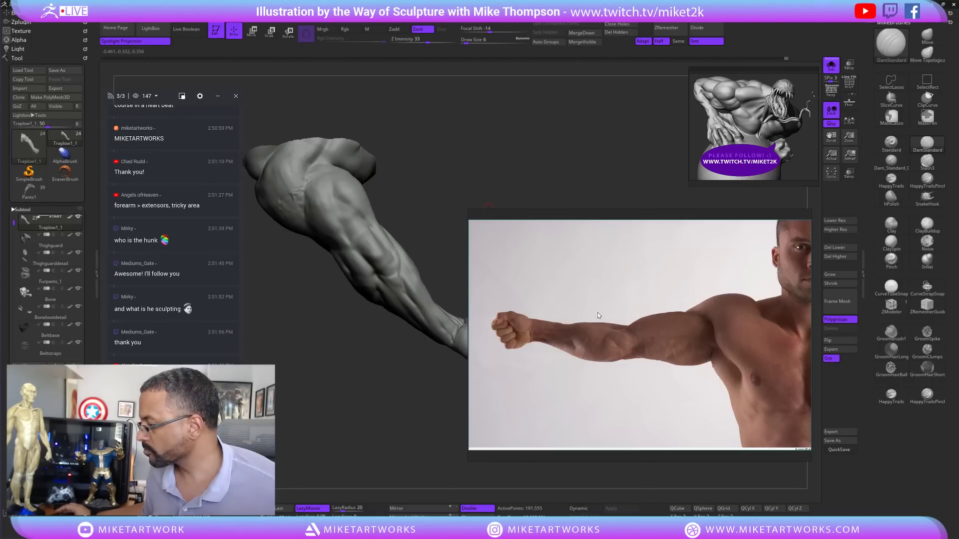
{"action": "mouse_move", "coordinate": [375, 399]}
{"action": "left_mouse_down"}
{"action": "mouse_move", "coordinate": [427, 423]}
{"action": "mouse_move", "coordinate": [296, 344]}
{"action": "mouse_move", "coordinate": [346, 354]}
{"action": "mouse_move", "coordinate": [349, 344]}
{"action": "mouse_move", "coordinate": [329, 329]}
{"action": "mouse_move", "coordinate": [443, 382]}
{"action": "left_mouse_up"}
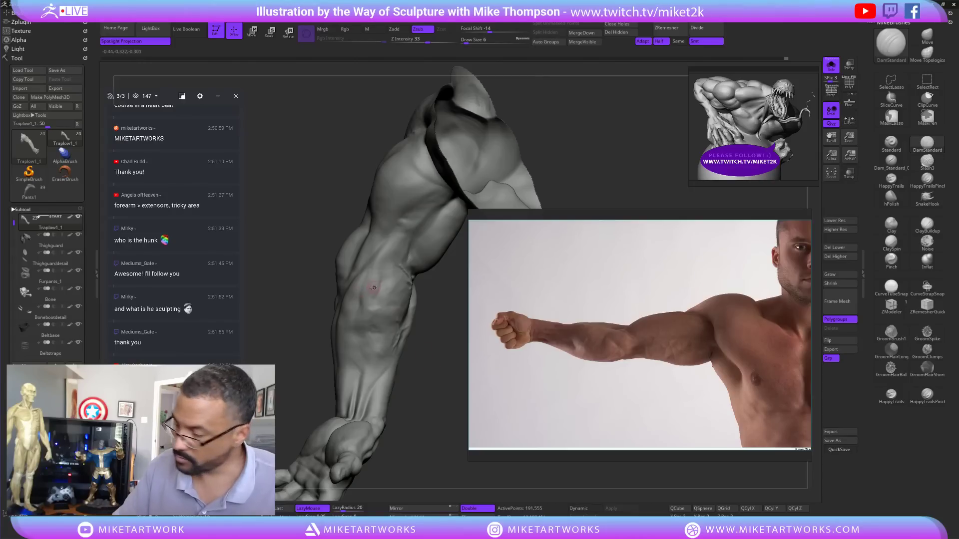
- Drop the arm to a lower subdivision level and work over the inner elbow with the ClaySpin brush at draw size 10
{"action": "left_click", "coordinate": [891, 242]}
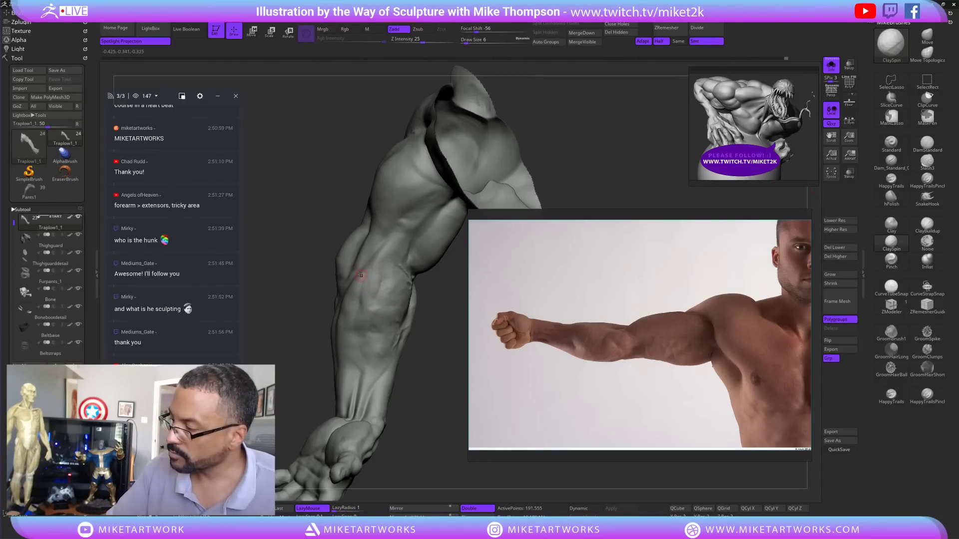
{"action": "key", "text": "s"}
{"action": "left_click_drag", "start_coordinate": [432, 330], "coordinate": [435, 331]}
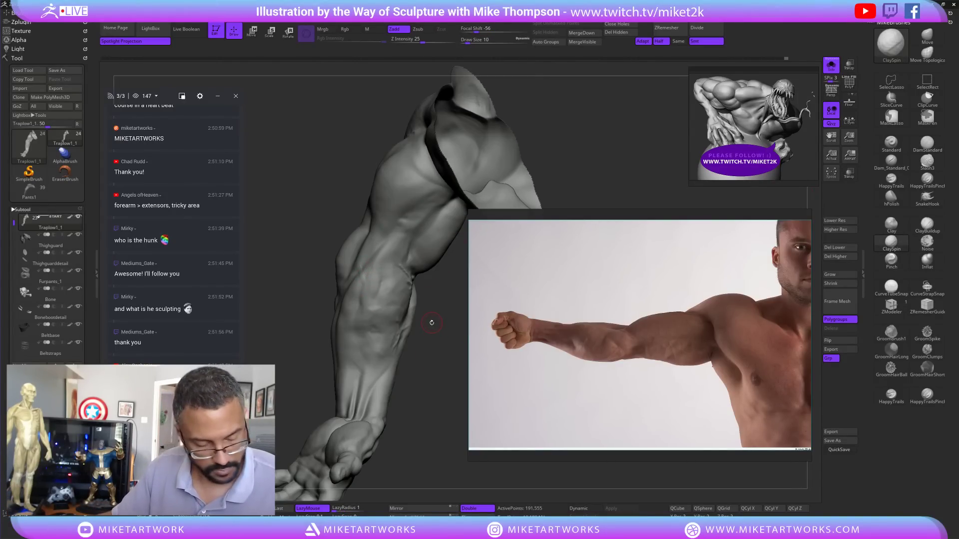
{"action": "key", "text": "shift"}
{"action": "key", "text": "shift+d"}
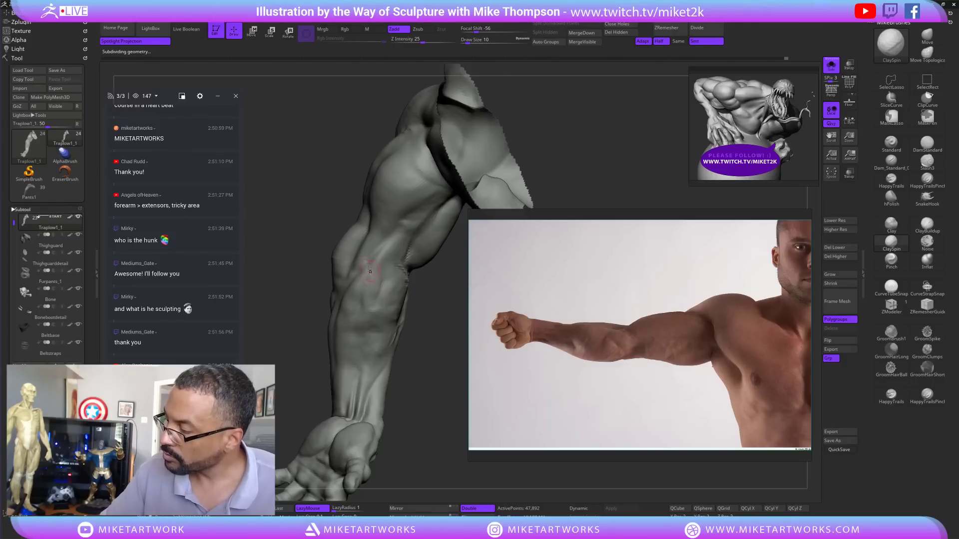
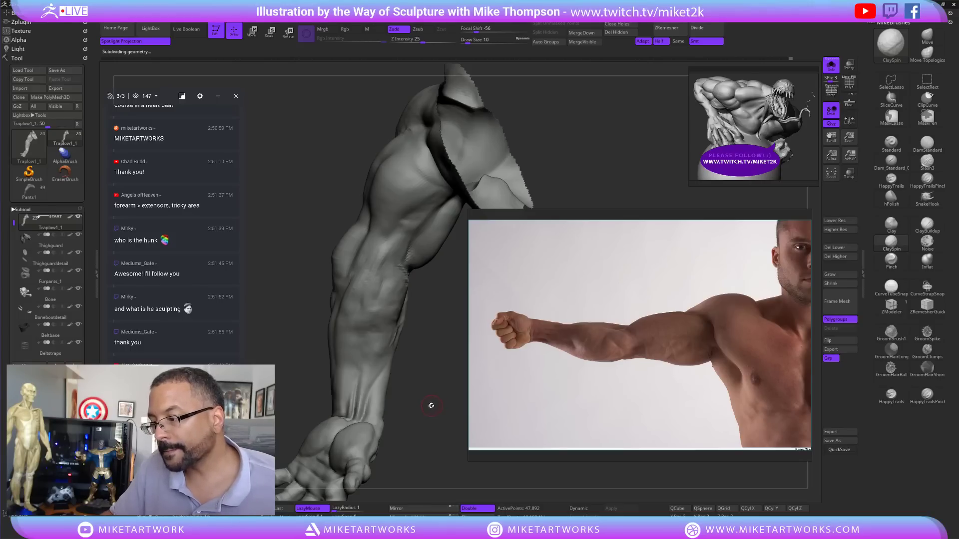
{"action": "left_click_drag", "start_coordinate": [430, 405], "coordinate": [427, 434]}
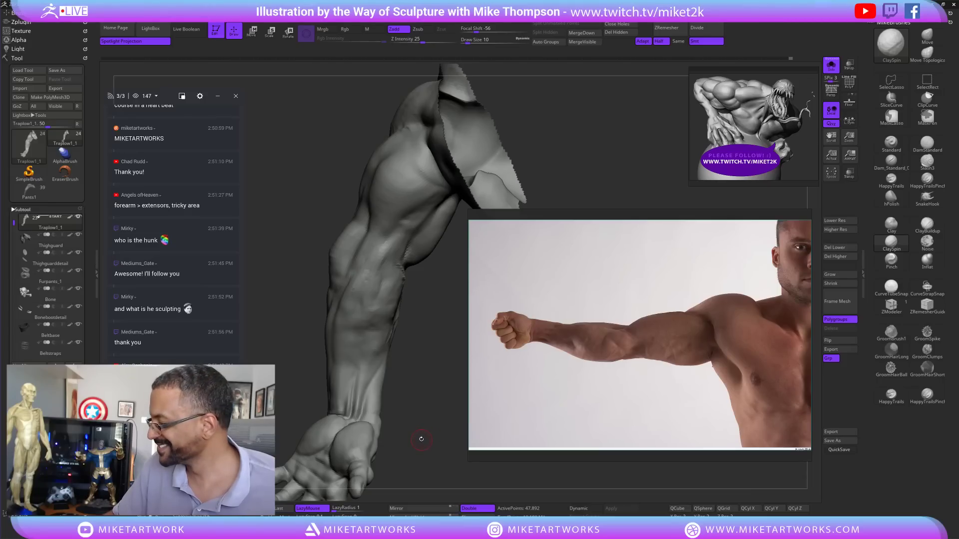
{"action": "left_click_drag", "start_coordinate": [437, 383], "coordinate": [431, 411]}
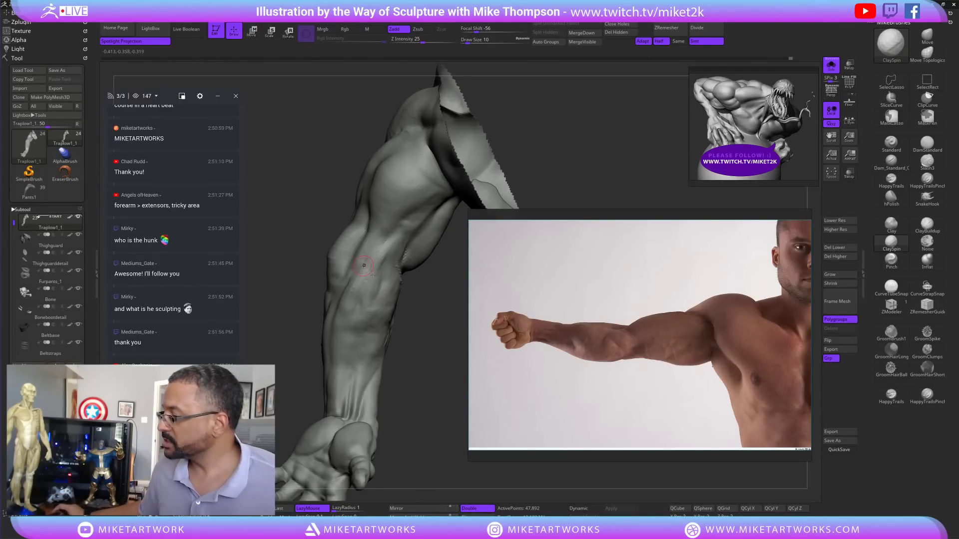
- Enlarge the reference window and examine the annotated warrior paintover's arms and elbow joint sketch
{"action": "mouse_move", "coordinate": [400, 370]}
{"action": "left_mouse_down"}
{"action": "mouse_move", "coordinate": [413, 361]}
{"action": "mouse_move", "coordinate": [436, 405]}
{"action": "mouse_move", "coordinate": [398, 397]}
{"action": "mouse_move", "coordinate": [366, 326]}
{"action": "left_mouse_up"}
{"action": "scroll", "coordinate": [635, 346], "scroll_direction": "down", "scroll_amount": 3}
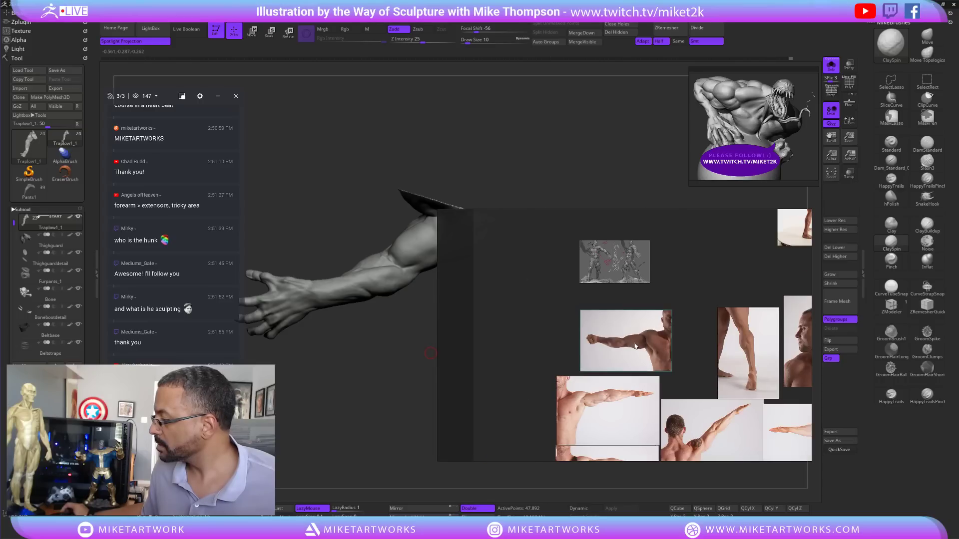
{"action": "double_click", "coordinate": [630, 276]}
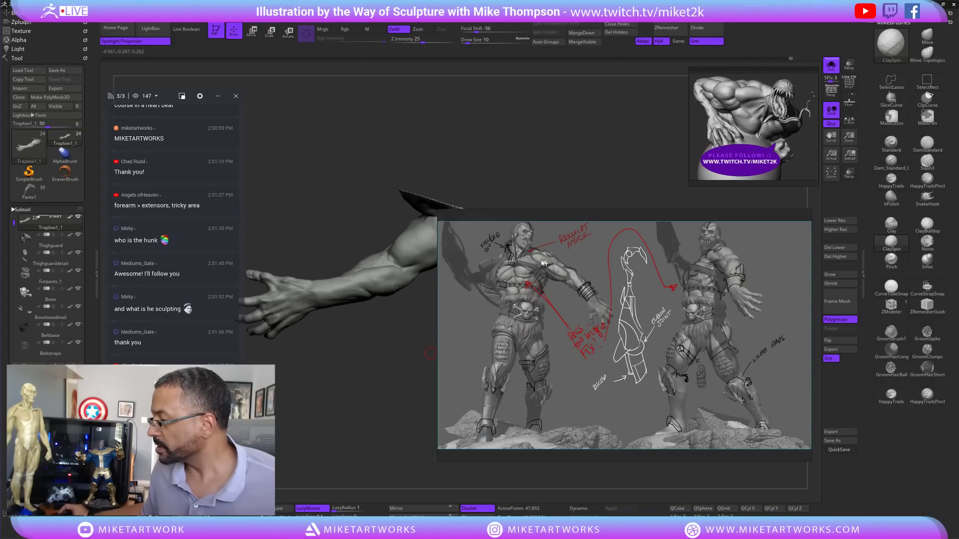
{"action": "left_click_drag", "start_coordinate": [593, 211], "coordinate": [594, 128]}
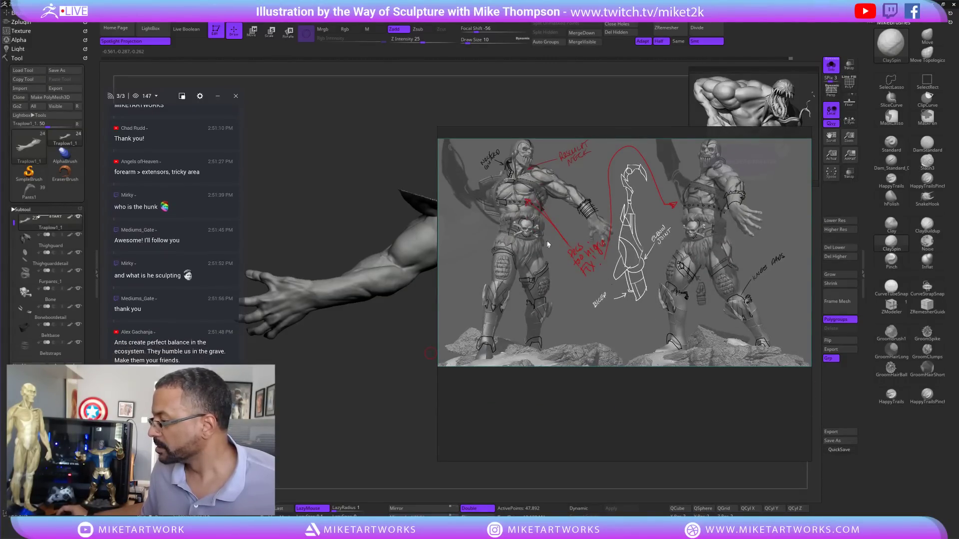
{"action": "scroll", "coordinate": [537, 280], "scroll_direction": "up", "scroll_amount": 4}
{"action": "middle_click_drag", "start_coordinate": [539, 320], "coordinate": [529, 356]}
{"action": "middle_click_drag", "start_coordinate": [601, 336], "coordinate": [650, 338]}
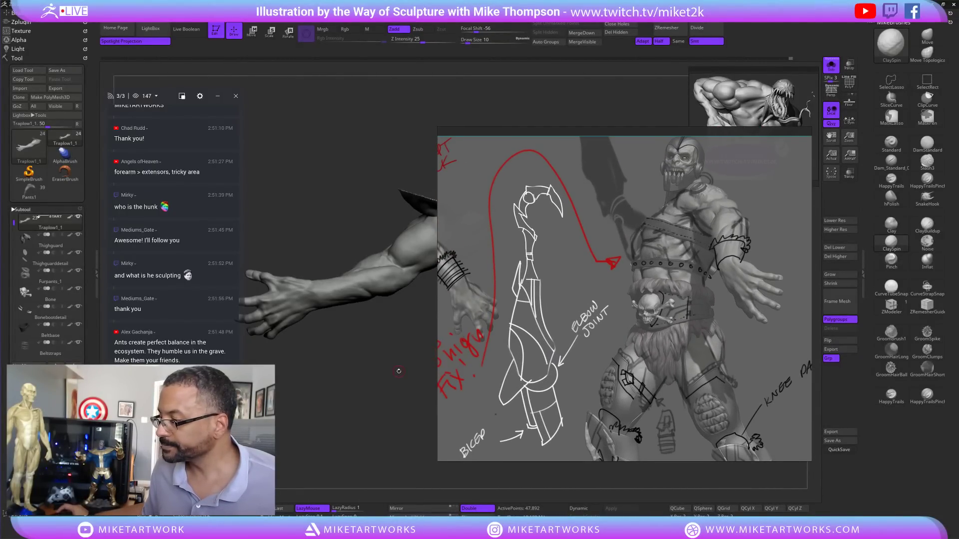
- Bring up the front-view reference photo of the bare-chested man with his arm extended and hand open
{"action": "double_click", "coordinate": [570, 291]}
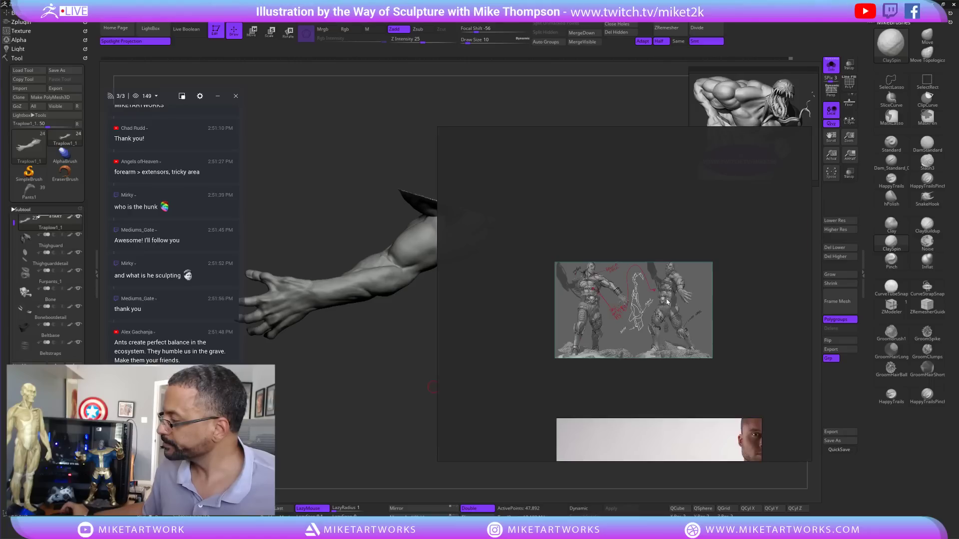
{"action": "middle_click_drag", "start_coordinate": [565, 308], "coordinate": [428, 162]}
{"action": "middle_click_drag", "start_coordinate": [607, 386], "coordinate": [539, 313]}
{"action": "middle_click_drag", "start_coordinate": [506, 348], "coordinate": [565, 281]}
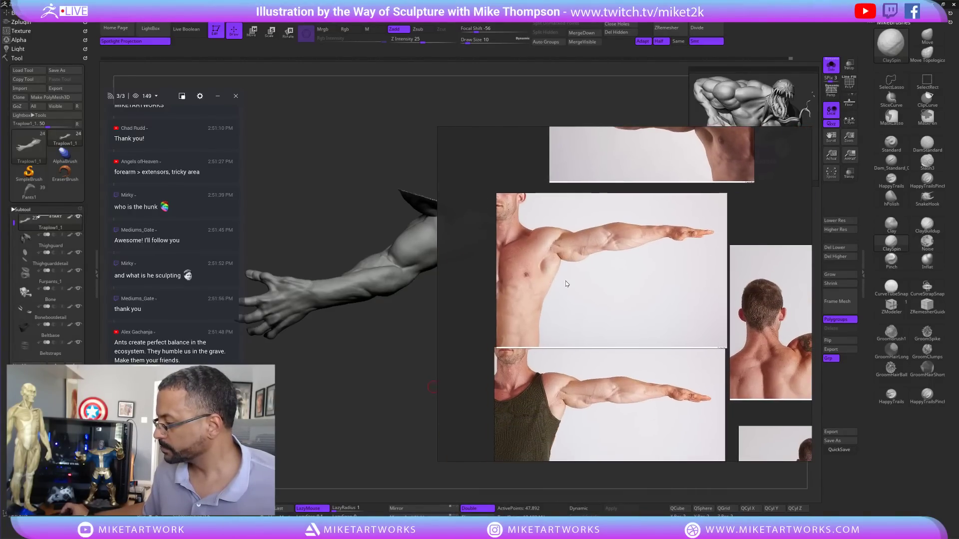
{"action": "double_click", "coordinate": [605, 255]}
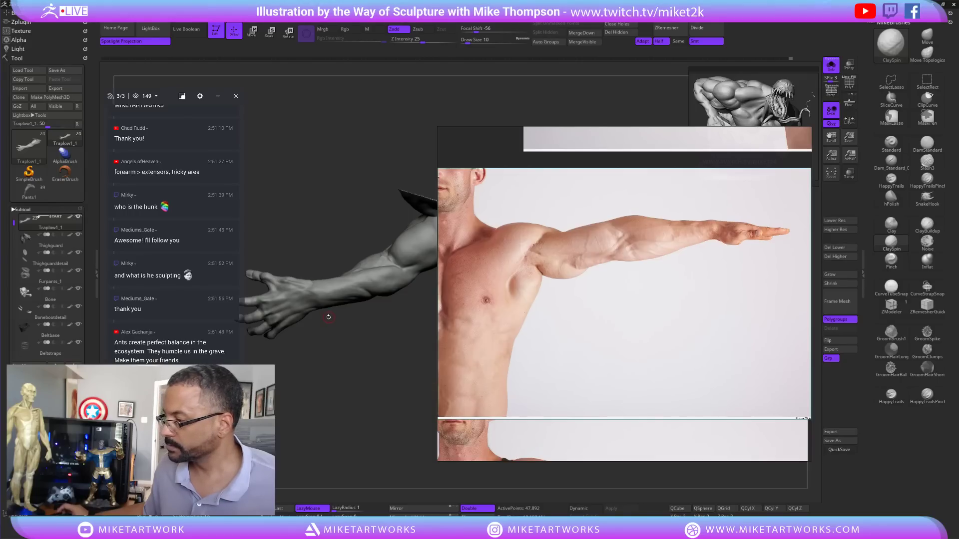
- Build up the muscle forms around the elbow and upper arm with ClaySpin at draw size 10
{"action": "mouse_move", "coordinate": [351, 392]}
{"action": "left_mouse_down"}
{"action": "mouse_move", "coordinate": [327, 369]}
{"action": "mouse_move", "coordinate": [335, 428]}
{"action": "mouse_move", "coordinate": [308, 336]}
{"action": "mouse_move", "coordinate": [312, 415]}
{"action": "mouse_move", "coordinate": [317, 333]}
{"action": "left_mouse_up"}
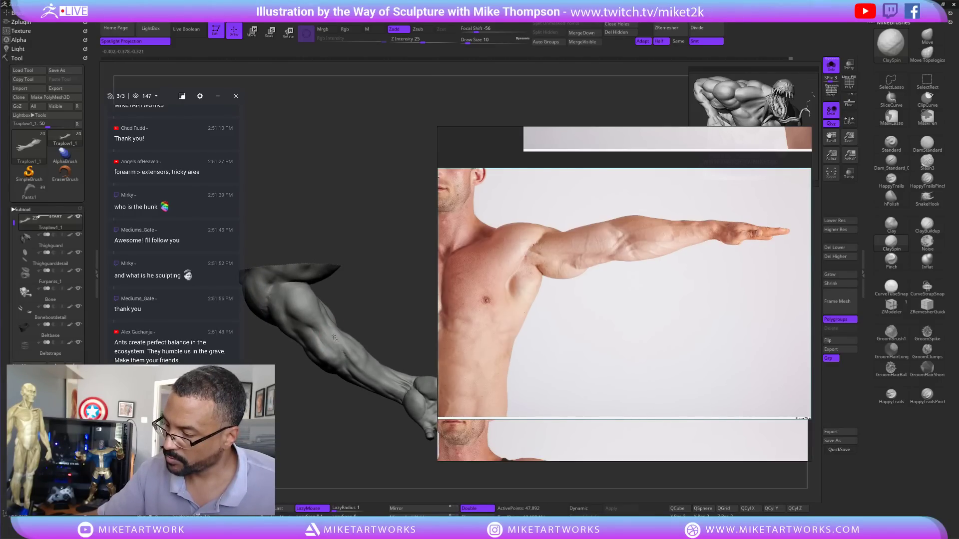
{"action": "left_click_drag", "start_coordinate": [370, 328], "coordinate": [377, 255]}
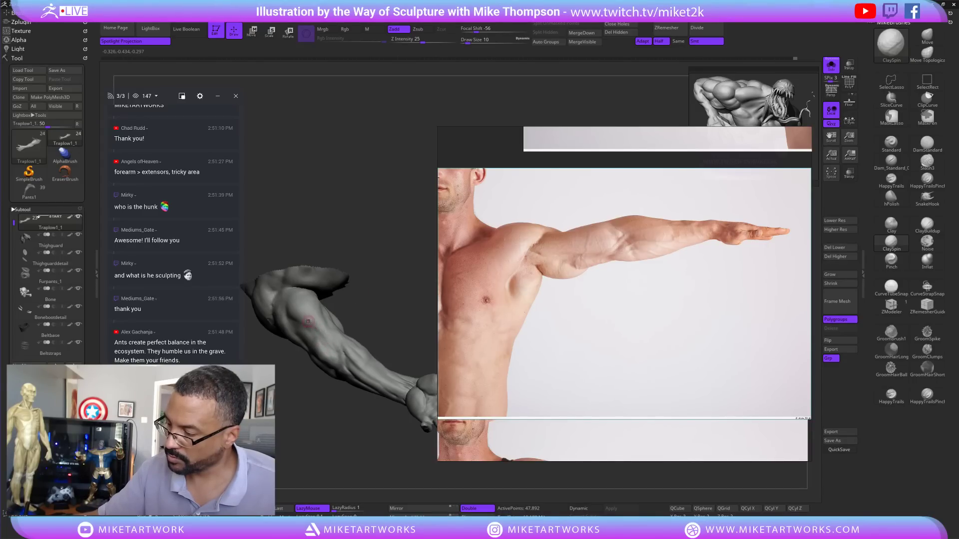
{"action": "mouse_move", "coordinate": [360, 291]}
{"action": "left_mouse_down"}
{"action": "mouse_move", "coordinate": [372, 425]}
{"action": "mouse_move", "coordinate": [390, 289]}
{"action": "mouse_move", "coordinate": [385, 297]}
{"action": "left_mouse_up"}
- Set the draw size to 18 and bulk up the biceps and triceps masses of the upper arm with ClaySpin
{"action": "key", "text": "s"}
{"action": "left_click_drag", "start_coordinate": [385, 297], "coordinate": [386, 276]}
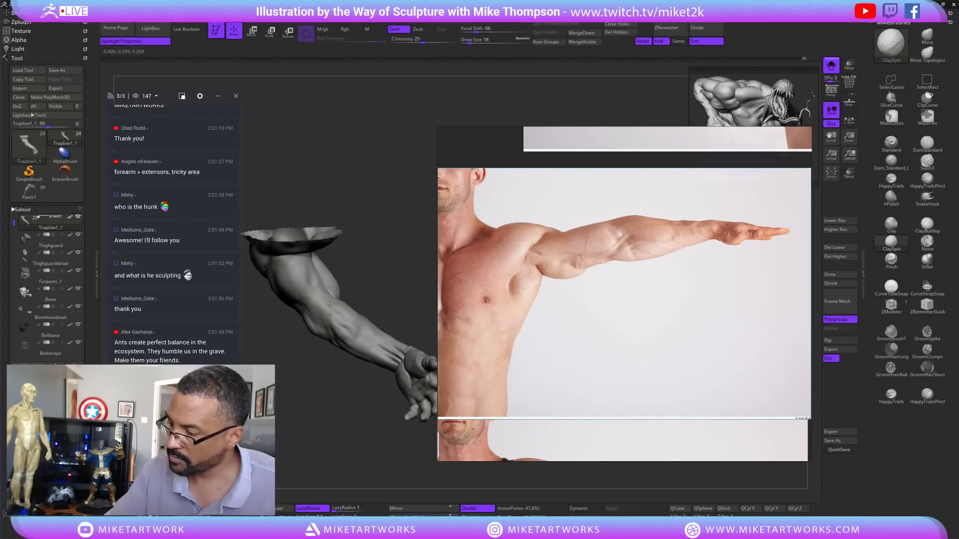
{"action": "left_click_drag", "start_coordinate": [367, 272], "coordinate": [359, 378]}
{"action": "left_click_drag", "start_coordinate": [374, 419], "coordinate": [361, 442]}
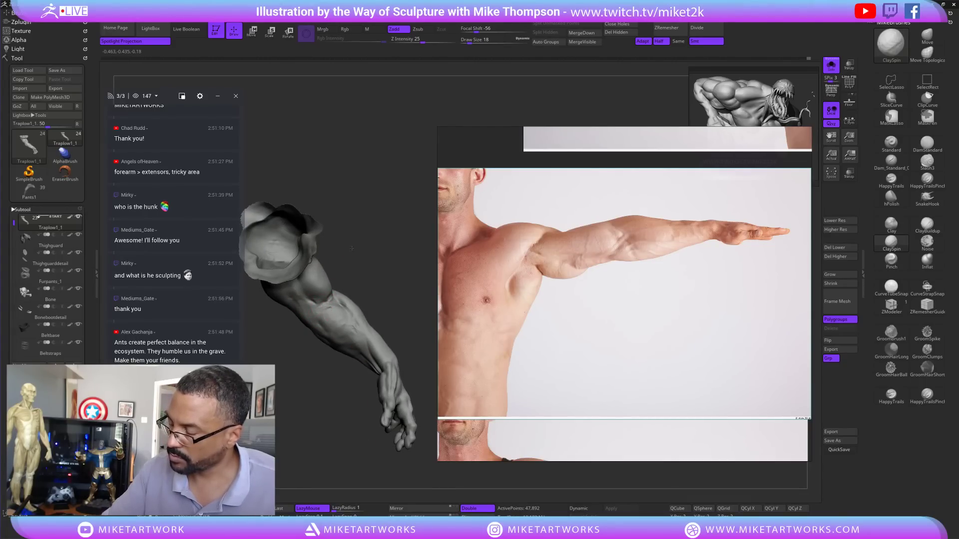
{"action": "mouse_move", "coordinate": [302, 303]}
{"action": "right_mouse_down"}
{"action": "mouse_move", "coordinate": [299, 295]}
{"action": "mouse_move", "coordinate": [311, 318]}
{"action": "mouse_move", "coordinate": [300, 296]}
{"action": "mouse_move", "coordinate": [388, 285]}
{"action": "mouse_move", "coordinate": [385, 335]}
{"action": "mouse_move", "coordinate": [307, 323]}
{"action": "right_mouse_up"}
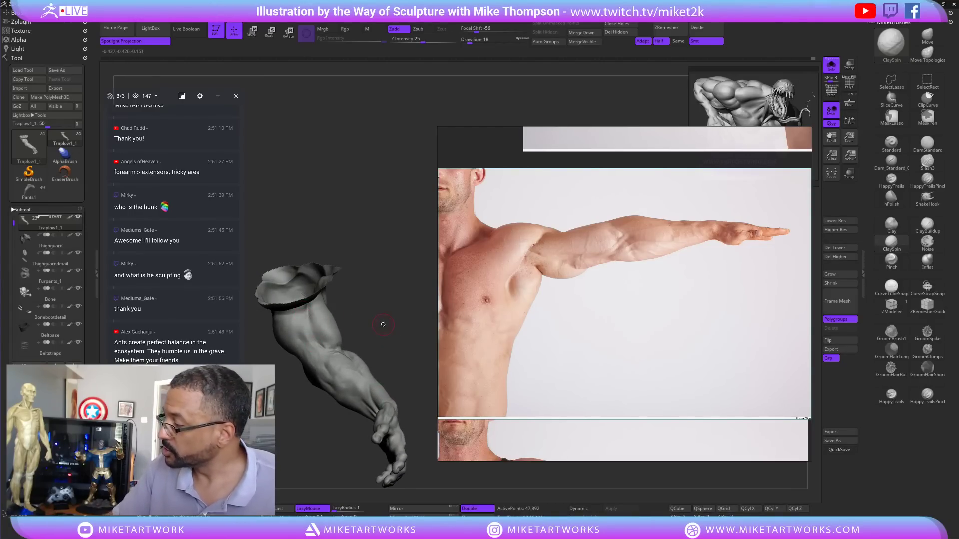
{"action": "mouse_move", "coordinate": [383, 325]}
{"action": "right_mouse_down"}
{"action": "mouse_move", "coordinate": [376, 335]}
{"action": "mouse_move", "coordinate": [393, 299]}
{"action": "mouse_move", "coordinate": [313, 305]}
{"action": "right_mouse_up"}
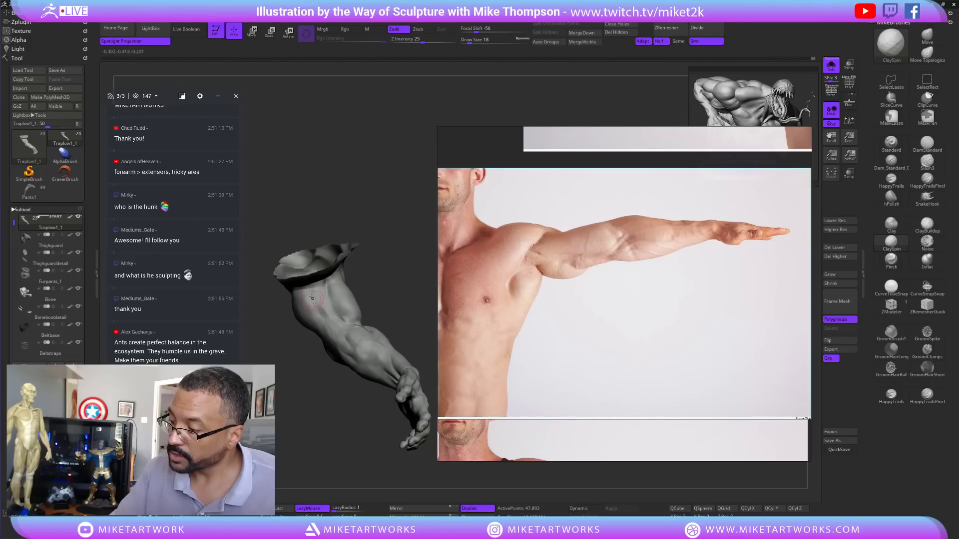
{"action": "right_click_drag", "start_coordinate": [409, 446], "coordinate": [394, 285]}
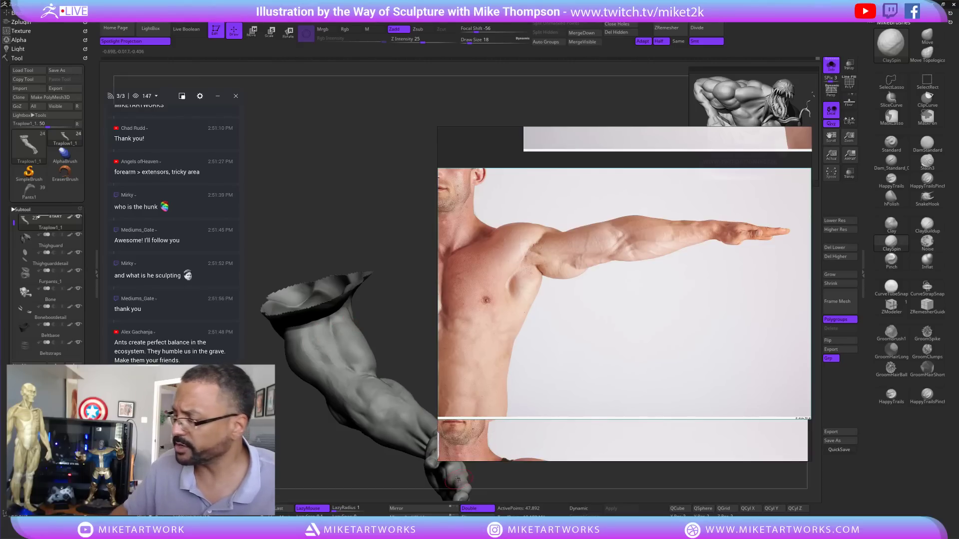
{"action": "mouse_move", "coordinate": [458, 478]}
{"action": "right_mouse_down"}
{"action": "mouse_move", "coordinate": [390, 401]}
{"action": "mouse_move", "coordinate": [413, 343]}
{"action": "right_mouse_up"}
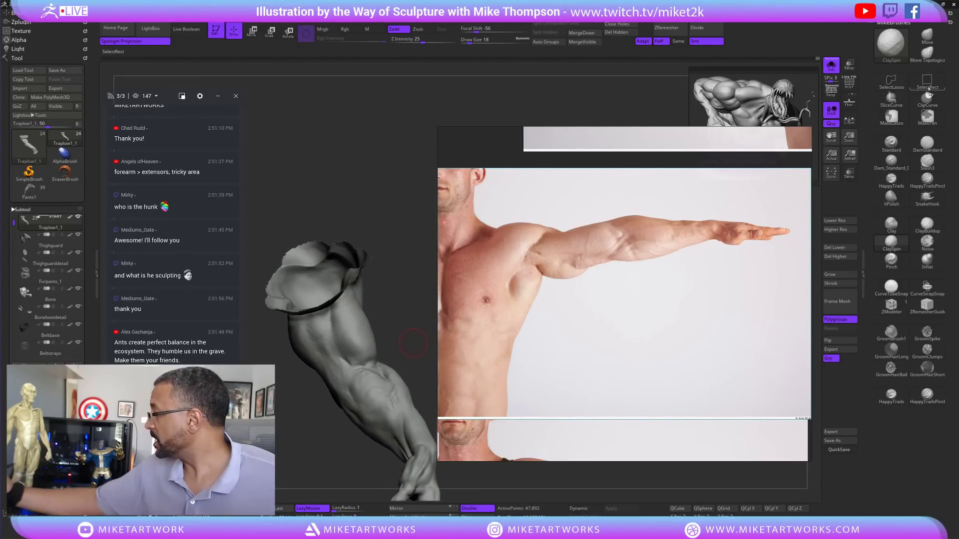
- Carve the muscle separations on the upper arm with DamStandard at draw size 18 and smooth them
{"action": "left_click", "coordinate": [927, 145]}
{"action": "right_click_drag", "start_coordinate": [399, 349], "coordinate": [375, 287]}
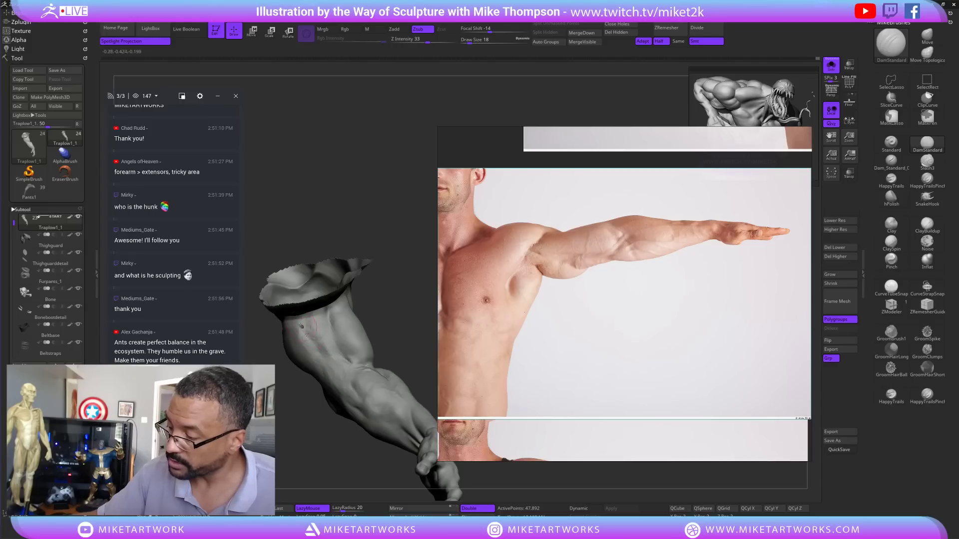
{"action": "mouse_move", "coordinate": [406, 330]}
{"action": "left_mouse_down"}
{"action": "mouse_move", "coordinate": [403, 345]}
{"action": "mouse_move", "coordinate": [411, 330]}
{"action": "mouse_move", "coordinate": [390, 320]}
{"action": "left_mouse_up"}
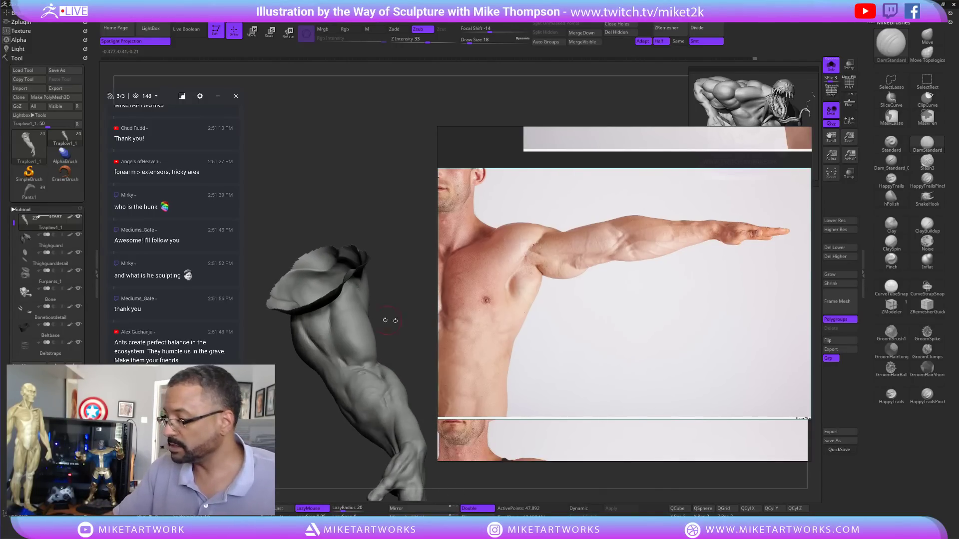
{"action": "left_click_drag", "start_coordinate": [329, 318], "coordinate": [334, 356]}
{"action": "left_click_drag", "start_coordinate": [396, 274], "coordinate": [398, 251]}
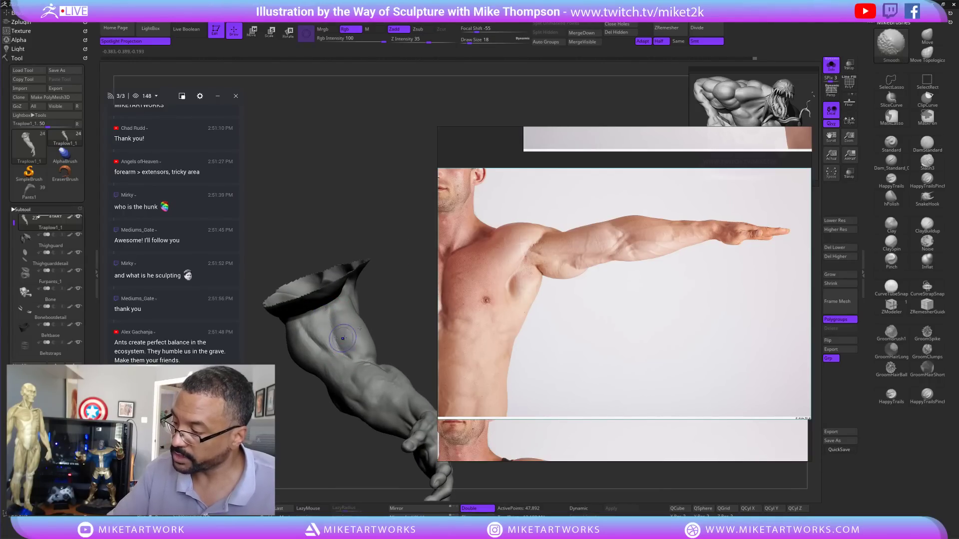
- Carve and smooth the separation between the biceps and triceps on the inner upper arm with DamStandard at draw size 18
{"action": "mouse_move", "coordinate": [385, 324]}
{"action": "left_mouse_down"}
{"action": "mouse_move", "coordinate": [414, 372]}
{"action": "mouse_move", "coordinate": [402, 339]}
{"action": "left_mouse_up"}
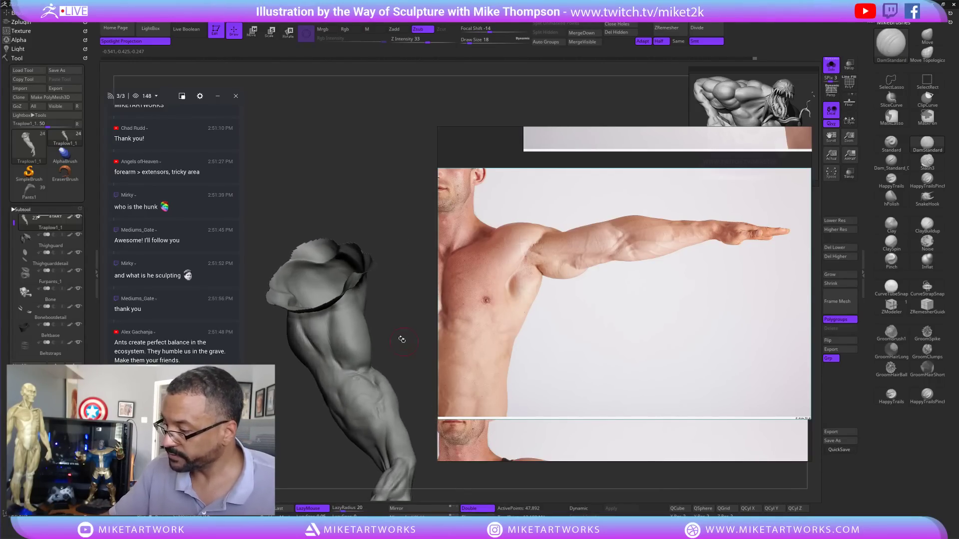
{"action": "mouse_move", "coordinate": [425, 446]}
{"action": "left_mouse_down"}
{"action": "mouse_move", "coordinate": [403, 345]}
{"action": "mouse_move", "coordinate": [398, 362]}
{"action": "left_mouse_up"}
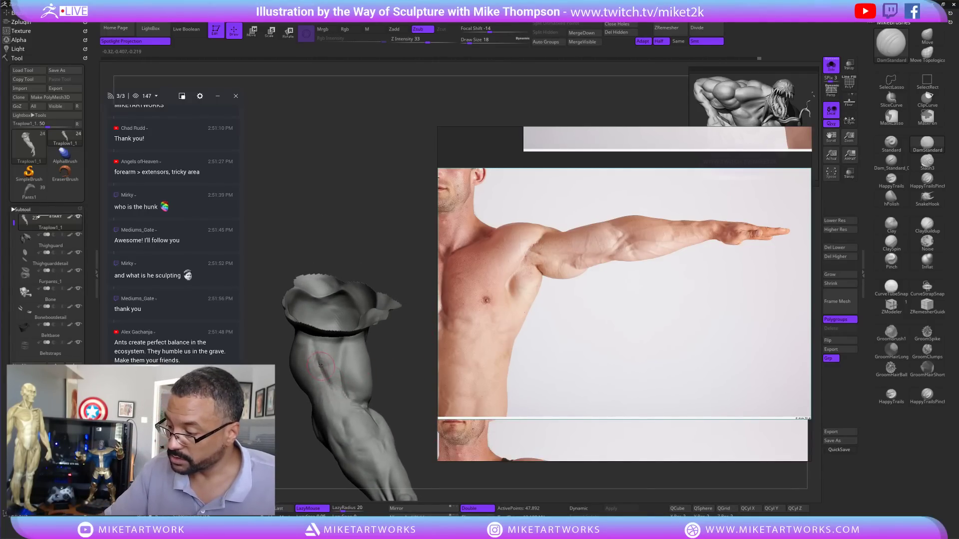
{"action": "mouse_move", "coordinate": [321, 366]}
{"action": "left_mouse_down"}
{"action": "mouse_move", "coordinate": [345, 403]}
{"action": "mouse_move", "coordinate": [394, 395]}
{"action": "mouse_move", "coordinate": [345, 369]}
{"action": "mouse_move", "coordinate": [336, 394]}
{"action": "left_mouse_up"}
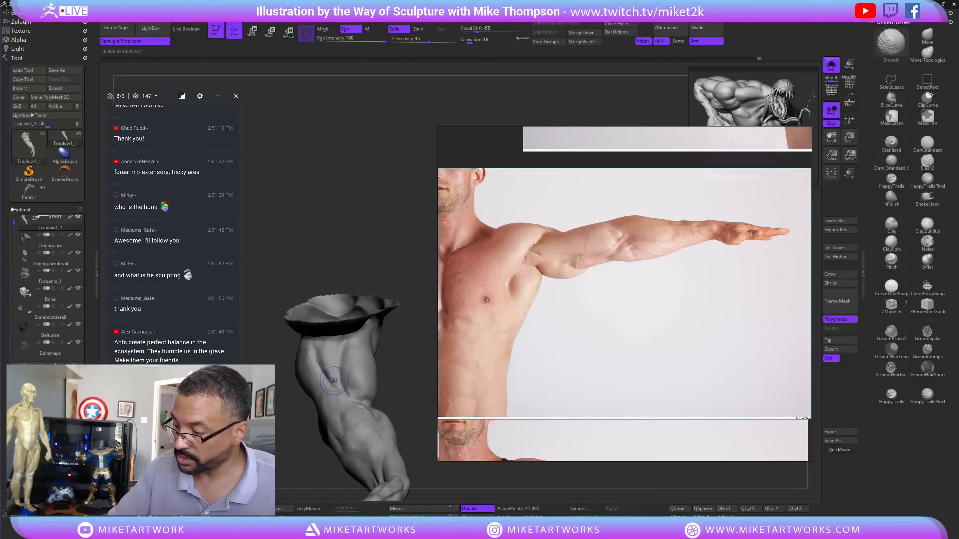
{"action": "mouse_move", "coordinate": [415, 410]}
{"action": "left_mouse_down"}
{"action": "mouse_move", "coordinate": [418, 428]}
{"action": "mouse_move", "coordinate": [429, 400]}
{"action": "mouse_move", "coordinate": [371, 366]}
{"action": "left_mouse_up"}
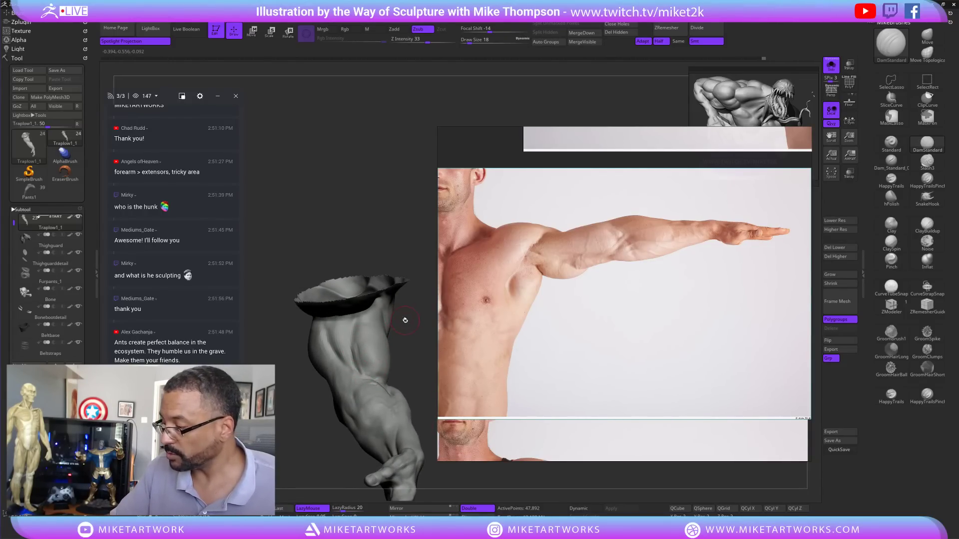
{"action": "mouse_move", "coordinate": [400, 325]}
{"action": "left_mouse_down"}
{"action": "mouse_move", "coordinate": [394, 335]}
{"action": "mouse_move", "coordinate": [345, 320]}
{"action": "left_mouse_up"}
{"action": "key", "text": "shift"}
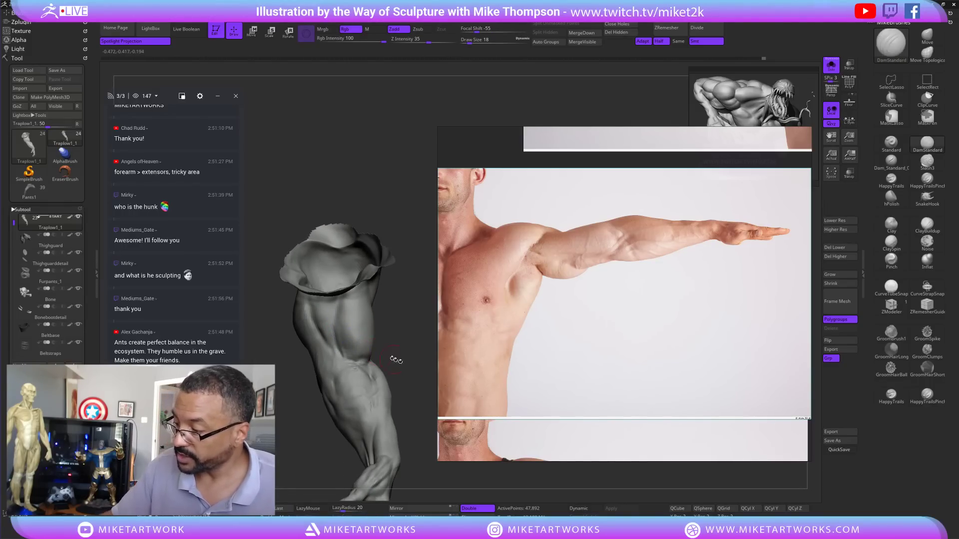
{"action": "mouse_move", "coordinate": [394, 349]}
{"action": "left_mouse_down"}
{"action": "mouse_move", "coordinate": [417, 371]}
{"action": "mouse_move", "coordinate": [413, 383]}
{"action": "mouse_move", "coordinate": [365, 365]}
{"action": "mouse_move", "coordinate": [382, 340]}
{"action": "mouse_move", "coordinate": [348, 310]}
{"action": "left_mouse_up"}
- Set the draw size to 14 and refine the inner upper-arm creases below the open shoulder edge with DamStandard and smoothing
{"action": "key", "text": "s"}
{"action": "key", "text": "s"}
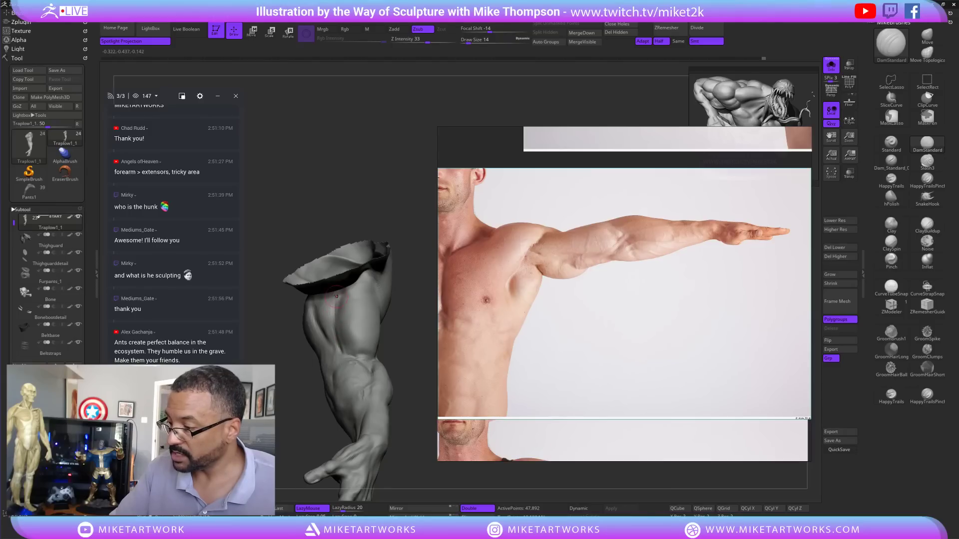
{"action": "key", "text": "shift"}
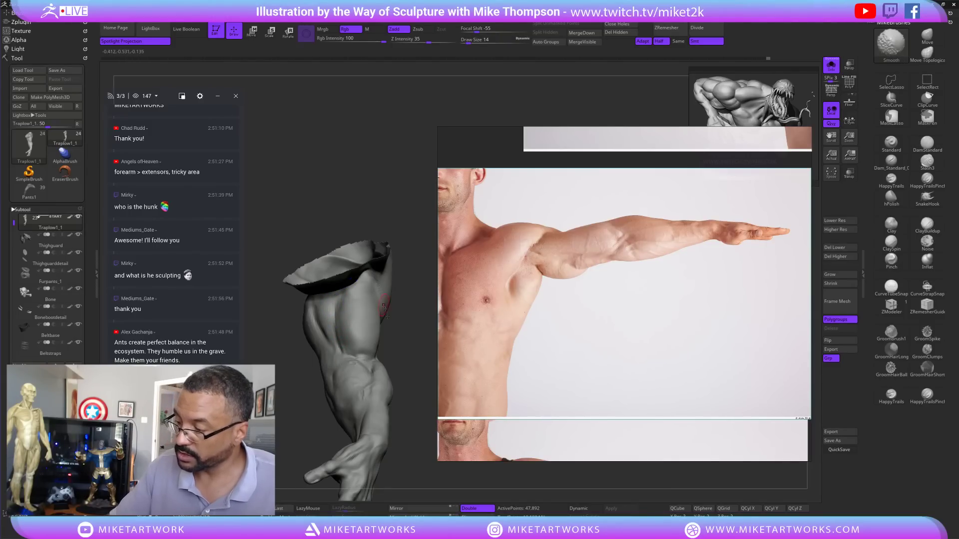
{"action": "mouse_move", "coordinate": [400, 317]}
{"action": "left_mouse_down"}
{"action": "mouse_move", "coordinate": [417, 341]}
{"action": "mouse_move", "coordinate": [399, 319]}
{"action": "mouse_move", "coordinate": [411, 326]}
{"action": "left_mouse_up"}
{"action": "key", "text": "shift"}
{"action": "mouse_move", "coordinate": [430, 381]}
{"action": "left_mouse_down"}
{"action": "mouse_move", "coordinate": [454, 365]}
{"action": "mouse_move", "coordinate": [446, 367]}
{"action": "left_mouse_up"}
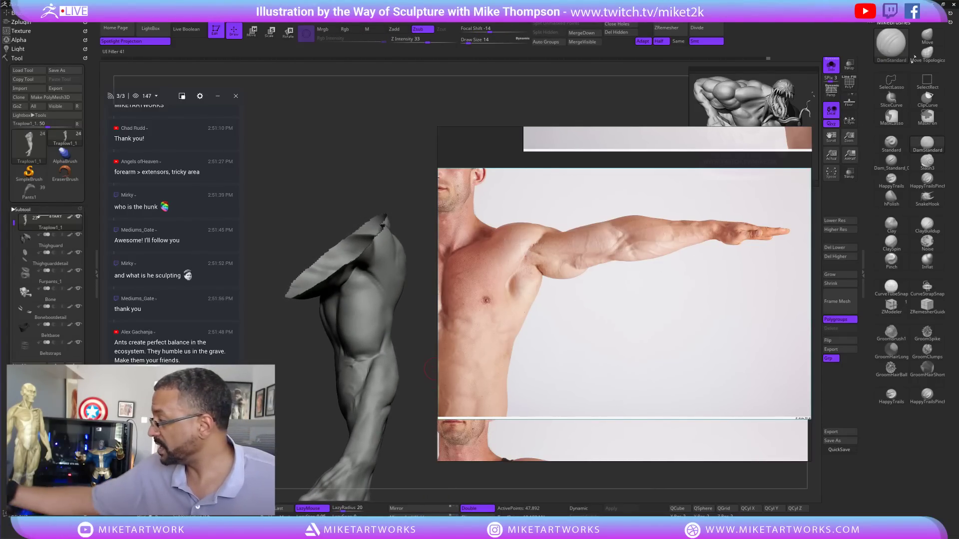
- Reshape the biceps and triceps contours with the Move brush at draw size 21 and smooth the surface
{"action": "key", "text": "b"}
{"action": "key", "text": "m"}
{"action": "key", "text": "v"}
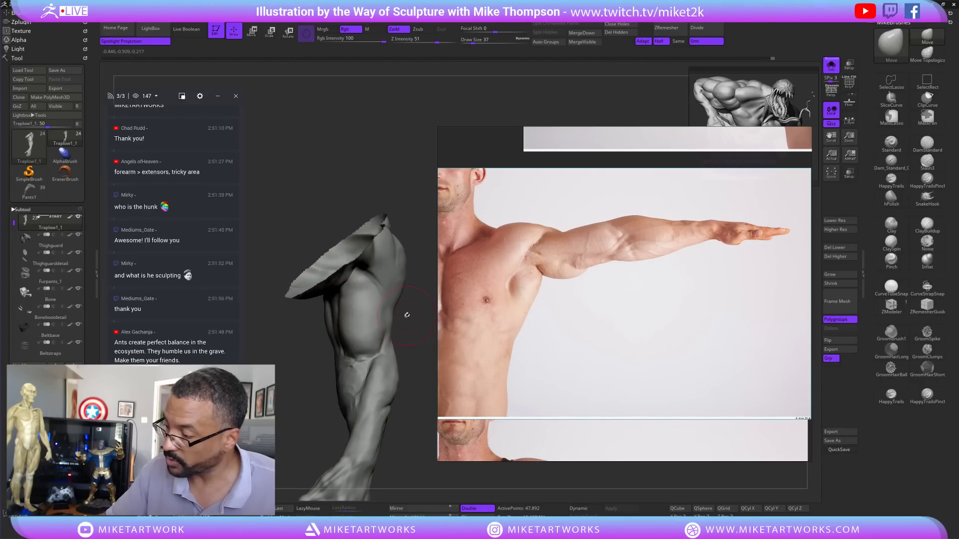
{"action": "left_click_drag", "start_coordinate": [406, 315], "coordinate": [394, 321]}
{"action": "key", "text": "bracketleft"}
{"action": "key", "text": "bracketleft"}
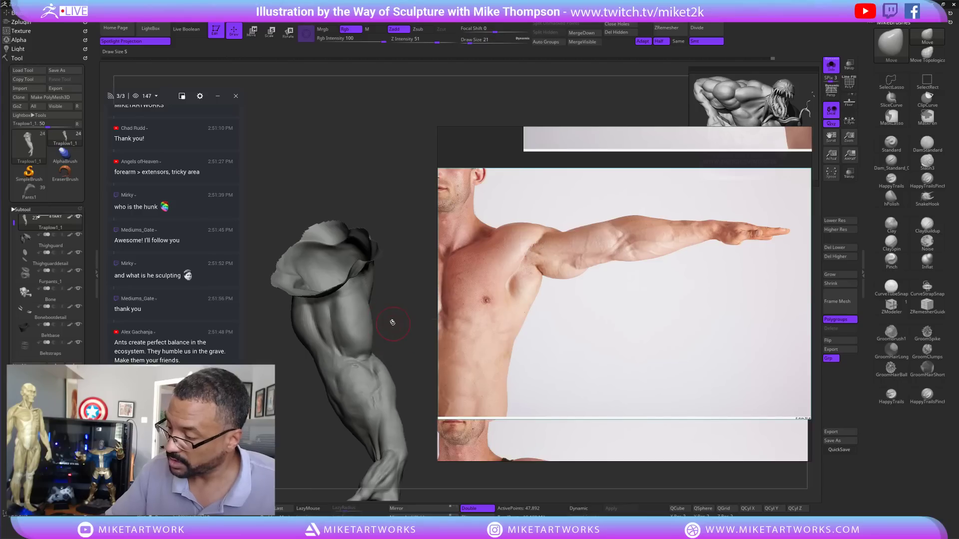
{"action": "left_click_drag", "start_coordinate": [403, 332], "coordinate": [356, 315]}
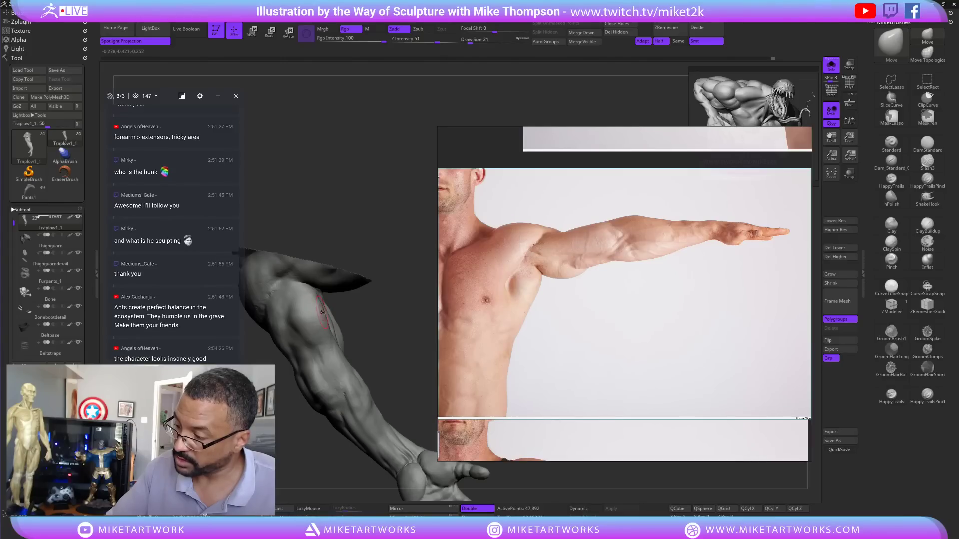
{"action": "left_click_drag", "start_coordinate": [382, 315], "coordinate": [349, 315]}
{"action": "key", "text": "shift"}
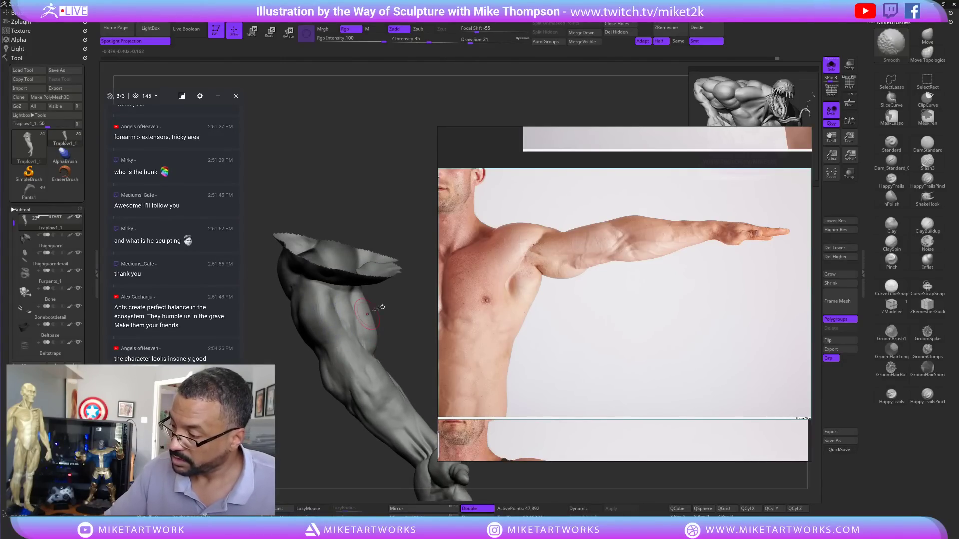
{"action": "mouse_move", "coordinate": [401, 333]}
{"action": "left_mouse_down"}
{"action": "mouse_move", "coordinate": [323, 323]}
{"action": "mouse_move", "coordinate": [358, 334]}
{"action": "left_mouse_up"}
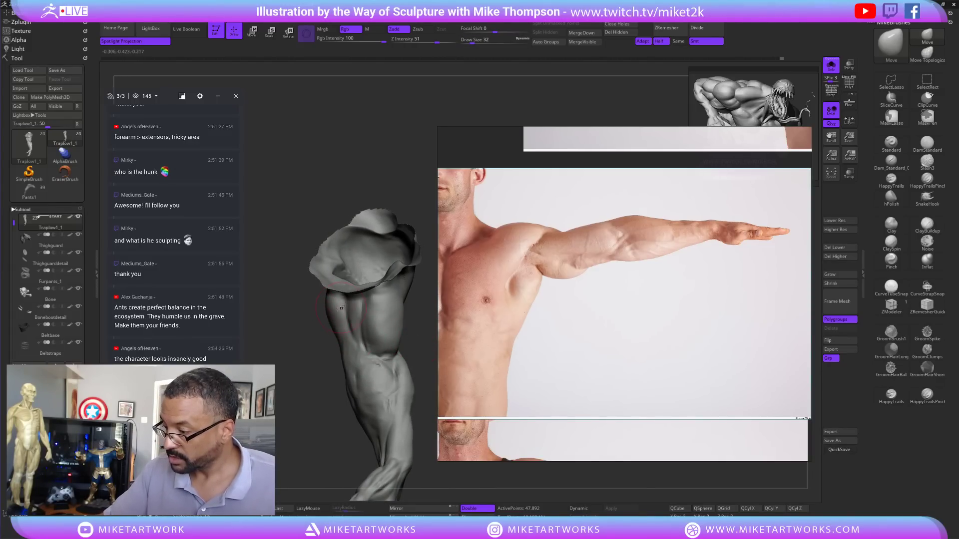
- Adjust the upper-arm muscle shapes from several sides with the Move brush at draw sizes 13 and 21
{"action": "mouse_move", "coordinate": [415, 311]}
{"action": "left_mouse_down"}
{"action": "mouse_move", "coordinate": [370, 378]}
{"action": "mouse_move", "coordinate": [388, 328]}
{"action": "mouse_move", "coordinate": [401, 346]}
{"action": "mouse_move", "coordinate": [374, 327]}
{"action": "left_mouse_up"}
{"action": "key", "text": "s"}
{"action": "left_click_drag", "start_coordinate": [384, 326], "coordinate": [370, 323]}
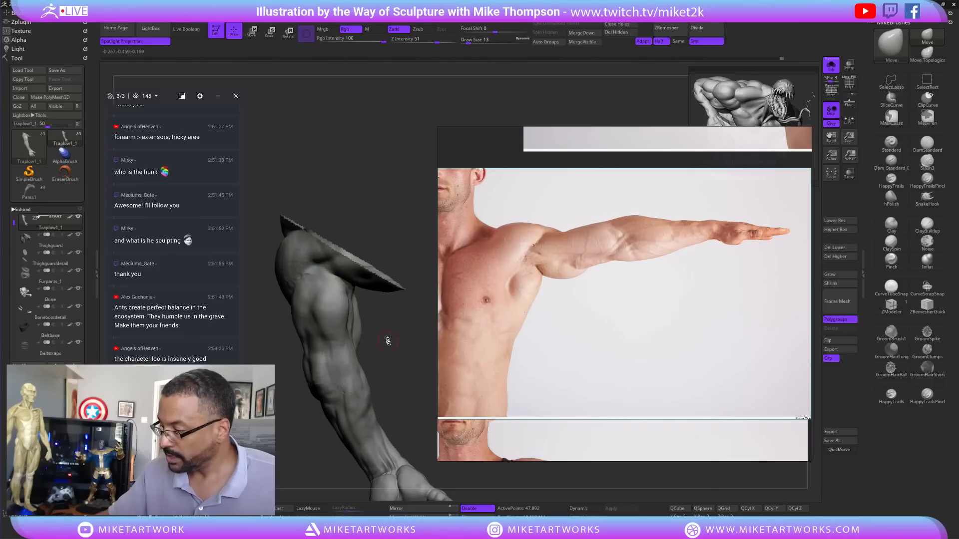
{"action": "mouse_move", "coordinate": [388, 341]}
{"action": "left_mouse_down"}
{"action": "mouse_move", "coordinate": [410, 349]}
{"action": "mouse_move", "coordinate": [395, 330]}
{"action": "mouse_move", "coordinate": [375, 344]}
{"action": "mouse_move", "coordinate": [391, 344]}
{"action": "mouse_move", "coordinate": [385, 331]}
{"action": "mouse_move", "coordinate": [395, 351]}
{"action": "left_mouse_up"}
{"action": "key", "text": "s"}
{"action": "key", "text": "s"}
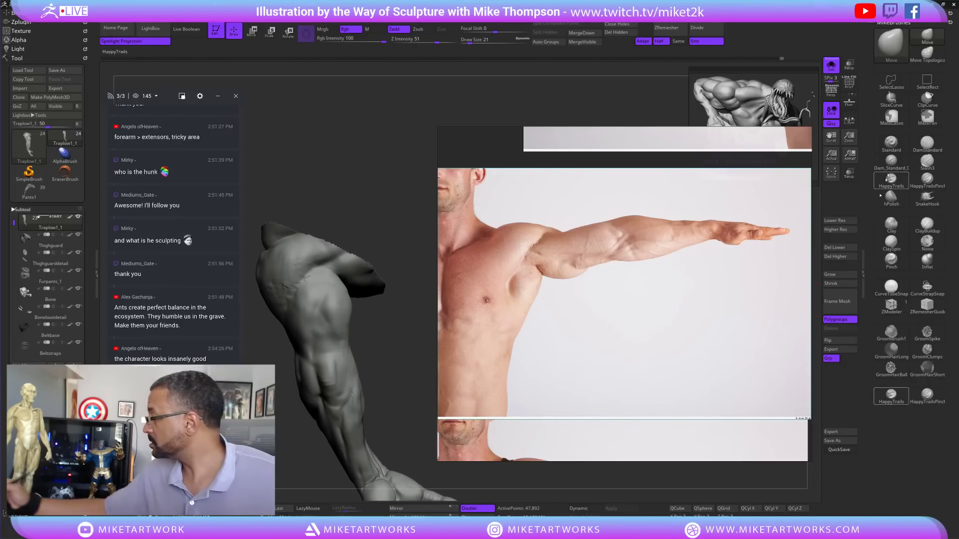
- Carve the triceps separation above the elbow with DamStandard at draw size 21 and smooth it
{"action": "left_click", "coordinate": [926, 142]}
{"action": "mouse_move", "coordinate": [397, 329]}
{"action": "left_mouse_down"}
{"action": "mouse_move", "coordinate": [391, 356]}
{"action": "mouse_move", "coordinate": [371, 347]}
{"action": "mouse_move", "coordinate": [324, 362]}
{"action": "mouse_move", "coordinate": [333, 333]}
{"action": "mouse_move", "coordinate": [352, 373]}
{"action": "mouse_move", "coordinate": [394, 365]}
{"action": "left_mouse_up"}
{"action": "key", "text": "shift"}
{"action": "left_click_drag", "start_coordinate": [331, 330], "coordinate": [326, 350]}
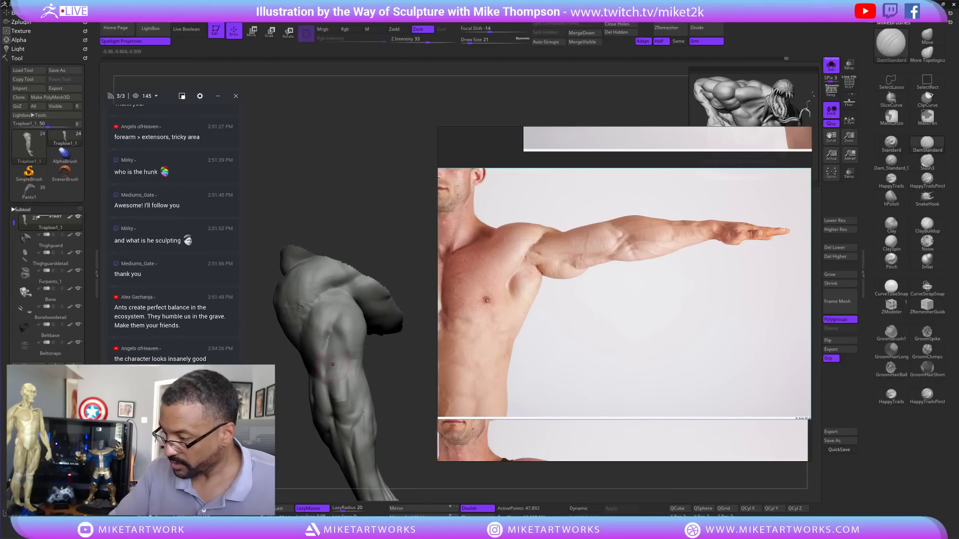
- Set the draw size to 23, deepen the triceps forms on the back of the upper arm with DamStandard, and smooth them
{"action": "mouse_move", "coordinate": [405, 359]}
{"action": "left_mouse_down"}
{"action": "mouse_move", "coordinate": [415, 393]}
{"action": "mouse_move", "coordinate": [410, 366]}
{"action": "mouse_move", "coordinate": [368, 323]}
{"action": "mouse_move", "coordinate": [379, 322]}
{"action": "left_mouse_up"}
{"action": "key", "text": "s"}
{"action": "key", "text": "s"}
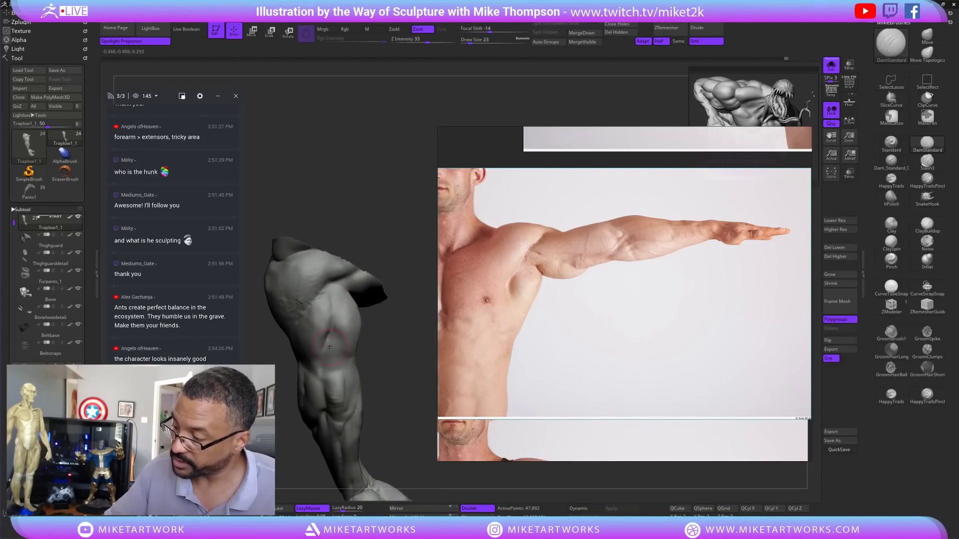
{"action": "left_click_drag", "start_coordinate": [370, 358], "coordinate": [357, 352]}
{"action": "left_click_drag", "start_coordinate": [326, 314], "coordinate": [318, 300], "text": "shift"}
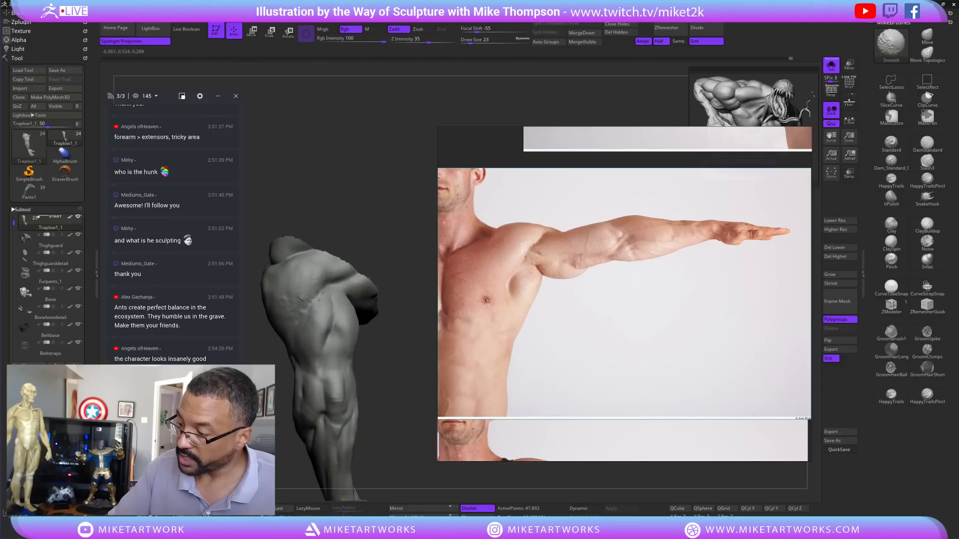
- Define the border between the deltoid and the triceps on the outer upper arm with DamStandard at draw size 23
{"action": "mouse_move", "coordinate": [366, 368]}
{"action": "left_mouse_down"}
{"action": "mouse_move", "coordinate": [398, 384]}
{"action": "mouse_move", "coordinate": [387, 410]}
{"action": "mouse_move", "coordinate": [406, 384]}
{"action": "left_mouse_up"}
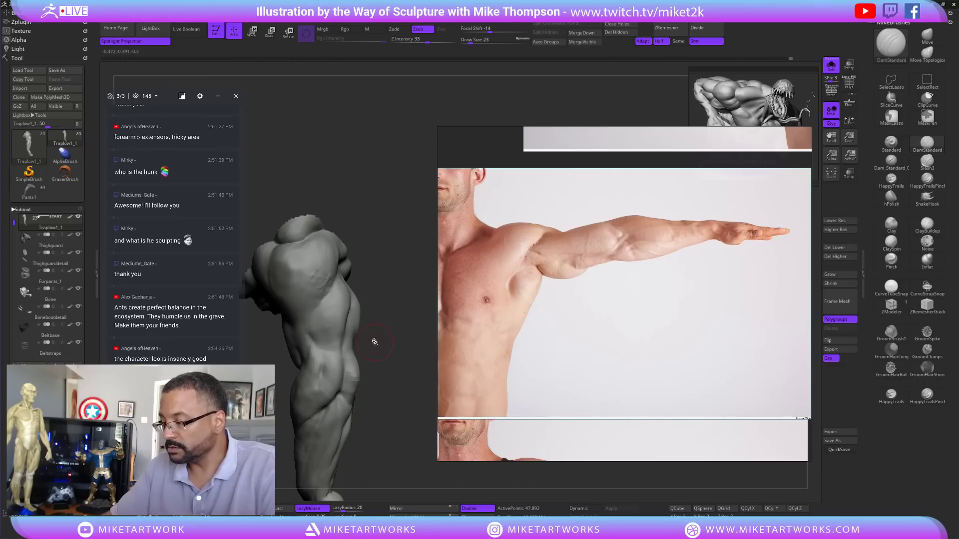
{"action": "left_click_drag", "start_coordinate": [374, 342], "coordinate": [349, 338]}
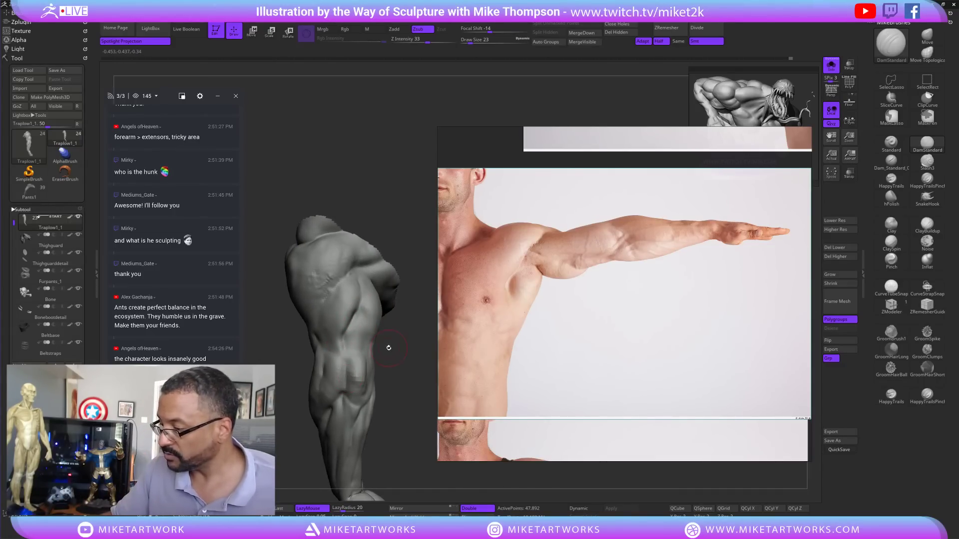
{"action": "mouse_move", "coordinate": [388, 347]}
{"action": "left_mouse_down"}
{"action": "mouse_move", "coordinate": [353, 327]}
{"action": "mouse_move", "coordinate": [377, 334]}
{"action": "mouse_move", "coordinate": [377, 273]}
{"action": "left_mouse_up"}
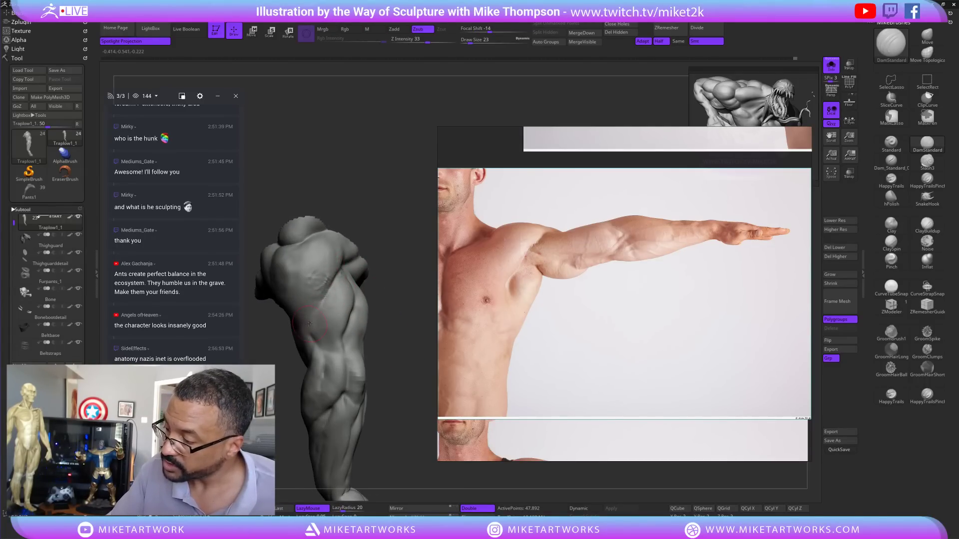
{"action": "left_click_drag", "start_coordinate": [388, 267], "coordinate": [376, 268]}
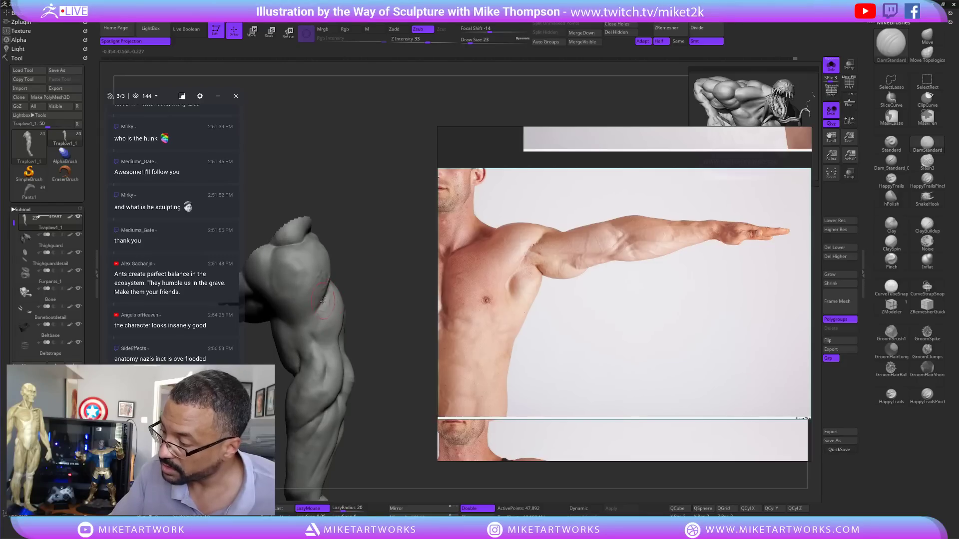
{"action": "mouse_move", "coordinate": [392, 352]}
{"action": "left_mouse_down"}
{"action": "mouse_move", "coordinate": [388, 322]}
{"action": "mouse_move", "coordinate": [402, 365]}
{"action": "left_mouse_up"}
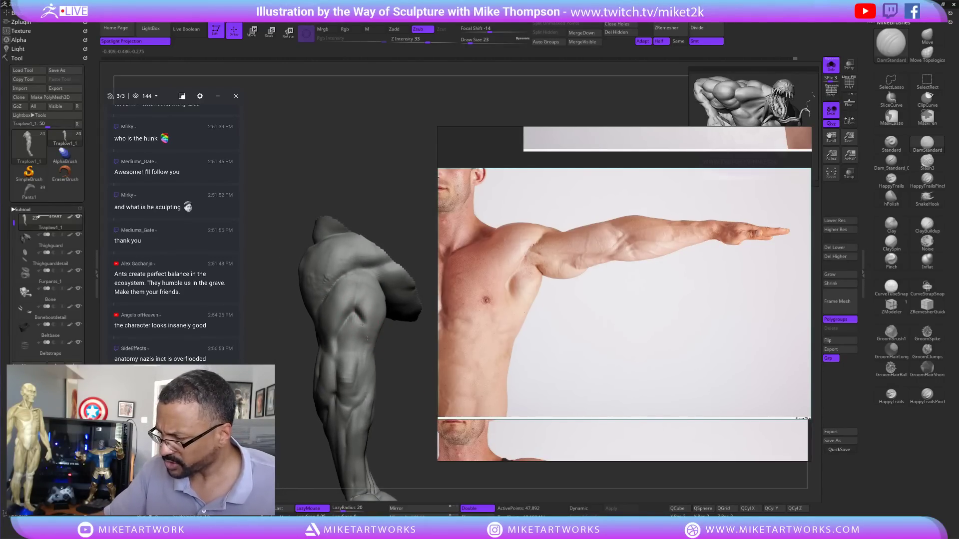
{"action": "mouse_move", "coordinate": [409, 433]}
{"action": "left_mouse_down"}
{"action": "mouse_move", "coordinate": [423, 451]}
{"action": "mouse_move", "coordinate": [418, 433]}
{"action": "left_mouse_up"}
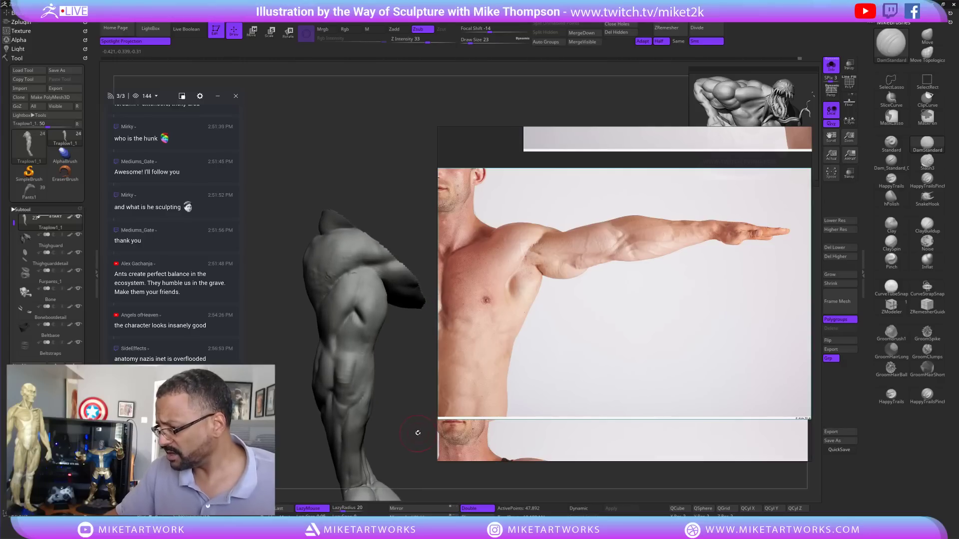
- Adjust the silhouette of the back of the upper arm with the Move brush at draw size 23
{"action": "key", "text": "b"}
{"action": "key", "text": "m"}
{"action": "key", "text": "v"}
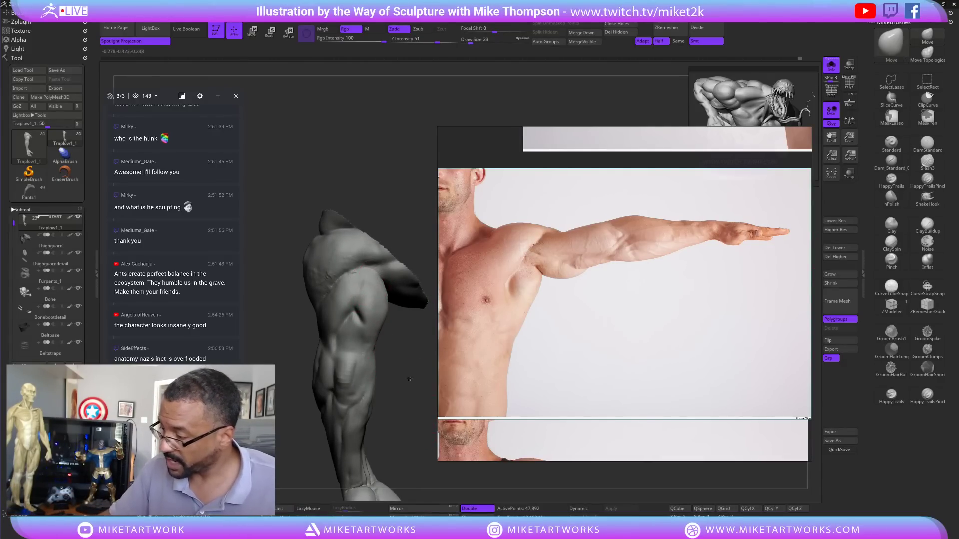
{"action": "mouse_move", "coordinate": [422, 348]}
{"action": "left_mouse_down"}
{"action": "mouse_move", "coordinate": [411, 349]}
{"action": "mouse_move", "coordinate": [402, 383]}
{"action": "mouse_move", "coordinate": [388, 347]}
{"action": "left_mouse_up"}
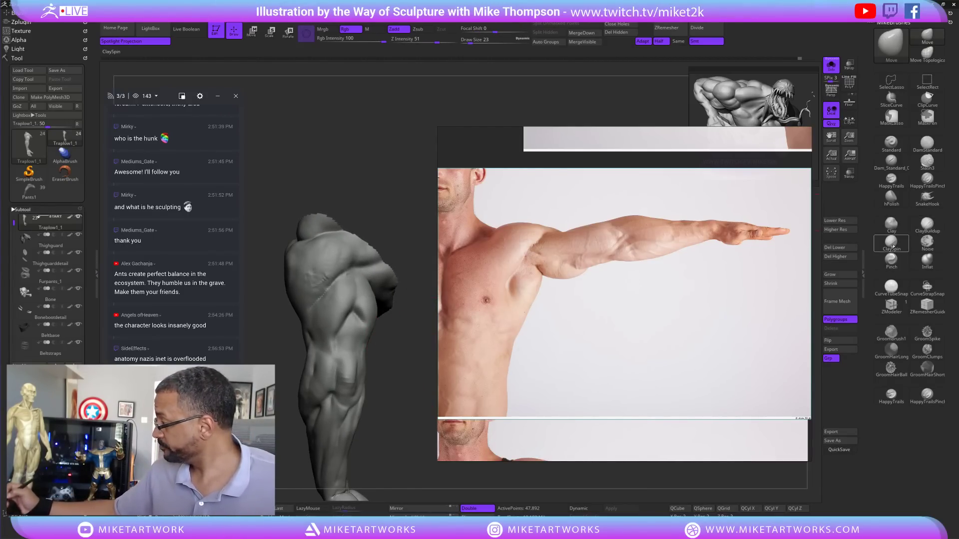
- Sharpen the lower triceps separation above the elbow with DamStandard at draw size 16 and smooth the crease
{"action": "left_click", "coordinate": [904, 163]}
{"action": "left_click", "coordinate": [926, 144]}
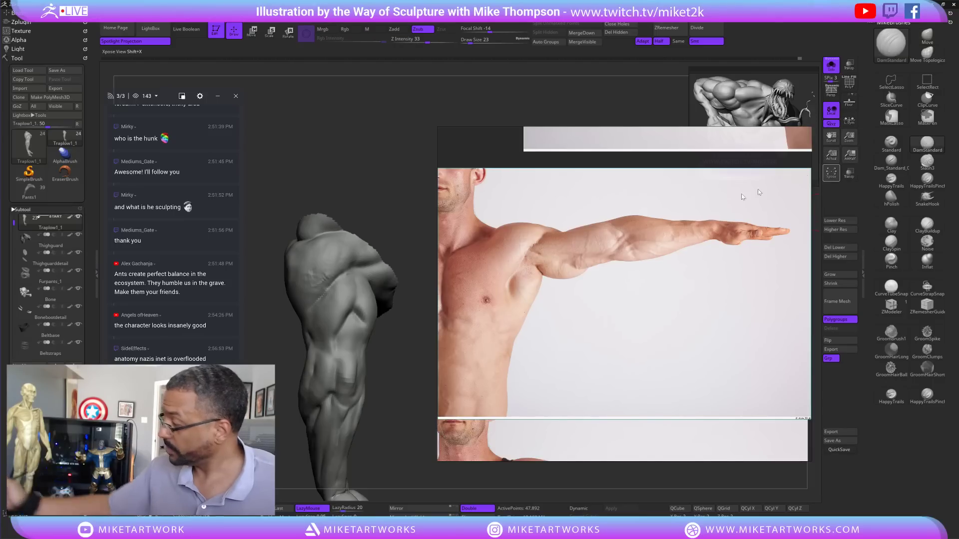
{"action": "key", "text": "s"}
{"action": "left_click_drag", "start_coordinate": [379, 338], "coordinate": [357, 348]}
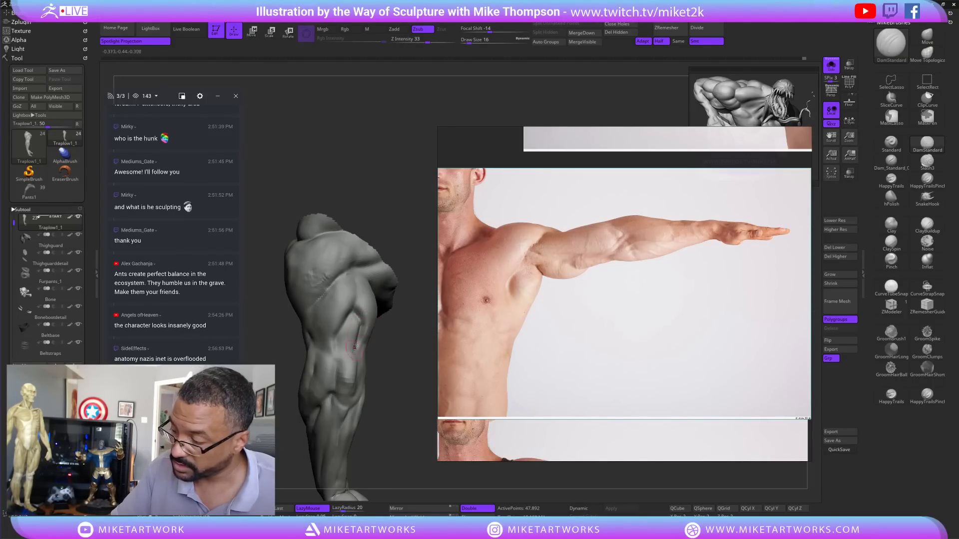
{"action": "left_click_drag", "start_coordinate": [402, 405], "coordinate": [415, 375]}
{"action": "mouse_move", "coordinate": [350, 337]}
{"action": "left_mouse_down", "text": "shift"}
{"action": "mouse_move", "coordinate": [356, 326]}
{"action": "mouse_move", "coordinate": [355, 338]}
{"action": "left_mouse_up", "text": "shift"}
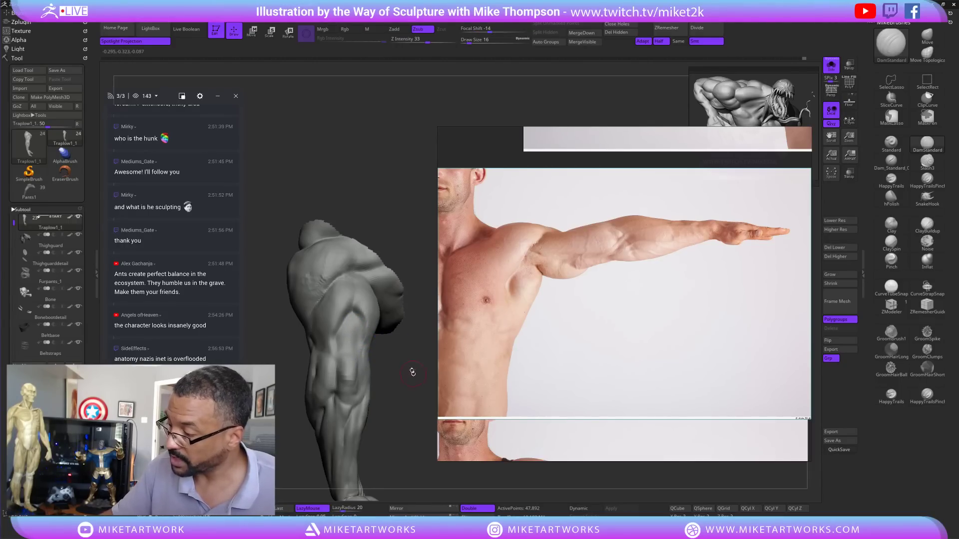
{"action": "mouse_move", "coordinate": [411, 371]}
{"action": "left_mouse_down"}
{"action": "mouse_move", "coordinate": [405, 348]}
{"action": "mouse_move", "coordinate": [365, 368]}
{"action": "left_mouse_up"}
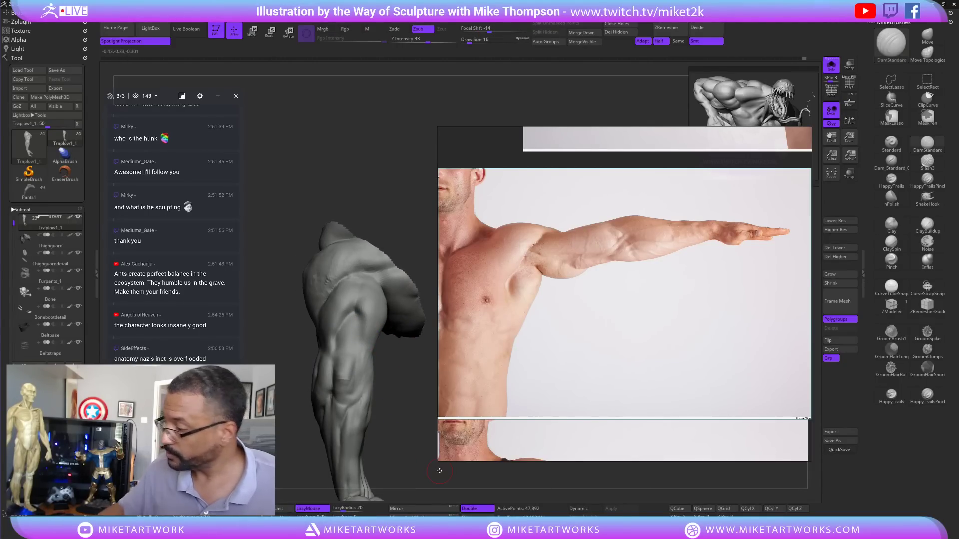
- Build up the triceps mass above the elbow with ClaySpin at draw size 16
{"action": "left_click", "coordinate": [891, 242]}
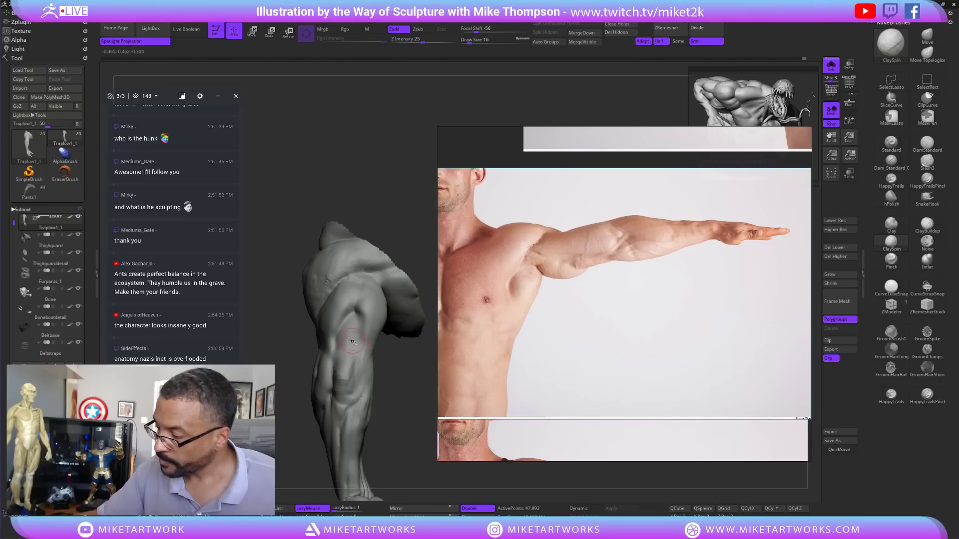
{"action": "left_click_drag", "start_coordinate": [349, 322], "coordinate": [358, 322]}
{"action": "left_click_drag", "start_coordinate": [414, 397], "coordinate": [396, 358]}
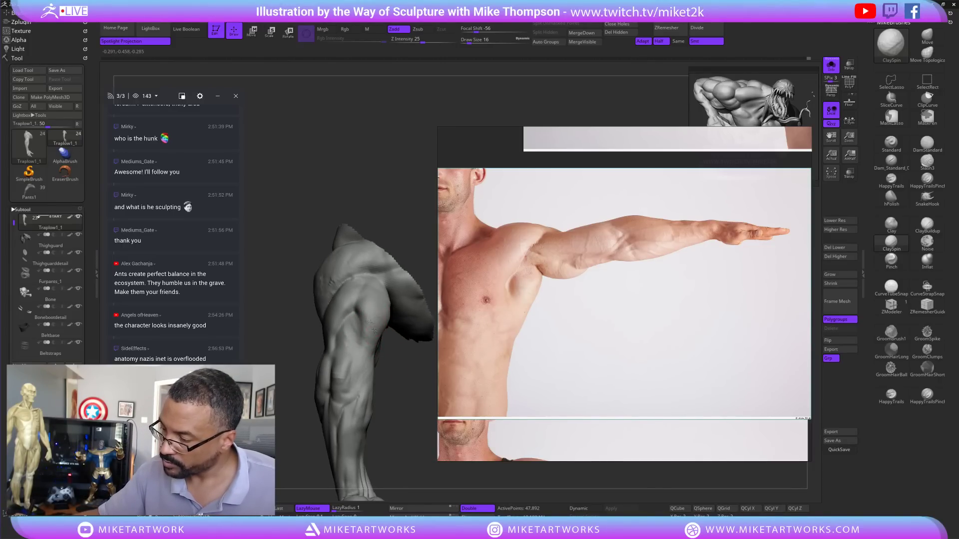
{"action": "left_click_drag", "start_coordinate": [424, 410], "coordinate": [367, 294]}
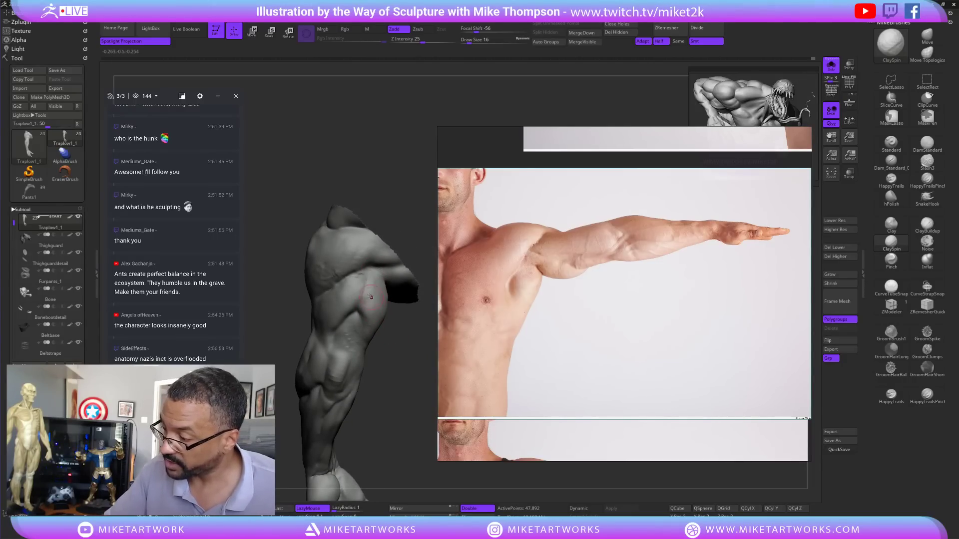
- Build up the rear deltoid's lower edge and the upper triceps beneath it with ClaySpin at draw size 16
{"action": "left_click_drag", "start_coordinate": [357, 283], "coordinate": [351, 290]}
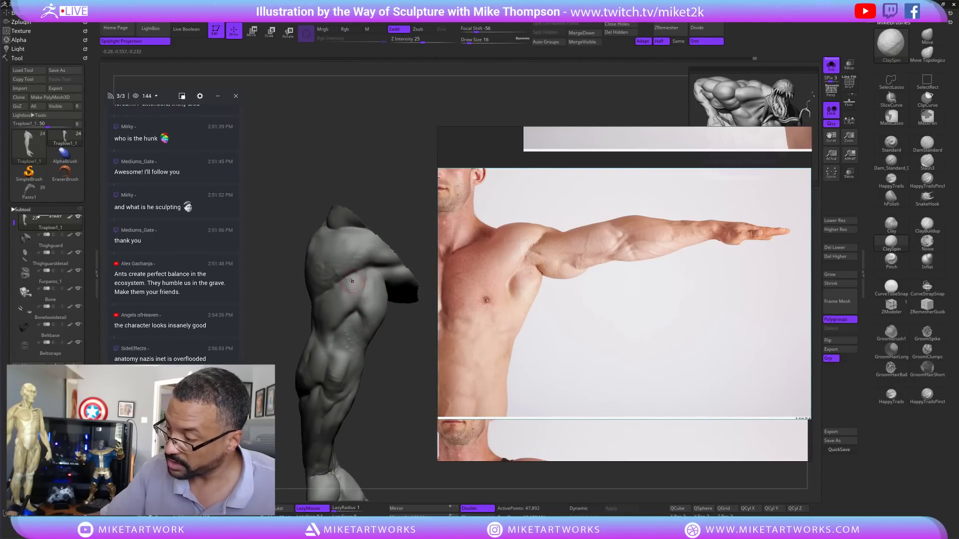
{"action": "left_click_drag", "start_coordinate": [411, 327], "coordinate": [404, 364]}
{"action": "left_click_drag", "start_coordinate": [365, 294], "coordinate": [368, 274]}
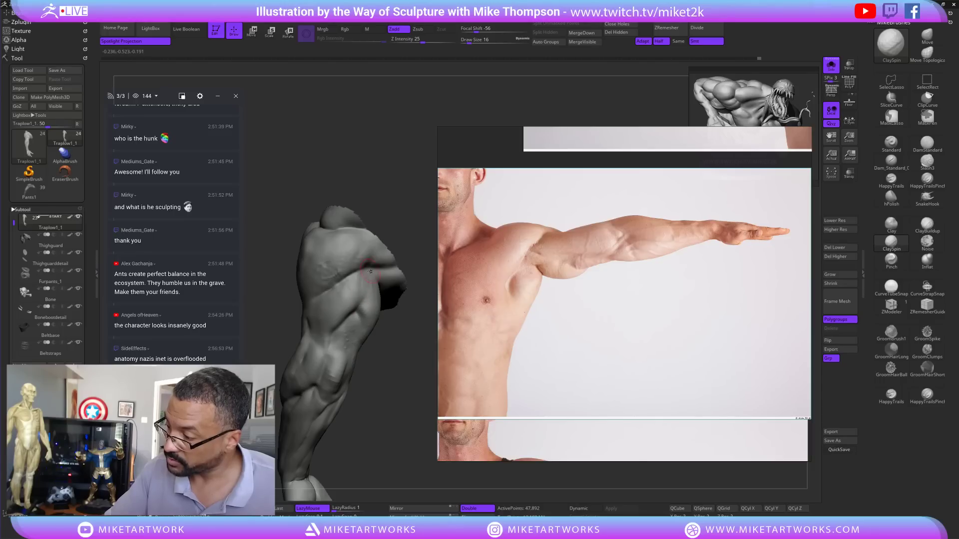
{"action": "mouse_move", "coordinate": [392, 323]}
{"action": "left_mouse_down"}
{"action": "mouse_move", "coordinate": [407, 407]}
{"action": "mouse_move", "coordinate": [424, 389]}
{"action": "mouse_move", "coordinate": [381, 334]}
{"action": "left_mouse_up"}
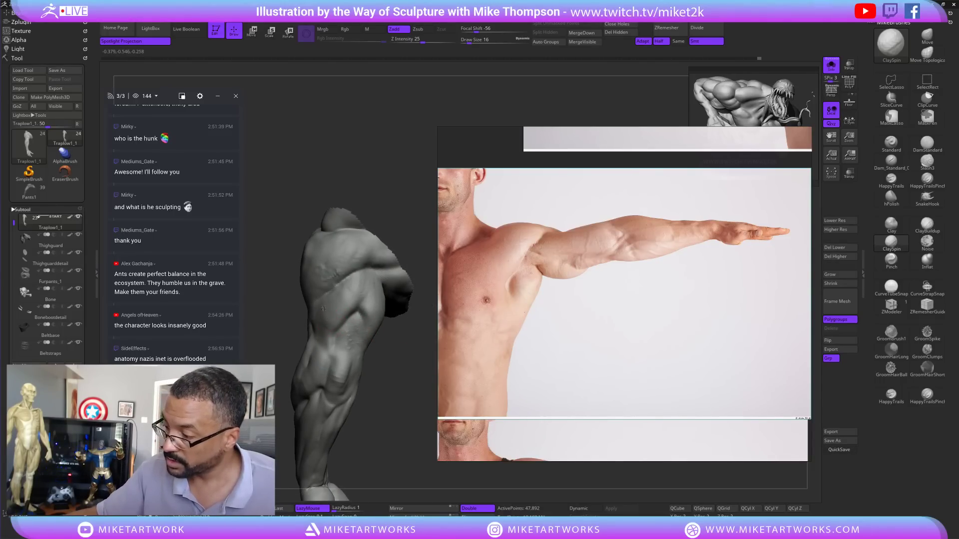
{"action": "left_click_drag", "start_coordinate": [392, 188], "coordinate": [316, 324]}
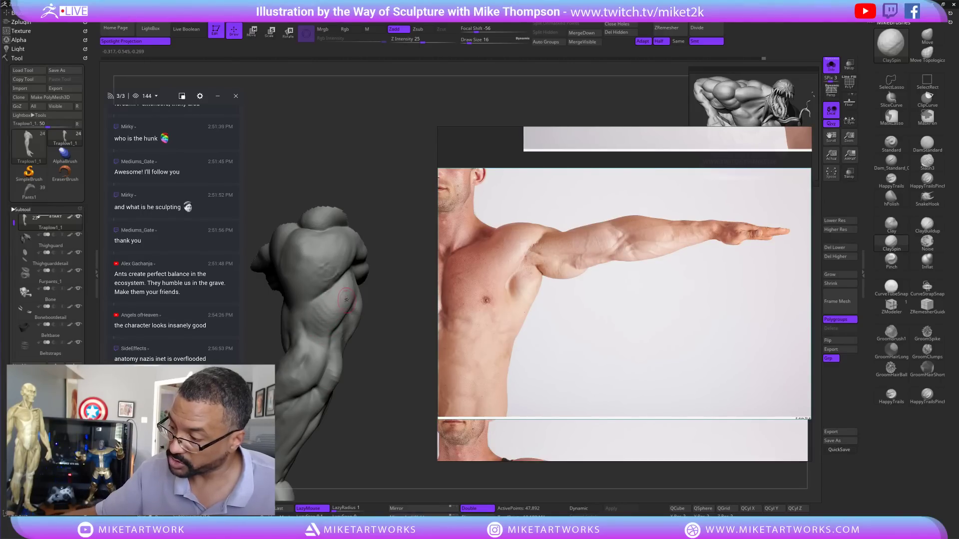
{"action": "left_click_drag", "start_coordinate": [389, 244], "coordinate": [361, 248]}
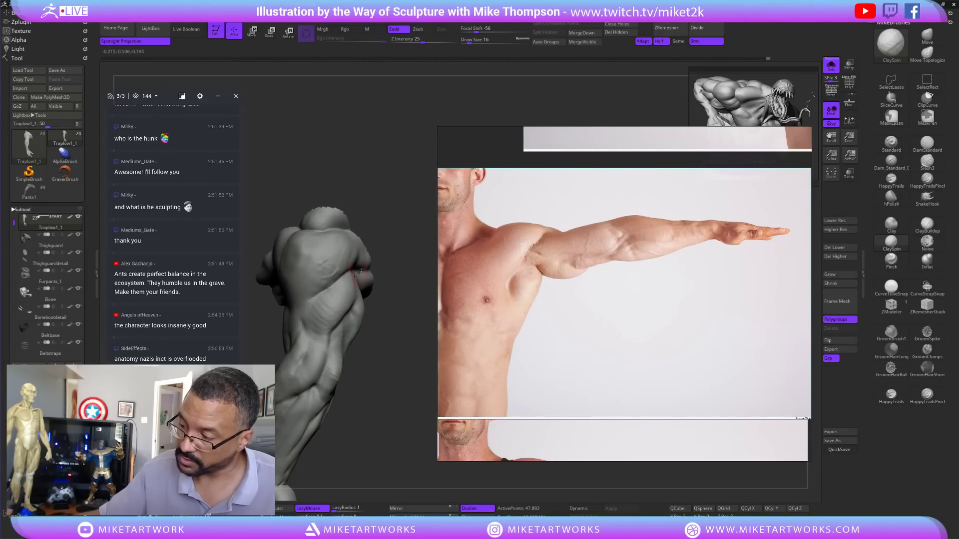
- Refine the outer elbow area where the forearm muscles rise into the upper arm, using ClaySpin at draw size 16
{"action": "mouse_move", "coordinate": [381, 418]}
{"action": "left_mouse_down"}
{"action": "mouse_move", "coordinate": [411, 445]}
{"action": "mouse_move", "coordinate": [385, 433]}
{"action": "left_mouse_up"}
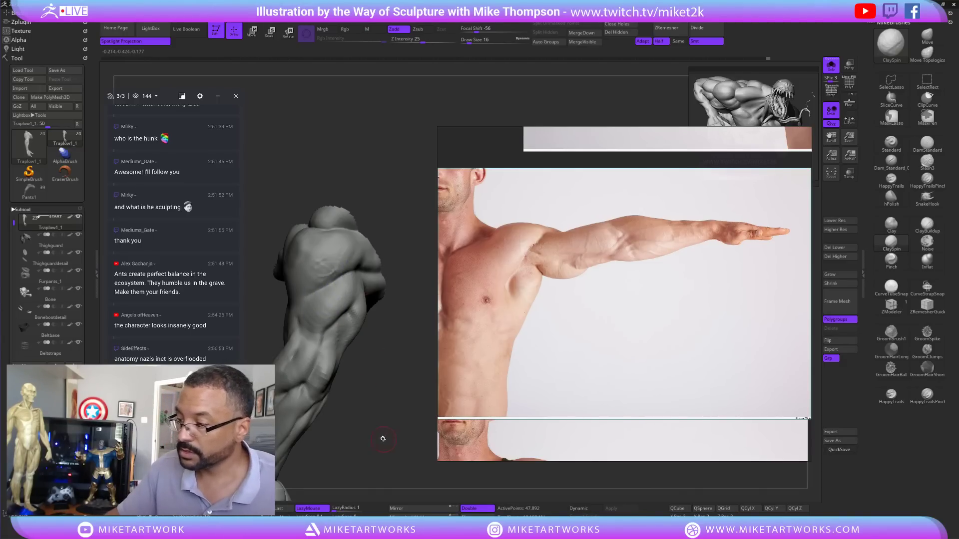
{"action": "mouse_move", "coordinate": [383, 439]}
{"action": "left_mouse_down"}
{"action": "mouse_move", "coordinate": [394, 426]}
{"action": "mouse_move", "coordinate": [385, 461]}
{"action": "left_mouse_up"}
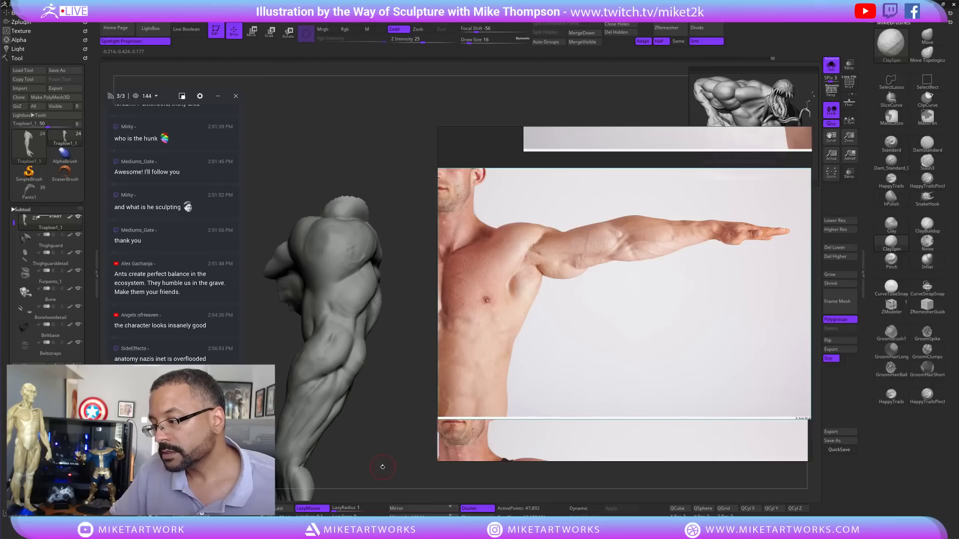
{"action": "mouse_move", "coordinate": [392, 438]}
{"action": "left_mouse_down"}
{"action": "mouse_move", "coordinate": [405, 455]}
{"action": "mouse_move", "coordinate": [409, 447]}
{"action": "mouse_move", "coordinate": [405, 461]}
{"action": "mouse_move", "coordinate": [409, 436]}
{"action": "mouse_move", "coordinate": [410, 449]}
{"action": "left_mouse_up"}
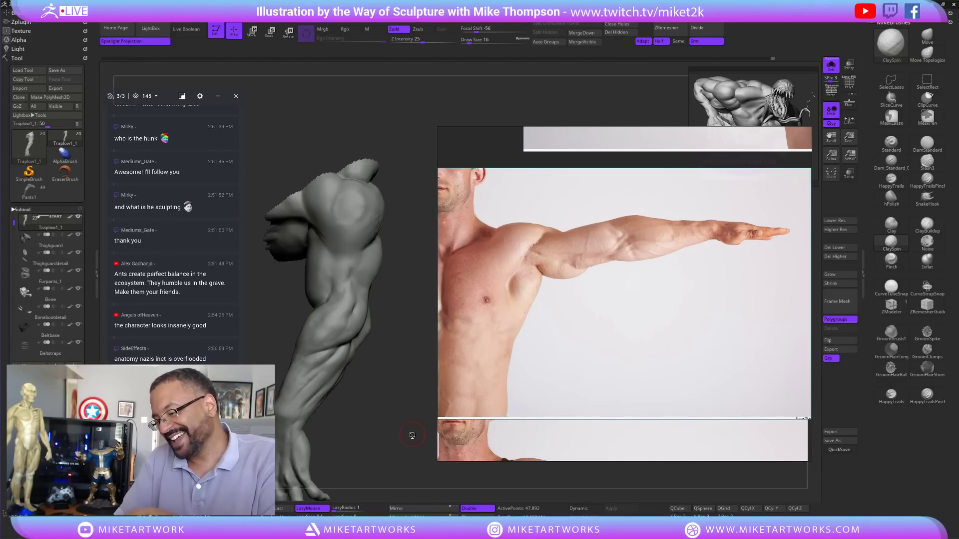
{"action": "mouse_move", "coordinate": [412, 435]}
{"action": "left_mouse_down"}
{"action": "mouse_move", "coordinate": [383, 376]}
{"action": "mouse_move", "coordinate": [365, 366]}
{"action": "left_mouse_up"}
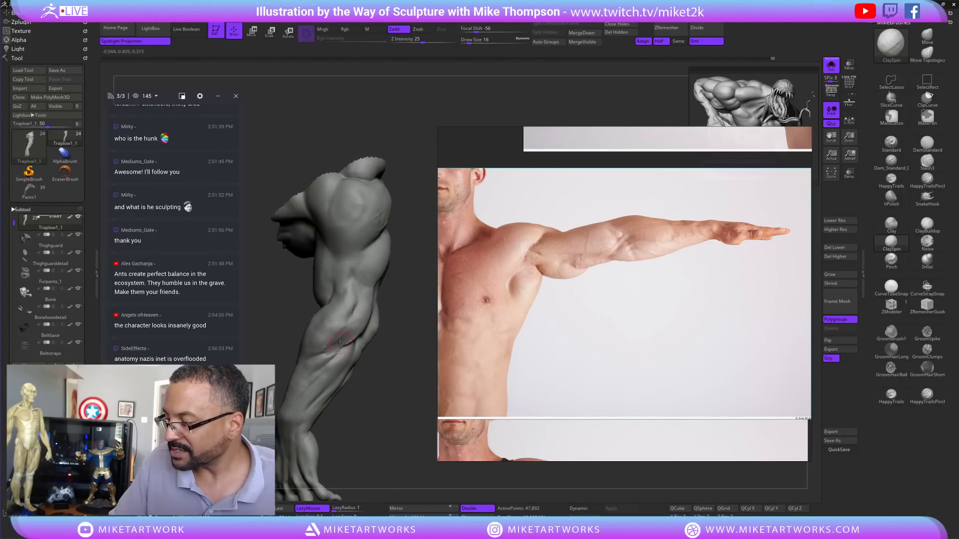
{"action": "mouse_move", "coordinate": [355, 320]}
{"action": "left_mouse_down"}
{"action": "mouse_move", "coordinate": [352, 334]}
{"action": "mouse_move", "coordinate": [377, 380]}
{"action": "left_mouse_up"}
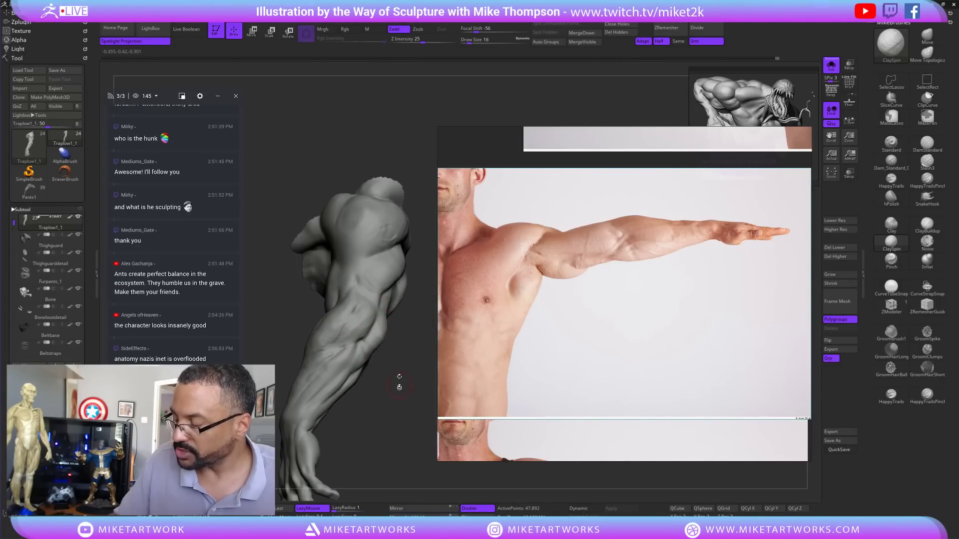
{"action": "left_click_drag", "start_coordinate": [396, 385], "coordinate": [397, 370]}
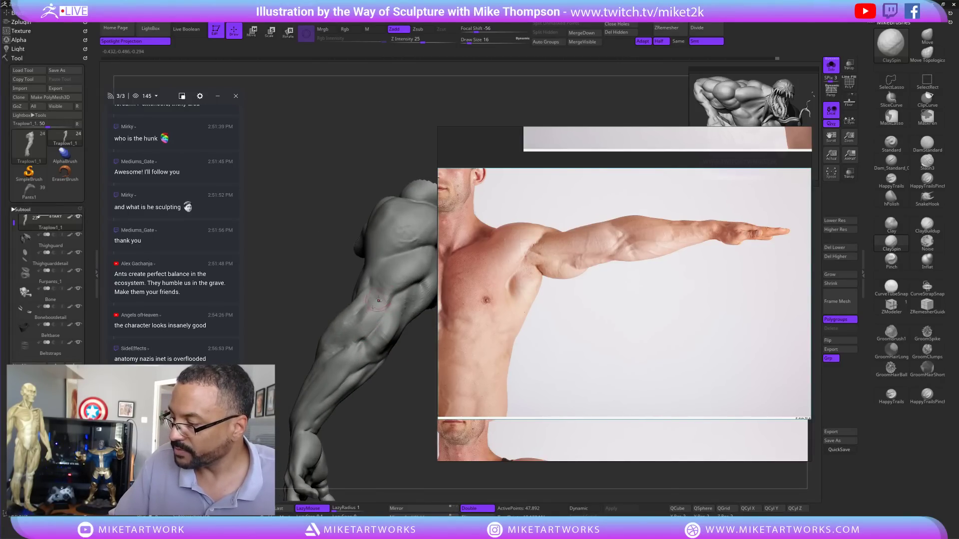
{"action": "left_click_drag", "start_coordinate": [397, 399], "coordinate": [370, 308]}
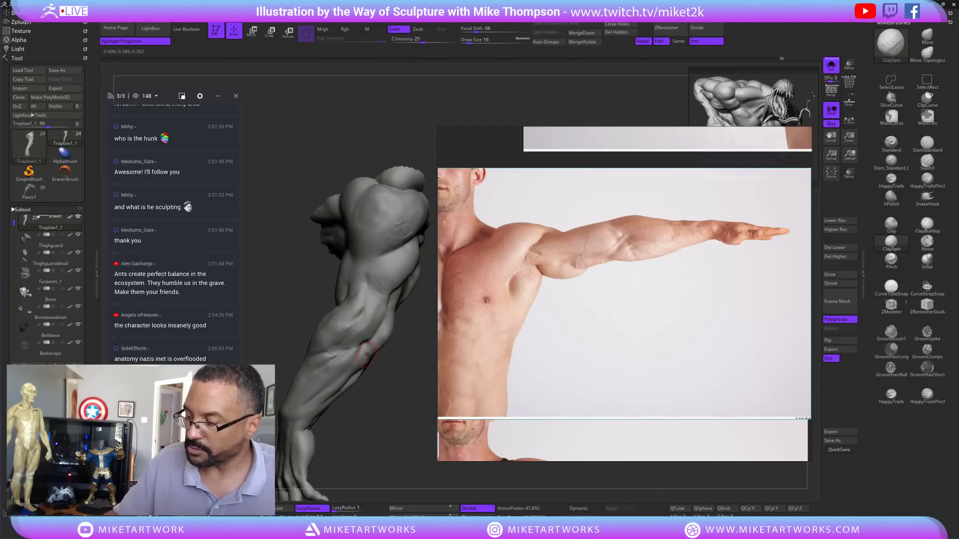
{"action": "mouse_move", "coordinate": [419, 414]}
{"action": "left_mouse_down"}
{"action": "mouse_move", "coordinate": [400, 430]}
{"action": "mouse_move", "coordinate": [405, 419]}
{"action": "left_mouse_up"}
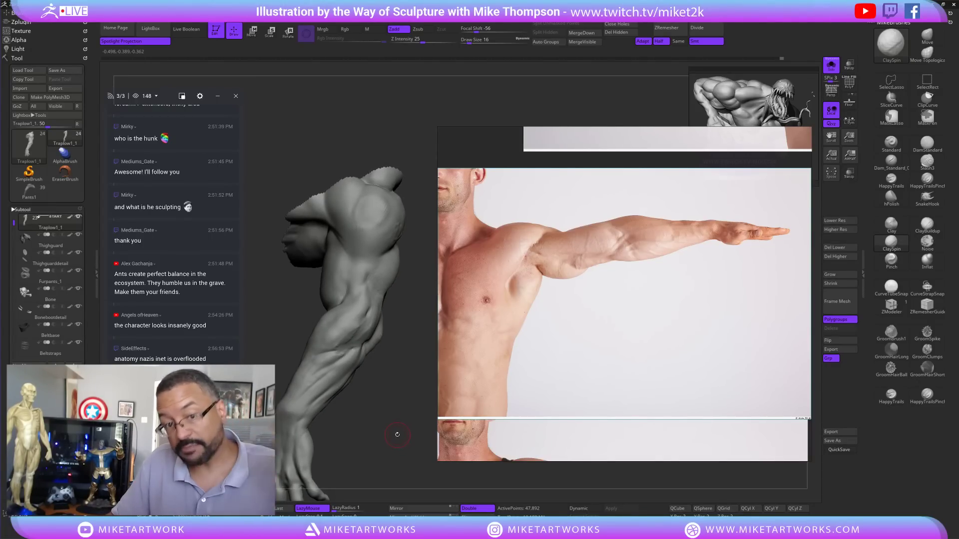
- Build up the outer biceps and its transition under the front deltoid with ClaySpin at draw size 16
{"action": "mouse_move", "coordinate": [385, 422]}
{"action": "left_mouse_down"}
{"action": "mouse_move", "coordinate": [403, 407]}
{"action": "mouse_move", "coordinate": [397, 370]}
{"action": "mouse_move", "coordinate": [390, 381]}
{"action": "mouse_move", "coordinate": [377, 369]}
{"action": "mouse_move", "coordinate": [392, 384]}
{"action": "mouse_move", "coordinate": [355, 341]}
{"action": "left_mouse_up"}
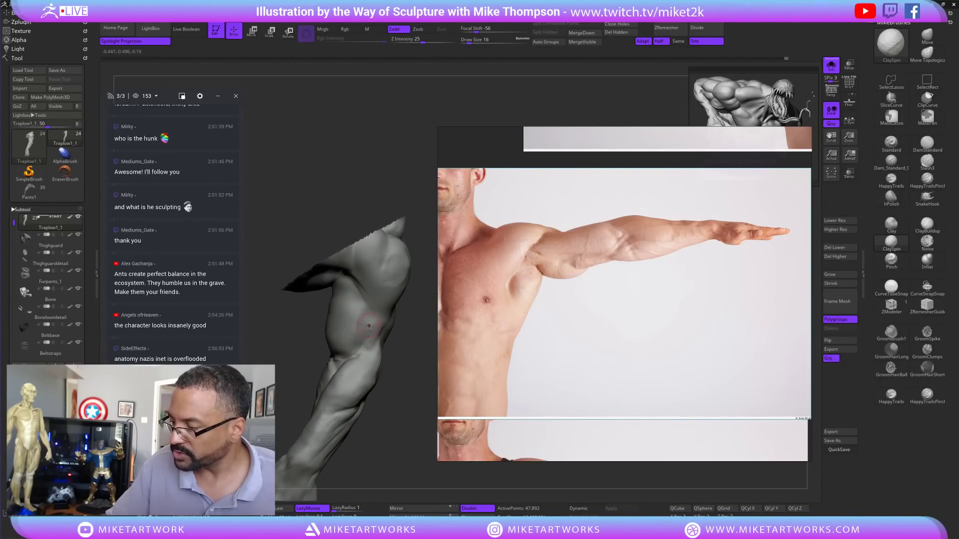
{"action": "left_click_drag", "start_coordinate": [403, 383], "coordinate": [400, 413]}
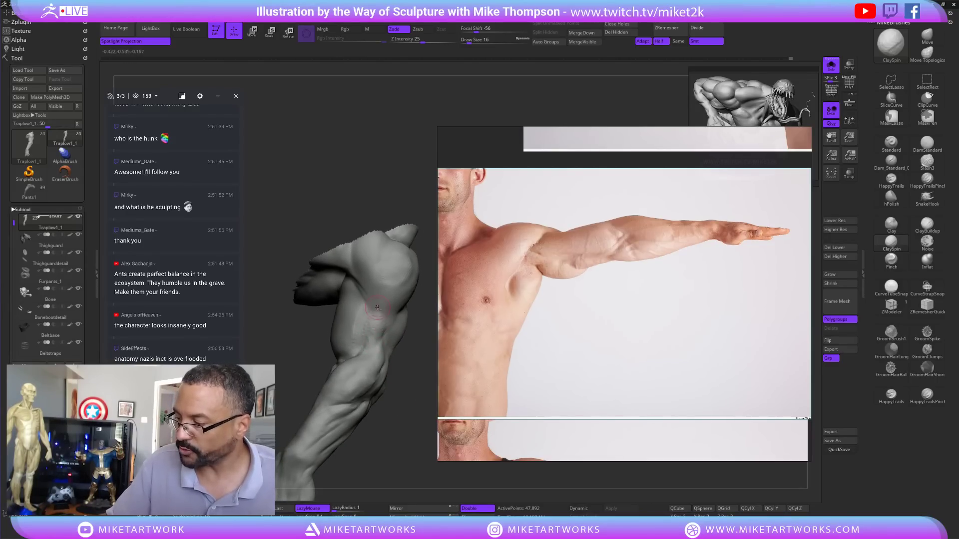
{"action": "mouse_move", "coordinate": [417, 434]}
{"action": "left_mouse_down"}
{"action": "mouse_move", "coordinate": [412, 466]}
{"action": "mouse_move", "coordinate": [409, 394]}
{"action": "left_mouse_up"}
{"action": "mouse_move", "coordinate": [406, 362]}
{"action": "left_mouse_down"}
{"action": "mouse_move", "coordinate": [404, 371]}
{"action": "mouse_move", "coordinate": [366, 305]}
{"action": "left_mouse_up"}
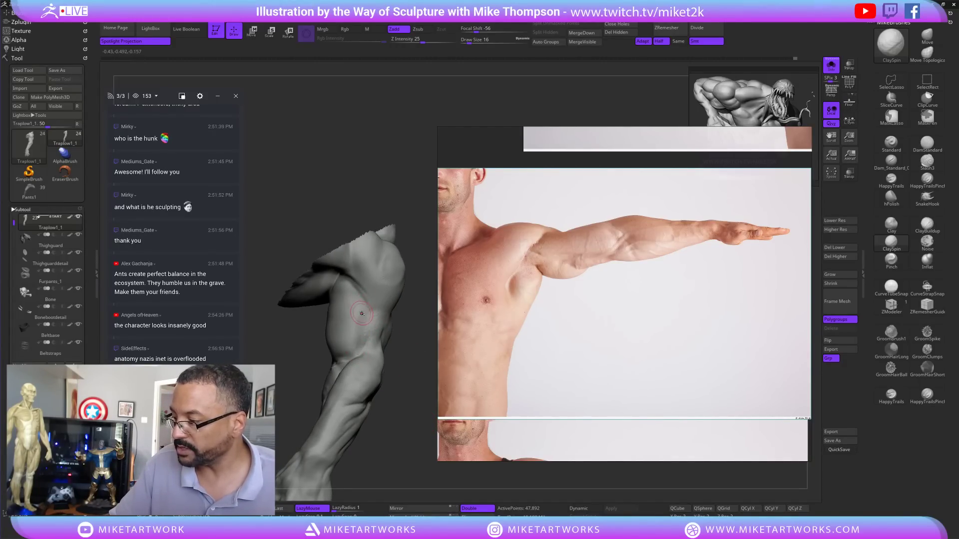
{"action": "left_click_drag", "start_coordinate": [398, 422], "coordinate": [399, 440]}
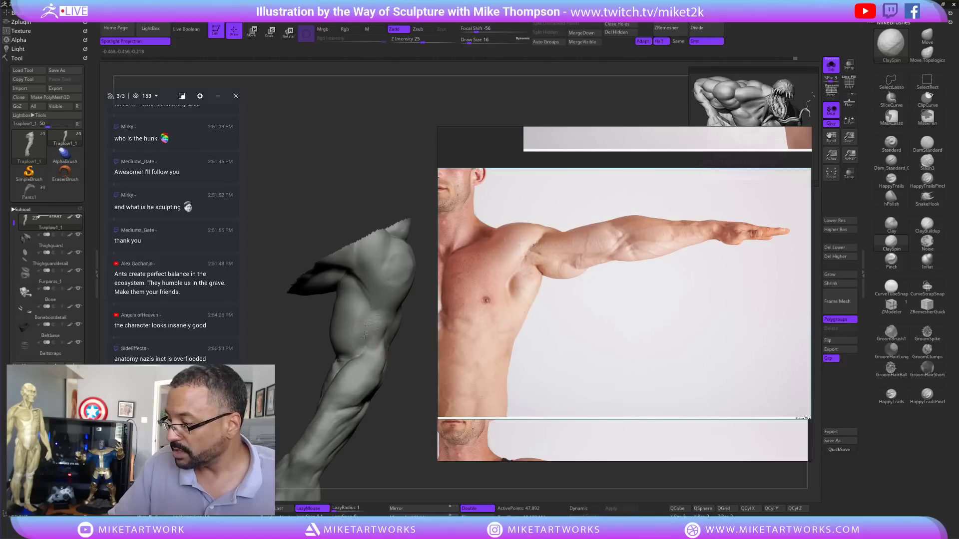
{"action": "left_click_drag", "start_coordinate": [394, 366], "coordinate": [402, 370]}
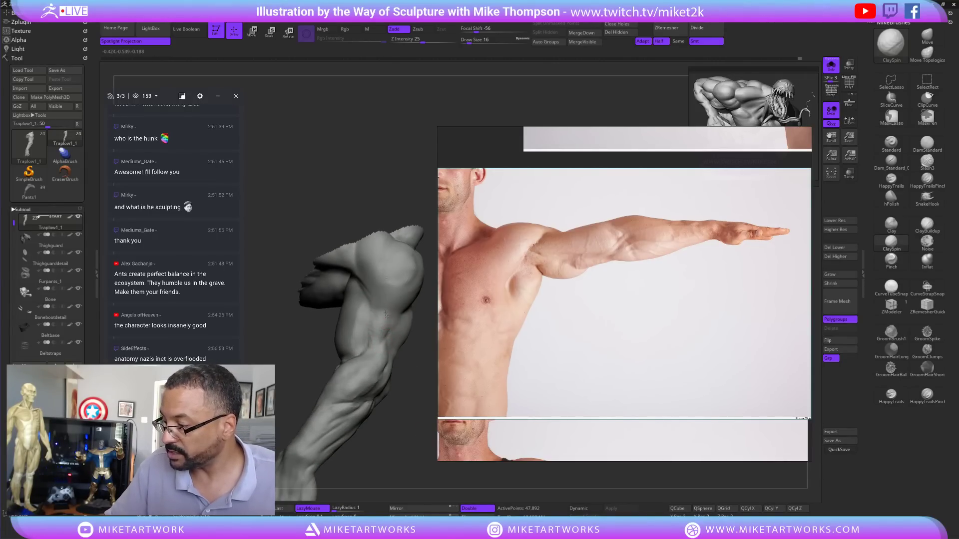
{"action": "mouse_move", "coordinate": [411, 347]}
{"action": "left_mouse_down"}
{"action": "mouse_move", "coordinate": [401, 446]}
{"action": "mouse_move", "coordinate": [412, 360]}
{"action": "left_mouse_up"}
{"action": "mouse_move", "coordinate": [396, 320]}
{"action": "left_mouse_down"}
{"action": "mouse_move", "coordinate": [413, 398]}
{"action": "mouse_move", "coordinate": [389, 444]}
{"action": "mouse_move", "coordinate": [390, 403]}
{"action": "mouse_move", "coordinate": [380, 401]}
{"action": "mouse_move", "coordinate": [389, 378]}
{"action": "left_mouse_up"}
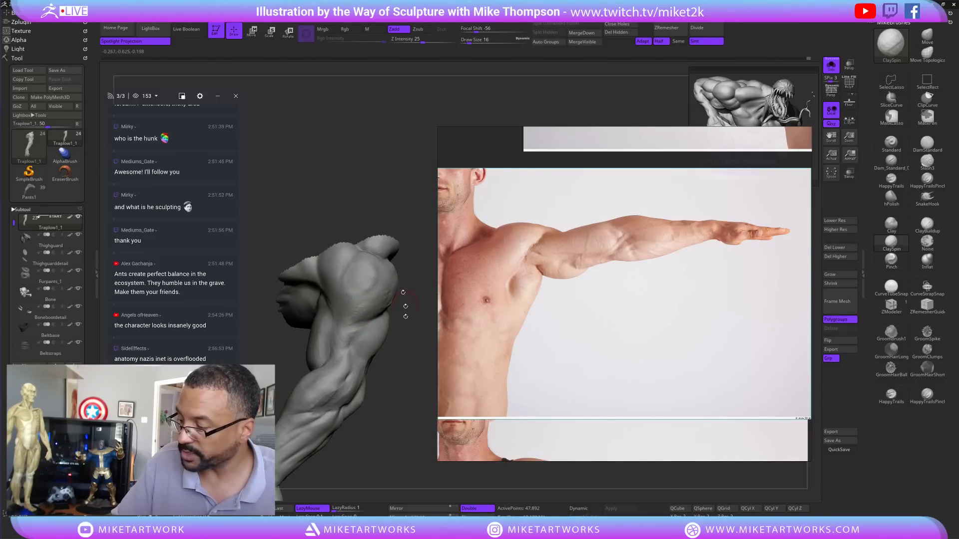
- Shape the lower edge of the side deltoid where it inserts into the outer upper arm with ClaySpin
{"action": "left_click_drag", "start_coordinate": [405, 316], "coordinate": [409, 345]}
{"action": "left_click_drag", "start_coordinate": [410, 442], "coordinate": [364, 329]}
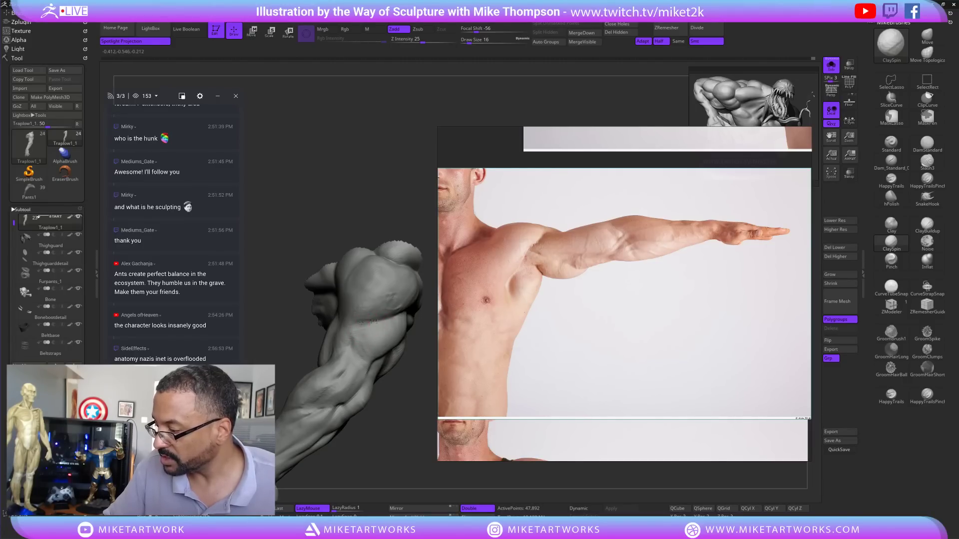
{"action": "left_click_drag", "start_coordinate": [372, 321], "coordinate": [399, 317]}
{"action": "mouse_move", "coordinate": [419, 387]}
{"action": "left_mouse_down"}
{"action": "mouse_move", "coordinate": [402, 438]}
{"action": "mouse_move", "coordinate": [416, 371]}
{"action": "left_mouse_up"}
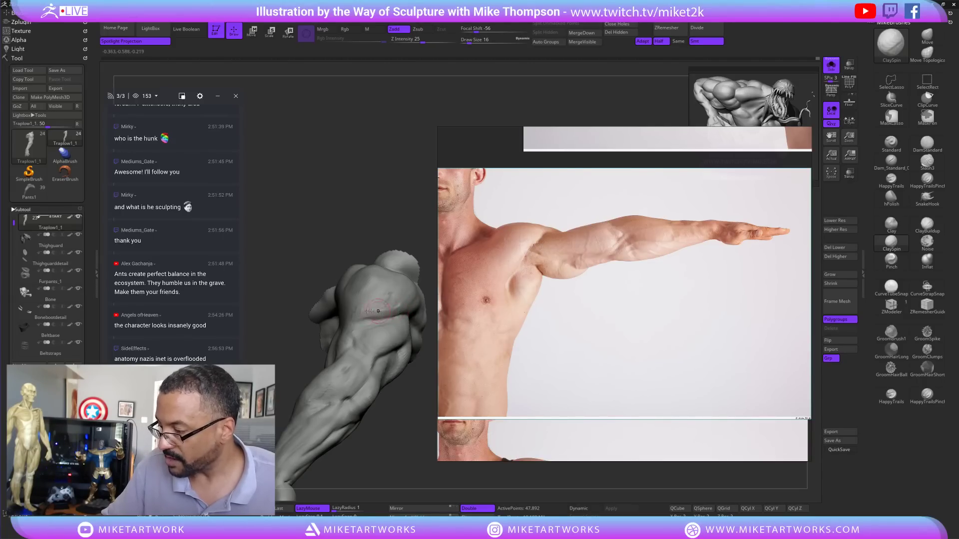
- Fill out the surface of the rear deltoid at the back of the shoulder with ClaySpin at draw size 16
{"action": "mouse_move", "coordinate": [401, 410]}
{"action": "left_mouse_down"}
{"action": "mouse_move", "coordinate": [415, 445]}
{"action": "mouse_move", "coordinate": [404, 439]}
{"action": "mouse_move", "coordinate": [393, 256]}
{"action": "mouse_move", "coordinate": [398, 268]}
{"action": "mouse_move", "coordinate": [346, 290]}
{"action": "left_mouse_up"}
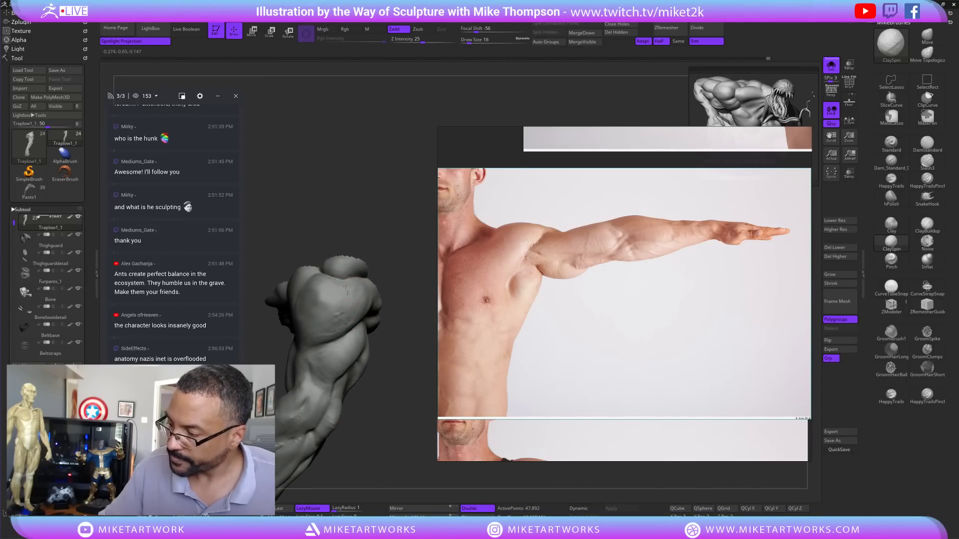
{"action": "left_click_drag", "start_coordinate": [413, 245], "coordinate": [411, 226]}
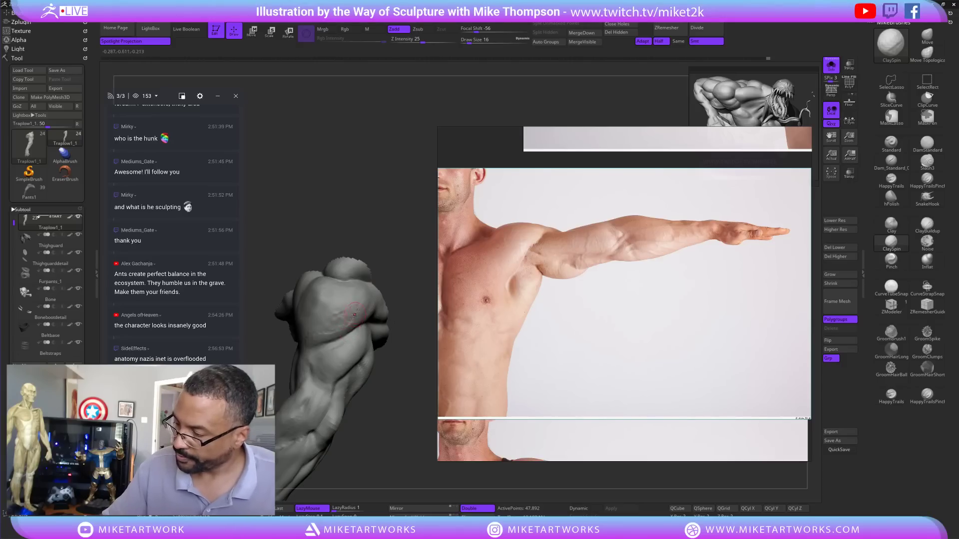
{"action": "left_click_drag", "start_coordinate": [395, 295], "coordinate": [418, 290]}
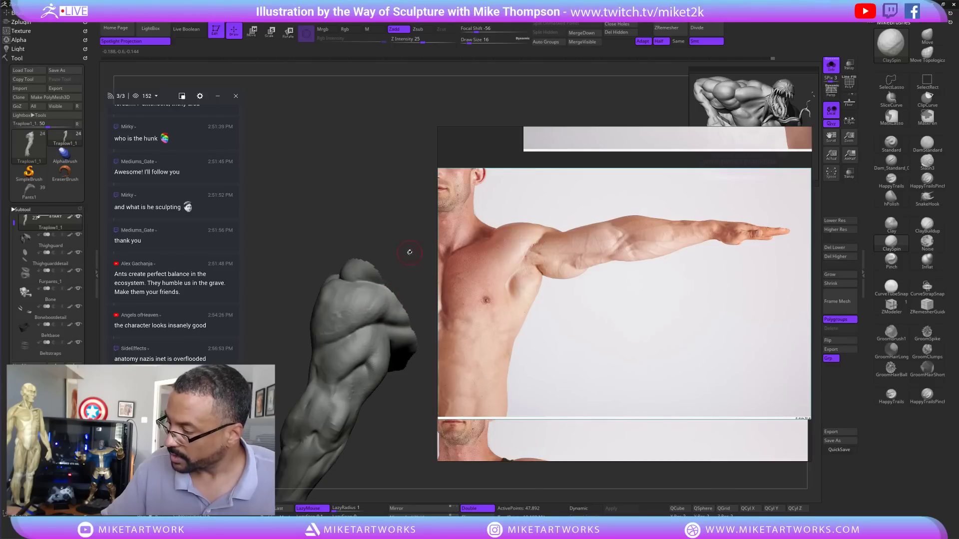
{"action": "left_click_drag", "start_coordinate": [410, 252], "coordinate": [366, 312]}
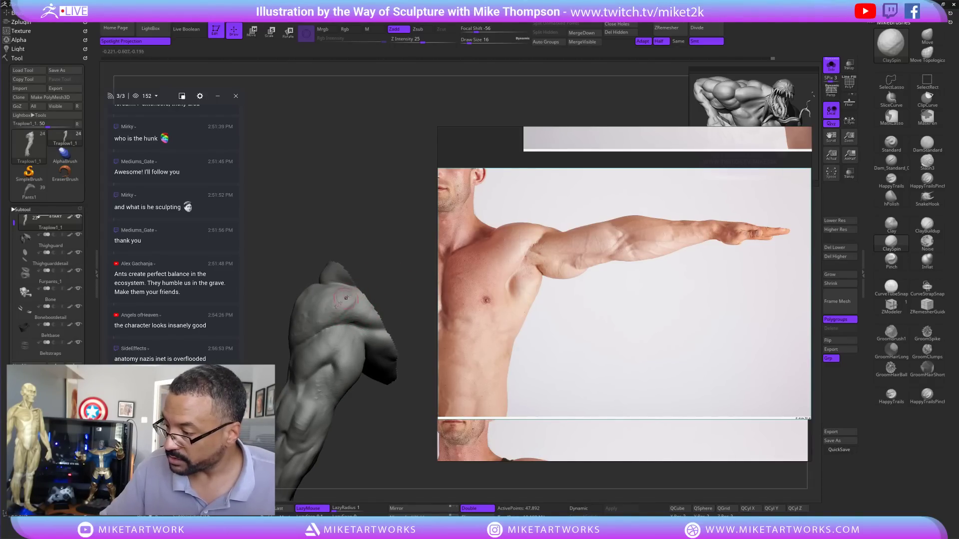
- Build up the outer upper arm between the deltoid insertion and the elbow with ClaySpin at draw size 16
{"action": "mouse_move", "coordinate": [394, 256]}
{"action": "left_mouse_down"}
{"action": "mouse_move", "coordinate": [363, 309]}
{"action": "mouse_move", "coordinate": [388, 270]}
{"action": "mouse_move", "coordinate": [402, 272]}
{"action": "mouse_move", "coordinate": [378, 274]}
{"action": "mouse_move", "coordinate": [391, 263]}
{"action": "mouse_move", "coordinate": [326, 325]}
{"action": "left_mouse_up"}
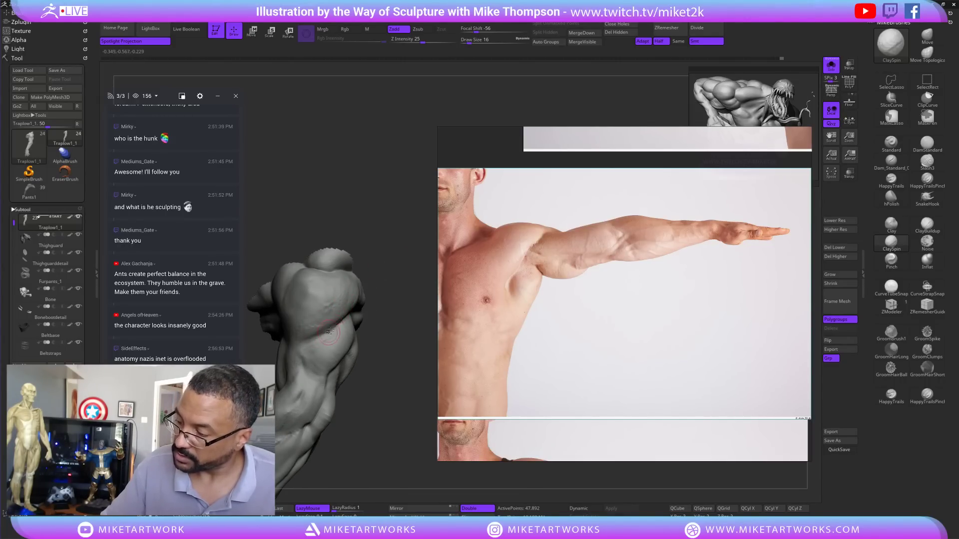
{"action": "left_click_drag", "start_coordinate": [401, 270], "coordinate": [398, 265]}
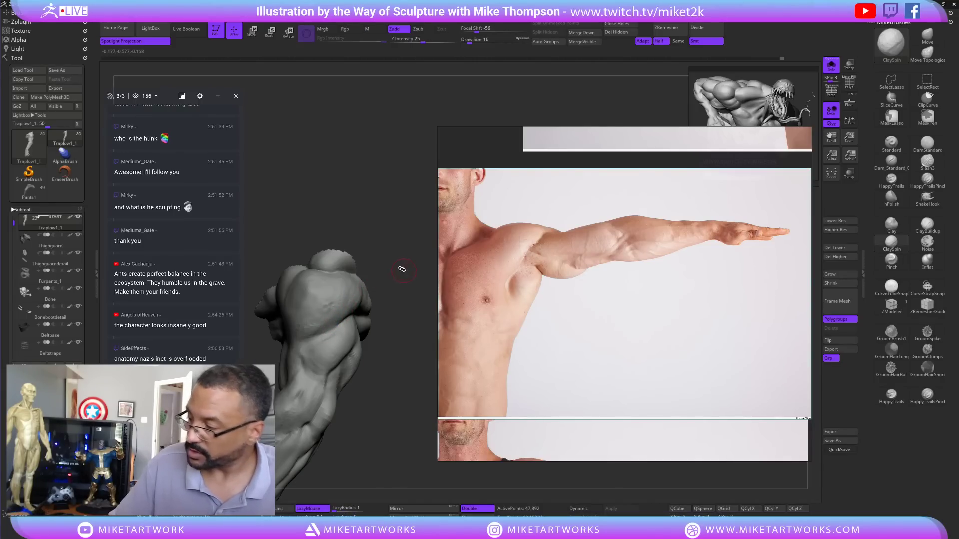
{"action": "mouse_move", "coordinate": [398, 265]}
{"action": "left_mouse_down"}
{"action": "mouse_move", "coordinate": [396, 253]}
{"action": "mouse_move", "coordinate": [412, 267]}
{"action": "mouse_move", "coordinate": [321, 327]}
{"action": "left_mouse_up"}
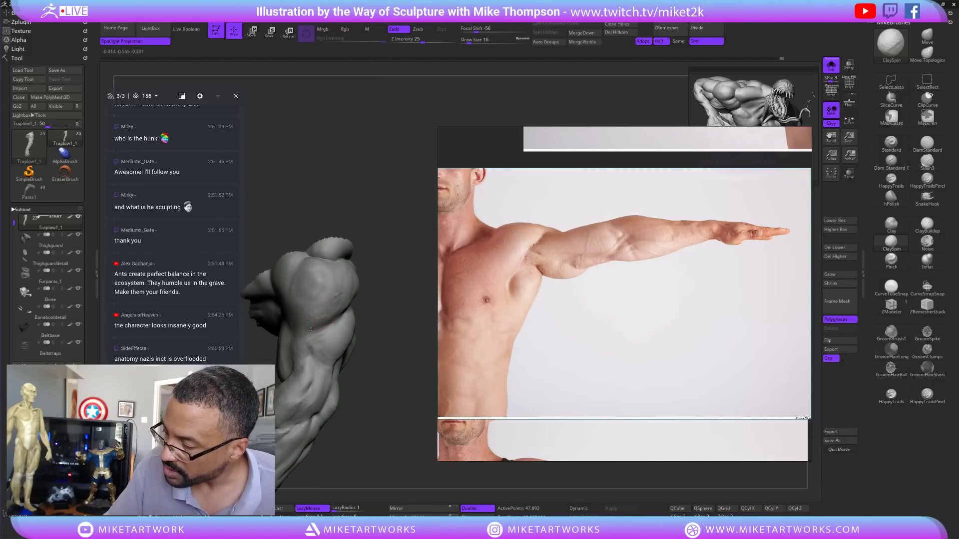
{"action": "mouse_move", "coordinate": [377, 433]}
{"action": "left_mouse_down"}
{"action": "mouse_move", "coordinate": [384, 467]}
{"action": "mouse_move", "coordinate": [398, 406]}
{"action": "left_mouse_up"}
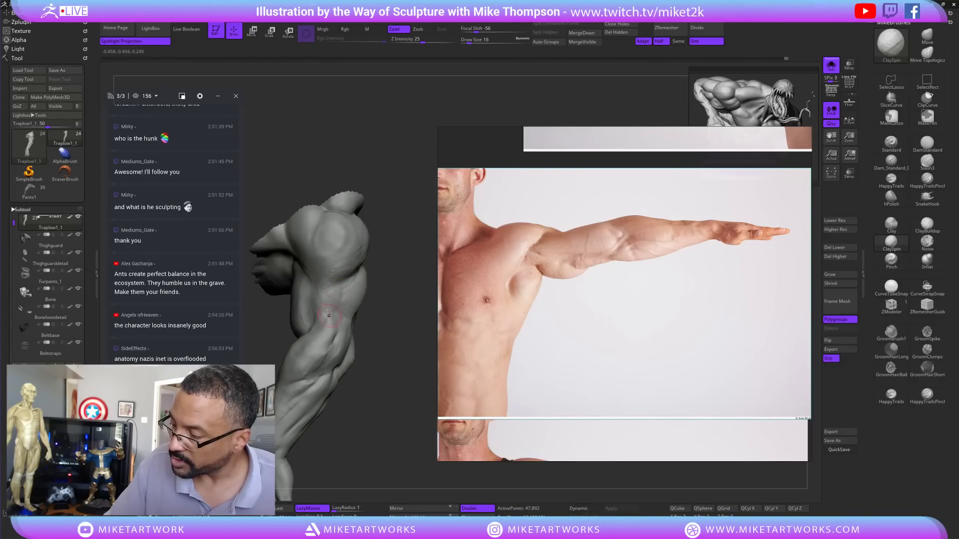
{"action": "mouse_move", "coordinate": [398, 434]}
{"action": "left_mouse_down"}
{"action": "mouse_move", "coordinate": [387, 447]}
{"action": "mouse_move", "coordinate": [352, 344]}
{"action": "left_mouse_up"}
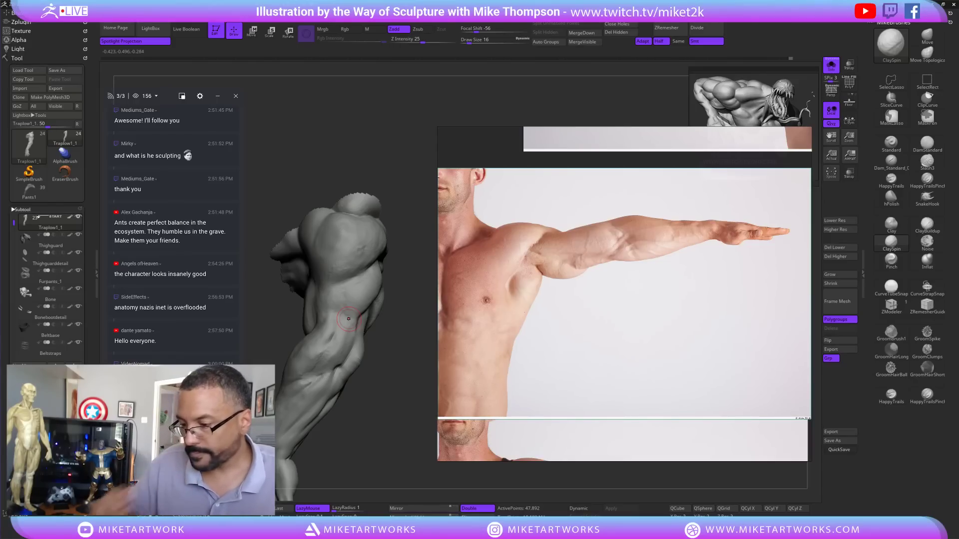
- Round out the biceps mass on the front of the upper arm, from the armpit to the elbow crease, with ClaySpin
{"action": "mouse_move", "coordinate": [393, 436]}
{"action": "left_mouse_down"}
{"action": "mouse_move", "coordinate": [392, 423]}
{"action": "mouse_move", "coordinate": [385, 448]}
{"action": "mouse_move", "coordinate": [383, 345]}
{"action": "mouse_move", "coordinate": [366, 379]}
{"action": "mouse_move", "coordinate": [410, 355]}
{"action": "mouse_move", "coordinate": [386, 358]}
{"action": "mouse_move", "coordinate": [412, 355]}
{"action": "mouse_move", "coordinate": [400, 354]}
{"action": "left_mouse_up"}
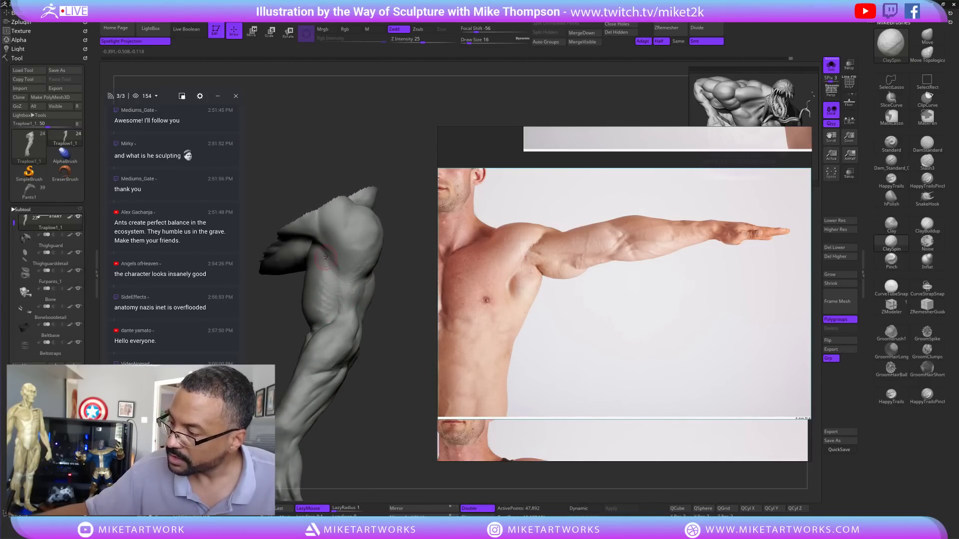
{"action": "mouse_move", "coordinate": [399, 372]}
{"action": "left_mouse_down"}
{"action": "mouse_move", "coordinate": [391, 382]}
{"action": "mouse_move", "coordinate": [392, 349]}
{"action": "mouse_move", "coordinate": [339, 290]}
{"action": "left_mouse_up"}
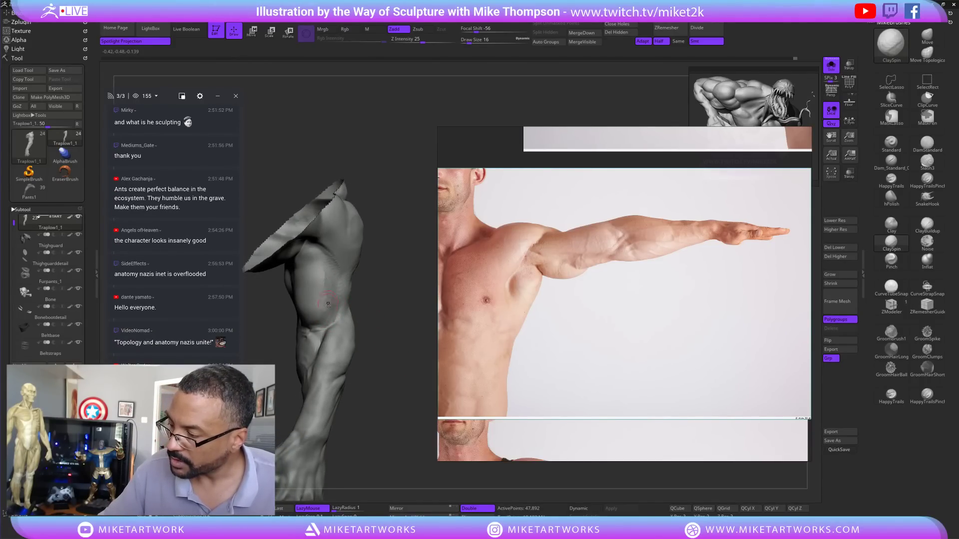
{"action": "left_click_drag", "start_coordinate": [374, 345], "coordinate": [314, 298]}
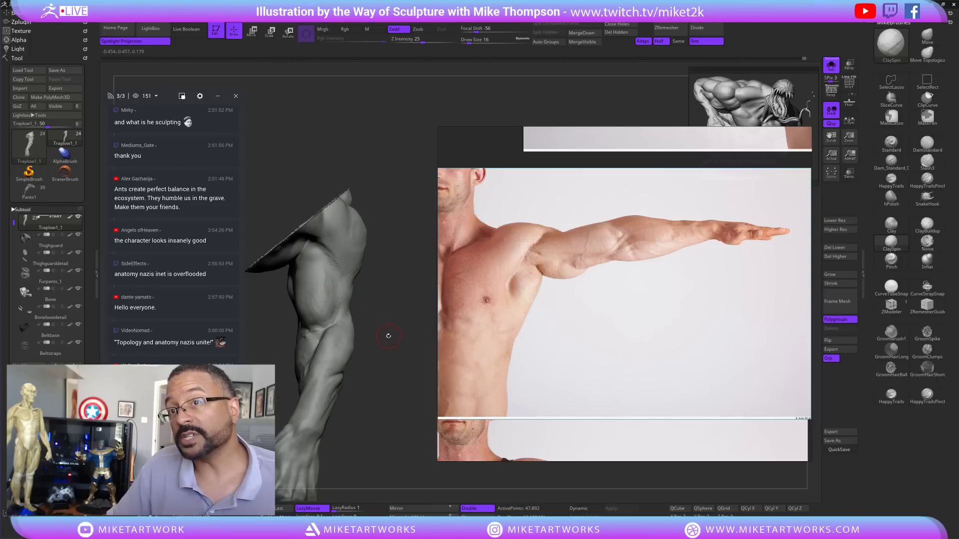
{"action": "left_click_drag", "start_coordinate": [387, 338], "coordinate": [333, 312]}
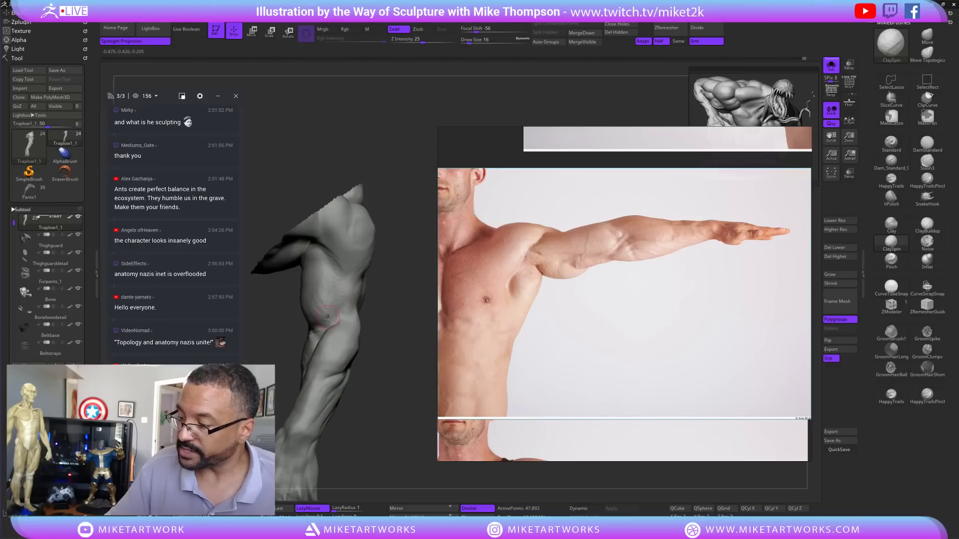
{"action": "mouse_move", "coordinate": [412, 330]}
{"action": "left_mouse_down"}
{"action": "mouse_move", "coordinate": [383, 330]}
{"action": "mouse_move", "coordinate": [345, 286]}
{"action": "left_mouse_up"}
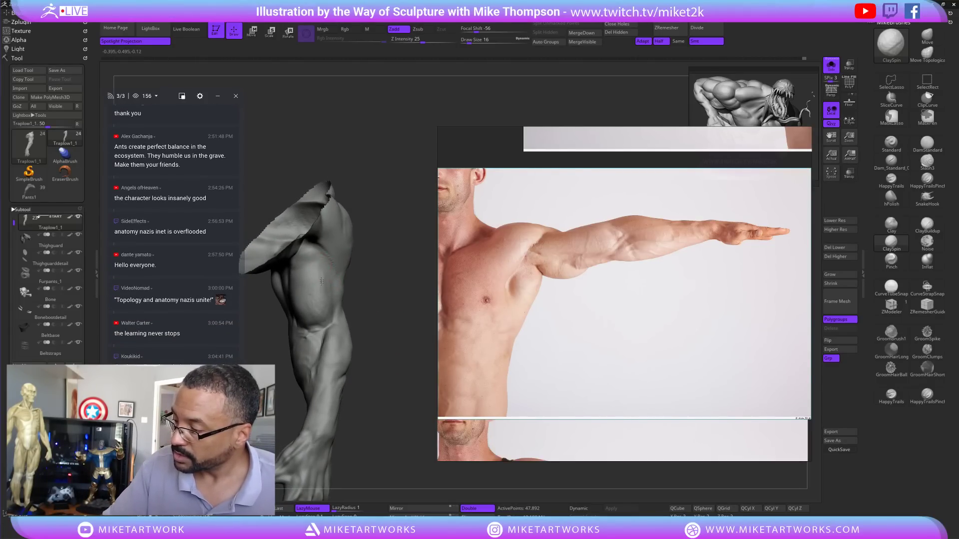
- Blend the front of the upper arm into the shoulder near the armpit with ClaySpin at draw size 16
{"action": "left_click_drag", "start_coordinate": [374, 342], "coordinate": [385, 347]}
{"action": "left_click_drag", "start_coordinate": [371, 268], "coordinate": [365, 240]}
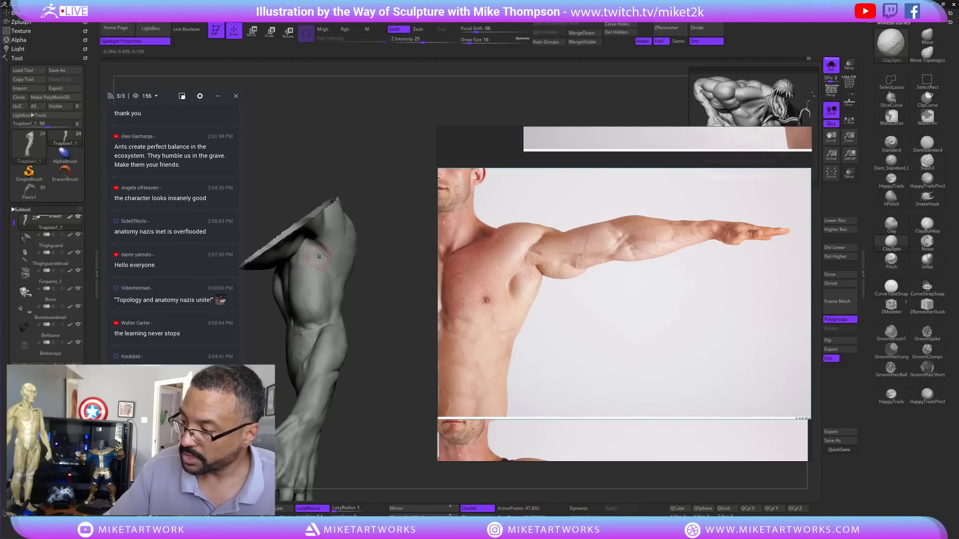
{"action": "mouse_move", "coordinate": [374, 328]}
{"action": "left_mouse_down"}
{"action": "mouse_move", "coordinate": [381, 374]}
{"action": "mouse_move", "coordinate": [383, 350]}
{"action": "left_mouse_up"}
{"action": "left_click_drag", "start_coordinate": [375, 175], "coordinate": [376, 154]}
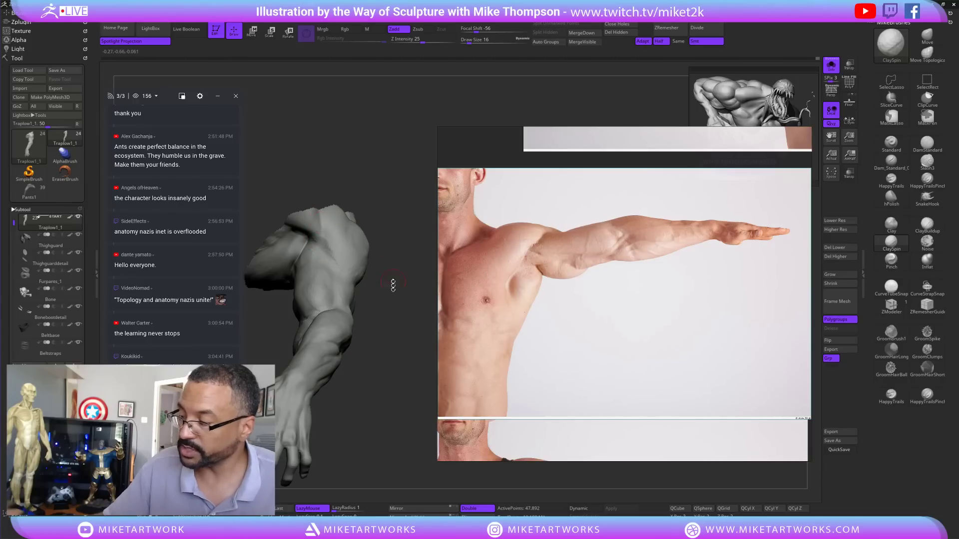
- Refine the transition between the side deltoid and the outer upper arm with ClaySpin
{"action": "mouse_move", "coordinate": [391, 285]}
{"action": "left_mouse_down"}
{"action": "mouse_move", "coordinate": [394, 406]}
{"action": "mouse_move", "coordinate": [392, 214]}
{"action": "mouse_move", "coordinate": [395, 436]}
{"action": "mouse_move", "coordinate": [397, 416]}
{"action": "mouse_move", "coordinate": [406, 429]}
{"action": "mouse_move", "coordinate": [396, 396]}
{"action": "left_mouse_up"}
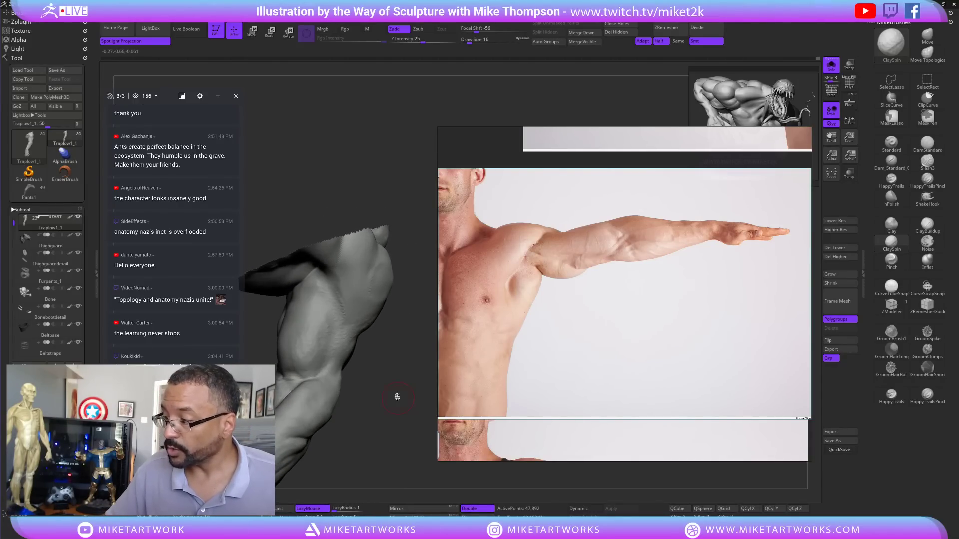
{"action": "mouse_move", "coordinate": [383, 180]}
{"action": "left_mouse_down"}
{"action": "mouse_move", "coordinate": [372, 215]}
{"action": "mouse_move", "coordinate": [395, 216]}
{"action": "left_mouse_up"}
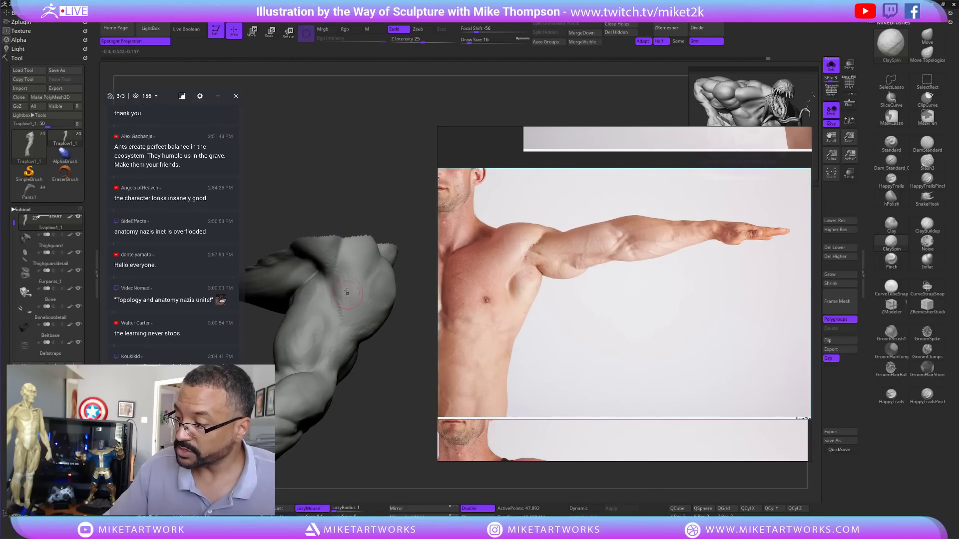
{"action": "mouse_move", "coordinate": [396, 208]}
{"action": "left_mouse_down"}
{"action": "mouse_move", "coordinate": [392, 382]}
{"action": "mouse_move", "coordinate": [384, 350]}
{"action": "left_mouse_up"}
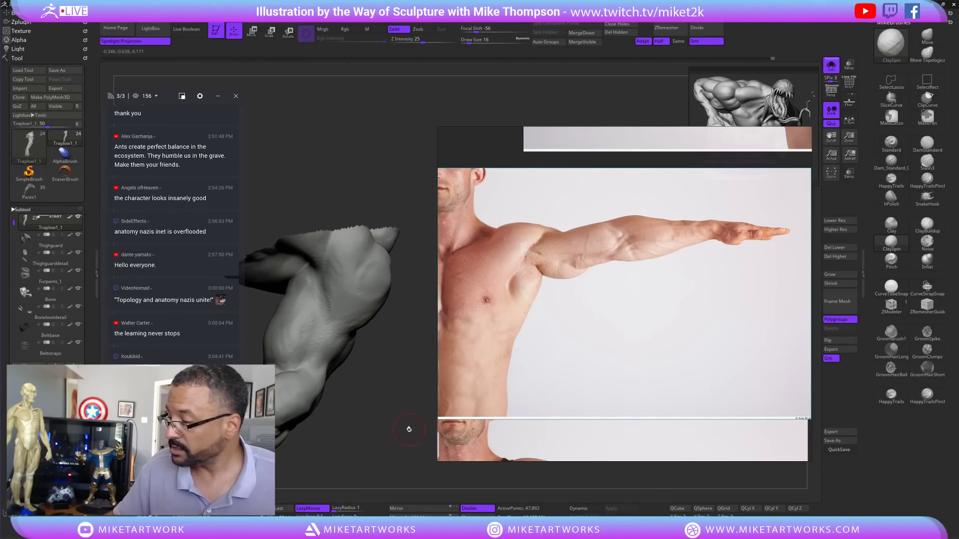
{"action": "mouse_move", "coordinate": [409, 429]}
{"action": "left_mouse_down"}
{"action": "mouse_move", "coordinate": [394, 411]}
{"action": "mouse_move", "coordinate": [401, 425]}
{"action": "left_mouse_up"}
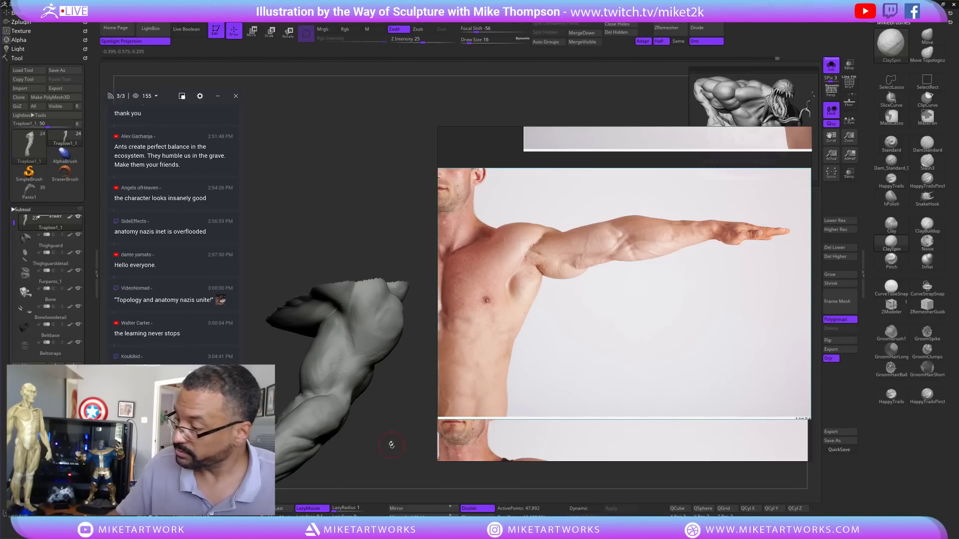
{"action": "left_click_drag", "start_coordinate": [391, 445], "coordinate": [386, 433]}
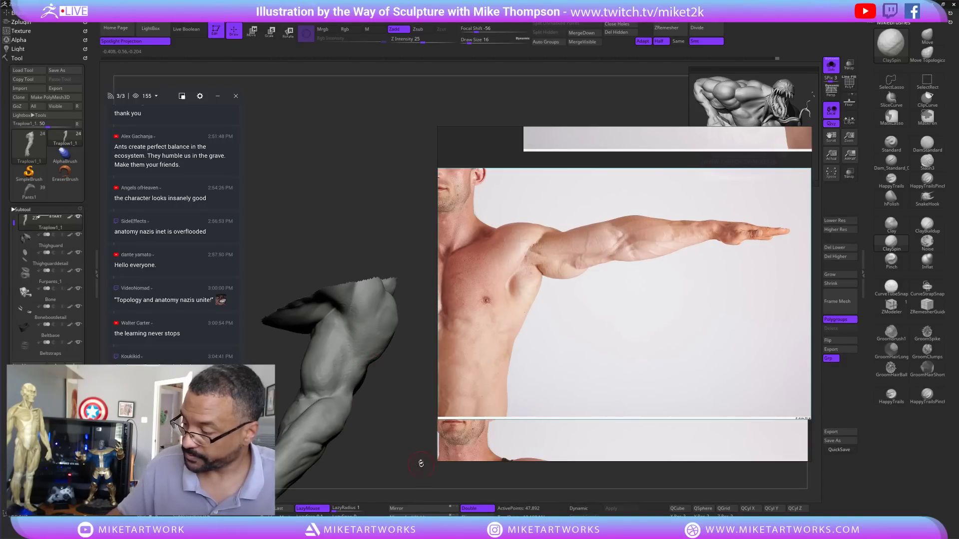
- Build up the triceps on the underside of the upper arm toward the elbow with ClaySpin
{"action": "mouse_move", "coordinate": [421, 464]}
{"action": "left_mouse_down"}
{"action": "mouse_move", "coordinate": [407, 460]}
{"action": "mouse_move", "coordinate": [414, 442]}
{"action": "mouse_move", "coordinate": [403, 404]}
{"action": "mouse_move", "coordinate": [395, 412]}
{"action": "mouse_move", "coordinate": [404, 432]}
{"action": "mouse_move", "coordinate": [391, 424]}
{"action": "mouse_move", "coordinate": [417, 415]}
{"action": "mouse_move", "coordinate": [377, 390]}
{"action": "mouse_move", "coordinate": [401, 337]}
{"action": "mouse_move", "coordinate": [308, 301]}
{"action": "mouse_move", "coordinate": [305, 317]}
{"action": "left_mouse_up"}
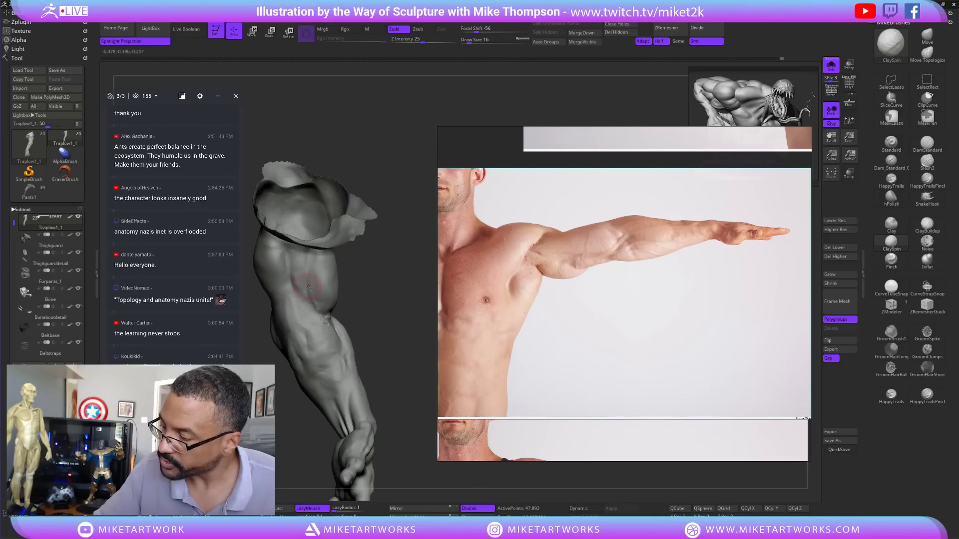
{"action": "mouse_move", "coordinate": [308, 286]}
{"action": "left_mouse_down"}
{"action": "mouse_move", "coordinate": [317, 329]}
{"action": "mouse_move", "coordinate": [299, 310]}
{"action": "left_mouse_up"}
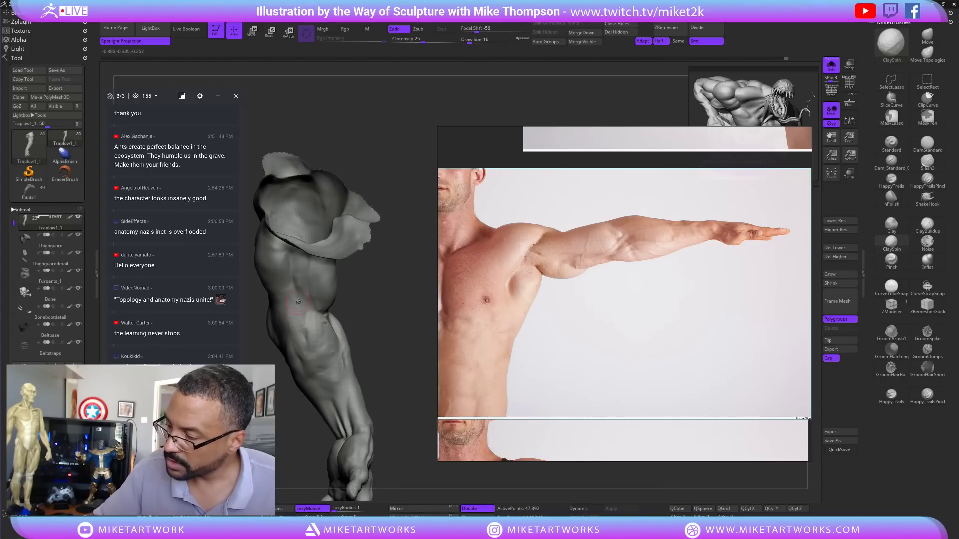
{"action": "mouse_move", "coordinate": [368, 352]}
{"action": "left_mouse_down"}
{"action": "mouse_move", "coordinate": [393, 364]}
{"action": "mouse_move", "coordinate": [409, 329]}
{"action": "left_mouse_up"}
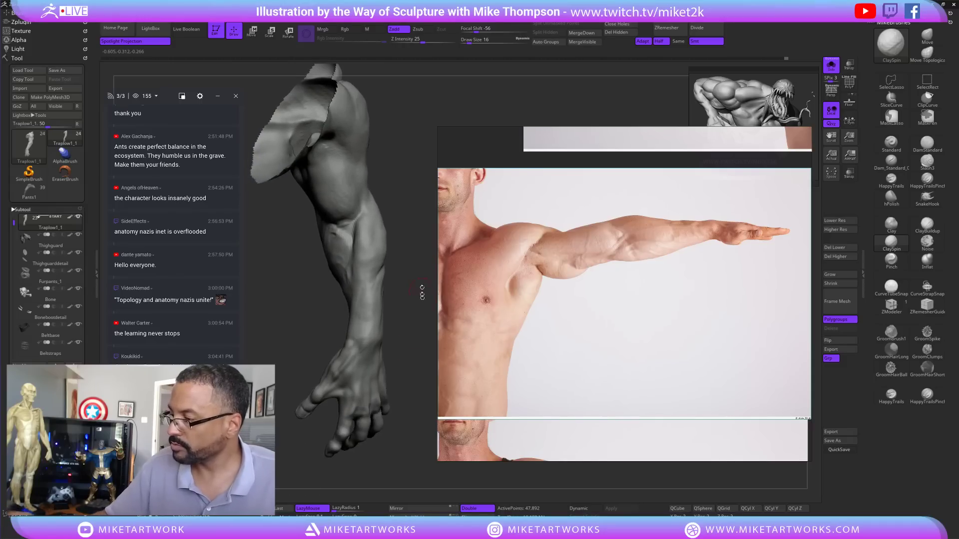
- Set the active colour to black and switch off the arm's polypaint to display it as a dark silhouette
{"action": "key", "text": "space"}
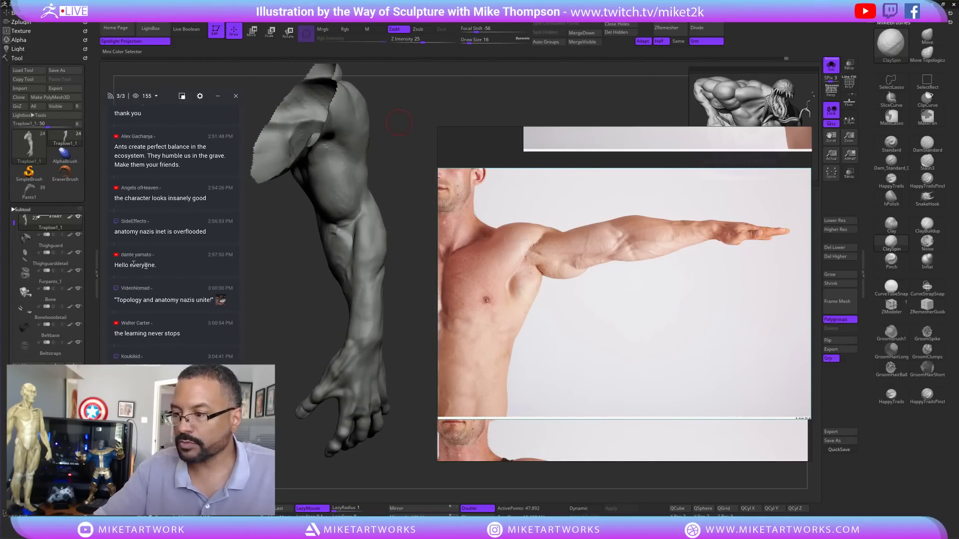
{"action": "left_click", "coordinate": [70, 217]}
{"action": "mouse_move", "coordinate": [422, 429]}
{"action": "left_mouse_down"}
{"action": "mouse_move", "coordinate": [368, 463]}
{"action": "mouse_move", "coordinate": [392, 437]}
{"action": "left_mouse_up"}
- Try the Flat Color material on the arm and switch back to StartupMaterial
{"action": "key", "text": "space"}
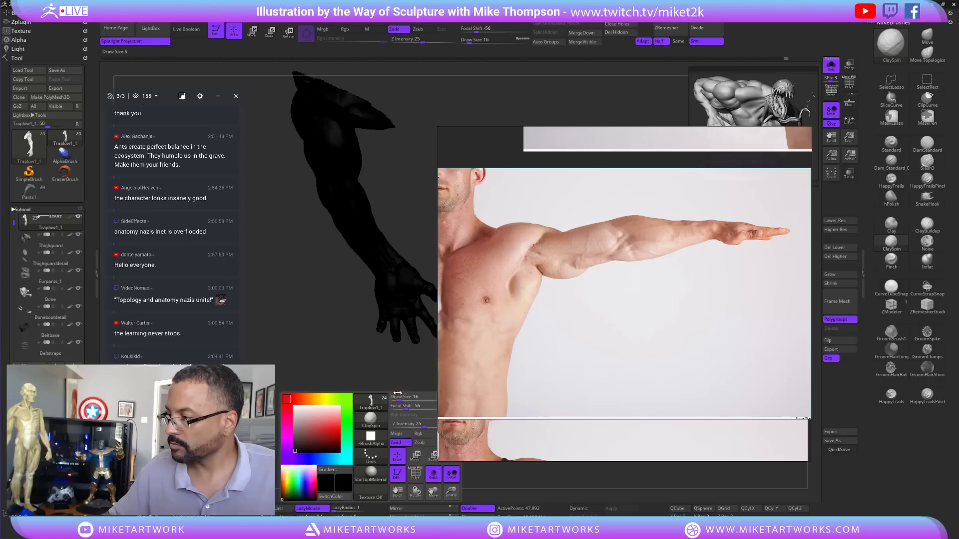
{"action": "left_click", "coordinate": [375, 473]}
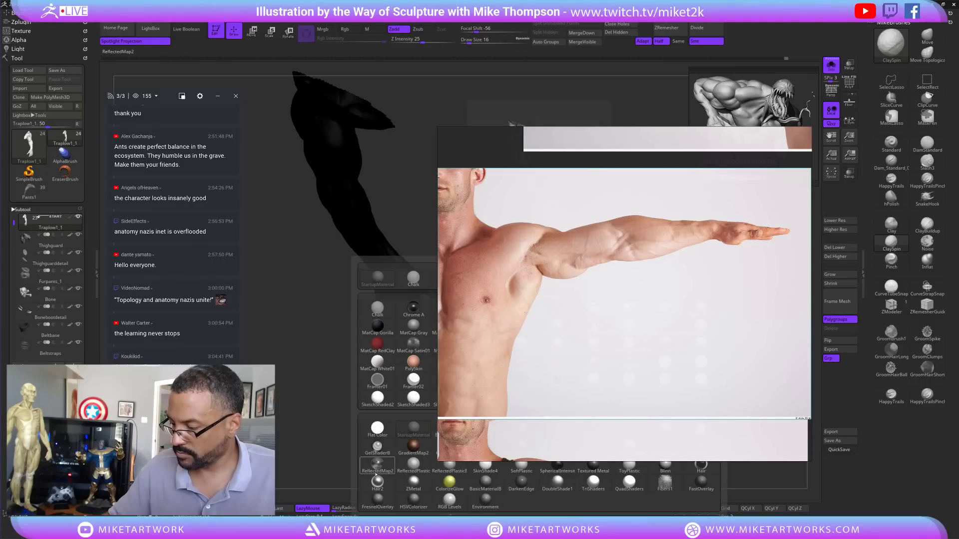
{"action": "left_click", "coordinate": [377, 428]}
{"action": "key", "text": "space"}
{"action": "left_click", "coordinate": [375, 473]}
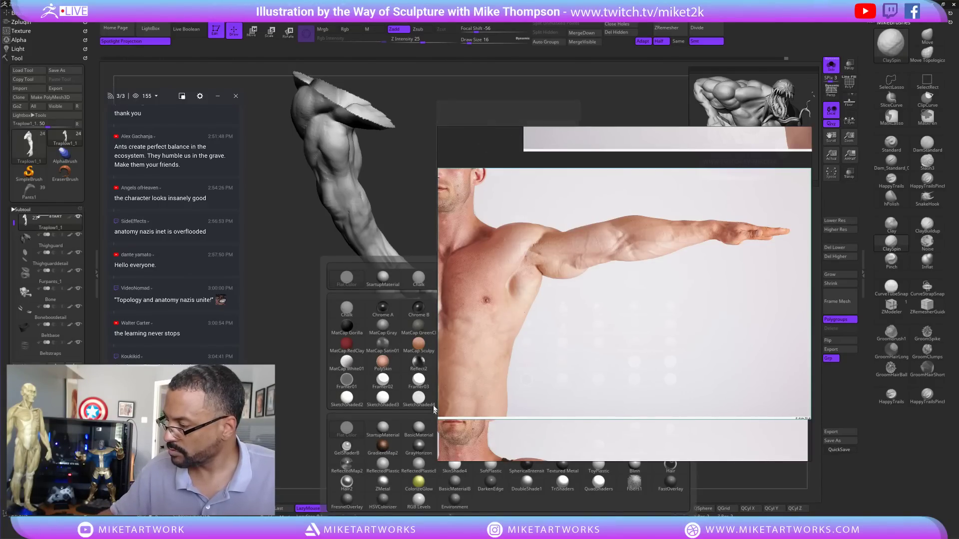
{"action": "left_click", "coordinate": [384, 426]}
- Drop the arm to its lowest subdivision level and adjust its silhouette around the forearm with the Move brush at draw size 48
{"action": "left_click_drag", "start_coordinate": [388, 386], "coordinate": [384, 422]}
{"action": "key", "text": "shift+d"}
{"action": "key", "text": "shift+d"}
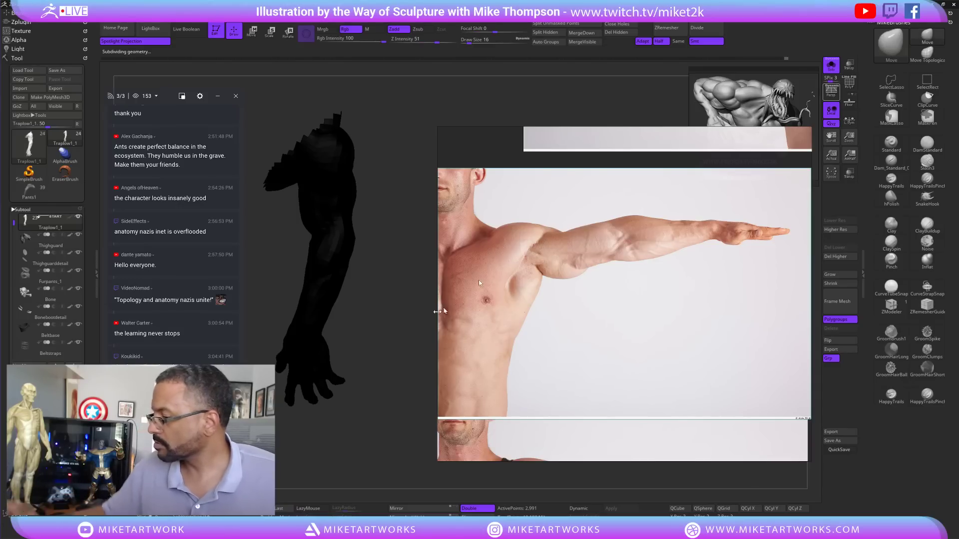
{"action": "key", "text": "s"}
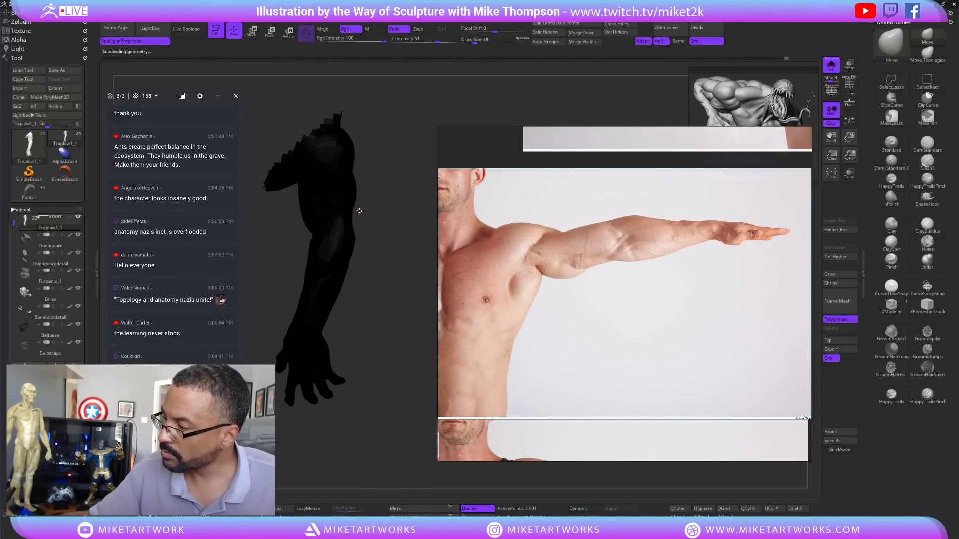
{"action": "mouse_move", "coordinate": [357, 214]}
{"action": "left_mouse_down"}
{"action": "mouse_move", "coordinate": [380, 215]}
{"action": "mouse_move", "coordinate": [403, 187]}
{"action": "mouse_move", "coordinate": [398, 242]}
{"action": "left_mouse_up"}
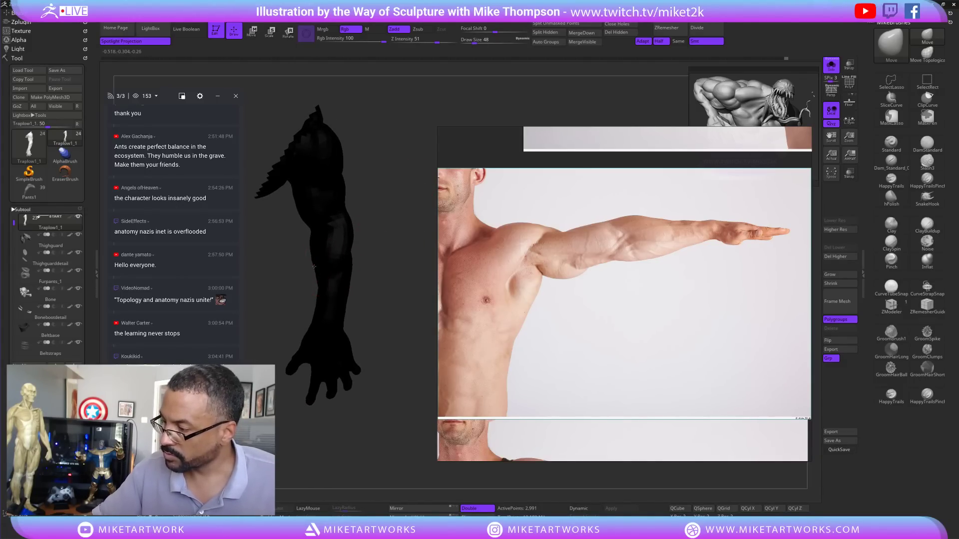
{"action": "mouse_move", "coordinate": [383, 304]}
{"action": "left_mouse_down"}
{"action": "mouse_move", "coordinate": [405, 299]}
{"action": "mouse_move", "coordinate": [372, 292]}
{"action": "mouse_move", "coordinate": [391, 345]}
{"action": "mouse_move", "coordinate": [379, 332]}
{"action": "mouse_move", "coordinate": [388, 322]}
{"action": "left_mouse_up"}
{"action": "mouse_move", "coordinate": [351, 295]}
{"action": "left_mouse_down"}
{"action": "mouse_move", "coordinate": [330, 298]}
{"action": "mouse_move", "coordinate": [349, 275]}
{"action": "mouse_move", "coordinate": [333, 272]}
{"action": "left_mouse_up"}
- Reshape the arm's contour around the elbow and forearm with the Move brush at draw size 40
{"action": "key", "text": "s"}
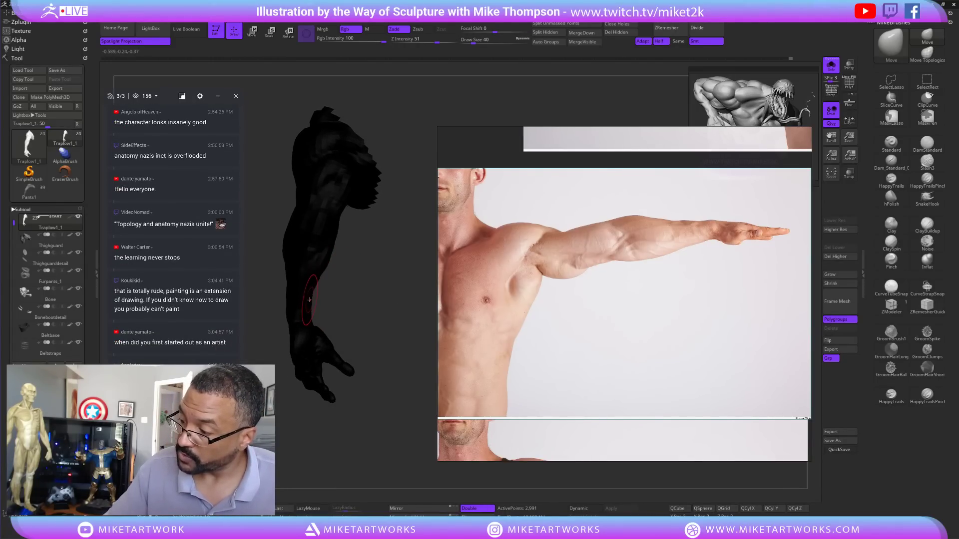
{"action": "left_click_drag", "start_coordinate": [364, 313], "coordinate": [389, 304]}
{"action": "mouse_move", "coordinate": [380, 268]}
{"action": "left_mouse_down"}
{"action": "mouse_move", "coordinate": [362, 269]}
{"action": "mouse_move", "coordinate": [343, 237]}
{"action": "left_mouse_up"}
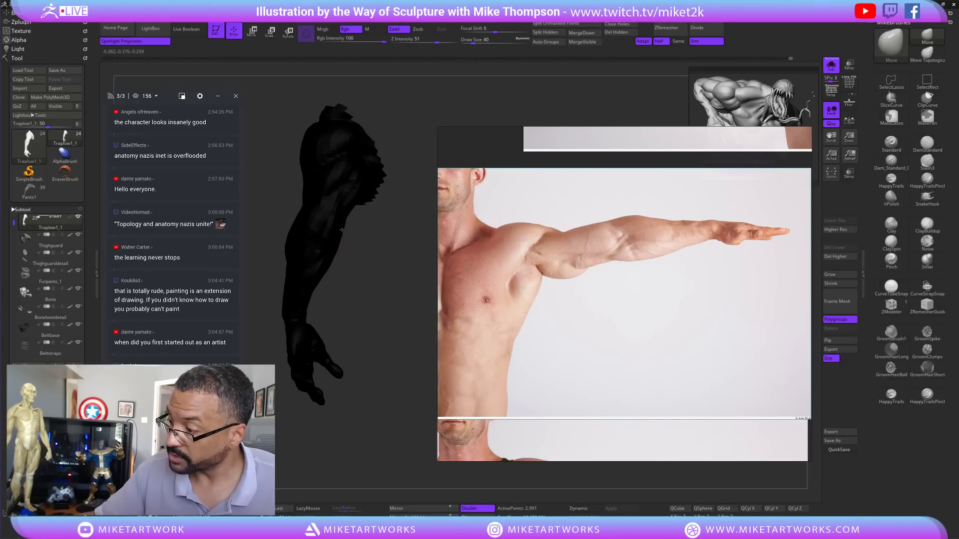
{"action": "mouse_move", "coordinate": [389, 293]}
{"action": "left_mouse_down"}
{"action": "mouse_move", "coordinate": [411, 278]}
{"action": "mouse_move", "coordinate": [393, 304]}
{"action": "mouse_move", "coordinate": [366, 273]}
{"action": "mouse_move", "coordinate": [396, 241]}
{"action": "mouse_move", "coordinate": [420, 254]}
{"action": "mouse_move", "coordinate": [378, 234]}
{"action": "mouse_move", "coordinate": [402, 275]}
{"action": "mouse_move", "coordinate": [398, 256]}
{"action": "mouse_move", "coordinate": [326, 252]}
{"action": "mouse_move", "coordinate": [345, 240]}
{"action": "mouse_move", "coordinate": [309, 247]}
{"action": "left_mouse_up"}
- Refine the silhouette of the shoulder and upper arm down to the elbow with the Move brush at draw size 37
{"action": "key", "text": "s"}
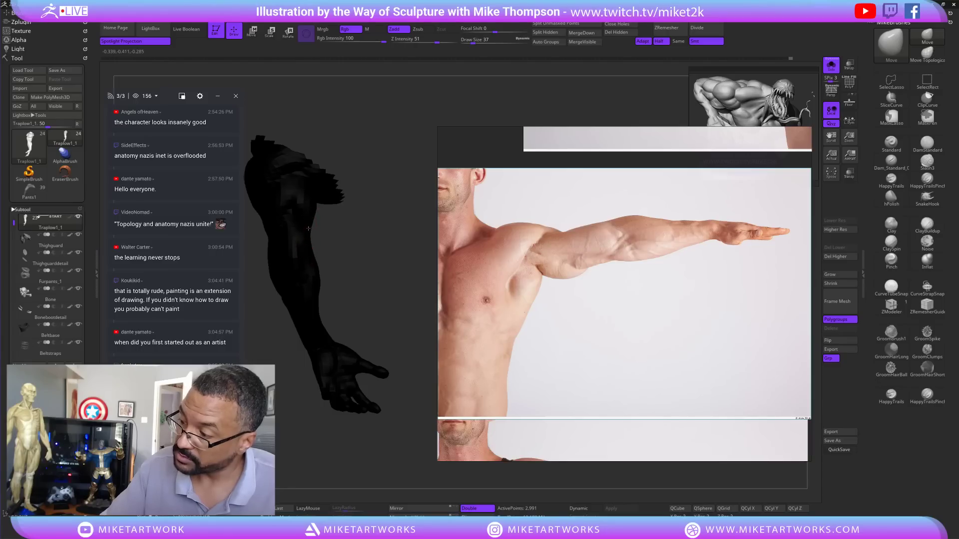
{"action": "left_click_drag", "start_coordinate": [403, 306], "coordinate": [340, 302]}
{"action": "left_click_drag", "start_coordinate": [366, 213], "coordinate": [401, 238]}
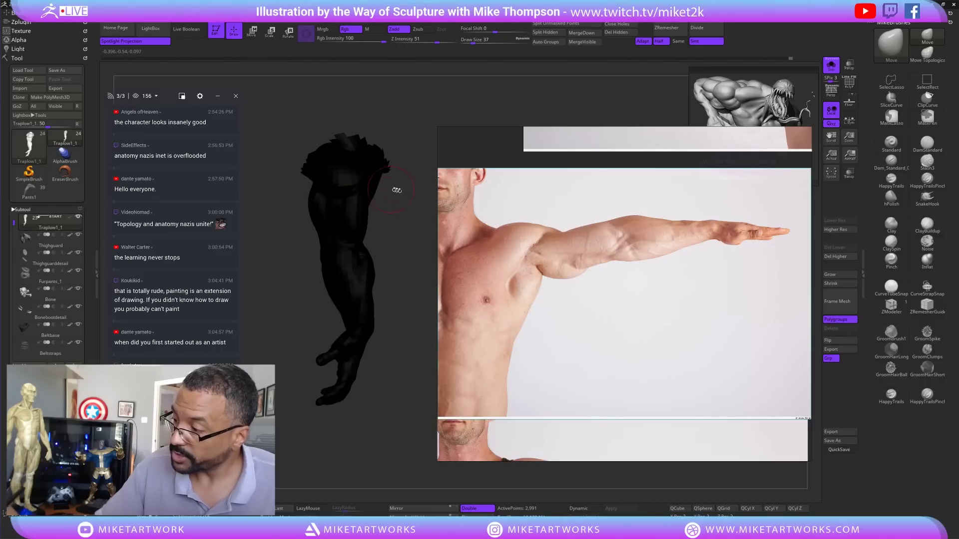
{"action": "left_click_drag", "start_coordinate": [397, 190], "coordinate": [369, 177]}
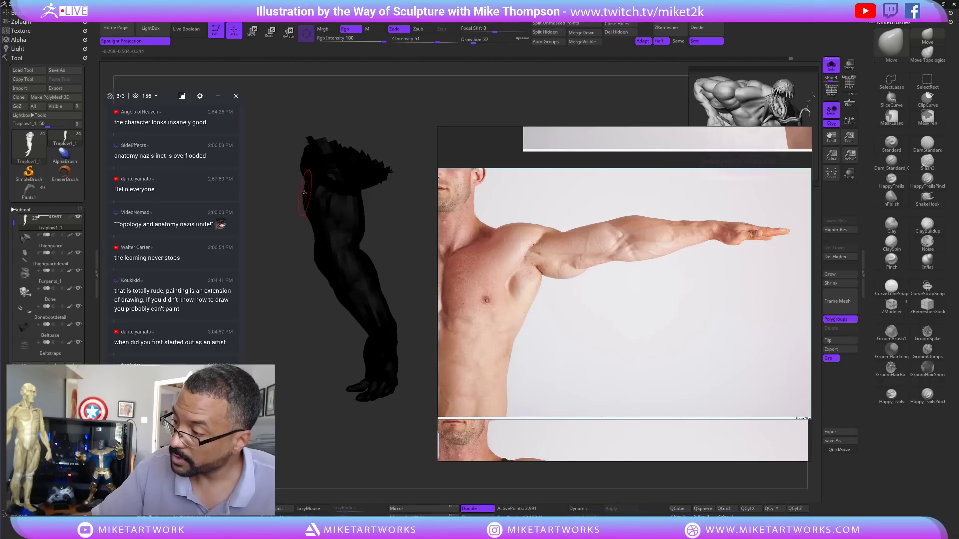
{"action": "mouse_move", "coordinate": [392, 437]}
{"action": "left_mouse_down"}
{"action": "mouse_move", "coordinate": [380, 439]}
{"action": "mouse_move", "coordinate": [406, 398]}
{"action": "mouse_move", "coordinate": [412, 414]}
{"action": "mouse_move", "coordinate": [387, 436]}
{"action": "mouse_move", "coordinate": [399, 425]}
{"action": "mouse_move", "coordinate": [400, 439]}
{"action": "left_mouse_up"}
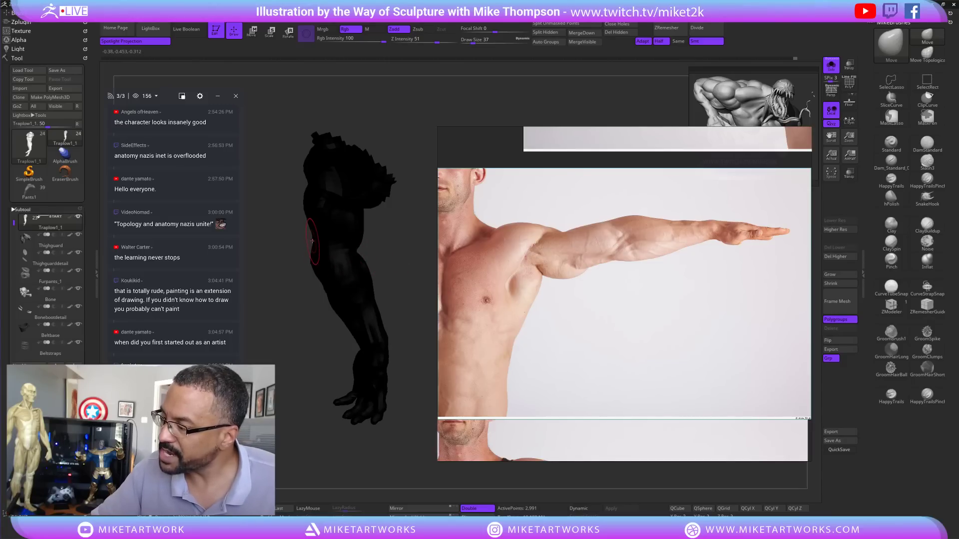
{"action": "left_click_drag", "start_coordinate": [414, 345], "coordinate": [423, 325]}
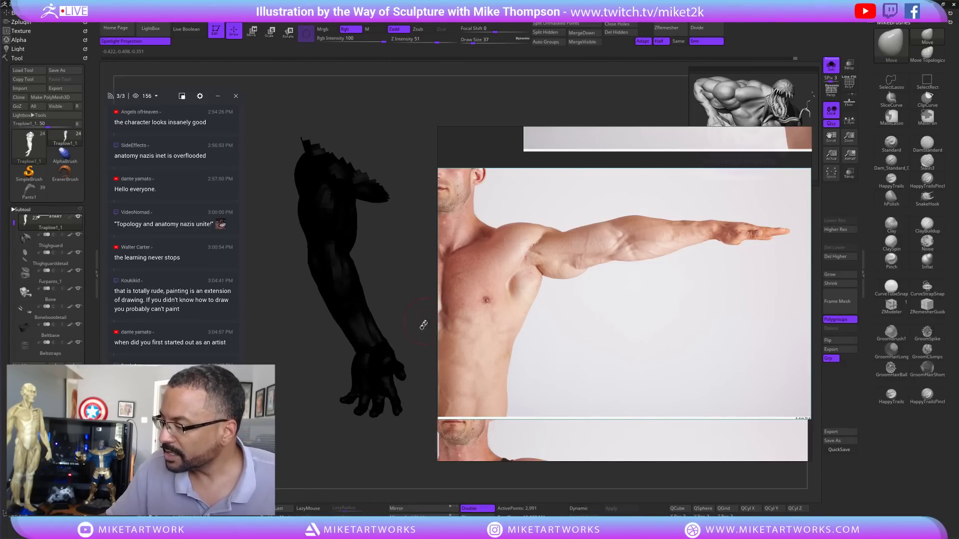
- Adjust the outline of the forearm and wrist from the palm side with the Move brush at draw size 37
{"action": "left_click_drag", "start_coordinate": [341, 462], "coordinate": [345, 284]}
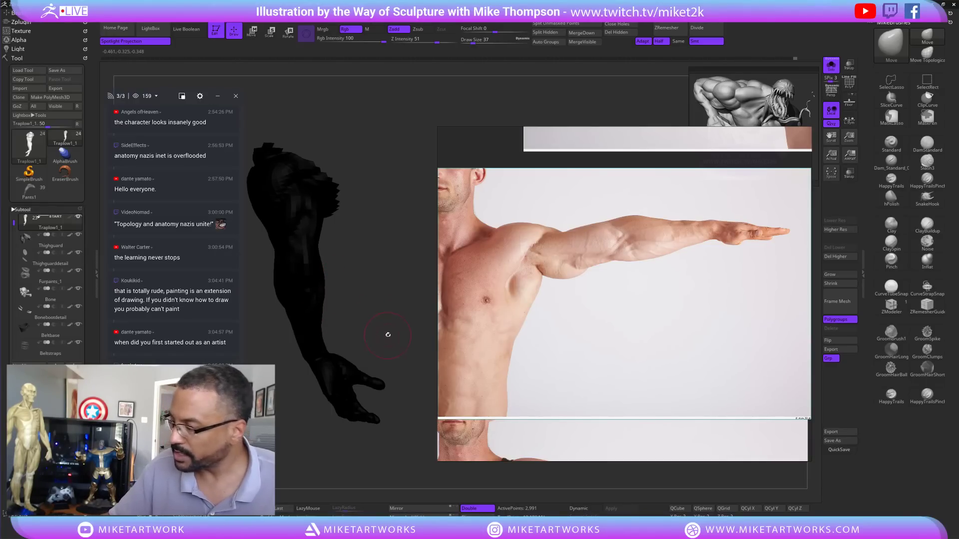
{"action": "left_click_drag", "start_coordinate": [388, 335], "coordinate": [337, 332]}
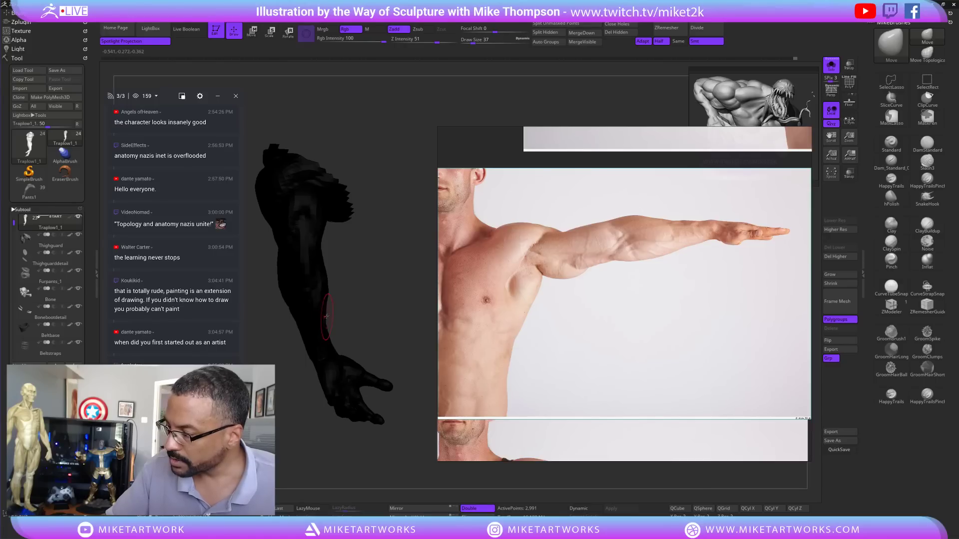
{"action": "left_click_drag", "start_coordinate": [394, 316], "coordinate": [384, 313]}
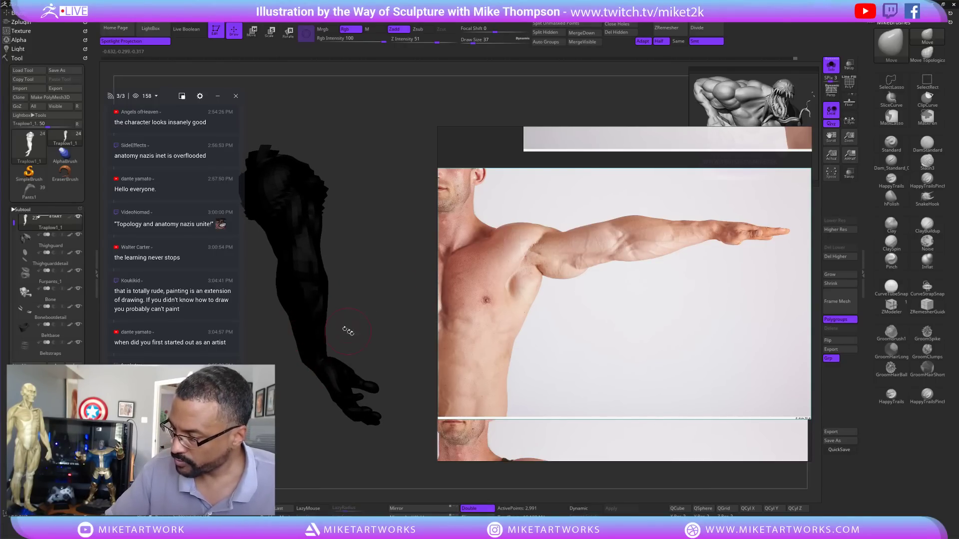
{"action": "left_click_drag", "start_coordinate": [348, 331], "coordinate": [382, 327]}
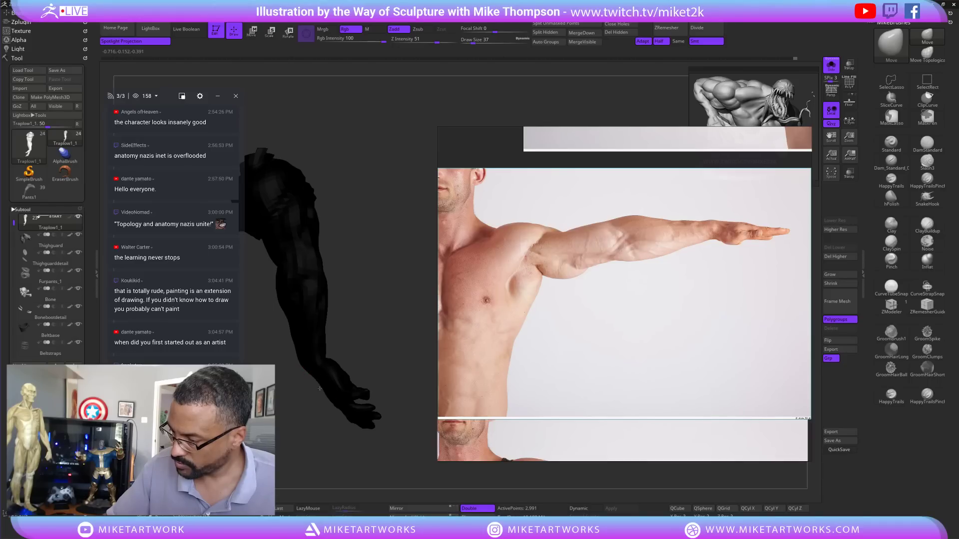
- Return the arm to light grey shading and raise it to its highest subdivision level
{"action": "mouse_move", "coordinate": [391, 312]}
{"action": "left_mouse_down"}
{"action": "mouse_move", "coordinate": [370, 317]}
{"action": "mouse_move", "coordinate": [368, 331]}
{"action": "mouse_move", "coordinate": [379, 308]}
{"action": "mouse_move", "coordinate": [393, 314]}
{"action": "mouse_move", "coordinate": [411, 303]}
{"action": "mouse_move", "coordinate": [352, 288]}
{"action": "mouse_move", "coordinate": [426, 240]}
{"action": "mouse_move", "coordinate": [375, 284]}
{"action": "mouse_move", "coordinate": [394, 272]}
{"action": "left_mouse_up"}
{"action": "key", "text": "space"}
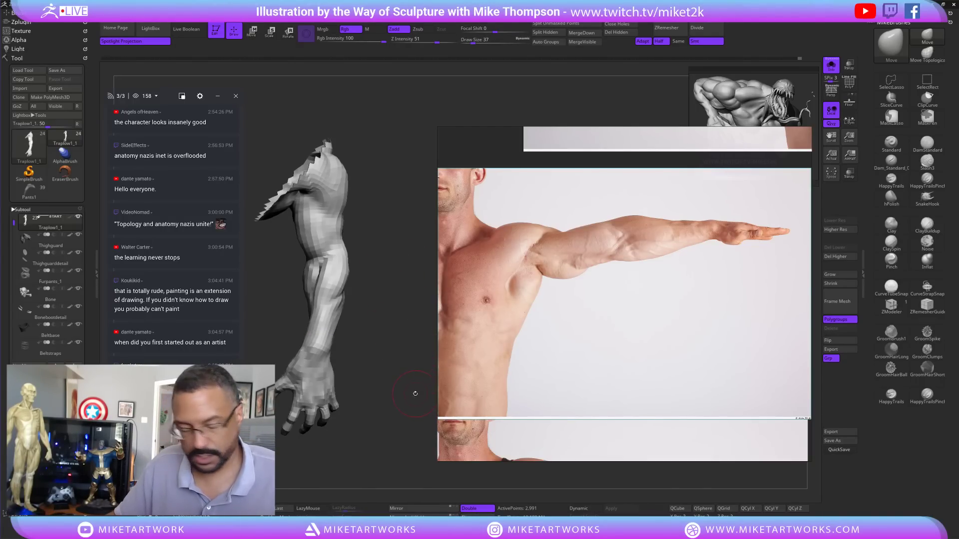
{"action": "key", "text": "d"}
{"action": "key", "text": "d"}
{"action": "key", "text": "d"}
{"action": "key", "text": "d"}
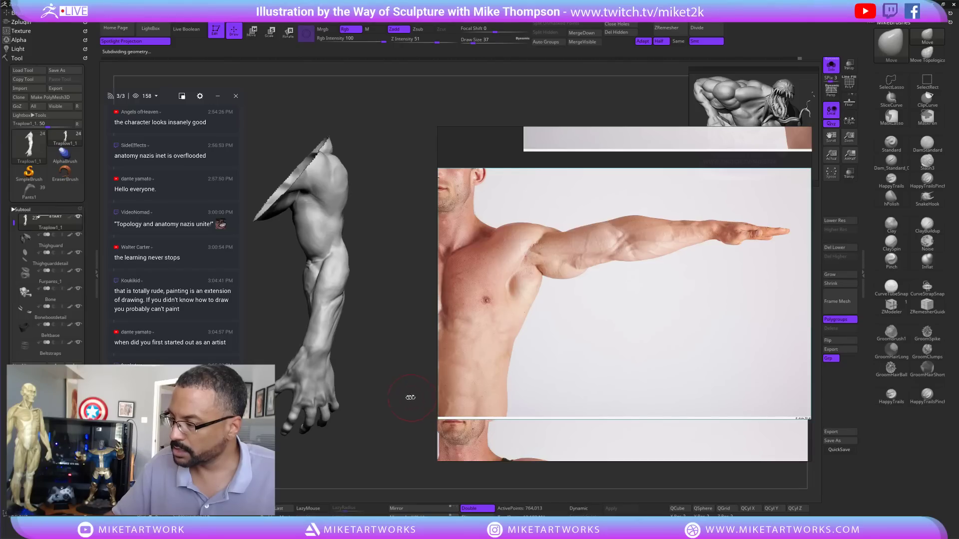
- Switch to ClaySpin at draw size 23 and lower the arm to the 11,975-point subdivision level
{"action": "mouse_move", "coordinate": [394, 367]}
{"action": "left_mouse_down"}
{"action": "mouse_move", "coordinate": [380, 382]}
{"action": "mouse_move", "coordinate": [401, 407]}
{"action": "mouse_move", "coordinate": [404, 349]}
{"action": "mouse_move", "coordinate": [381, 360]}
{"action": "mouse_move", "coordinate": [377, 348]}
{"action": "left_mouse_up"}
{"action": "key", "text": "s"}
{"action": "left_click", "coordinate": [390, 358]}
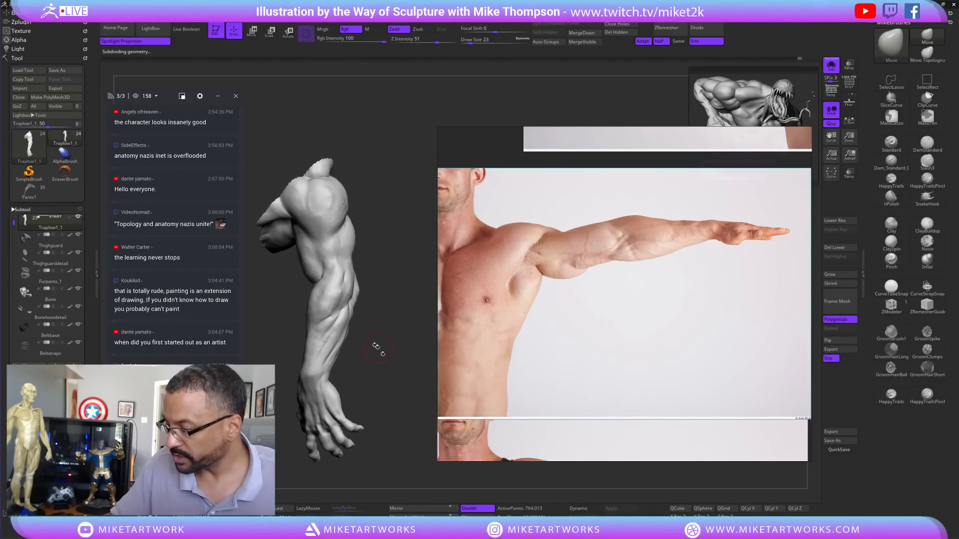
{"action": "left_click_drag", "start_coordinate": [397, 406], "coordinate": [383, 386]}
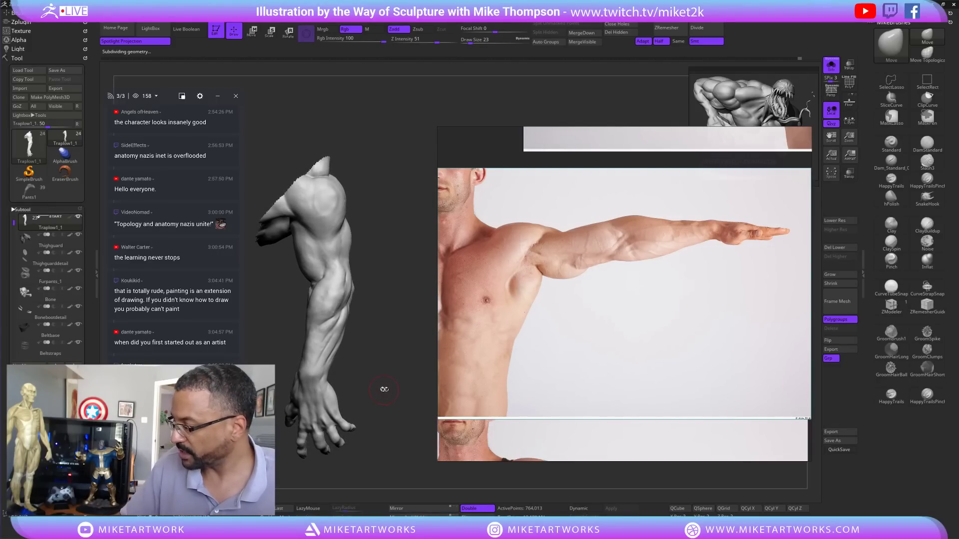
{"action": "left_click", "coordinate": [892, 243]}
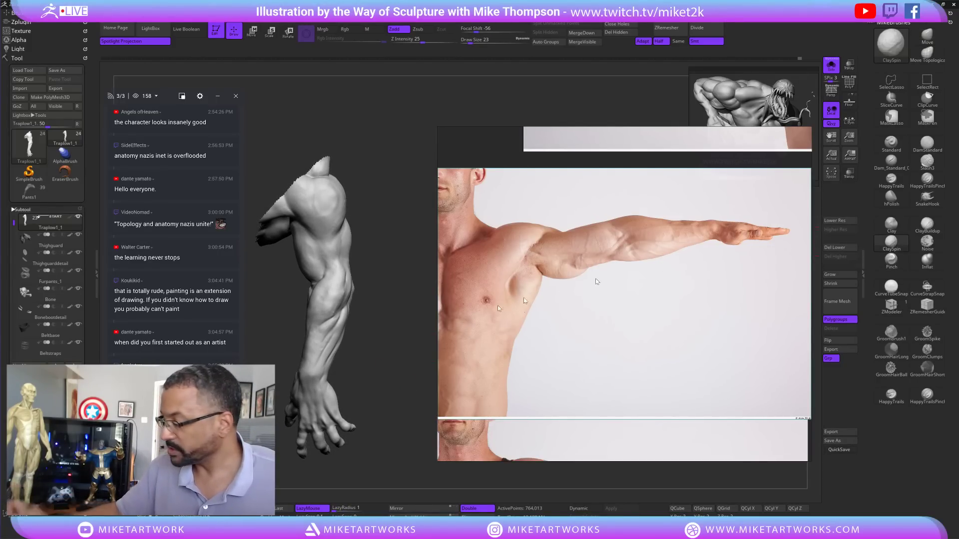
{"action": "key", "text": "shift"}
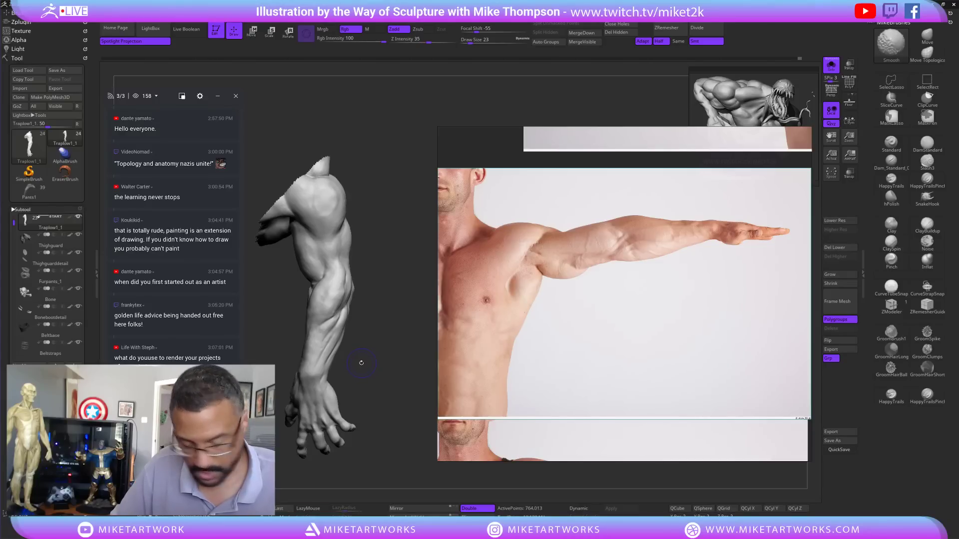
{"action": "key", "text": "shift+d"}
{"action": "key", "text": "shift+d"}
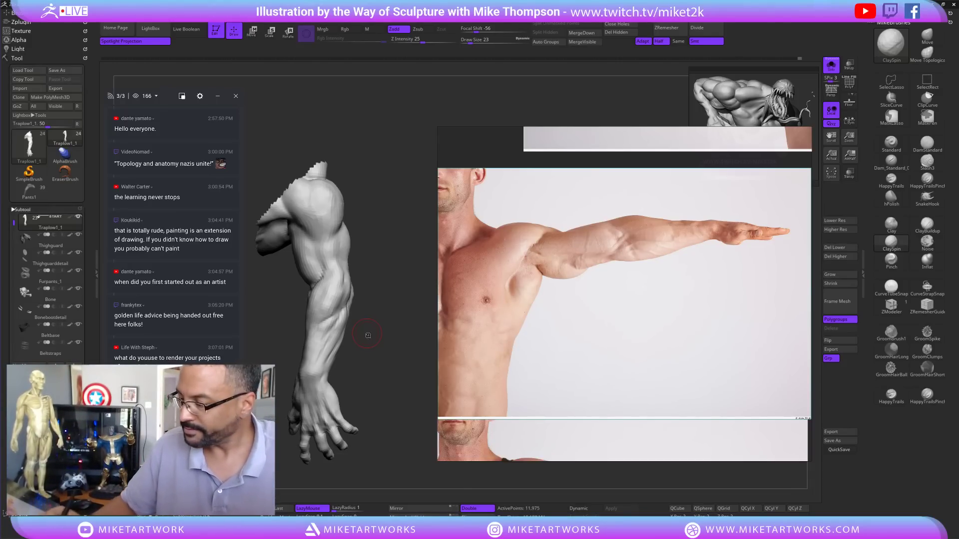
- Adjust the outline of the elbow and upper forearm with the Move brush at draw size 23
{"action": "mouse_move", "coordinate": [376, 347]}
{"action": "left_mouse_down"}
{"action": "mouse_move", "coordinate": [368, 378]}
{"action": "mouse_move", "coordinate": [368, 362]}
{"action": "left_mouse_up"}
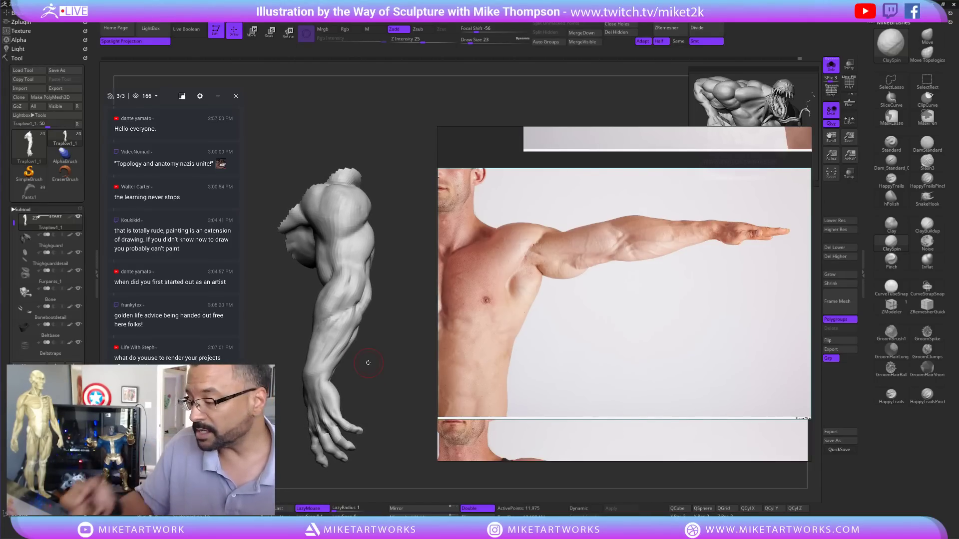
{"action": "left_click_drag", "start_coordinate": [404, 402], "coordinate": [375, 357]}
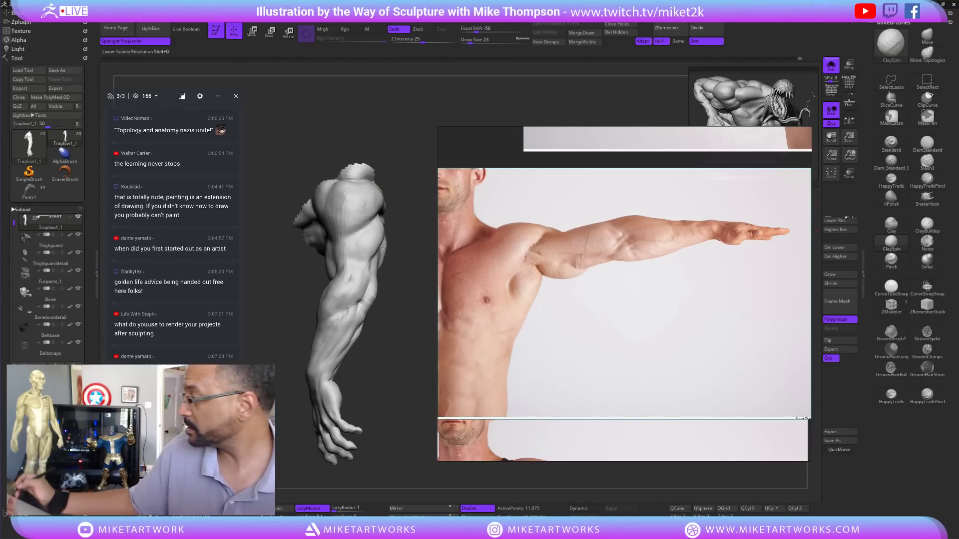
{"action": "left_click", "coordinate": [927, 39]}
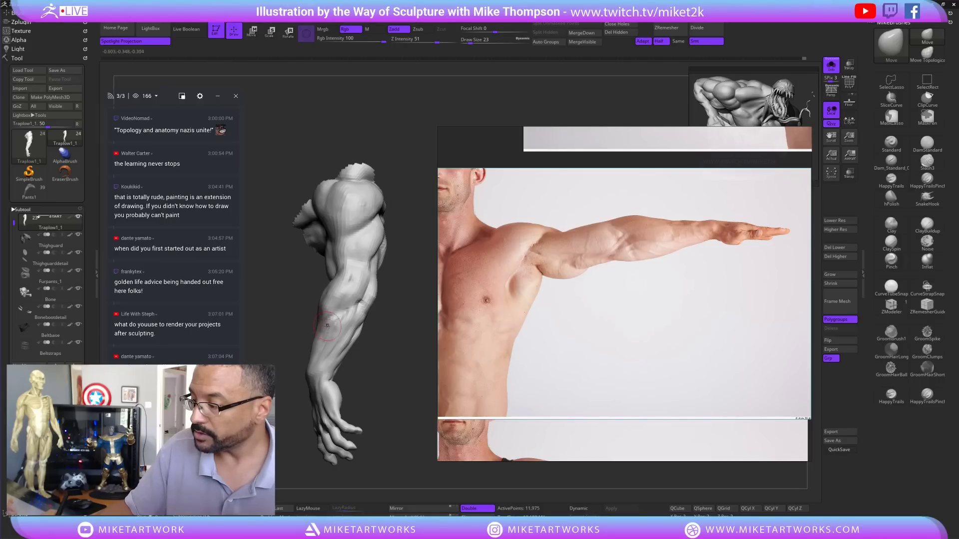
{"action": "left_click_drag", "start_coordinate": [384, 356], "coordinate": [397, 316]}
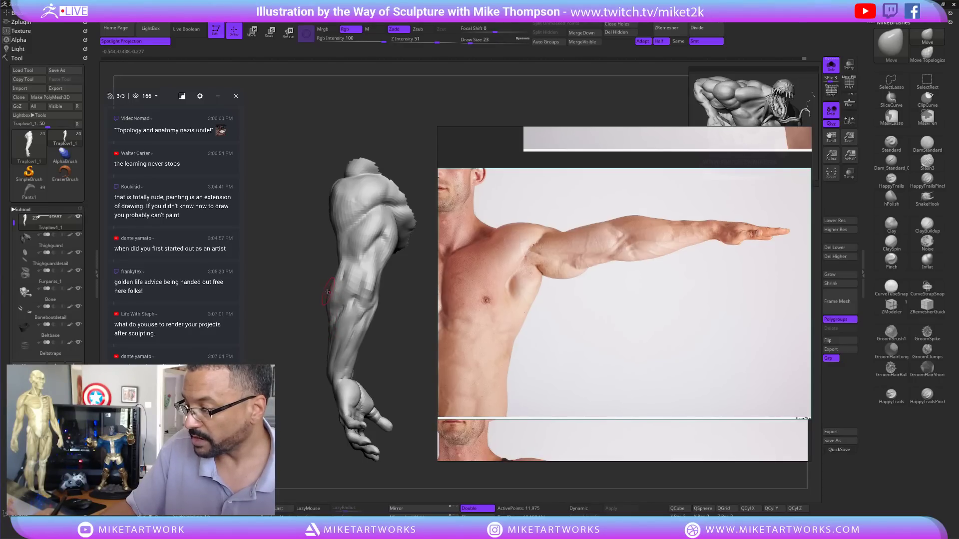
{"action": "left_click_drag", "start_coordinate": [390, 334], "coordinate": [394, 326]}
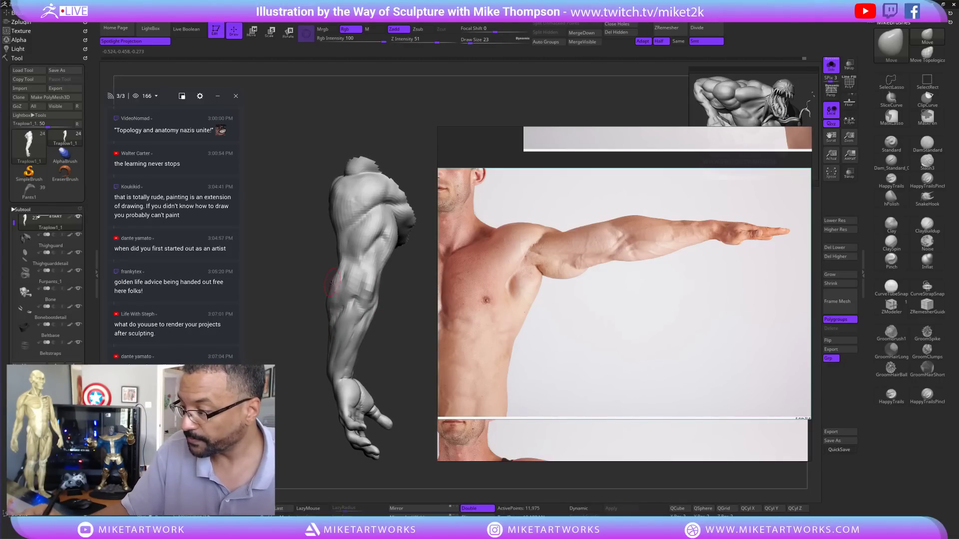
{"action": "left_click_drag", "start_coordinate": [332, 283], "coordinate": [326, 290]}
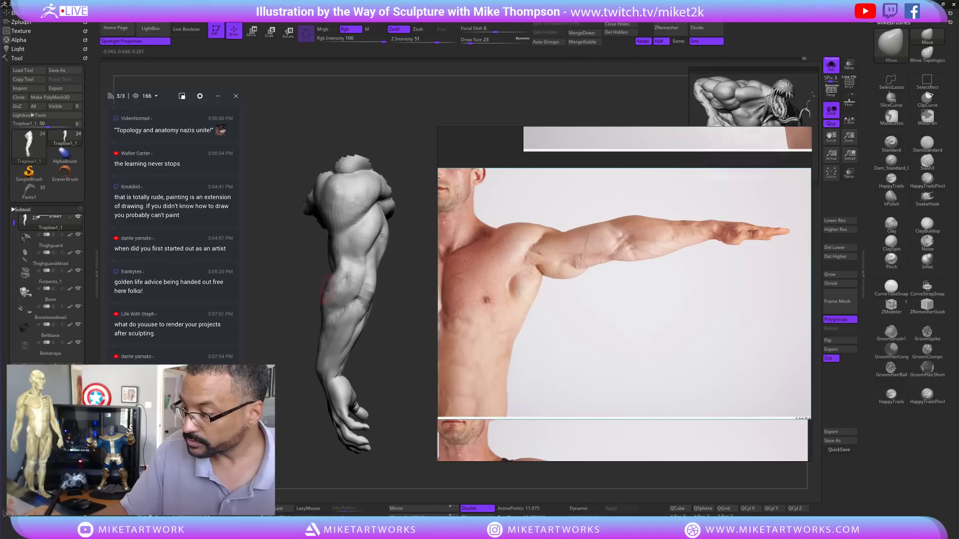
{"action": "left_click_drag", "start_coordinate": [396, 396], "coordinate": [392, 391]}
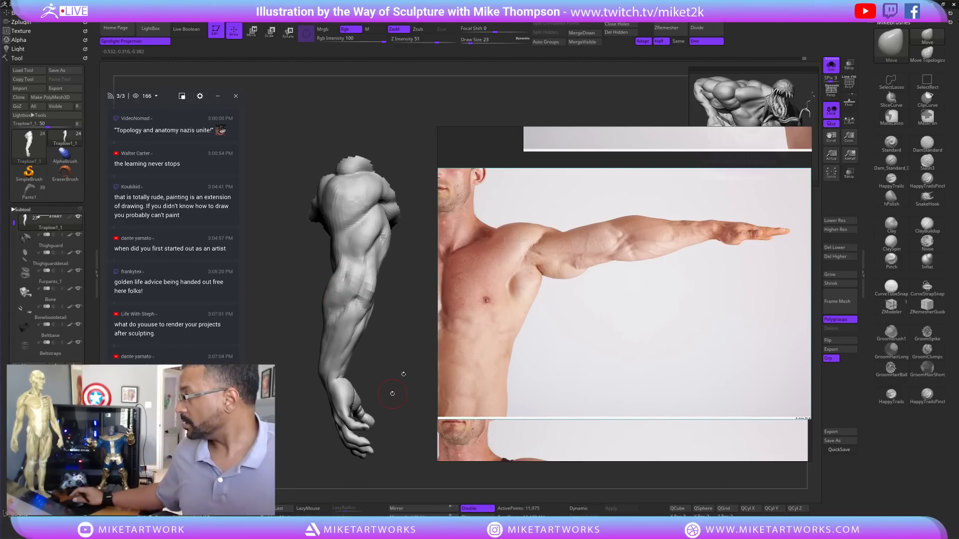
- Clear the windows covering the desktop, move the arm reference board farther away from the sculpt, and return to ZBrush
{"action": "left_click", "coordinate": [933, 5]}
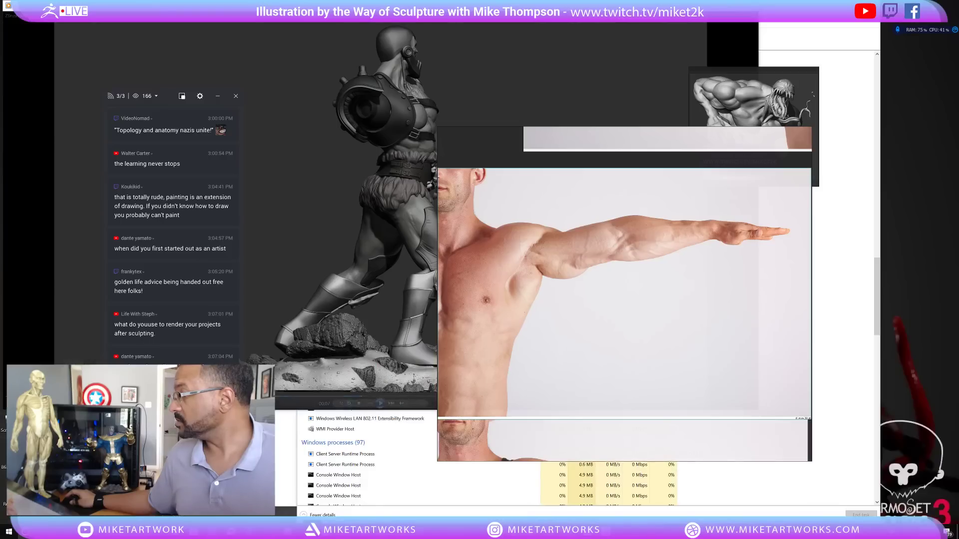
{"action": "left_click", "coordinate": [747, 5]}
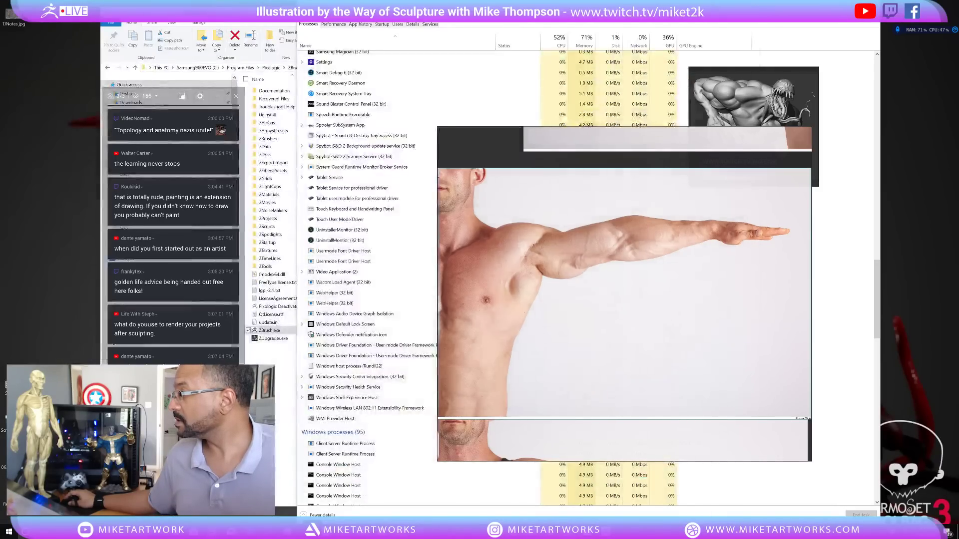
{"action": "left_click", "coordinate": [869, 6]}
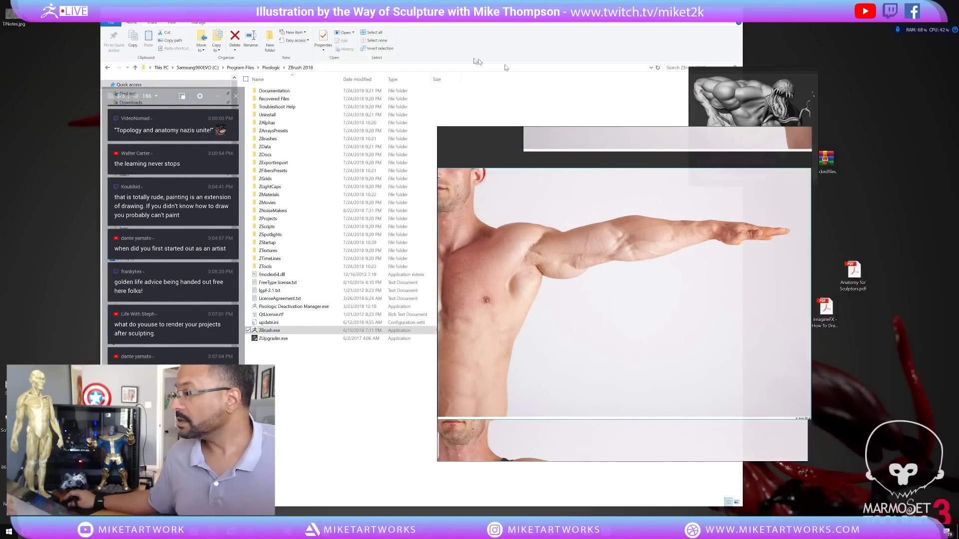
{"action": "left_click", "coordinate": [731, 10]}
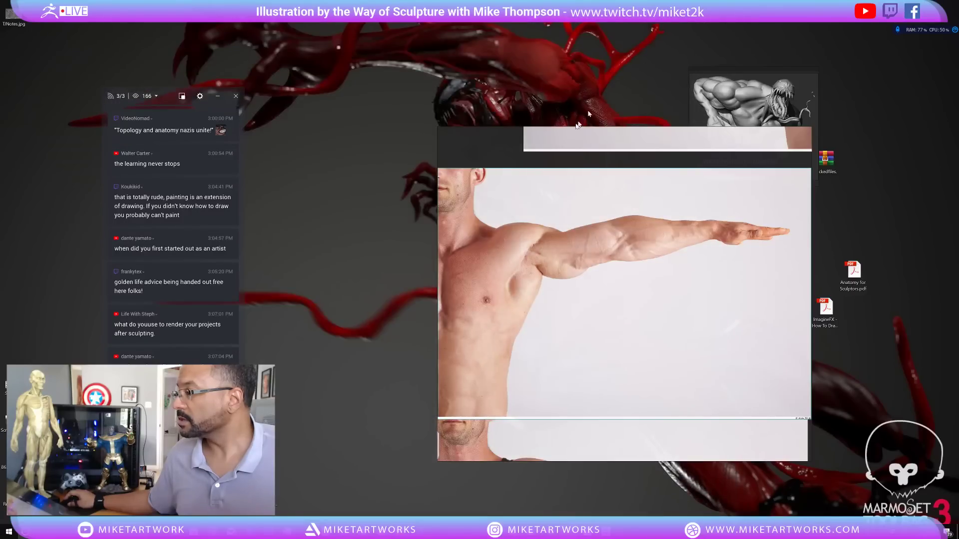
{"action": "right_click_drag", "start_coordinate": [449, 152], "coordinate": [506, 208]}
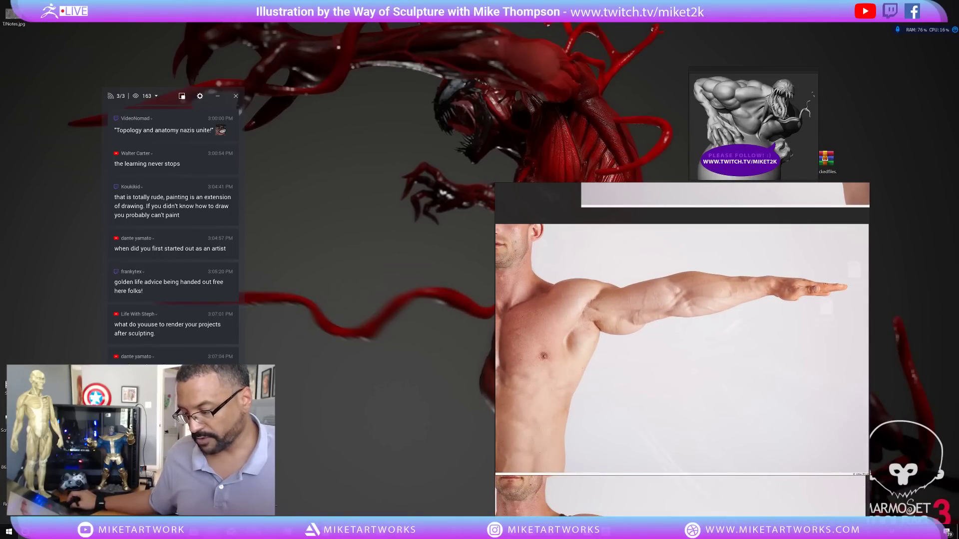
{"action": "mouse_move", "coordinate": [268, 531]}
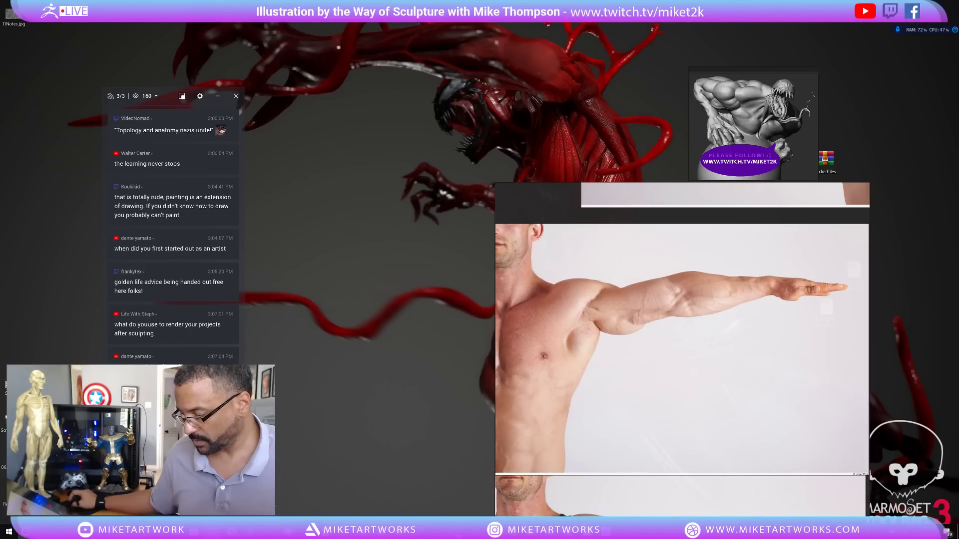
{"action": "mouse_move", "coordinate": [549, 531]}
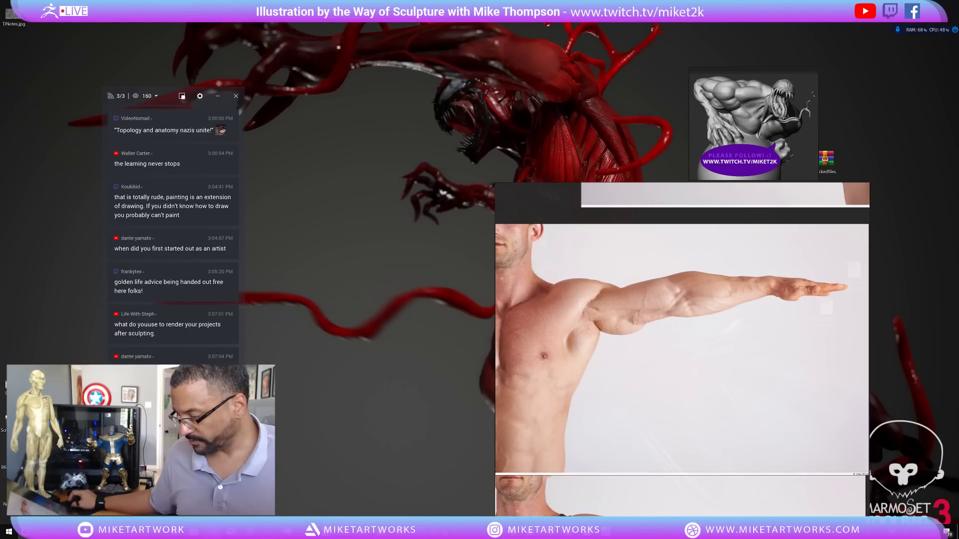
{"action": "left_click", "coordinate": [605, 532]}
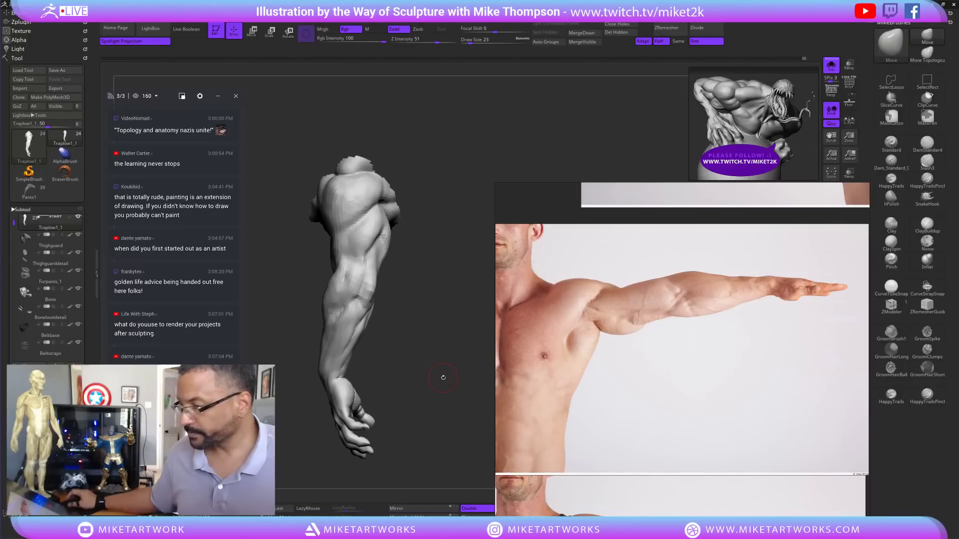
- Smooth and reshape the forearm between elbow and wrist with the Move brush at draw size 23
{"action": "left_click_drag", "start_coordinate": [438, 317], "coordinate": [410, 318]}
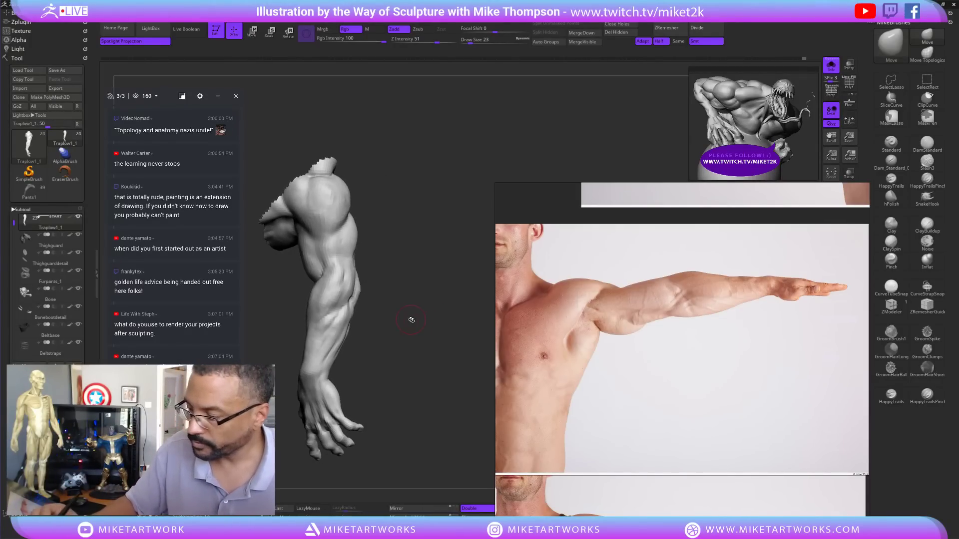
{"action": "key", "text": "shift"}
{"action": "mouse_move", "coordinate": [322, 360]}
{"action": "left_mouse_down", "text": "shift"}
{"action": "mouse_move", "coordinate": [328, 344]}
{"action": "mouse_move", "coordinate": [325, 363]}
{"action": "left_mouse_up", "text": "shift"}
{"action": "mouse_move", "coordinate": [390, 349]}
{"action": "left_mouse_down"}
{"action": "mouse_move", "coordinate": [369, 360]}
{"action": "mouse_move", "coordinate": [342, 352]}
{"action": "mouse_move", "coordinate": [386, 366]}
{"action": "mouse_move", "coordinate": [424, 336]}
{"action": "left_mouse_up"}
{"action": "key", "text": "shift"}
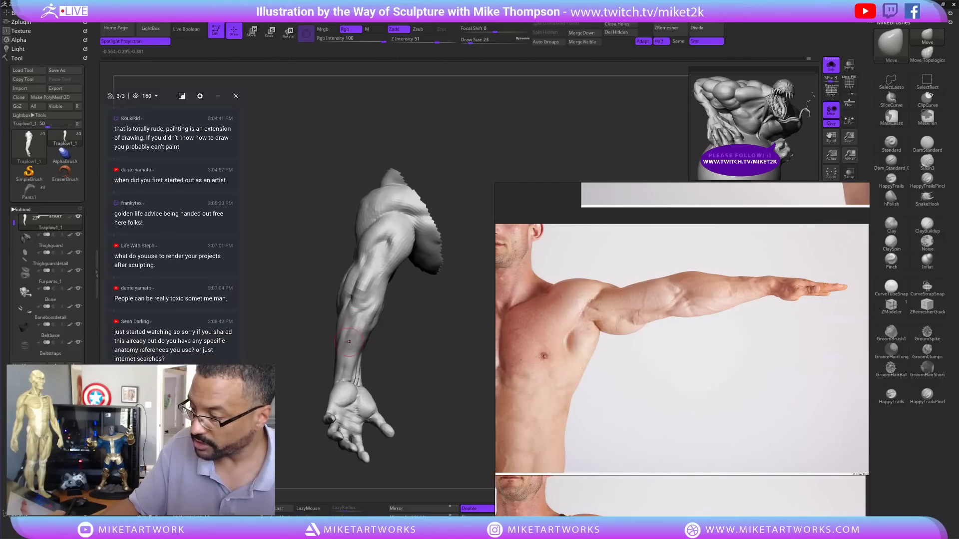
{"action": "left_click_drag", "start_coordinate": [392, 354], "coordinate": [348, 360]}
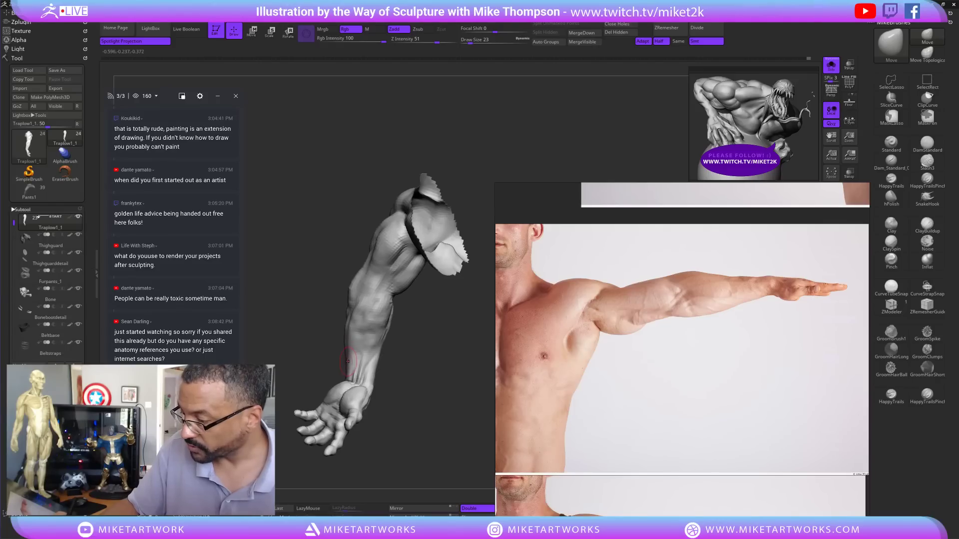
{"action": "left_click_drag", "start_coordinate": [405, 325], "coordinate": [402, 298]}
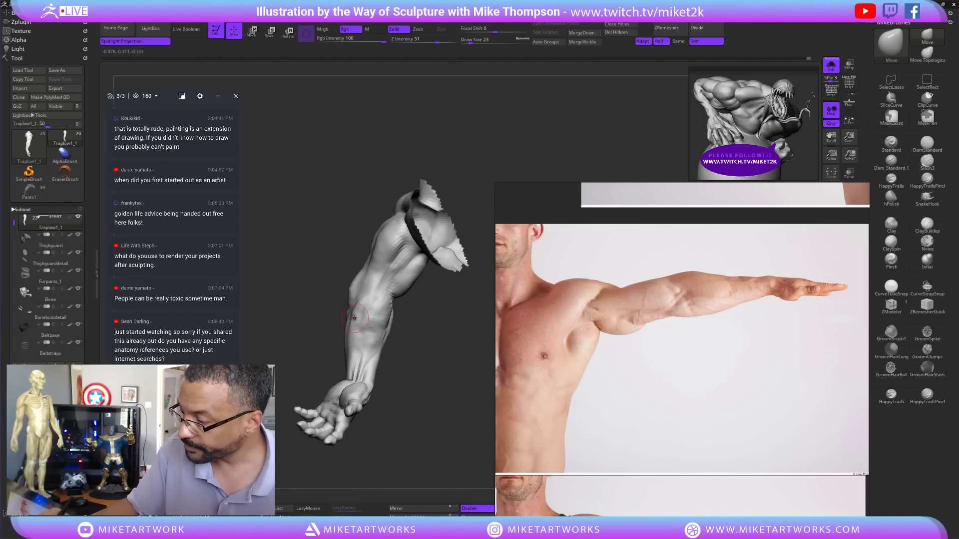
- Reduce the Move brush to draw size 19 and refine the forearm contours below the elbow
{"action": "mouse_move", "coordinate": [412, 322]}
{"action": "left_mouse_down"}
{"action": "mouse_move", "coordinate": [372, 316]}
{"action": "mouse_move", "coordinate": [395, 311]}
{"action": "mouse_move", "coordinate": [374, 320]}
{"action": "mouse_move", "coordinate": [342, 313]}
{"action": "mouse_move", "coordinate": [413, 325]}
{"action": "mouse_move", "coordinate": [367, 315]}
{"action": "mouse_move", "coordinate": [336, 326]}
{"action": "mouse_move", "coordinate": [333, 352]}
{"action": "left_mouse_up"}
{"action": "key", "text": "shift"}
{"action": "key", "text": "s"}
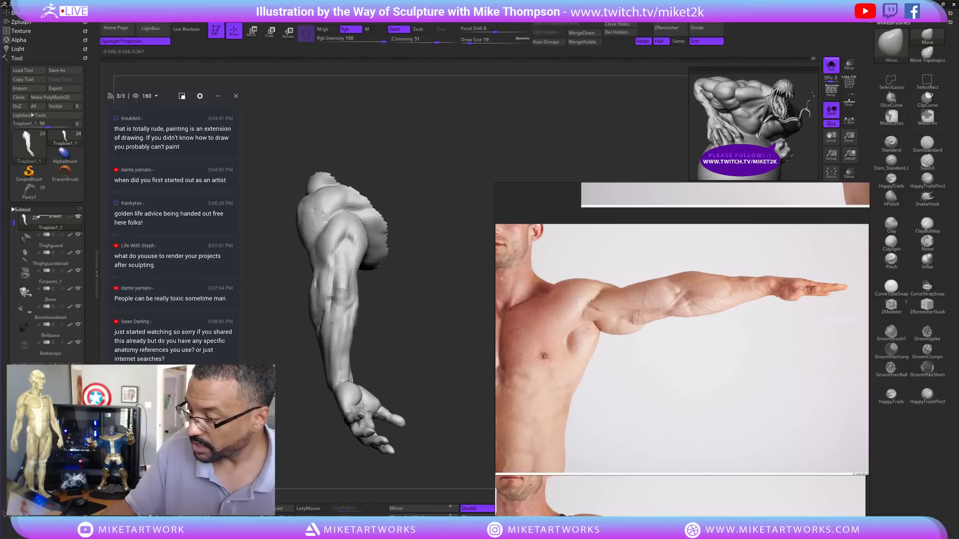
{"action": "left_click_drag", "start_coordinate": [329, 327], "coordinate": [333, 330]}
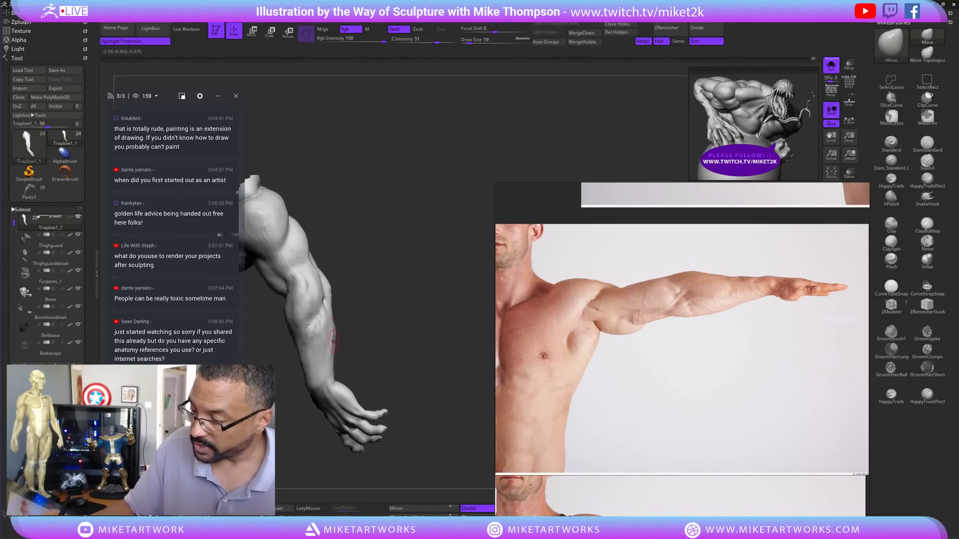
{"action": "mouse_move", "coordinate": [359, 318]}
{"action": "left_mouse_down"}
{"action": "mouse_move", "coordinate": [334, 339]}
{"action": "mouse_move", "coordinate": [374, 303]}
{"action": "mouse_move", "coordinate": [368, 312]}
{"action": "mouse_move", "coordinate": [415, 291]}
{"action": "mouse_move", "coordinate": [393, 296]}
{"action": "mouse_move", "coordinate": [383, 358]}
{"action": "left_mouse_up"}
{"action": "key", "text": "shift"}
{"action": "left_click_drag", "start_coordinate": [421, 304], "coordinate": [386, 331]}
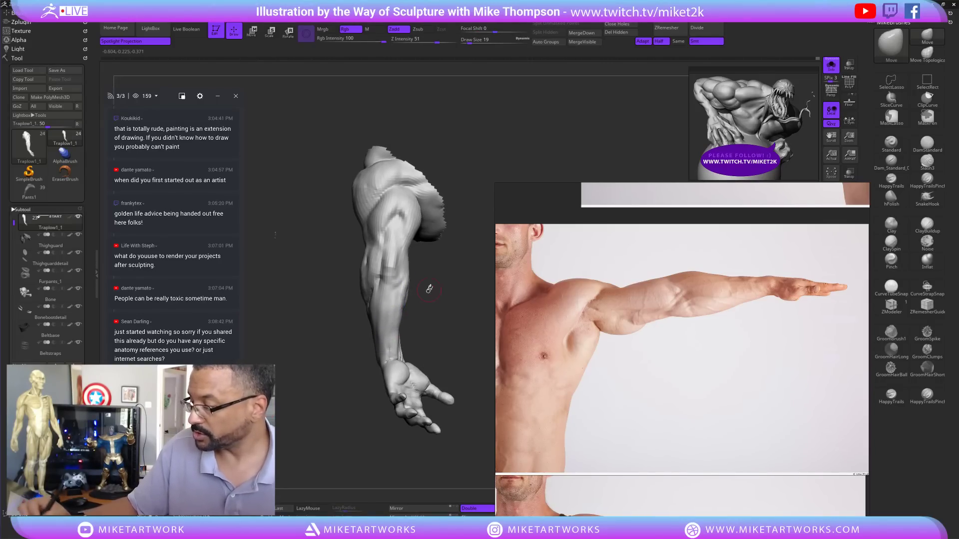
{"action": "mouse_move", "coordinate": [428, 286]}
{"action": "left_mouse_down"}
{"action": "mouse_move", "coordinate": [414, 294]}
{"action": "mouse_move", "coordinate": [437, 299]}
{"action": "mouse_move", "coordinate": [421, 347]}
{"action": "mouse_move", "coordinate": [426, 331]}
{"action": "mouse_move", "coordinate": [439, 339]}
{"action": "left_mouse_up"}
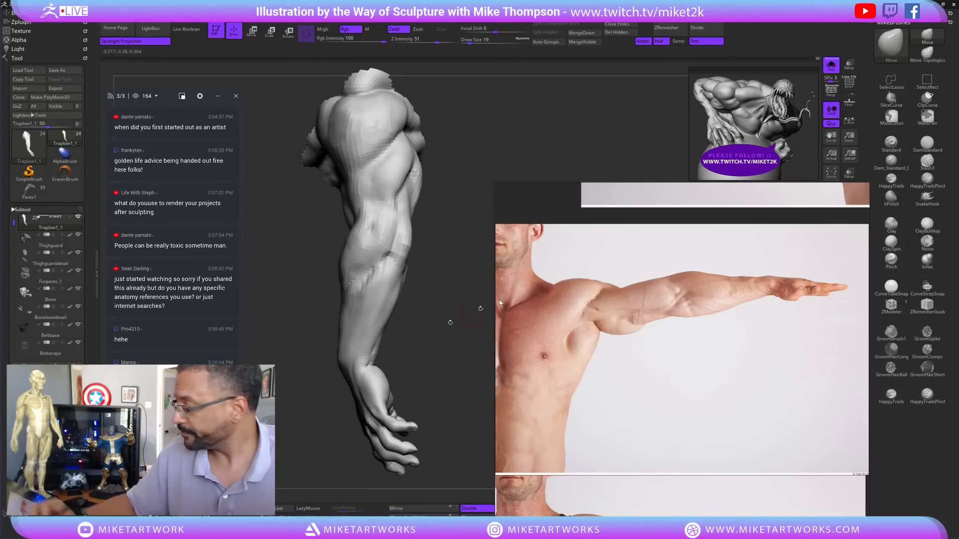
- Switch to the DamStandard brush and zoom the reference board out to show the neighbouring arm and back photos
{"action": "left_click", "coordinate": [927, 143]}
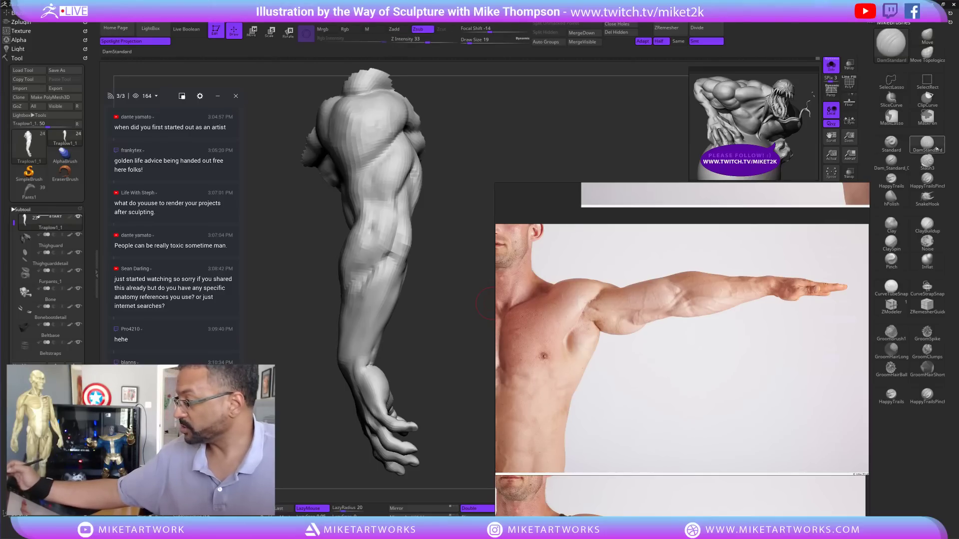
{"action": "left_click_drag", "start_coordinate": [409, 337], "coordinate": [411, 345]}
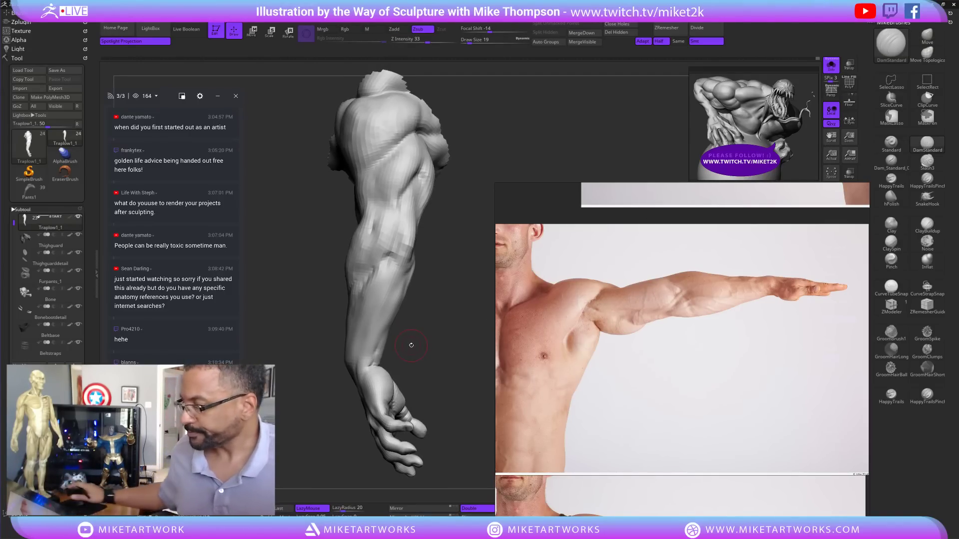
{"action": "scroll", "coordinate": [623, 390], "scroll_direction": "down", "scroll_amount": 3}
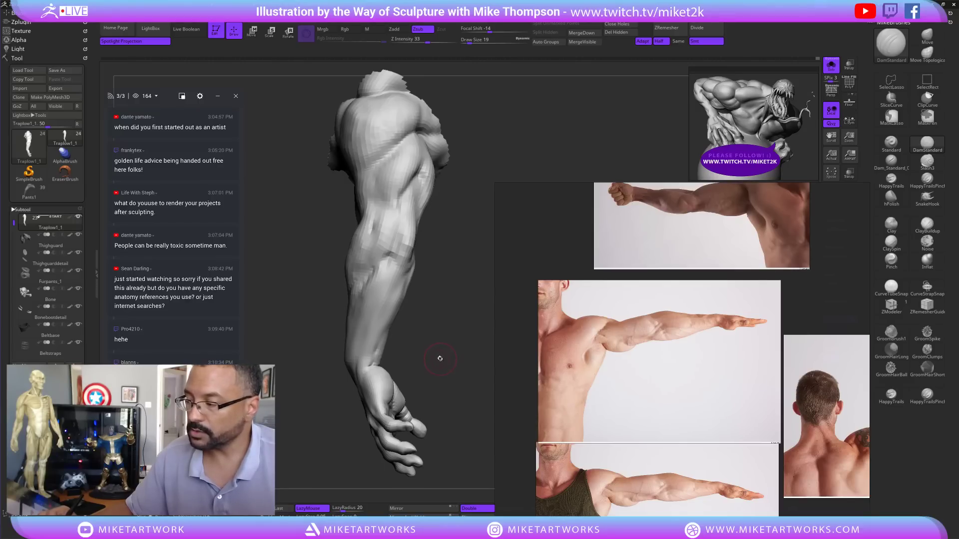
{"action": "mouse_move", "coordinate": [438, 361]}
{"action": "left_mouse_down"}
{"action": "mouse_move", "coordinate": [446, 358]}
{"action": "mouse_move", "coordinate": [432, 373]}
{"action": "mouse_move", "coordinate": [441, 357]}
{"action": "mouse_move", "coordinate": [430, 305]}
{"action": "left_mouse_up"}
- Switch back to the Move brush at draw size 19 and reshape the elbow and adjoining forearm muscles
{"action": "left_click", "coordinate": [927, 37]}
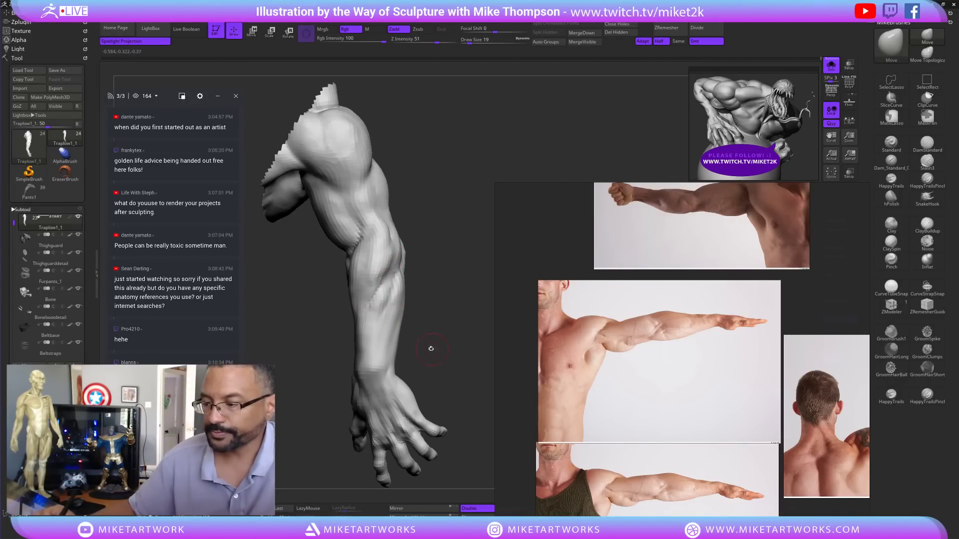
{"action": "left_click_drag", "start_coordinate": [429, 345], "coordinate": [450, 320]}
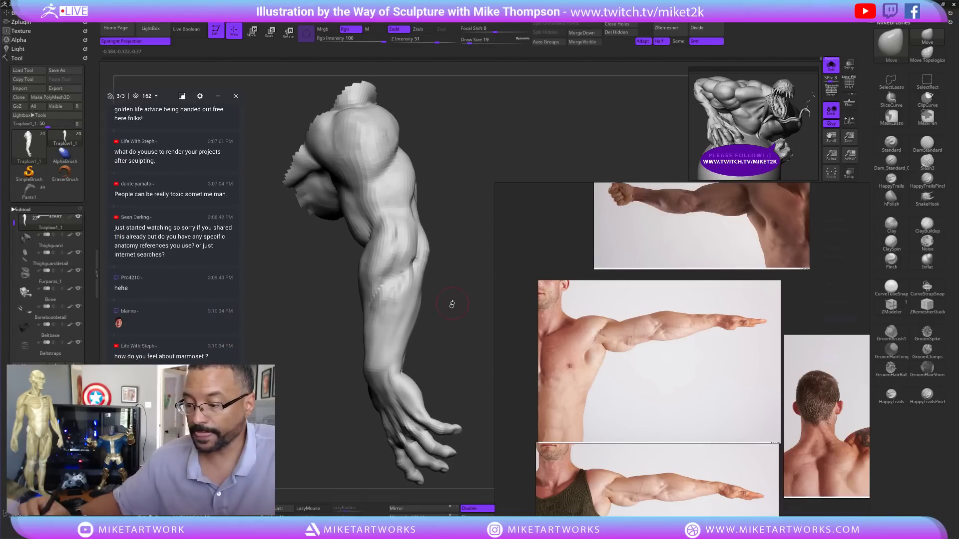
{"action": "left_click_drag", "start_coordinate": [452, 274], "coordinate": [388, 273]}
{"action": "mouse_move", "coordinate": [472, 224]}
{"action": "left_mouse_down"}
{"action": "mouse_move", "coordinate": [445, 240]}
{"action": "mouse_move", "coordinate": [395, 242]}
{"action": "left_mouse_up"}
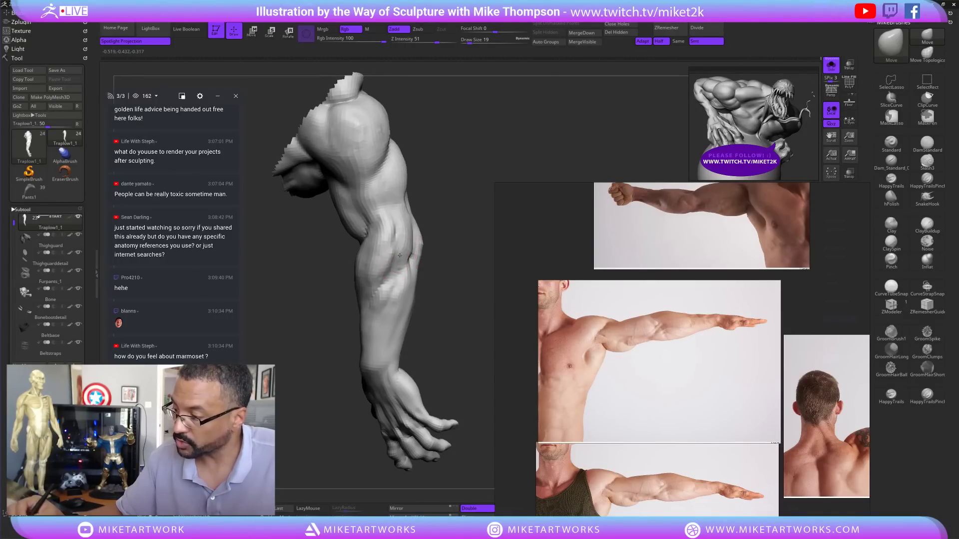
{"action": "mouse_move", "coordinate": [456, 227]}
{"action": "left_mouse_down"}
{"action": "mouse_move", "coordinate": [454, 208]}
{"action": "mouse_move", "coordinate": [472, 209]}
{"action": "mouse_move", "coordinate": [450, 226]}
{"action": "left_mouse_up"}
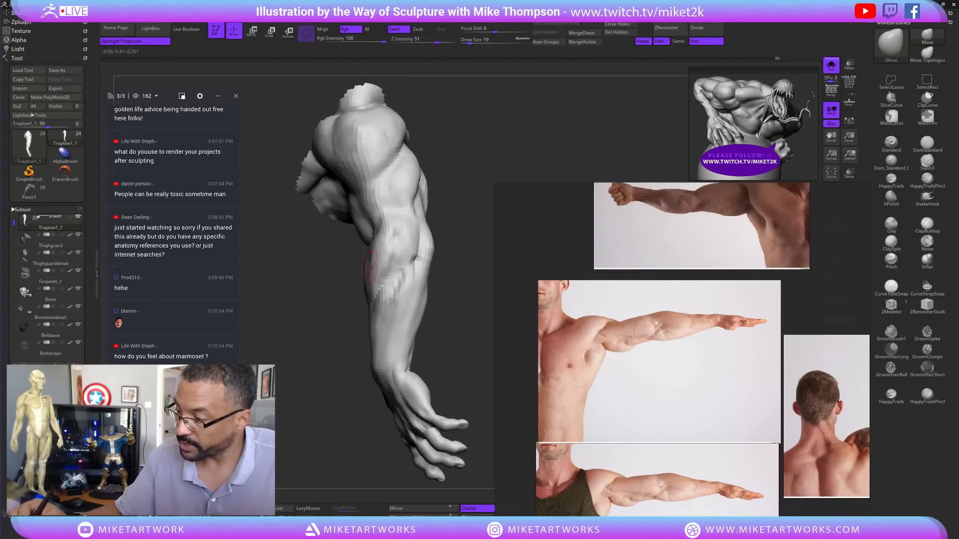
- Refine the forearm's outline from the back-of-hand side with the Move brush at draw size 19
{"action": "left_click_drag", "start_coordinate": [454, 213], "coordinate": [400, 262]}
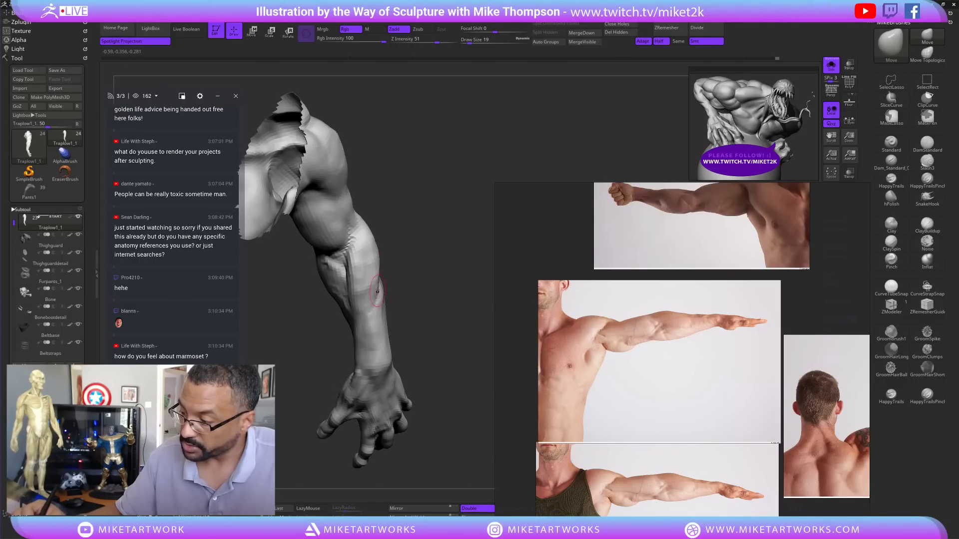
{"action": "left_click_drag", "start_coordinate": [448, 242], "coordinate": [441, 246]}
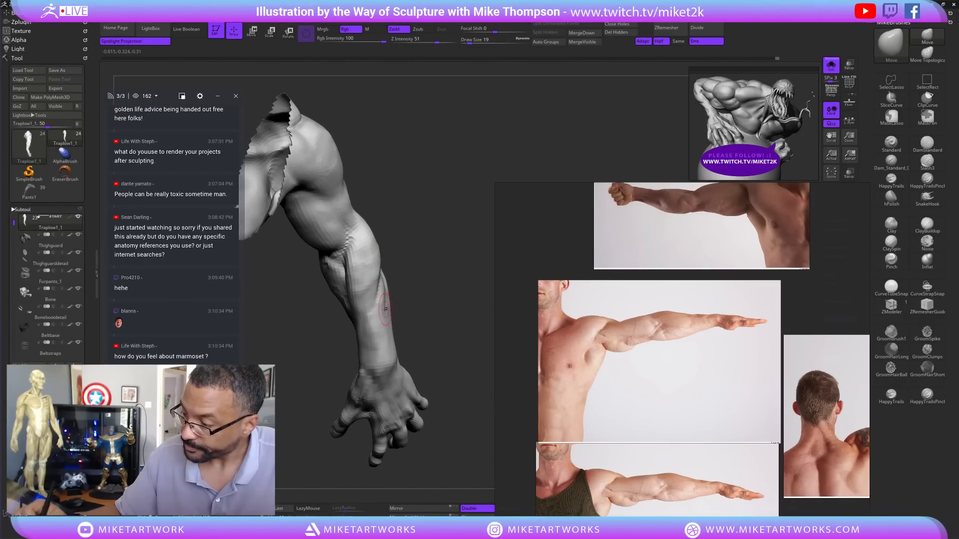
{"action": "mouse_move", "coordinate": [440, 263]}
{"action": "left_mouse_down"}
{"action": "mouse_move", "coordinate": [472, 230]}
{"action": "mouse_move", "coordinate": [379, 295]}
{"action": "mouse_move", "coordinate": [430, 251]}
{"action": "left_mouse_up"}
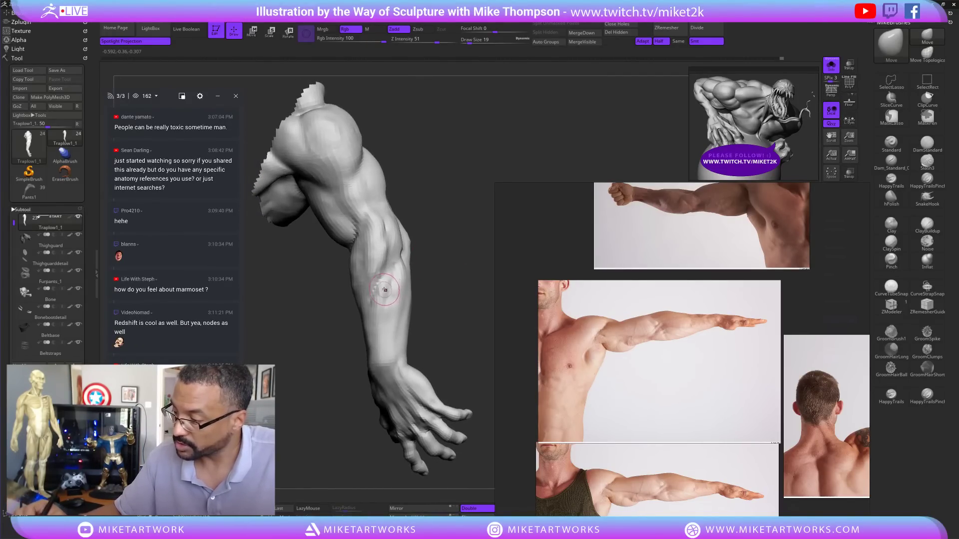
{"action": "left_click_drag", "start_coordinate": [376, 305], "coordinate": [453, 233]}
{"action": "mouse_move", "coordinate": [419, 272]}
{"action": "left_mouse_down"}
{"action": "mouse_move", "coordinate": [460, 241]}
{"action": "mouse_move", "coordinate": [444, 256]}
{"action": "left_mouse_up"}
{"action": "left_click_drag", "start_coordinate": [439, 358], "coordinate": [460, 360]}
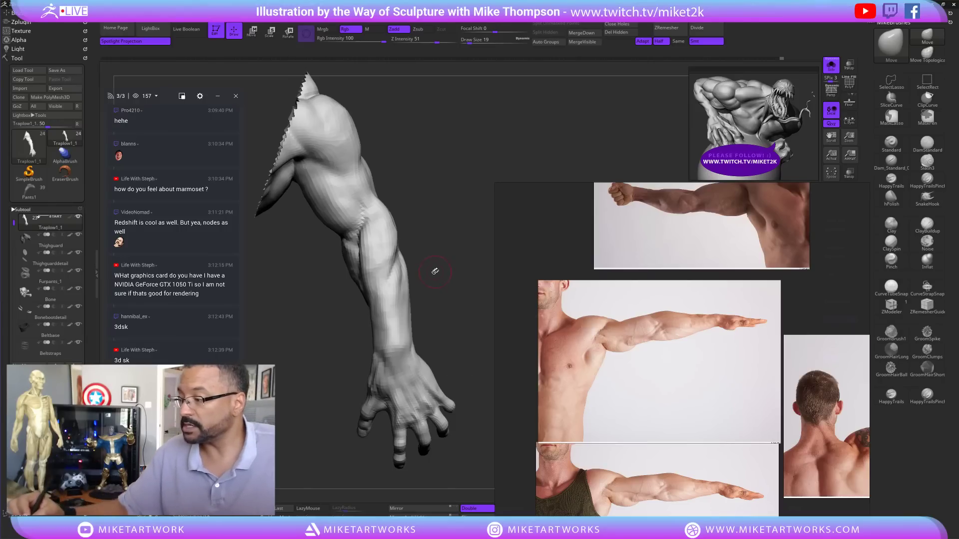
{"action": "left_click_drag", "start_coordinate": [435, 271], "coordinate": [459, 256]}
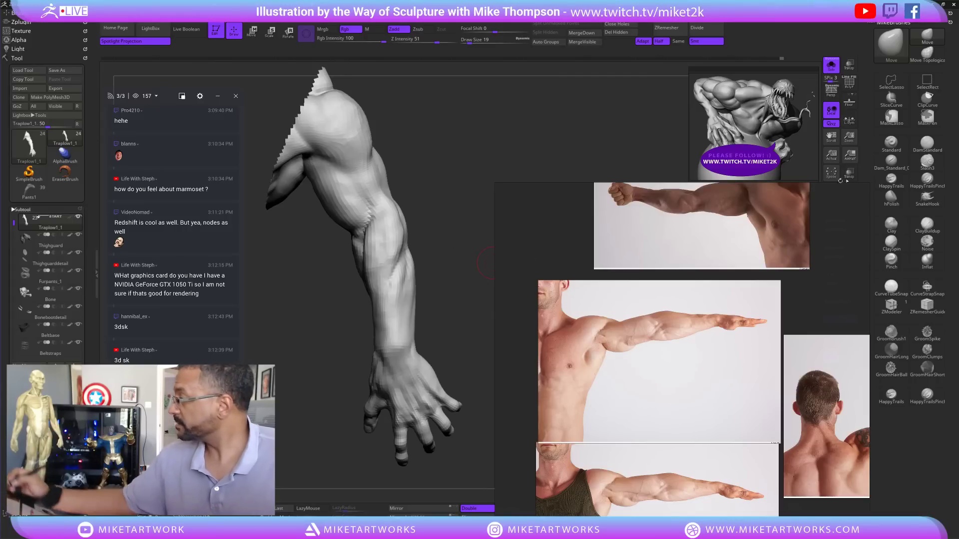
- Switch to the DamStandard brush at draw size 19 and smooth the forearm surface between the wrist and the elbow
{"action": "left_click", "coordinate": [930, 144]}
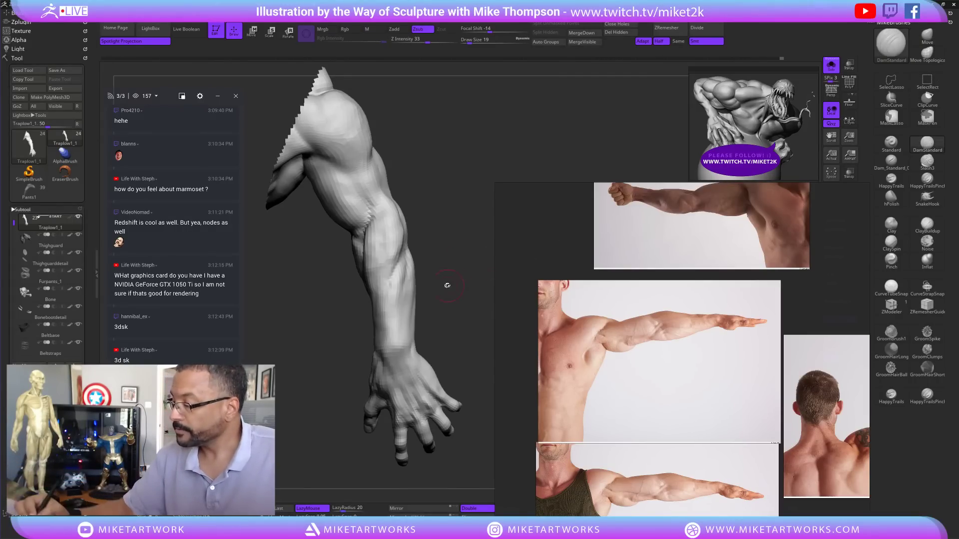
{"action": "left_click_drag", "start_coordinate": [447, 286], "coordinate": [392, 342]}
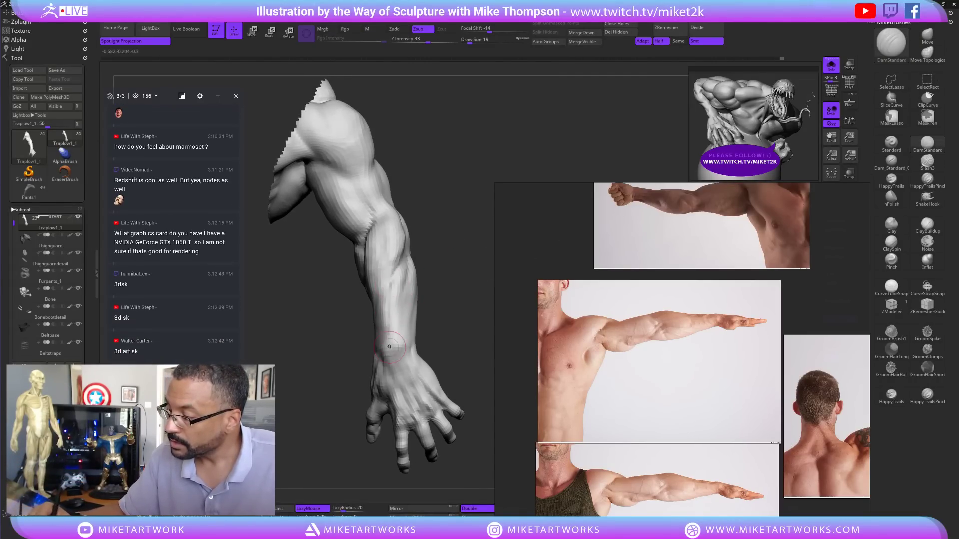
{"action": "left_click_drag", "start_coordinate": [452, 262], "coordinate": [439, 264]}
{"action": "left_click_drag", "start_coordinate": [392, 327], "coordinate": [389, 289], "text": "shift"}
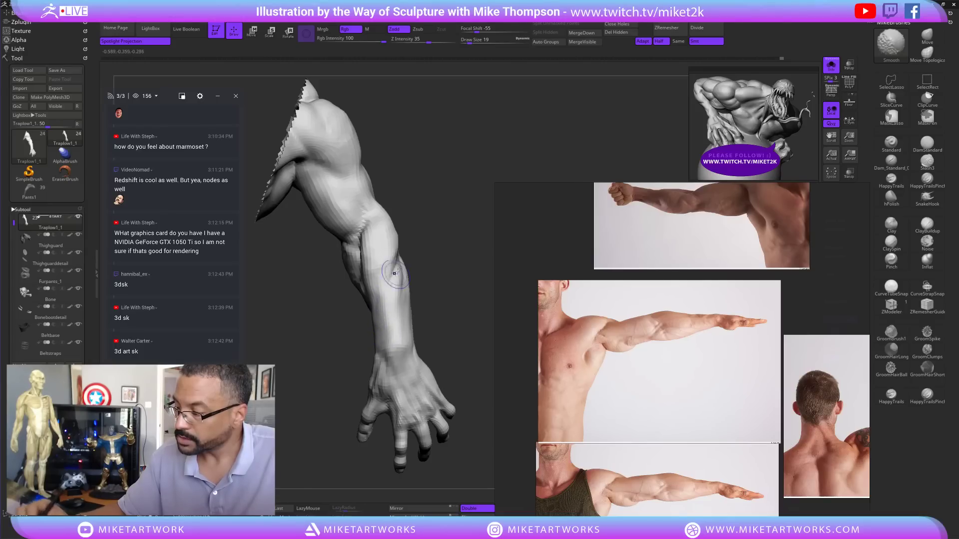
{"action": "mouse_move", "coordinate": [461, 220]}
{"action": "left_mouse_down"}
{"action": "mouse_move", "coordinate": [456, 259]}
{"action": "mouse_move", "coordinate": [465, 251]}
{"action": "mouse_move", "coordinate": [456, 239]}
{"action": "mouse_move", "coordinate": [465, 257]}
{"action": "mouse_move", "coordinate": [484, 247]}
{"action": "mouse_move", "coordinate": [462, 257]}
{"action": "mouse_move", "coordinate": [470, 267]}
{"action": "mouse_move", "coordinate": [411, 322]}
{"action": "left_mouse_up"}
{"action": "left_click_drag", "start_coordinate": [453, 276], "coordinate": [455, 266]}
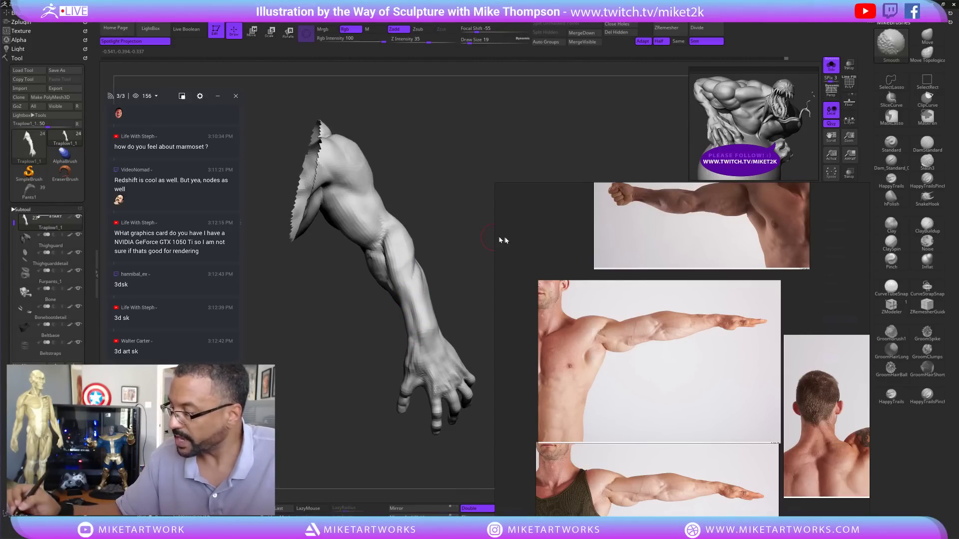
- Return to the Move brush at draw size 19 and adjust the contour of the middle forearm
{"action": "left_click_drag", "start_coordinate": [501, 240], "coordinate": [458, 265]}
{"action": "key", "text": "b"}
{"action": "key", "text": "m"}
{"action": "key", "text": "v"}
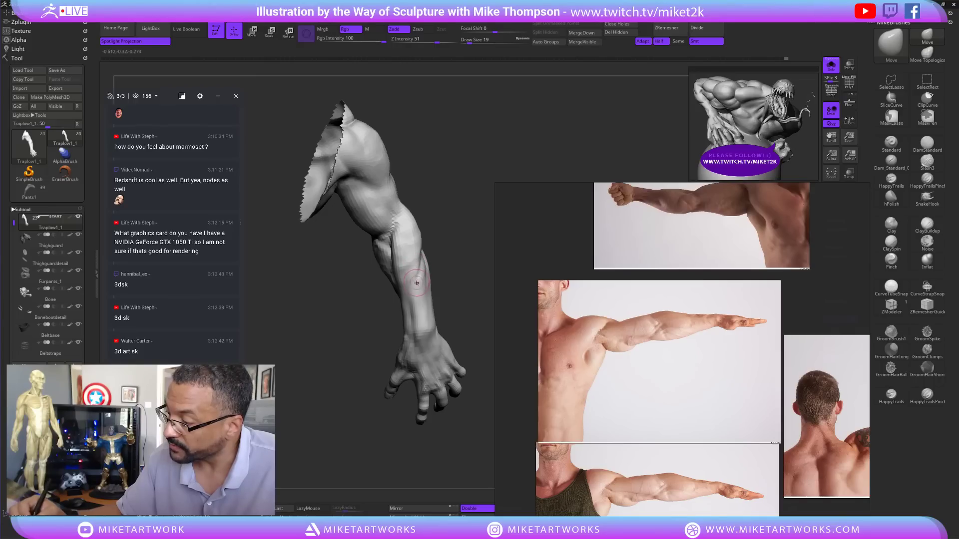
{"action": "key", "text": "shift"}
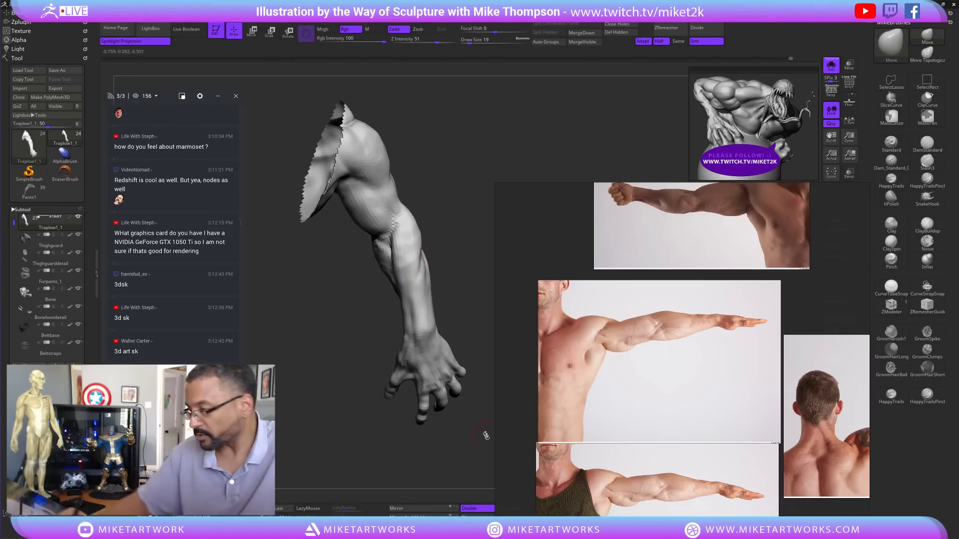
- Smooth the wrist and the back of the hand
{"action": "mouse_move", "coordinate": [484, 436]}
{"action": "left_mouse_down"}
{"action": "mouse_move", "coordinate": [457, 470]}
{"action": "mouse_move", "coordinate": [478, 449]}
{"action": "left_mouse_up"}
{"action": "mouse_move", "coordinate": [445, 310]}
{"action": "left_mouse_down"}
{"action": "mouse_move", "coordinate": [459, 325]}
{"action": "mouse_move", "coordinate": [451, 288]}
{"action": "mouse_move", "coordinate": [416, 316]}
{"action": "mouse_move", "coordinate": [453, 308]}
{"action": "left_mouse_up"}
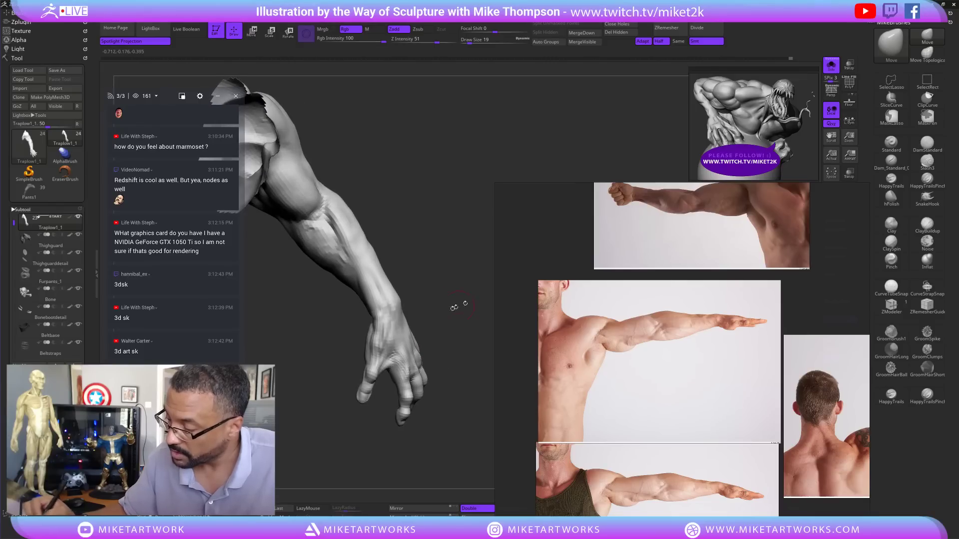
{"action": "key", "text": "shift"}
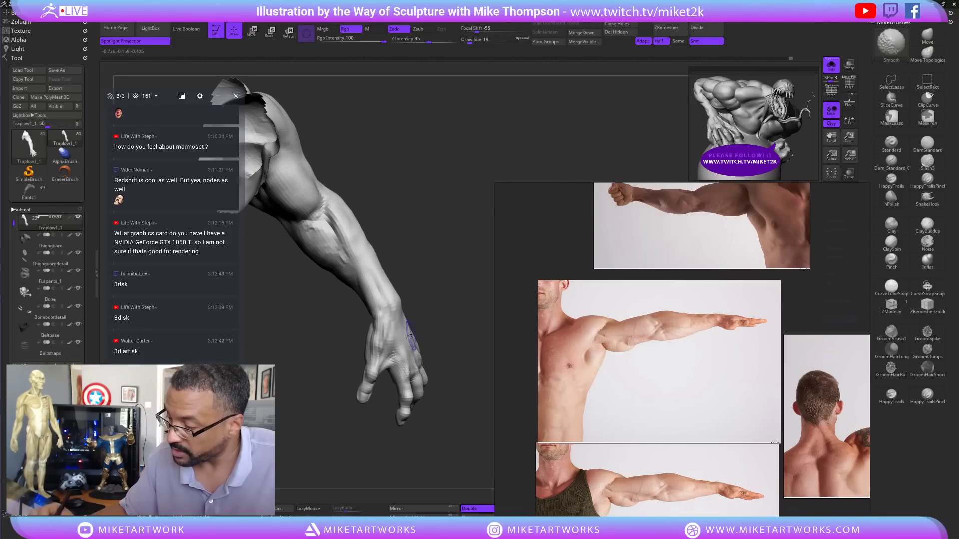
{"action": "mouse_move", "coordinate": [385, 336]}
{"action": "left_mouse_down", "text": "shift"}
{"action": "mouse_move", "coordinate": [404, 308]}
{"action": "mouse_move", "coordinate": [458, 291]}
{"action": "mouse_move", "coordinate": [465, 298]}
{"action": "mouse_move", "coordinate": [475, 279]}
{"action": "left_mouse_up", "text": "shift"}
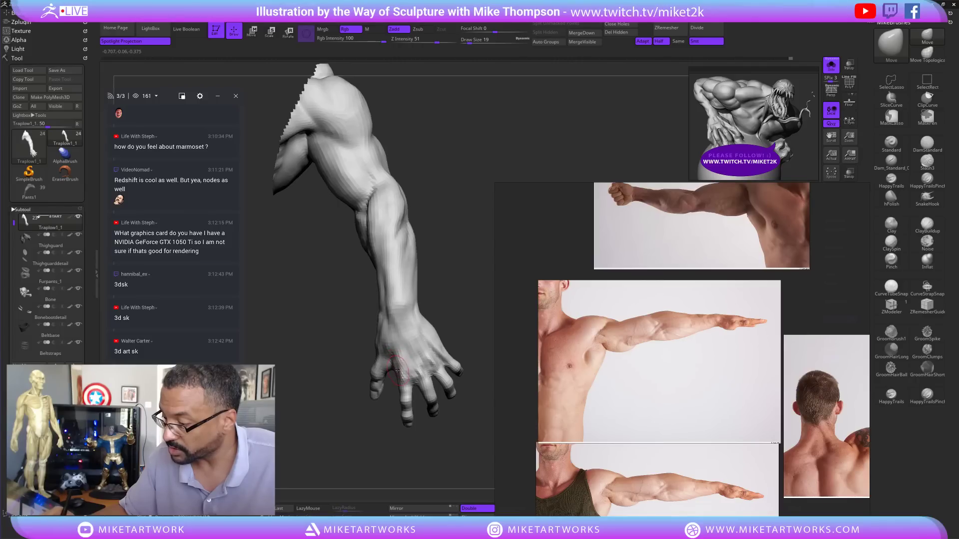
- Reshape the wrist and the back of the hand from several sides with the Move brush at draw size 19
{"action": "mouse_move", "coordinate": [456, 314]}
{"action": "left_mouse_down"}
{"action": "mouse_move", "coordinate": [457, 302]}
{"action": "mouse_move", "coordinate": [424, 318]}
{"action": "mouse_move", "coordinate": [448, 339]}
{"action": "mouse_move", "coordinate": [460, 324]}
{"action": "mouse_move", "coordinate": [448, 316]}
{"action": "mouse_move", "coordinate": [466, 300]}
{"action": "mouse_move", "coordinate": [440, 307]}
{"action": "left_mouse_up"}
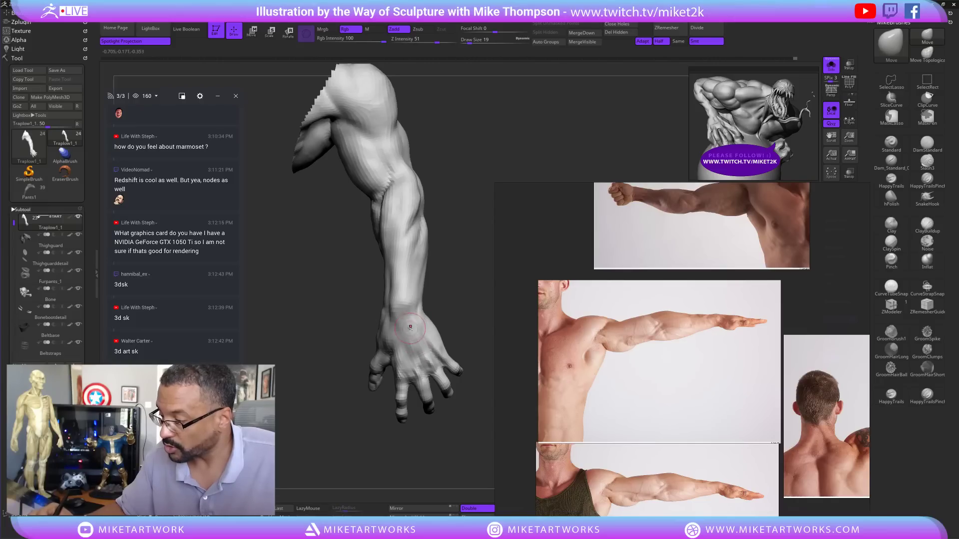
{"action": "left_click_drag", "start_coordinate": [445, 300], "coordinate": [417, 362]}
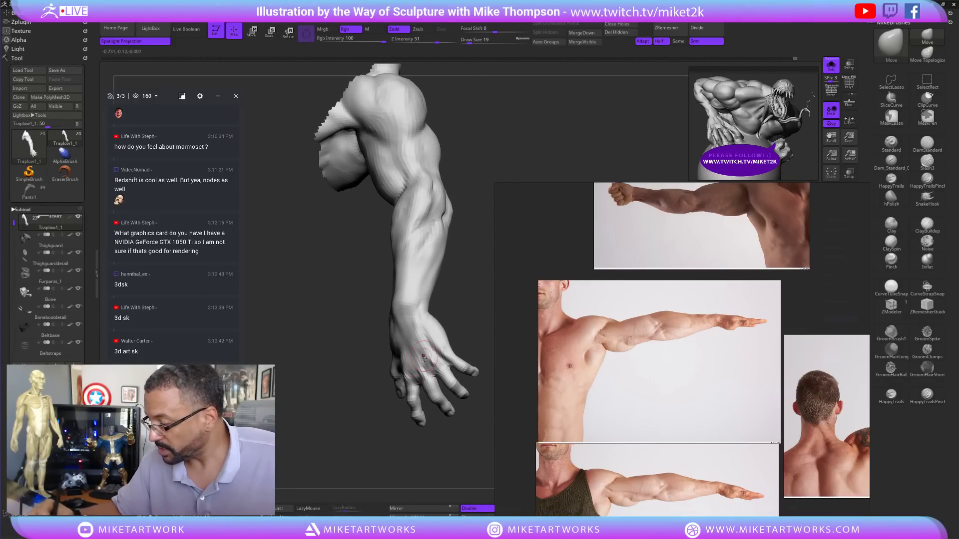
{"action": "mouse_move", "coordinate": [472, 296]}
{"action": "left_mouse_down"}
{"action": "mouse_move", "coordinate": [437, 327]}
{"action": "mouse_move", "coordinate": [469, 301]}
{"action": "mouse_move", "coordinate": [460, 313]}
{"action": "left_mouse_up"}
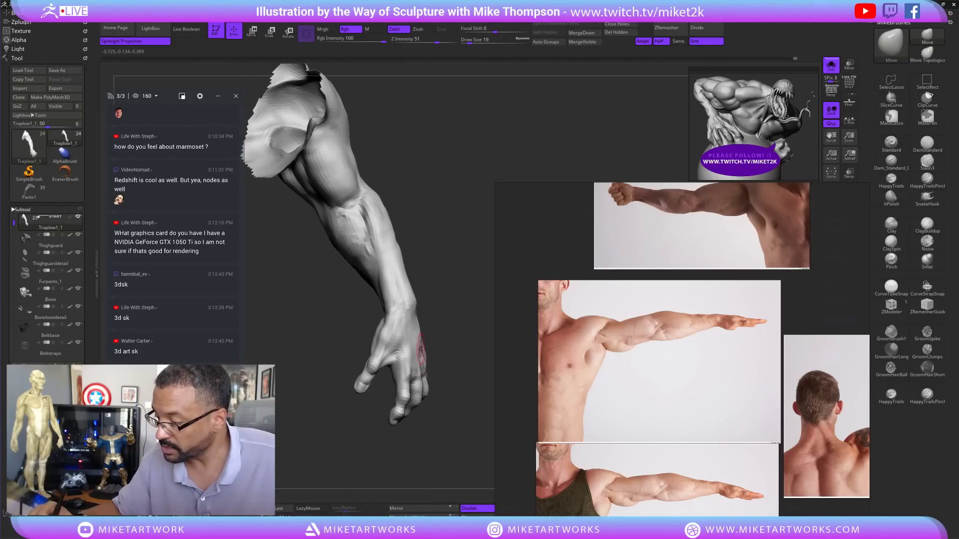
{"action": "mouse_move", "coordinate": [434, 315]}
{"action": "left_mouse_down"}
{"action": "mouse_move", "coordinate": [483, 292]}
{"action": "mouse_move", "coordinate": [440, 313]}
{"action": "mouse_move", "coordinate": [404, 348]}
{"action": "left_mouse_up"}
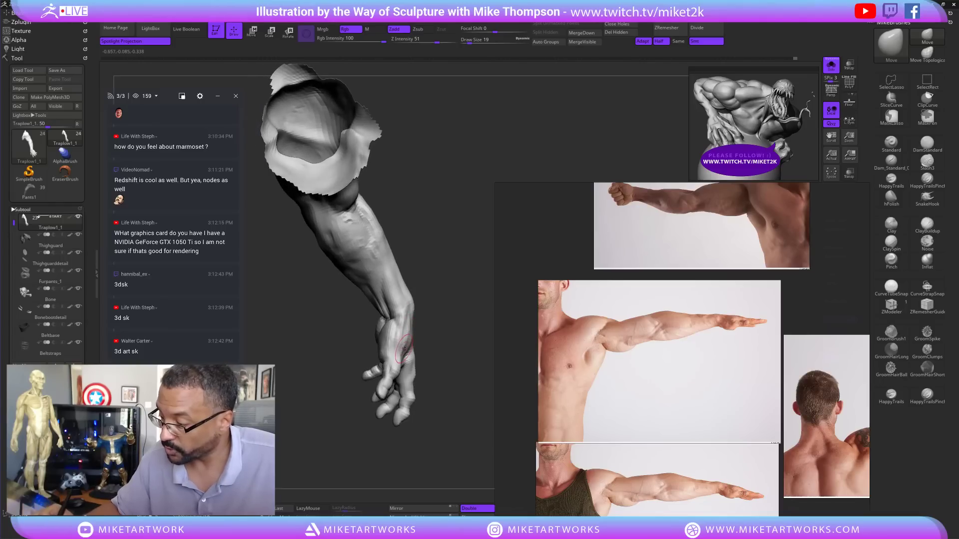
{"action": "mouse_move", "coordinate": [436, 310]}
{"action": "left_mouse_down"}
{"action": "mouse_move", "coordinate": [396, 352]}
{"action": "mouse_move", "coordinate": [431, 317]}
{"action": "mouse_move", "coordinate": [387, 335]}
{"action": "left_mouse_up"}
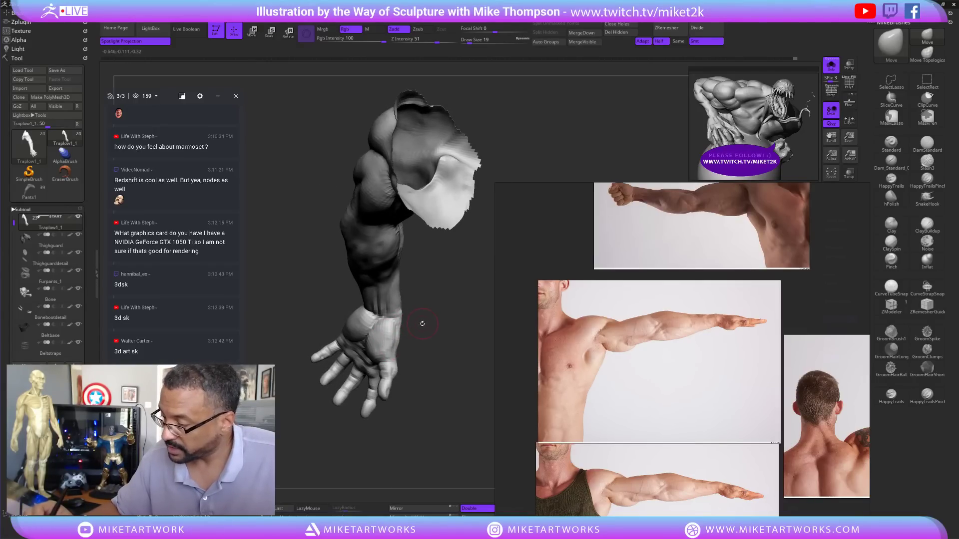
- Reduce the draw size to 9, then smooth and refine the heel of the palm where it meets the wrist
{"action": "key", "text": "shift"}
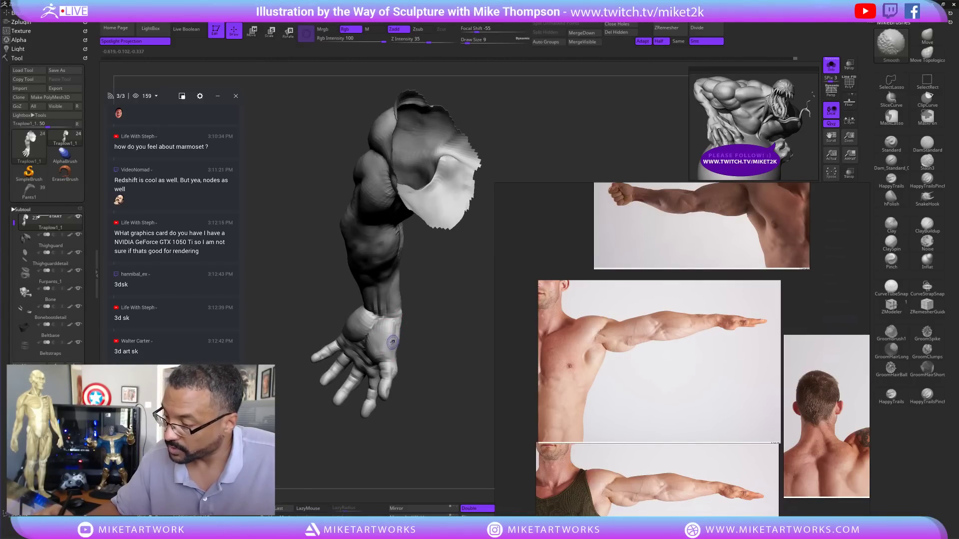
{"action": "mouse_move", "coordinate": [391, 342]}
{"action": "left_mouse_down"}
{"action": "mouse_move", "coordinate": [439, 315]}
{"action": "mouse_move", "coordinate": [455, 287]}
{"action": "left_mouse_up"}
{"action": "mouse_move", "coordinate": [425, 326]}
{"action": "left_mouse_down"}
{"action": "mouse_move", "coordinate": [456, 295]}
{"action": "mouse_move", "coordinate": [421, 329]}
{"action": "mouse_move", "coordinate": [433, 321]}
{"action": "mouse_move", "coordinate": [430, 359]}
{"action": "mouse_move", "coordinate": [445, 370]}
{"action": "mouse_move", "coordinate": [418, 332]}
{"action": "mouse_move", "coordinate": [423, 313]}
{"action": "mouse_move", "coordinate": [389, 328]}
{"action": "left_mouse_up"}
{"action": "key", "text": "bracketleft"}
{"action": "key", "text": "s"}
{"action": "mouse_move", "coordinate": [407, 333]}
{"action": "left_mouse_down"}
{"action": "mouse_move", "coordinate": [418, 317]}
{"action": "mouse_move", "coordinate": [411, 293]}
{"action": "mouse_move", "coordinate": [420, 315]}
{"action": "mouse_move", "coordinate": [415, 287]}
{"action": "left_mouse_up"}
{"action": "left_click_drag", "start_coordinate": [413, 319], "coordinate": [400, 218]}
- Set the Move brush to draw size 16 and refine the upper contour of the wrist in the side view
{"action": "key", "text": "s"}
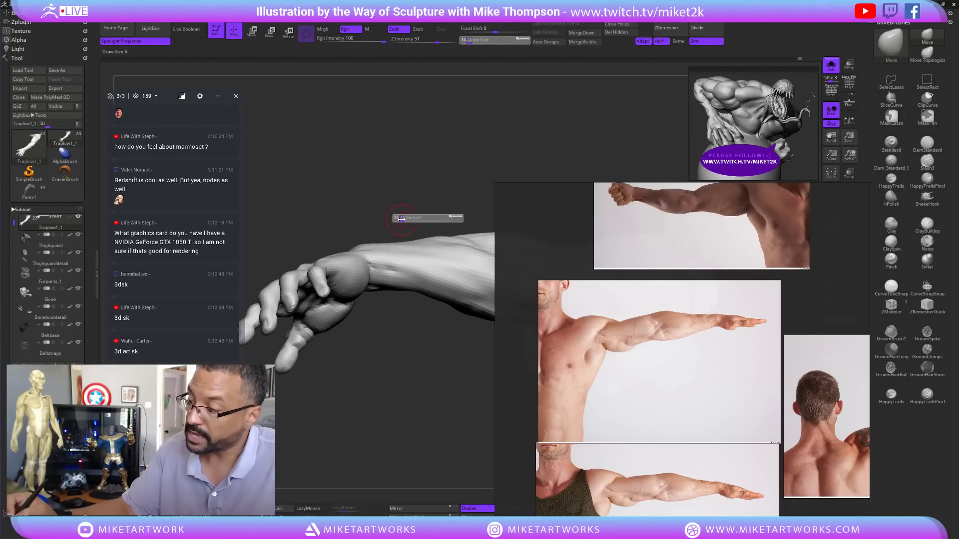
{"action": "left_click_drag", "start_coordinate": [382, 261], "coordinate": [382, 258]}
{"action": "left_click_drag", "start_coordinate": [382, 206], "coordinate": [372, 228]}
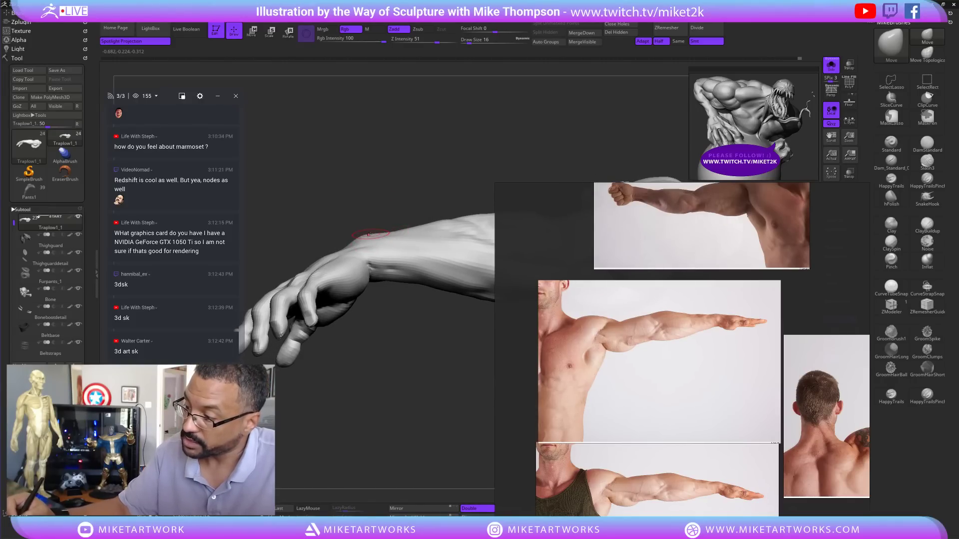
{"action": "left_click_drag", "start_coordinate": [481, 167], "coordinate": [484, 228]}
{"action": "mouse_move", "coordinate": [442, 298]}
{"action": "left_mouse_down"}
{"action": "mouse_move", "coordinate": [441, 272]}
{"action": "mouse_move", "coordinate": [442, 354]}
{"action": "mouse_move", "coordinate": [412, 381]}
{"action": "mouse_move", "coordinate": [424, 389]}
{"action": "mouse_move", "coordinate": [430, 360]}
{"action": "mouse_move", "coordinate": [441, 412]}
{"action": "mouse_move", "coordinate": [443, 402]}
{"action": "mouse_move", "coordinate": [461, 419]}
{"action": "mouse_move", "coordinate": [452, 355]}
{"action": "mouse_move", "coordinate": [465, 376]}
{"action": "mouse_move", "coordinate": [443, 411]}
{"action": "mouse_move", "coordinate": [462, 398]}
{"action": "left_mouse_up"}
- Enlarge the Move brush to draw size 32 and reshape the upper arm muscles above the elbow
{"action": "left_click", "coordinate": [925, 143]}
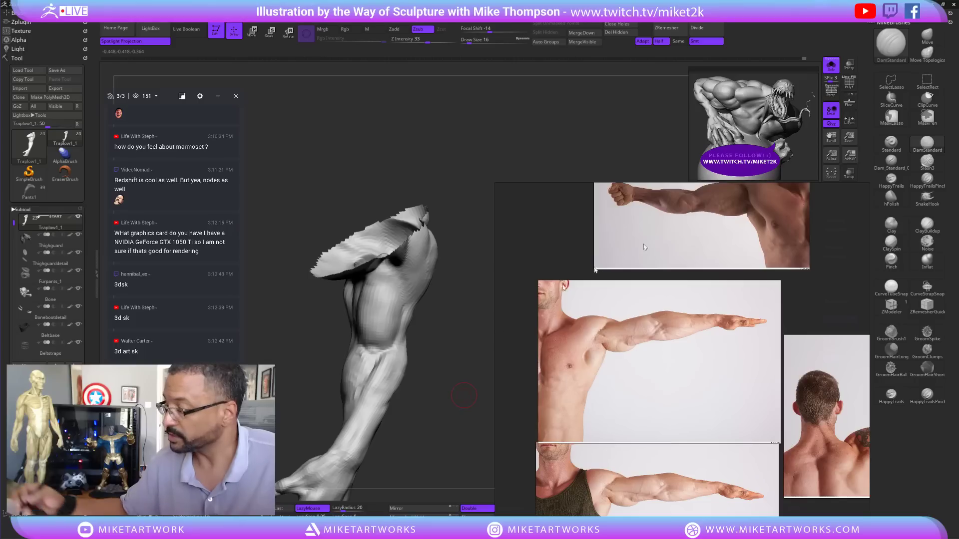
{"action": "left_click", "coordinate": [927, 37]}
{"action": "mouse_move", "coordinate": [456, 335]}
{"action": "left_mouse_down"}
{"action": "mouse_move", "coordinate": [440, 337]}
{"action": "mouse_move", "coordinate": [436, 321]}
{"action": "mouse_move", "coordinate": [445, 345]}
{"action": "mouse_move", "coordinate": [460, 346]}
{"action": "mouse_move", "coordinate": [460, 370]}
{"action": "mouse_move", "coordinate": [452, 367]}
{"action": "left_mouse_up"}
{"action": "key", "text": "s"}
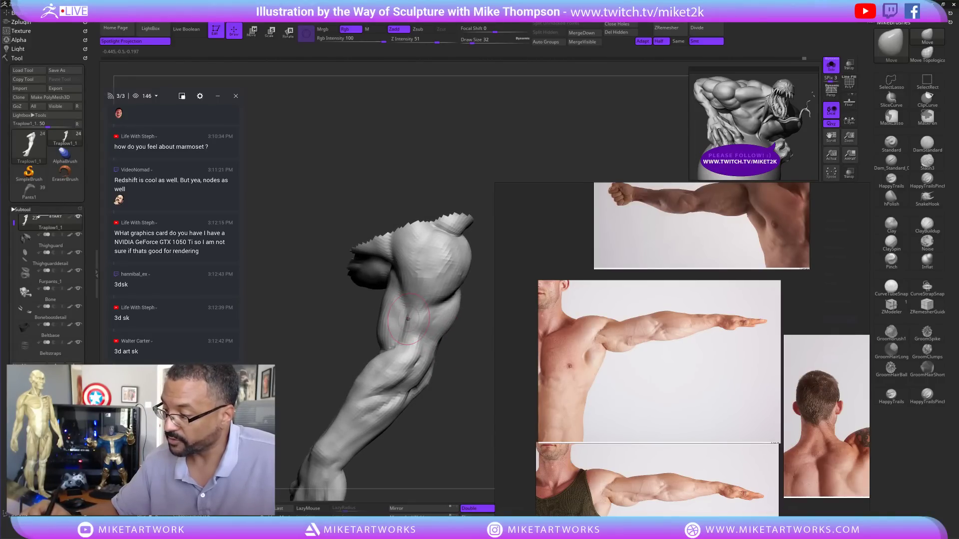
{"action": "mouse_move", "coordinate": [445, 380]}
{"action": "left_mouse_down"}
{"action": "mouse_move", "coordinate": [476, 437]}
{"action": "mouse_move", "coordinate": [458, 376]}
{"action": "mouse_move", "coordinate": [408, 317]}
{"action": "mouse_move", "coordinate": [427, 312]}
{"action": "mouse_move", "coordinate": [400, 303]}
{"action": "mouse_move", "coordinate": [413, 322]}
{"action": "left_mouse_up"}
- Reduce the Move brush to draw size 18, then refine and smooth the side of the upper arm above the elbow
{"action": "key", "text": "s"}
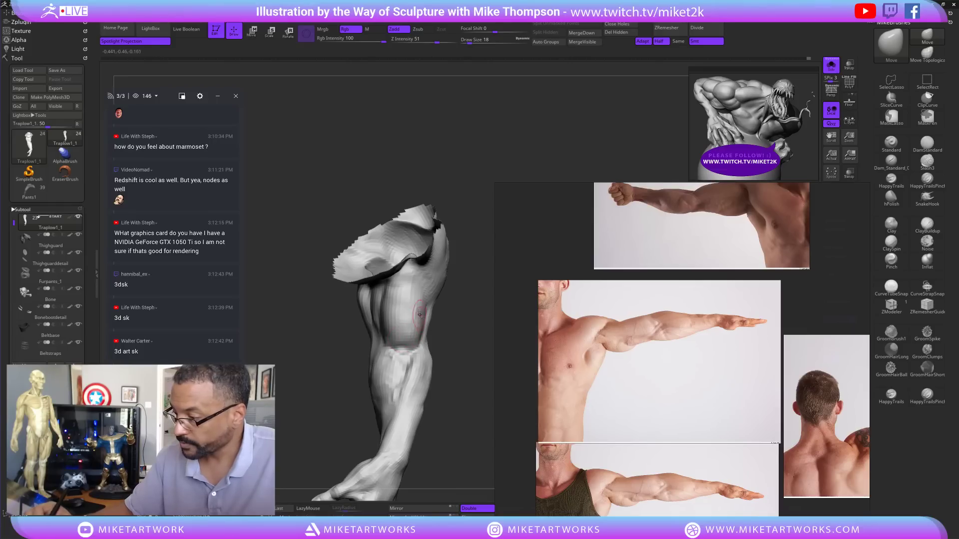
{"action": "left_click_drag", "start_coordinate": [466, 333], "coordinate": [420, 319]}
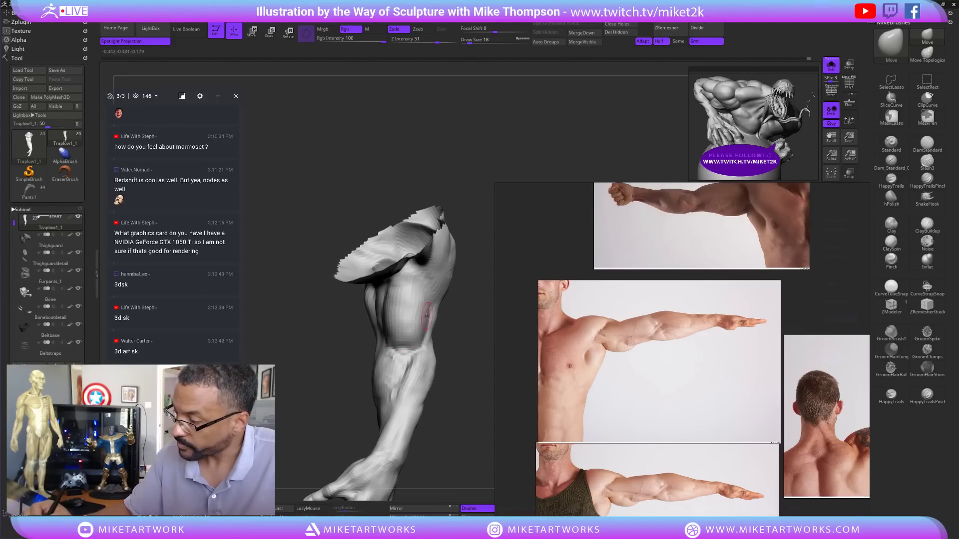
{"action": "left_click_drag", "start_coordinate": [456, 345], "coordinate": [454, 347]}
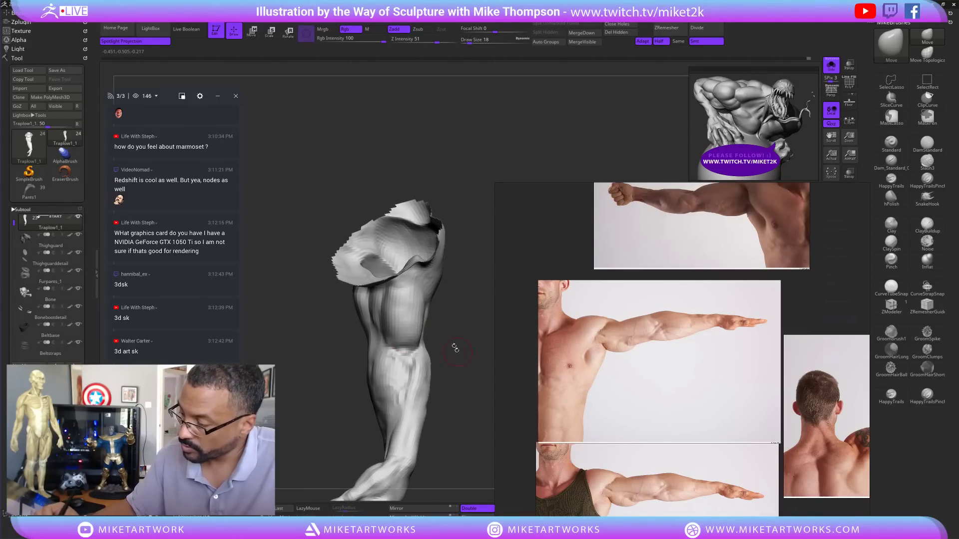
{"action": "left_click_drag", "start_coordinate": [415, 320], "coordinate": [407, 336], "text": "shift"}
{"action": "mouse_move", "coordinate": [455, 395]}
{"action": "left_mouse_down"}
{"action": "mouse_move", "coordinate": [471, 447]}
{"action": "mouse_move", "coordinate": [460, 417]}
{"action": "mouse_move", "coordinate": [452, 428]}
{"action": "left_mouse_up"}
{"action": "left_click_drag", "start_coordinate": [462, 344], "coordinate": [469, 383], "text": "alt"}
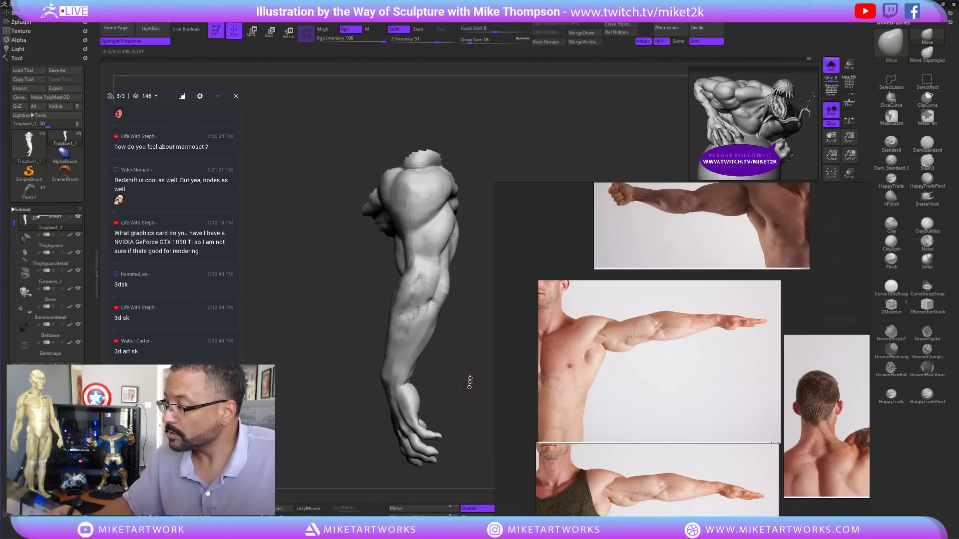
- Reduce the Move brush to draw size 7, then refine and smooth the small forms around the elbow
{"action": "left_click_drag", "start_coordinate": [464, 306], "coordinate": [445, 449], "text": "alt"}
{"action": "key", "text": "s"}
{"action": "left_click", "coordinate": [448, 379]}
{"action": "left_click_drag", "start_coordinate": [453, 368], "coordinate": [452, 356]}
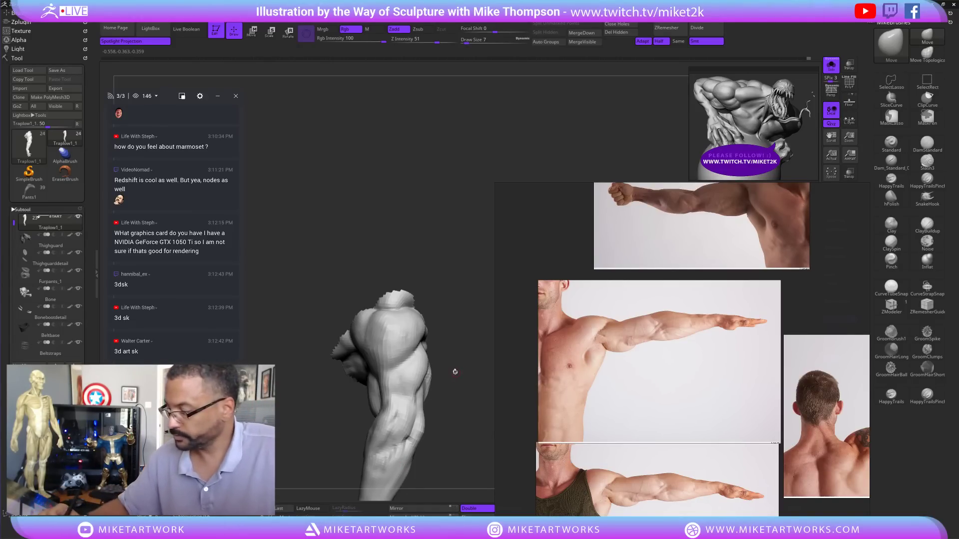
{"action": "left_click_drag", "start_coordinate": [455, 371], "coordinate": [468, 378]}
{"action": "key", "text": "shift"}
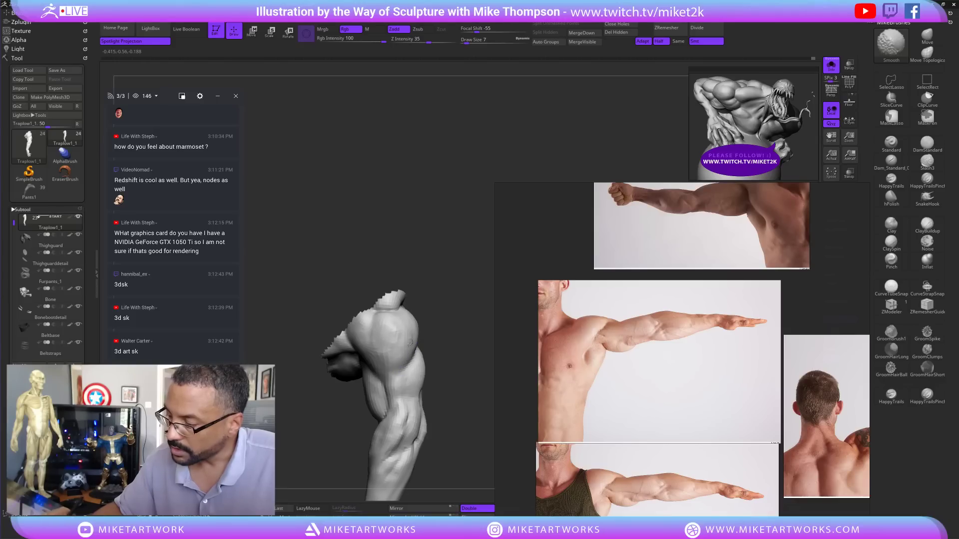
{"action": "mouse_move", "coordinate": [472, 306]}
{"action": "left_mouse_down"}
{"action": "mouse_move", "coordinate": [452, 310]}
{"action": "mouse_move", "coordinate": [464, 312]}
{"action": "left_mouse_up"}
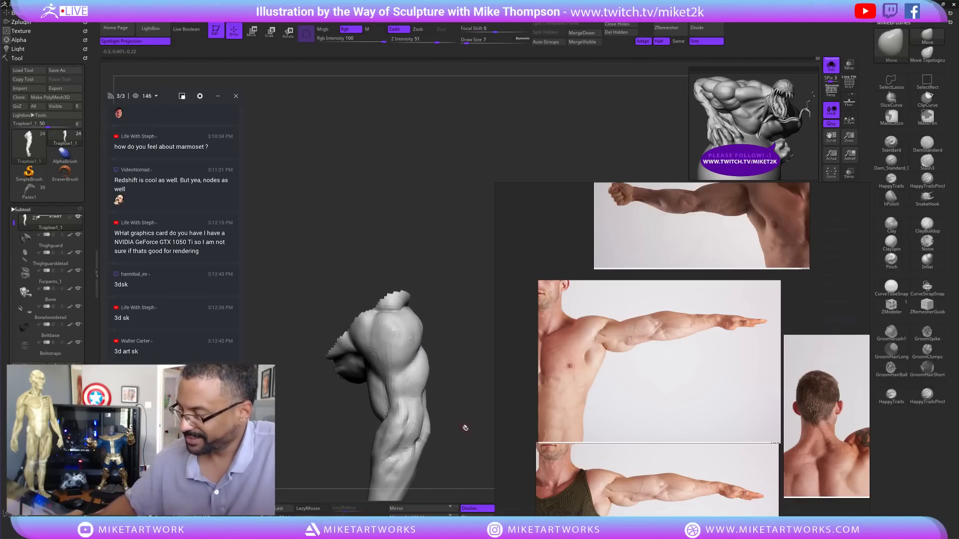
- Set the draw size to 16 and reshape the upper arm muscles just below the deltoid
{"action": "mouse_move", "coordinate": [464, 428]}
{"action": "left_mouse_down"}
{"action": "mouse_move", "coordinate": [472, 430]}
{"action": "mouse_move", "coordinate": [481, 372]}
{"action": "mouse_move", "coordinate": [506, 361]}
{"action": "mouse_move", "coordinate": [460, 402]}
{"action": "mouse_move", "coordinate": [474, 422]}
{"action": "mouse_move", "coordinate": [481, 390]}
{"action": "mouse_move", "coordinate": [465, 403]}
{"action": "left_mouse_up"}
{"action": "key", "text": "s"}
{"action": "mouse_move", "coordinate": [474, 399]}
{"action": "left_mouse_down"}
{"action": "mouse_move", "coordinate": [430, 329]}
{"action": "mouse_move", "coordinate": [456, 325]}
{"action": "mouse_move", "coordinate": [456, 347]}
{"action": "mouse_move", "coordinate": [414, 318]}
{"action": "mouse_move", "coordinate": [454, 300]}
{"action": "mouse_move", "coordinate": [434, 310]}
{"action": "left_mouse_up"}
{"action": "key", "text": "s"}
{"action": "left_click_drag", "start_coordinate": [370, 344], "coordinate": [409, 367]}
{"action": "left_click_drag", "start_coordinate": [457, 316], "coordinate": [471, 306]}
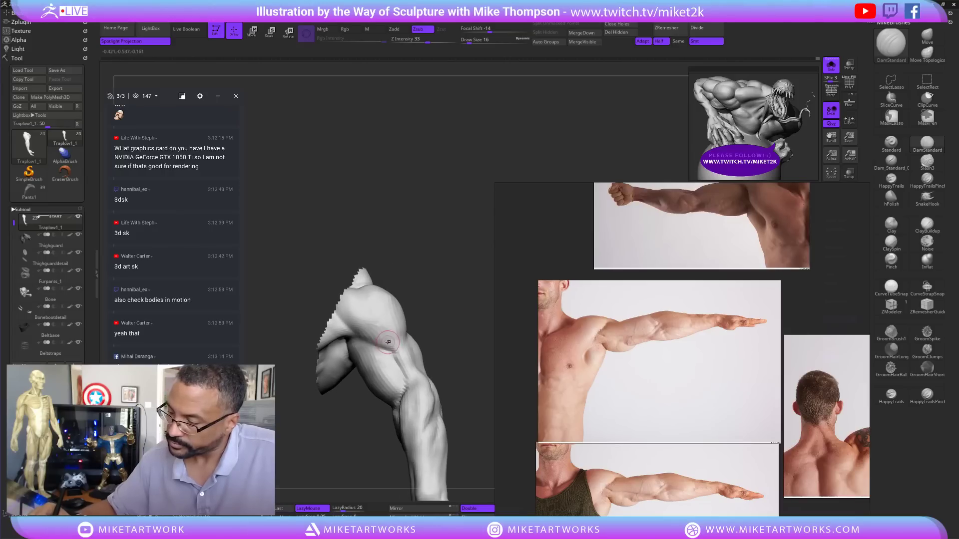
- Smooth the lower edge of the deltoid and subdivide the arm mesh one level
{"action": "left_click_drag", "start_coordinate": [381, 344], "coordinate": [394, 347], "text": "shift"}
{"action": "mouse_move", "coordinate": [448, 318]}
{"action": "left_mouse_down"}
{"action": "mouse_move", "coordinate": [461, 287]}
{"action": "mouse_move", "coordinate": [456, 338]}
{"action": "mouse_move", "coordinate": [453, 250]}
{"action": "mouse_move", "coordinate": [452, 258]}
{"action": "left_mouse_up"}
{"action": "key", "text": "ctrl+d"}
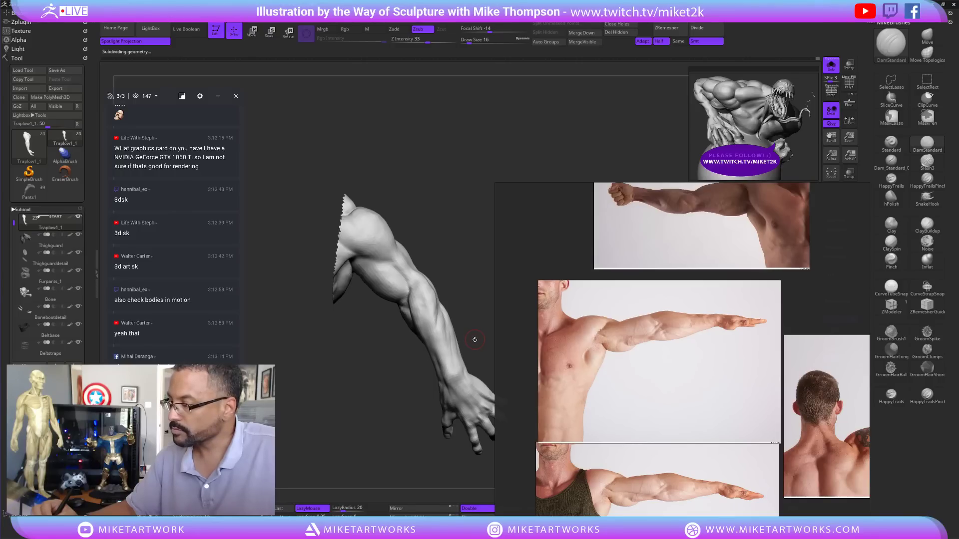
- Smooth the subdivided arm from the upper arm down across the elbow to the forearm
{"action": "left_click_drag", "start_coordinate": [474, 286], "coordinate": [457, 231]}
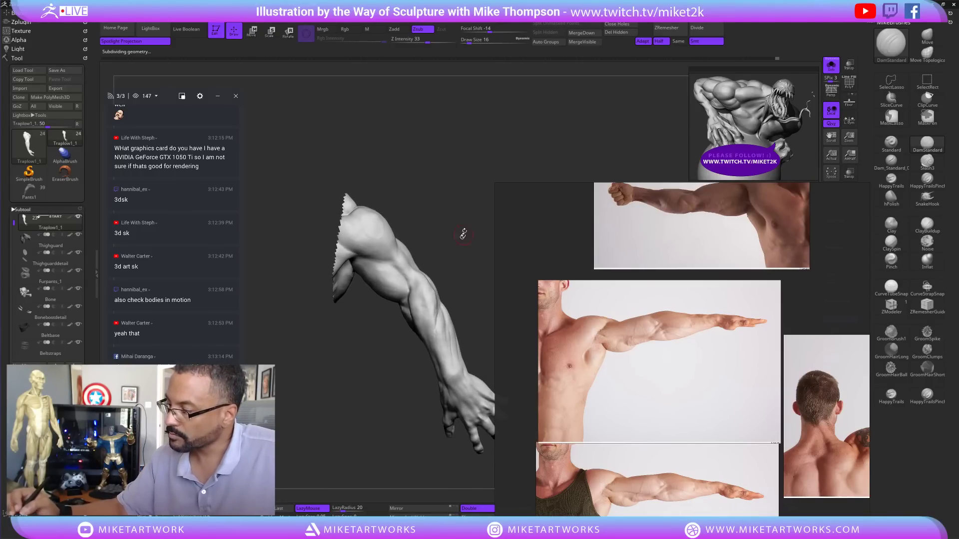
{"action": "key", "text": "shift"}
{"action": "mouse_move", "coordinate": [402, 273]}
{"action": "left_mouse_down", "text": "shift"}
{"action": "mouse_move", "coordinate": [458, 295]}
{"action": "mouse_move", "coordinate": [456, 343]}
{"action": "mouse_move", "coordinate": [461, 311]}
{"action": "mouse_move", "coordinate": [427, 349]}
{"action": "left_mouse_up", "text": "shift"}
{"action": "key", "text": "shift"}
- Build up the forearm muscles below the elbow with the ClaySpin brush at draw size 16
{"action": "left_click", "coordinate": [892, 245]}
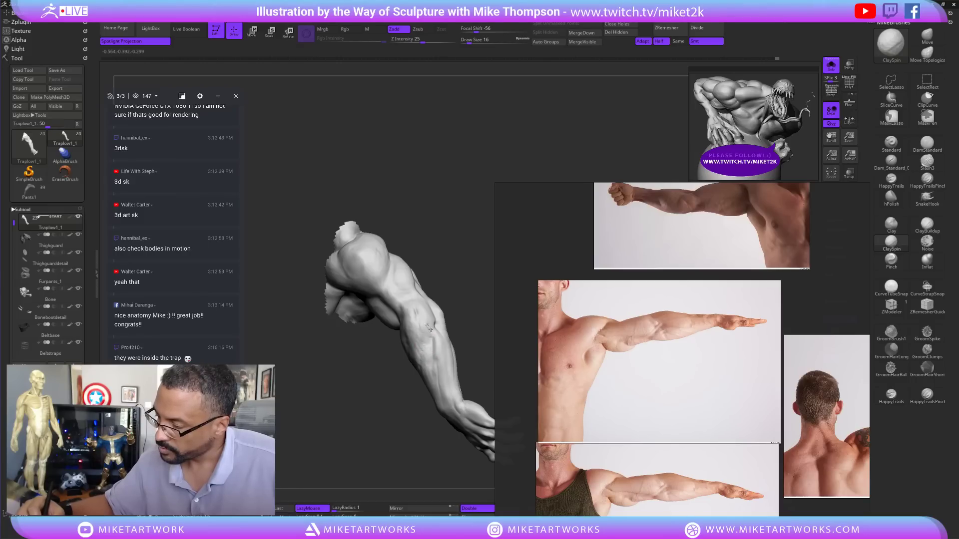
{"action": "right_click_drag", "start_coordinate": [428, 327], "coordinate": [438, 370]}
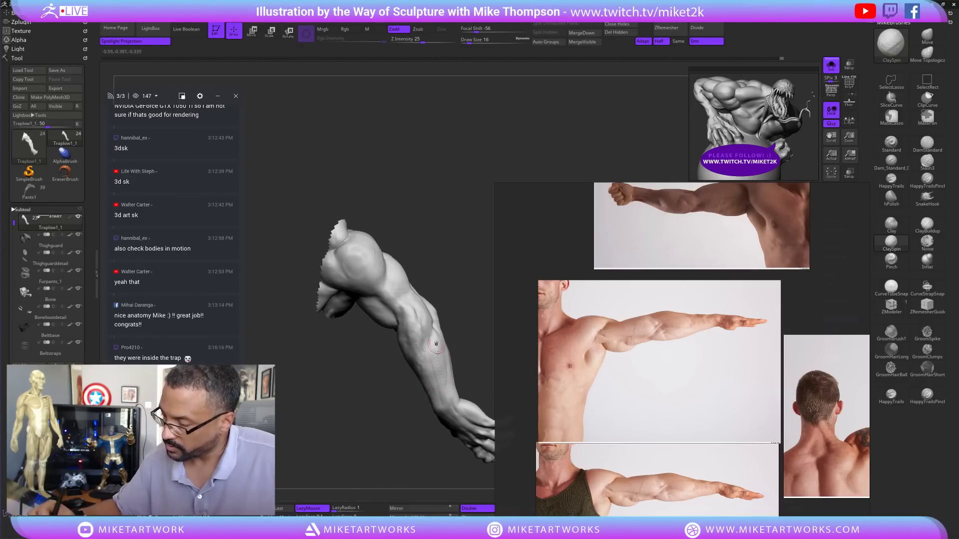
{"action": "right_click_drag", "start_coordinate": [432, 355], "coordinate": [441, 362]}
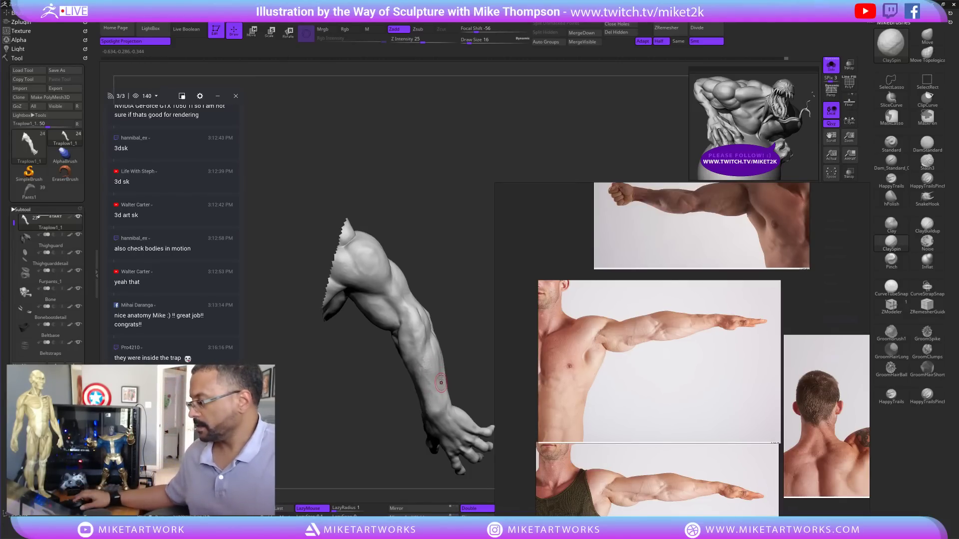
- Zoom the reference board out to survey the full collection of anatomy and pose photos
{"action": "scroll", "coordinate": [706, 306], "scroll_direction": "down", "scroll_amount": 3}
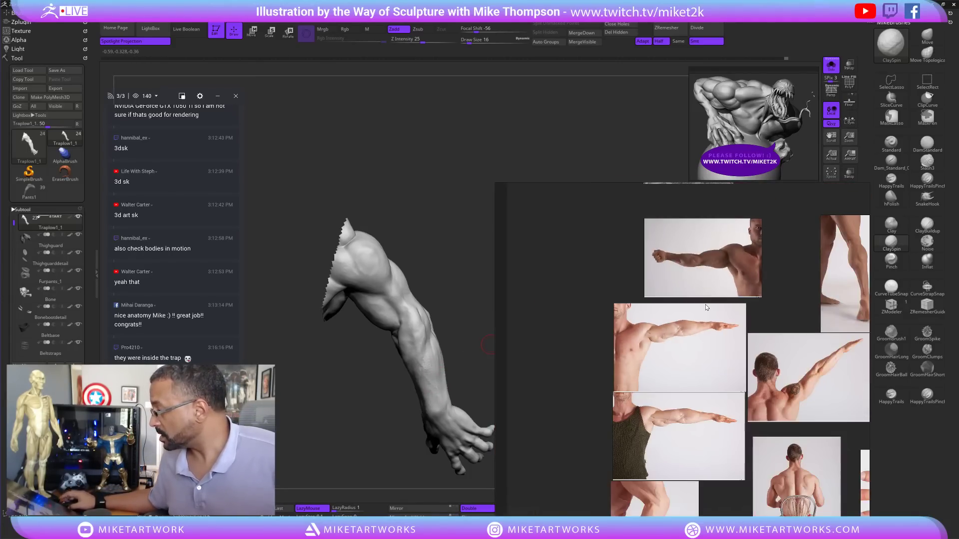
{"action": "scroll", "coordinate": [706, 307], "scroll_direction": "down", "scroll_amount": 5}
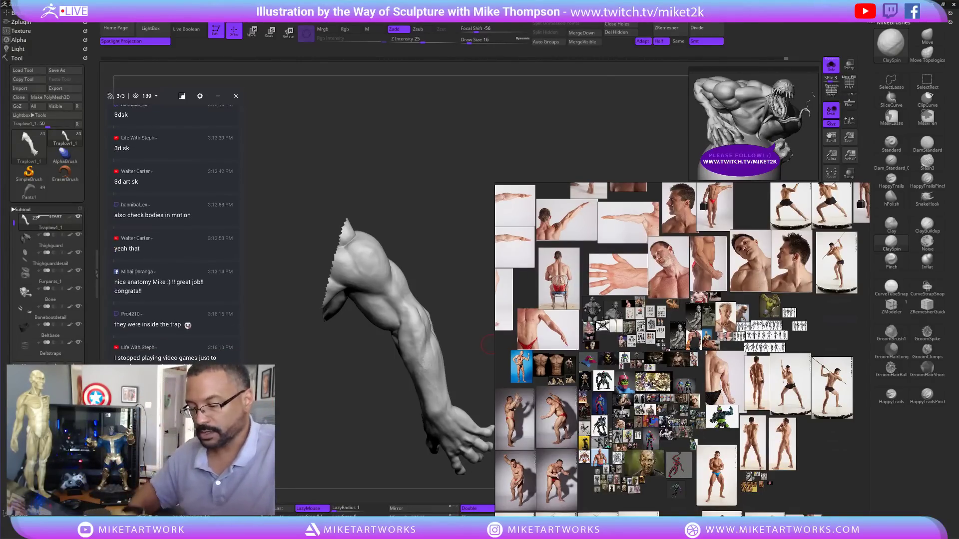
{"action": "left_click_drag", "start_coordinate": [466, 300], "coordinate": [465, 293]}
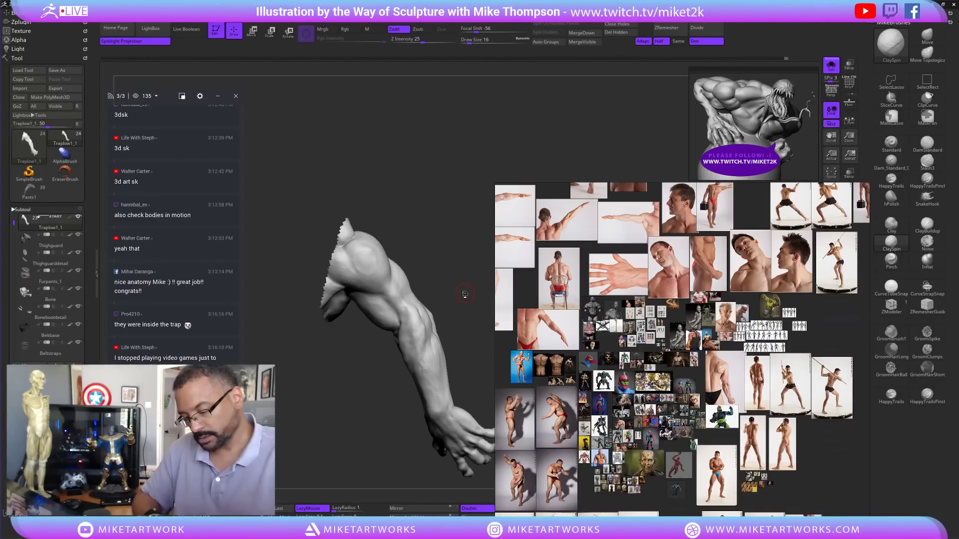
- Bring up the reference photo of the bent, clenched-fist arm against the torso in red briefs
{"action": "mouse_move", "coordinate": [467, 310]}
{"action": "left_mouse_down"}
{"action": "mouse_move", "coordinate": [483, 302]}
{"action": "mouse_move", "coordinate": [446, 316]}
{"action": "mouse_move", "coordinate": [424, 349]}
{"action": "mouse_move", "coordinate": [475, 312]}
{"action": "mouse_move", "coordinate": [469, 302]}
{"action": "left_mouse_up"}
{"action": "left_click", "coordinate": [905, 148]}
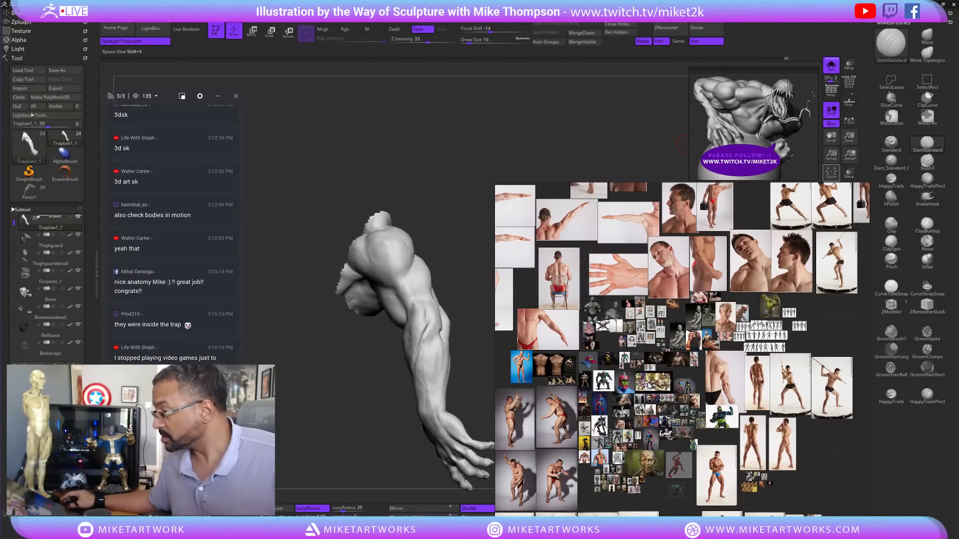
{"action": "scroll", "coordinate": [641, 325], "scroll_direction": "down", "scroll_amount": 2}
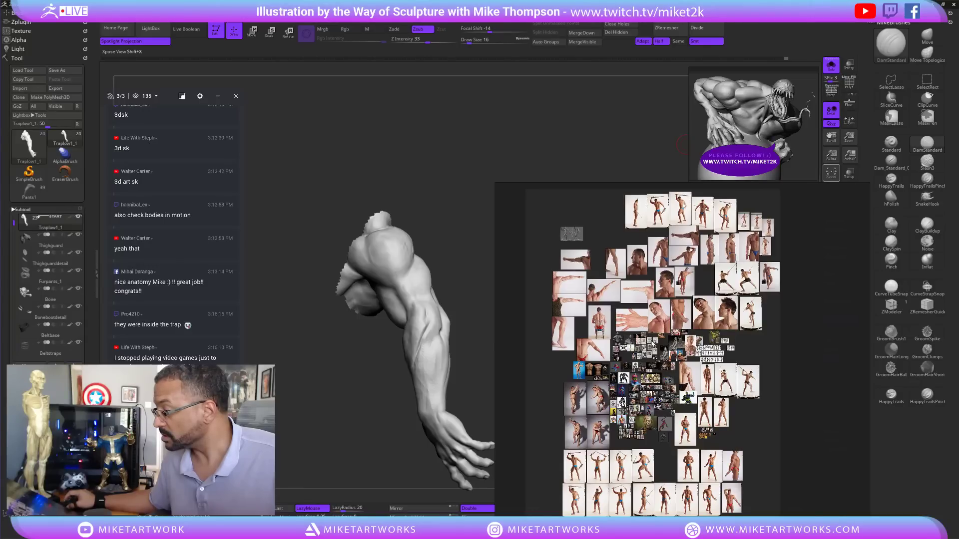
{"action": "scroll", "coordinate": [619, 341], "scroll_direction": "up", "scroll_amount": 5}
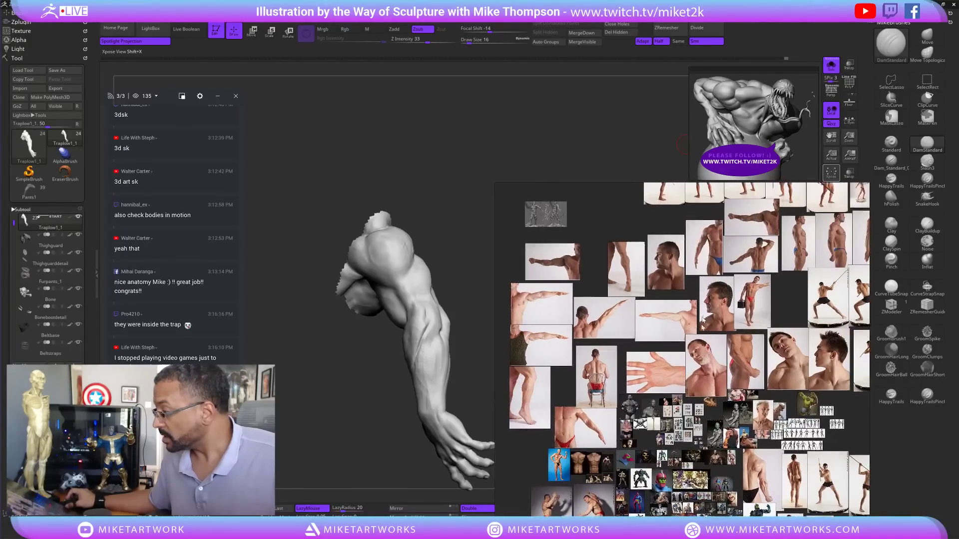
{"action": "middle_click_drag", "start_coordinate": [715, 384], "coordinate": [676, 353]}
{"action": "mouse_move", "coordinate": [673, 473]}
{"action": "middle_mouse_down"}
{"action": "mouse_move", "coordinate": [669, 375]}
{"action": "mouse_move", "coordinate": [643, 372]}
{"action": "mouse_move", "coordinate": [676, 365]}
{"action": "middle_mouse_up"}
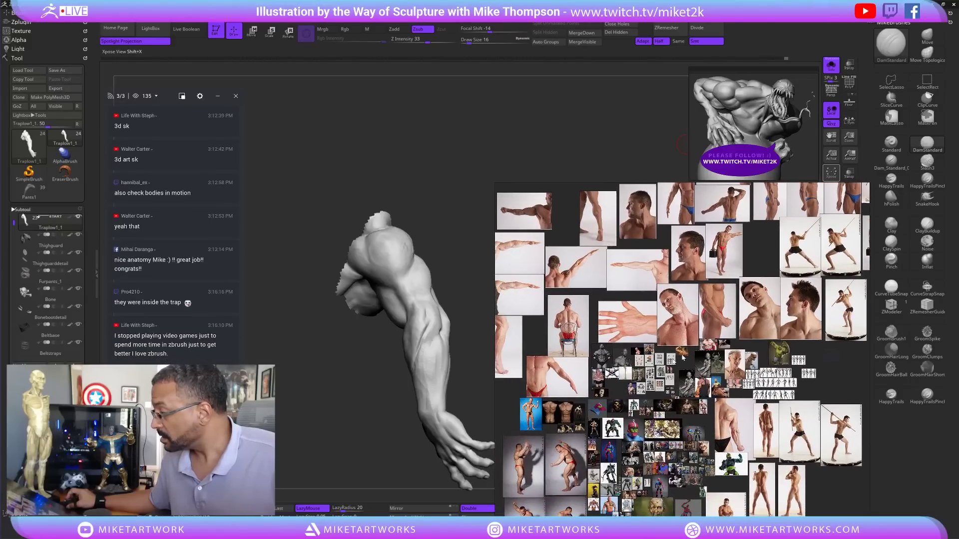
{"action": "double_click", "coordinate": [709, 313]}
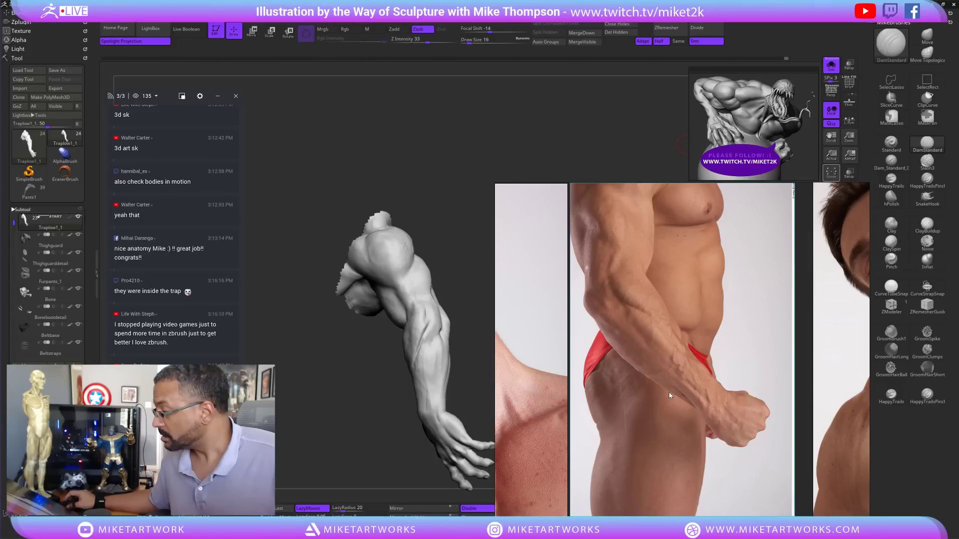
{"action": "scroll", "coordinate": [669, 394], "scroll_direction": "down", "scroll_amount": 1}
- Build up the outer forearm muscle just below the elbow with the ClaySpin brush at draw size 16
{"action": "left_click_drag", "start_coordinate": [476, 333], "coordinate": [477, 331]}
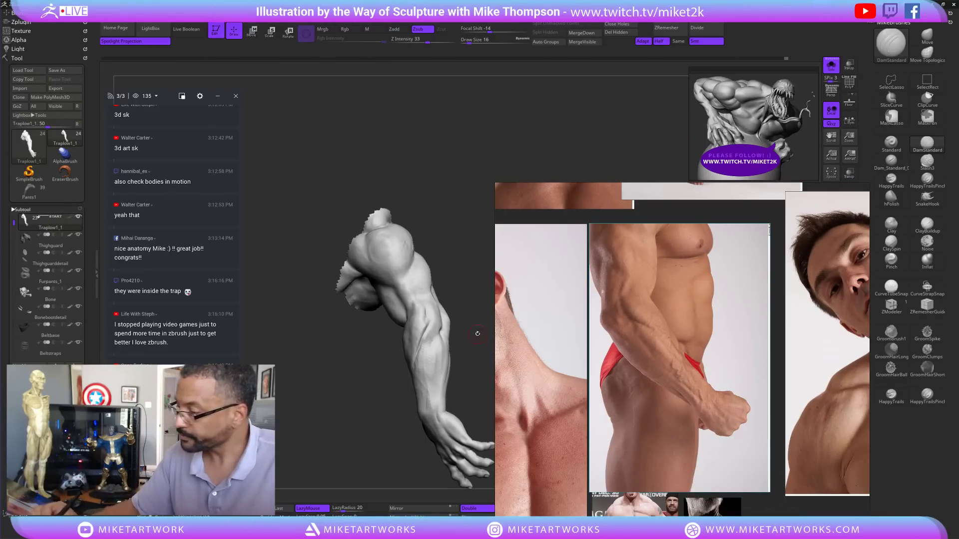
{"action": "left_click_drag", "start_coordinate": [468, 387], "coordinate": [454, 300]}
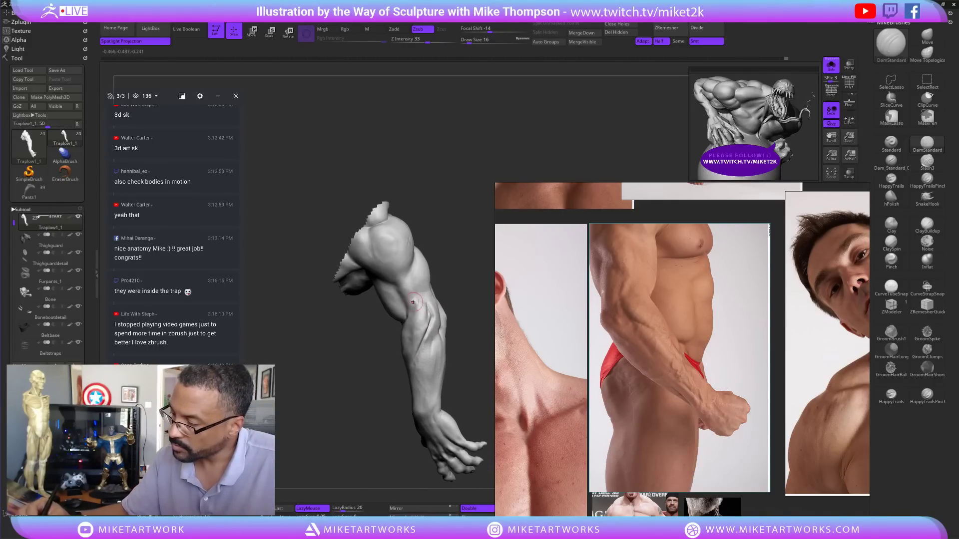
{"action": "left_click", "coordinate": [890, 245]}
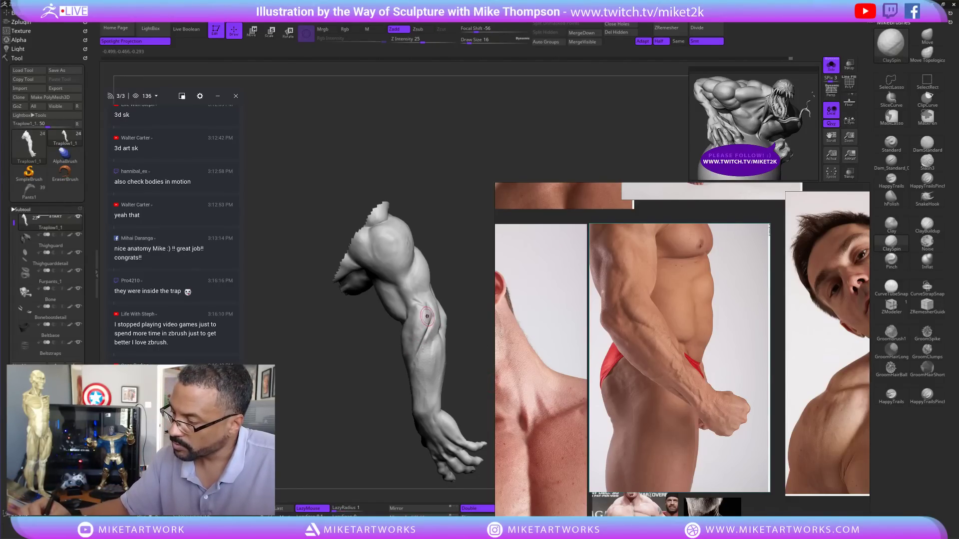
{"action": "mouse_move", "coordinate": [464, 284]}
{"action": "left_mouse_down"}
{"action": "mouse_move", "coordinate": [463, 349]}
{"action": "mouse_move", "coordinate": [450, 346]}
{"action": "mouse_move", "coordinate": [451, 316]}
{"action": "mouse_move", "coordinate": [449, 333]}
{"action": "mouse_move", "coordinate": [416, 326]}
{"action": "mouse_move", "coordinate": [448, 319]}
{"action": "mouse_move", "coordinate": [443, 331]}
{"action": "left_mouse_up"}
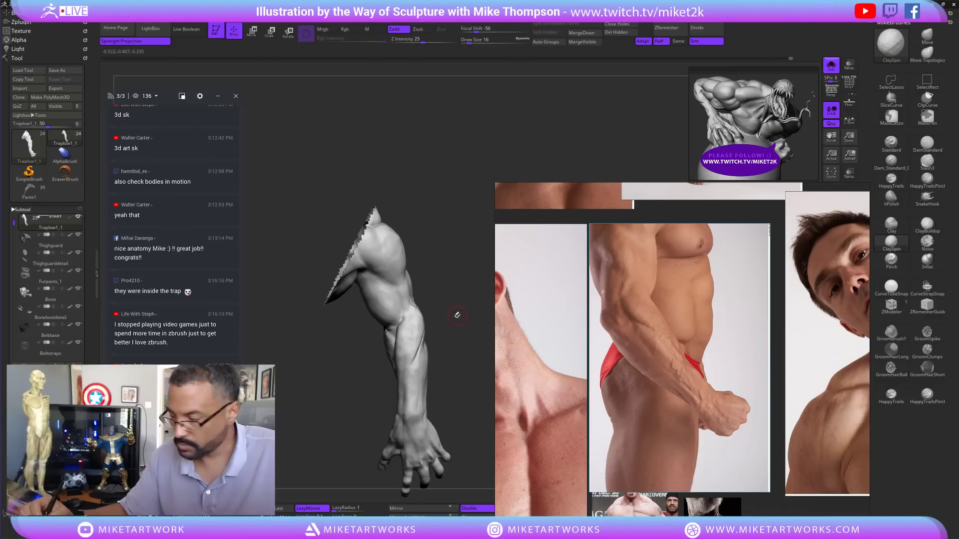
{"action": "mouse_move", "coordinate": [457, 315]}
{"action": "left_mouse_down"}
{"action": "mouse_move", "coordinate": [434, 324]}
{"action": "mouse_move", "coordinate": [461, 296]}
{"action": "mouse_move", "coordinate": [444, 306]}
{"action": "left_mouse_up"}
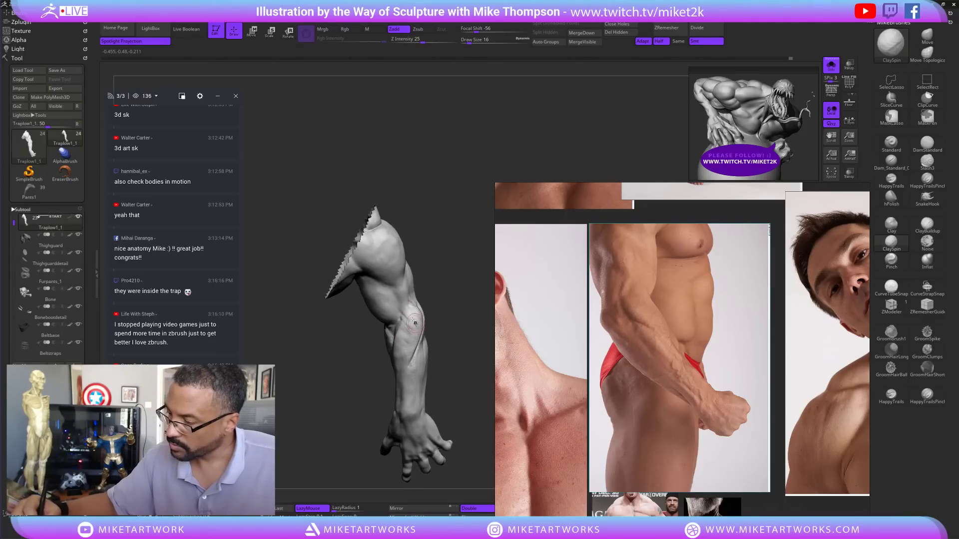
- Shape the inner elbow crease and the muscle crossing onto the top of the forearm
{"action": "mouse_move", "coordinate": [449, 296]}
{"action": "left_mouse_down"}
{"action": "mouse_move", "coordinate": [414, 302]}
{"action": "mouse_move", "coordinate": [452, 295]}
{"action": "mouse_move", "coordinate": [410, 323]}
{"action": "mouse_move", "coordinate": [456, 341]}
{"action": "left_mouse_up"}
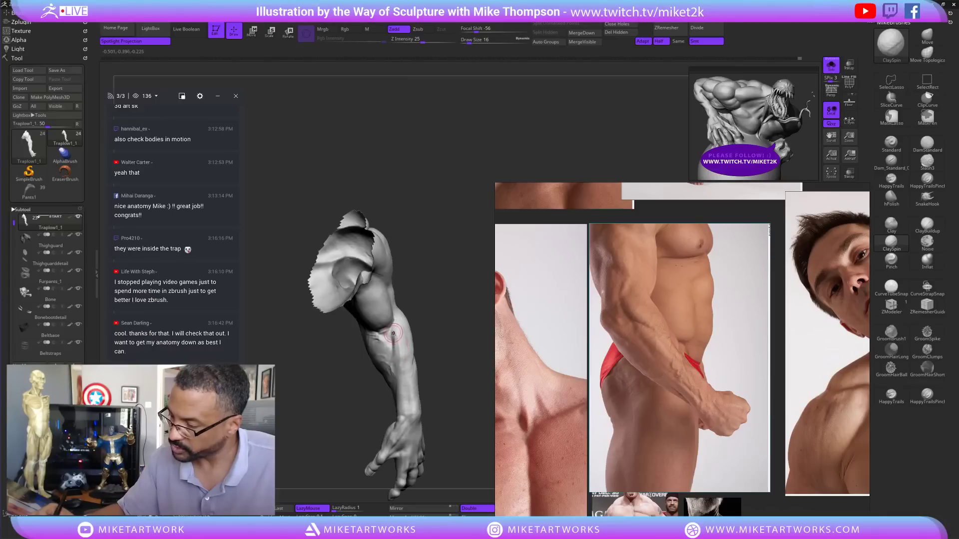
{"action": "mouse_move", "coordinate": [395, 336]}
{"action": "left_mouse_down"}
{"action": "mouse_move", "coordinate": [402, 348]}
{"action": "mouse_move", "coordinate": [430, 338]}
{"action": "mouse_move", "coordinate": [422, 333]}
{"action": "mouse_move", "coordinate": [414, 359]}
{"action": "left_mouse_up"}
{"action": "left_click_drag", "start_coordinate": [421, 326], "coordinate": [413, 368]}
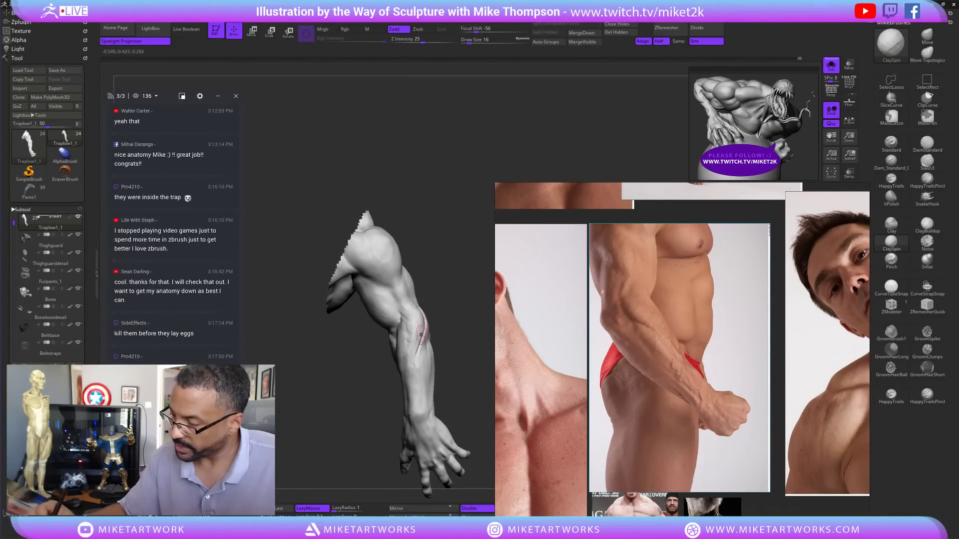
{"action": "mouse_move", "coordinate": [420, 331]}
{"action": "left_mouse_down"}
{"action": "mouse_move", "coordinate": [408, 352]}
{"action": "mouse_move", "coordinate": [412, 332]}
{"action": "left_mouse_up"}
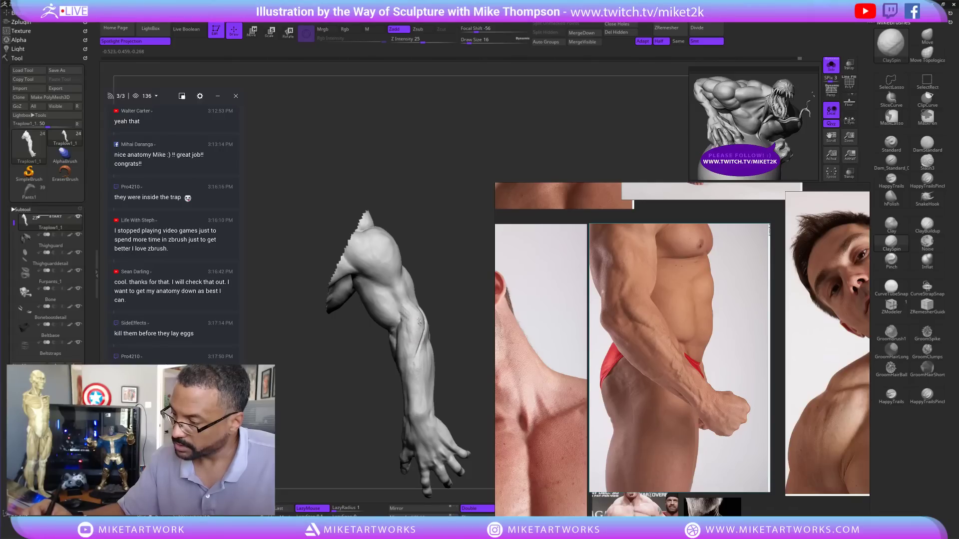
{"action": "mouse_move", "coordinate": [447, 290]}
{"action": "left_mouse_down"}
{"action": "mouse_move", "coordinate": [460, 288]}
{"action": "mouse_move", "coordinate": [461, 301]}
{"action": "left_mouse_up"}
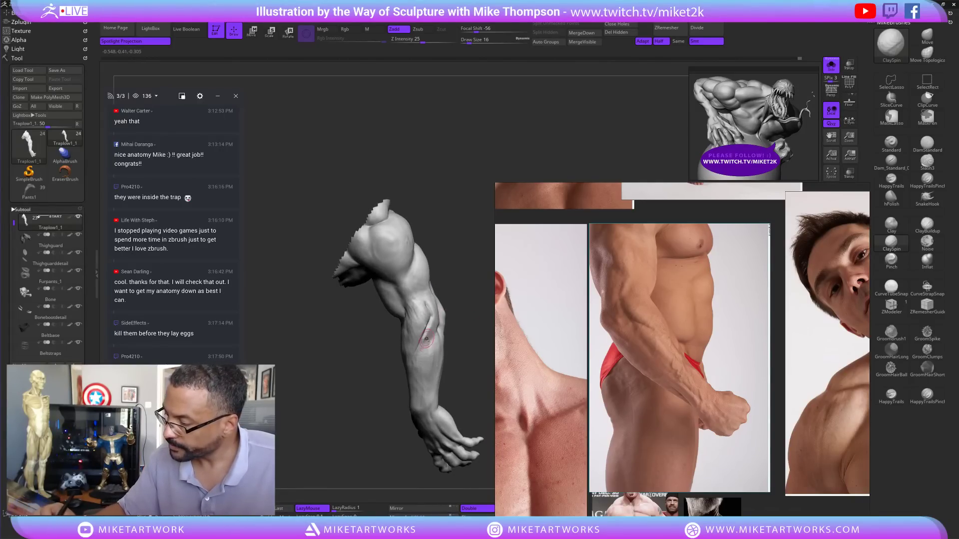
- Refine the forearm extensors and the forms around the outer elbow with ClaySpin
{"action": "mouse_move", "coordinate": [427, 341]}
{"action": "left_mouse_down"}
{"action": "mouse_move", "coordinate": [438, 309]}
{"action": "mouse_move", "coordinate": [431, 321]}
{"action": "mouse_move", "coordinate": [462, 310]}
{"action": "mouse_move", "coordinate": [459, 302]}
{"action": "left_mouse_up"}
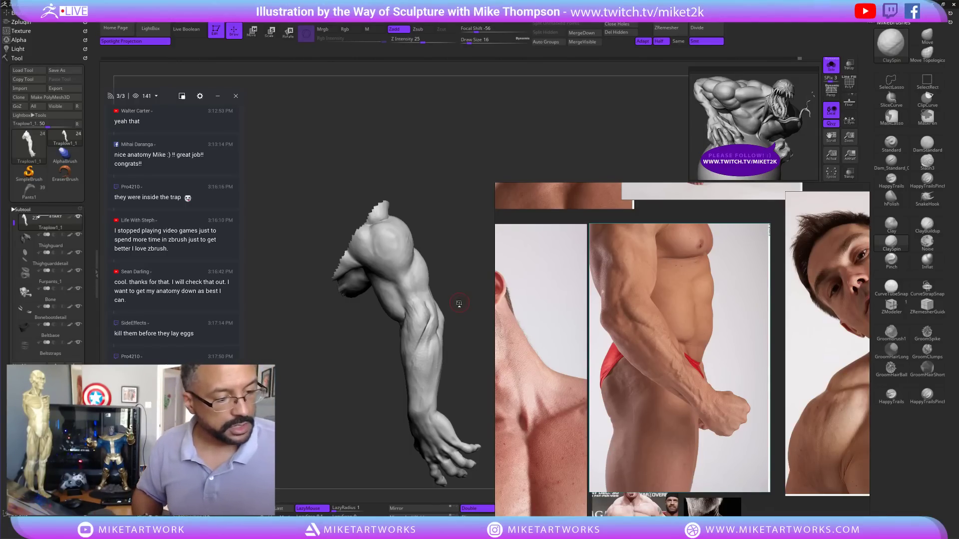
{"action": "left_click_drag", "start_coordinate": [459, 303], "coordinate": [416, 333]}
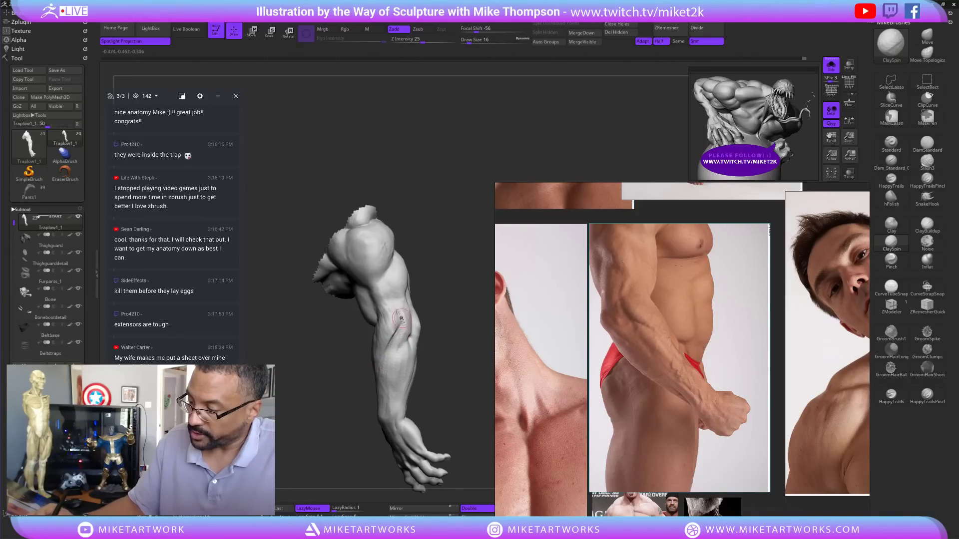
{"action": "left_click_drag", "start_coordinate": [430, 312], "coordinate": [411, 326]}
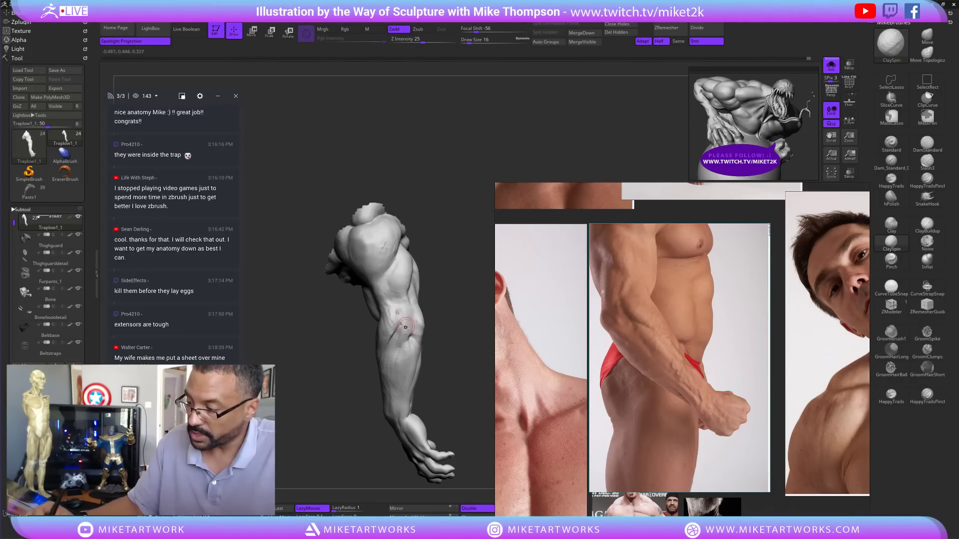
{"action": "left_click_drag", "start_coordinate": [453, 300], "coordinate": [416, 310]}
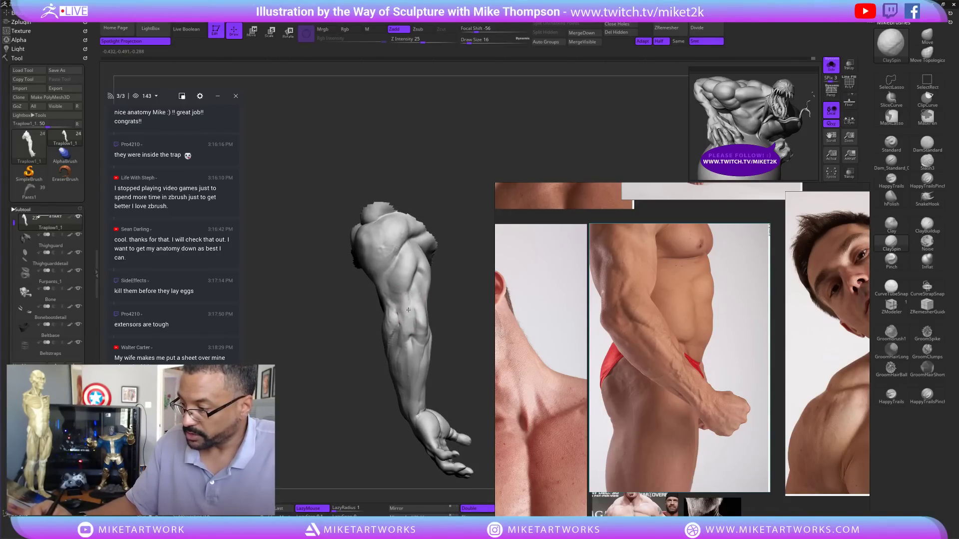
- Build up the triceps on the back of the upper arm above the elbow
{"action": "mouse_move", "coordinate": [441, 299]}
{"action": "left_mouse_down"}
{"action": "mouse_move", "coordinate": [466, 295]}
{"action": "mouse_move", "coordinate": [449, 295]}
{"action": "left_mouse_up"}
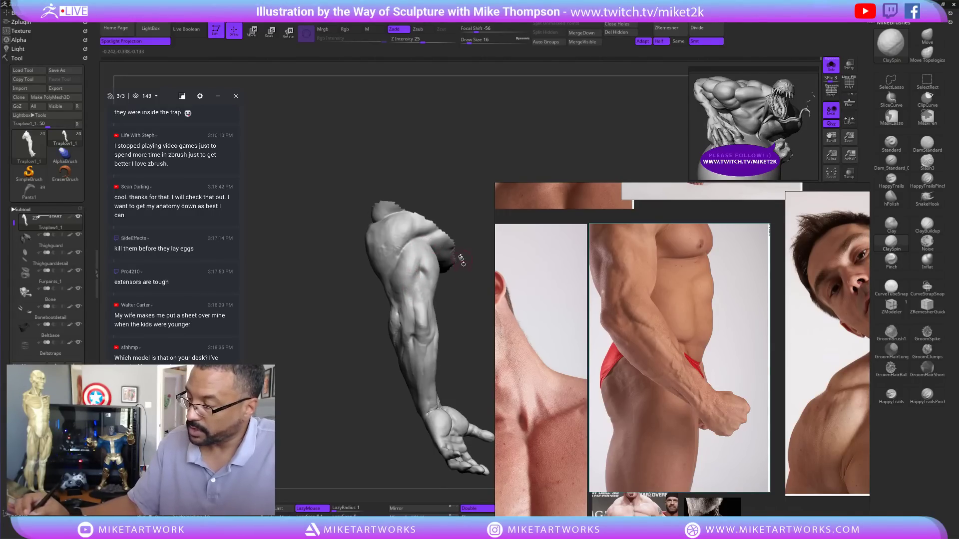
{"action": "left_click_drag", "start_coordinate": [461, 260], "coordinate": [482, 245]}
{"action": "left_click_drag", "start_coordinate": [458, 282], "coordinate": [439, 268]}
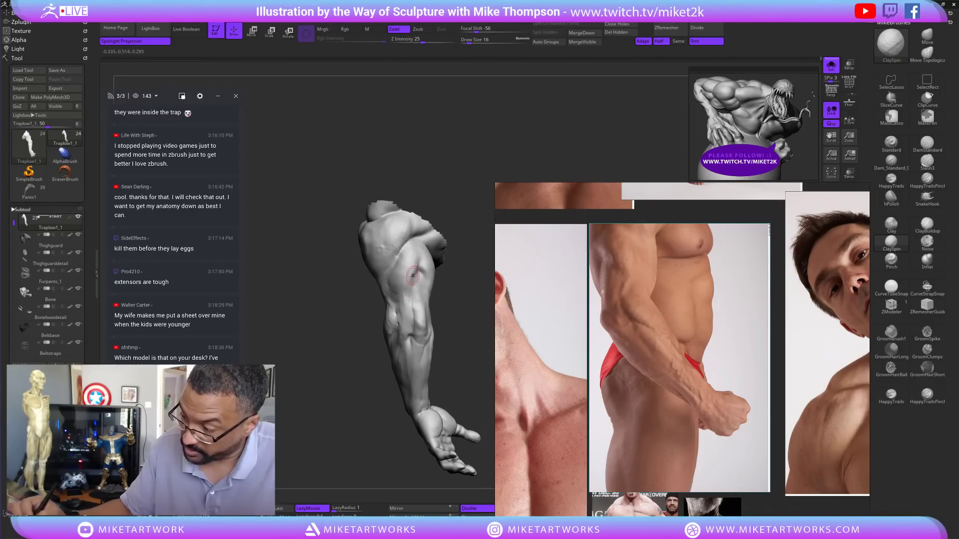
{"action": "mouse_move", "coordinate": [459, 292]}
{"action": "left_mouse_down"}
{"action": "mouse_move", "coordinate": [454, 278]}
{"action": "mouse_move", "coordinate": [457, 306]}
{"action": "mouse_move", "coordinate": [457, 289]}
{"action": "mouse_move", "coordinate": [446, 317]}
{"action": "mouse_move", "coordinate": [466, 285]}
{"action": "mouse_move", "coordinate": [448, 298]}
{"action": "mouse_move", "coordinate": [438, 291]}
{"action": "mouse_move", "coordinate": [439, 336]}
{"action": "left_mouse_up"}
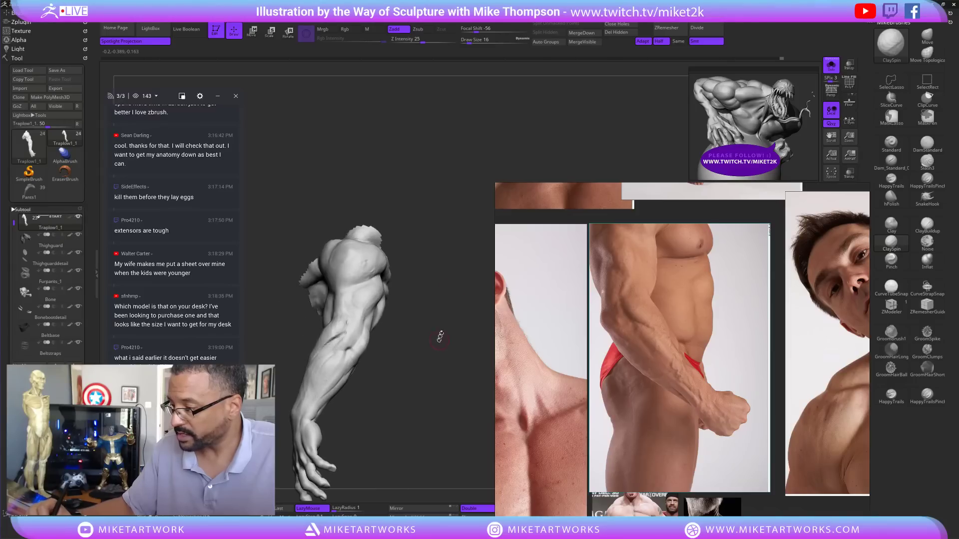
- Sculpt the rear head of the deltoid and its lower edge where it meets the triceps
{"action": "mouse_move", "coordinate": [438, 302]}
{"action": "left_mouse_down"}
{"action": "mouse_move", "coordinate": [456, 307]}
{"action": "mouse_move", "coordinate": [450, 333]}
{"action": "mouse_move", "coordinate": [374, 333]}
{"action": "mouse_move", "coordinate": [430, 314]}
{"action": "left_mouse_up"}
{"action": "mouse_move", "coordinate": [437, 271]}
{"action": "left_mouse_down"}
{"action": "mouse_move", "coordinate": [442, 256]}
{"action": "mouse_move", "coordinate": [436, 274]}
{"action": "left_mouse_up"}
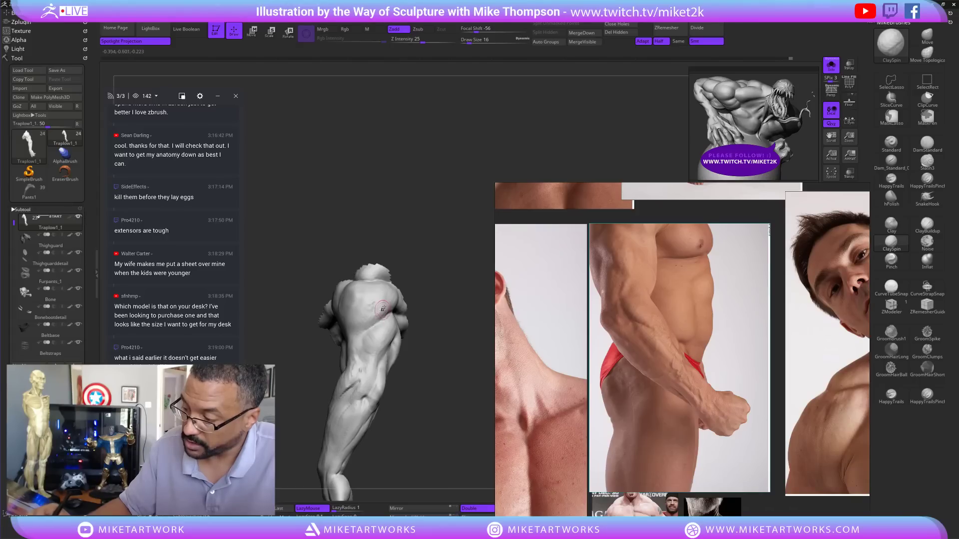
{"action": "left_click_drag", "start_coordinate": [413, 220], "coordinate": [372, 331]}
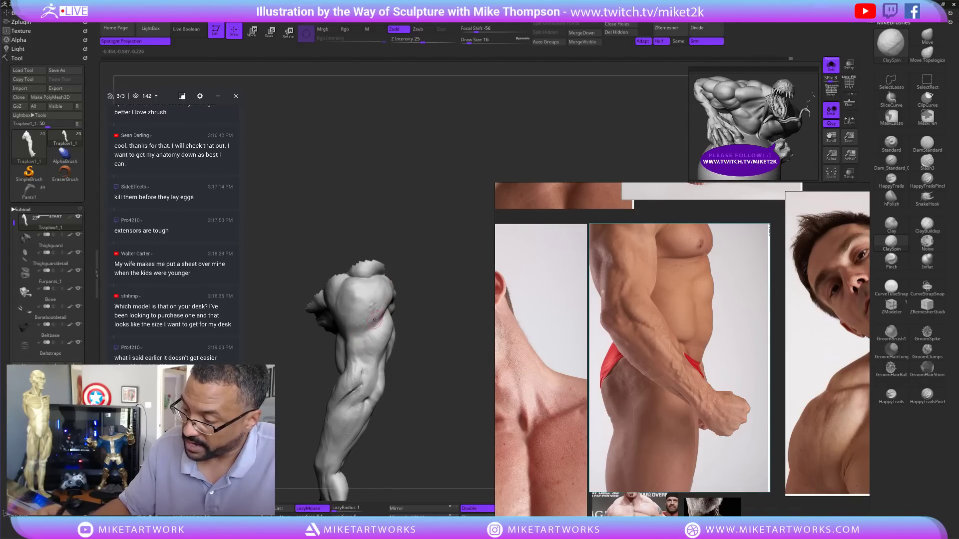
{"action": "mouse_move", "coordinate": [428, 278]}
{"action": "left_mouse_down"}
{"action": "mouse_move", "coordinate": [386, 315]}
{"action": "mouse_move", "coordinate": [438, 316]}
{"action": "mouse_move", "coordinate": [448, 325]}
{"action": "mouse_move", "coordinate": [439, 363]}
{"action": "left_mouse_up"}
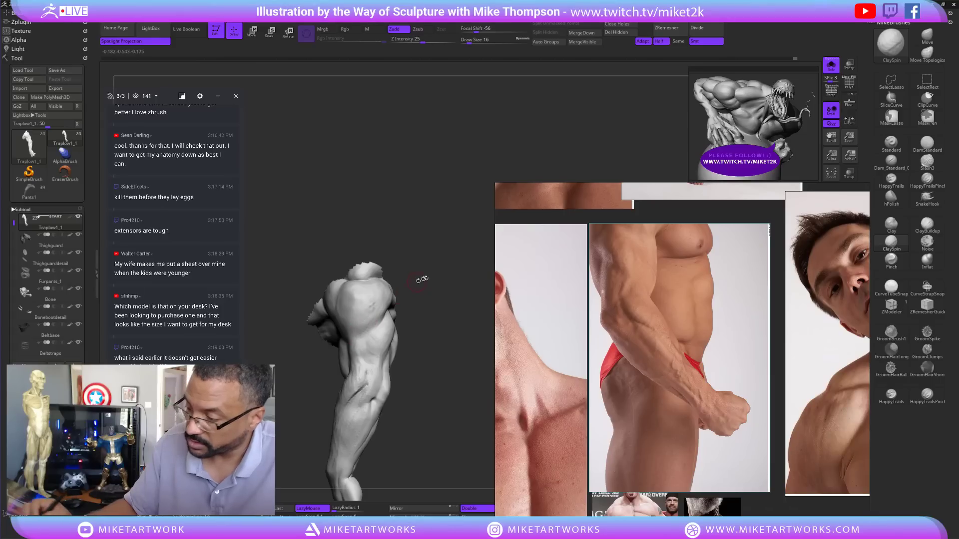
{"action": "mouse_move", "coordinate": [419, 278]}
{"action": "left_mouse_down"}
{"action": "mouse_move", "coordinate": [448, 433]}
{"action": "mouse_move", "coordinate": [451, 404]}
{"action": "left_mouse_up"}
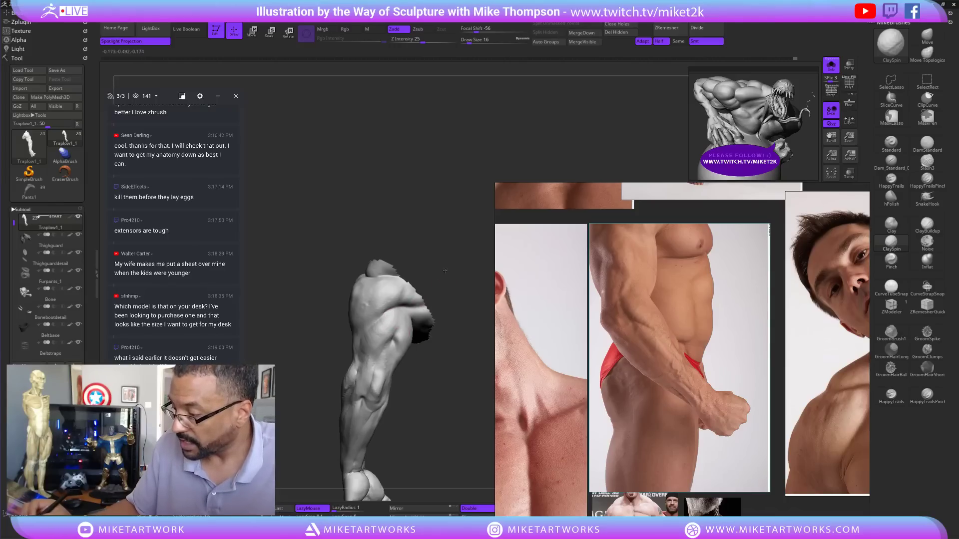
- Define the triceps beneath the rear deltoid and down the back of the upper arm
{"action": "right_click_drag", "start_coordinate": [396, 329], "coordinate": [392, 317]}
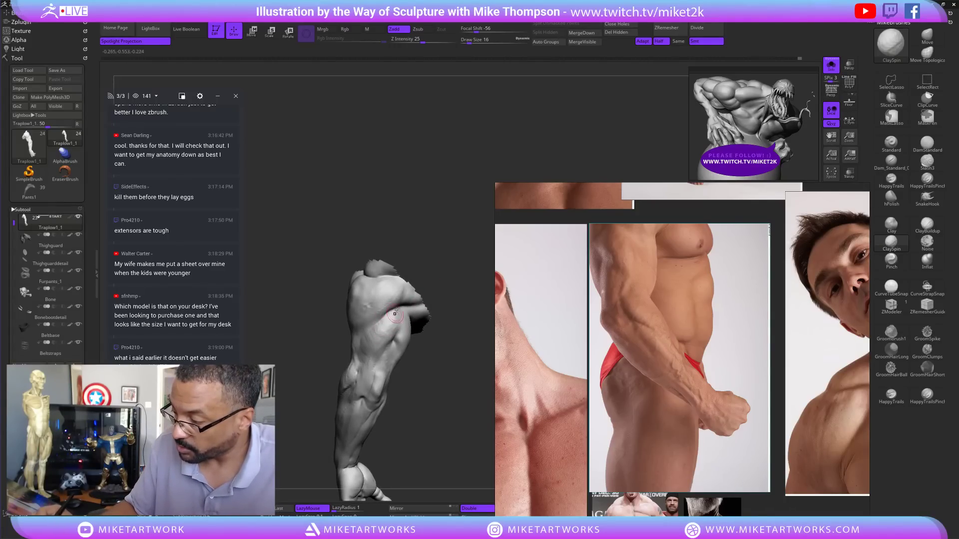
{"action": "left_click_drag", "start_coordinate": [443, 400], "coordinate": [439, 407]}
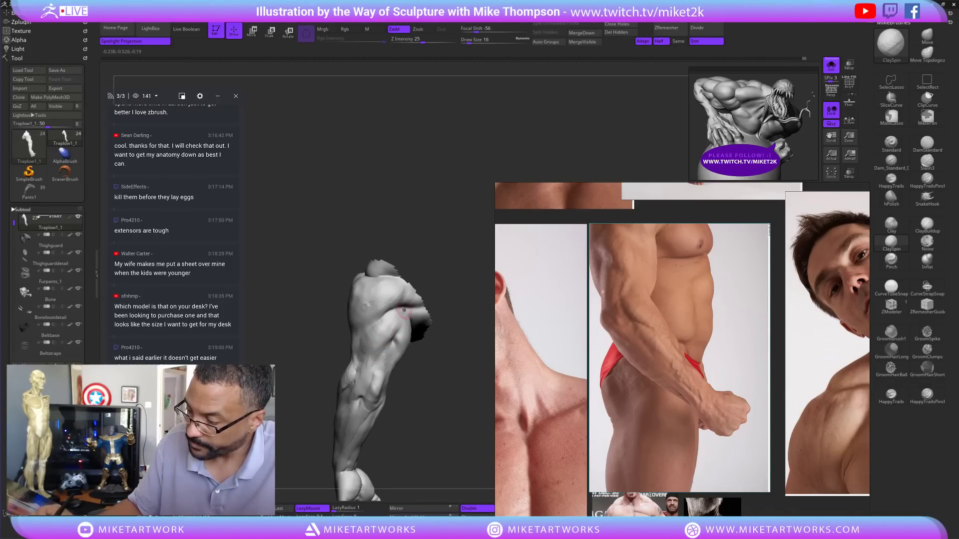
{"action": "mouse_move", "coordinate": [447, 368]}
{"action": "left_mouse_down"}
{"action": "mouse_move", "coordinate": [422, 372]}
{"action": "mouse_move", "coordinate": [434, 374]}
{"action": "left_mouse_up"}
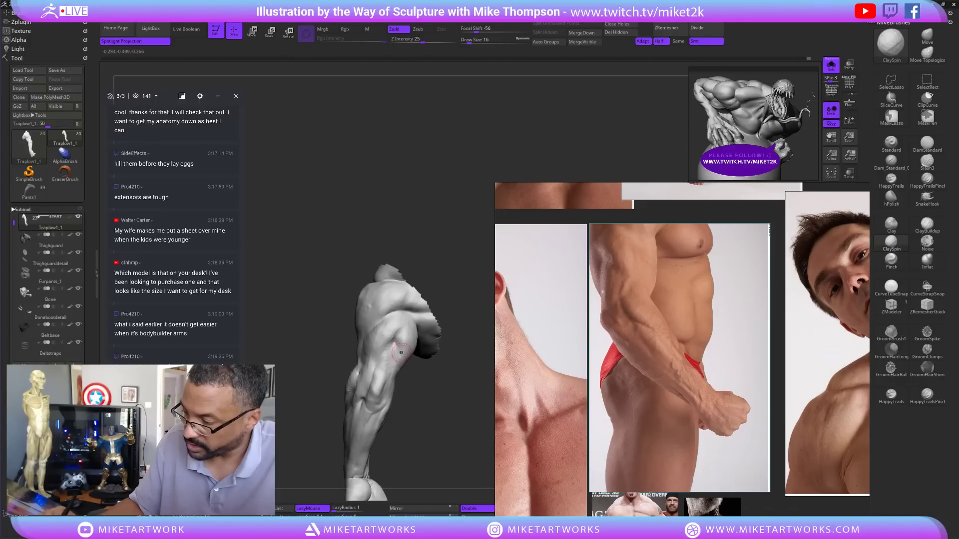
{"action": "left_click_drag", "start_coordinate": [436, 463], "coordinate": [460, 443]}
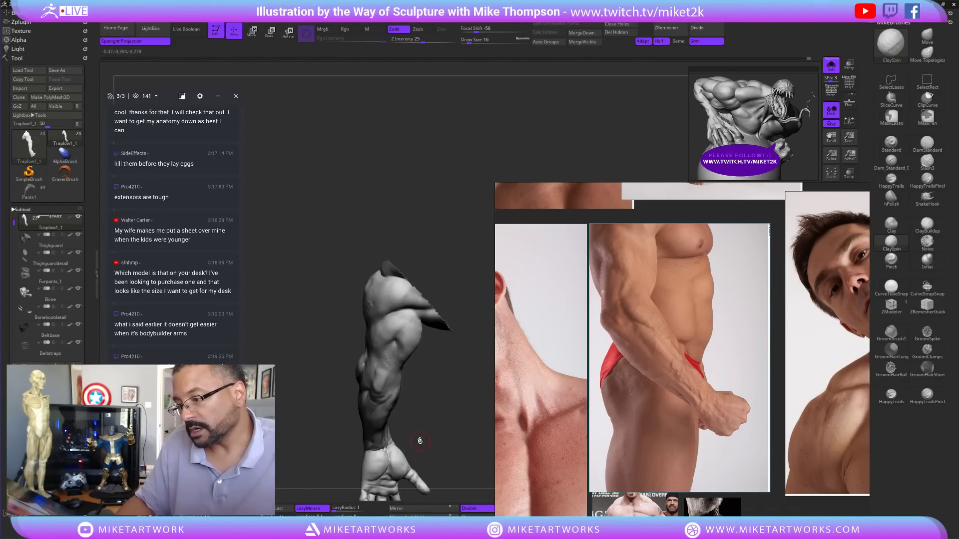
- Shape and smooth the transition from the upper triceps into the back of the shoulder near the armpit
{"action": "left_click_drag", "start_coordinate": [425, 435], "coordinate": [430, 396]}
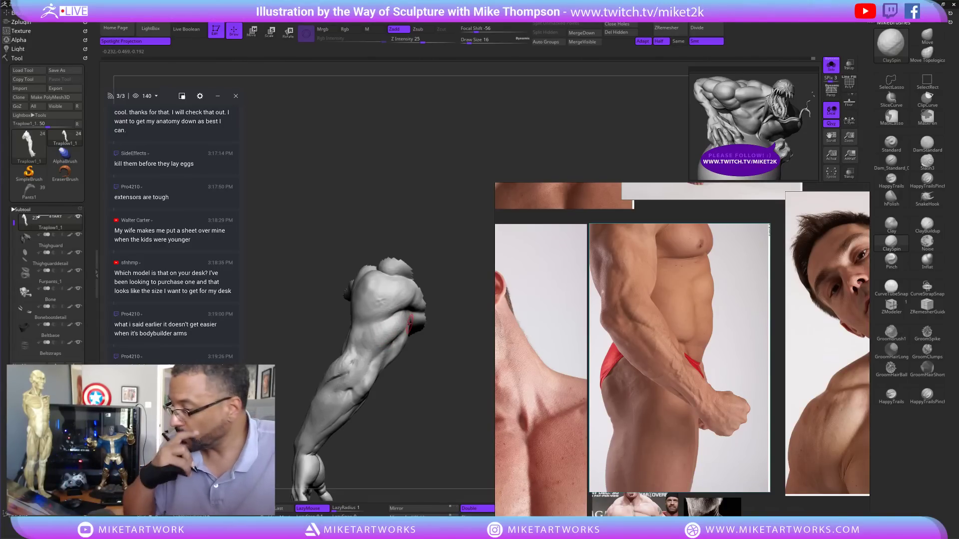
{"action": "left_click_drag", "start_coordinate": [433, 333], "coordinate": [435, 411]}
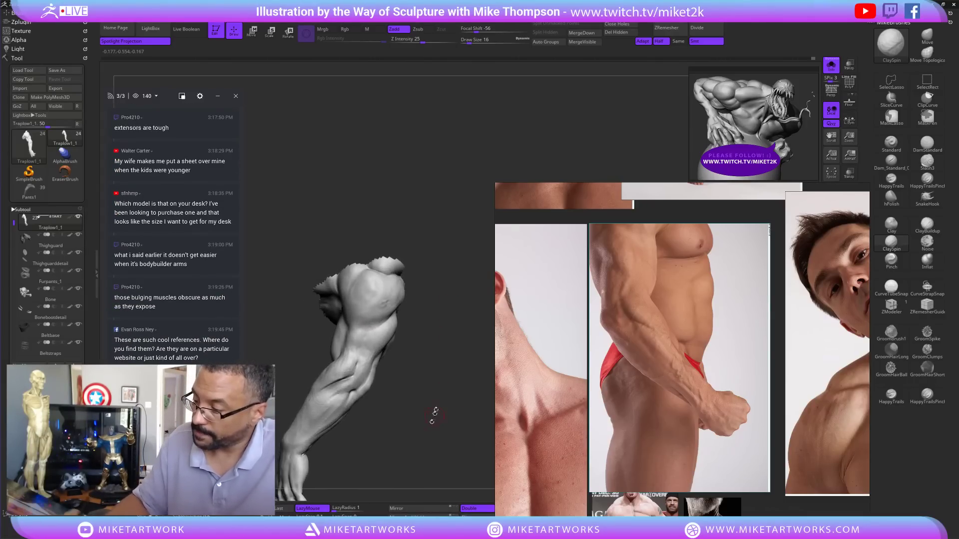
{"action": "left_click_drag", "start_coordinate": [405, 337], "coordinate": [374, 335]}
{"action": "left_click_drag", "start_coordinate": [414, 383], "coordinate": [443, 387]}
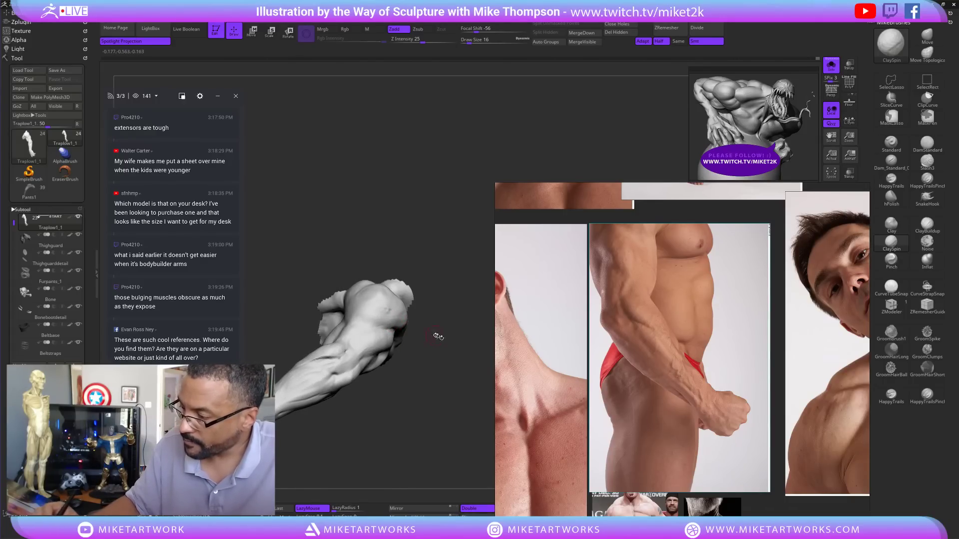
{"action": "left_click_drag", "start_coordinate": [437, 336], "coordinate": [429, 389]}
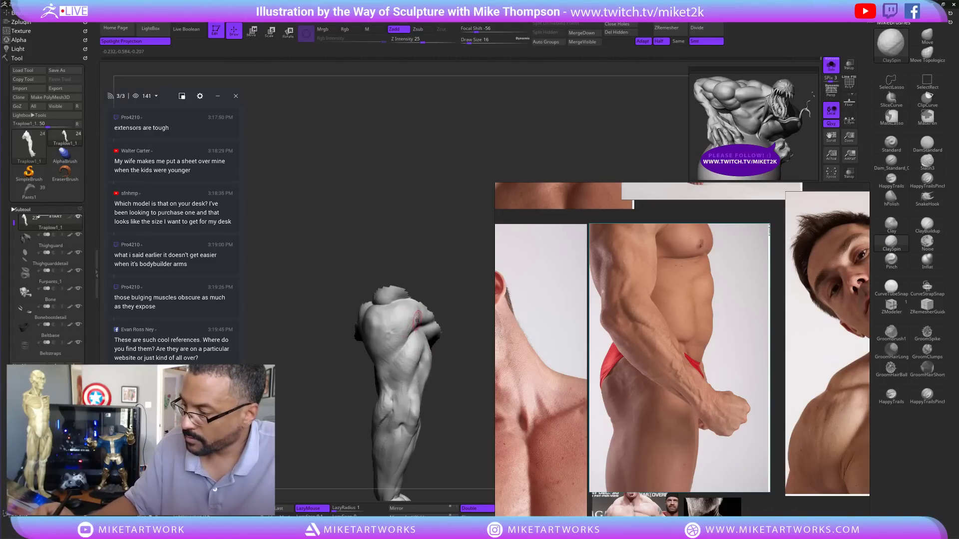
{"action": "key", "text": "shift"}
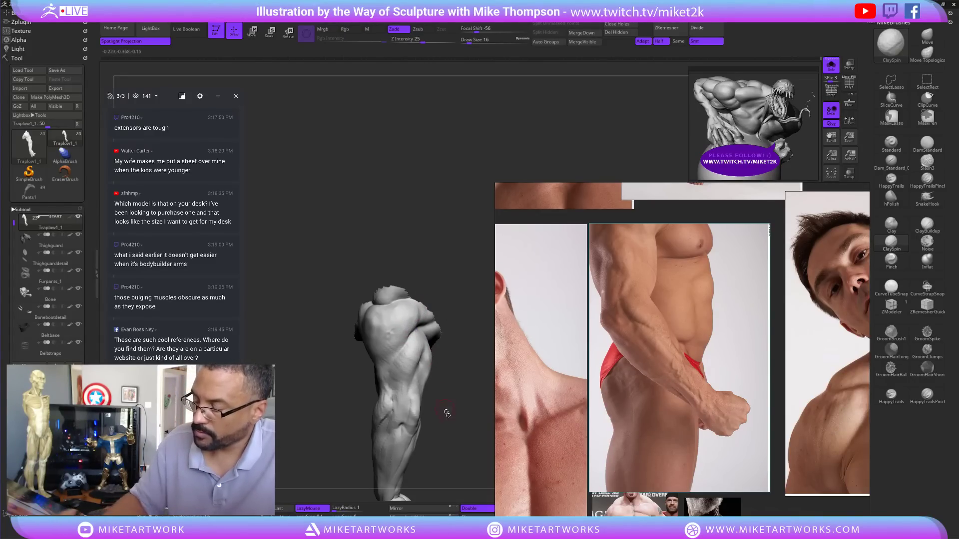
{"action": "mouse_move", "coordinate": [445, 411]}
{"action": "left_mouse_down"}
{"action": "mouse_move", "coordinate": [441, 396]}
{"action": "mouse_move", "coordinate": [428, 398]}
{"action": "mouse_move", "coordinate": [454, 383]}
{"action": "mouse_move", "coordinate": [452, 400]}
{"action": "mouse_move", "coordinate": [461, 358]}
{"action": "mouse_move", "coordinate": [442, 347]}
{"action": "mouse_move", "coordinate": [450, 339]}
{"action": "mouse_move", "coordinate": [410, 370]}
{"action": "left_mouse_up"}
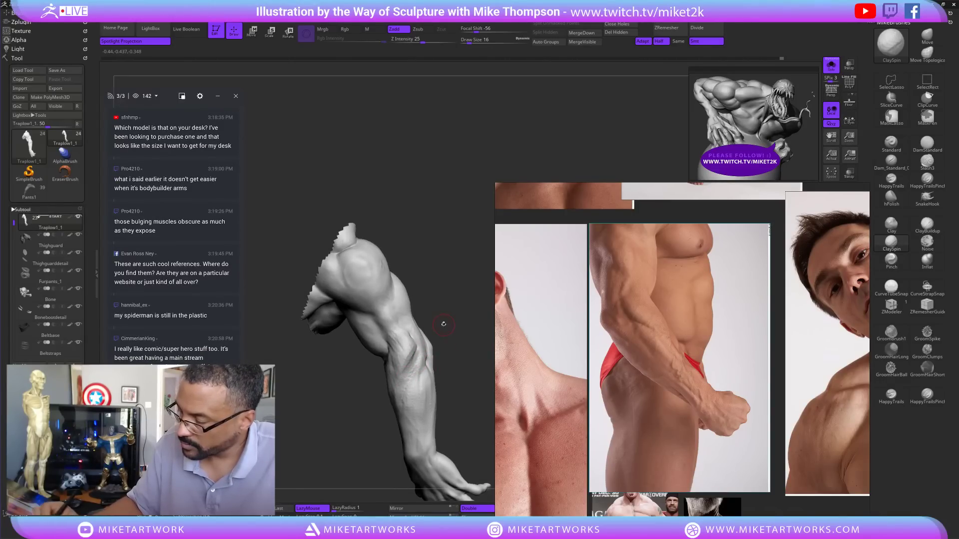
- Adjust the silhouette of the elbow and forearm with the Move brush at draw size 30
{"action": "mouse_move", "coordinate": [442, 332]}
{"action": "left_mouse_down"}
{"action": "mouse_move", "coordinate": [452, 323]}
{"action": "mouse_move", "coordinate": [441, 336]}
{"action": "mouse_move", "coordinate": [452, 335]}
{"action": "mouse_move", "coordinate": [446, 350]}
{"action": "mouse_move", "coordinate": [446, 334]}
{"action": "left_mouse_up"}
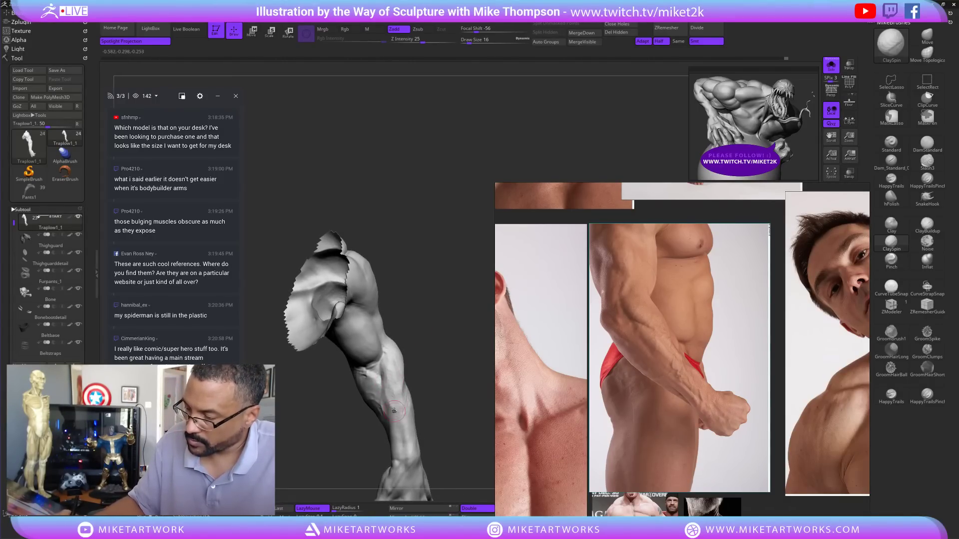
{"action": "left_click_drag", "start_coordinate": [465, 357], "coordinate": [467, 320]}
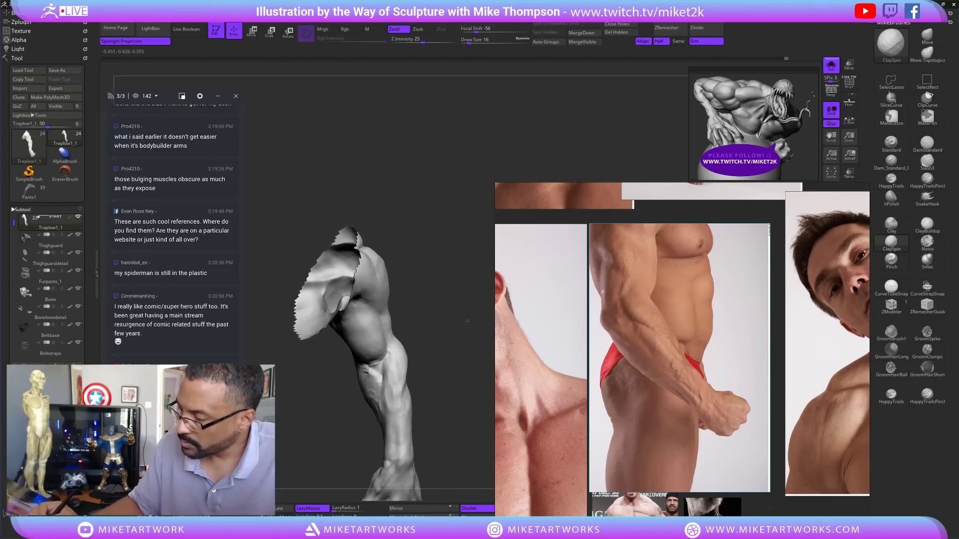
{"action": "key", "text": "b"}
{"action": "key", "text": "m"}
{"action": "key", "text": "v"}
{"action": "key", "text": "s"}
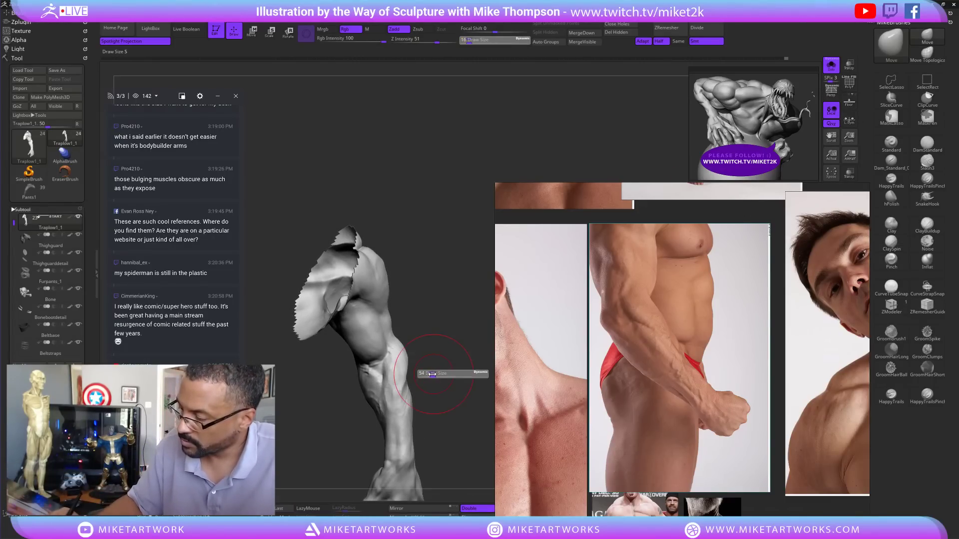
{"action": "mouse_move", "coordinate": [432, 374]}
{"action": "left_mouse_down"}
{"action": "mouse_move", "coordinate": [411, 382]}
{"action": "mouse_move", "coordinate": [444, 395]}
{"action": "mouse_move", "coordinate": [456, 385]}
{"action": "mouse_move", "coordinate": [423, 368]}
{"action": "left_mouse_up"}
{"action": "key", "text": "s"}
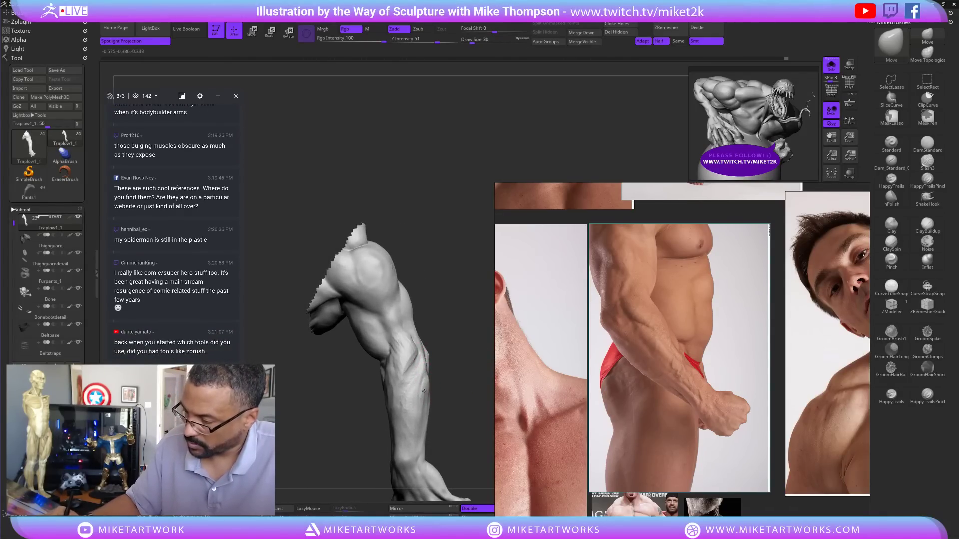
{"action": "mouse_move", "coordinate": [440, 416]}
{"action": "left_mouse_down"}
{"action": "mouse_move", "coordinate": [469, 401]}
{"action": "mouse_move", "coordinate": [454, 411]}
{"action": "left_mouse_up"}
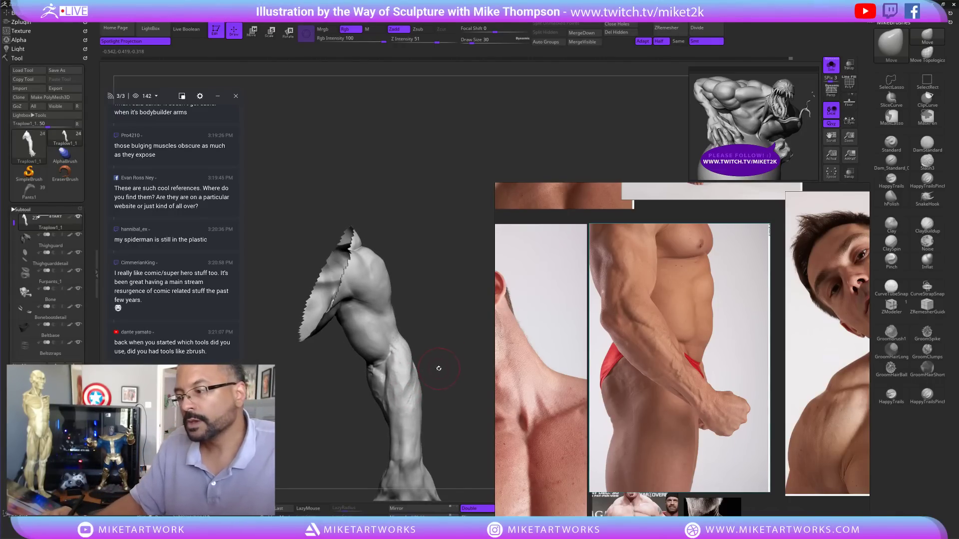
- Flatten the planes of the forearm below the elbow with the hPolish brush at draw size 21
{"action": "key", "text": "s"}
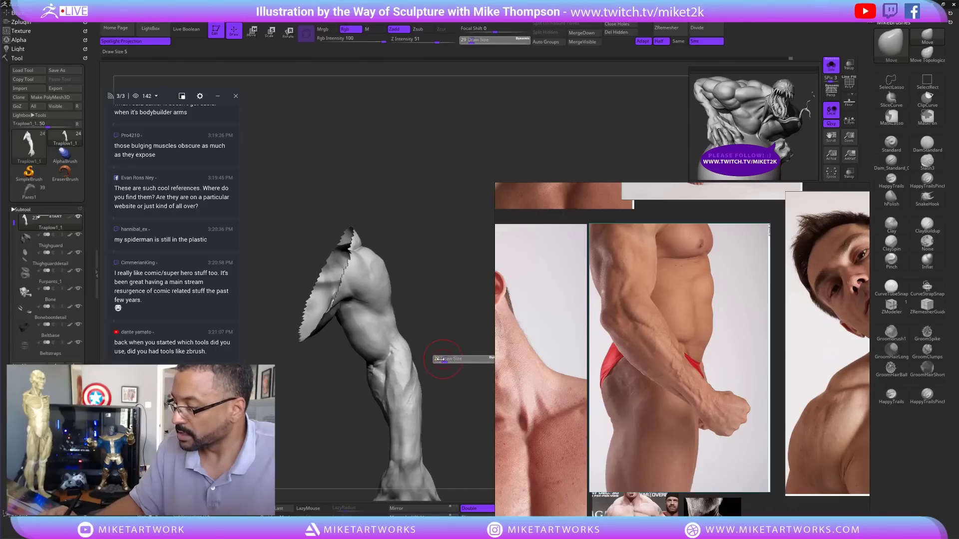
{"action": "left_click", "coordinate": [427, 360]}
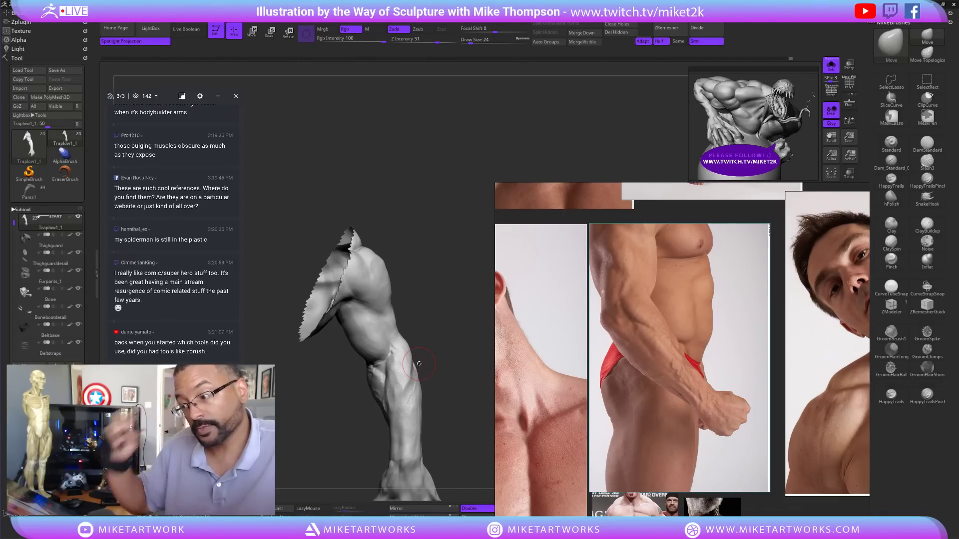
{"action": "key", "text": "s"}
{"action": "left_click", "coordinate": [444, 340]}
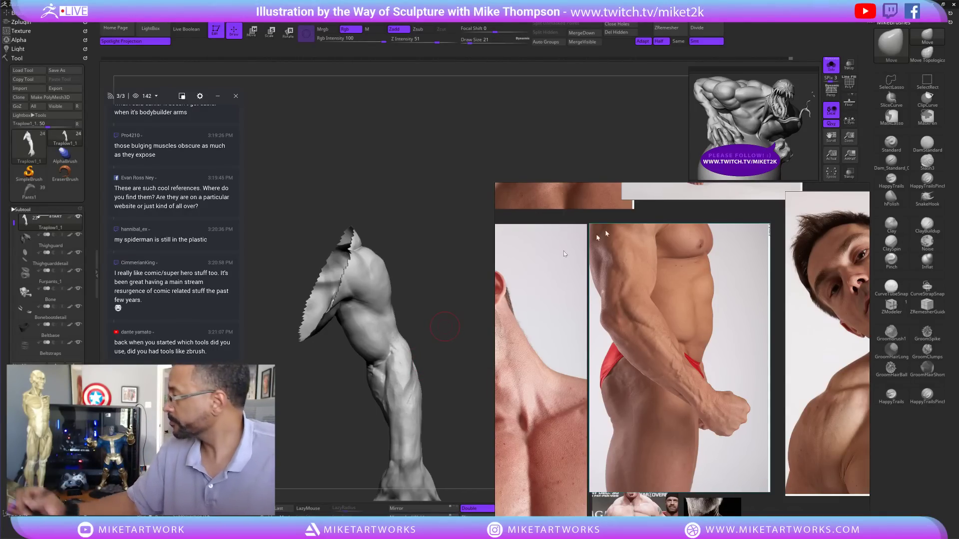
{"action": "left_click", "coordinate": [890, 196]}
{"action": "left_click_drag", "start_coordinate": [399, 352], "coordinate": [401, 408]}
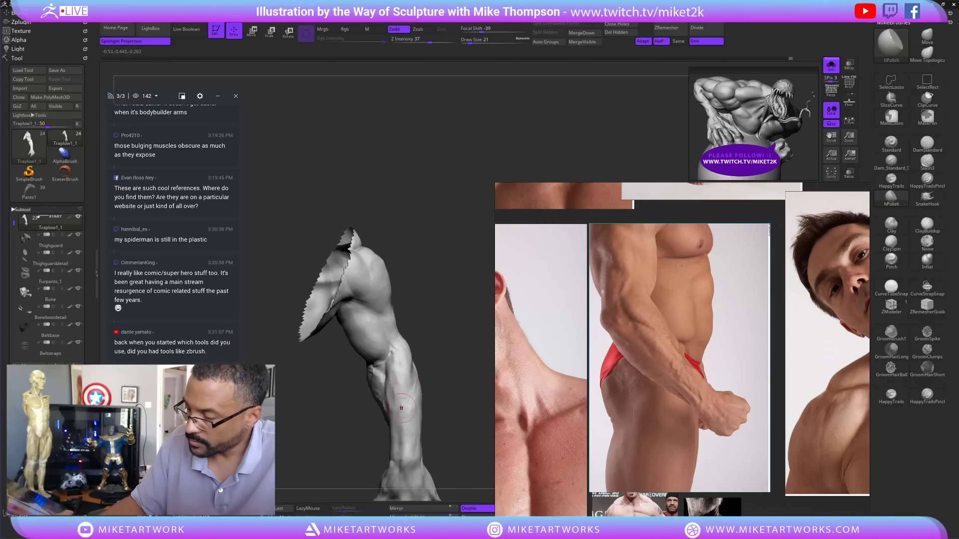
{"action": "mouse_move", "coordinate": [400, 363]}
{"action": "left_mouse_down"}
{"action": "mouse_move", "coordinate": [395, 409]}
{"action": "mouse_move", "coordinate": [456, 392]}
{"action": "mouse_move", "coordinate": [462, 335]}
{"action": "mouse_move", "coordinate": [411, 318]}
{"action": "mouse_move", "coordinate": [445, 284]}
{"action": "left_mouse_up"}
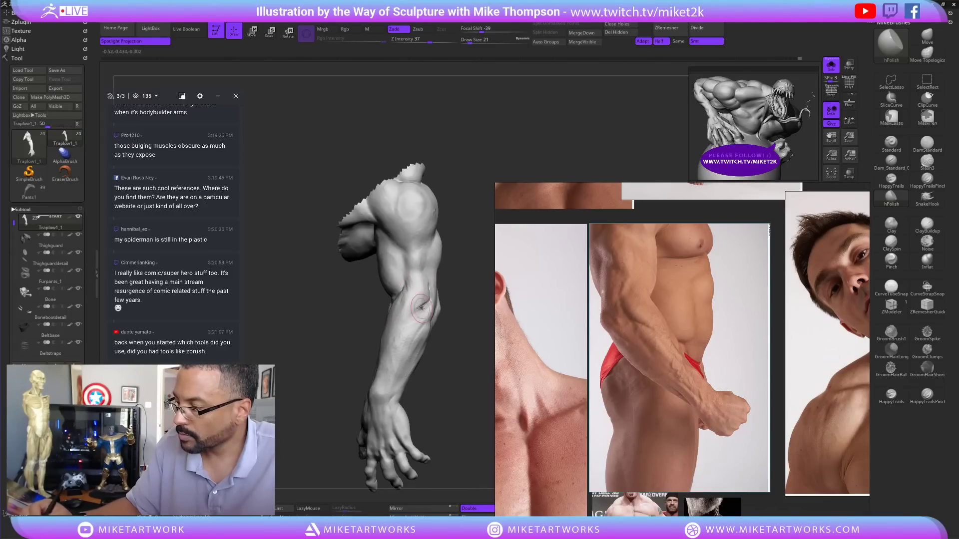
- Polish the area around the elbow, and smooth the deltoid with the draw size set to 16
{"action": "mouse_move", "coordinate": [457, 299]}
{"action": "left_mouse_down"}
{"action": "mouse_move", "coordinate": [475, 289]}
{"action": "mouse_move", "coordinate": [466, 317]}
{"action": "mouse_move", "coordinate": [447, 315]}
{"action": "left_mouse_up"}
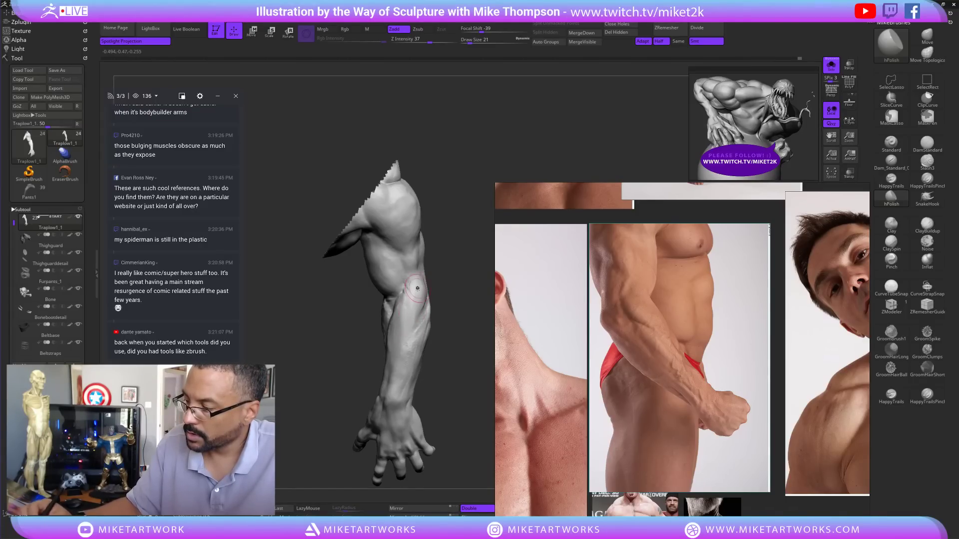
{"action": "mouse_move", "coordinate": [462, 407]}
{"action": "left_mouse_down"}
{"action": "mouse_move", "coordinate": [468, 385]}
{"action": "mouse_move", "coordinate": [453, 421]}
{"action": "mouse_move", "coordinate": [399, 289]}
{"action": "left_mouse_up"}
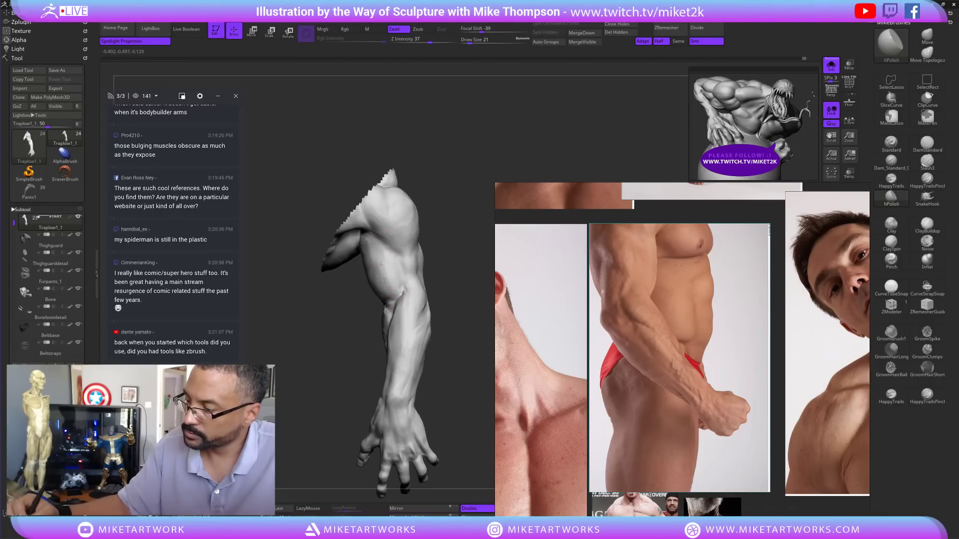
{"action": "left_click_drag", "start_coordinate": [430, 257], "coordinate": [447, 256]}
{"action": "mouse_move", "coordinate": [446, 203]}
{"action": "left_mouse_down"}
{"action": "mouse_move", "coordinate": [450, 245]}
{"action": "mouse_move", "coordinate": [432, 249]}
{"action": "left_mouse_up"}
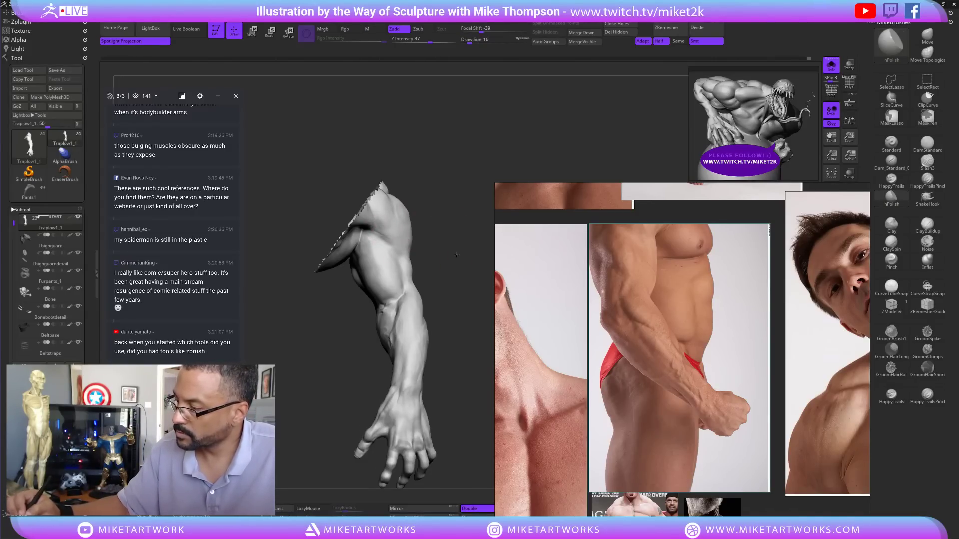
{"action": "left_click_drag", "start_coordinate": [449, 257], "coordinate": [380, 232]}
{"action": "key", "text": "shift"}
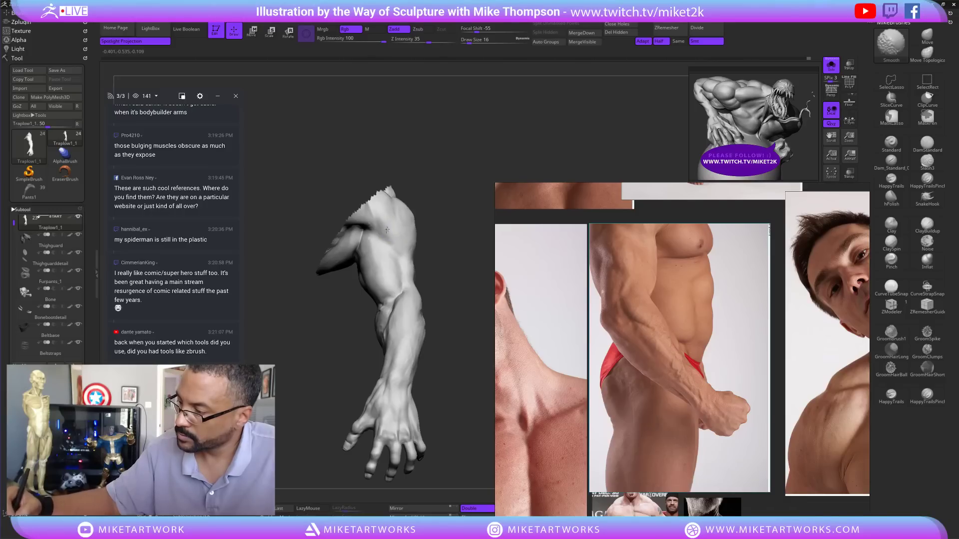
- Carve a crease below the deltoid on the upper arm with the DamStandard brush
{"action": "mouse_move", "coordinate": [430, 243]}
{"action": "left_mouse_down"}
{"action": "mouse_move", "coordinate": [457, 292]}
{"action": "mouse_move", "coordinate": [448, 271]}
{"action": "left_mouse_up"}
{"action": "left_click", "coordinate": [926, 145]}
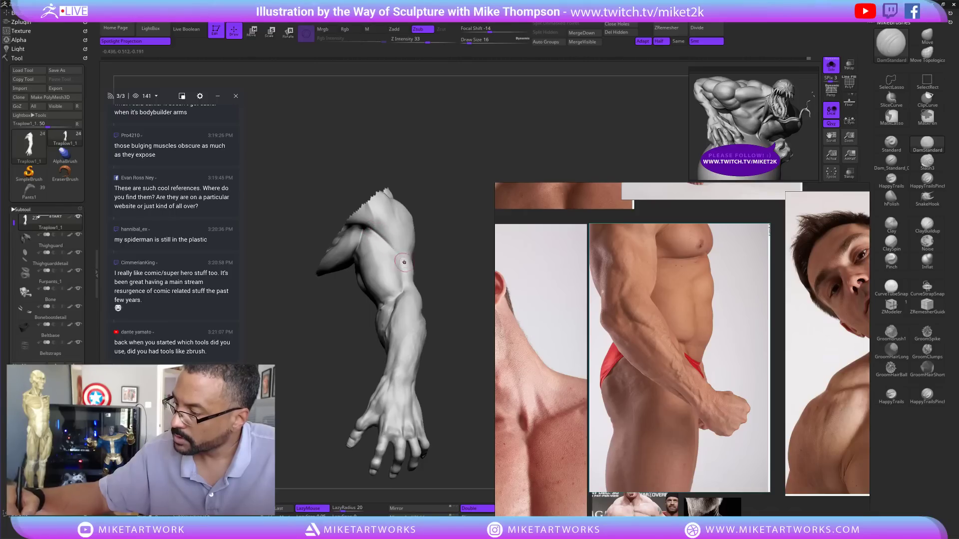
{"action": "left_click_drag", "start_coordinate": [394, 251], "coordinate": [403, 260]}
{"action": "mouse_move", "coordinate": [460, 342]}
{"action": "left_mouse_down"}
{"action": "mouse_move", "coordinate": [455, 383]}
{"action": "mouse_move", "coordinate": [445, 387]}
{"action": "left_mouse_up"}
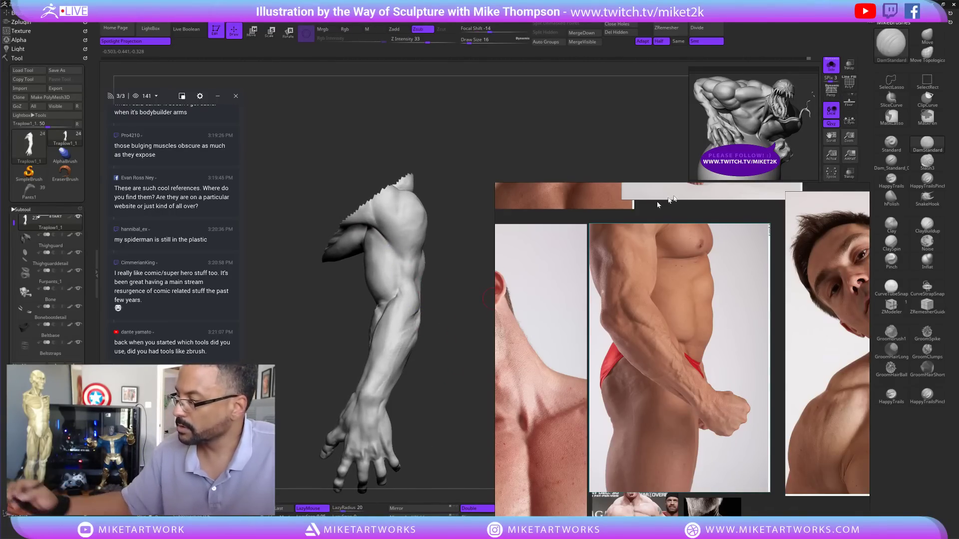
- Turn off Solo mode to bring back the complete warrior with its armour and clothing
{"action": "left_click", "coordinate": [831, 67]}
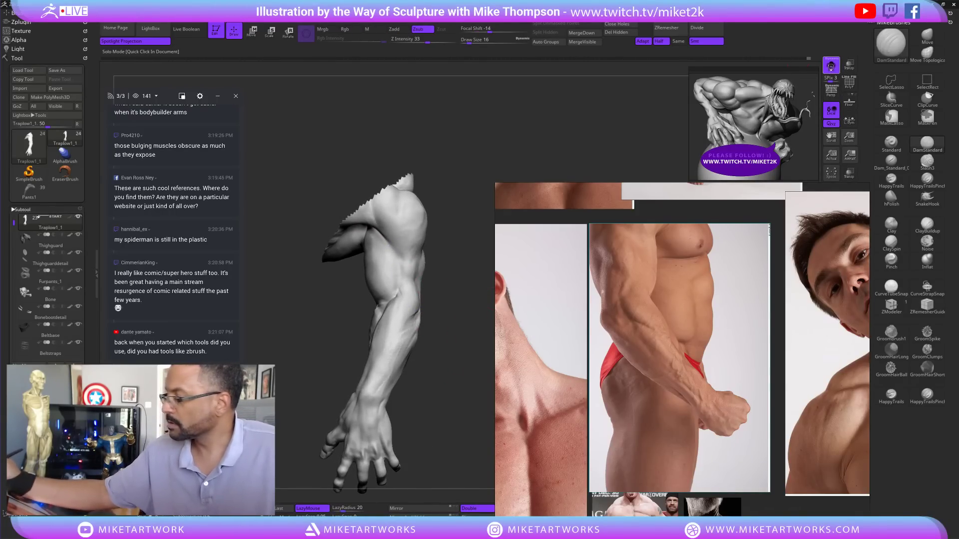
{"action": "left_click", "coordinate": [466, 424]}
{"action": "mouse_move", "coordinate": [463, 424]}
{"action": "left_mouse_down"}
{"action": "mouse_move", "coordinate": [459, 407]}
{"action": "mouse_move", "coordinate": [465, 449]}
{"action": "mouse_move", "coordinate": [459, 438]}
{"action": "mouse_move", "coordinate": [448, 444]}
{"action": "left_mouse_up"}
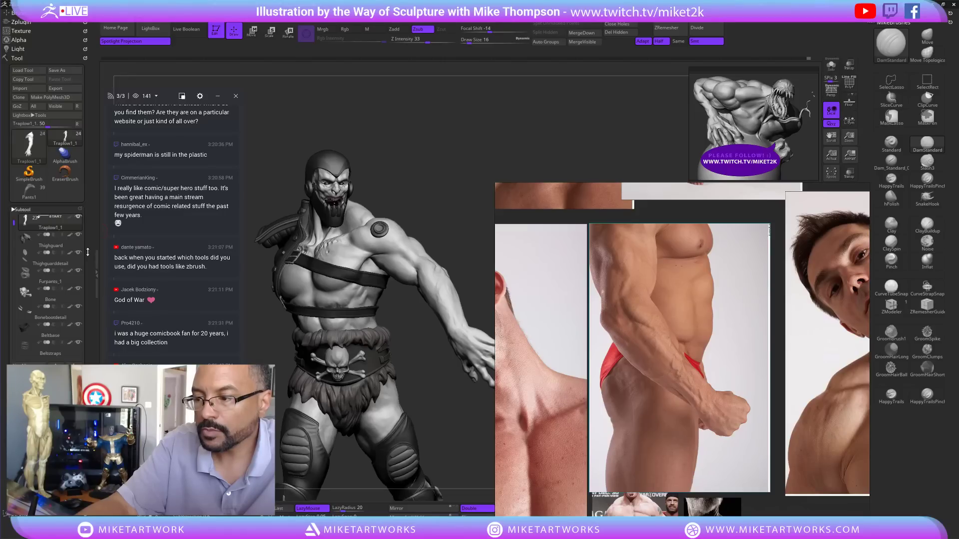
- Turn on polypaint display for the body subtool and raise its subdivision level
{"action": "left_click", "coordinate": [70, 217]}
{"action": "left_click_drag", "start_coordinate": [451, 448], "coordinate": [454, 454]}
{"action": "key", "text": "ctrl+d"}
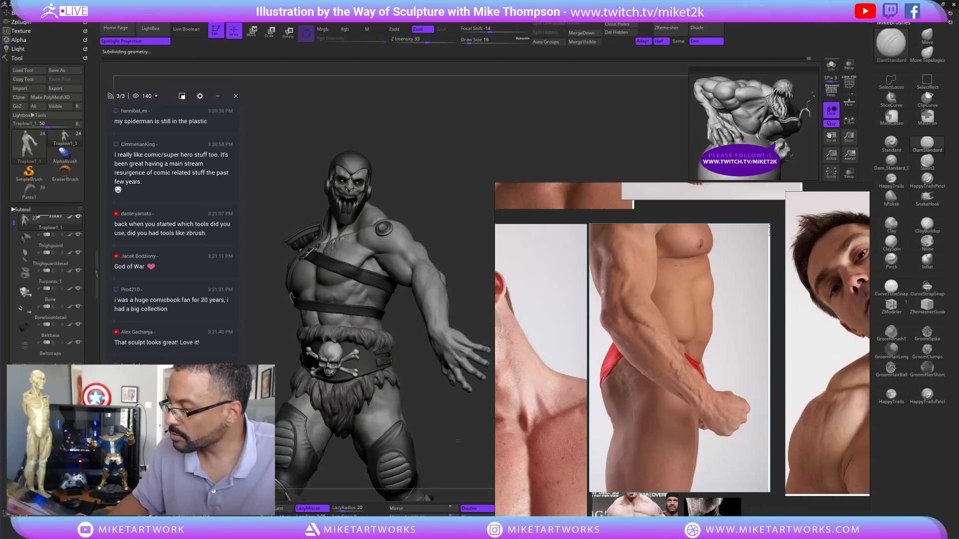
- Examine the whole warrior from several angles, checking the outstretched arm against the torso and pose
{"action": "left_click_drag", "start_coordinate": [457, 440], "coordinate": [441, 457], "text": "alt"}
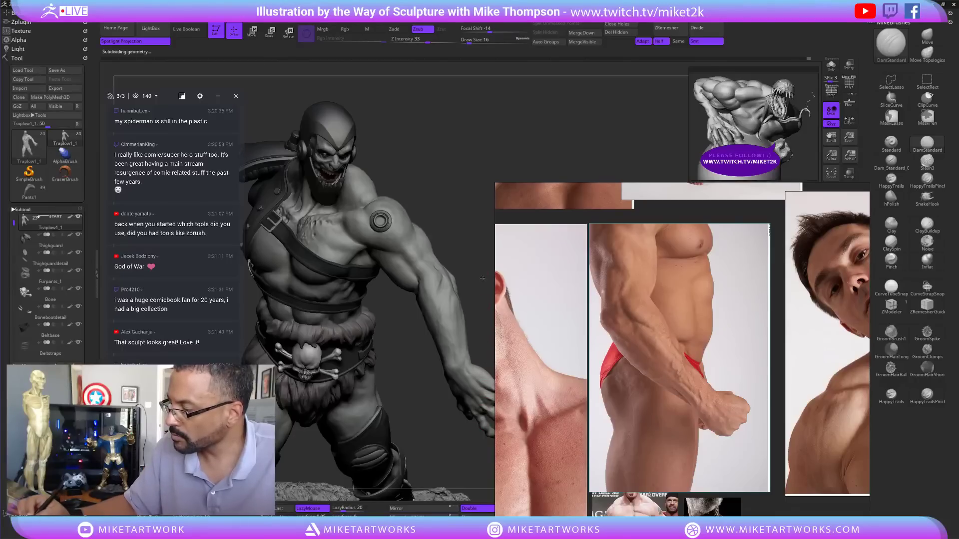
{"action": "left_click_drag", "start_coordinate": [482, 278], "coordinate": [484, 459]}
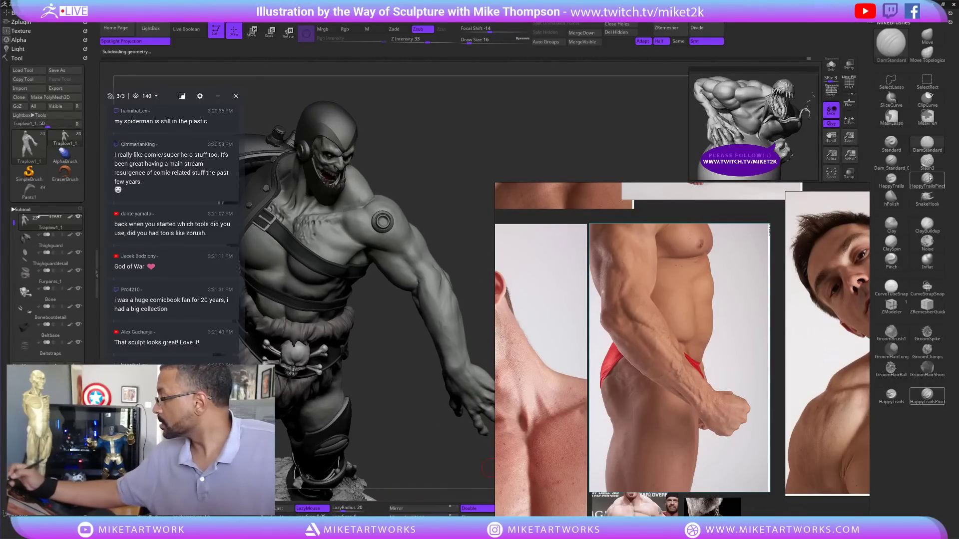
{"action": "key", "text": "b"}
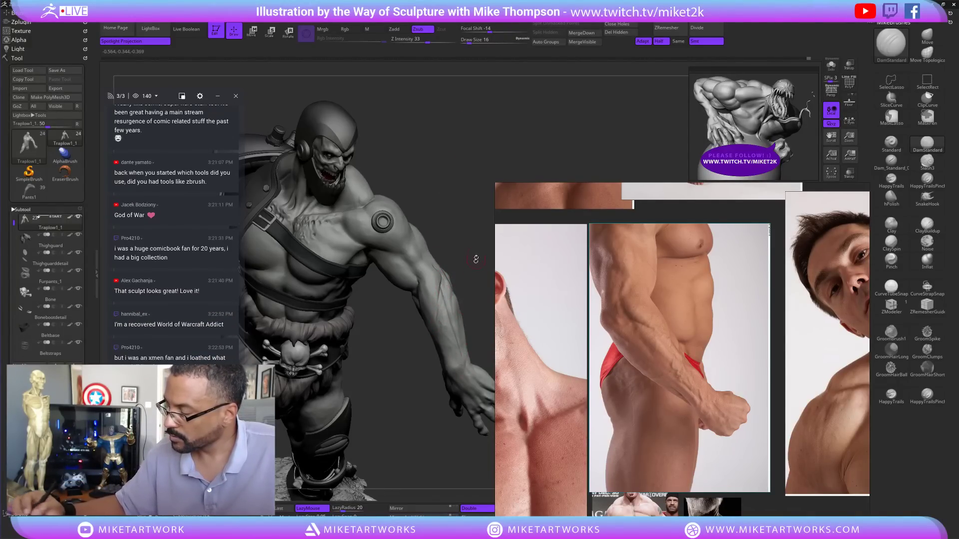
{"action": "left_click_drag", "start_coordinate": [475, 259], "coordinate": [470, 269]}
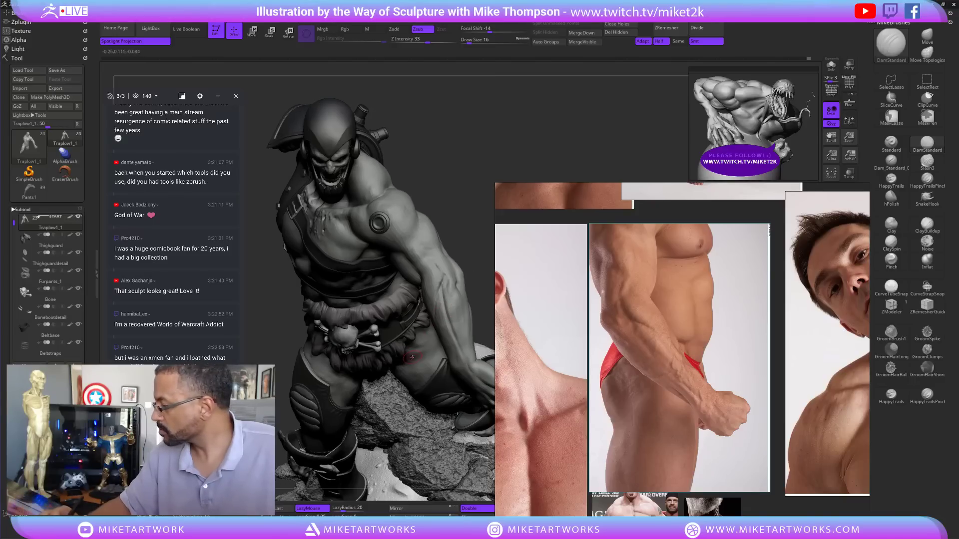
{"action": "left_click_drag", "start_coordinate": [479, 239], "coordinate": [461, 299]}
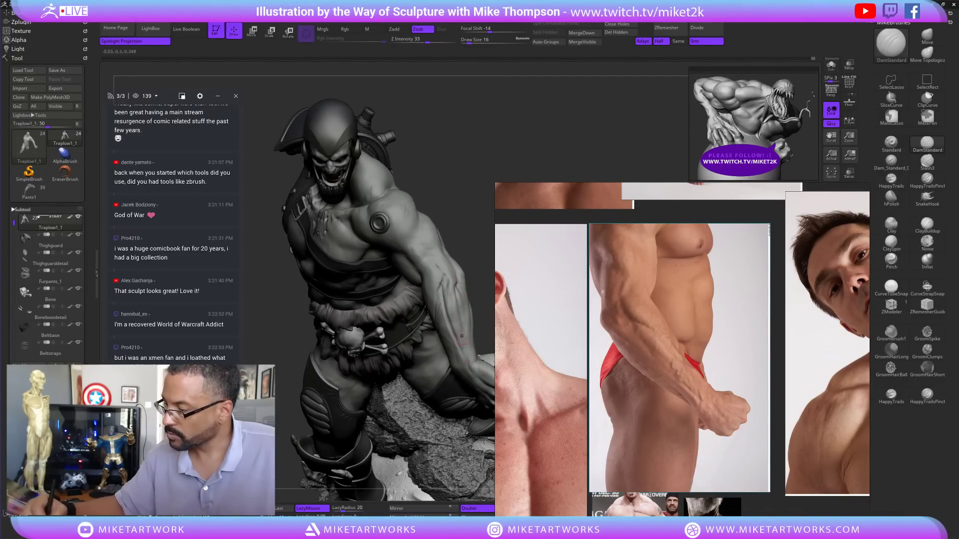
{"action": "left_click_drag", "start_coordinate": [488, 248], "coordinate": [472, 269]}
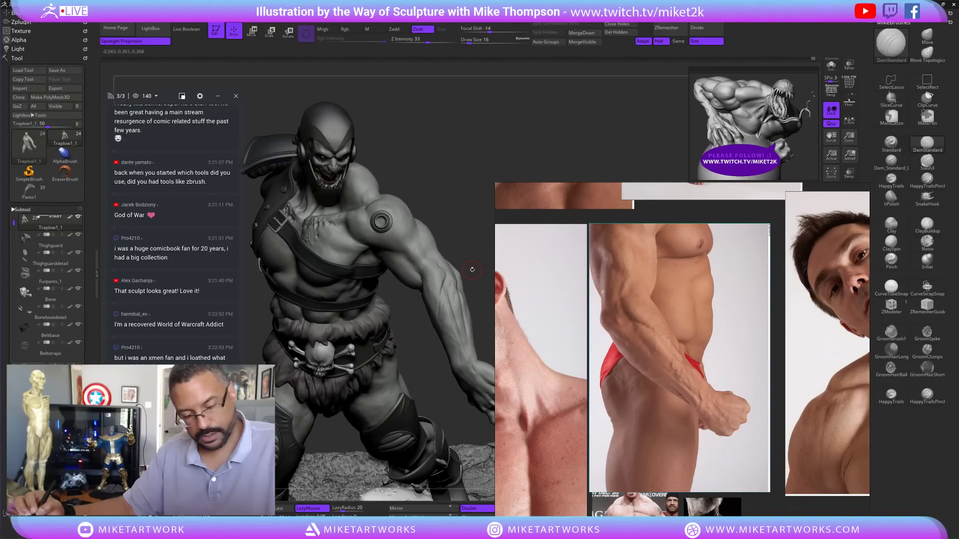
{"action": "mouse_move", "coordinate": [478, 254]}
{"action": "left_mouse_down"}
{"action": "mouse_move", "coordinate": [464, 325]}
{"action": "mouse_move", "coordinate": [487, 382]}
{"action": "mouse_move", "coordinate": [481, 248]}
{"action": "mouse_move", "coordinate": [475, 256]}
{"action": "left_mouse_up"}
{"action": "key", "text": "ctrl"}
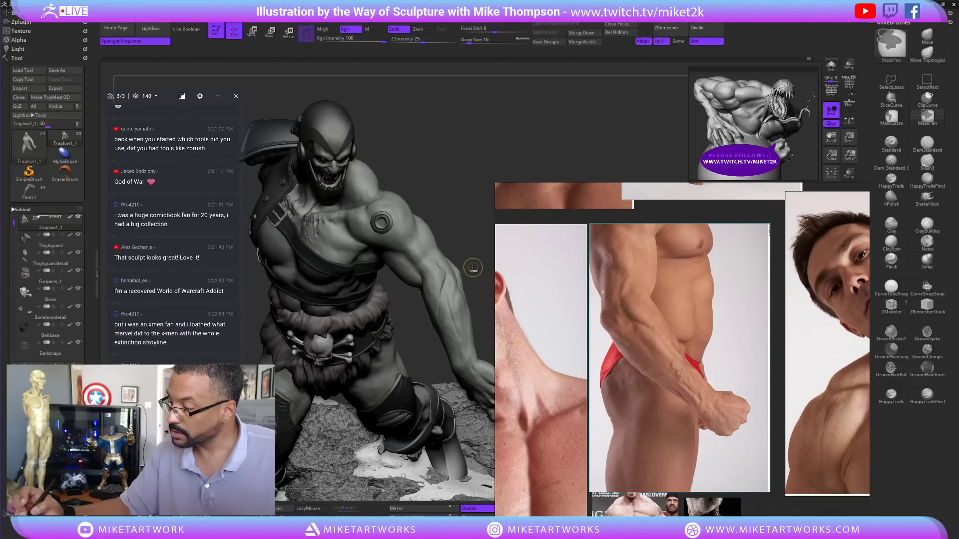
{"action": "left_click_drag", "start_coordinate": [472, 268], "coordinate": [459, 281]}
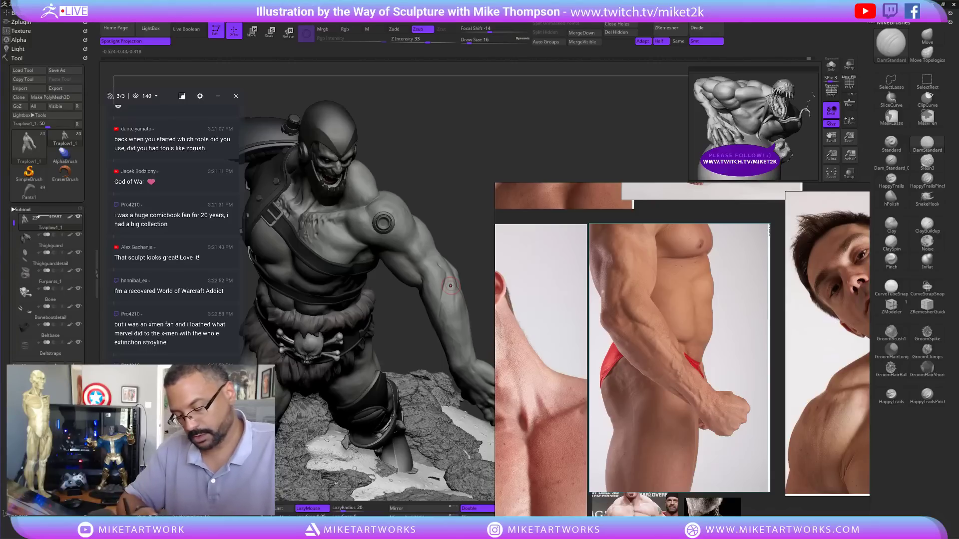
- Look through the reference board for other photos of muscular arms, down to the bodybuilder action poses
{"action": "scroll", "coordinate": [603, 347], "scroll_direction": "down", "scroll_amount": 6}
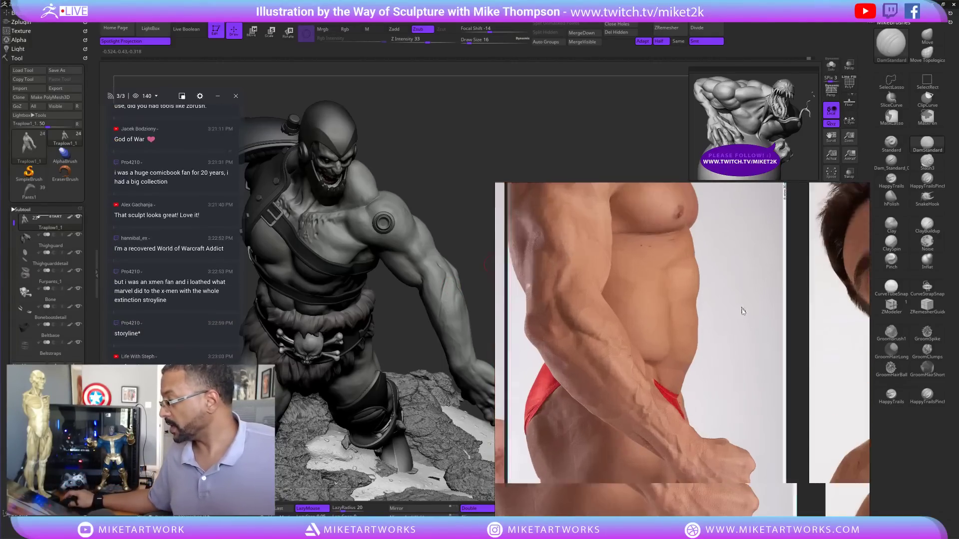
{"action": "scroll", "coordinate": [570, 427], "scroll_direction": "down", "scroll_amount": 4}
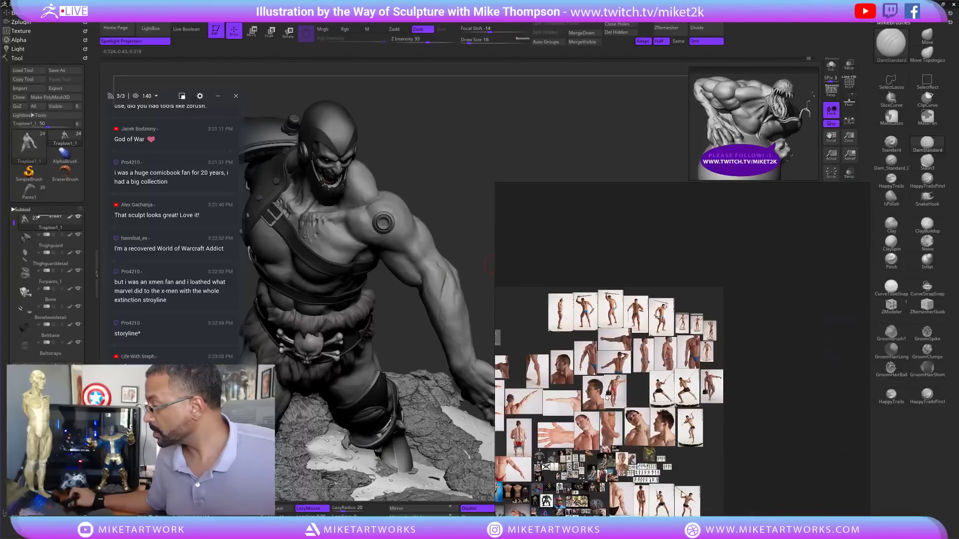
{"action": "middle_click_drag", "start_coordinate": [570, 427], "coordinate": [676, 350]}
{"action": "scroll", "coordinate": [676, 350], "scroll_direction": "up", "scroll_amount": 2}
{"action": "scroll", "coordinate": [675, 350], "scroll_direction": "up", "scroll_amount": 3}
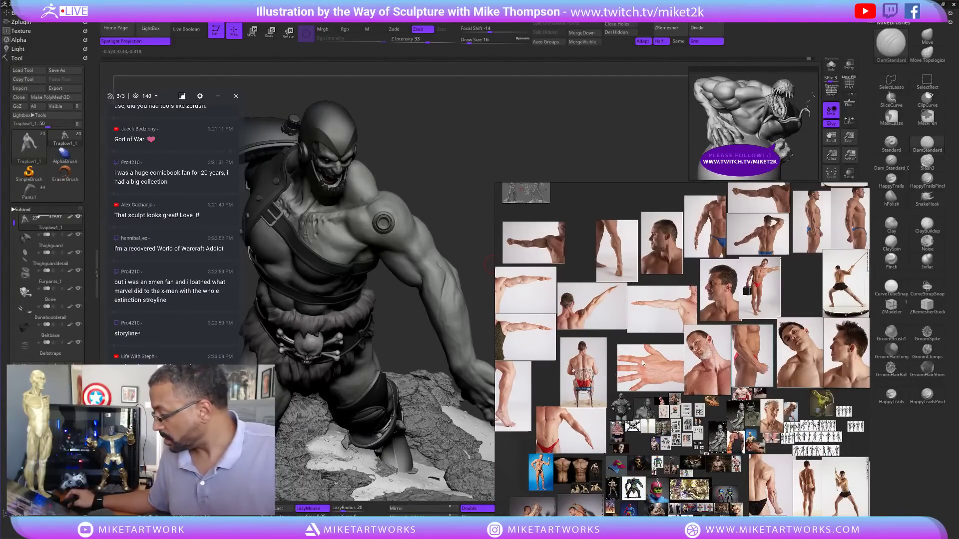
{"action": "scroll", "coordinate": [642, 359], "scroll_direction": "up", "scroll_amount": 3}
{"action": "mouse_move", "coordinate": [636, 394]}
{"action": "middle_mouse_down"}
{"action": "mouse_move", "coordinate": [668, 328]}
{"action": "mouse_move", "coordinate": [665, 291]}
{"action": "mouse_move", "coordinate": [634, 347]}
{"action": "middle_mouse_up"}
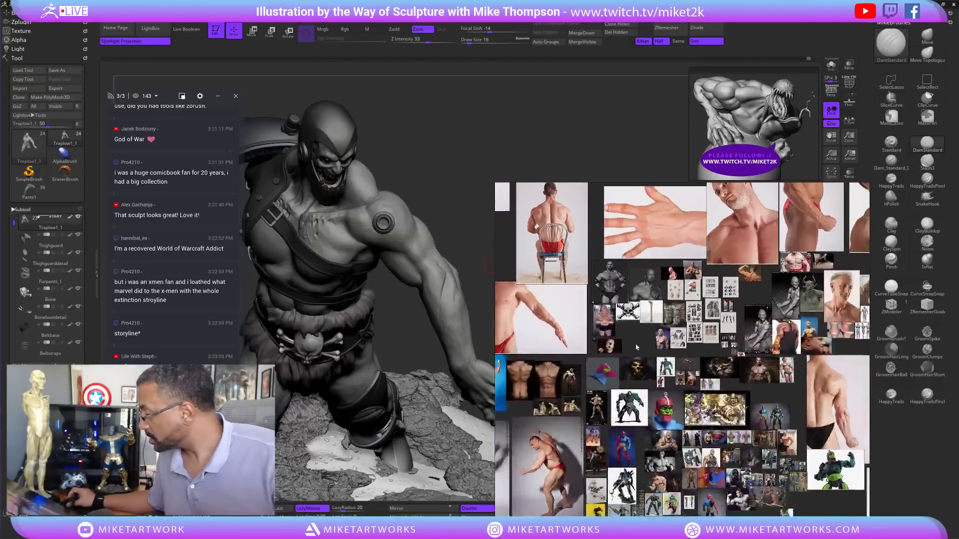
{"action": "middle_click_drag", "start_coordinate": [586, 380], "coordinate": [651, 316]}
{"action": "middle_click_drag", "start_coordinate": [549, 371], "coordinate": [583, 342]}
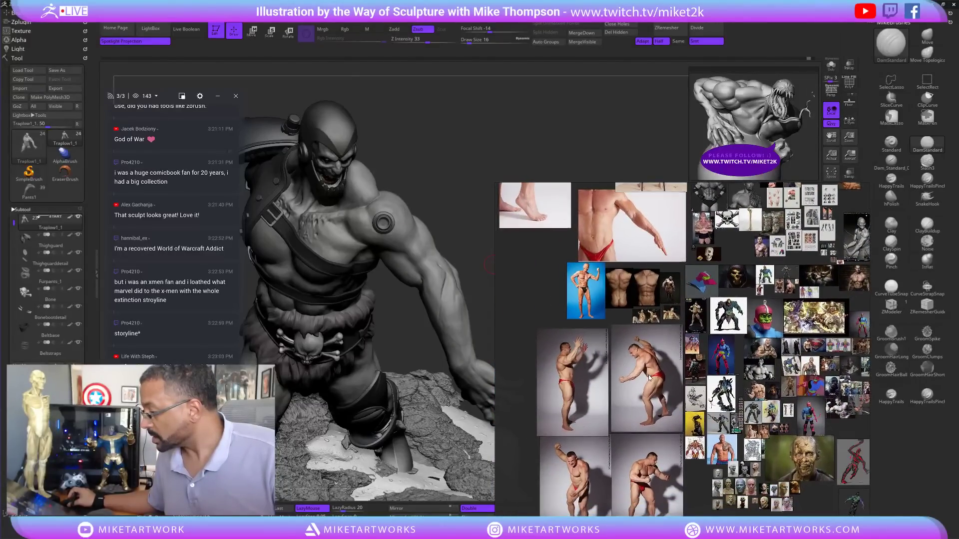
{"action": "middle_click_drag", "start_coordinate": [648, 377], "coordinate": [654, 317]}
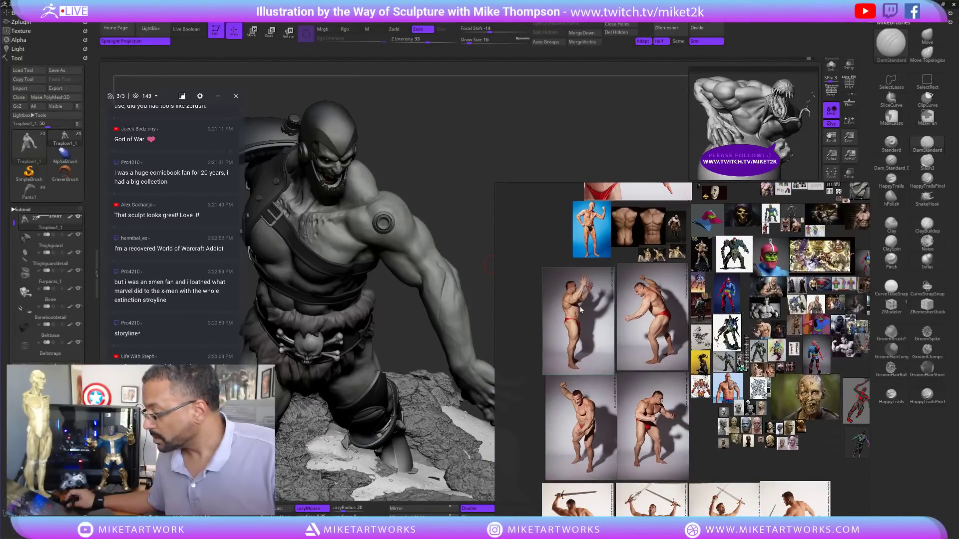
- Examine the side-view photo of the bodybuilder with raised arms, focusing on the shoulder, upper arm and forearm
{"action": "double_click", "coordinate": [595, 292]}
{"action": "scroll", "coordinate": [664, 326], "scroll_direction": "up", "scroll_amount": 3}
{"action": "middle_click_drag", "start_coordinate": [687, 323], "coordinate": [672, 422]}
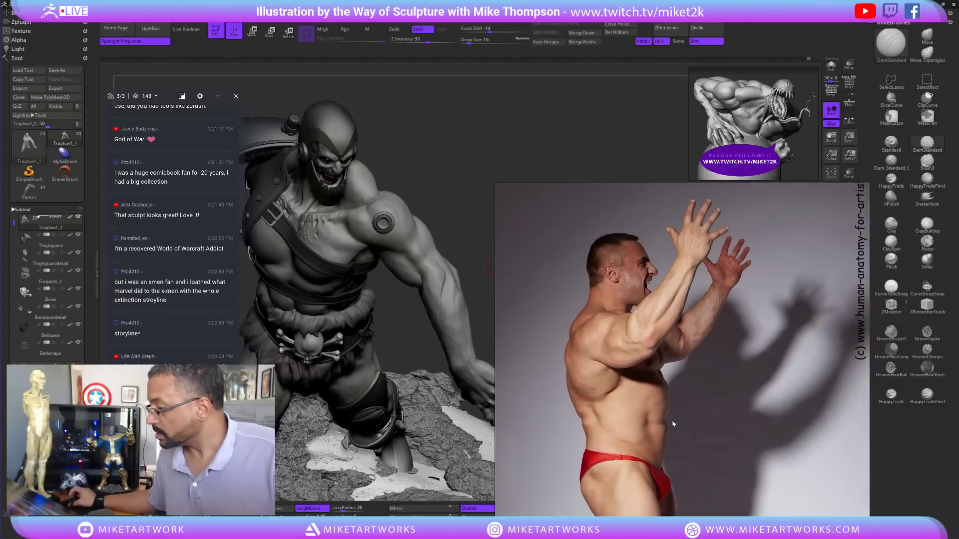
{"action": "middle_click_drag", "start_coordinate": [649, 361], "coordinate": [686, 414]}
{"action": "middle_click_drag", "start_coordinate": [673, 376], "coordinate": [649, 352]}
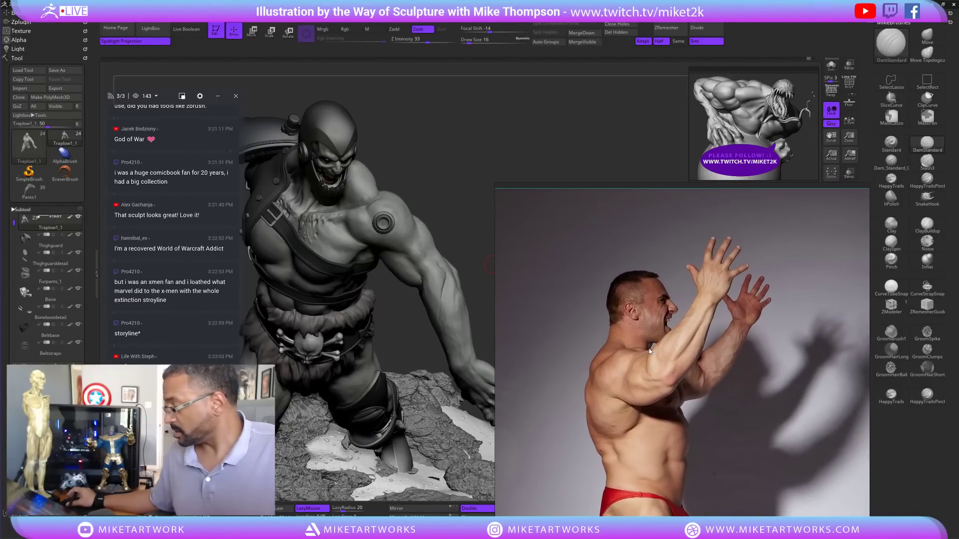
- Carve a muscle separation along the outstretched forearm with the DamStandard brush, using the side-view bodybuilder photo as reference
{"action": "middle_click_drag", "start_coordinate": [671, 392], "coordinate": [647, 373]}
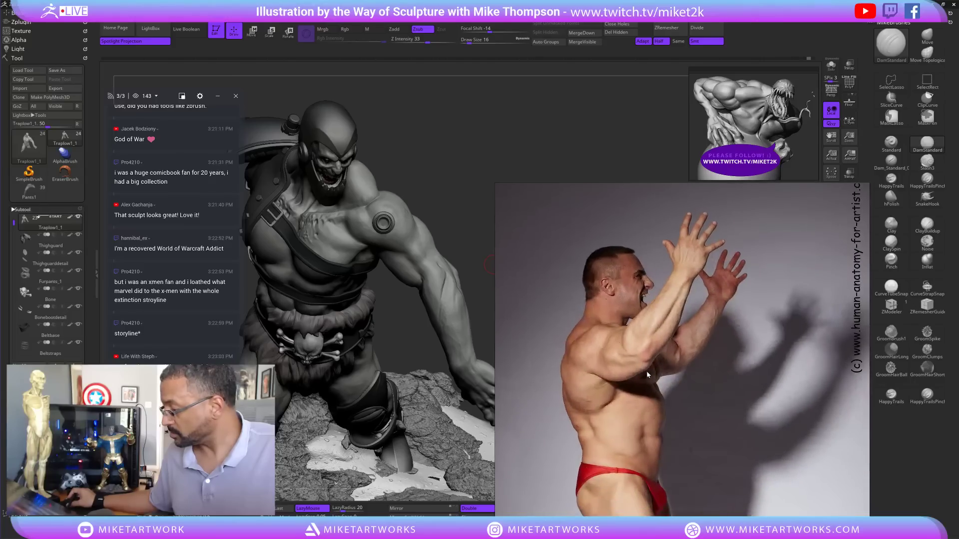
{"action": "mouse_move", "coordinate": [464, 255]}
{"action": "left_mouse_down"}
{"action": "mouse_move", "coordinate": [463, 202]}
{"action": "mouse_move", "coordinate": [436, 291]}
{"action": "left_mouse_up"}
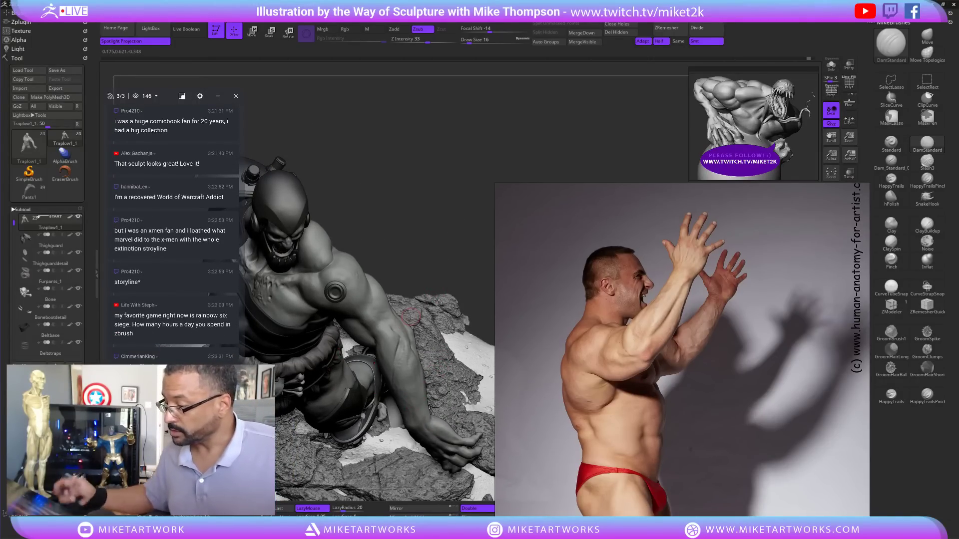
{"action": "left_click_drag", "start_coordinate": [400, 342], "coordinate": [411, 371]}
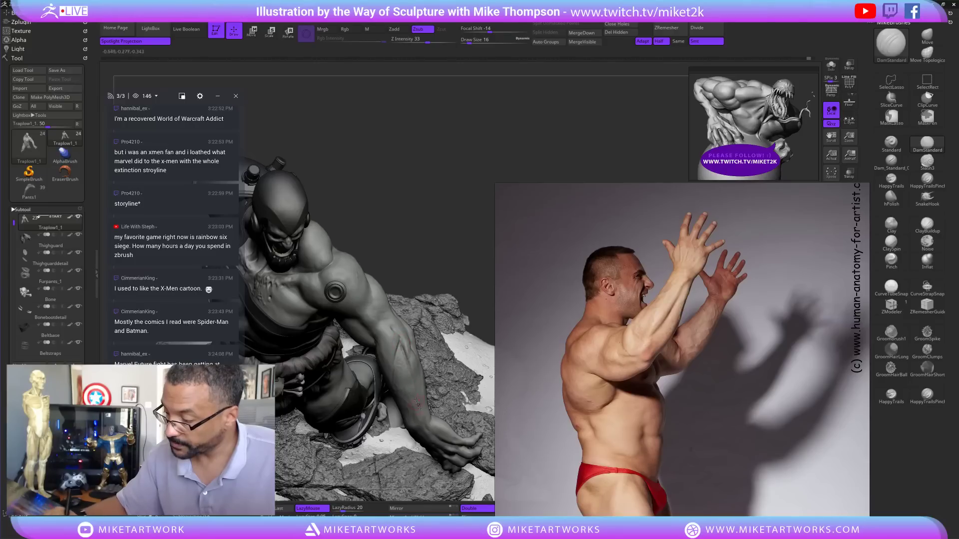
{"action": "left_click_drag", "start_coordinate": [441, 285], "coordinate": [439, 269]}
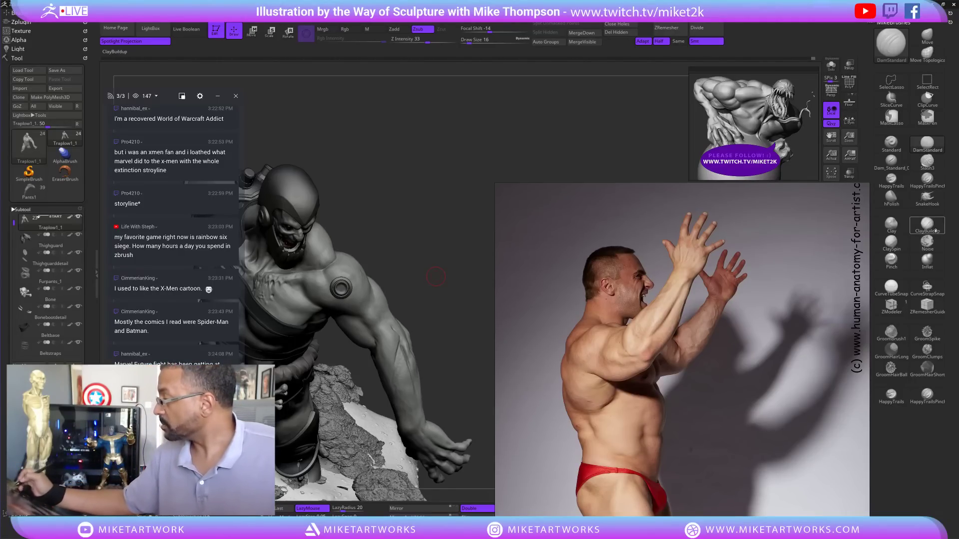
- Build up the forearm muscles of the outstretched arm with the ClaySpin brush and smooth the strokes
{"action": "left_click", "coordinate": [891, 244]}
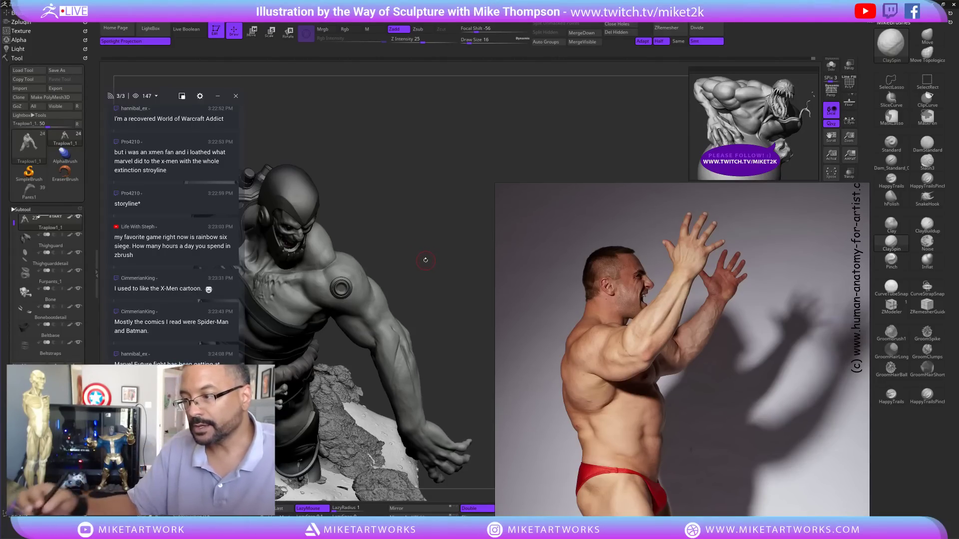
{"action": "left_click_drag", "start_coordinate": [433, 272], "coordinate": [406, 331]}
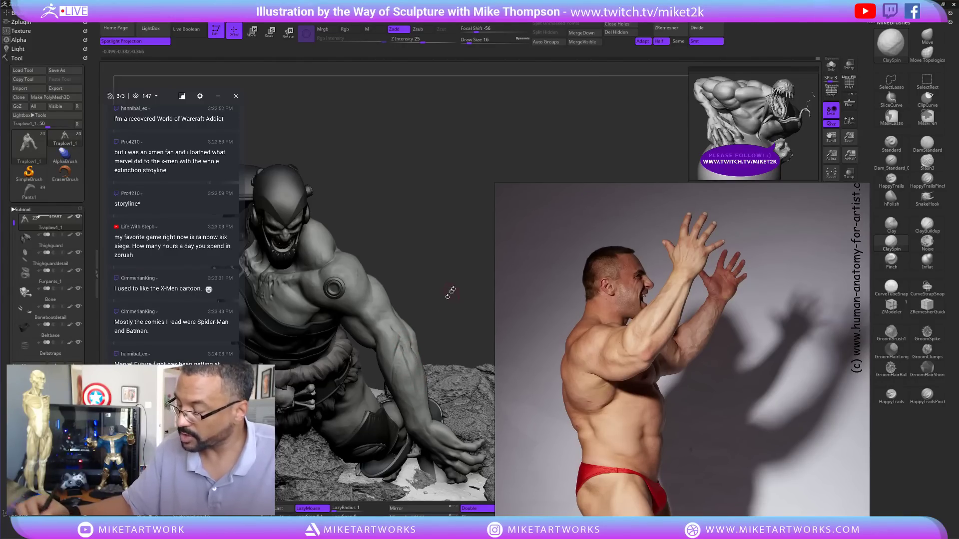
{"action": "left_click_drag", "start_coordinate": [450, 293], "coordinate": [456, 266]}
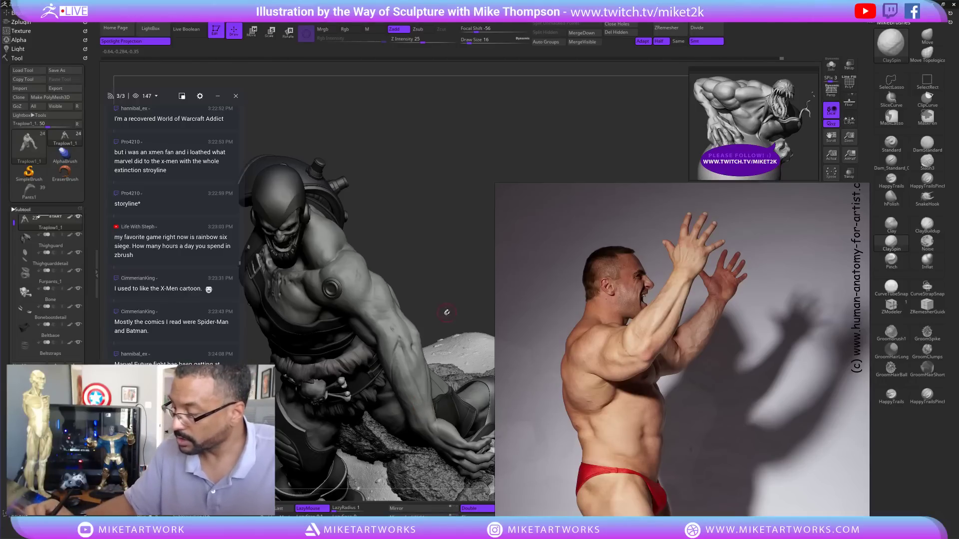
{"action": "left_click_drag", "start_coordinate": [446, 312], "coordinate": [402, 357]}
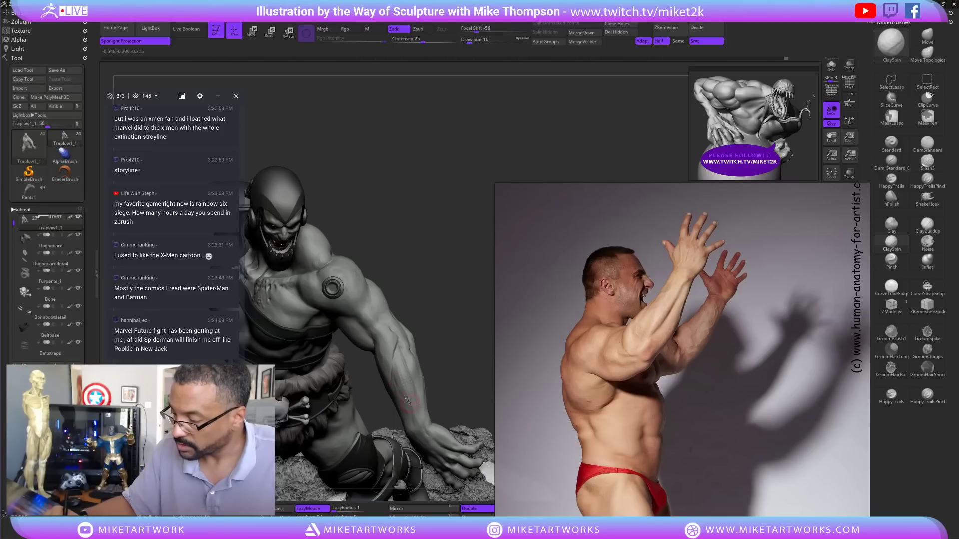
{"action": "key", "text": "shift"}
{"action": "mouse_move", "coordinate": [436, 382]}
{"action": "left_mouse_down"}
{"action": "mouse_move", "coordinate": [450, 340]}
{"action": "mouse_move", "coordinate": [405, 335]}
{"action": "left_mouse_up"}
{"action": "key", "text": "shift"}
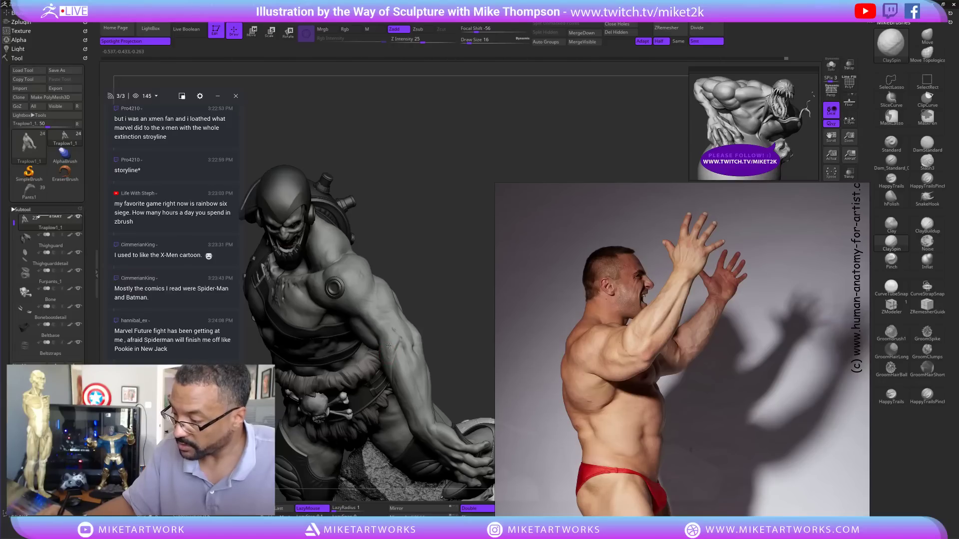
- Add volume around the elbow and lower end of the upper arm with the ClaySpin brush
{"action": "left_click_drag", "start_coordinate": [436, 297], "coordinate": [407, 304]}
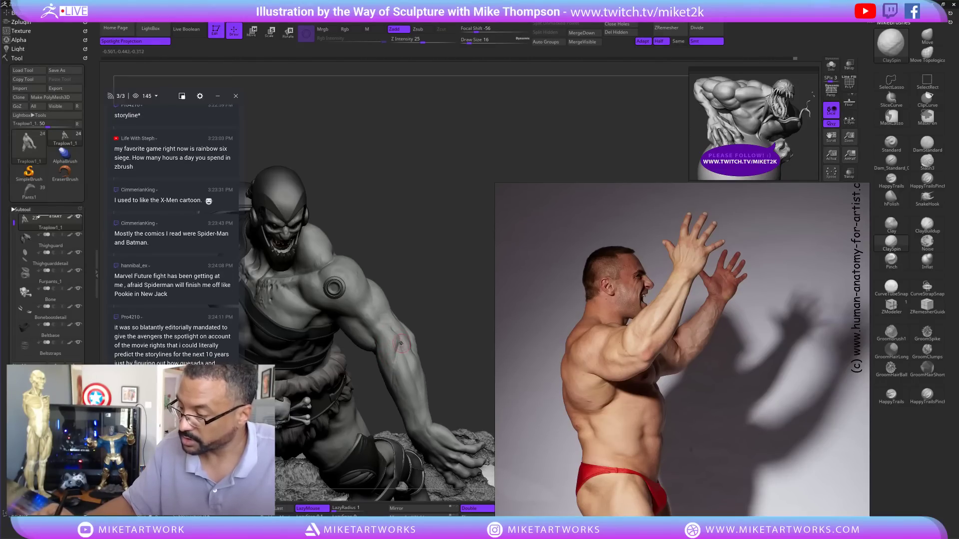
{"action": "left_click_drag", "start_coordinate": [420, 289], "coordinate": [420, 336]}
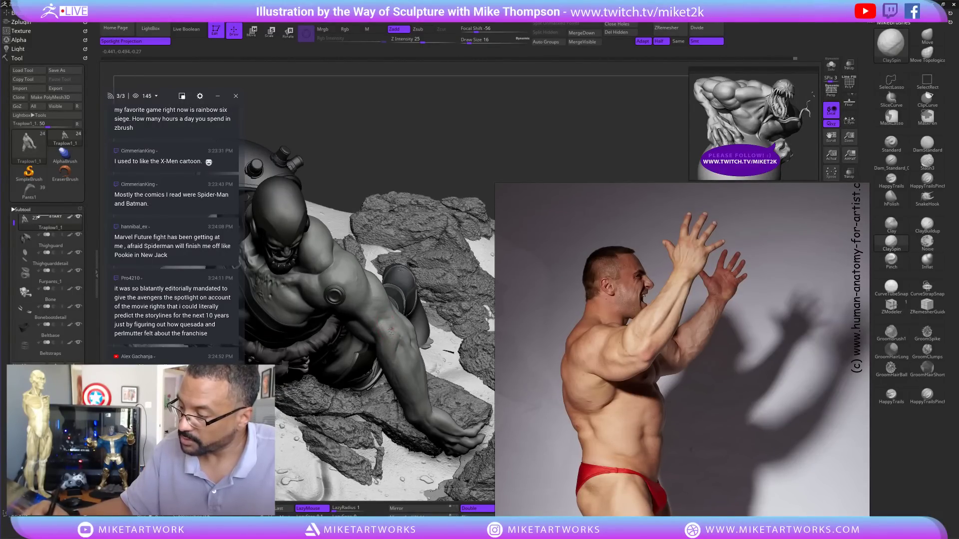
{"action": "left_click_drag", "start_coordinate": [424, 325], "coordinate": [417, 269]}
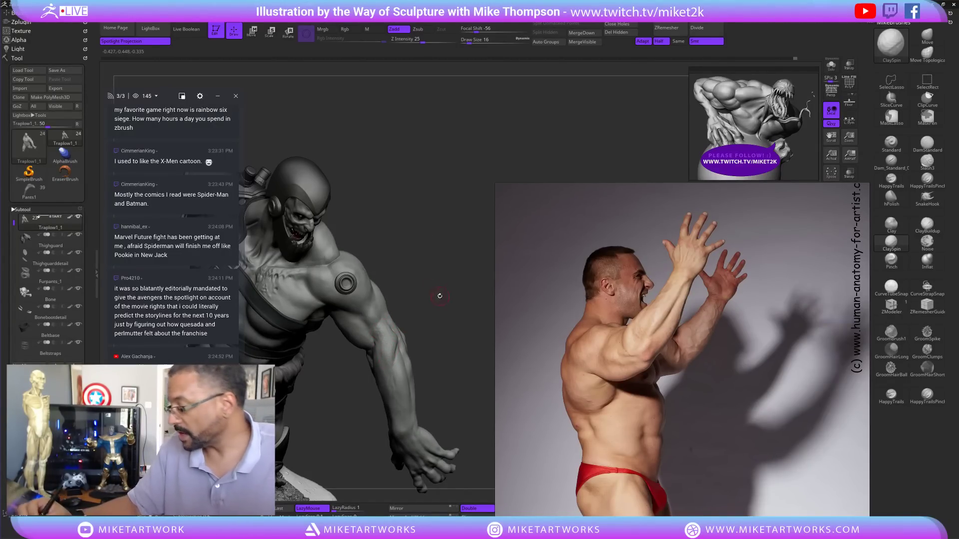
{"action": "mouse_move", "coordinate": [416, 299]}
{"action": "left_mouse_down"}
{"action": "mouse_move", "coordinate": [438, 286]}
{"action": "mouse_move", "coordinate": [410, 309]}
{"action": "left_mouse_up"}
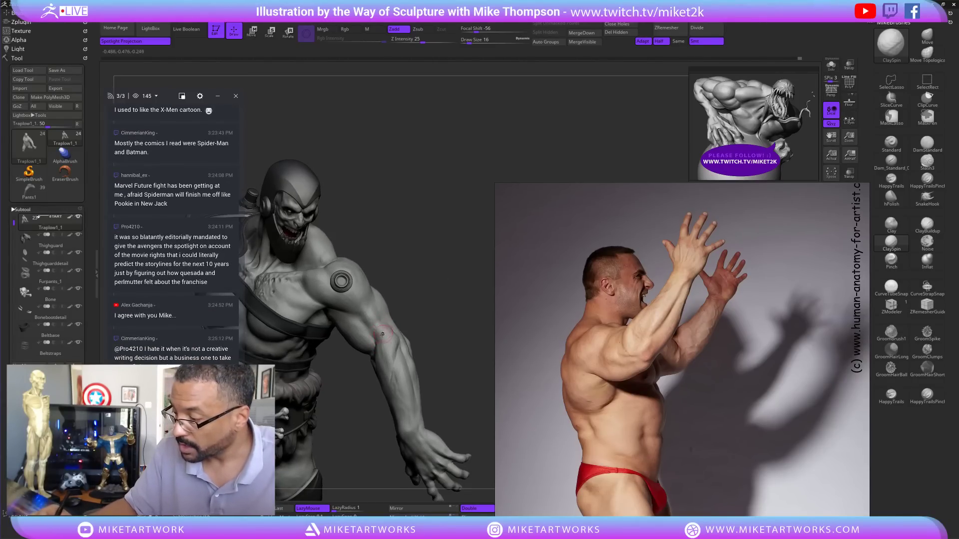
{"action": "left_click_drag", "start_coordinate": [458, 280], "coordinate": [380, 326]}
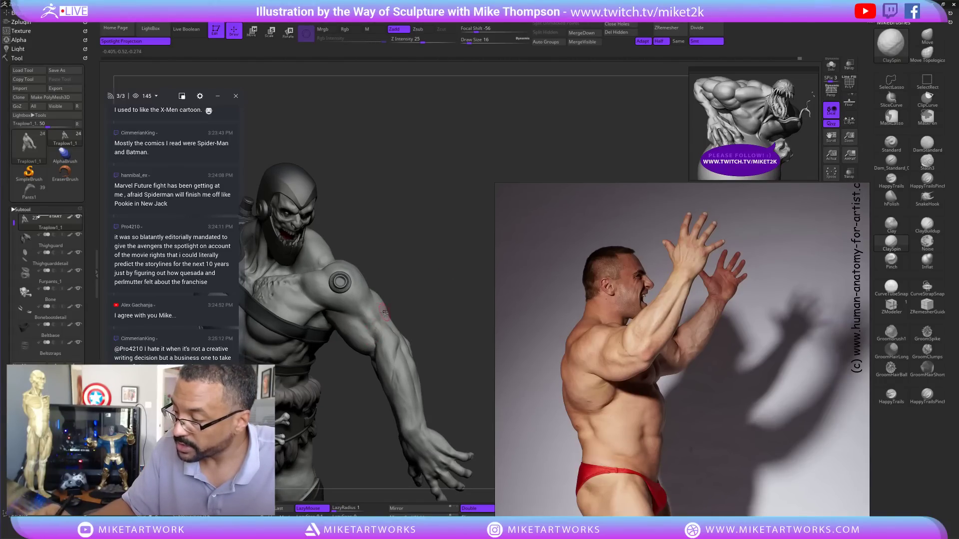
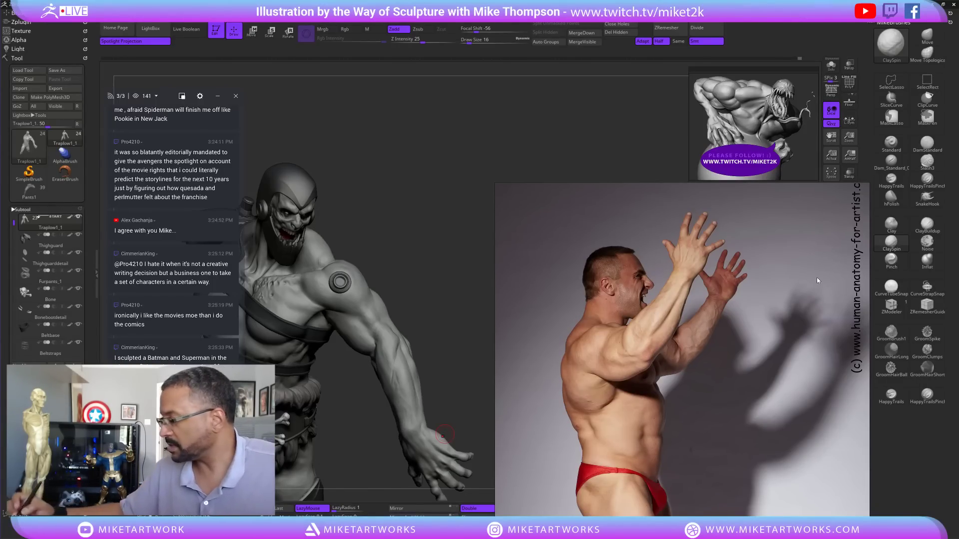
- Define the creases between the biceps and elbow of the outstretched arm with the DamStandard brush
{"action": "left_click", "coordinate": [927, 144]}
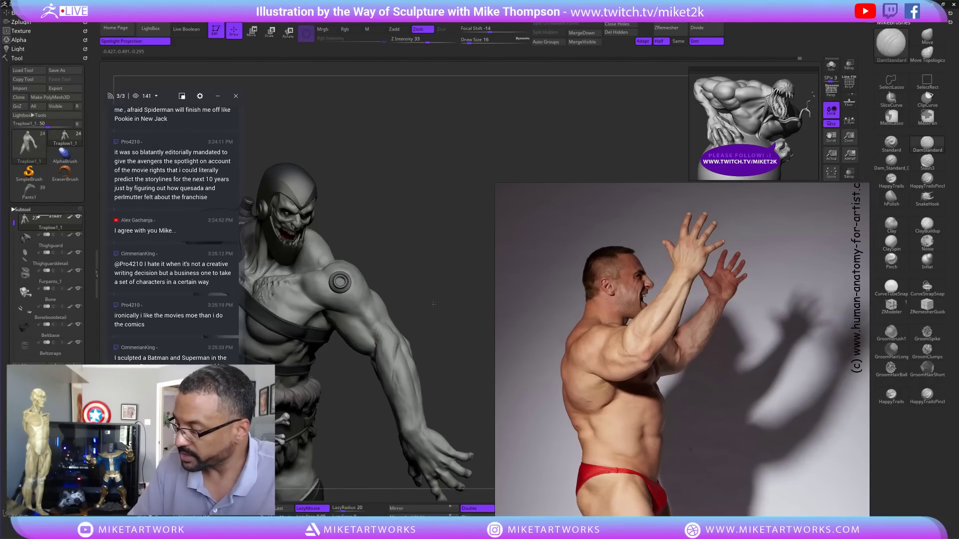
{"action": "left_click_drag", "start_coordinate": [434, 282], "coordinate": [429, 301]}
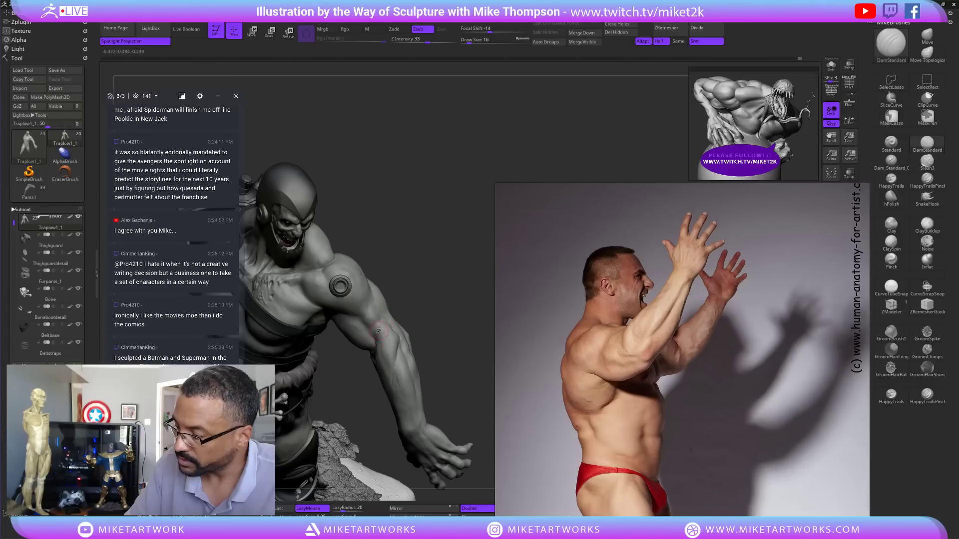
{"action": "mouse_move", "coordinate": [415, 290]}
{"action": "left_mouse_down"}
{"action": "mouse_move", "coordinate": [449, 272]}
{"action": "mouse_move", "coordinate": [436, 278]}
{"action": "left_mouse_up"}
{"action": "mouse_move", "coordinate": [458, 385]}
{"action": "left_mouse_down"}
{"action": "mouse_move", "coordinate": [466, 350]}
{"action": "mouse_move", "coordinate": [407, 301]}
{"action": "mouse_move", "coordinate": [417, 280]}
{"action": "mouse_move", "coordinate": [391, 324]}
{"action": "mouse_move", "coordinate": [395, 280]}
{"action": "left_mouse_up"}
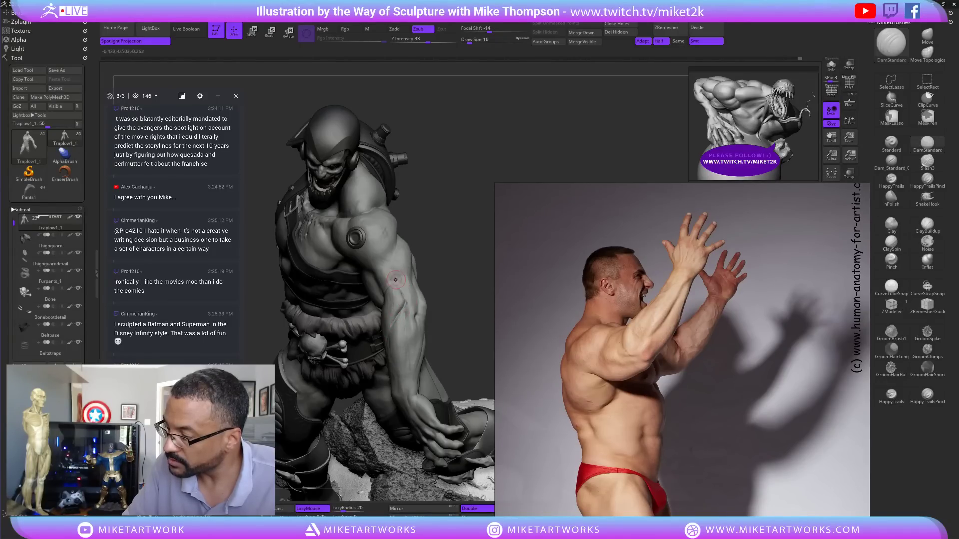
- Carve a lengthwise groove down the upper forearm with the DamStandard brush and smooth the surrounding surface
{"action": "left_click_drag", "start_coordinate": [469, 276], "coordinate": [480, 304]}
{"action": "left_click_drag", "start_coordinate": [404, 302], "coordinate": [405, 356]}
{"action": "left_click_drag", "start_coordinate": [452, 260], "coordinate": [473, 235]}
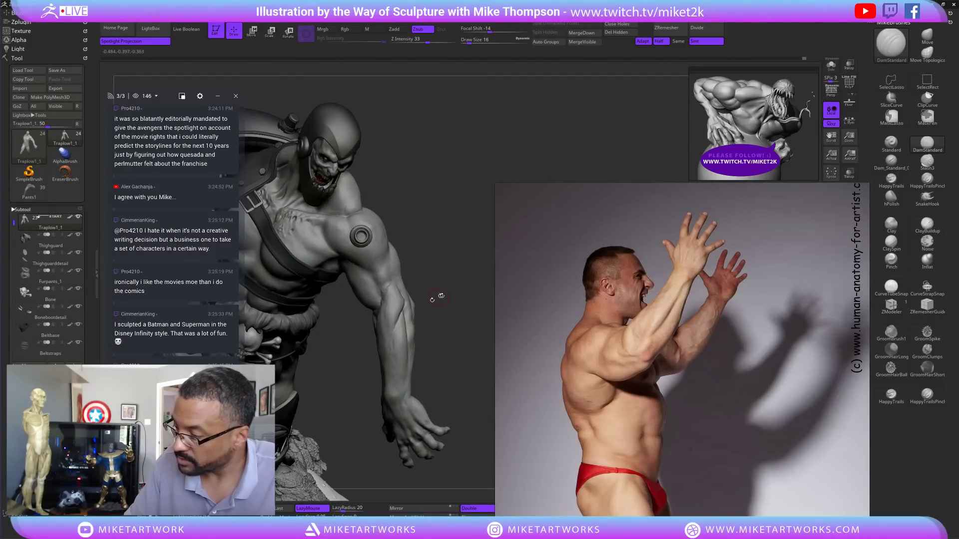
{"action": "left_click_drag", "start_coordinate": [441, 296], "coordinate": [434, 305]}
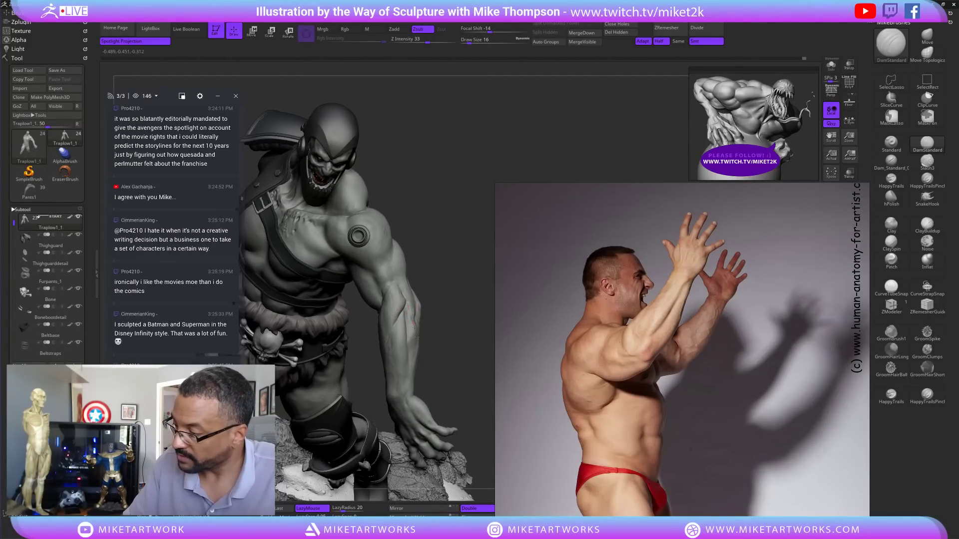
{"action": "key", "text": "shift"}
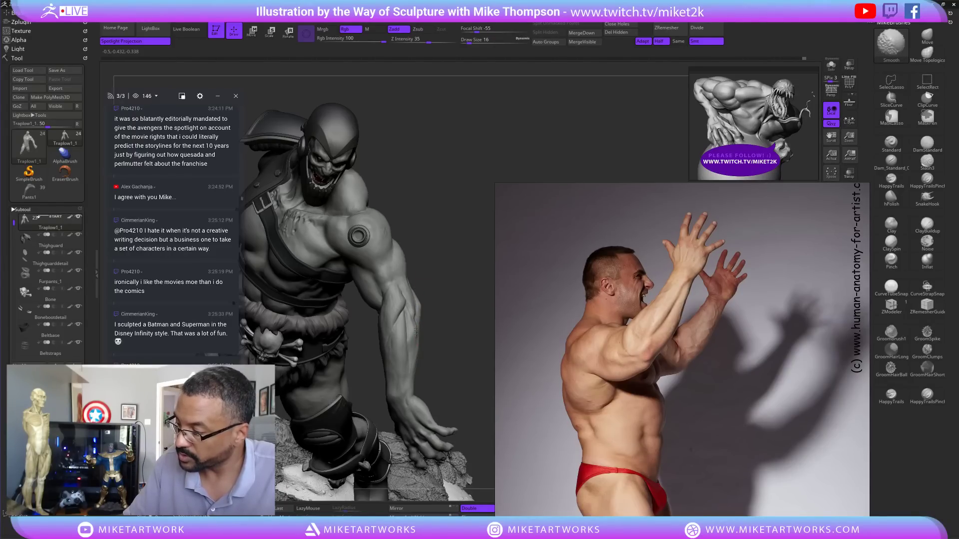
{"action": "mouse_move", "coordinate": [464, 280]}
{"action": "left_mouse_down"}
{"action": "mouse_move", "coordinate": [443, 286]}
{"action": "mouse_move", "coordinate": [462, 283]}
{"action": "left_mouse_up"}
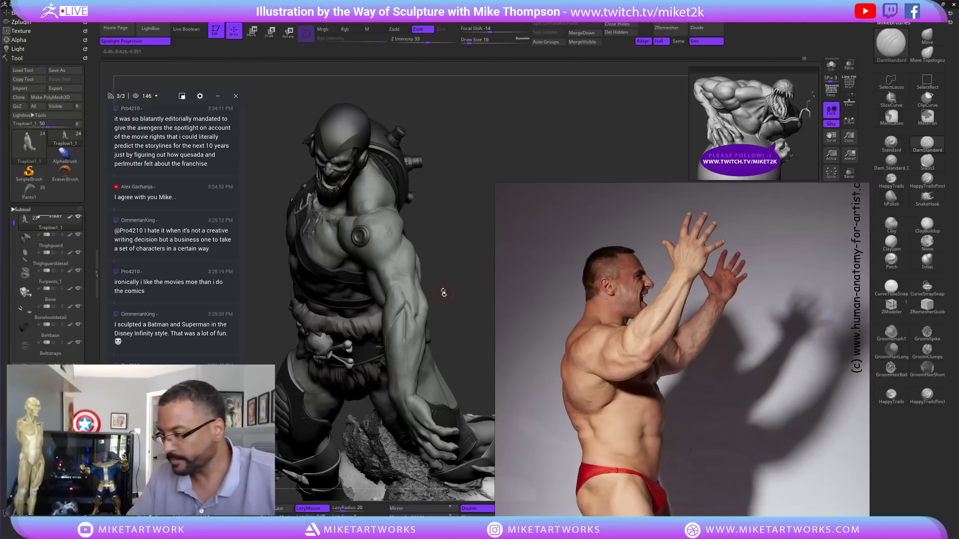
- Isolate the body subtool with Solo for a close-up of the arm and make ClaySpin the active brush
{"action": "left_click", "coordinate": [926, 36]}
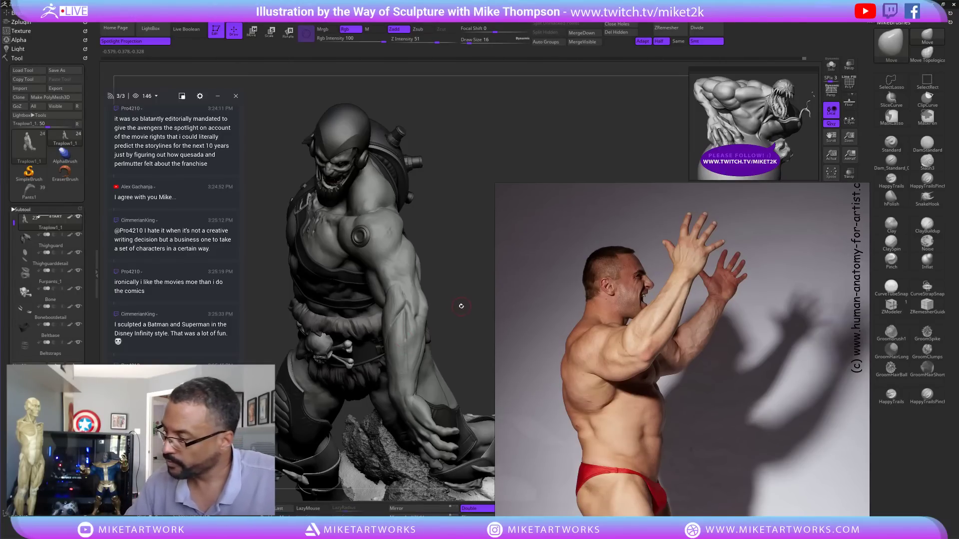
{"action": "left_click_drag", "start_coordinate": [458, 300], "coordinate": [462, 331]}
{"action": "left_click_drag", "start_coordinate": [467, 353], "coordinate": [463, 350], "text": "alt"}
{"action": "left_click", "coordinate": [891, 244]}
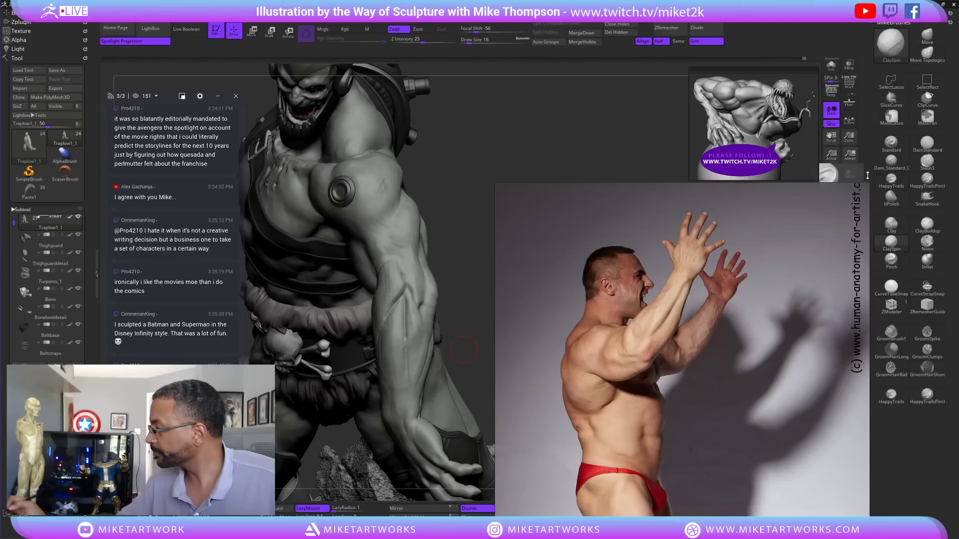
{"action": "left_click", "coordinate": [831, 65]}
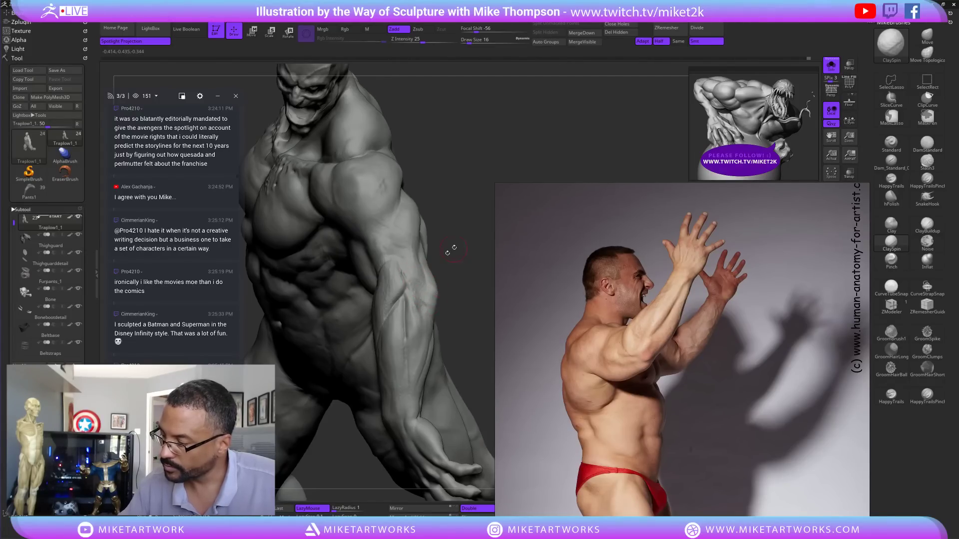
- Add ClaySpin strokes to the forearm of the isolated body and smooth them into the surrounding muscle
{"action": "left_click_drag", "start_coordinate": [452, 248], "coordinate": [412, 305]}
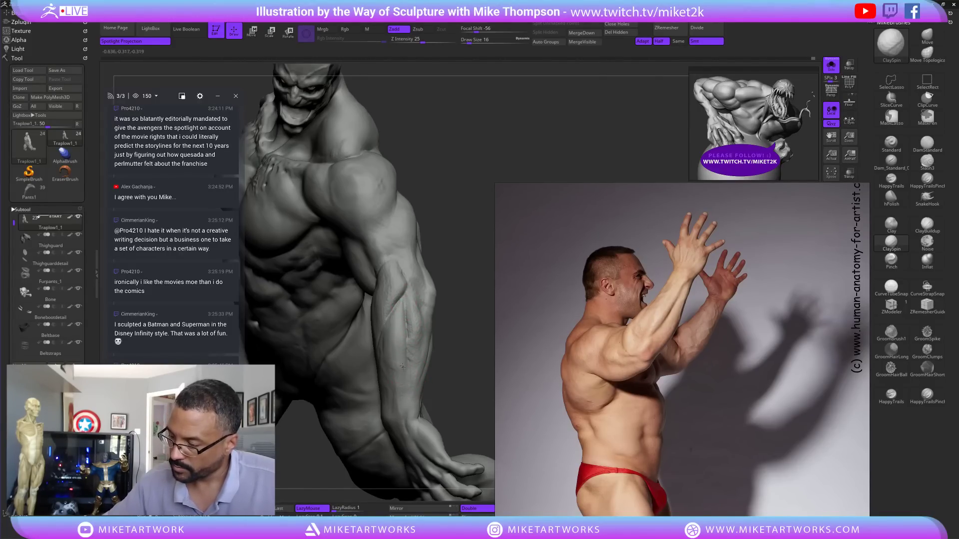
{"action": "key", "text": "shift"}
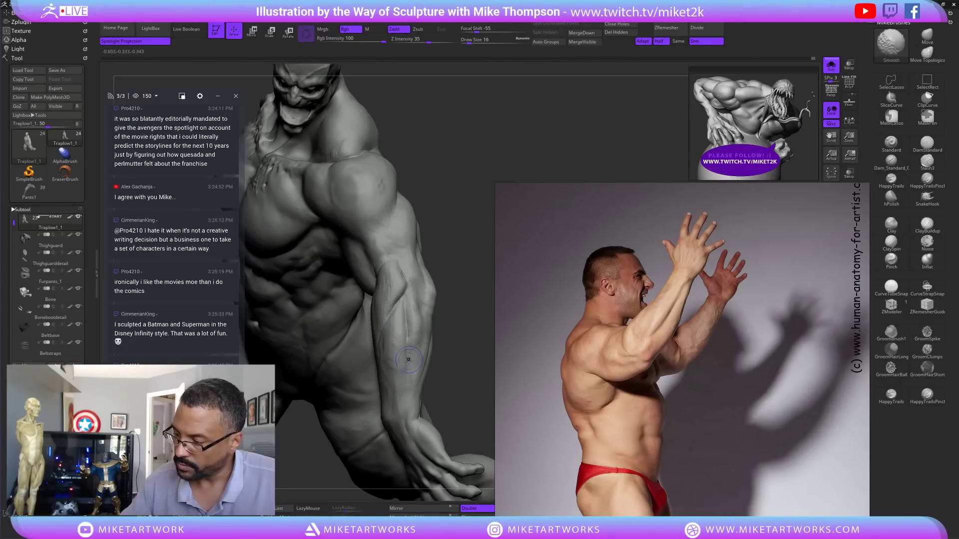
{"action": "left_click_drag", "start_coordinate": [411, 348], "coordinate": [407, 324]}
{"action": "key", "text": "shift"}
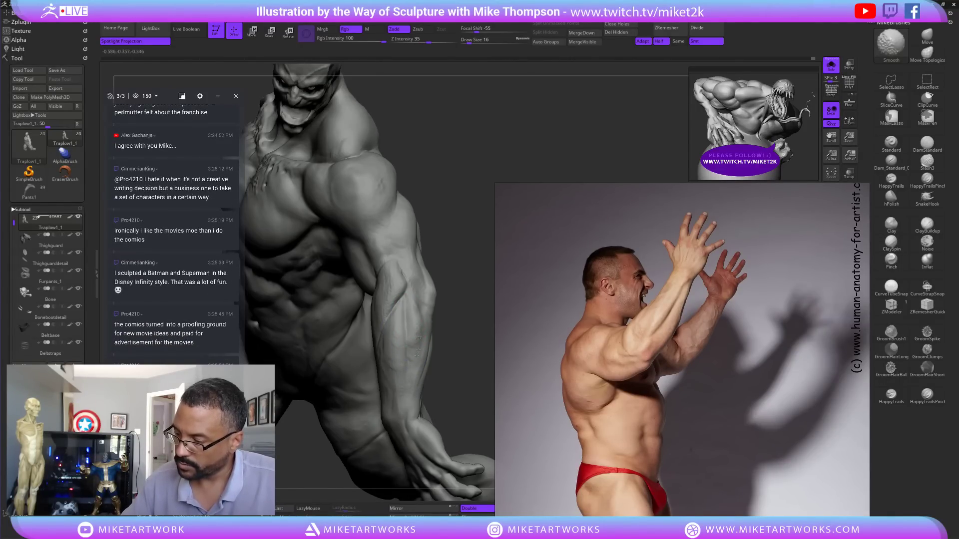
- Examine the isolated arm from behind and compare it with the reference board's photo of the older bodybuilder flexing one arm
{"action": "mouse_move", "coordinate": [439, 369]}
{"action": "left_mouse_down", "text": "alt"}
{"action": "mouse_move", "coordinate": [466, 376]}
{"action": "mouse_move", "coordinate": [456, 386]}
{"action": "mouse_move", "coordinate": [460, 372]}
{"action": "left_mouse_up", "text": "alt"}
{"action": "left_click_drag", "start_coordinate": [432, 468], "coordinate": [422, 471]}
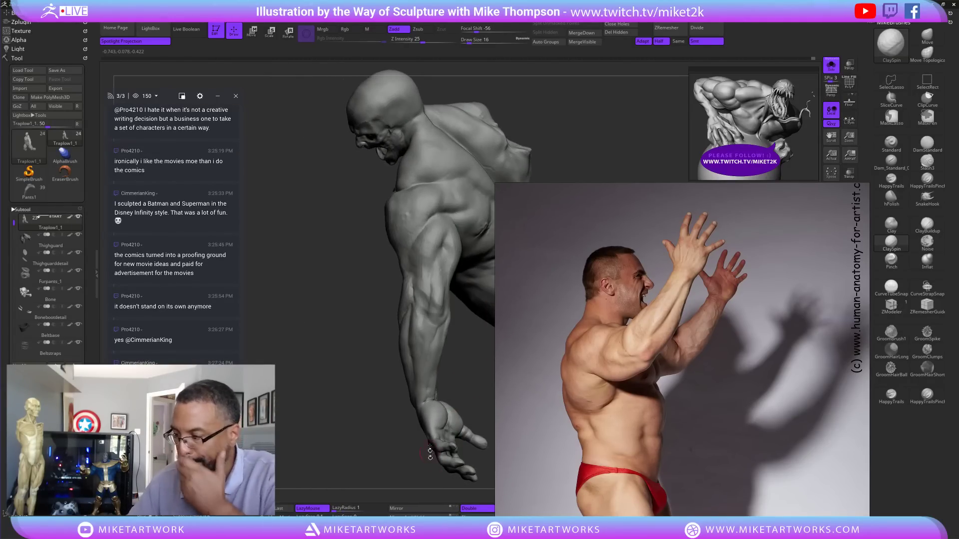
{"action": "left_click_drag", "start_coordinate": [464, 370], "coordinate": [465, 337]}
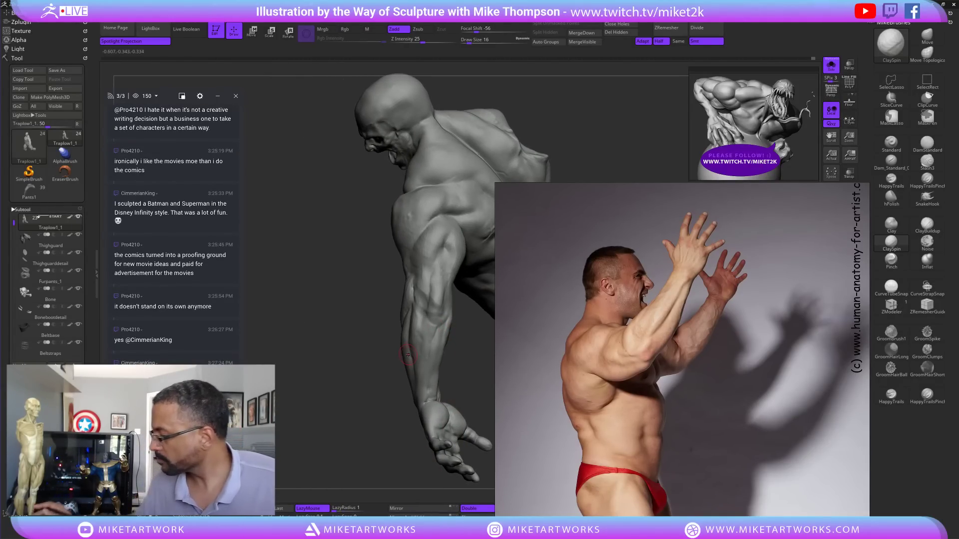
{"action": "scroll", "coordinate": [652, 425], "scroll_direction": "up", "scroll_amount": 1}
{"action": "scroll", "coordinate": [671, 414], "scroll_direction": "down", "scroll_amount": 4}
{"action": "scroll", "coordinate": [670, 412], "scroll_direction": "down", "scroll_amount": 3}
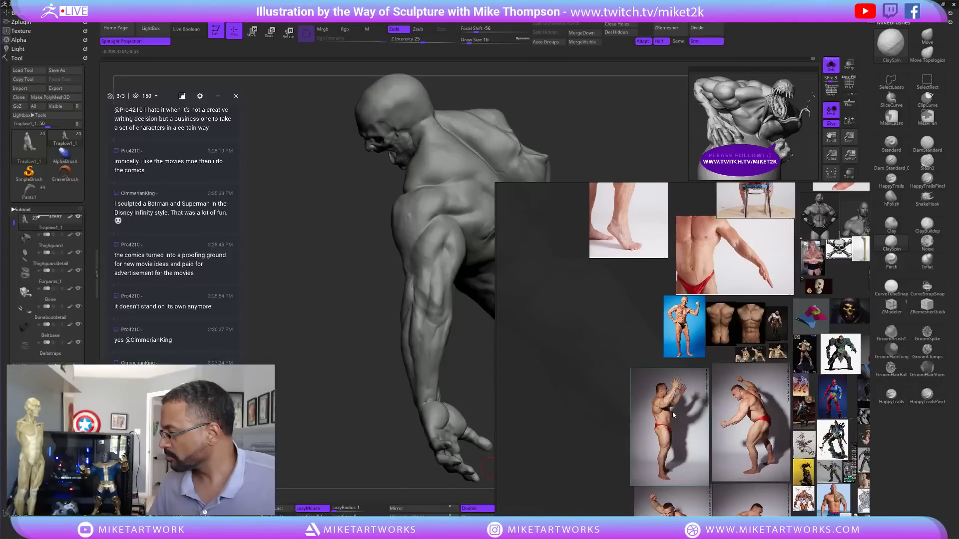
{"action": "scroll", "coordinate": [617, 369], "scroll_direction": "up", "scroll_amount": 3}
{"action": "scroll", "coordinate": [617, 369], "scroll_direction": "up", "scroll_amount": 6}
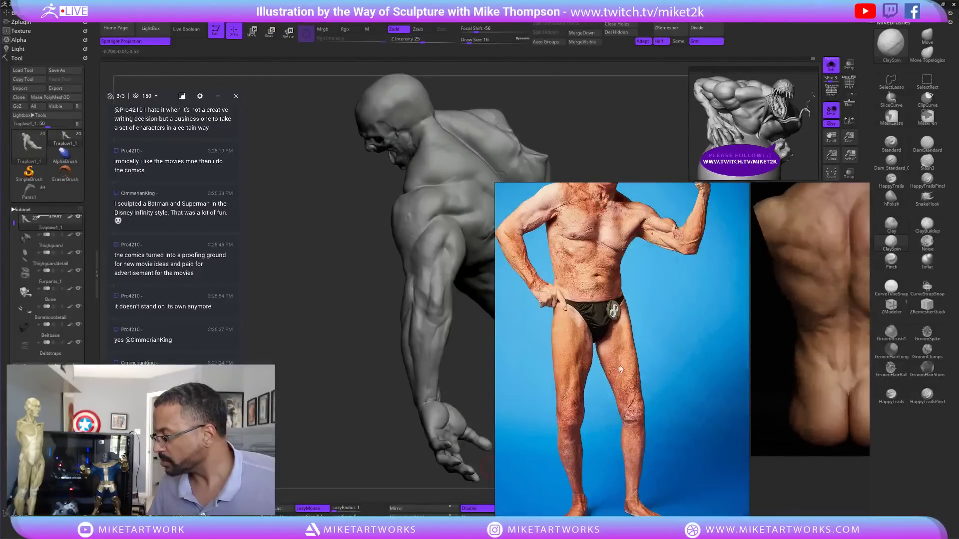
{"action": "scroll", "coordinate": [685, 376], "scroll_direction": "down", "scroll_amount": 3}
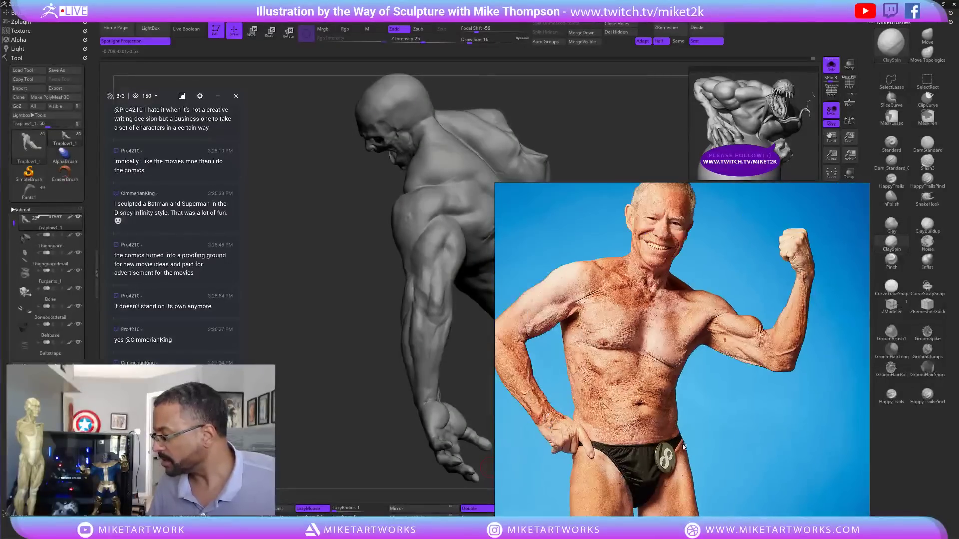
{"action": "middle_click_drag", "start_coordinate": [684, 377], "coordinate": [655, 430]}
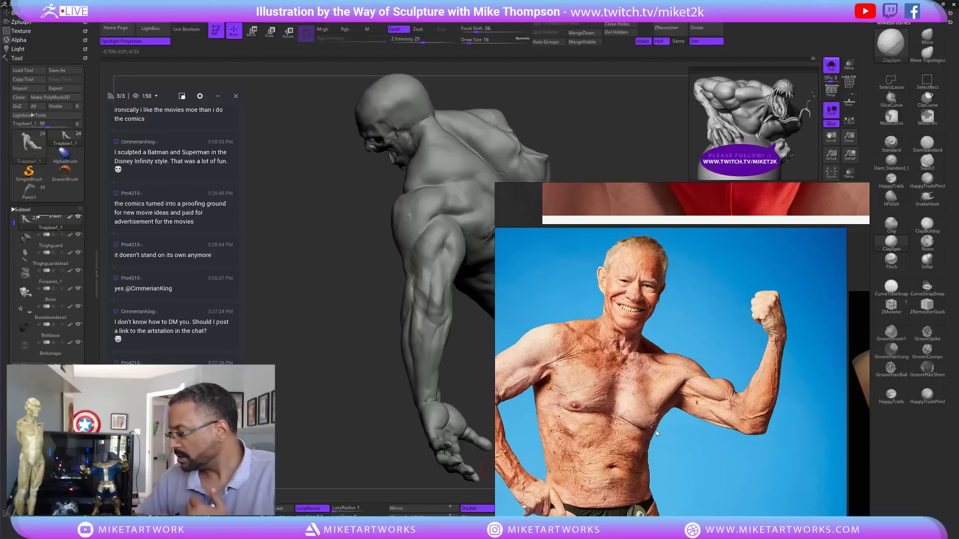
- Turn the isolated figure to show its front and make DamStandard the active brush with a draw size of 7
{"action": "mouse_move", "coordinate": [398, 484]}
{"action": "left_mouse_down"}
{"action": "mouse_move", "coordinate": [426, 457]}
{"action": "mouse_move", "coordinate": [471, 374]}
{"action": "left_mouse_up"}
{"action": "key", "text": "s"}
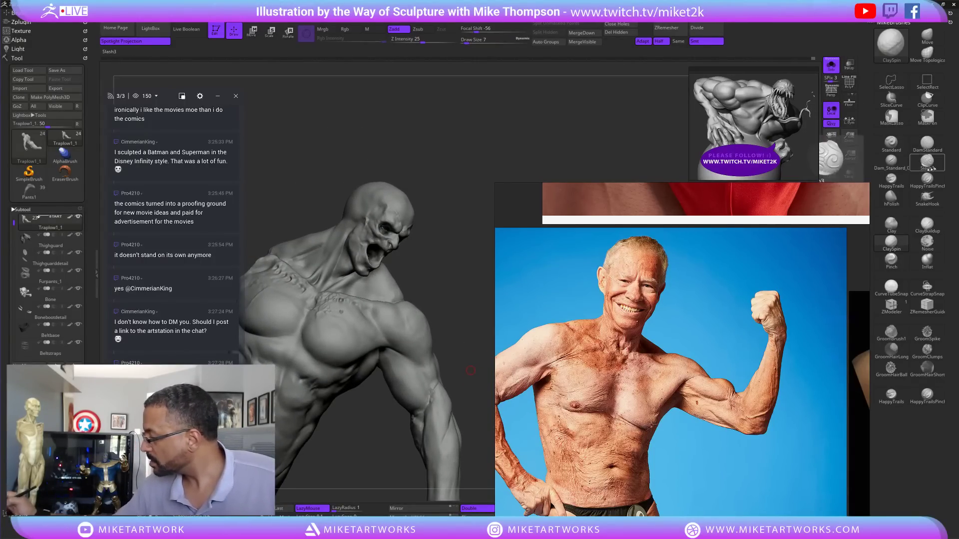
{"action": "left_click", "coordinate": [932, 148]}
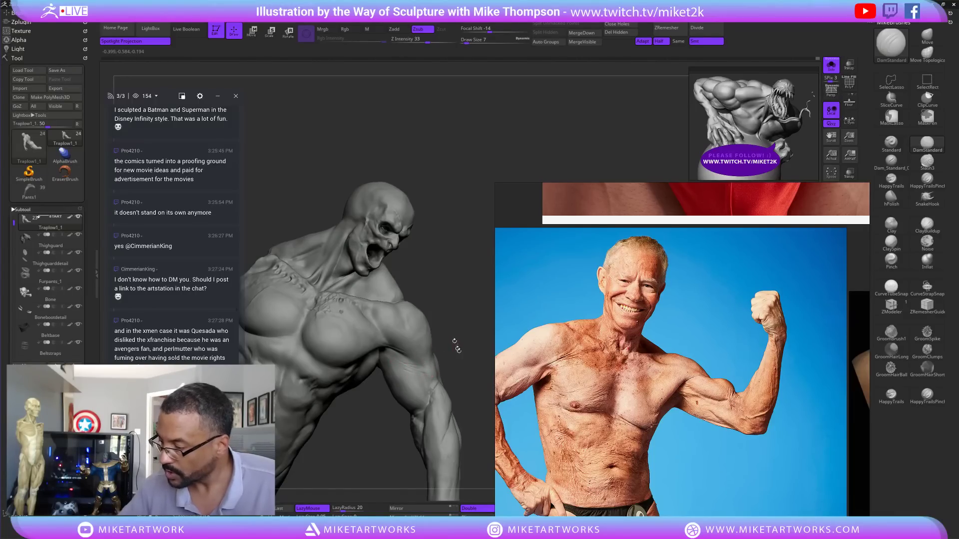
{"action": "left_click_drag", "start_coordinate": [462, 358], "coordinate": [449, 357]}
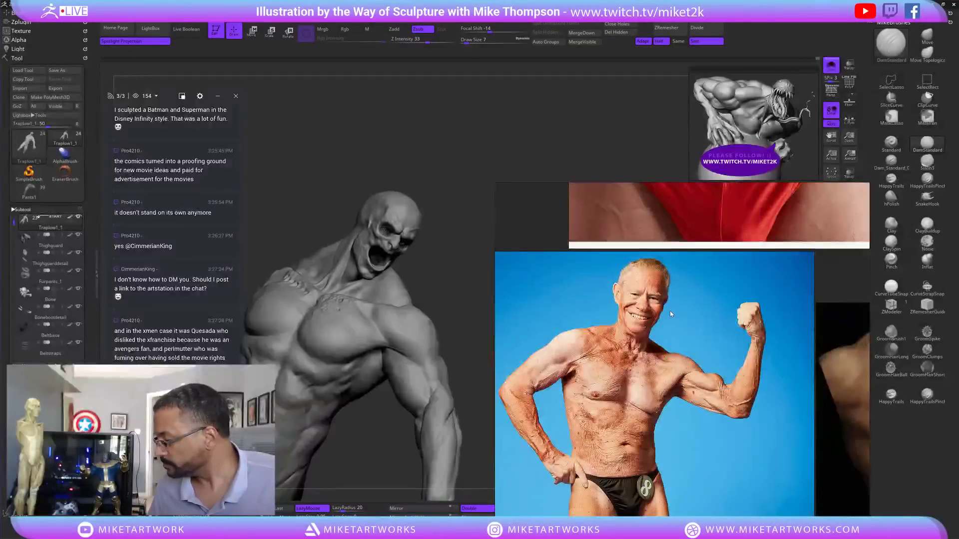
- Search the reference board for anatomy photos showing an arm extended away from the torso, including the sword-pose series
{"action": "scroll", "coordinate": [670, 311], "scroll_direction": "down", "scroll_amount": 3}
{"action": "scroll", "coordinate": [670, 389], "scroll_direction": "down", "scroll_amount": 2}
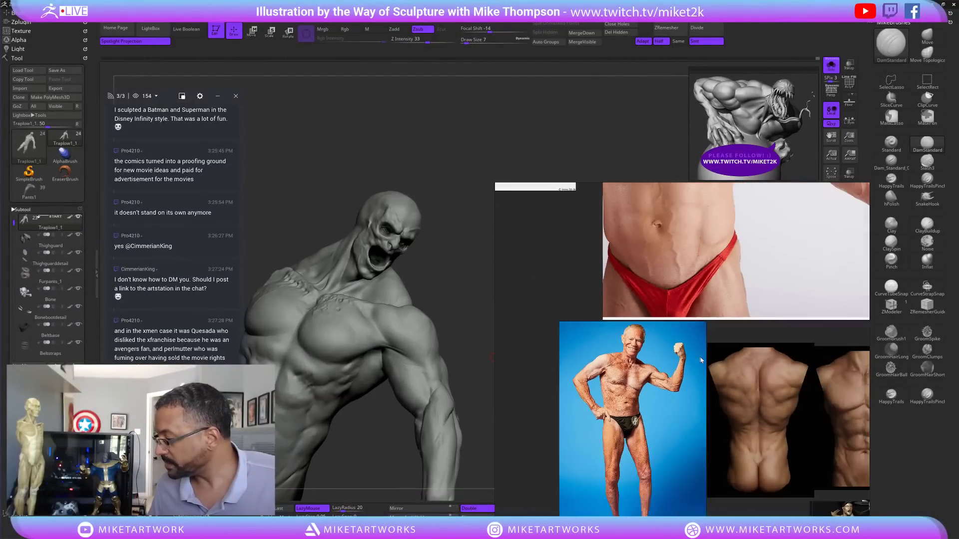
{"action": "middle_click_drag", "start_coordinate": [722, 327], "coordinate": [682, 369]}
{"action": "middle_click_drag", "start_coordinate": [719, 296], "coordinate": [709, 436]}
{"action": "middle_click_drag", "start_coordinate": [678, 328], "coordinate": [682, 424]}
{"action": "scroll", "coordinate": [682, 424], "scroll_direction": "down", "scroll_amount": 3}
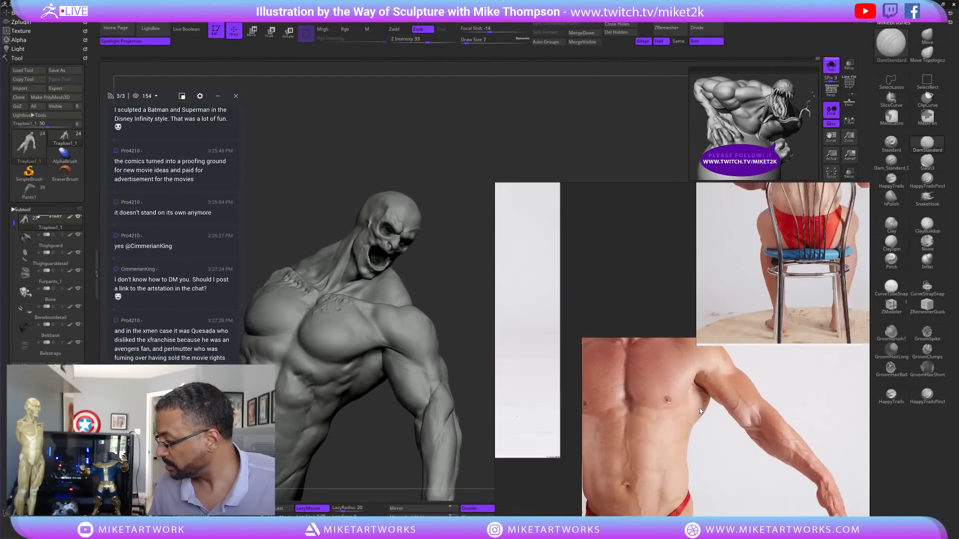
{"action": "middle_click_drag", "start_coordinate": [657, 268], "coordinate": [684, 425]}
{"action": "middle_click_drag", "start_coordinate": [642, 253], "coordinate": [674, 407]}
{"action": "middle_click_drag", "start_coordinate": [721, 322], "coordinate": [632, 380]}
{"action": "middle_click_drag", "start_coordinate": [695, 372], "coordinate": [686, 460]}
{"action": "middle_click_drag", "start_coordinate": [690, 344], "coordinate": [719, 449]}
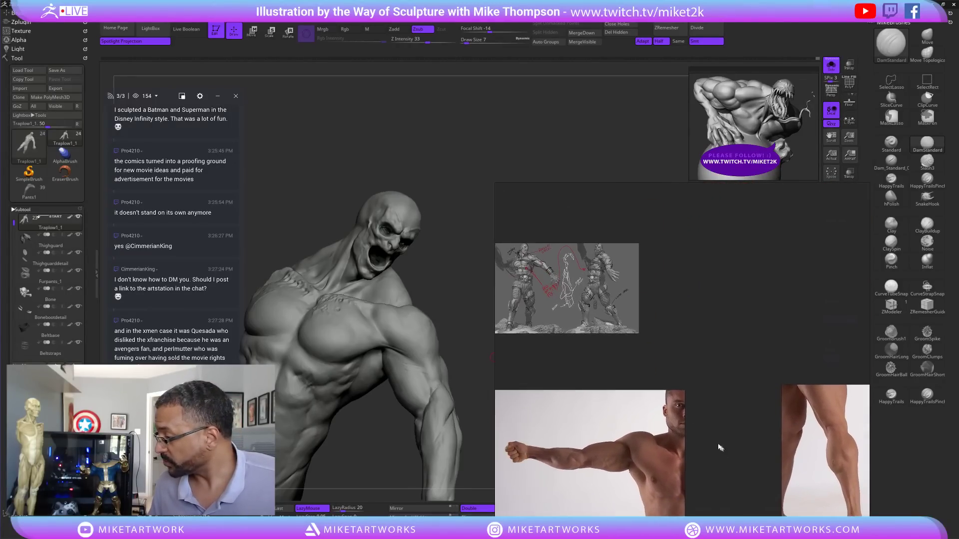
{"action": "middle_click_drag", "start_coordinate": [653, 352], "coordinate": [739, 443]}
{"action": "middle_click_drag", "start_coordinate": [758, 326], "coordinate": [571, 312]}
{"action": "middle_click_drag", "start_coordinate": [764, 399], "coordinate": [645, 436]}
{"action": "middle_click_drag", "start_coordinate": [746, 371], "coordinate": [649, 504]}
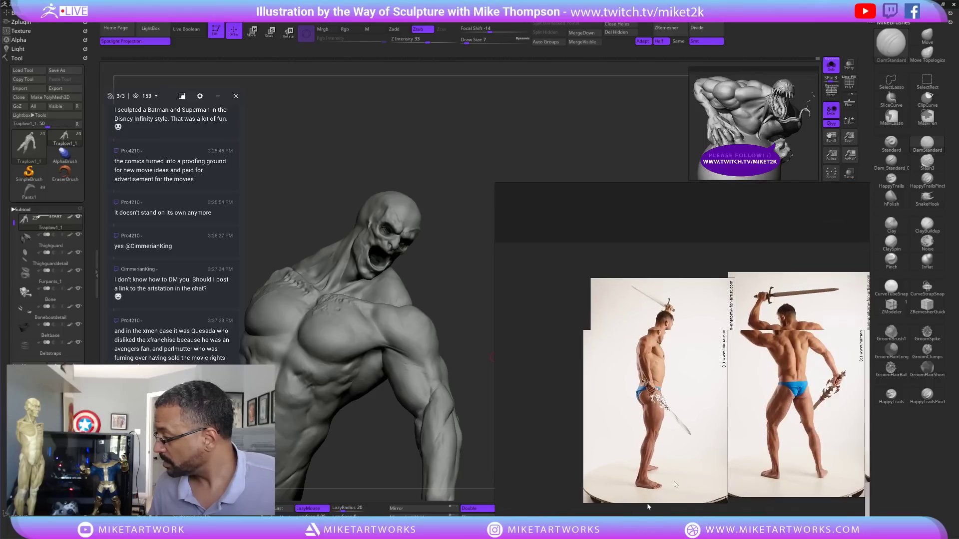
{"action": "middle_click_drag", "start_coordinate": [776, 393], "coordinate": [624, 362]}
{"action": "middle_click_drag", "start_coordinate": [762, 422], "coordinate": [777, 353]}
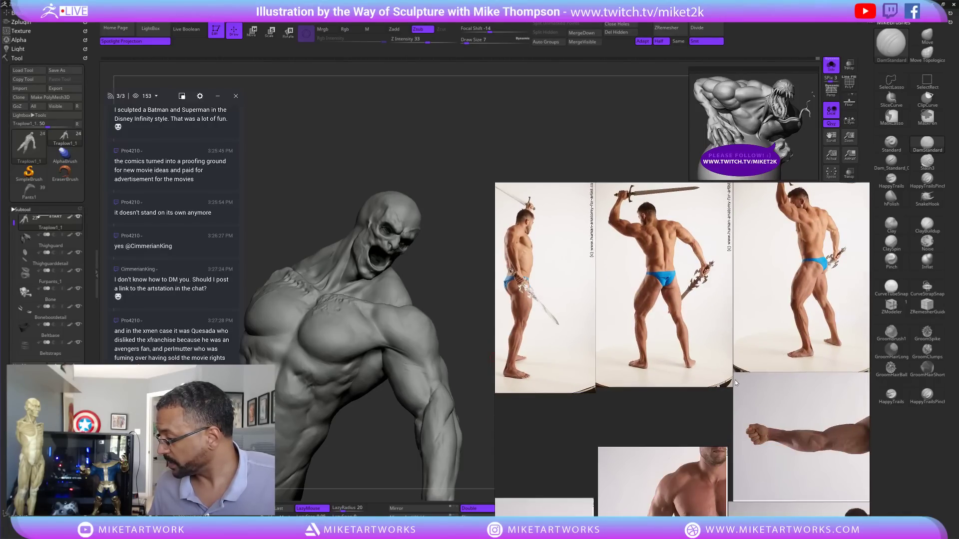
{"action": "scroll", "coordinate": [735, 379], "scroll_direction": "down", "scroll_amount": 5}
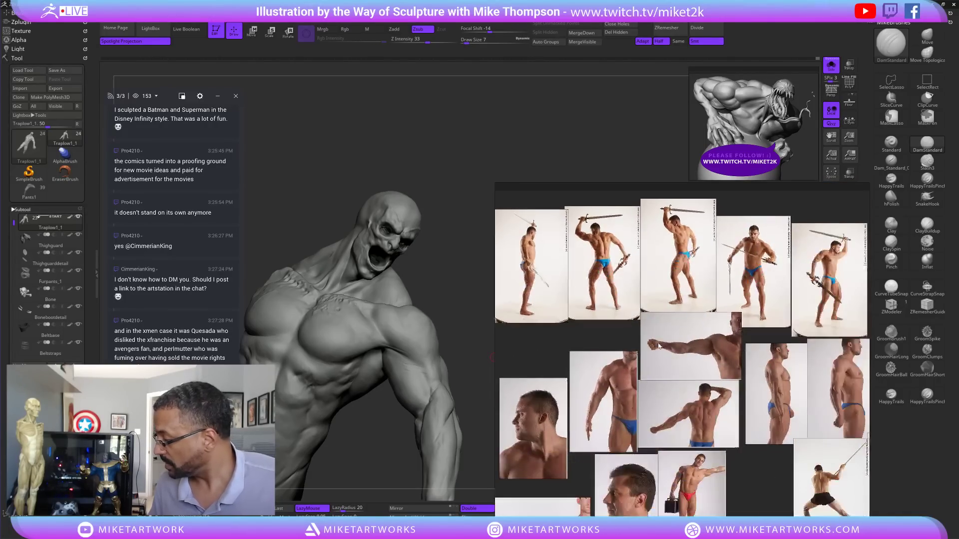
- Find and enlarge the reference photo of the man in red briefs carrying a case with one arm outstretched
{"action": "middle_click_drag", "start_coordinate": [750, 413], "coordinate": [676, 378]}
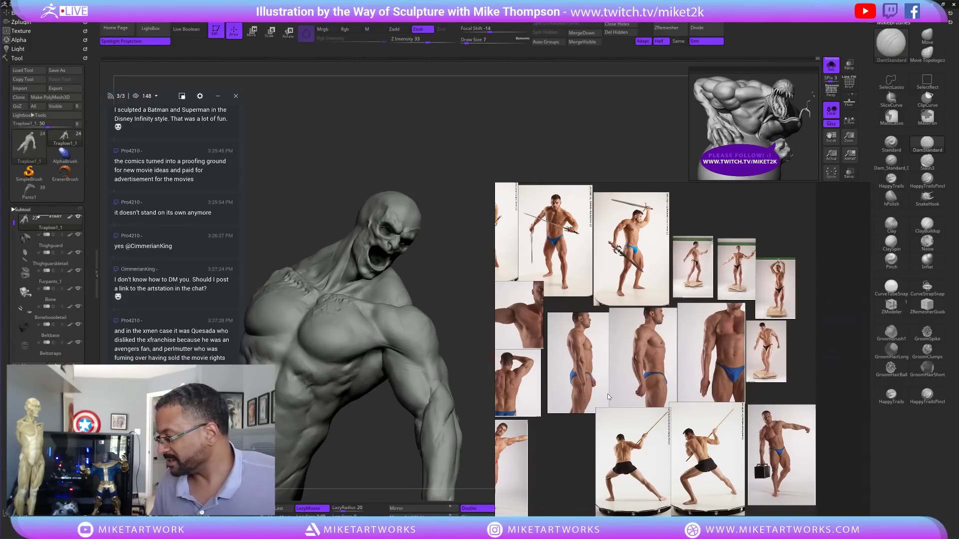
{"action": "scroll", "coordinate": [607, 395], "scroll_direction": "down", "scroll_amount": 3}
{"action": "middle_click_drag", "start_coordinate": [599, 471], "coordinate": [629, 420]}
{"action": "scroll", "coordinate": [628, 420], "scroll_direction": "up", "scroll_amount": 3}
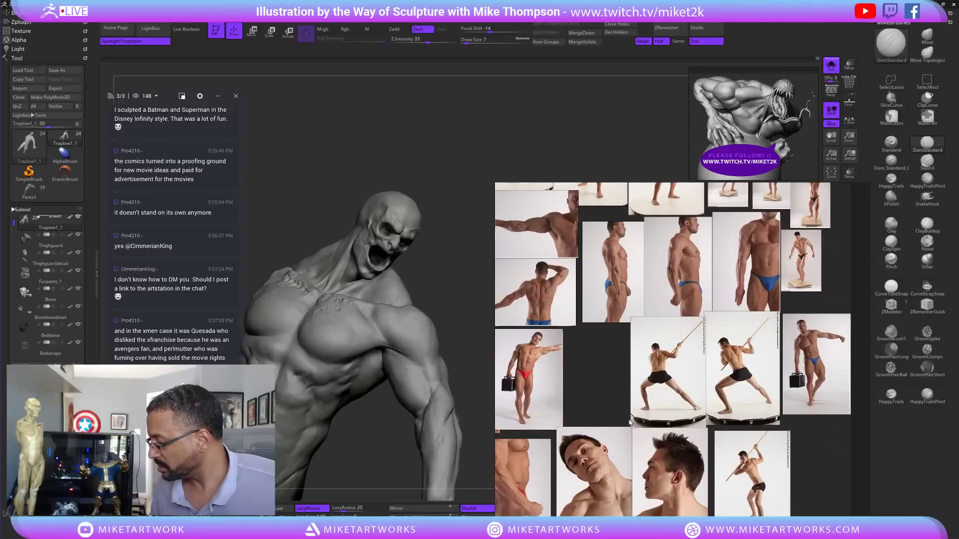
{"action": "scroll", "coordinate": [613, 441], "scroll_direction": "up", "scroll_amount": 1}
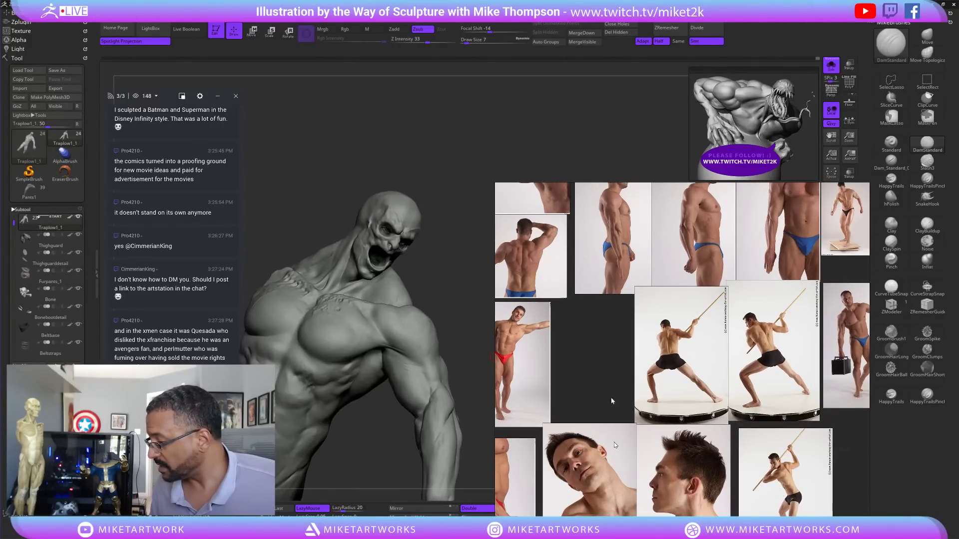
{"action": "middle_click_drag", "start_coordinate": [584, 371], "coordinate": [617, 389]}
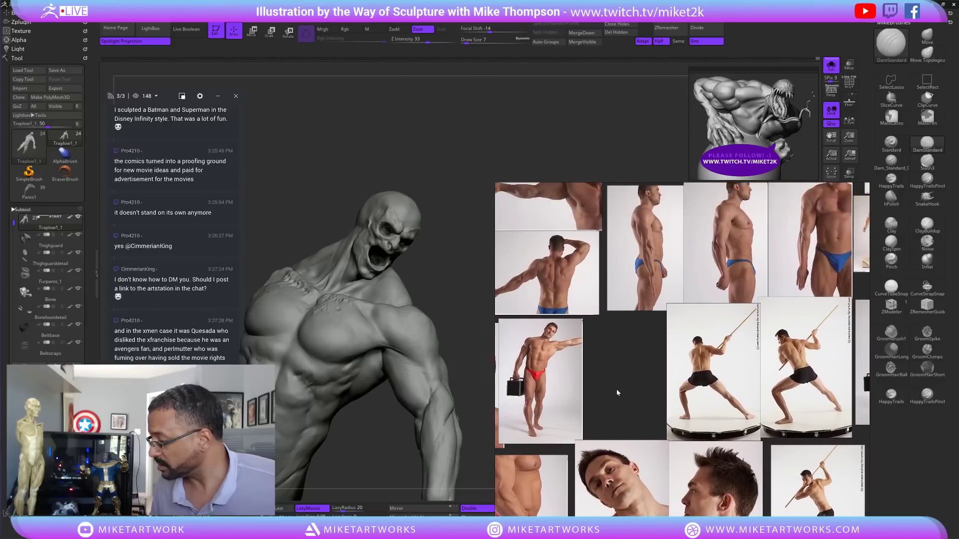
{"action": "scroll", "coordinate": [587, 347], "scroll_direction": "up", "scroll_amount": 4}
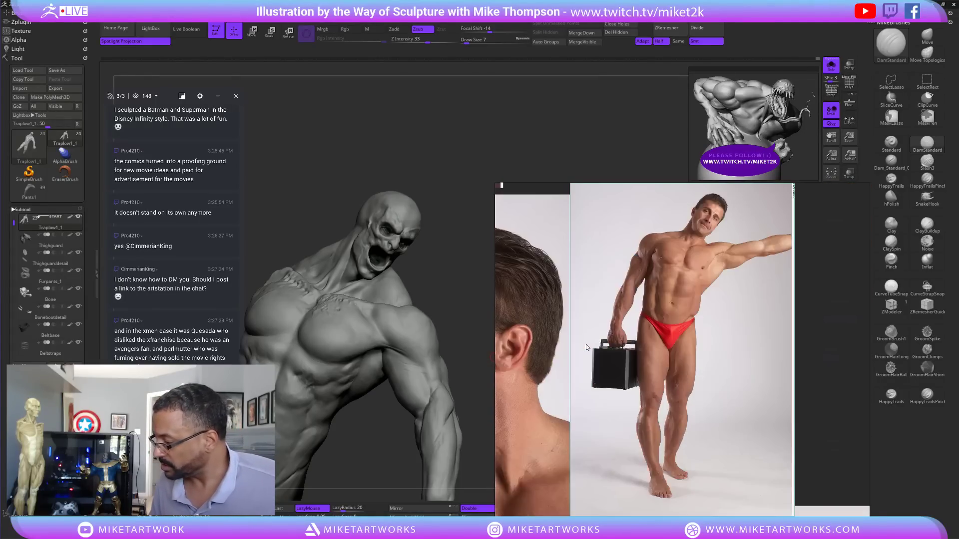
{"action": "scroll", "coordinate": [669, 357], "scroll_direction": "up", "scroll_amount": 1}
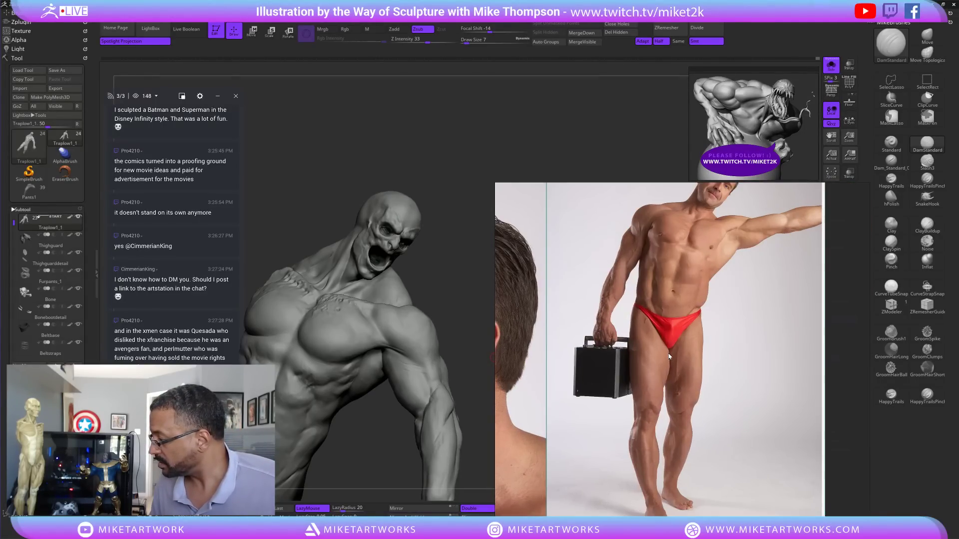
{"action": "middle_click_drag", "start_coordinate": [706, 332], "coordinate": [678, 403]}
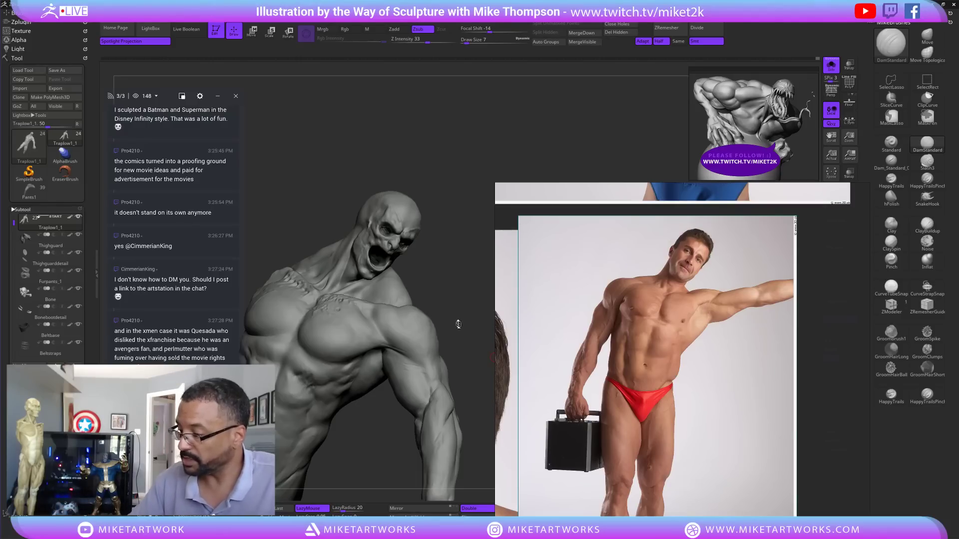
- Refine the transition from chest to shoulder and armpit with DamStandard and smooth it, checking the figure from several angles
{"action": "left_click_drag", "start_coordinate": [458, 324], "coordinate": [449, 302]}
{"action": "key", "text": "shift"}
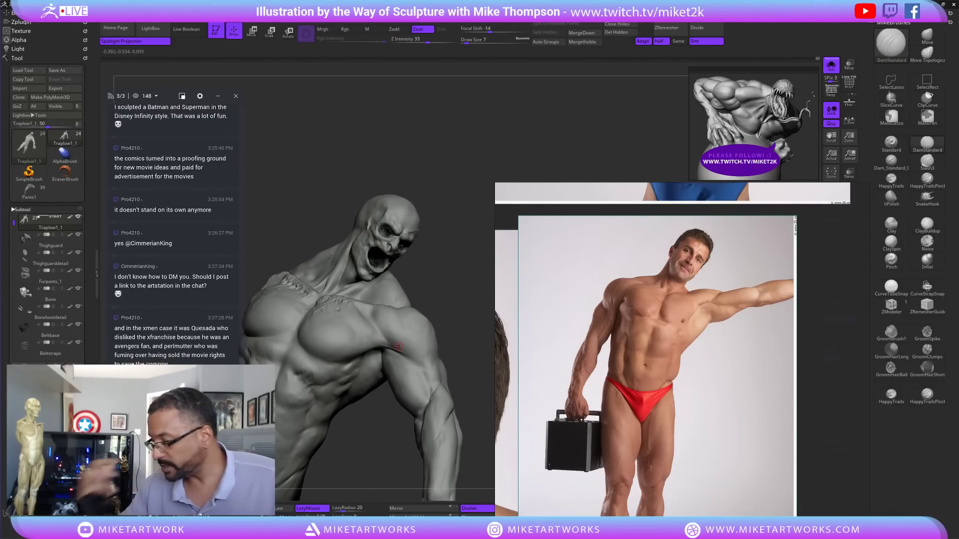
{"action": "mouse_move", "coordinate": [452, 294]}
{"action": "left_mouse_down"}
{"action": "mouse_move", "coordinate": [472, 278]}
{"action": "mouse_move", "coordinate": [448, 283]}
{"action": "left_mouse_up"}
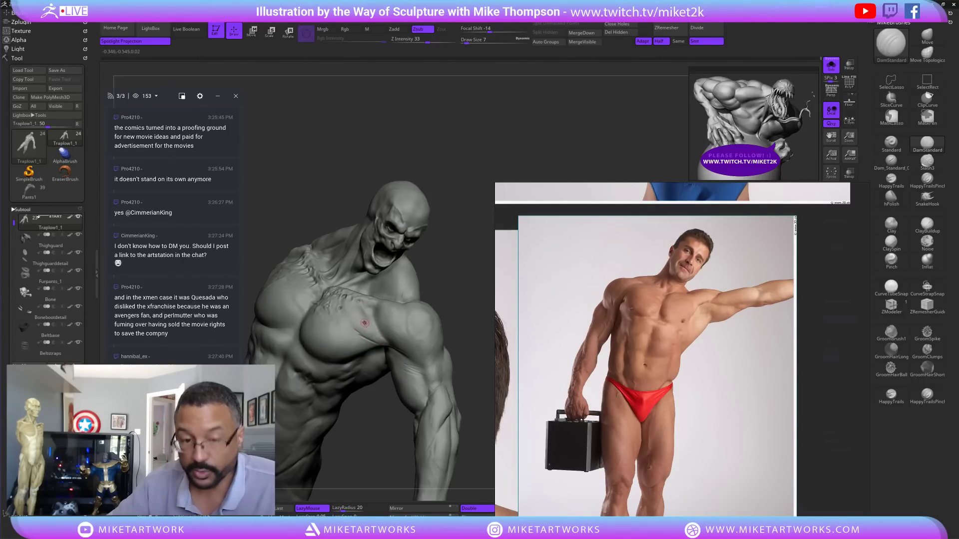
{"action": "key", "text": "shift"}
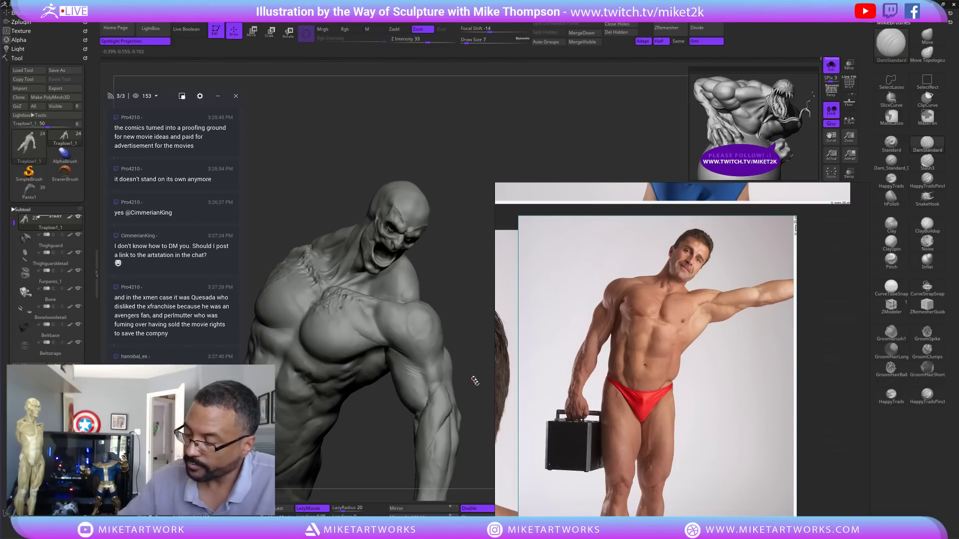
{"action": "left_click_drag", "start_coordinate": [483, 397], "coordinate": [485, 380]}
{"action": "left_click_drag", "start_coordinate": [469, 309], "coordinate": [464, 350]}
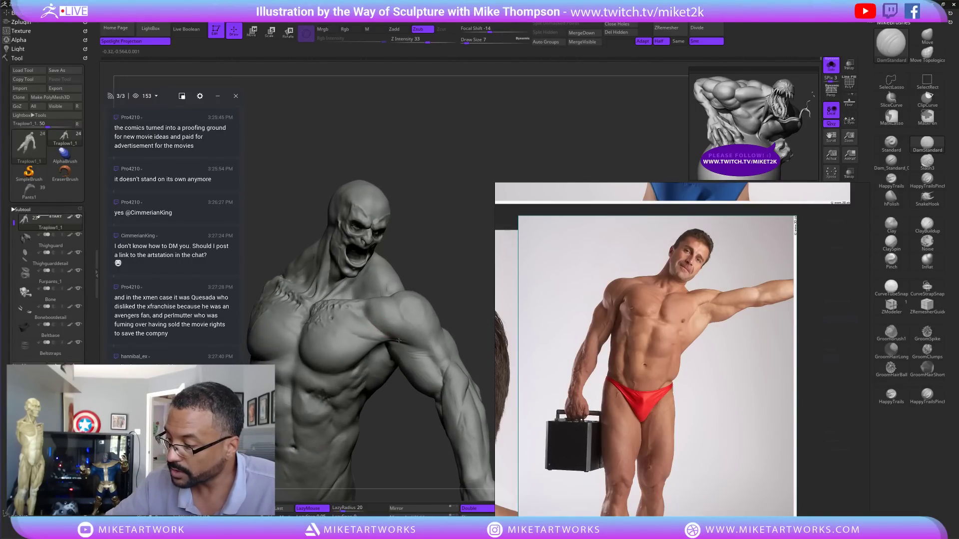
{"action": "left_click_drag", "start_coordinate": [441, 221], "coordinate": [380, 304]}
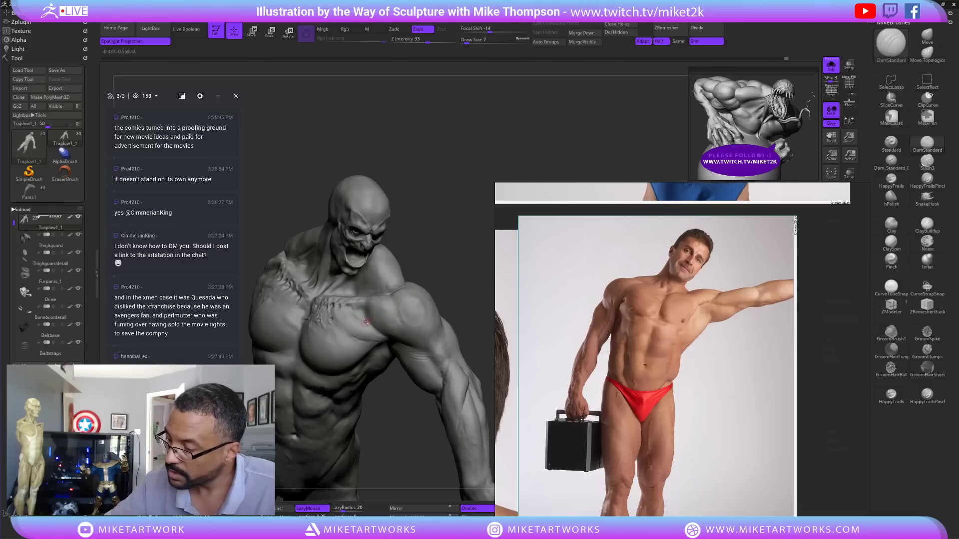
- Quick-save the project and enlarge the floating reference image of the open-mouthed creature bust
{"action": "key", "text": "ctrl+s"}
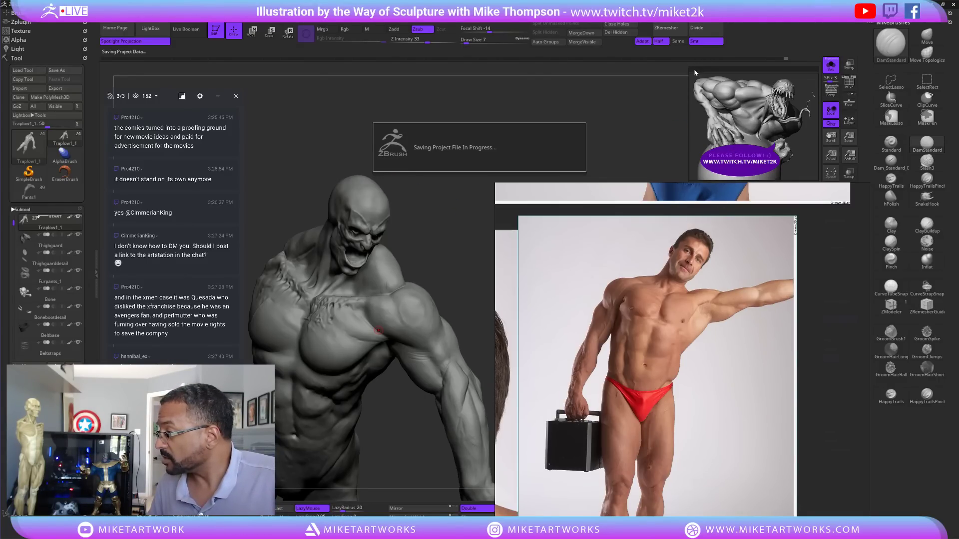
{"action": "left_click_drag", "start_coordinate": [689, 67], "coordinate": [648, 41]}
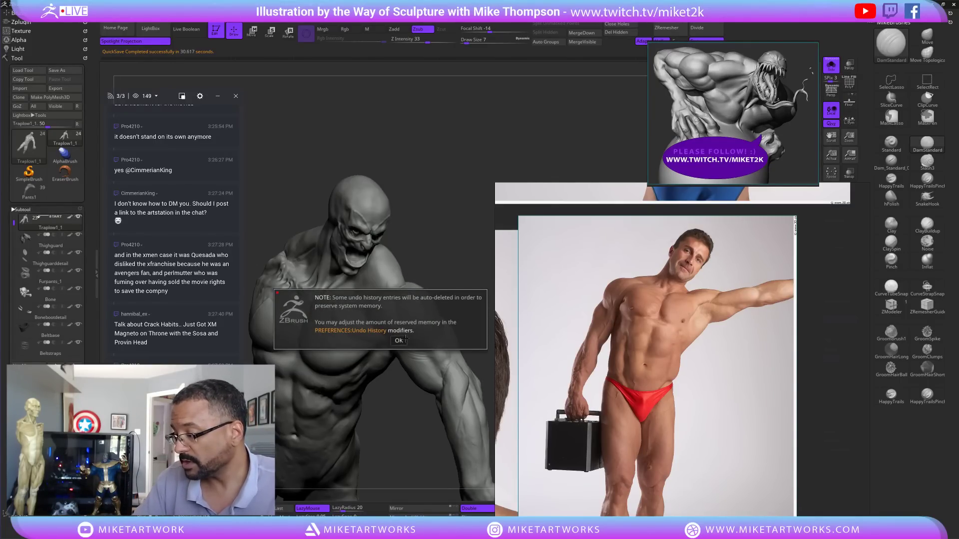
- Add a DamStandard stroke across the outer chest muscle near the shoulder of the outstretched arm
{"action": "mouse_move", "coordinate": [451, 272]}
{"action": "left_mouse_down"}
{"action": "mouse_move", "coordinate": [428, 270]}
{"action": "mouse_move", "coordinate": [458, 257]}
{"action": "mouse_move", "coordinate": [471, 272]}
{"action": "mouse_move", "coordinate": [452, 272]}
{"action": "mouse_move", "coordinate": [450, 257]}
{"action": "left_mouse_up"}
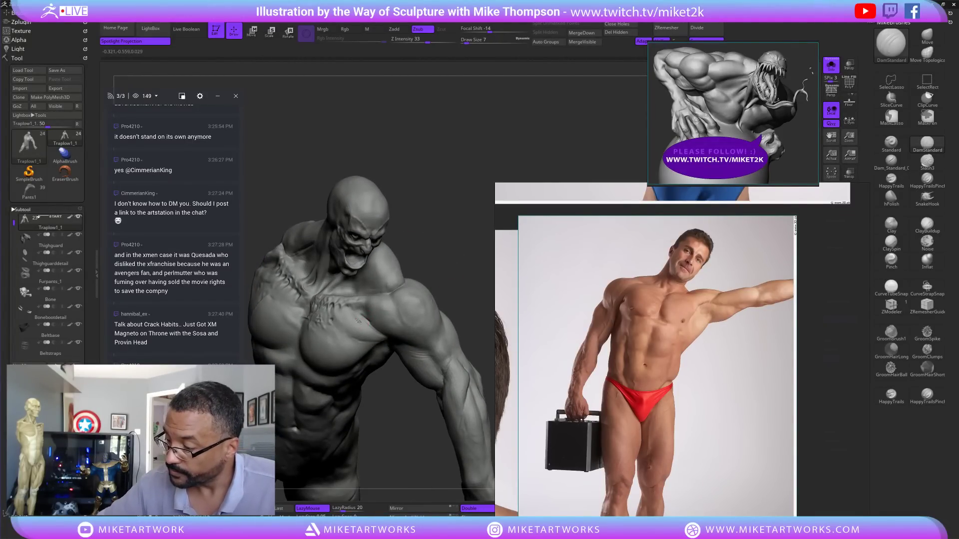
{"action": "left_click_drag", "start_coordinate": [368, 325], "coordinate": [354, 317]}
{"action": "mouse_move", "coordinate": [449, 269]}
{"action": "left_mouse_down"}
{"action": "mouse_move", "coordinate": [440, 274]}
{"action": "mouse_move", "coordinate": [456, 267]}
{"action": "left_mouse_up"}
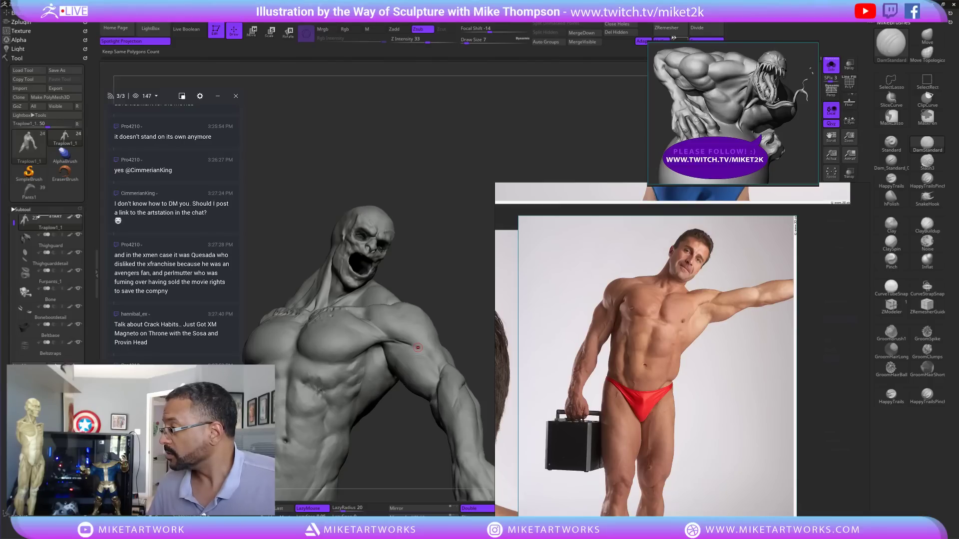
- Start saving the sculpture as a ZTool and open the TrapJaw folder in Dropbox as the destination
{"action": "left_click", "coordinate": [61, 71]}
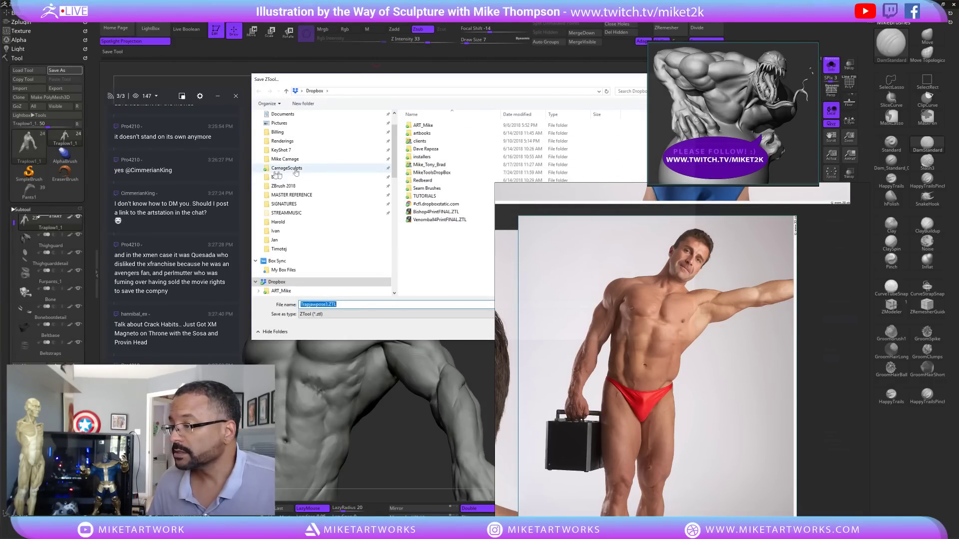
{"action": "scroll", "coordinate": [360, 151], "scroll_direction": "up", "scroll_amount": 2}
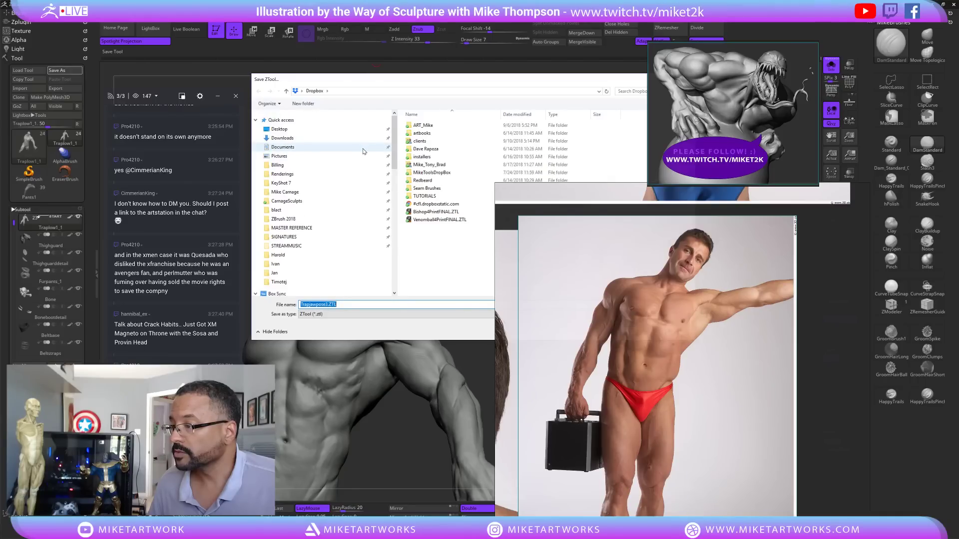
{"action": "scroll", "coordinate": [306, 204], "scroll_direction": "down", "scroll_amount": 5}
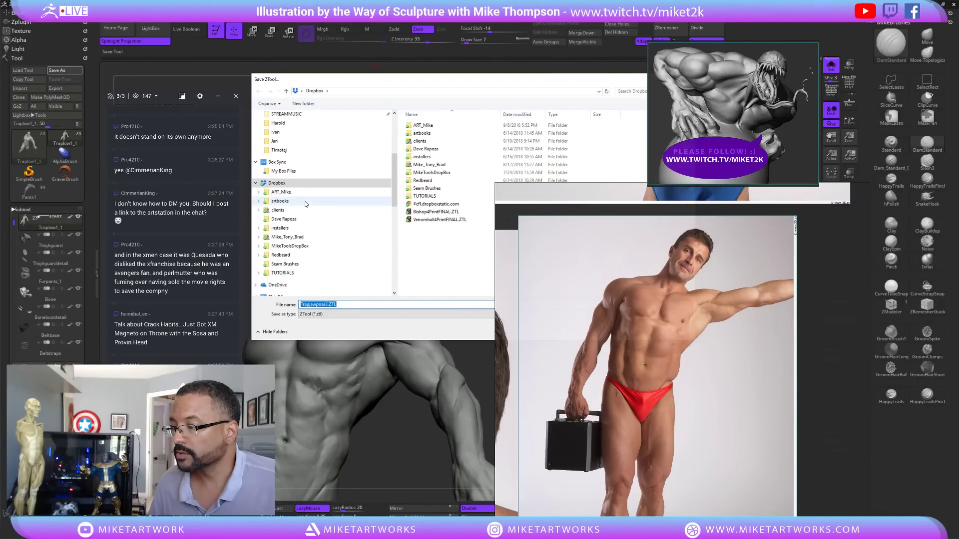
{"action": "scroll", "coordinate": [306, 204], "scroll_direction": "down", "scroll_amount": 2}
{"action": "scroll", "coordinate": [305, 203], "scroll_direction": "up", "scroll_amount": 1}
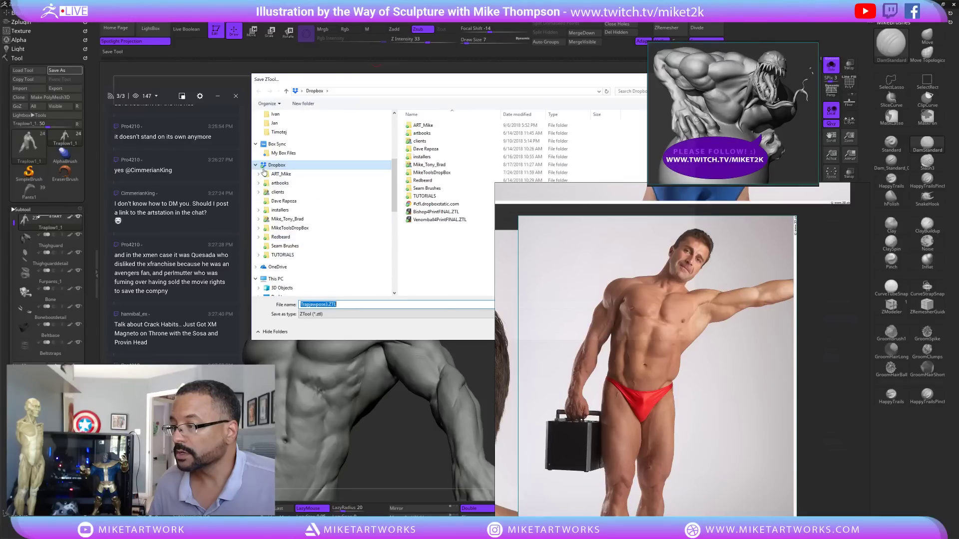
{"action": "left_click", "coordinate": [295, 228]}
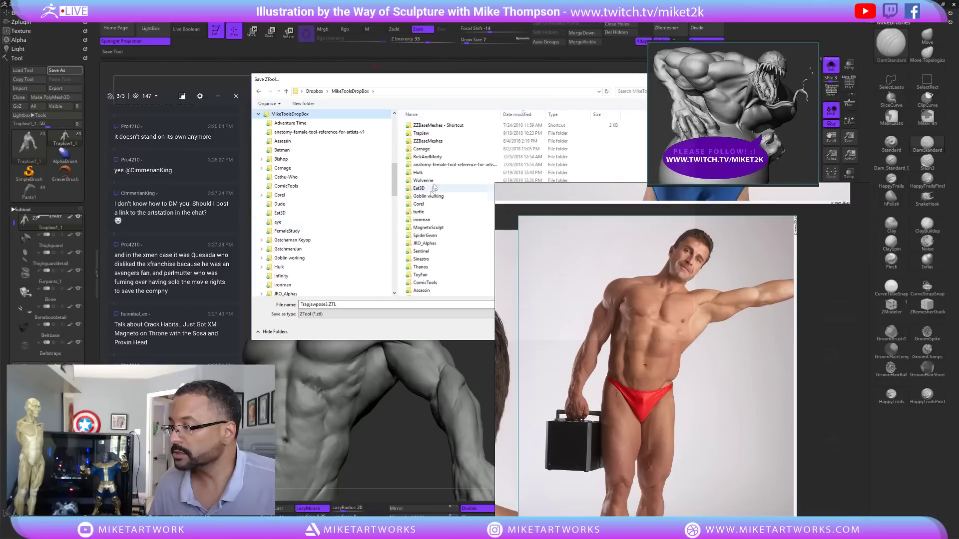
{"action": "double_click", "coordinate": [428, 134]}
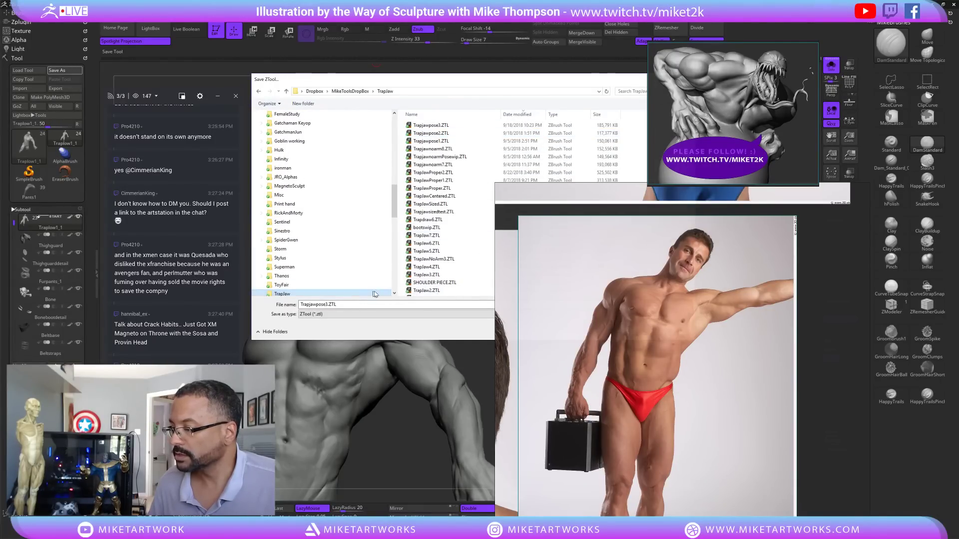
- Clear the reference board off the save dialog, overwrite Trapjawpose3.ZTL, and bring the board back beside the figure
{"action": "left_click_drag", "start_coordinate": [558, 187], "coordinate": [608, 205]}
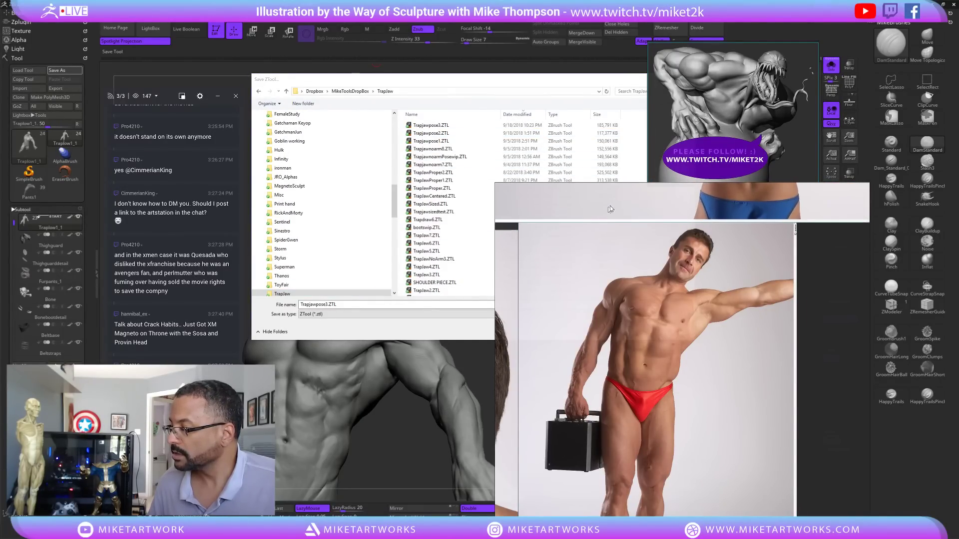
{"action": "left_click_drag", "start_coordinate": [522, 81], "coordinate": [385, 72]}
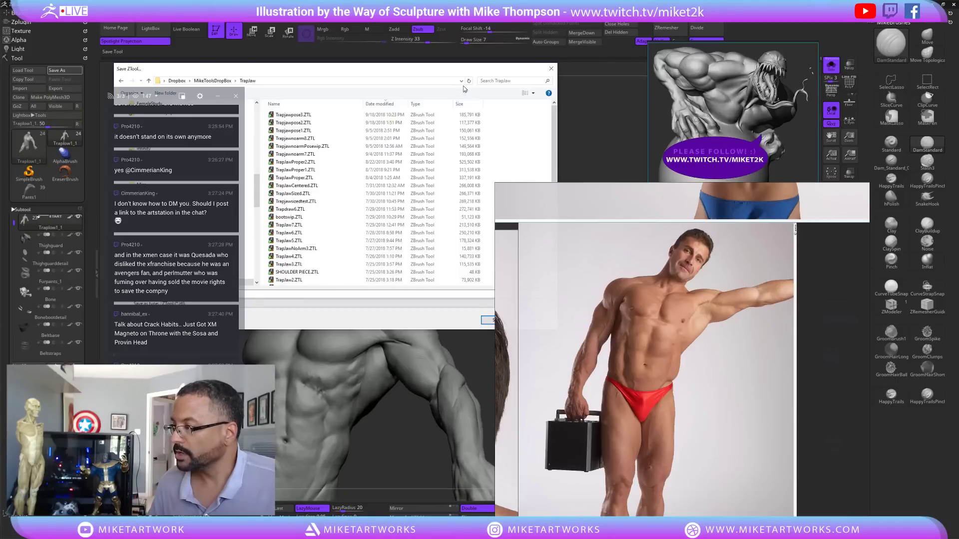
{"action": "left_click_drag", "start_coordinate": [579, 232], "coordinate": [692, 281]}
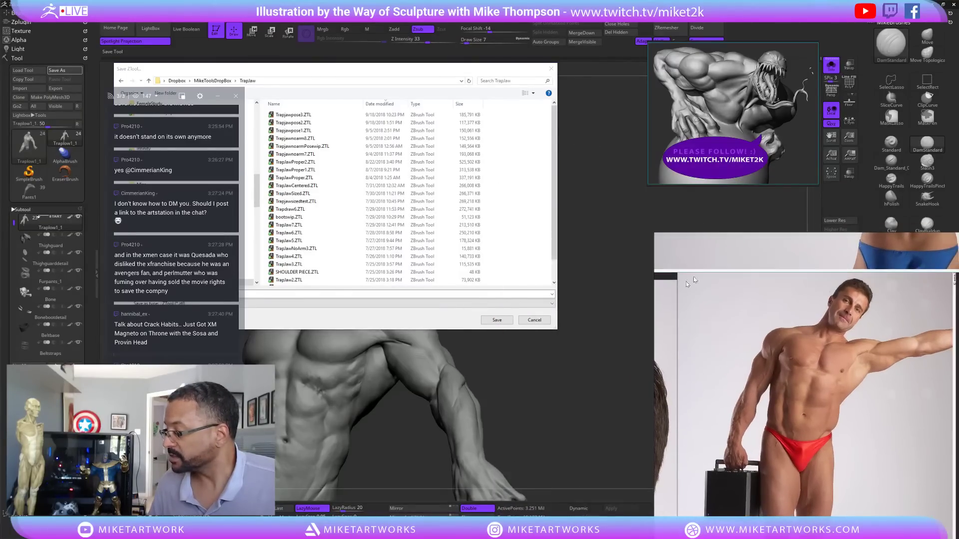
{"action": "left_click", "coordinate": [498, 320]}
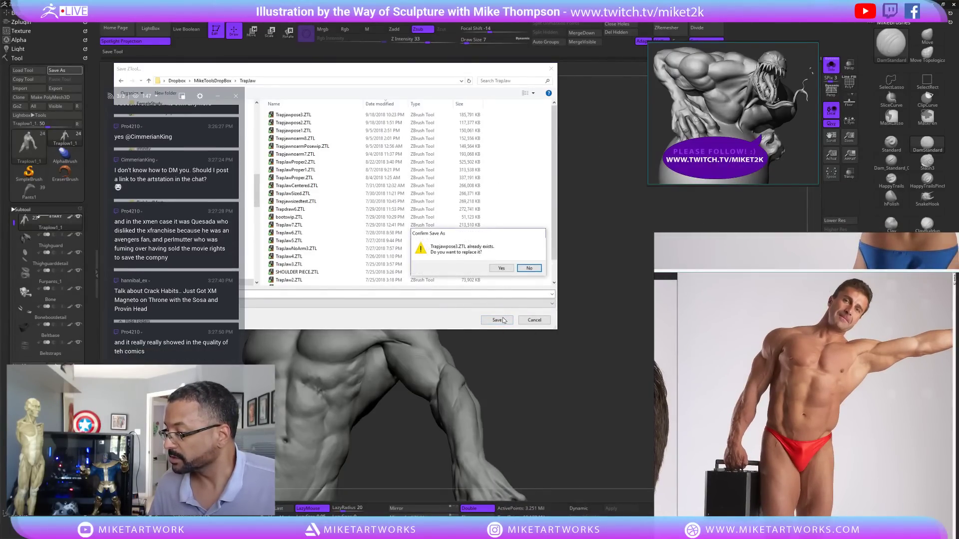
{"action": "left_click", "coordinate": [503, 269]}
{"action": "left_click_drag", "start_coordinate": [805, 299], "coordinate": [713, 235]}
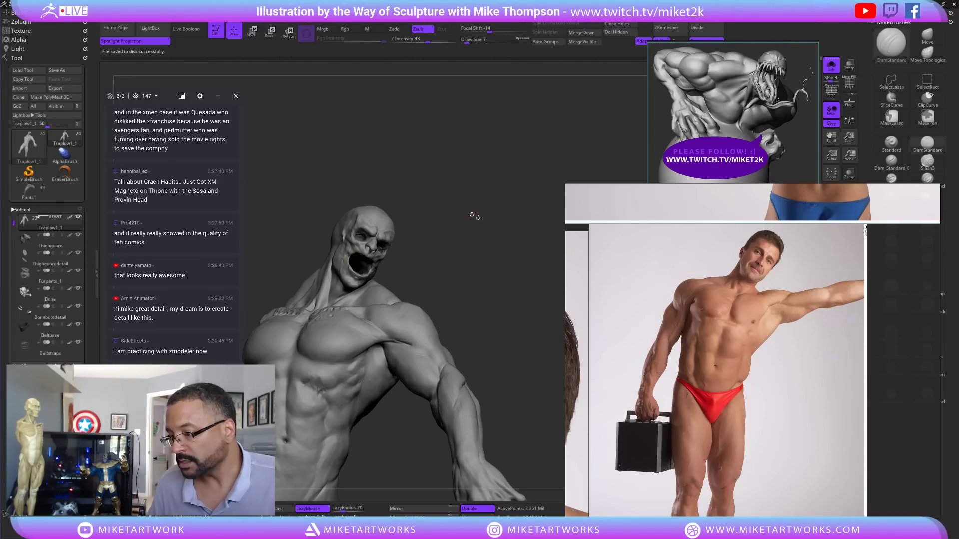
- Set the draw size to 18 and smooth the upper chest and shoulder, viewing the torso from a closer three-quarter angle
{"action": "mouse_move", "coordinate": [474, 266]}
{"action": "left_mouse_down"}
{"action": "mouse_move", "coordinate": [511, 226]}
{"action": "mouse_move", "coordinate": [495, 201]}
{"action": "mouse_move", "coordinate": [528, 201]}
{"action": "mouse_move", "coordinate": [514, 243]}
{"action": "mouse_move", "coordinate": [517, 312]}
{"action": "mouse_move", "coordinate": [508, 298]}
{"action": "mouse_move", "coordinate": [496, 307]}
{"action": "left_mouse_up"}
{"action": "key", "text": "s"}
{"action": "key", "text": "shift"}
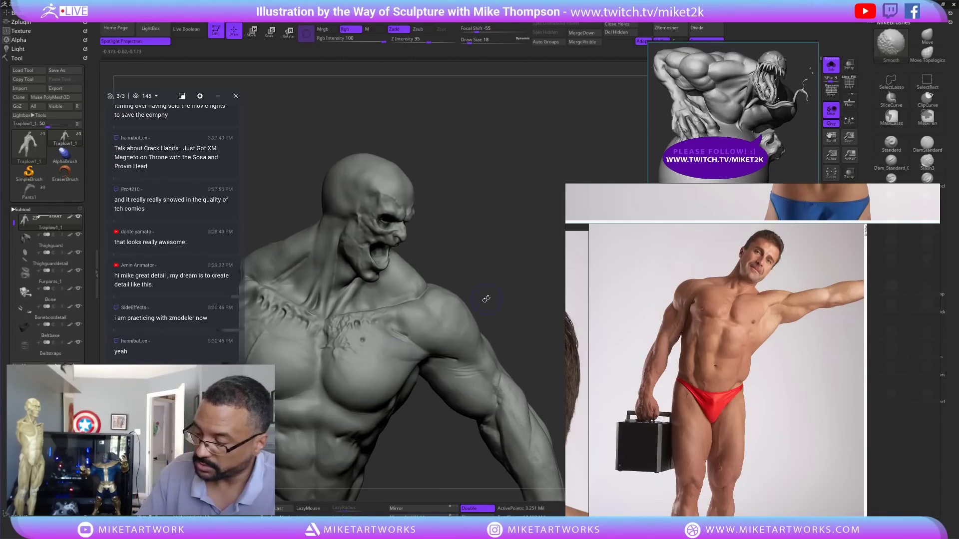
{"action": "mouse_move", "coordinate": [486, 299]}
{"action": "left_mouse_down"}
{"action": "mouse_move", "coordinate": [440, 324]}
{"action": "mouse_move", "coordinate": [515, 298]}
{"action": "mouse_move", "coordinate": [540, 263]}
{"action": "left_mouse_up"}
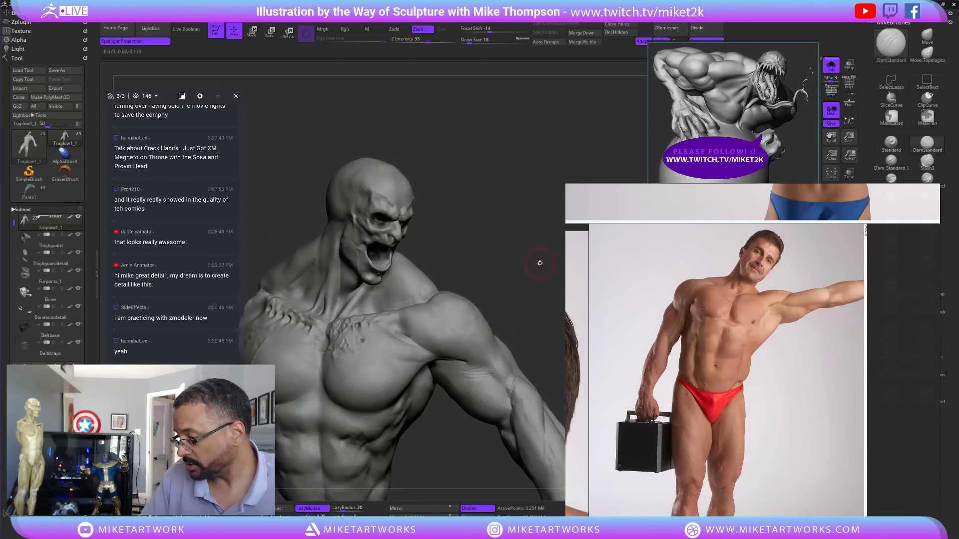
{"action": "left_click_drag", "start_coordinate": [516, 301], "coordinate": [523, 282]}
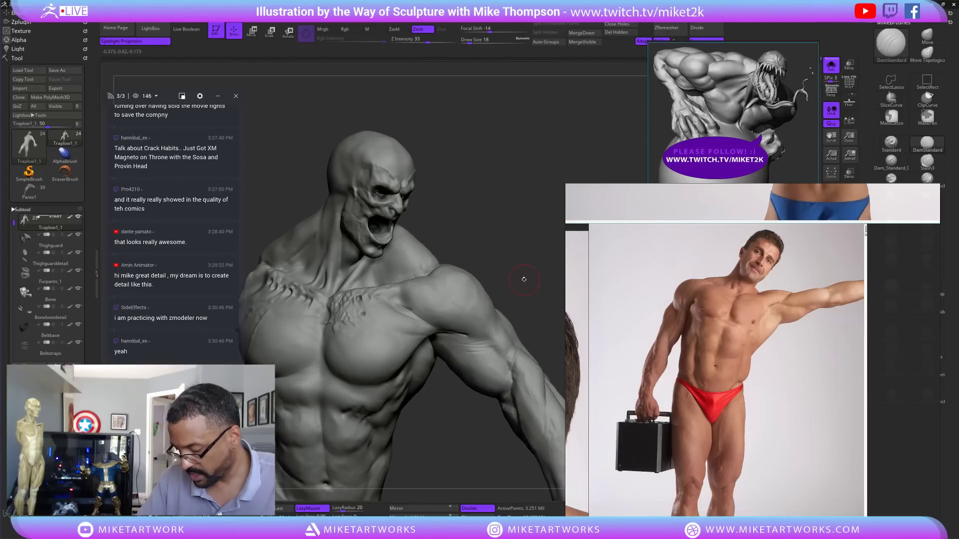